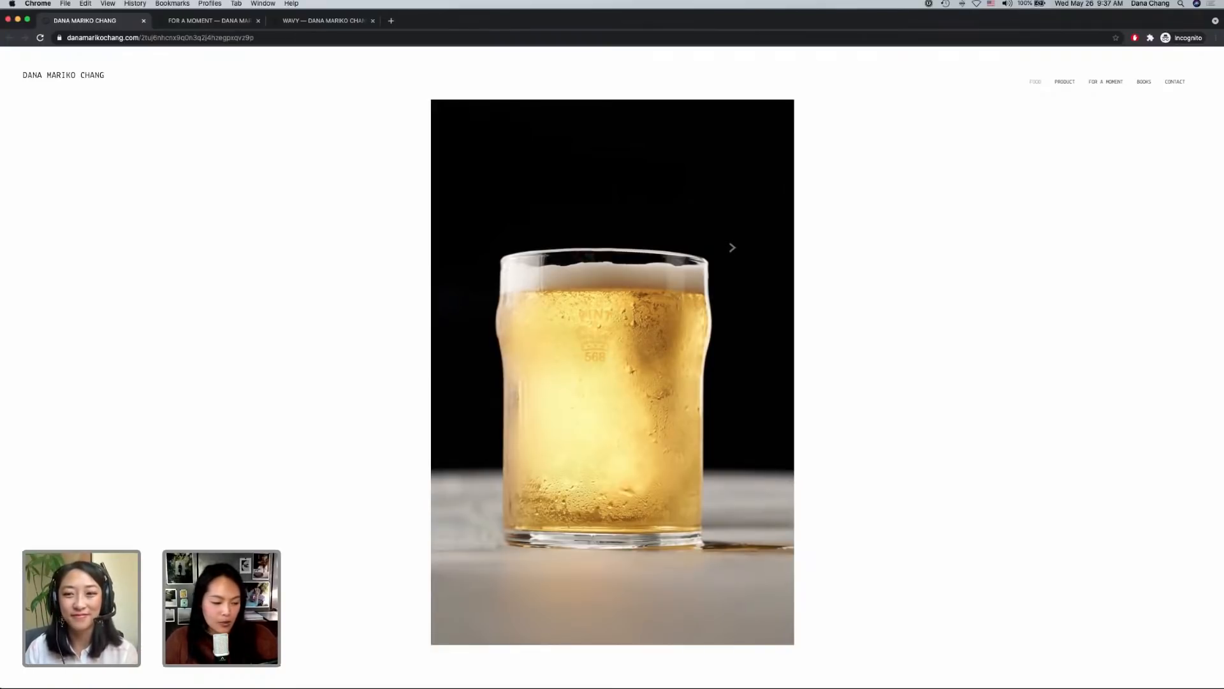
- Return from the beer glass image to the food gallery and examine its drinks, raspberry loaf cake, yogurt dip and egg galette photographs
left_click(696, 164)
scroll(982, 293, "down", 3)
scroll(984, 295, "down", 5)
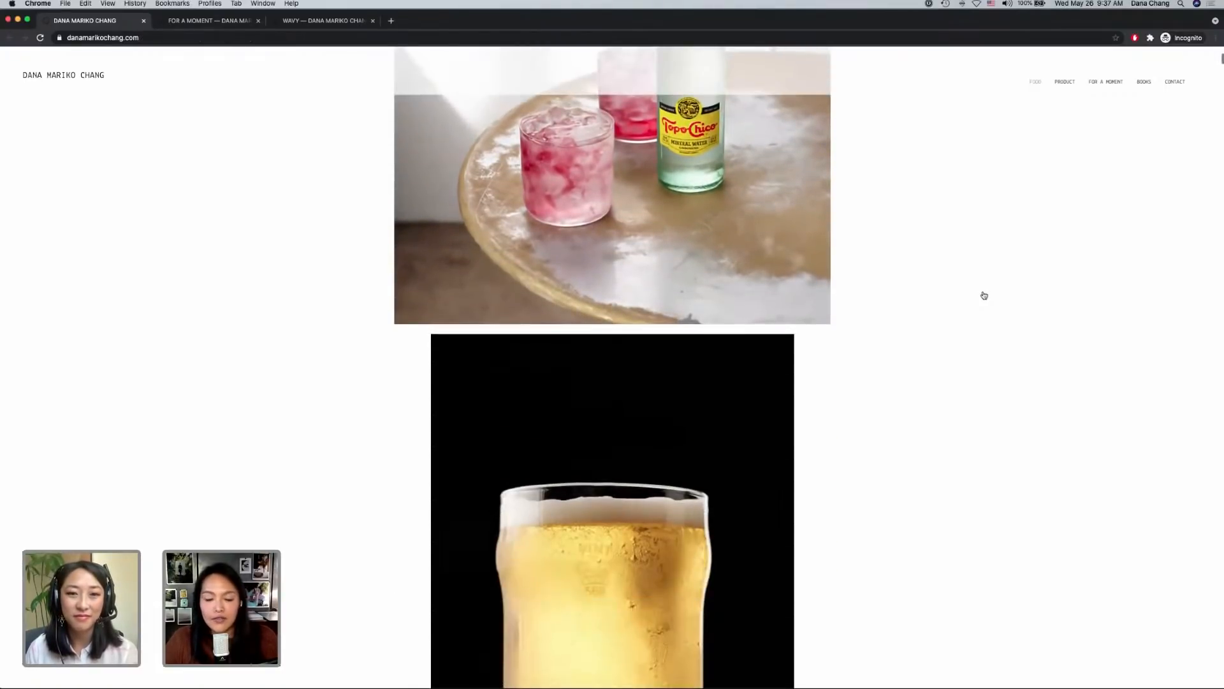
scroll(983, 295, "down", 2)
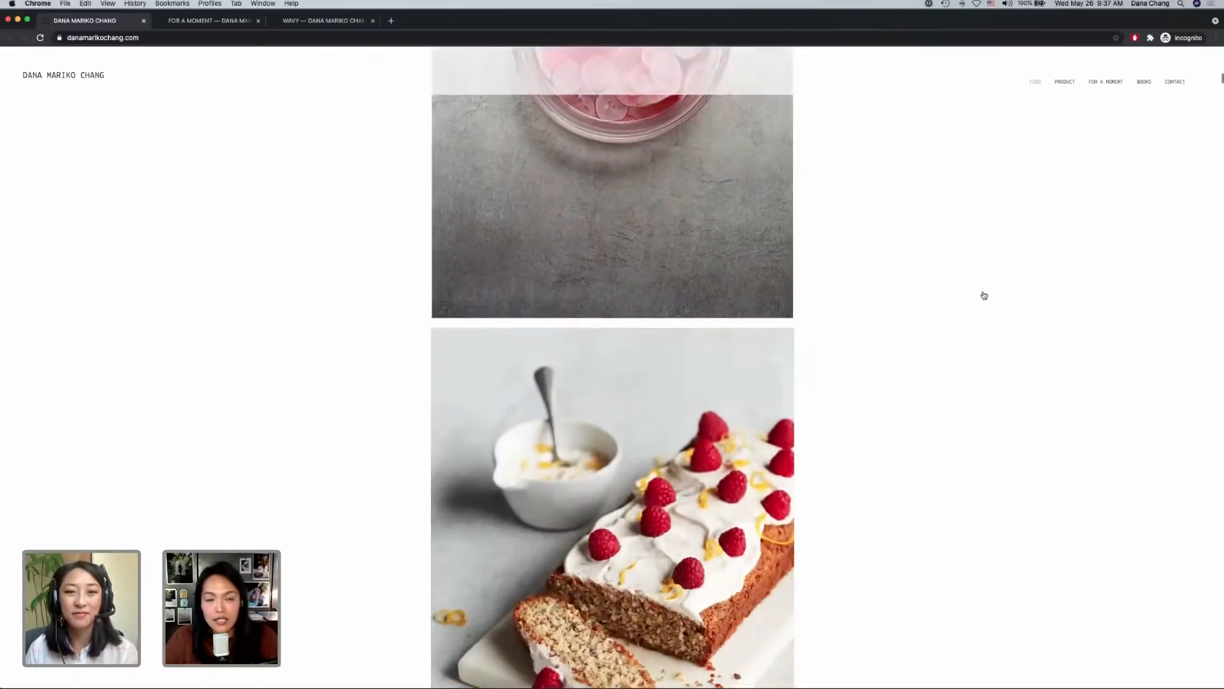
scroll(984, 295, "down", 10)
scroll(984, 295, "down", 10)
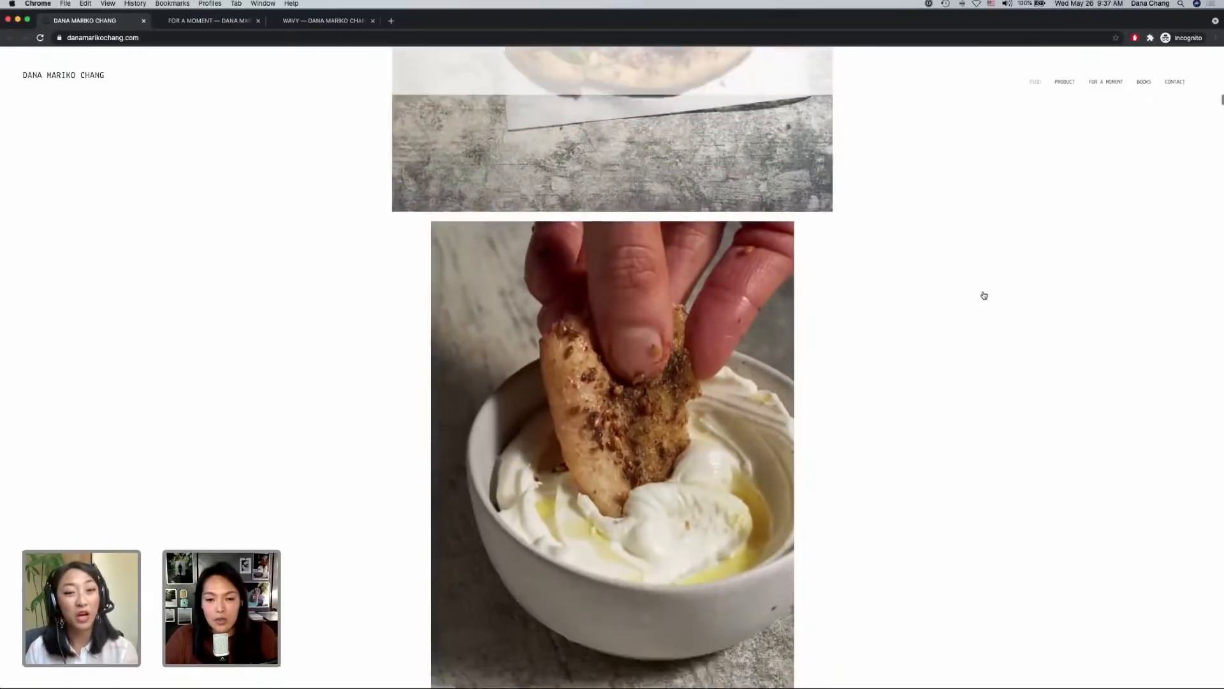
scroll(984, 295, "down", 7)
scroll(1218, 311, "down", 8)
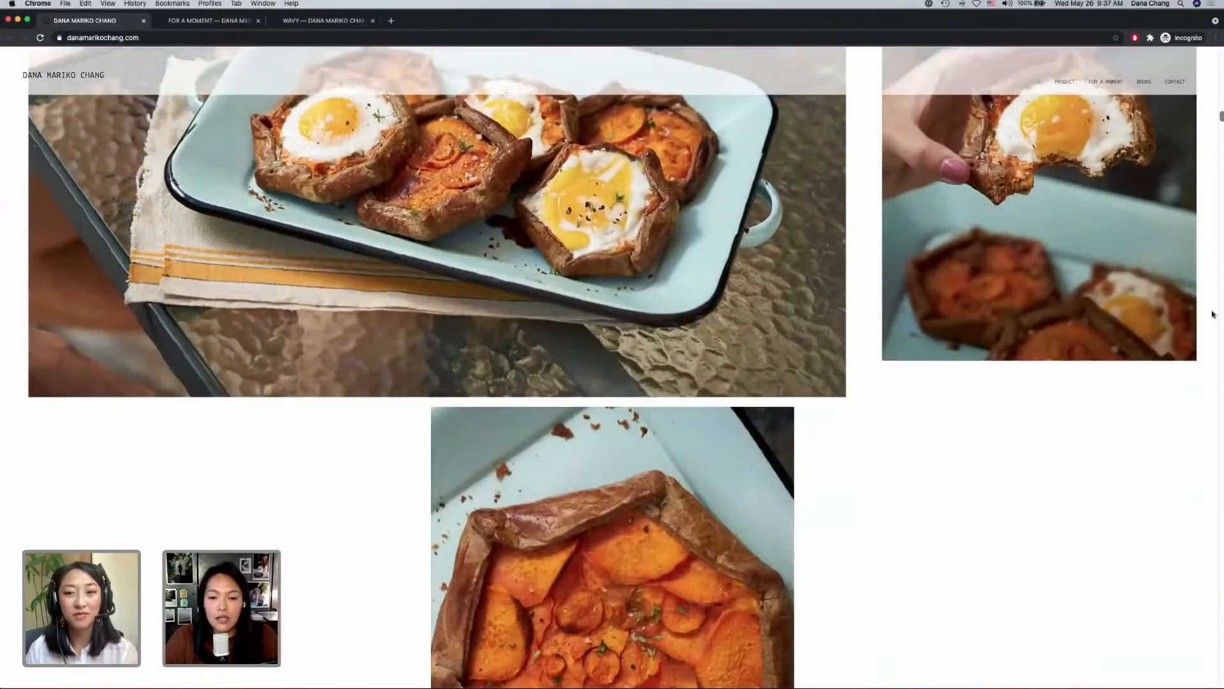
scroll(1074, 324, "down", 8)
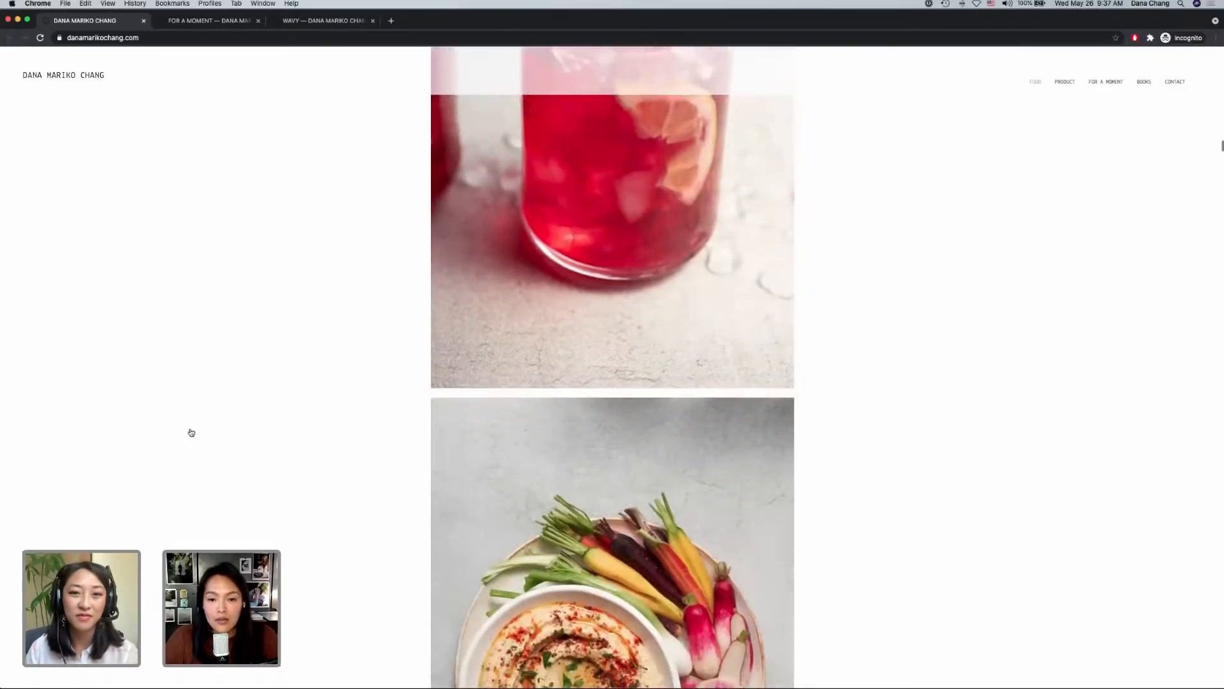
- Examine the food gallery's hummus platter, curry bowls, sliced steak and sparkler-topped layer cake photographs
scroll(191, 432, "down", 9)
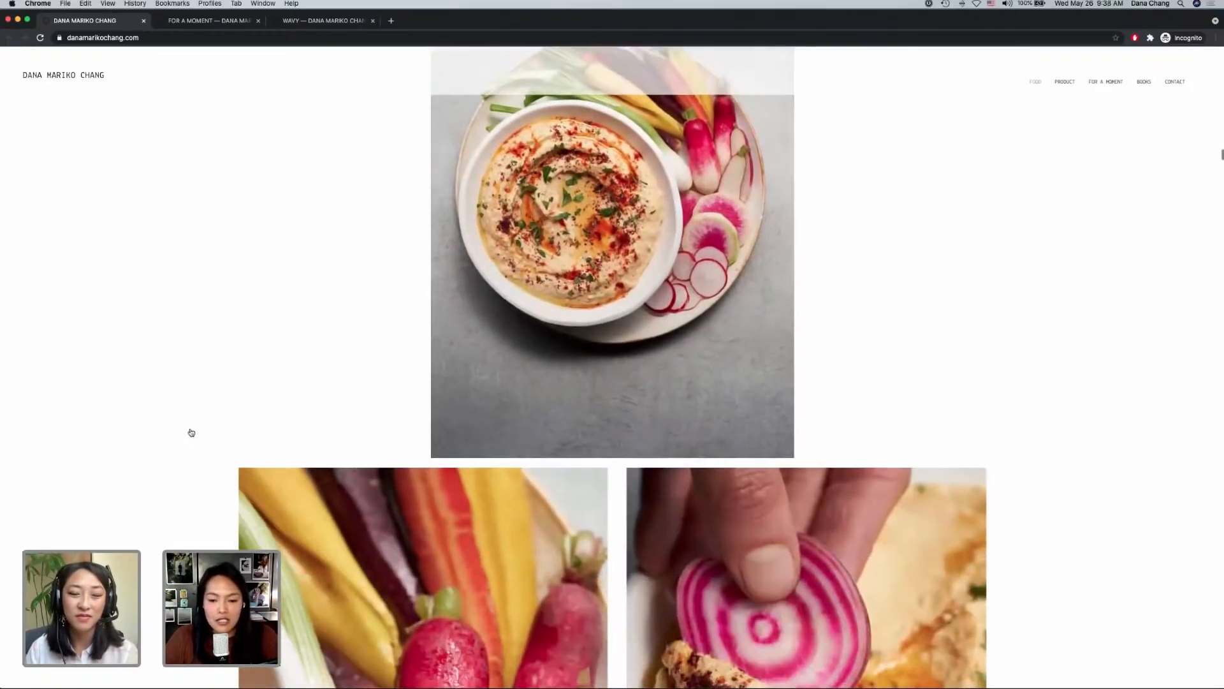
scroll(192, 432, "down", 9)
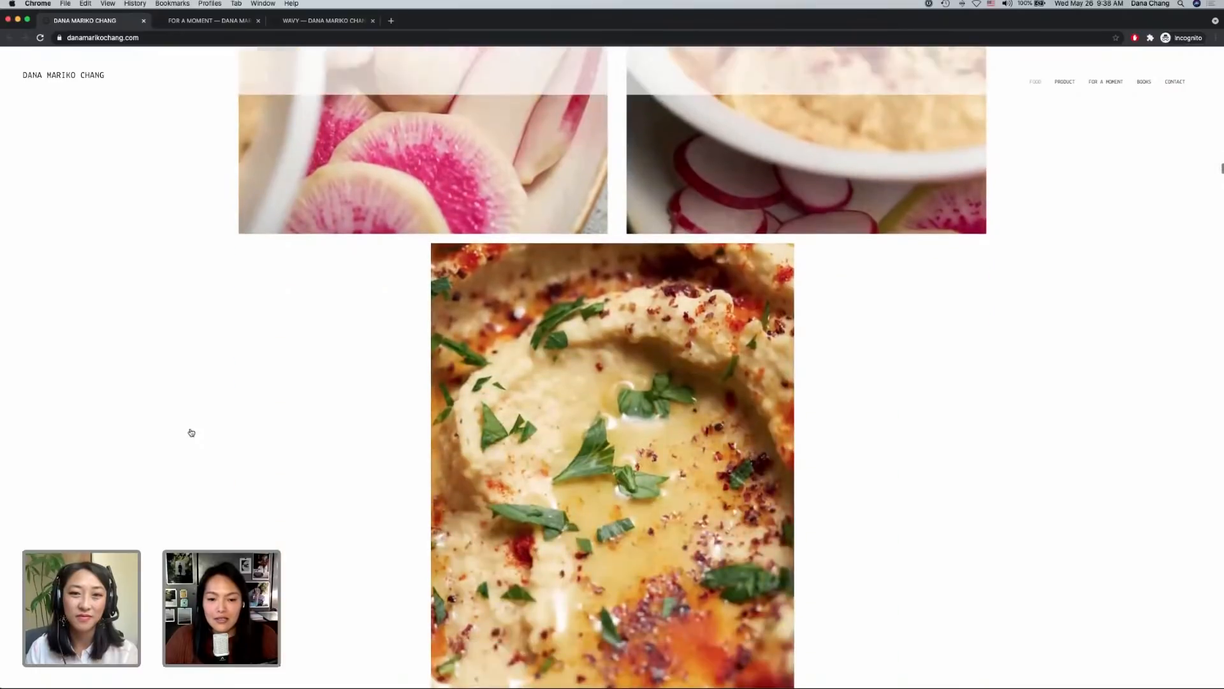
scroll(191, 432, "down", 15)
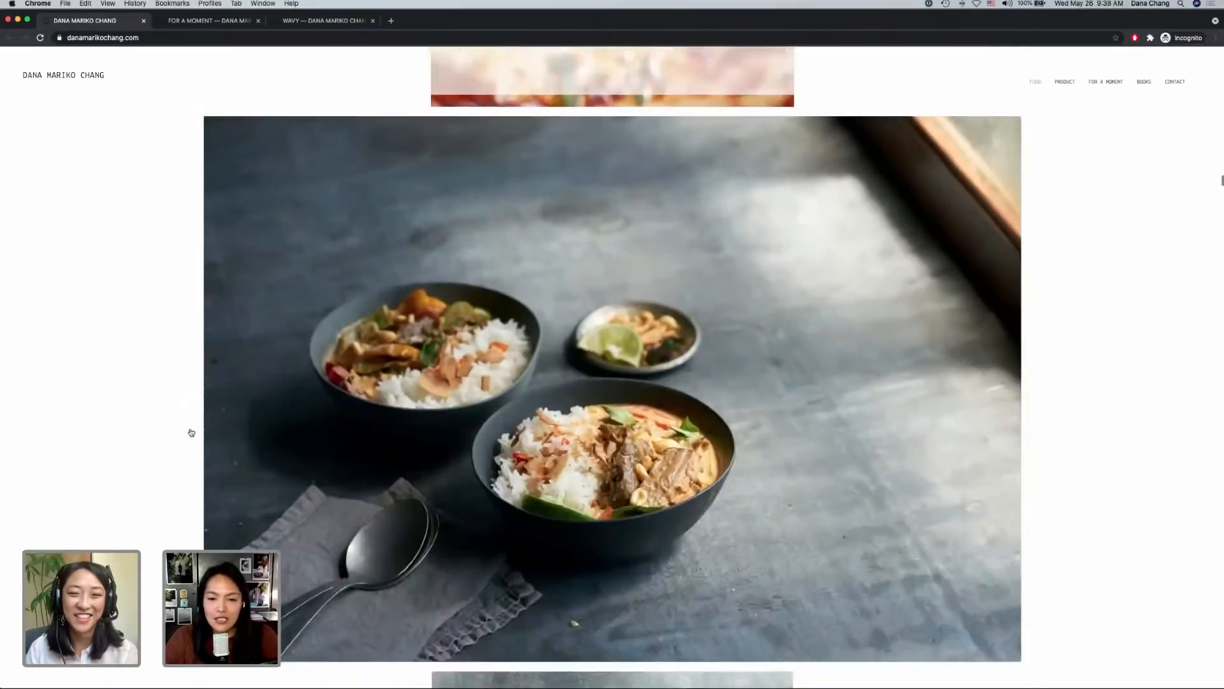
scroll(191, 433, "down", 14)
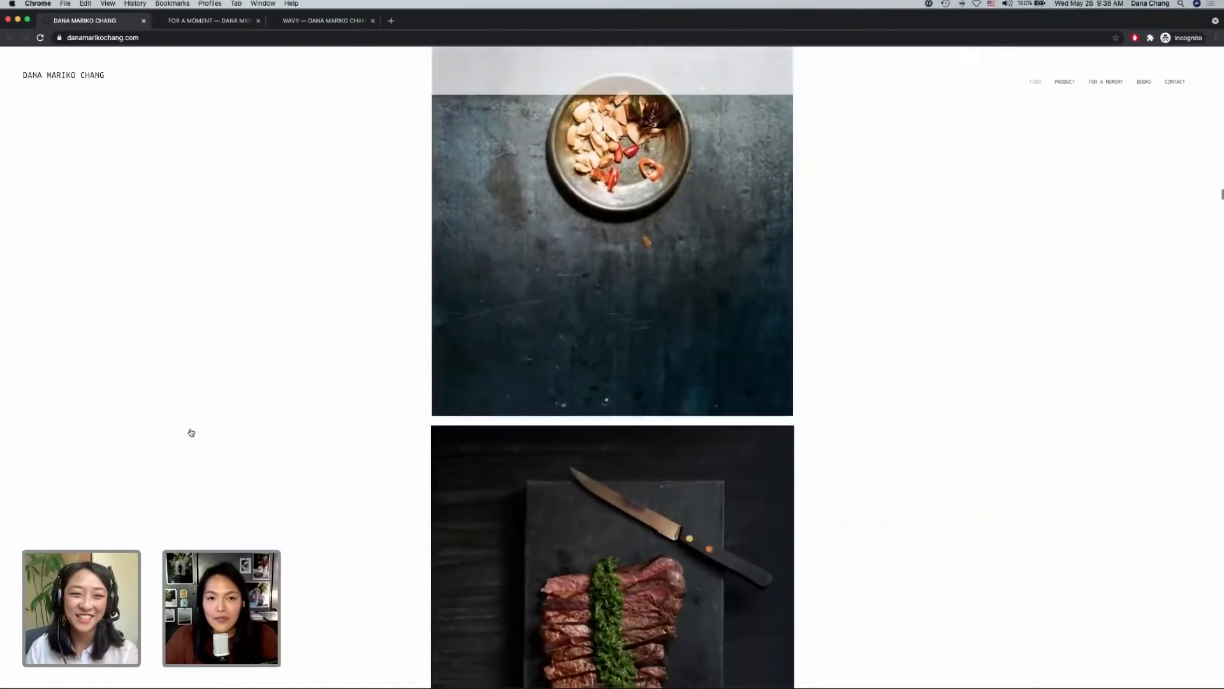
scroll(1129, 679, "down", 6)
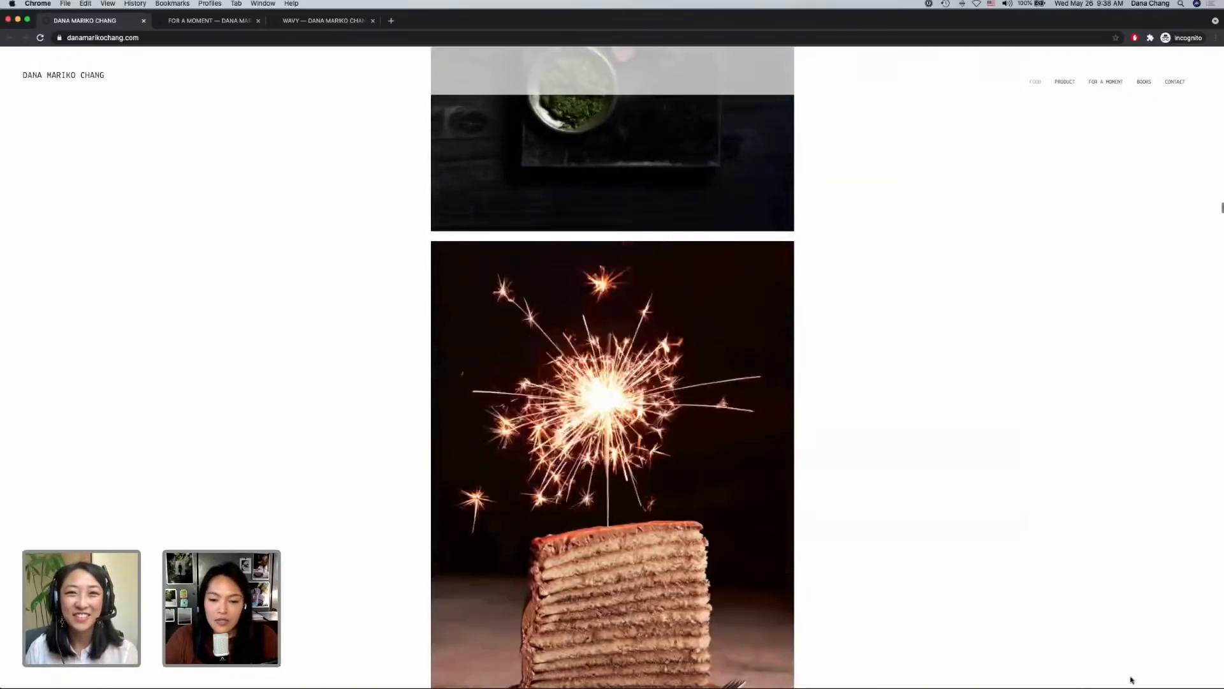
scroll(1181, 663, "down", 2)
scroll(987, 590, "down", 2)
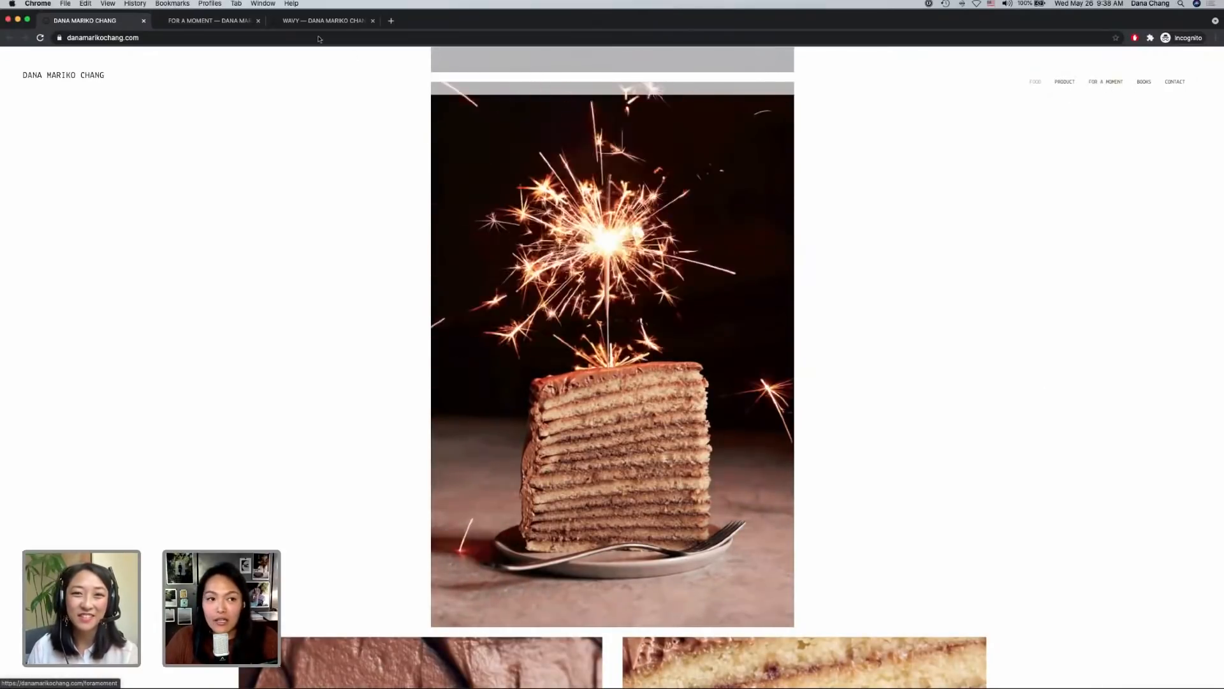
- Open the For a Moment gallery and examine its coastal photographs up to the pink cloud over the beach
left_click(193, 21)
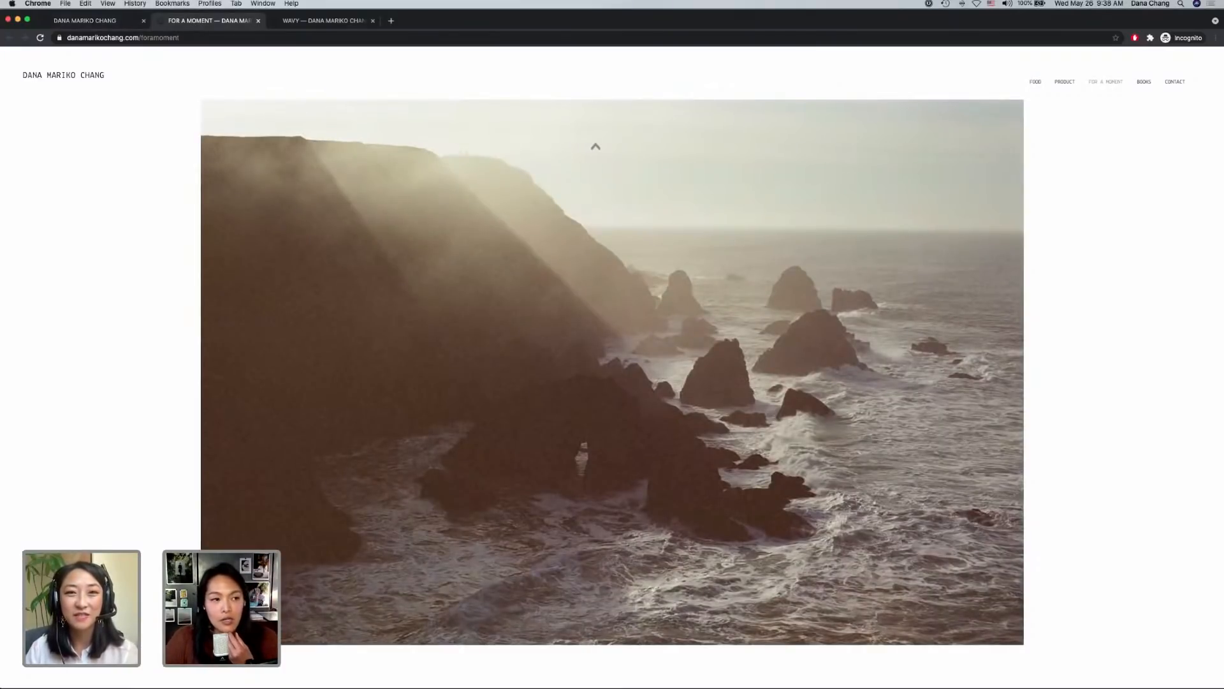
scroll(1142, 281, "down", 2)
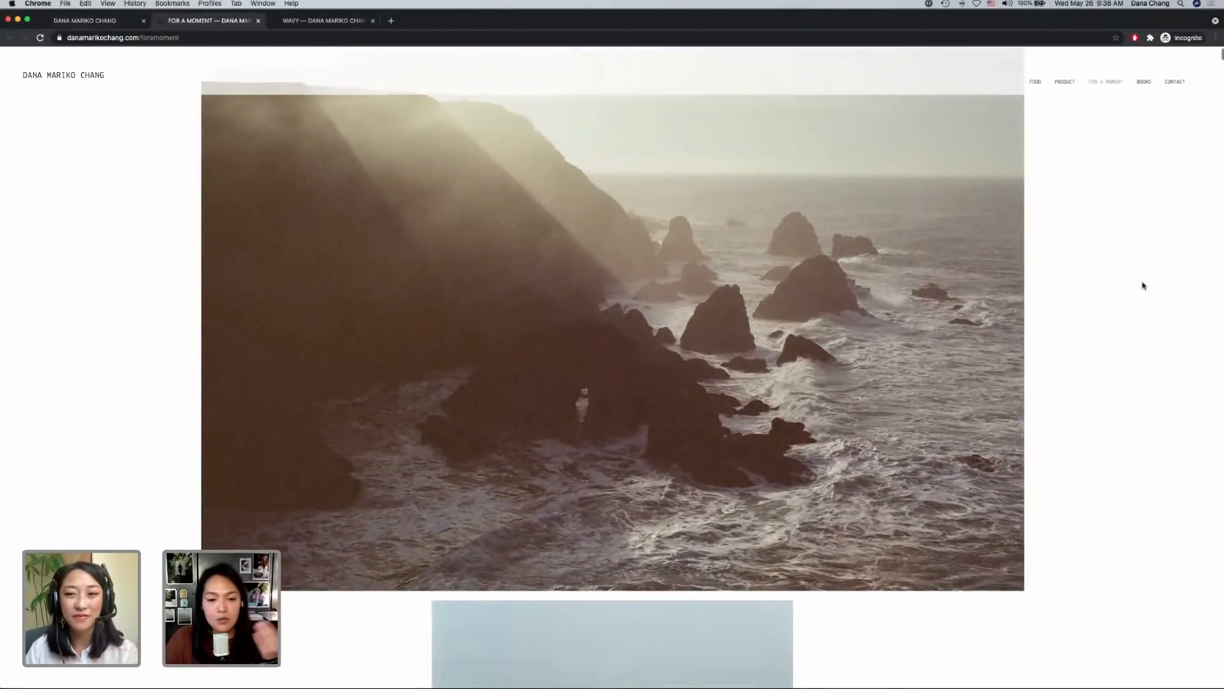
scroll(1144, 285, "down", 10)
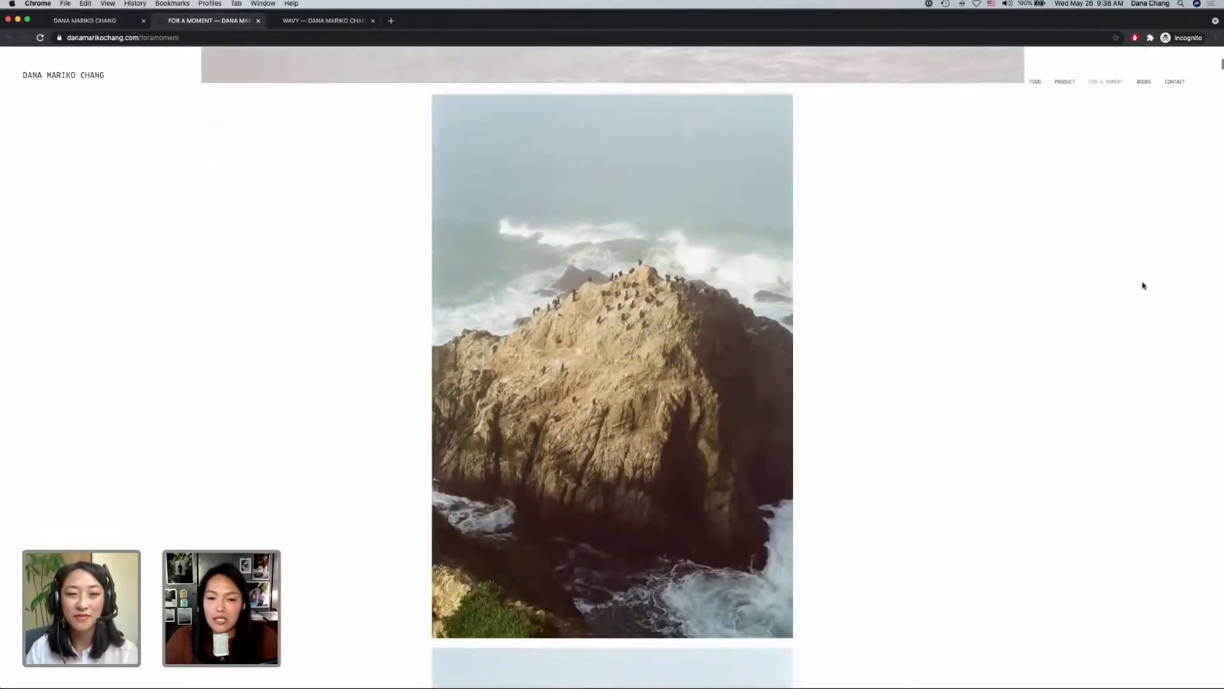
scroll(1143, 286, "down", 8)
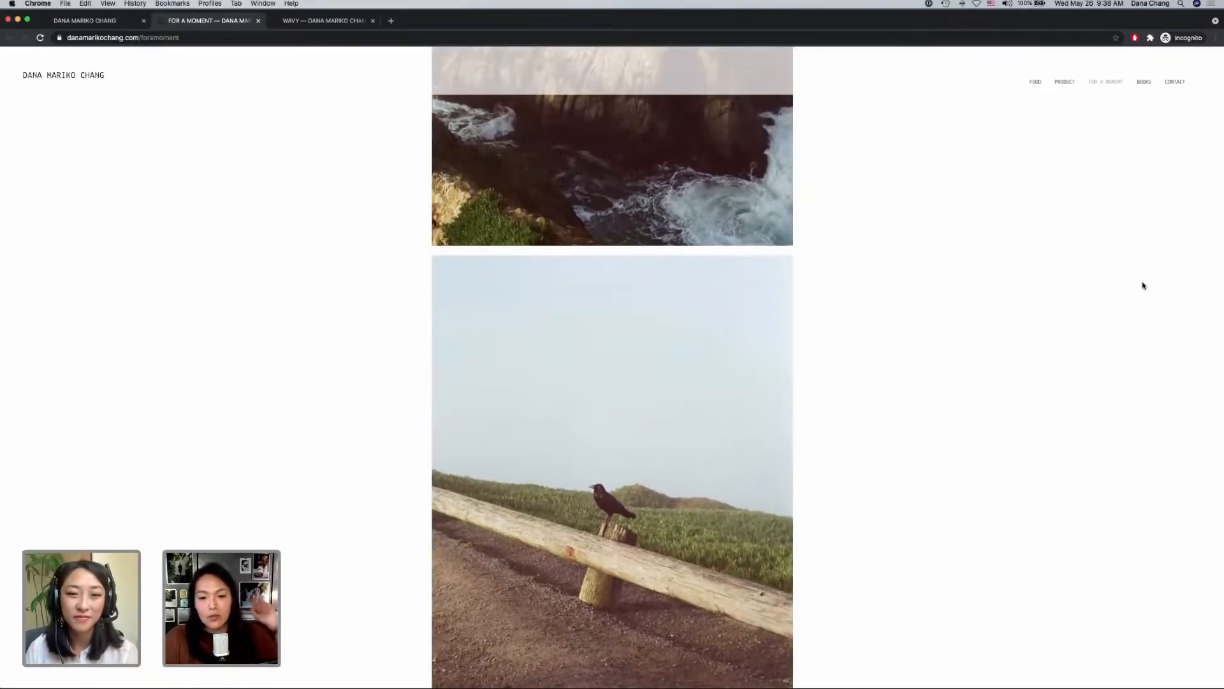
scroll(1143, 286, "down", 16)
scroll(1143, 286, "down", 7)
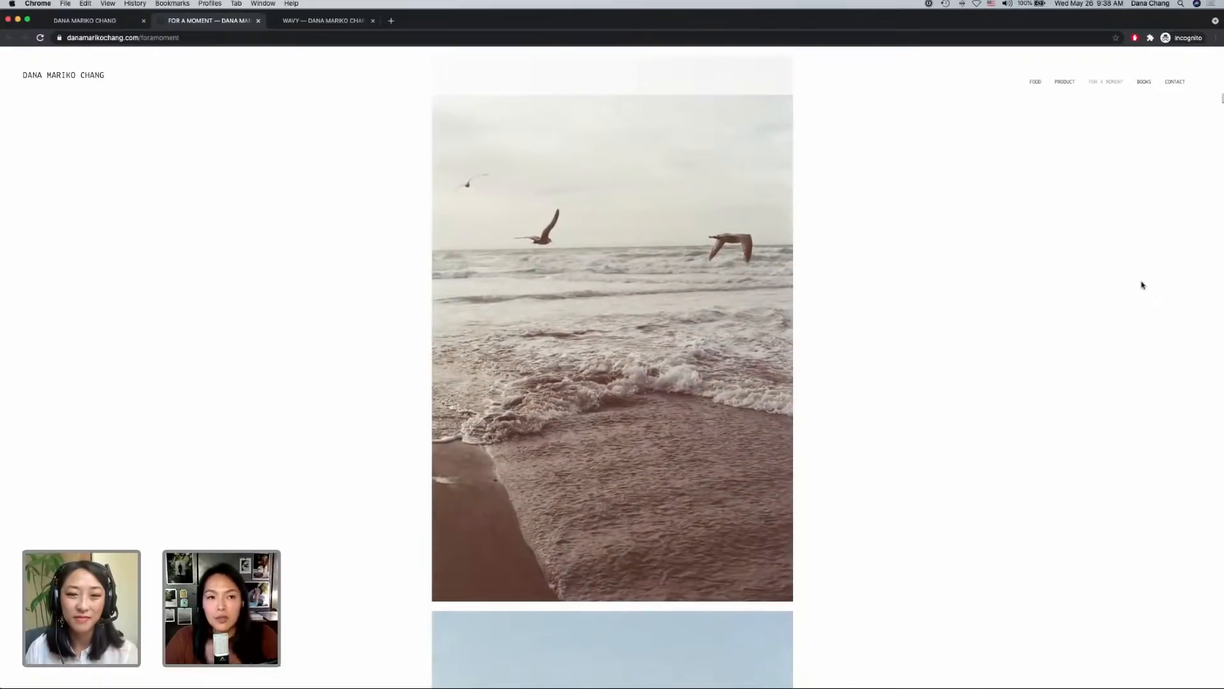
scroll(1143, 286, "down", 10)
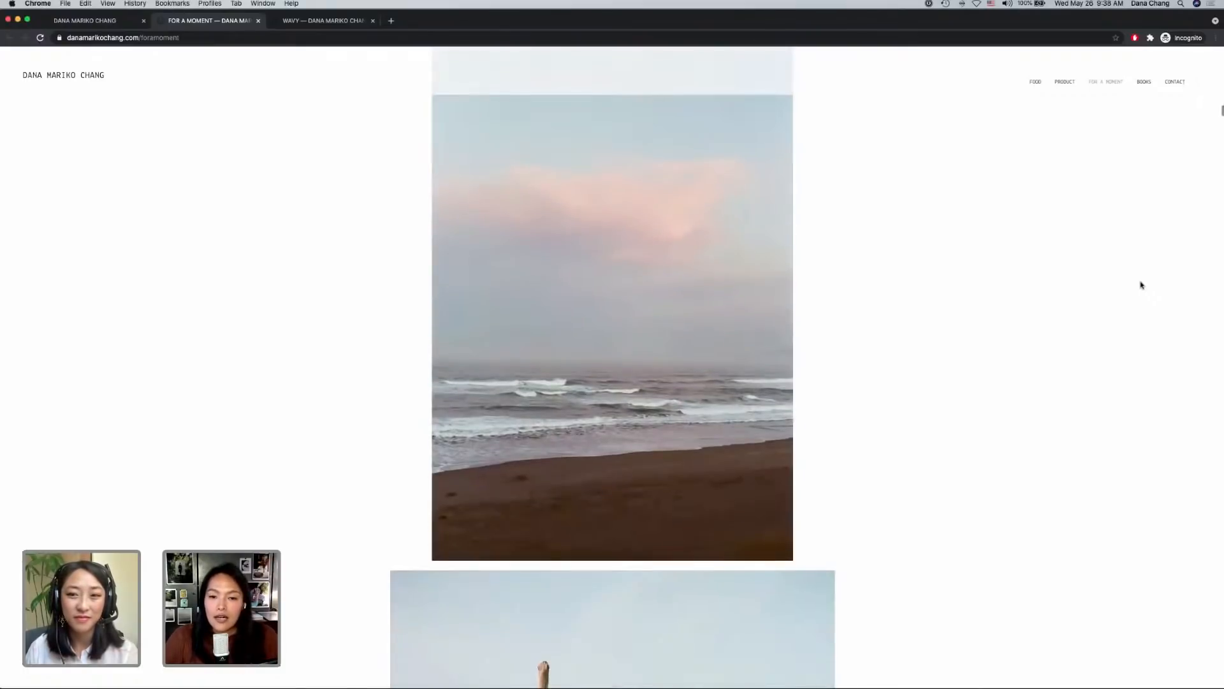
scroll(1141, 285, "down", 4)
scroll(1141, 285, "up", 2)
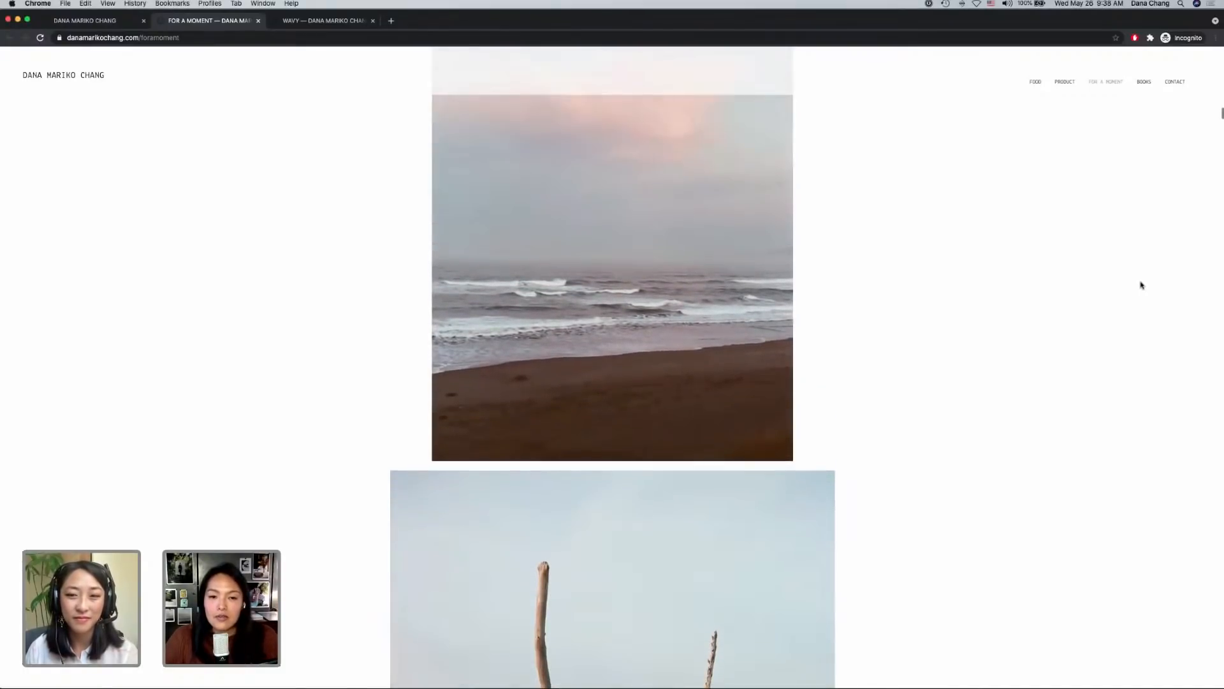
scroll(1142, 285, "up", 3)
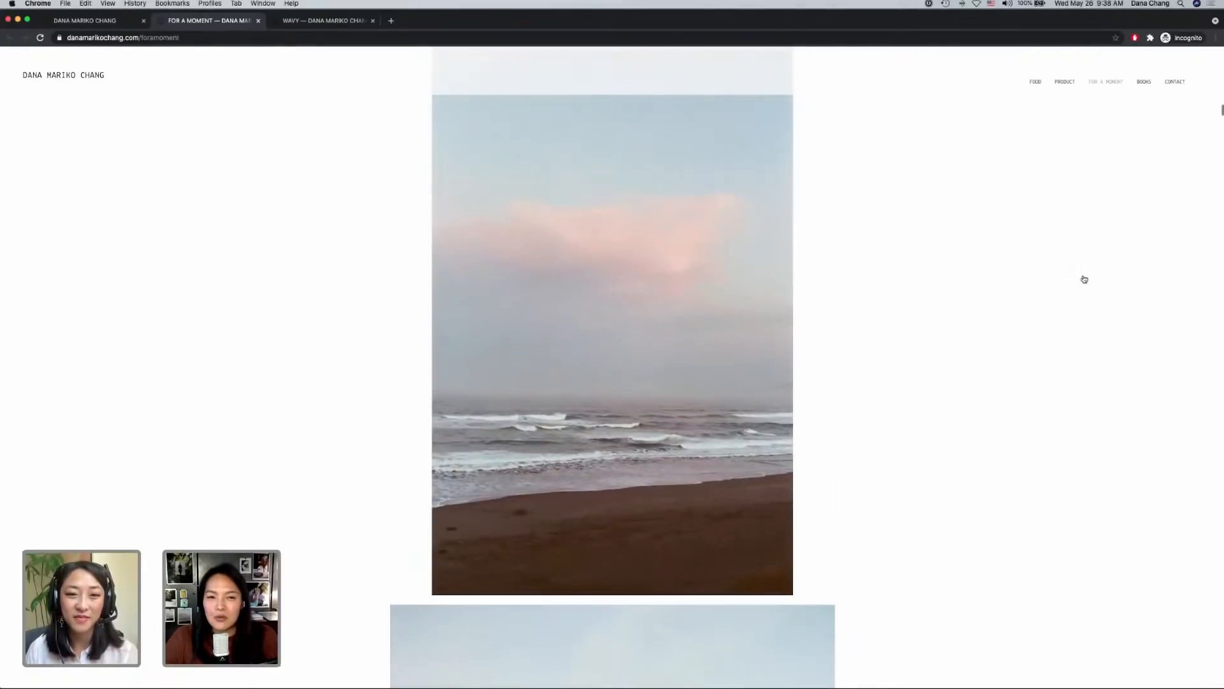
scroll(1084, 279, "up", 2)
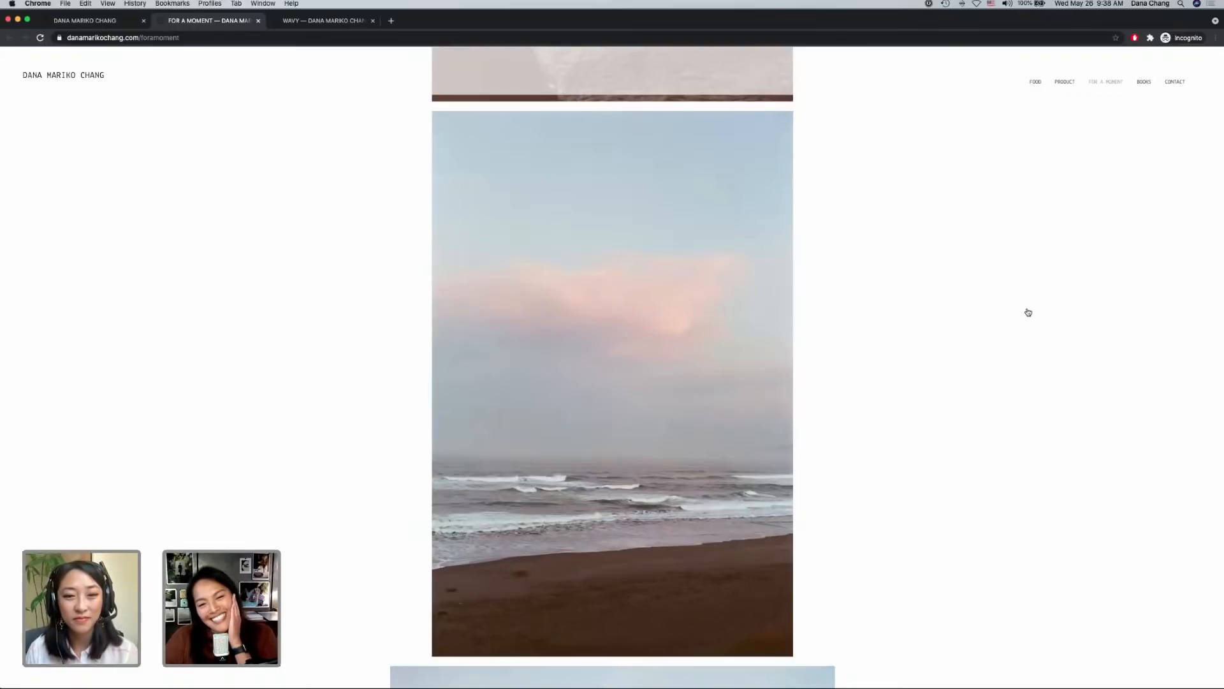
scroll(1027, 313, "down", 1)
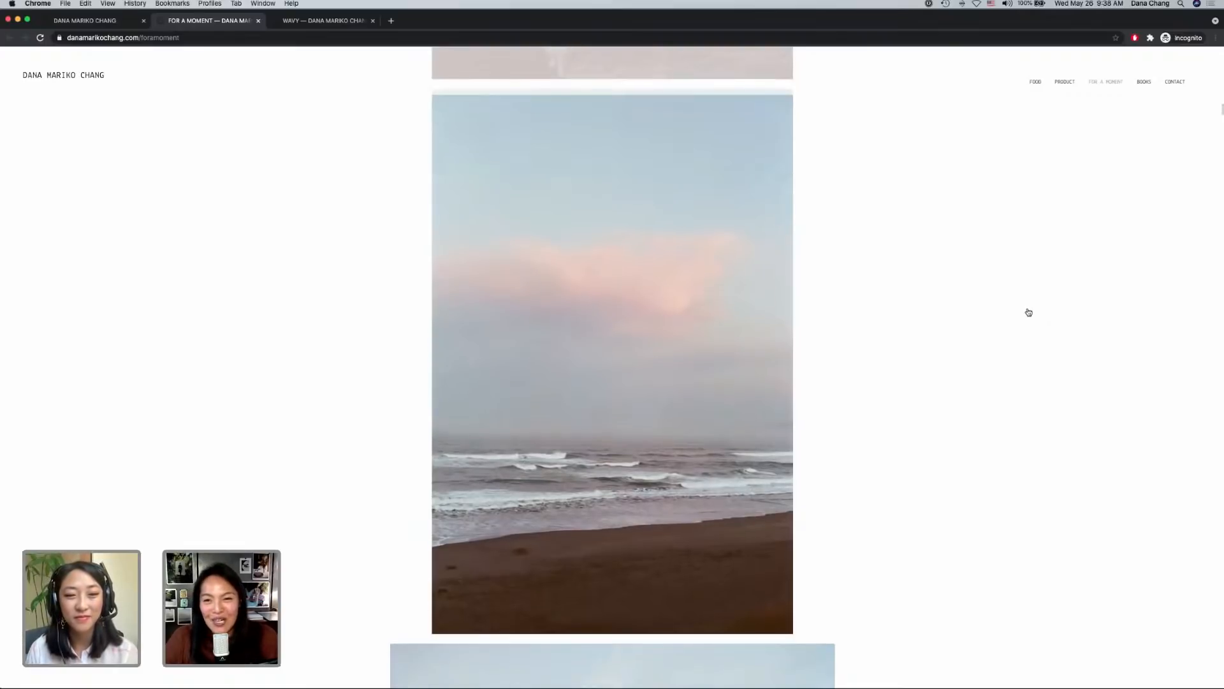
- Examine the For a Moment photographs from the driftwood and sand mound through the marsh sunset, indoor portrait, night grilling and cat
scroll(1029, 312, "down", 10)
scroll(1029, 312, "down", 7)
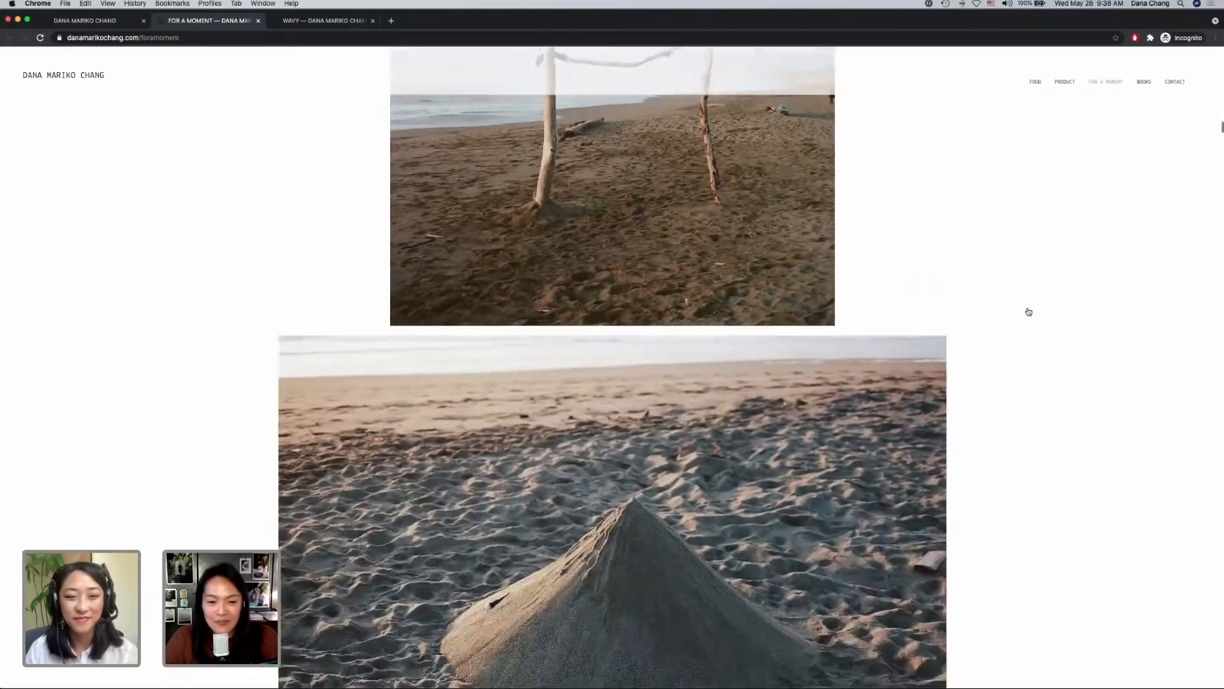
scroll(1029, 312, "down", 12)
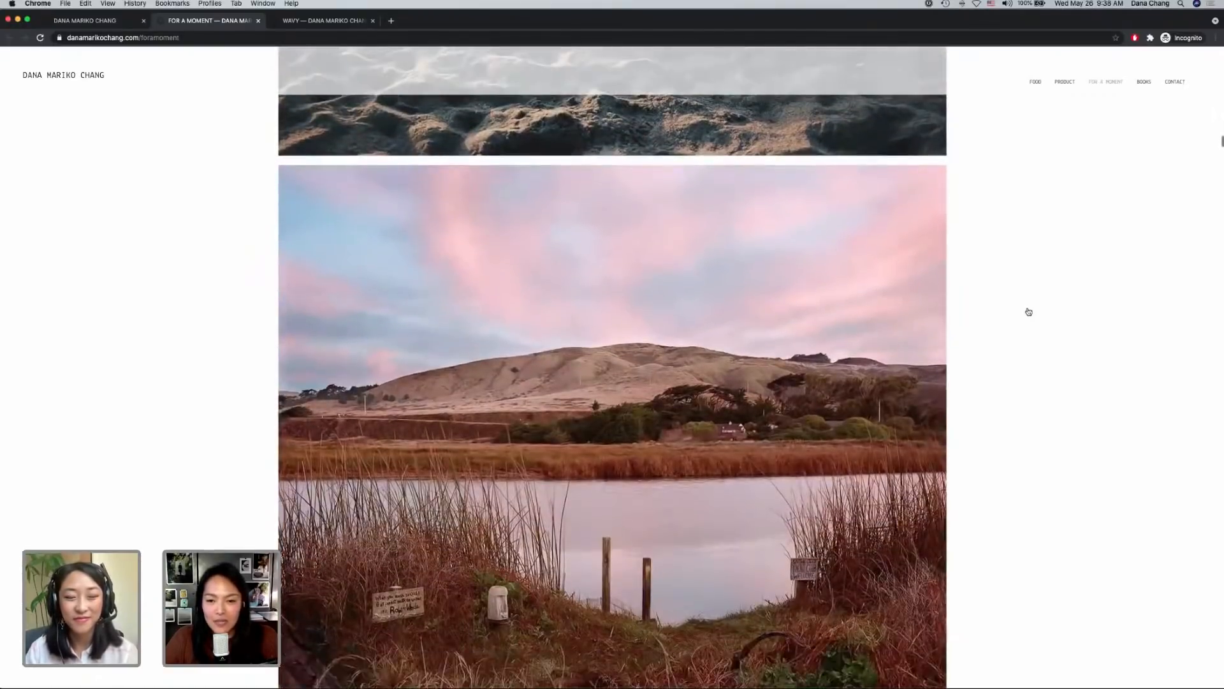
scroll(1028, 312, "down", 20)
scroll(1028, 311, "down", 18)
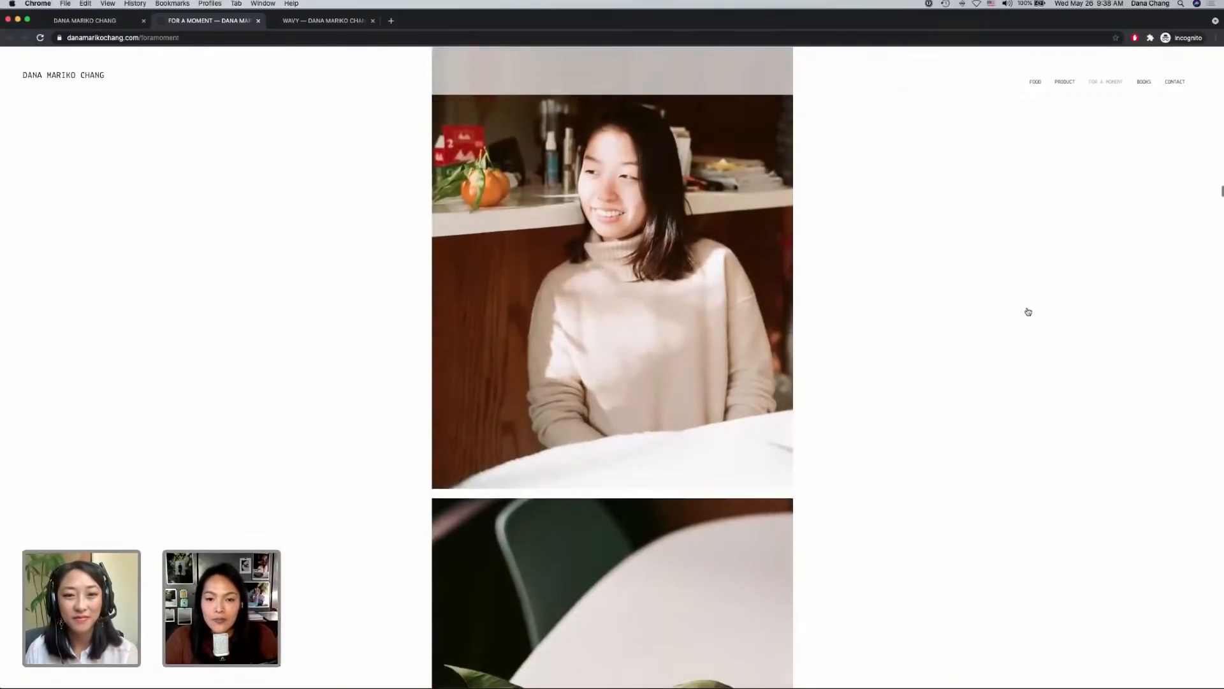
scroll(1029, 311, "down", 18)
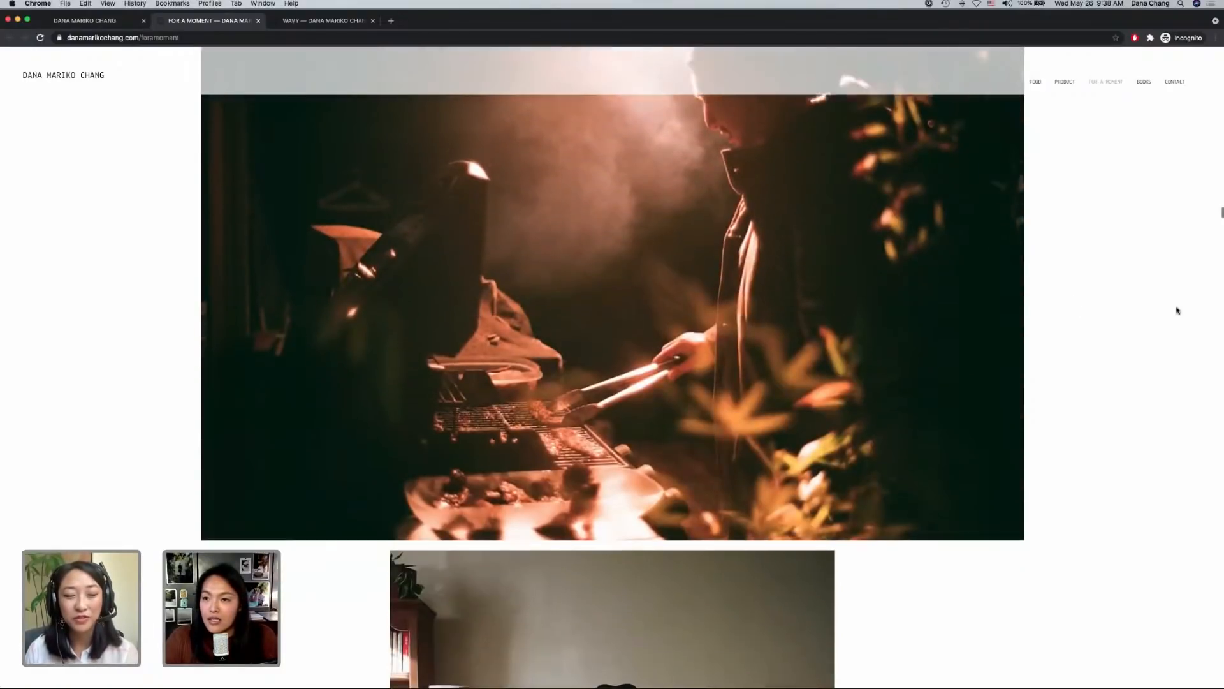
scroll(1177, 311, "down", 18)
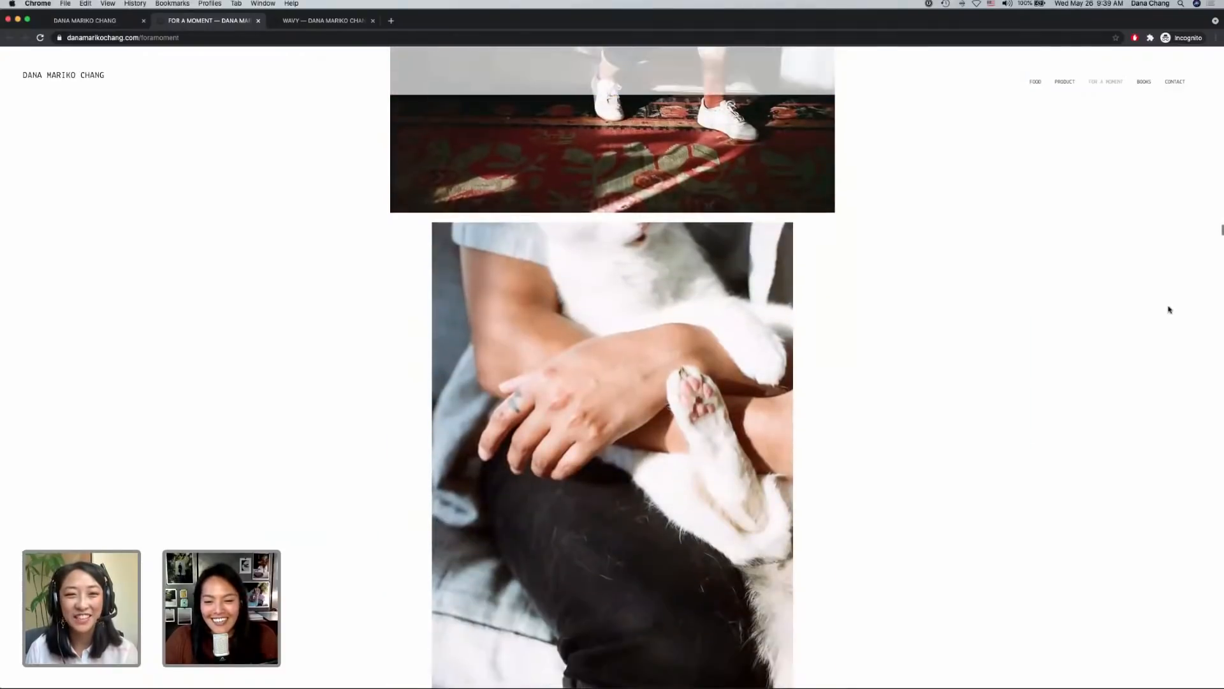
- Examine the For a Moment photographs from the cliffside portrait and red car through the smoking grill, forest hikers and black-and-white images
scroll(1170, 309, "down", 7)
scroll(1170, 309, "down", 6)
scroll(1169, 309, "down", 11)
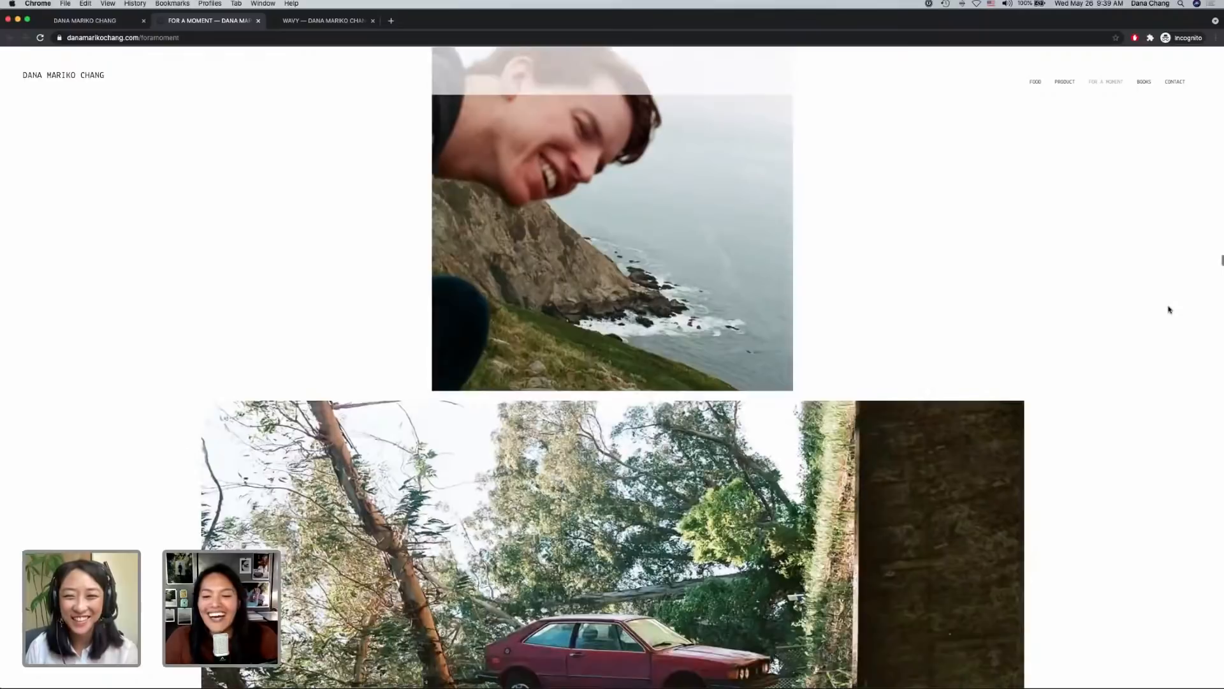
scroll(1104, 298, "down", 20)
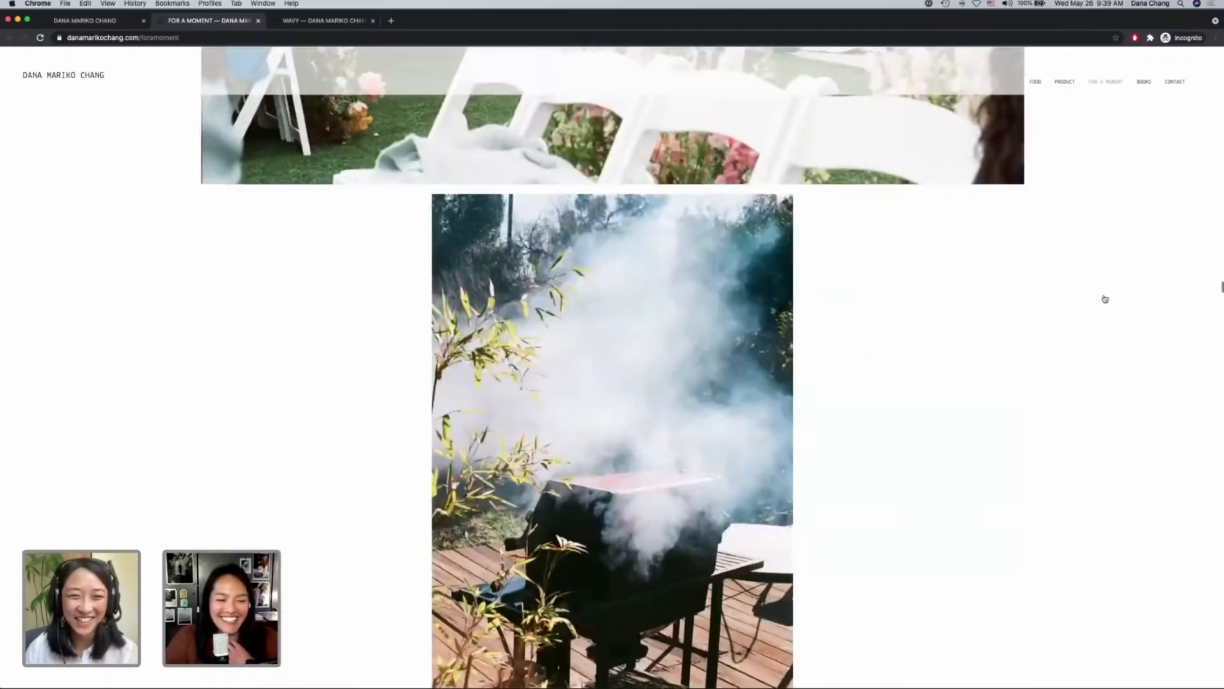
scroll(915, 279, "down", 20)
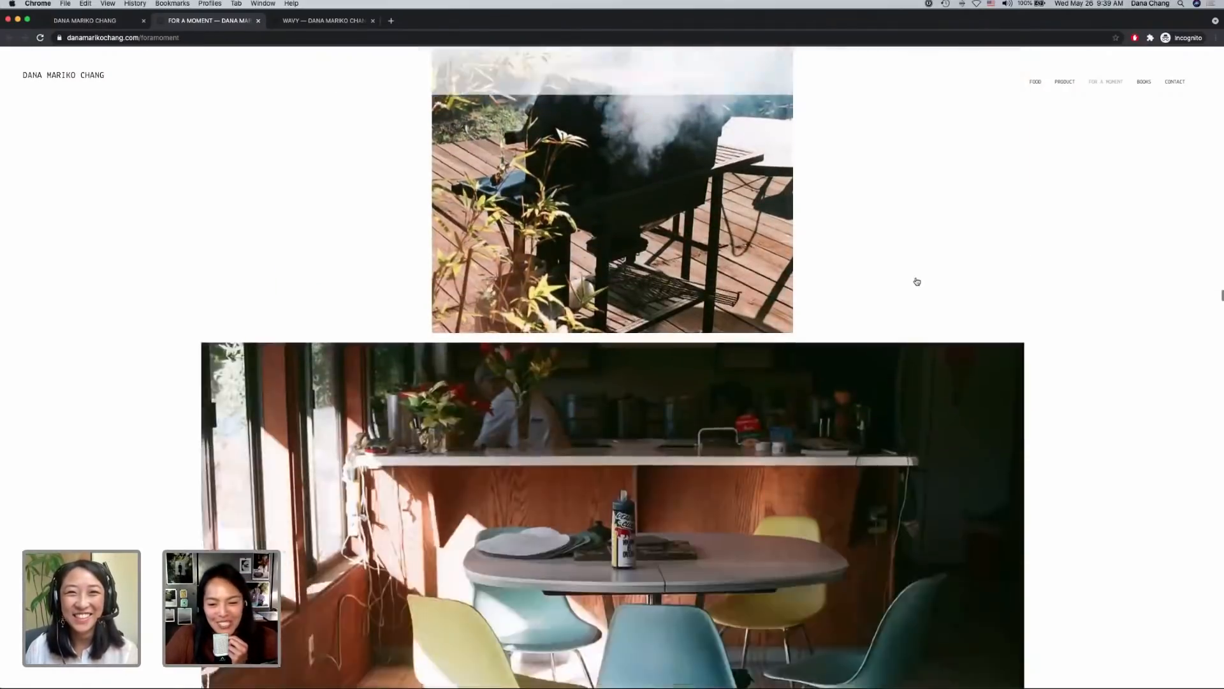
scroll(1180, 328, "down", 20)
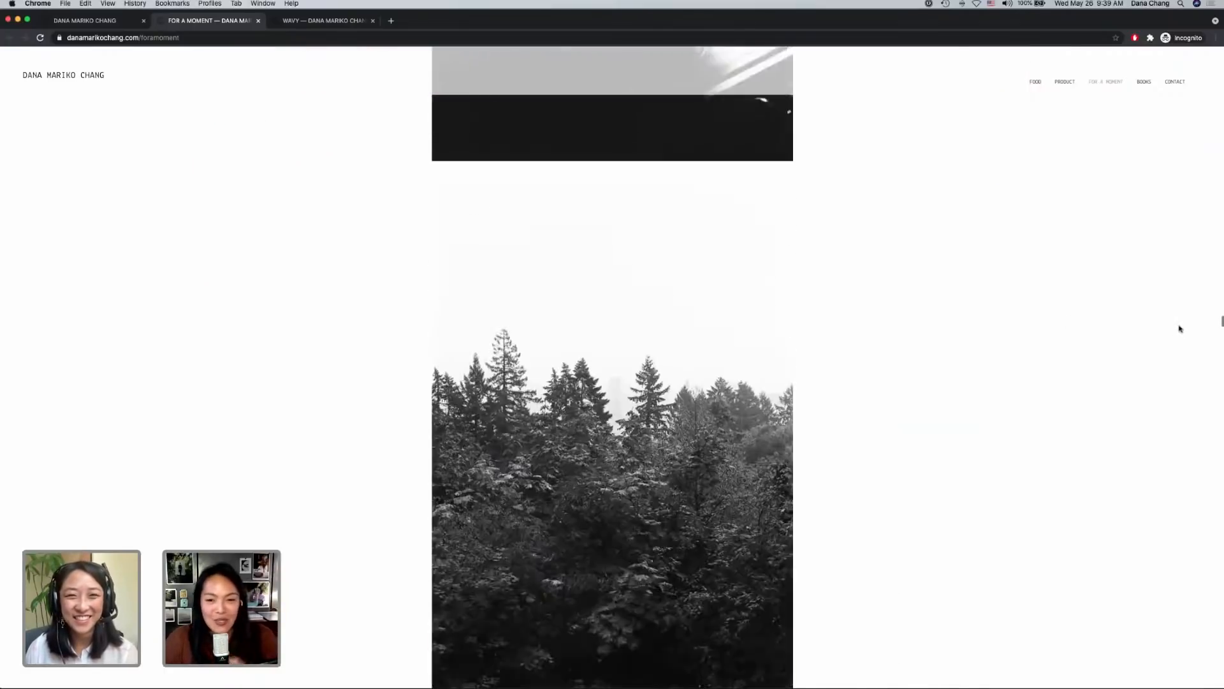
scroll(1179, 328, "down", 20)
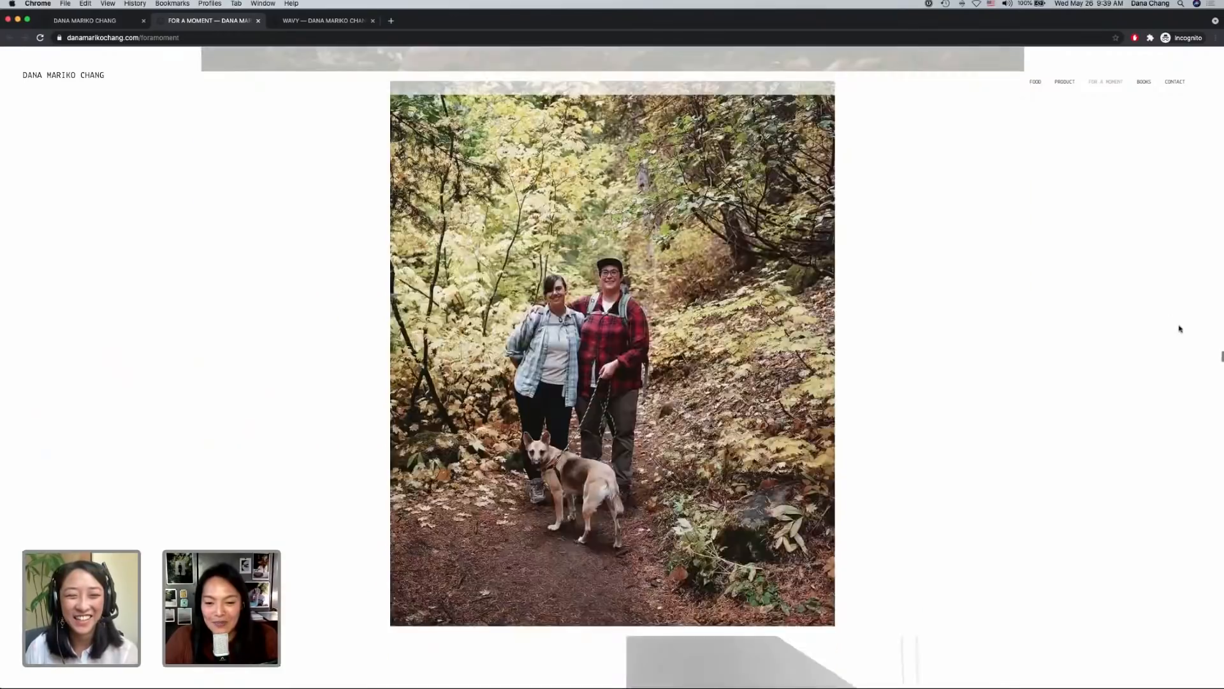
scroll(1046, 311, "down", 10)
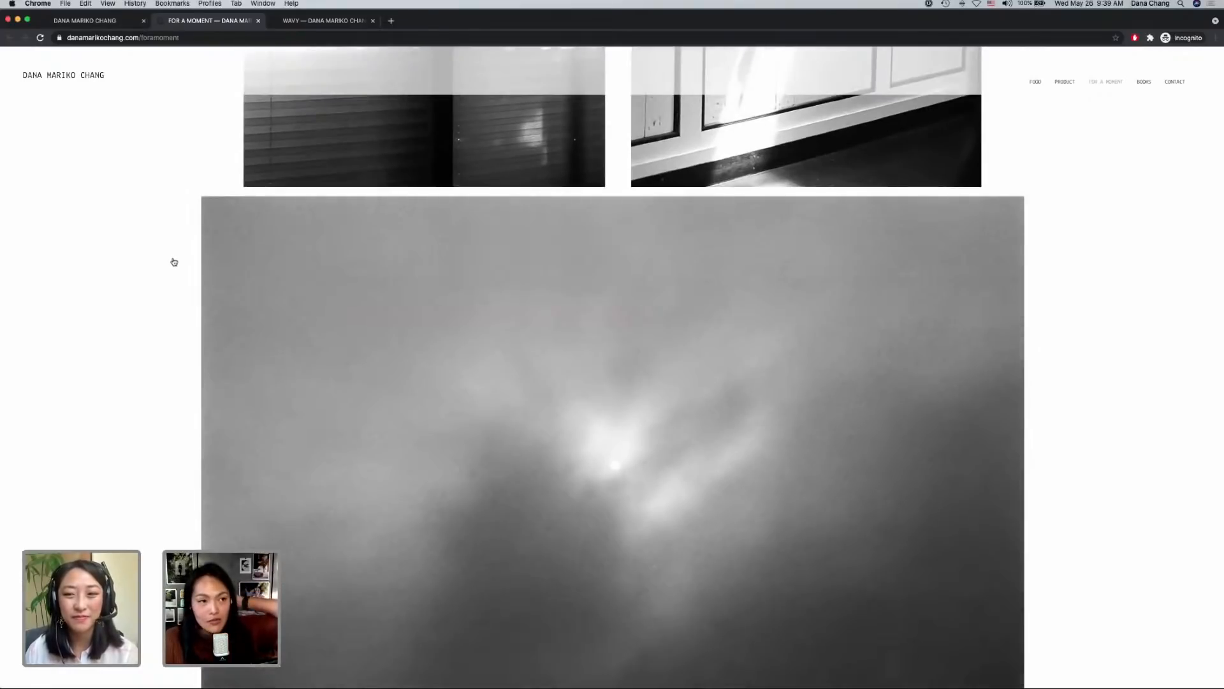
- Open the Wavy gallery and examine its photographs from the cherries and floral-backed bottle to the orange slices in water glasses
left_click(286, 24)
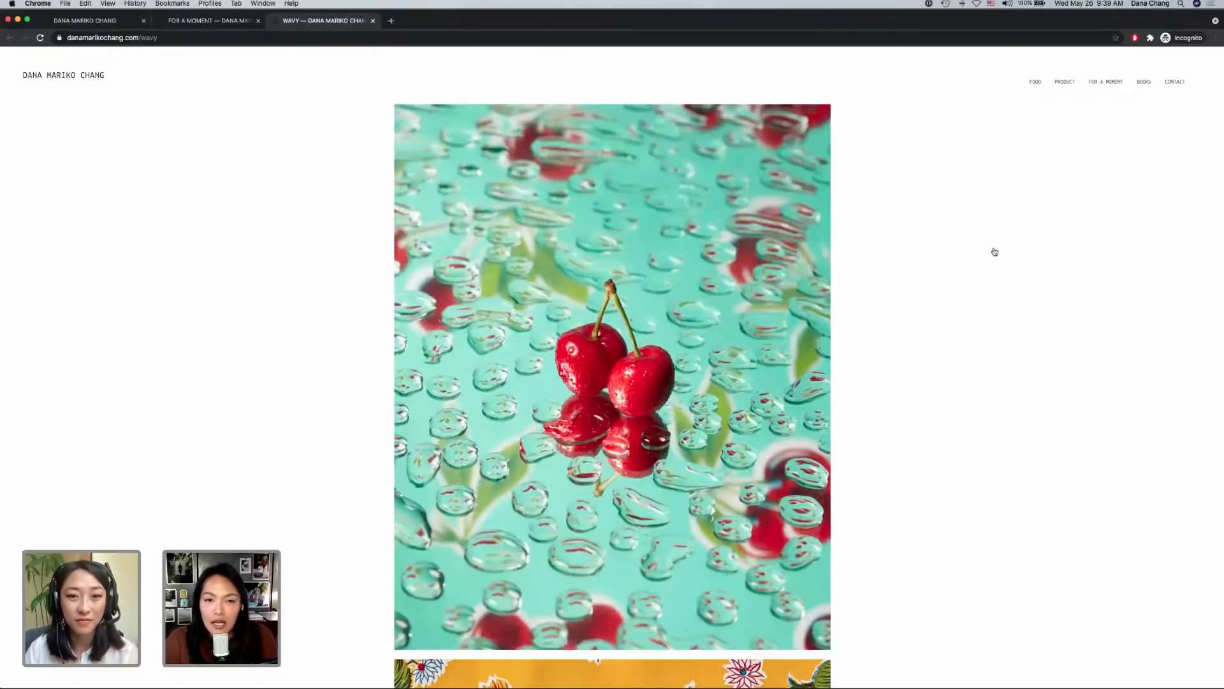
scroll(993, 251, "down", 1)
scroll(990, 251, "down", 1)
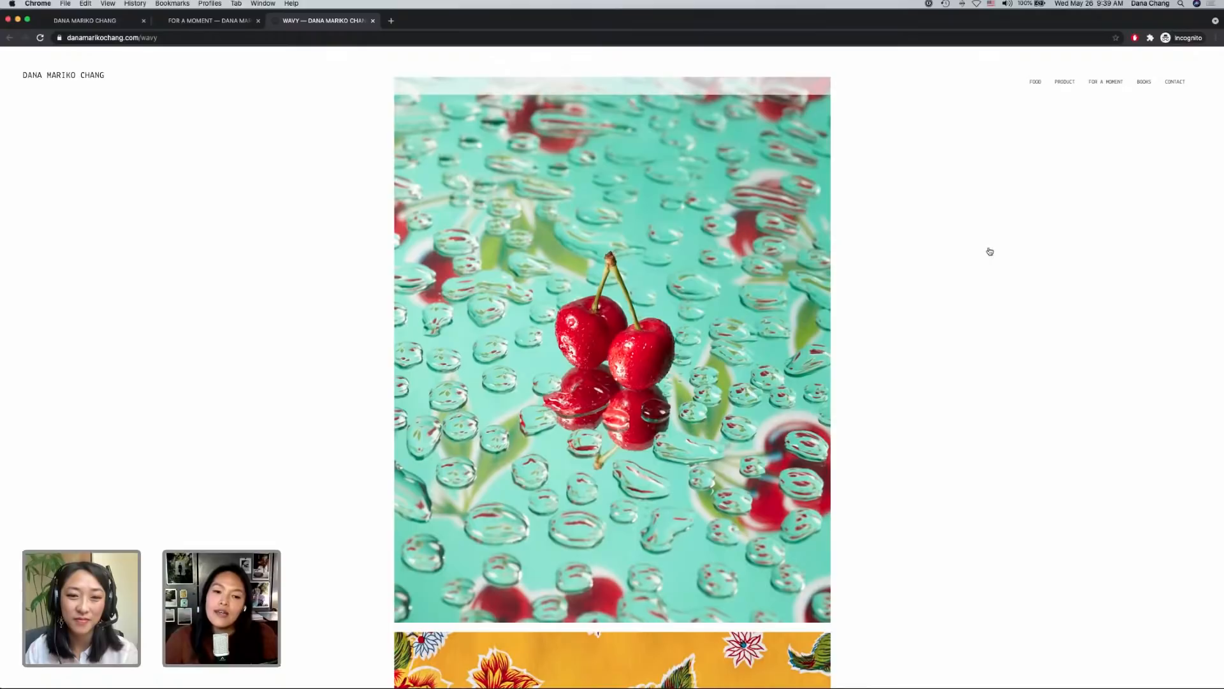
scroll(978, 268, "down", 2)
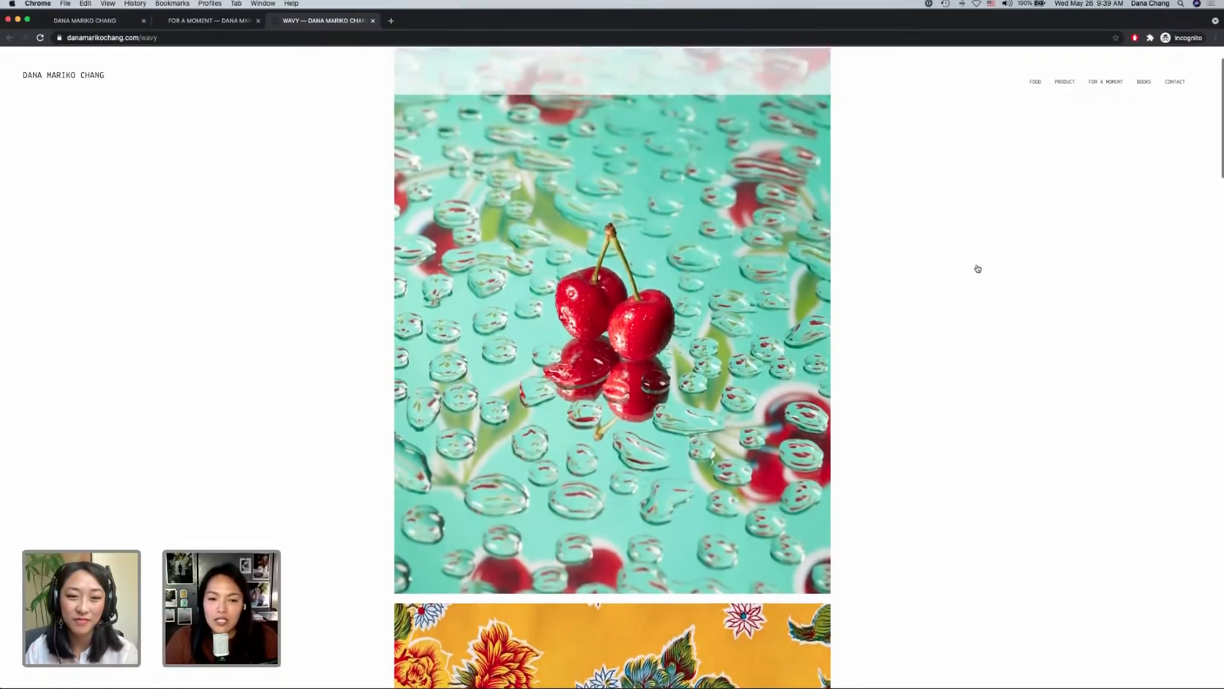
scroll(970, 274, "up", 1)
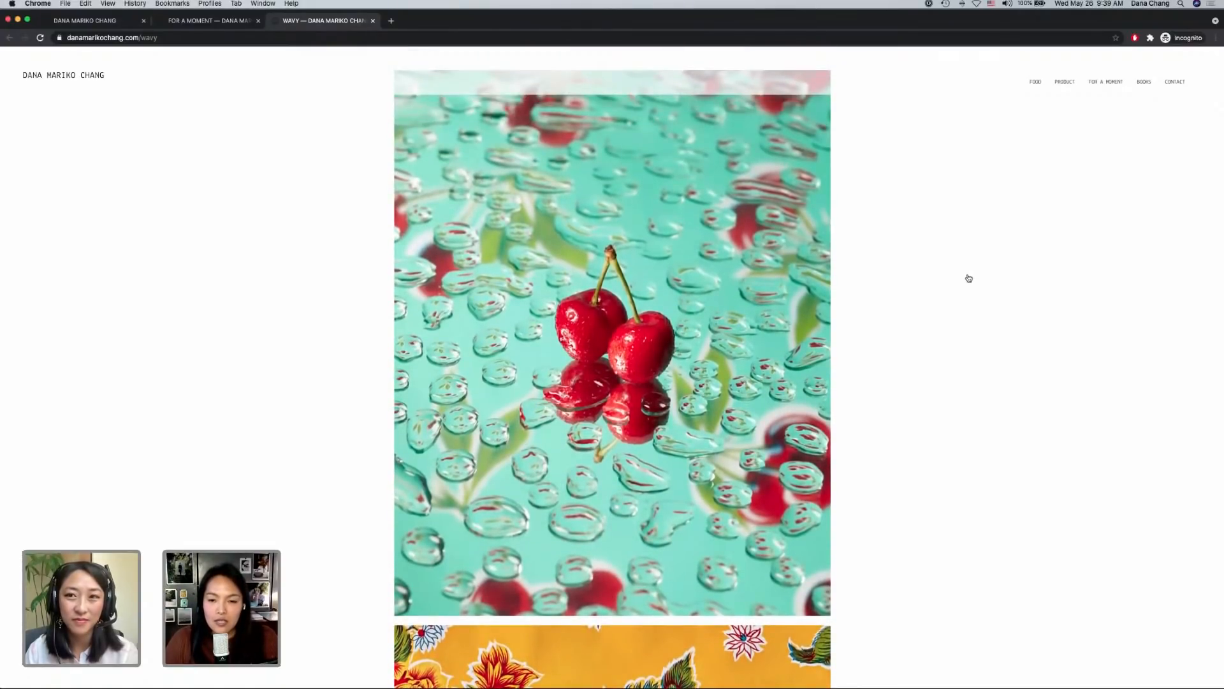
scroll(968, 278, "down", 10)
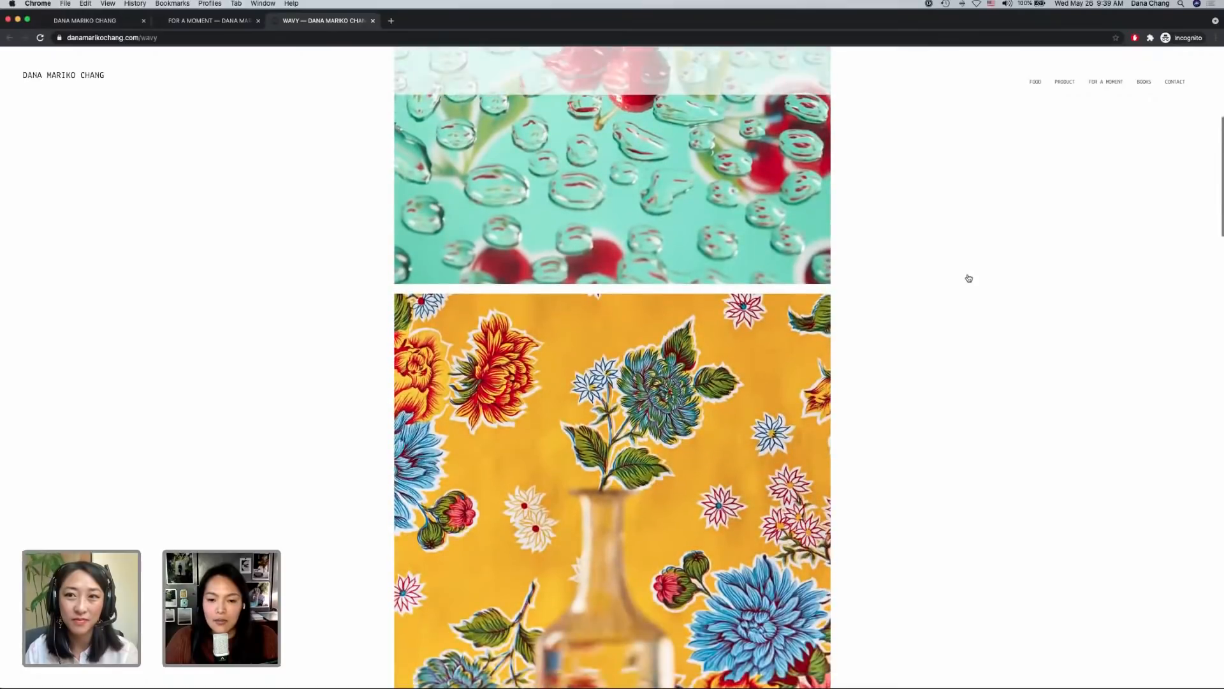
scroll(969, 278, "down", 10)
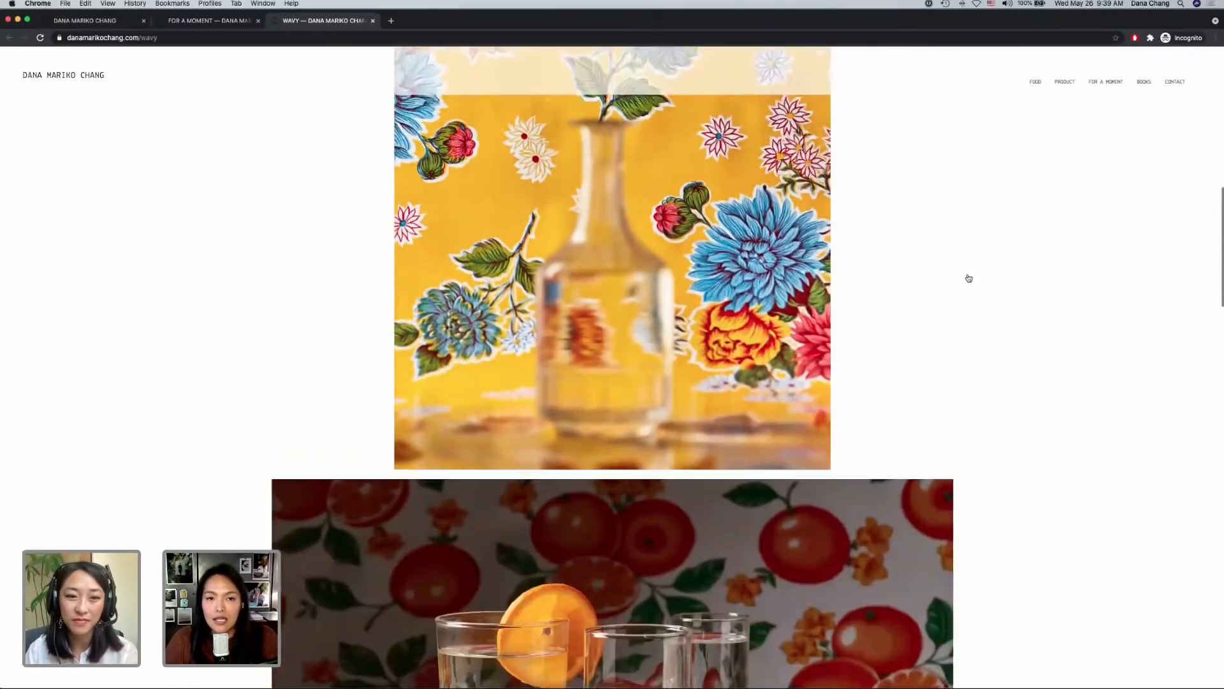
scroll(968, 278, "down", 4)
scroll(1135, 334, "down", 7)
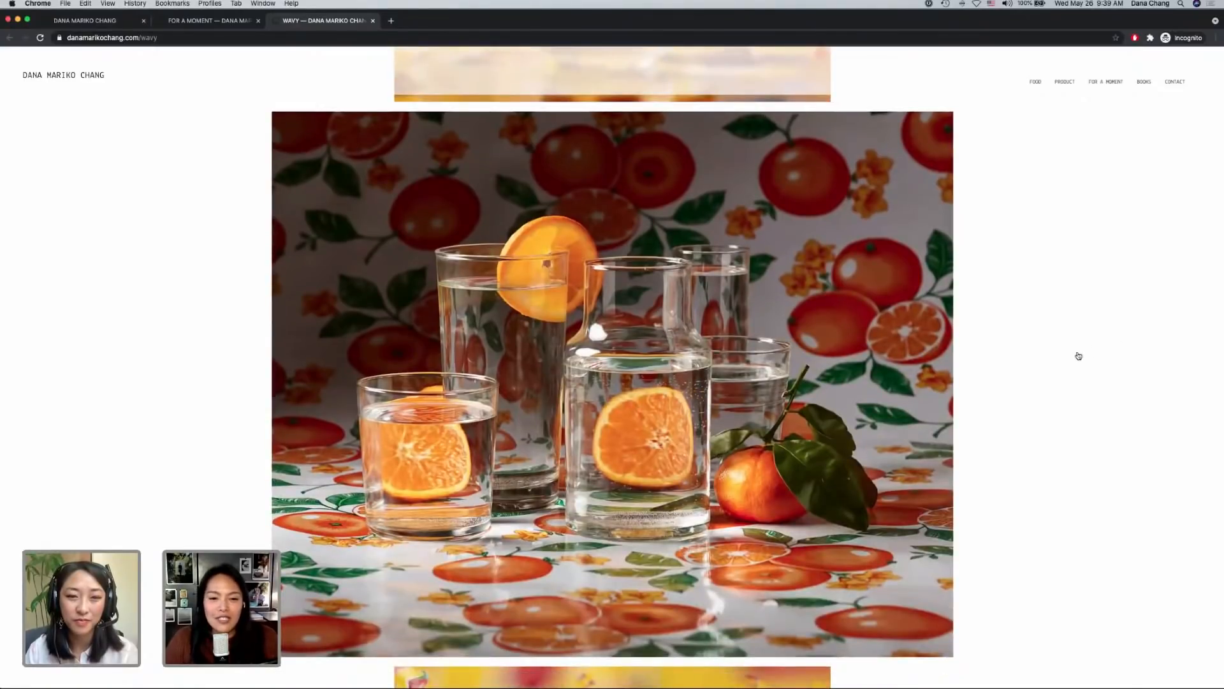
- Examine the Wavy gallery's yellow droplet pattern, dark fruit on red fabric and splashing strawberry photographs
scroll(1077, 354, "down", 10)
scroll(1078, 356, "down", 14)
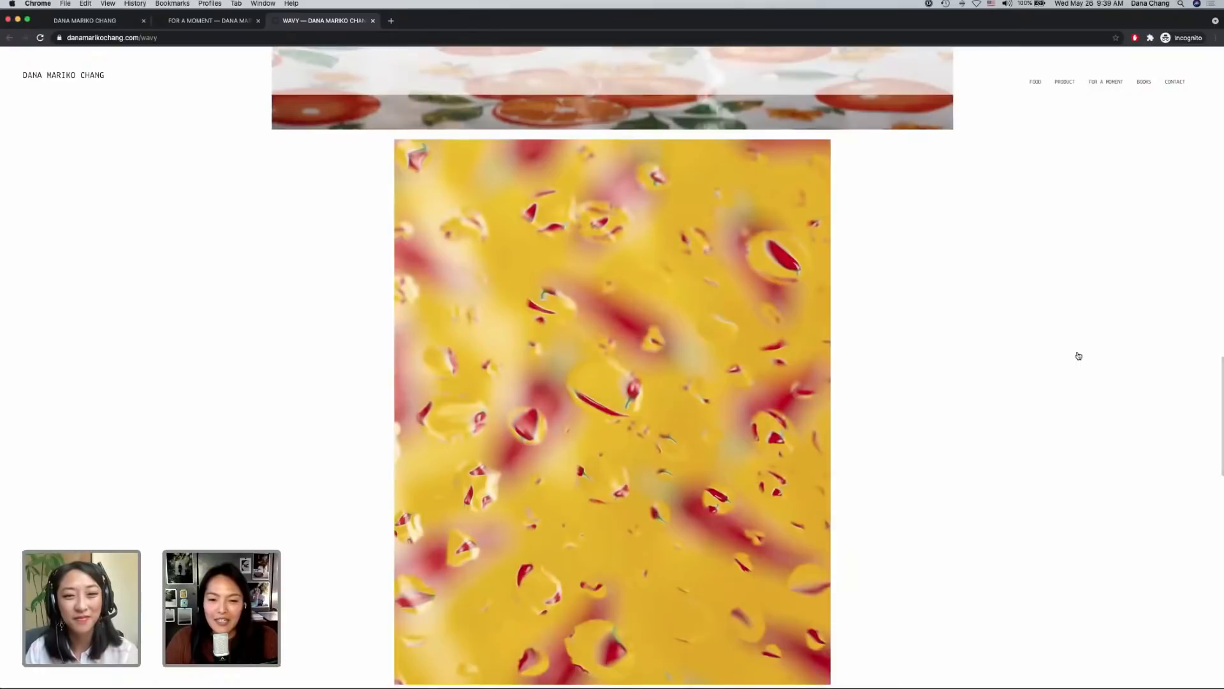
scroll(1079, 356, "down", 9)
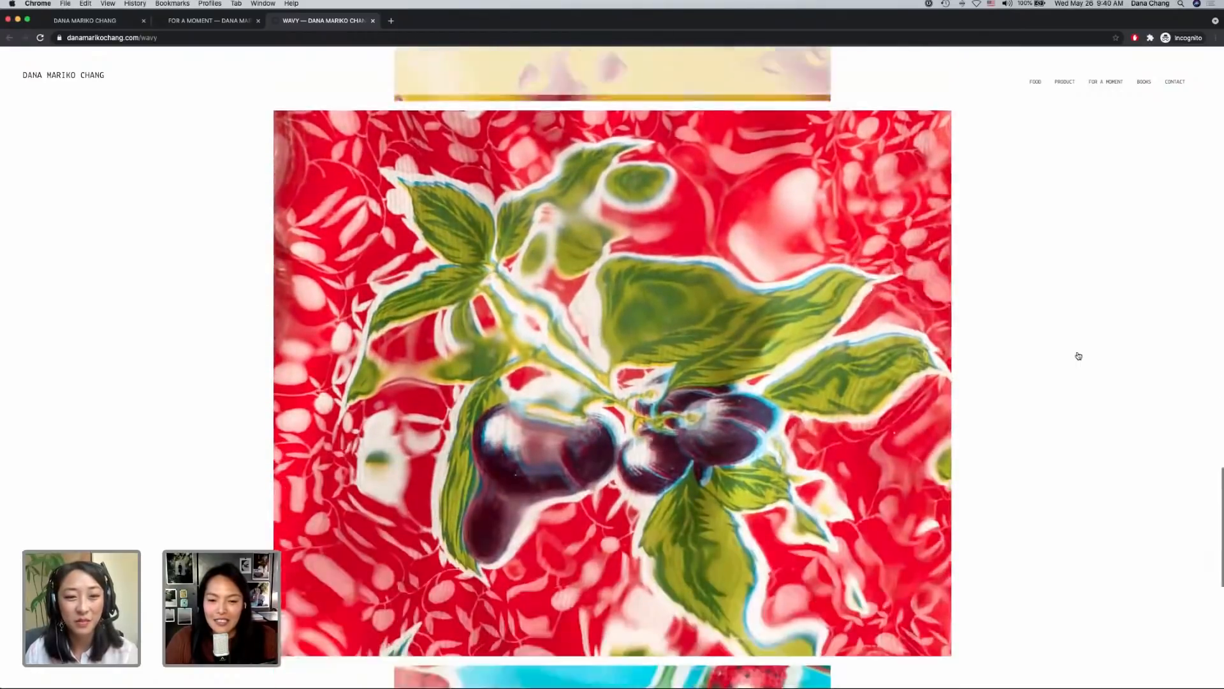
scroll(1079, 355, "down", 11)
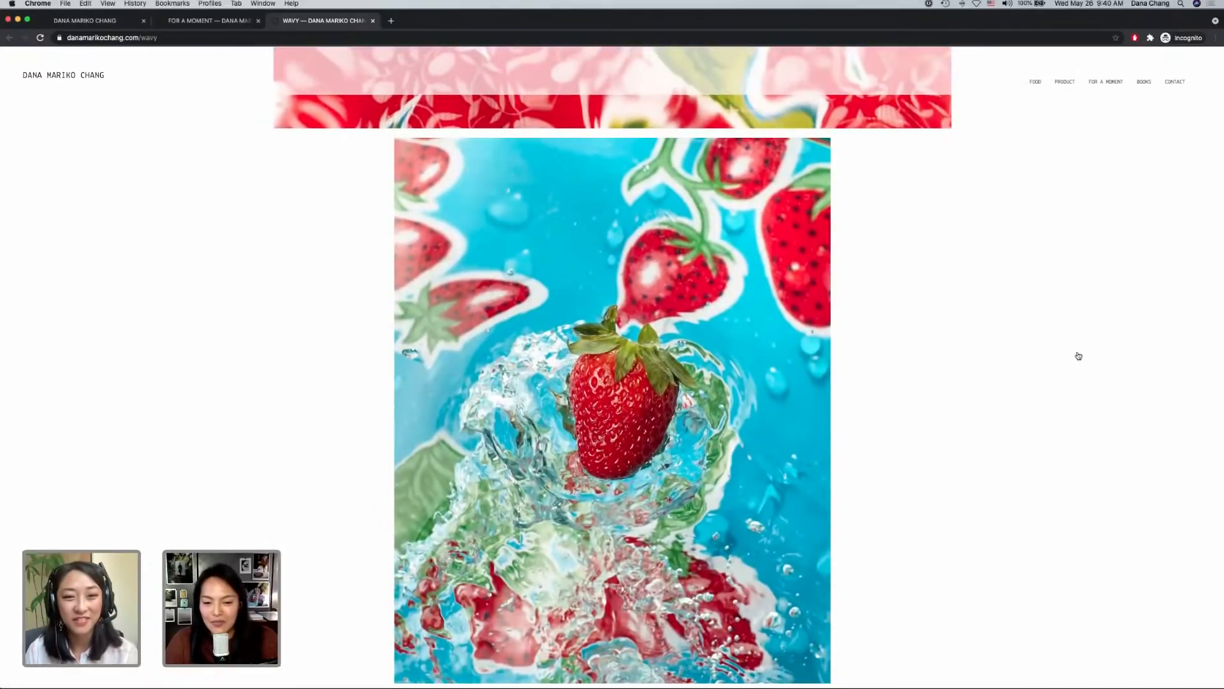
- Look back through the Wavy photographs from the strawberry to the opening cherries image
scroll(1078, 356, "up", 12)
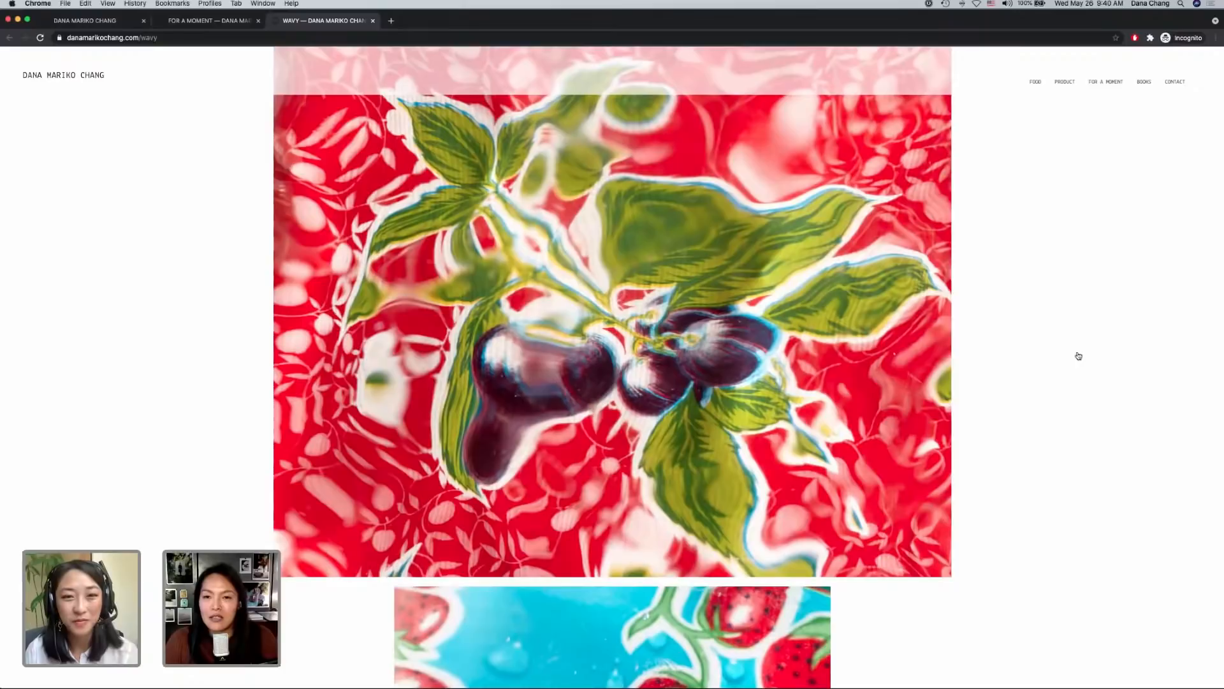
scroll(1078, 356, "up", 18)
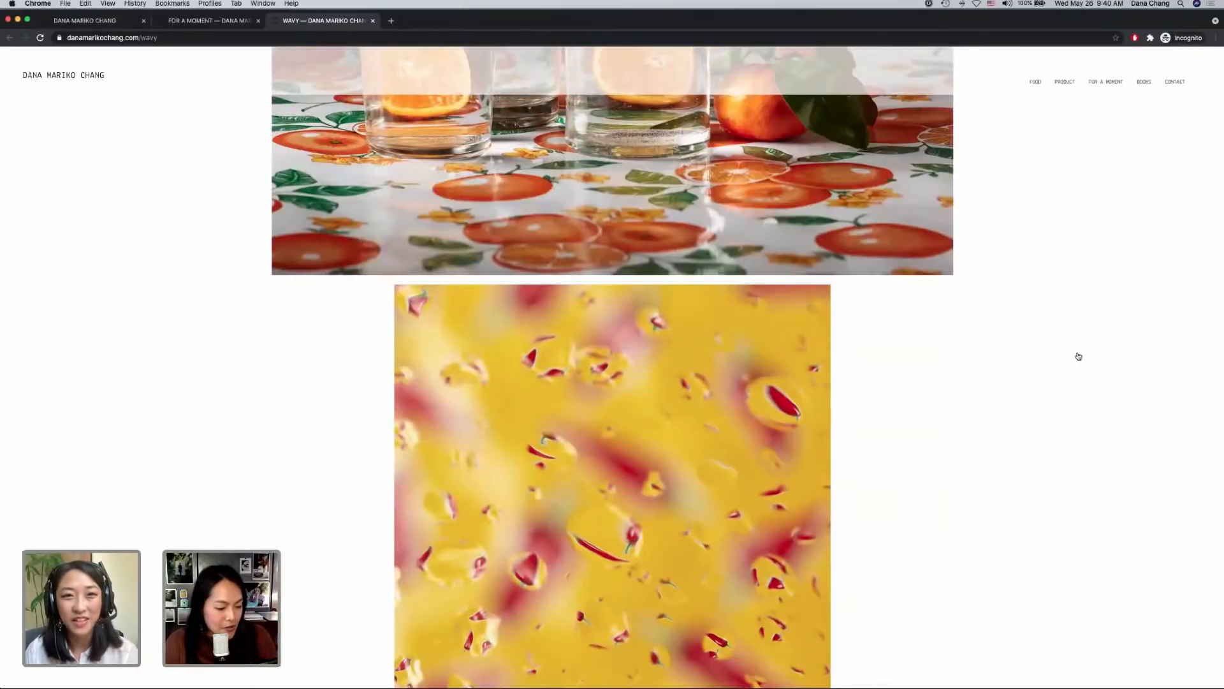
scroll(1078, 356, "up", 7)
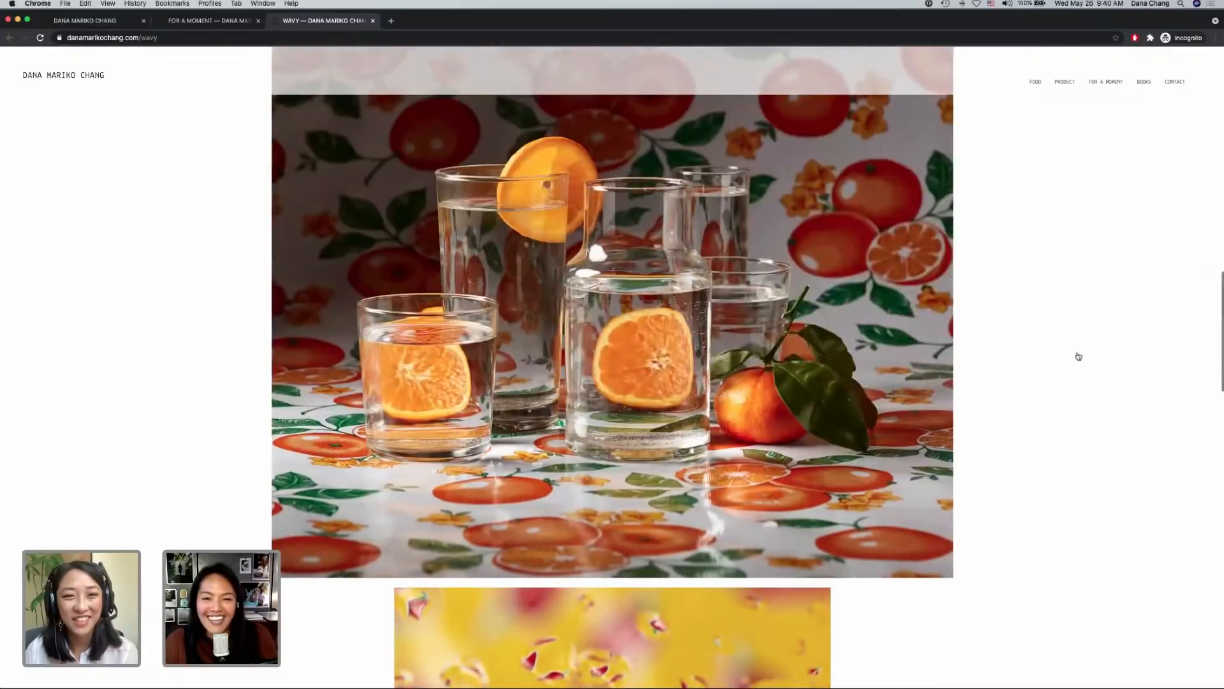
scroll(1078, 356, "up", 20)
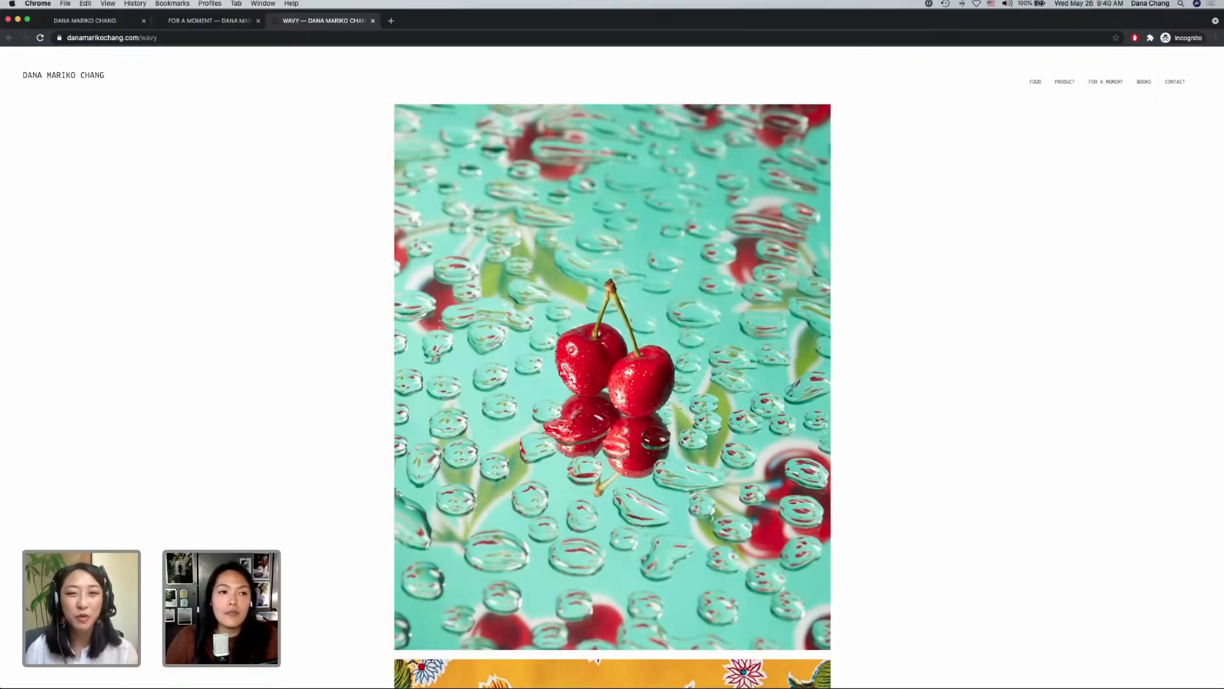
- Switch to Lightroom Classic, show all photographs as a thumbnail grid and open the water-pouring photograph at full view
left_click(215, 21)
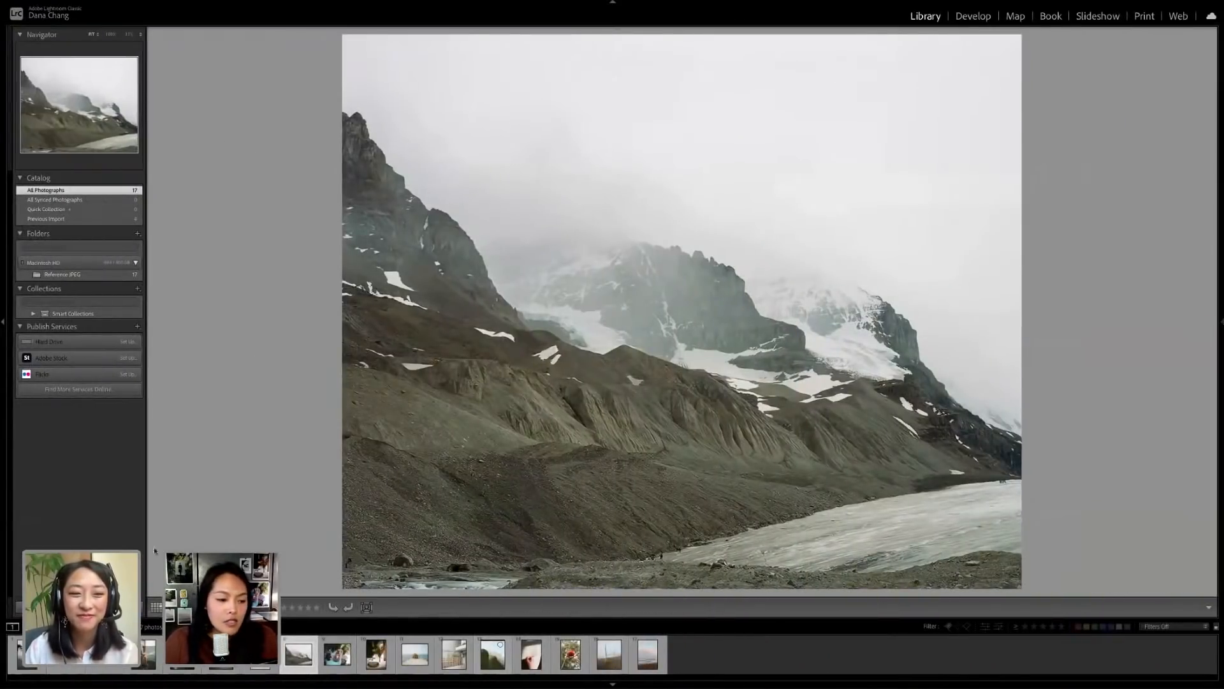
key("g")
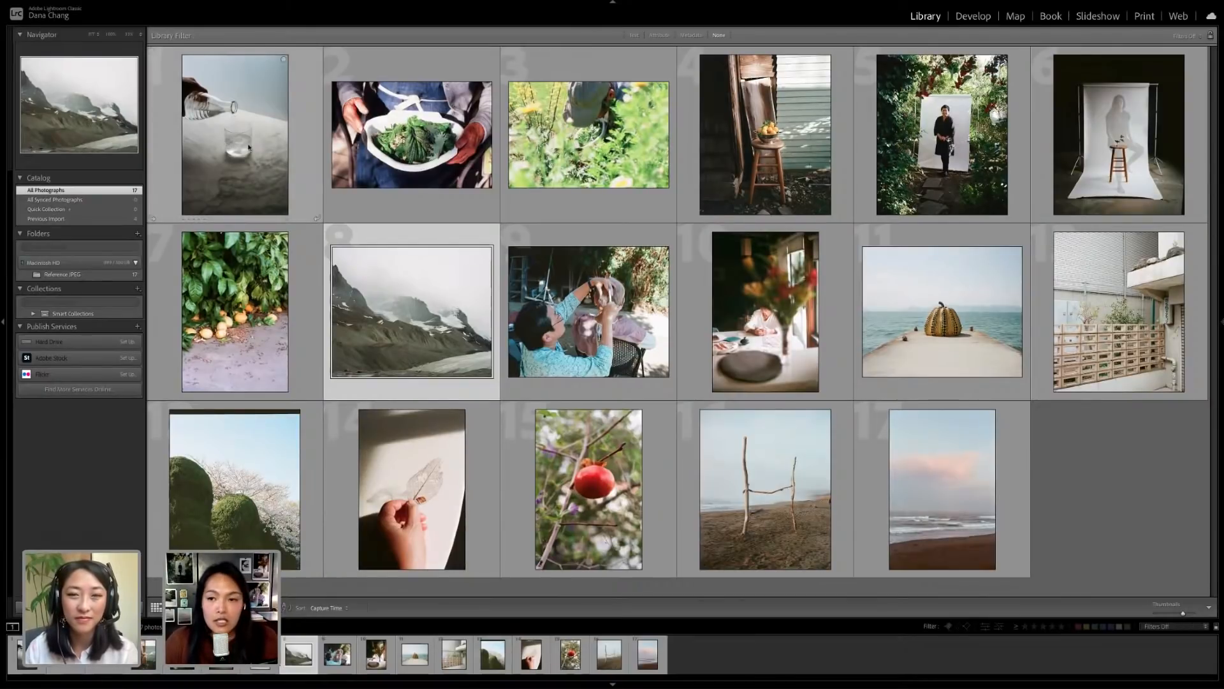
double_click(246, 168)
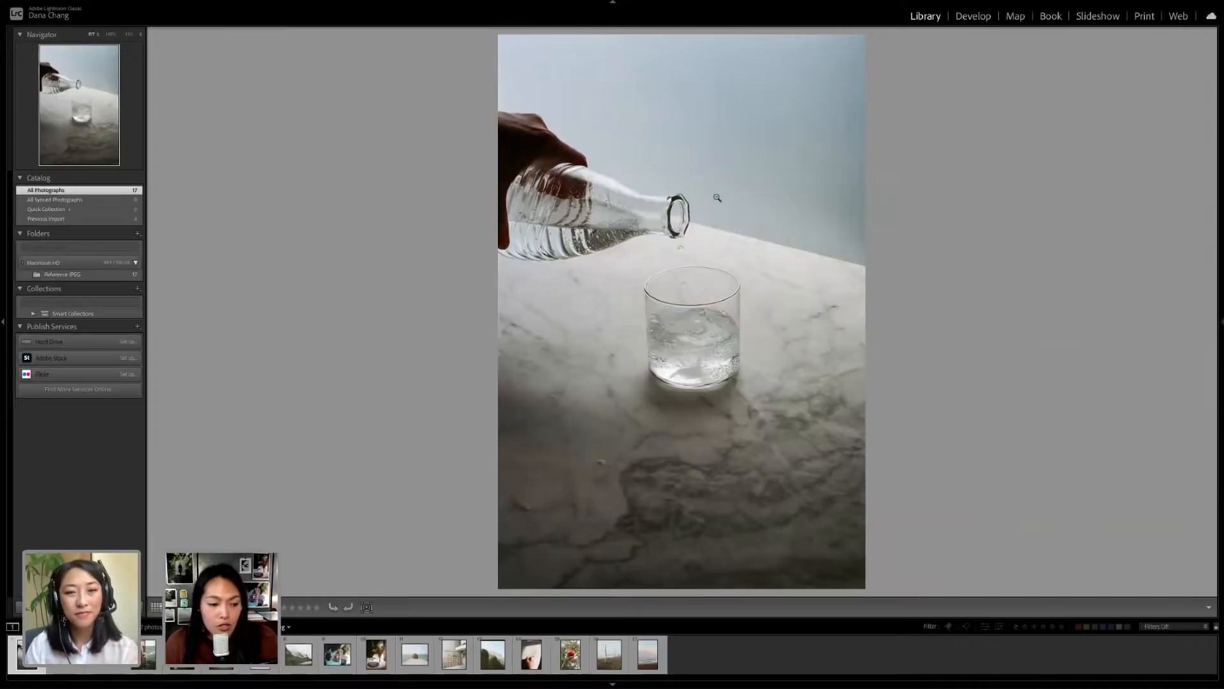
- Compare the photograph of hands holding a bowl of greens with the one of the gardener among yellow flowers
key("Right")
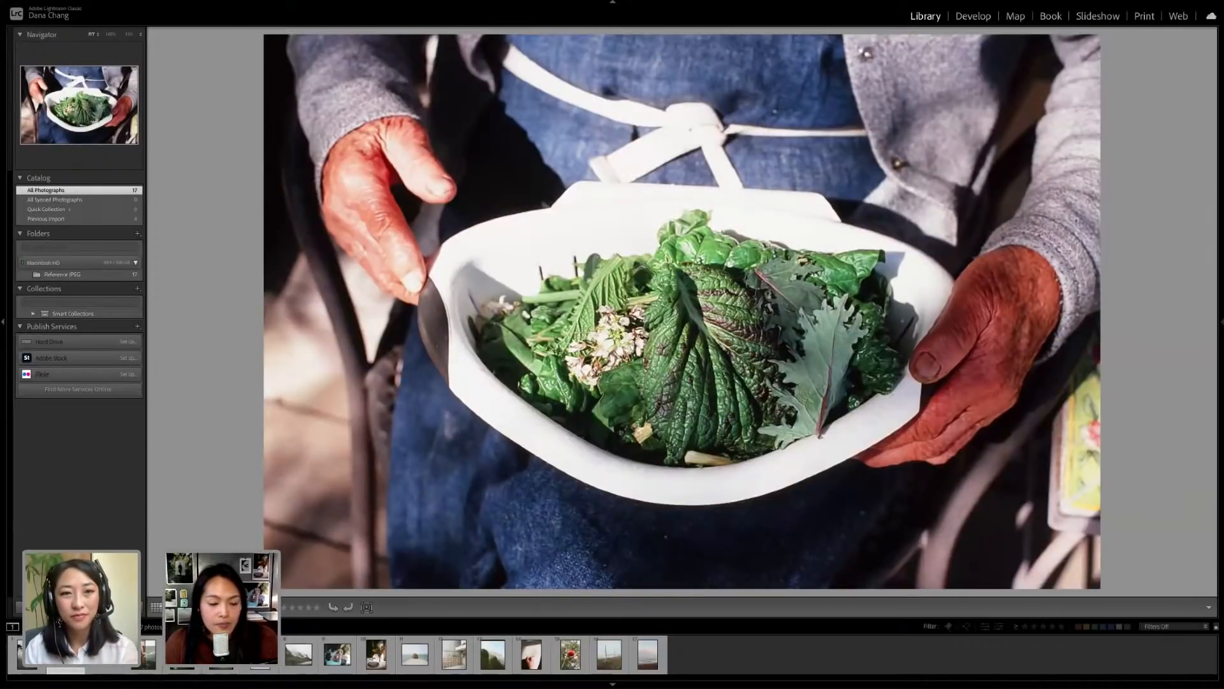
key("Right")
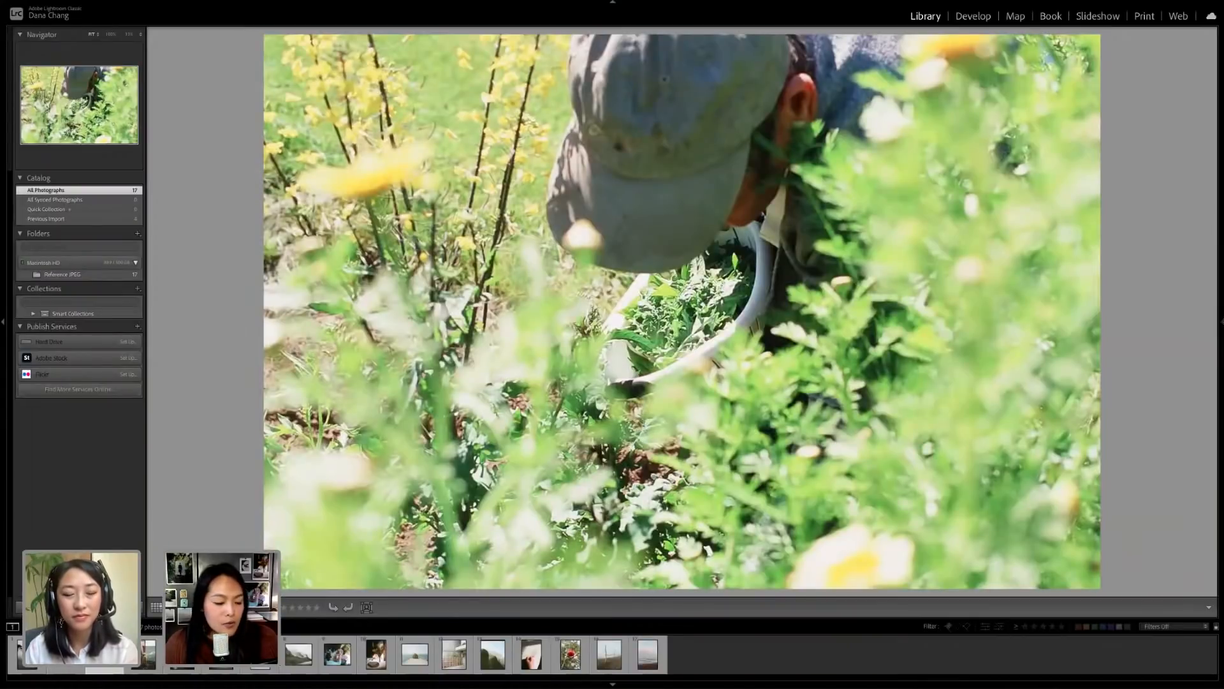
key("Left")
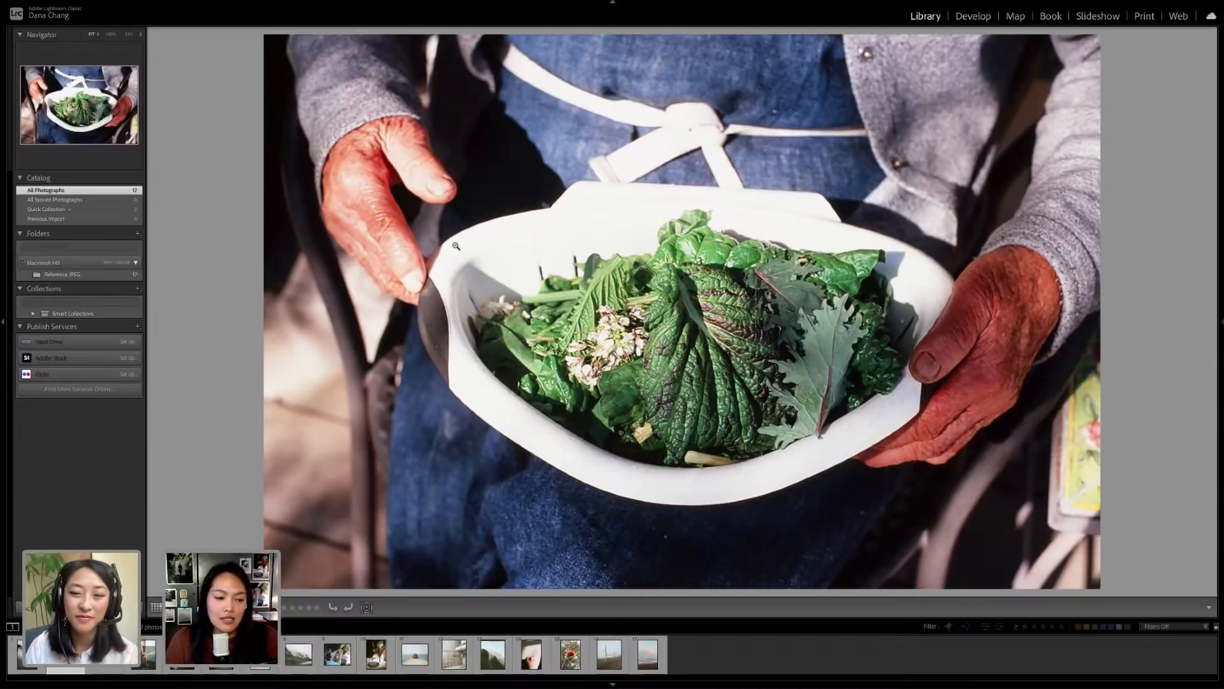
key("Right")
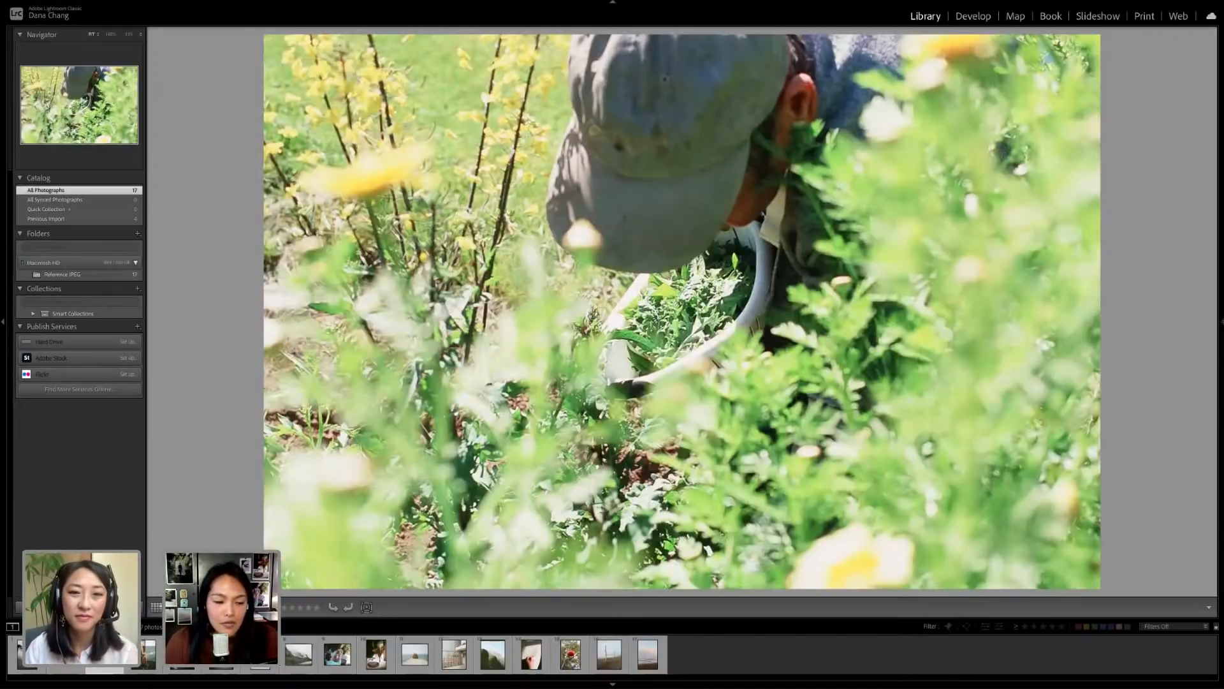
- View the oranges on a wooden stool and the garden backdrop portrait, and return to the bowl of greens
key("Right")
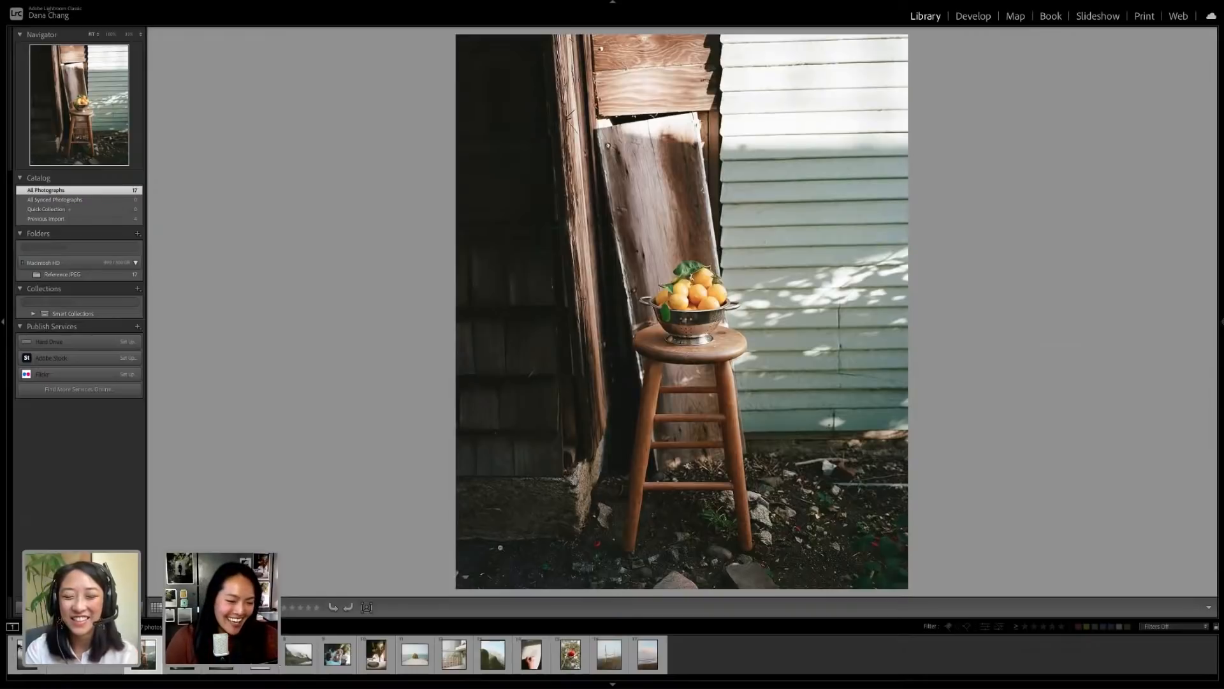
key("Right")
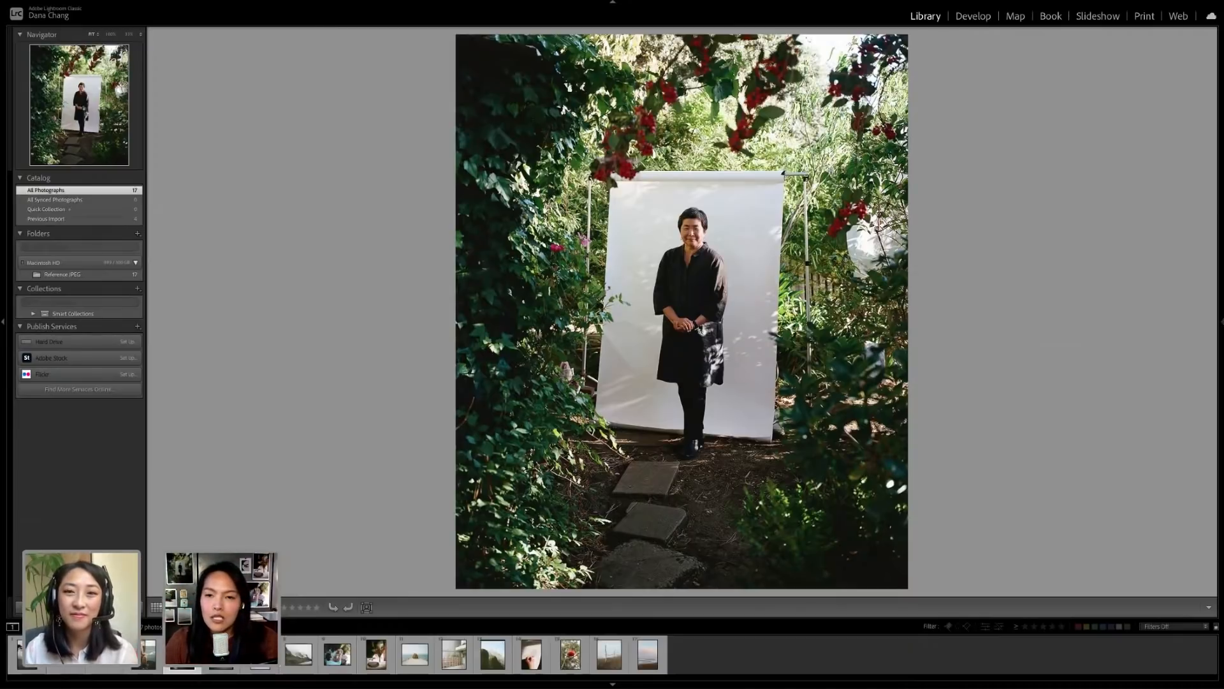
key("Left")
key("Left")
key("Left")
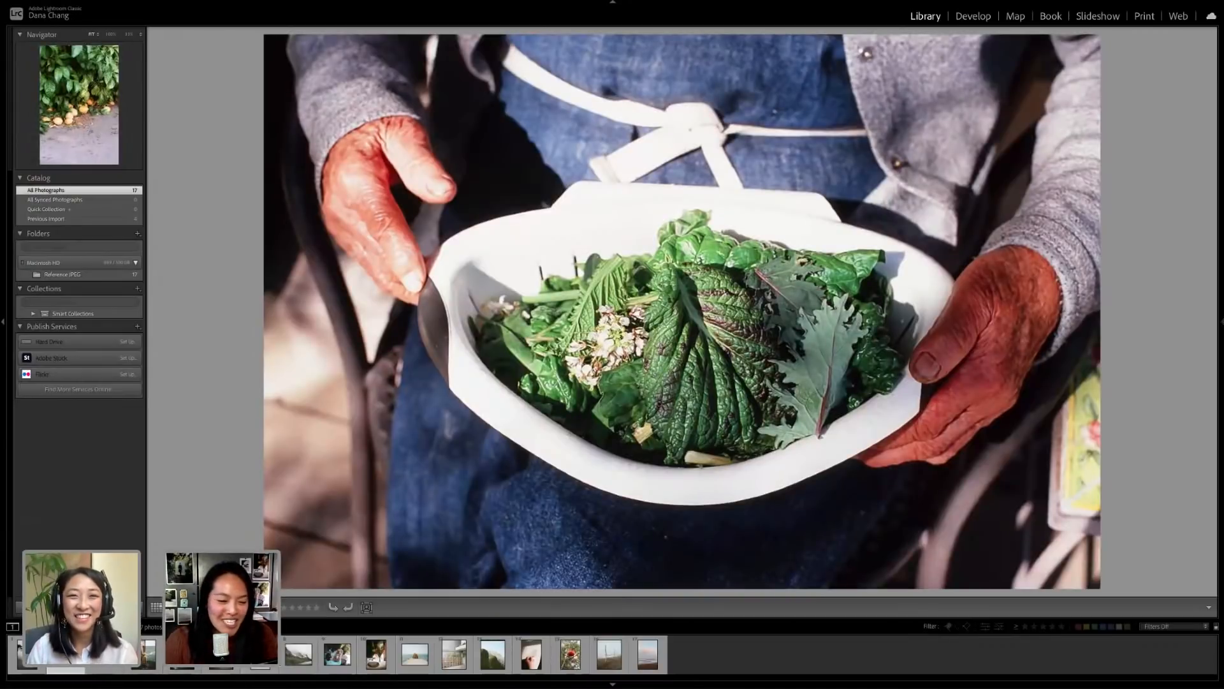
- View the photographs from the translucent studio portrait and fallen citrus through the misty mountain, outdoor haircut and blurred flower vase
left_click(223, 668)
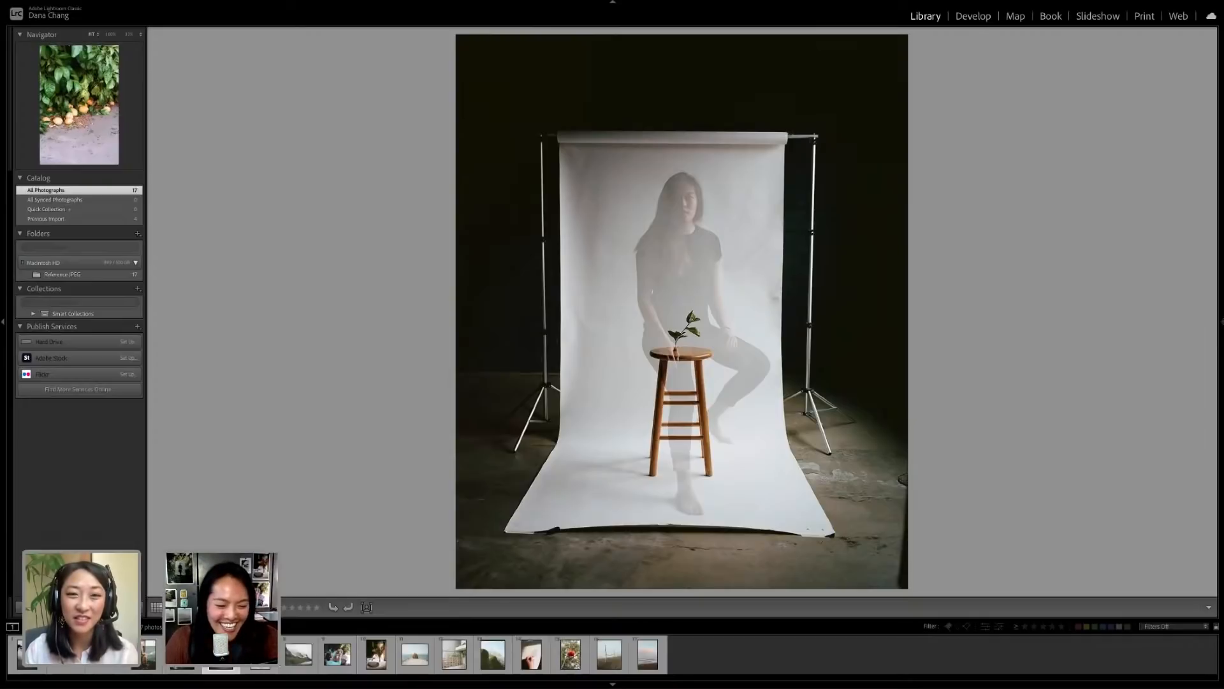
left_click(259, 657)
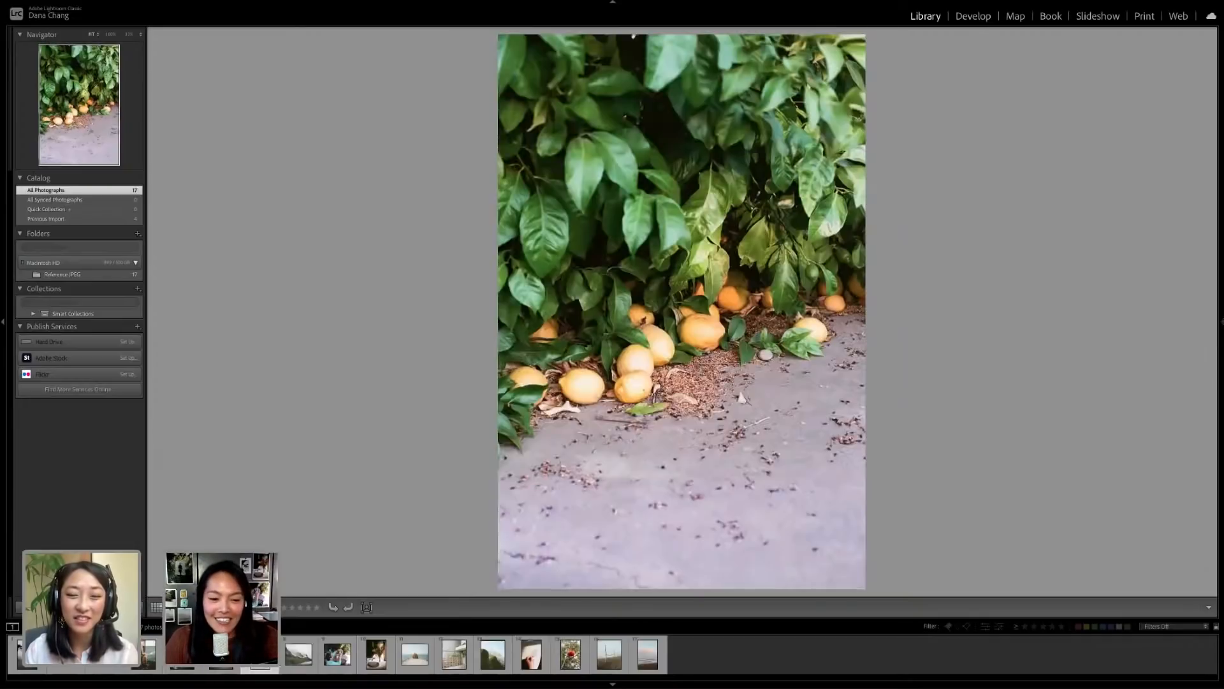
key("Right")
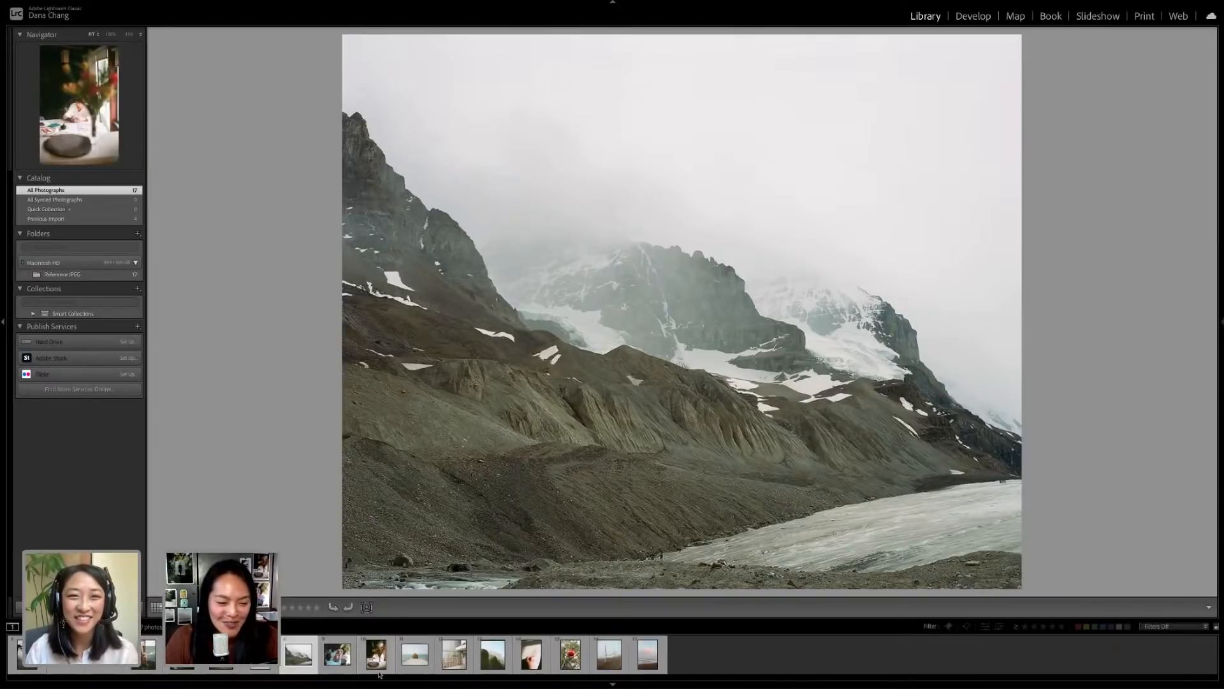
key("Right")
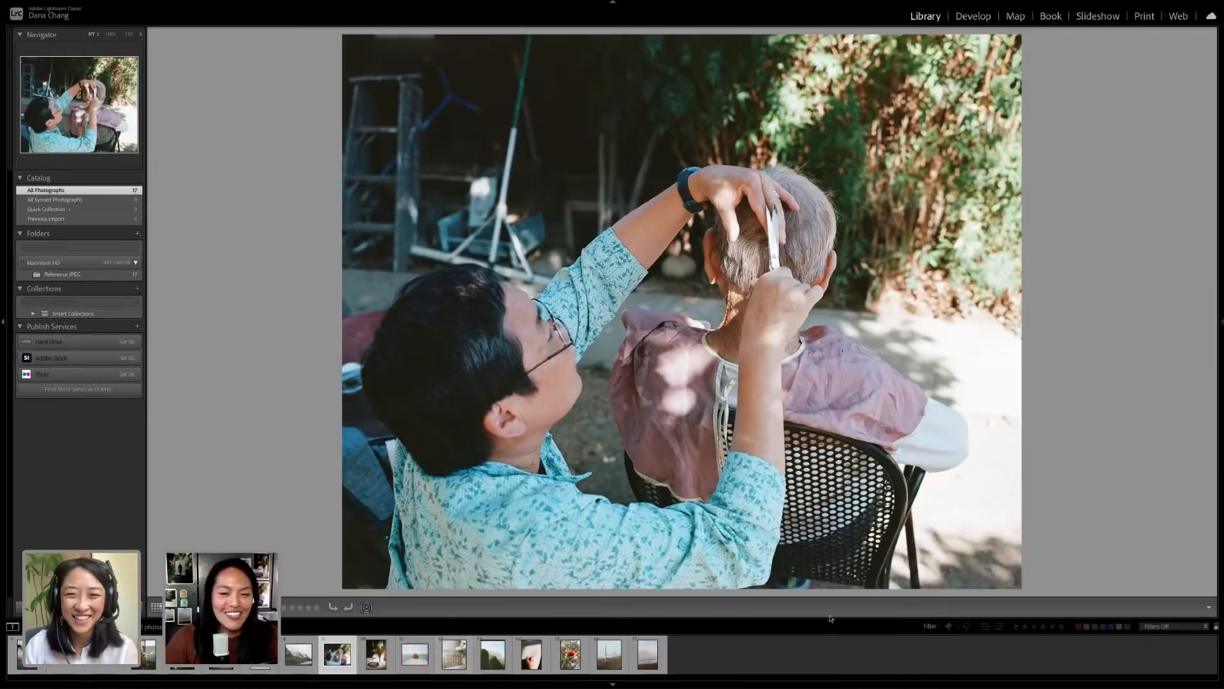
key("Right")
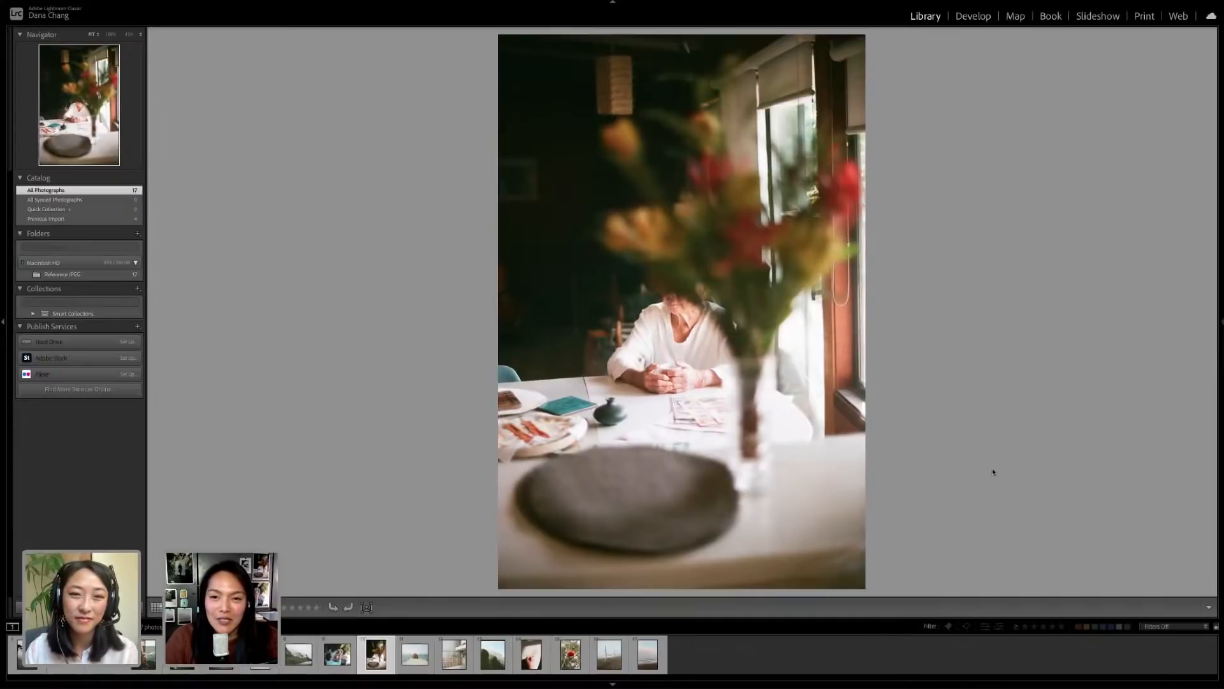
- View the photographs from the spotted pumpkin on the pier through the block wall, blossoms, skeleton leaf and persimmon to the beach driftwood
key("Right")
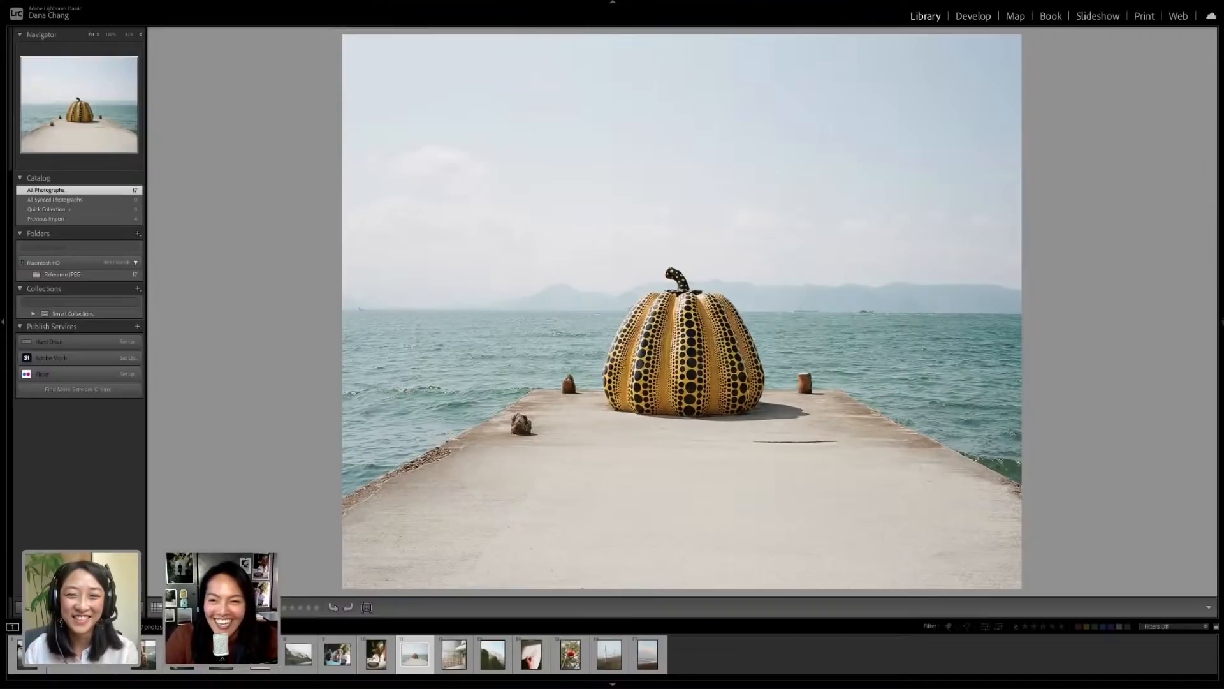
key("Right")
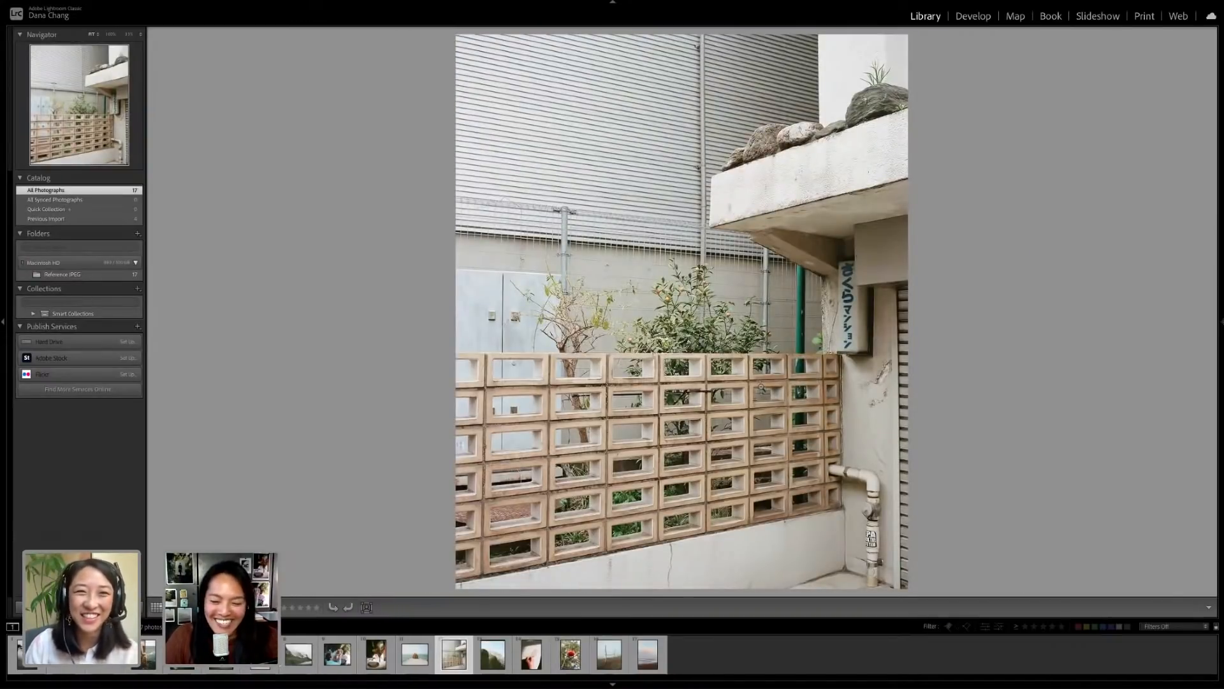
key("Right")
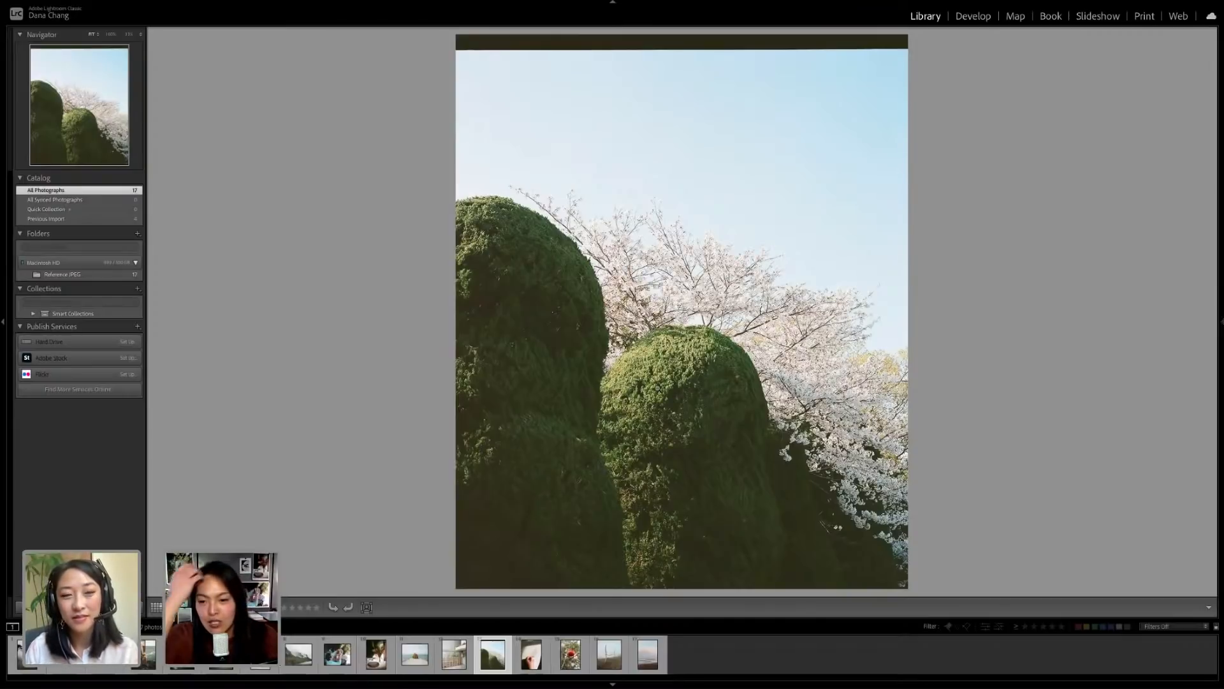
key("Right")
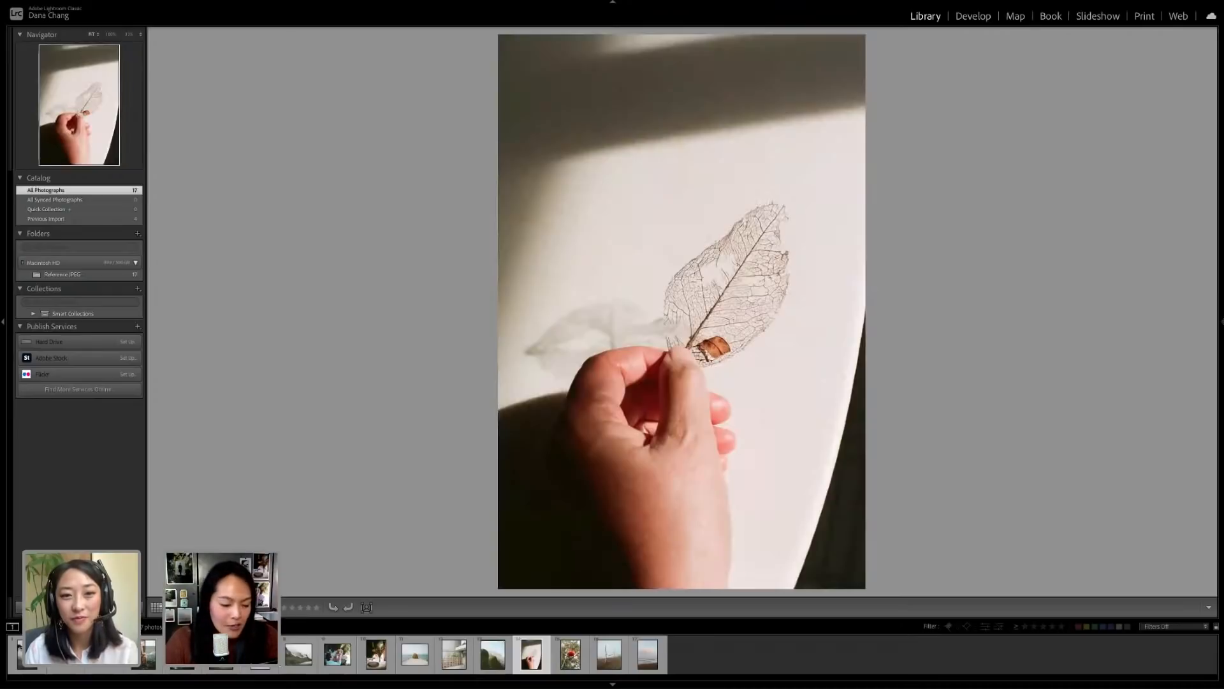
key("Right")
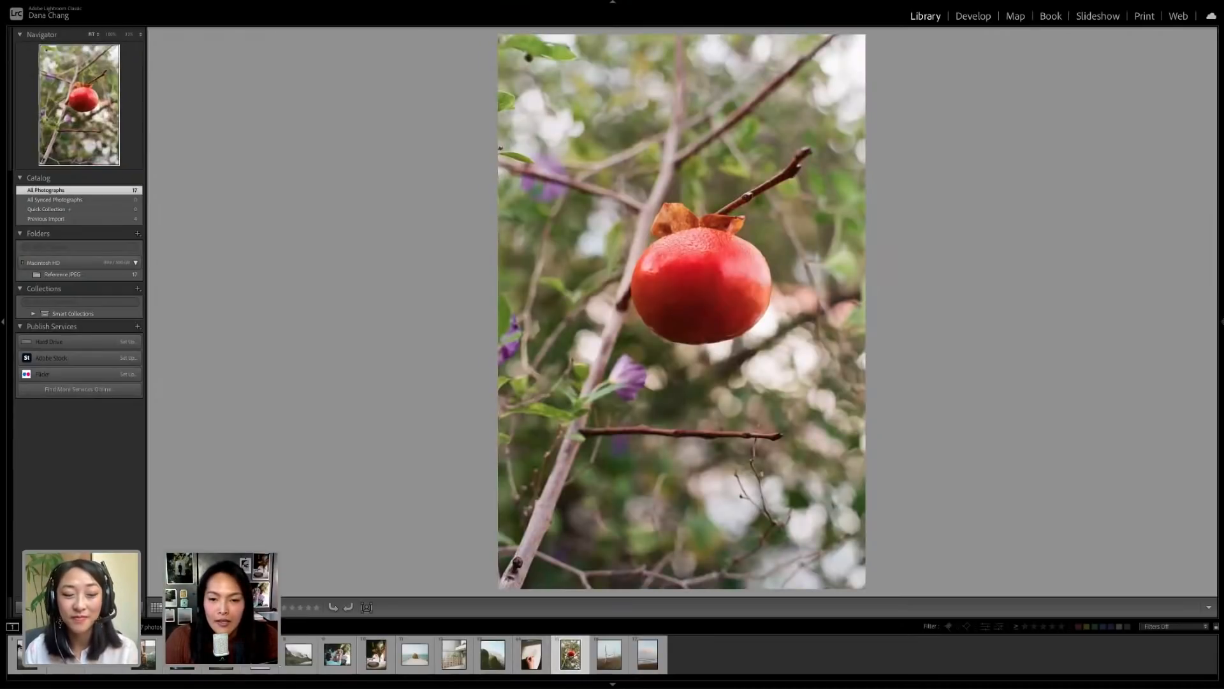
key("Right")
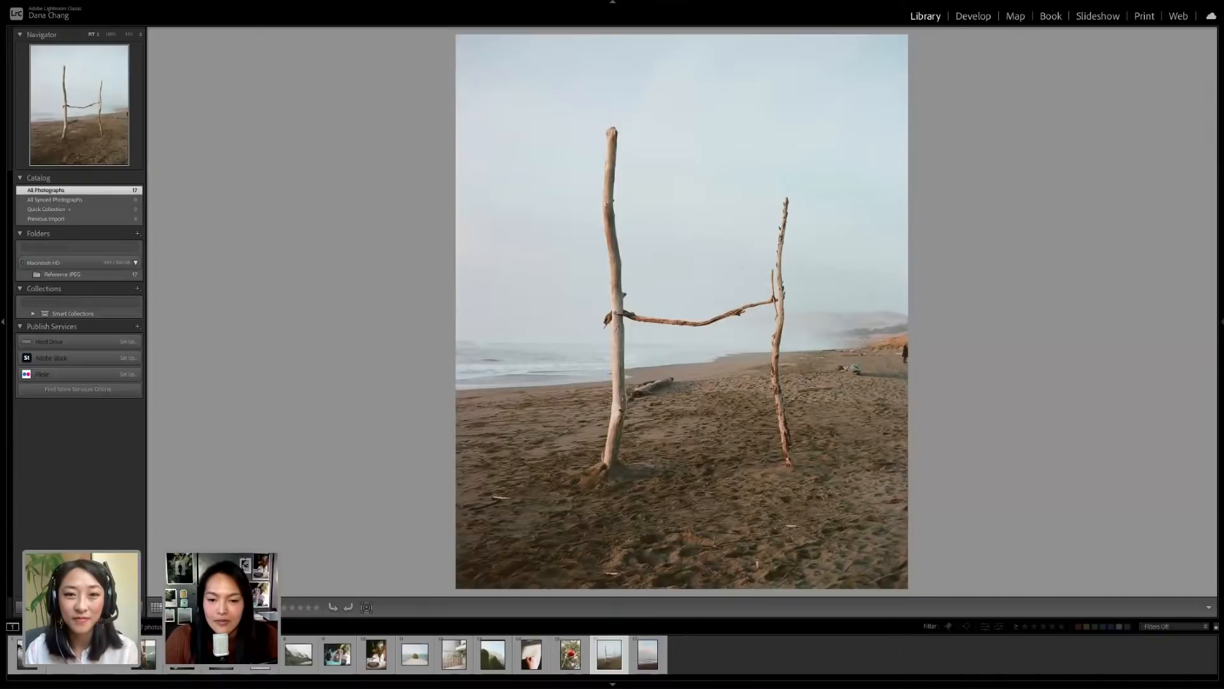
- View the pink-clouded seascape and the misty mountain photograph at different magnifications
key("Right")
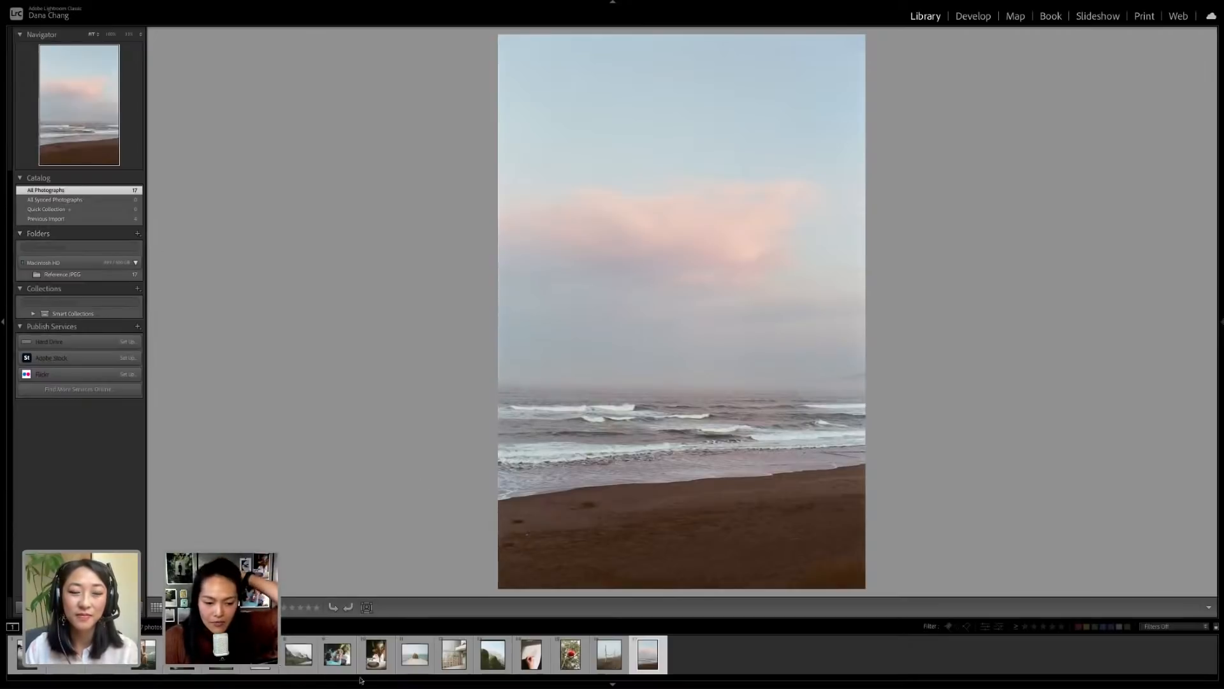
left_click(297, 661)
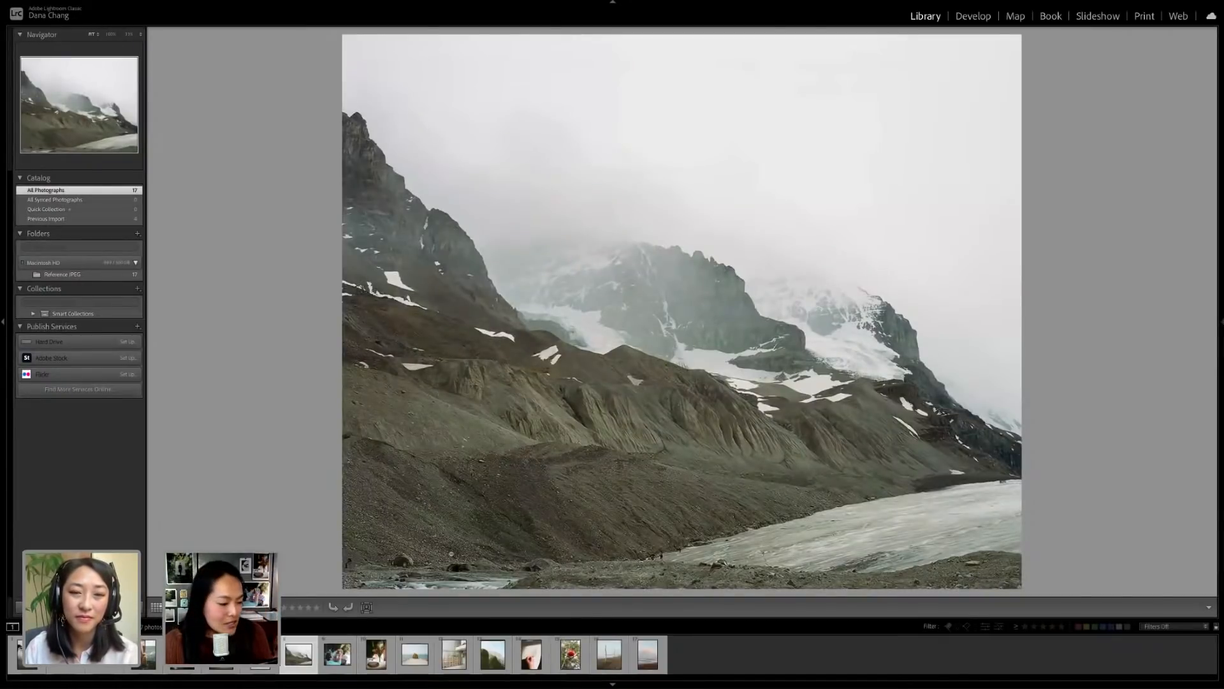
left_click(645, 553)
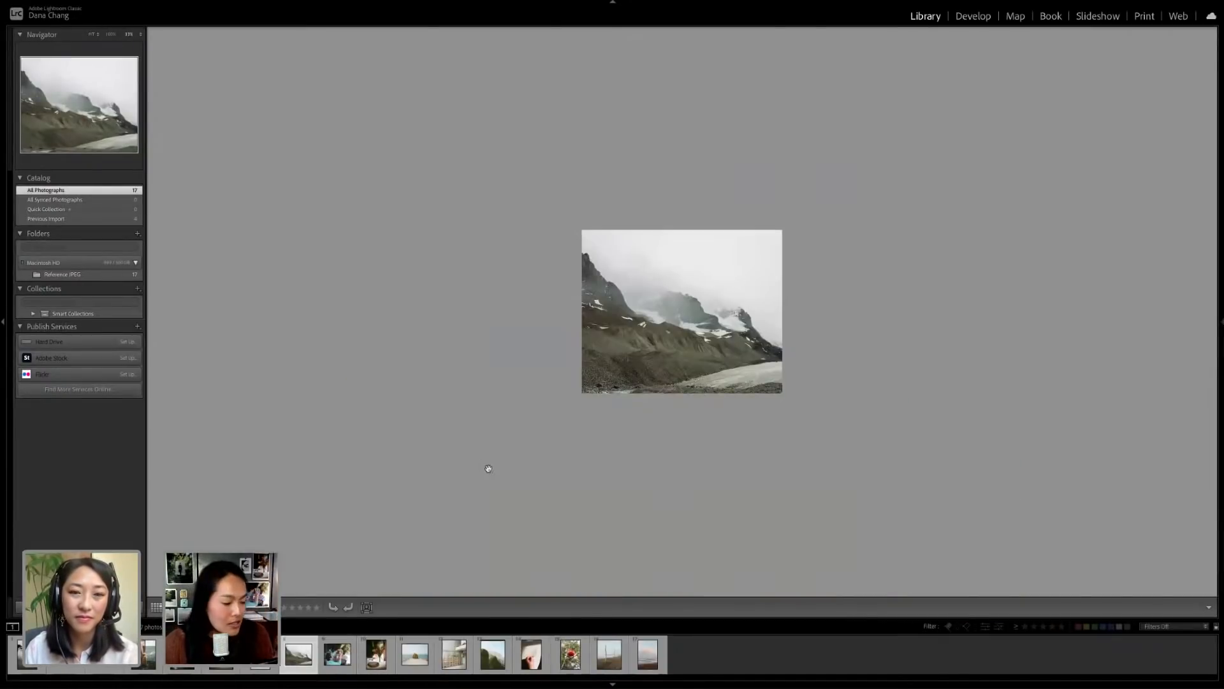
- Quit Lightroom Classic and close the browser window with the portfolio website
key("super+q")
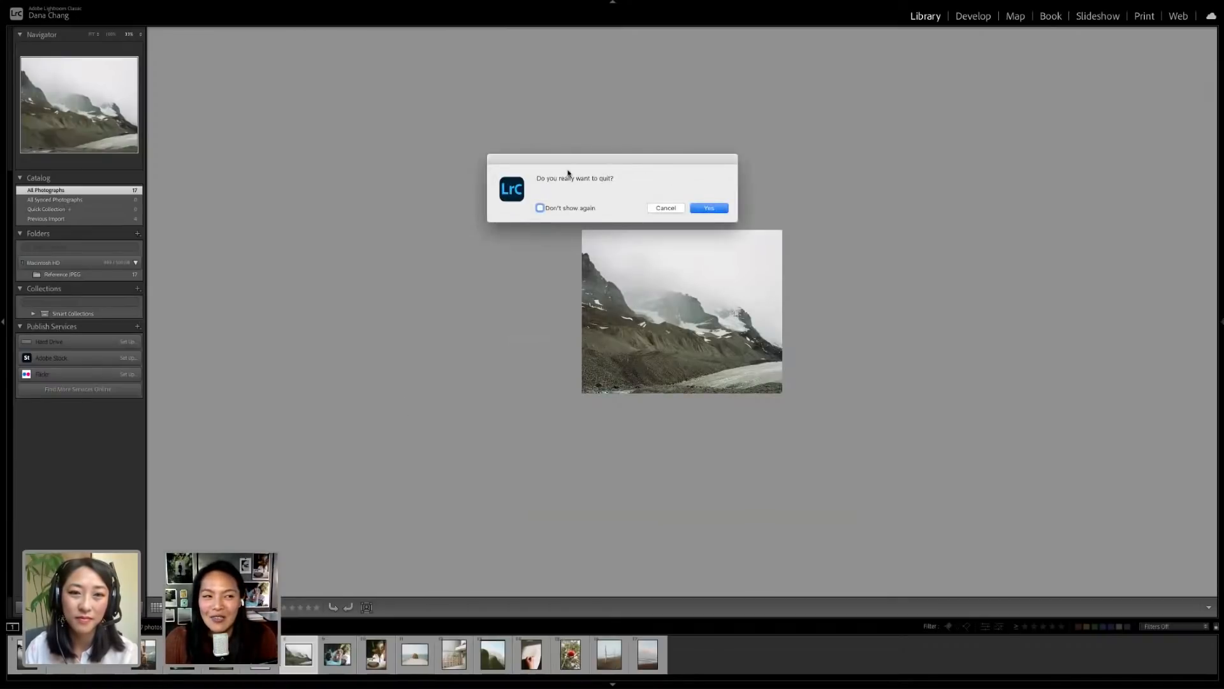
left_click(709, 208)
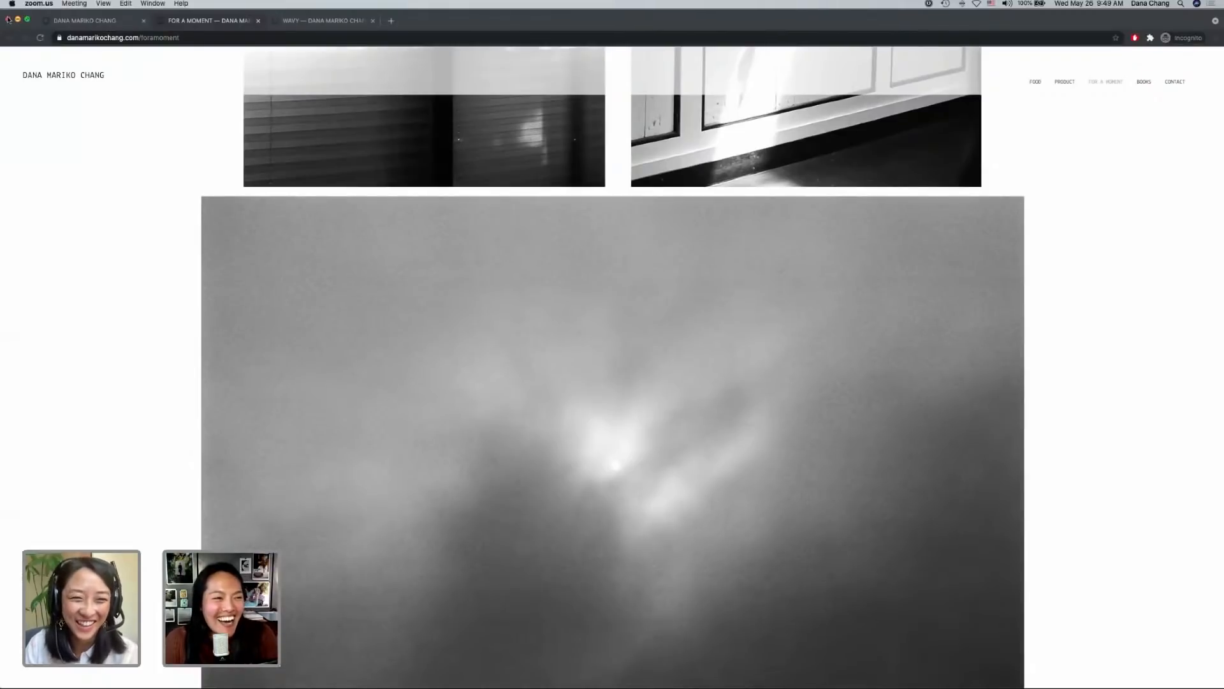
left_click(8, 19)
- Switch to the Banf_2018_#9.tif scan in Photoshop and move the floating panels off the photograph
mouse_move(6, 361)
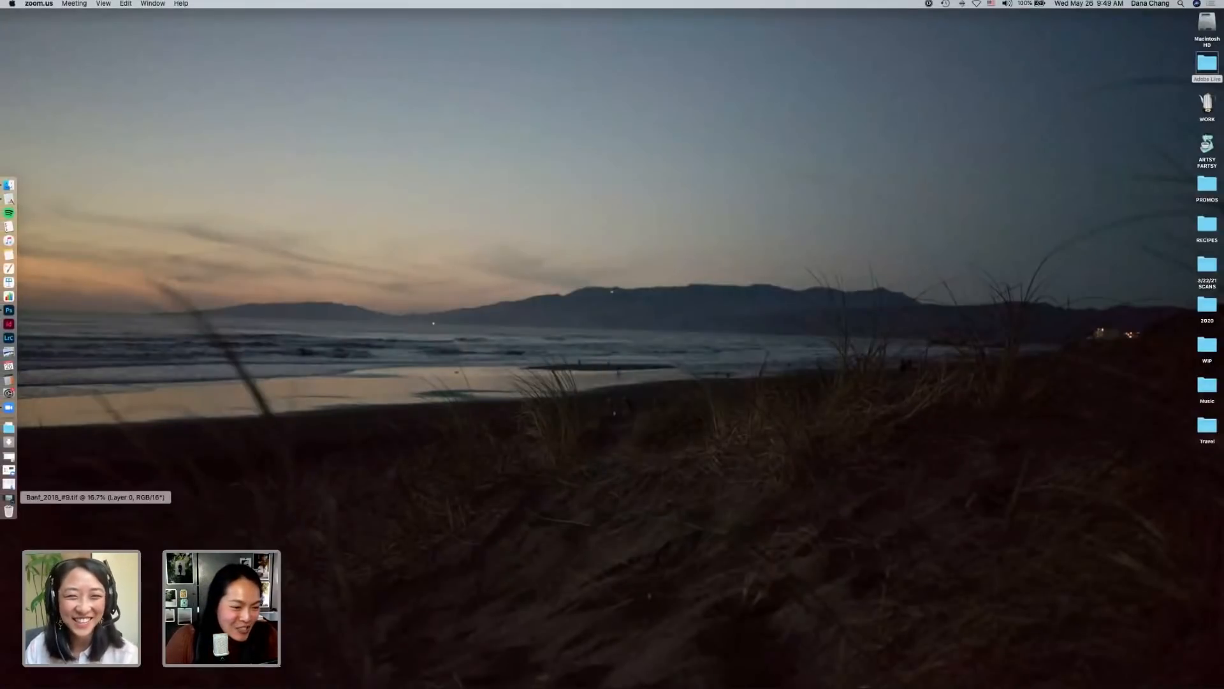
left_click(8, 498)
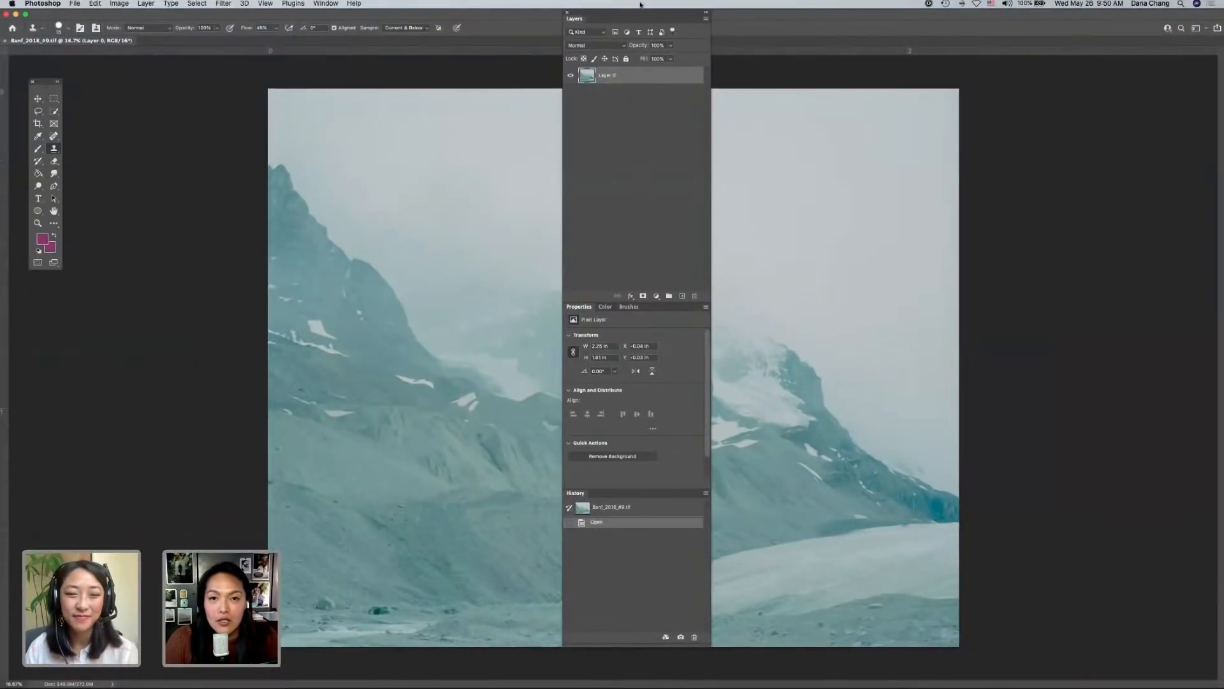
left_click_drag(644, 18, 1114, 14)
left_click_drag(645, 11, 1119, 306)
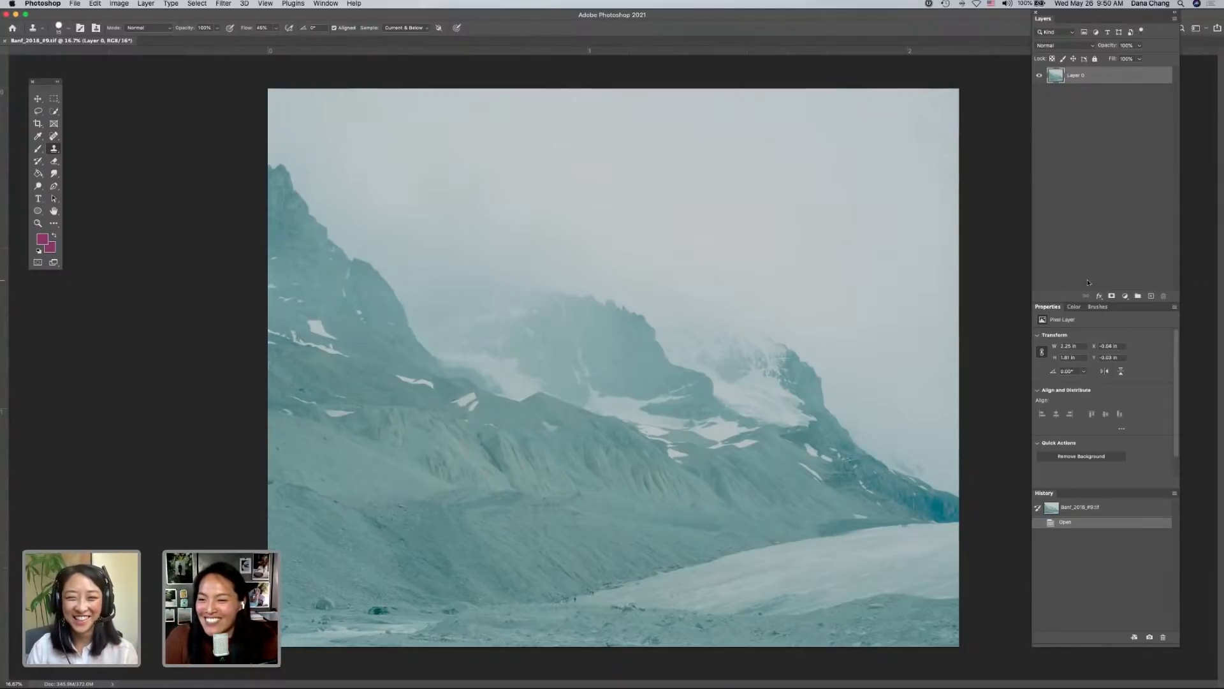
left_click(1126, 297)
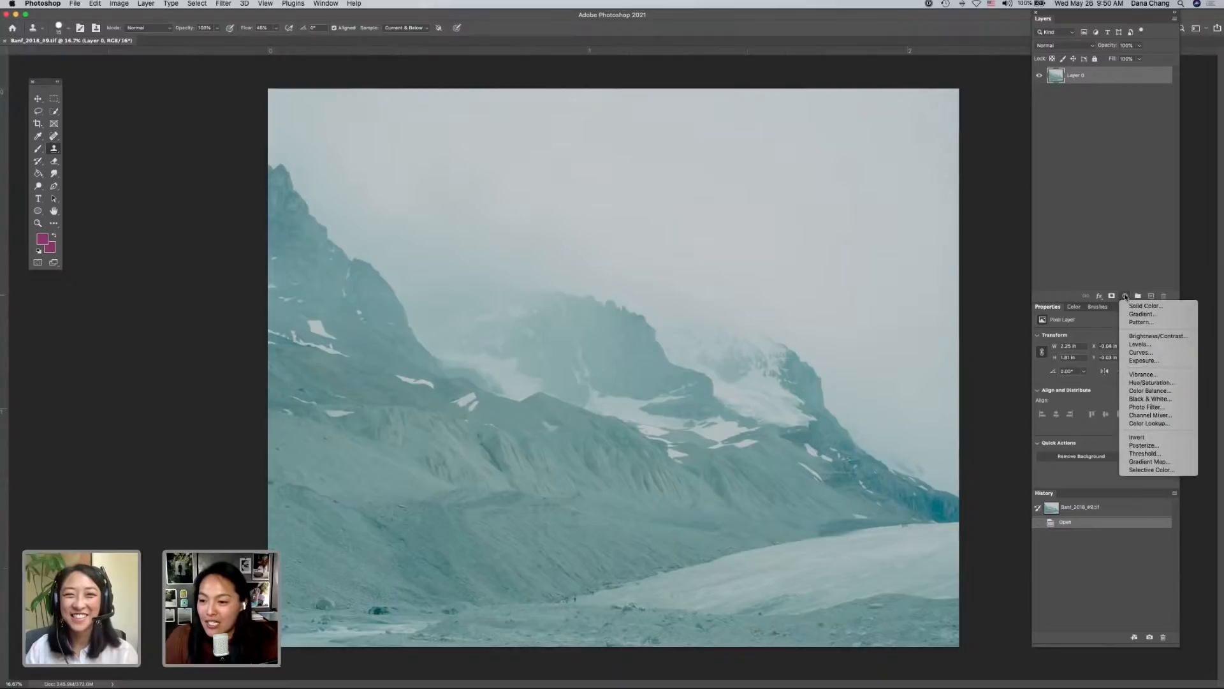
left_click(1101, 202)
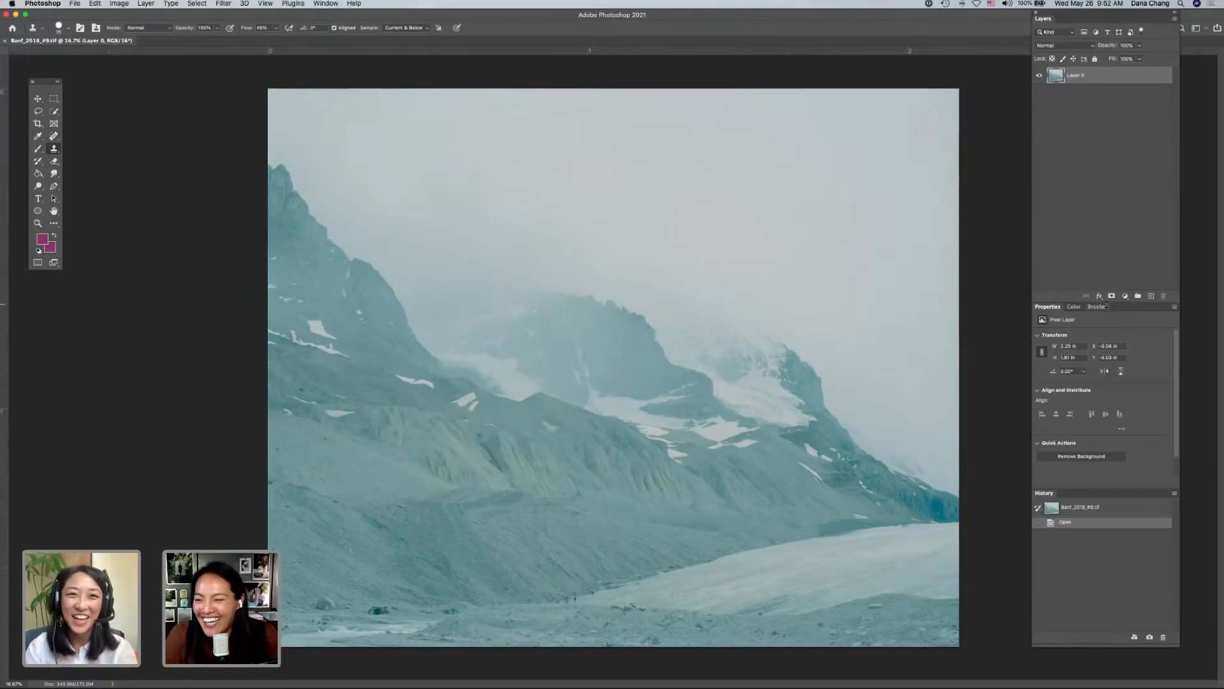
left_click(1126, 298)
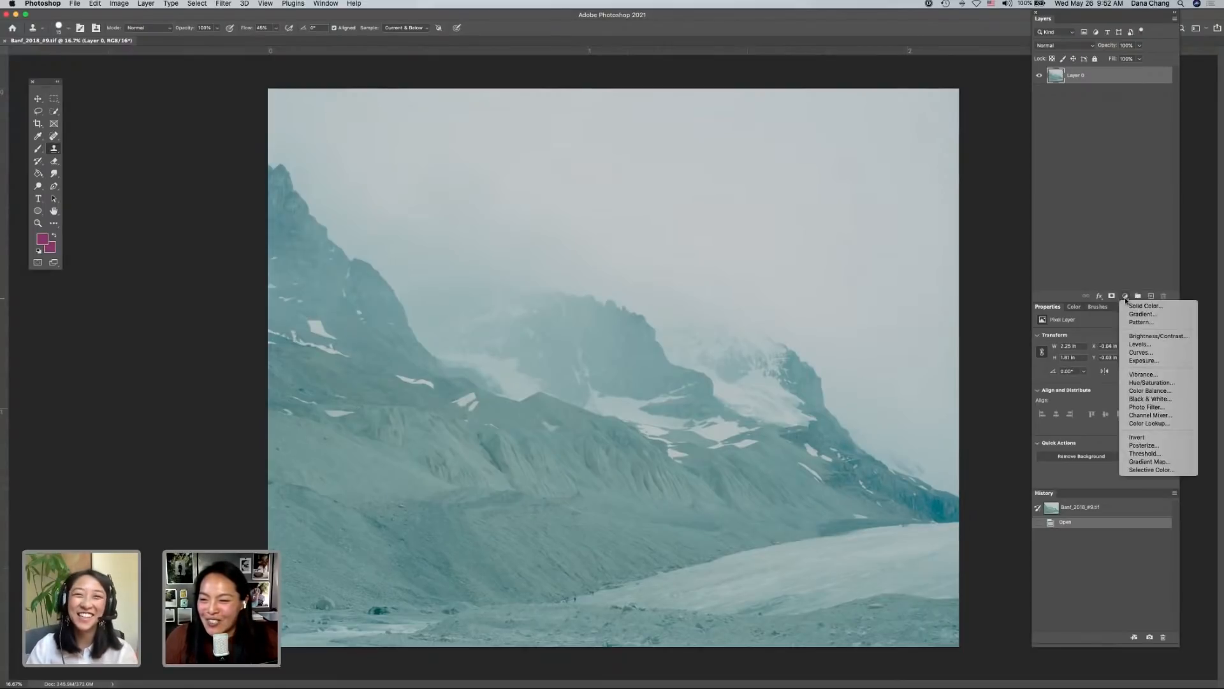
left_click(1111, 240)
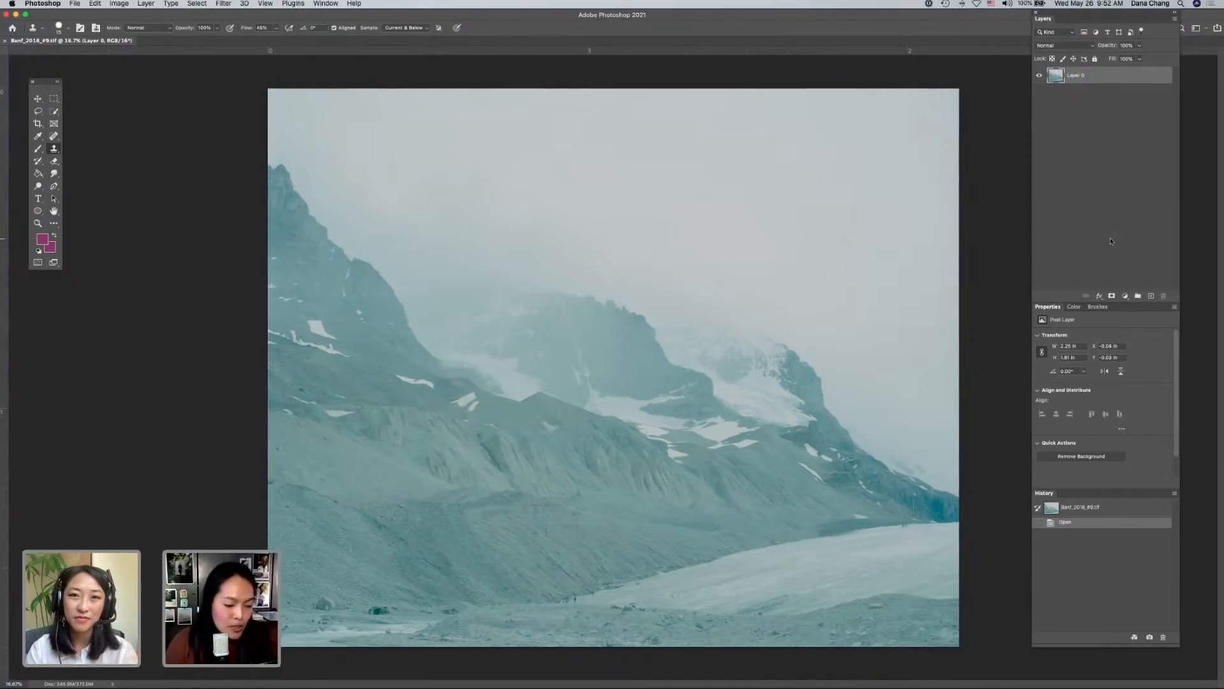
- Invert the colours of the mountain scan and invert them back
key("super+i")
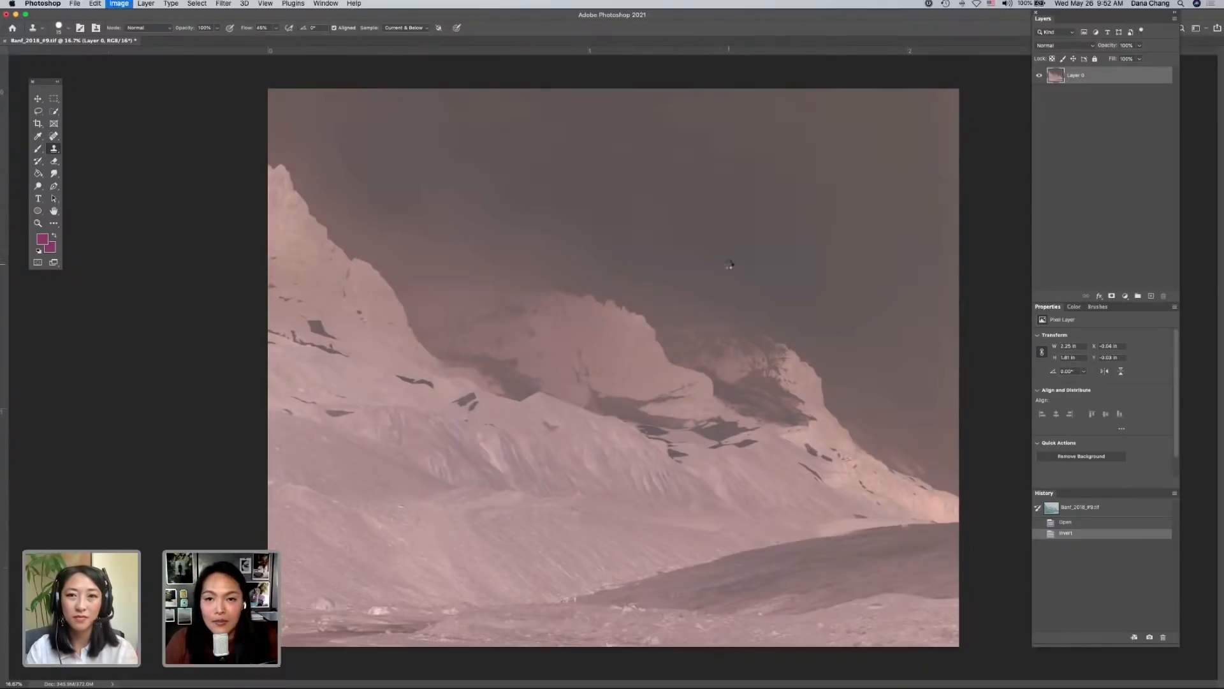
key("super+i")
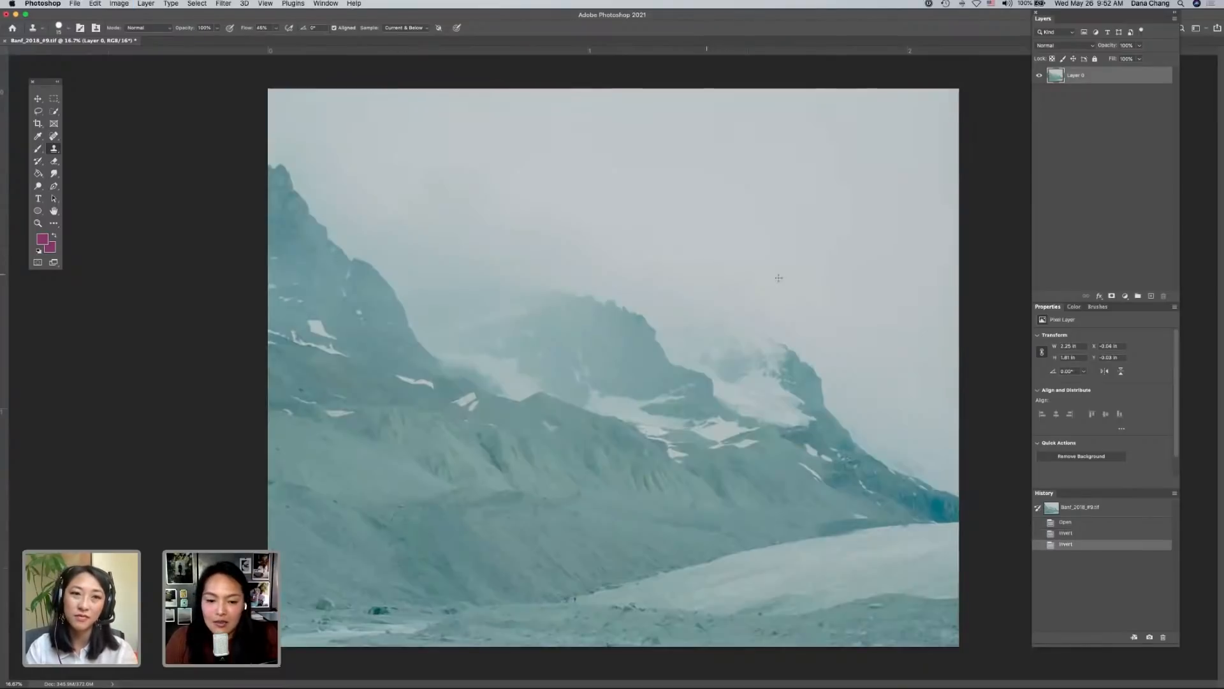
- Add a Levels adjustment layer with RGB input black about 35 and white about 196, and compare before and after
left_click(1125, 296)
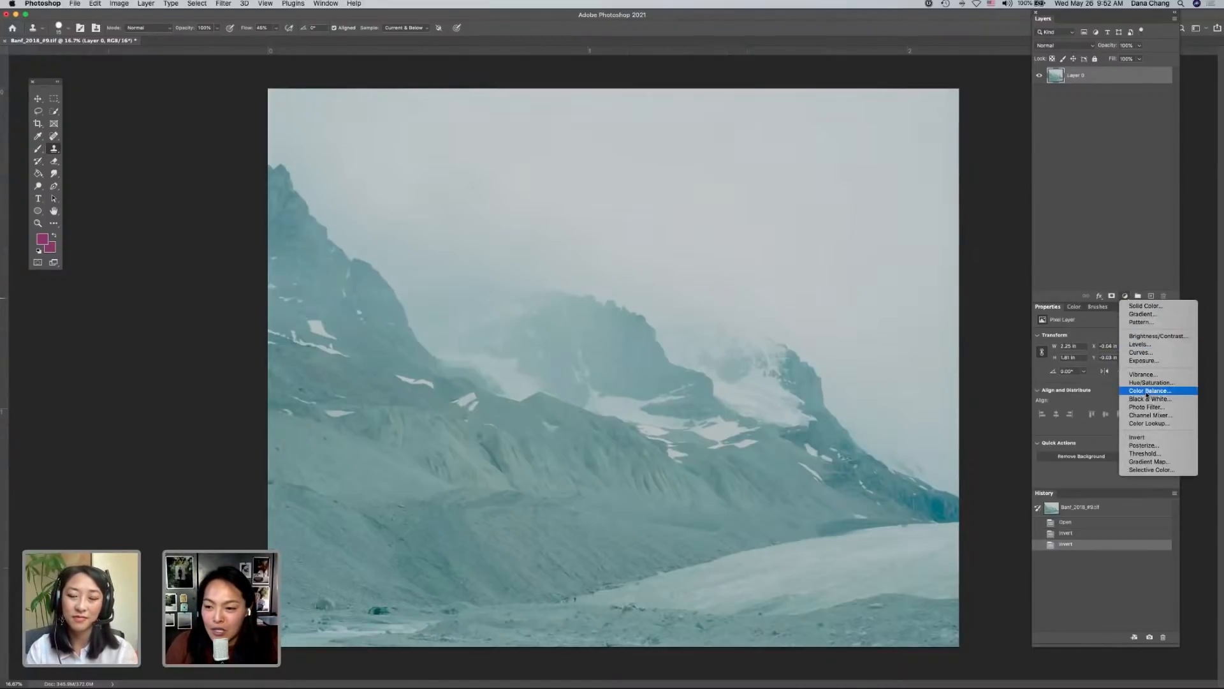
left_click(1153, 344)
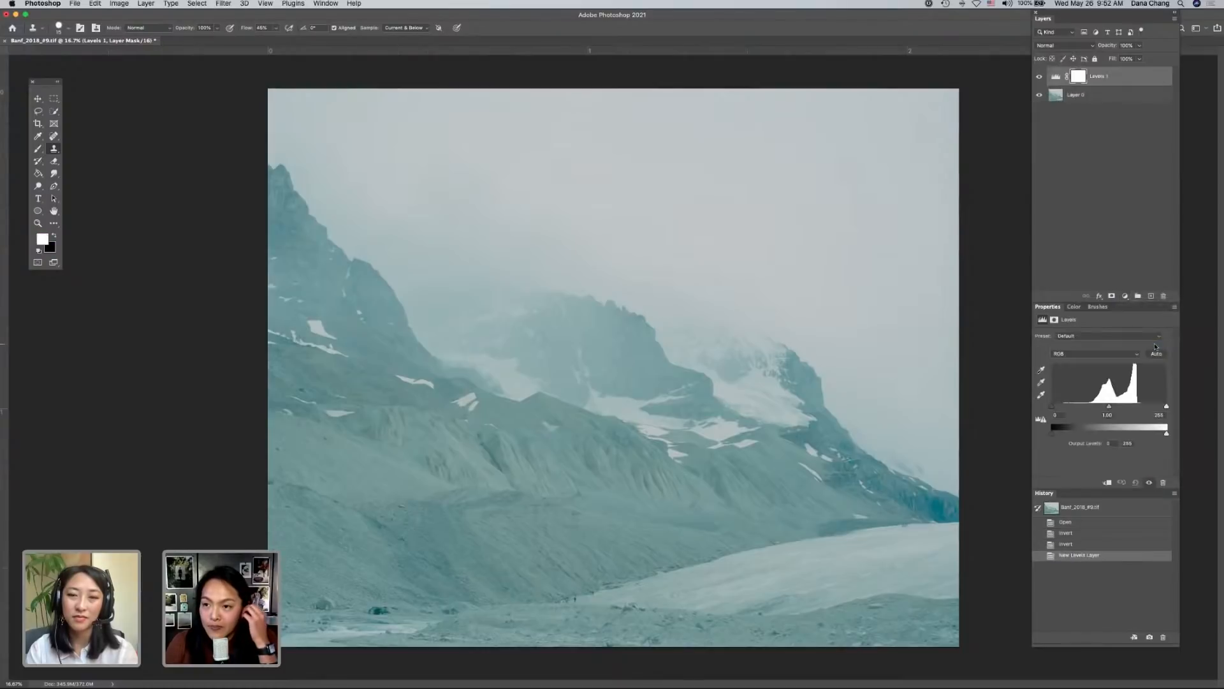
left_click(1125, 296)
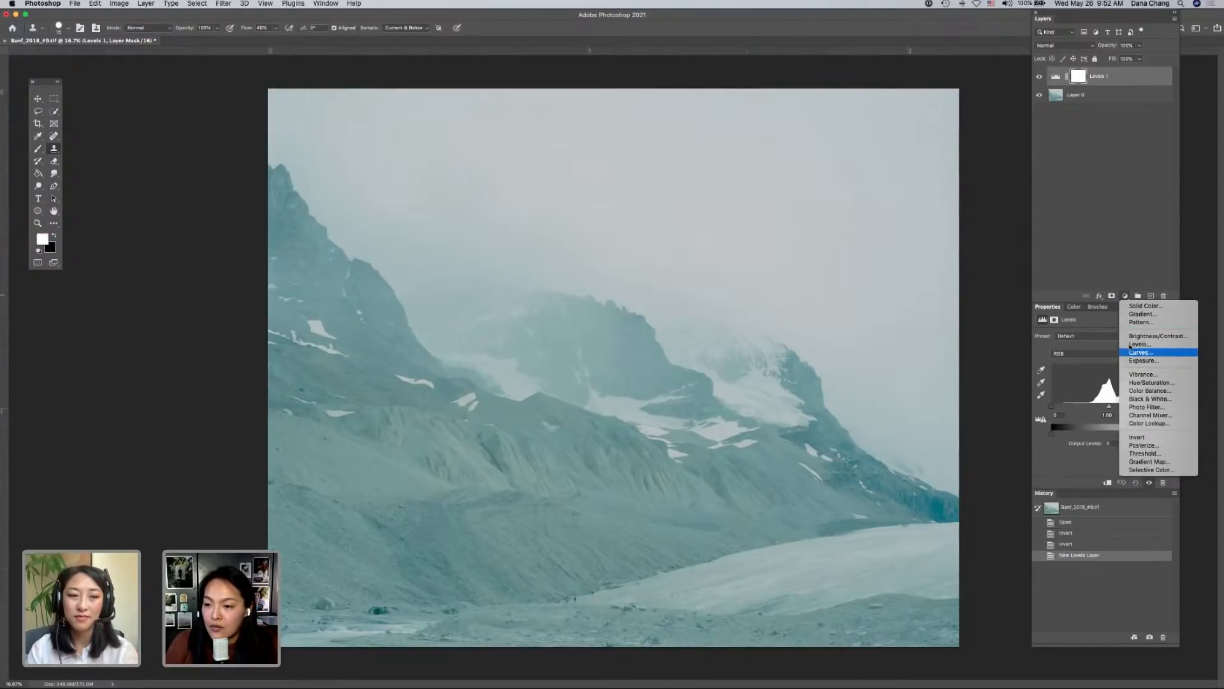
left_click(1078, 236)
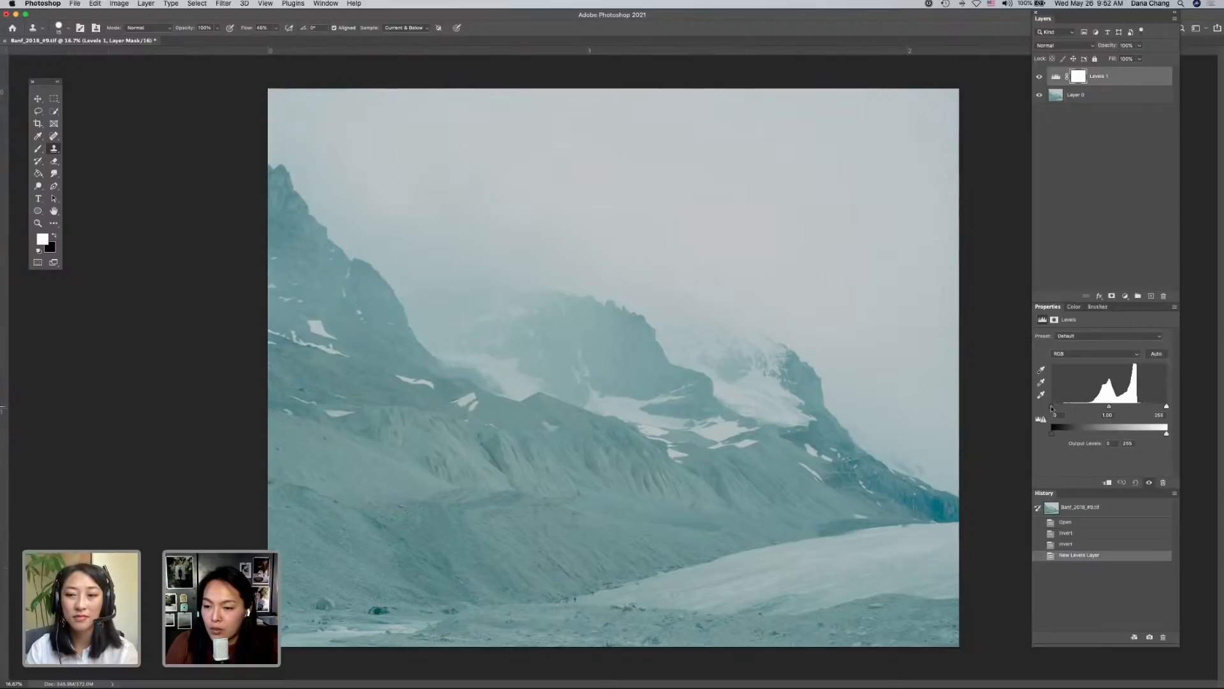
left_click_drag(1064, 410, 1066, 407)
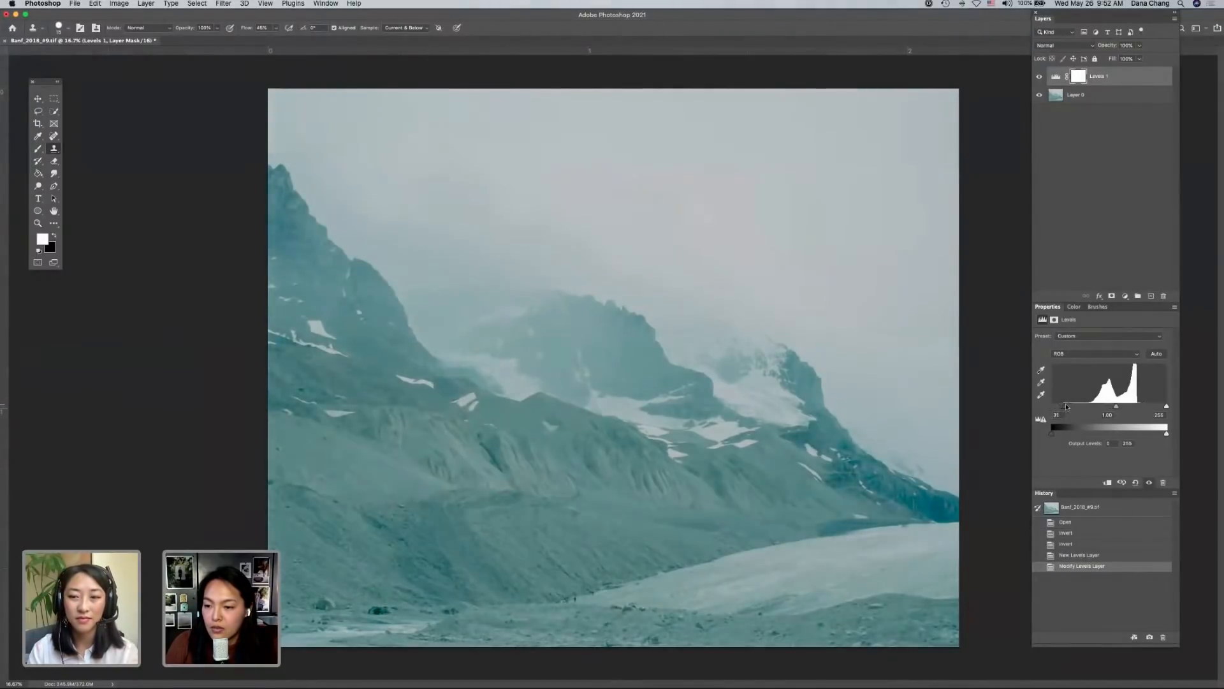
left_click_drag(1167, 408, 1141, 410)
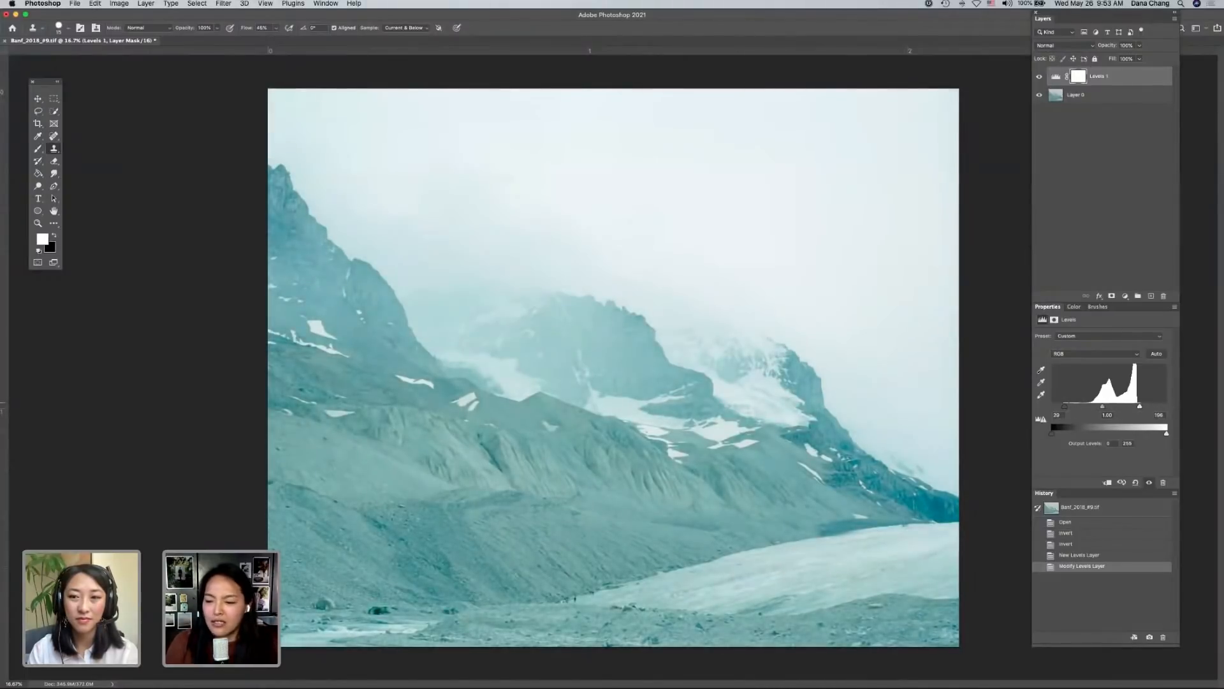
left_click_drag(1066, 406, 1069, 407)
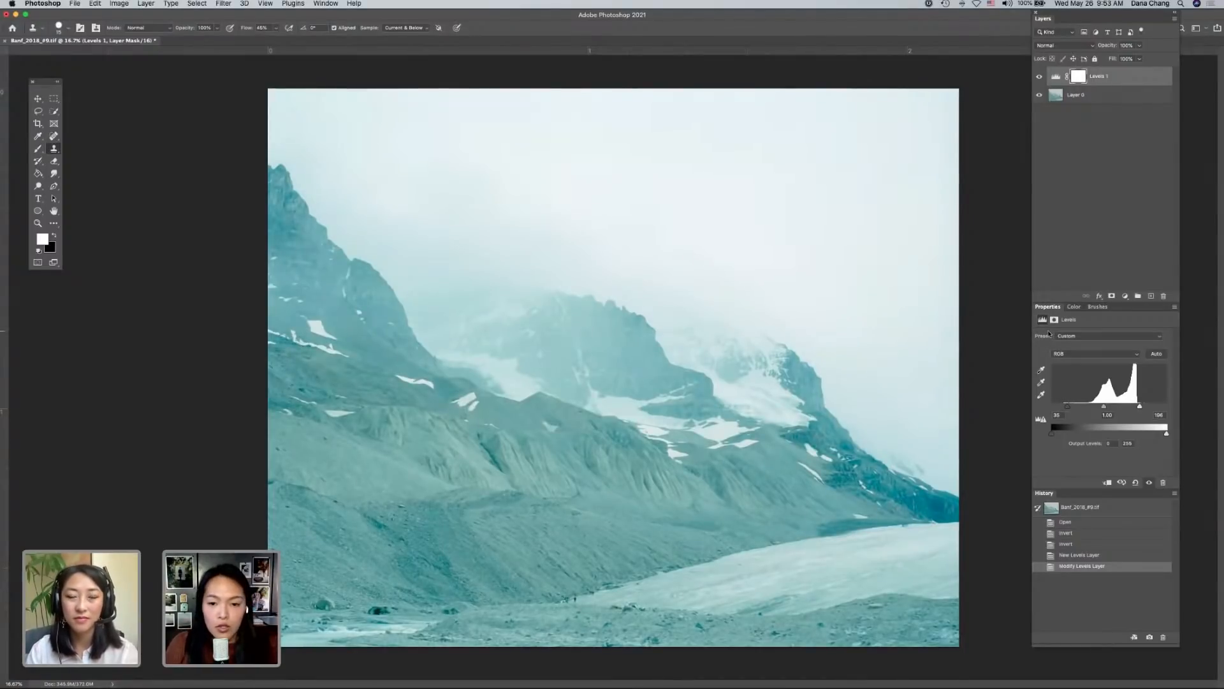
key("super+comma")
key("super+comma")
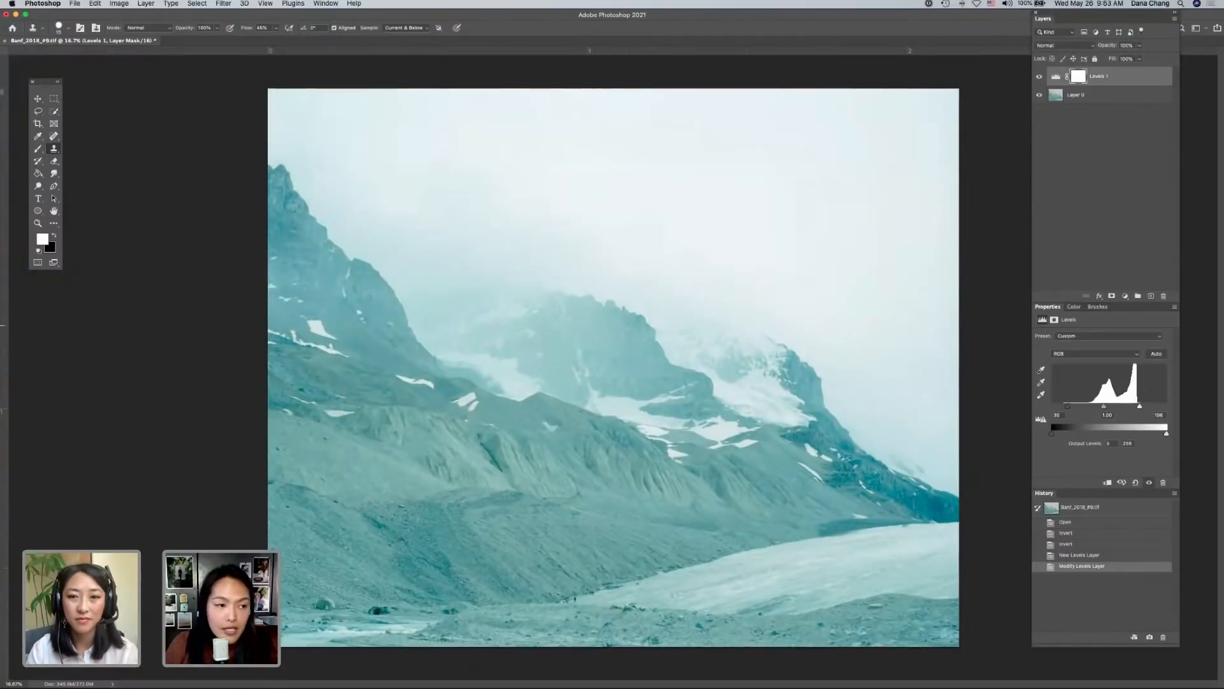
- Open the reference image Banf_2018_#9_ref.jpg from the Reference JPEG folder in Photoshop
mouse_move(9, 401)
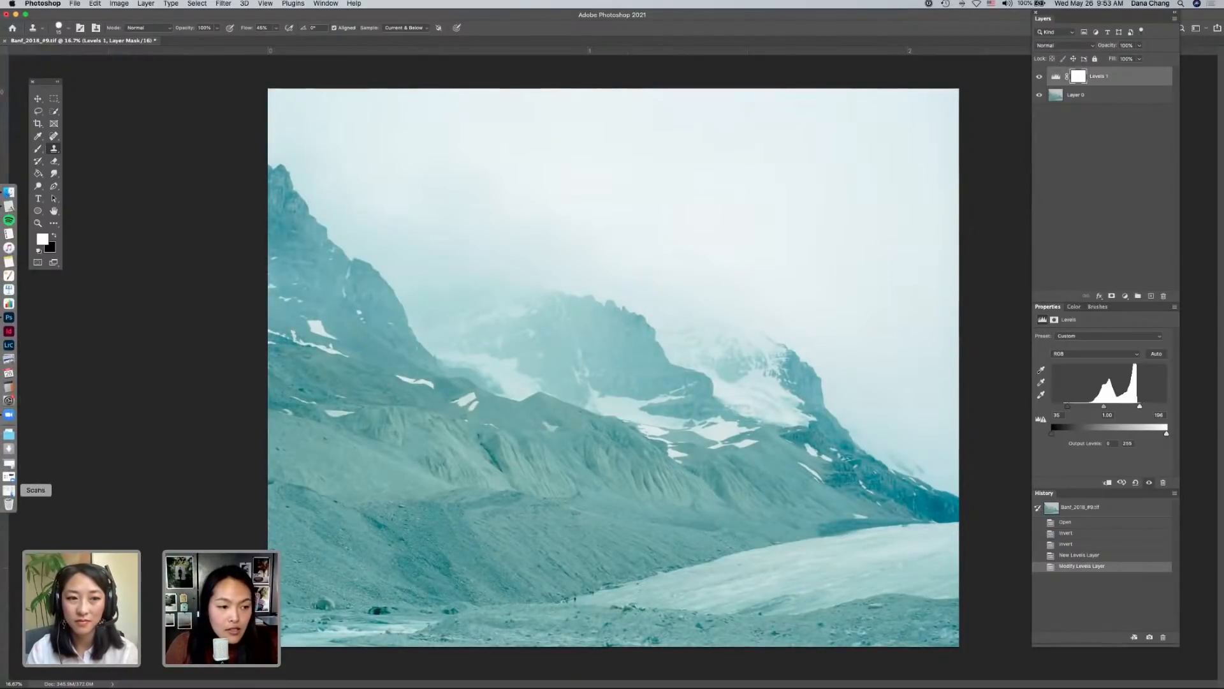
left_click(9, 490)
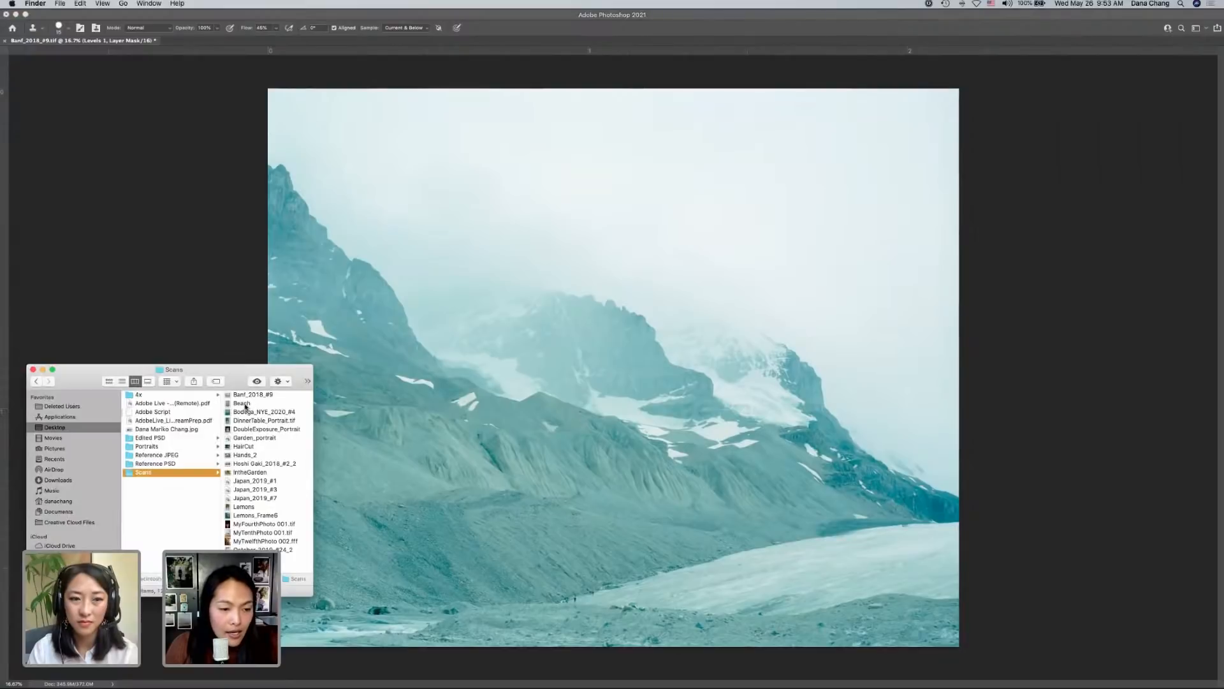
left_click(153, 454)
left_click_drag(259, 404, 9, 324)
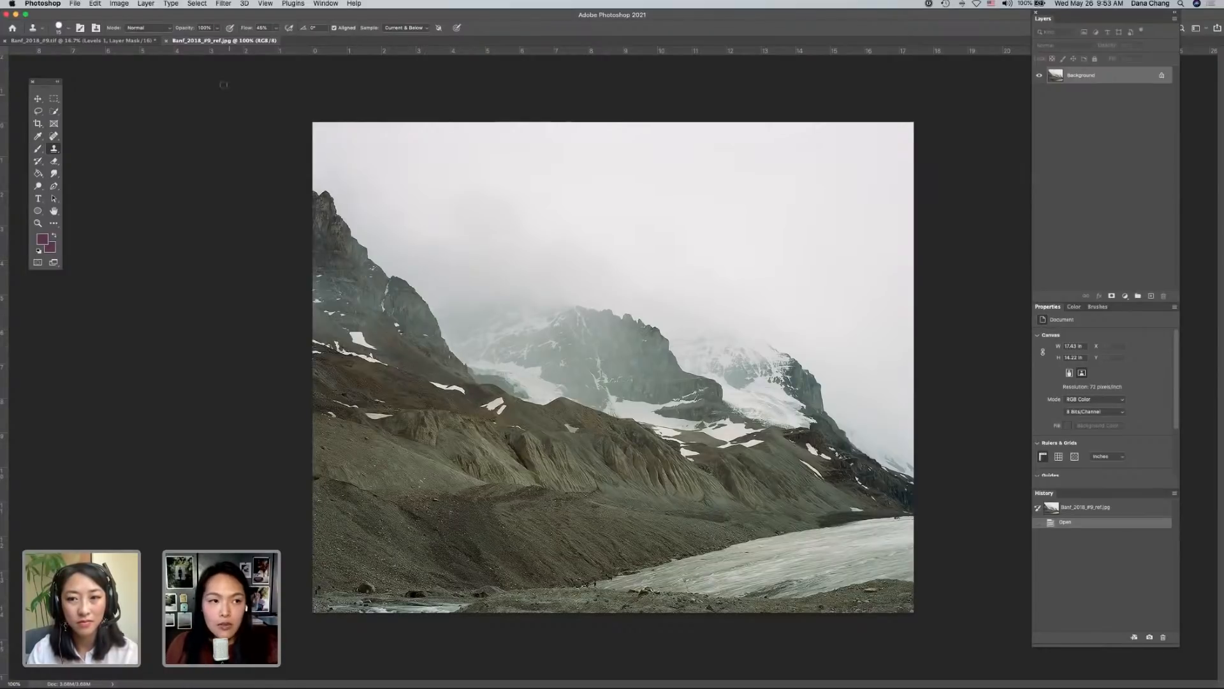
- Set the Levels black input of Banf_2018_#9.tif to 62 and add a Color Balance adjustment layer
left_click(131, 42)
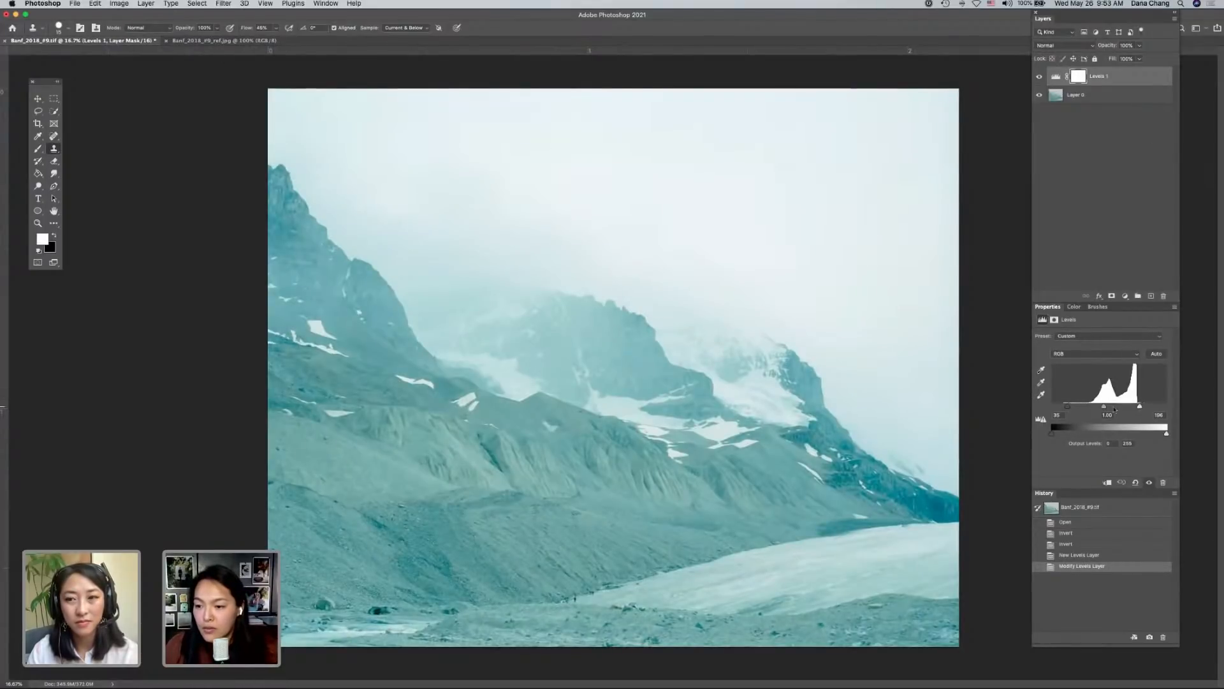
left_click_drag(1073, 408, 1080, 409)
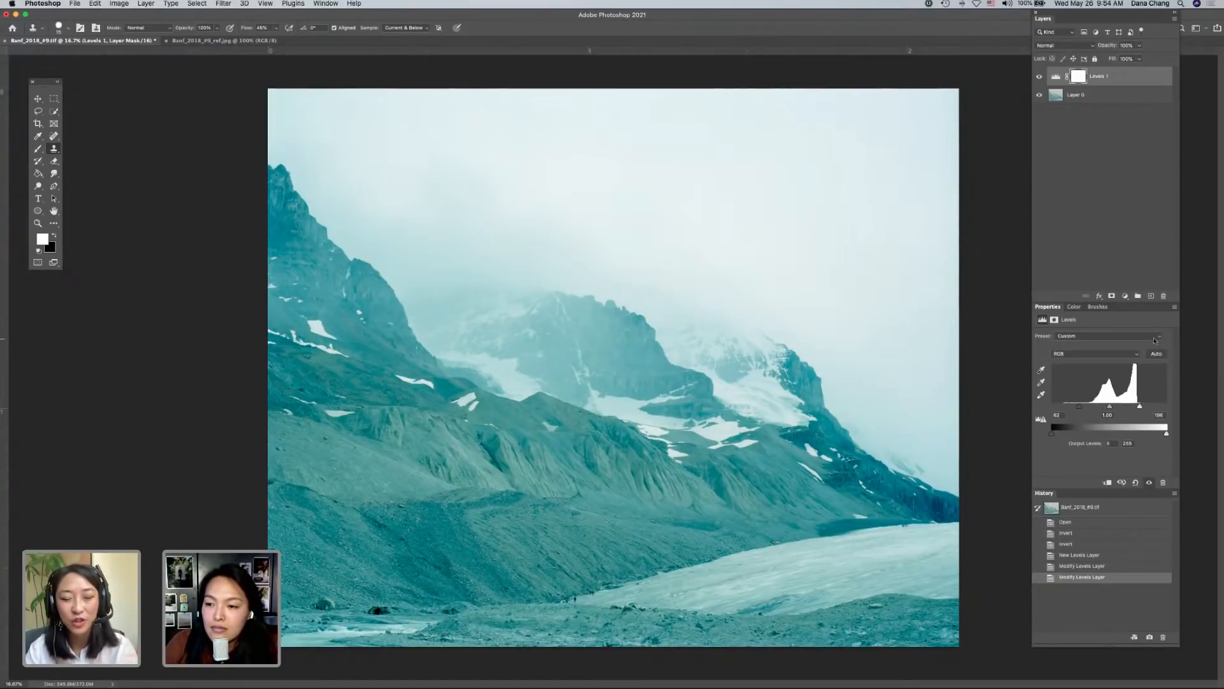
left_click(1125, 296)
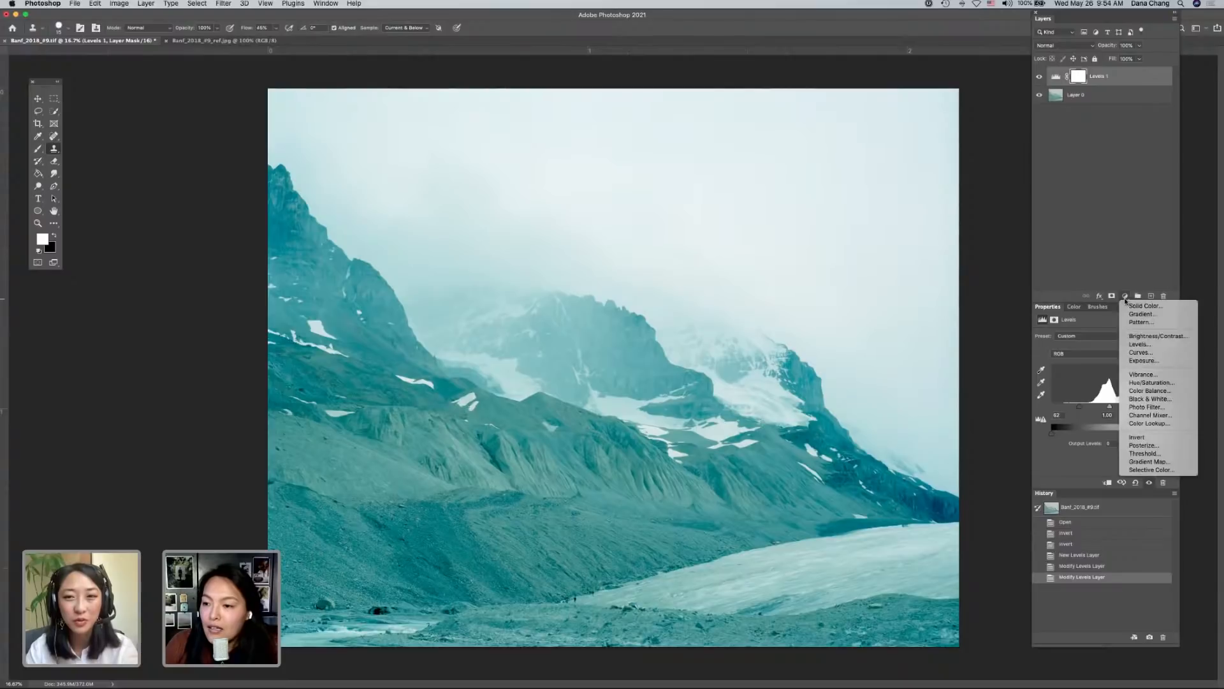
left_click(1135, 394)
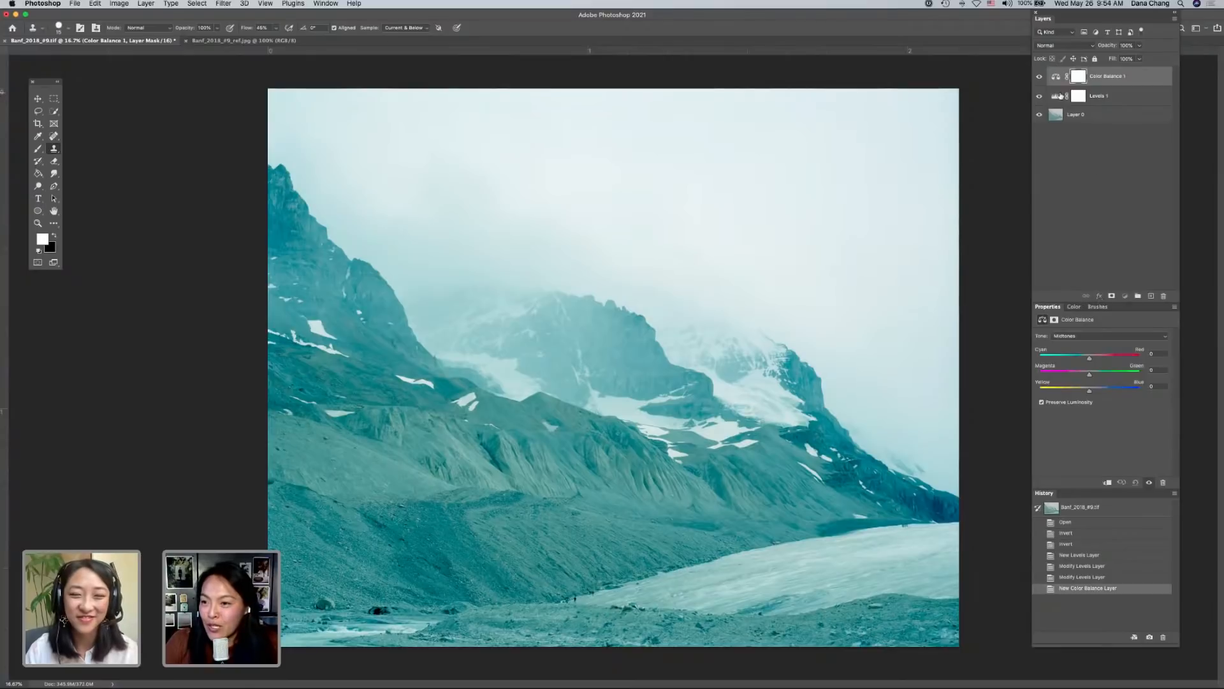
- Try neutralising the cyan cast with the Levels grey-point eyedropper on the glacier and rocky foreground, and revert the change
left_click(1060, 97)
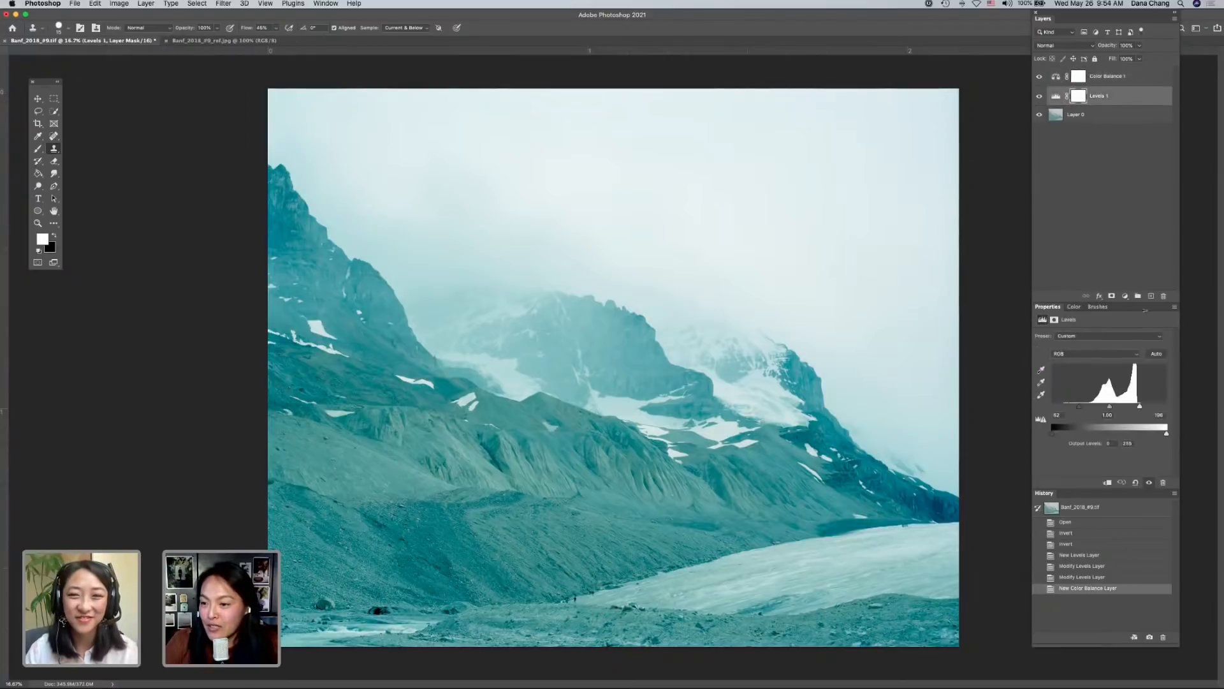
left_click(1042, 382)
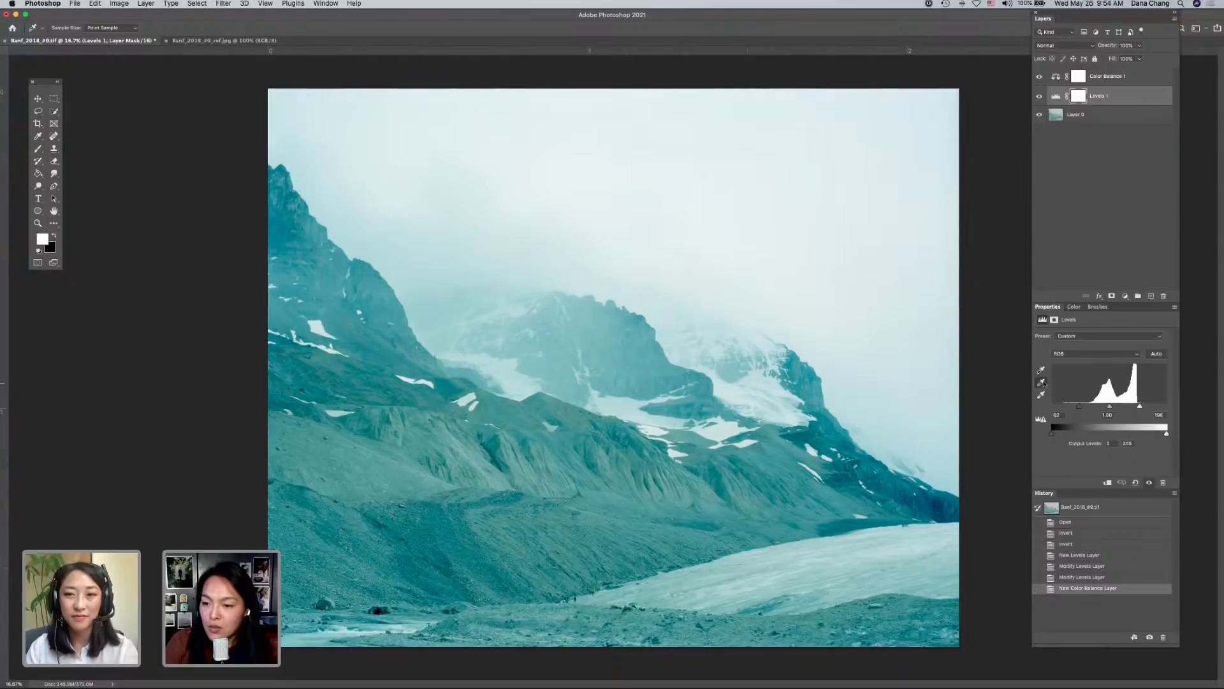
left_click(944, 556)
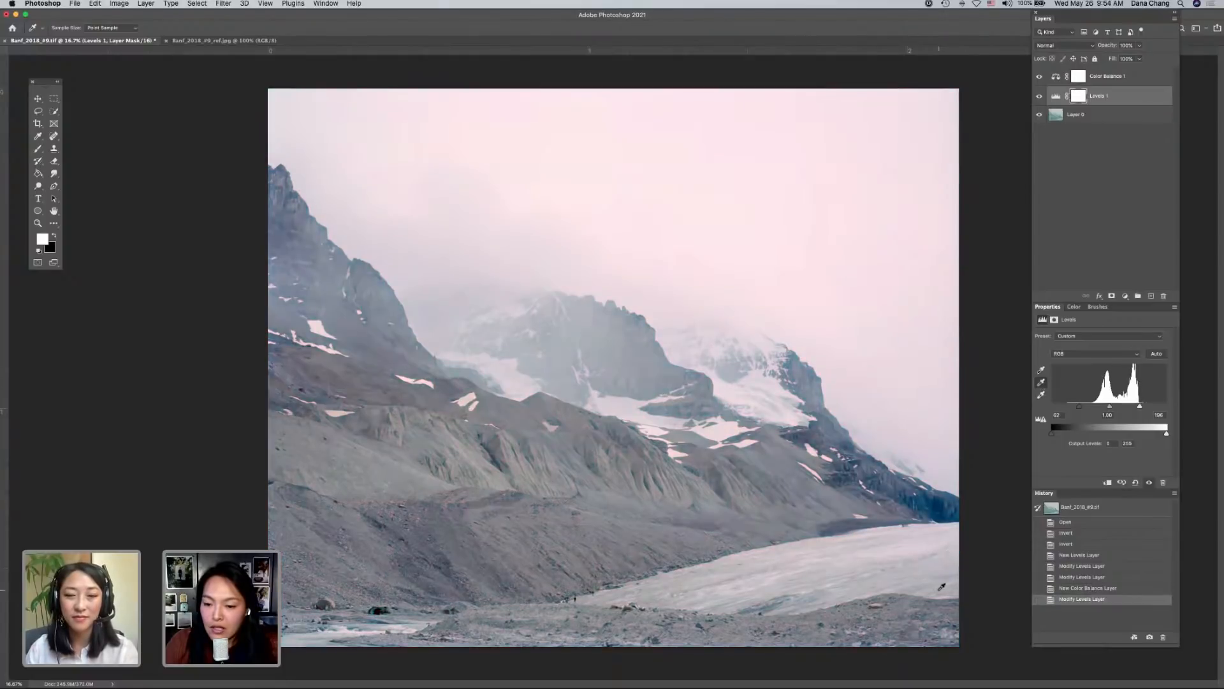
left_click_drag(933, 576, 864, 614)
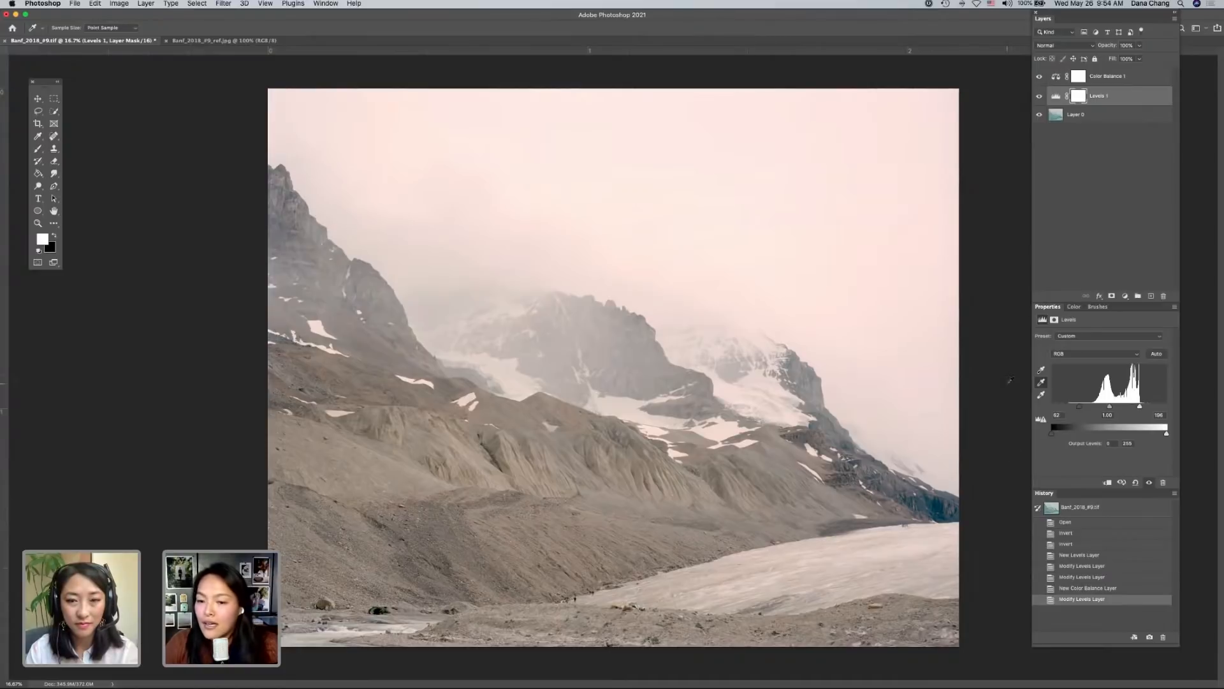
left_click(1083, 588)
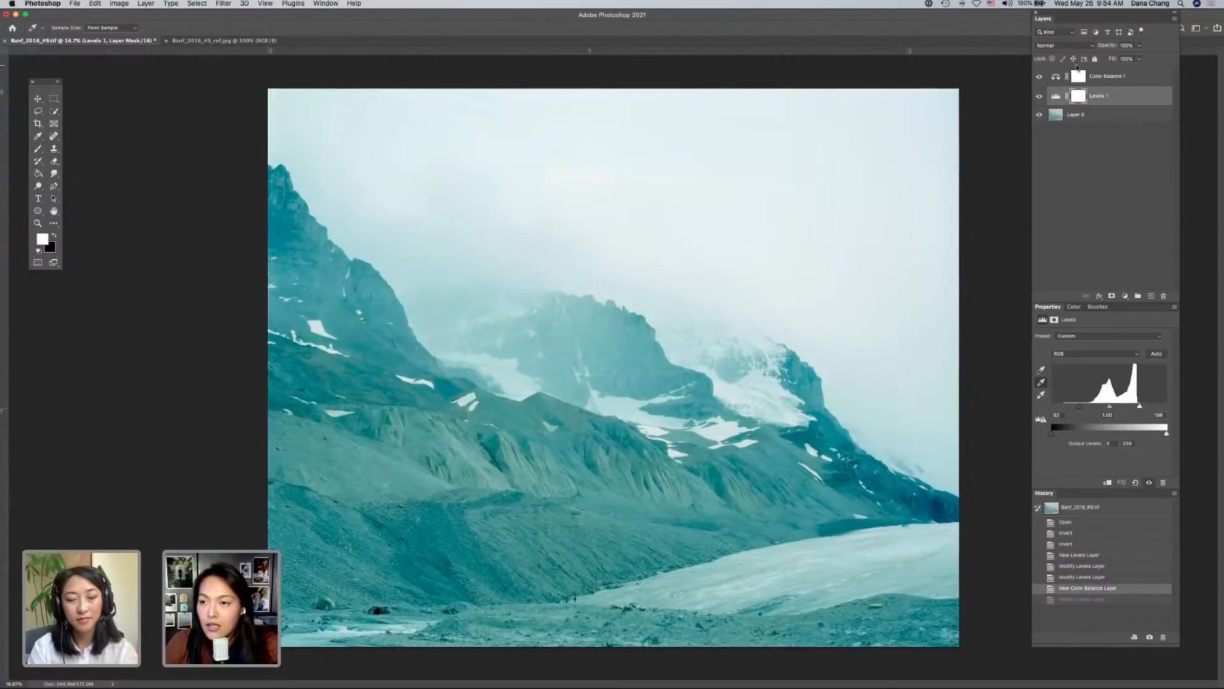
- Set the Color Balance layer's shadows to about +33 on Cyan–Red and about -15 on Yellow–Blue, with a slight magenta shift
left_click(1055, 80)
left_click(1094, 338)
left_click(1096, 331)
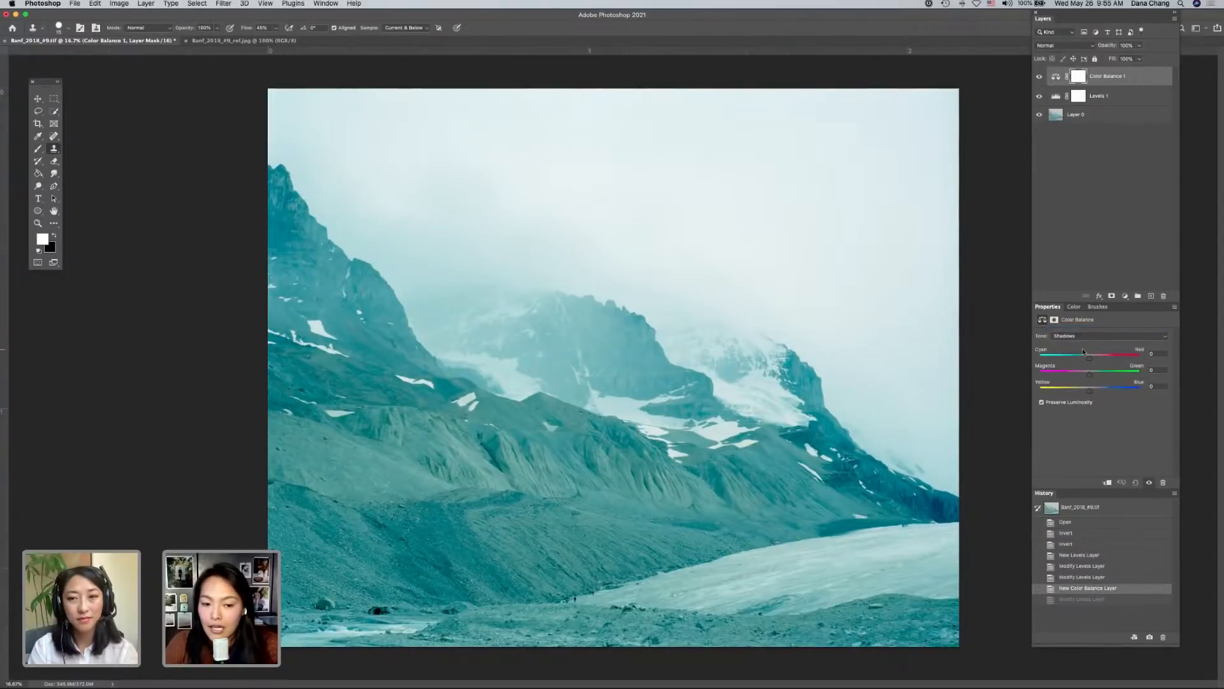
mouse_move(1088, 356)
left_mouse_down()
mouse_move(1111, 357)
mouse_move(1082, 394)
mouse_move(1088, 376)
left_mouse_up()
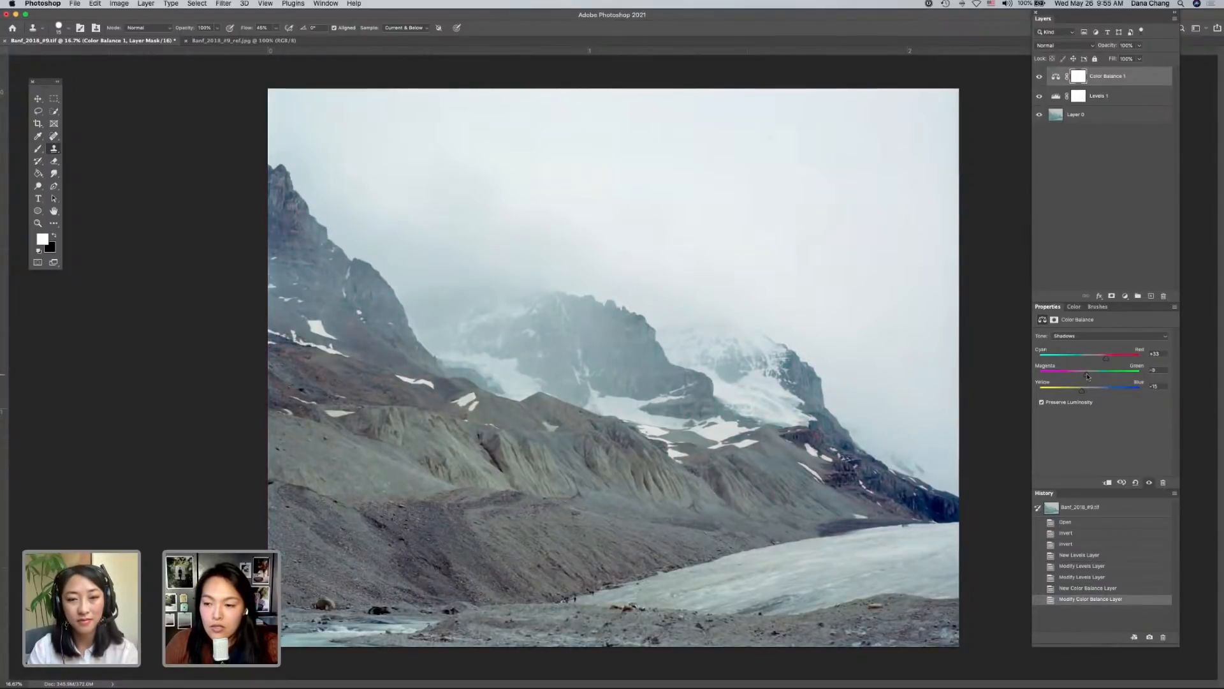
- Shift the Color Balance highlights slightly towards magenta and yellow, about -7 on each
left_click(1082, 336)
left_click(1077, 345)
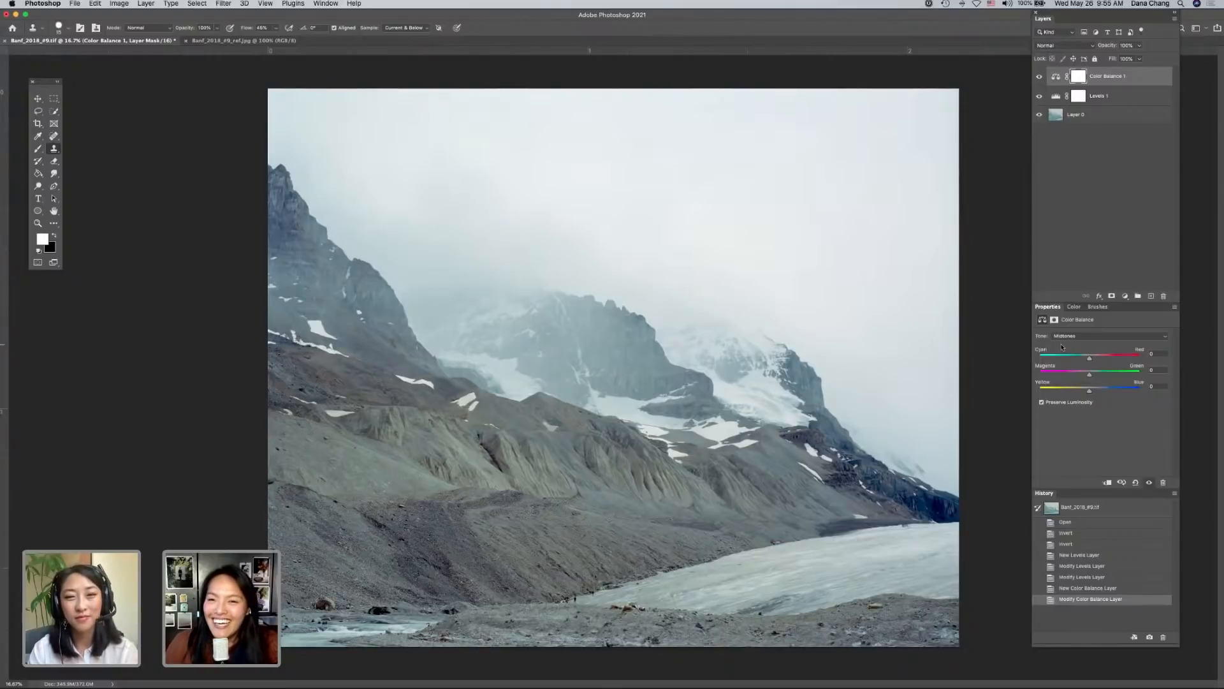
left_click(1084, 335)
left_click(1073, 345)
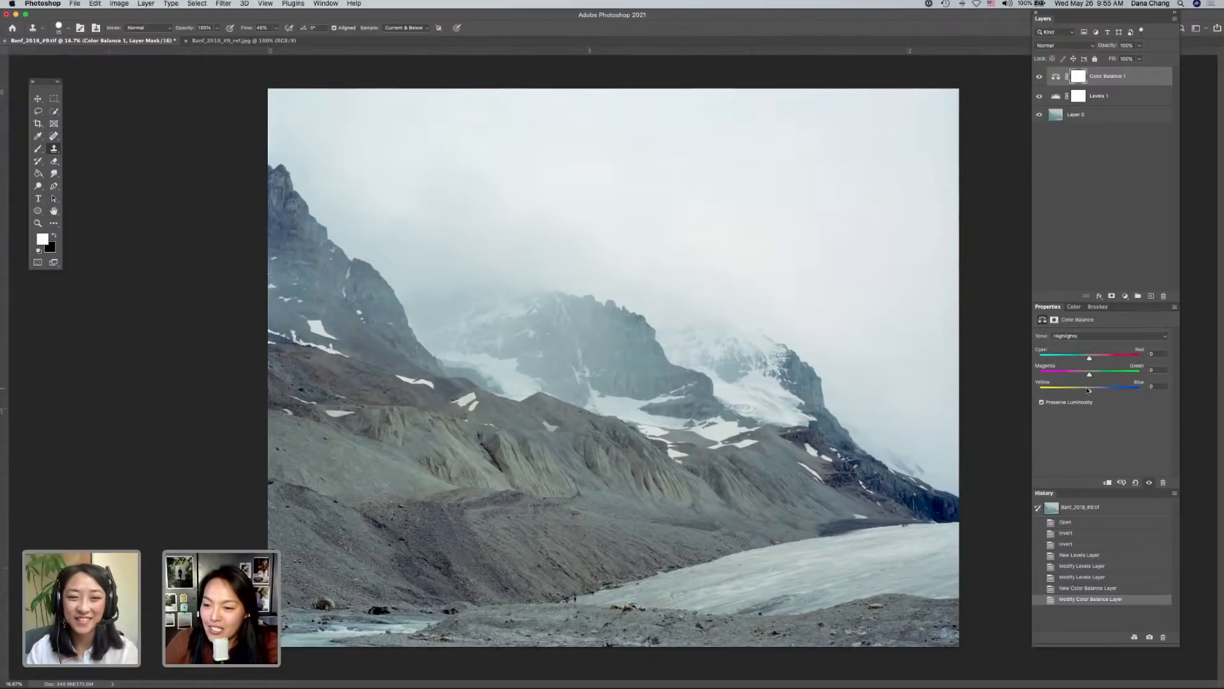
left_click_drag(1089, 391, 1086, 378)
- Set the Color Balance midtones to about -28 on Yellow–Blue with a slight shift towards magenta
left_click(1077, 338)
left_click(1077, 326)
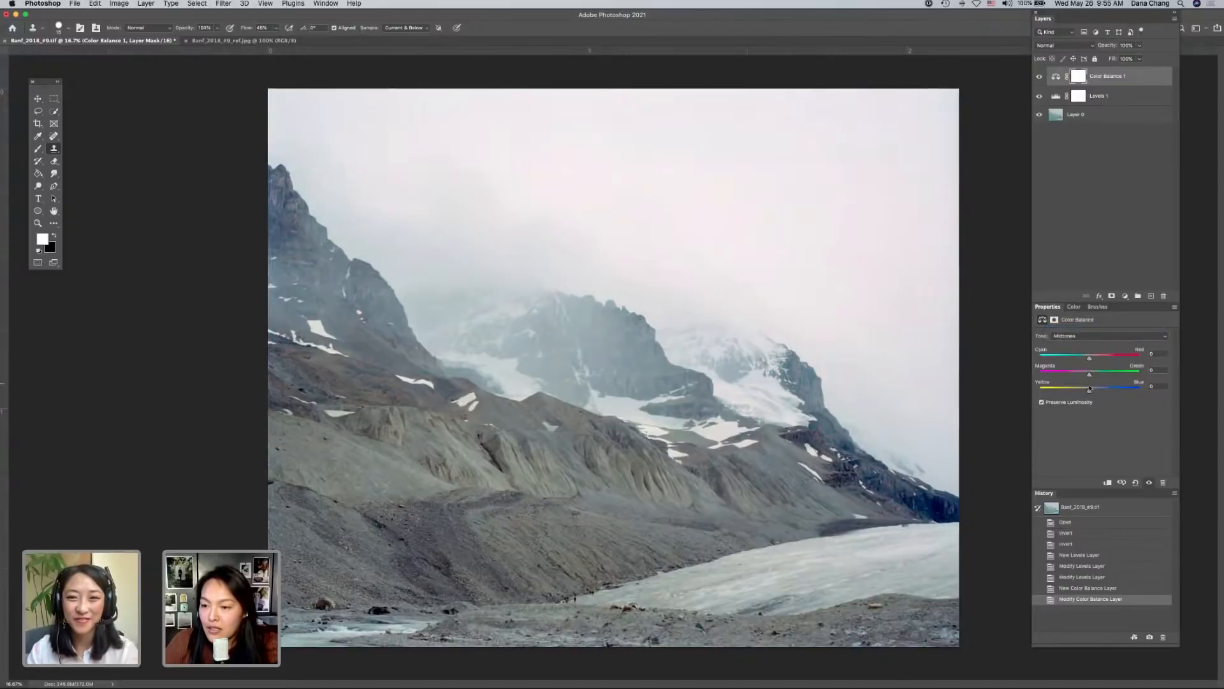
left_click_drag(1089, 393, 1087, 393)
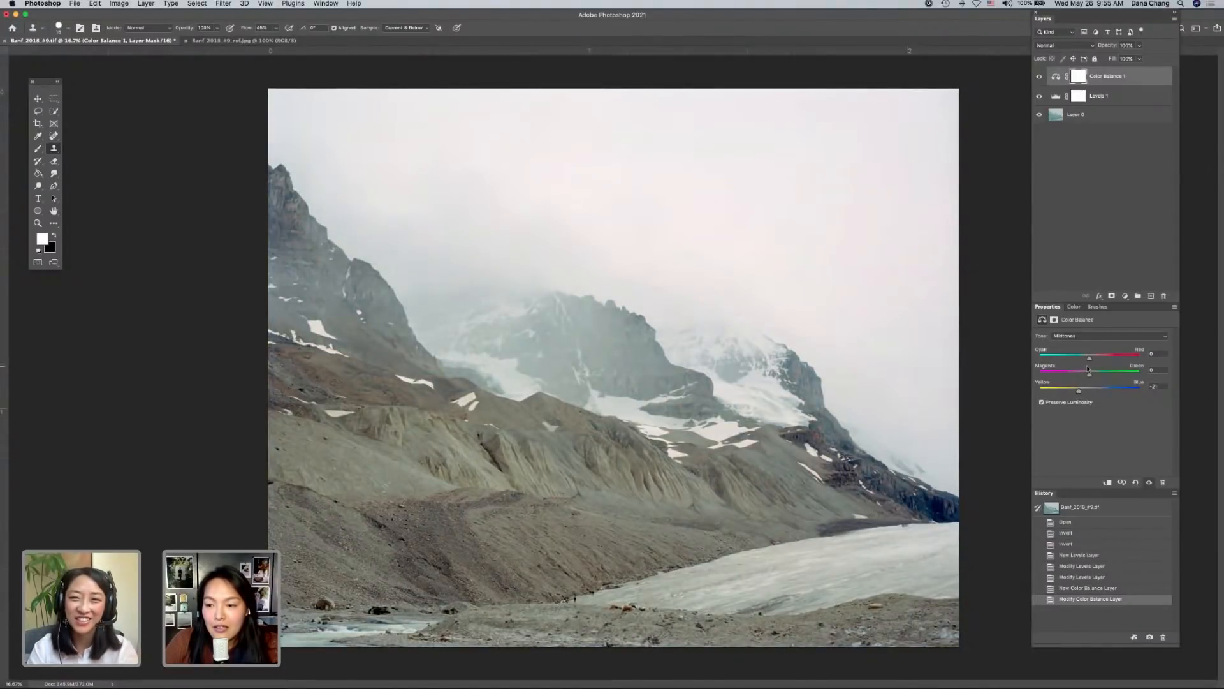
left_click_drag(1088, 376, 1076, 395)
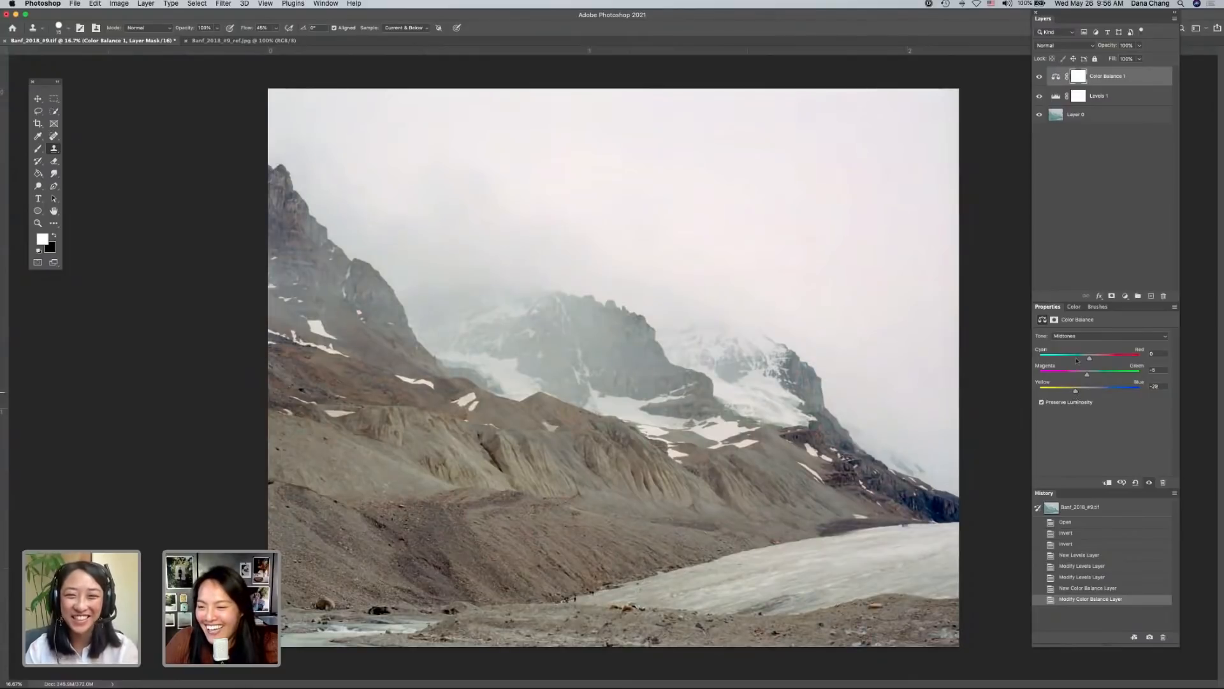
- Recheck the Color Balance highlights and set the shadows to about -21 on Yellow–Blue
left_click(1077, 342)
left_click(1078, 345)
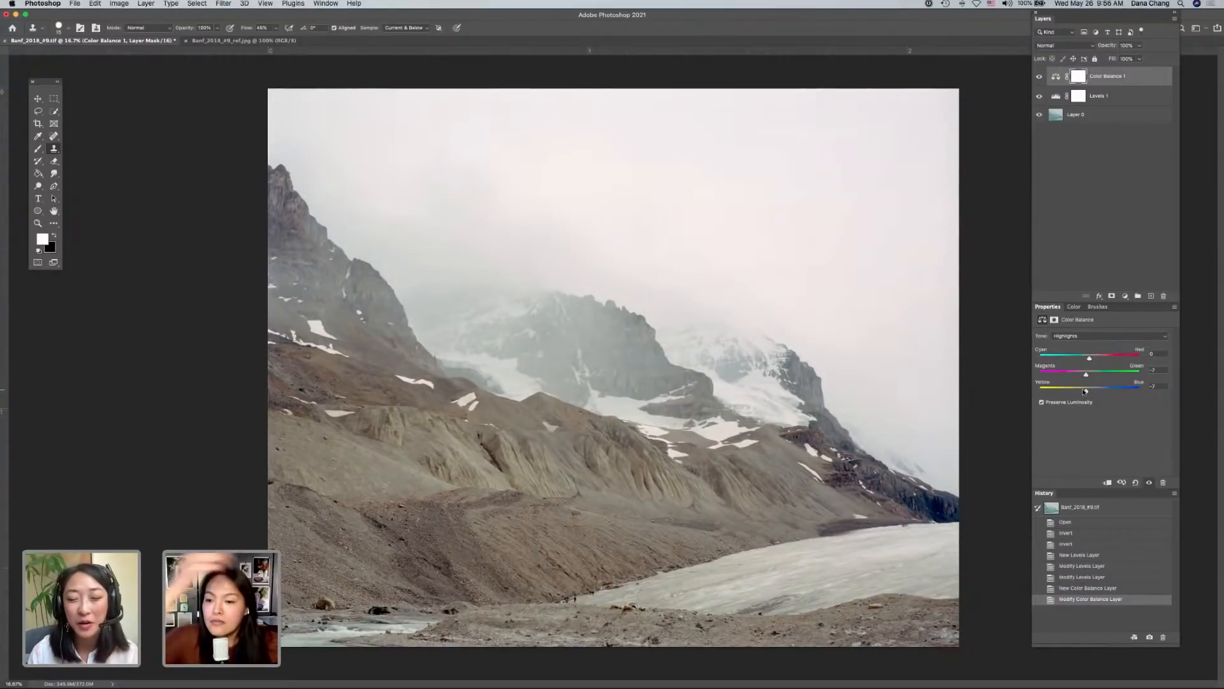
left_click(1084, 336)
left_click(1084, 323)
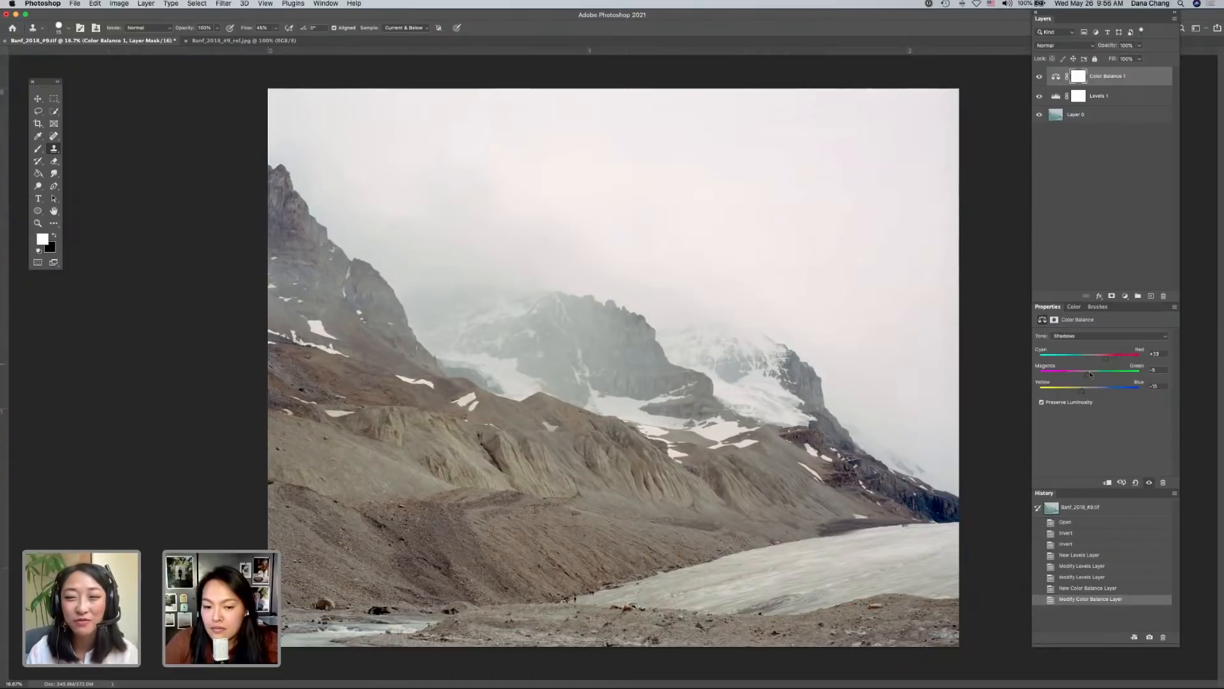
left_click_drag(1088, 391, 1080, 392)
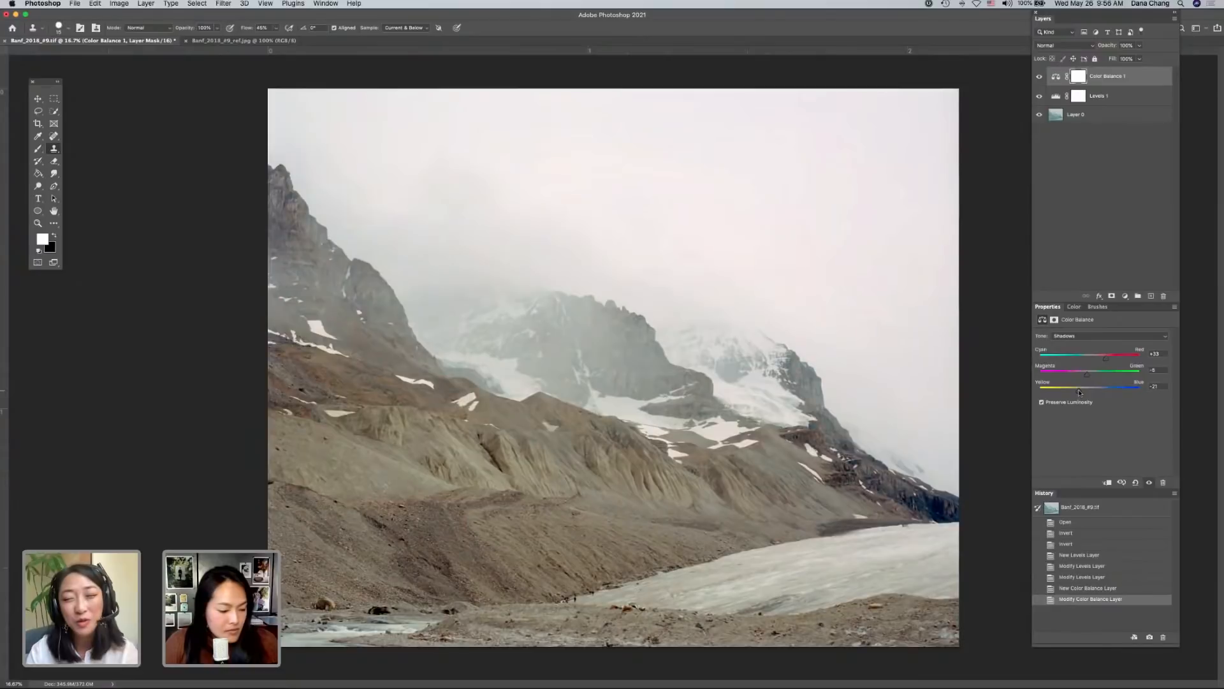
- Compare the photo with and without the Color Balance layer, and examine the rocky slope and glacier edge at 50% magnification
key("super+comma")
key("super+comma")
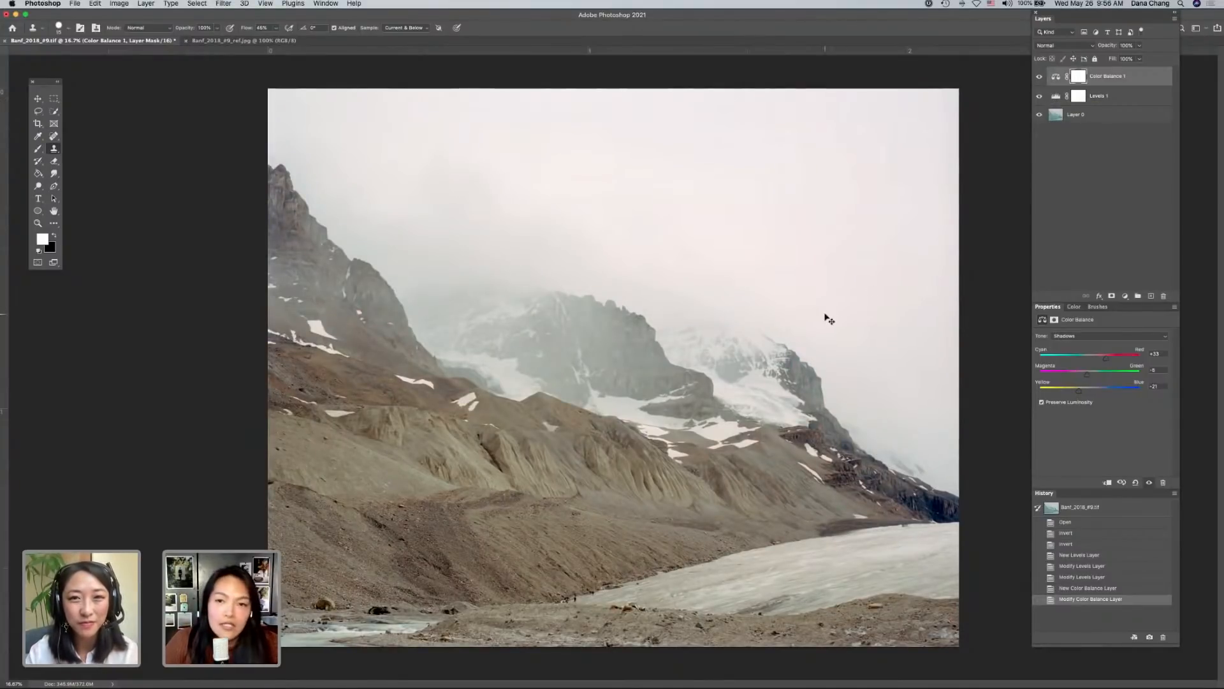
key("super+equal")
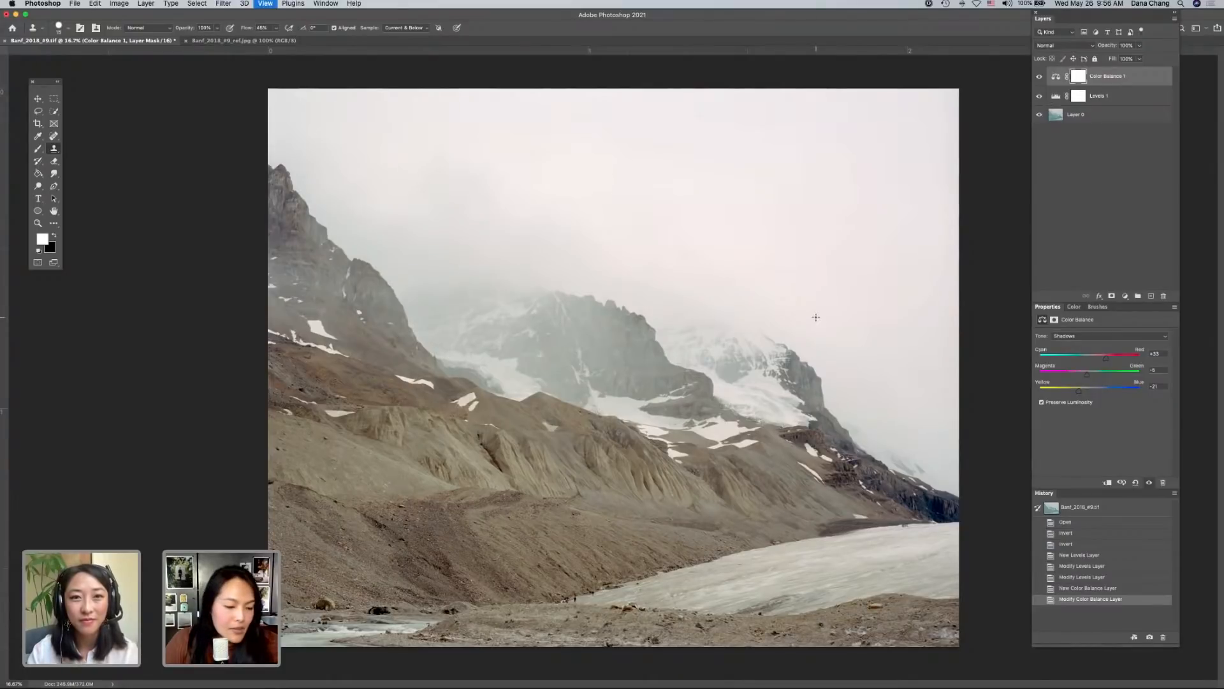
key("super+equal")
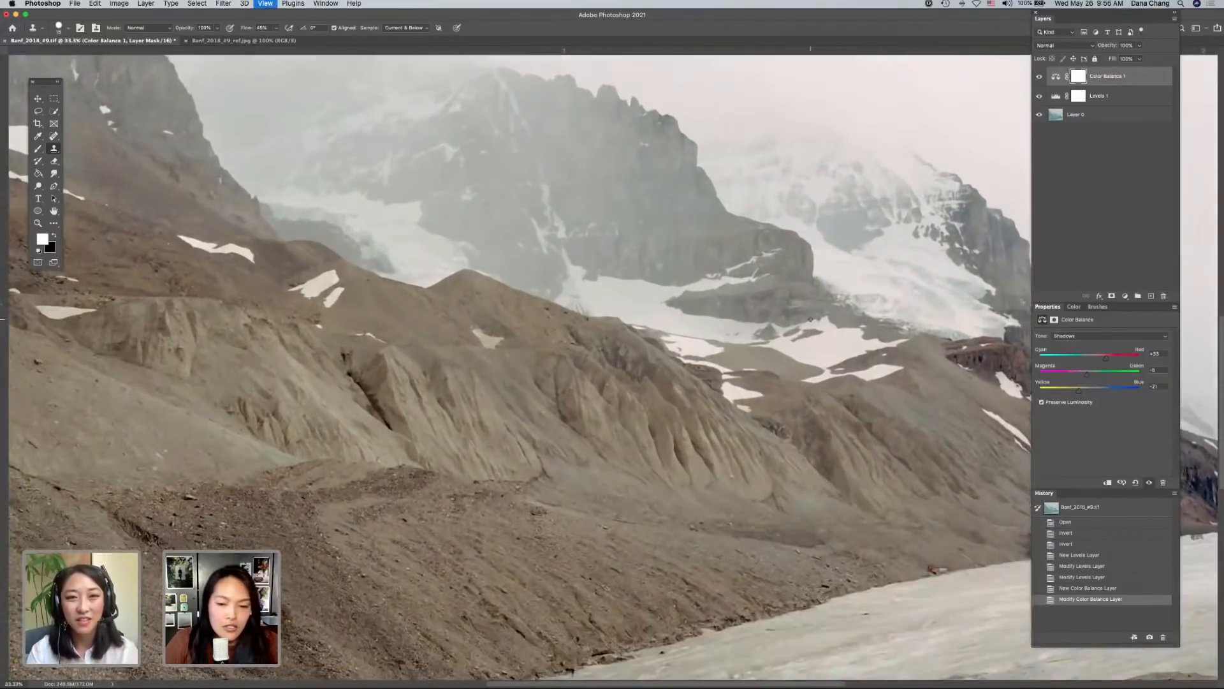
key("super+equal")
scroll(803, 320, "down", 10)
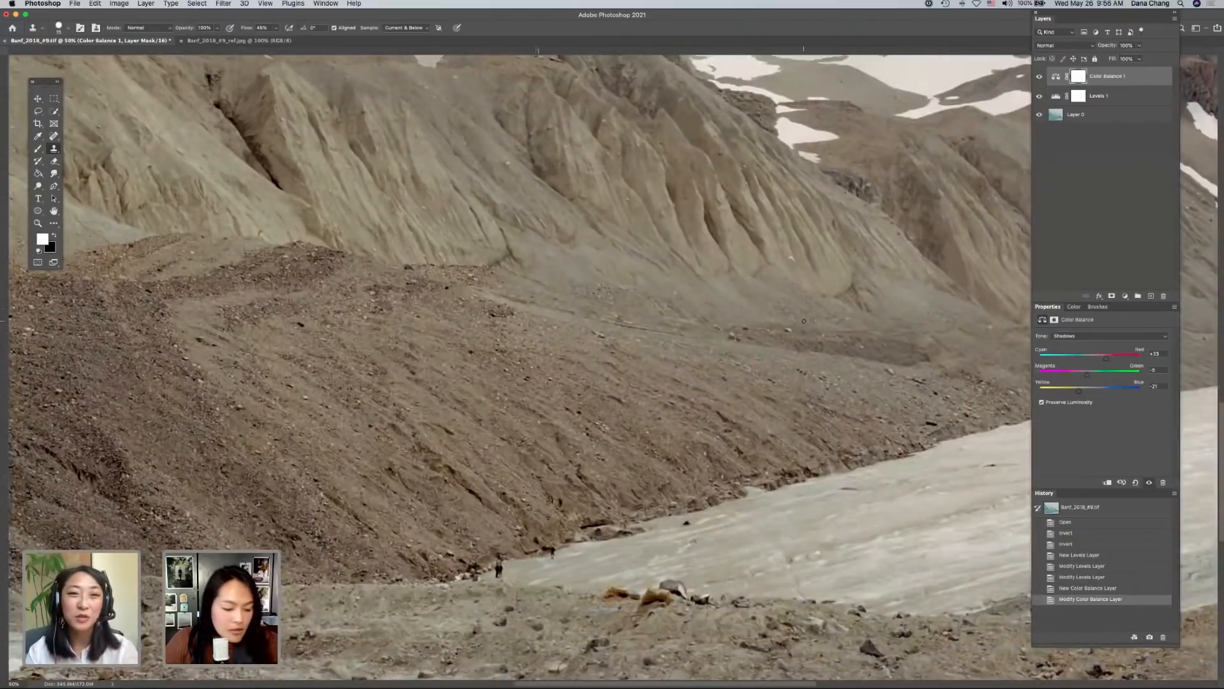
key("super+0")
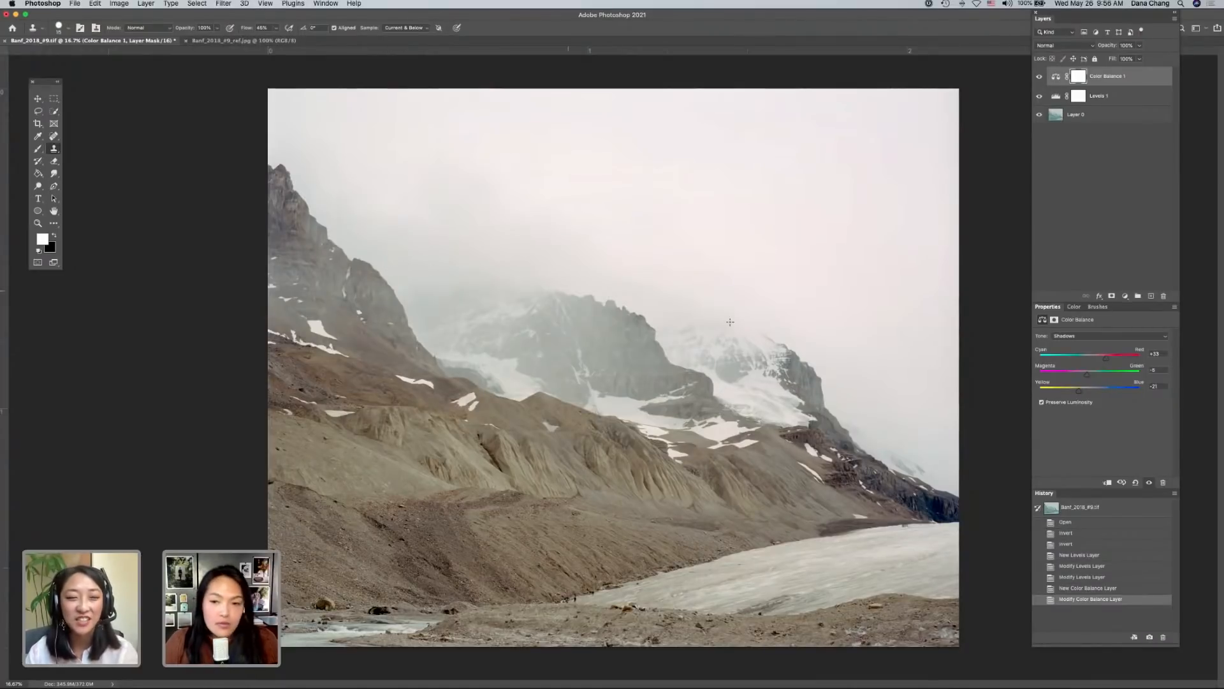
- Compare the scan with Color Balance hidden and shown, and check it against Banf_2018_#9_ref.jpg
left_click(1039, 76)
left_click(1039, 77)
left_click(217, 41)
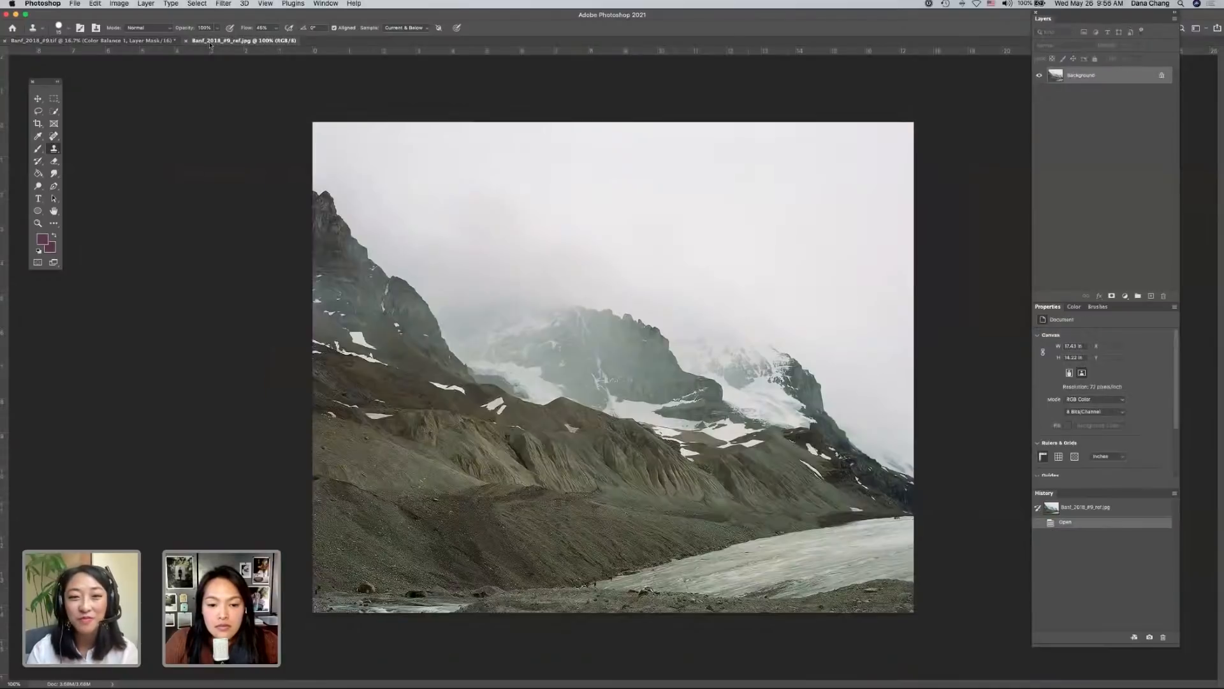
left_click(148, 43)
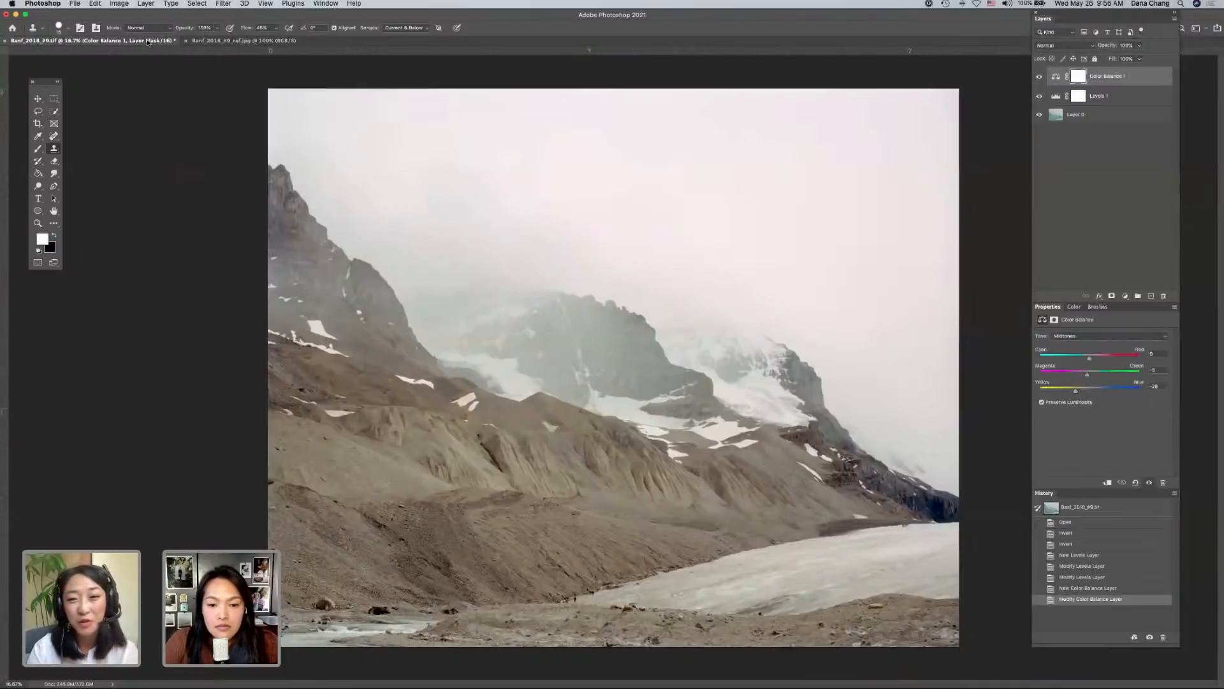
left_click(216, 41)
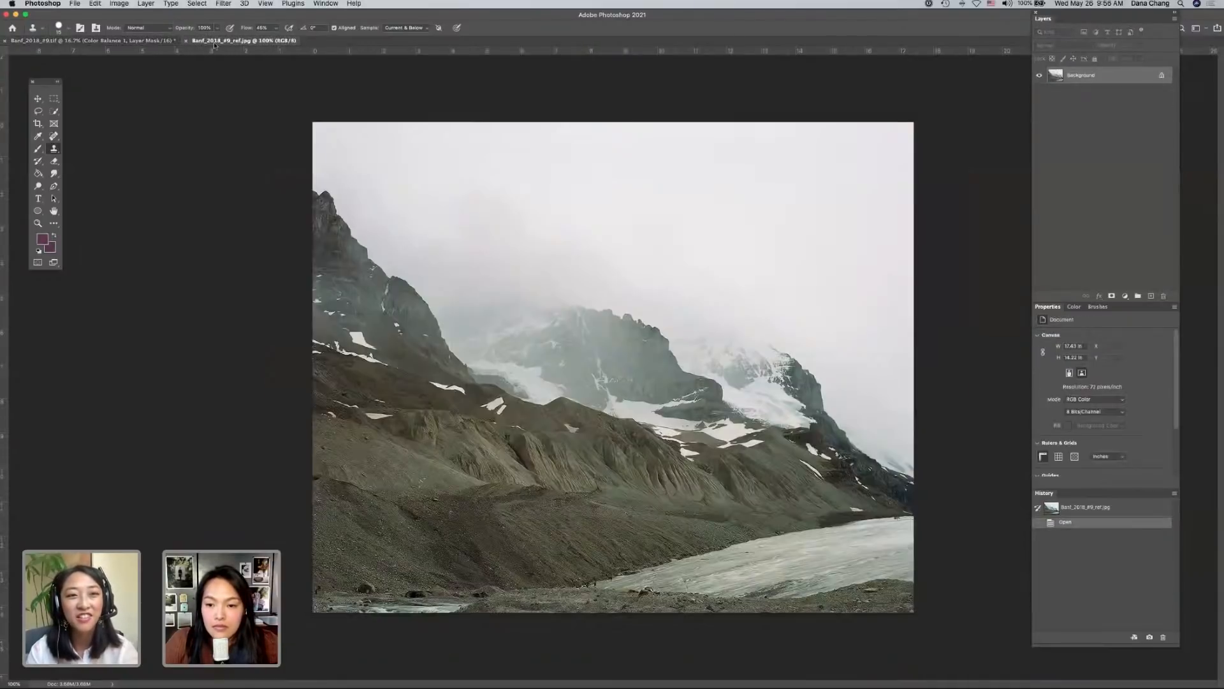
left_click(129, 41)
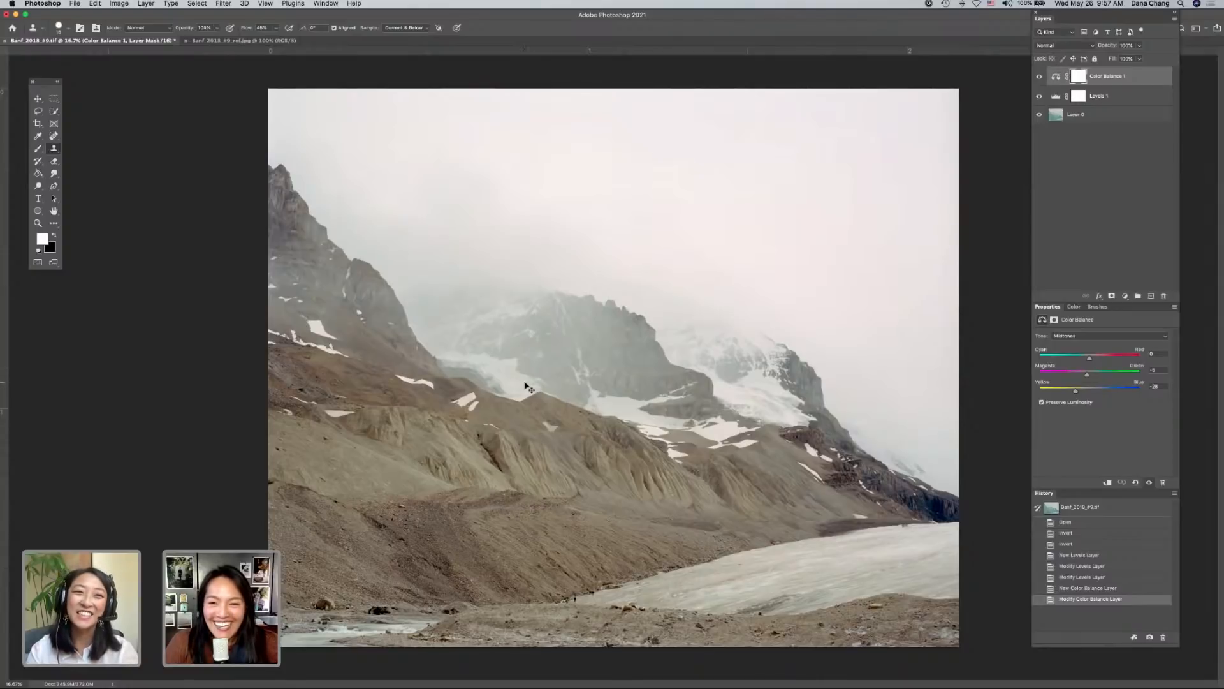
- Examine the small figures standing beside the glacier in the scan at 200% magnification
key("super+plus")
scroll(526, 384, "down", 6)
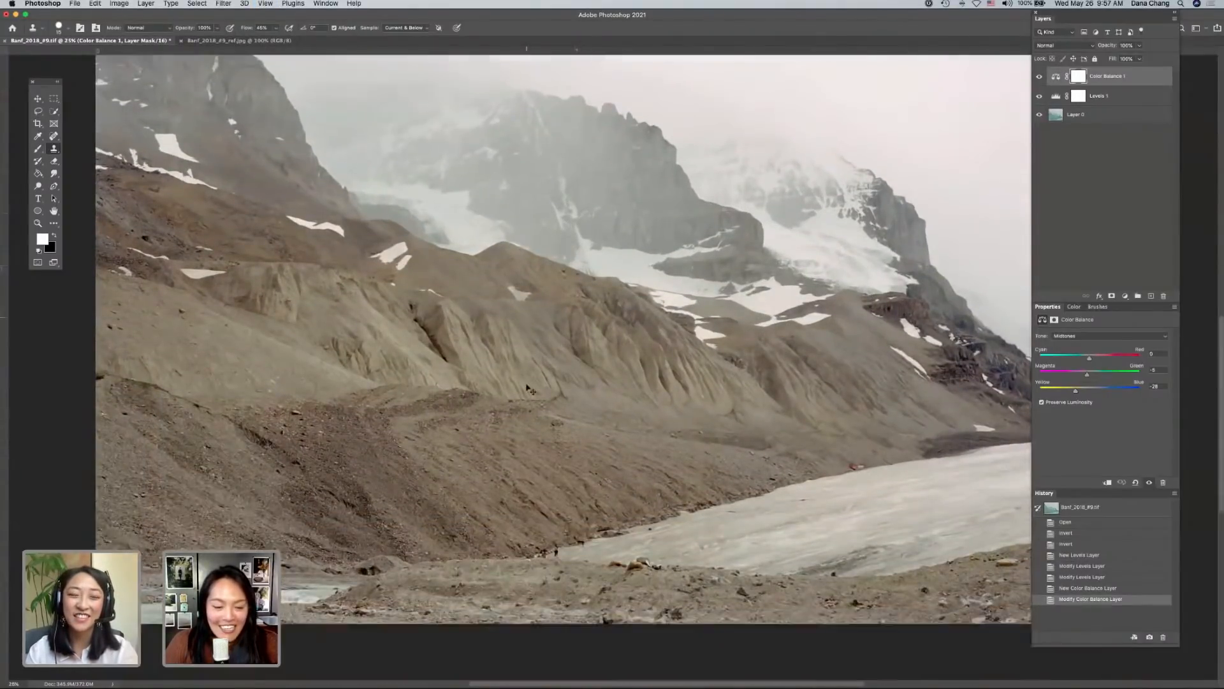
key("super+plus")
scroll(526, 384, "down", 5)
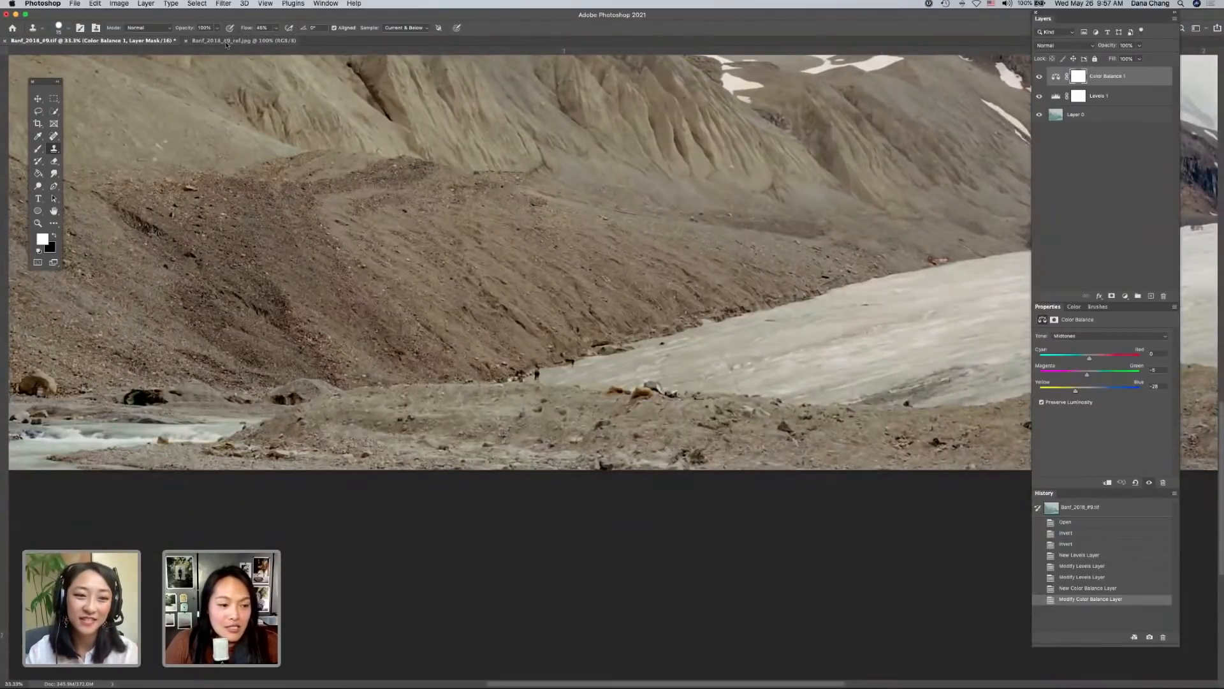
key("super+plus")
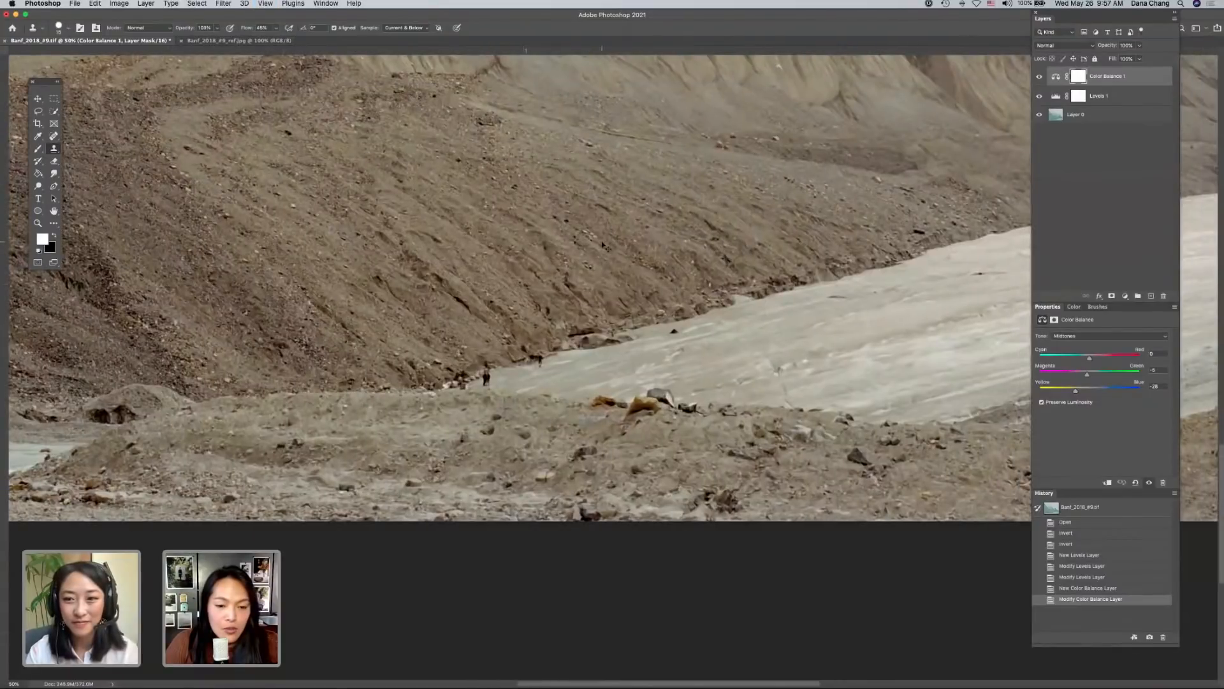
key("super+plus")
key("super+plus")
key("super+plus")
key("super+plus")
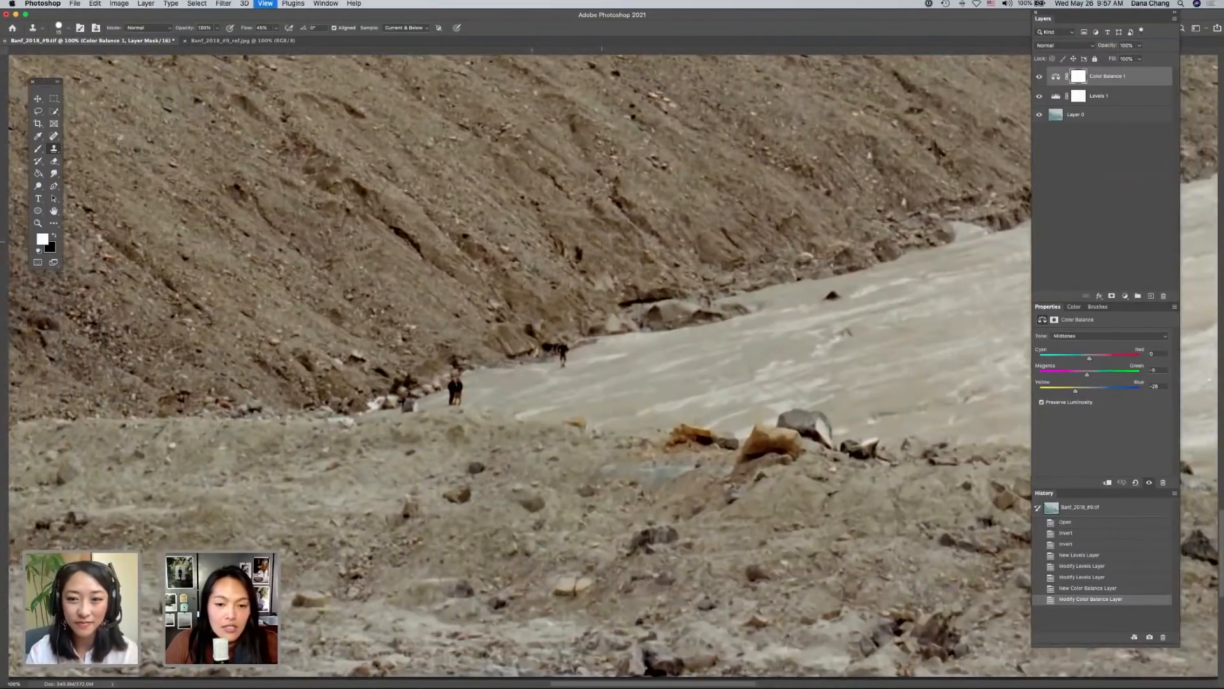
scroll(602, 367, "left", 3)
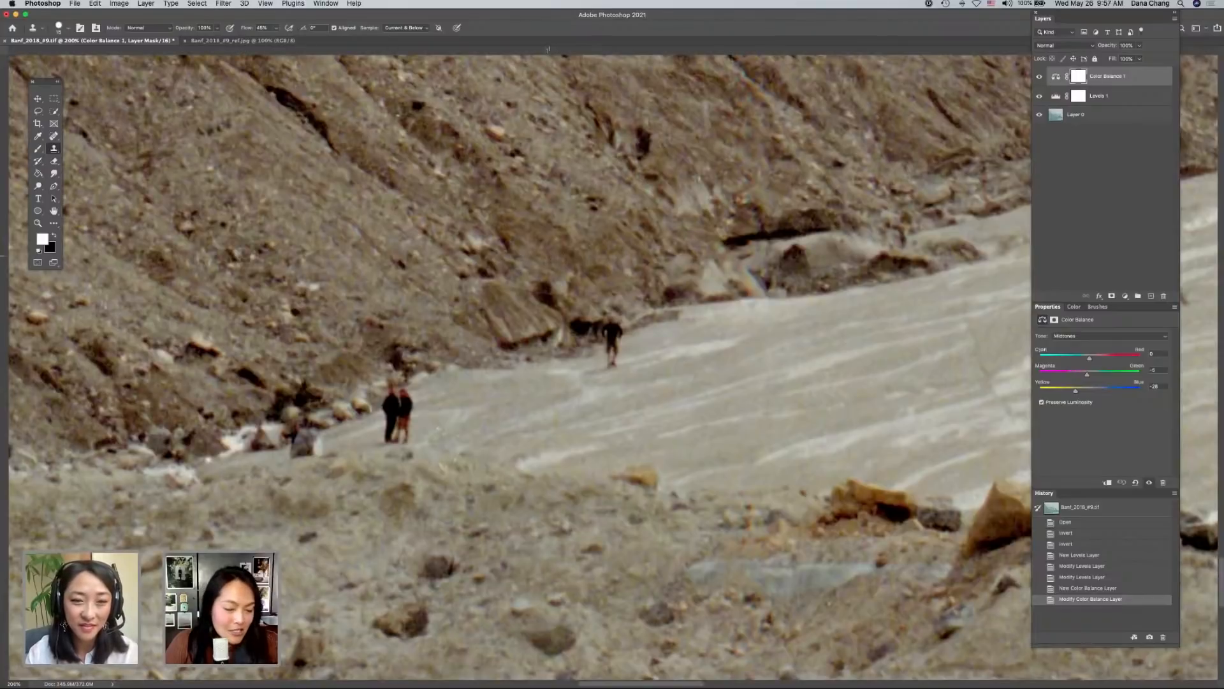
scroll(602, 366, "left", 2)
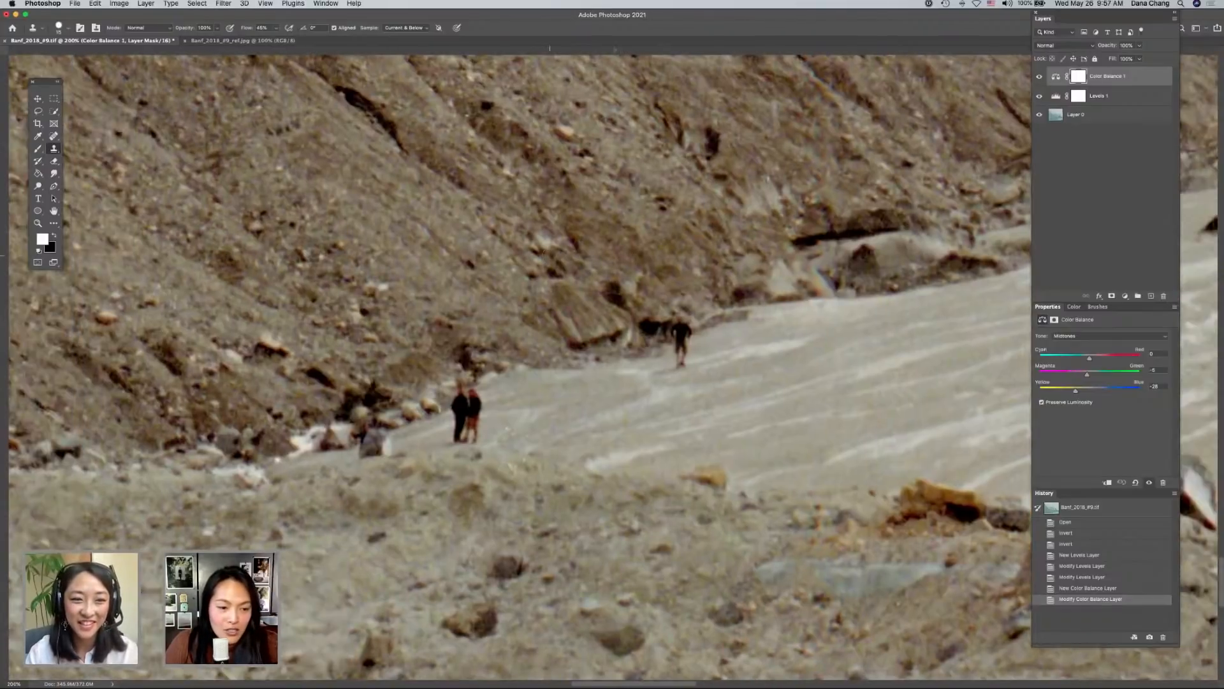
scroll(551, 259, "left", 9)
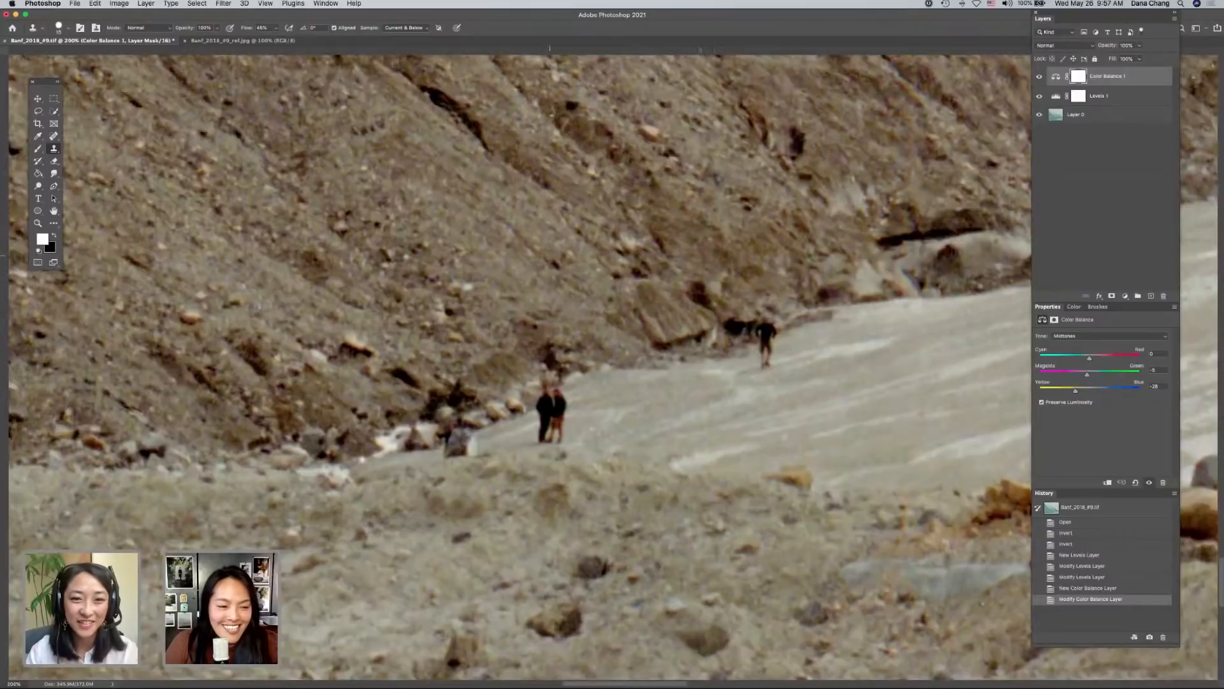
- Examine the large boulder, the stream and the figures near the photo's lower-left edge at 100% magnification
key("super+minus")
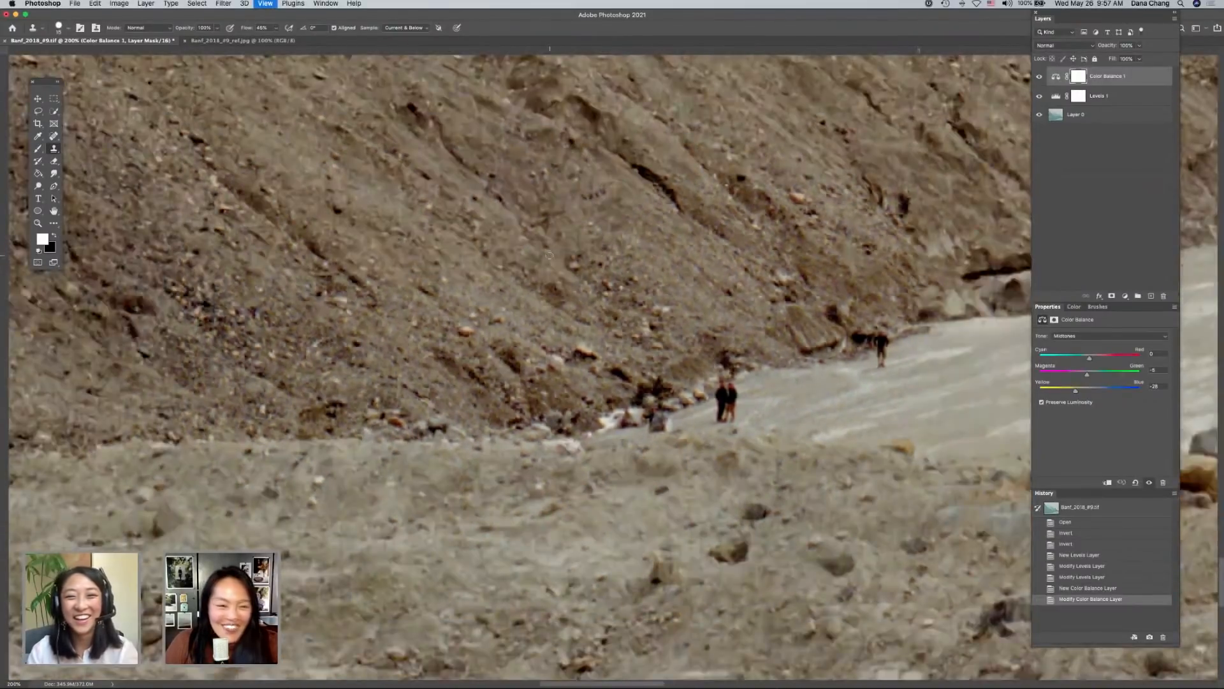
scroll(549, 254, "left", 3)
scroll(549, 255, "left", 10)
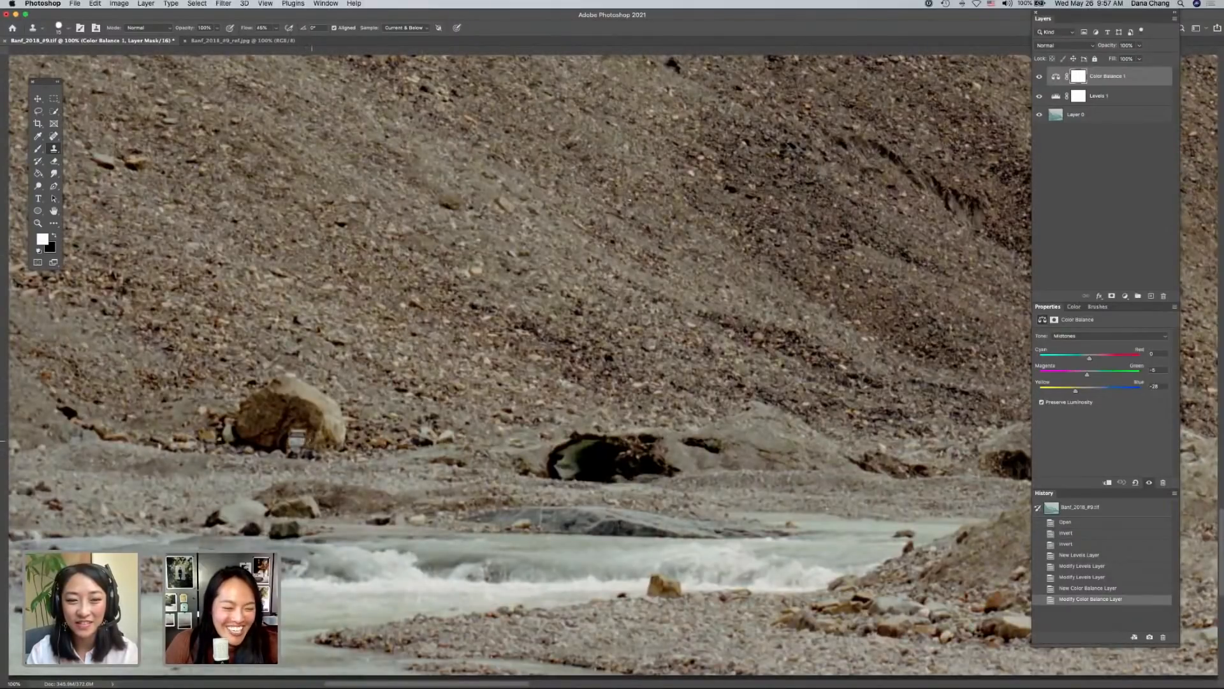
scroll(612, 363, "left", 4)
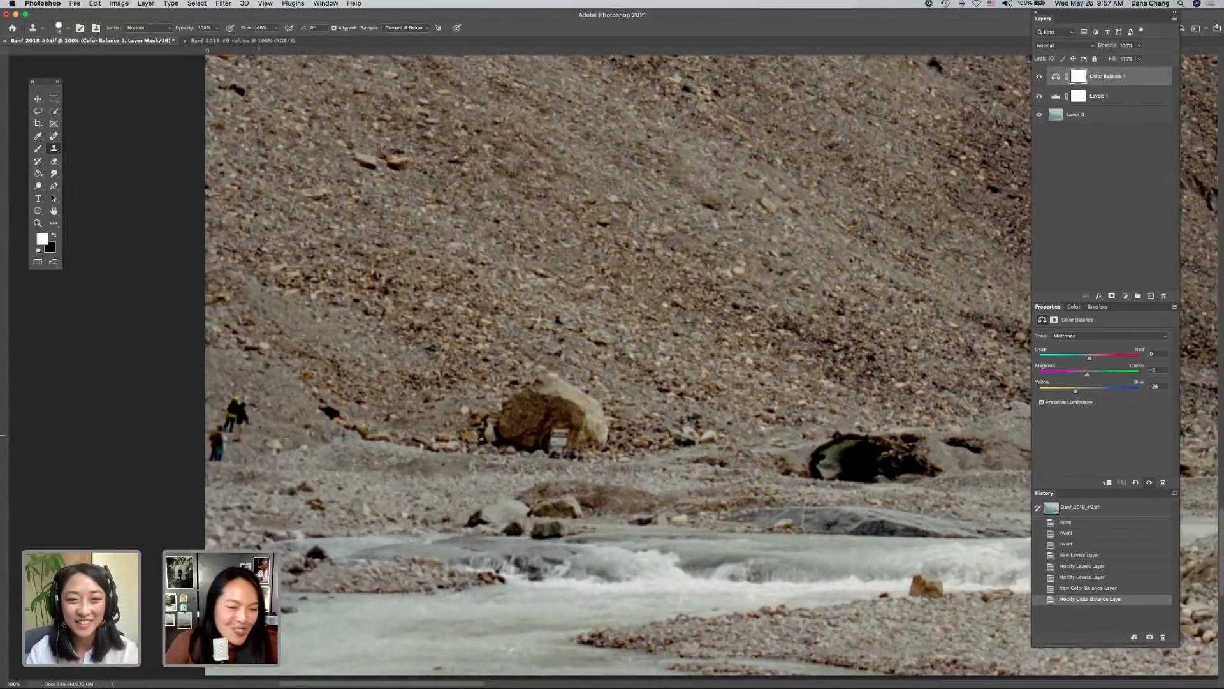
scroll(613, 363, "right", 3)
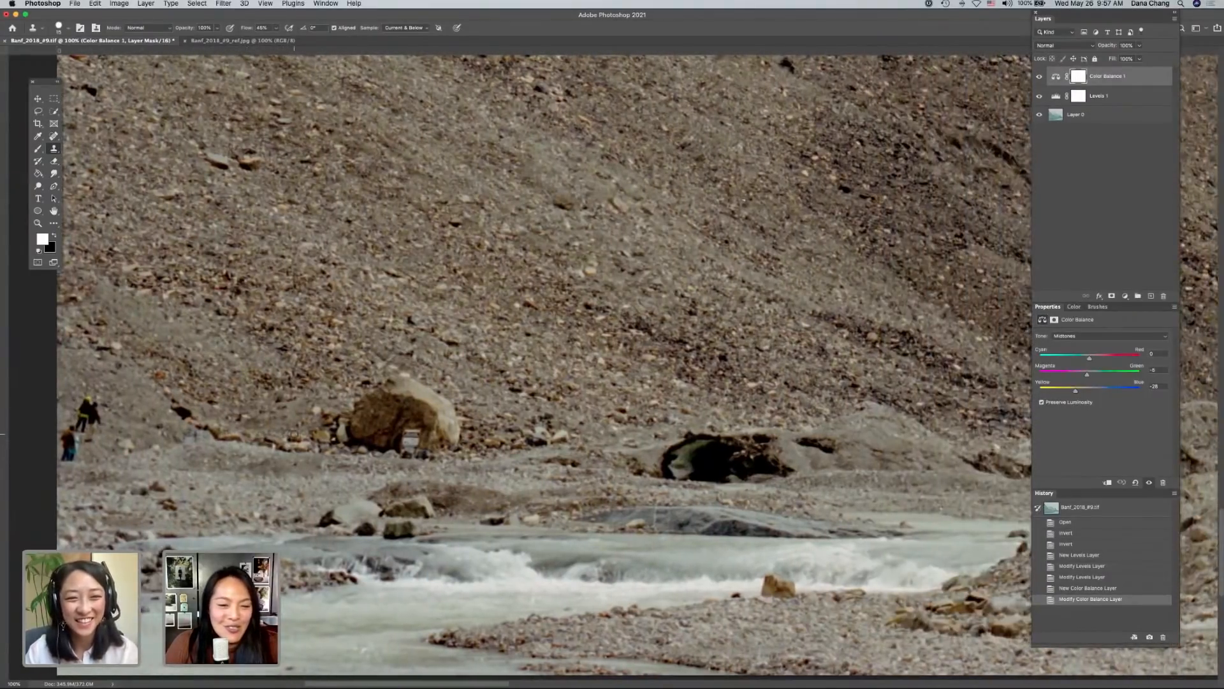
scroll(297, 436, "left", 4)
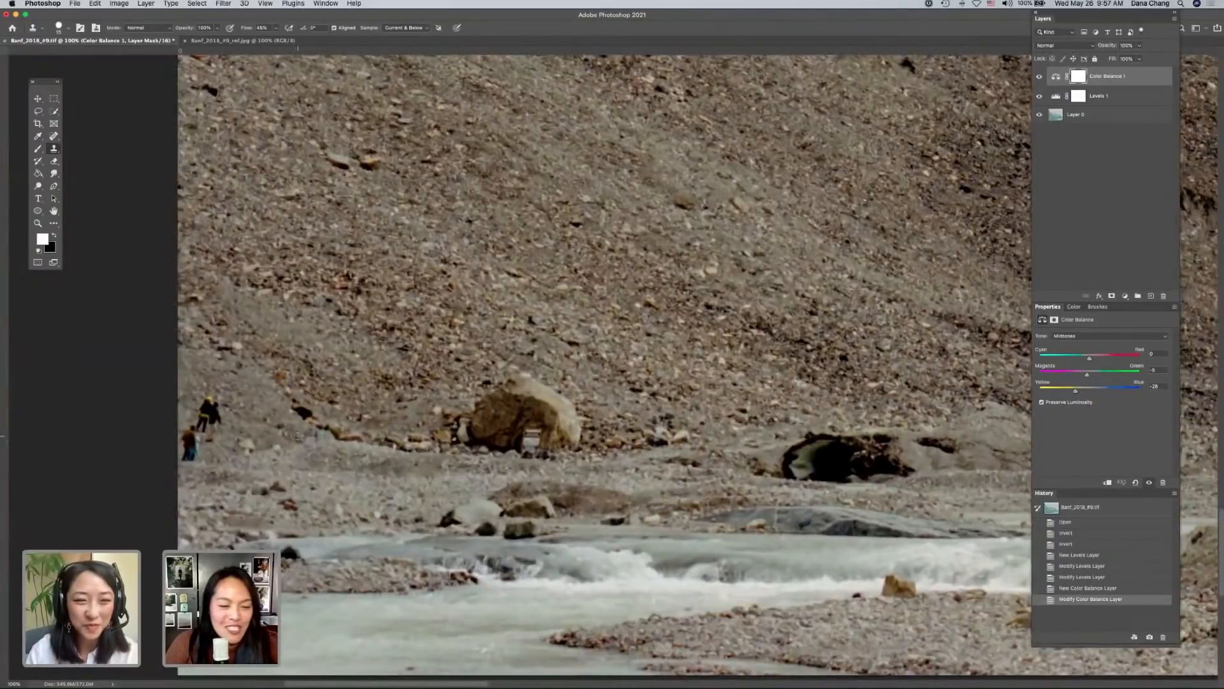
scroll(300, 436, "right", 1)
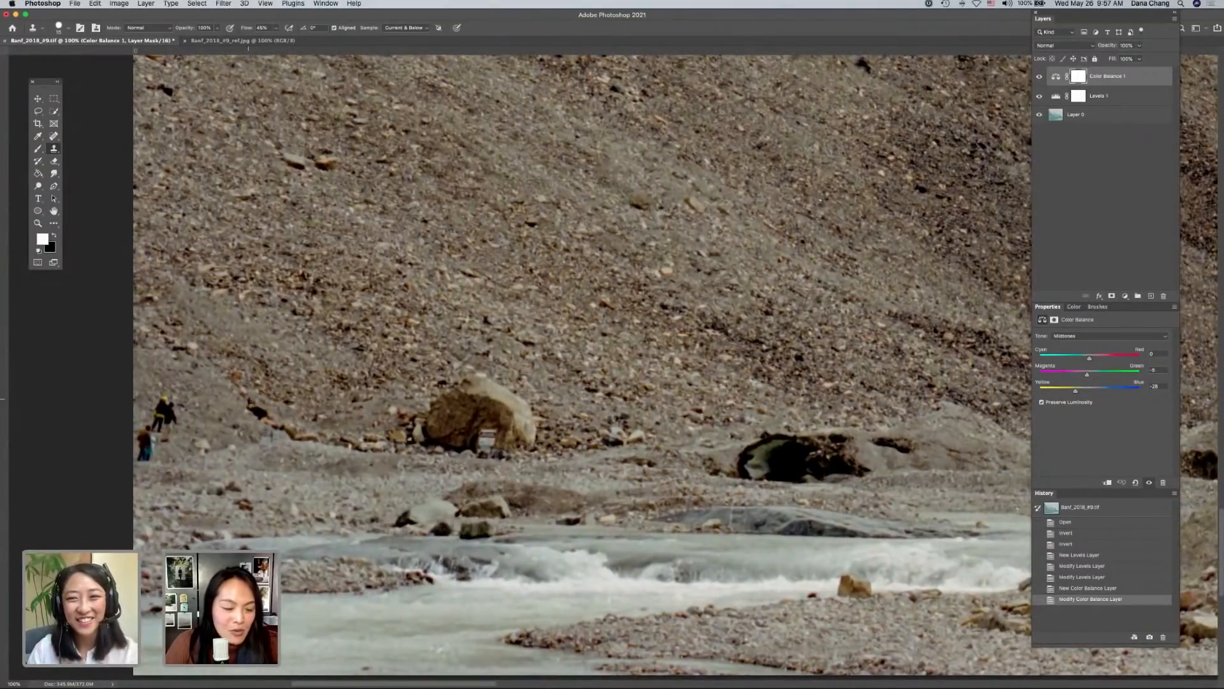
- Review the whole corrected scan and compare it with the reference Banf_2018_#9_ref.jpg again
key("super+minus")
key("super+minus")
key("super+minus")
key("super+minus")
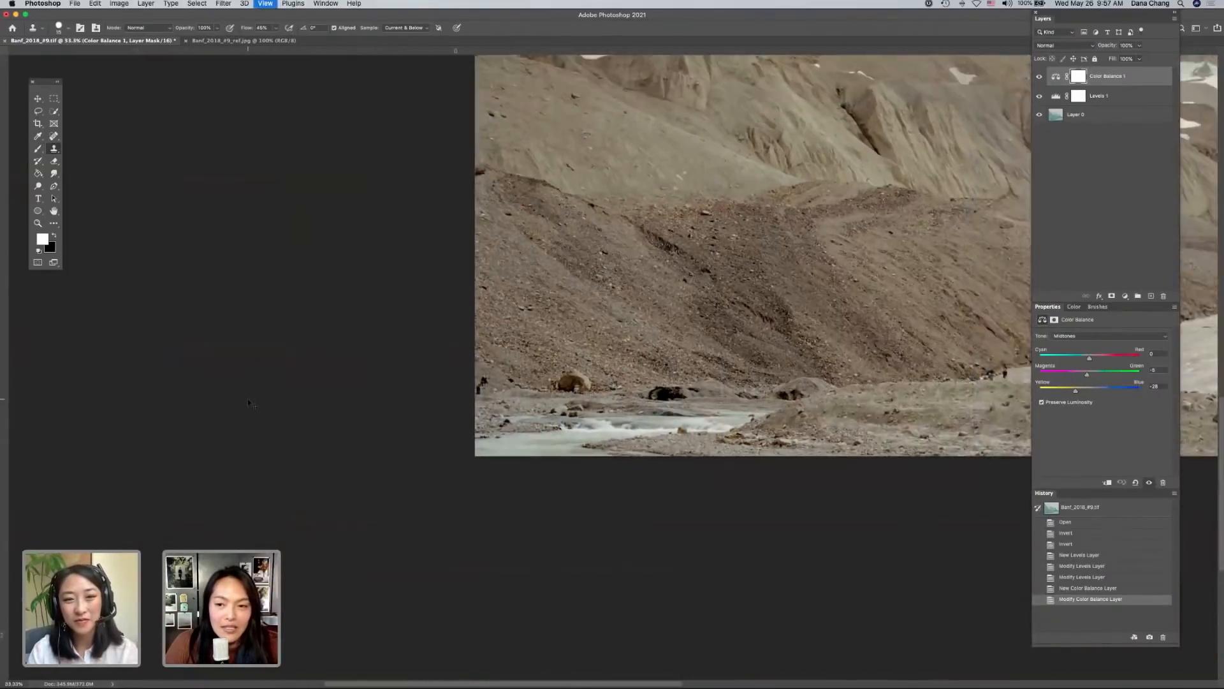
key("super+minus")
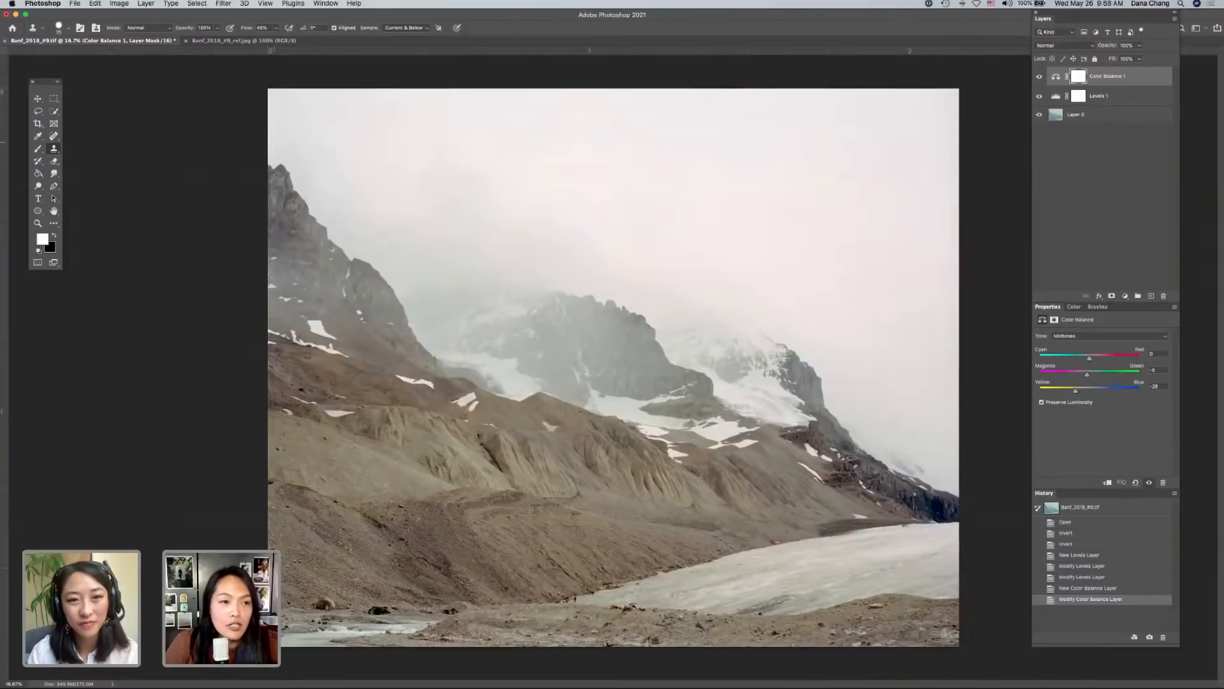
left_click(236, 41)
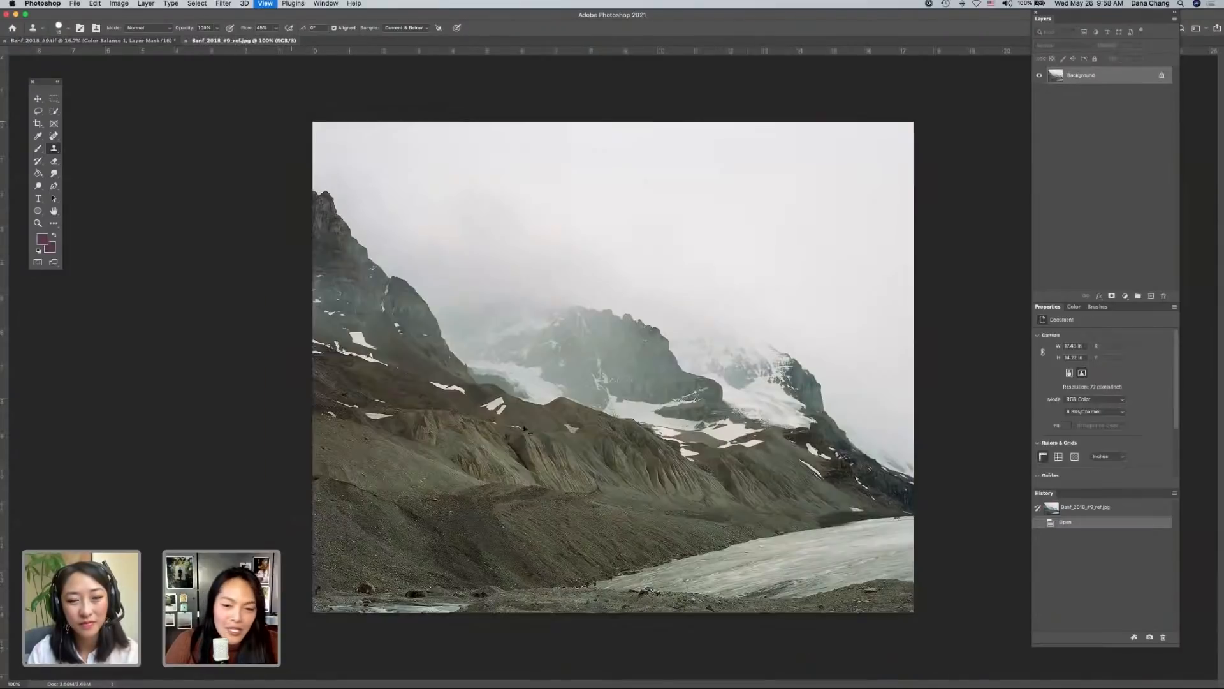
- Examine the small figures at the glacier's edge in the reference image at up to 1200% magnification
key("super+plus")
key("super+plus")
scroll(556, 445, "left", 2)
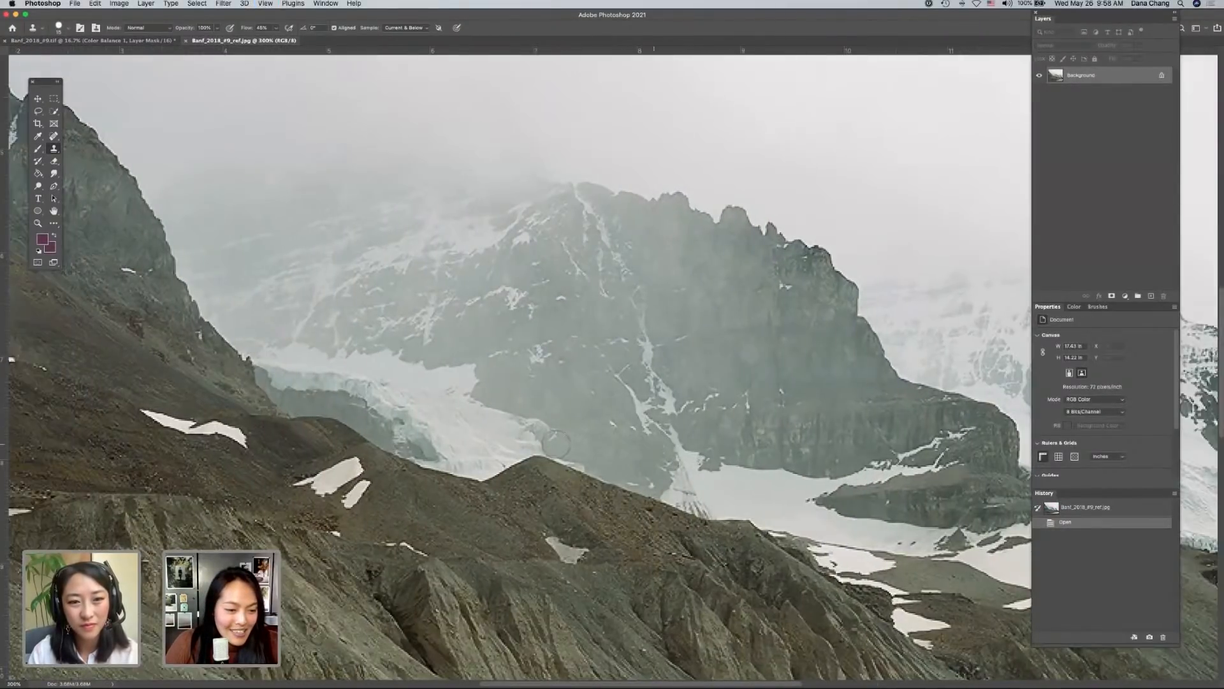
scroll(556, 444, "left", 2)
key("super+plus")
scroll(556, 444, "left", 6)
scroll(556, 445, "down", 12)
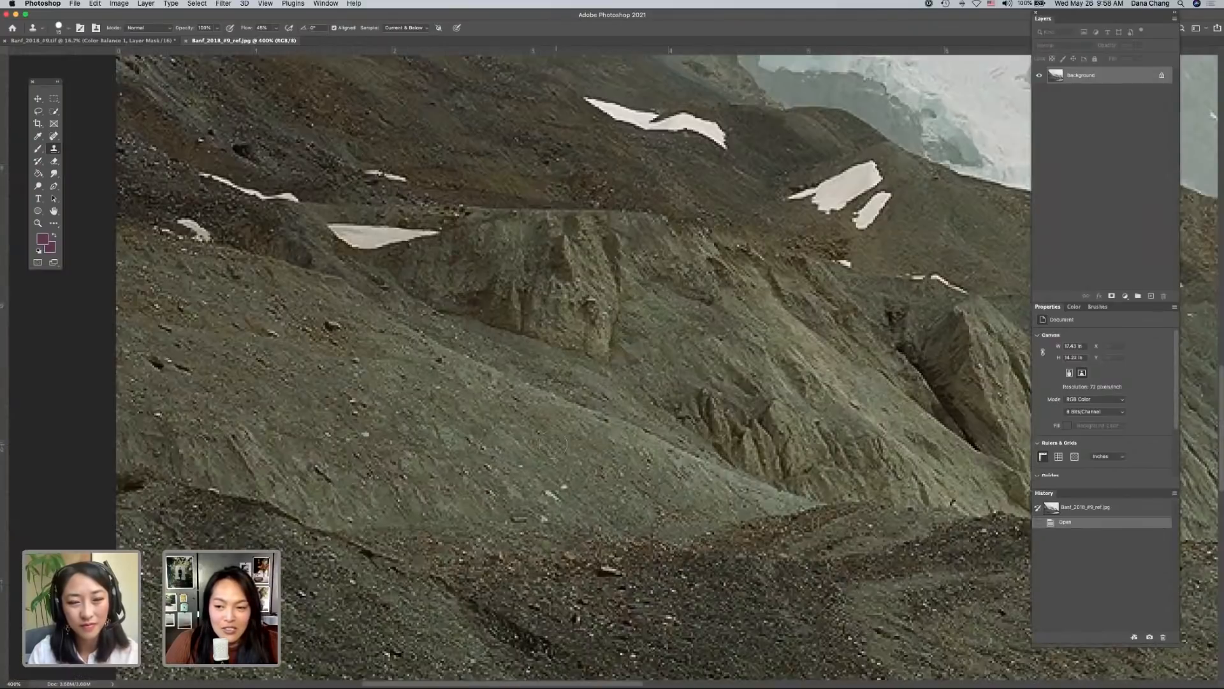
scroll(455, 448, "right", 8)
scroll(455, 448, "right", 1)
key("super+plus")
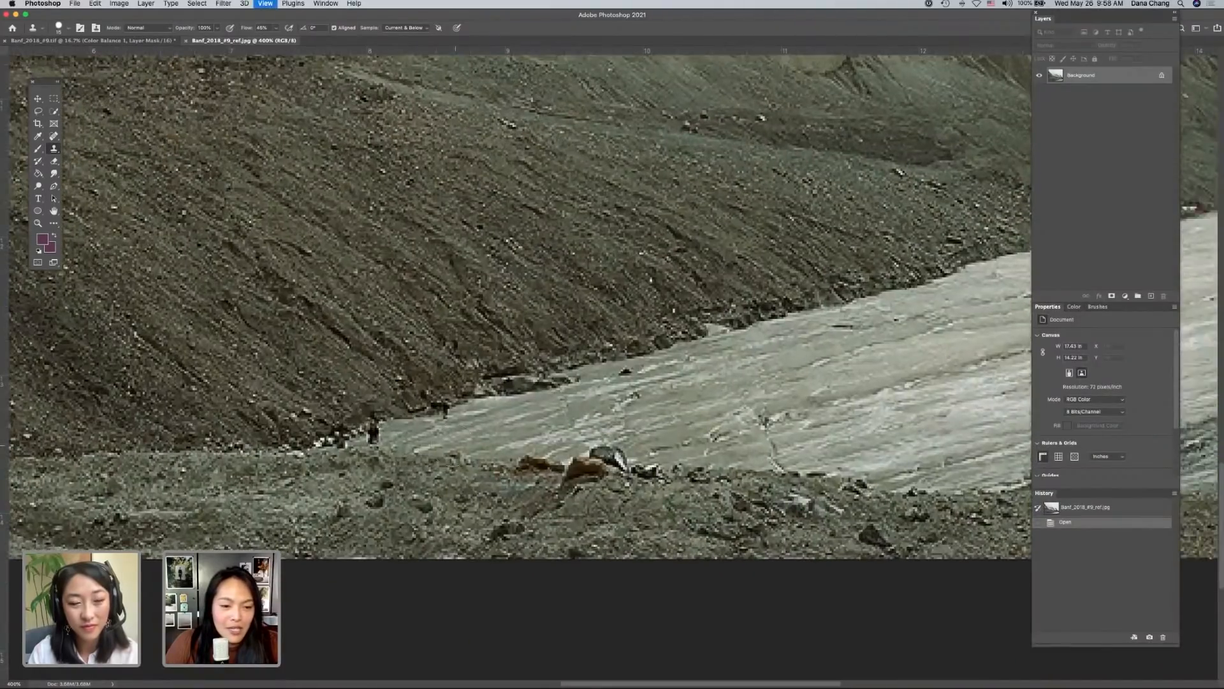
key("super+plus")
key("super+plus")
key("super+plus")
key("super+plus")
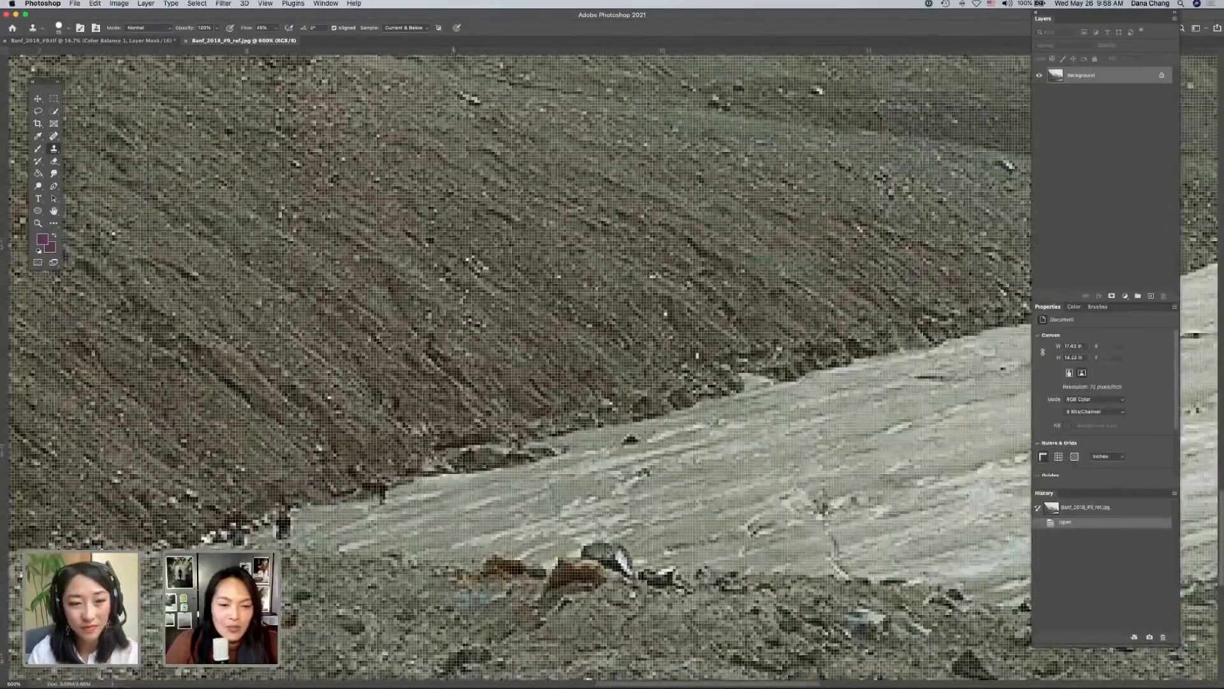
scroll(520, 351, "left", 1)
key("super+plus")
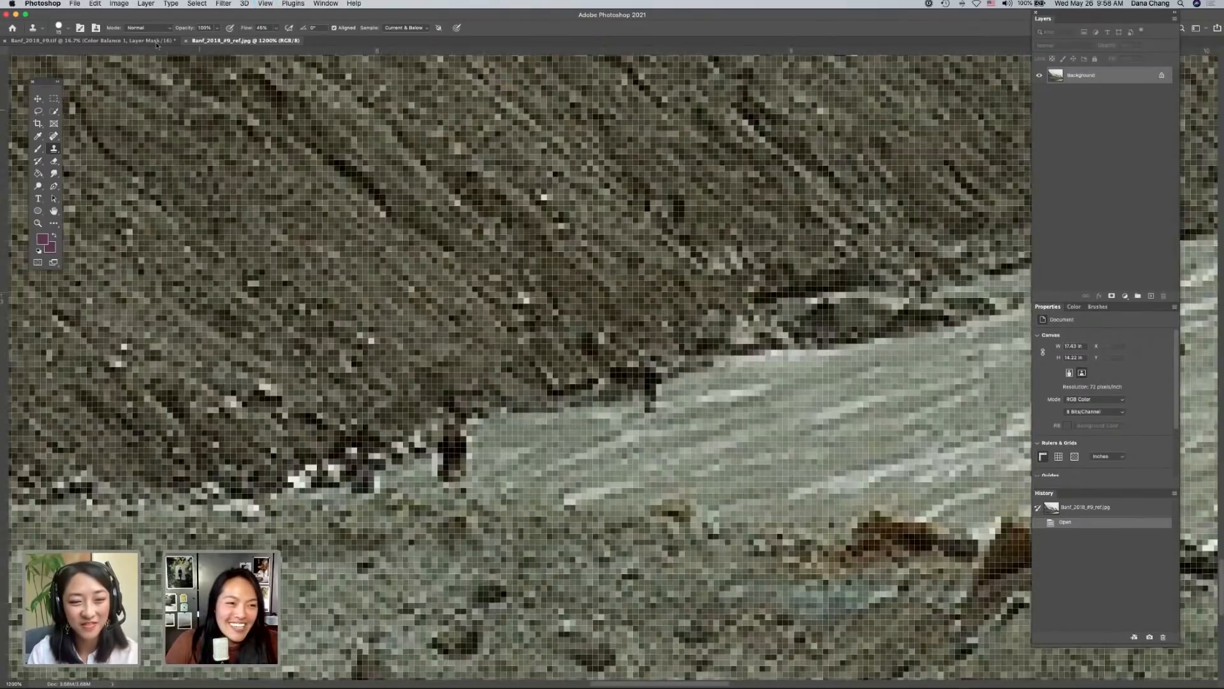
- Switch to the scan Banf_2018_#9.tif and examine the same figures beside the glacier at 200% magnification
left_click(157, 43)
key("super+plus")
key("super+plus")
key("super+plus")
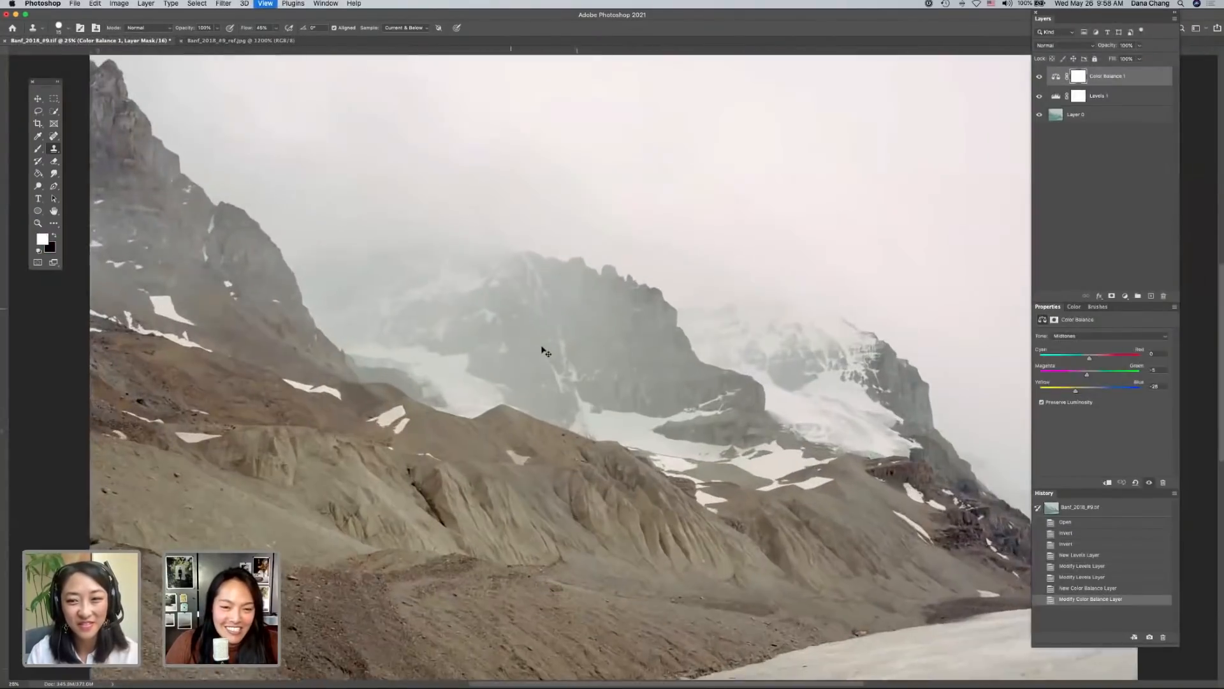
key("super+plus")
scroll(541, 346, "down", 15)
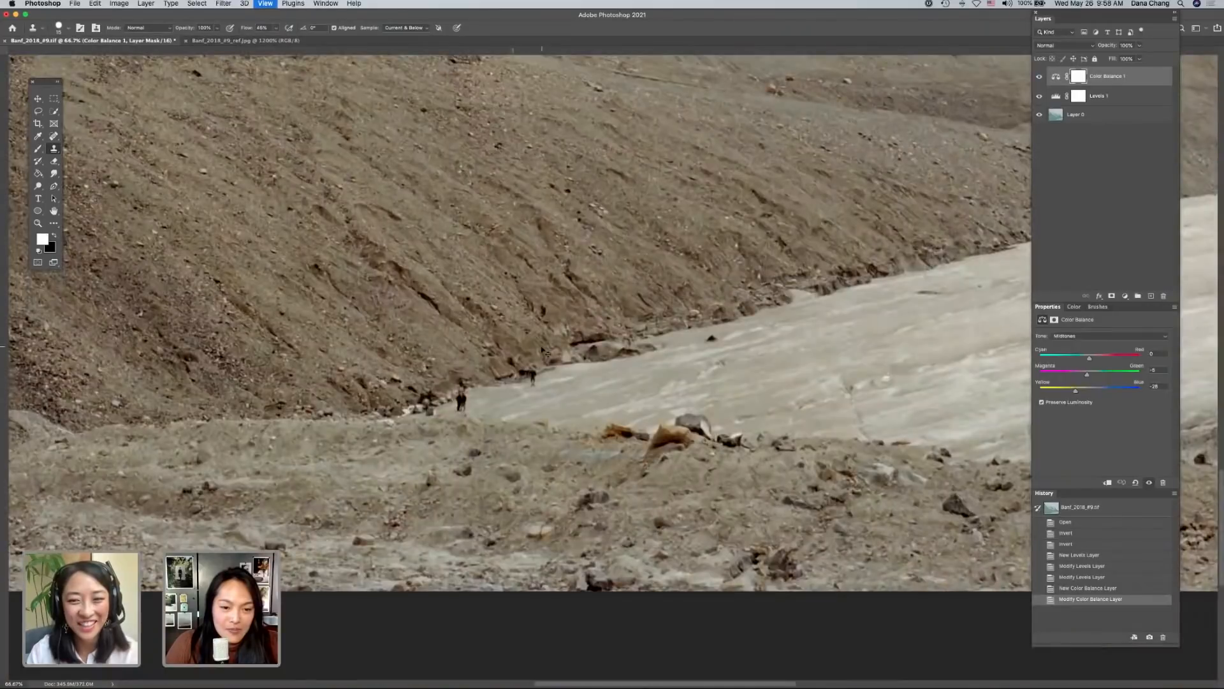
key("super+plus")
key("super+plus")
scroll(345, 81, "left", 4)
- Float the reference image in its own window beside the scan to compare the figures in both
left_click_drag(244, 41, 778, 56)
scroll(702, 373, "right", 5)
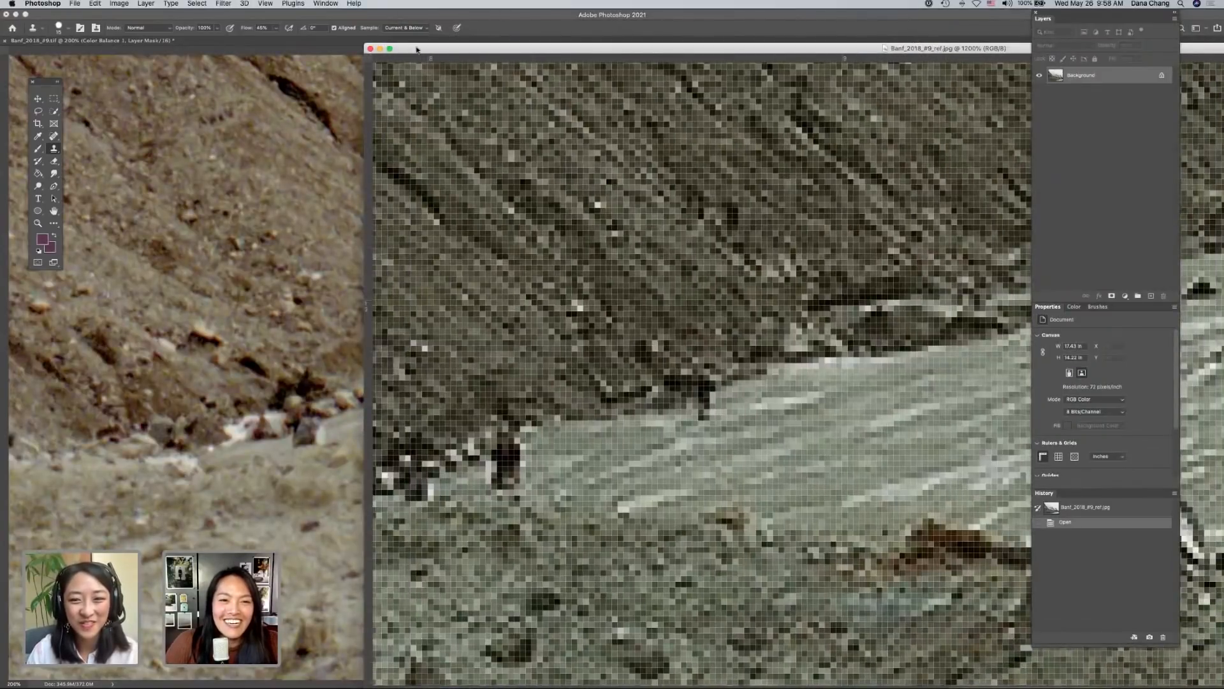
left_click_drag(417, 49, 532, 24)
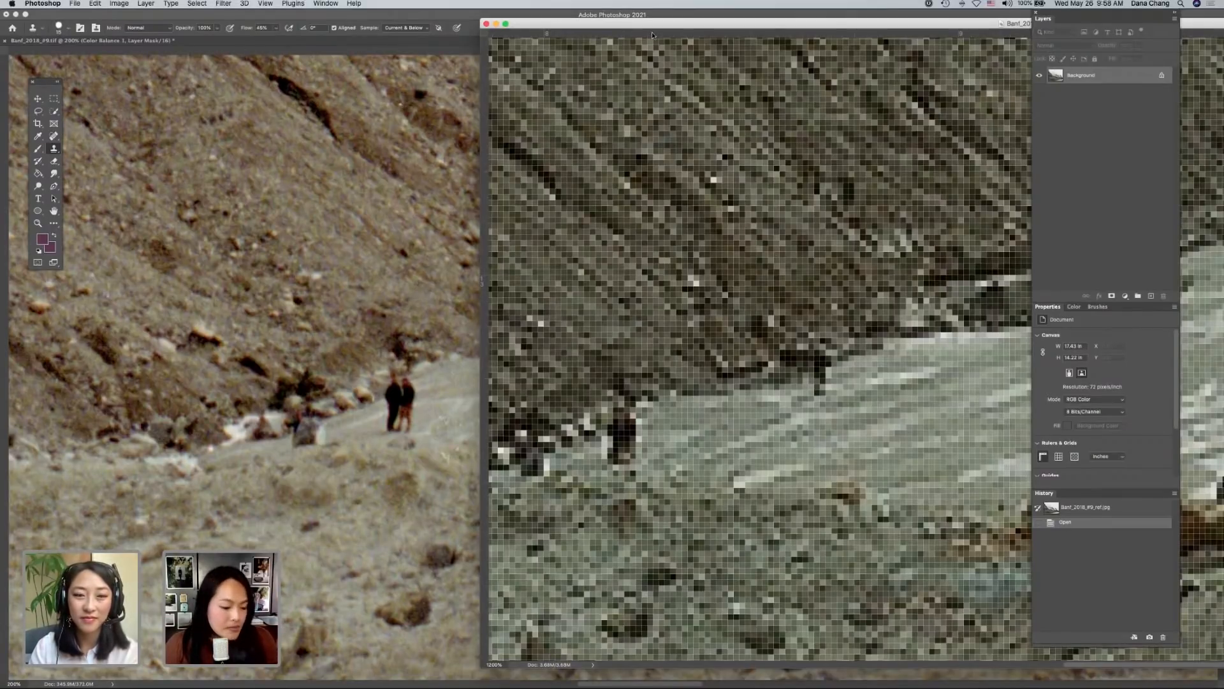
- Zoom the floating reference image out to 200% and dock it back beside the scan's document tab
key("super+minus")
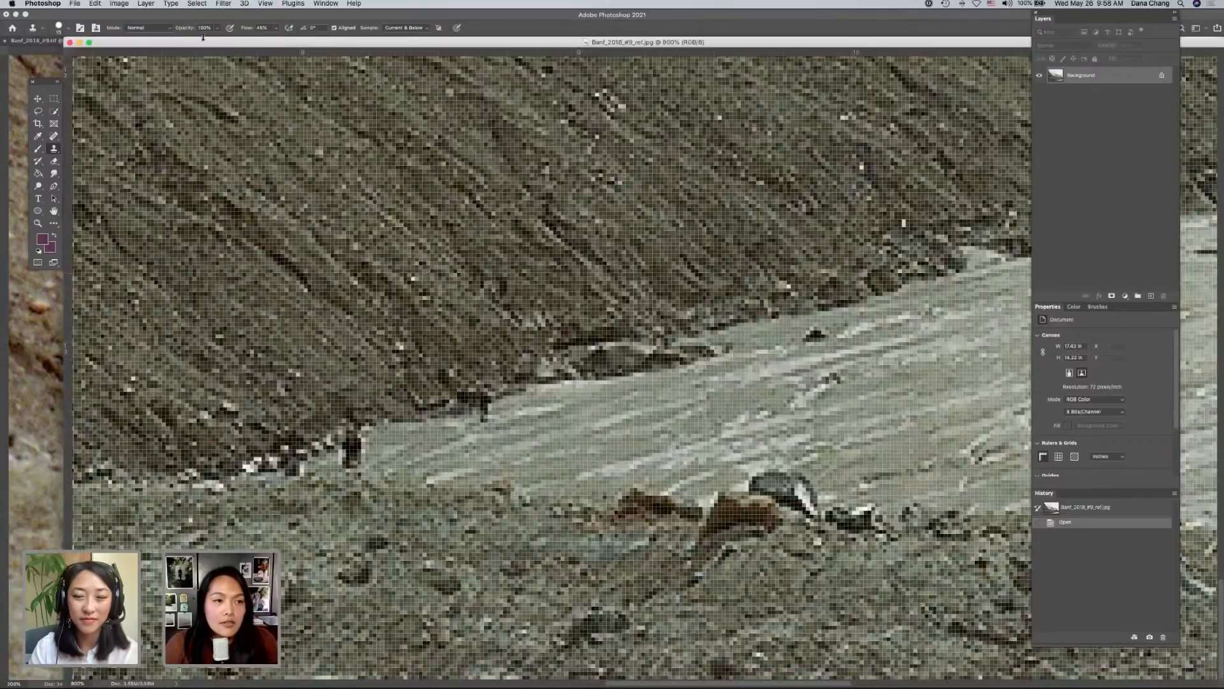
key("super+minus")
key("super+minus")
key("super+minus")
key("super+minus")
key("super+minus")
key("super+minus")
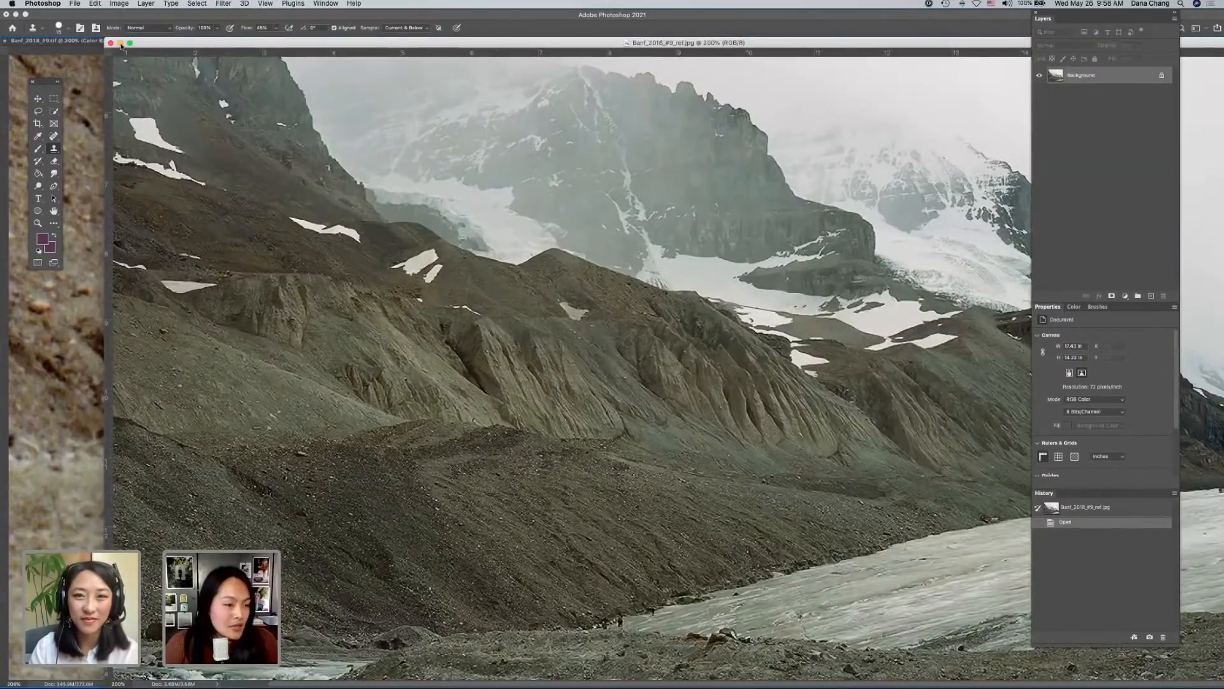
left_click_drag(121, 44, 117, 40)
- Return to the scan and examine the glacier's edge and the gravel slope above it at 25% to 100% magnification
left_click(37, 40)
key("super+minus")
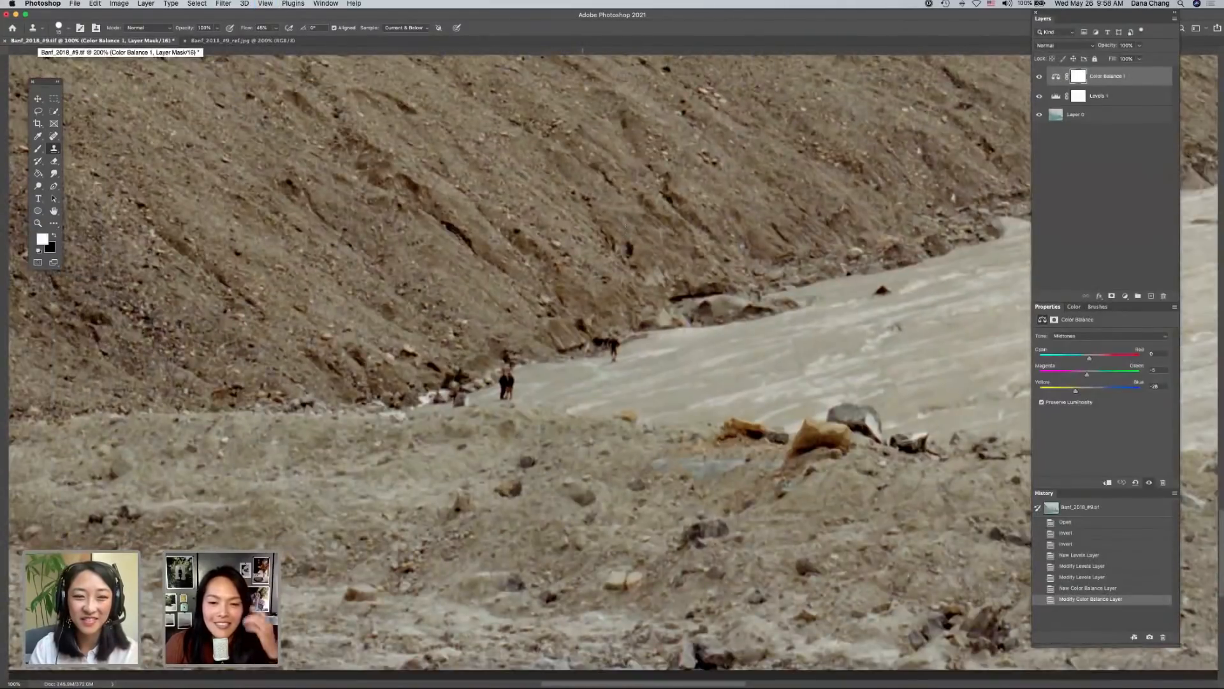
key("super+minus")
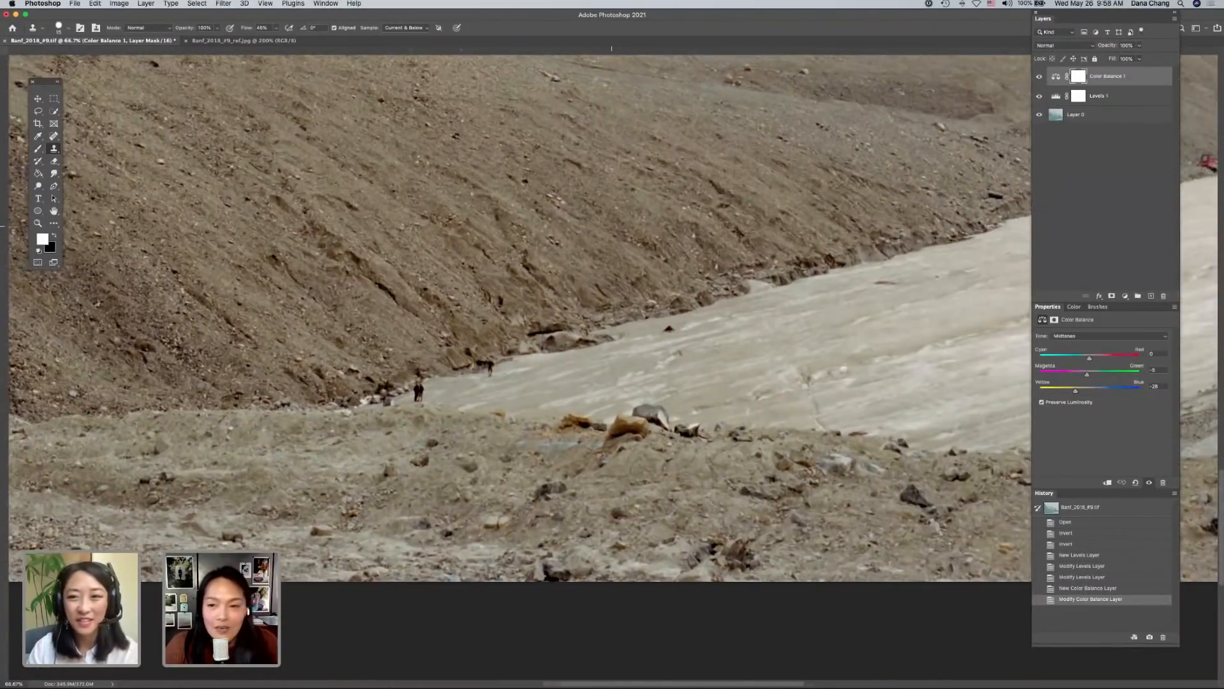
scroll(638, 229, "right", 10)
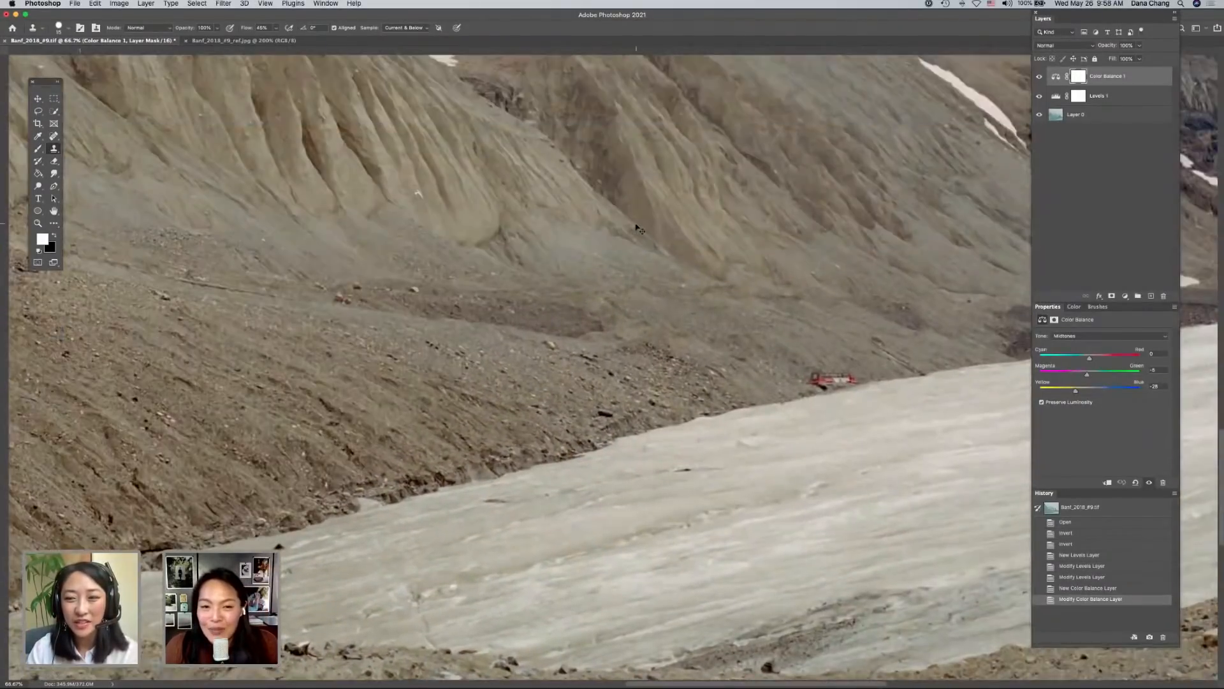
key("super+minus")
key("super+minus")
key("super+minus")
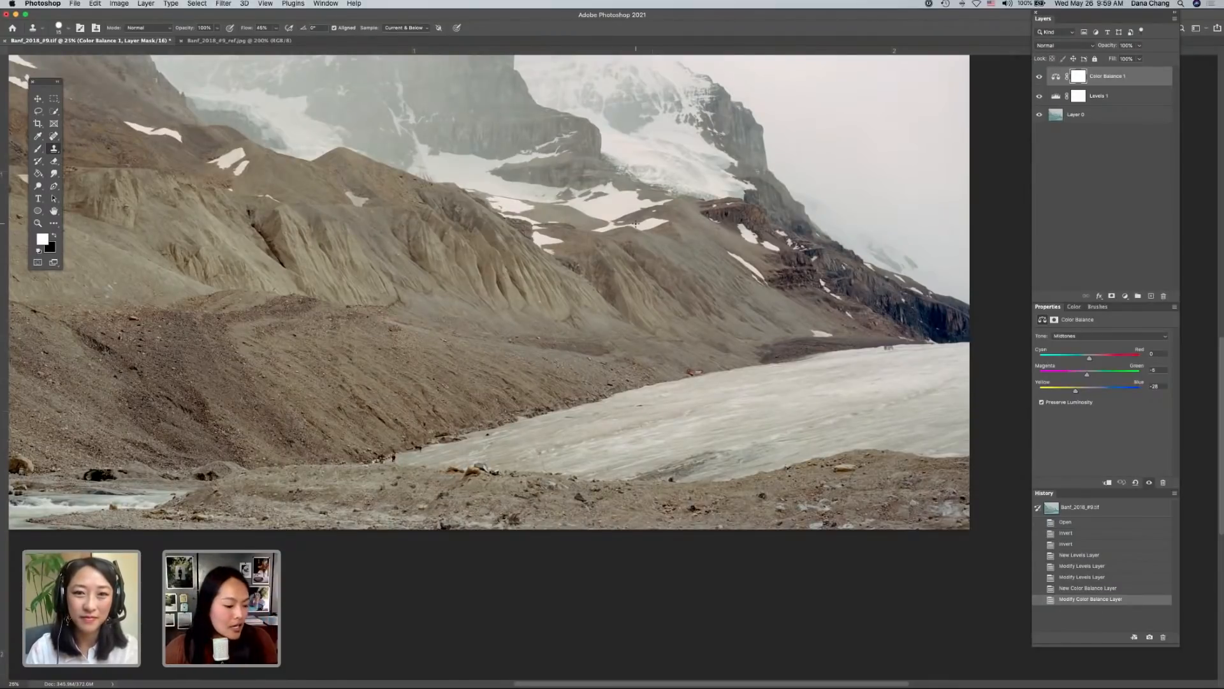
key("super+equal")
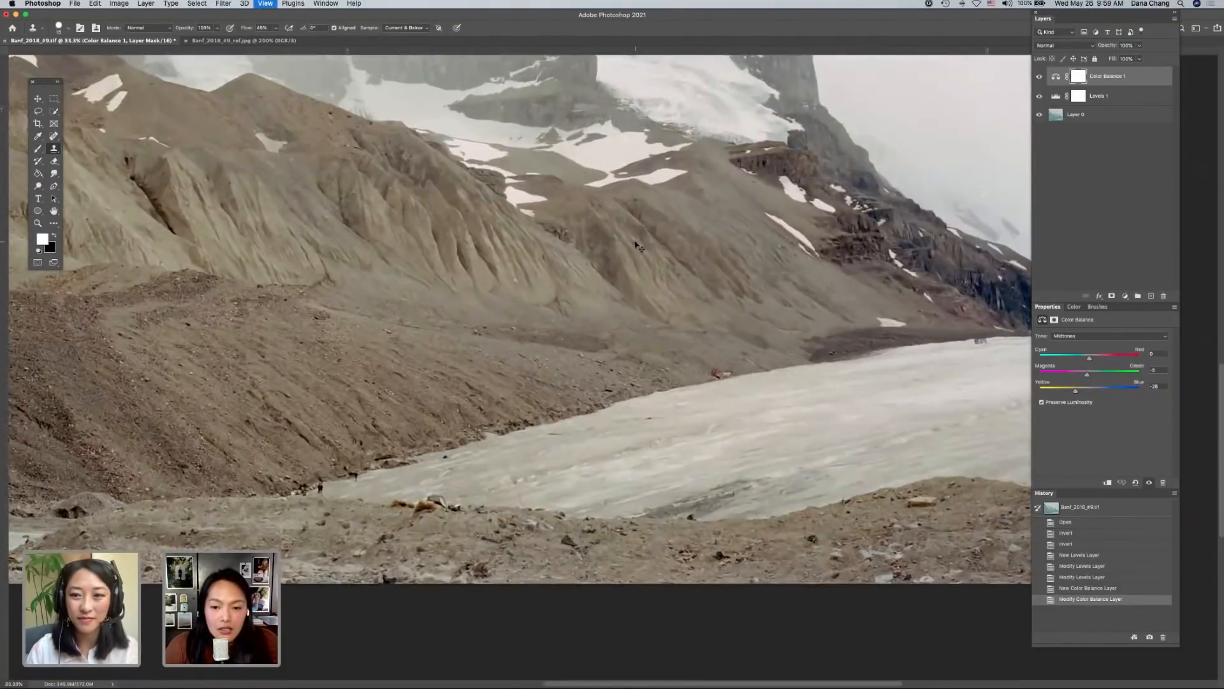
key("super+equal")
key("super+equal")
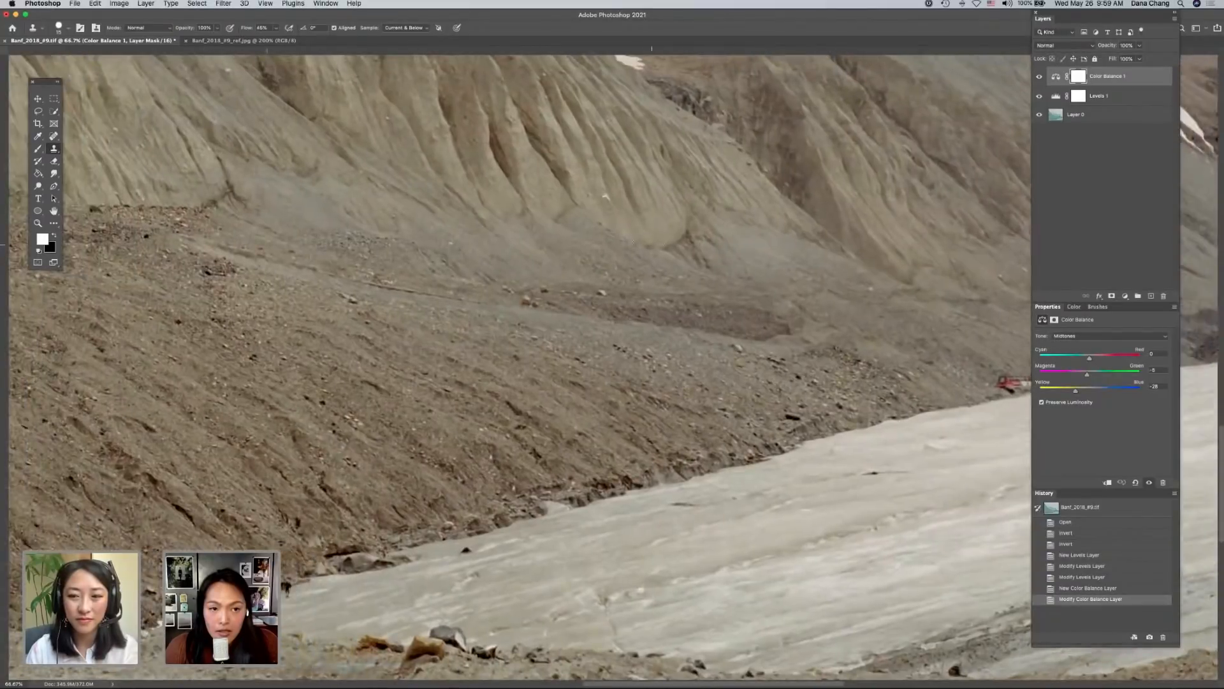
- Examine the snowfields and the misty rock peak in the scan at 66.7% magnification
scroll(635, 241, "up", 15)
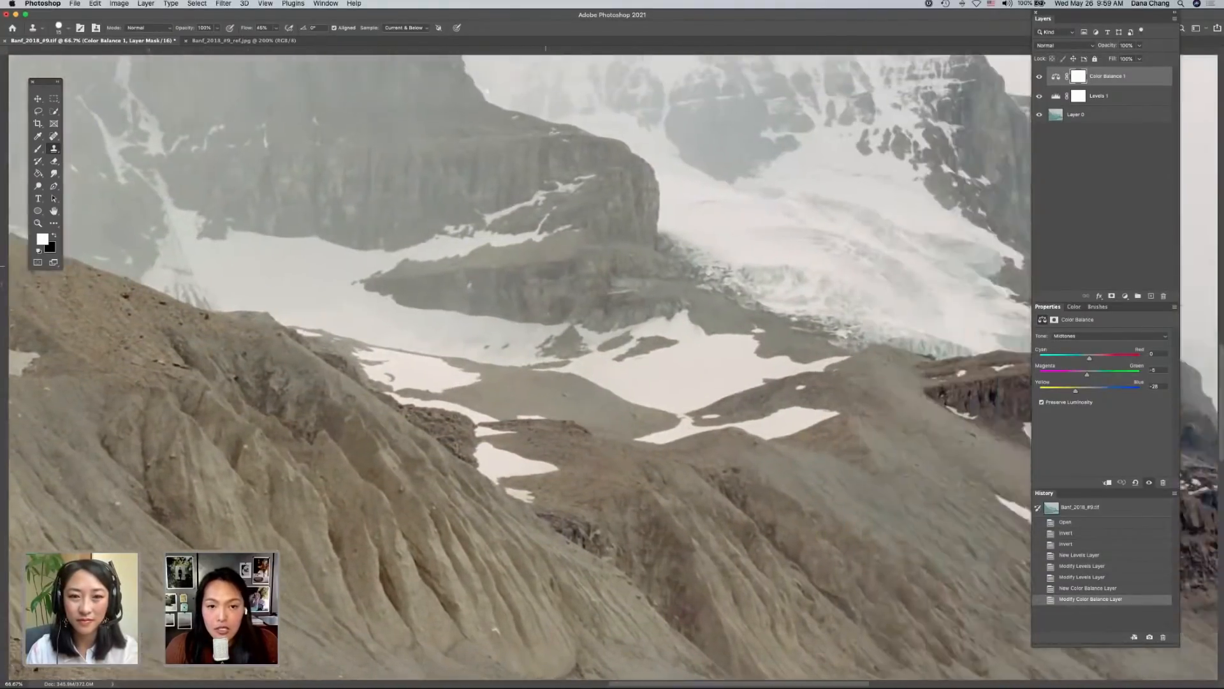
scroll(635, 241, "up", 5)
scroll(635, 241, "left", 5)
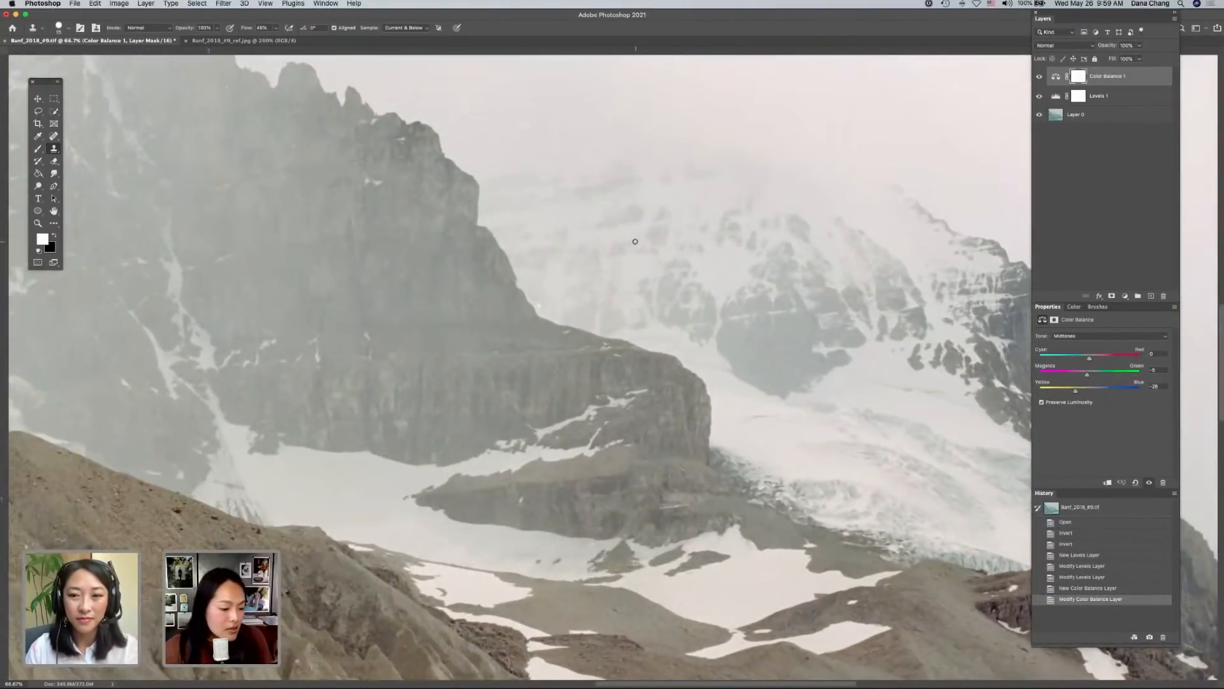
scroll(635, 241, "left", 10)
scroll(635, 241, "up", 2)
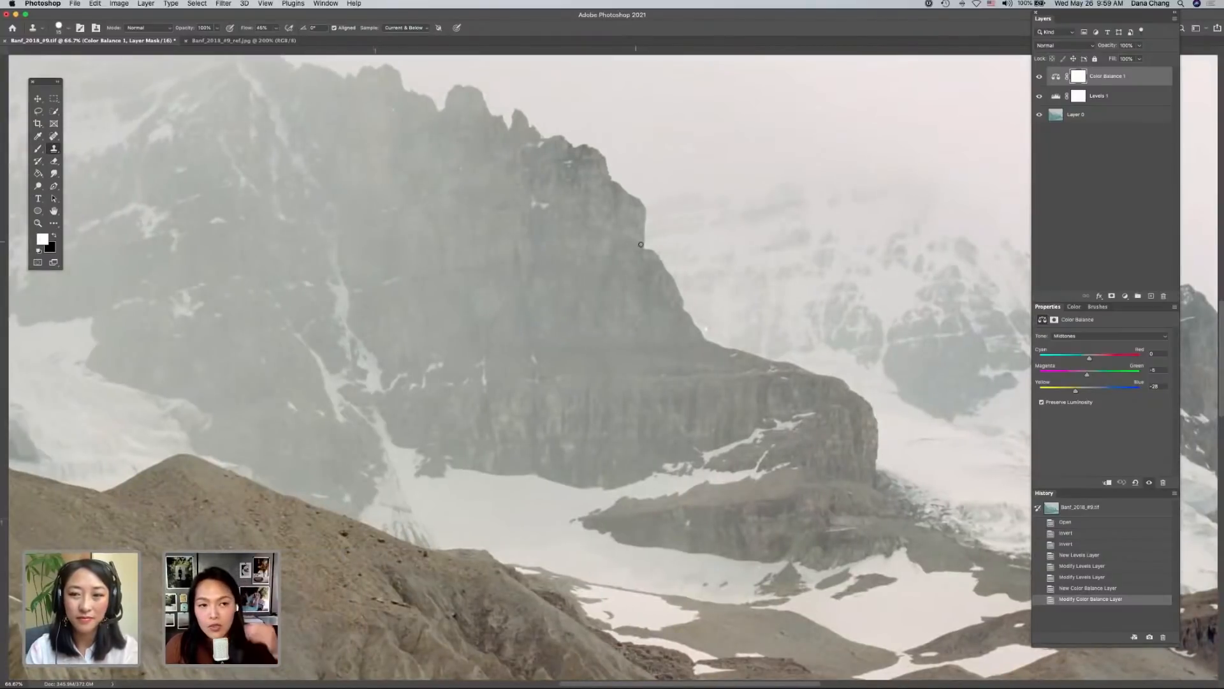
- Duplicate Layer 0 beneath the adjustment layers and view the available Noise filters without applying one
left_click_drag(1075, 121, 1151, 297)
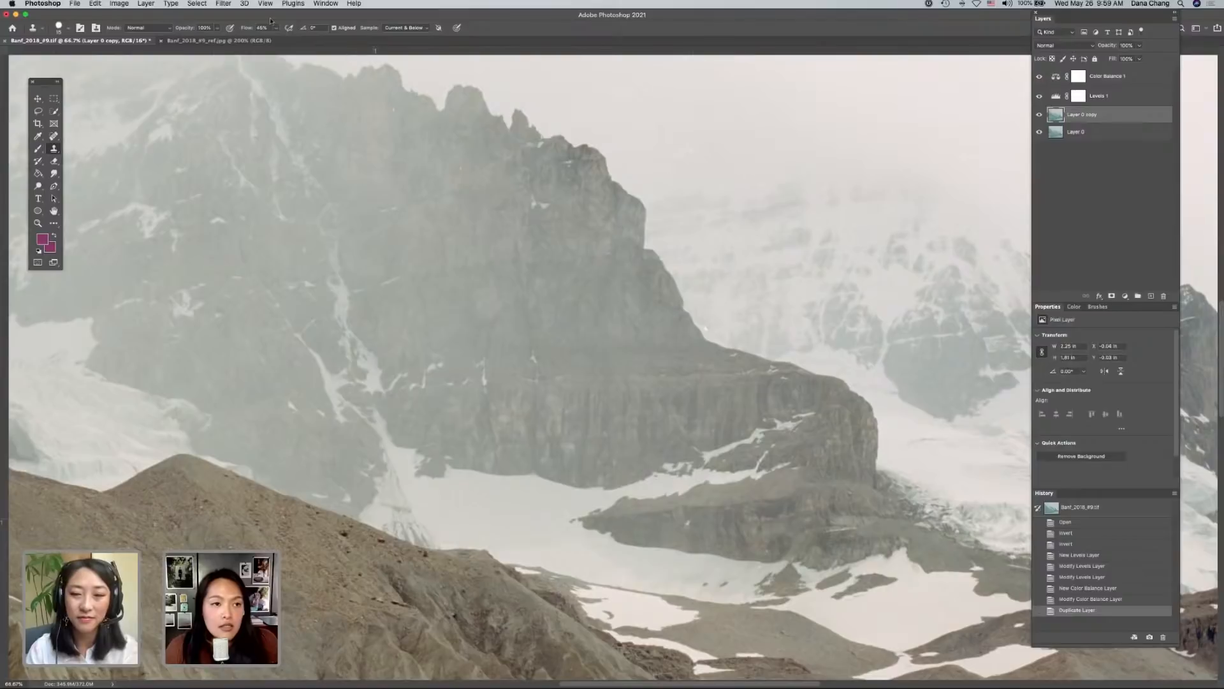
left_click(224, 4)
mouse_move(252, 164)
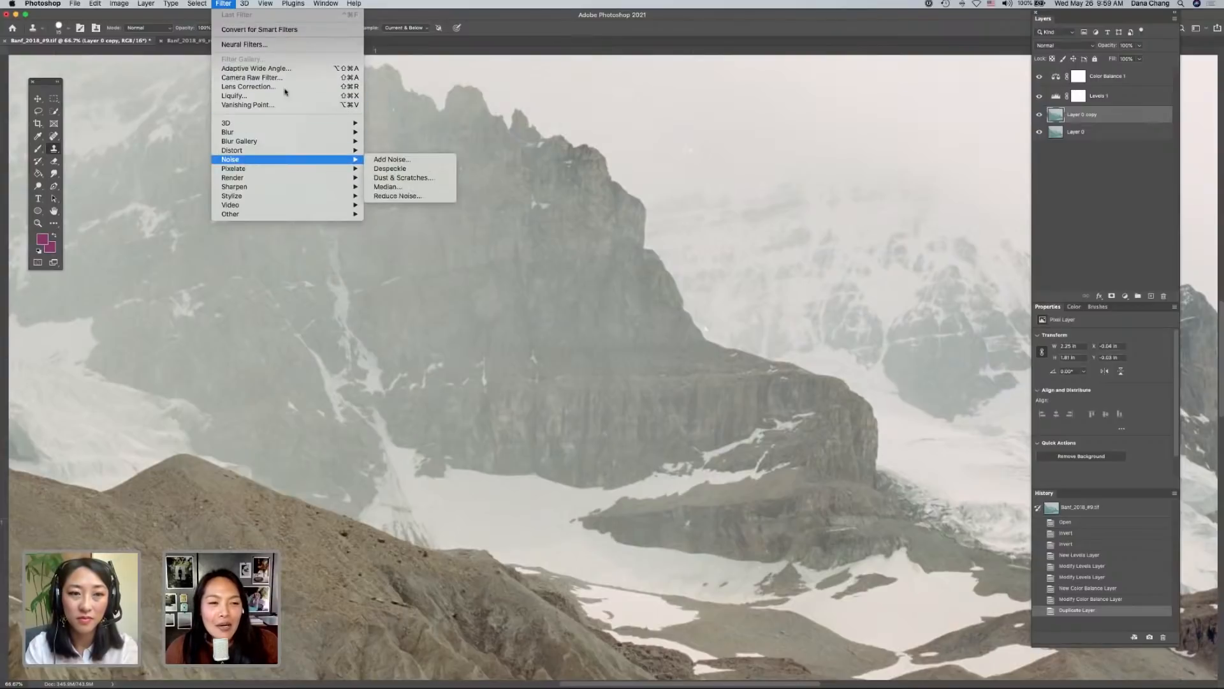
left_click(208, 21)
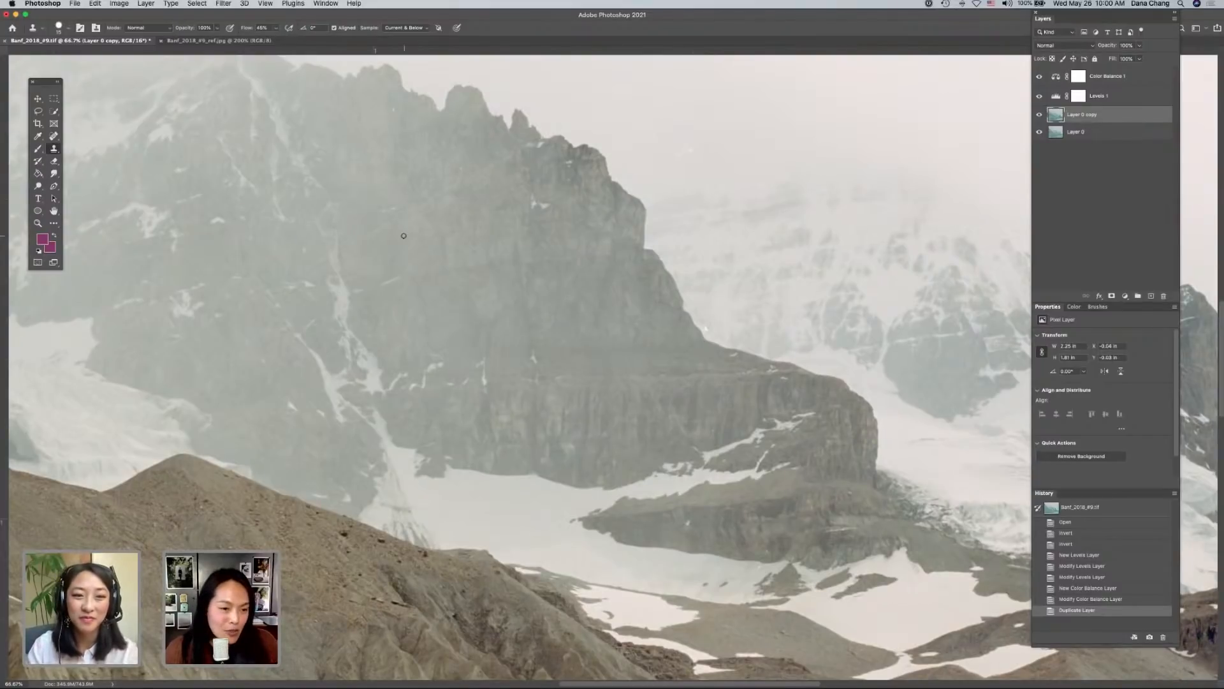
- Inspect the rock peak and the pale sky for dust specks at 100% magnification
scroll(403, 236, "up", 2)
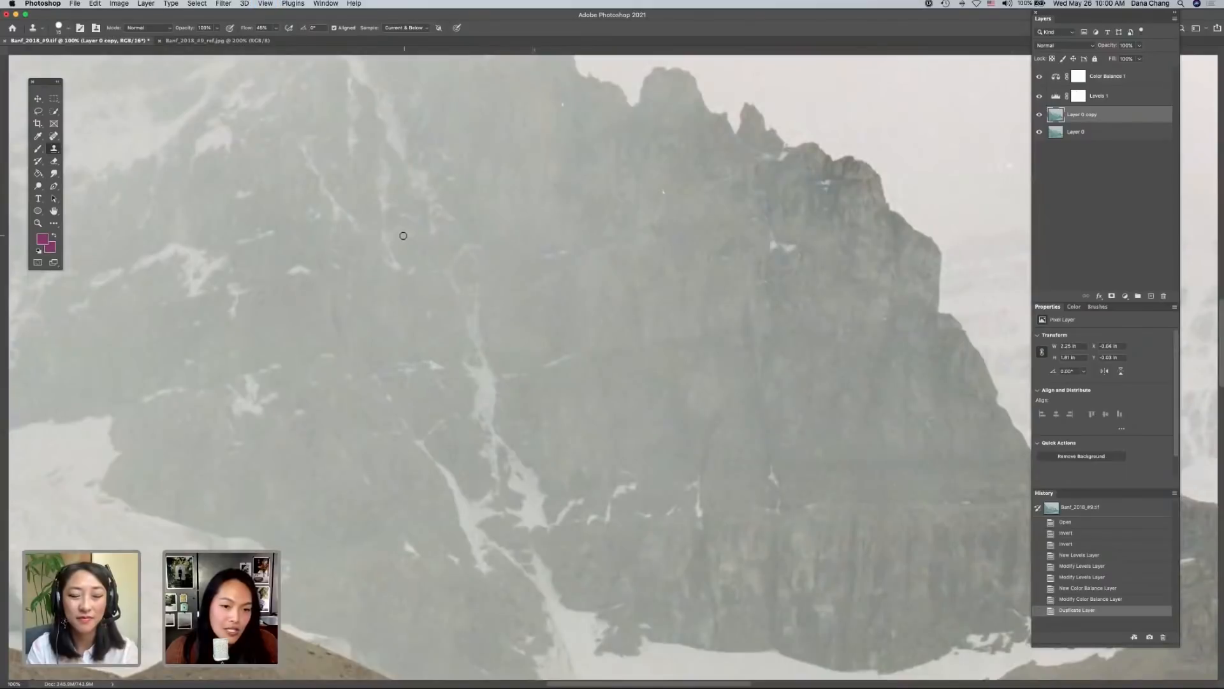
scroll(403, 236, "left", 3)
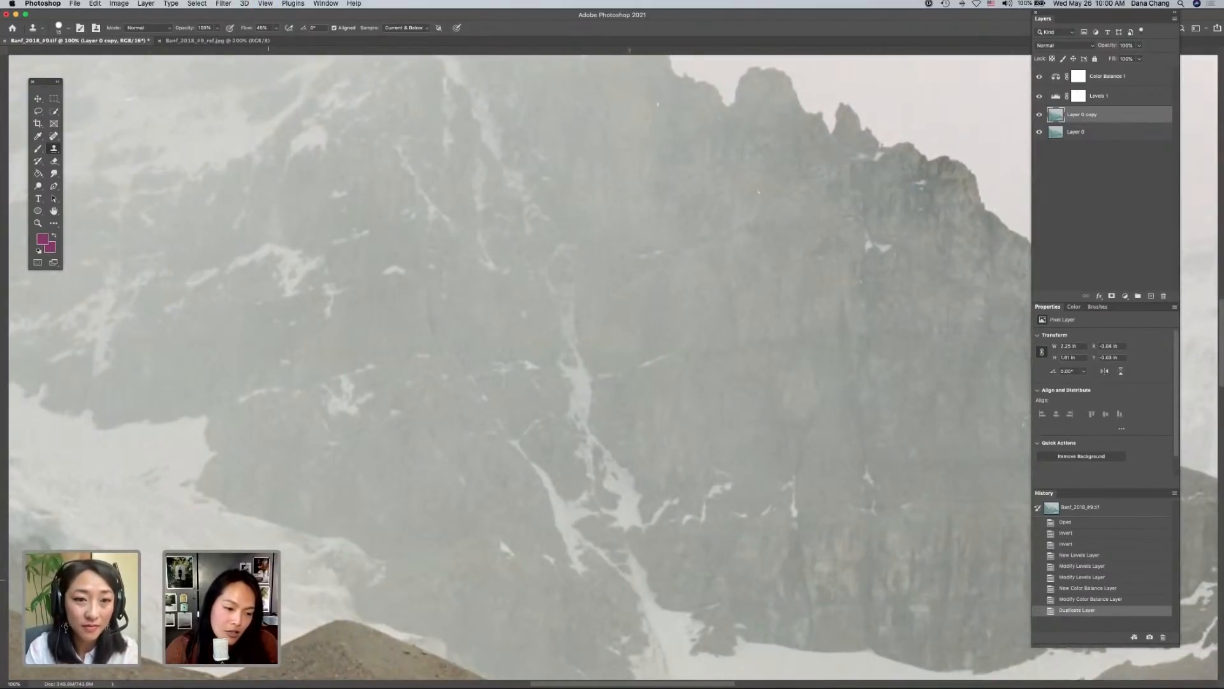
scroll(533, 359, "right", 5)
scroll(533, 359, "up", 8)
scroll(533, 359, "right", 4)
scroll(533, 359, "up", 3)
scroll(533, 359, "right", 4)
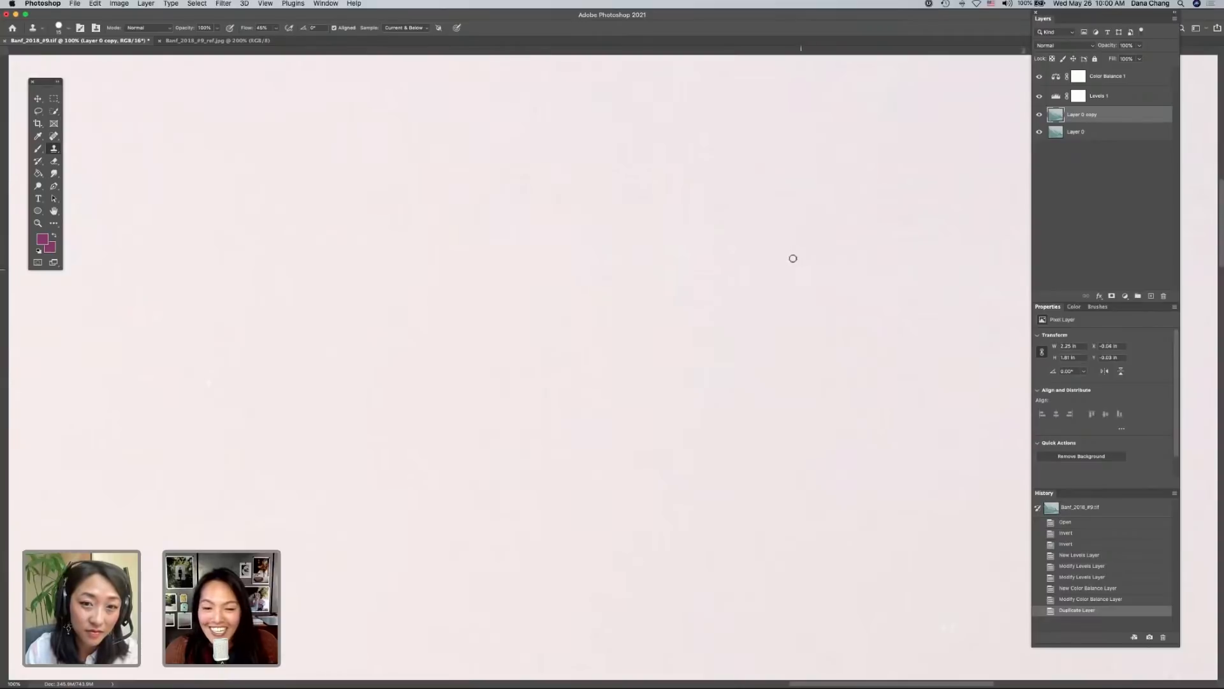
scroll(375, 451, "left", 6)
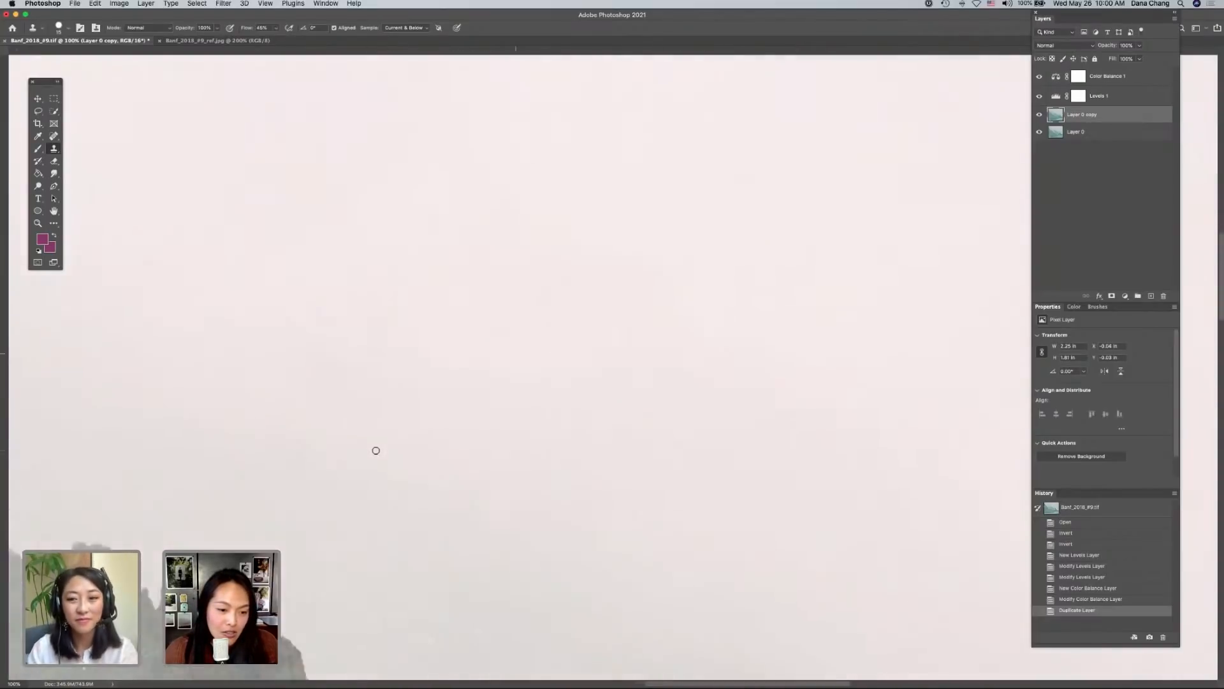
scroll(375, 450, "down", 10)
scroll(376, 450, "left", 5)
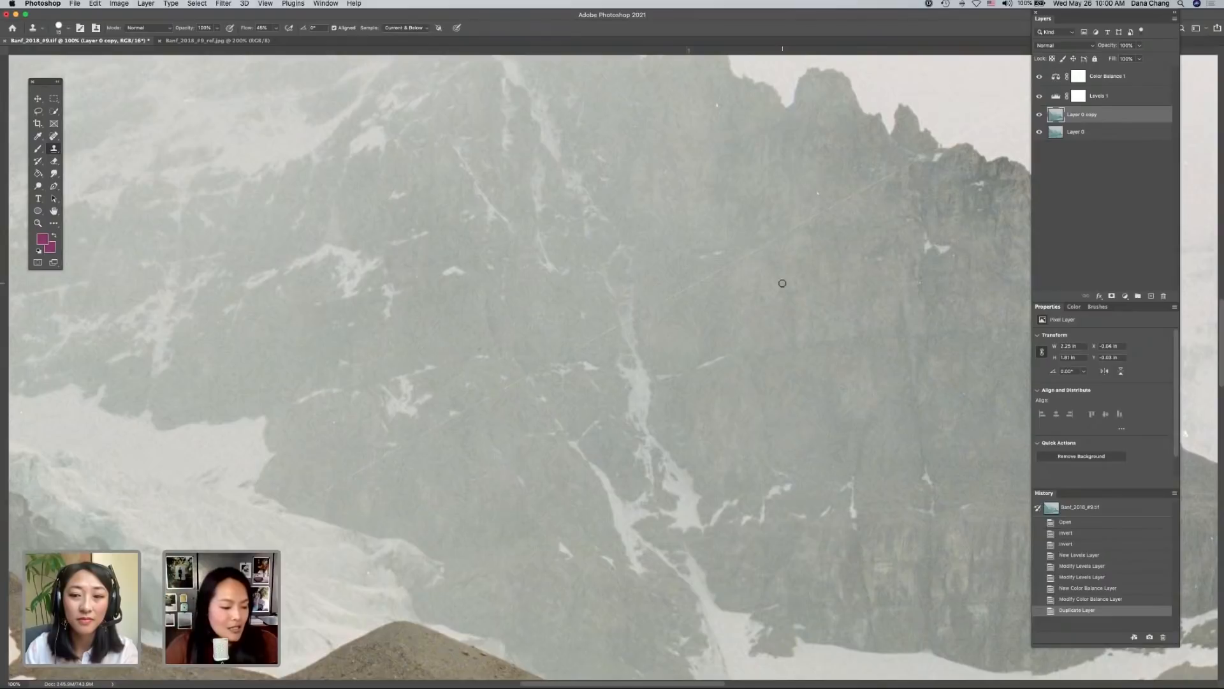
- Inspect the hanging glacier and the ridge with snow patches for dust specks at up to 300% magnification
scroll(729, 322, "down", 3)
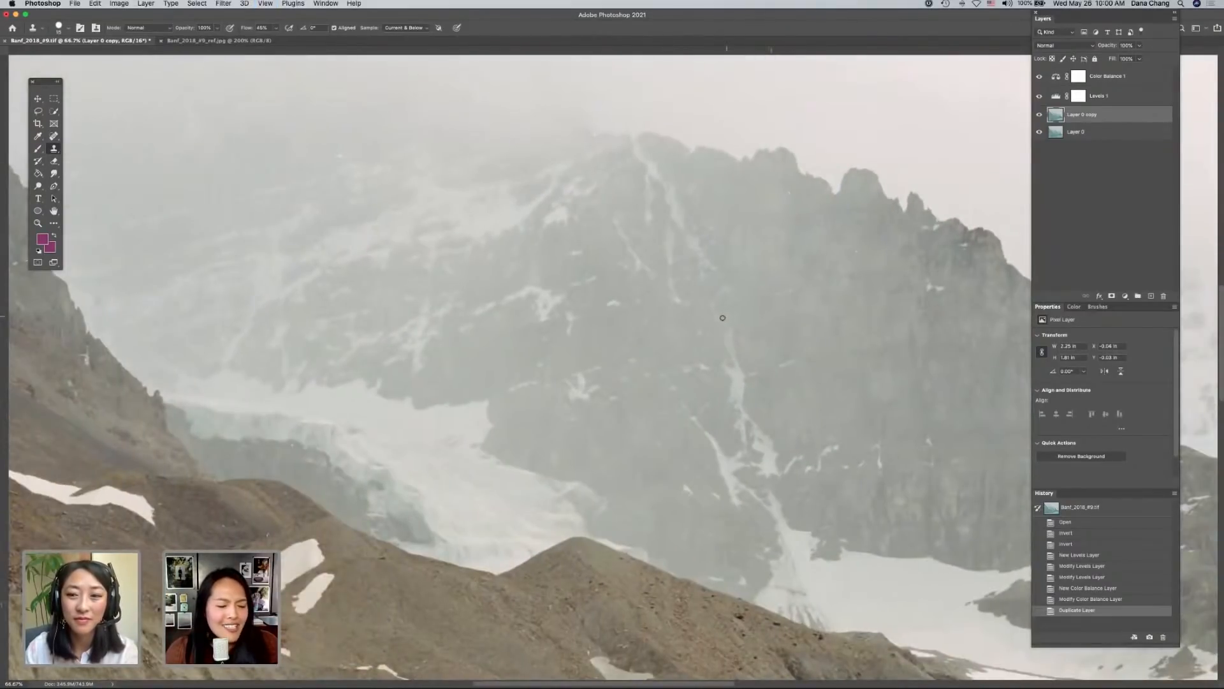
scroll(712, 323, "left", 3)
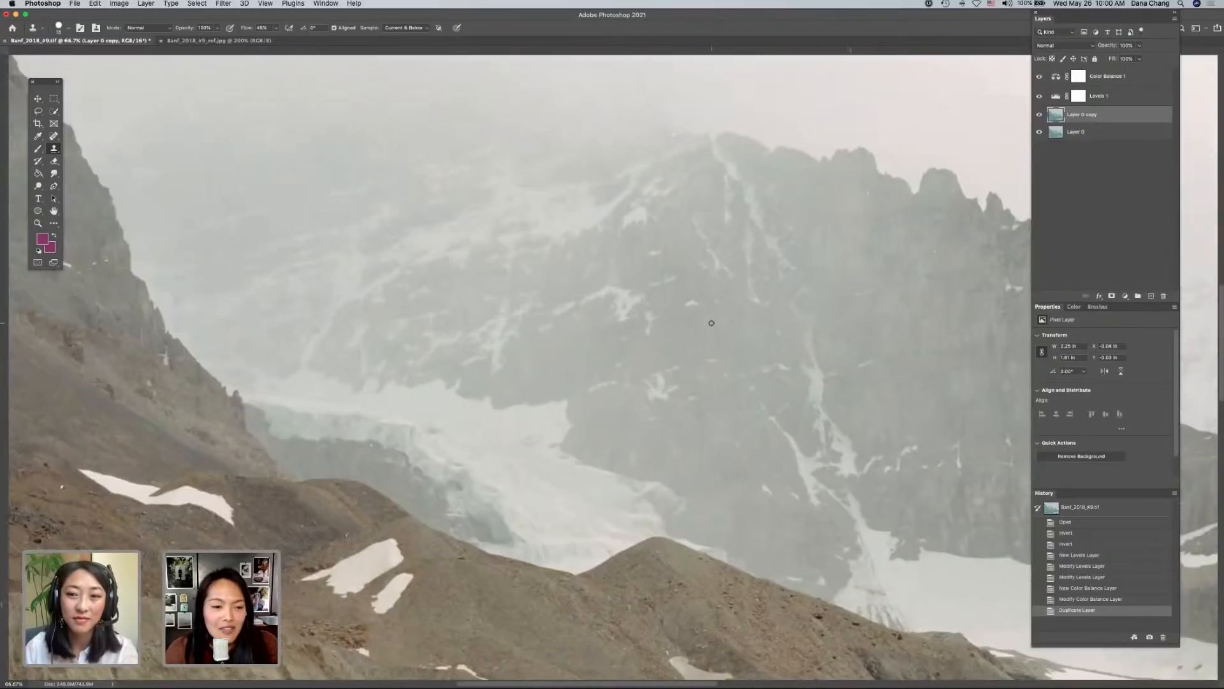
scroll(712, 322, "down", 3)
scroll(711, 323, "left", 3)
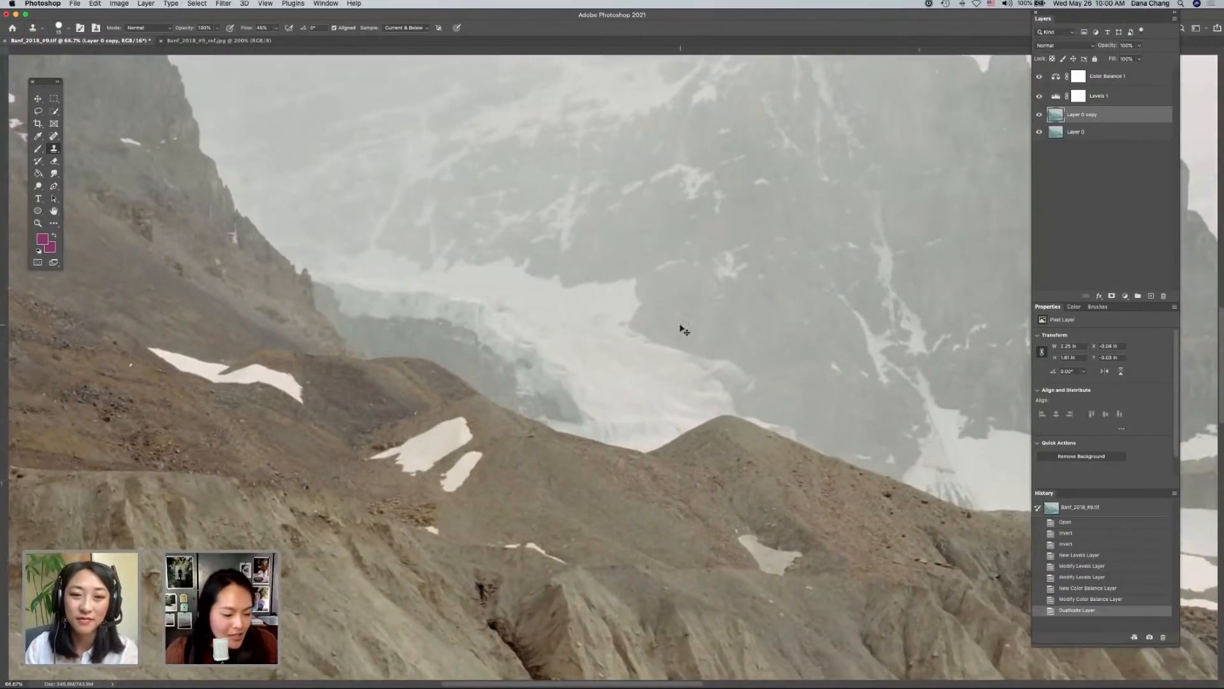
key("super+plus")
scroll(681, 324, "down", 3)
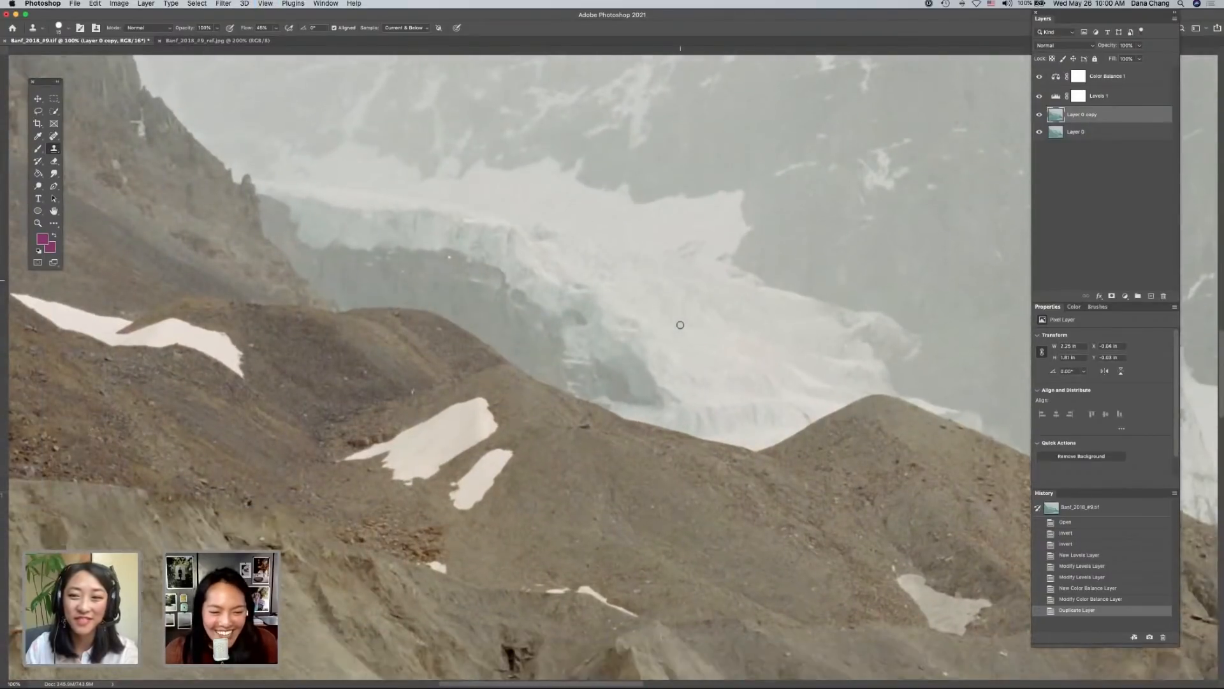
key("super+plus")
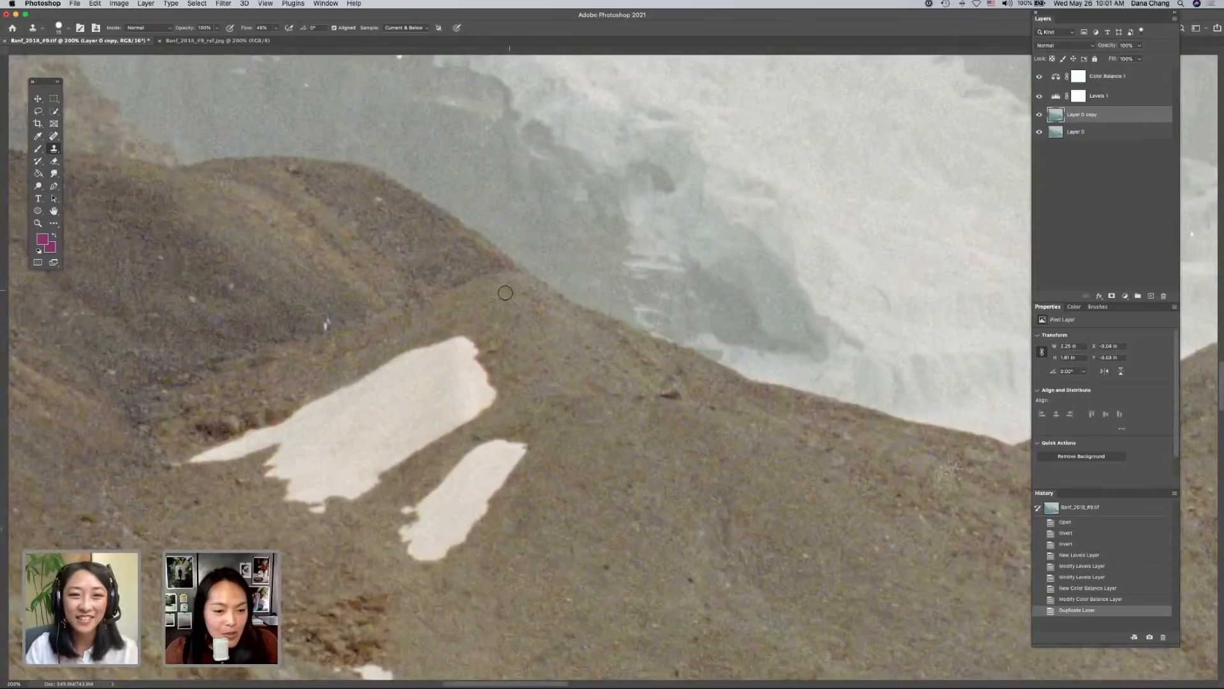
key("super+plus")
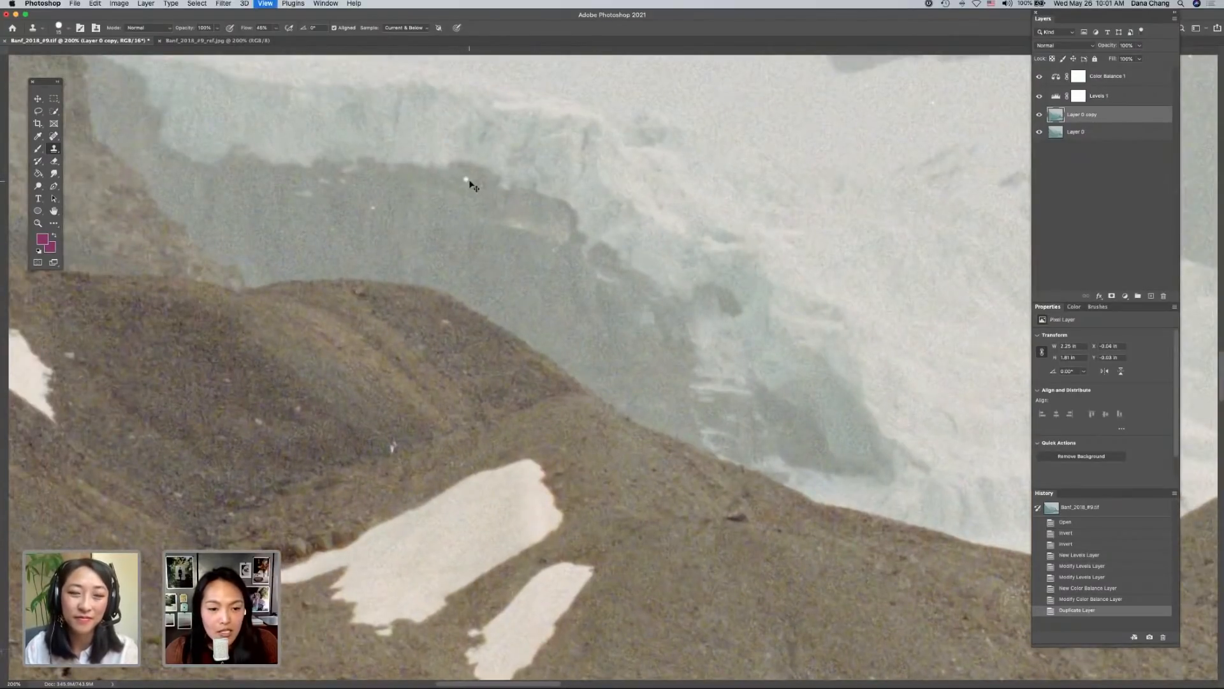
key("super+plus")
key("super+plus")
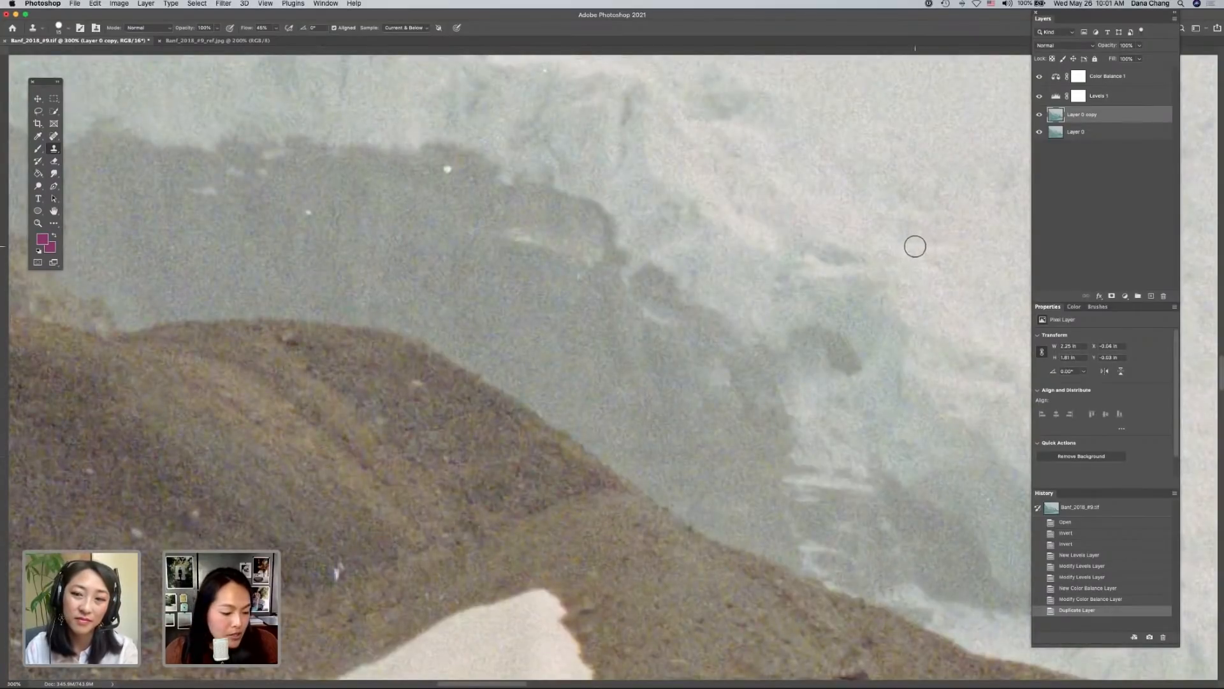
- Apply the Dust & Scratches filter to Layer 0 copy with a radius of 2 pixels and a threshold of 10 levels
key("super+minus")
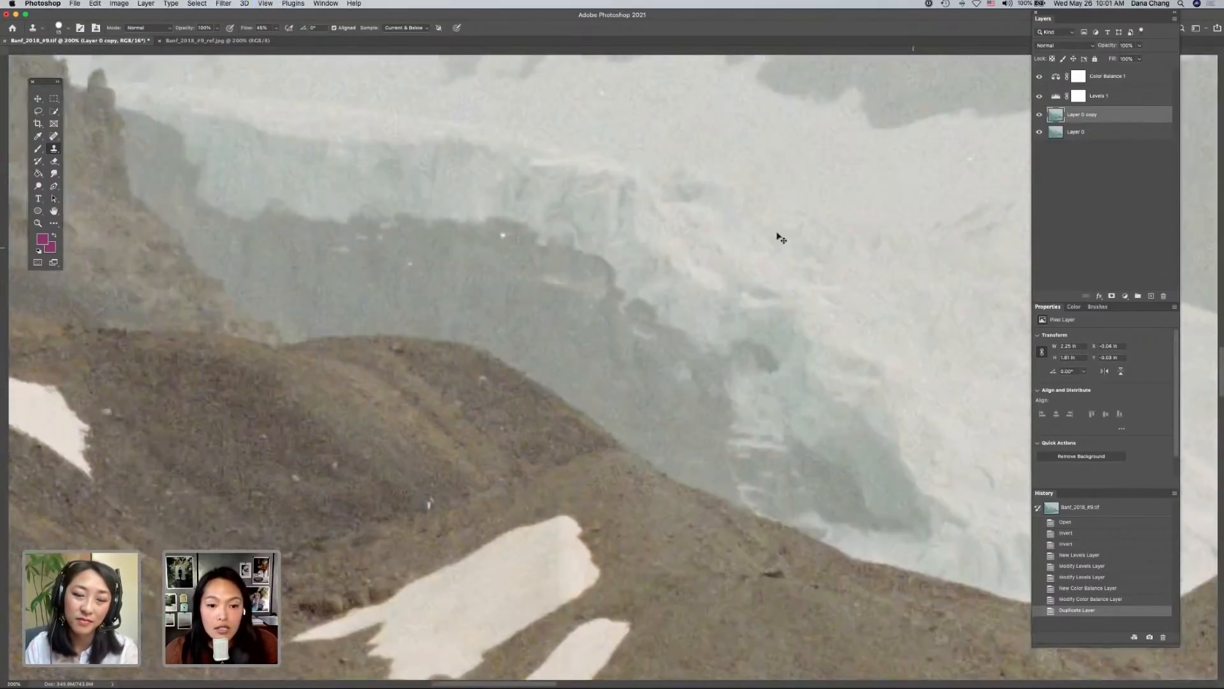
key("super+minus")
left_click(226, 5)
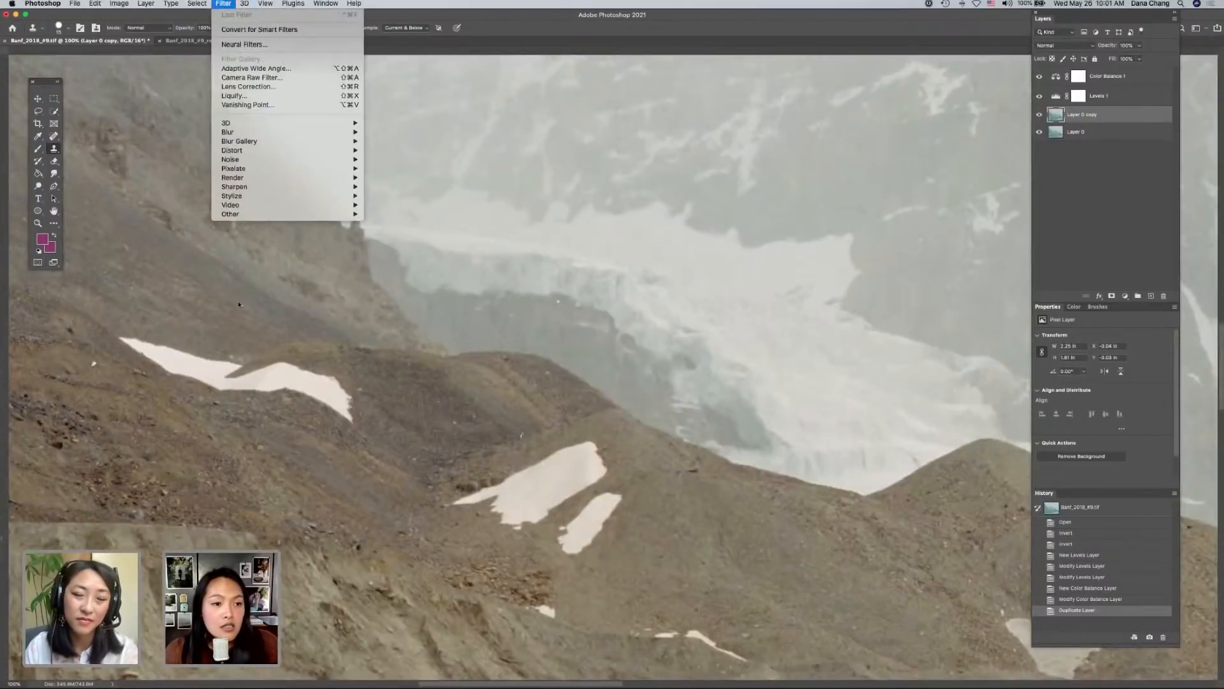
mouse_move(253, 161)
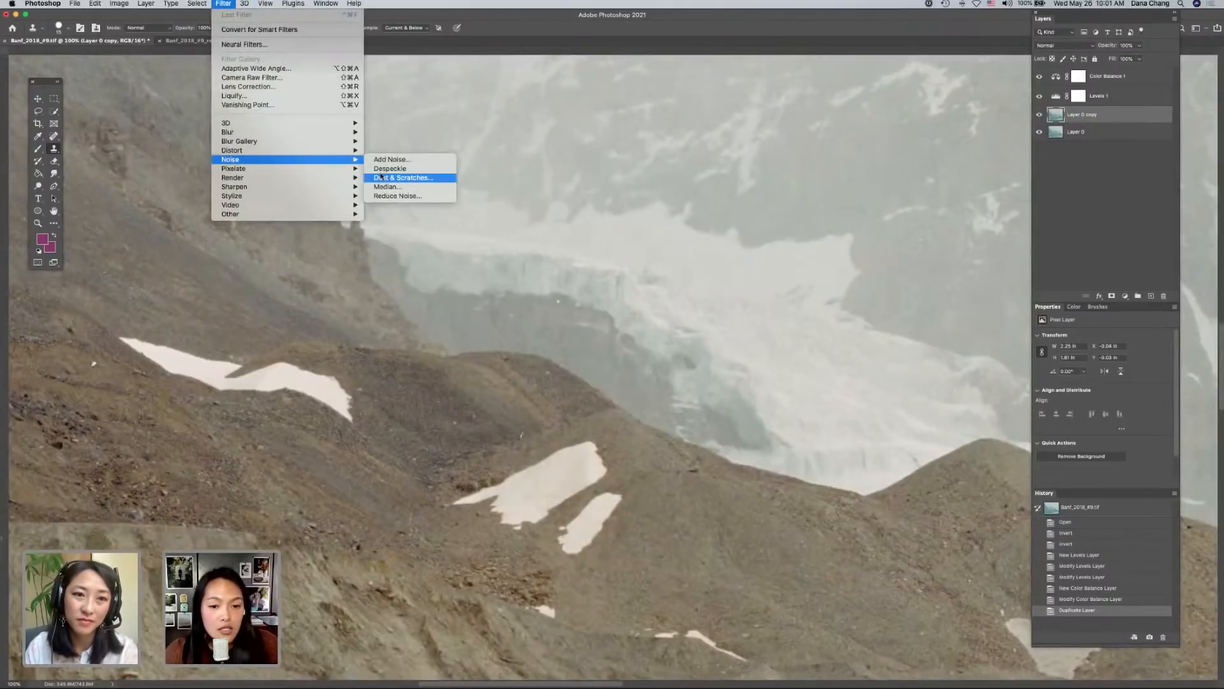
left_click(380, 178)
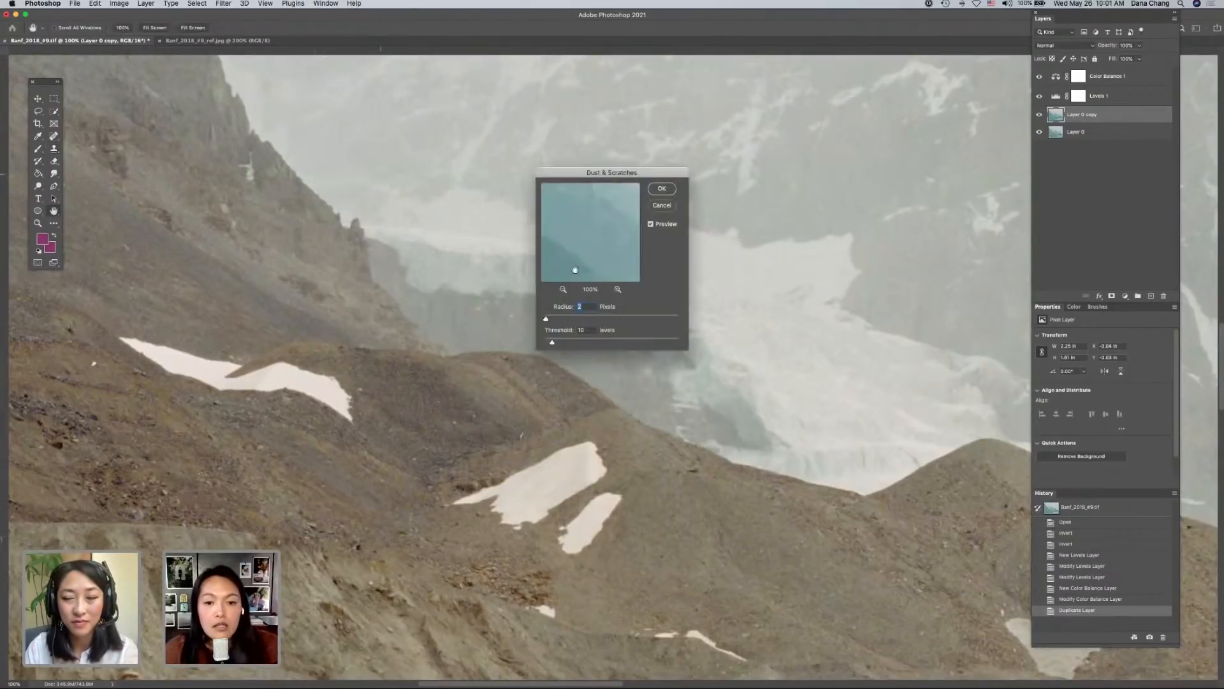
left_click_drag(585, 271, 664, 236)
left_click_drag(594, 263, 577, 245)
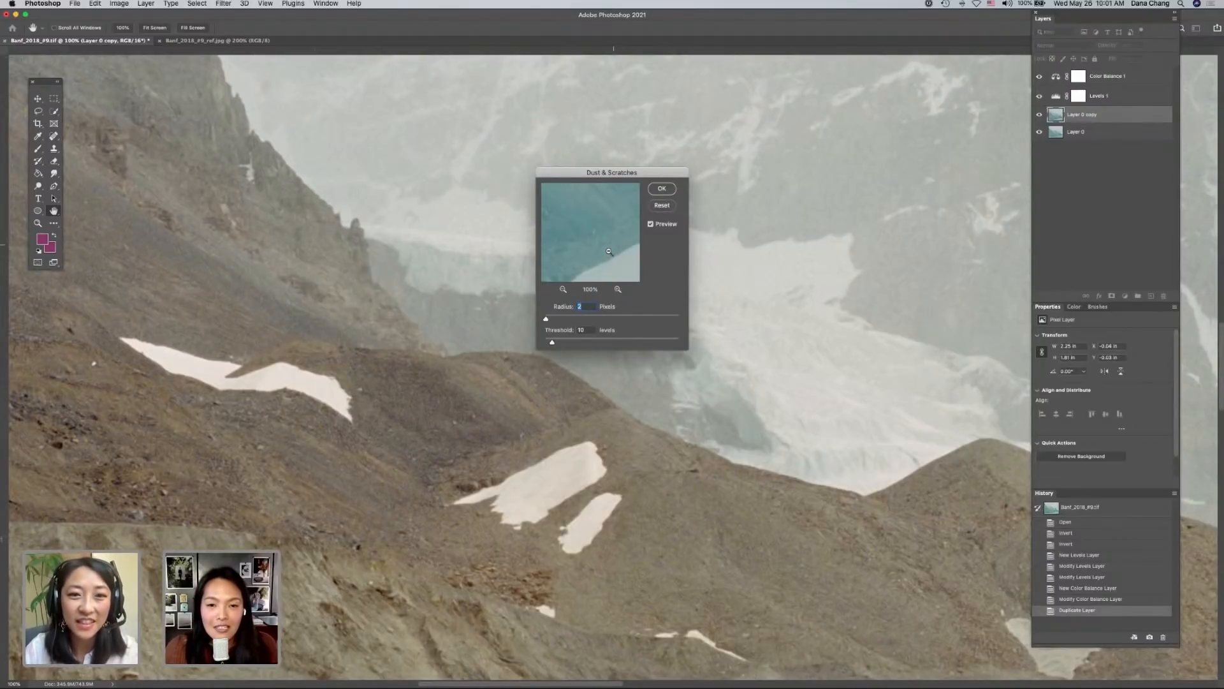
scroll(609, 252, "down", 4)
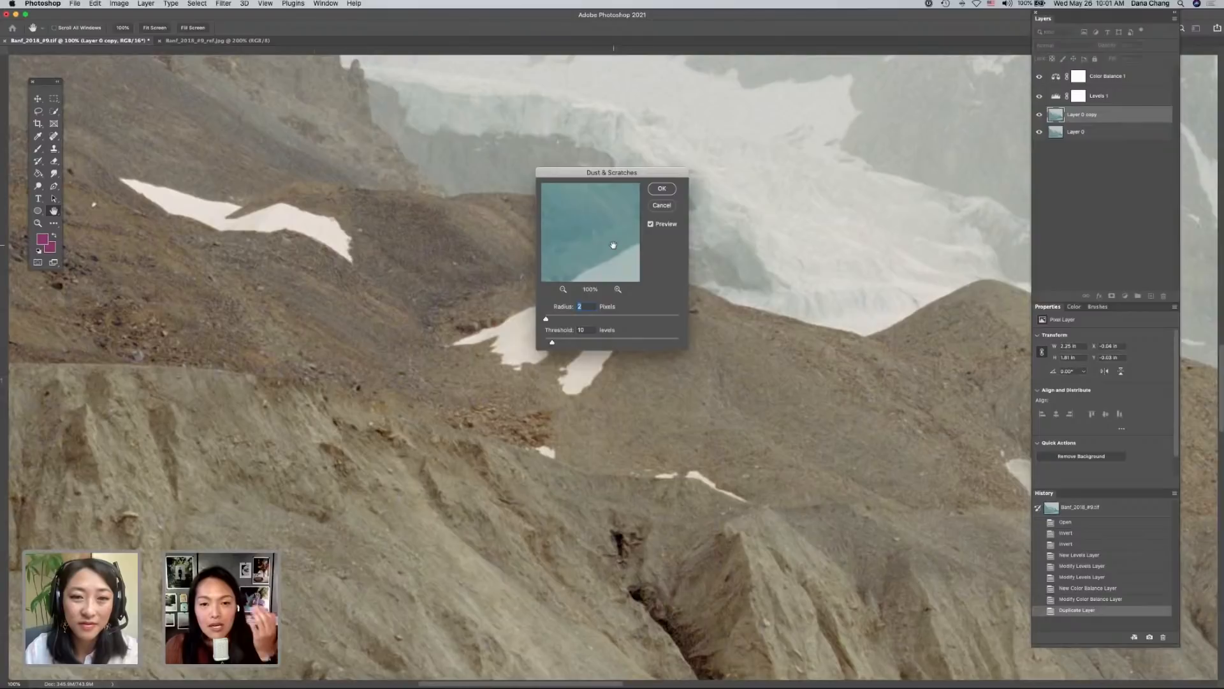
mouse_move(602, 232)
left_mouse_down()
mouse_move(644, 280)
mouse_move(624, 273)
mouse_move(637, 324)
mouse_move(615, 260)
mouse_move(629, 248)
mouse_move(642, 267)
mouse_move(591, 251)
left_mouse_up()
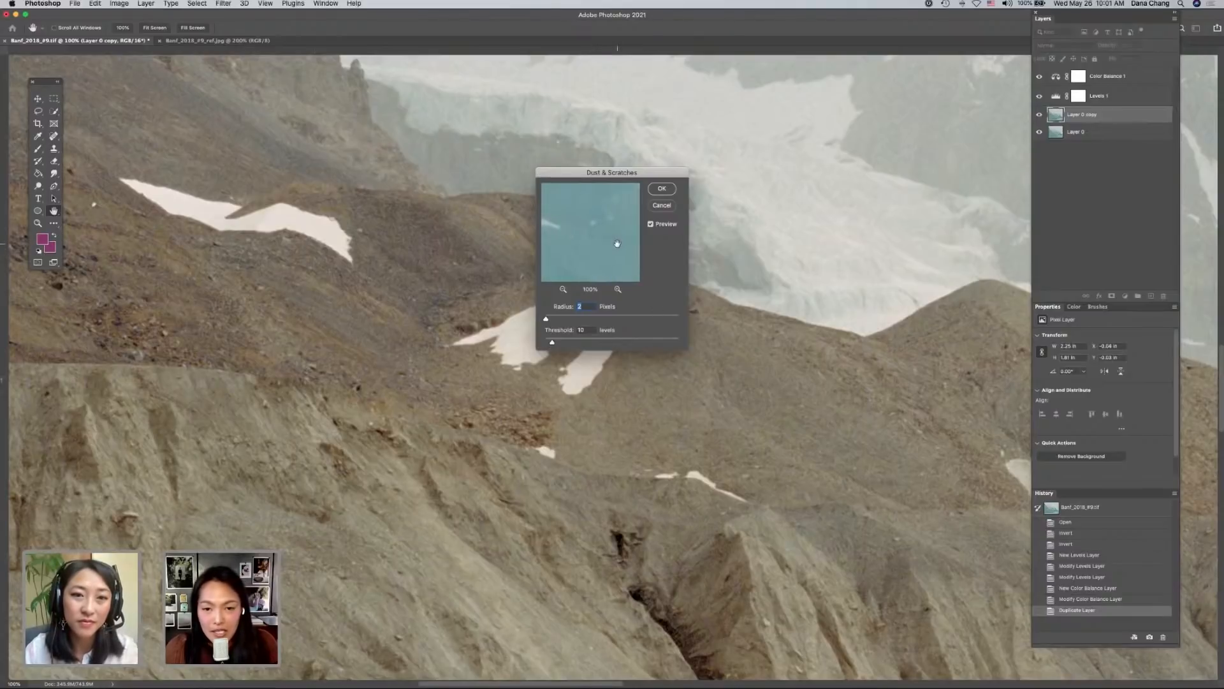
mouse_move(598, 236)
left_mouse_down()
mouse_move(630, 218)
mouse_move(617, 208)
left_mouse_up()
left_click_drag(593, 260, 588, 241)
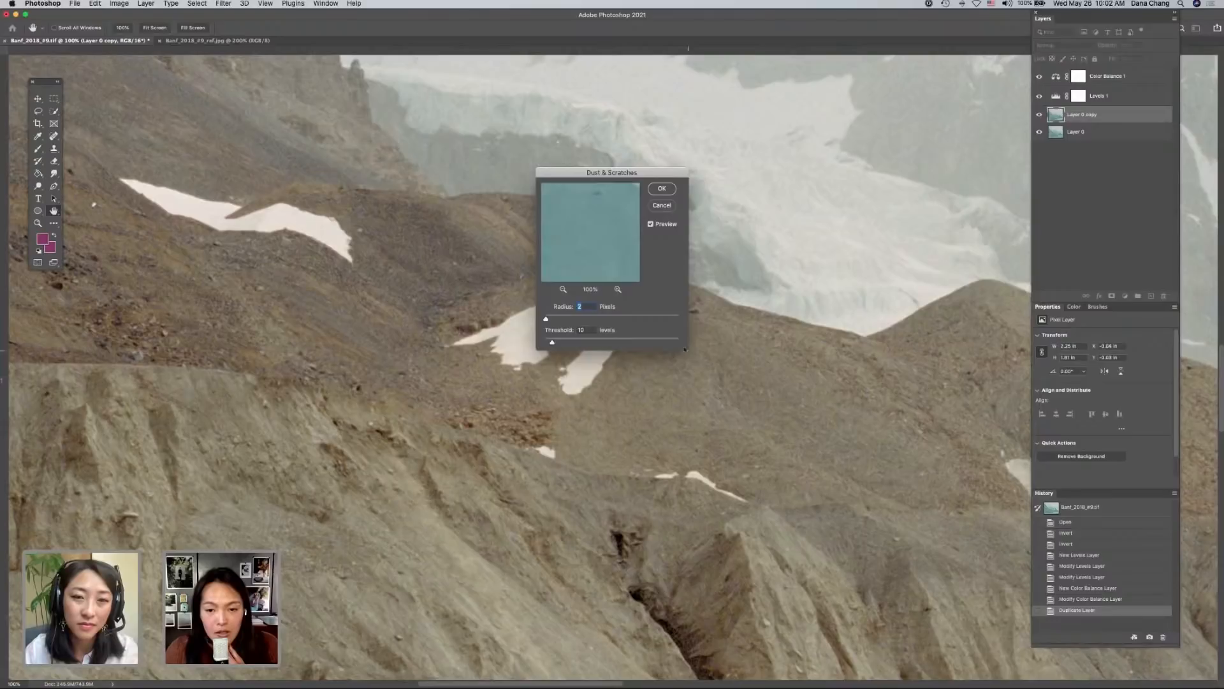
left_click_drag(580, 233, 602, 259)
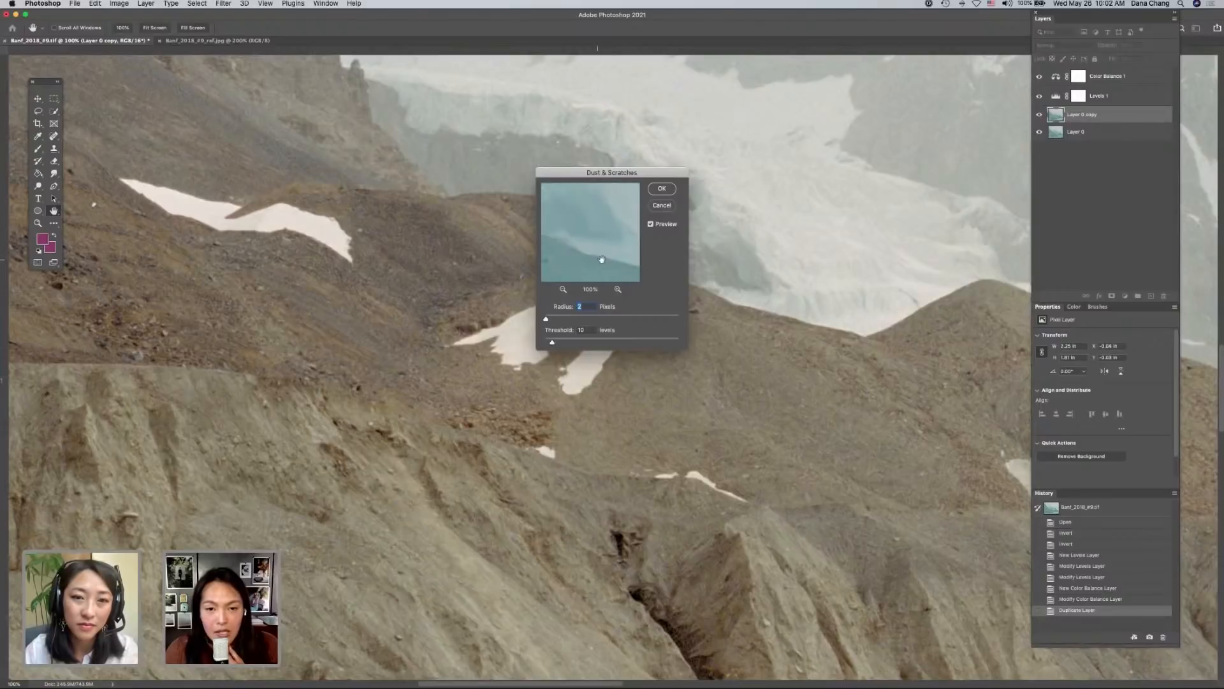
left_click(654, 189)
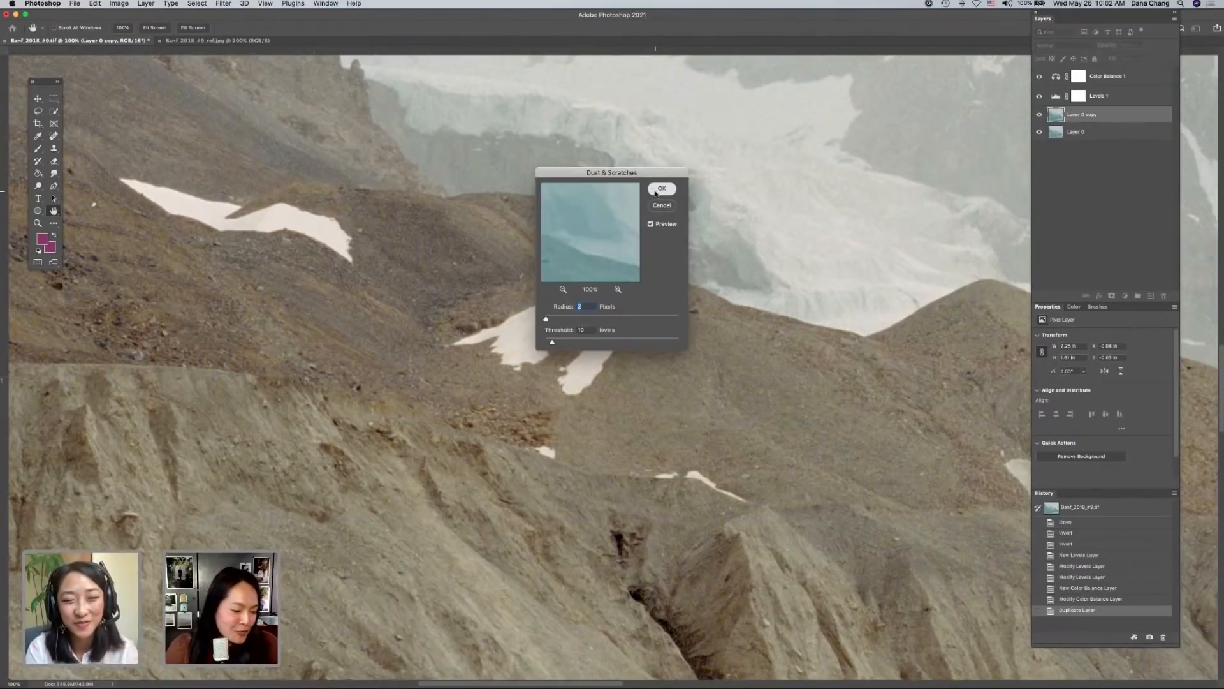
left_click(656, 190)
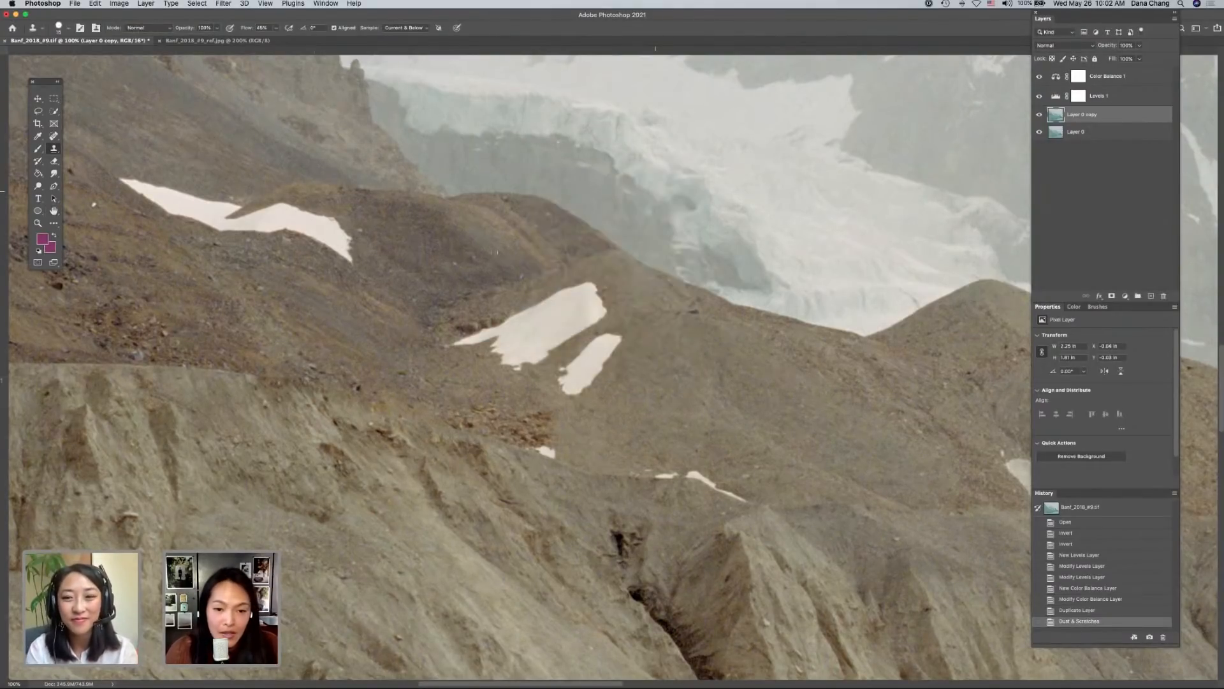
- Compare the filtered Layer 0 copy with the original over the glacier and the rocky mountainside by switching its visibility
left_click(1040, 115)
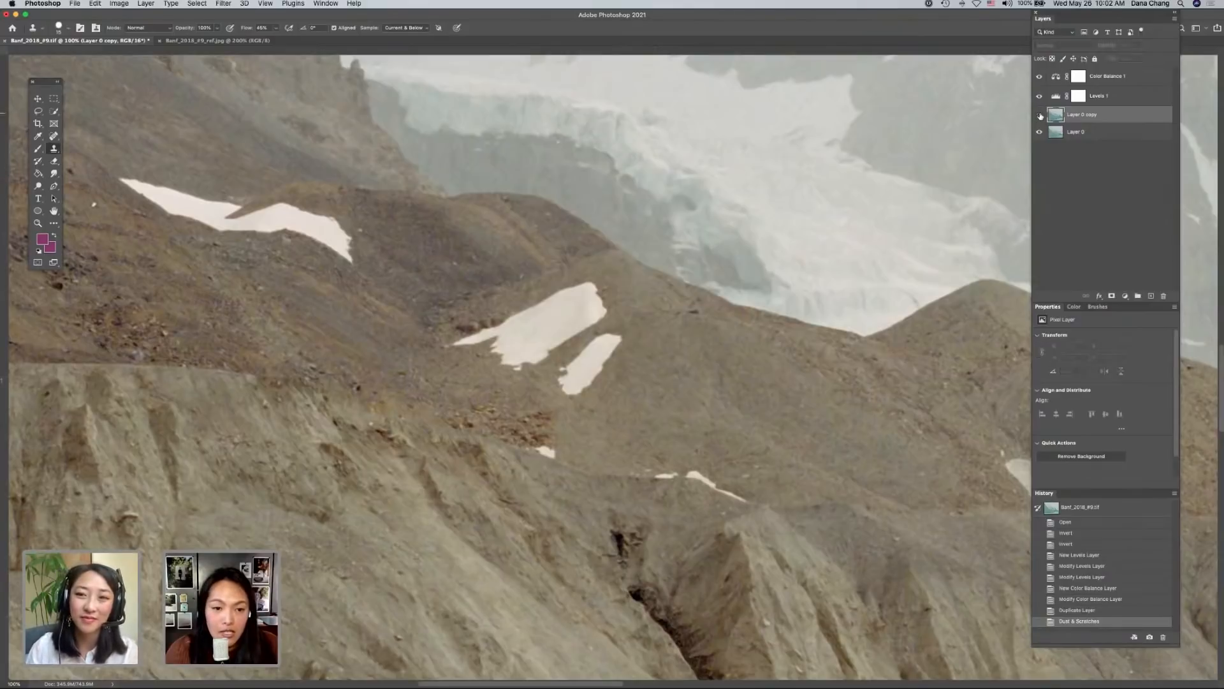
left_click(1040, 116)
left_click_drag(702, 178, 884, 287)
left_click(1038, 116)
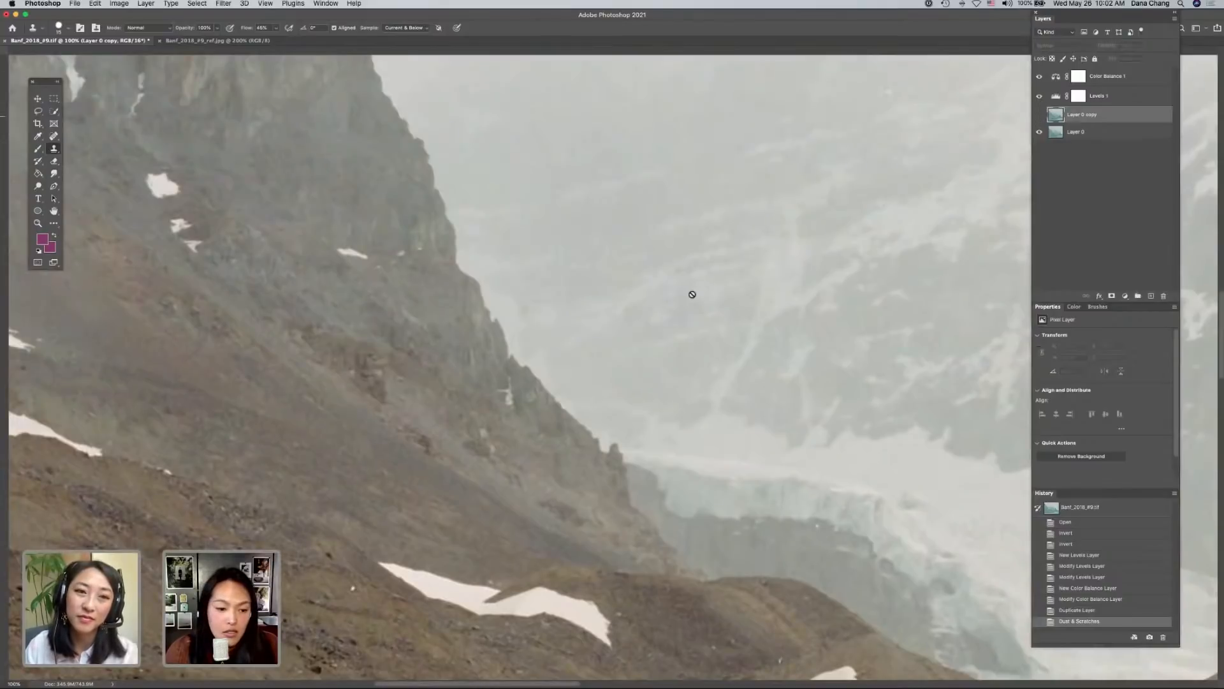
scroll(607, 344, "left", 5)
scroll(706, 323, "up", 3)
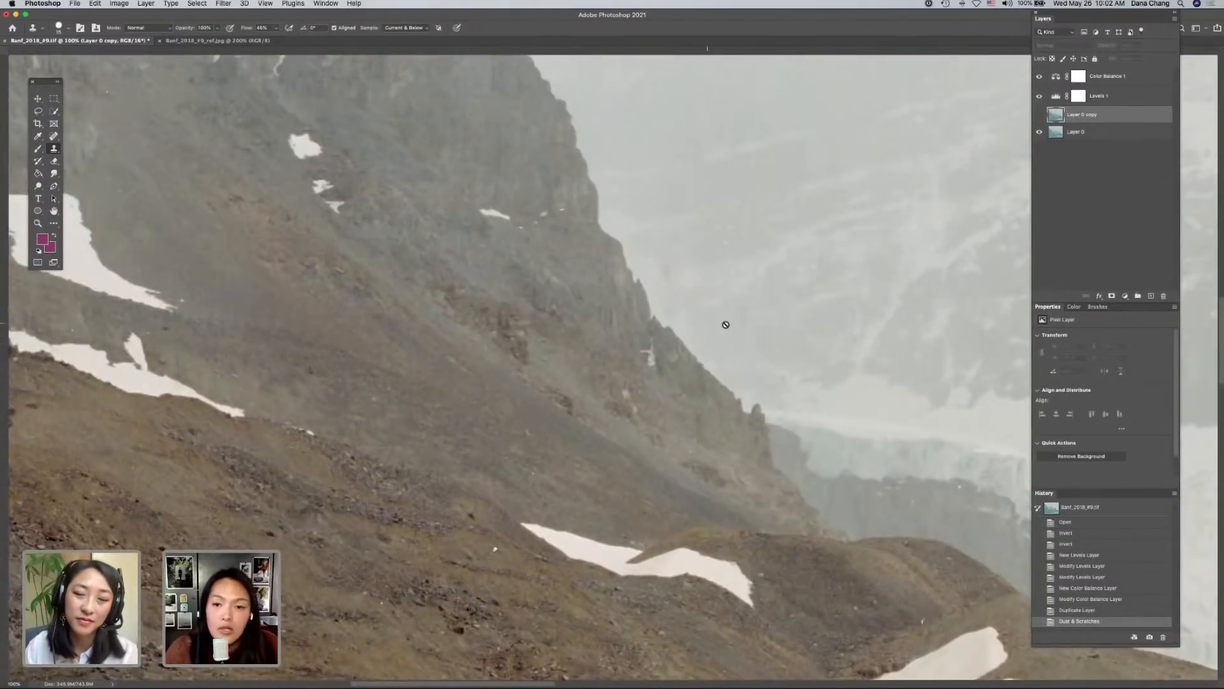
key("super+minus")
key("super+minus")
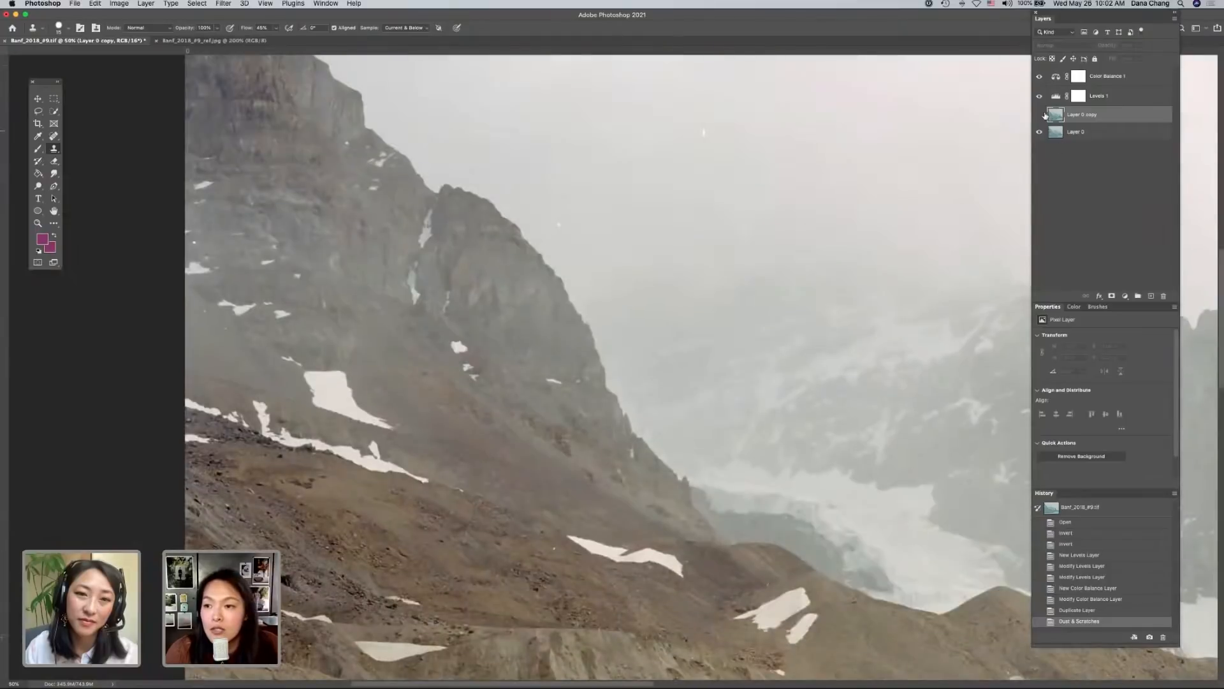
left_click(1039, 115)
left_click(1038, 118)
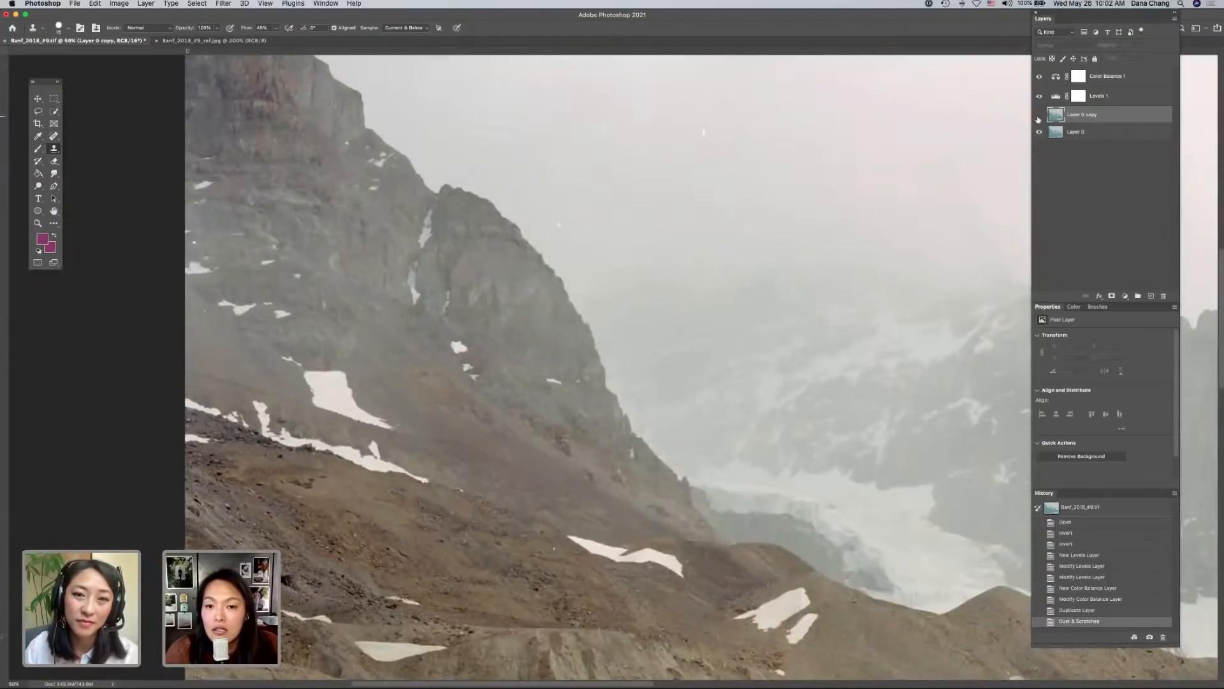
left_click(1038, 118)
key("super+minus")
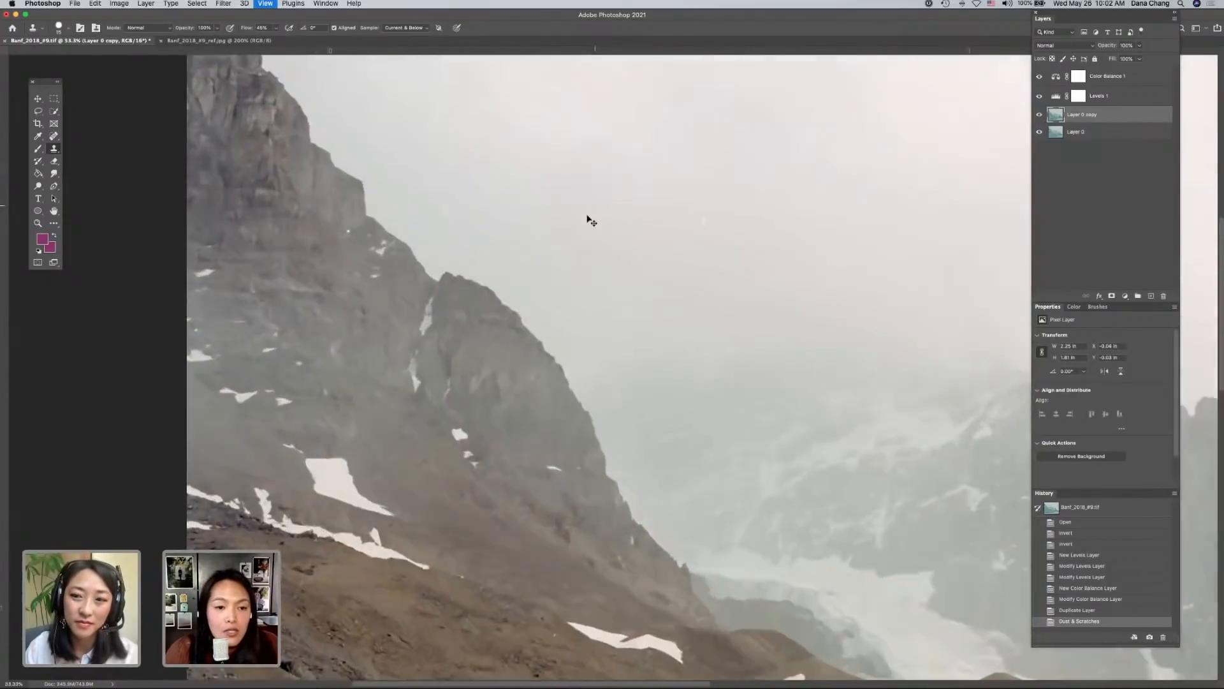
- Compare the sky and rock peak with and without the filtered copy at 100% magnification
key("super+plus")
key("super+plus")
key("super+plus")
left_click(1038, 114)
left_click(1038, 114)
left_click(1038, 114)
left_click(1038, 114)
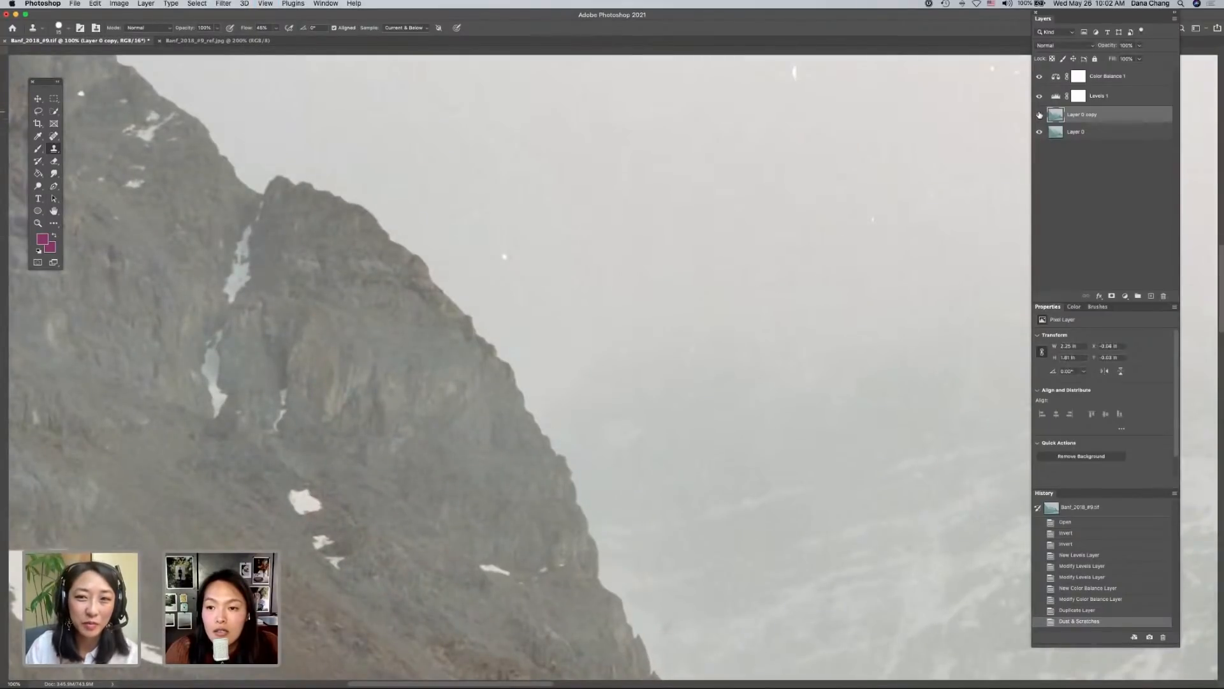
- Compare the brown ridge below the hanging glacier with and without the filtered copy
scroll(972, 175, "down", 15)
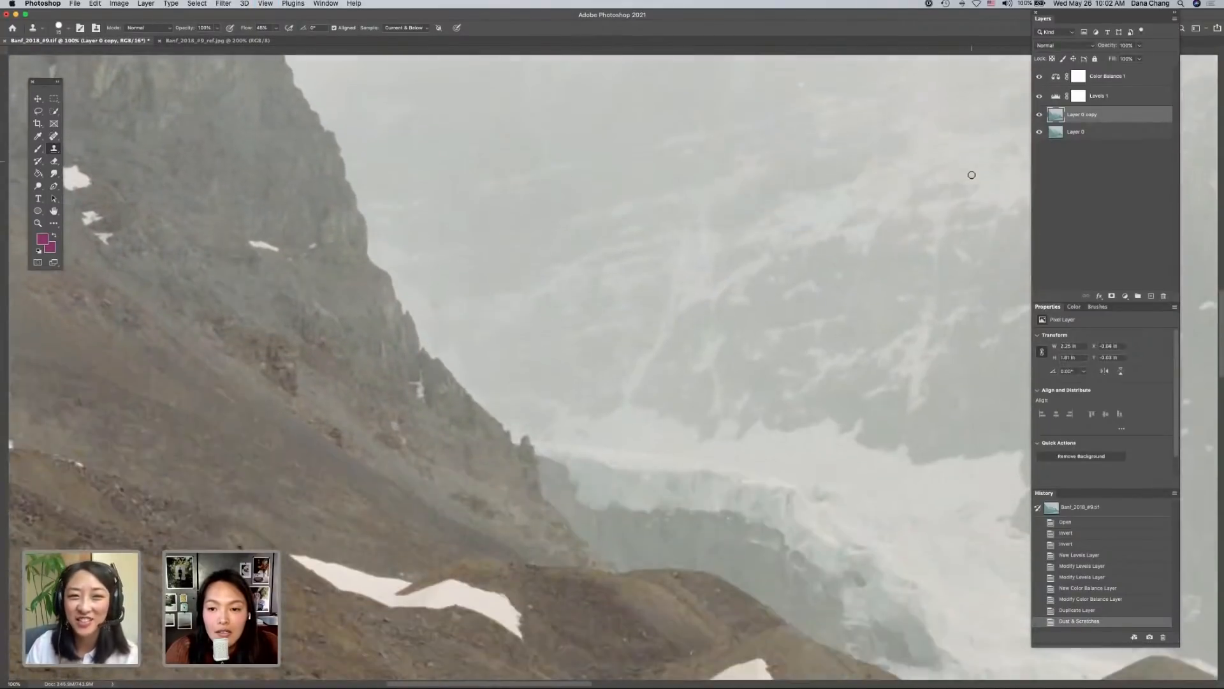
scroll(972, 174, "down", 15)
scroll(972, 175, "right", 12)
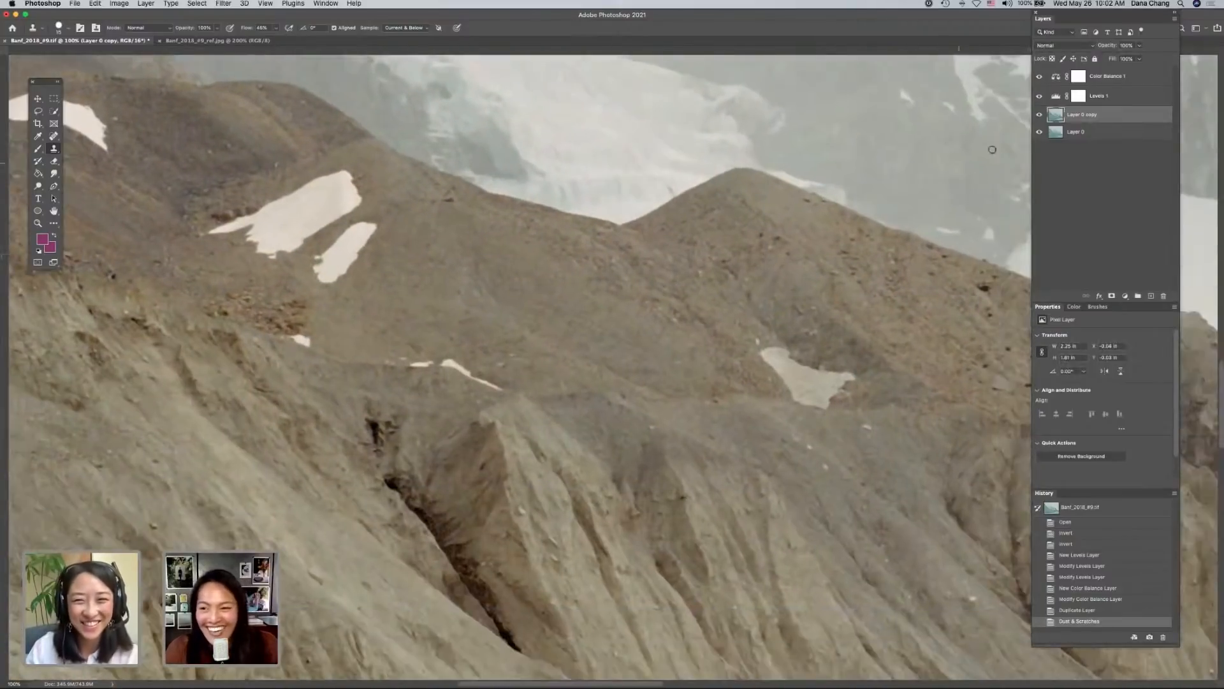
scroll(992, 149, "right", 5)
left_click(1038, 114)
left_click(1038, 114)
- Check the filter's effect on the gravel texture of the foreground slope by switching the filtered copy's visibility
scroll(855, 285, "down", 10)
scroll(855, 285, "left", 10)
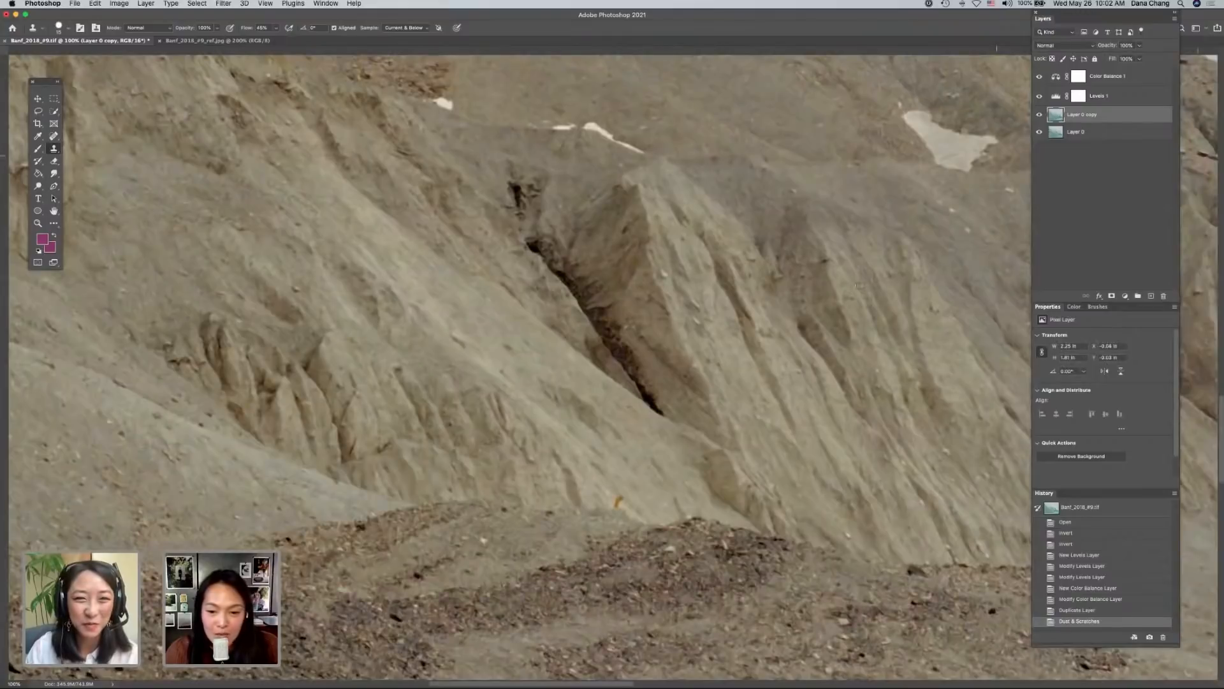
scroll(855, 286, "down", 15)
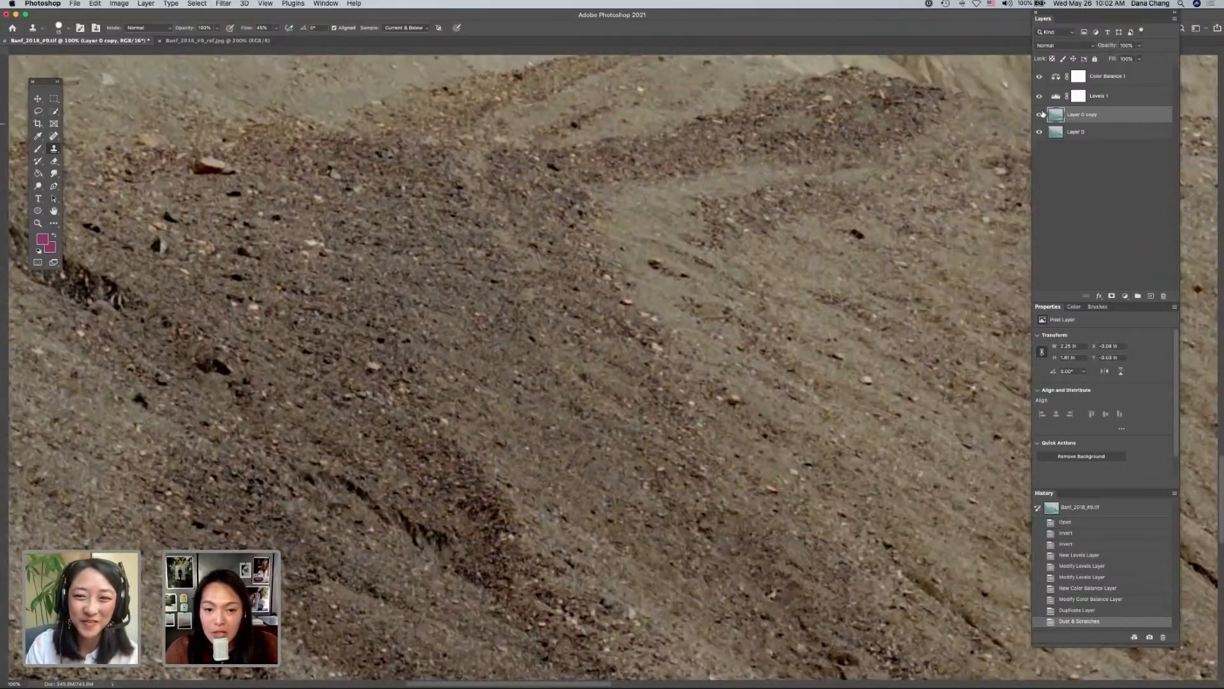
left_click(1039, 114)
left_click(1041, 114)
- Compare the scree near the photo's left edge with and without the filtered copy at 66.7% magnification
key("super+minus")
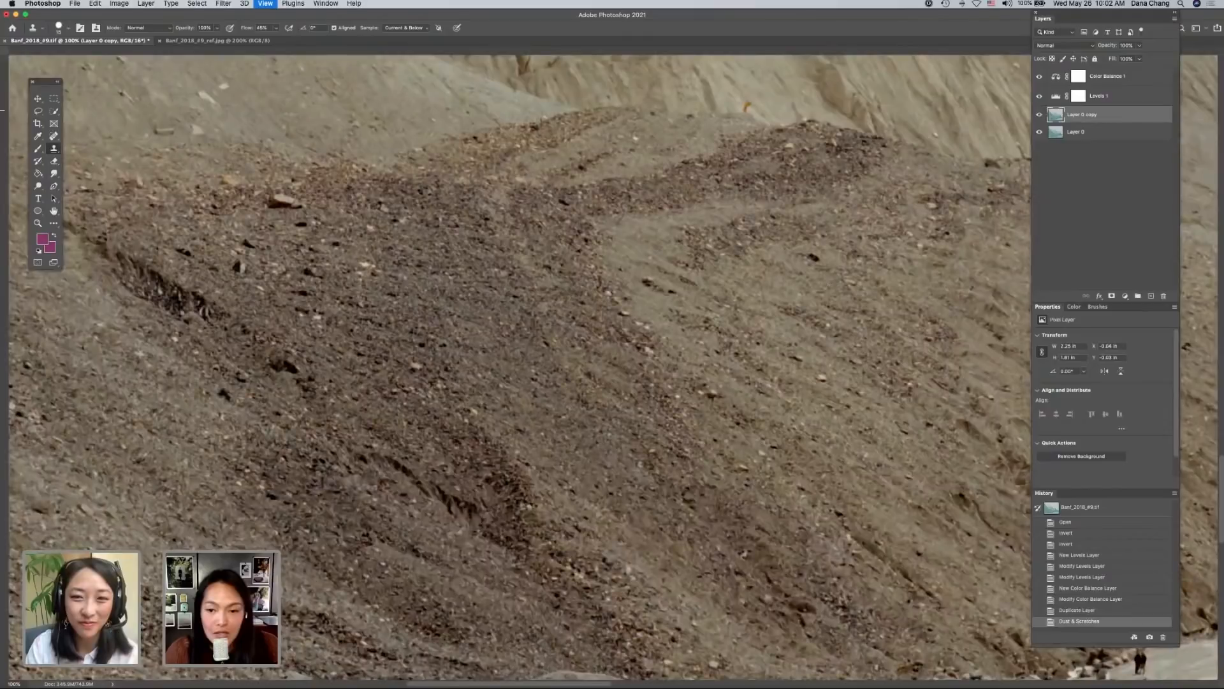
scroll(815, 286, "right", 2)
scroll(814, 286, "left", 10)
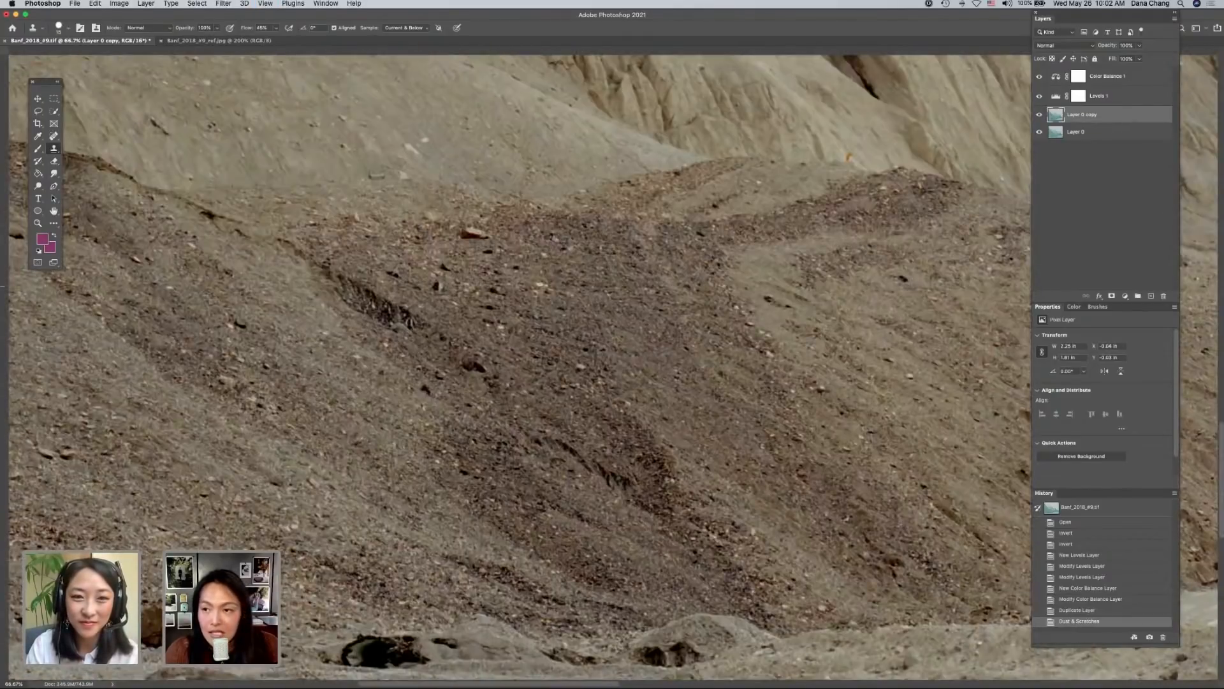
scroll(814, 286, "down", 6)
left_click(1038, 116)
left_click(1040, 116)
scroll(1023, 131, "up", 10)
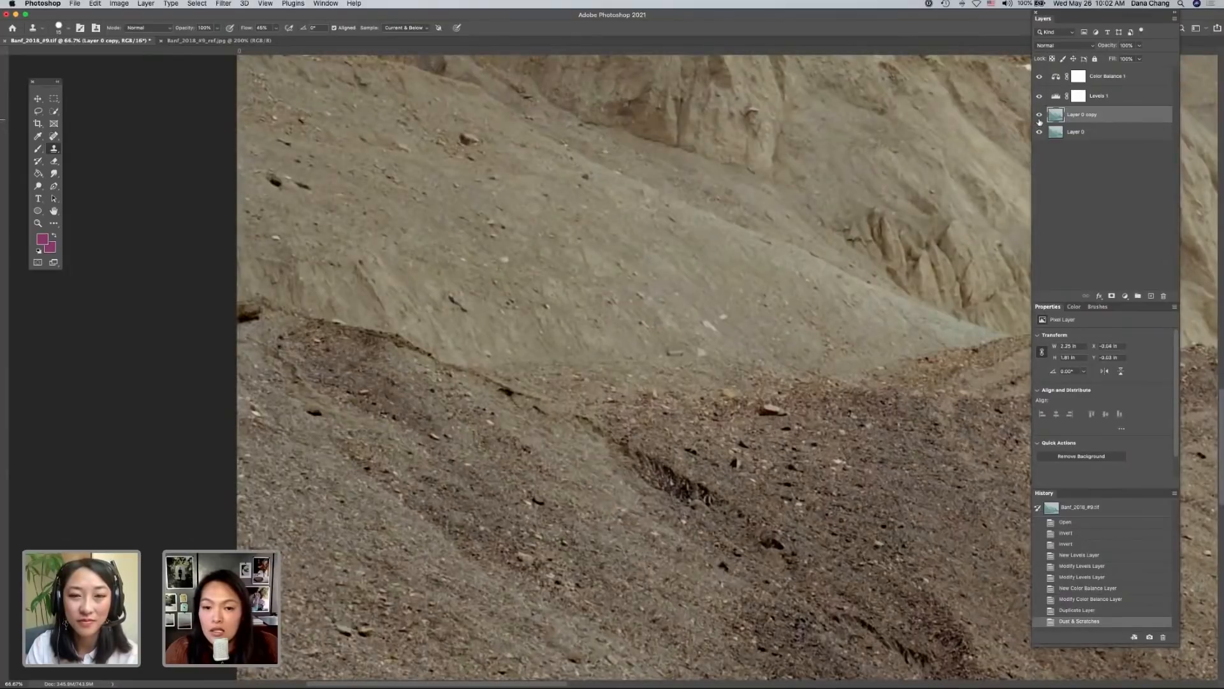
left_click(1040, 117)
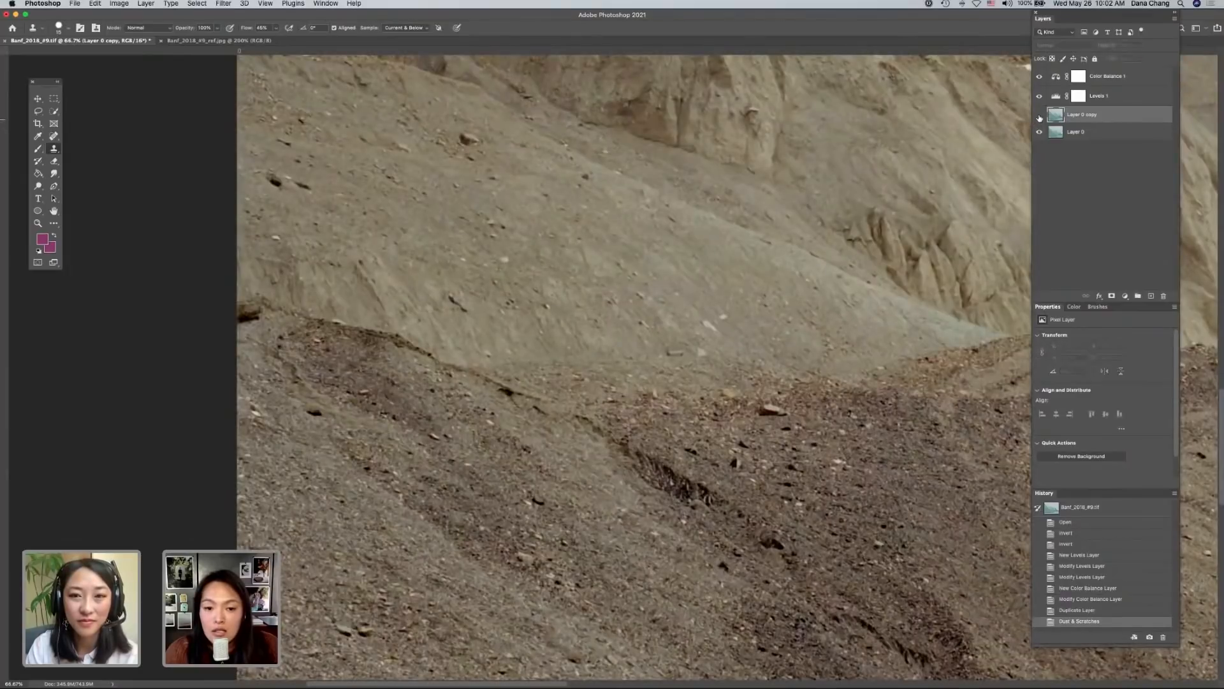
- Compare the gravel slope beside the pale ice and the small figures with and without the filtered copy
scroll(903, 238, "right", 4)
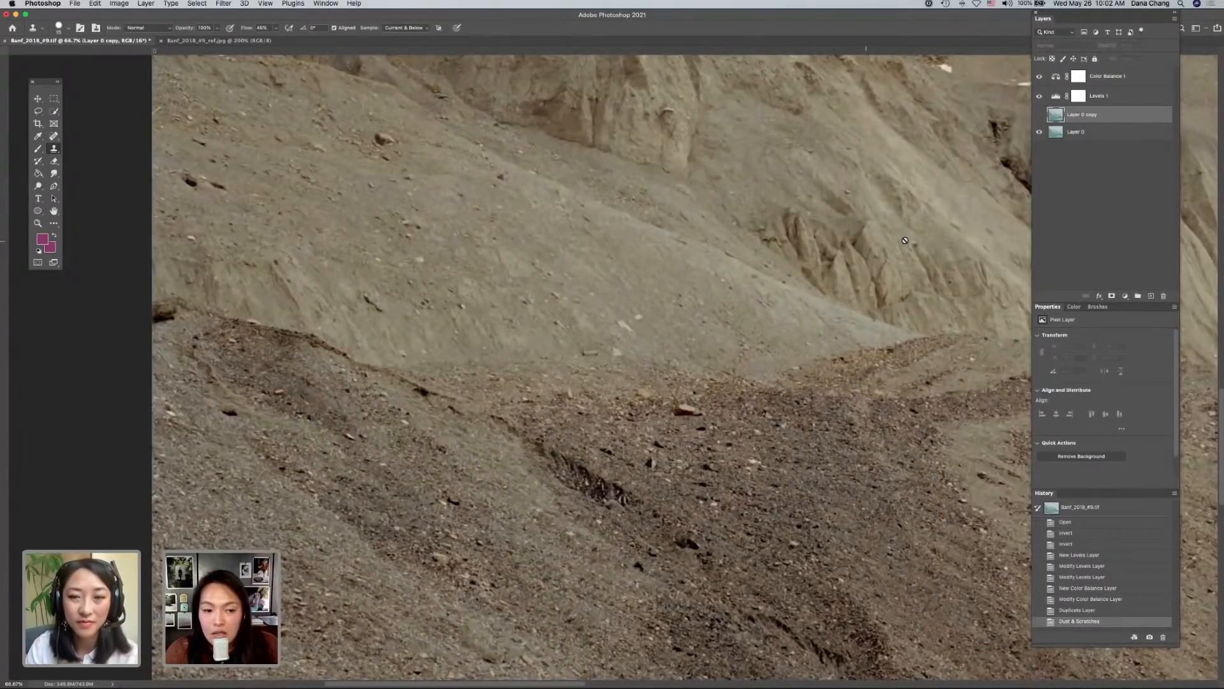
scroll(903, 238, "right", 15)
scroll(903, 238, "down", 10)
scroll(903, 238, "left", 12)
scroll(903, 238, "up", 3)
left_click(1040, 115)
left_click(1039, 116)
scroll(1035, 121, "up", 6)
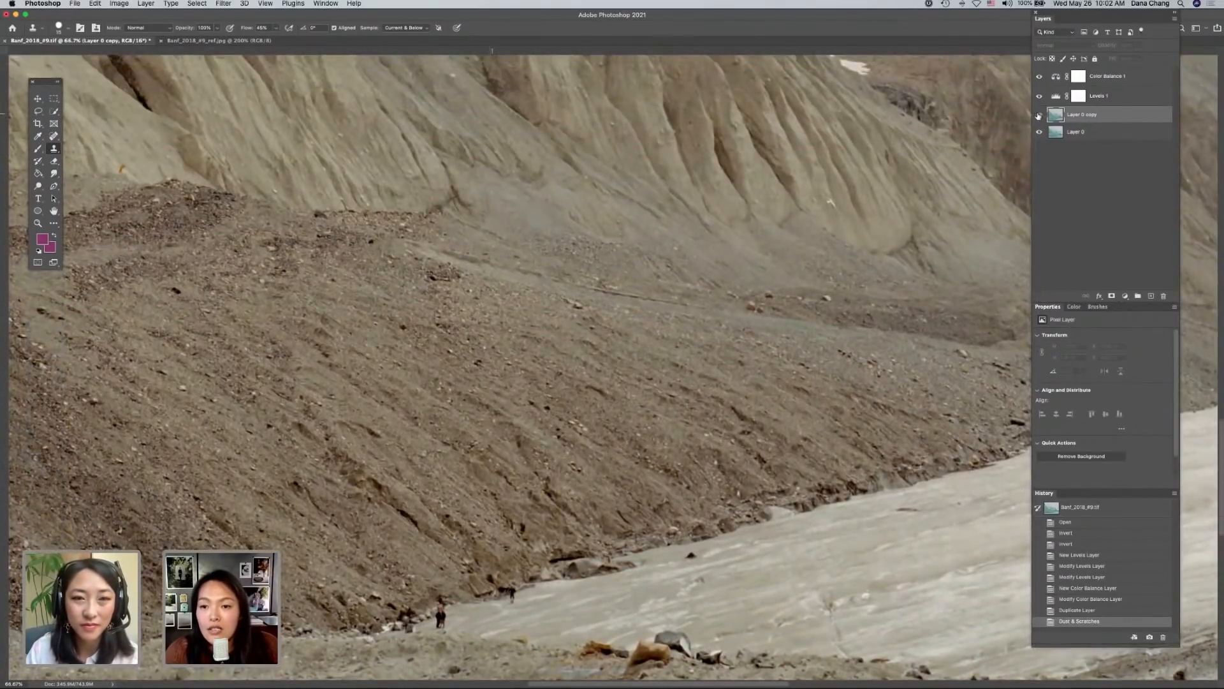
left_click(1039, 114)
- Delete the filtered Layer 0 copy, and revert the document to the Duplicate Layer history state
left_click_drag(1059, 117, 1163, 296)
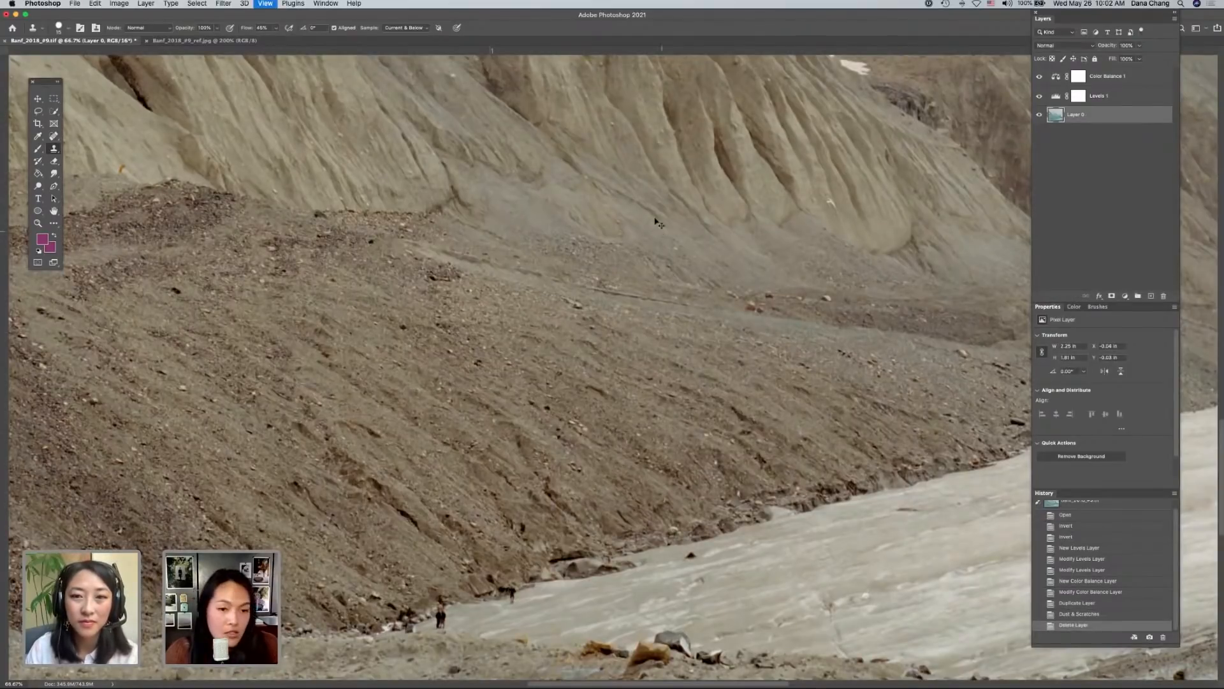
key("super+minus")
scroll(580, 213, "up", 5)
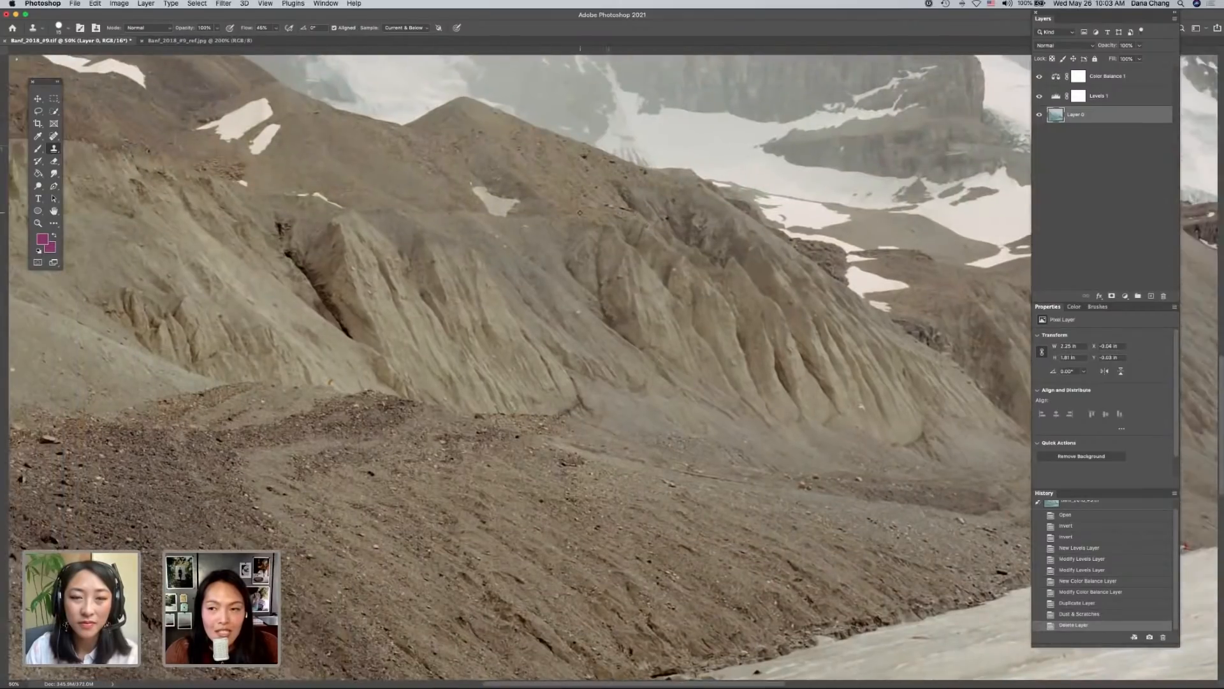
scroll(580, 213, "up", 5)
scroll(580, 213, "left", 4)
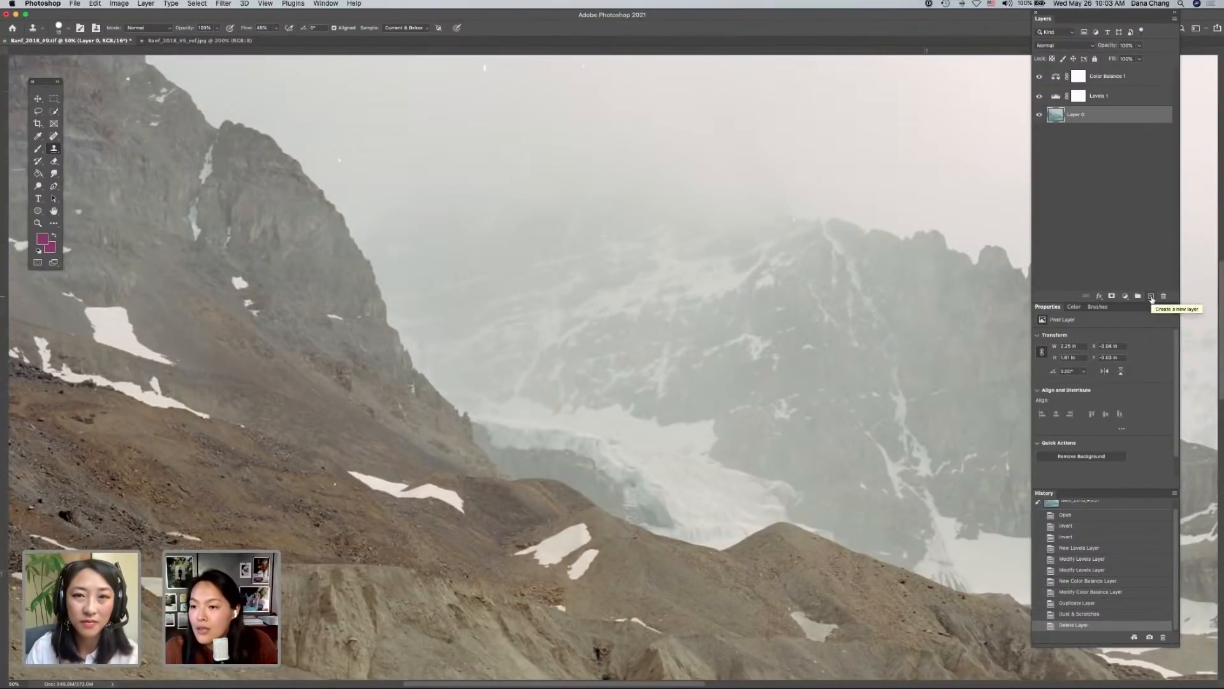
left_click(1071, 603)
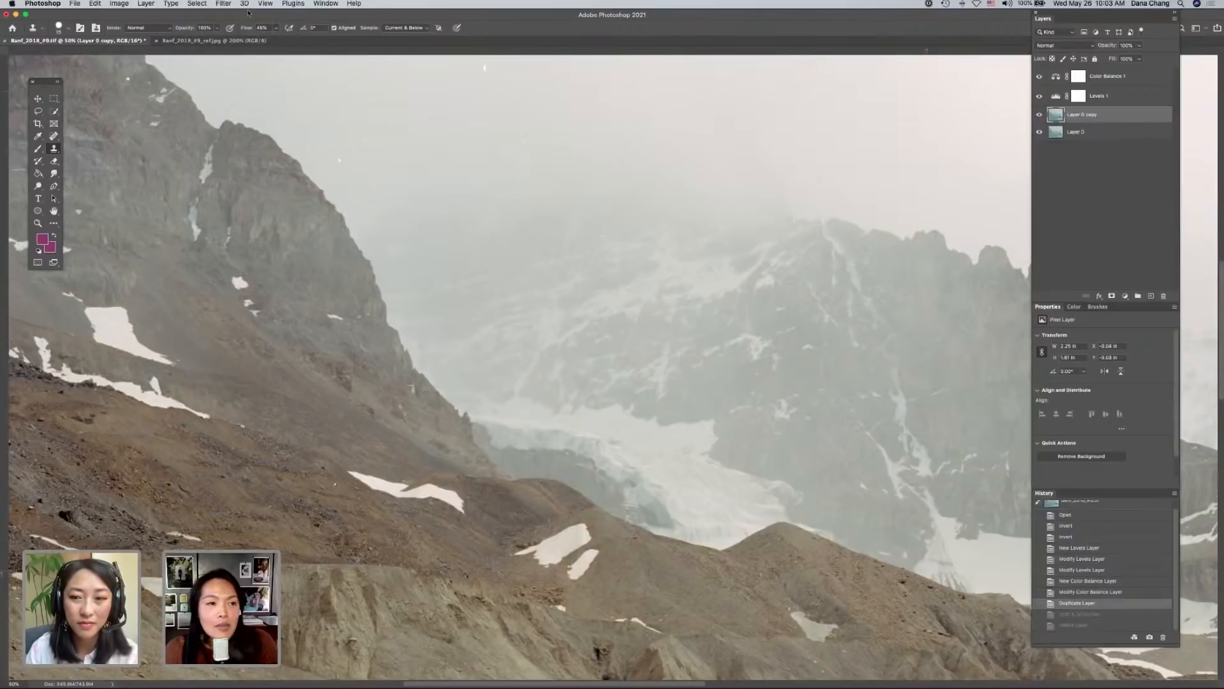
- Apply the Dust & Scratches filter to Layer 0 copy with a radius of 4 pixels and a threshold of 10 levels
left_click(223, 4)
mouse_move(274, 160)
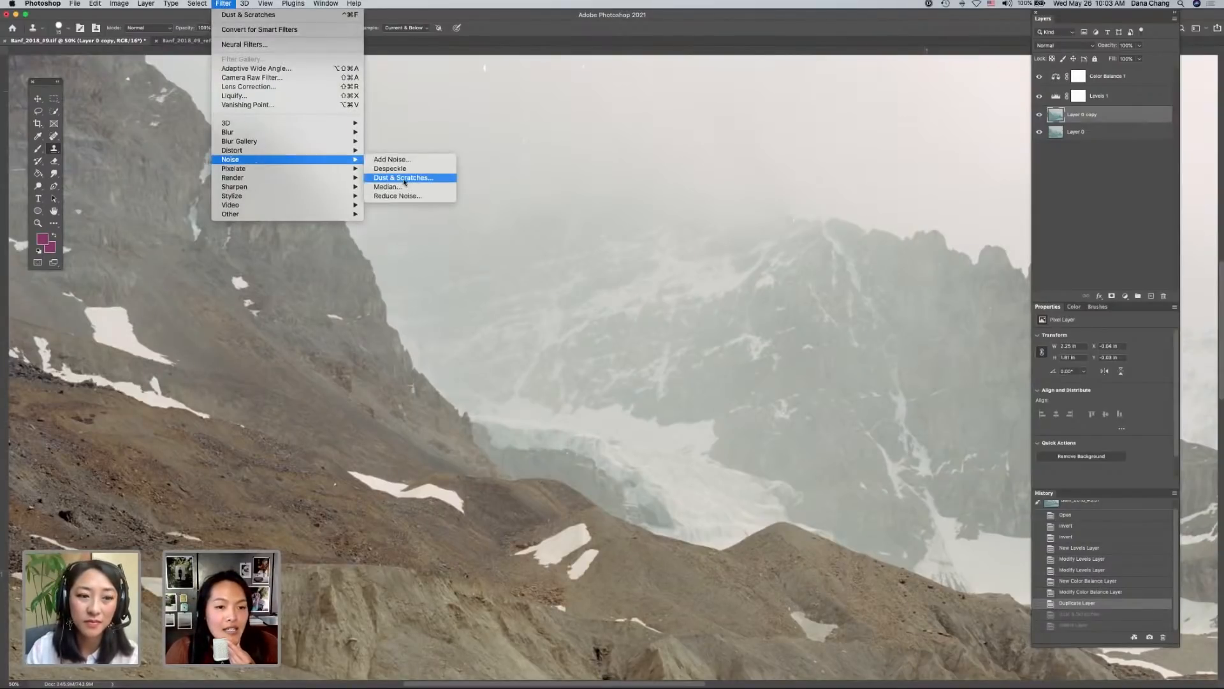
left_click(404, 178)
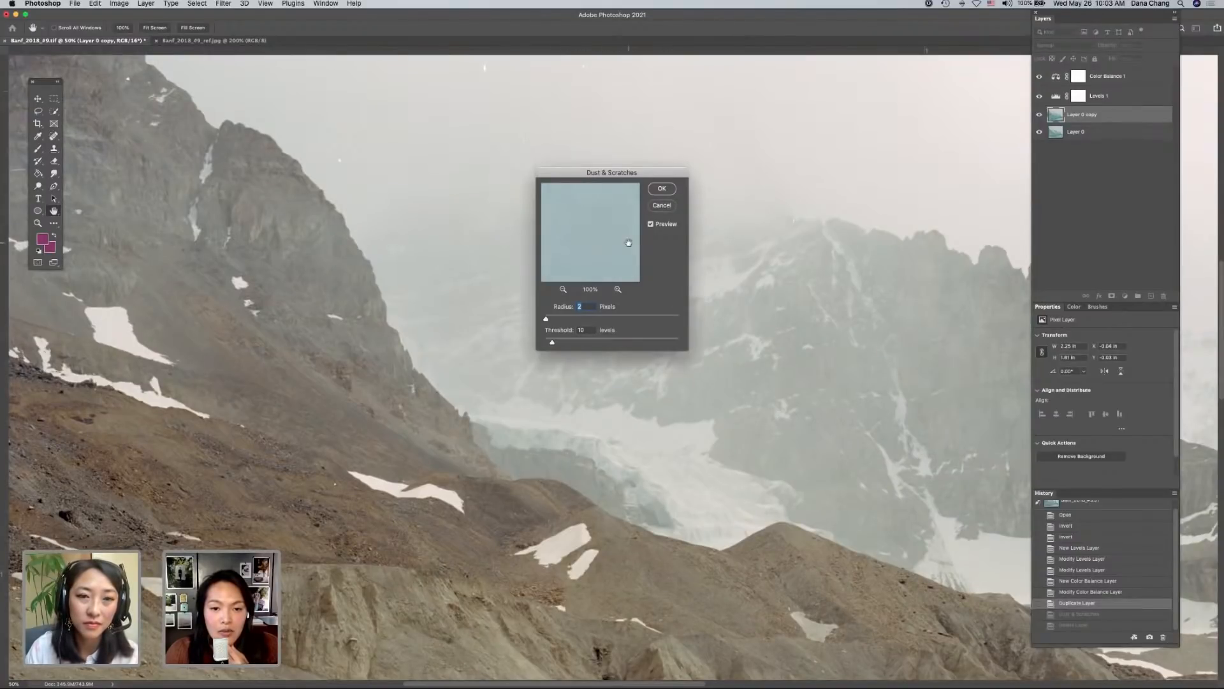
left_click_drag(546, 318, 550, 318)
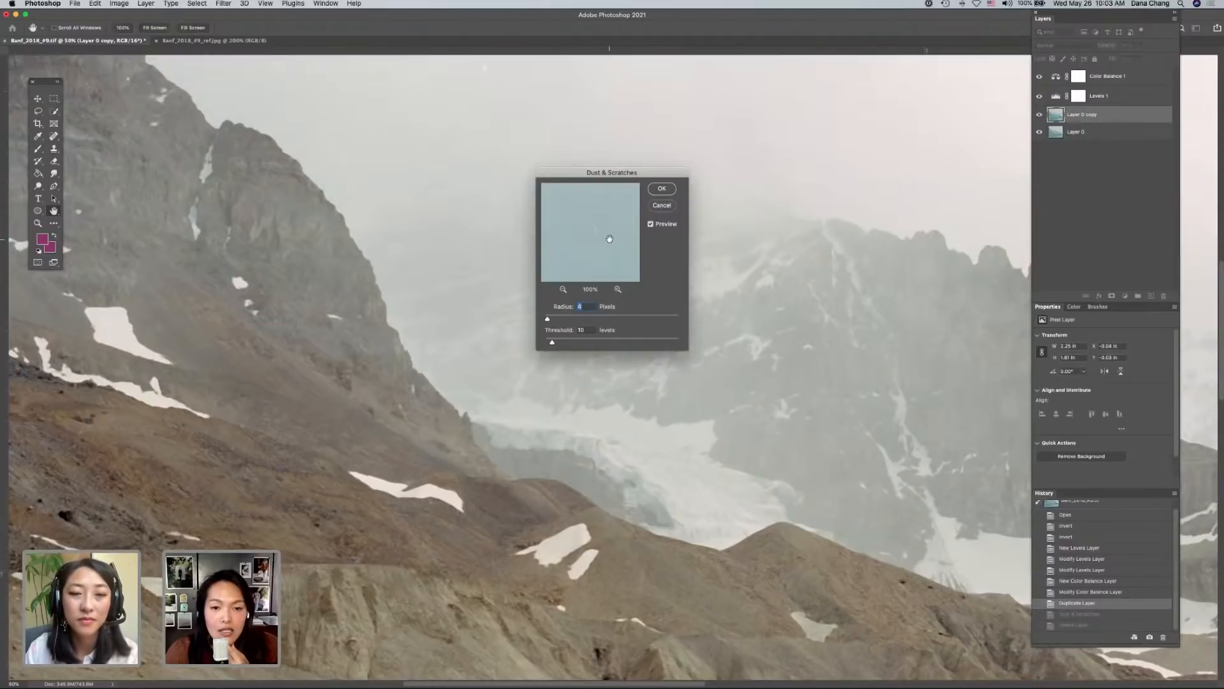
left_click(661, 190)
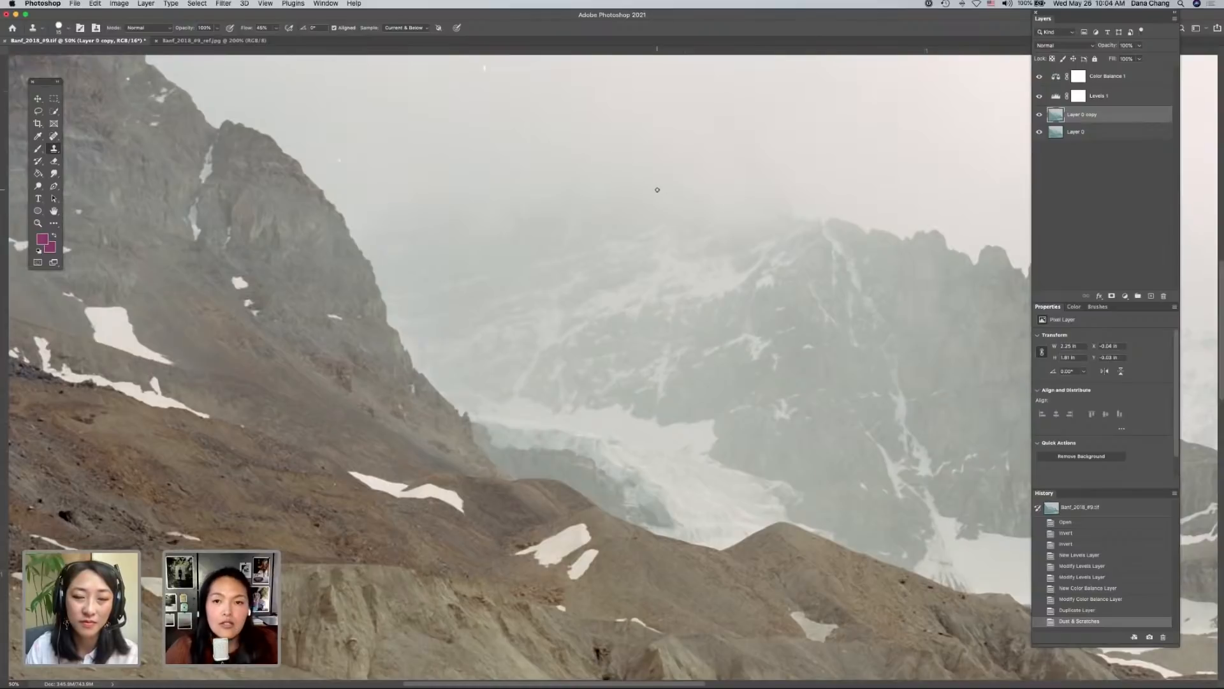
- Compare the eroded bank below the snow patches with and without the filtered copy at 100% magnification
key("super+plus")
key("super+plus")
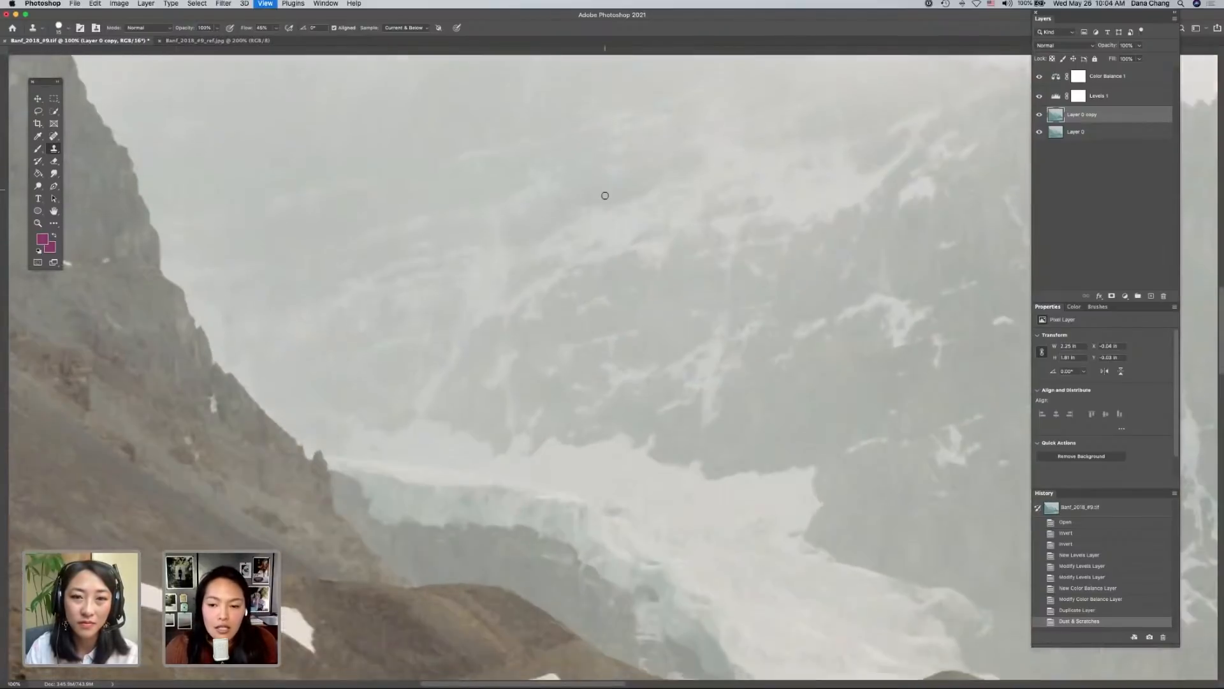
scroll(605, 196, "left", 10)
scroll(605, 196, "down", 6)
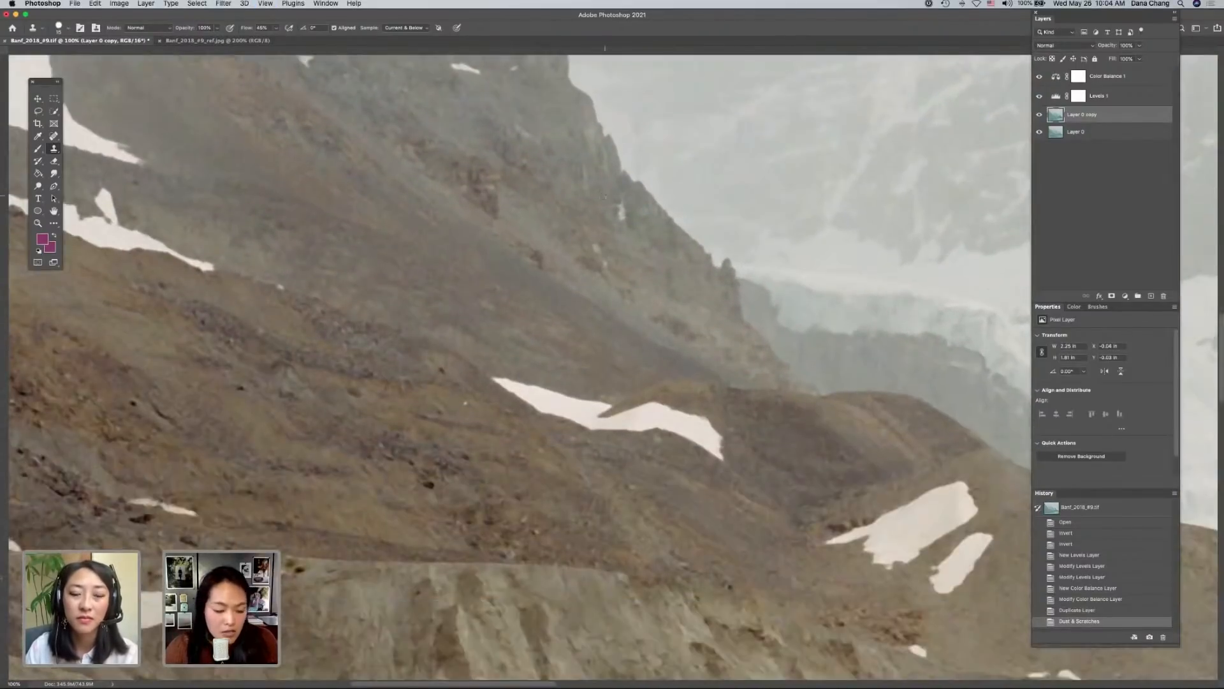
scroll(605, 196, "down", 5)
scroll(914, 191, "down", 3)
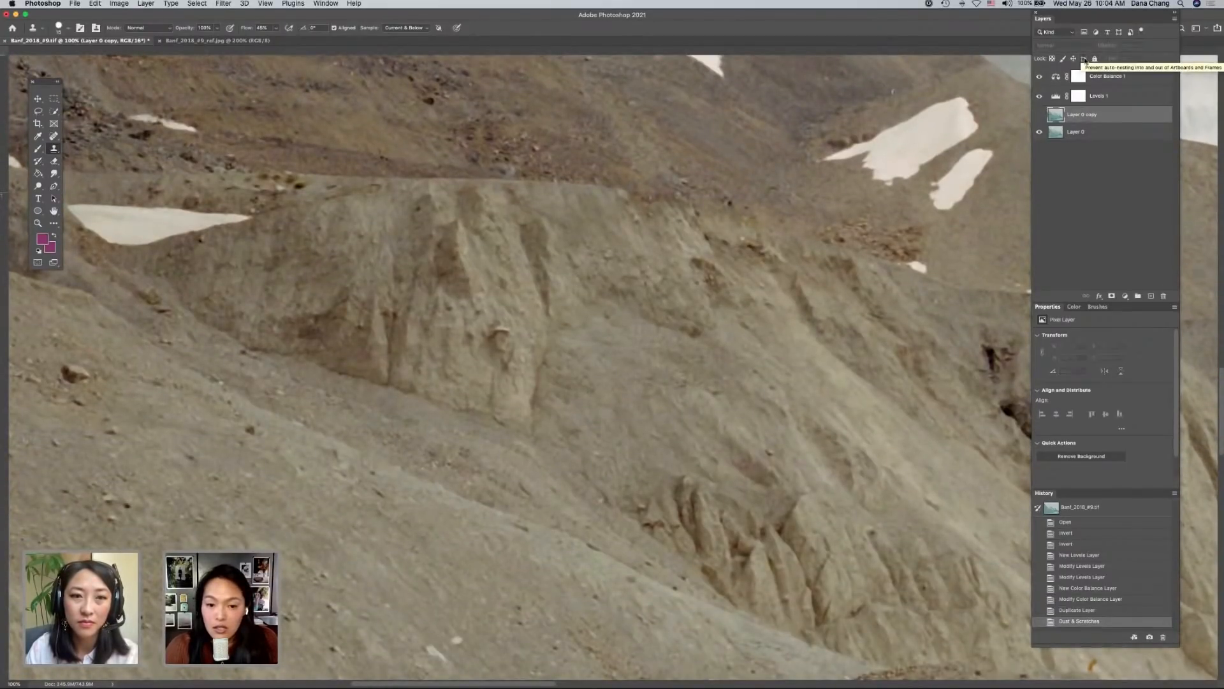
- Check the filter's effect on the dark gravel and small stones of the foreground by switching Layer 0 copy's visibility
scroll(797, 345, "down", 5)
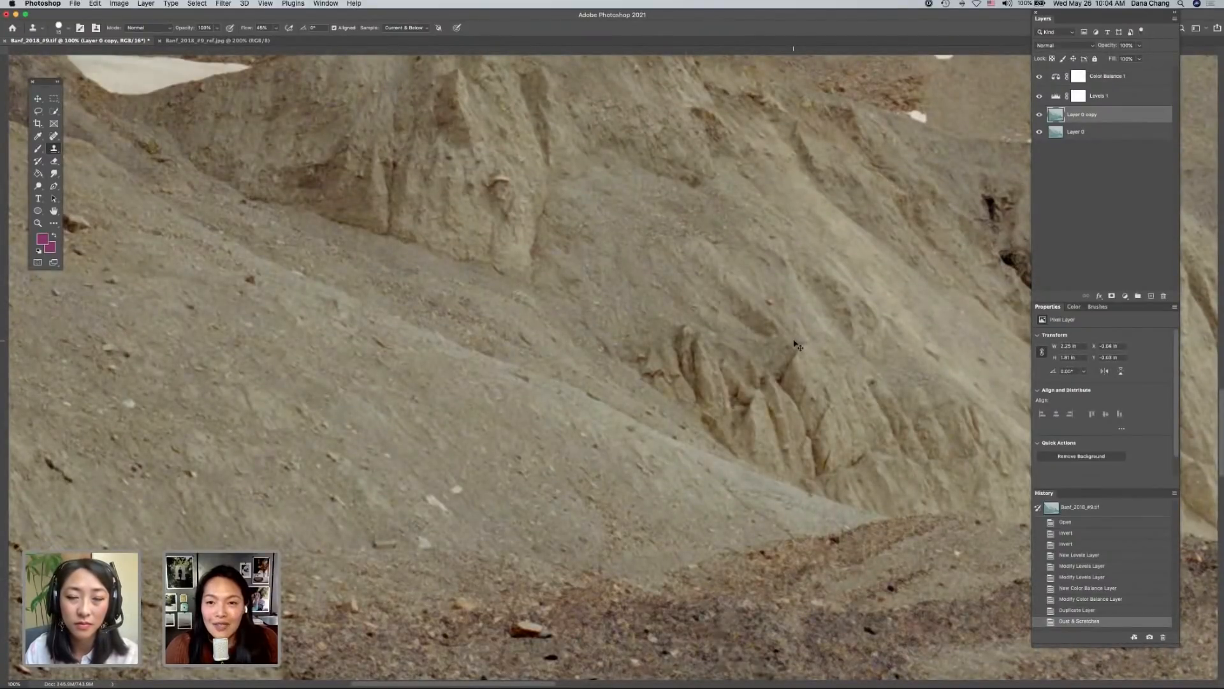
scroll(674, 328, "down", 2)
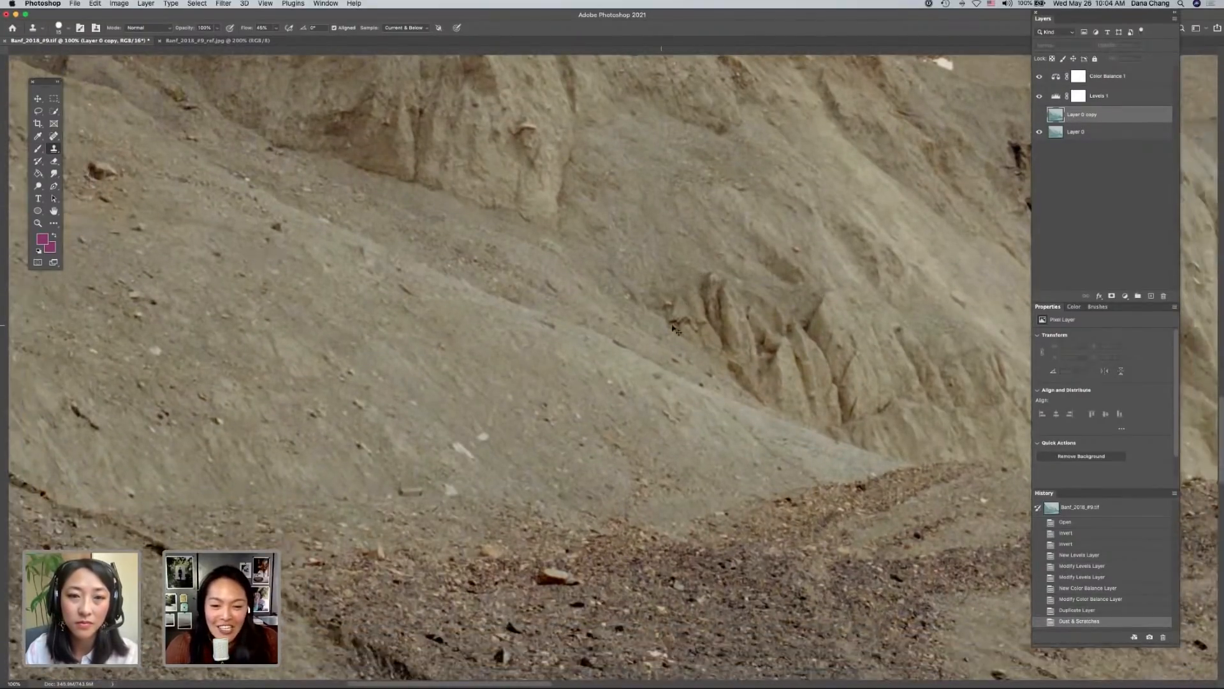
scroll(672, 325, "down", 4)
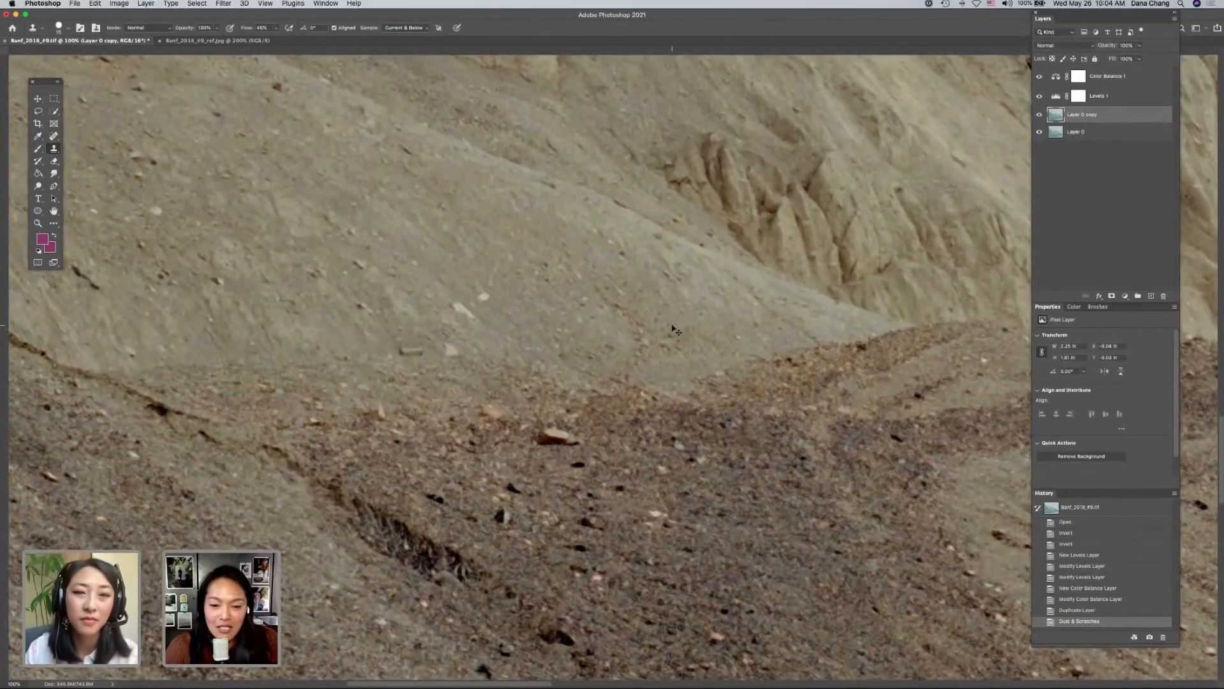
scroll(673, 326, "down", 1)
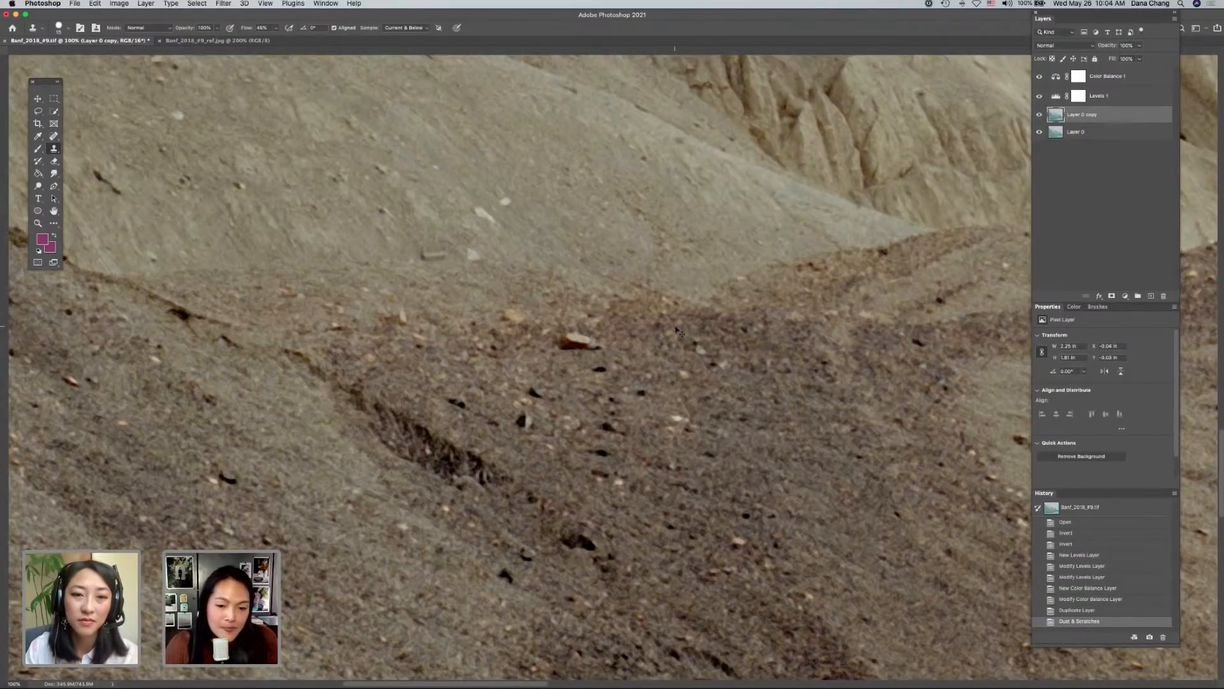
key("shift+super+n")
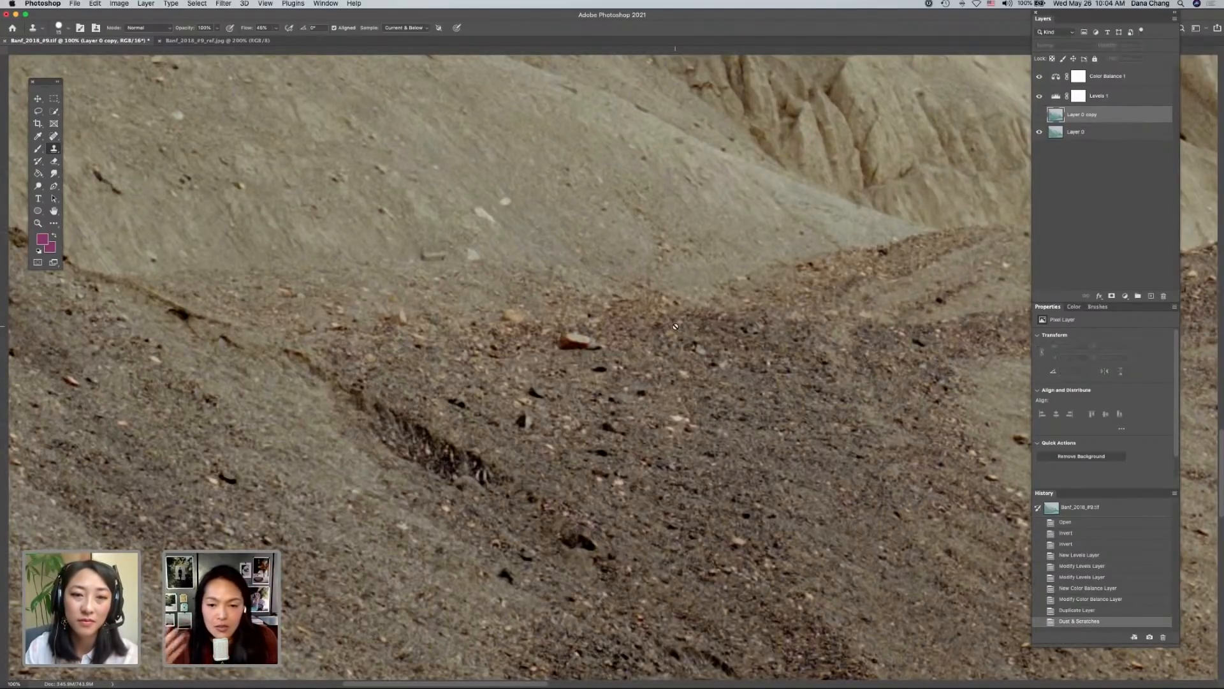
key("super+comma")
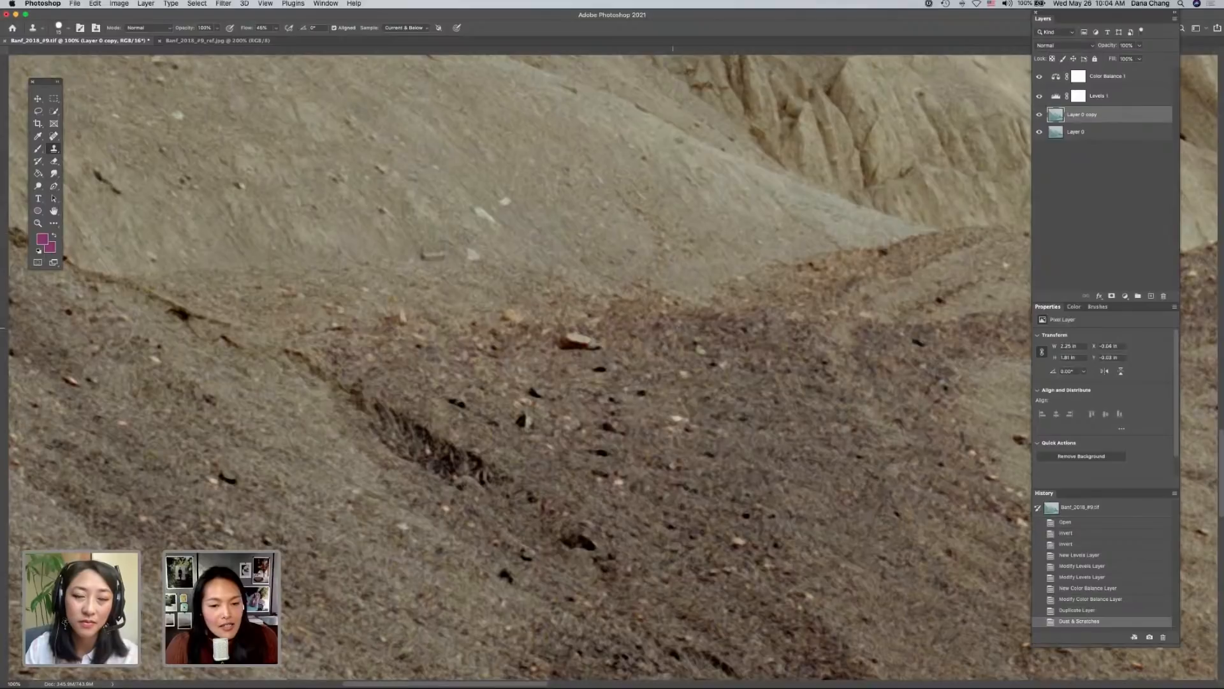
scroll(673, 328, "left", 2)
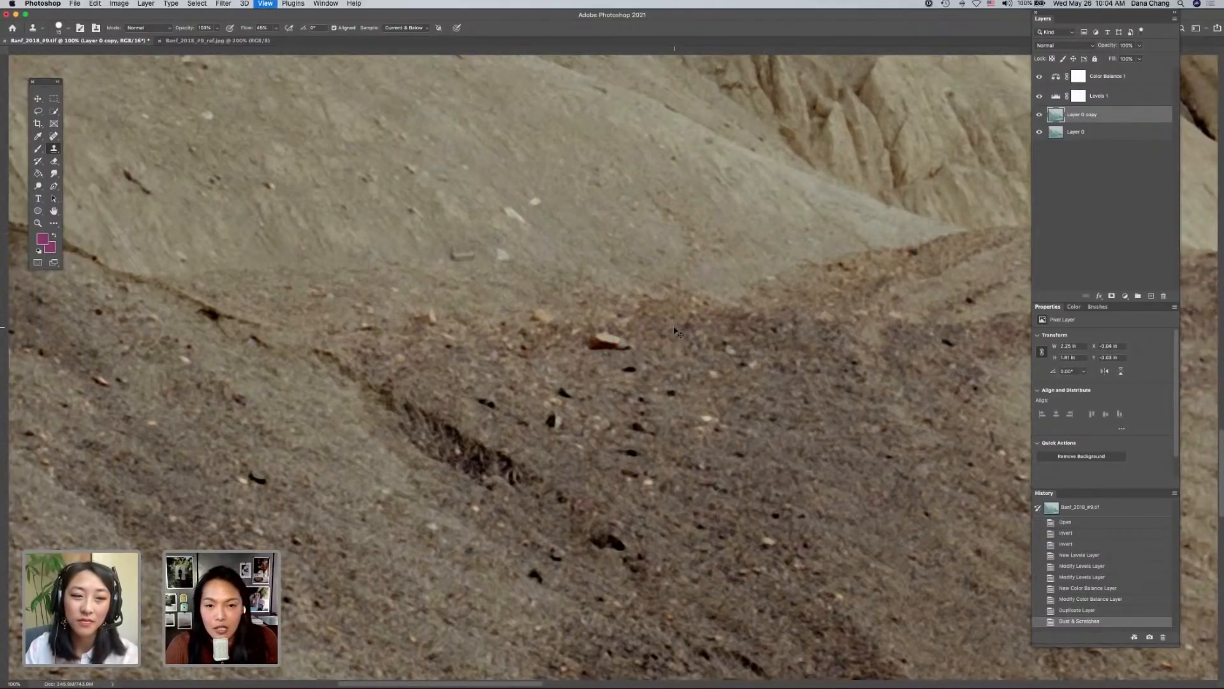
- Inspect the misty sky above the rocky peak for remaining dust at 50% magnification with the filtered copy on and off
key("super+minus")
scroll(673, 328, "right", 8)
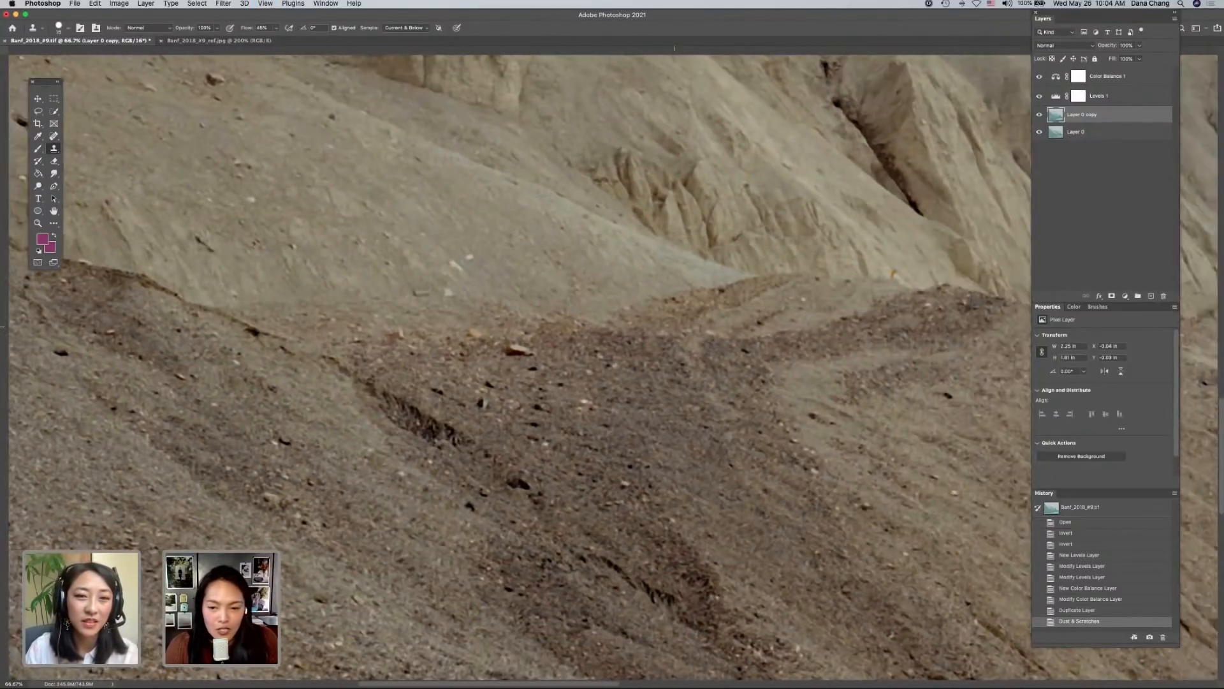
key("super+minus")
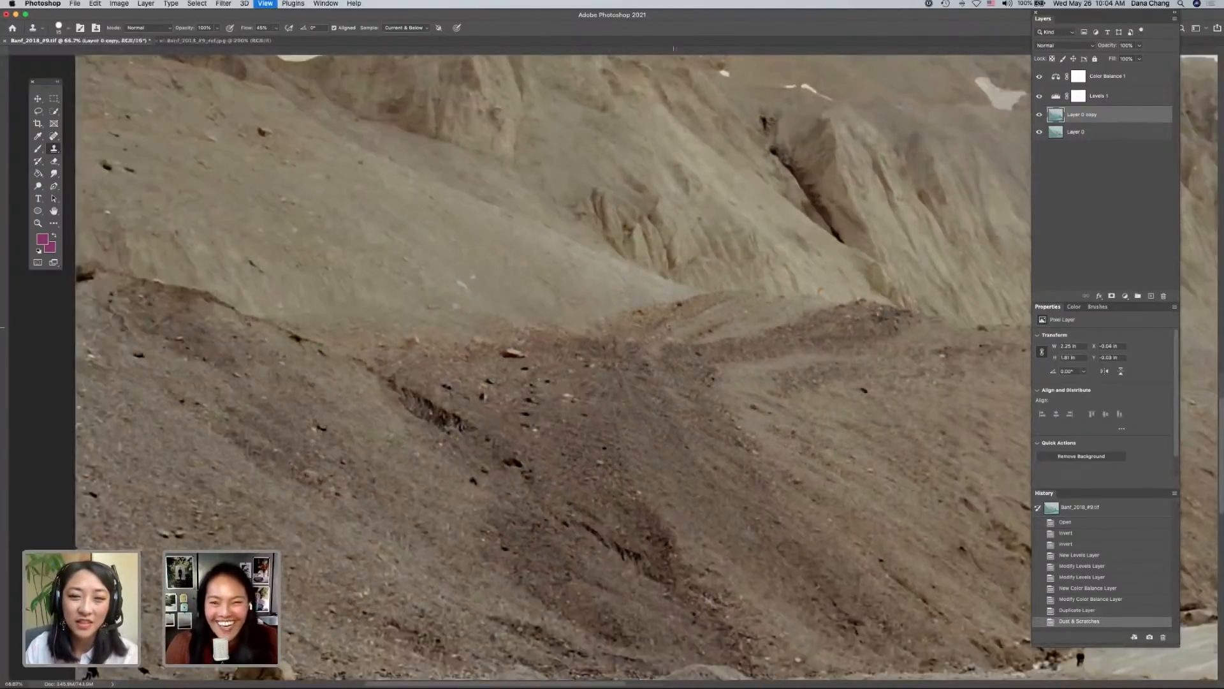
scroll(685, 311, "up", 15)
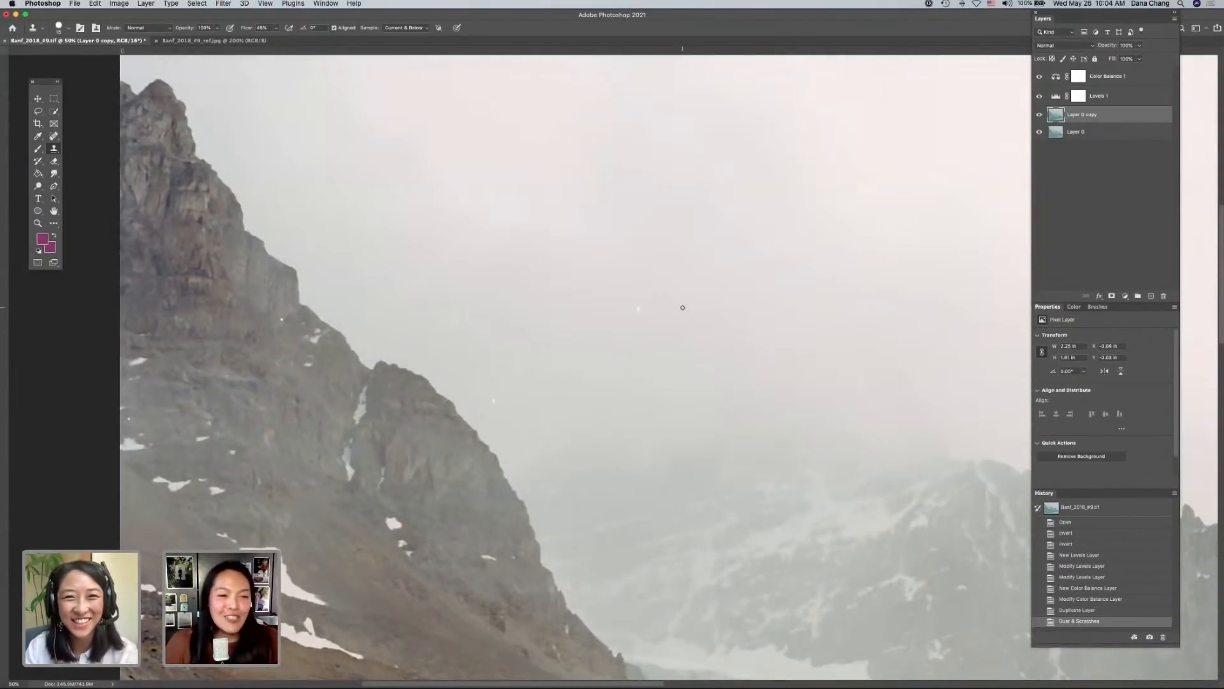
key("super+comma")
key("super+comma")
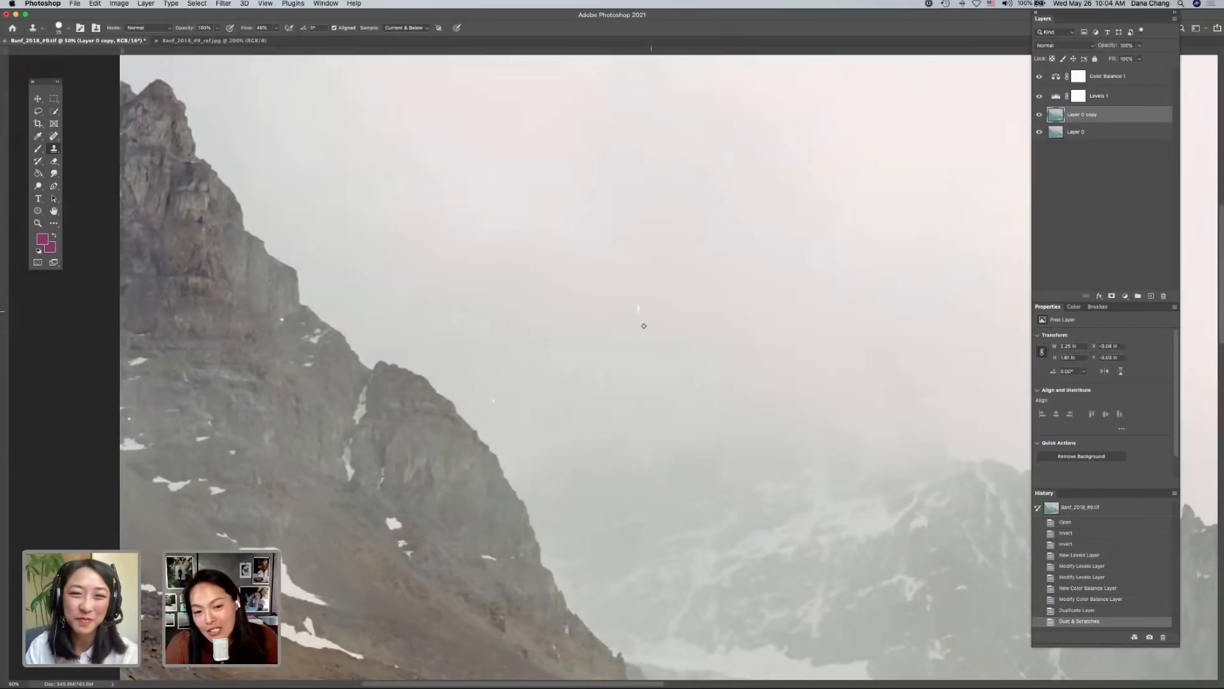
- Duplicate Layer 0 copy, and delete both copies above the original Layer 0
left_click_drag(1055, 116, 1152, 297)
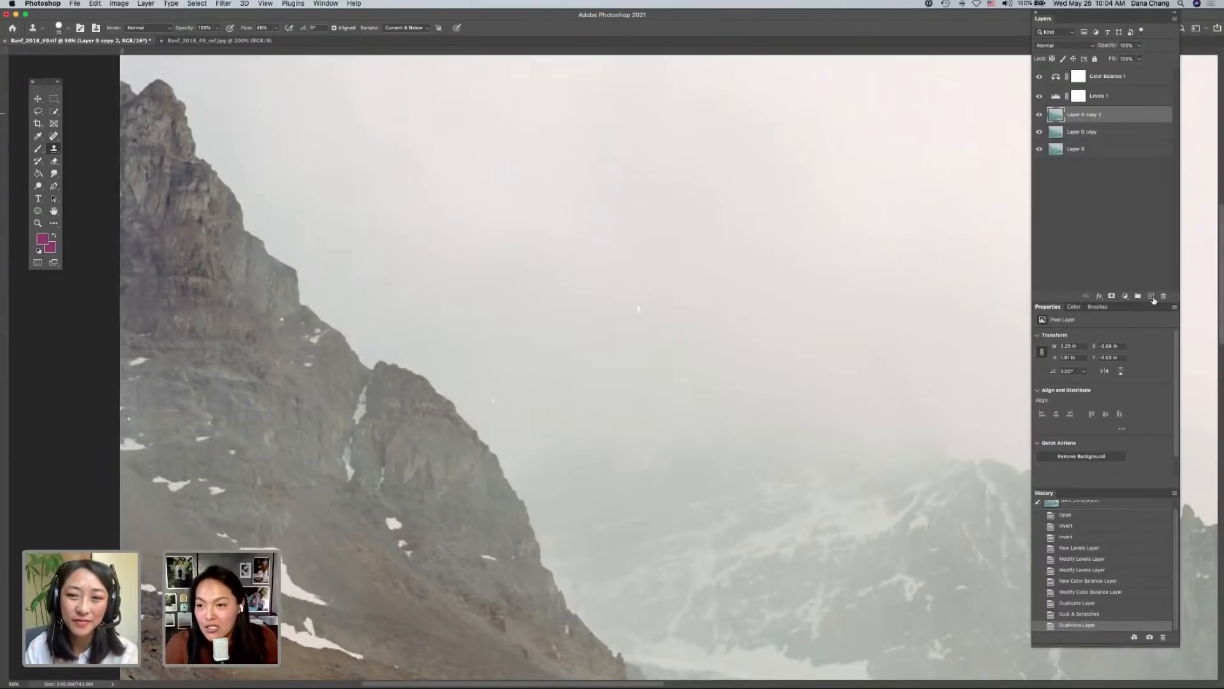
left_click(1097, 132, "shift")
left_click_drag(1097, 132, 1163, 296)
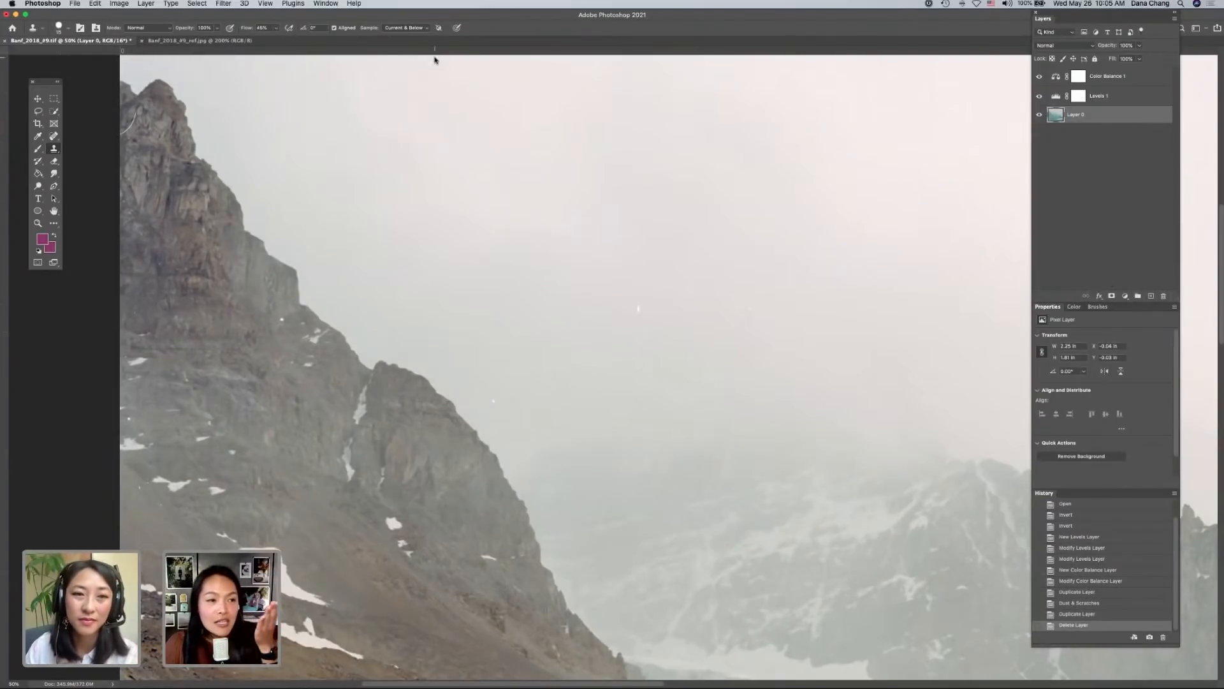
- Add a new empty layer above Color Balance 1, and keep the Clone Stamp sampling from Current & Below
left_click(1154, 297)
left_click_drag(1059, 116, 1056, 74)
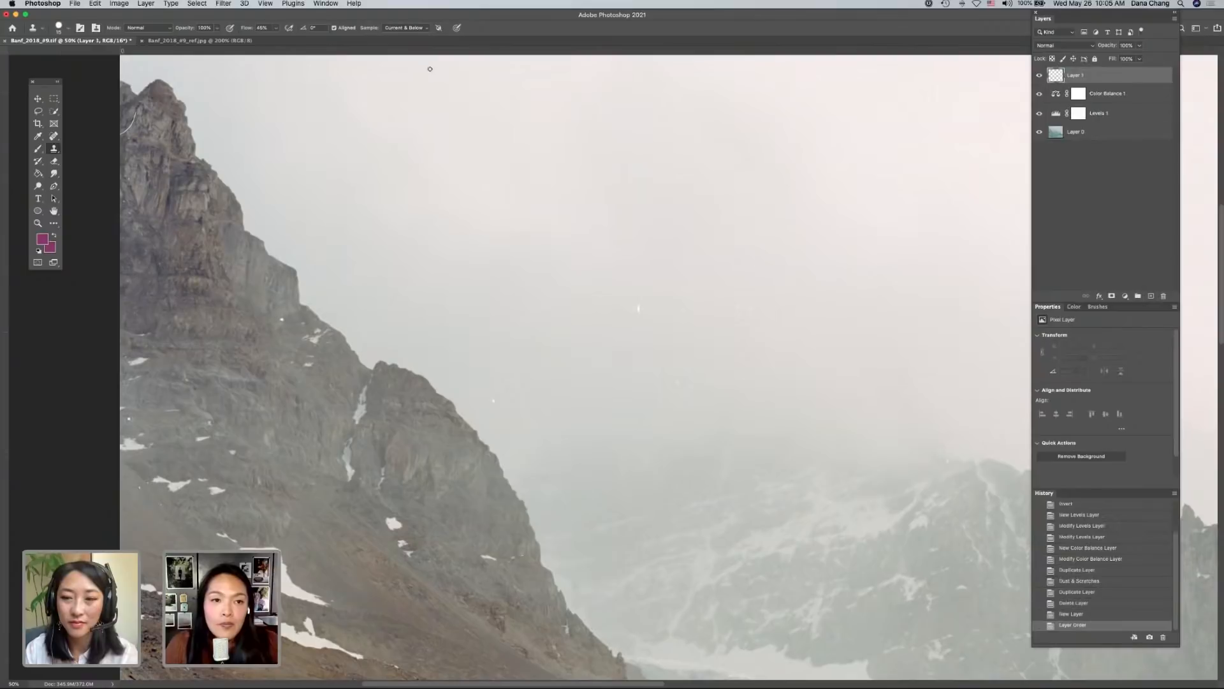
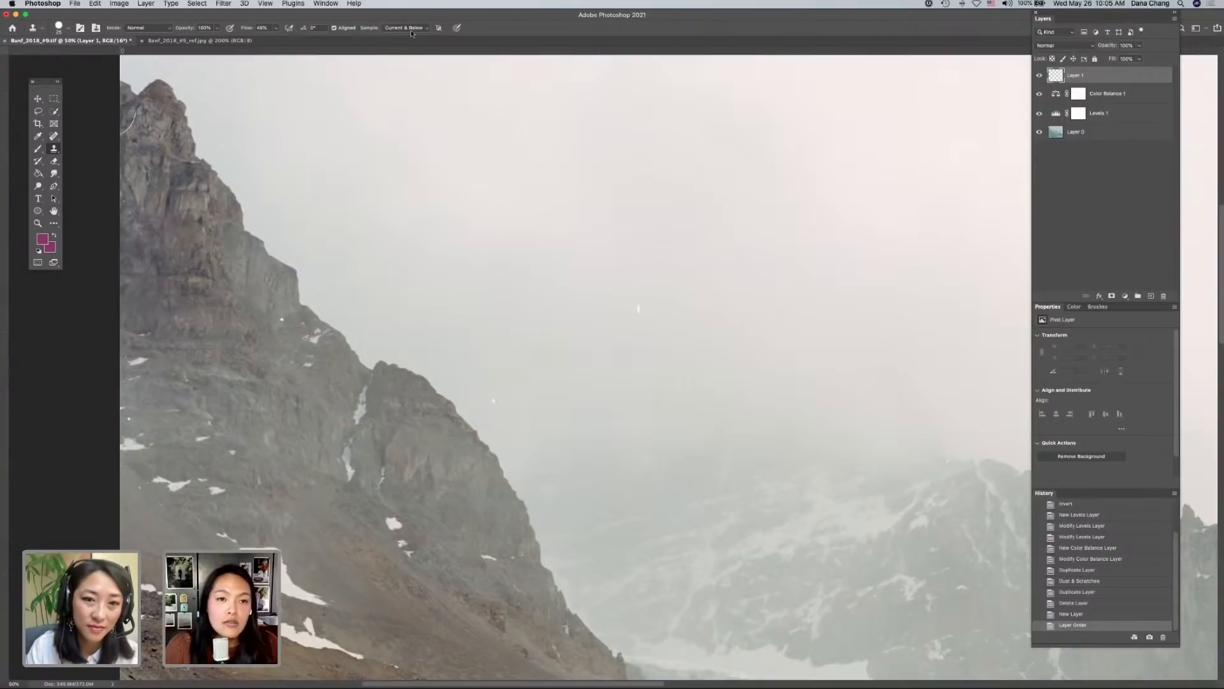
left_click(406, 28)
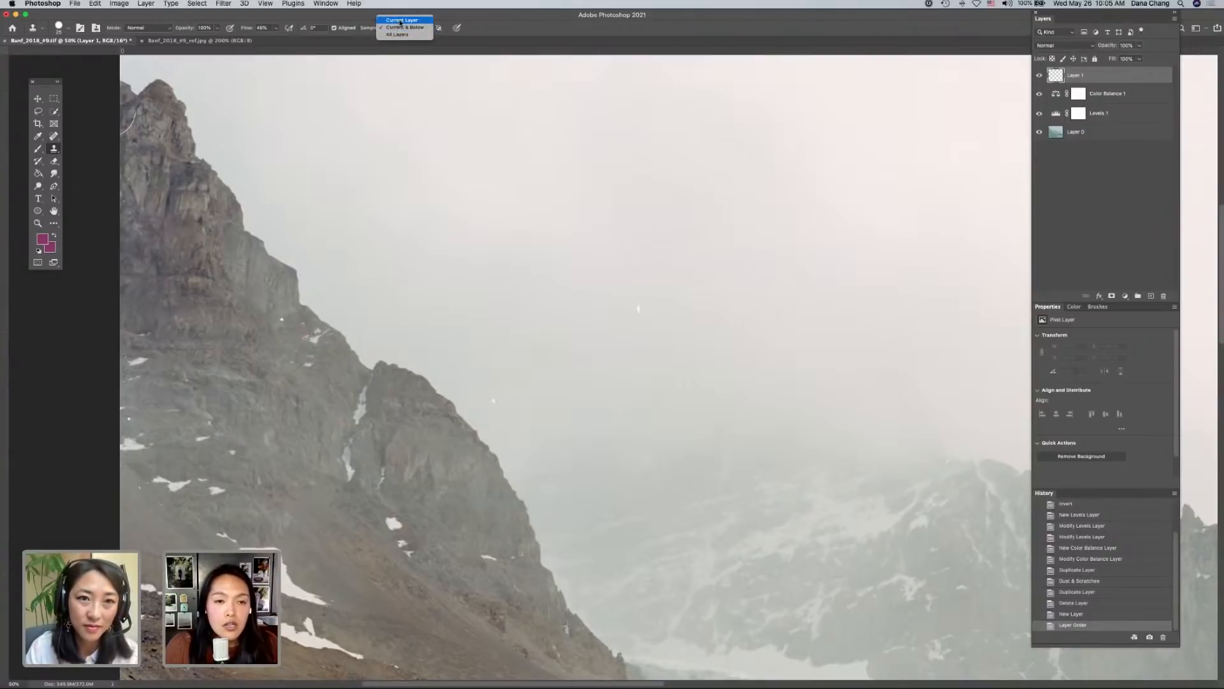
left_click(421, 25)
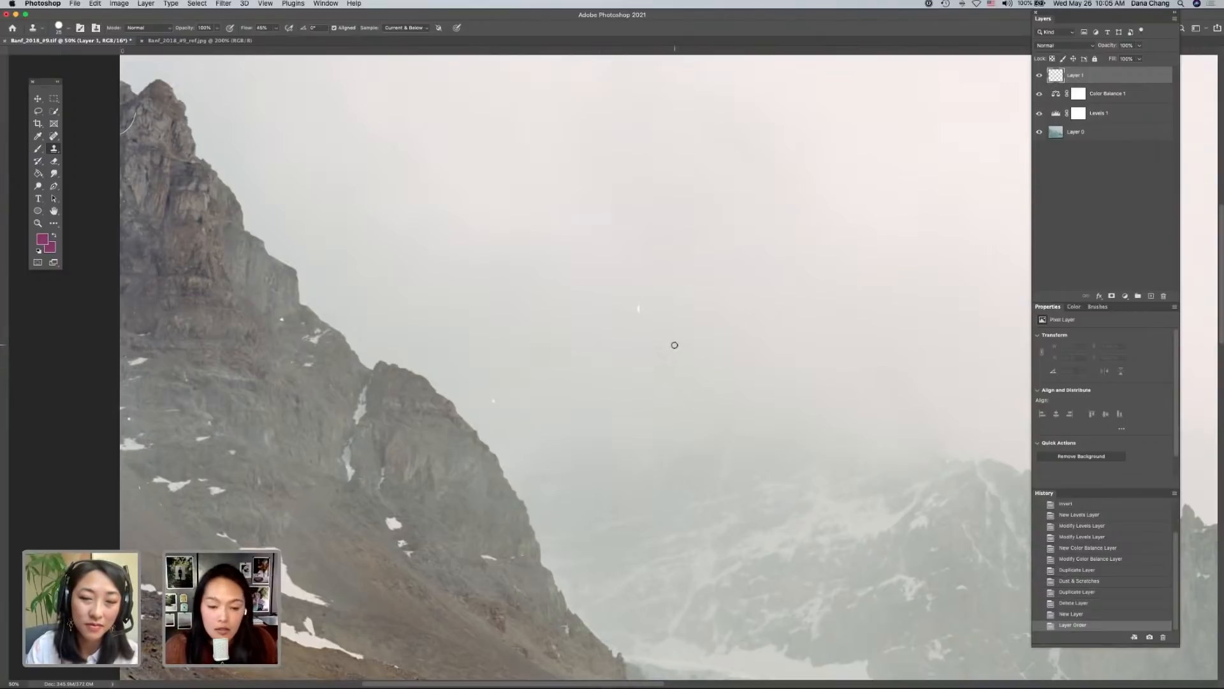
- Clone out the large elongated white speck in the open sky on Layer 1 at 100% magnification
key("super+1")
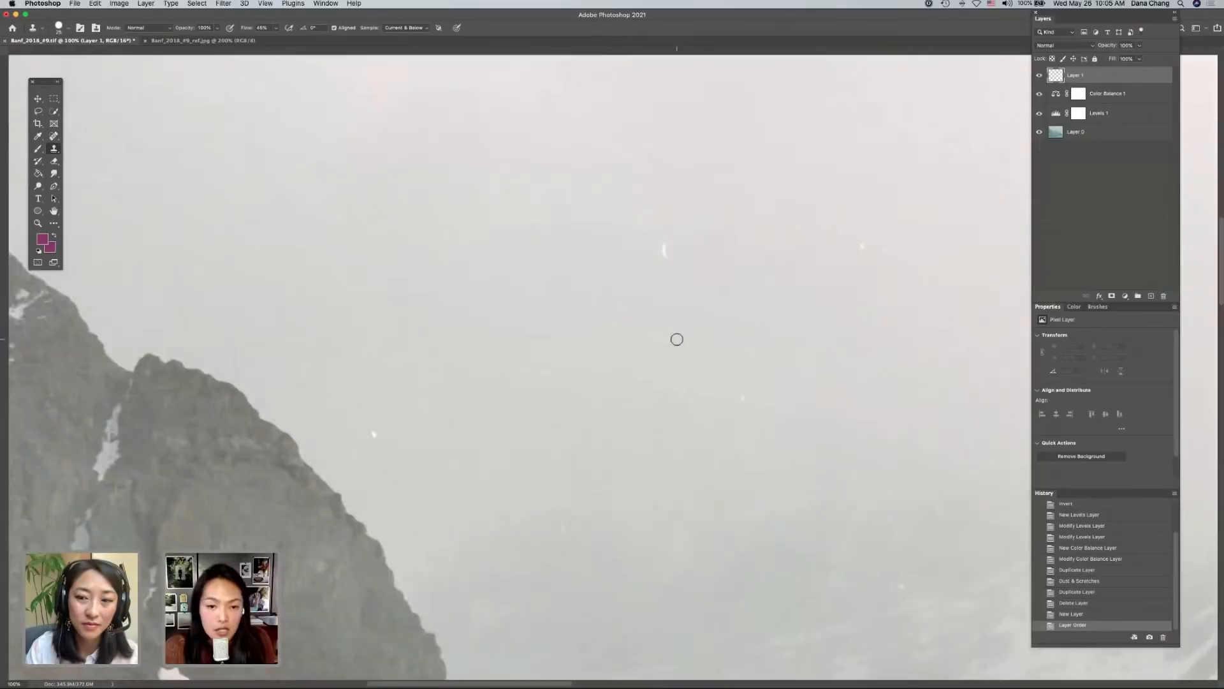
scroll(677, 339, "right", 3)
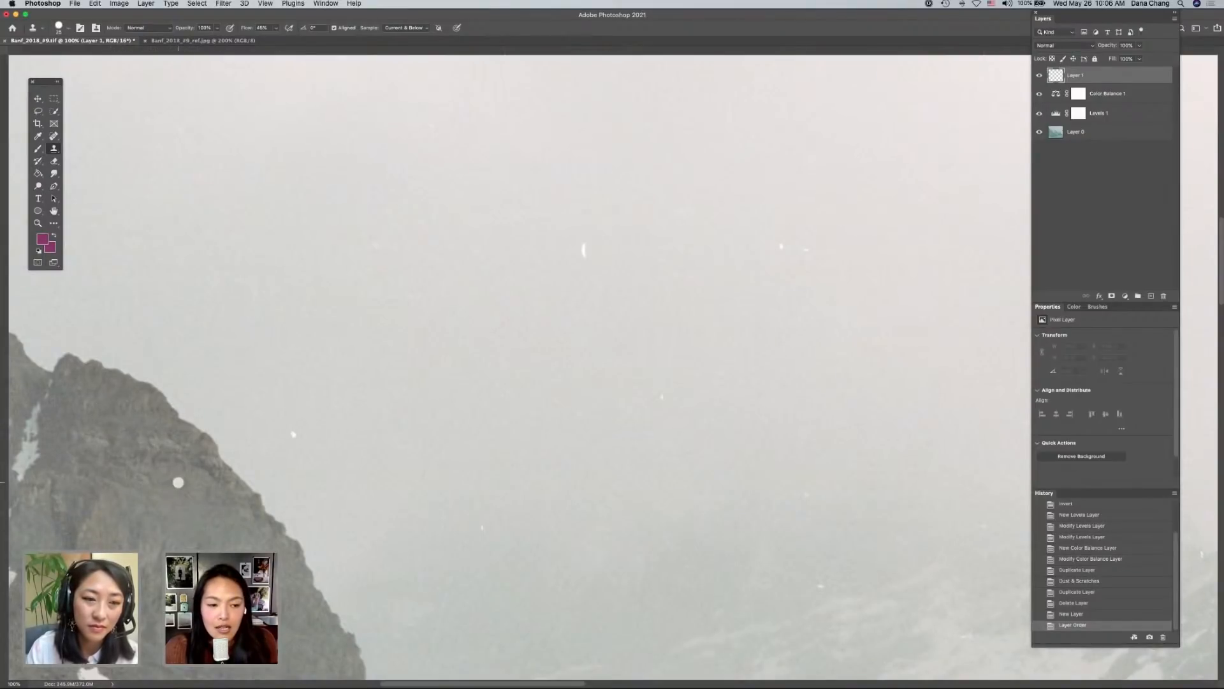
left_click(581, 249)
left_click(579, 255)
- Clone clean sky over the white specks beside the rocky ridge and in the mist to its right
left_click(284, 416, "alt")
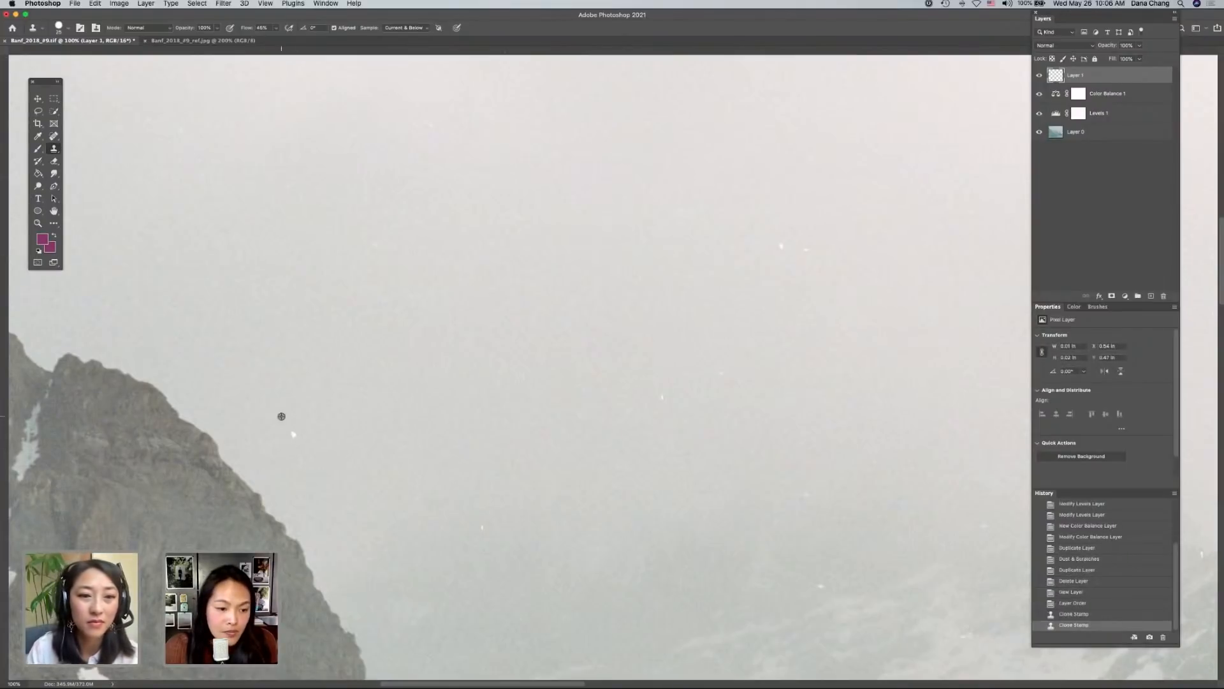
left_click(525, 458)
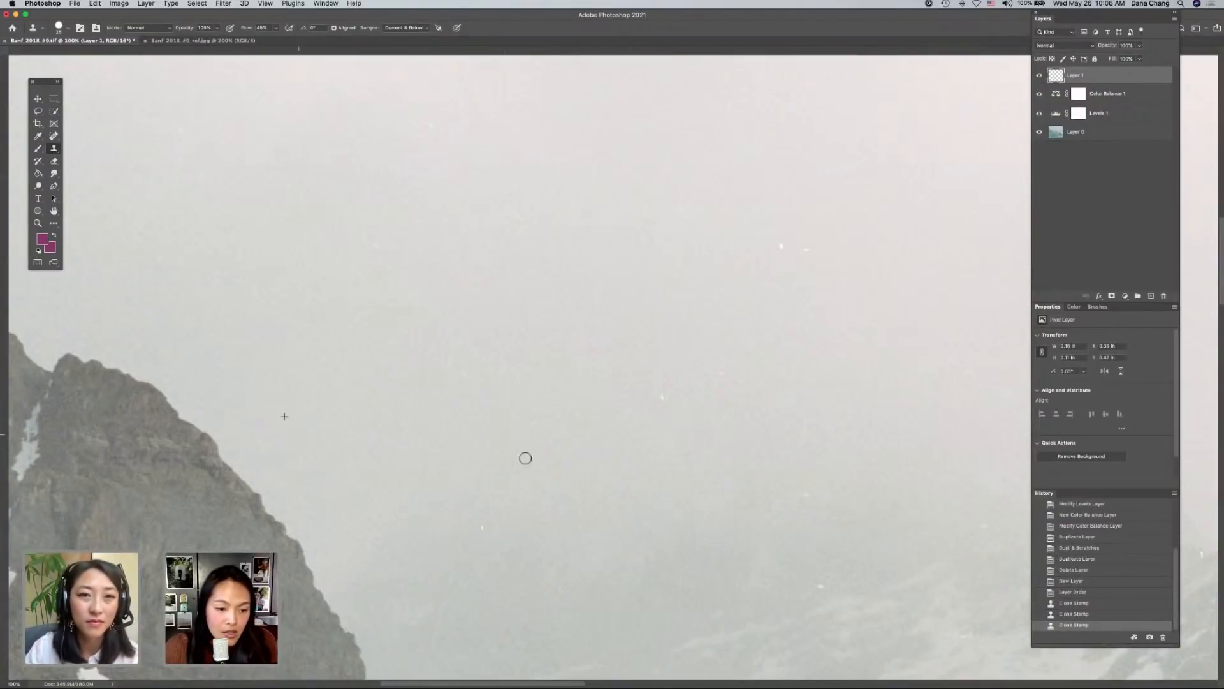
left_click(483, 526)
left_click(667, 433, "alt")
left_click(662, 397)
- Clone out the specks in the mist beside the cliff edge and over the distant snowy mountain
scroll(637, 407, "down", 2)
scroll(638, 408, "down", 5)
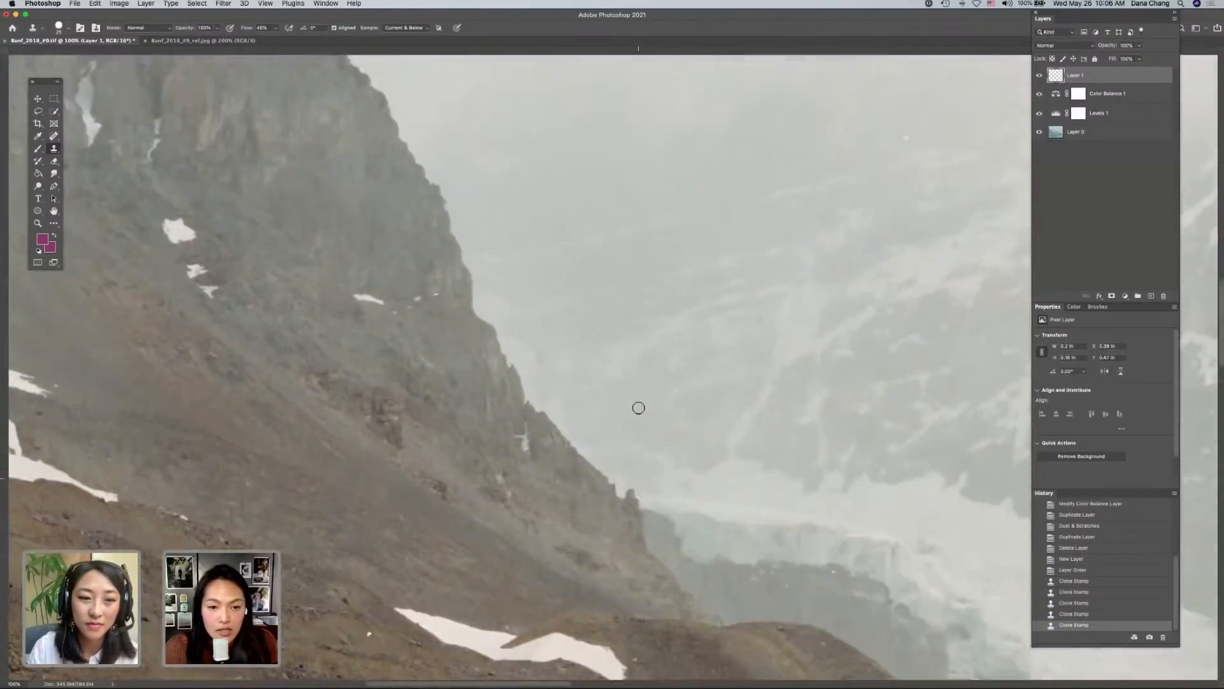
left_click(520, 268, "alt")
left_click(536, 239)
left_click(525, 220)
left_click(535, 232)
left_click(906, 196)
- Clone out the white speck on the brown slope beside the long snow patch
scroll(776, 247, "down", 2)
scroll(776, 246, "down", 5)
scroll(776, 246, "left", 2)
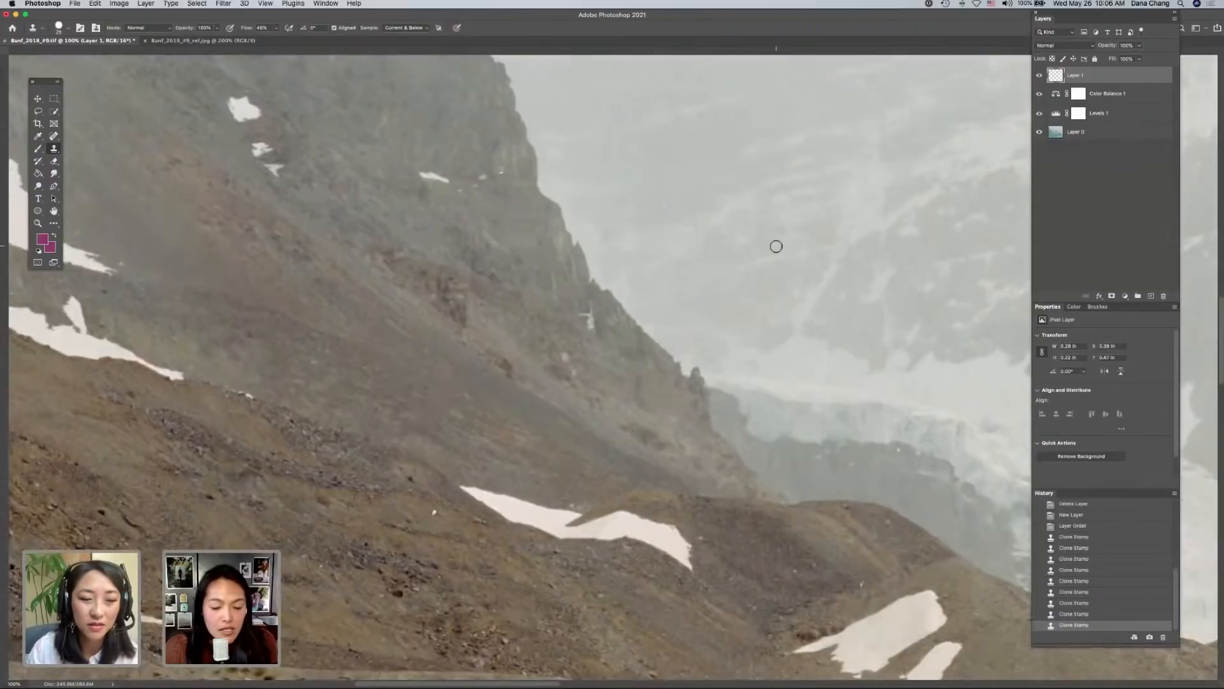
scroll(776, 246, "down", 5)
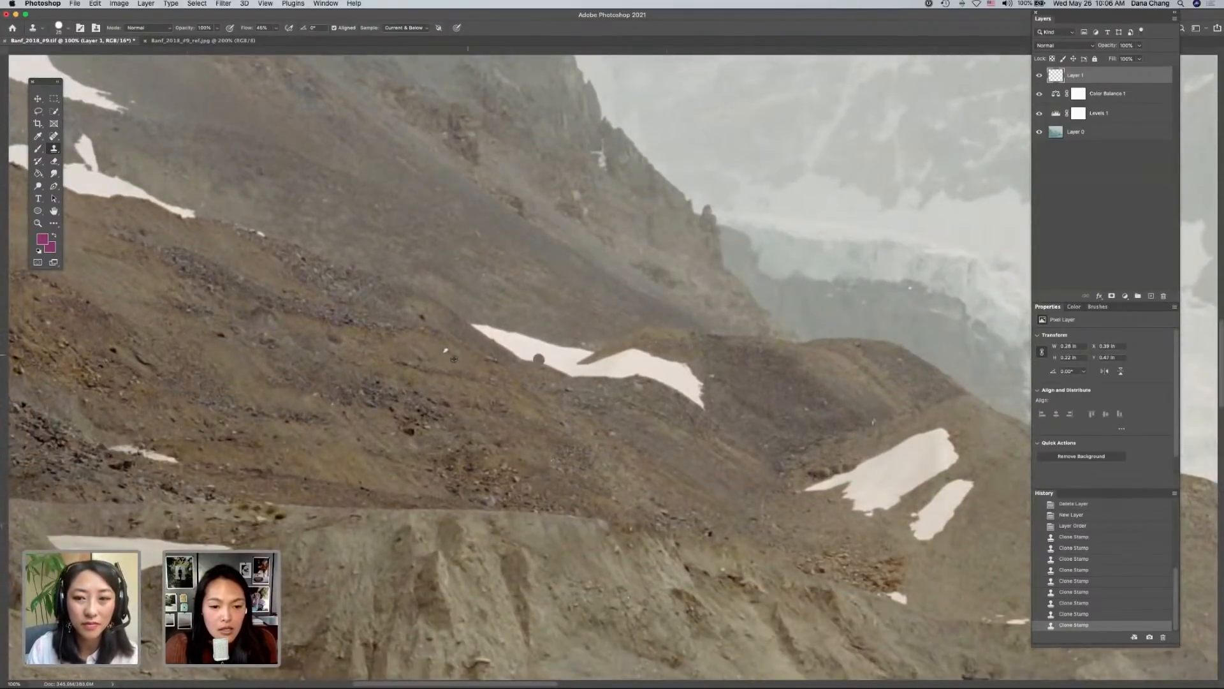
left_click(520, 361)
- Clone out the white speck on the dark rock just below the glacier's edge
scroll(520, 361, "right", 2)
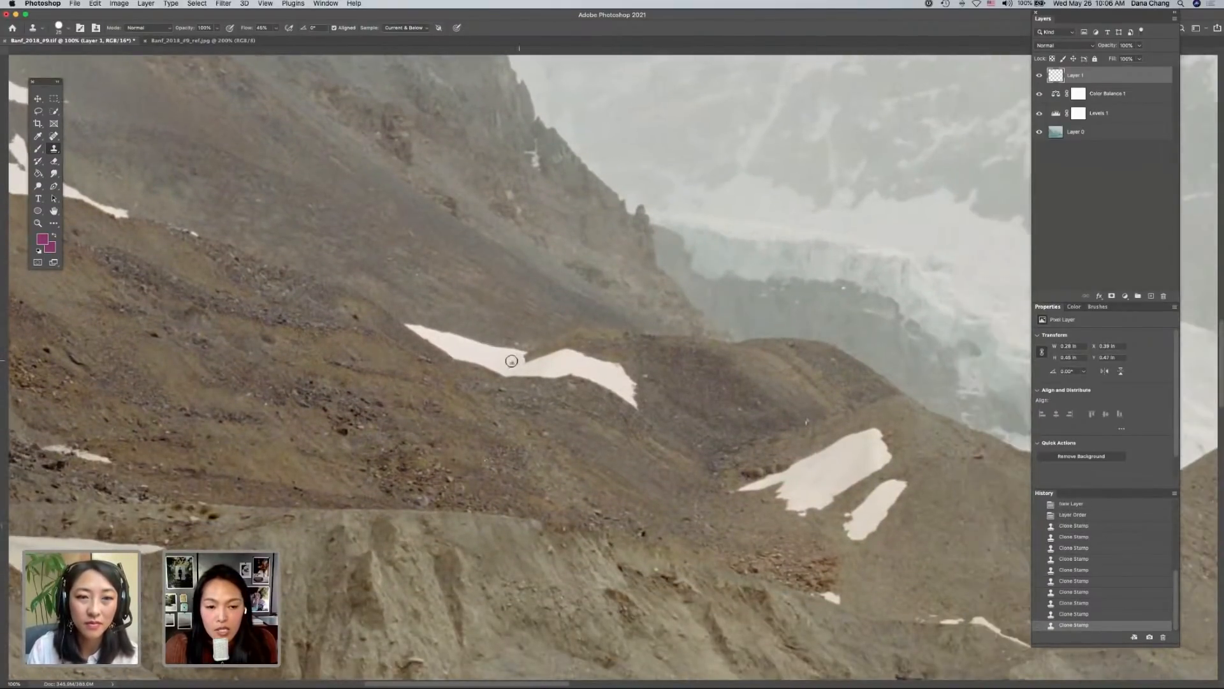
scroll(541, 359, "right", 2)
scroll(552, 357, "right", 2)
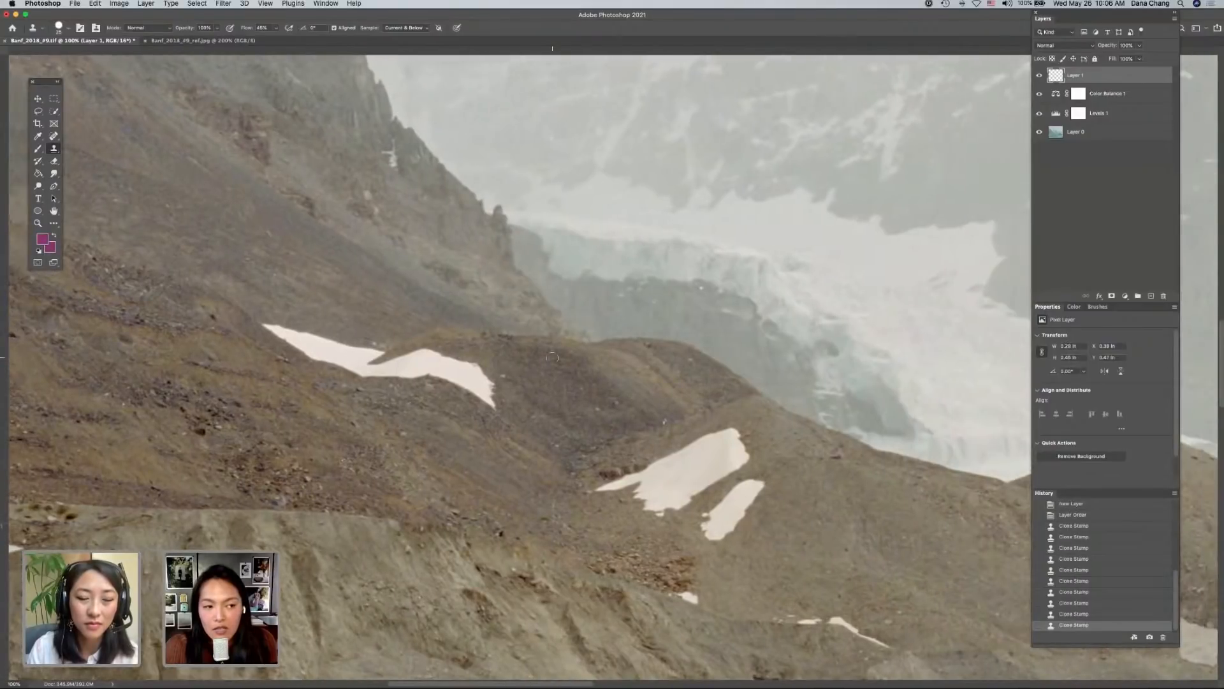
left_click(701, 288)
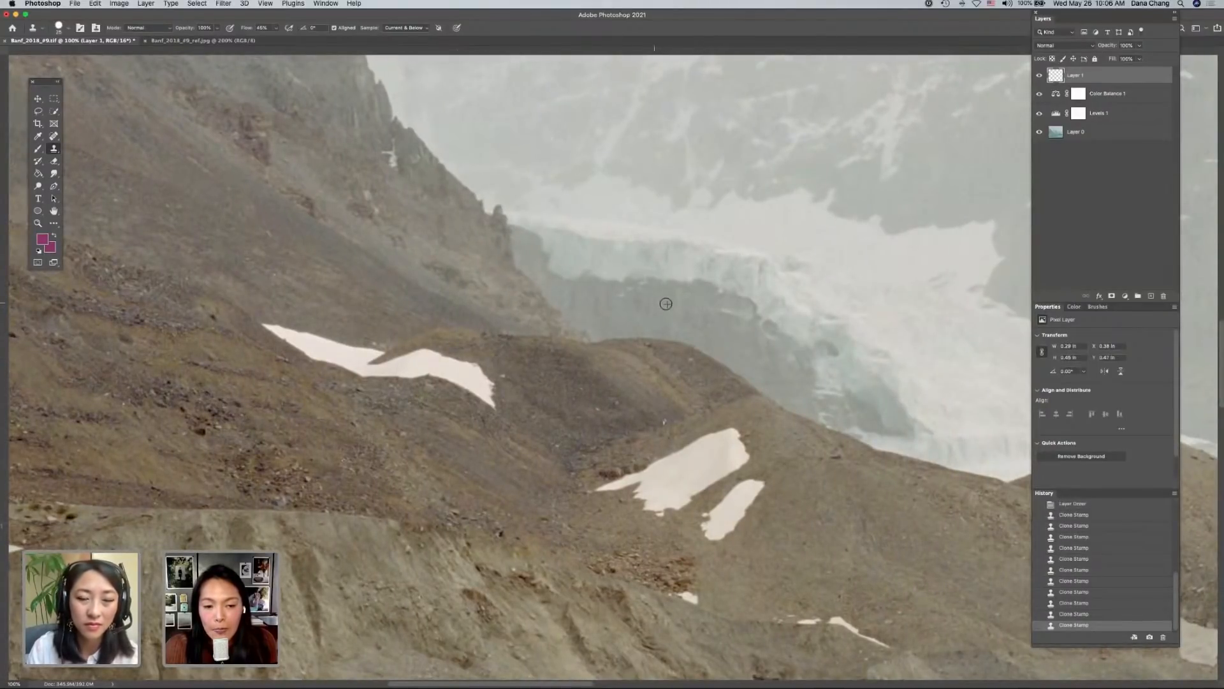
scroll(657, 309, "down", 7)
scroll(657, 309, "left", 7)
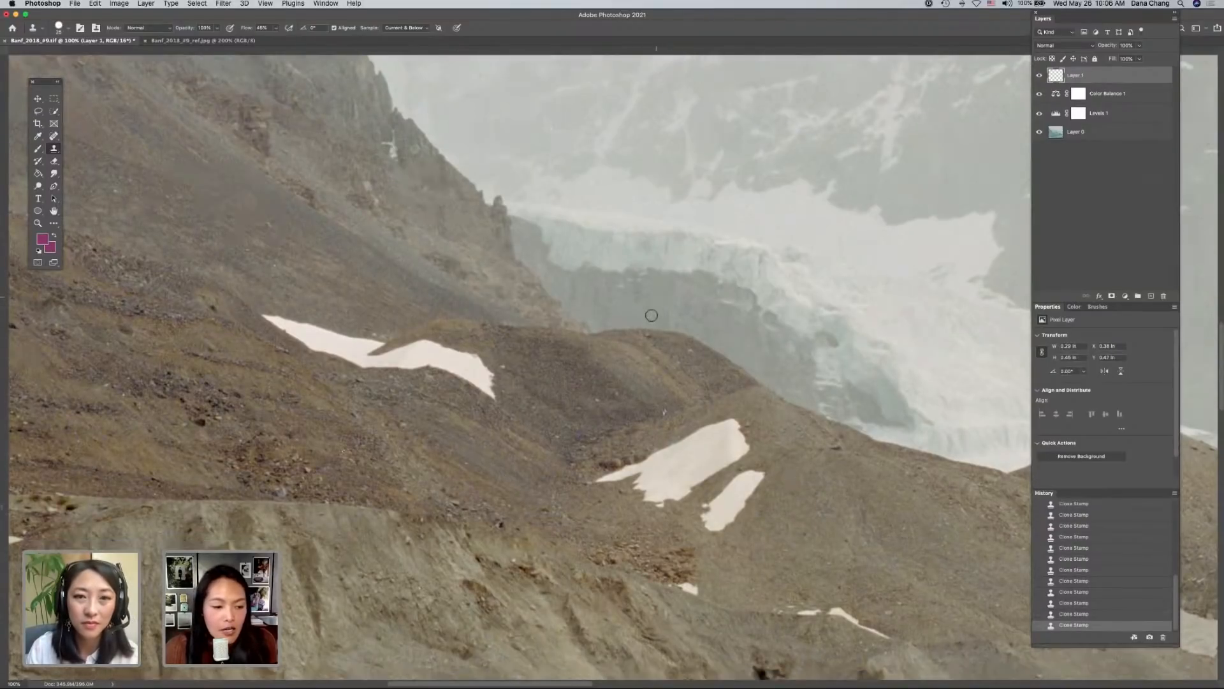
- Examine the gravel slopes and rocky foreground for remaining dust specks
scroll(651, 316, "left", 12)
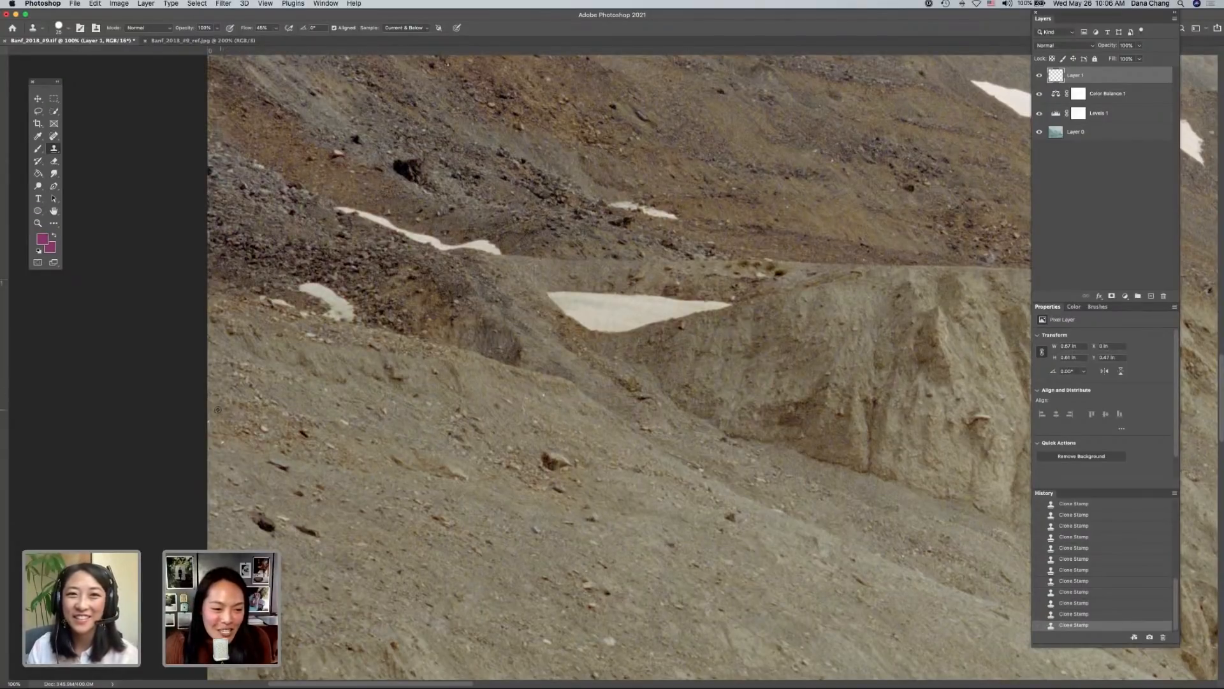
scroll(323, 293, "down", 10)
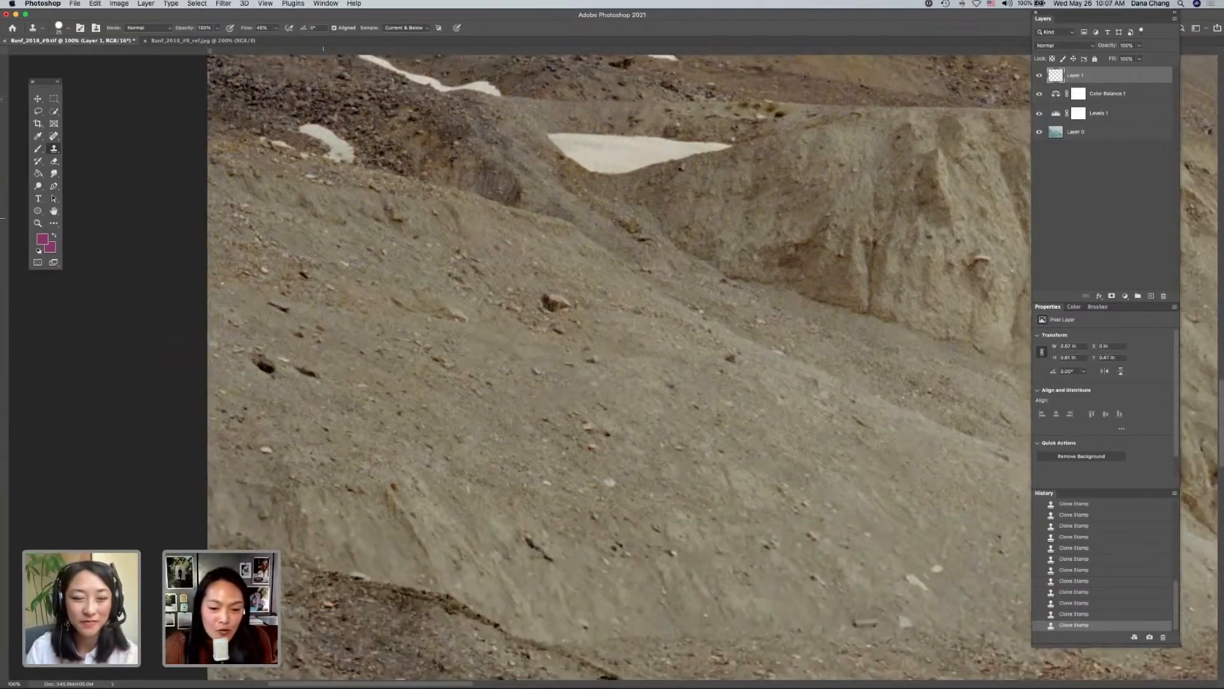
scroll(323, 293, "down", 3)
scroll(323, 400, "down", 10)
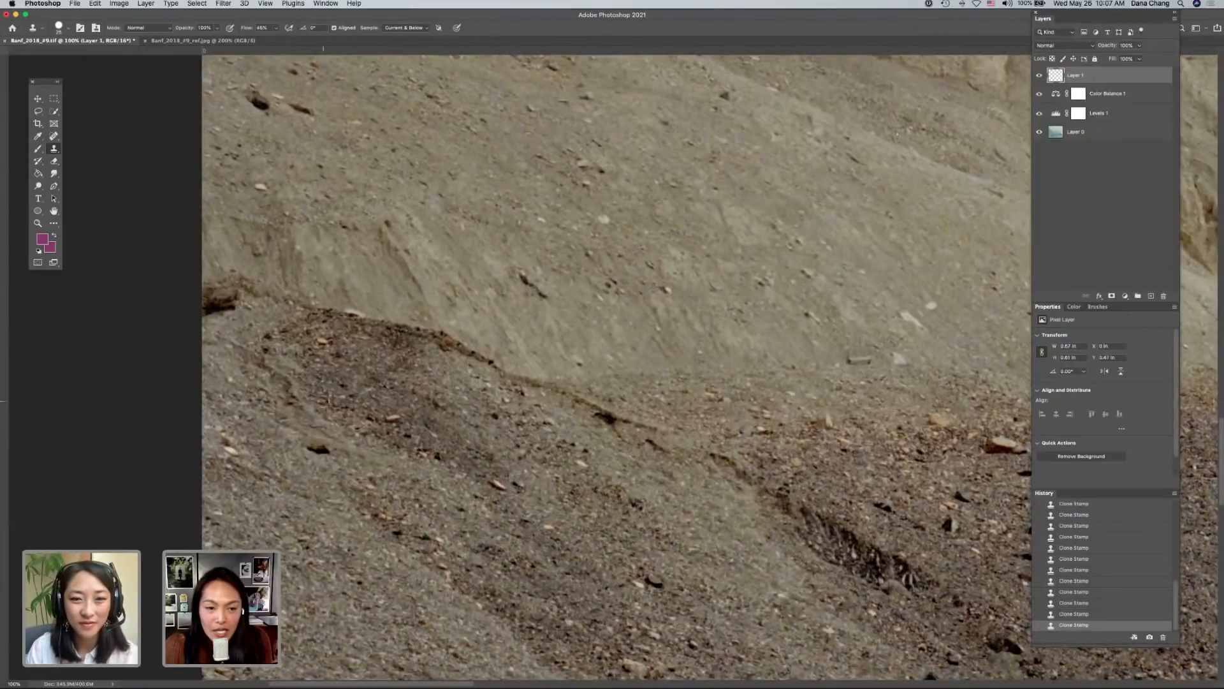
scroll(324, 408, "right", 2)
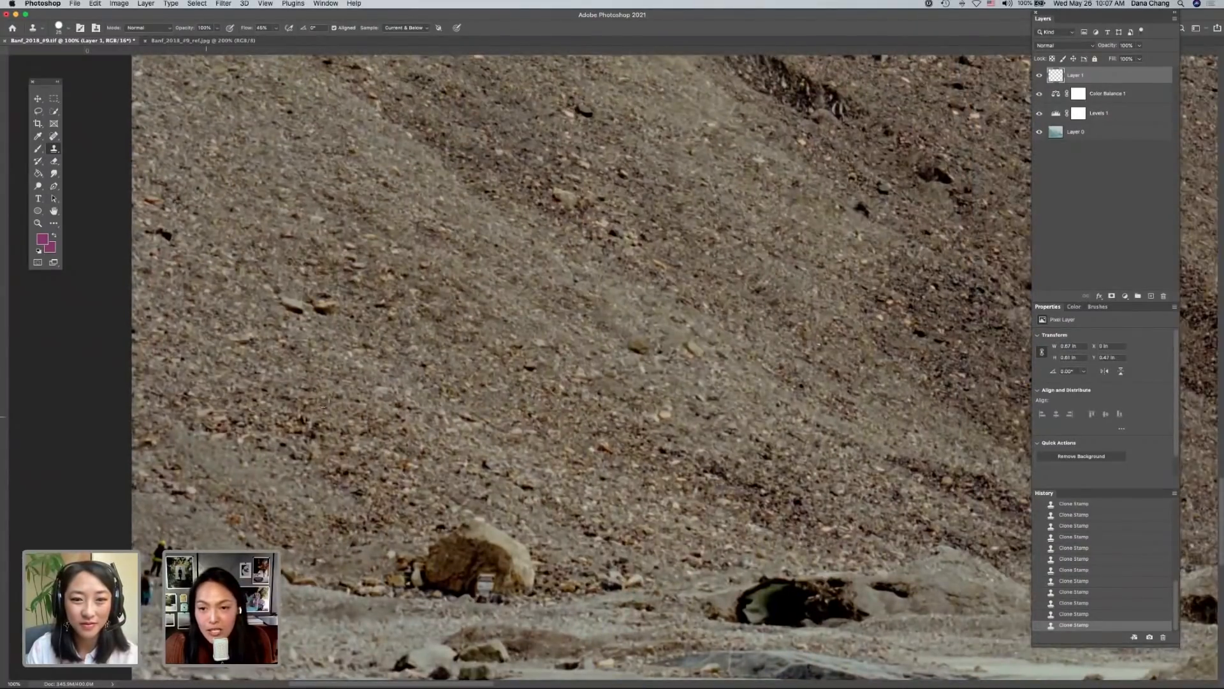
scroll(323, 406, "up", 15)
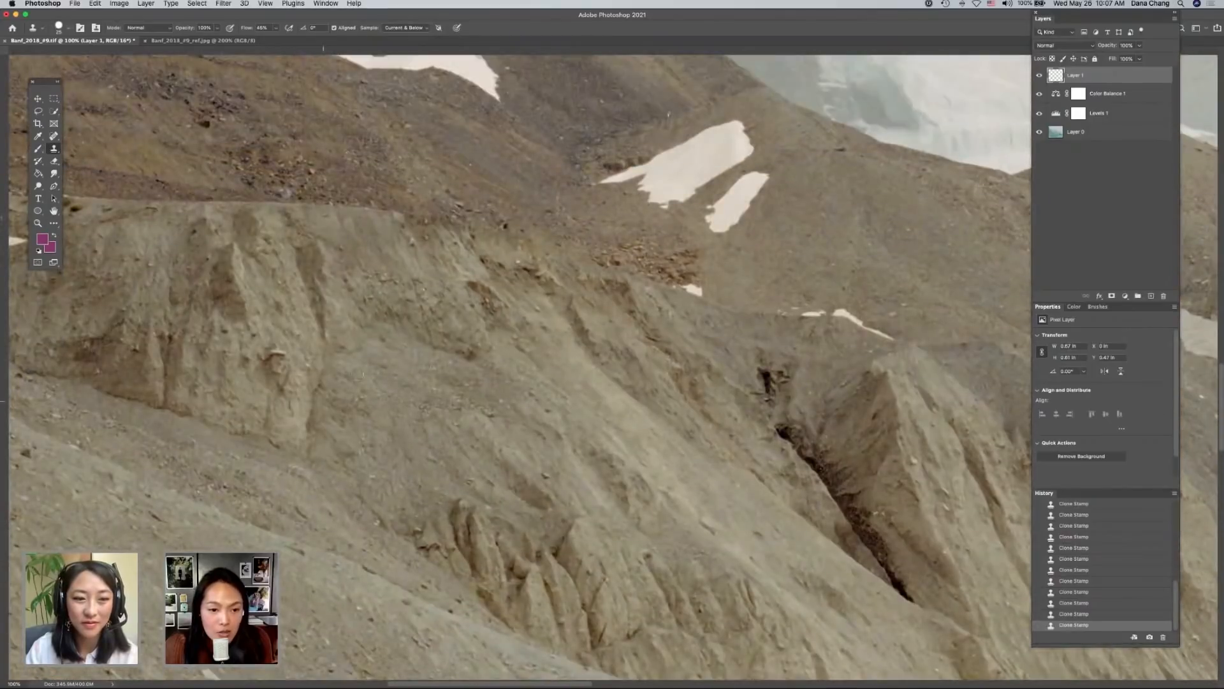
- Clone out the white speck on the dark slope just above the large snow patch
key("super+equal")
key("super+equal")
key("super+equal")
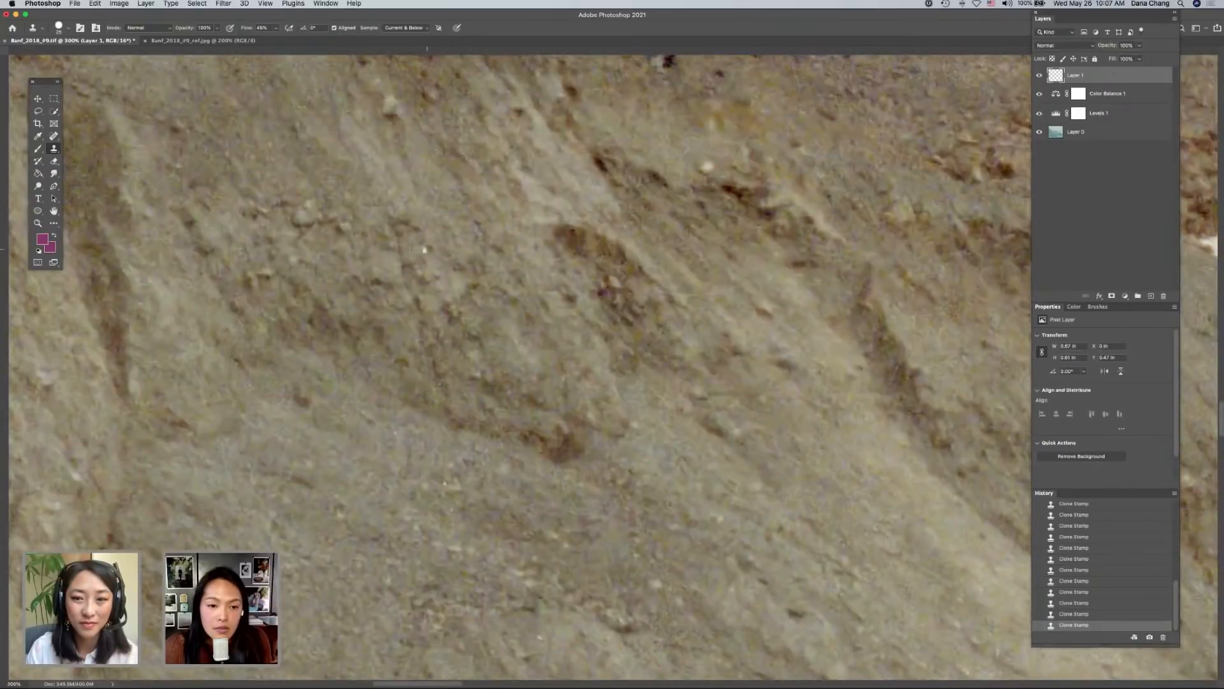
scroll(533, 255, "up", 4)
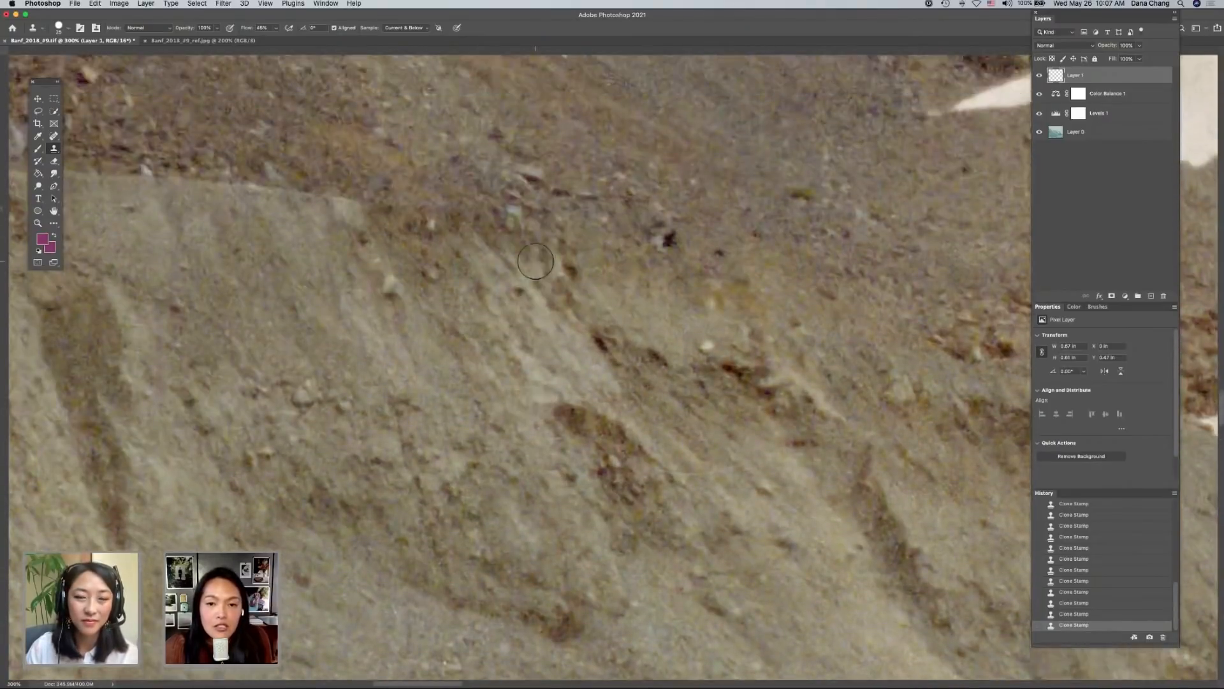
scroll(535, 262, "up", 6)
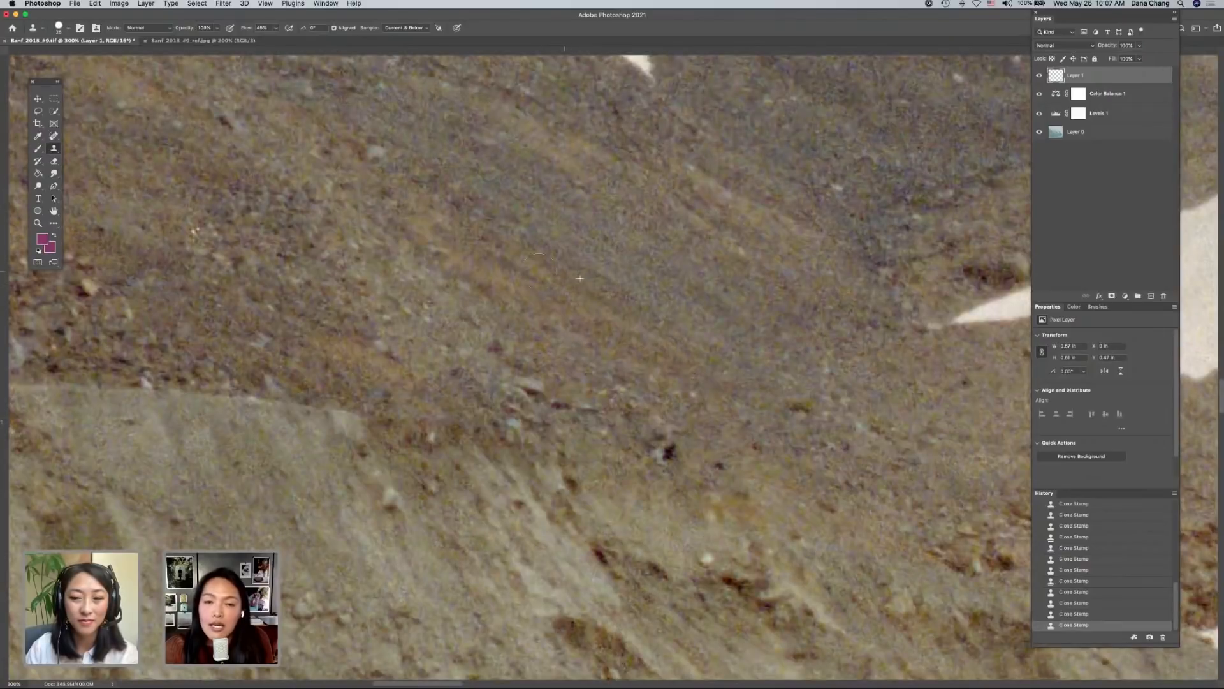
scroll(561, 287, "right", 5)
scroll(457, 360, "up", 4)
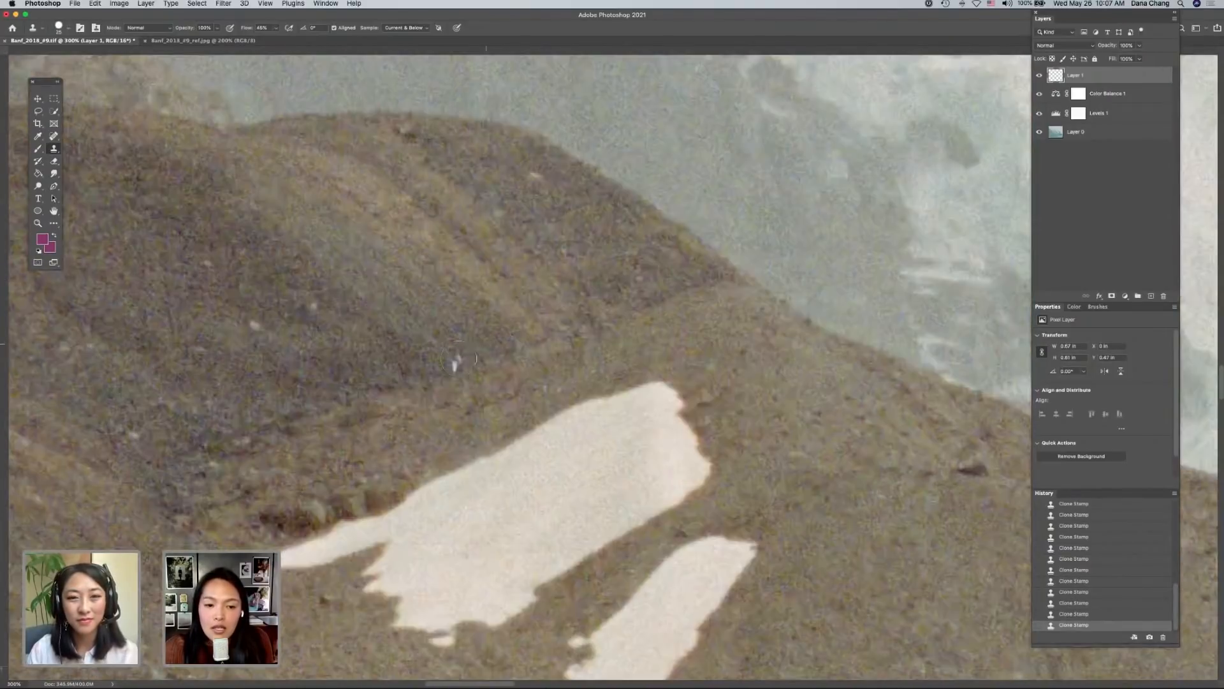
scroll(606, 297, "up", 3)
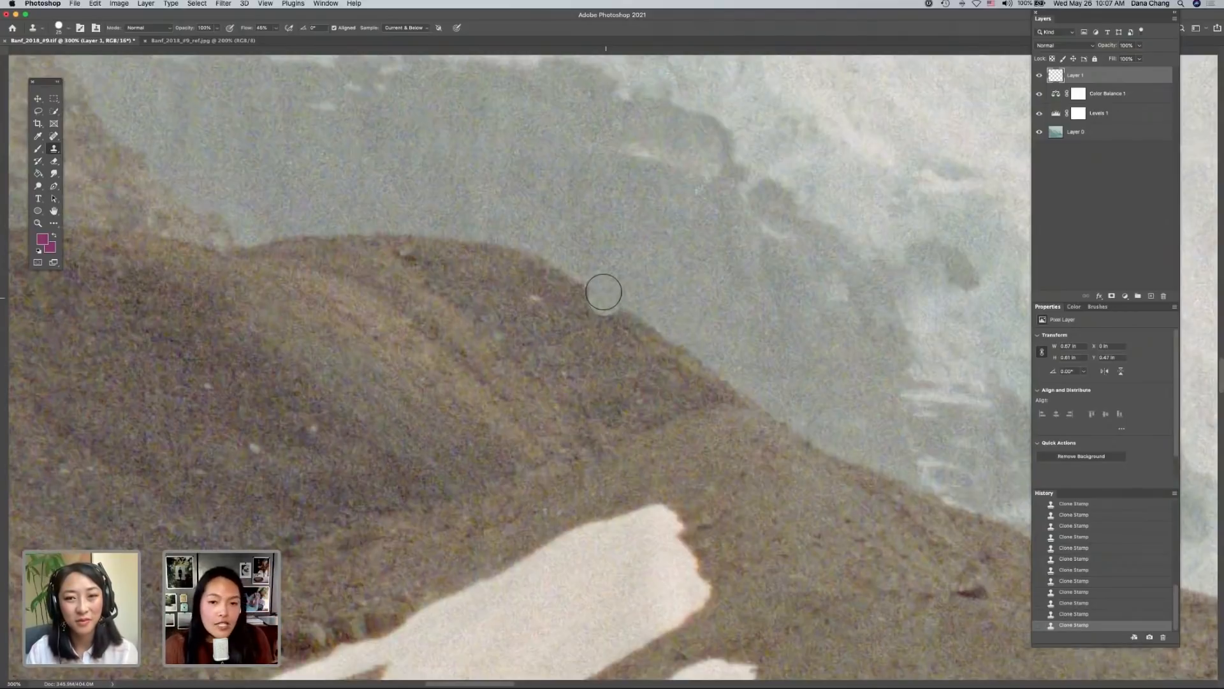
- Clone out the tiny specks along the glacier's upper edge and on the hazy rock face with a smaller brush
scroll(606, 298, "up", 1)
scroll(603, 295, "up", 2)
scroll(601, 294, "up", 6)
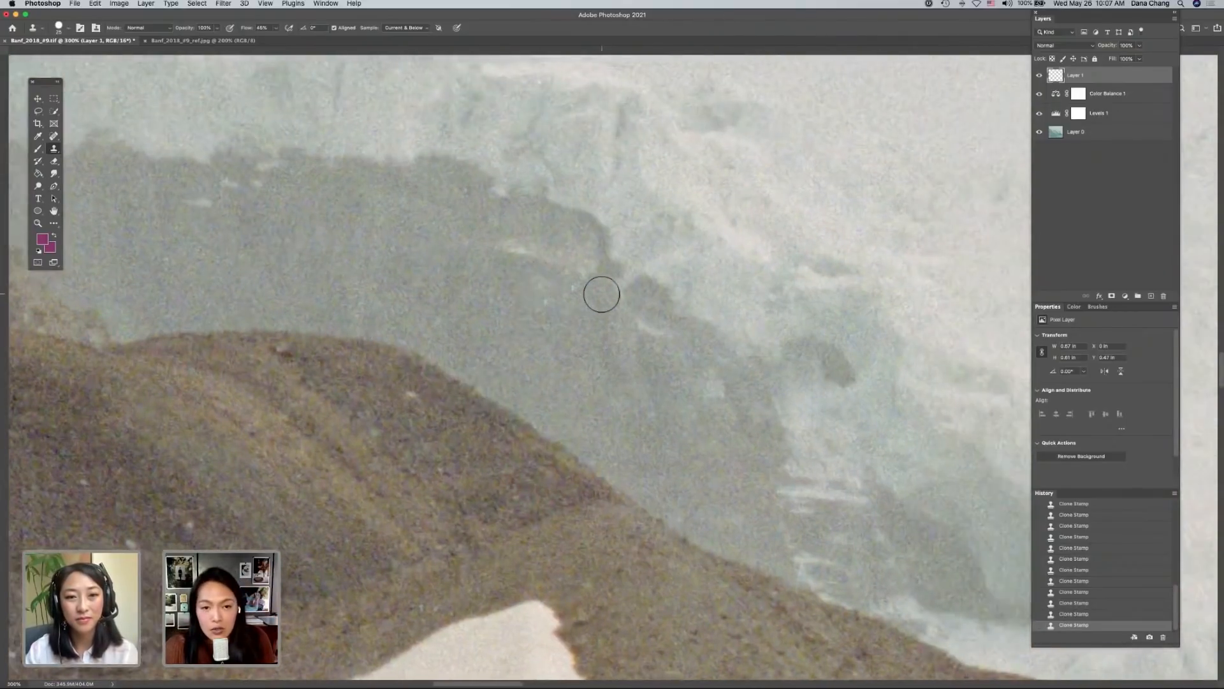
scroll(593, 210, "up", 1)
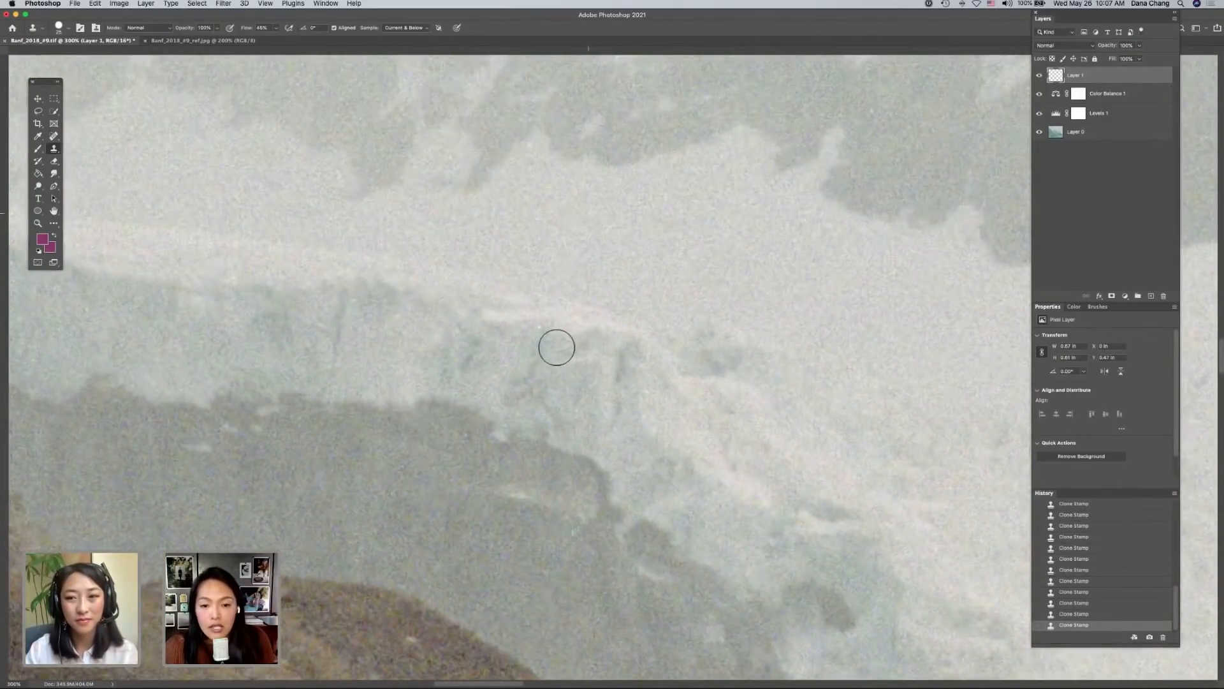
key("bracketleft")
key("bracketleft")
key("bracketleft")
key("bracketleft")
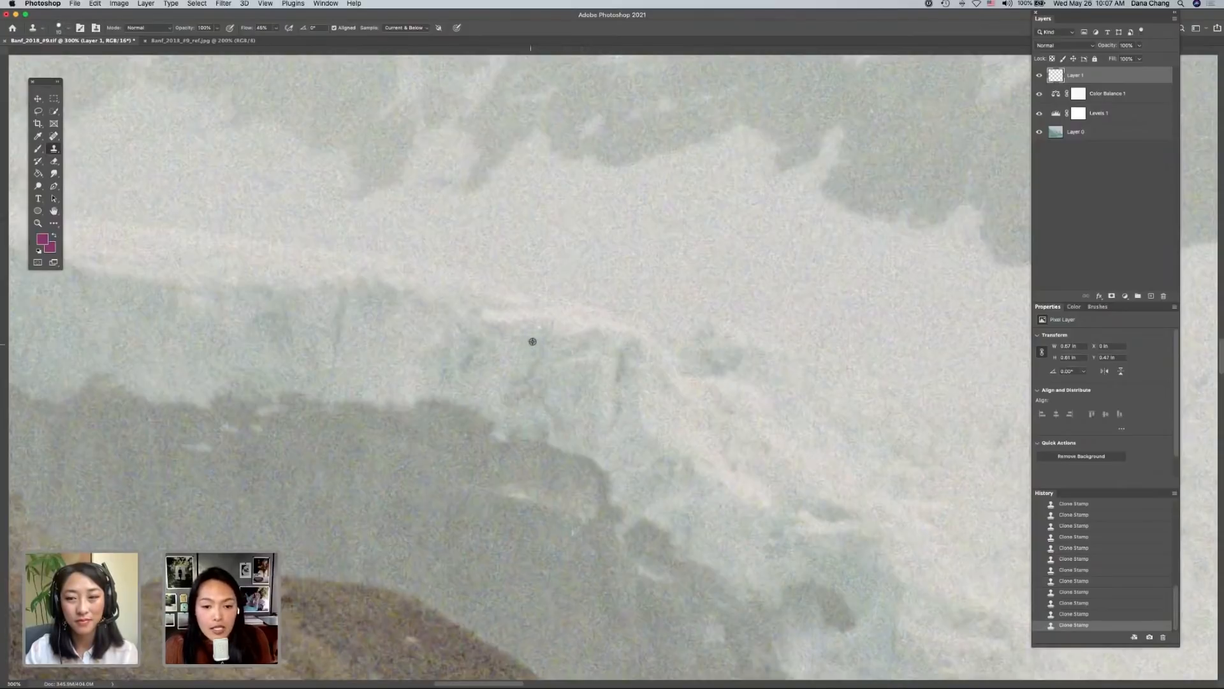
scroll(733, 255, "up", 3)
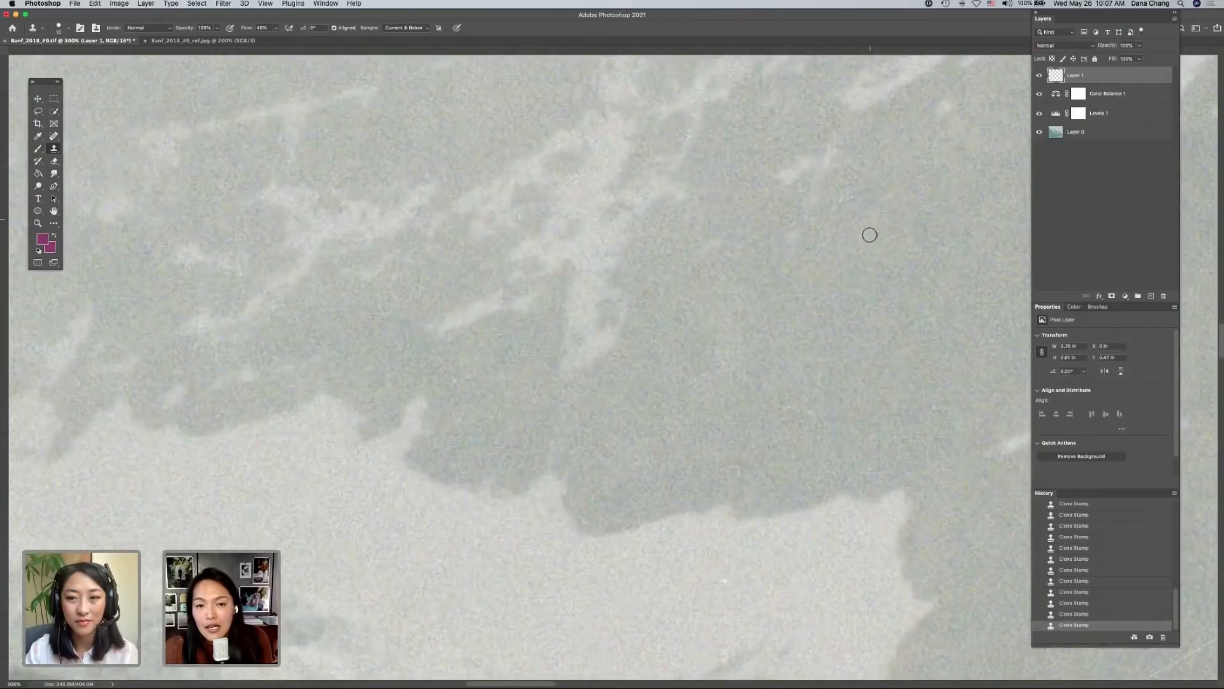
scroll(743, 331, "up", 3)
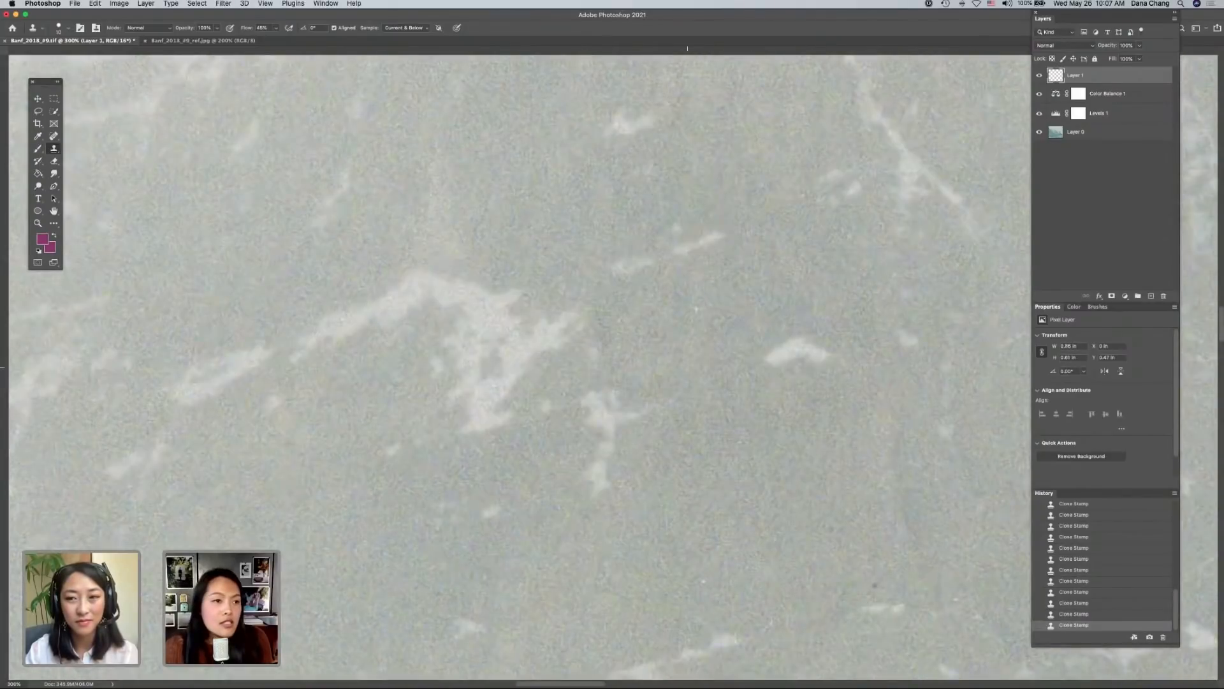
- Open the Image Size settings, set the resolution to 350 pixels/inch and turn off resampling
left_click(119, 3)
left_click(124, 77)
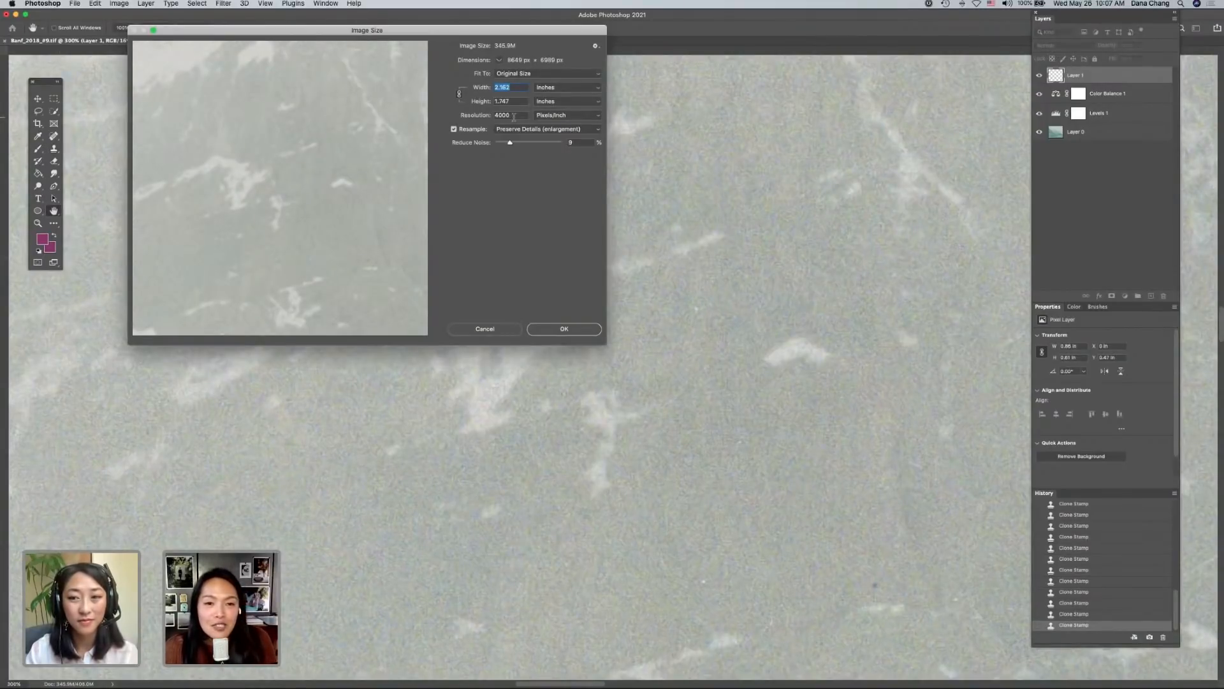
double_click(505, 116)
type("35")
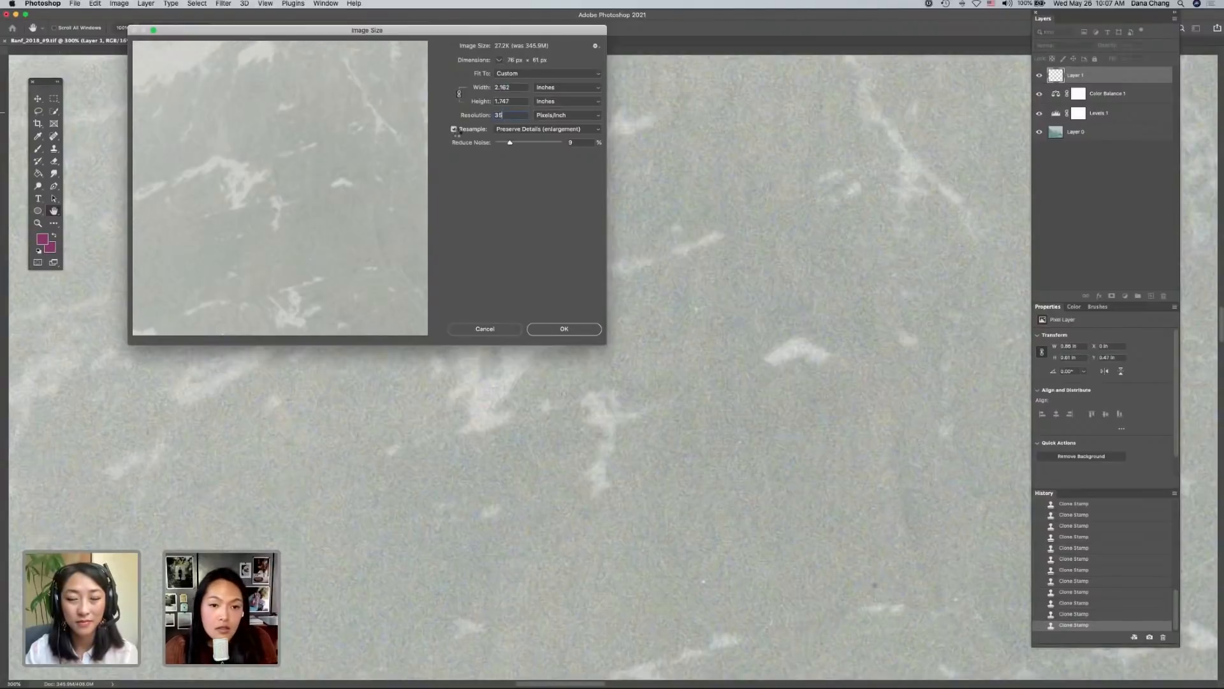
type("0")
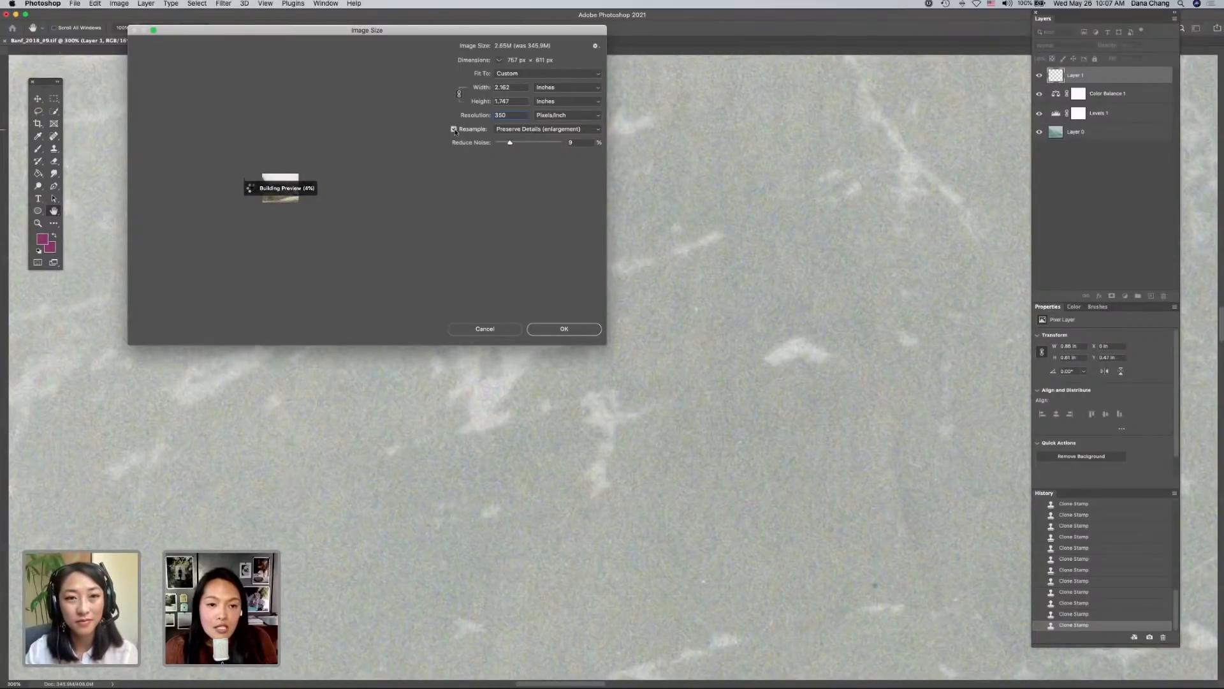
left_click(454, 129)
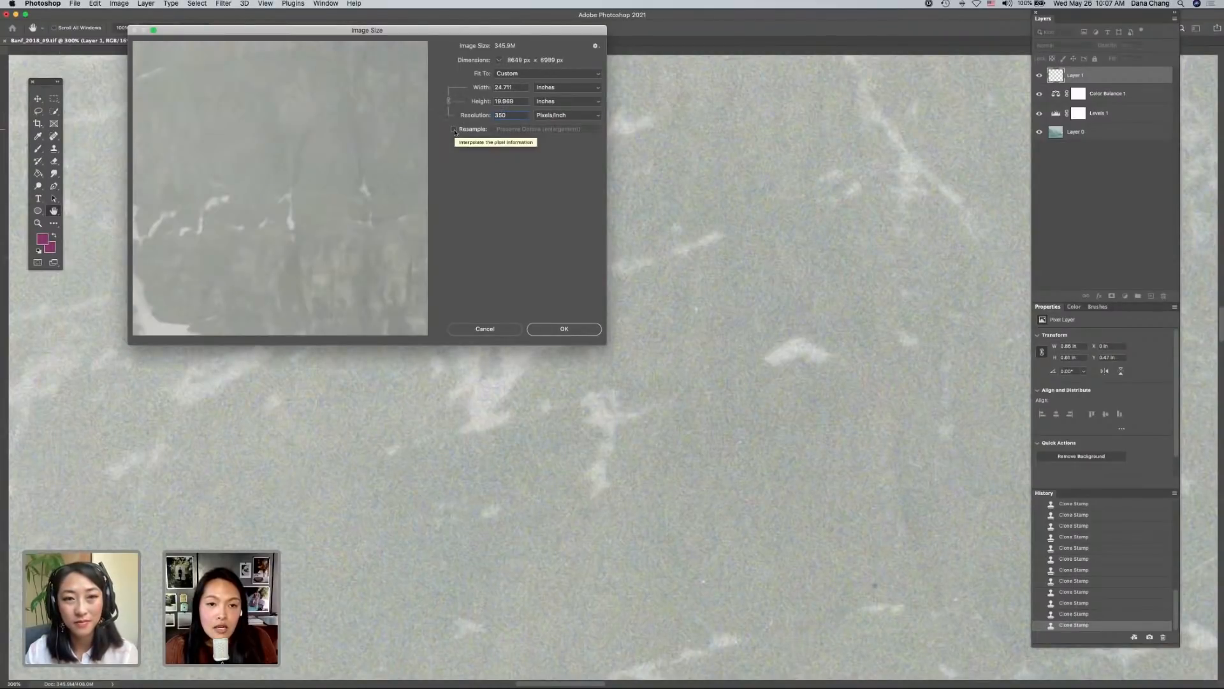
- Set the image height to 16.5 inches
double_click(516, 88)
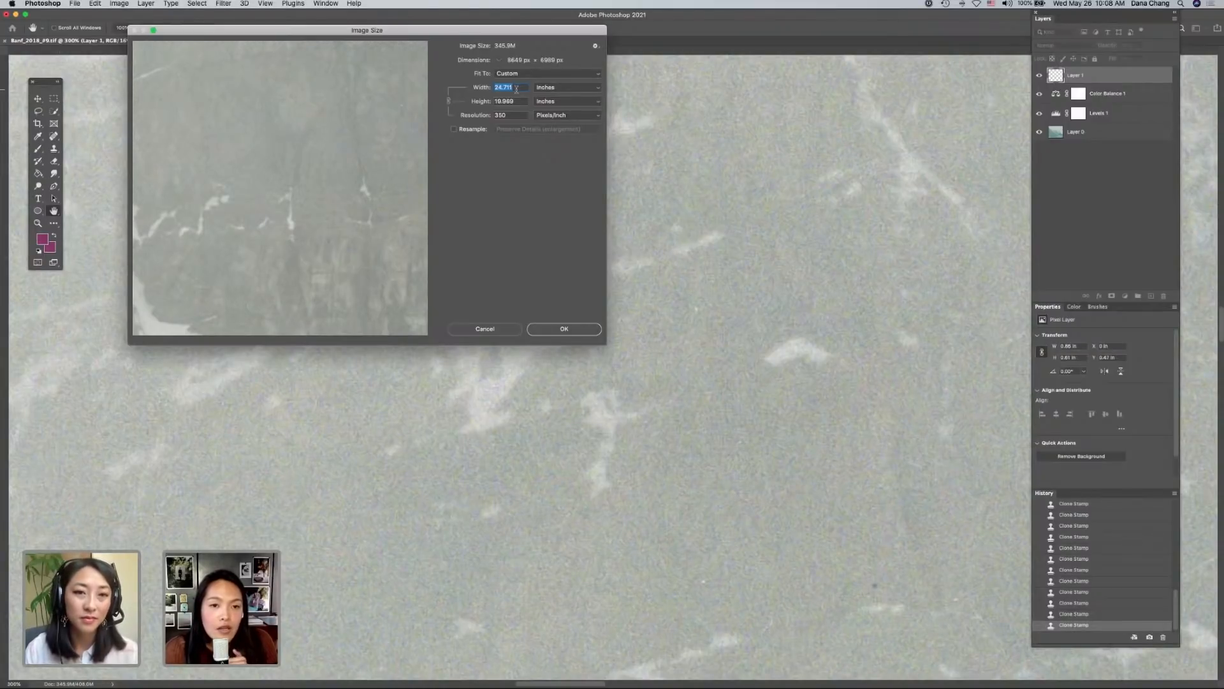
key("Tab")
type("16.5")
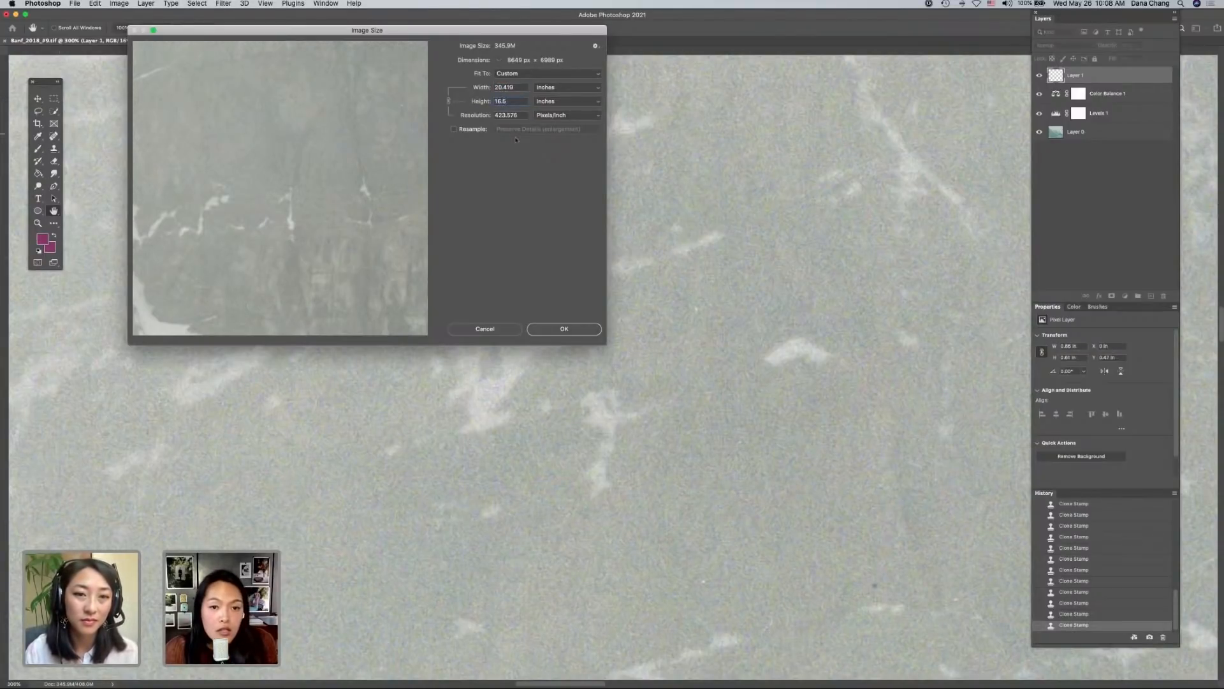
- Try a resolution of 350 pixels/inch with resampling off, and undo the entry
key("Tab")
type("350")
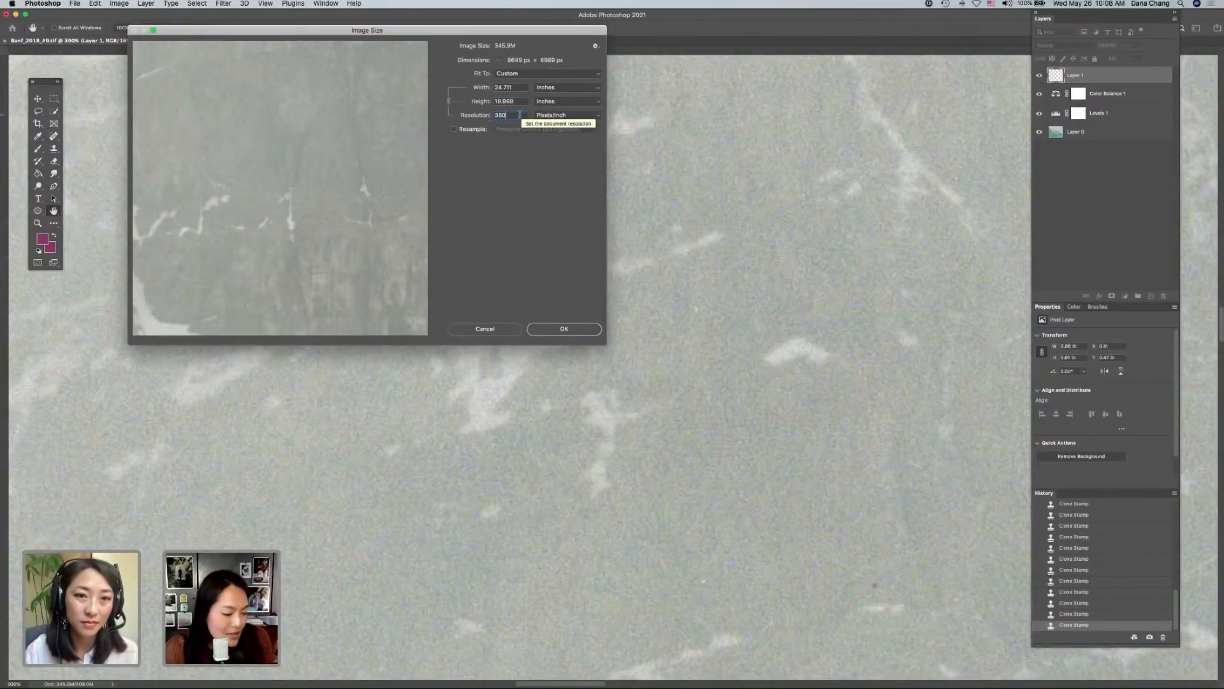
key("super+z")
- Turn resampling on, set the resolution to 350 pixels/inch and apply the new image size
left_click(463, 131)
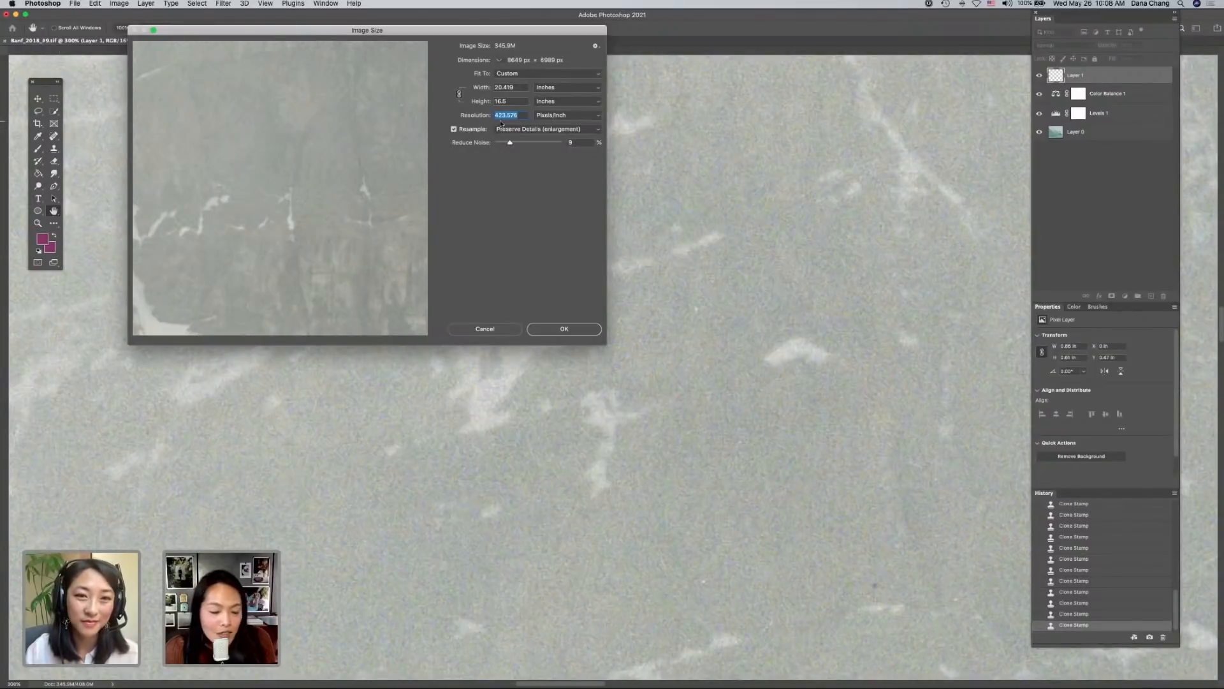
type("350")
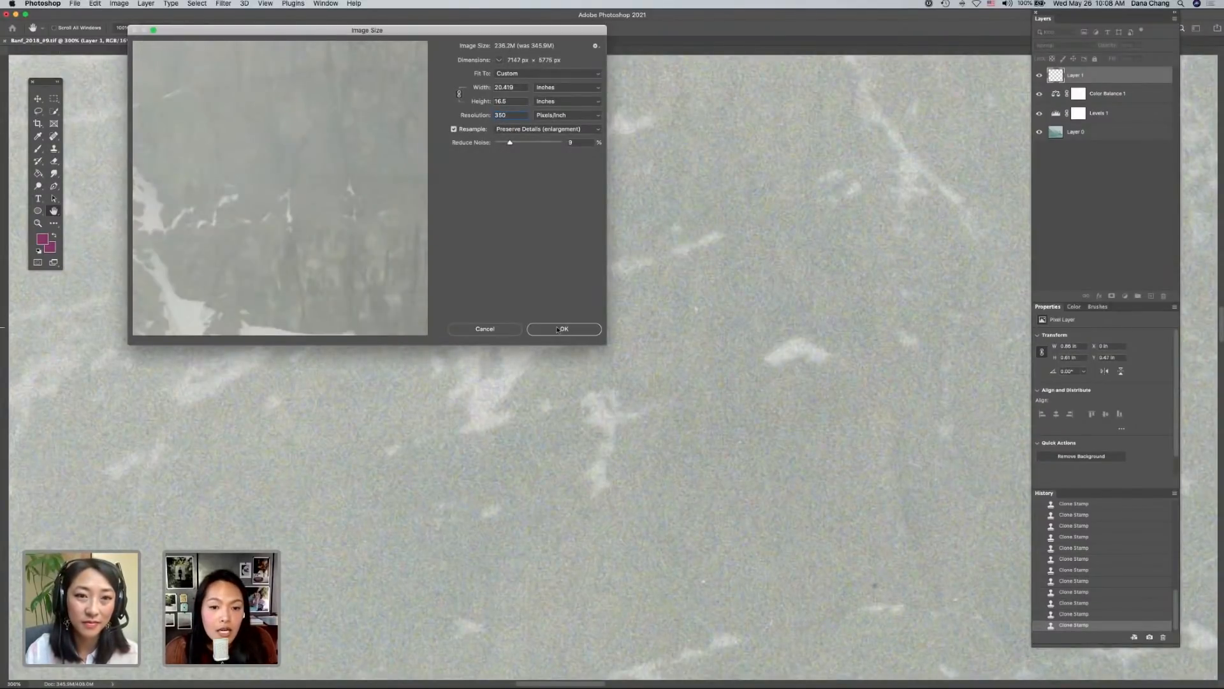
left_click(557, 329)
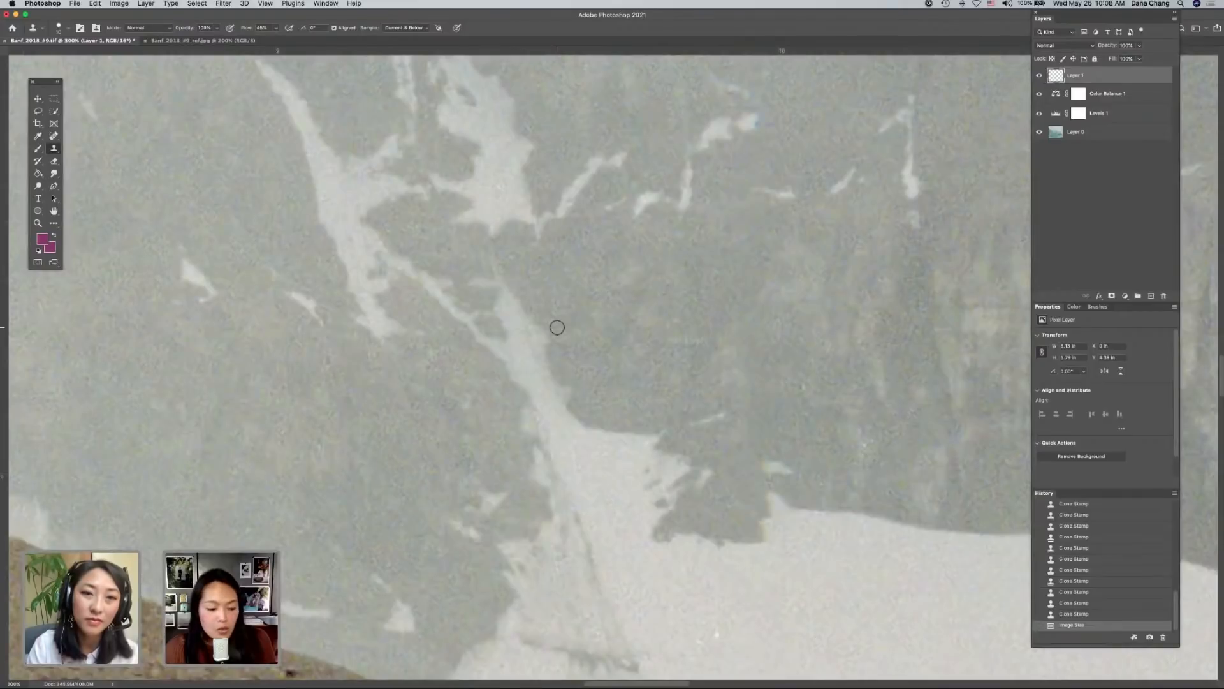
- Clone out the tiny white speck on the hazy rock face near the branching snow streaks
scroll(558, 327, "down", 5)
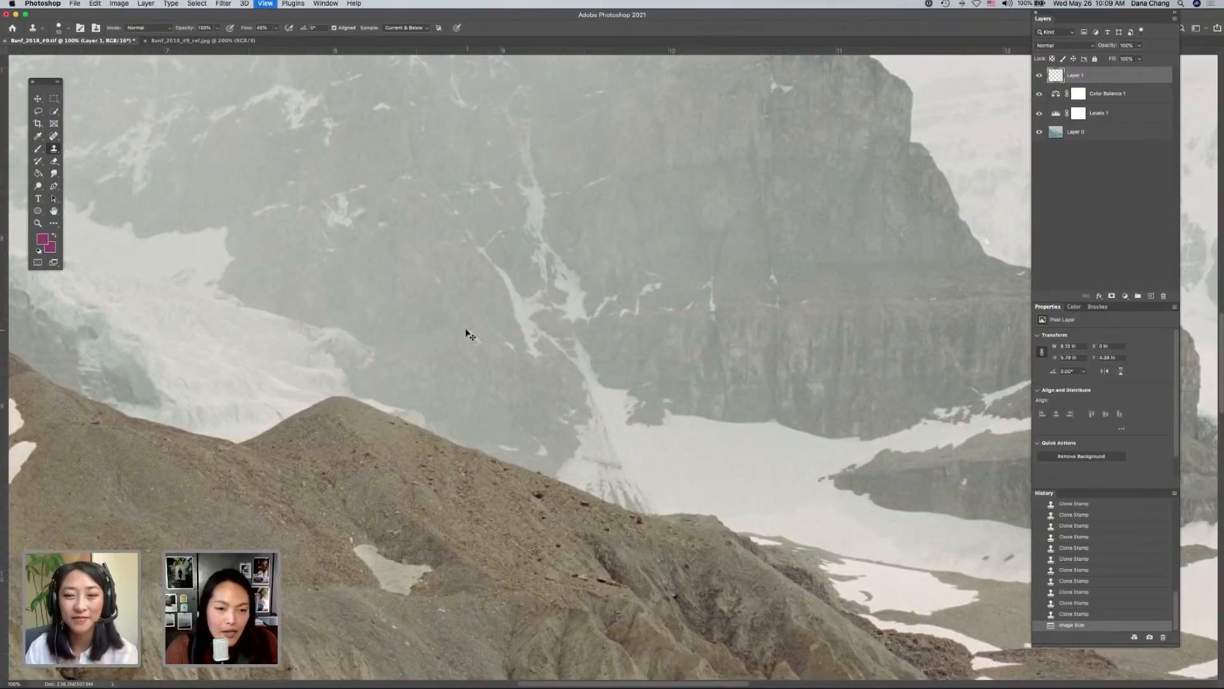
key("super+equal")
scroll(466, 330, "up", 5)
scroll(466, 330, "left", 3)
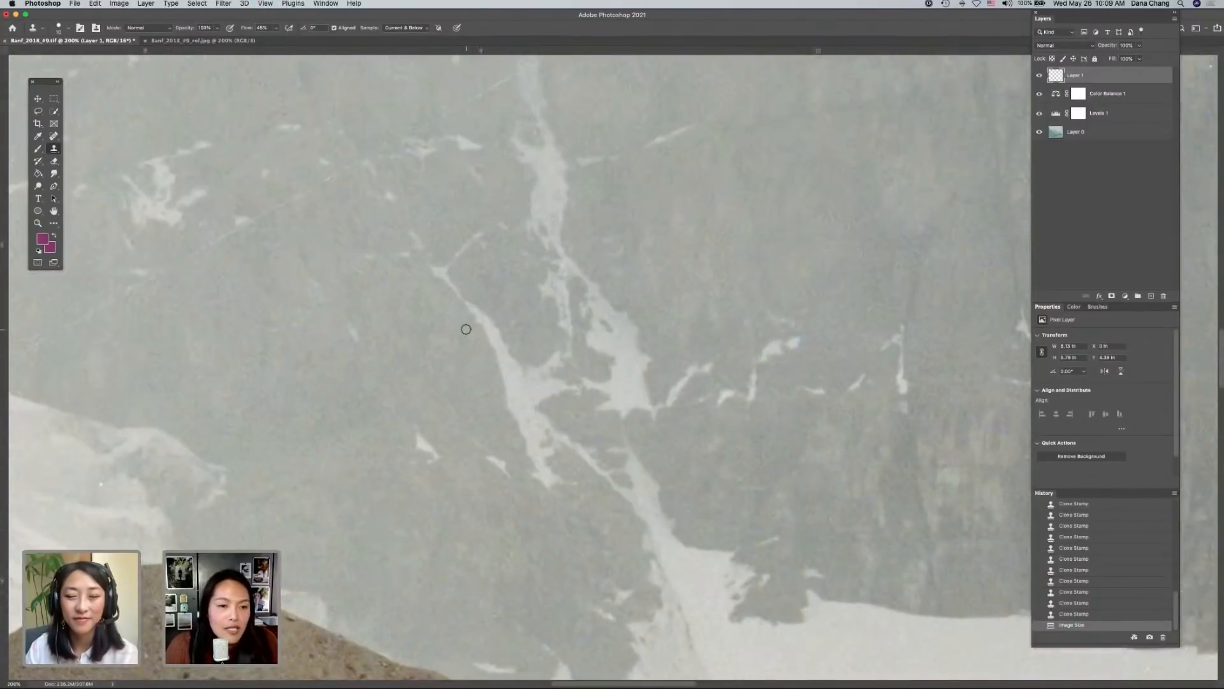
scroll(196, 412, "up", 6)
scroll(196, 411, "left", 3)
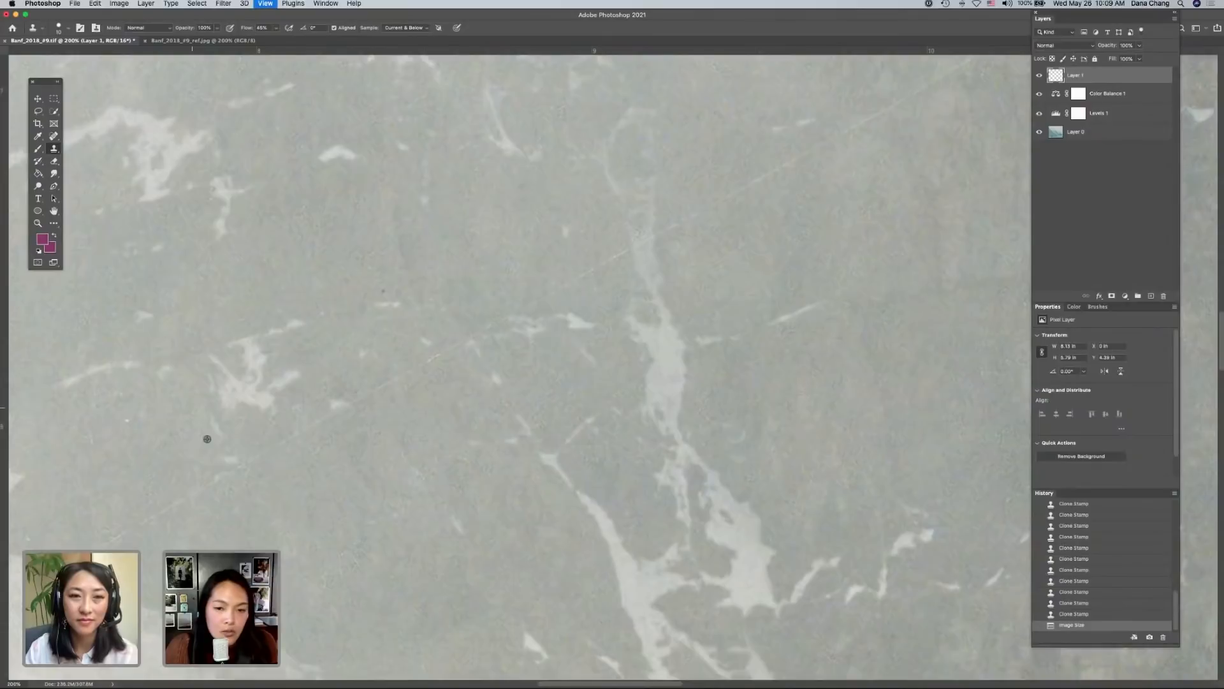
left_click(259, 409)
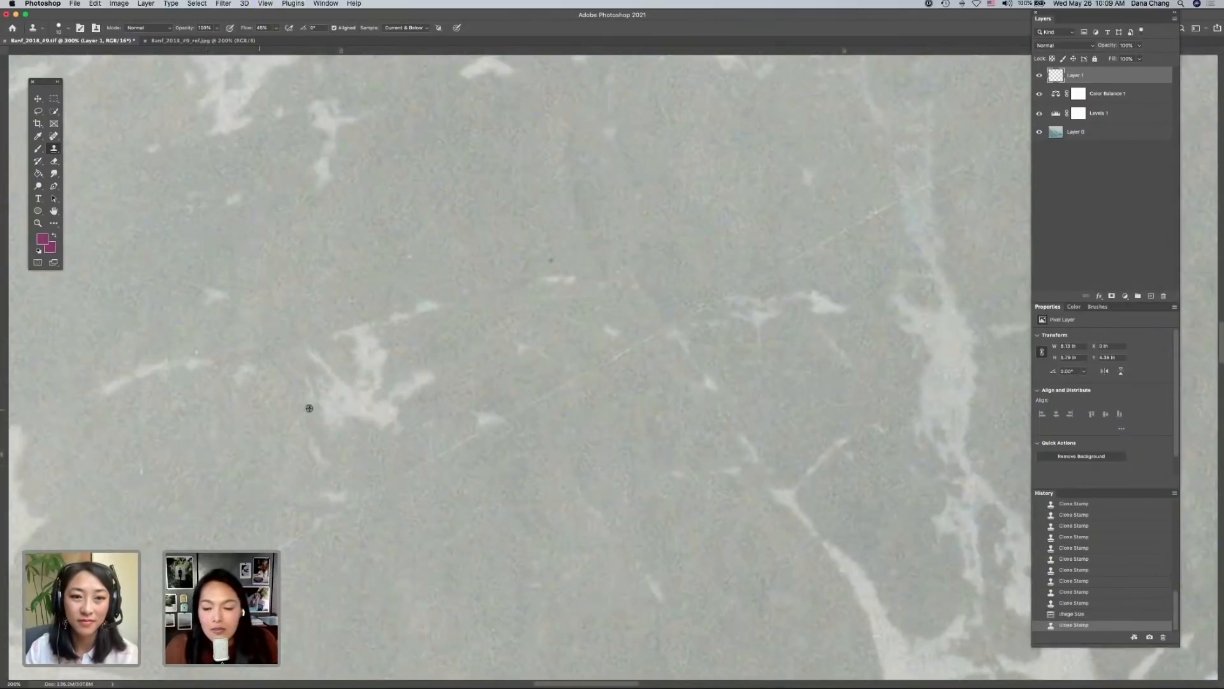
- Clone out the speck on the hazy cliff below the jagged peaks and the white speck beside the misty summit
scroll(804, 390, "up", 1)
scroll(803, 390, "right", 1)
scroll(795, 393, "right", 2)
scroll(794, 394, "up", 1)
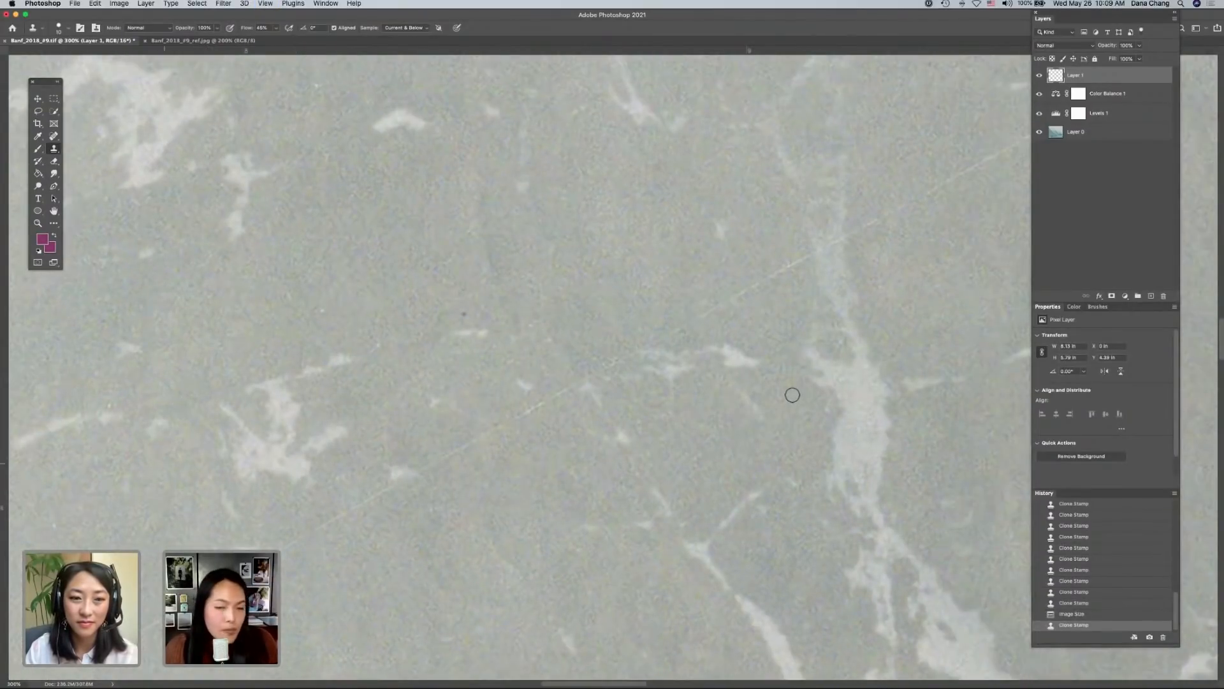
scroll(792, 398, "up", 10)
scroll(793, 398, "right", 3)
left_click(793, 396)
key("super+minus")
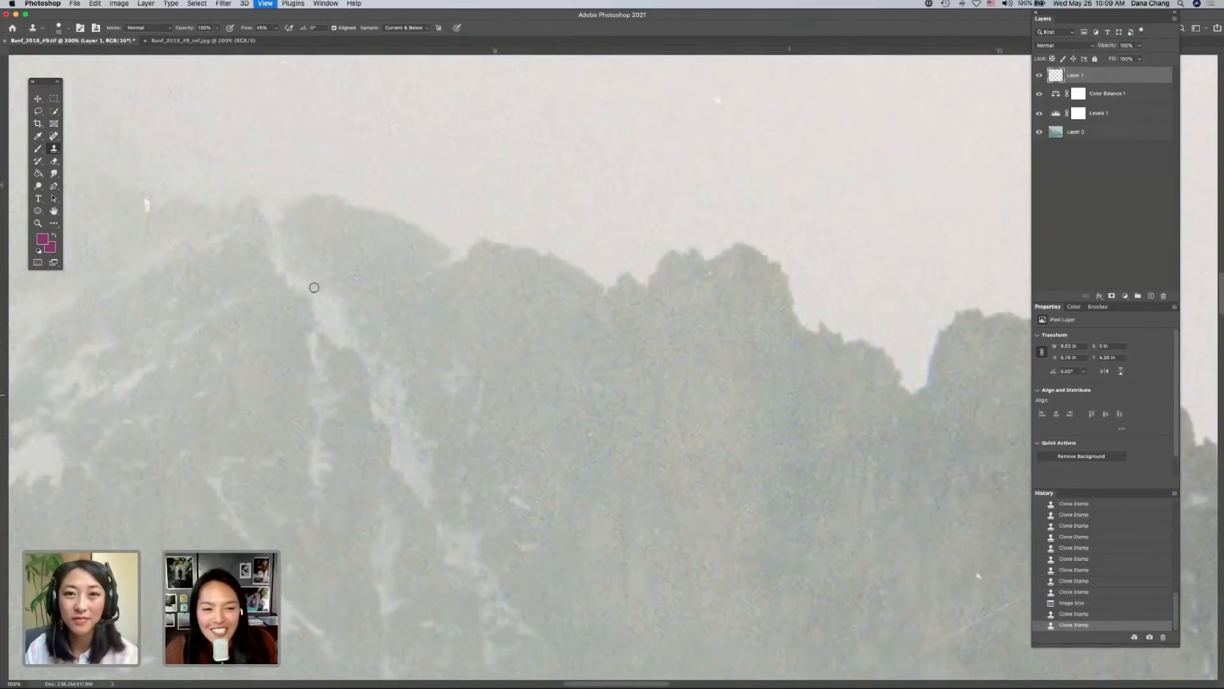
scroll(224, 257, "up", 1)
left_click(249, 266)
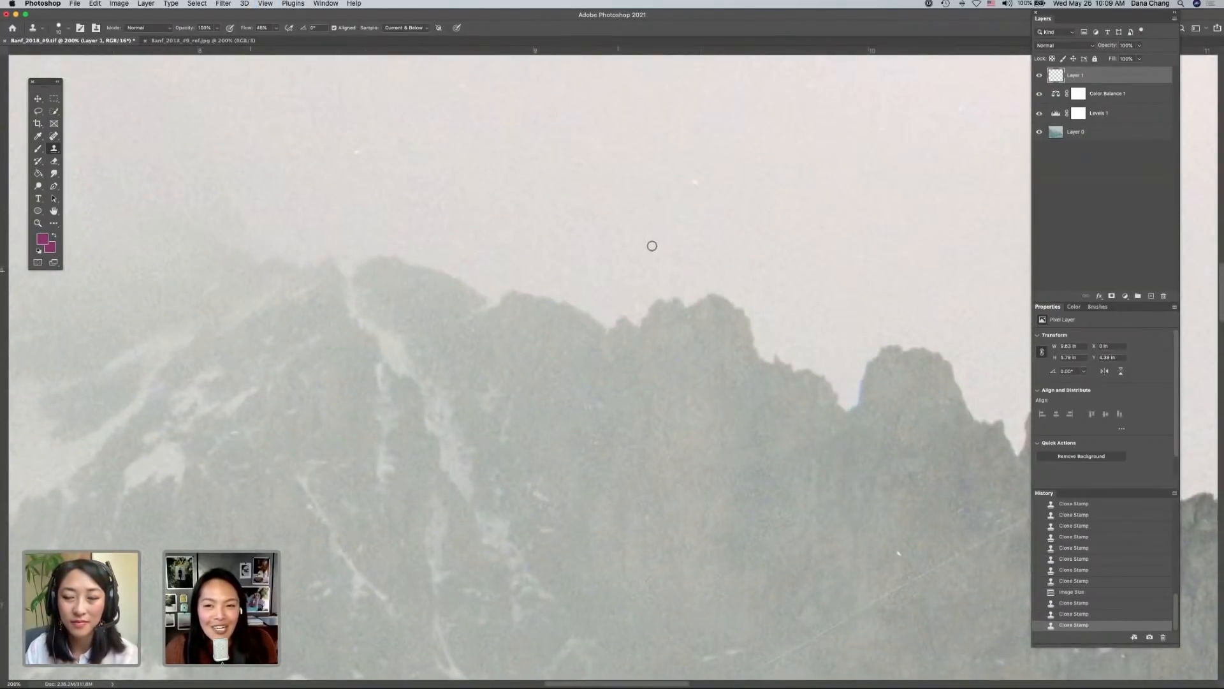
- Examine the lower gravel slopes and riverbank at reduced magnification for remaining dust
key("super+minus")
key("super+minus")
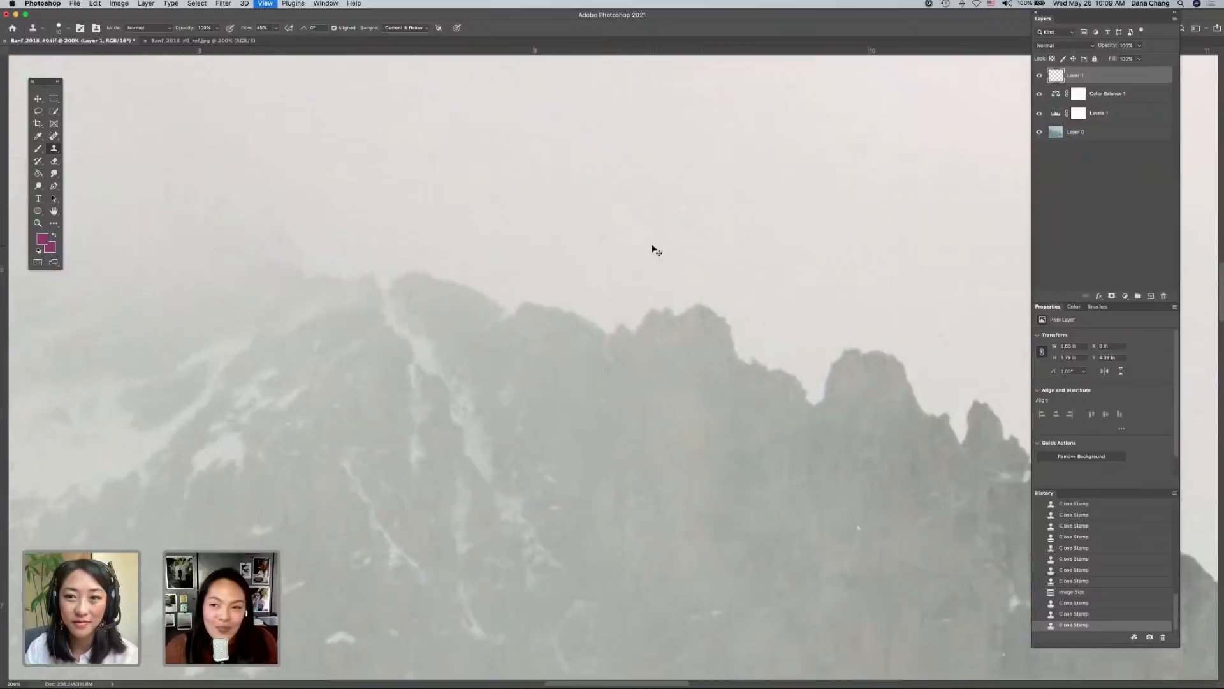
scroll(647, 239, "down", 10)
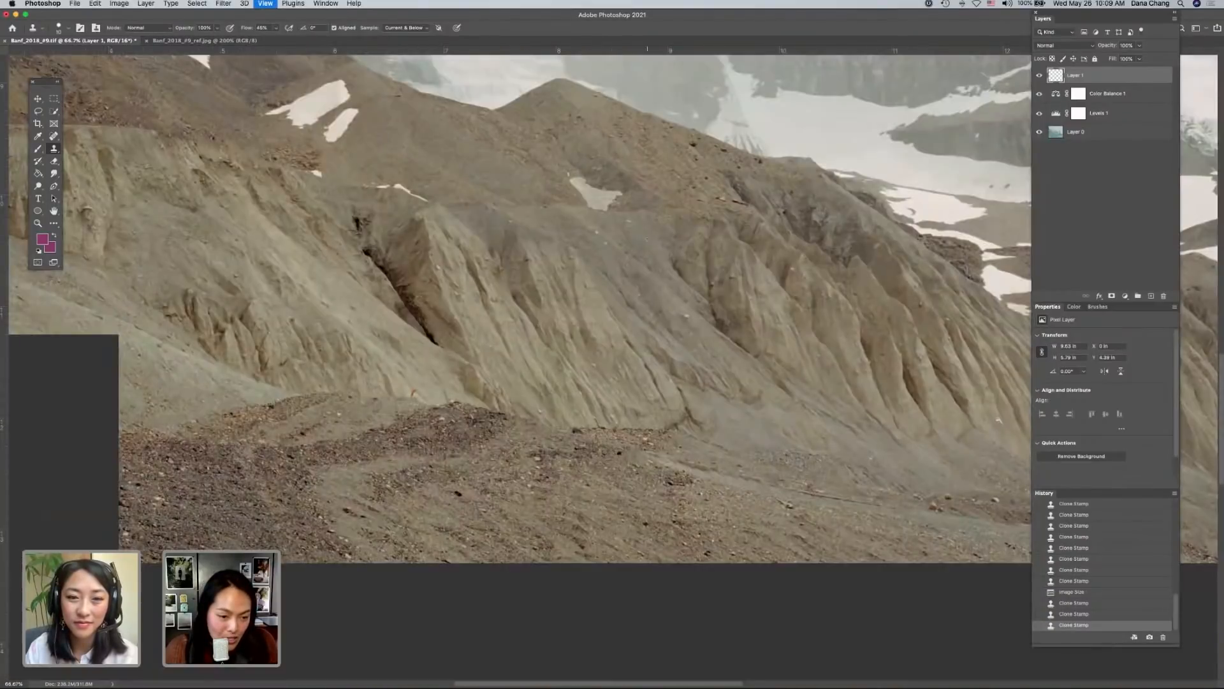
scroll(646, 239, "down", 4)
scroll(612, 367, "down", 4)
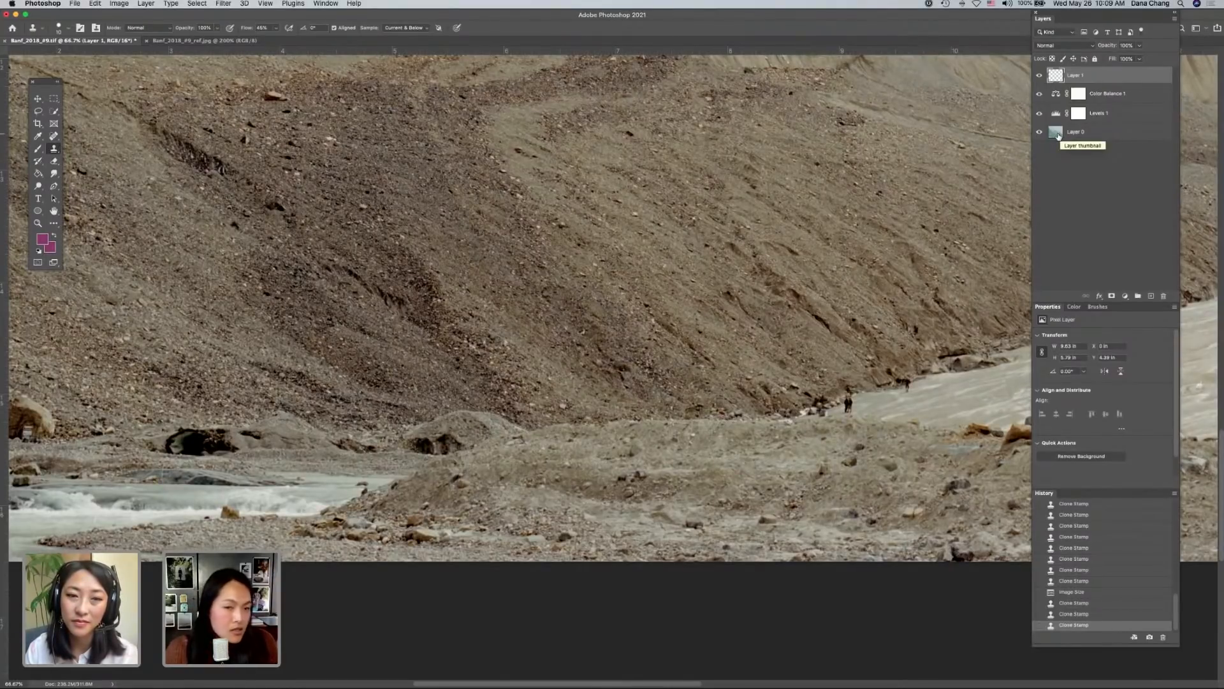
- Duplicate the Layer 0 photo layer and remove the two people standing on the riverbank with a Content-Aware fill on the copy
left_click_drag(1057, 136, 1145, 296)
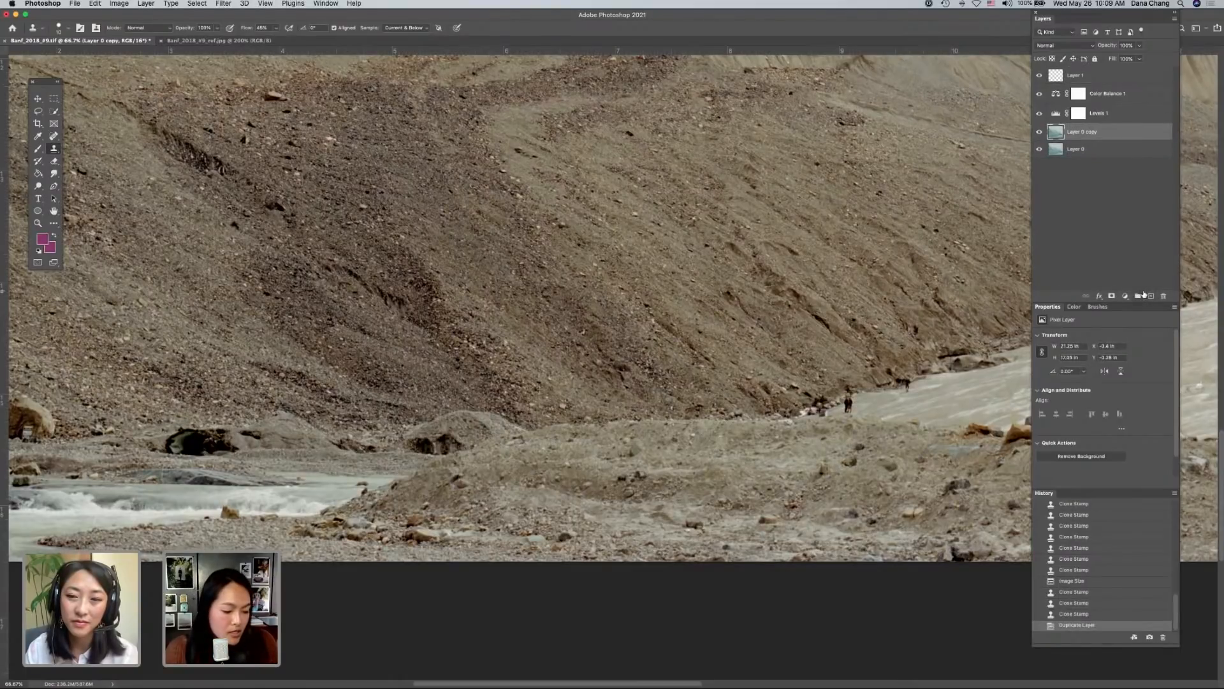
key("l")
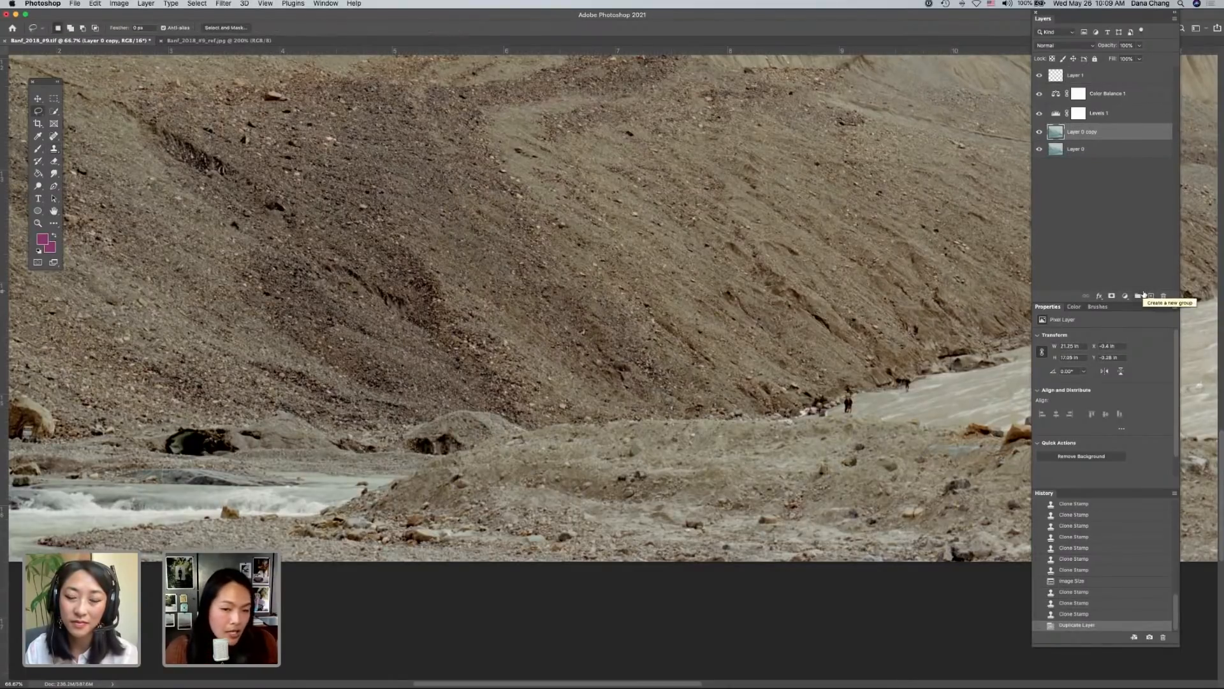
scroll(520, 306, "right", 4)
scroll(597, 323, "right", 2)
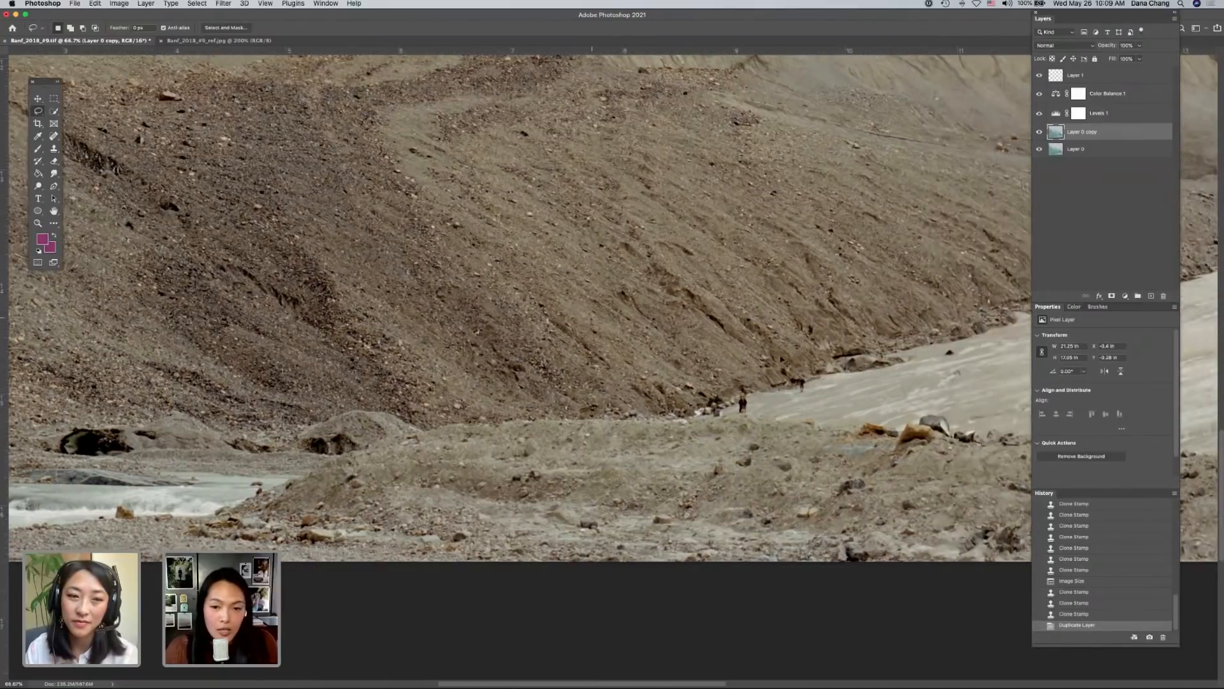
scroll(688, 357, "up", 2)
scroll(701, 376, "right", 5)
mouse_move(630, 395)
left_mouse_down()
mouse_move(675, 412)
mouse_move(681, 378)
left_mouse_up()
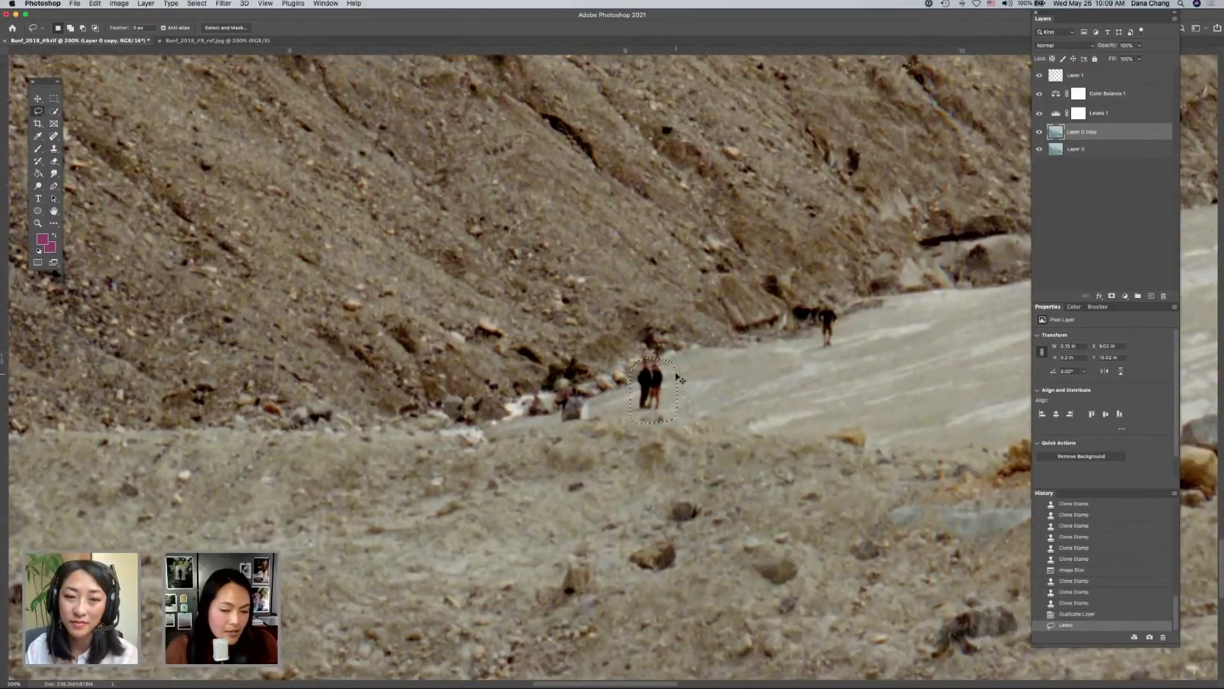
key("super+equal")
key("super+equal")
key("super+equal")
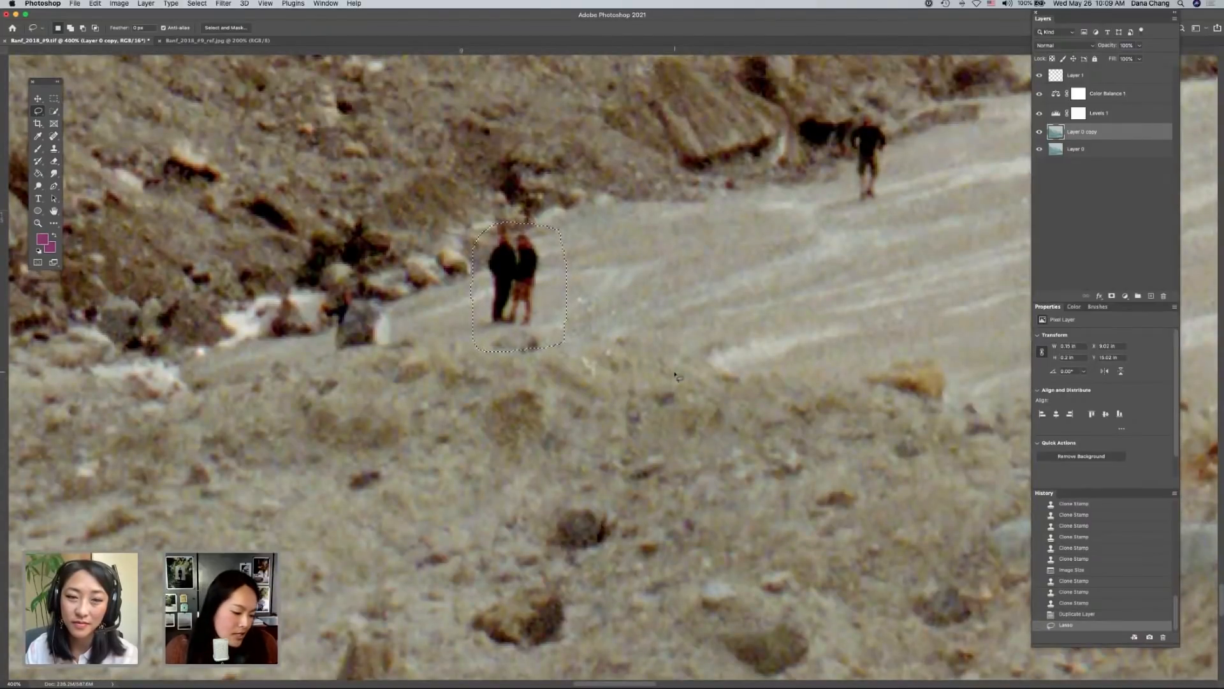
key("shift+BackSpace")
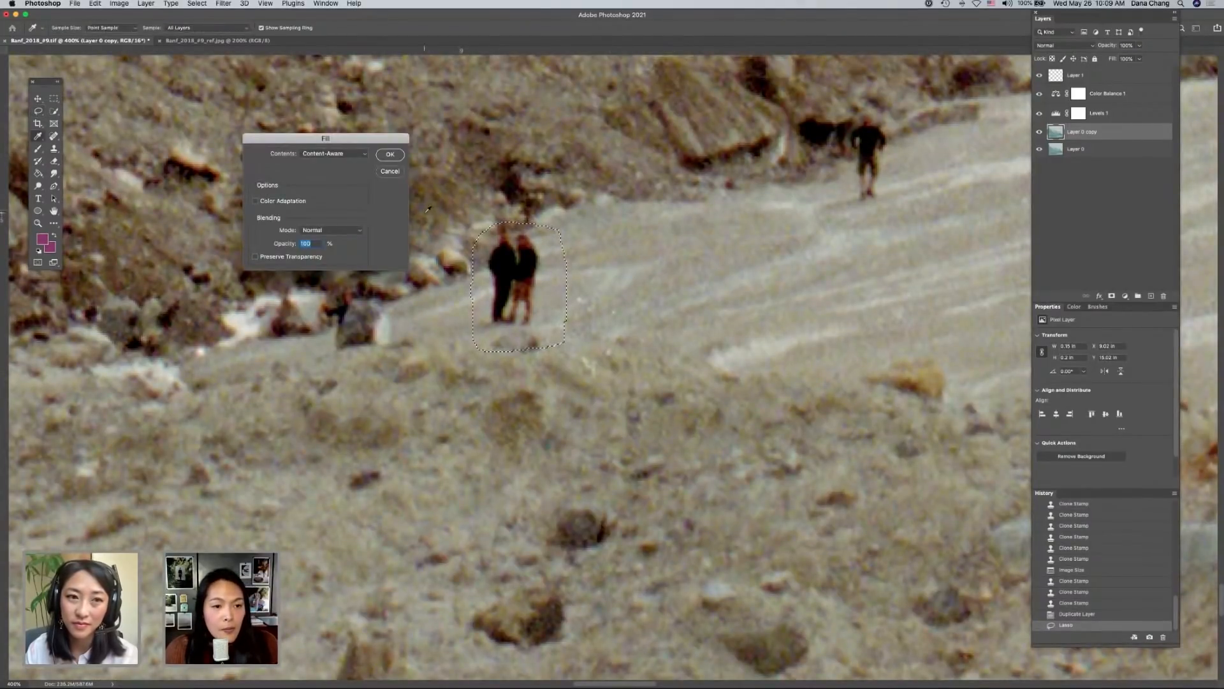
left_click(315, 154)
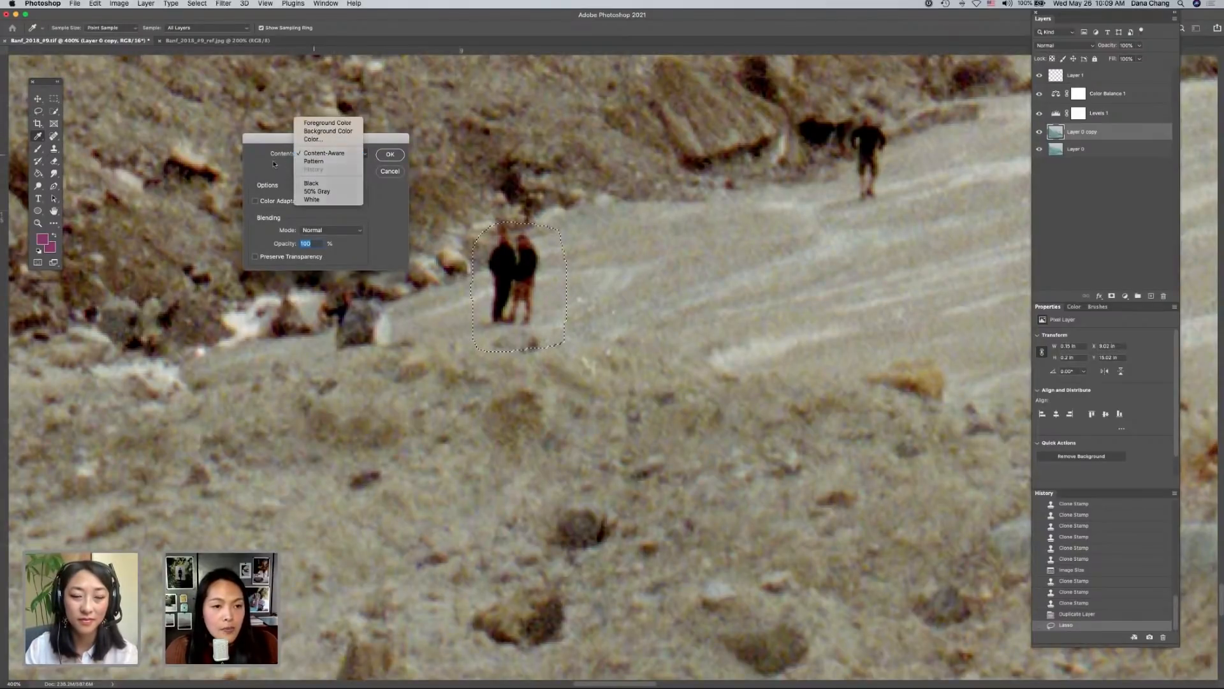
left_click(315, 154)
left_click(395, 156)
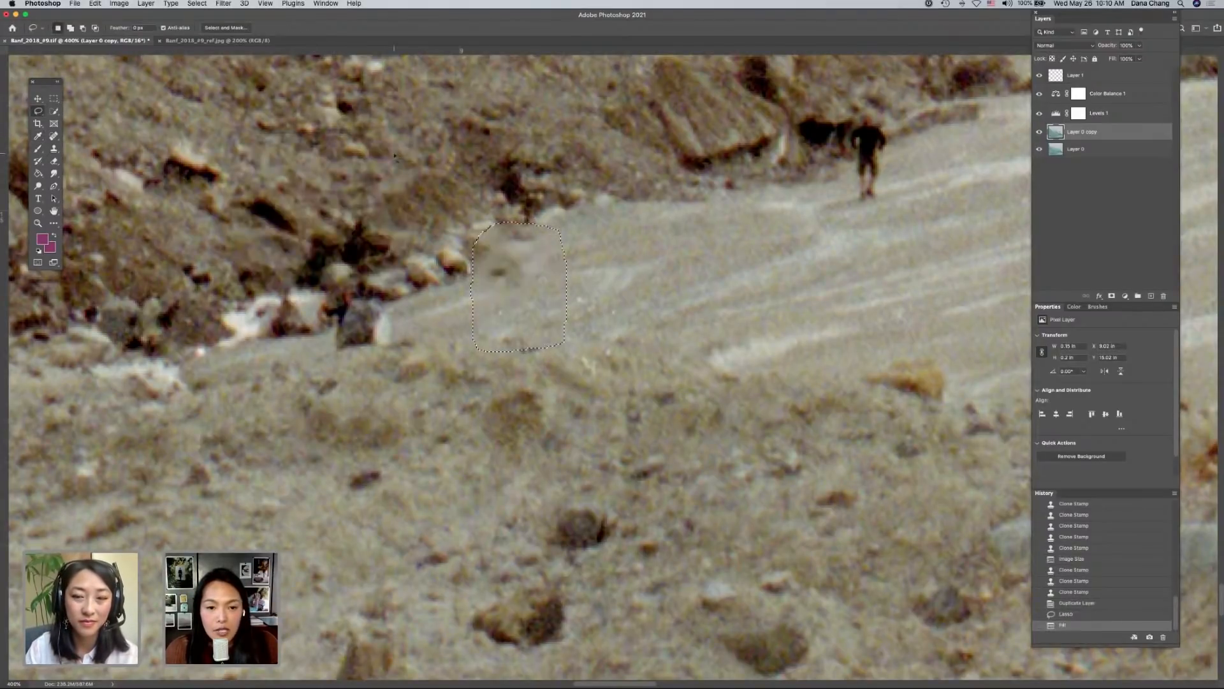
key("super+d")
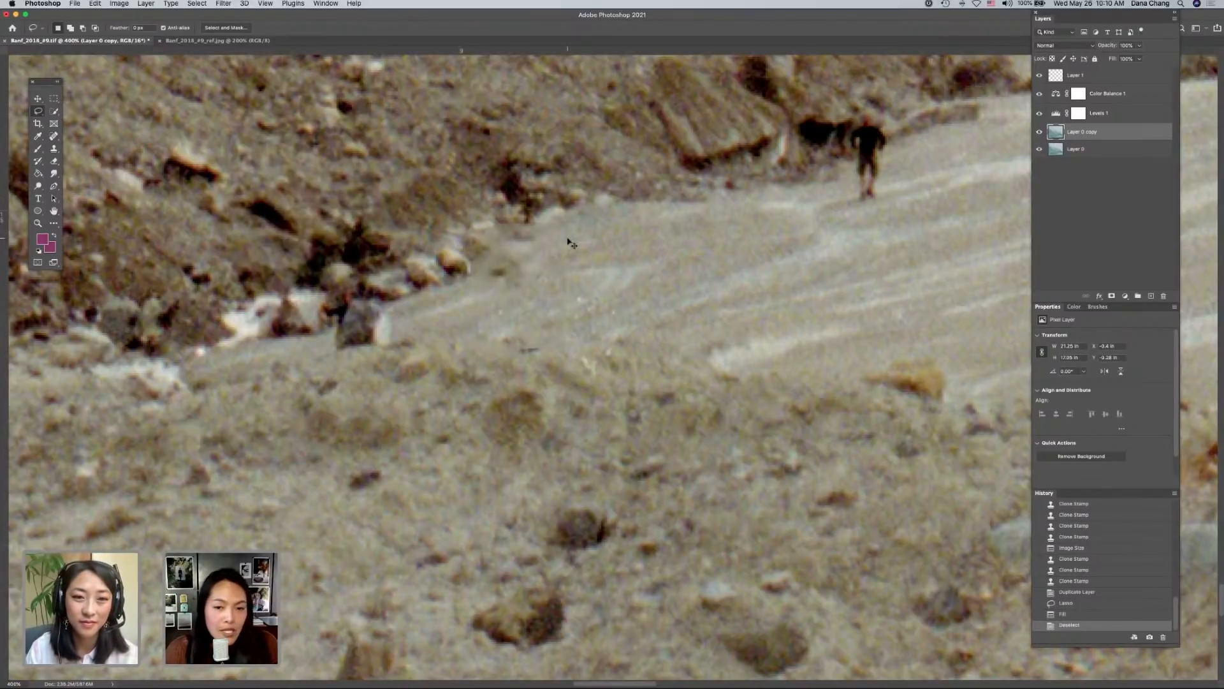
- Smooth two leftover patches where the pair stood by lassoing each and filling it with Content-Aware contents
key("super+equal")
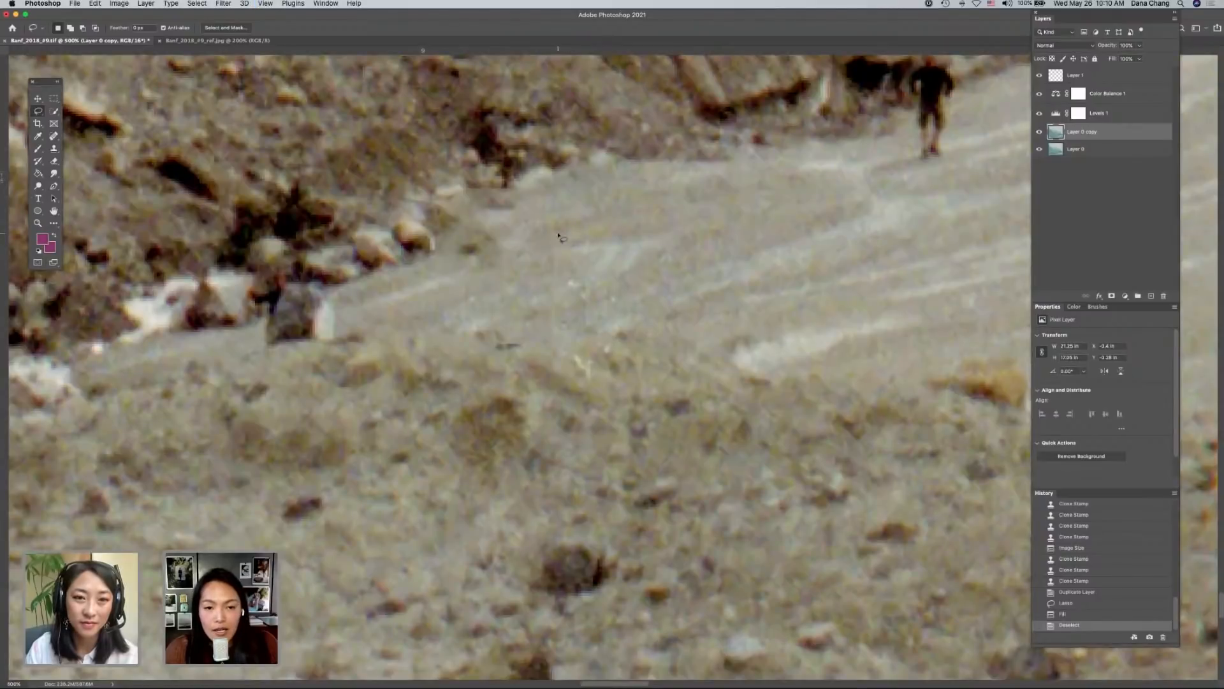
mouse_move(557, 224)
left_mouse_down()
mouse_move(532, 249)
mouse_move(550, 310)
mouse_move(563, 282)
left_mouse_up()
key("shift+BackSpace")
key("Return")
key("super+d")
mouse_move(499, 178)
left_mouse_down()
mouse_move(483, 198)
mouse_move(512, 191)
left_mouse_up()
key("shift+BackSpace")
key("Return")
key("super+d")
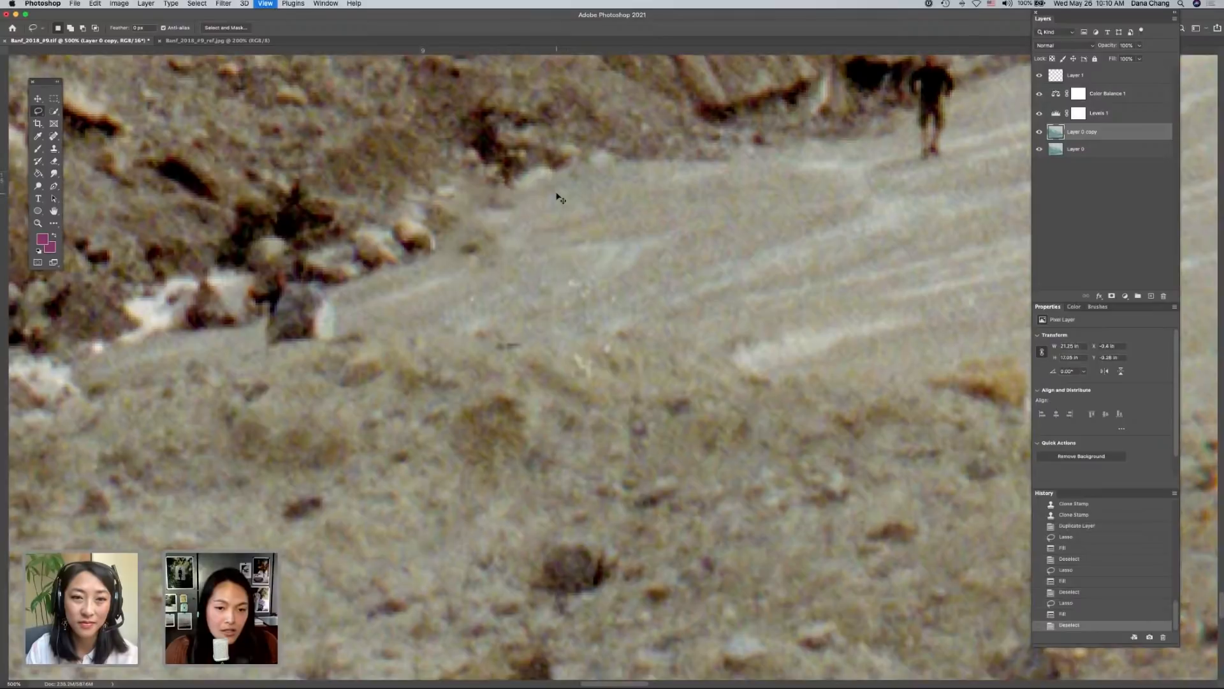
key("super+minus")
key("super+minus")
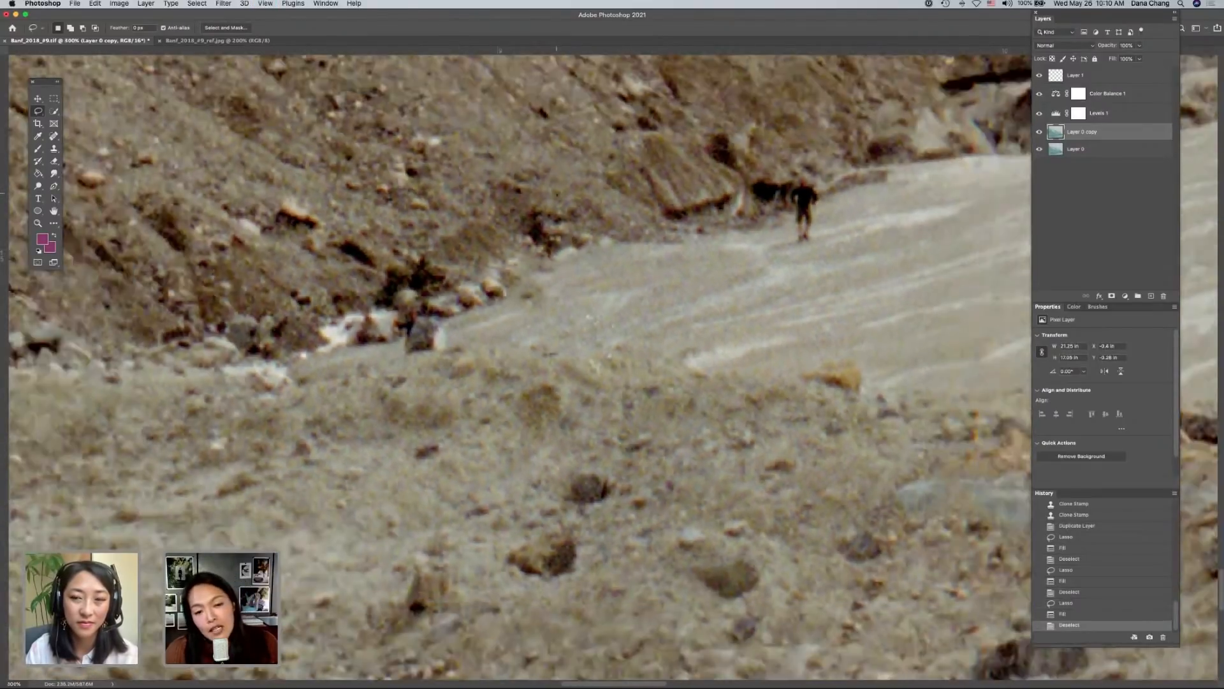
mouse_move(552, 268)
left_mouse_down()
mouse_move(529, 281)
mouse_move(555, 272)
left_mouse_up()
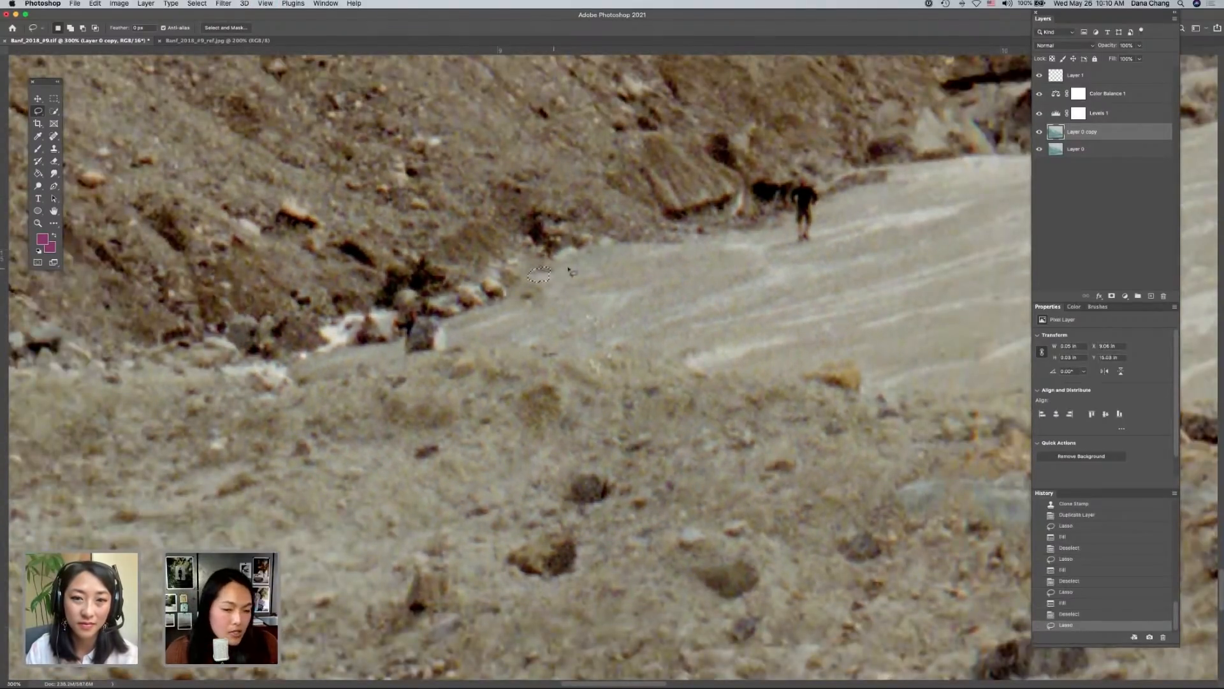
key("super+d")
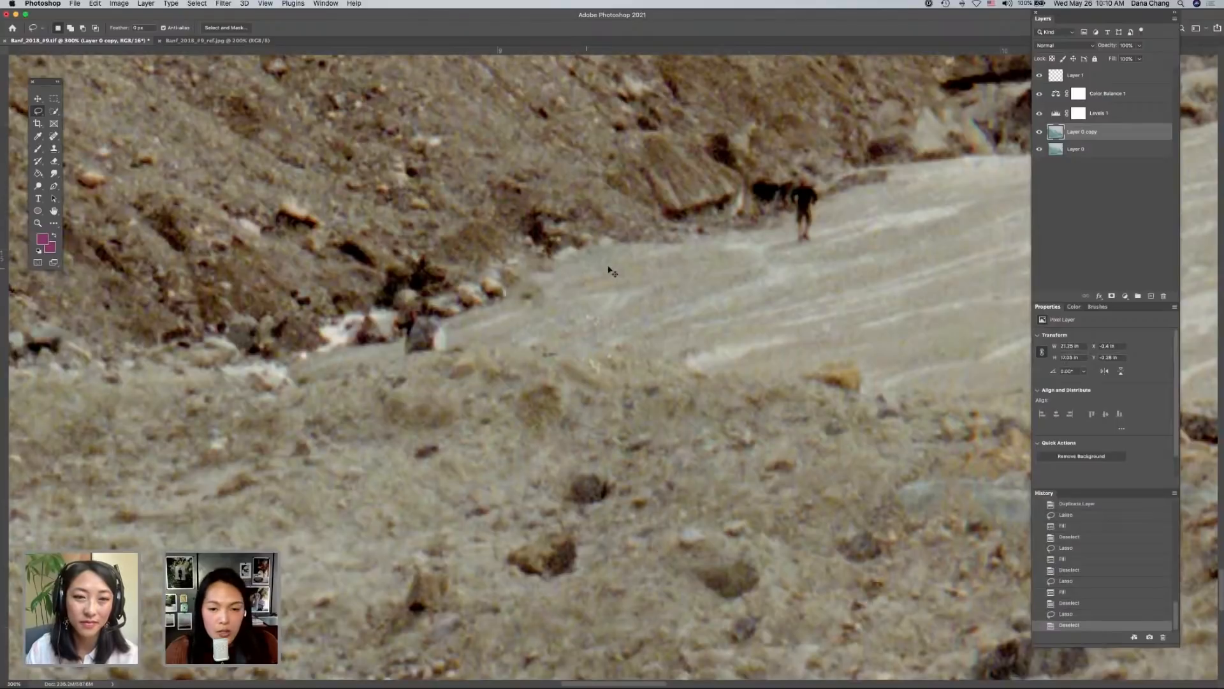
- Examine the retouched riverbank and gravel slope at reduced magnification and close up
scroll(593, 273, "up", 3)
key("super+minus")
key("super+minus")
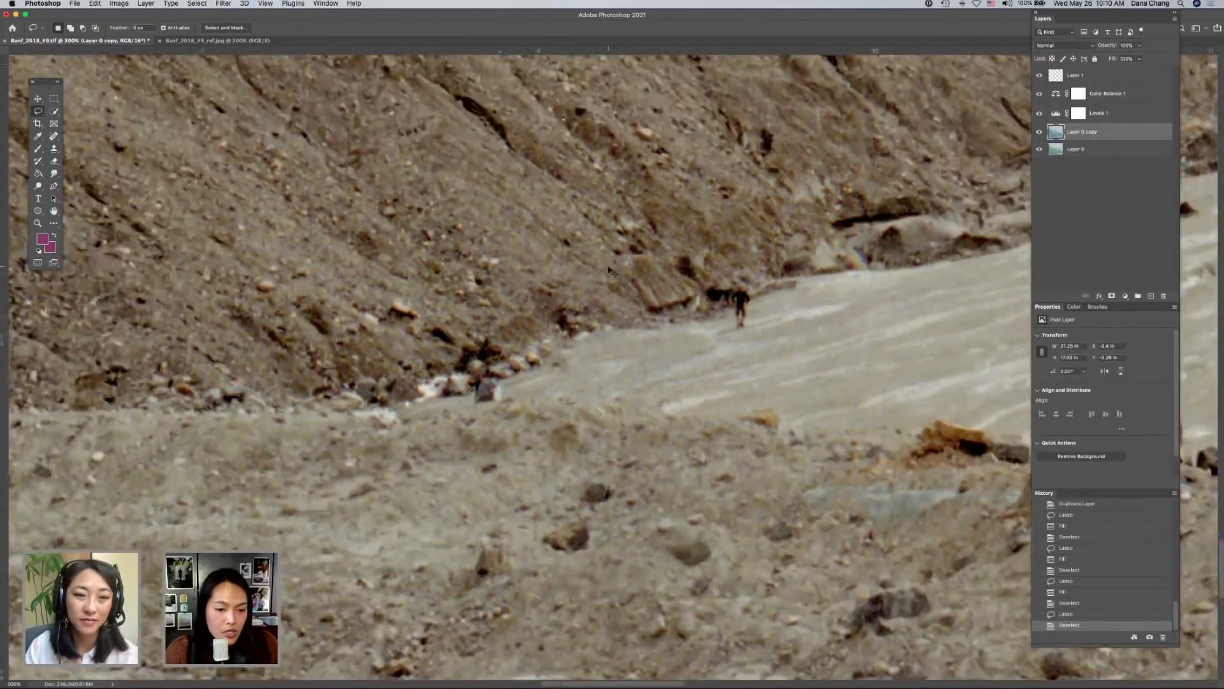
key("super+minus")
key("super+minus")
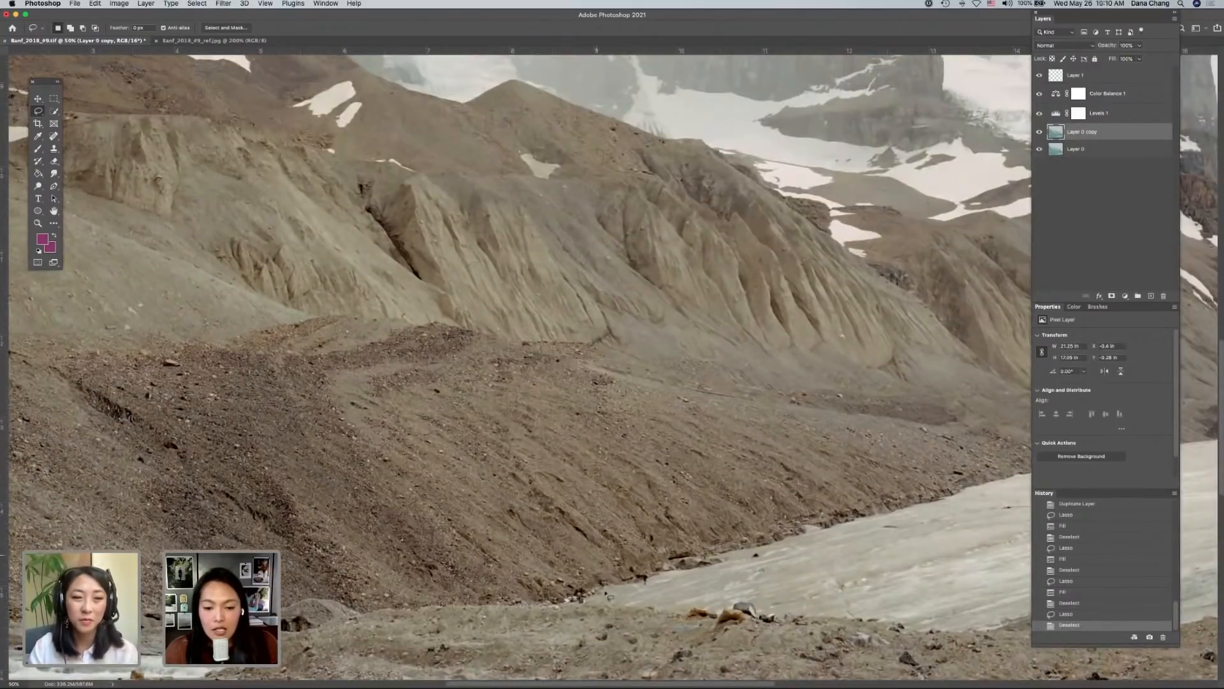
scroll(616, 590, "down", 4)
scroll(616, 589, "down", 5)
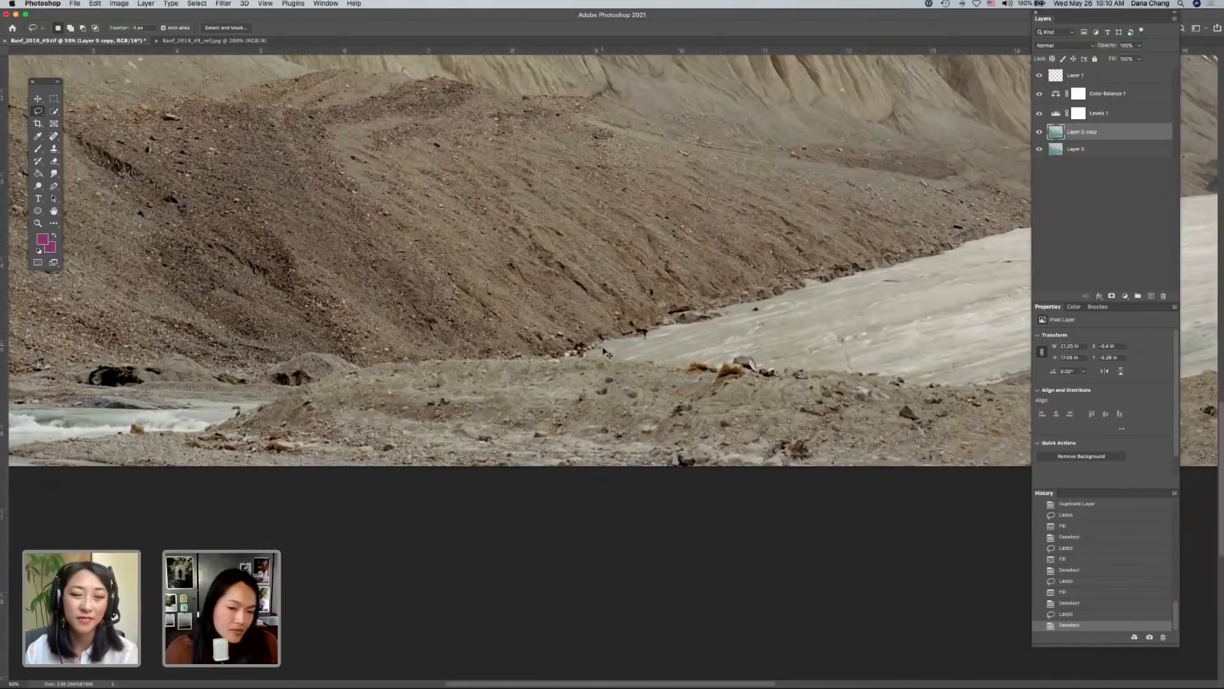
key("super+plus")
key("super+plus")
key("super+plus")
key("super+plus")
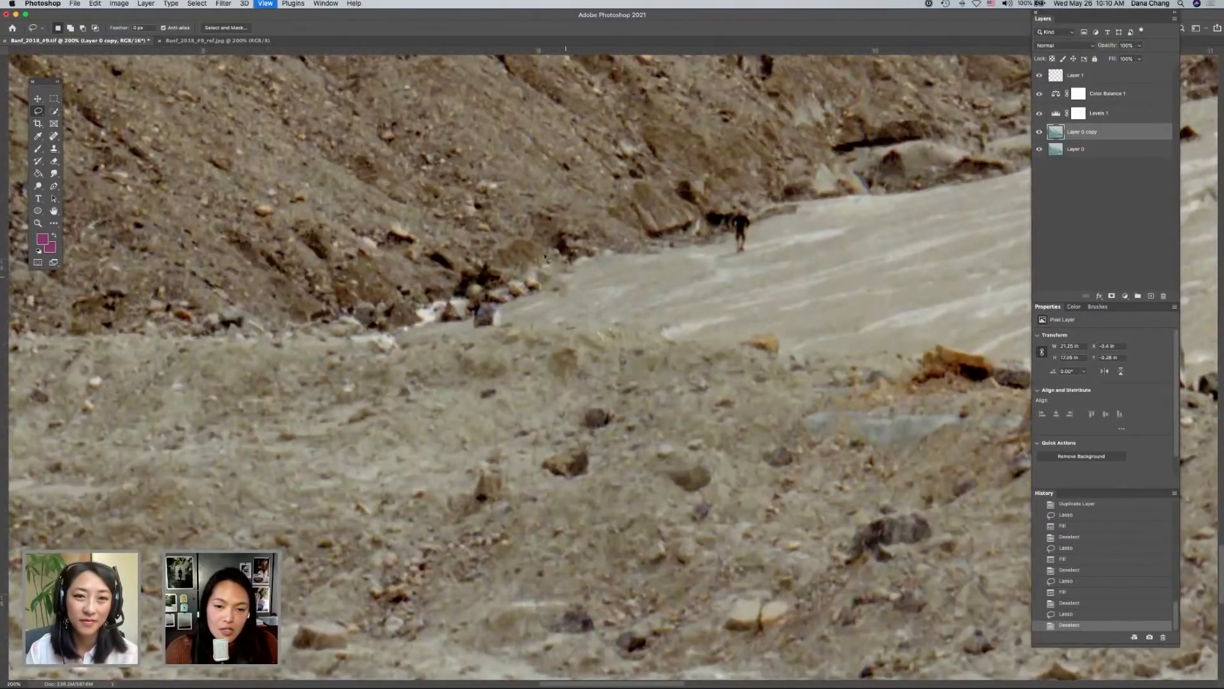
key("super+plus")
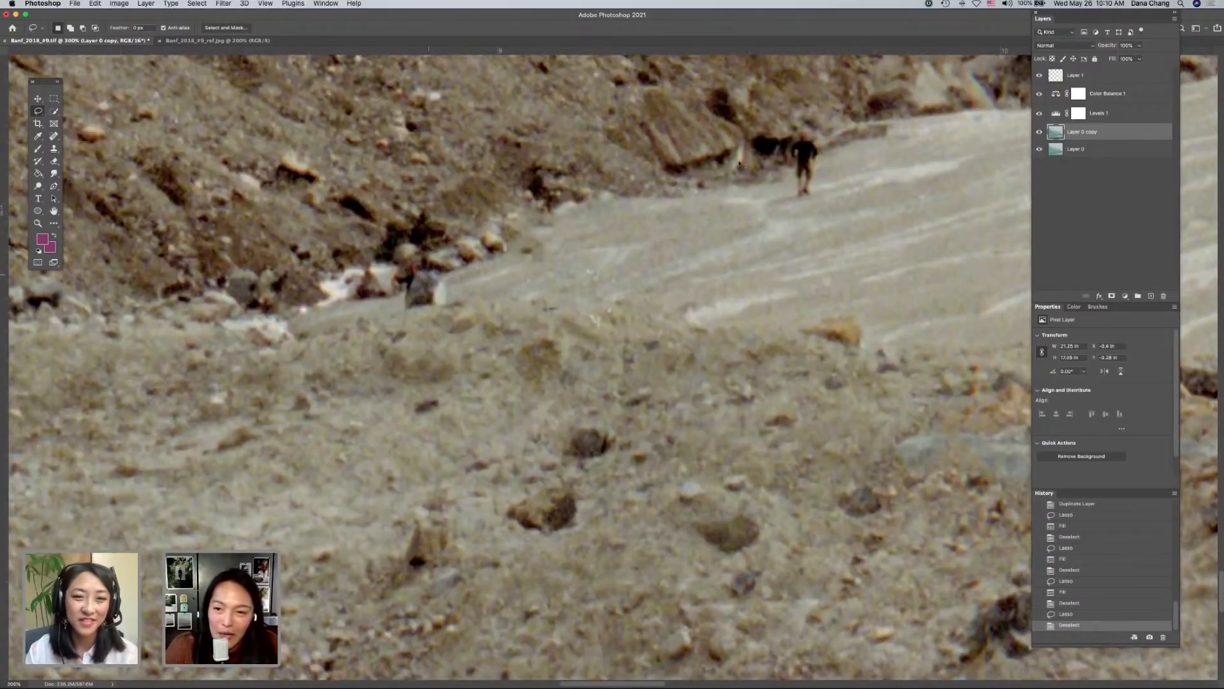
- Remove the lone walking person by the dark rock at the river's edge with a Content-Aware fill
scroll(739, 164, "right", 3)
scroll(740, 164, "up", 2)
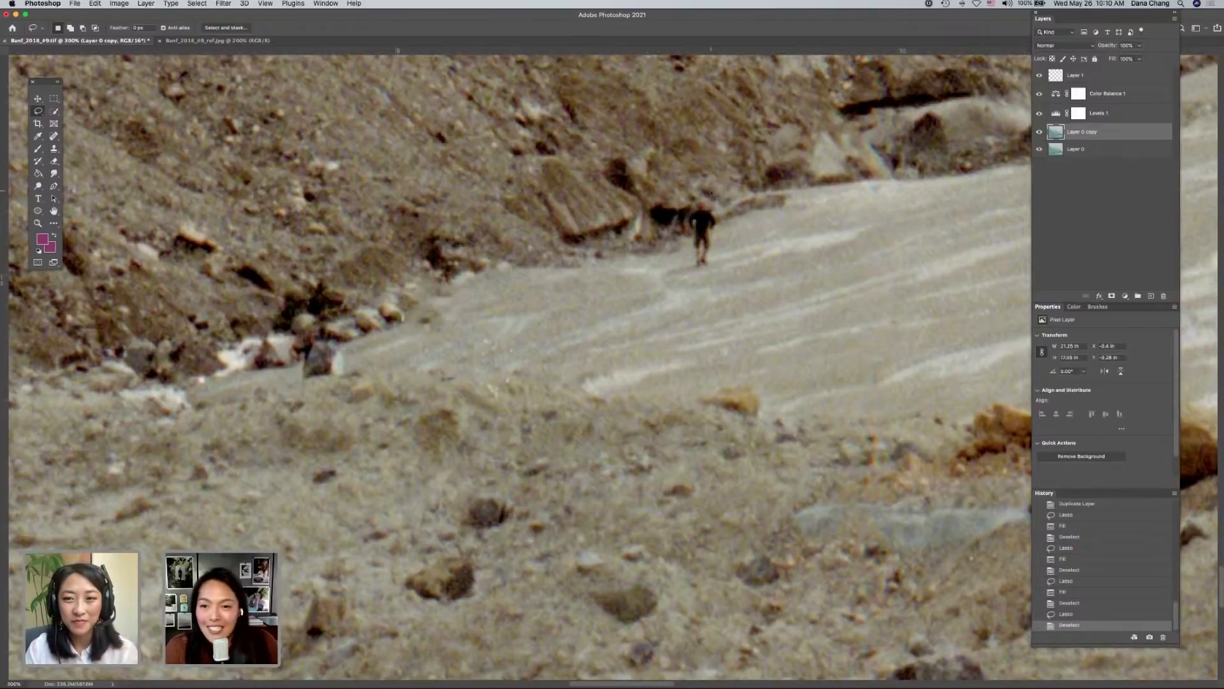
mouse_move(706, 199)
left_mouse_down()
mouse_move(683, 223)
mouse_move(688, 271)
mouse_move(717, 281)
mouse_move(723, 223)
left_mouse_up()
scroll(722, 223, "up", 1)
key("shift+BackSpace")
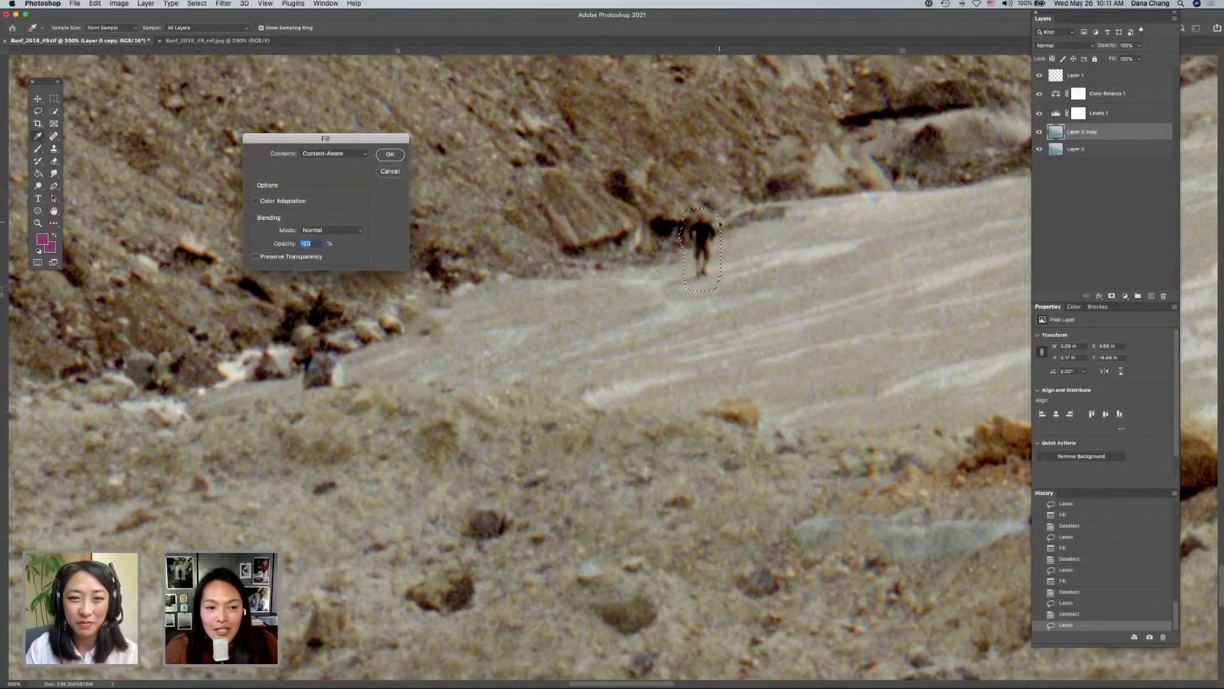
key("Return")
key("ctrl+d")
scroll(731, 225, "right", 3)
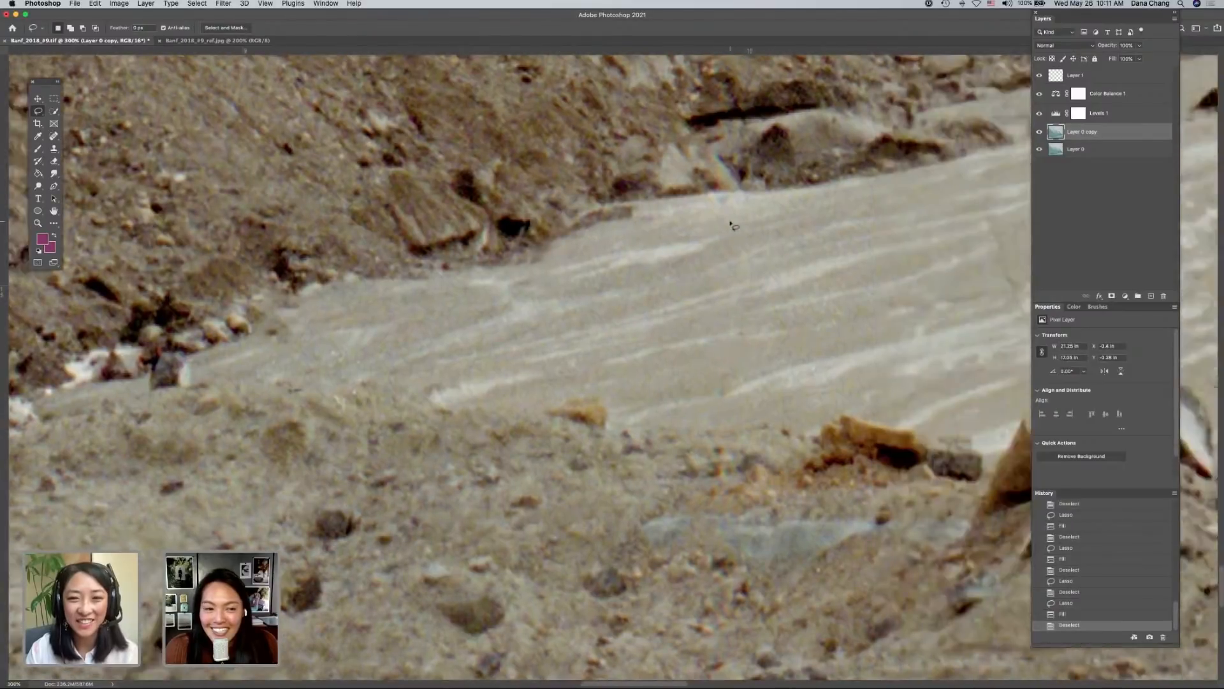
- Try to remove the tiny dark figure behind the grey boulder with two Content-Aware fills
scroll(732, 227, "left", 3)
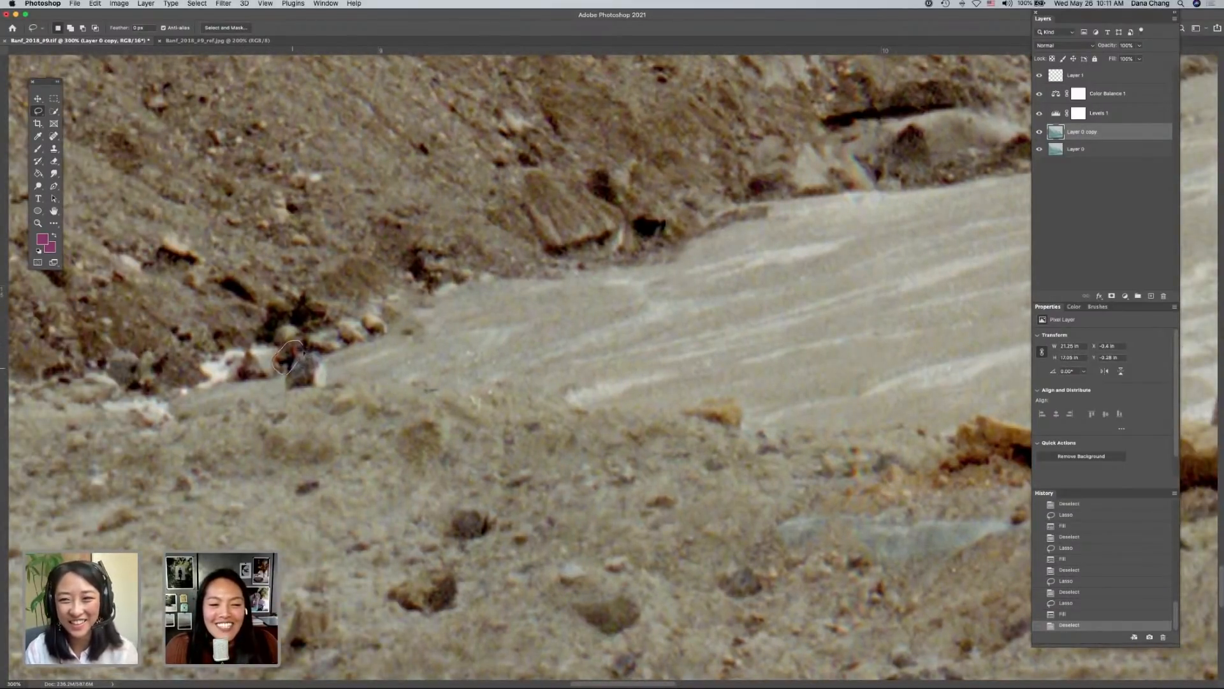
left_click_drag(300, 350, 297, 350)
key("shift+BackSpace")
key("Return")
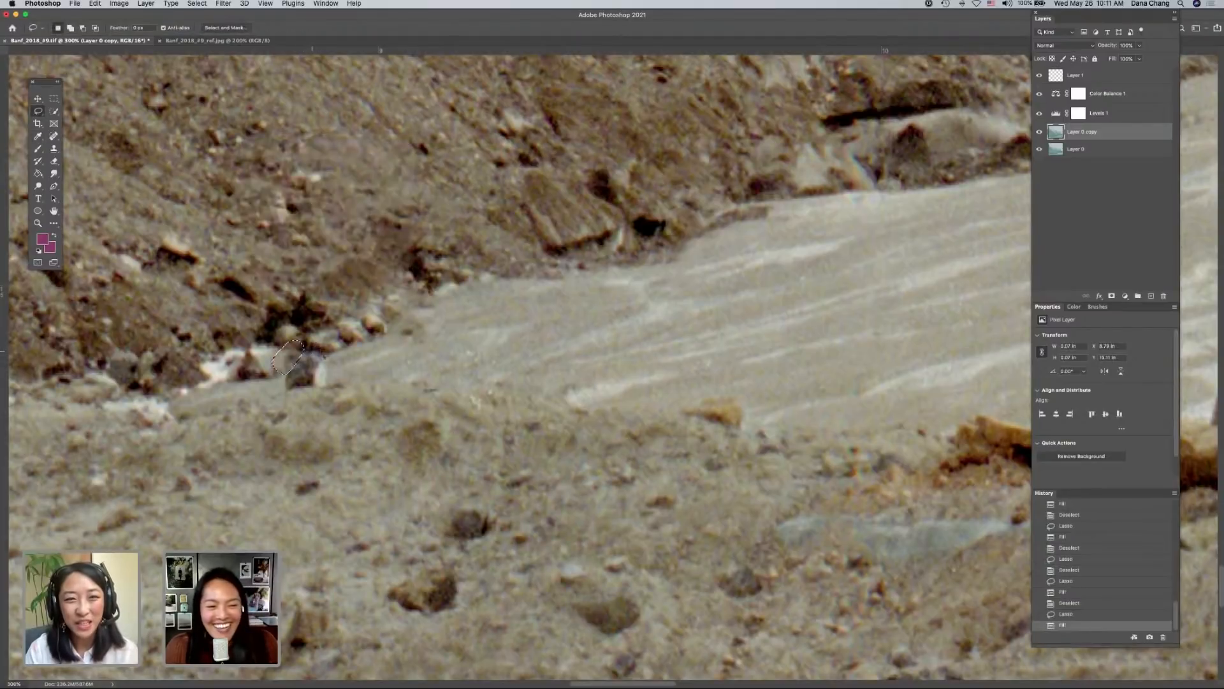
key("ctrl+d")
mouse_move(272, 359)
left_mouse_down()
mouse_move(278, 378)
mouse_move(273, 355)
left_mouse_up()
key("shift+BackSpace")
key("Return")
key("cmd+d")
- Undo the Content-Aware fills beside the grey boulder and clear the selection
key("super+z")
key("super+z")
key("super+z")
key("super+z")
key("super+z")
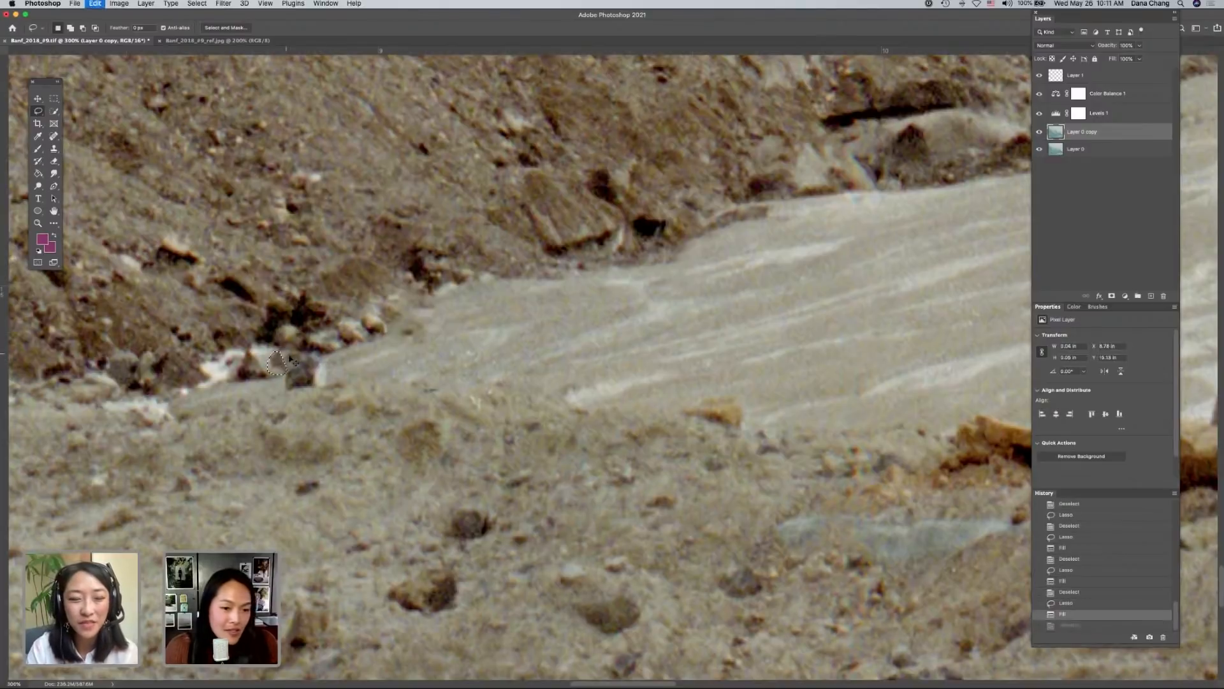
key("super+d")
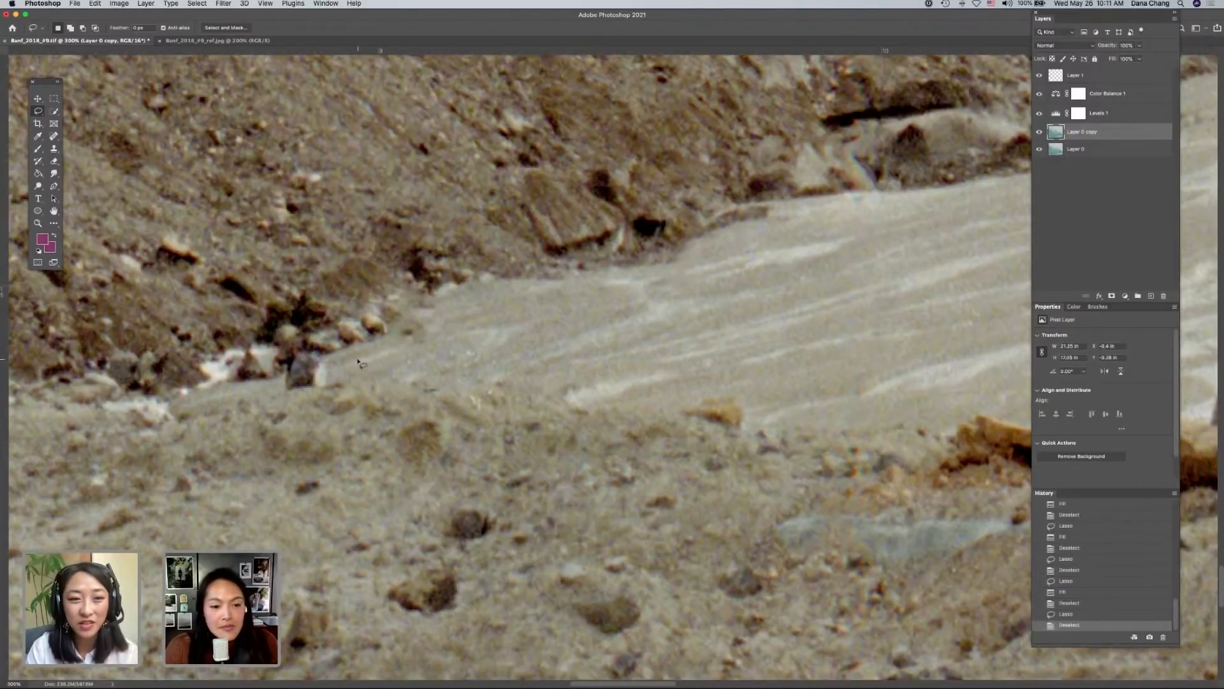
- Clone out the tiny dark figure behind the grey boulder on Layer 1 using the surrounding rocks and snow
scroll(361, 365, "left", 3)
left_click(1059, 76)
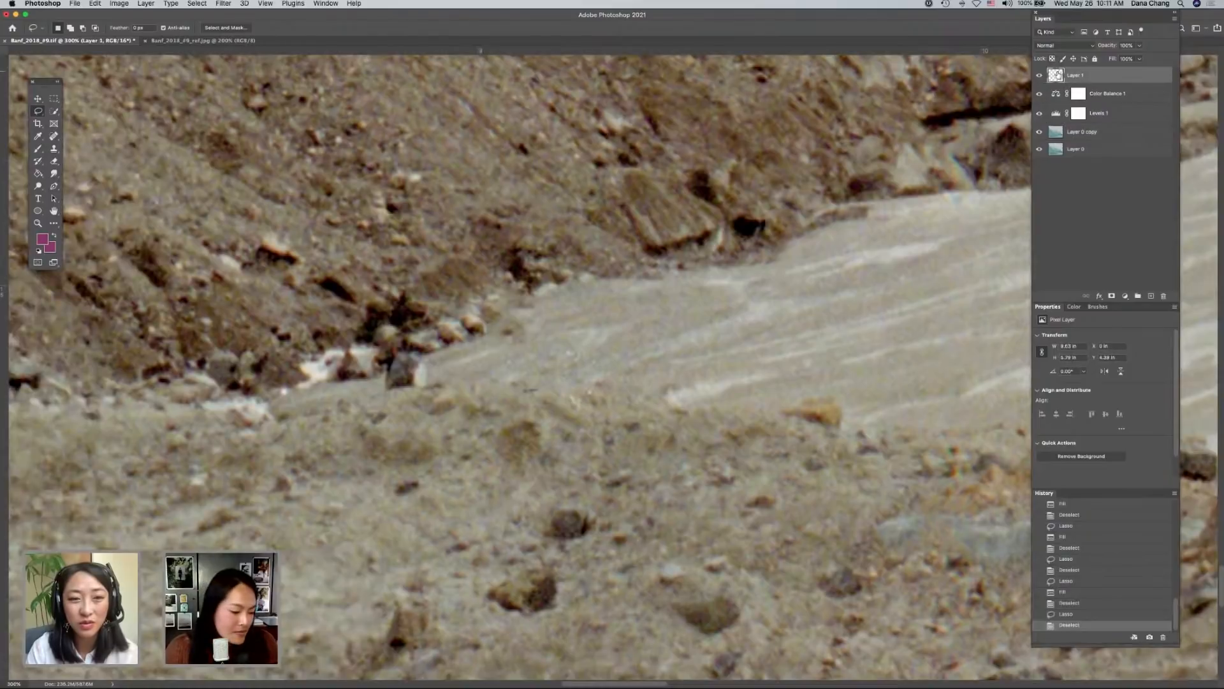
key("super+plus")
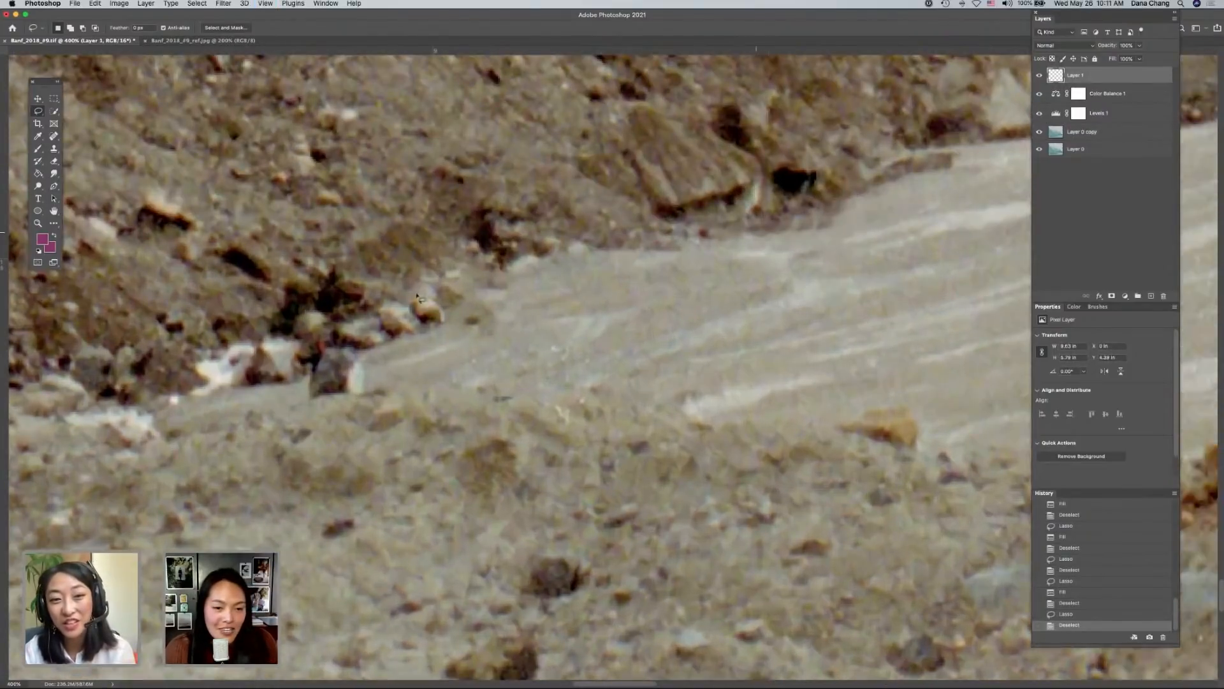
scroll(378, 341, "left", 3)
key("s")
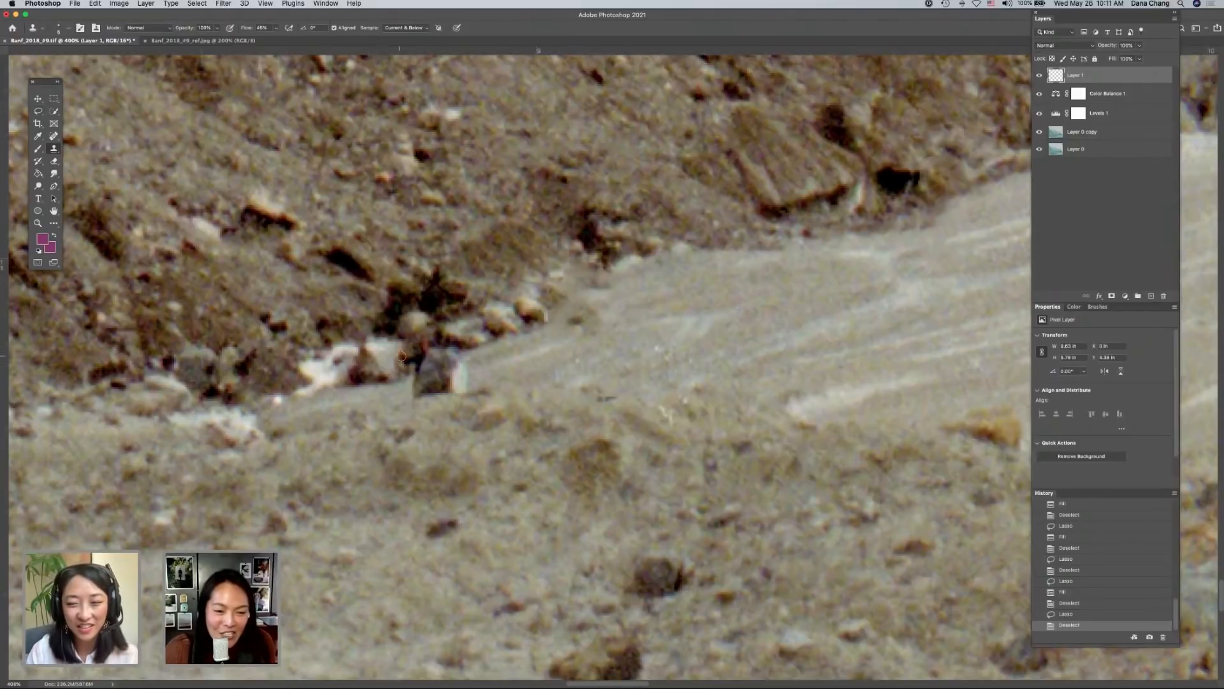
left_click(402, 368)
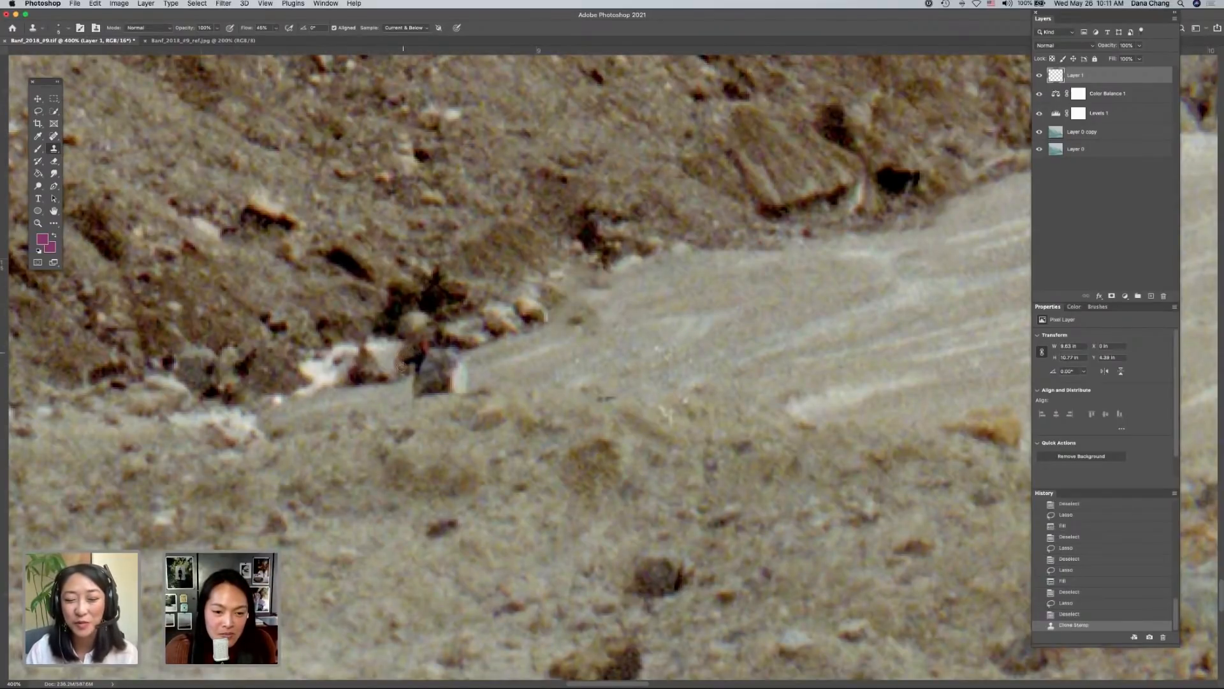
left_click(409, 348)
left_click(411, 350)
left_click(421, 331)
left_click(405, 357)
left_click(414, 351)
left_click(417, 347)
left_click(421, 359)
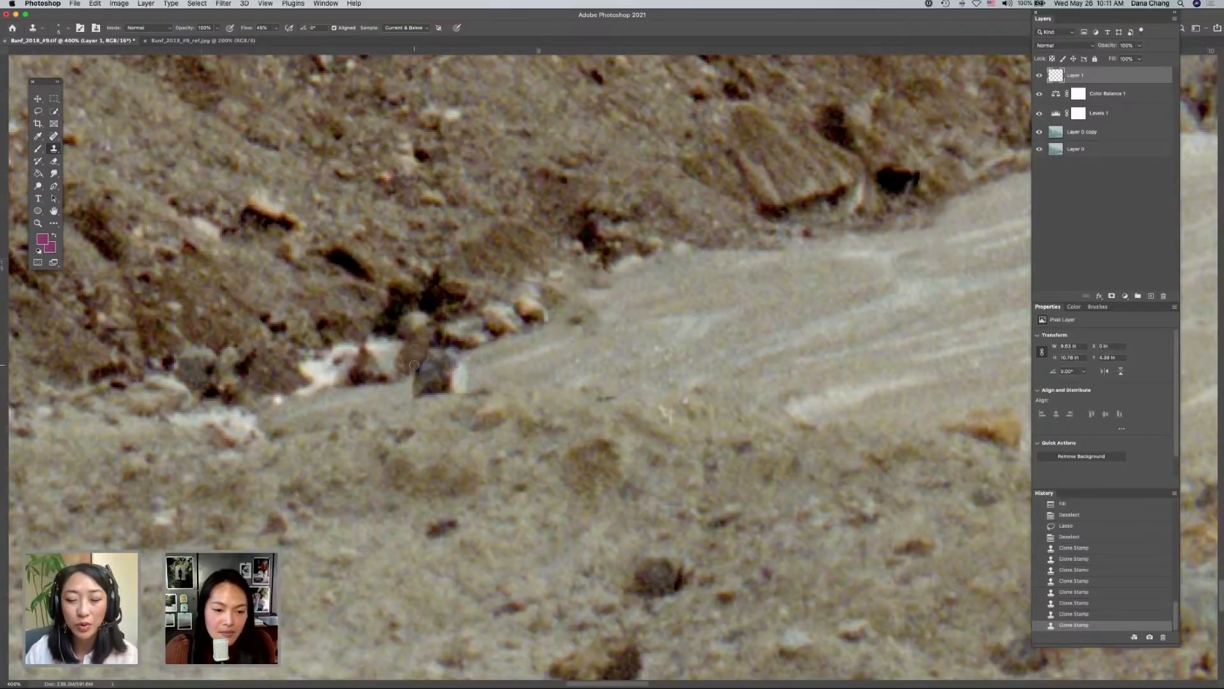
left_click(425, 335)
left_click(415, 353)
left_click(415, 368)
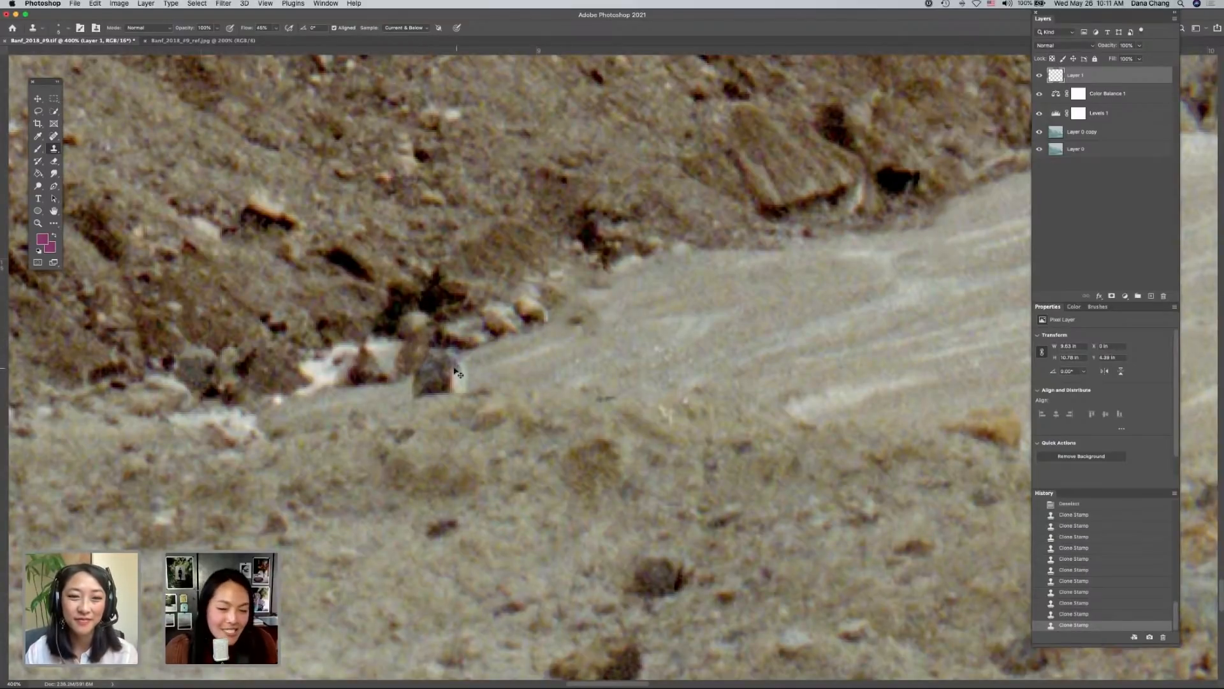
- Examine the river bank and the glacier's edge, including the red bus and distant vehicles, for remaining distractions
scroll(447, 367, "left", 2)
scroll(446, 369, "left", 6)
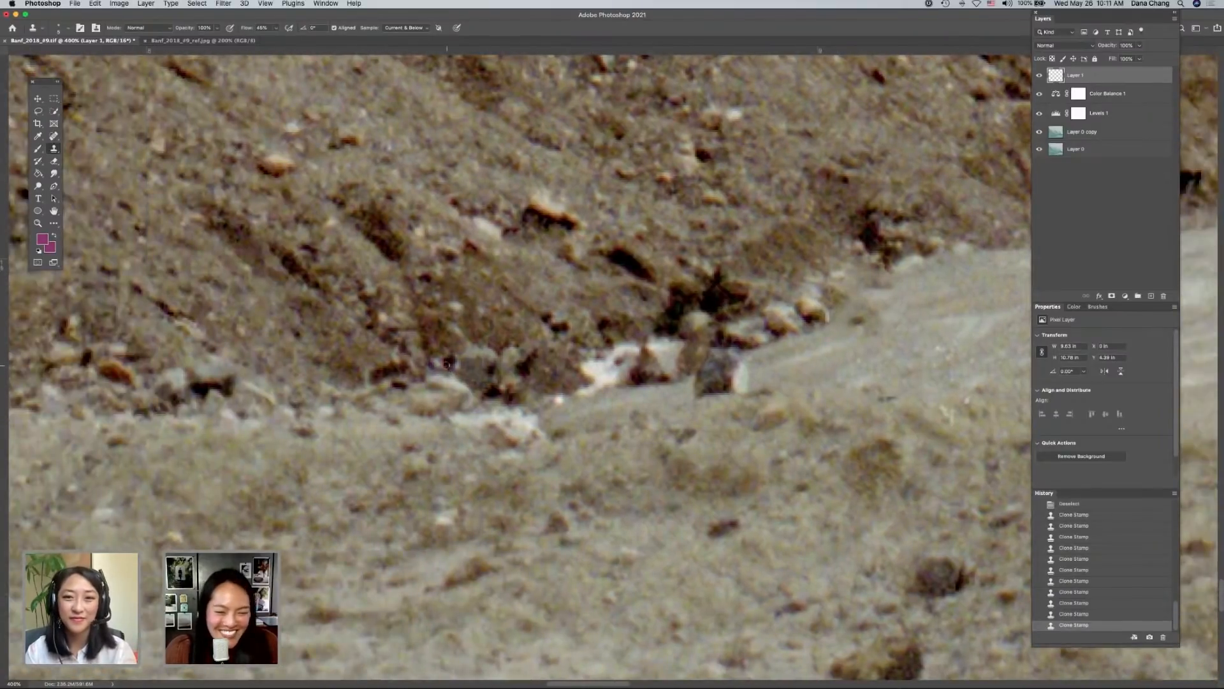
key("super+minus")
scroll(457, 368, "up", 5)
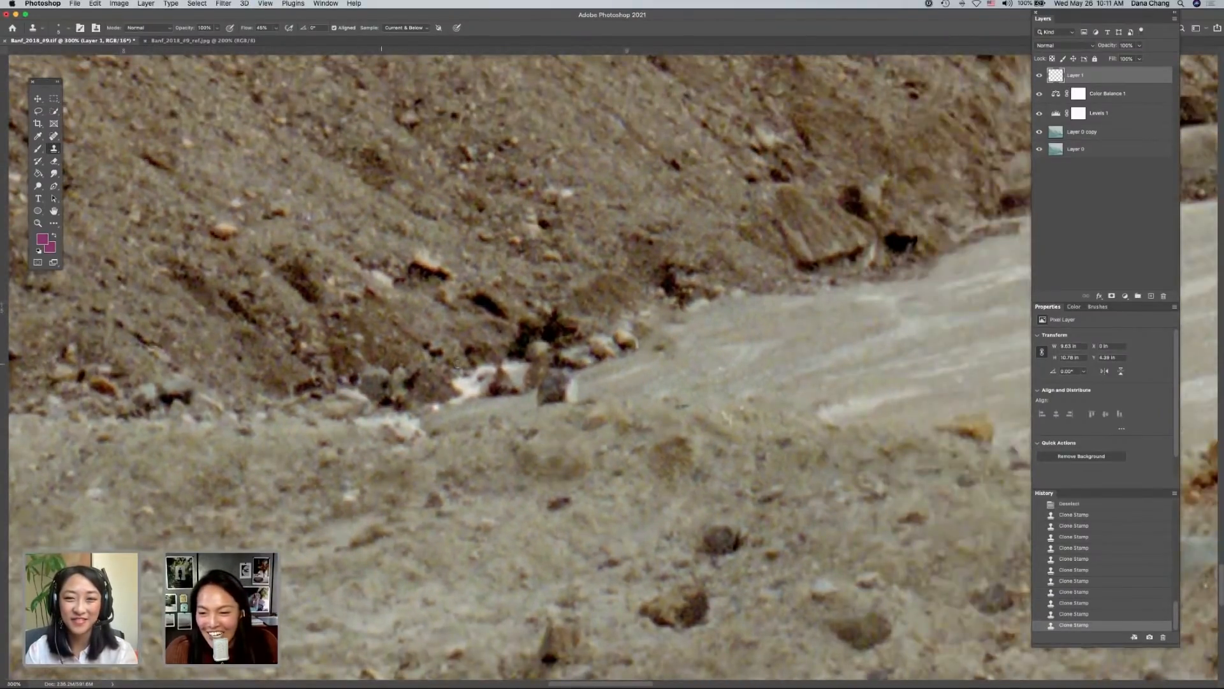
scroll(458, 364, "right", 10)
scroll(457, 364, "up", 3)
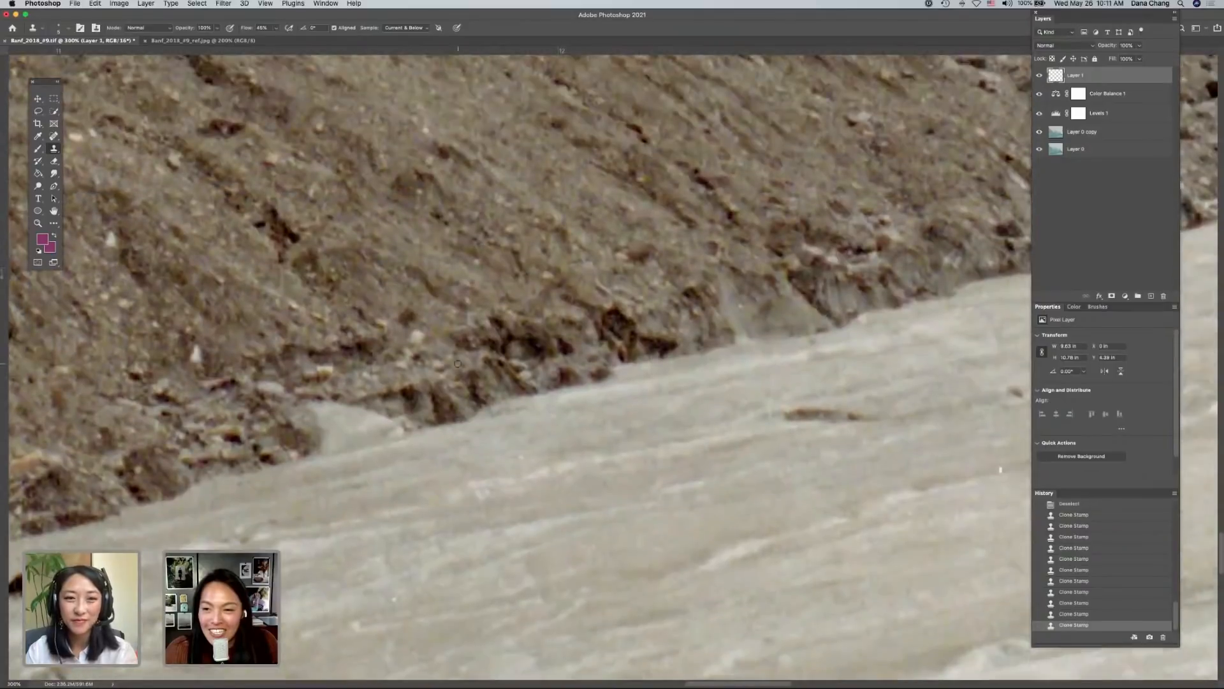
scroll(457, 363, "right", 4)
scroll(457, 363, "right", 15)
scroll(457, 363, "up", 4)
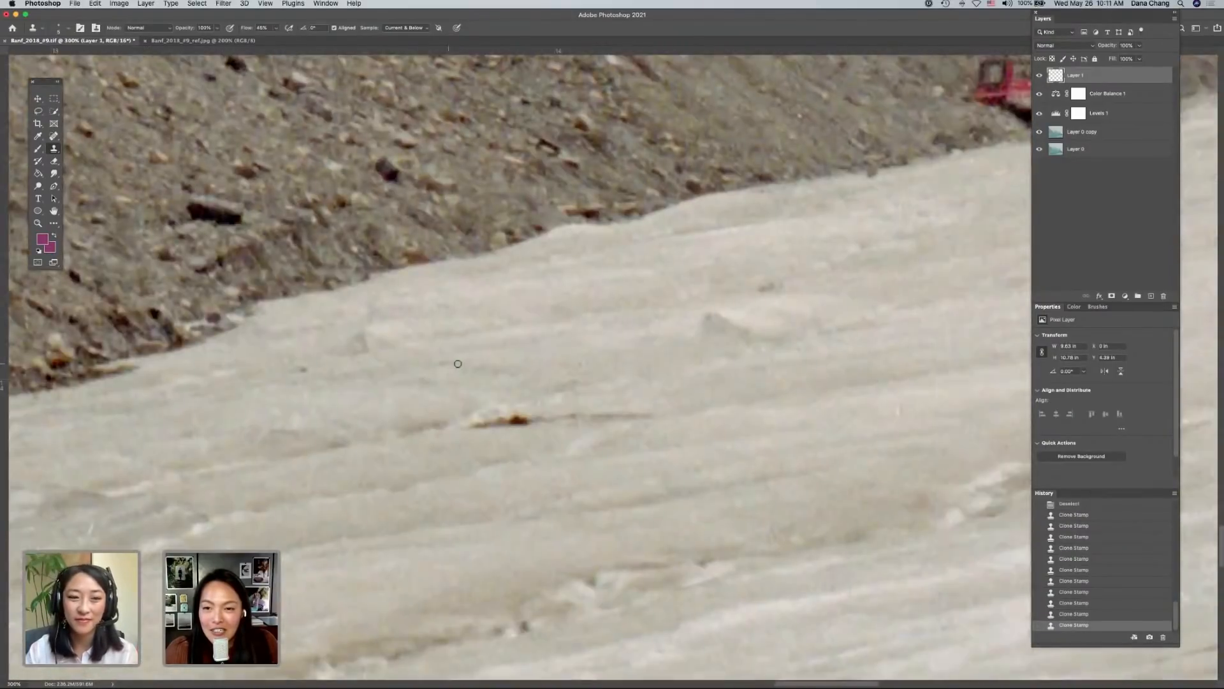
scroll(457, 363, "right", 6)
scroll(457, 363, "up", 4)
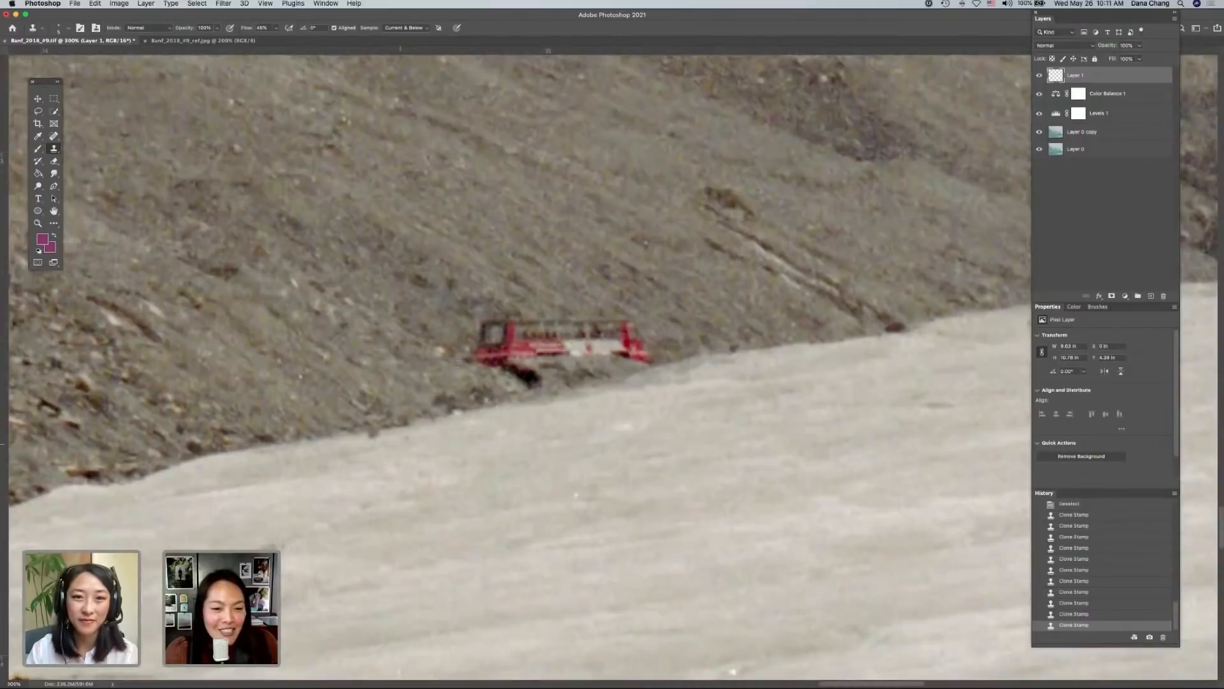
scroll(457, 364, "right", 3)
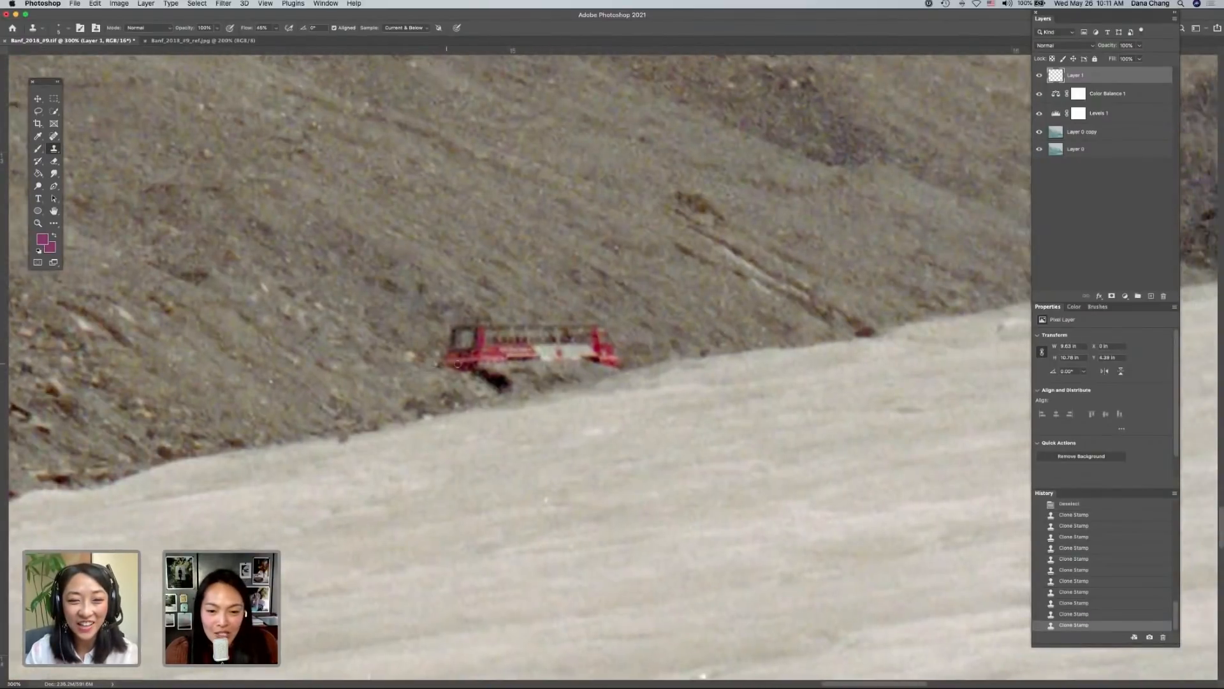
key("ctrl+minus")
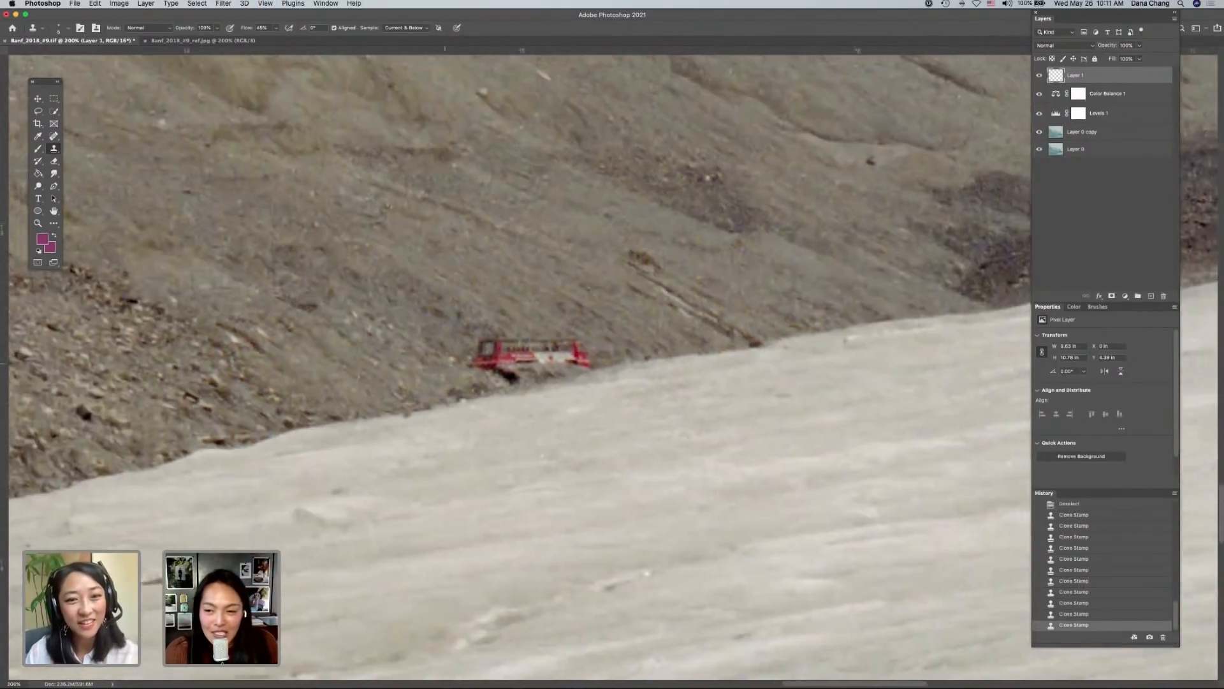
scroll(463, 364, "right", 12)
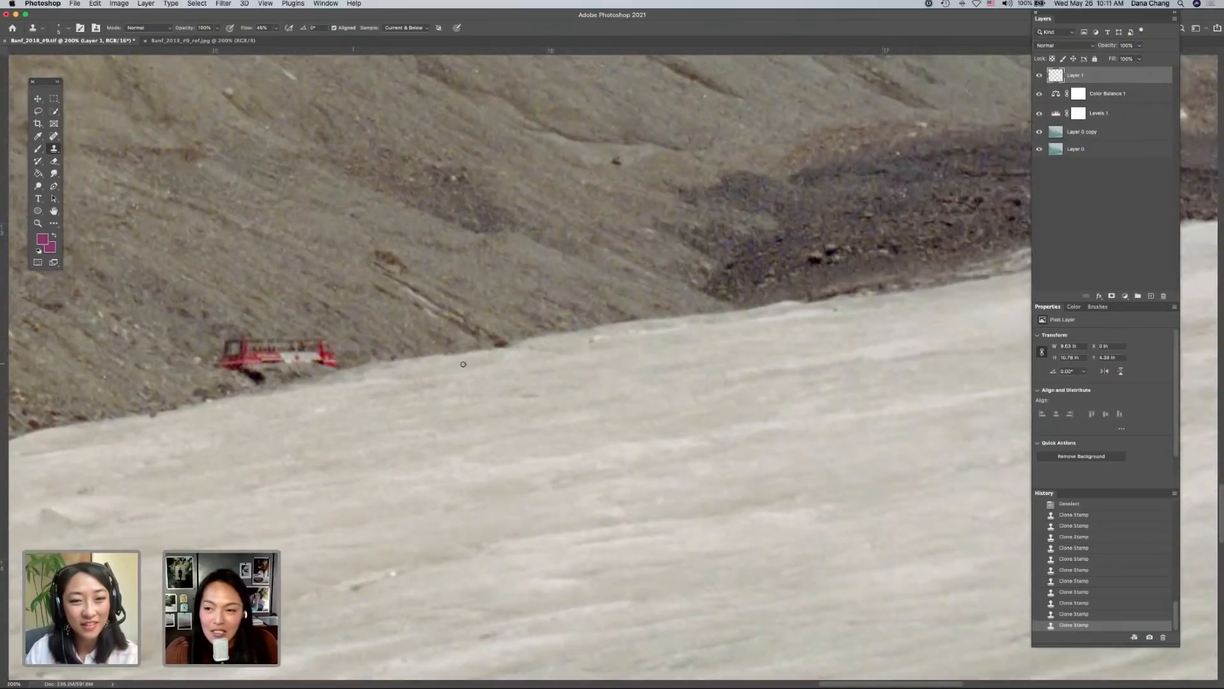
scroll(463, 364, "right", 10)
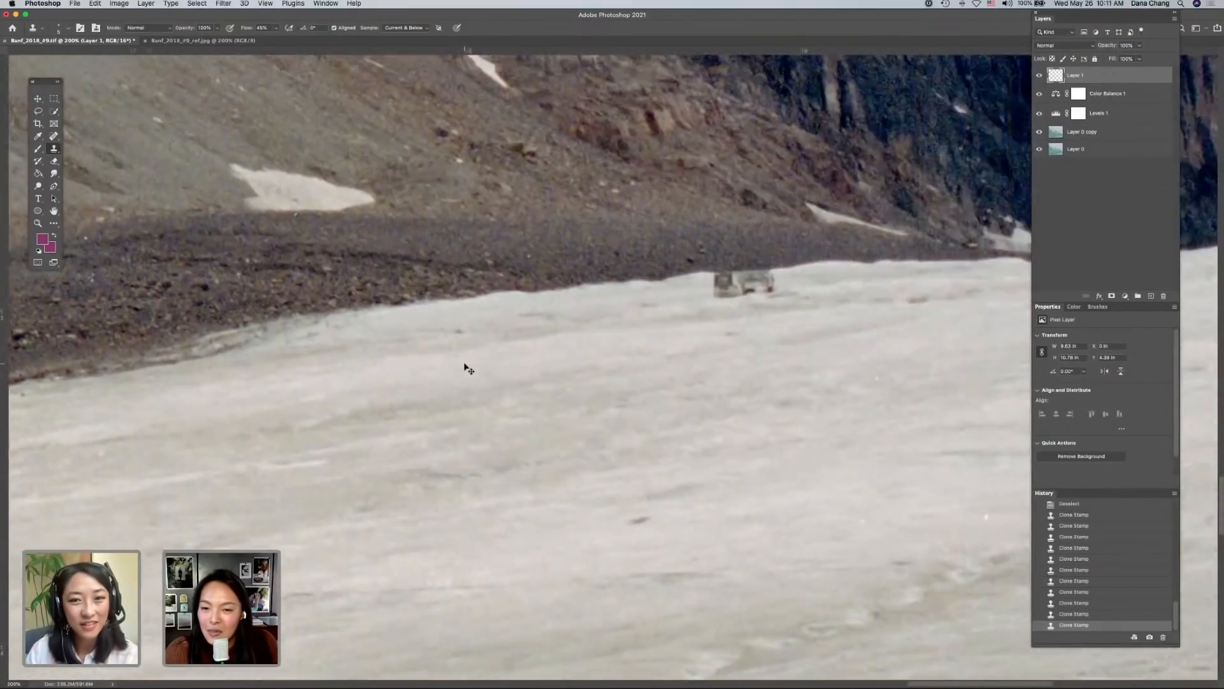
key("ctrl+minus")
key("ctrl+minus")
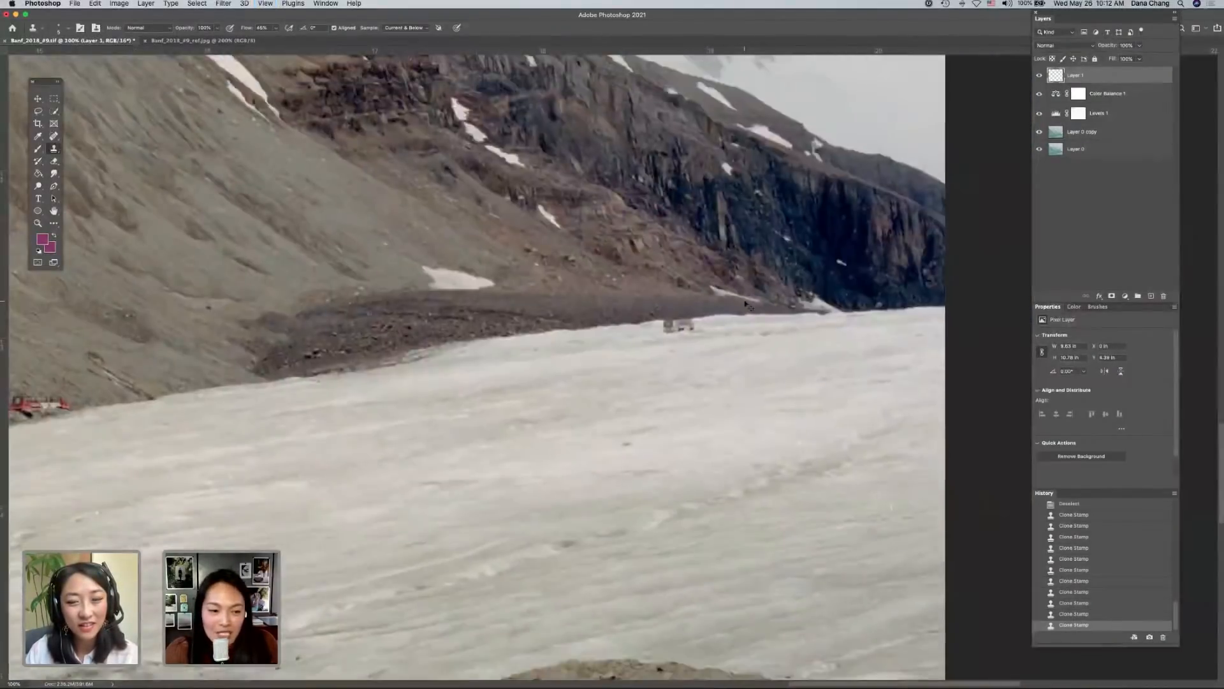
key("ctrl+minus")
key("ctrl+minus")
key("ctrl+minus")
key("ctrl+minus")
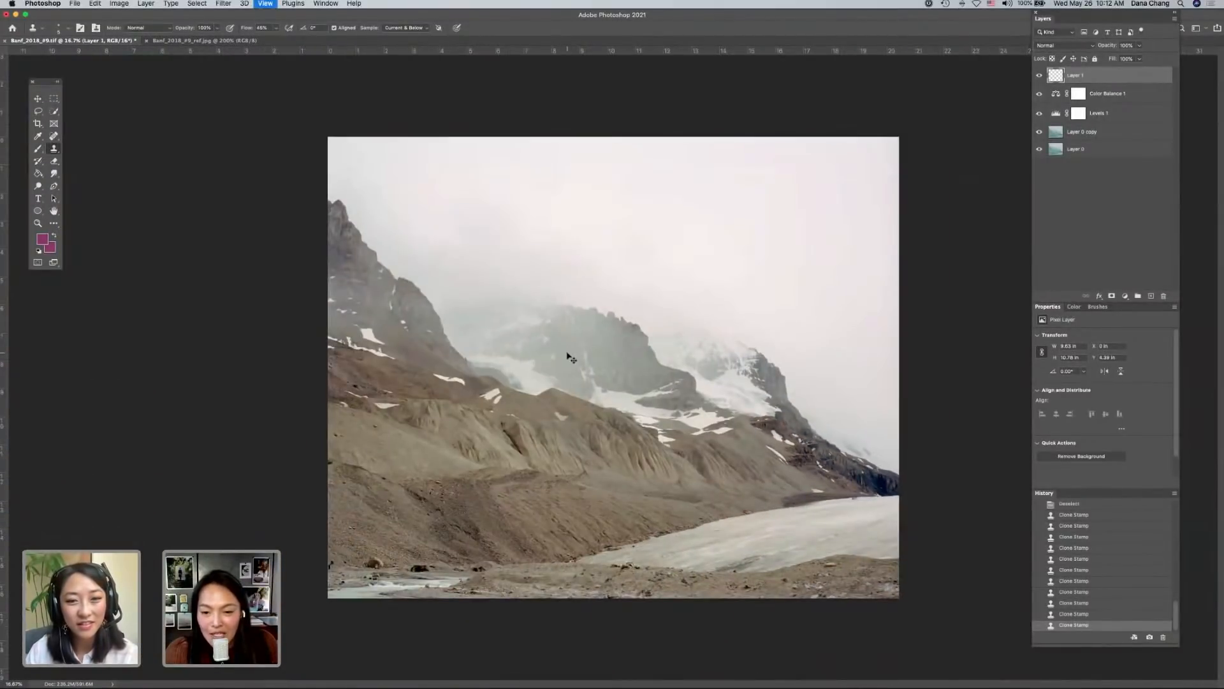
- Inspect the moraine slopes and the stream area around the large boulder for remaining people
key("super+plus")
scroll(567, 352, "down", 5)
scroll(568, 352, "right", 5)
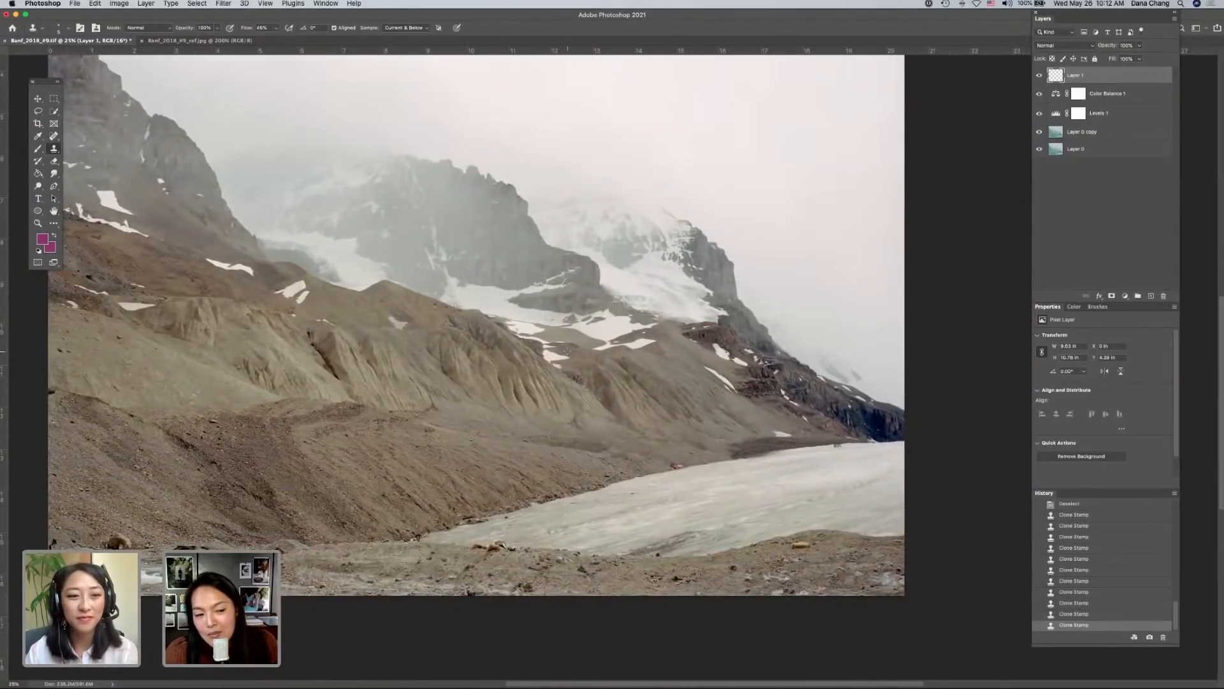
key("super+plus")
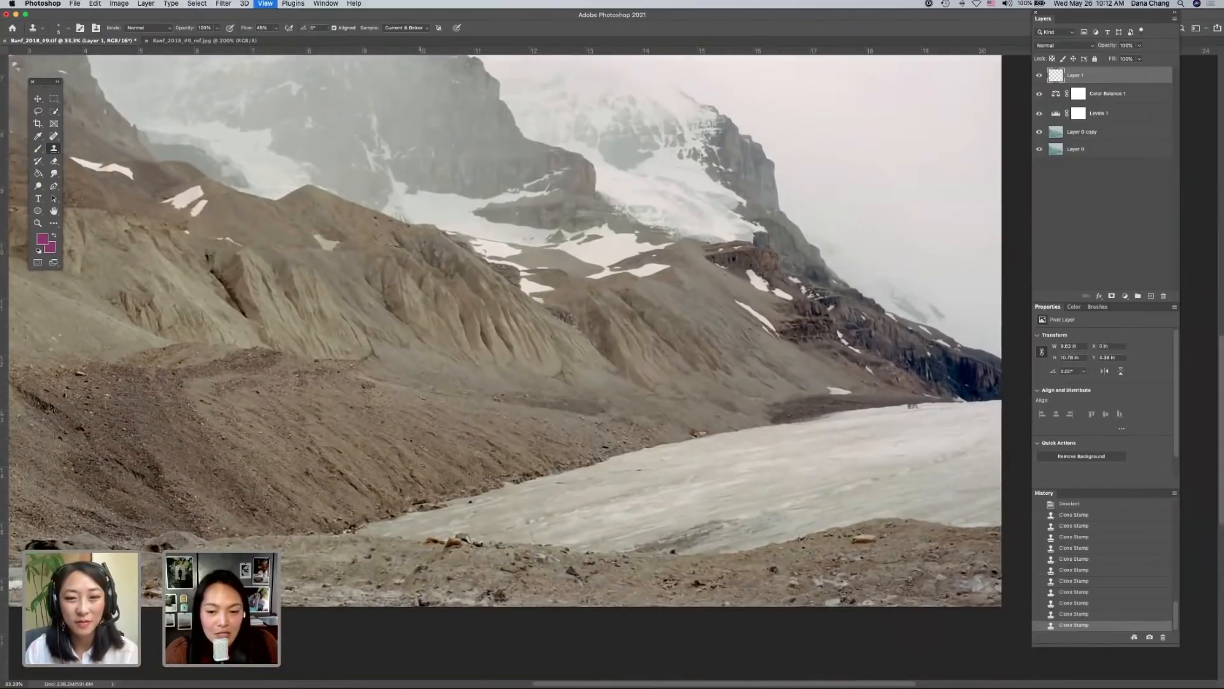
key("super+plus")
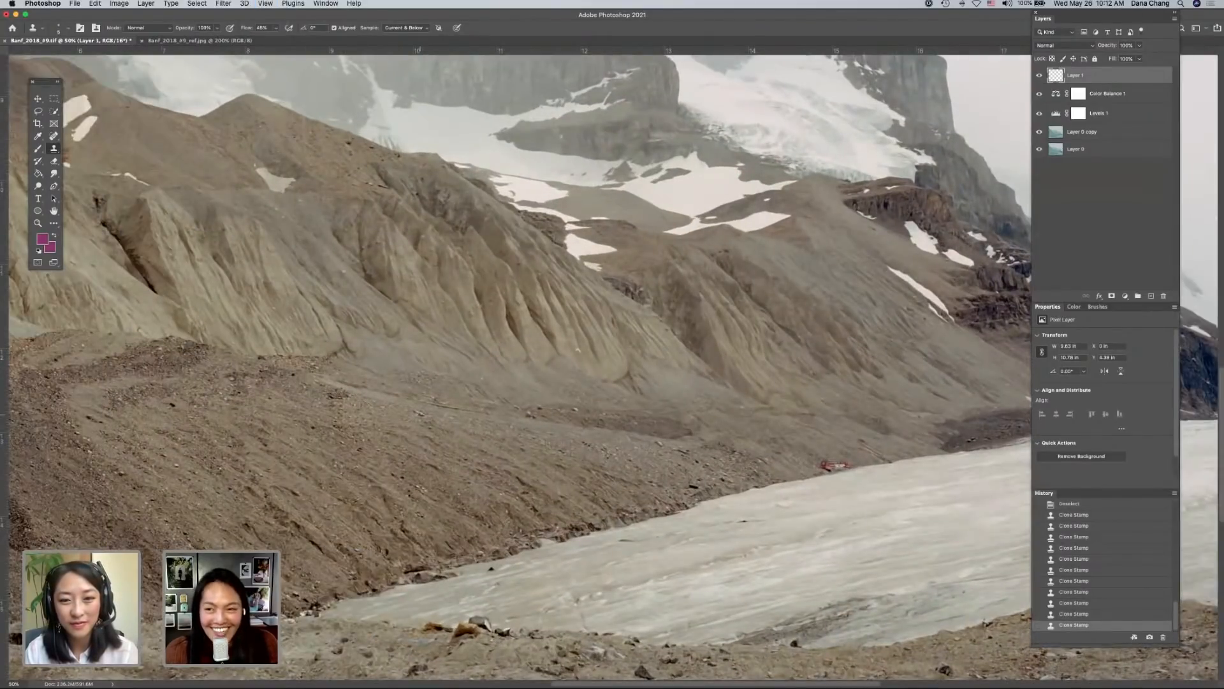
scroll(516, 357, "left", 6)
scroll(517, 357, "down", 5)
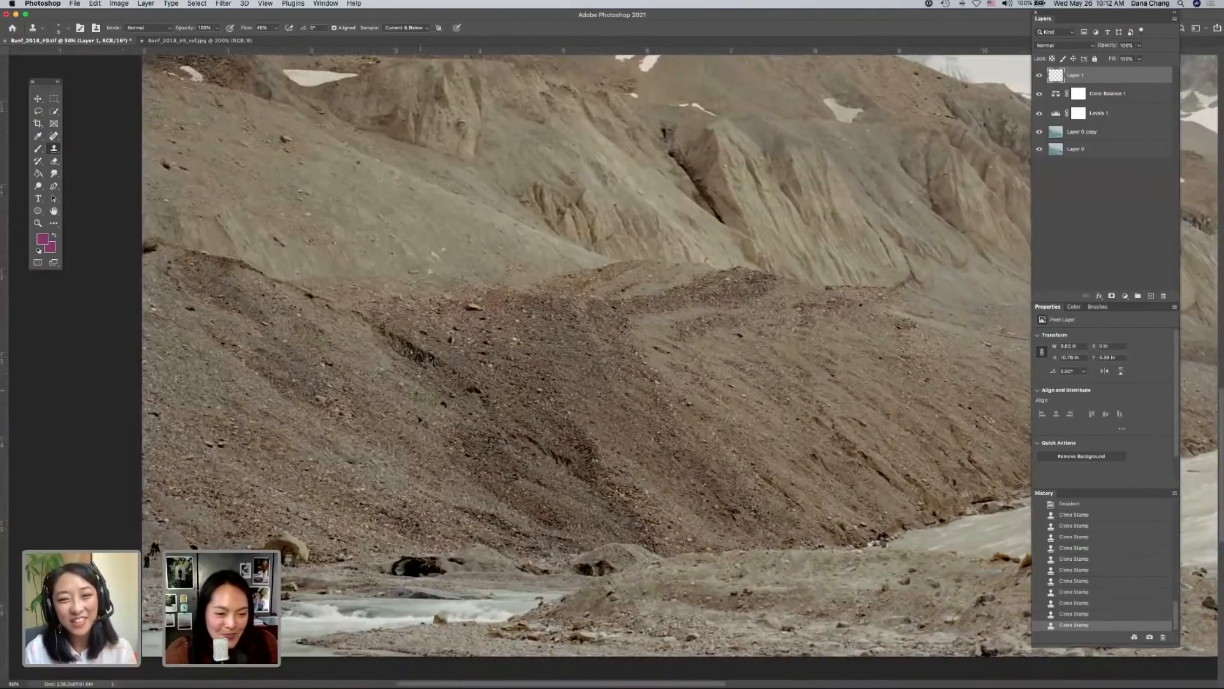
key("super+plus")
key("super+plus")
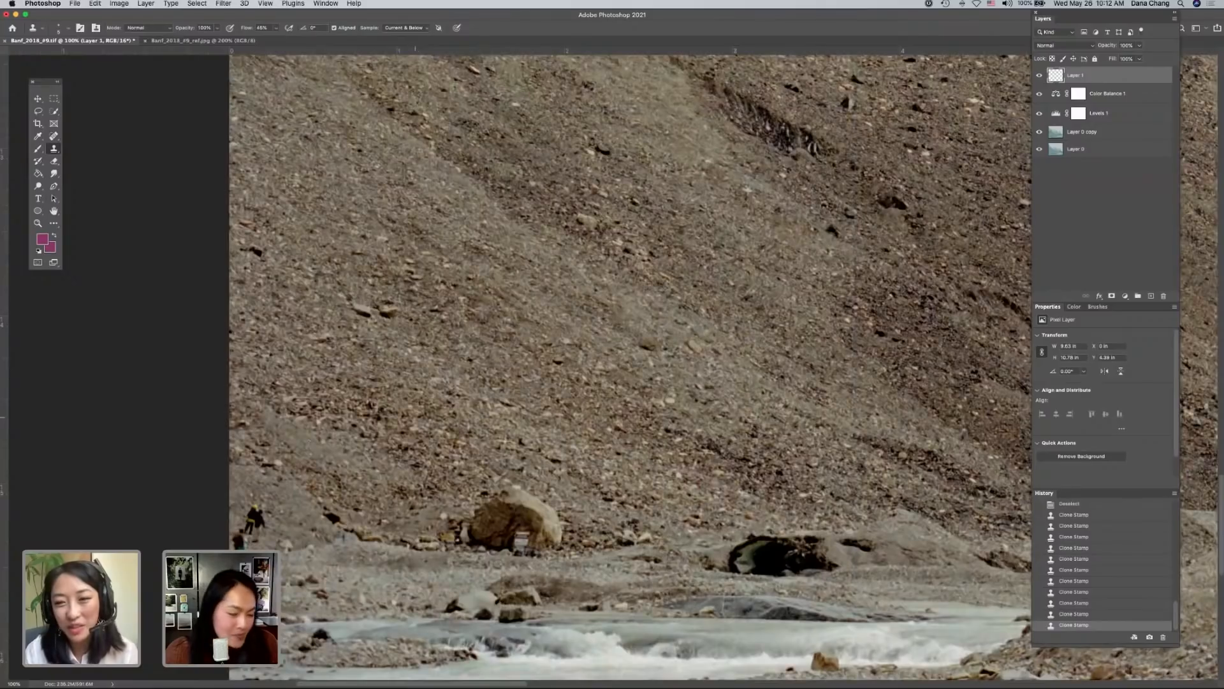
left_click(1070, 133)
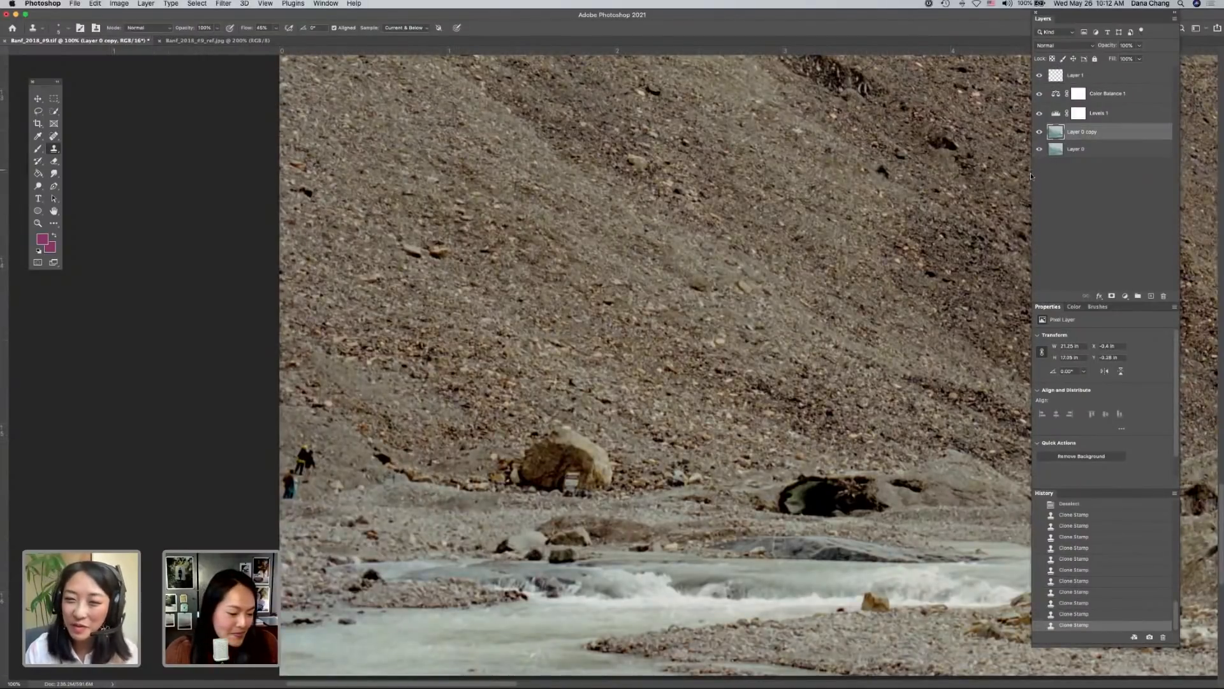
key("super+plus")
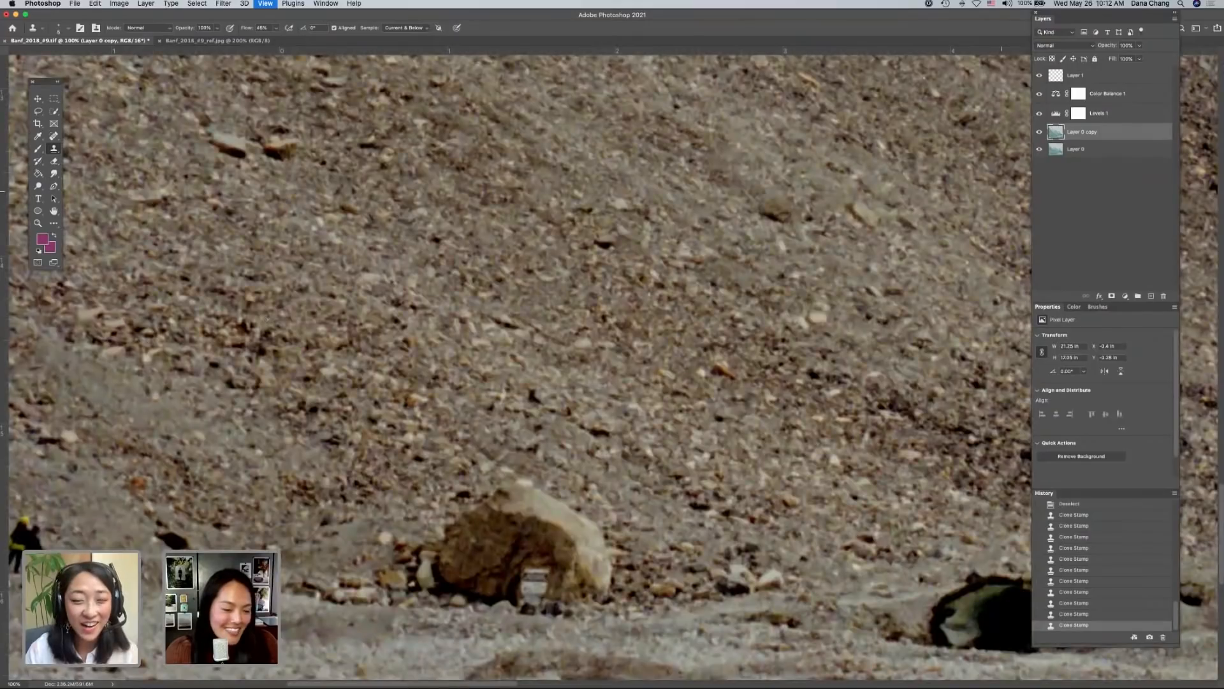
scroll(264, 320, "up", 3)
scroll(264, 319, "left", 3)
key("l")
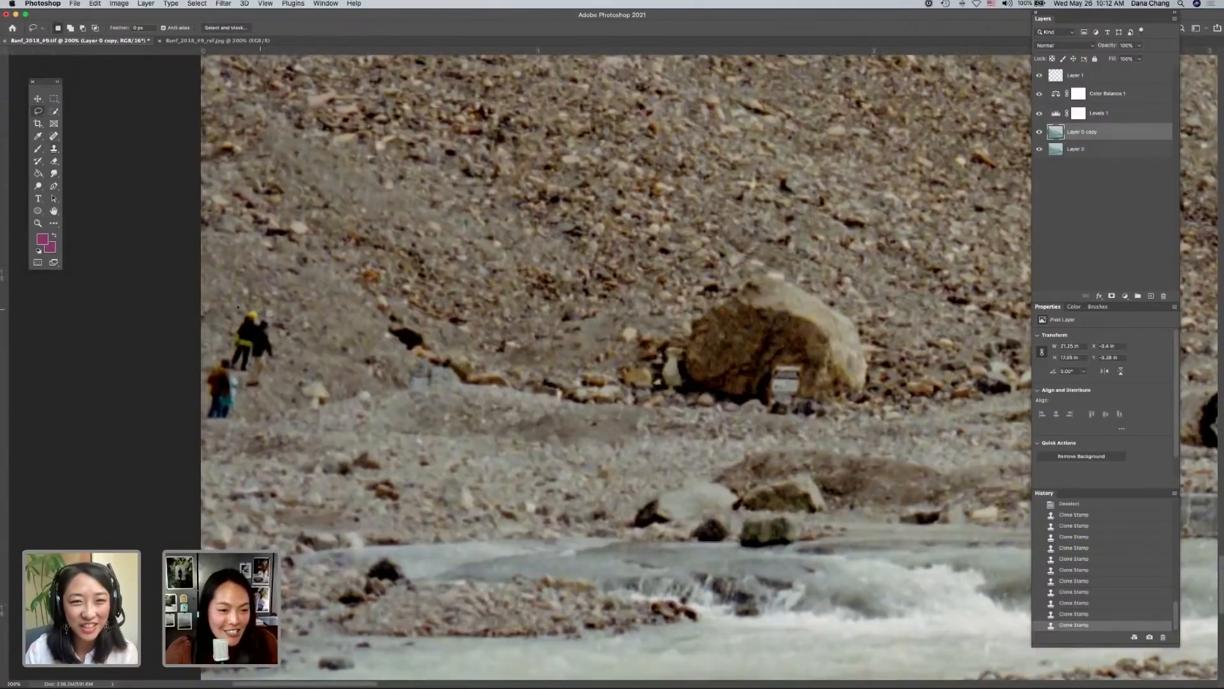
left_click_drag(205, 366, 206, 368)
key("super+d")
- Review the stream, gravel slopes, rocky ridge and glacier for anything else that needs retouching
scroll(622, 389, "right", 3)
scroll(622, 389, "down", 3)
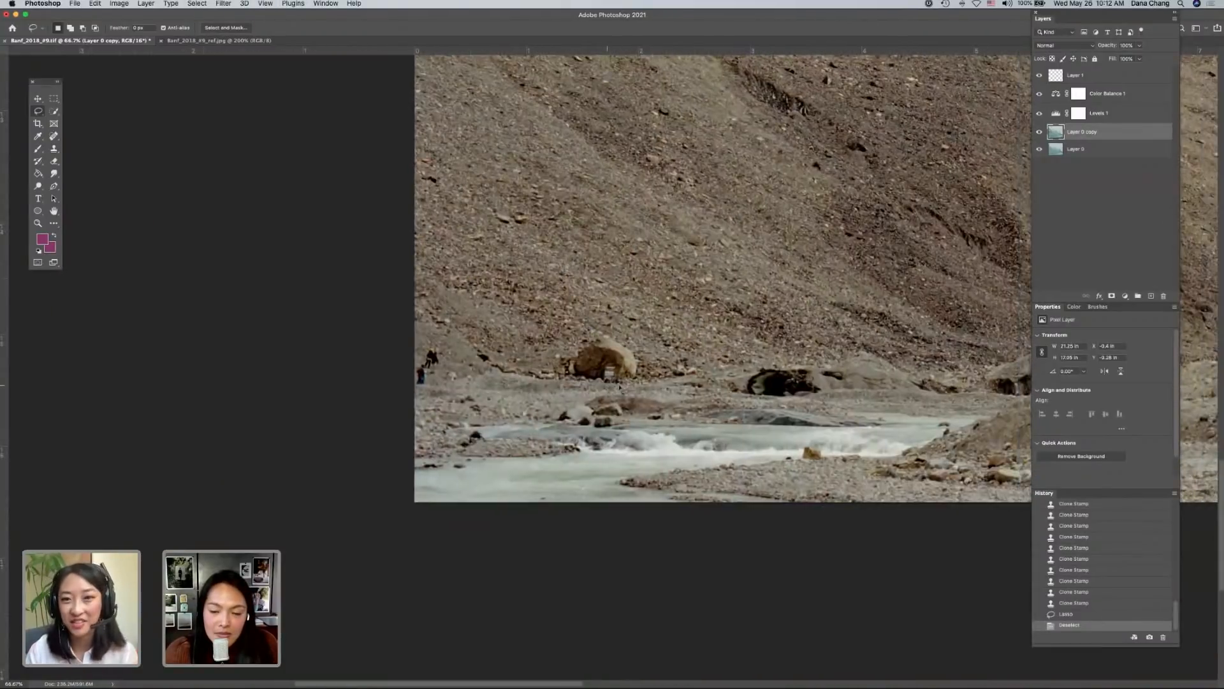
scroll(619, 386, "right", 3)
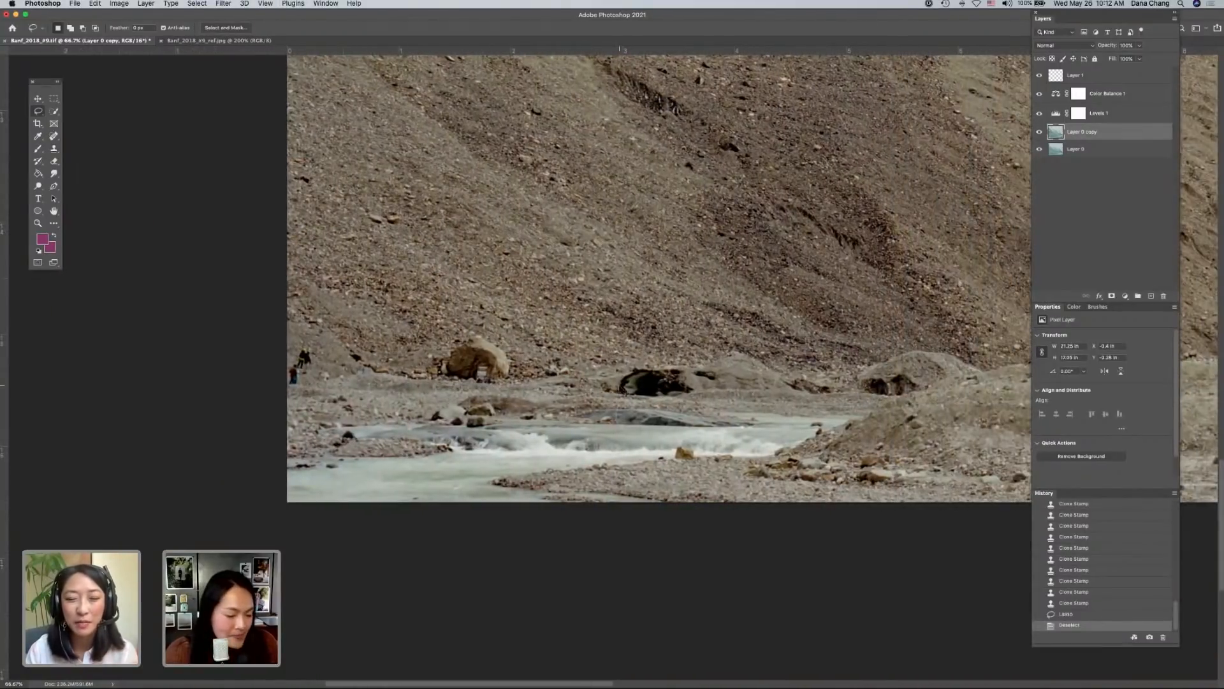
scroll(619, 386, "down", 2)
scroll(619, 386, "right", 3)
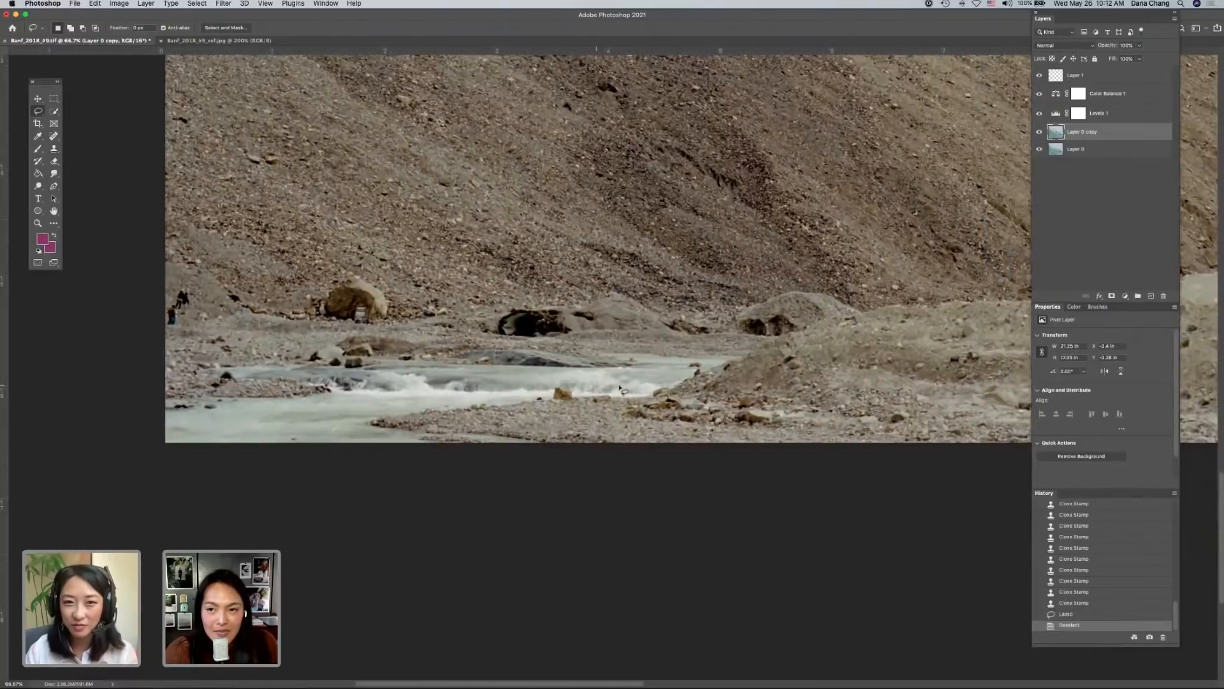
scroll(621, 390, "right", 2)
scroll(621, 390, "up", 3)
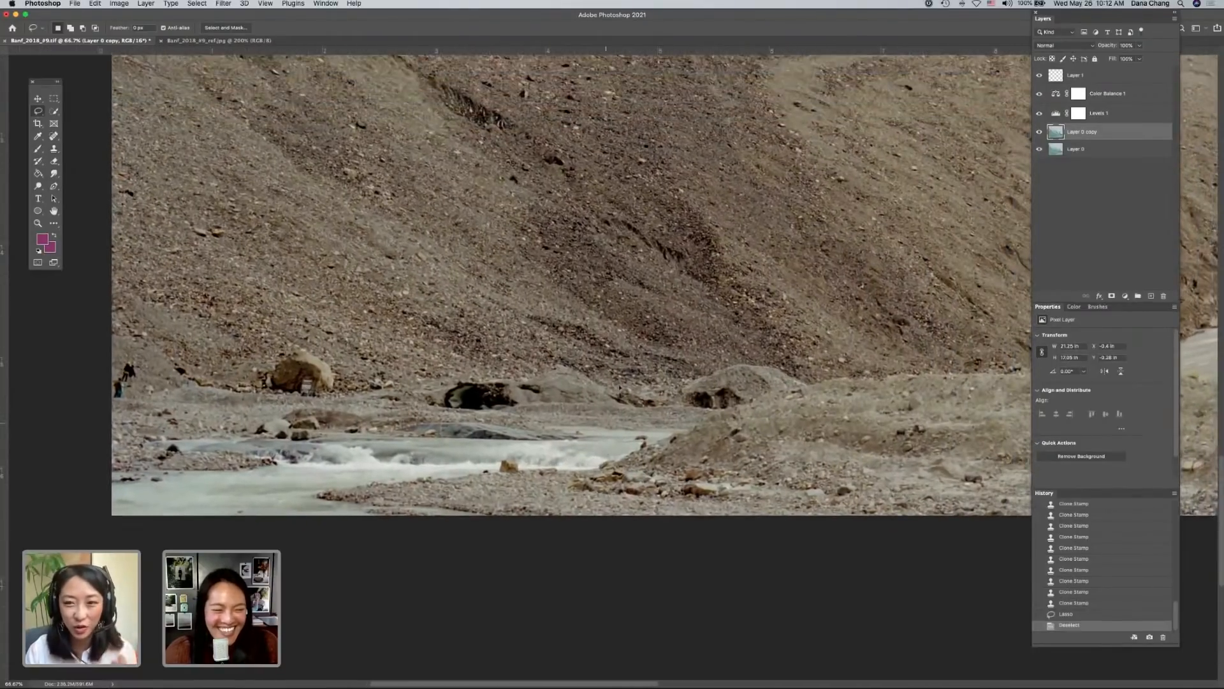
scroll(606, 387, "right", 2)
scroll(607, 387, "up", 2)
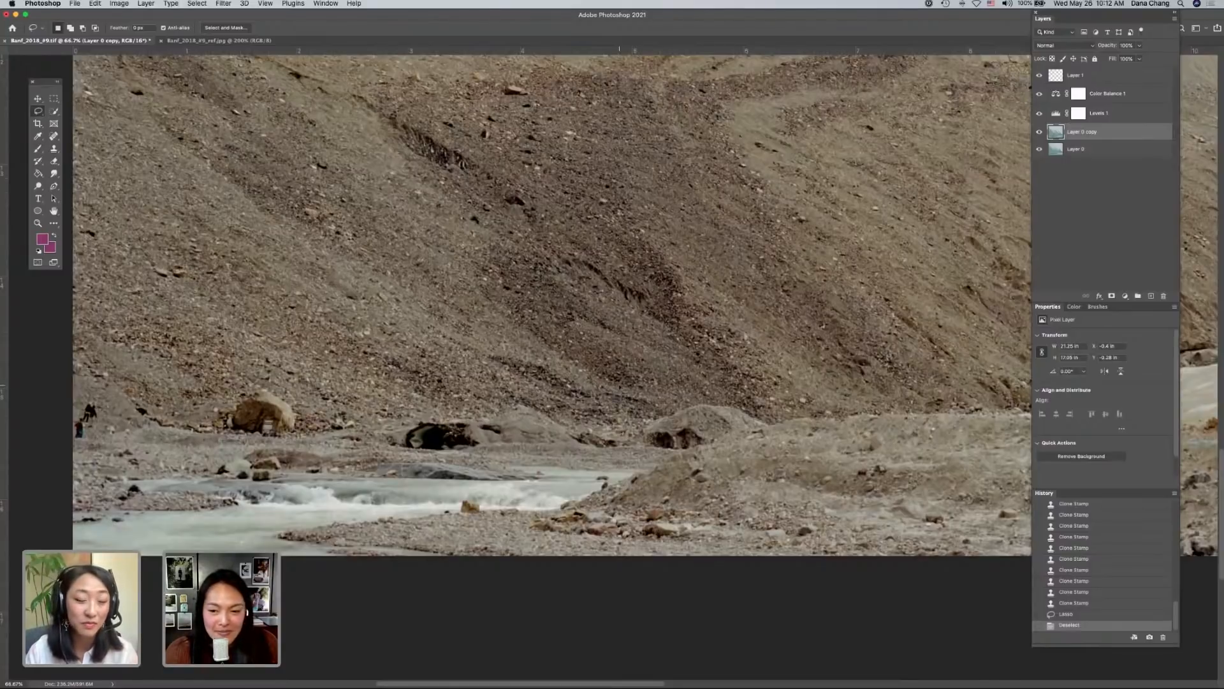
scroll(619, 386, "right", 5)
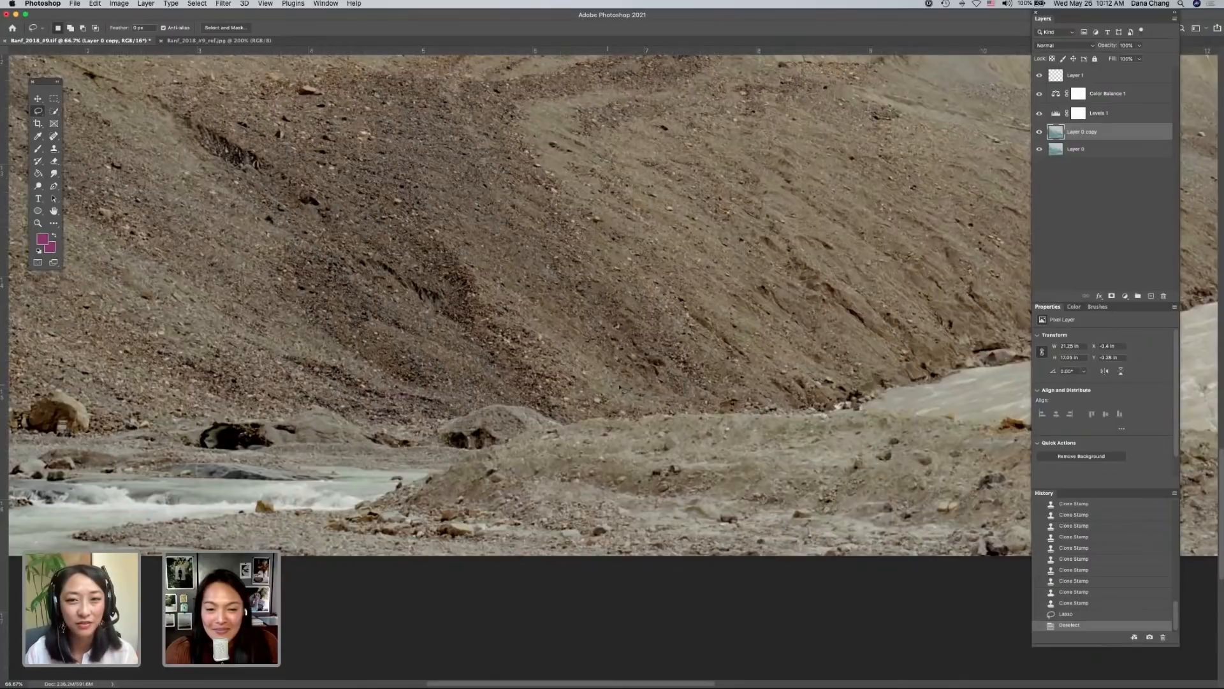
scroll(619, 387, "right", 15)
scroll(619, 387, "up", 5)
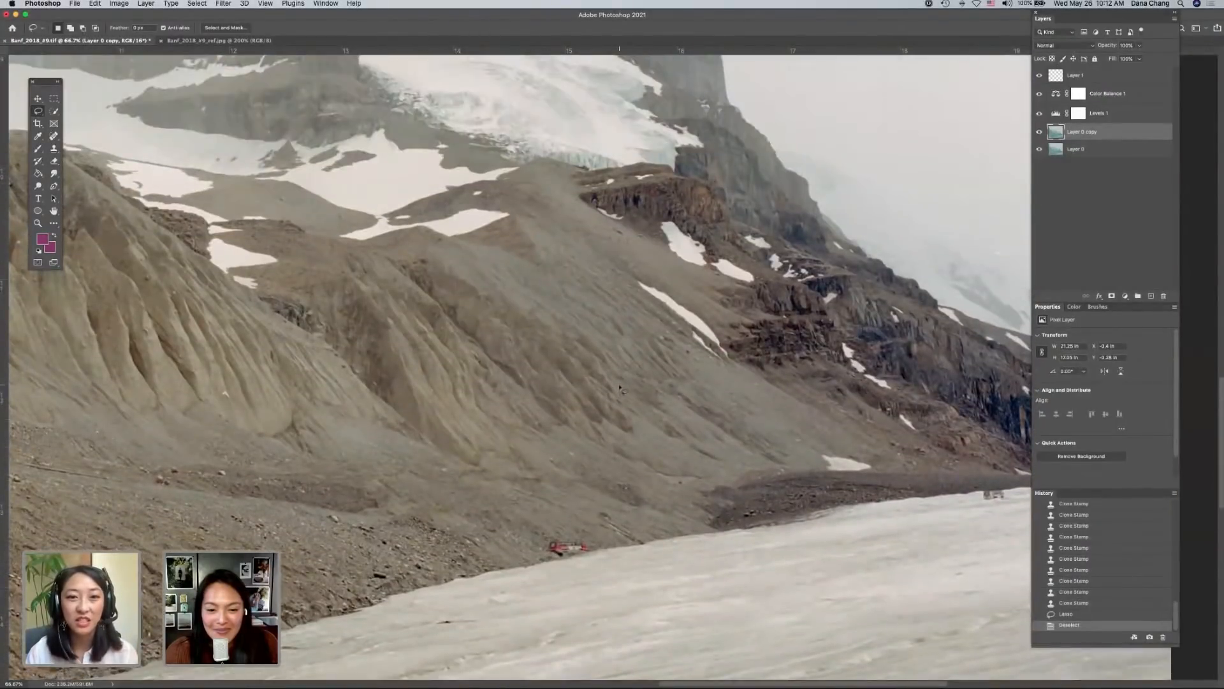
scroll(620, 387, "up", 4)
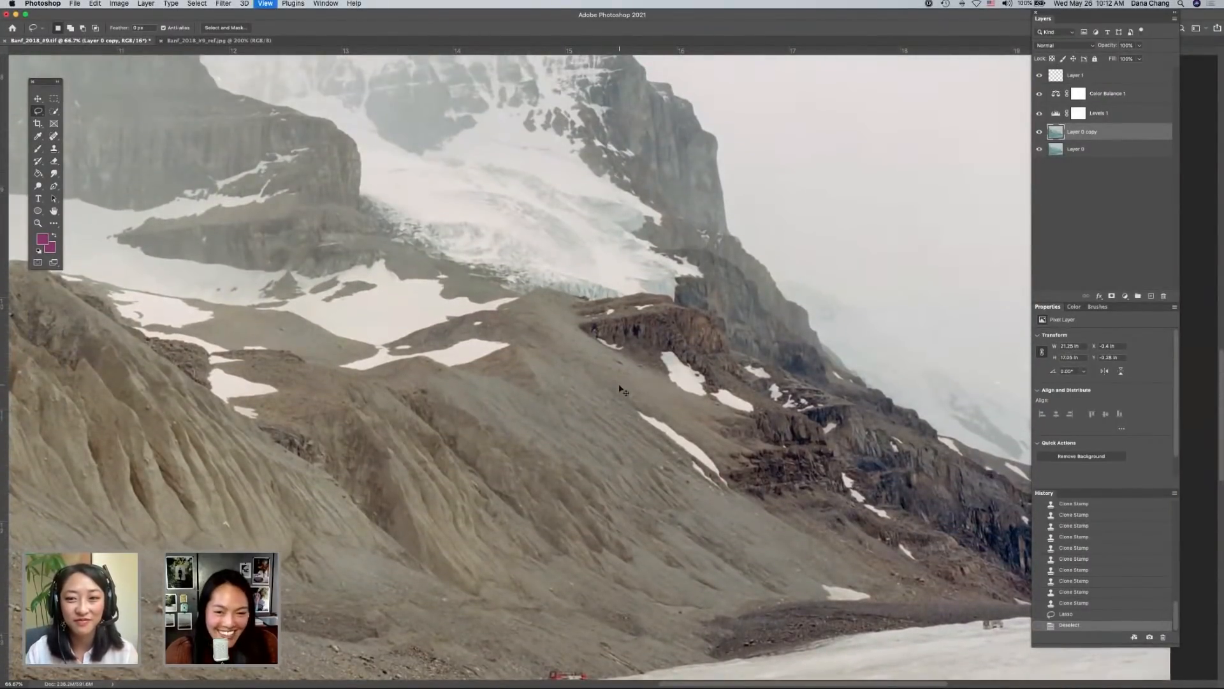
key("super+minus")
key("super+minus")
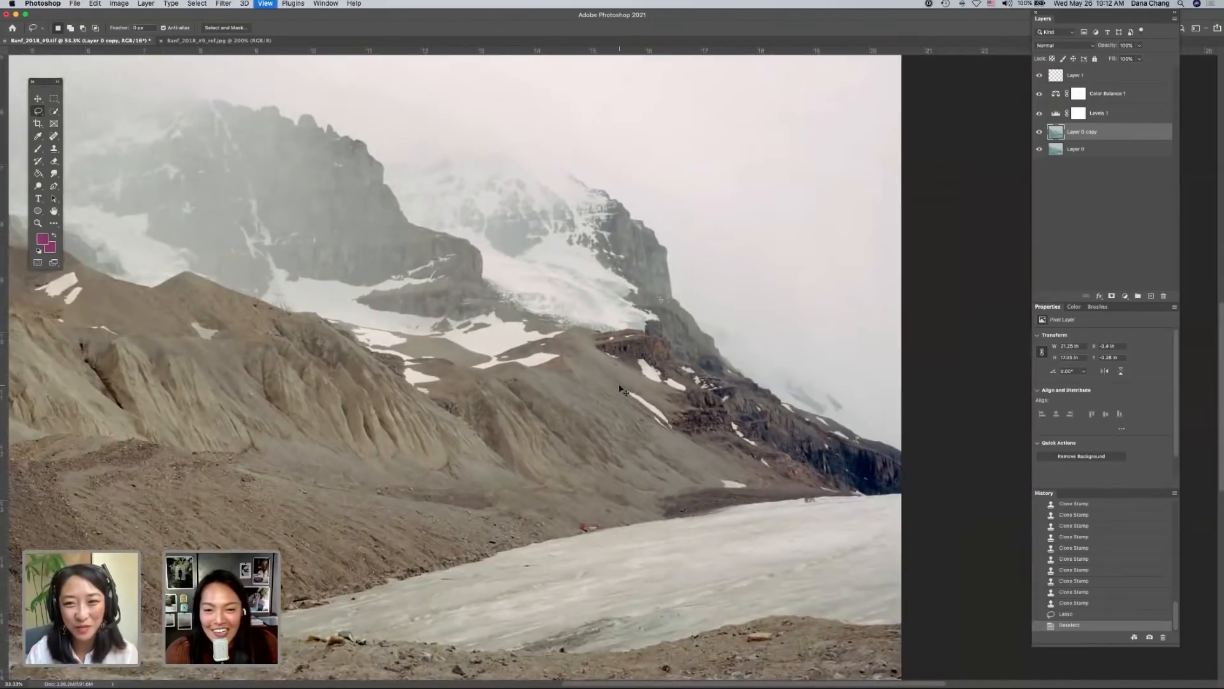
key("super+plus")
key("super+plus")
key("super+plus")
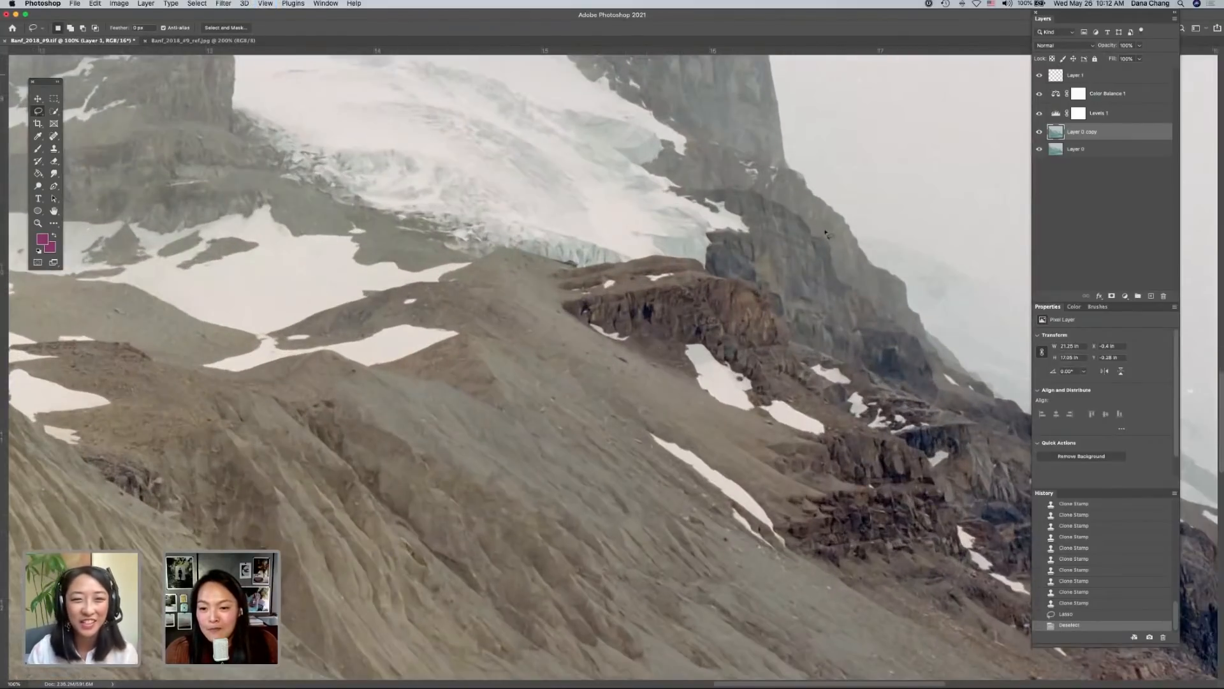
scroll(825, 233, "right", 8)
scroll(825, 233, "down", 7)
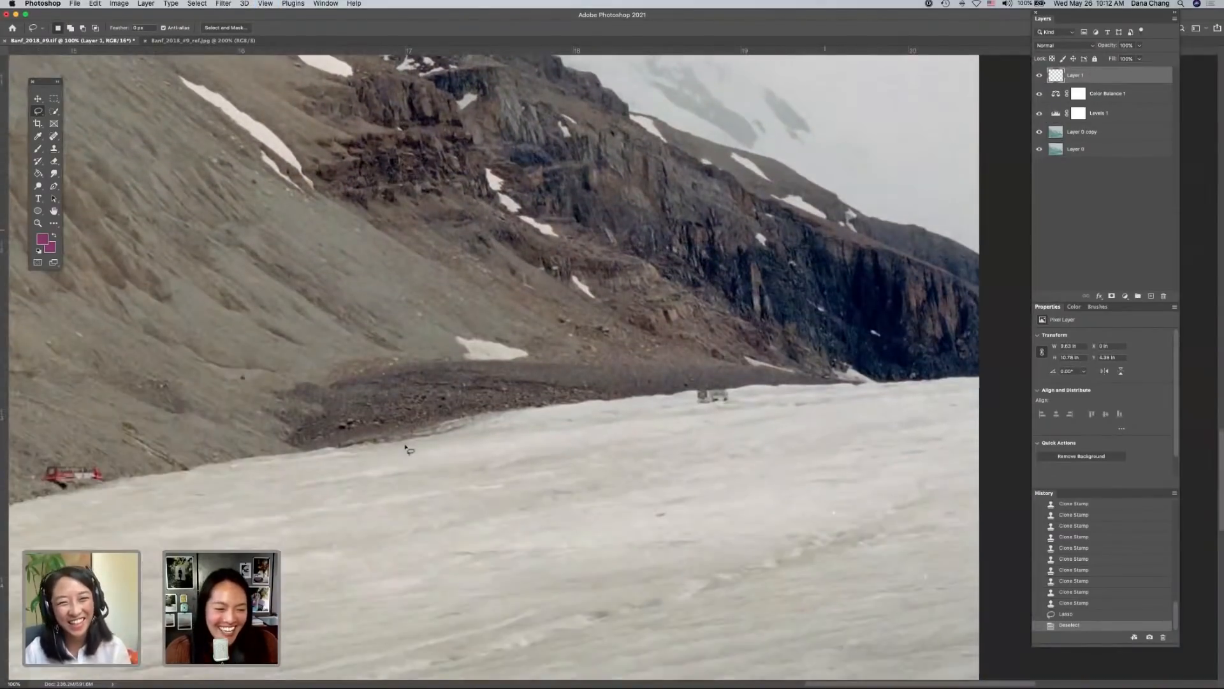
scroll(408, 449, "left", 5)
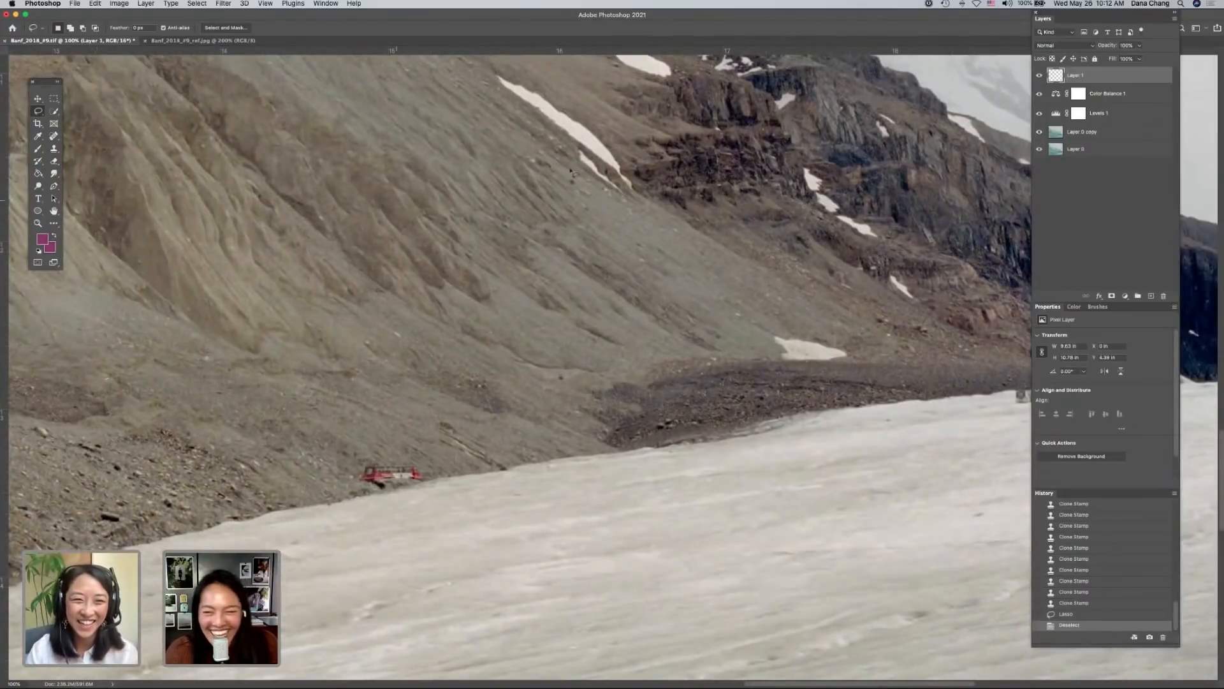
- Clone out the small white speck in the pale sky above the hazy far slope, using the Clone Stamp on Layer 1
key("super+plus")
scroll(567, 171, "right", 15)
key("s")
scroll(566, 174, "left", 8)
scroll(567, 173, "up", 10)
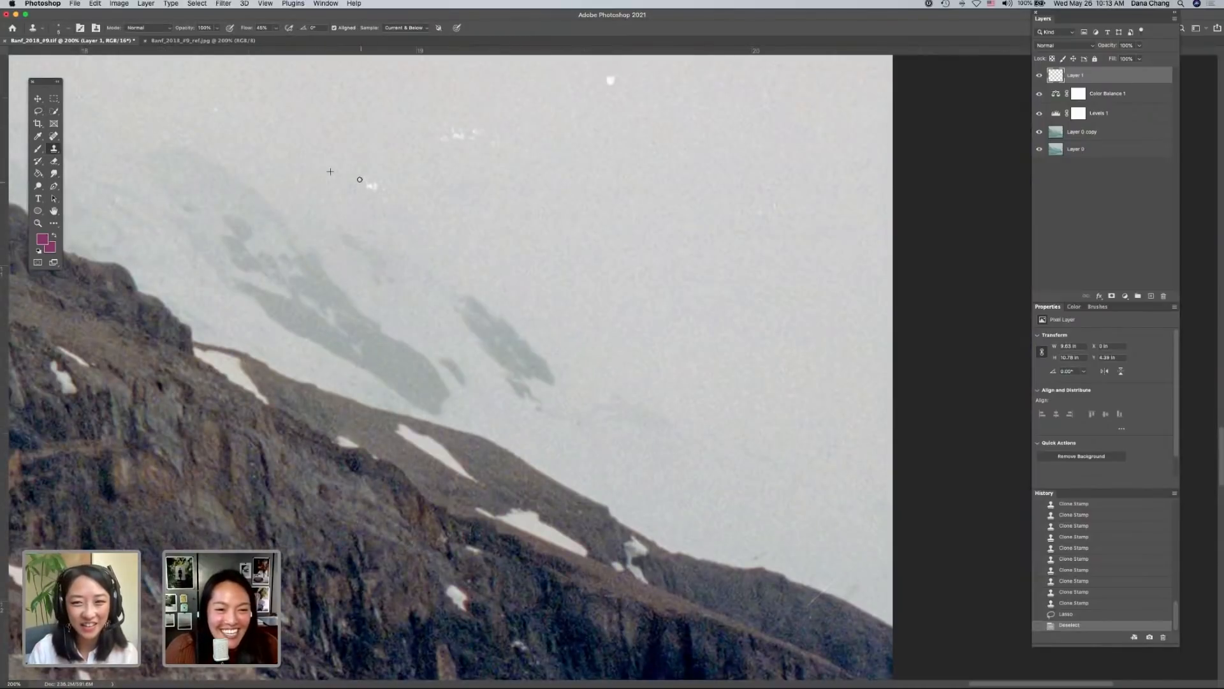
left_click(373, 170)
left_click(382, 176)
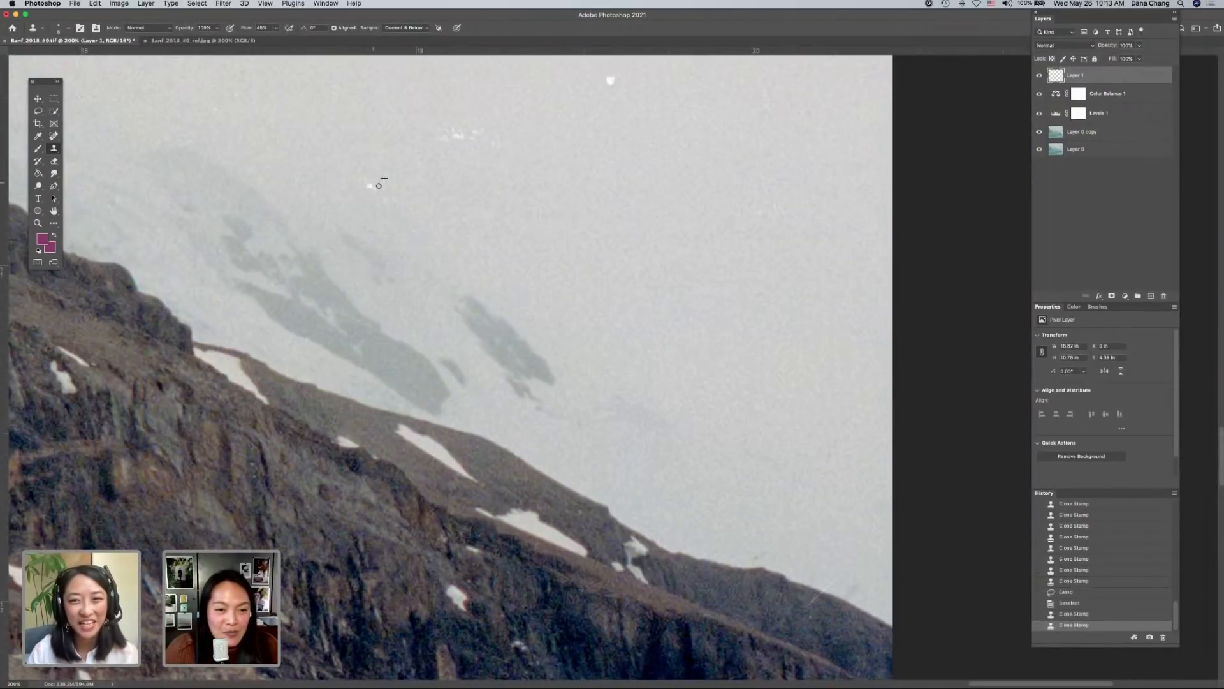
left_click(367, 181)
left_click(373, 183)
left_click(380, 181)
left_click(375, 190)
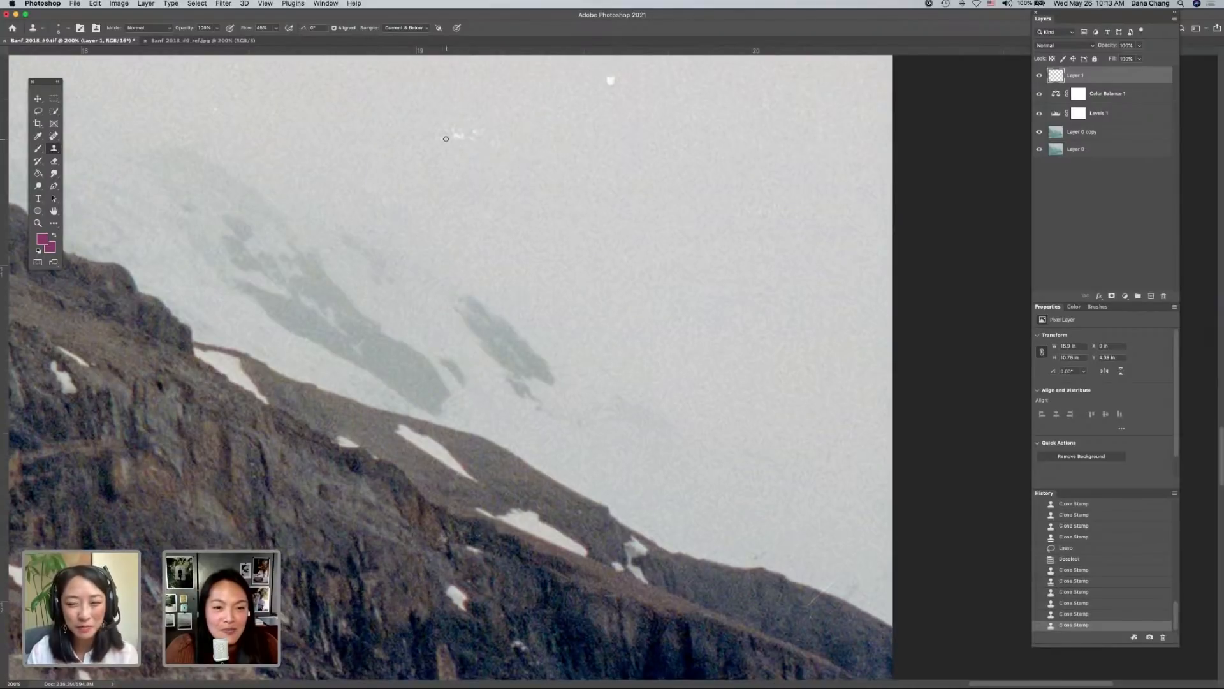
- Clone out the cluster of white flecks and the larger bright spot in the sky near the photo's edge
left_click(452, 142)
left_click(464, 121)
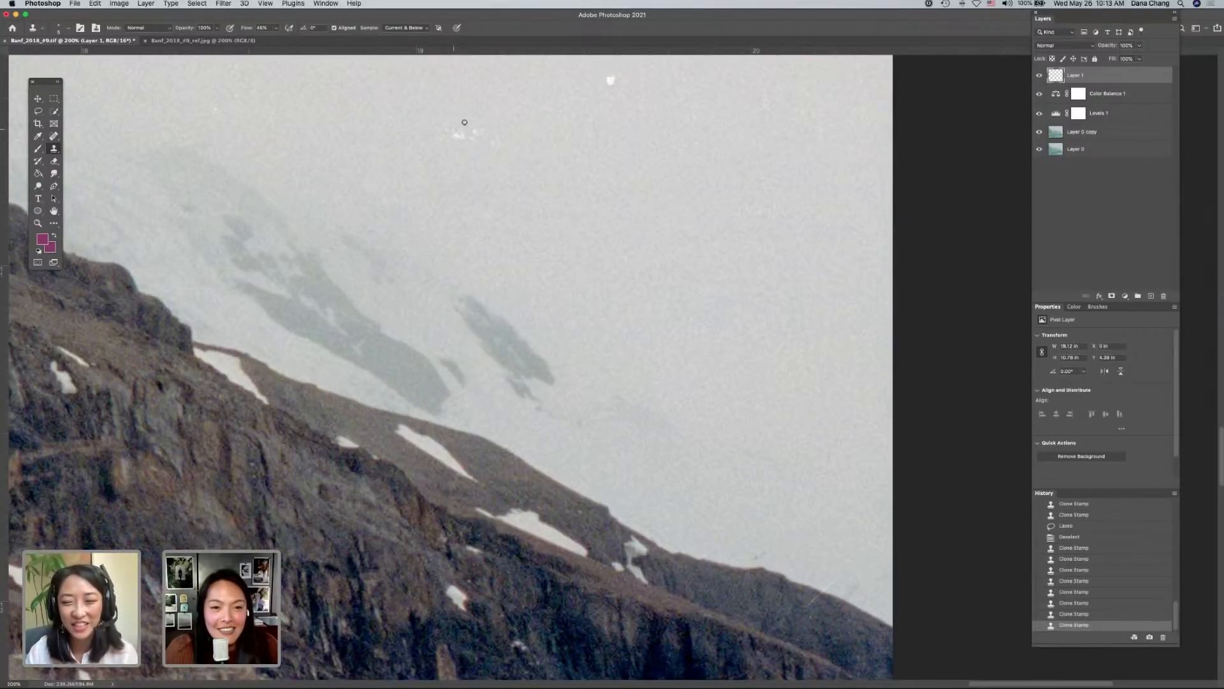
left_click(468, 122)
left_click(472, 122)
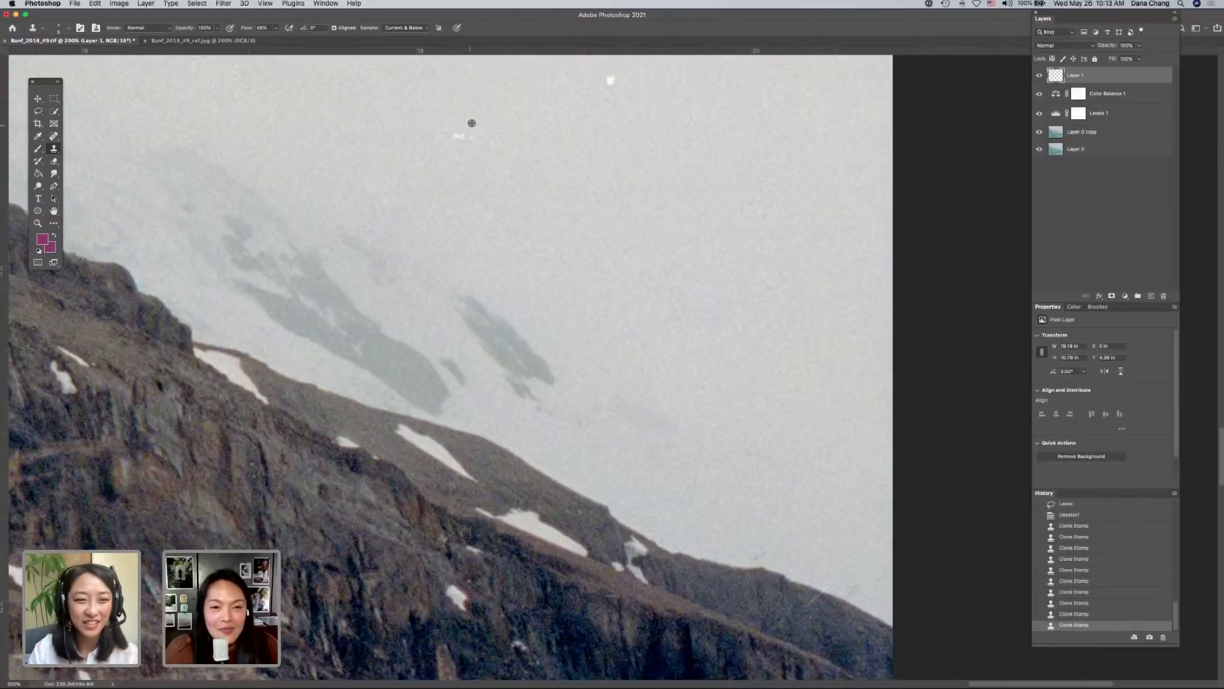
left_click(459, 129)
left_click(471, 129)
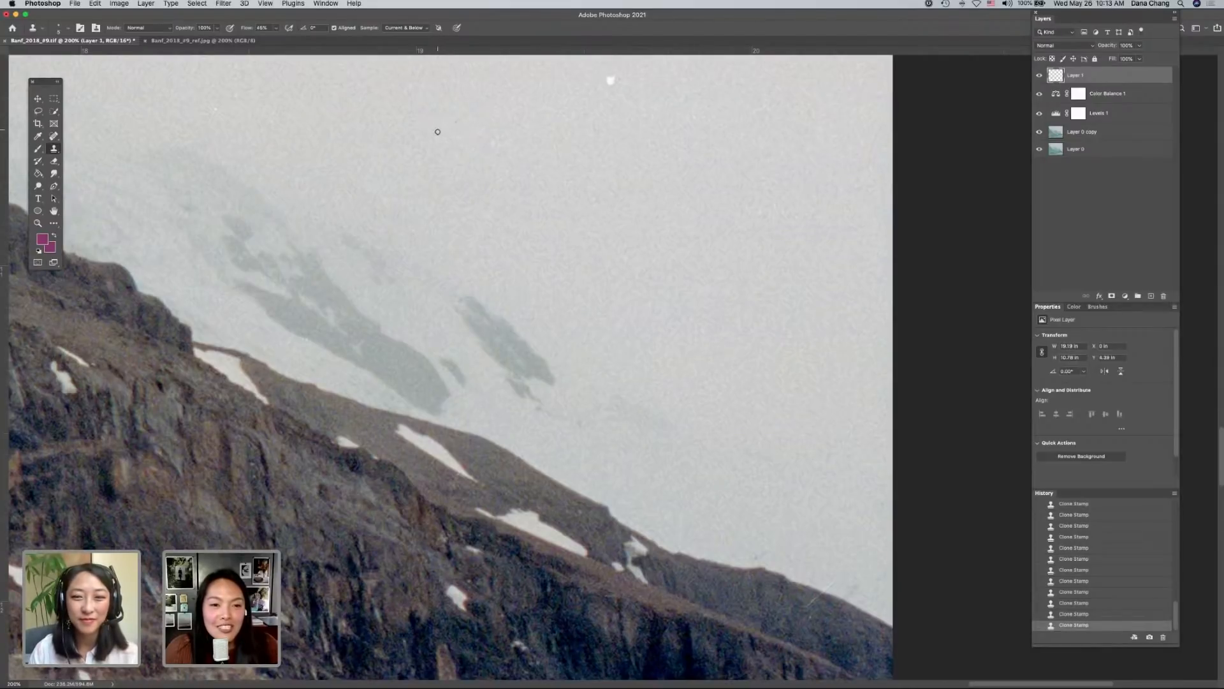
scroll(572, 131, "up", 3)
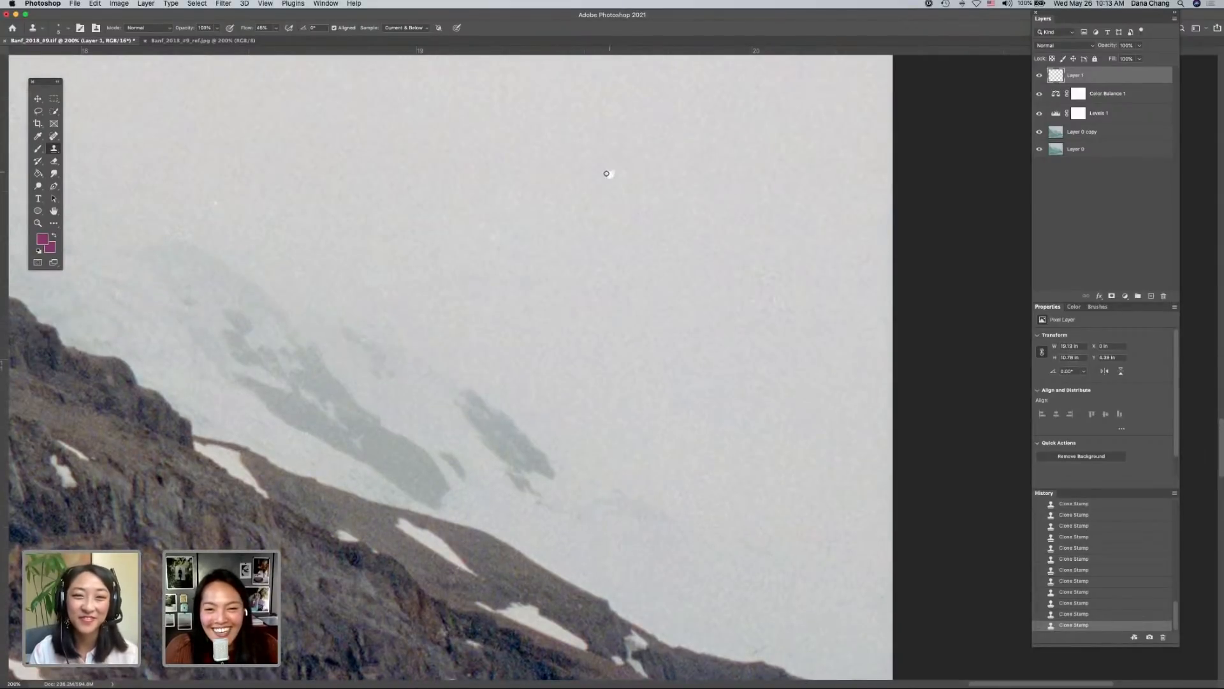
left_click(609, 179)
- Inspect the hazy sky, cliff edges, glacier and snowfields for remaining dust specks
scroll(388, 202, "left", 6)
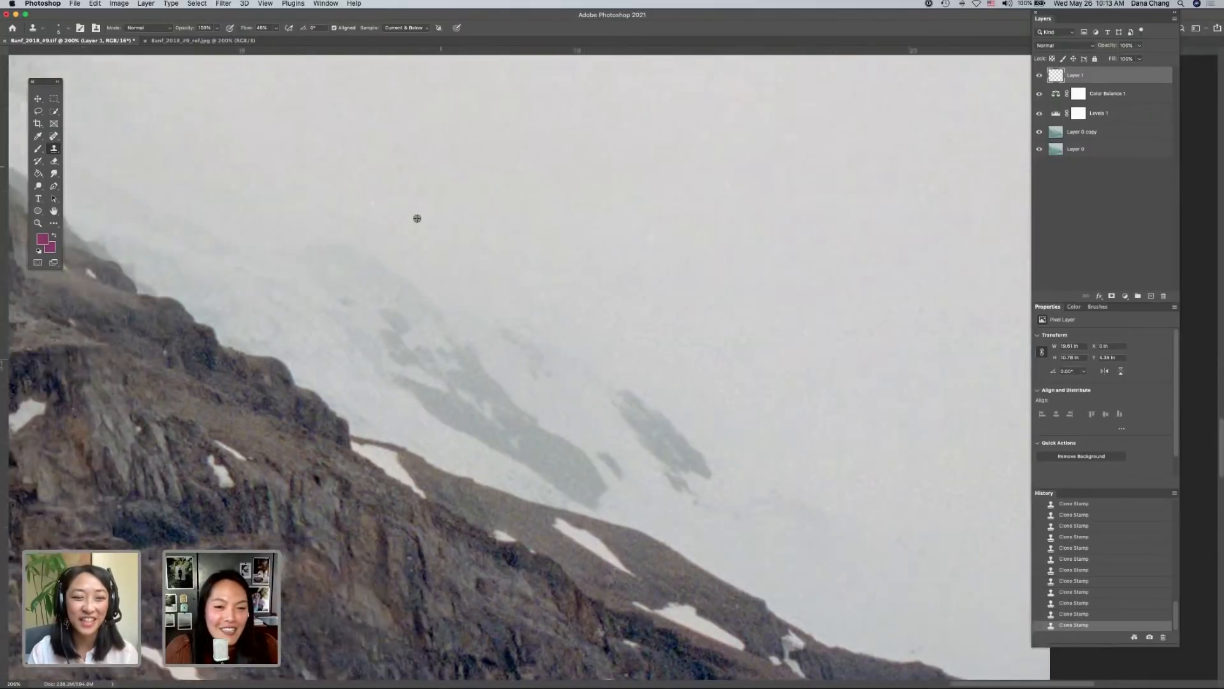
scroll(436, 204, "up", 3)
key("super+minus")
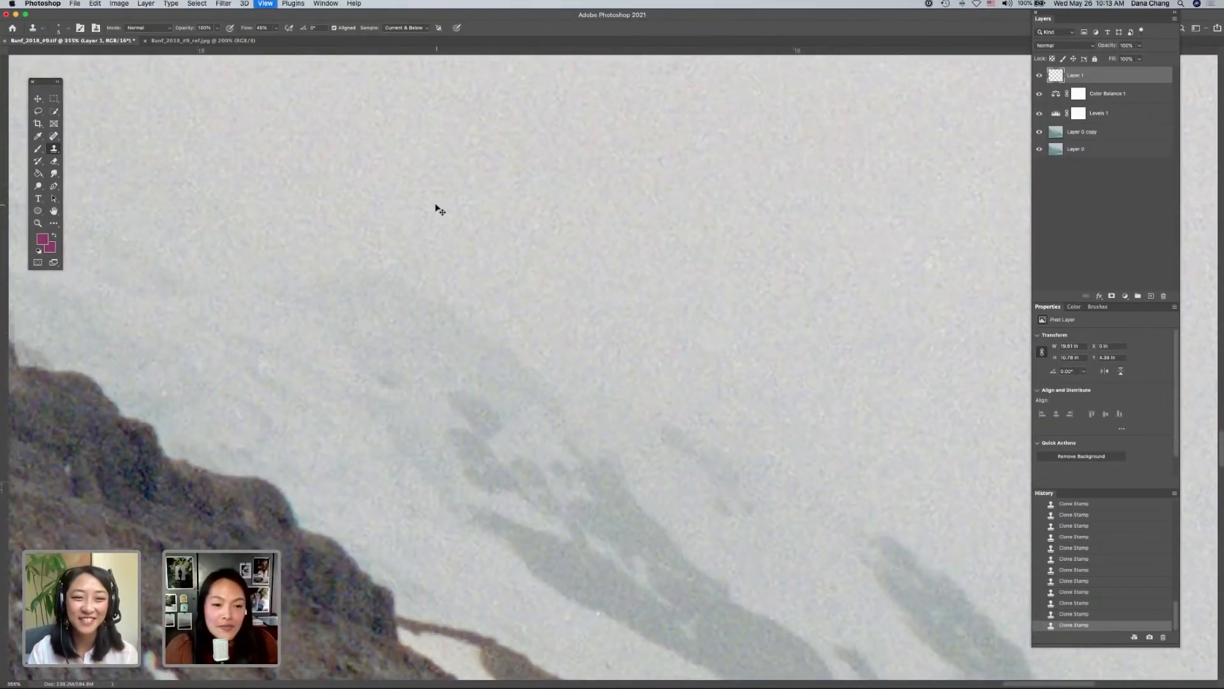
key("super+minus")
scroll(471, 373, "left", 2)
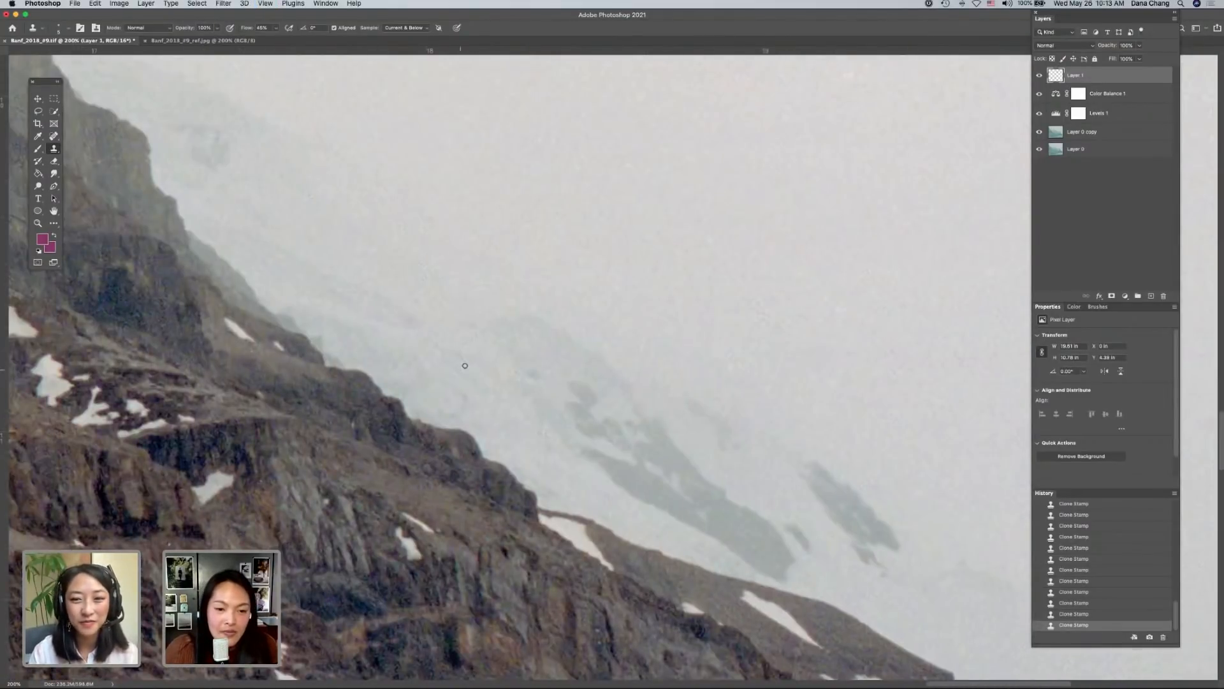
scroll(486, 377, "up", 10)
scroll(486, 377, "left", 6)
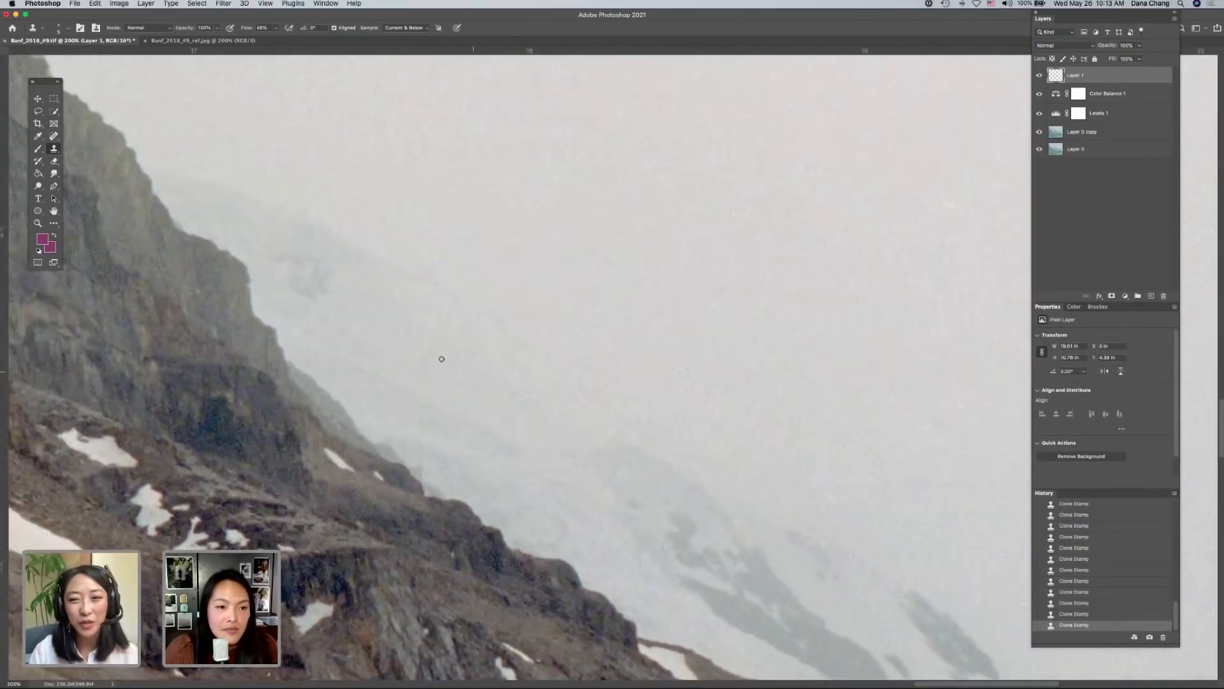
scroll(296, 250, "up", 4)
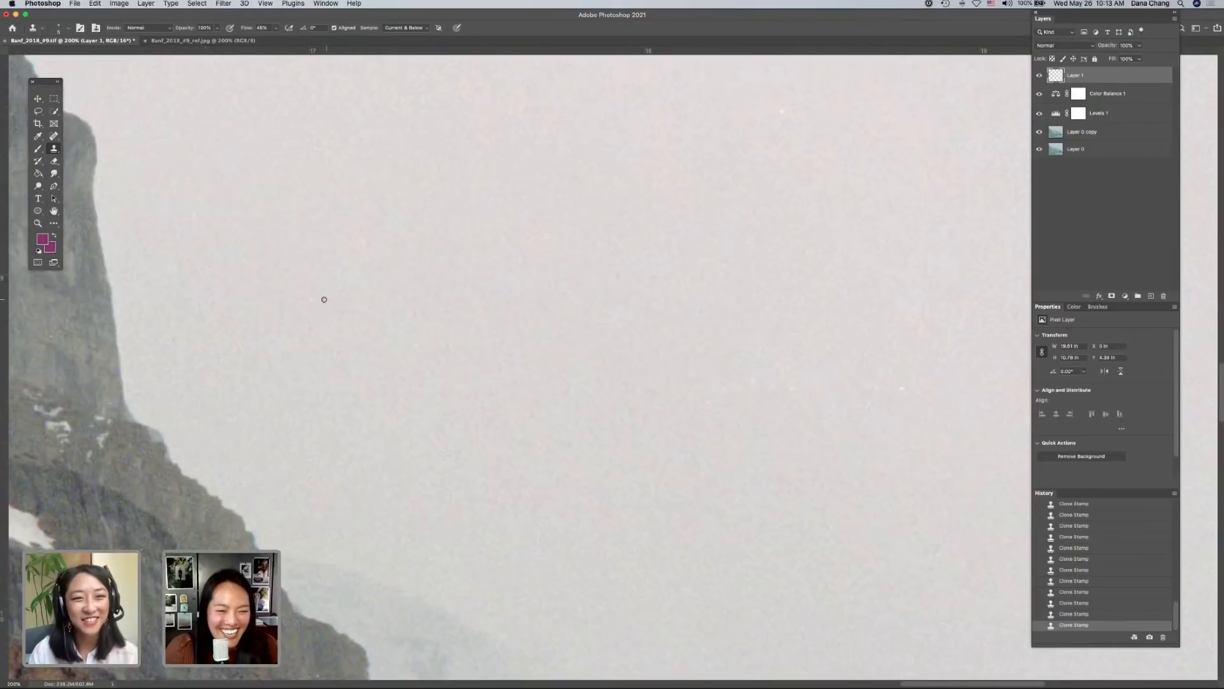
scroll(251, 300, "left", 5)
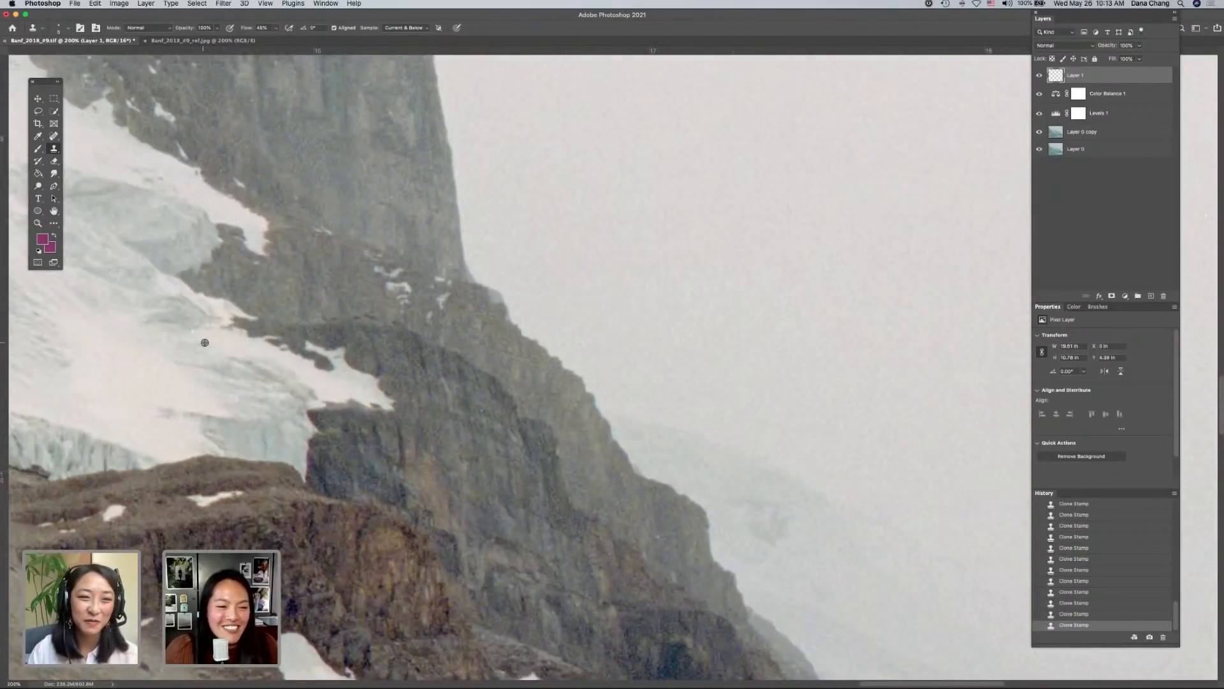
scroll(231, 333, "left", 8)
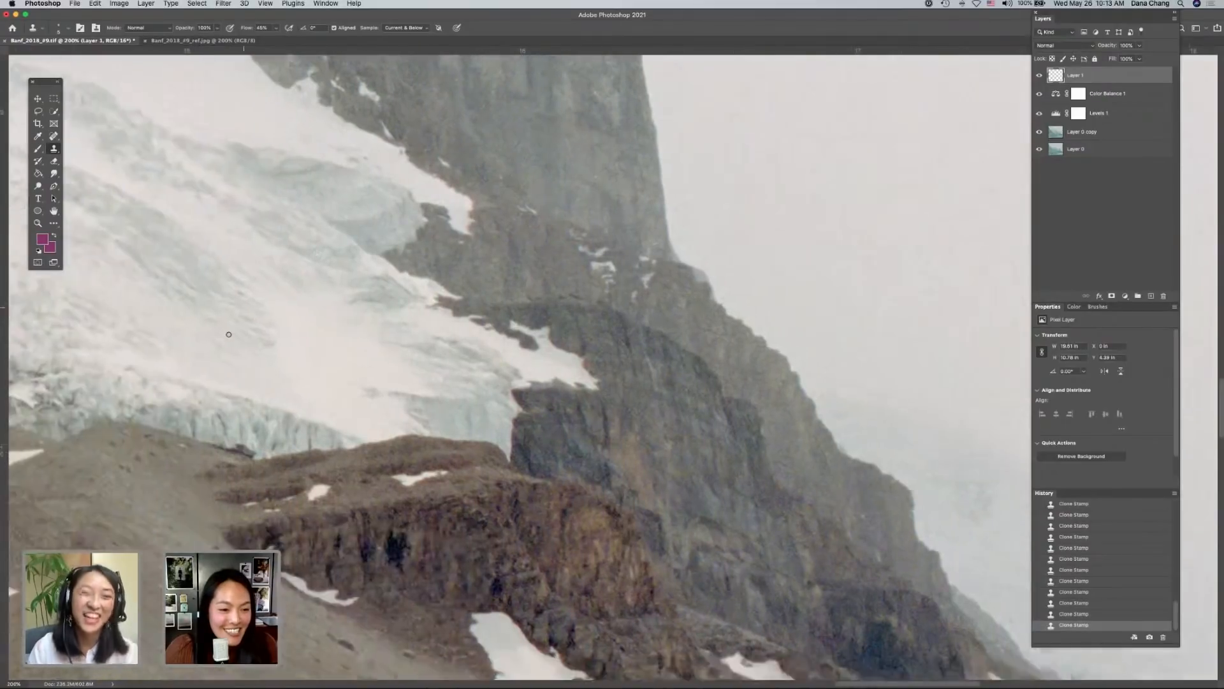
scroll(303, 404, "left", 5)
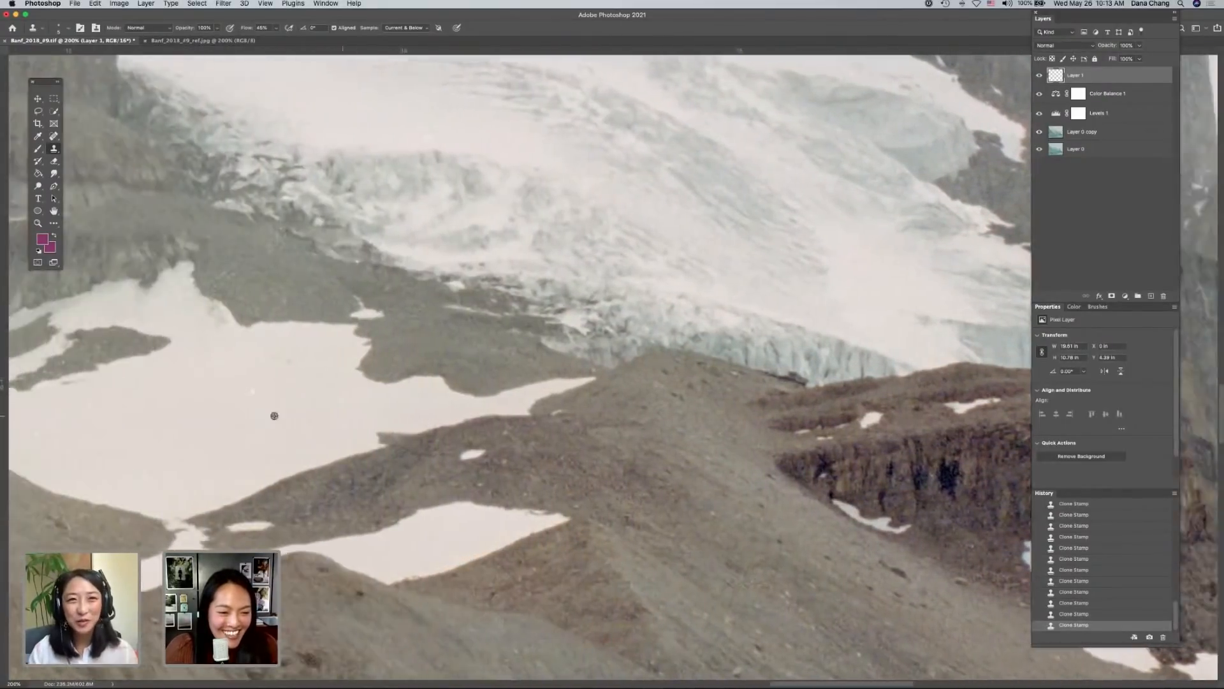
scroll(304, 395, "left", 6)
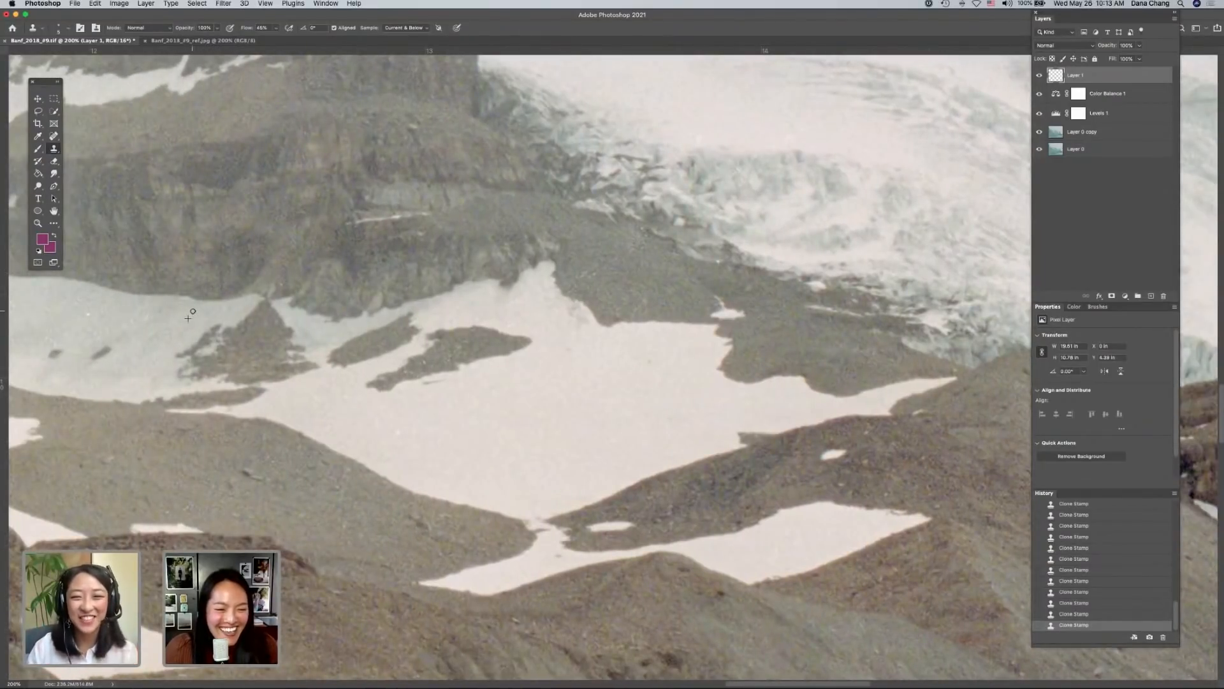
scroll(184, 337, "left", 2)
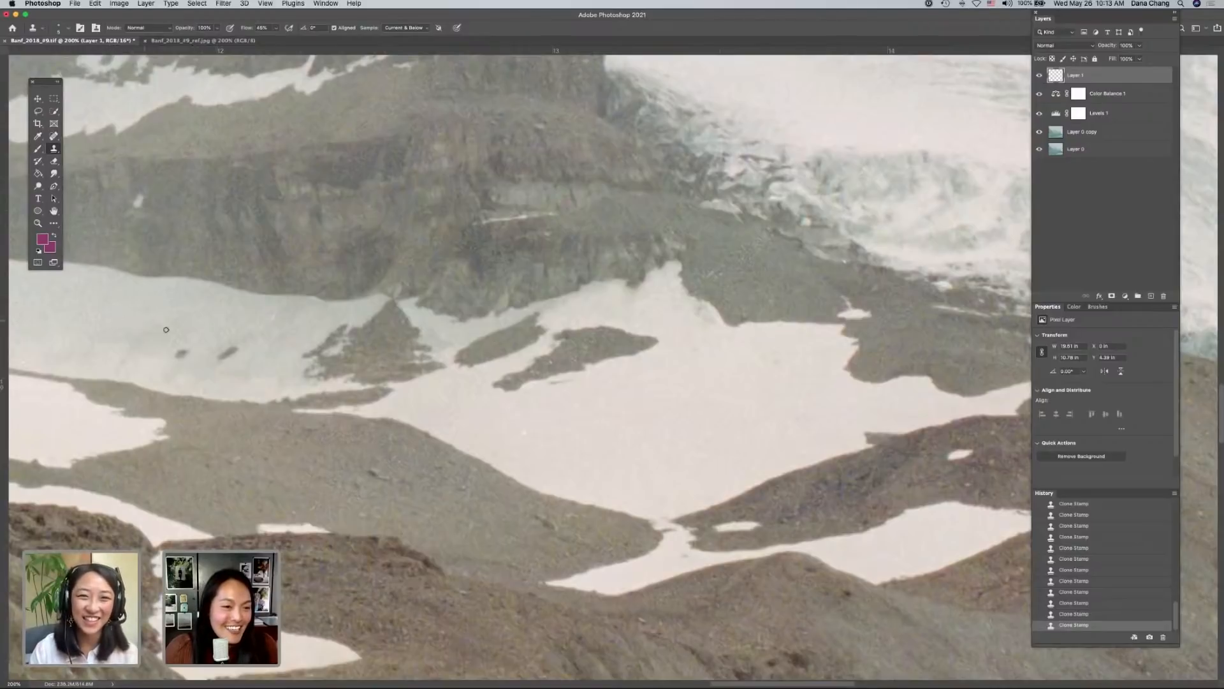
scroll(341, 352, "left", 6)
left_click_drag(327, 348, 332, 357)
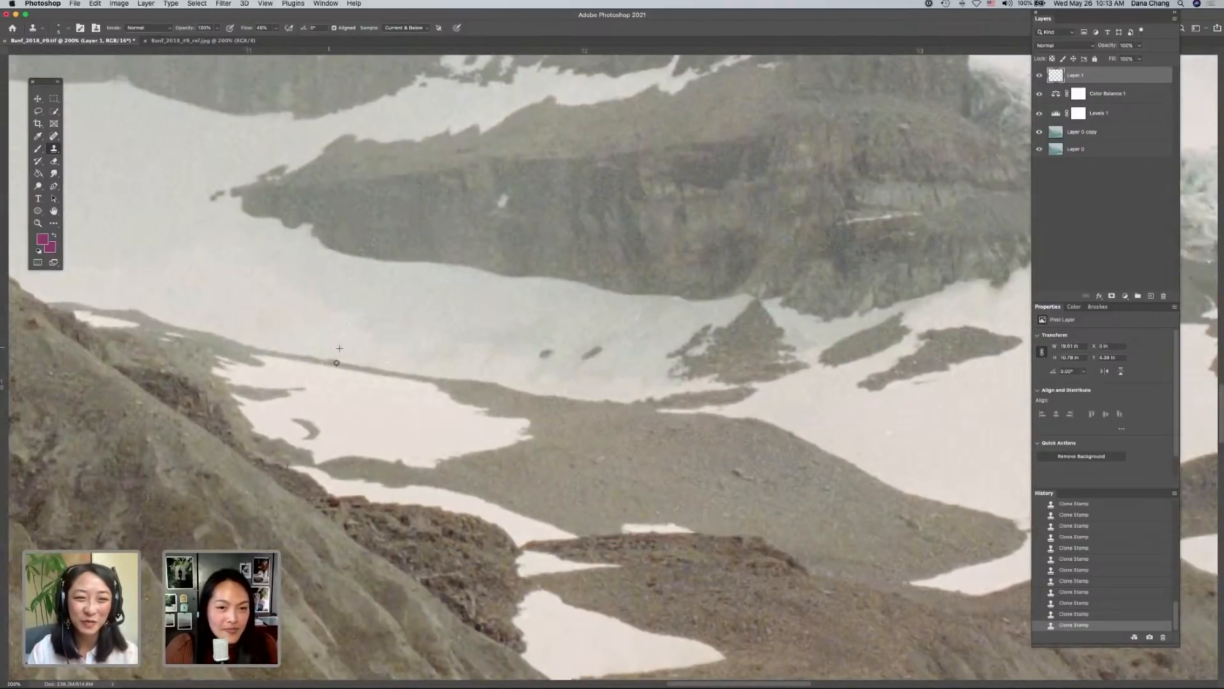
- Clone out the white specks in the misty sky beside the rocky peak, sampling clean sky nearby
scroll(337, 362, "up", 10)
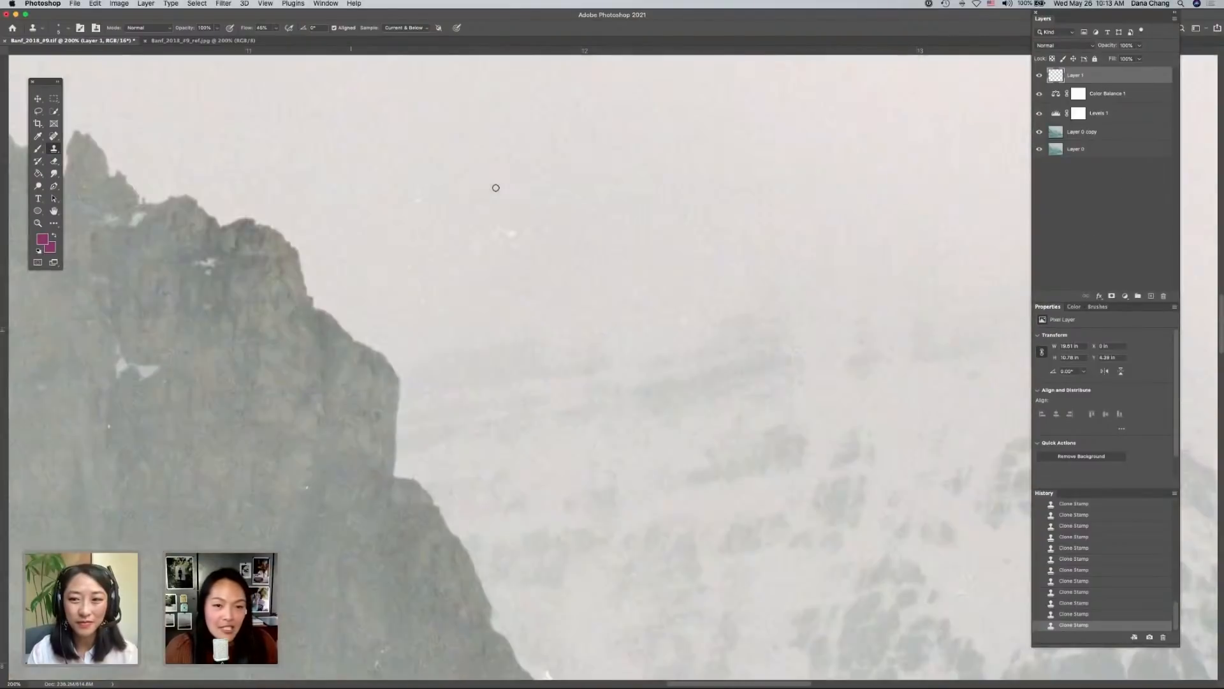
left_click(518, 215, "alt")
left_click(510, 233)
left_click(551, 219, "alt")
left_click(495, 233)
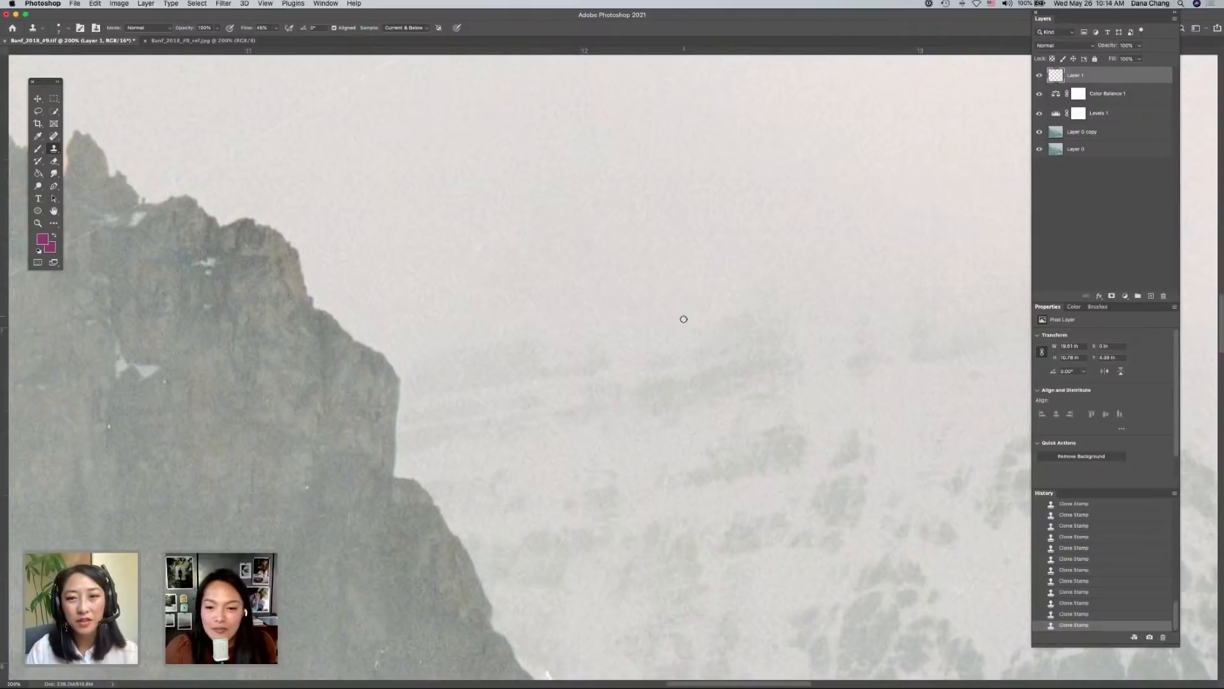
- Examine the upper sky and the central peak's rock face for remaining scratches and dust
scroll(587, 232, "up", 10)
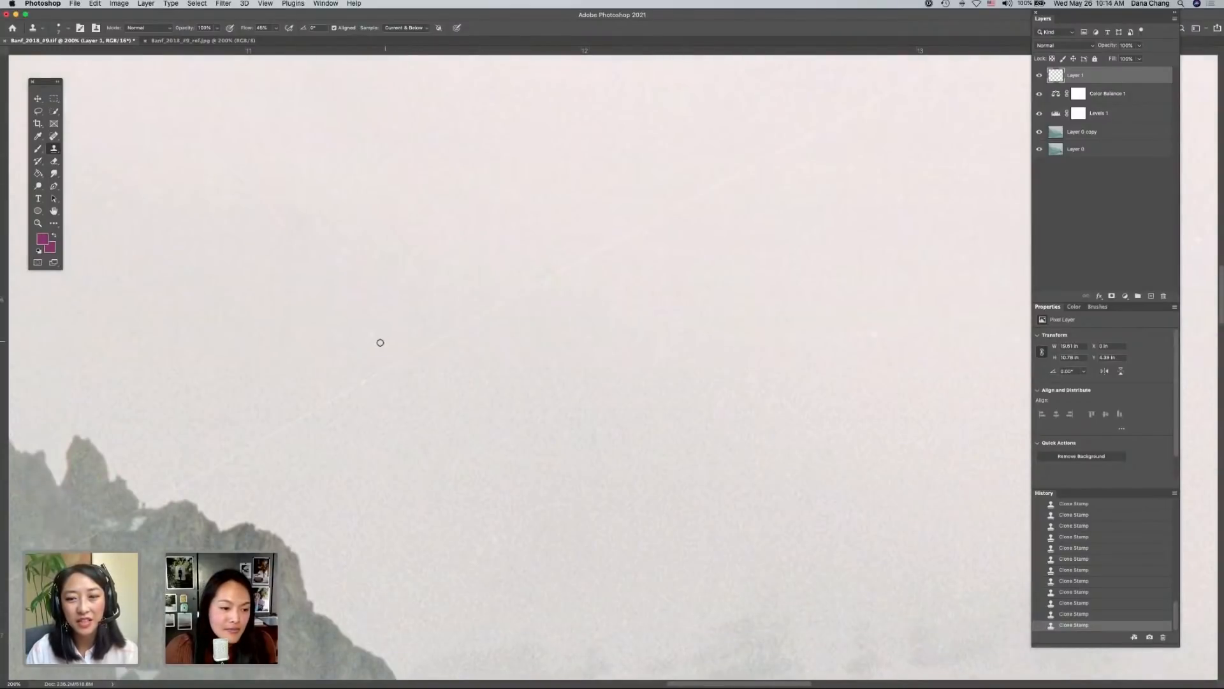
scroll(380, 343, "down", 10)
scroll(380, 343, "left", 10)
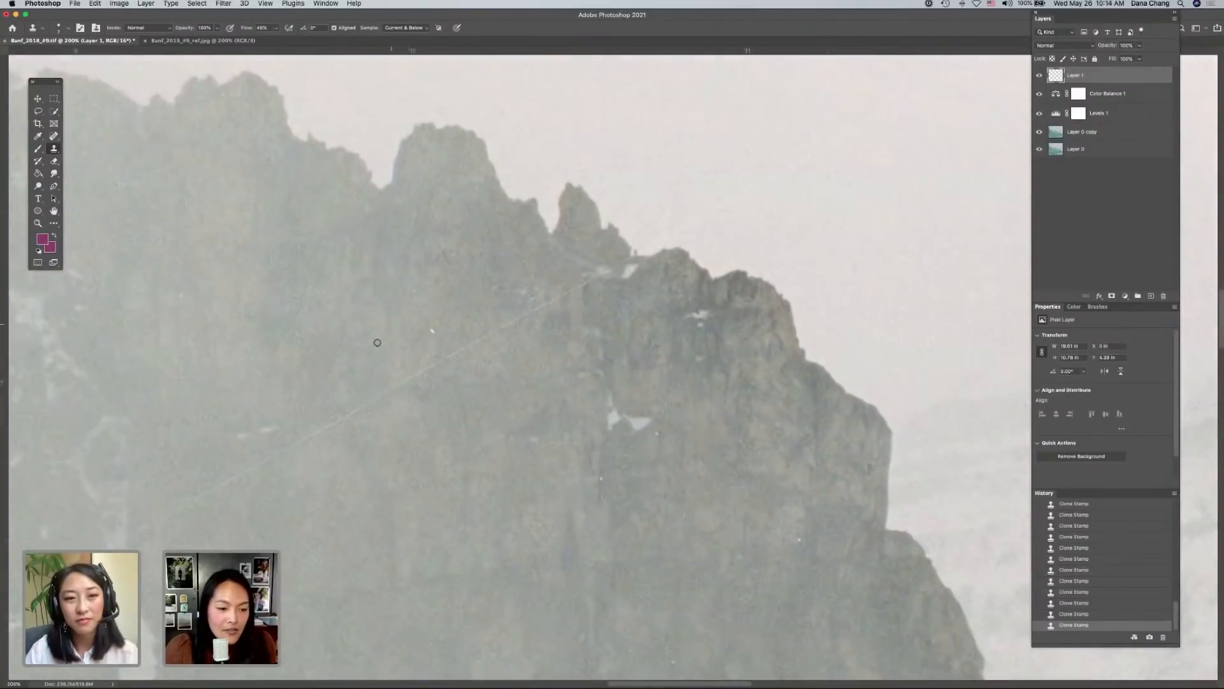
scroll(377, 342, "left", 6)
scroll(378, 342, "down", 5)
scroll(378, 343, "left", 2)
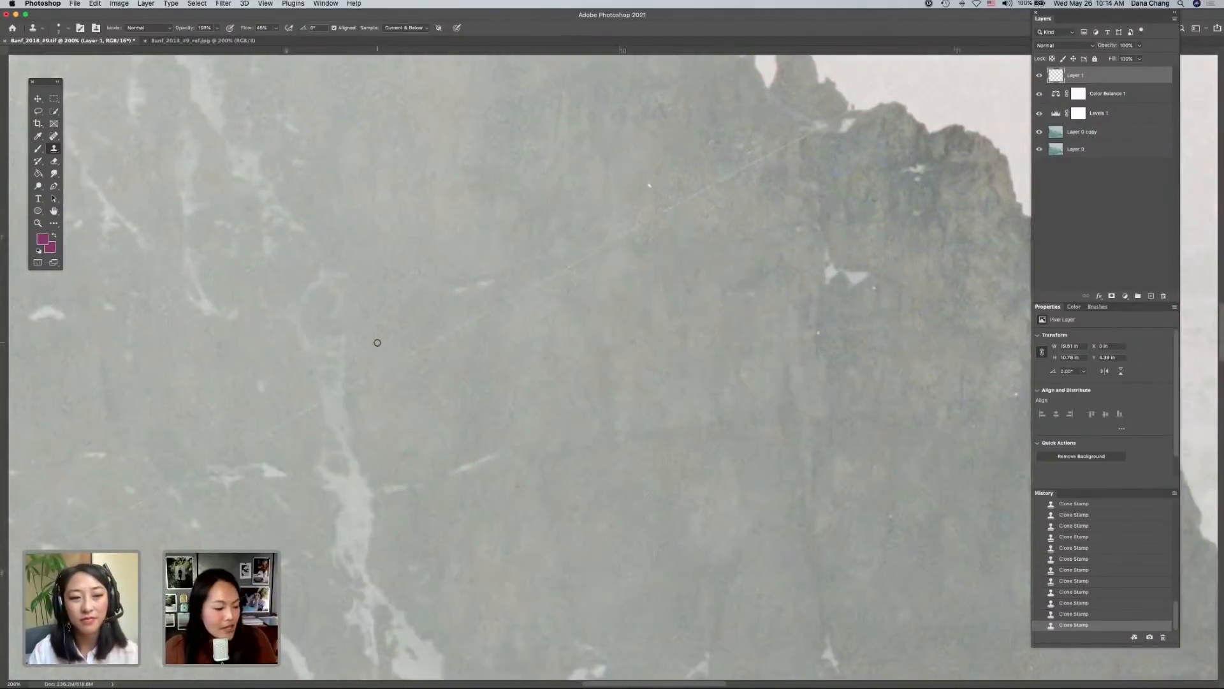
scroll(153, 417, "down", 10)
scroll(152, 417, "left", 8)
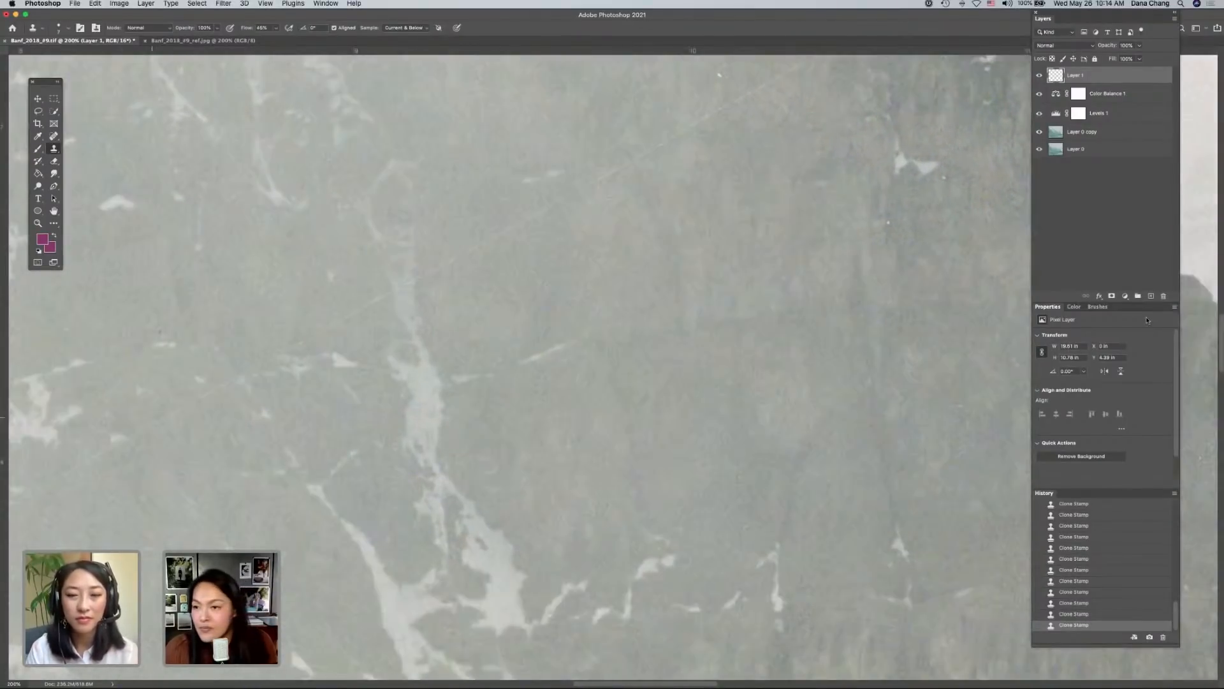
- Add a Curves adjustment layer above Layer 1 and show its Red channel
left_click(1125, 297)
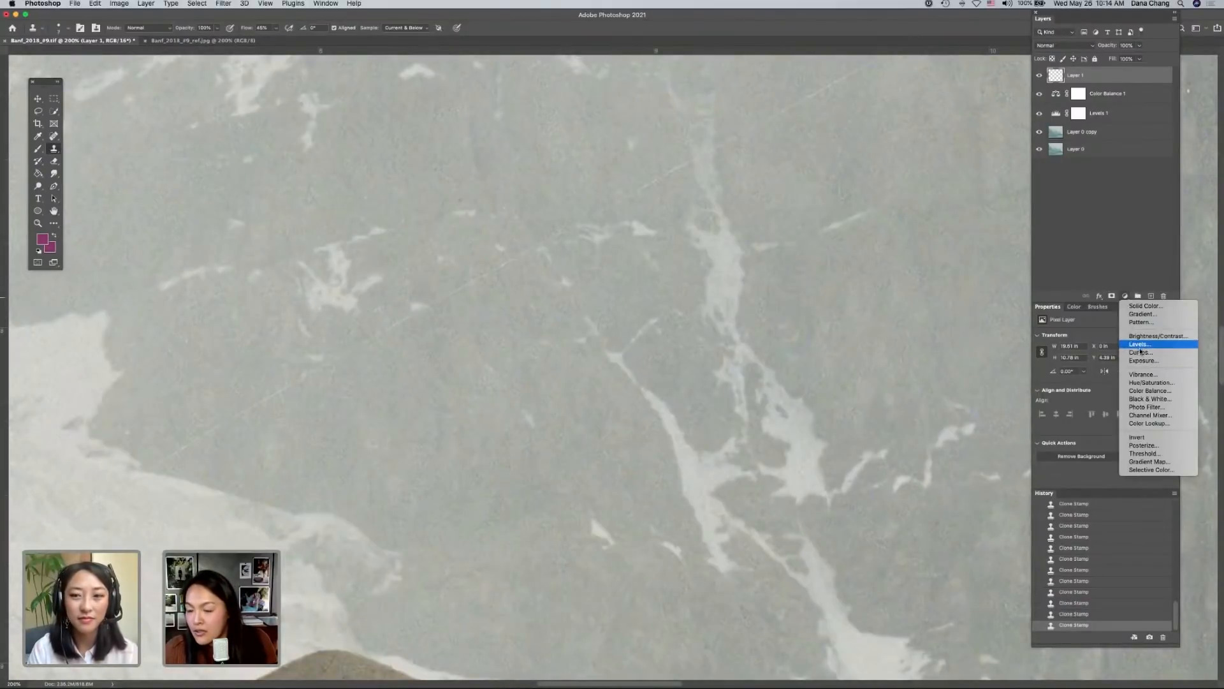
left_click(1140, 354)
key("super+minus")
key("super+minus")
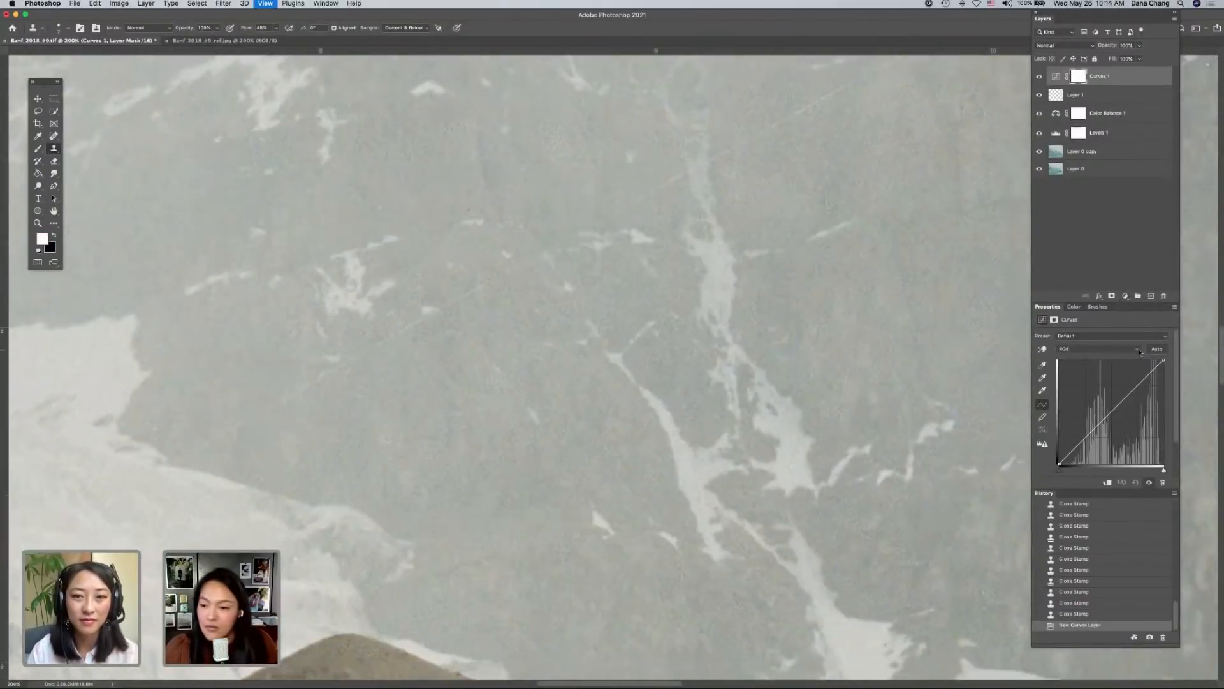
key("super+minus")
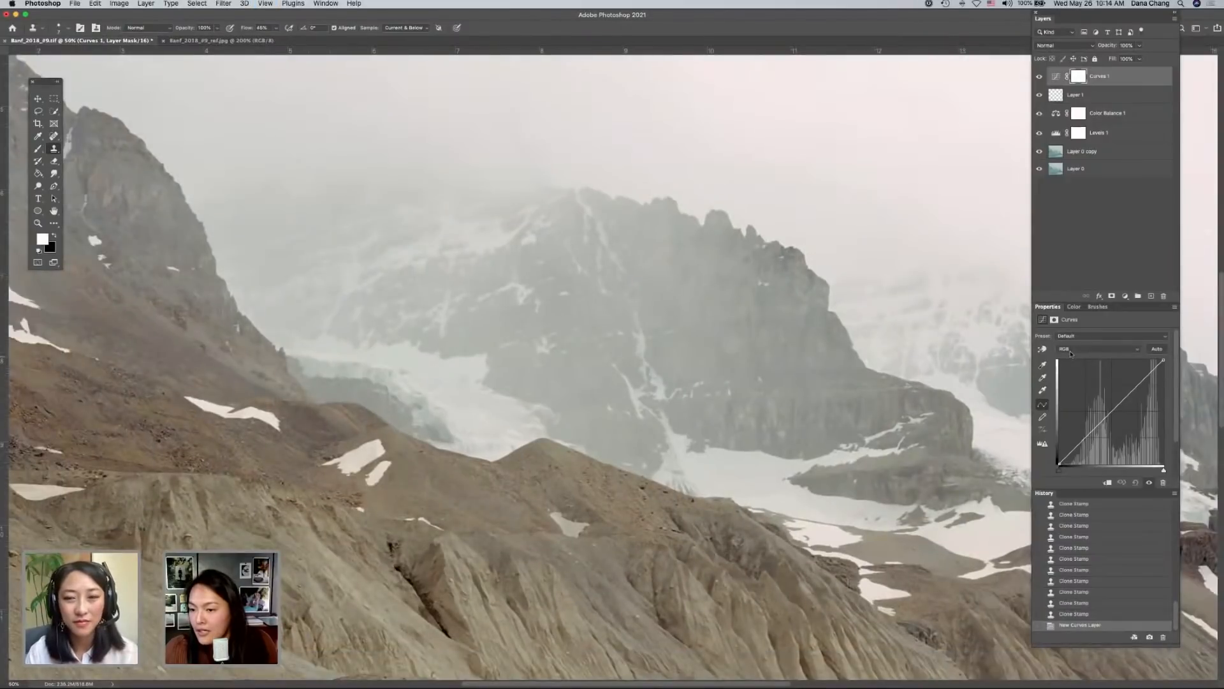
left_click(1071, 349)
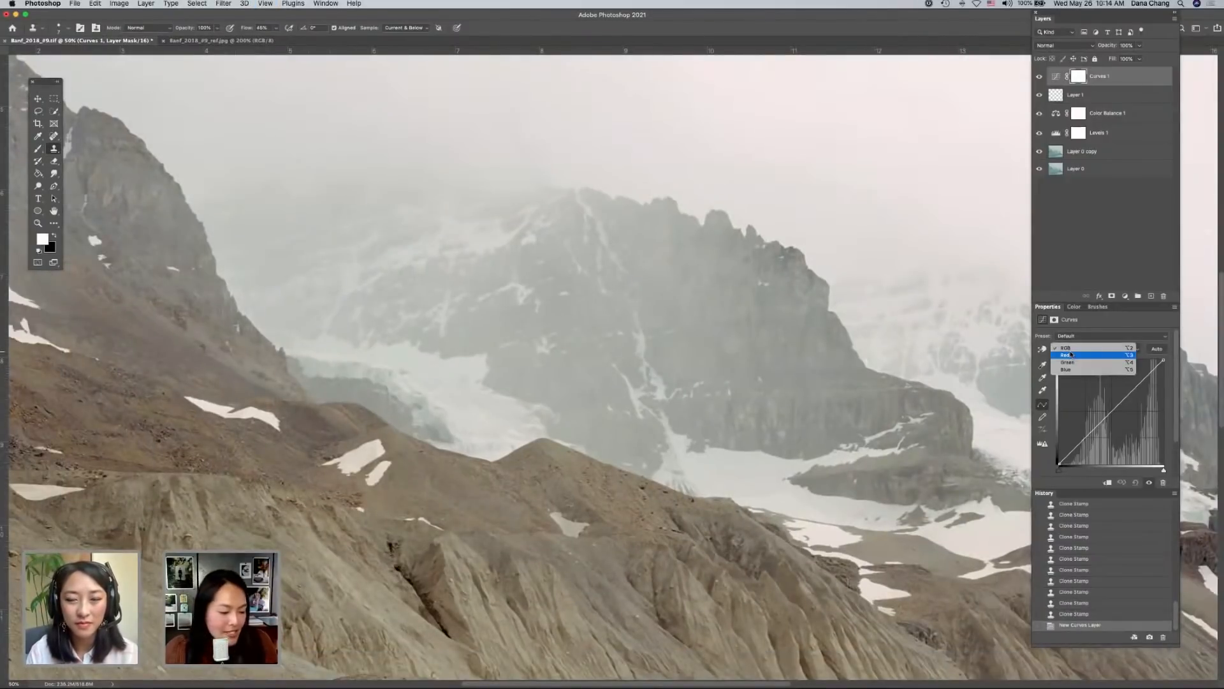
left_click(1071, 353)
key("super+minus")
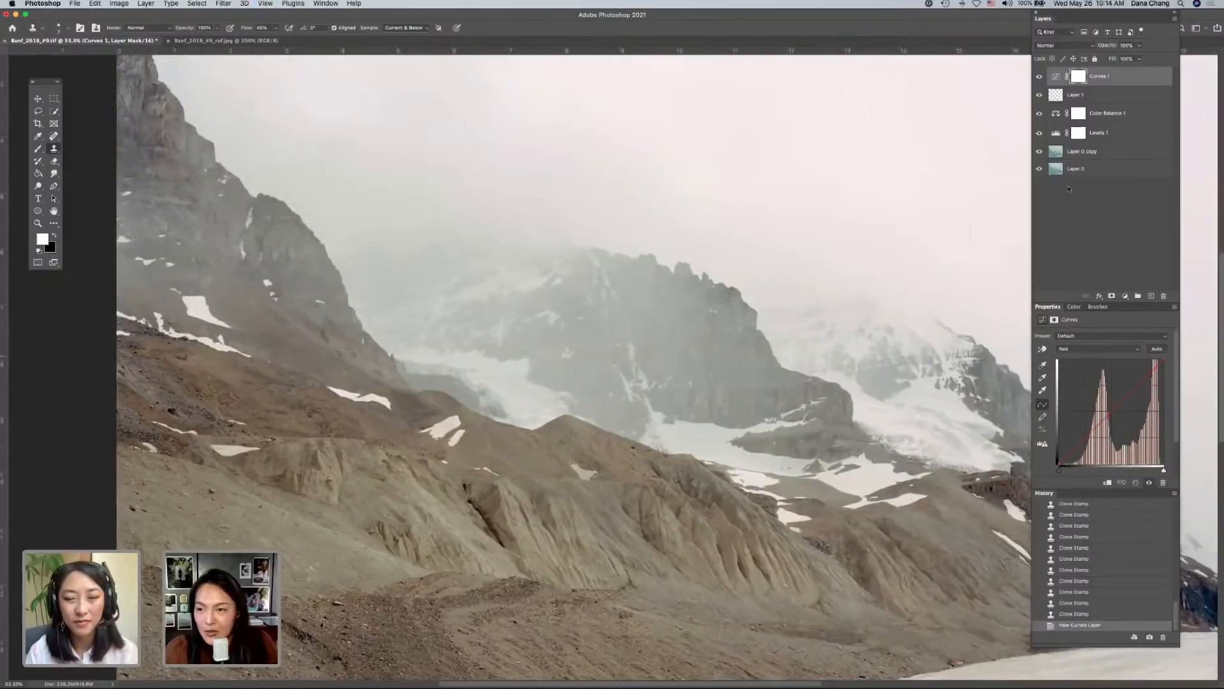
- Hide the Color Balance 1 layer and Layer 1, and move Curves 1 directly below Layer 1
left_click(1039, 113)
key("super+minus")
key("super+minus")
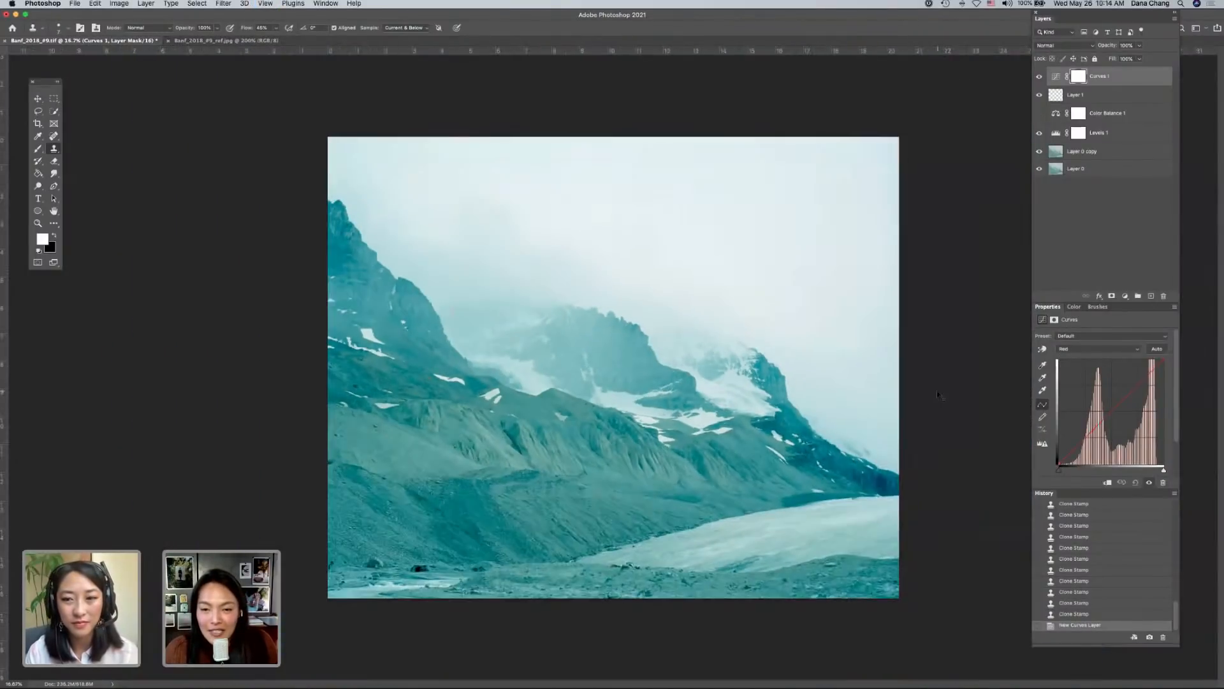
left_click_drag(1058, 77, 1053, 104)
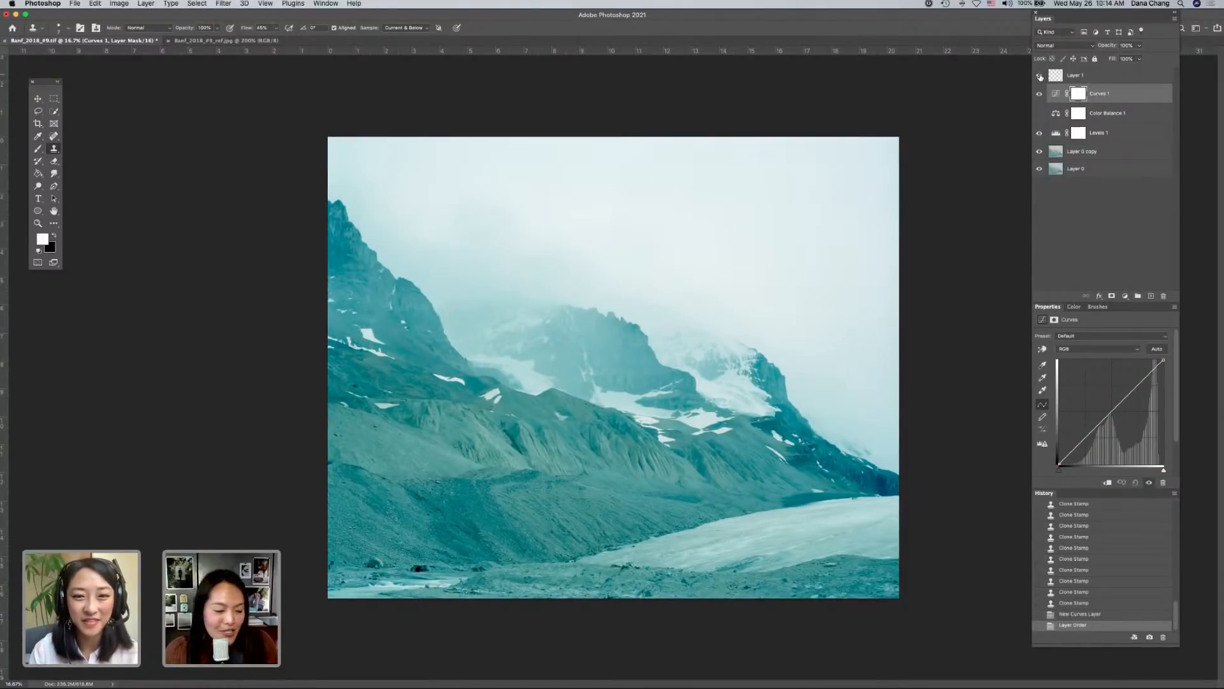
key("super+plus")
key("super+plus")
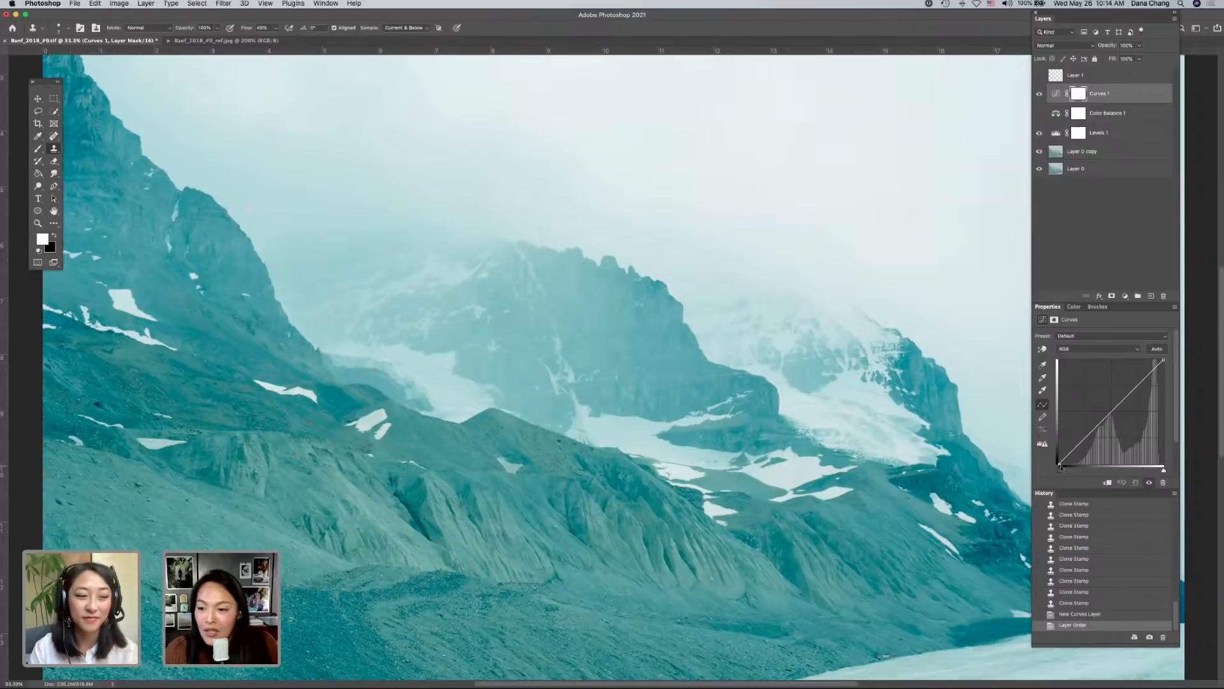
- Raise the shadow end of the Red channel curve in Curves 1 to reduce the cyan cast
left_click(1078, 351)
left_click(1078, 360)
left_click_drag(1057, 462, 1059, 452)
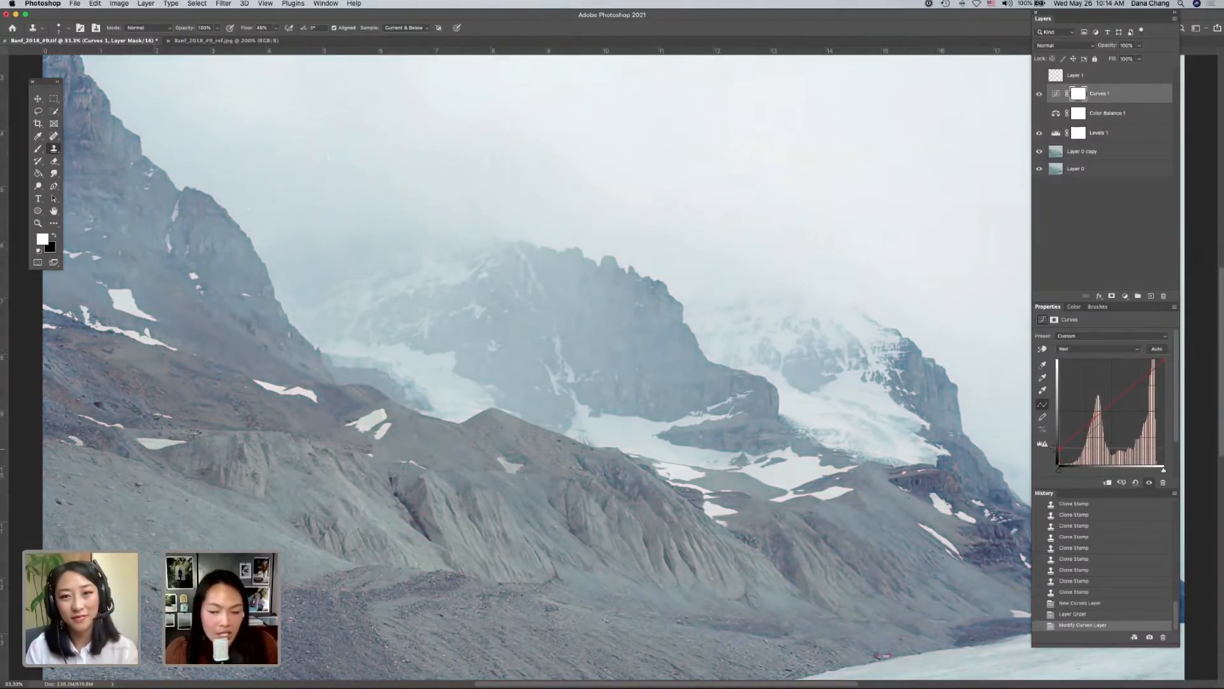
key("super+minus")
key("super+minus")
- Show the Blue channel in Curves 1 and lower the highlight portion of its curve to shift the image towards yellow
left_click(1080, 350)
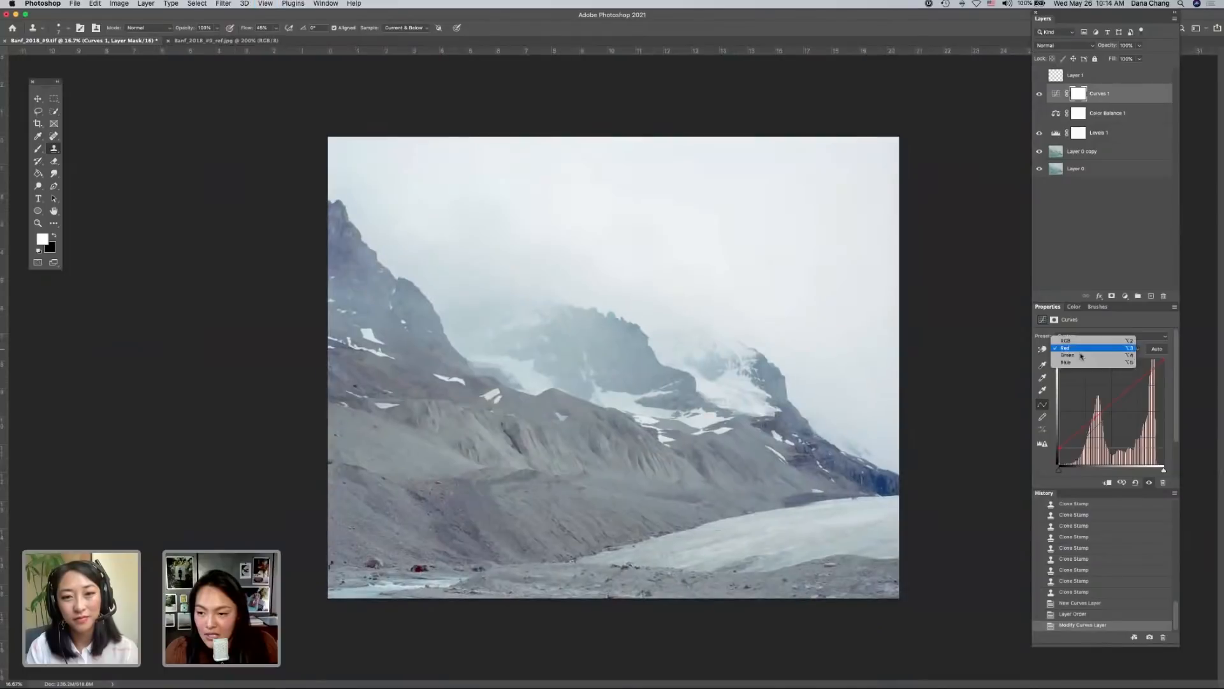
left_click(1082, 358)
left_click(1082, 352)
left_click(1086, 359)
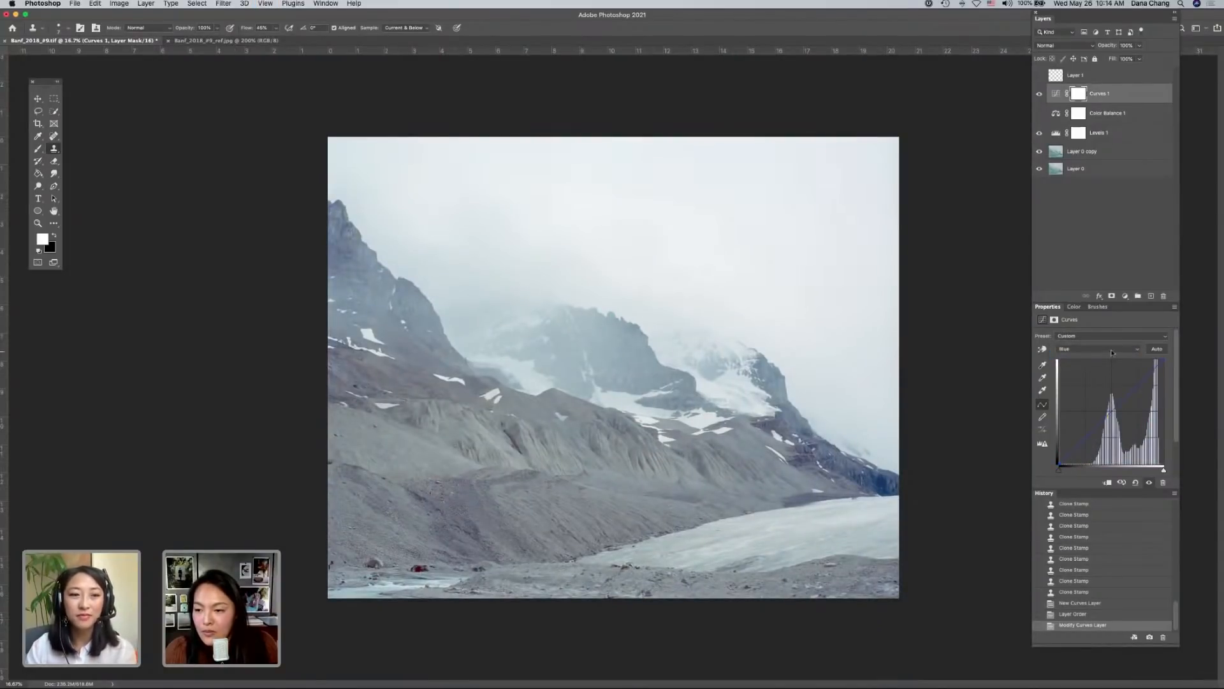
left_click_drag(1147, 376, 1143, 388)
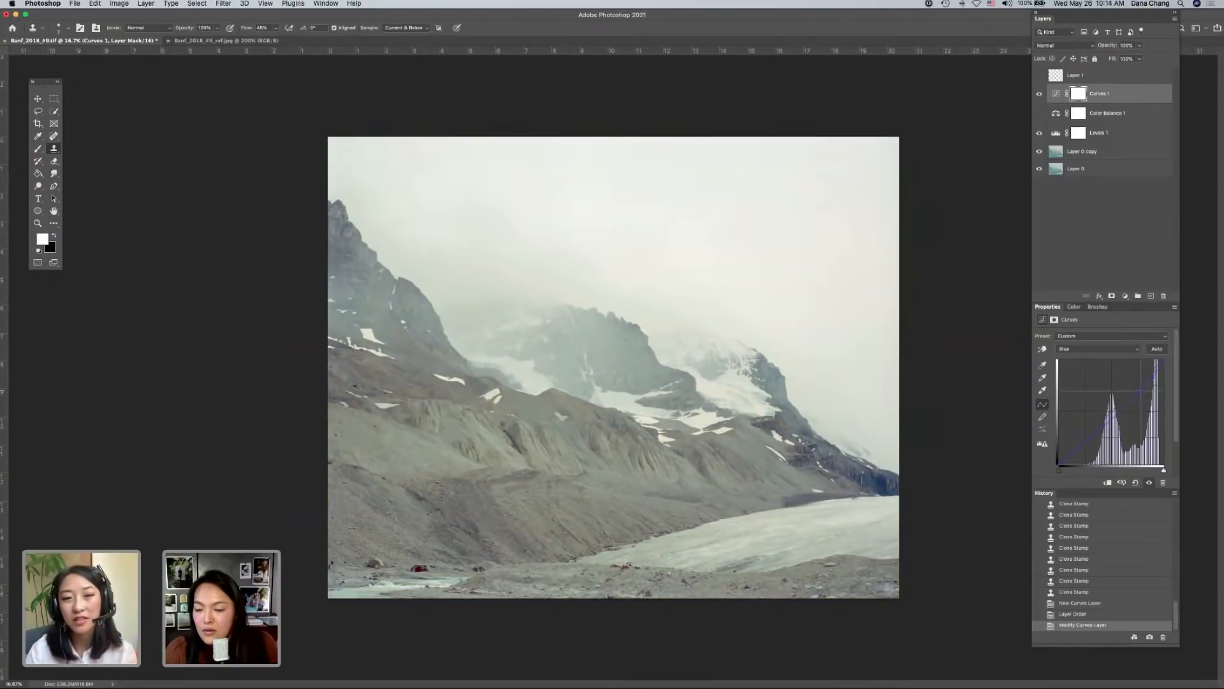
mouse_move(1142, 389)
left_mouse_down()
mouse_move(1154, 378)
mouse_move(1140, 393)
left_mouse_up()
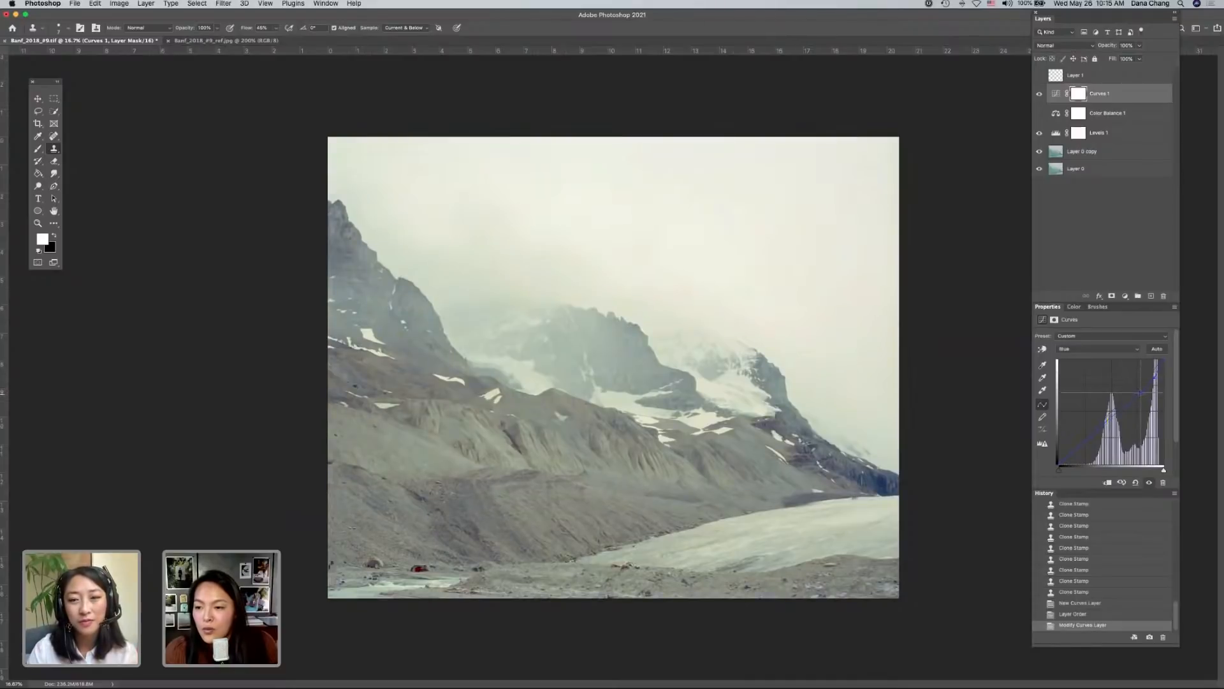
- Lower the Green channel's midtones slightly in Curves 1, and raise the upper point of the Blue channel curve to restore blue in the highlights
left_click(1093, 349)
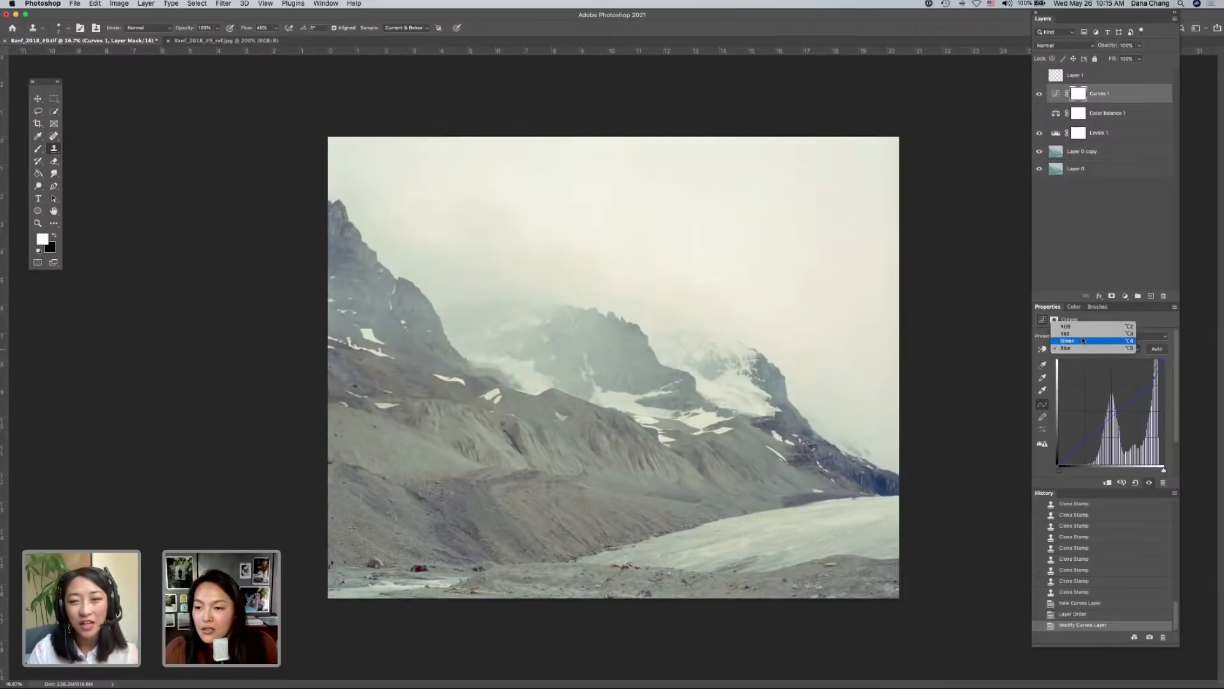
left_click_drag(1112, 409, 1112, 412)
left_click(1097, 348)
left_click(1097, 360)
left_click_drag(1141, 392, 1147, 374)
left_click(1154, 376)
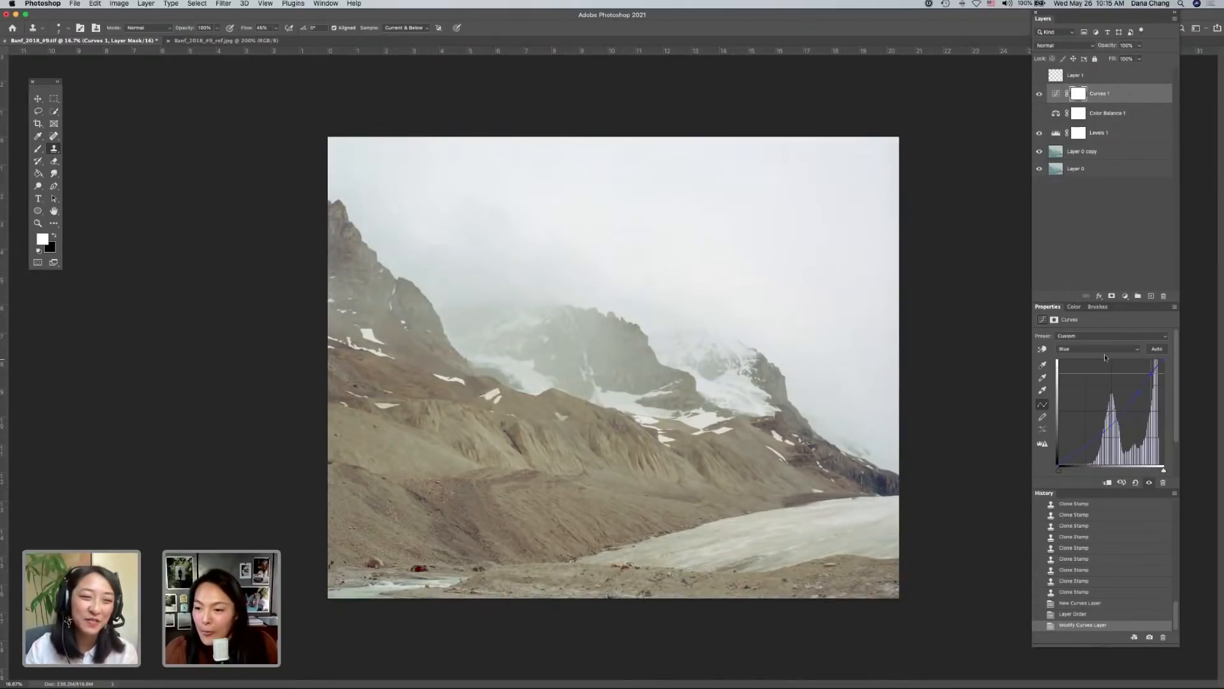
- Raise the midtones of the Red channel curve in Curves 1 slightly to warm the rocks
left_click(1105, 350)
left_click(1091, 331)
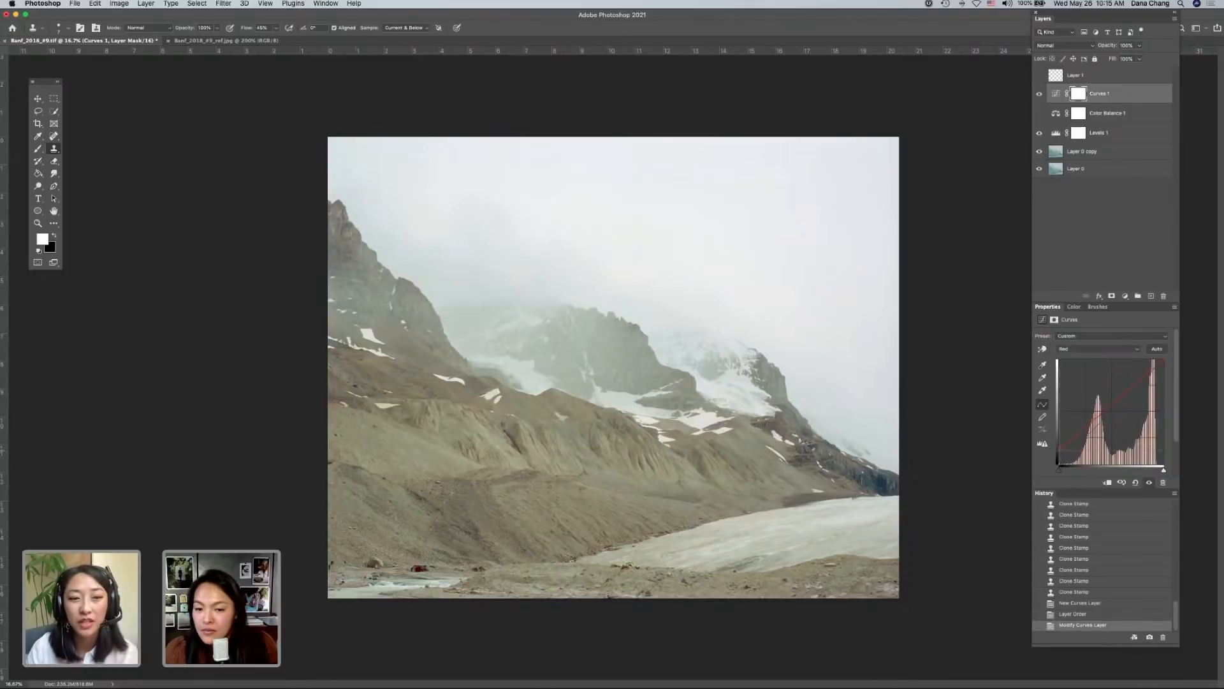
left_click_drag(1096, 419, 1096, 414)
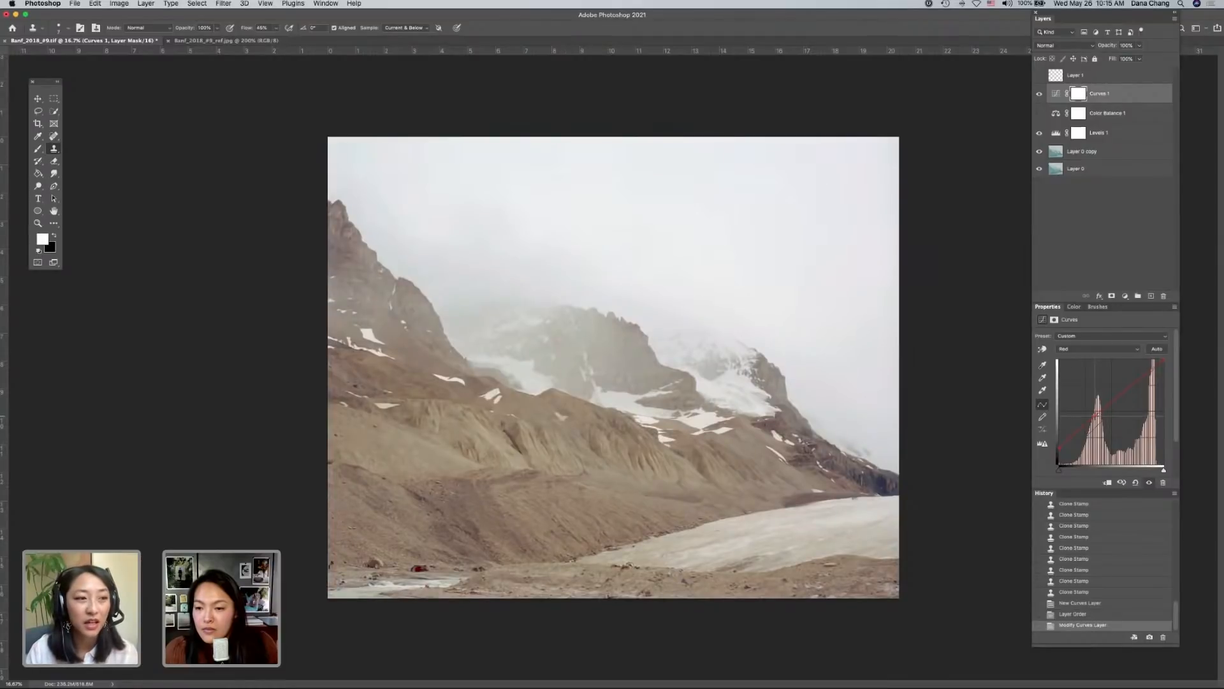
- Fine-tune the Curves 1 adjustment layer by shifting curve points in the red, blue and green channels
left_click_drag(1130, 385, 1132, 386)
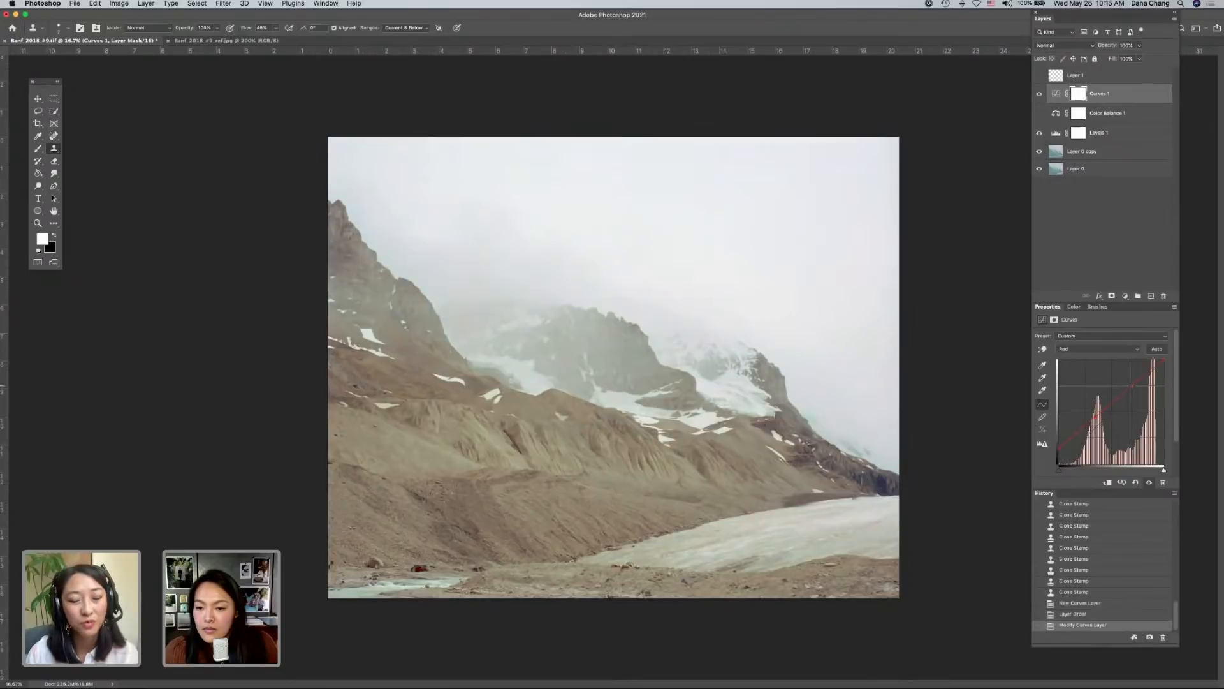
left_click(1098, 349)
left_click(1077, 368)
left_click_drag(1151, 373, 1152, 373)
left_click(1098, 349)
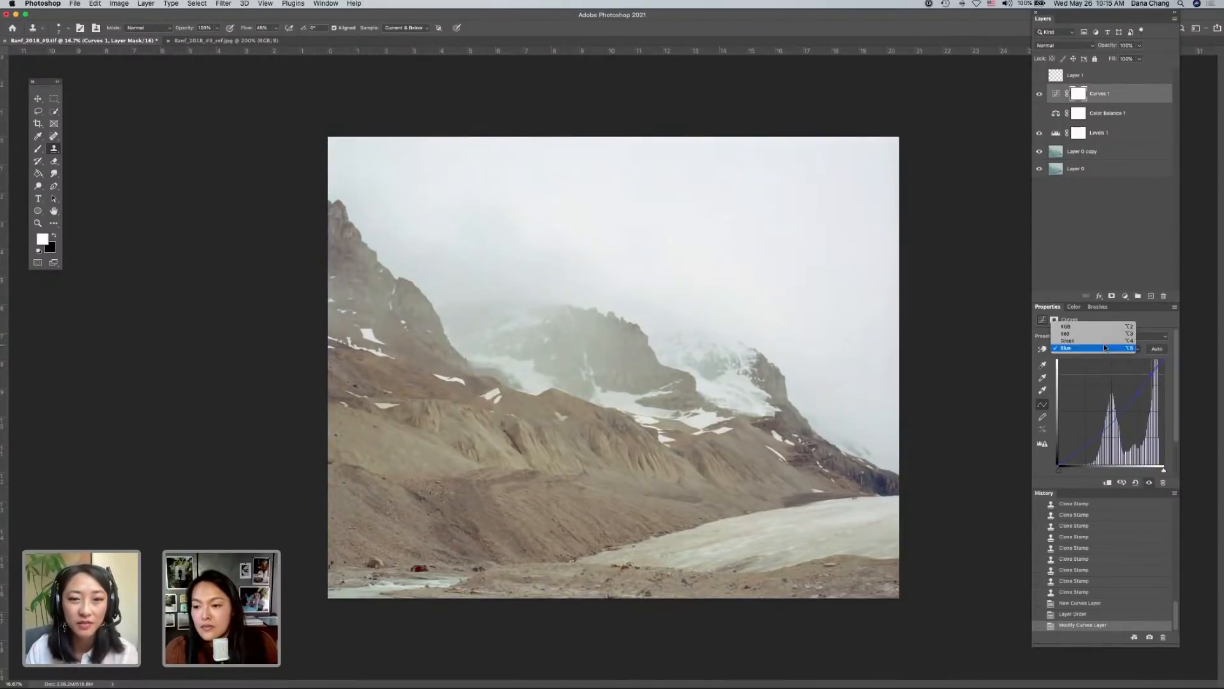
left_click(1103, 340)
left_click_drag(1112, 412, 1110, 413)
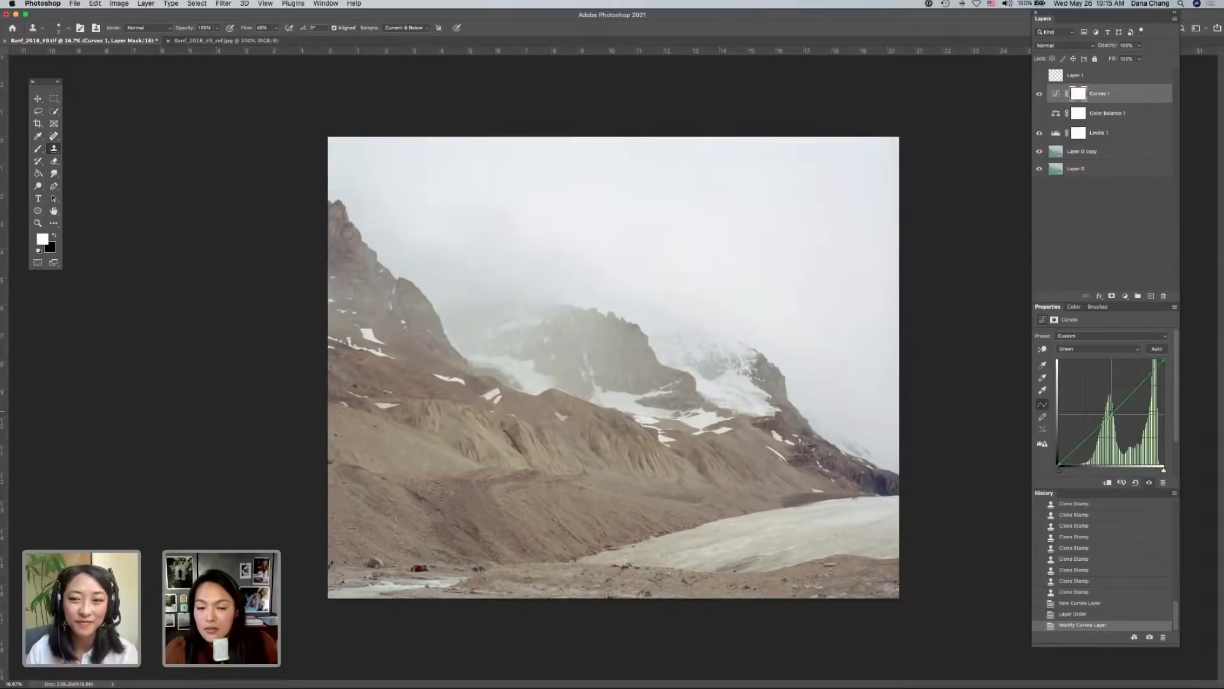
- Compare the photo's colour with the Color Balance 1 layer against the Curves 1 layer by alternating their visibility
left_click(1039, 113)
left_click(1040, 94)
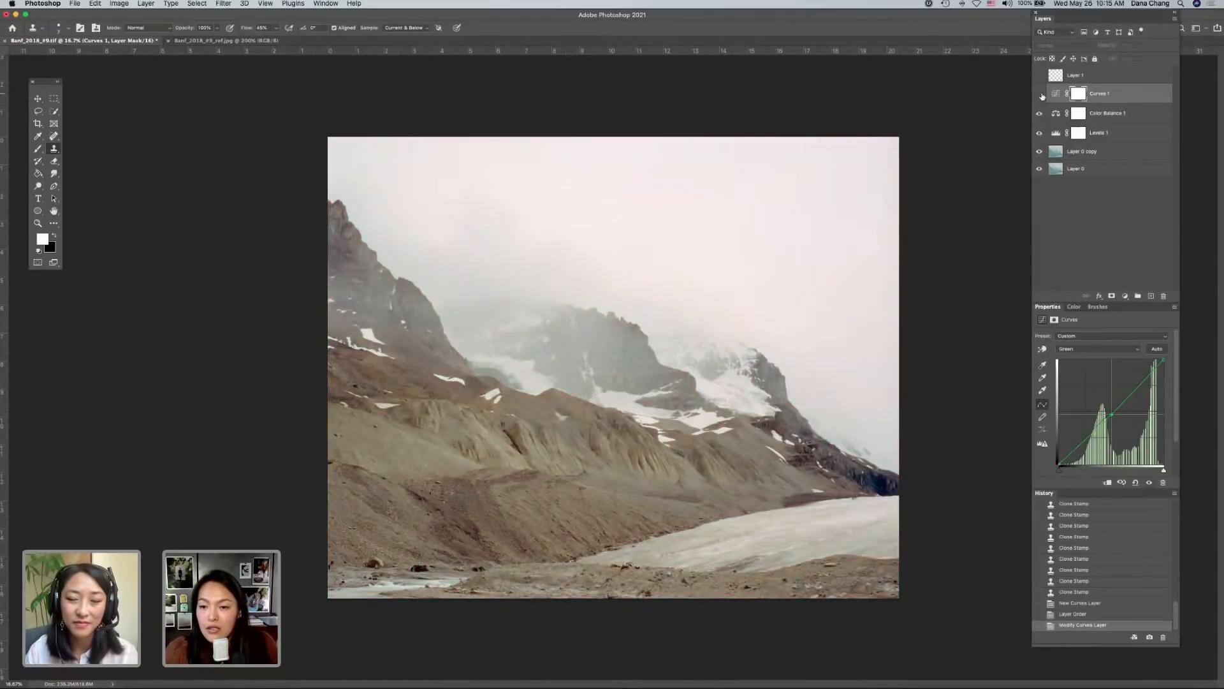
left_click(1040, 94)
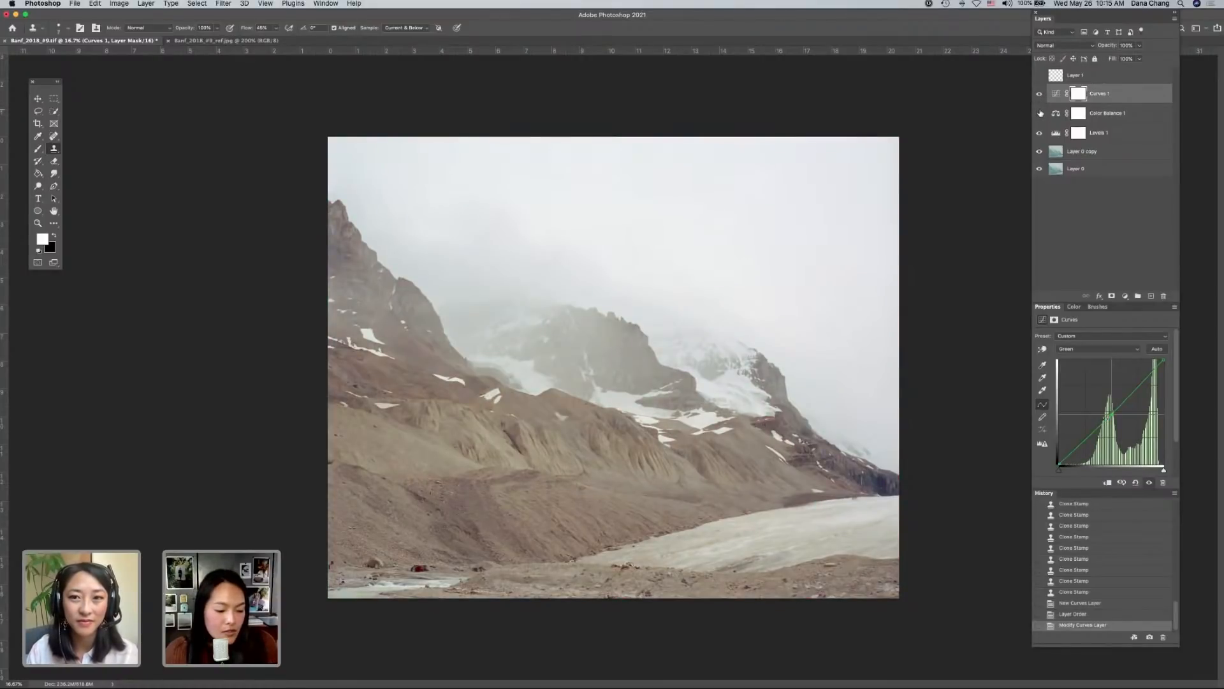
left_click(1040, 94)
left_click(1039, 113)
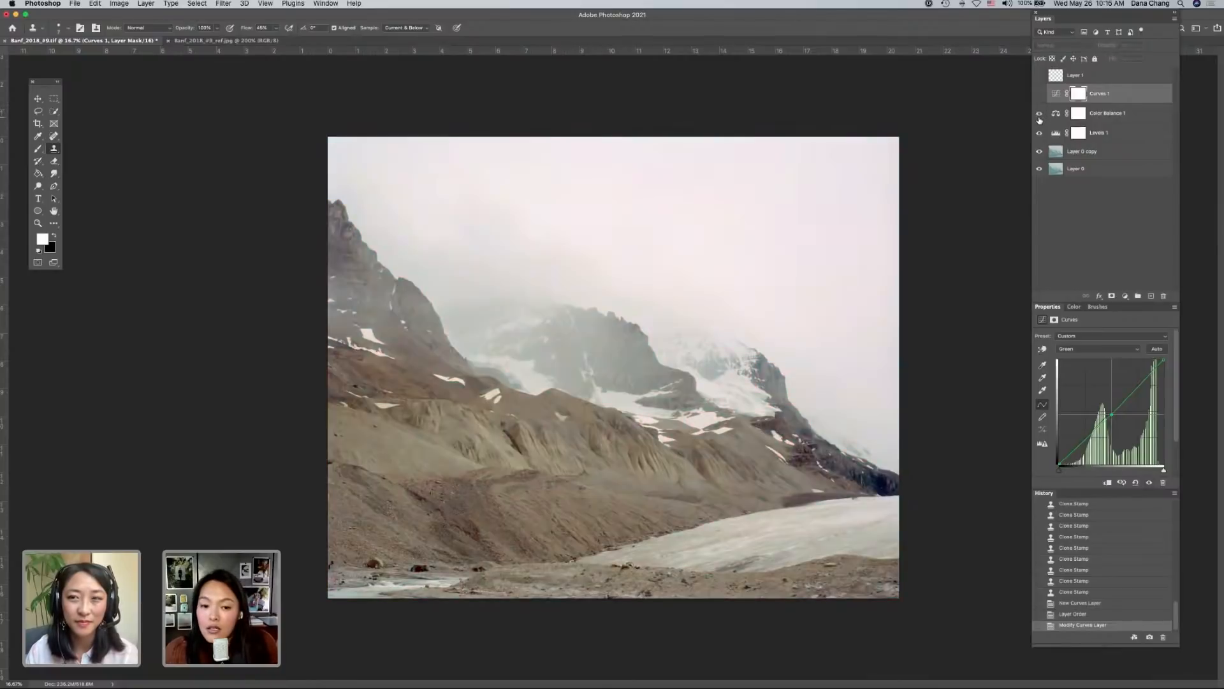
left_click(1040, 93)
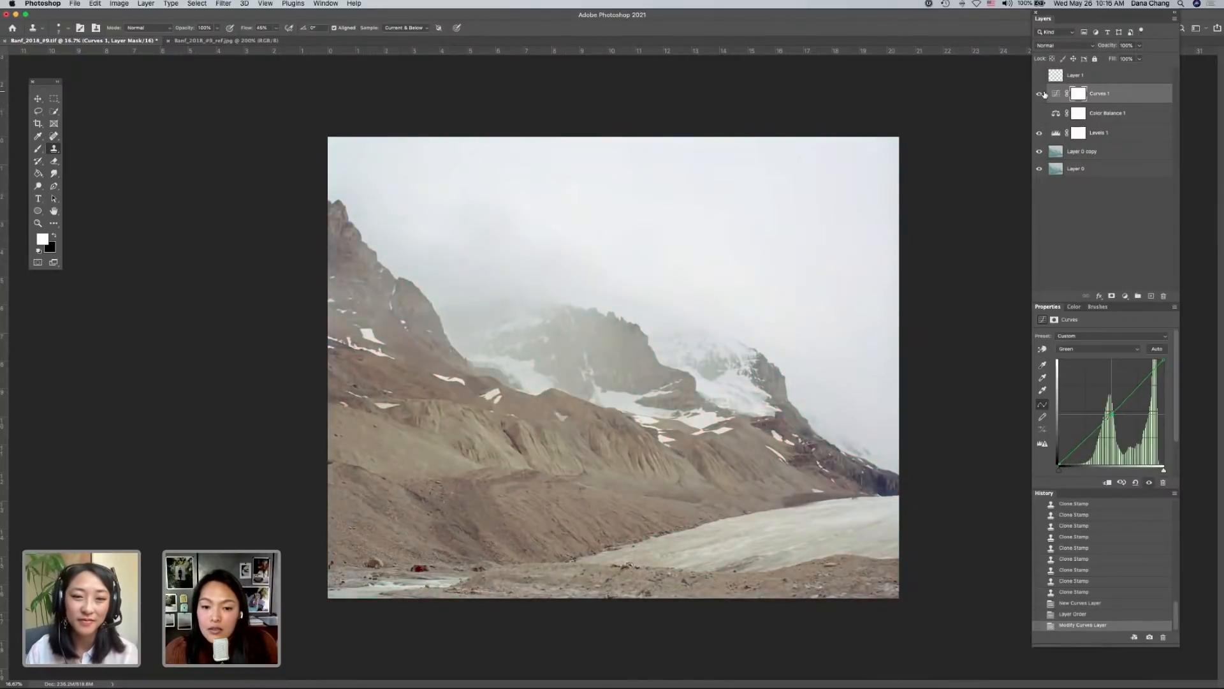
left_click(1040, 114)
left_click(1040, 113)
left_click(1039, 94)
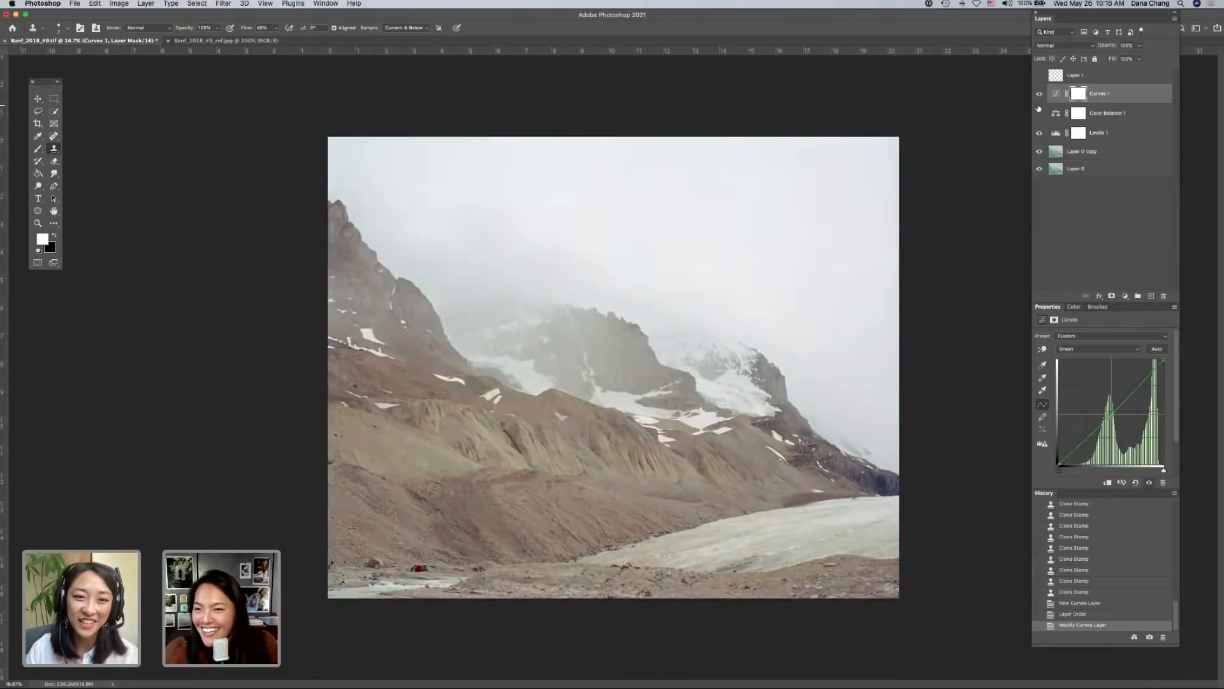
left_click(1040, 112)
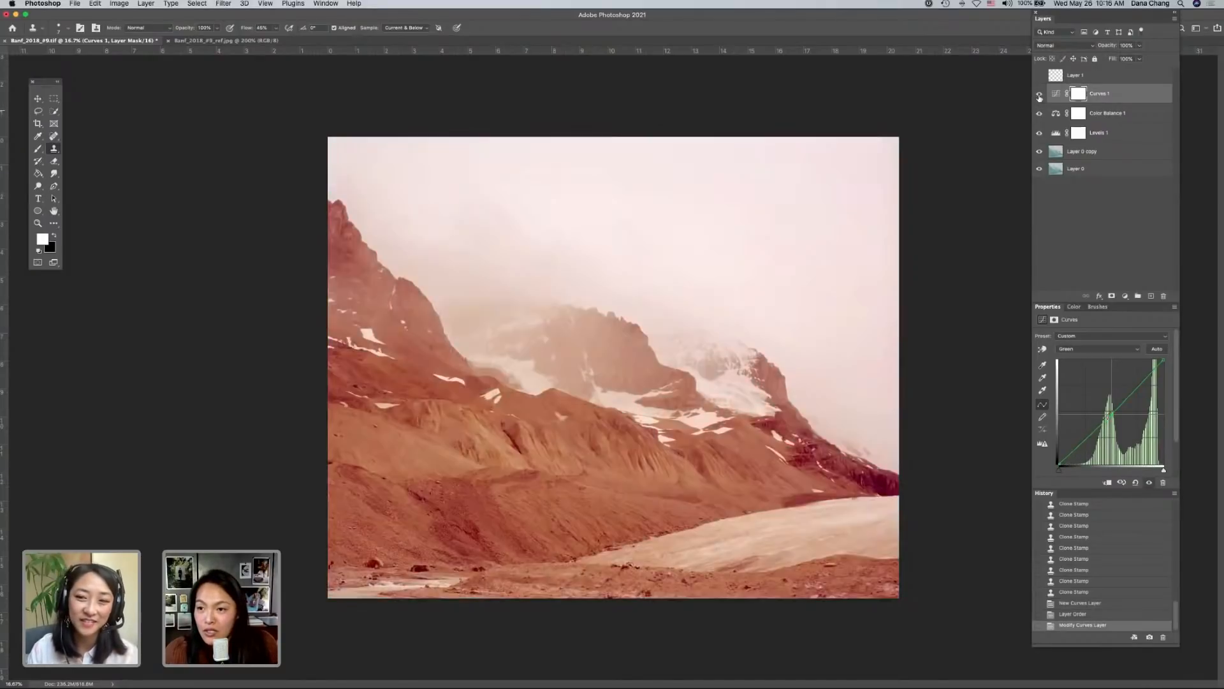
left_click(1039, 94)
left_click(1039, 94)
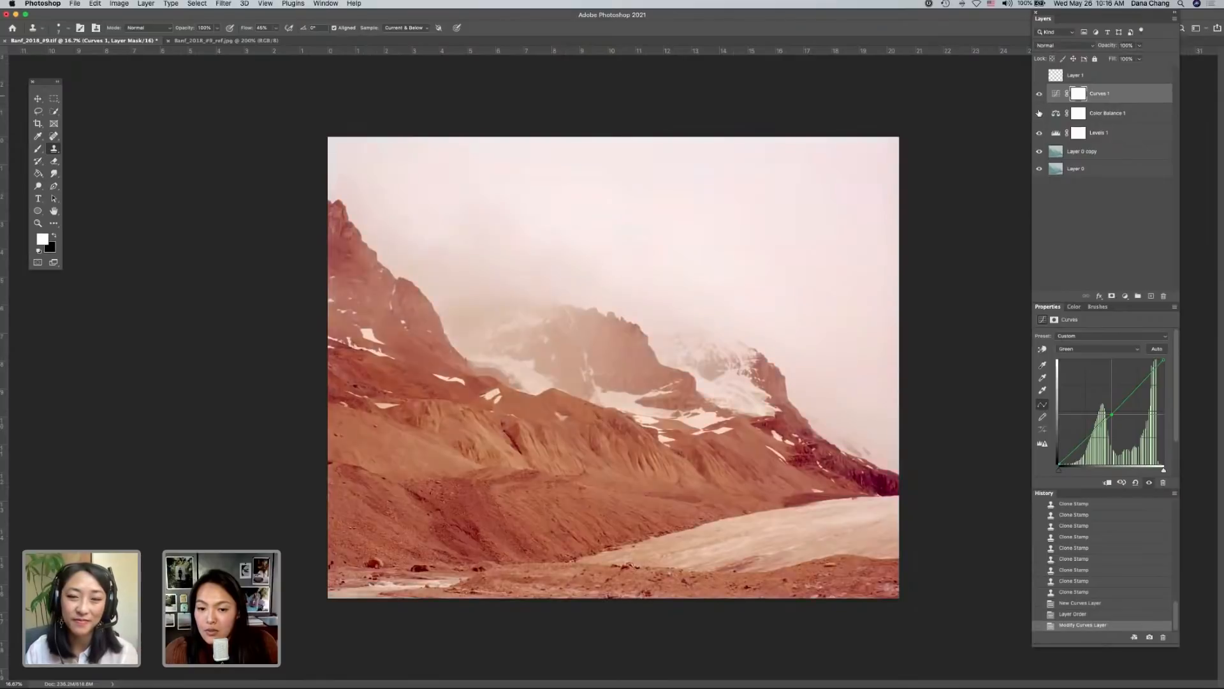
left_click(1040, 113)
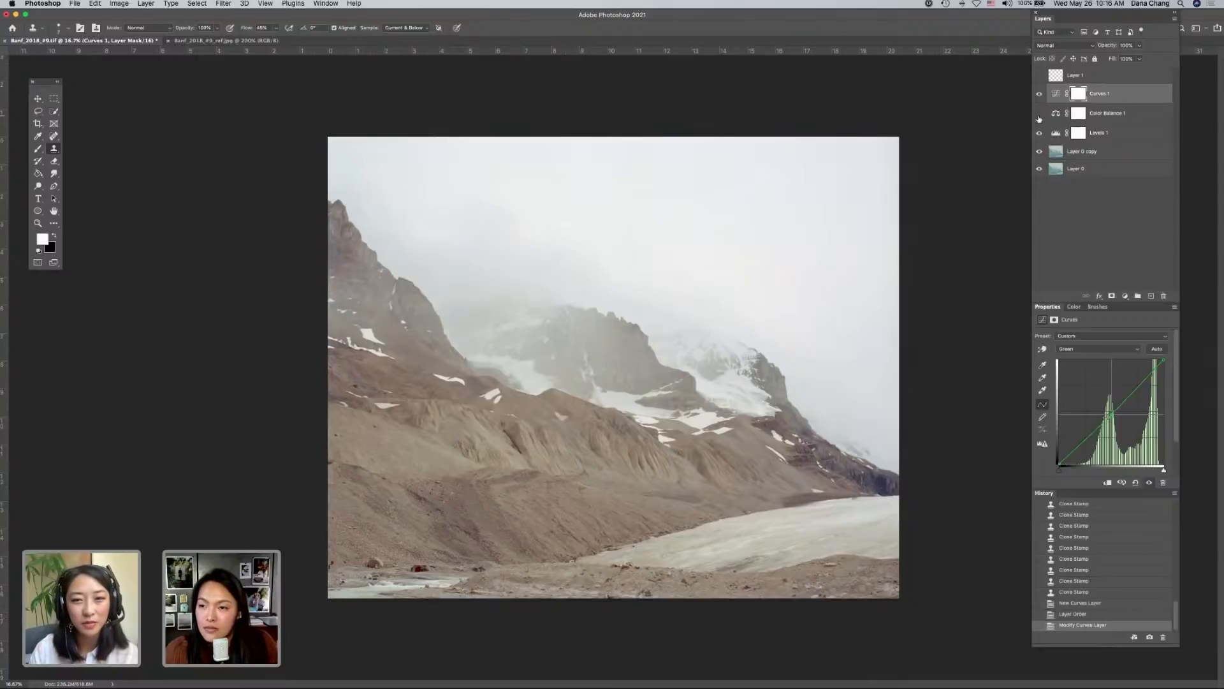
left_click(1040, 113)
left_click(1039, 94)
left_click(1039, 94)
left_click(1040, 95)
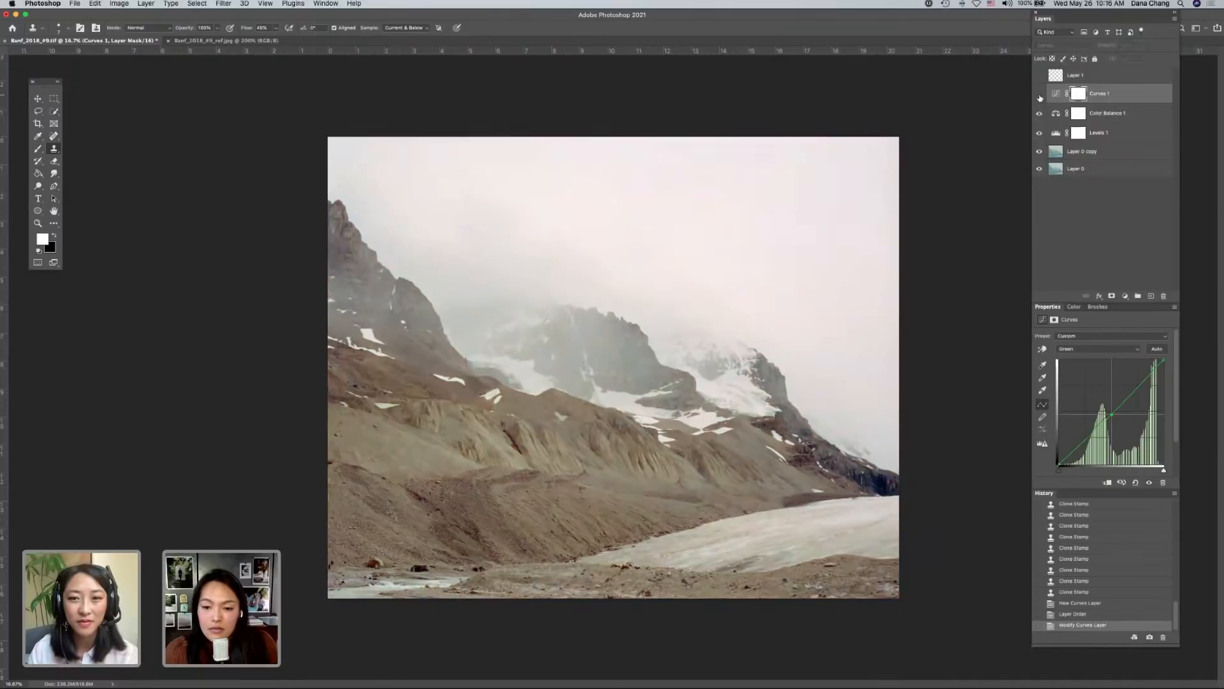
left_click(1039, 113)
left_click(1040, 95)
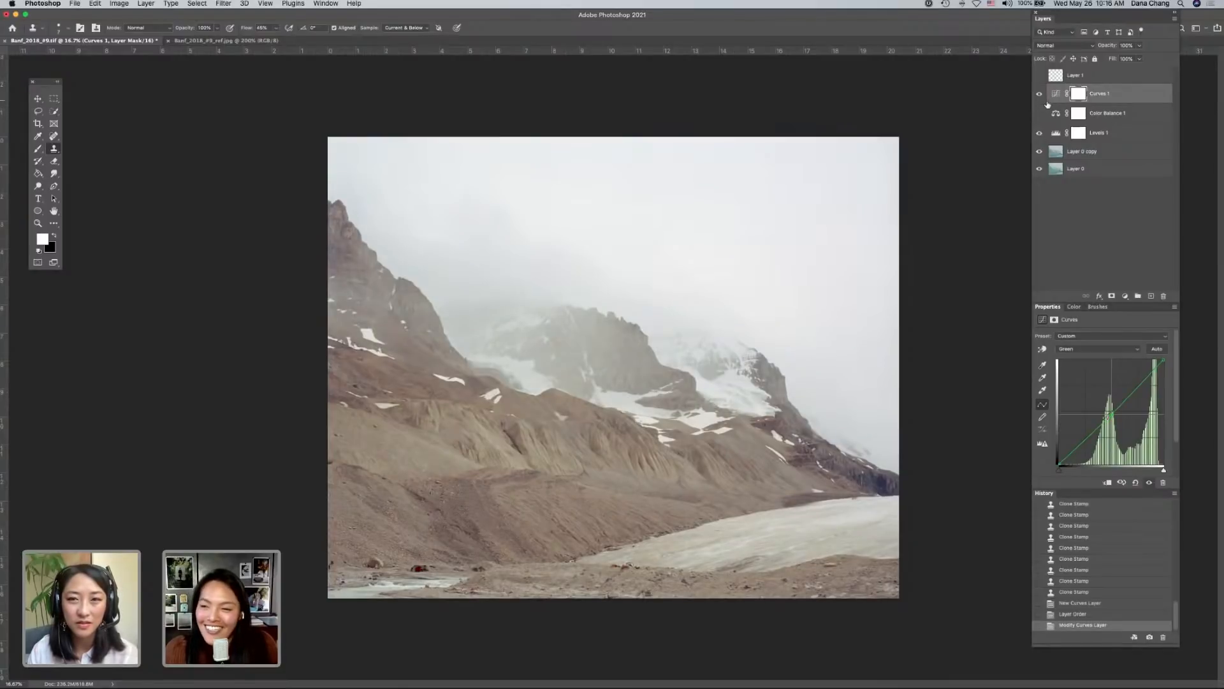
left_click(1039, 114)
left_click(1039, 95)
left_click(1039, 112)
left_click(1039, 95)
- Show the Color Balance 1 layer and delete the Curves 1 layer
left_click(1042, 113)
left_click(1040, 95)
left_click_drag(1056, 96, 1162, 296)
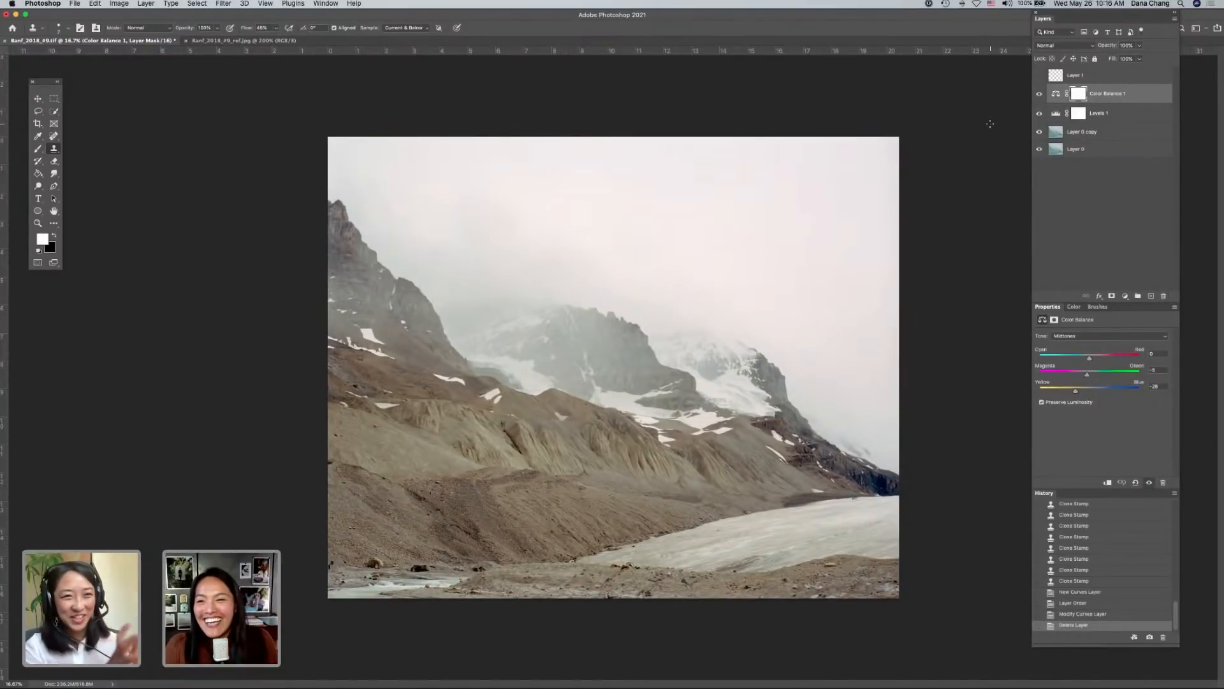
- Make Layer 1 visible and select it for retouching the sky
key("super+equal")
key("super+equal")
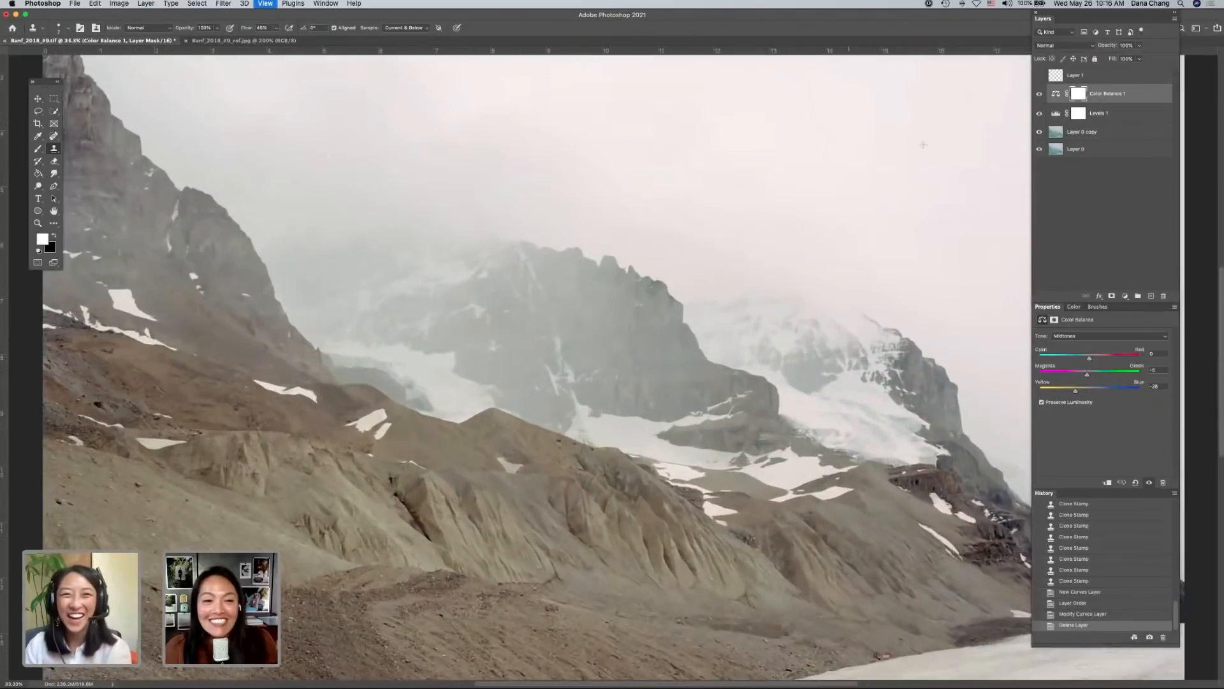
key("super+equal")
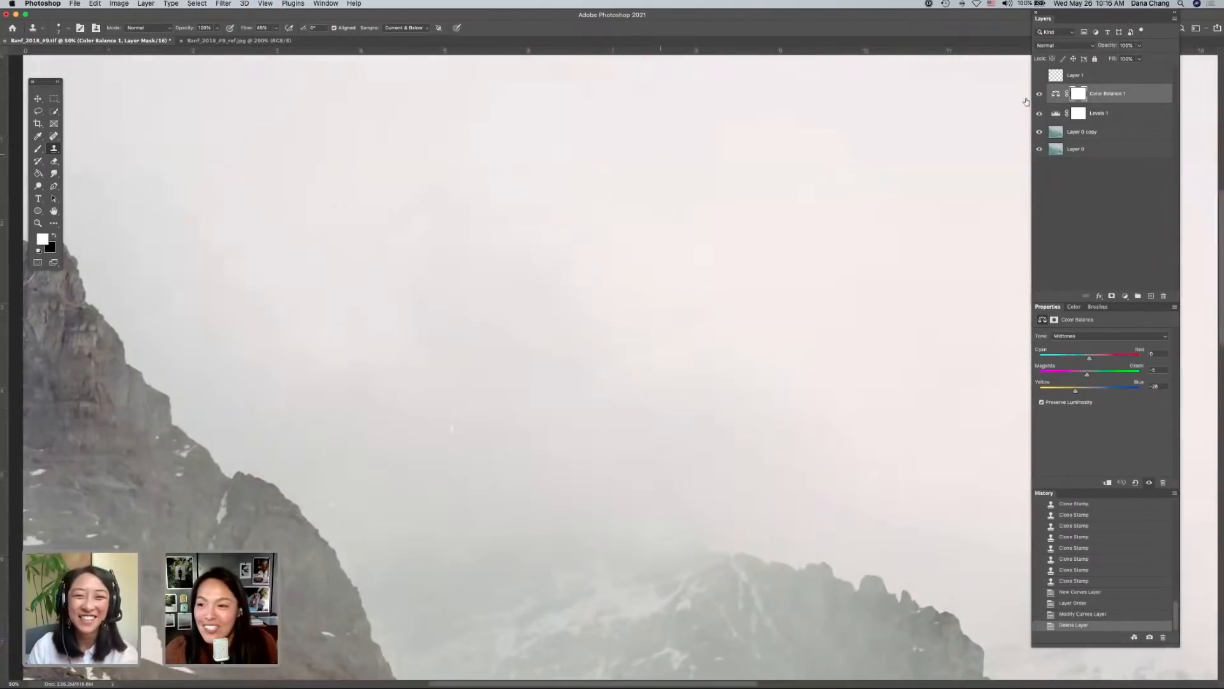
scroll(640, 319, "right", 8)
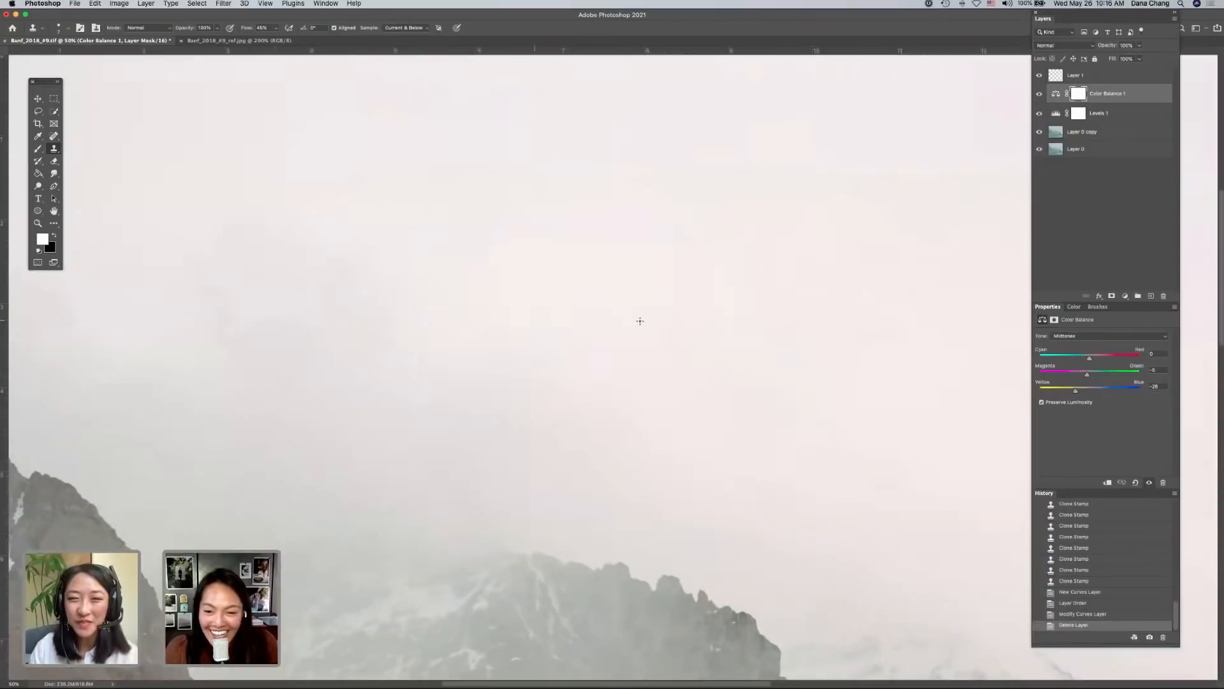
scroll(510, 377, "down", 2)
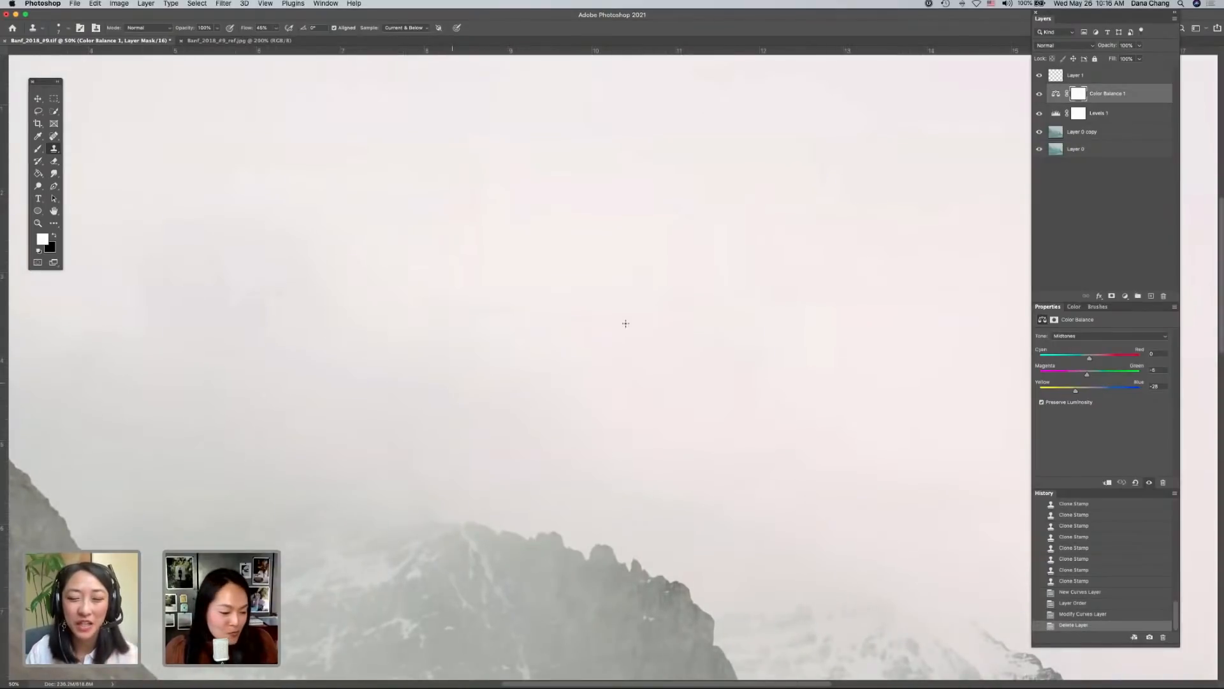
left_click(1066, 76)
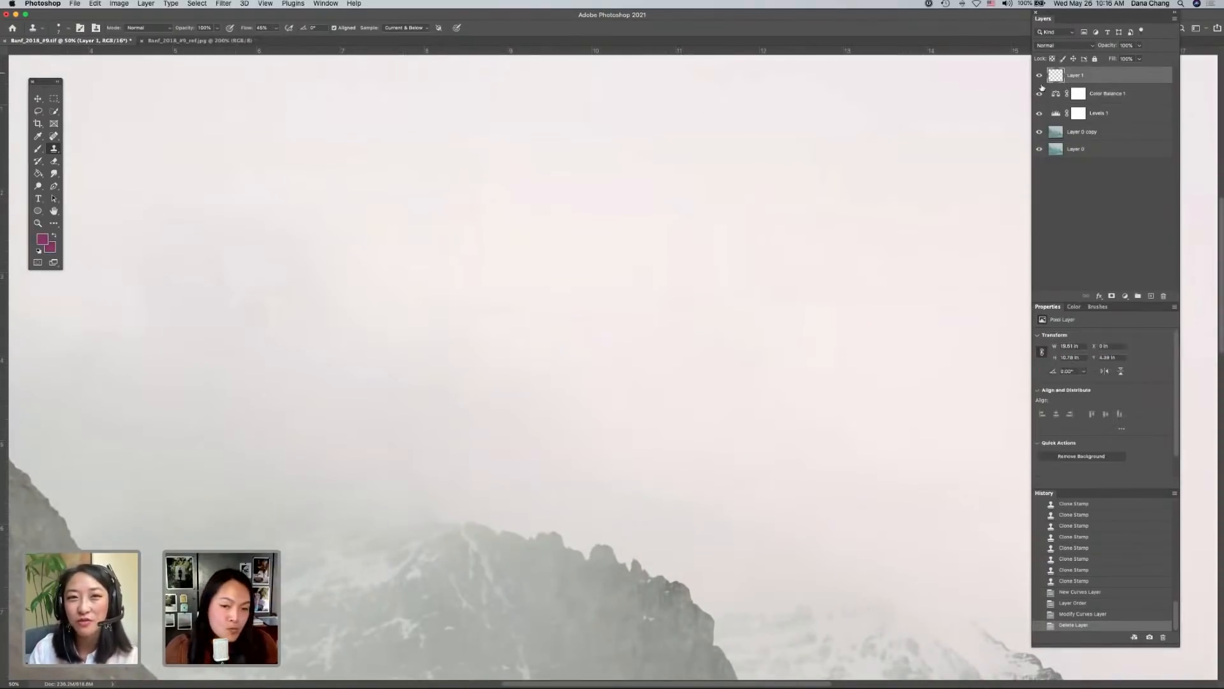
- Clone-stamp over the dust spots in the open sky above the central mountain on Layer 1
key("super+equal")
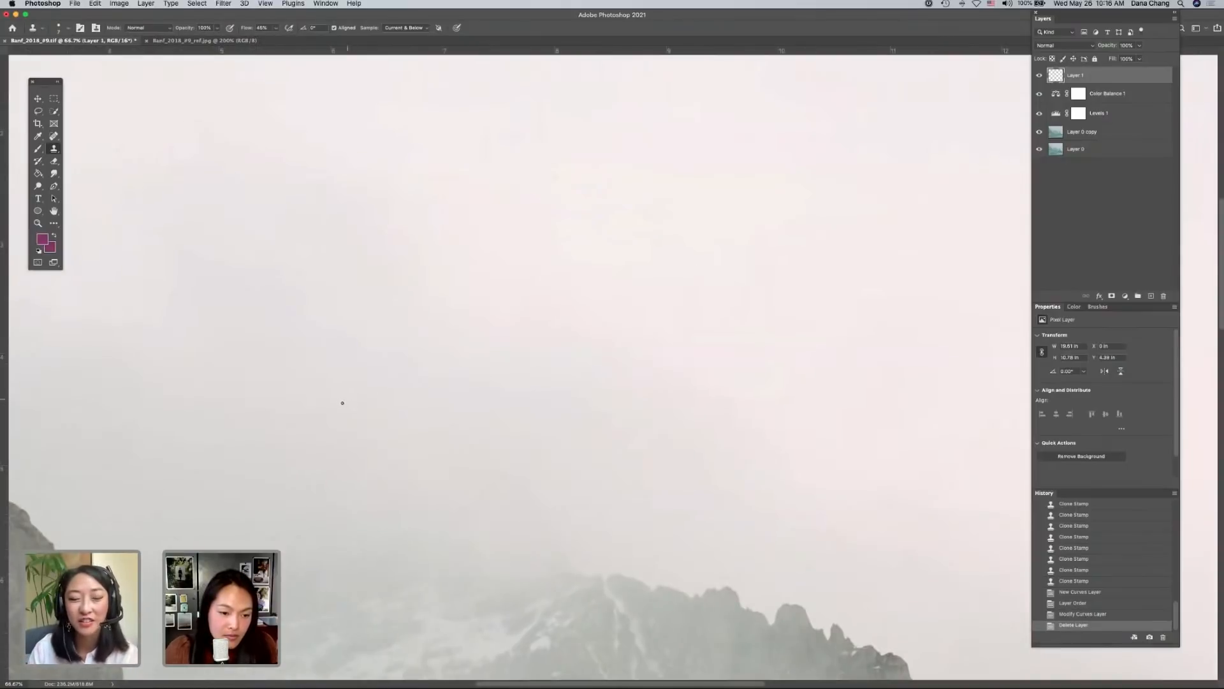
left_click_drag(341, 402, 395, 404)
scroll(396, 404, "up", 3)
scroll(396, 405, "right", 2)
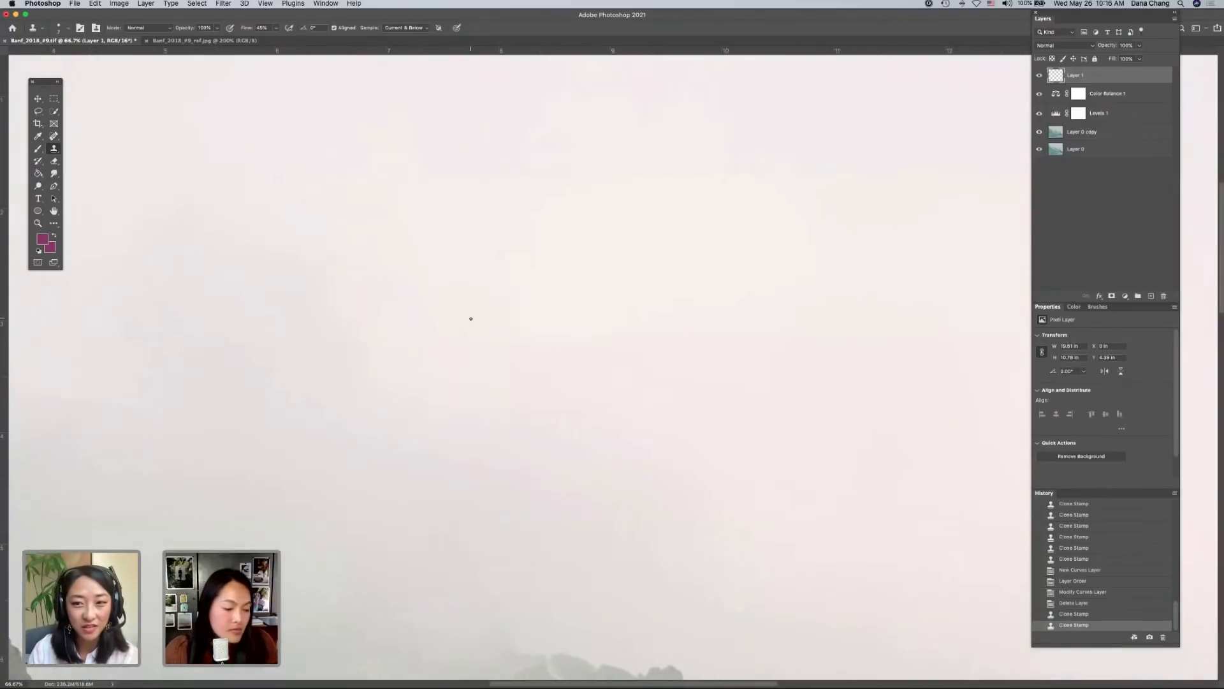
left_click(496, 254)
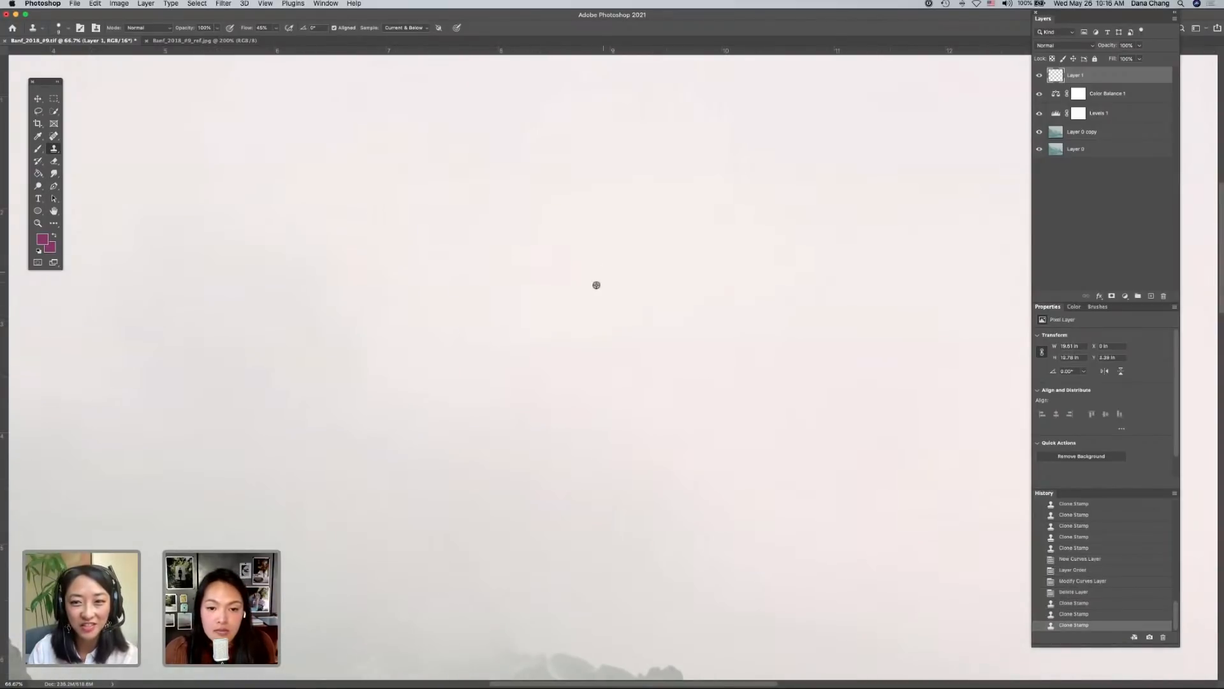
left_click(638, 293)
scroll(636, 293, "up", 4)
scroll(637, 293, "down", 6)
scroll(637, 293, "right", 5)
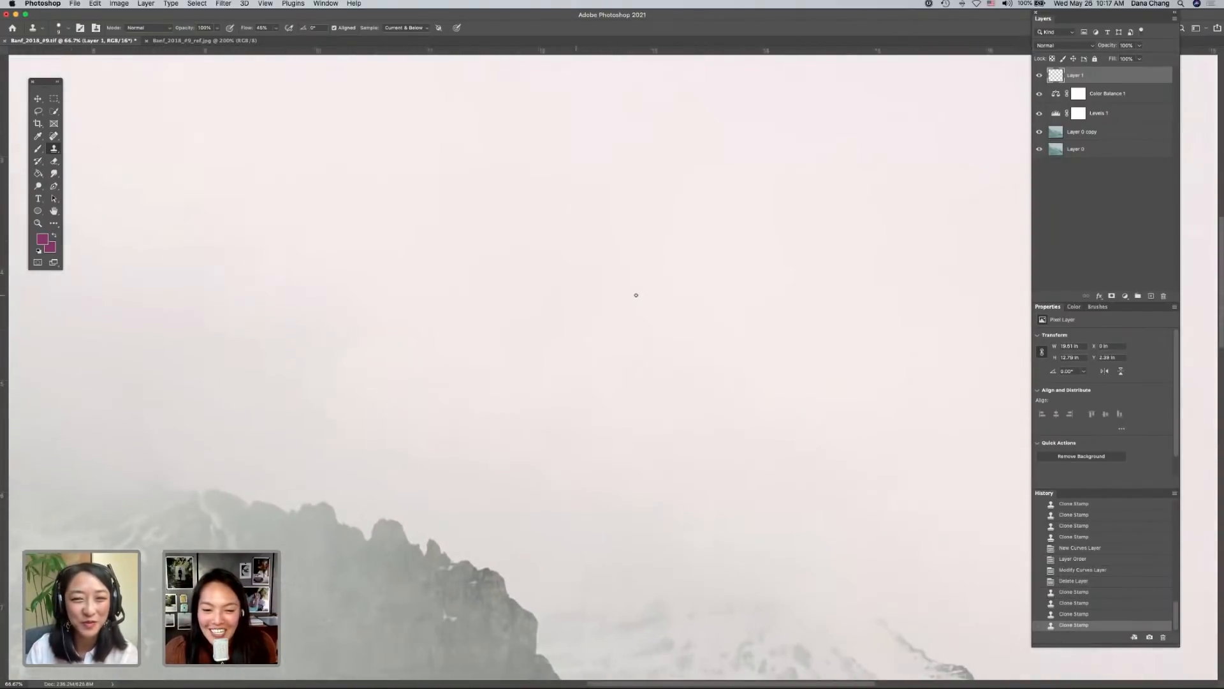
- Enlarge the Clone Stamp brush and clone out the blemishes in the sky just above the central peak's jagged ridge
scroll(636, 294, "right", 3)
scroll(635, 294, "up", 1)
scroll(635, 295, "down", 1)
key("bracketright")
key("bracketright")
scroll(322, 451, "left", 3)
scroll(321, 450, "down", 5)
scroll(321, 450, "left", 2)
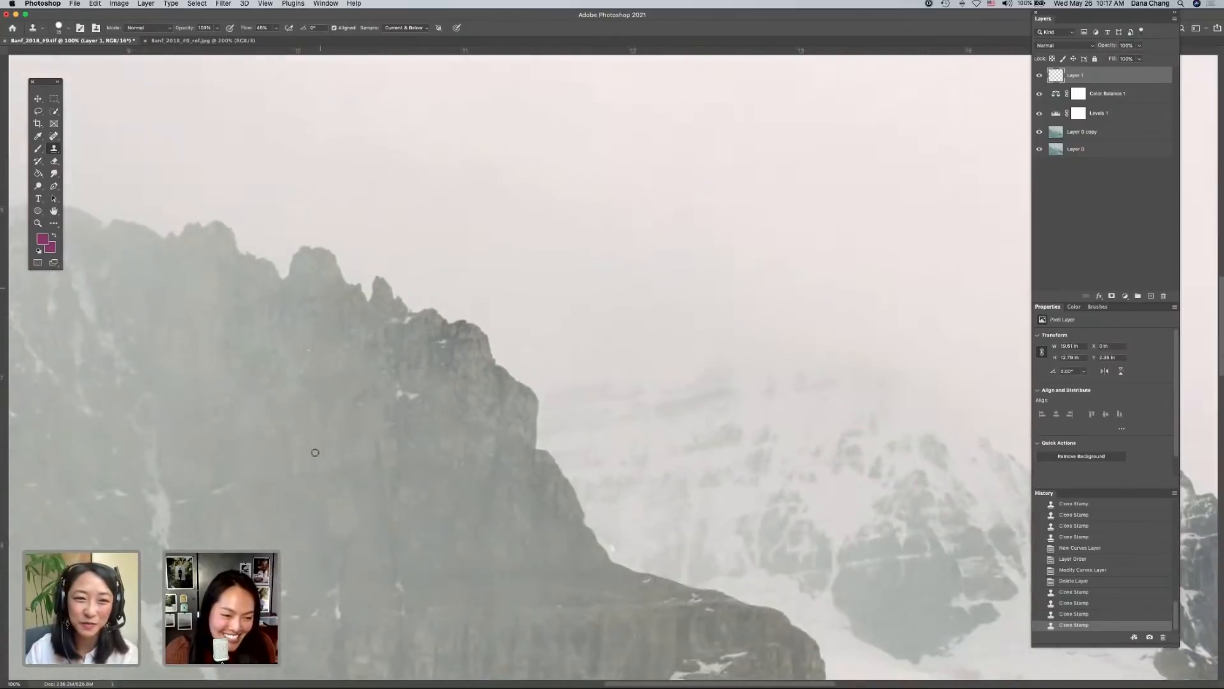
left_click(437, 299)
left_click(439, 281)
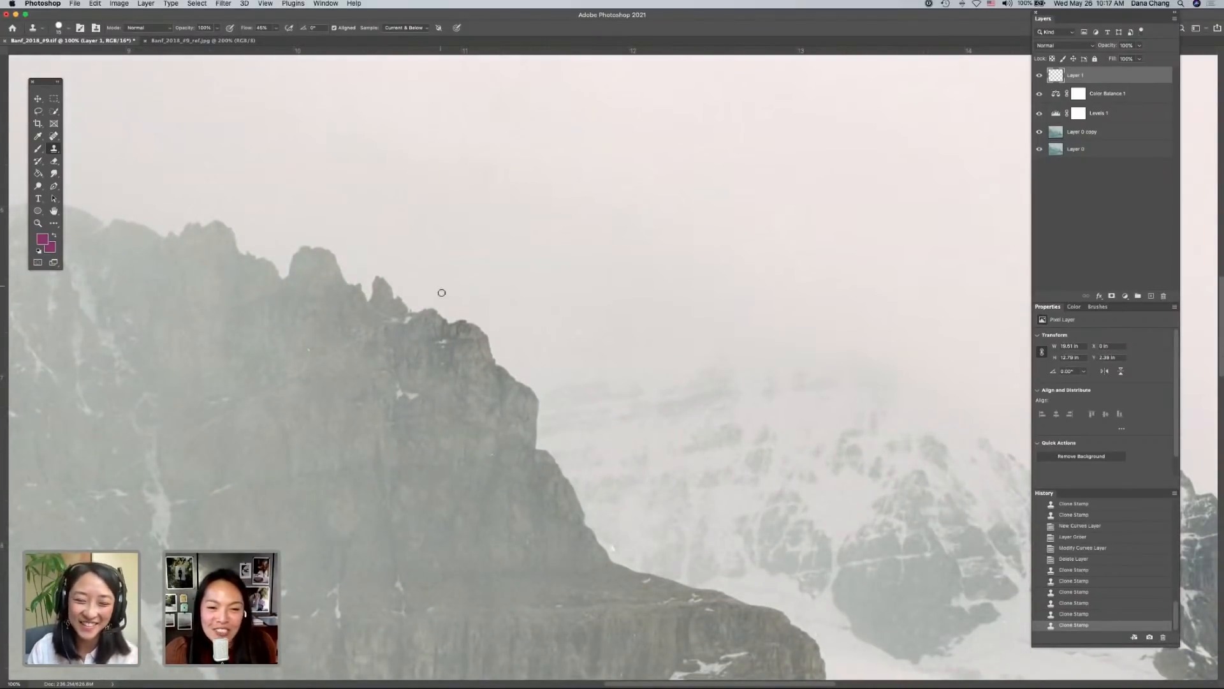
left_click(454, 280)
left_click(465, 265)
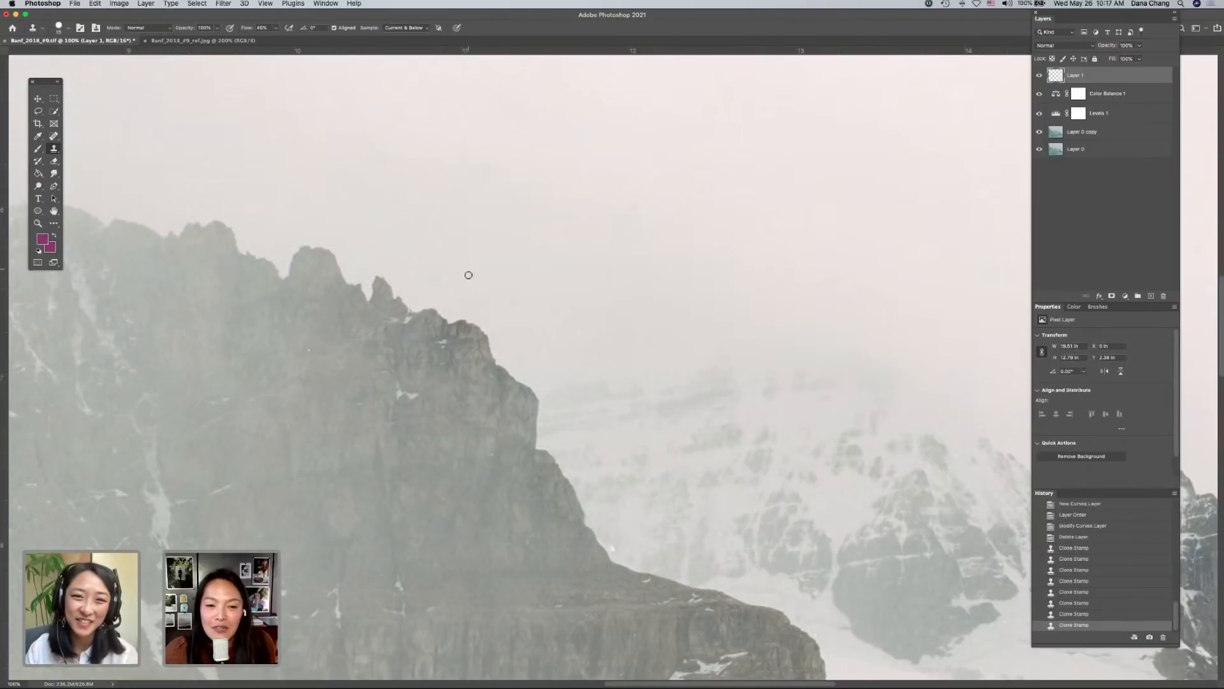
left_click(479, 270)
left_click(497, 262)
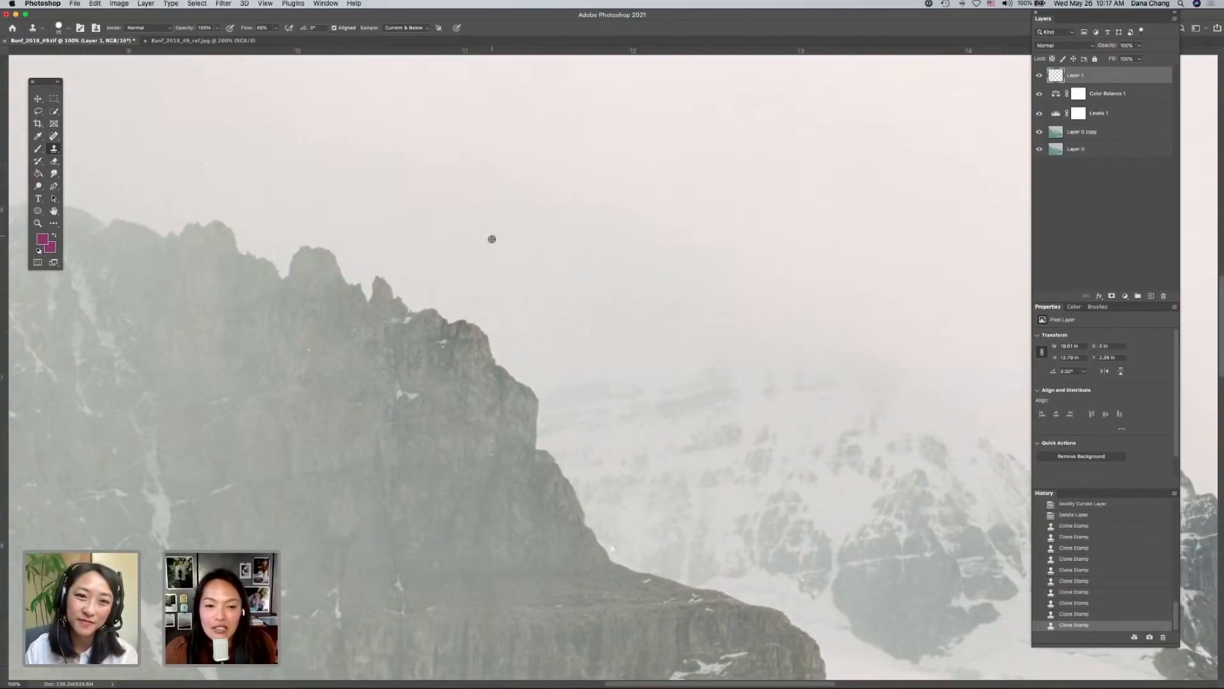
left_click(516, 249)
left_click(534, 217)
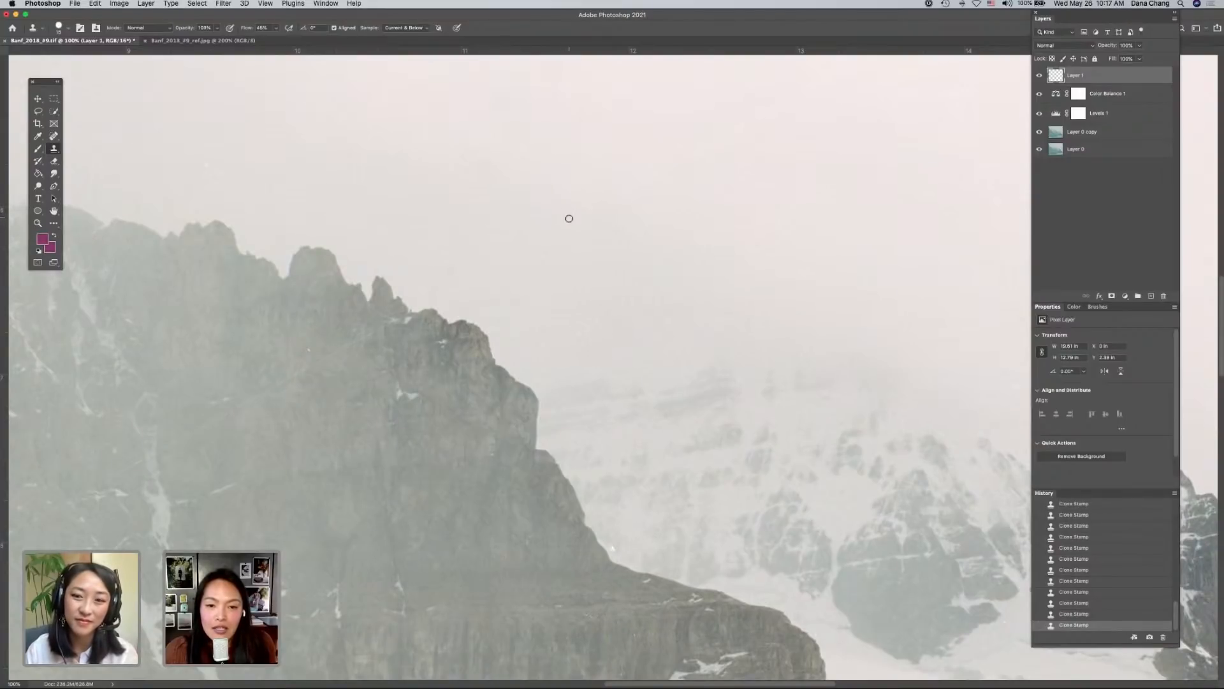
left_click(621, 192)
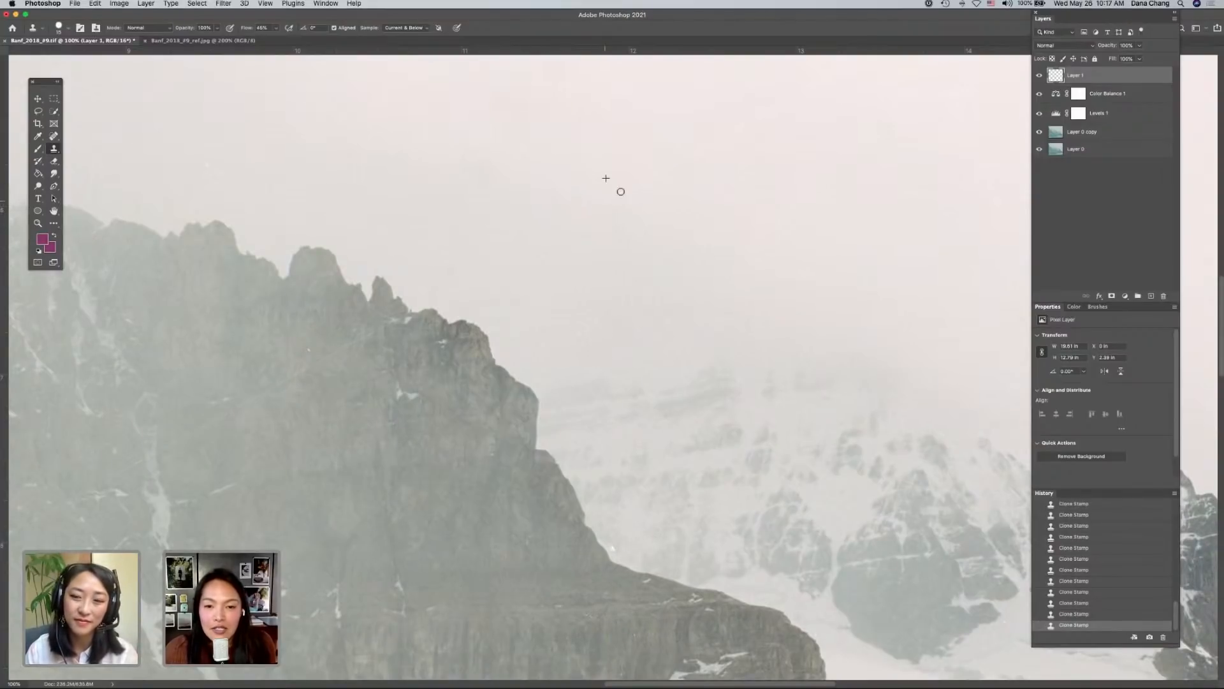
- Clone-stamp over the marks in the misty sky above the snowy mountain, resampling nearby clean sky as the source
left_click_drag(614, 197, 525, 262)
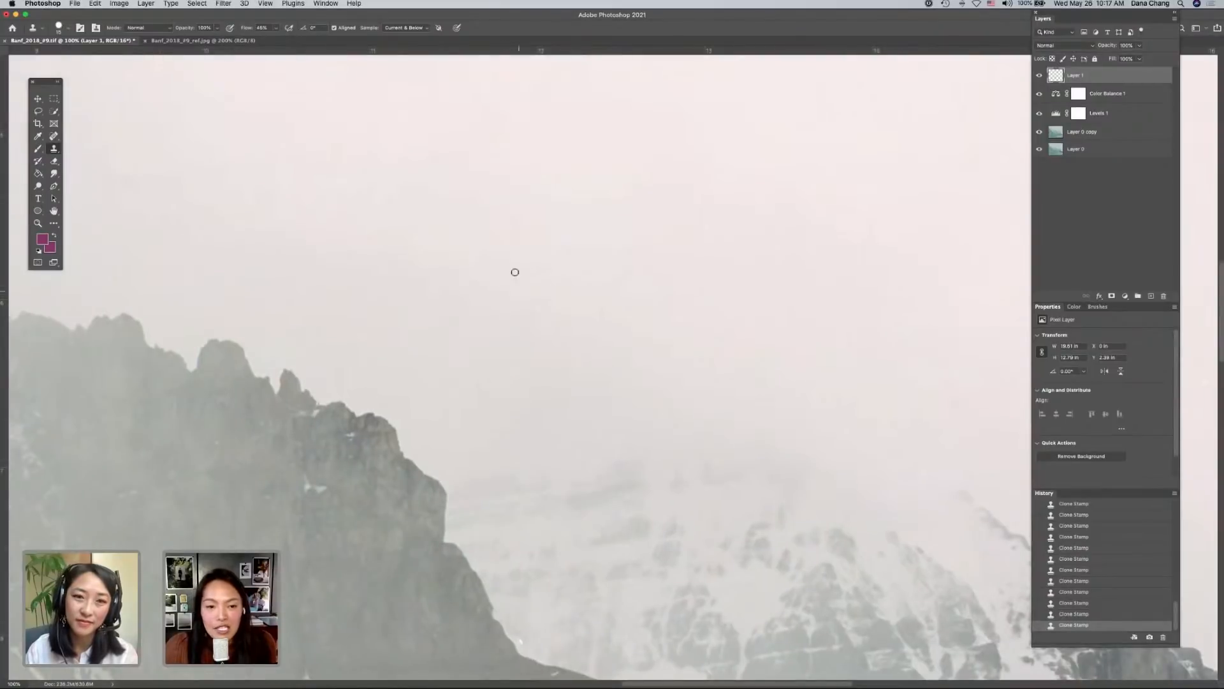
left_click(558, 284)
left_click(566, 295)
scroll(566, 296, "down", 3)
scroll(566, 295, "up", 2)
scroll(566, 296, "right", 2)
scroll(461, 311, "up", 2)
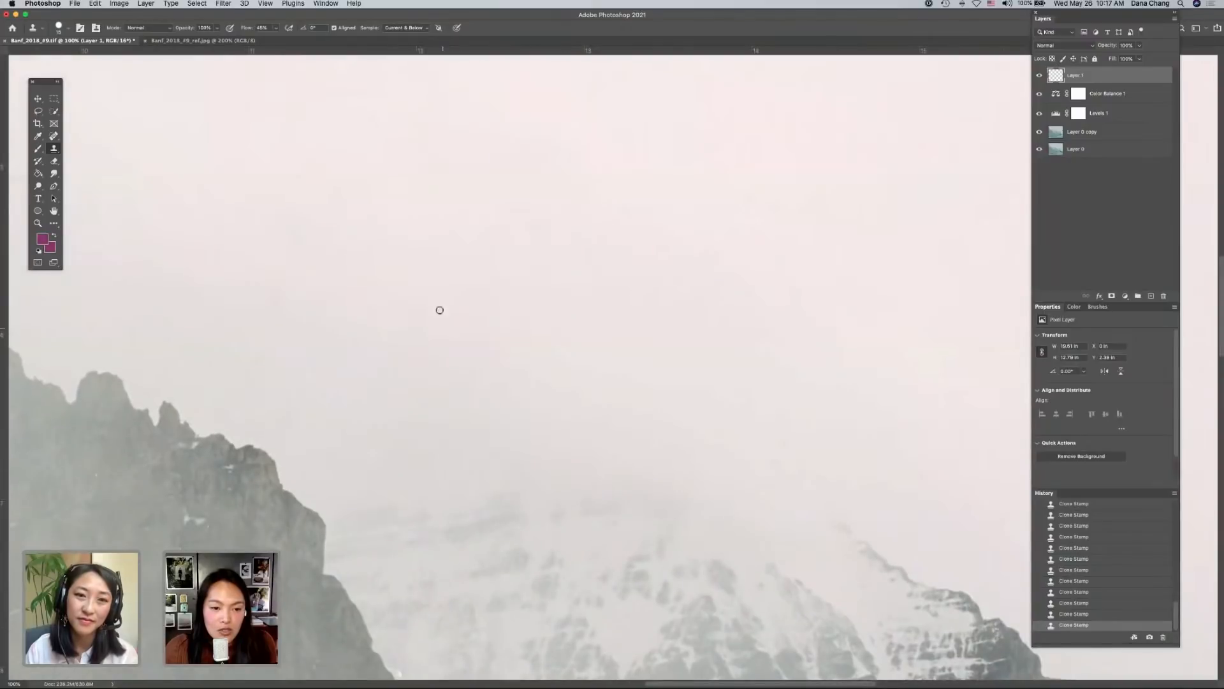
mouse_move(453, 293)
left_mouse_down()
mouse_move(440, 298)
mouse_move(500, 297)
mouse_move(482, 280)
mouse_move(505, 288)
left_mouse_up()
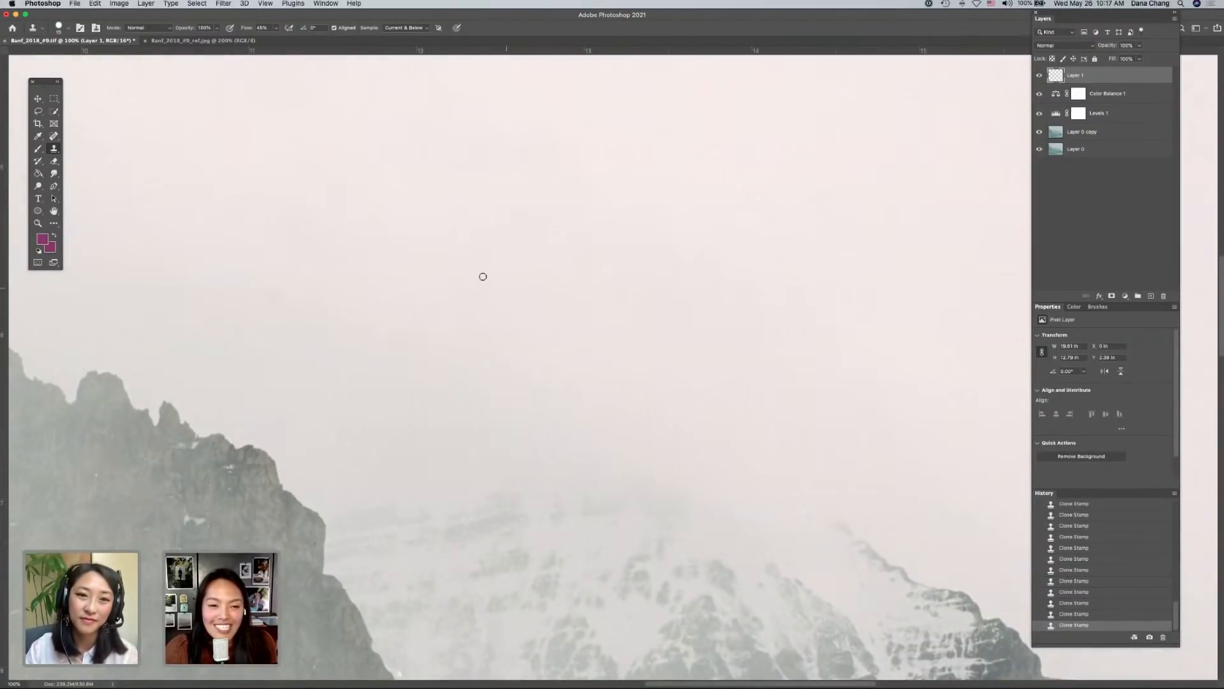
left_click(539, 281, "alt")
left_click_drag(513, 260, 581, 227)
left_click(546, 257, "alt")
left_click(585, 250, "alt")
scroll(581, 227, "down", 5)
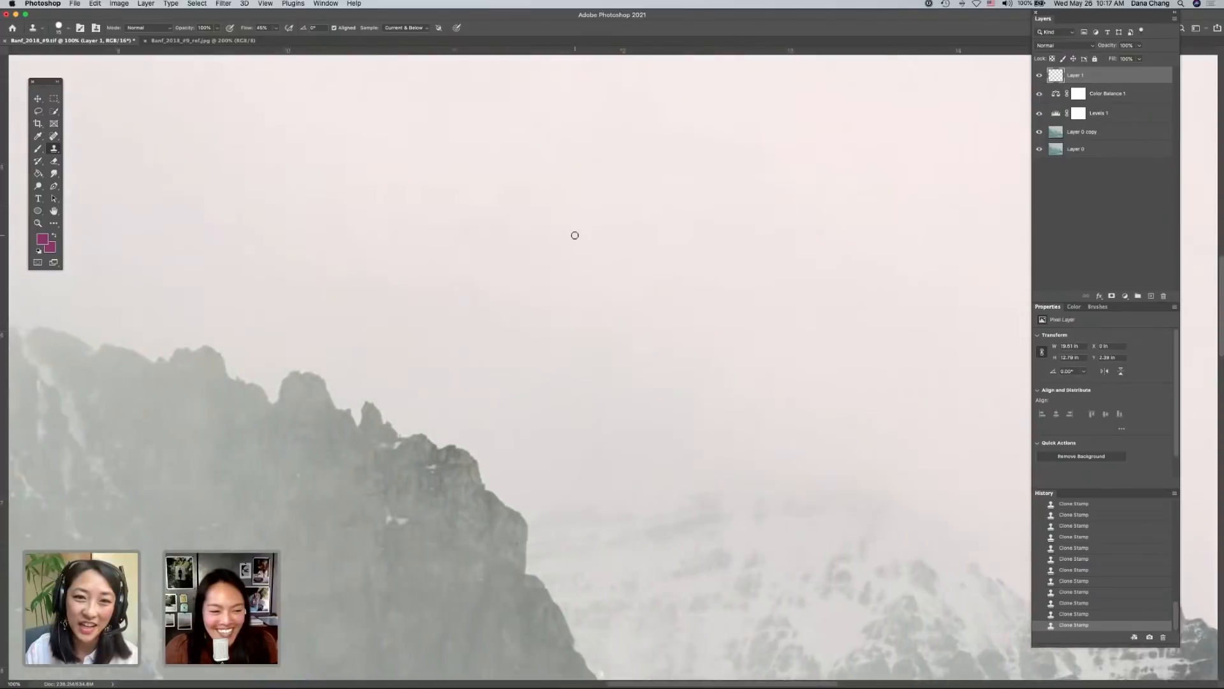
scroll(573, 233, "left", 3)
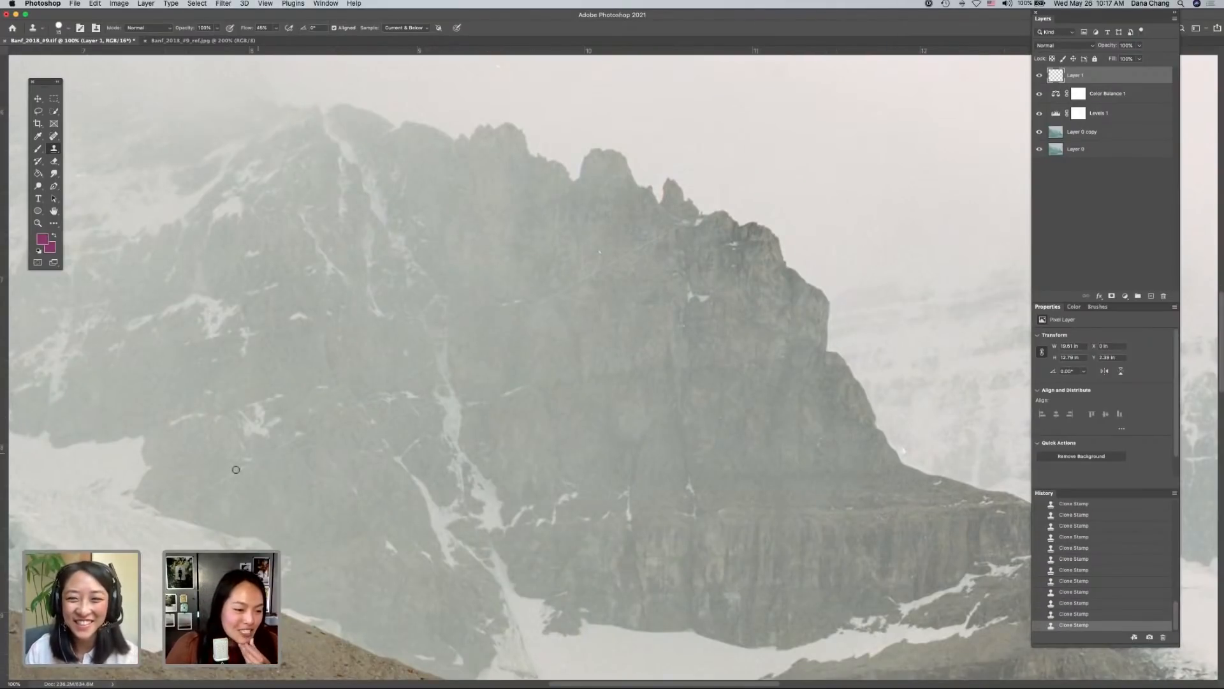
scroll(239, 470, "left", 3)
scroll(238, 470, "down", 1)
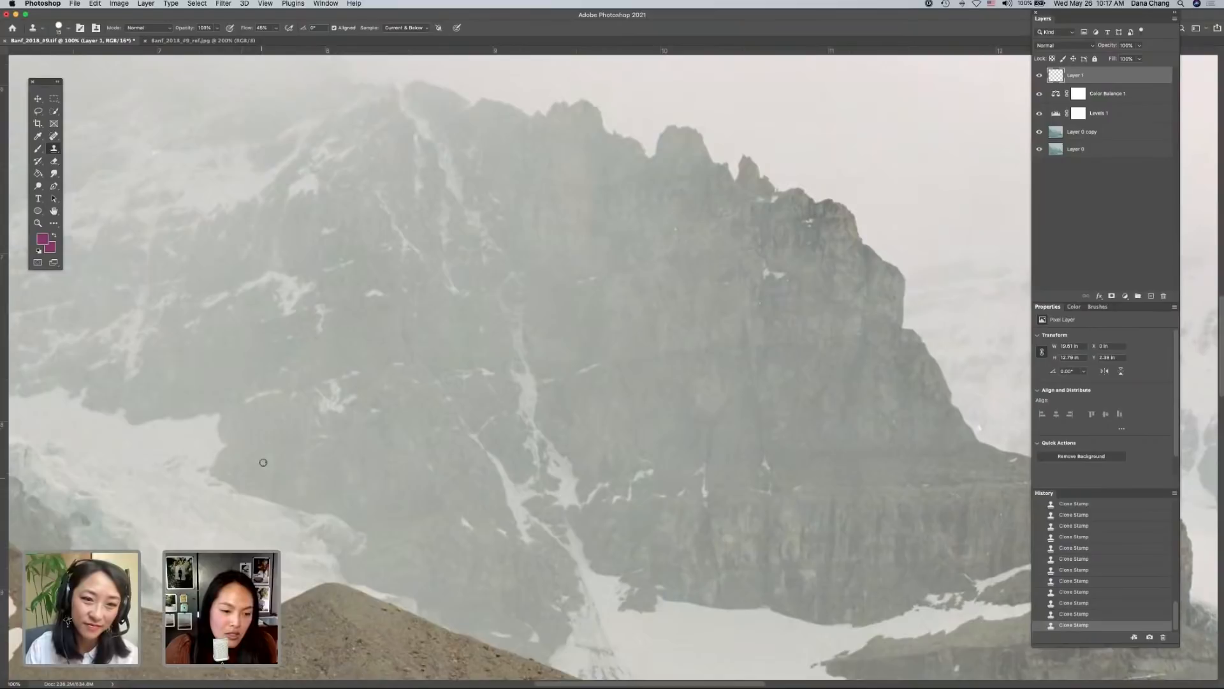
- Try to clone out the long diagonal scratch across the central mountain's rock face in one stroke, and undo it
key("super+plus")
key("super+plus")
key("super+plus")
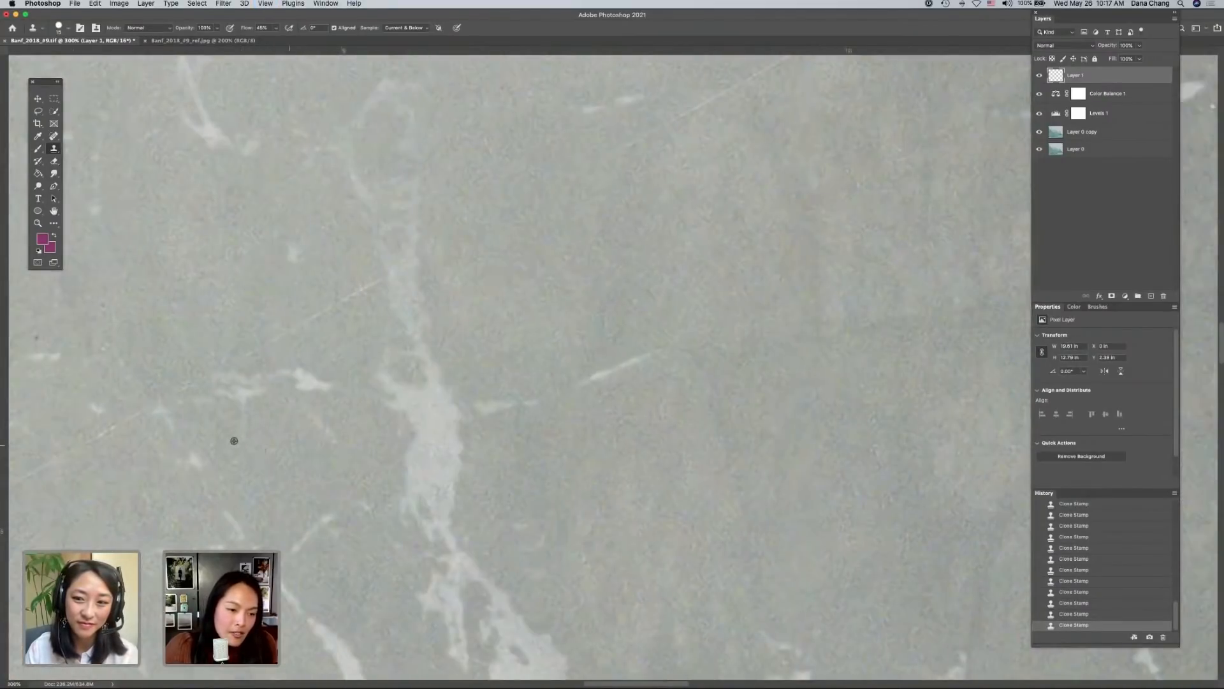
scroll(235, 436, "left", 5)
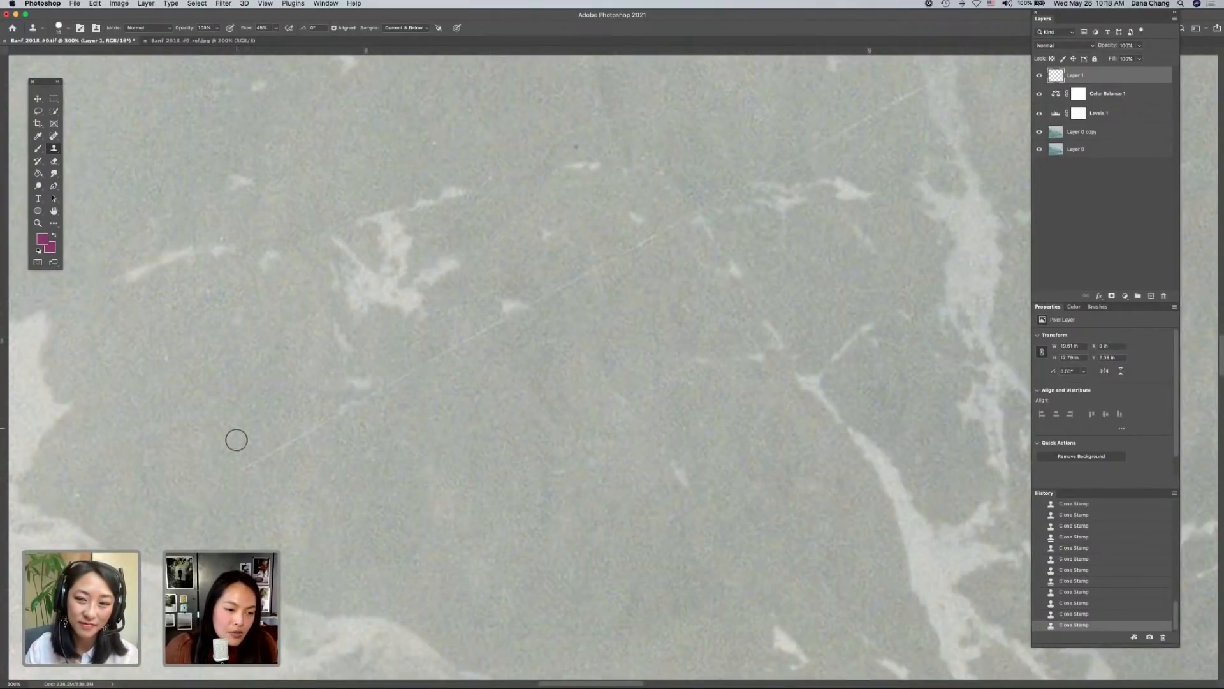
scroll(234, 432, "left", 2)
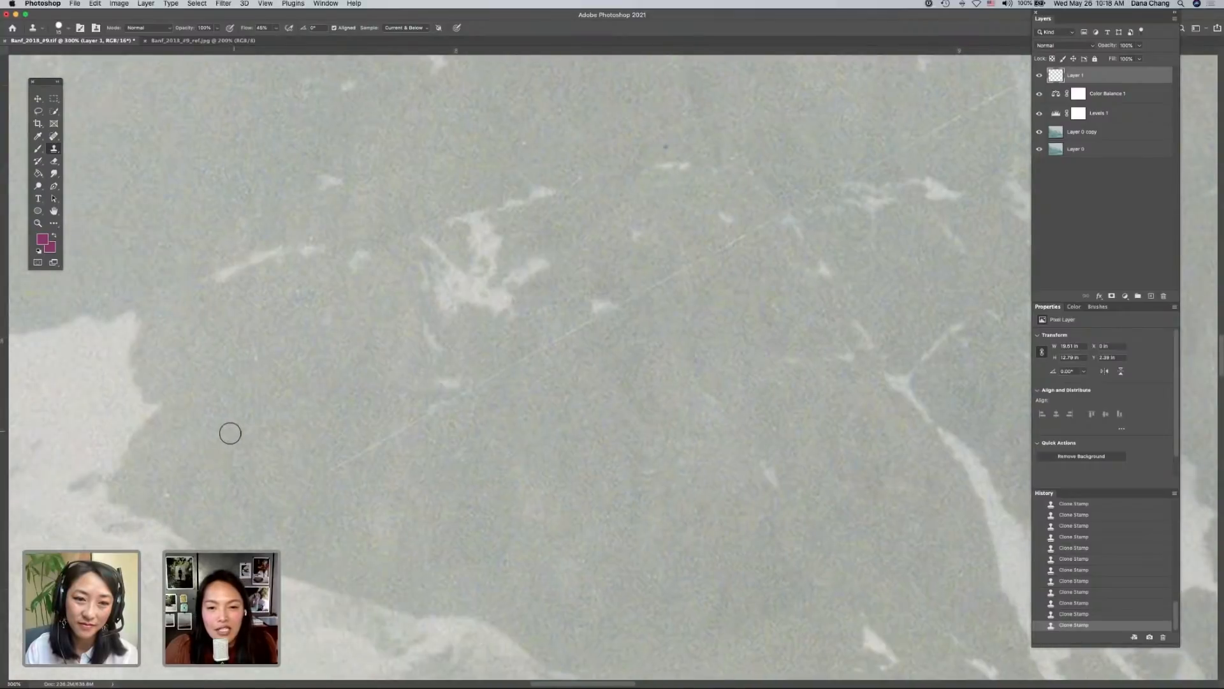
scroll(221, 475, "left", 10)
scroll(221, 475, "down", 4)
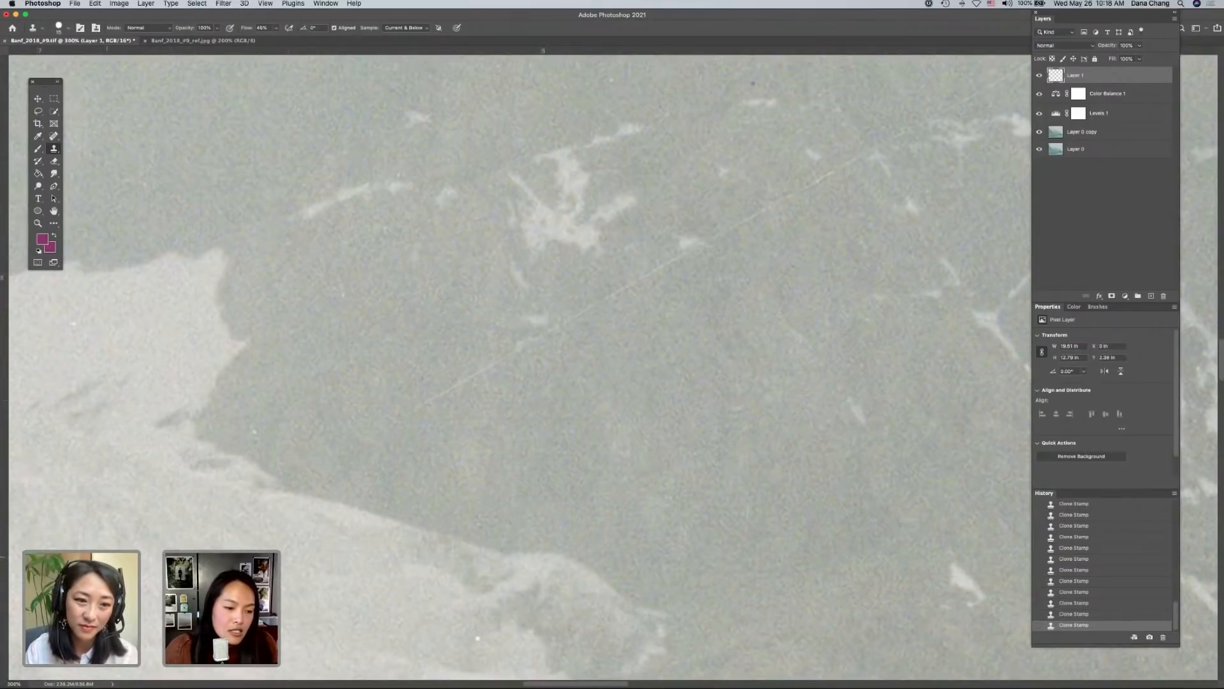
mouse_move(208, 536)
left_mouse_down()
mouse_move(330, 445)
mouse_move(586, 293)
mouse_move(647, 282)
mouse_move(493, 384)
mouse_move(634, 277)
mouse_move(859, 138)
mouse_move(809, 188)
left_mouse_up()
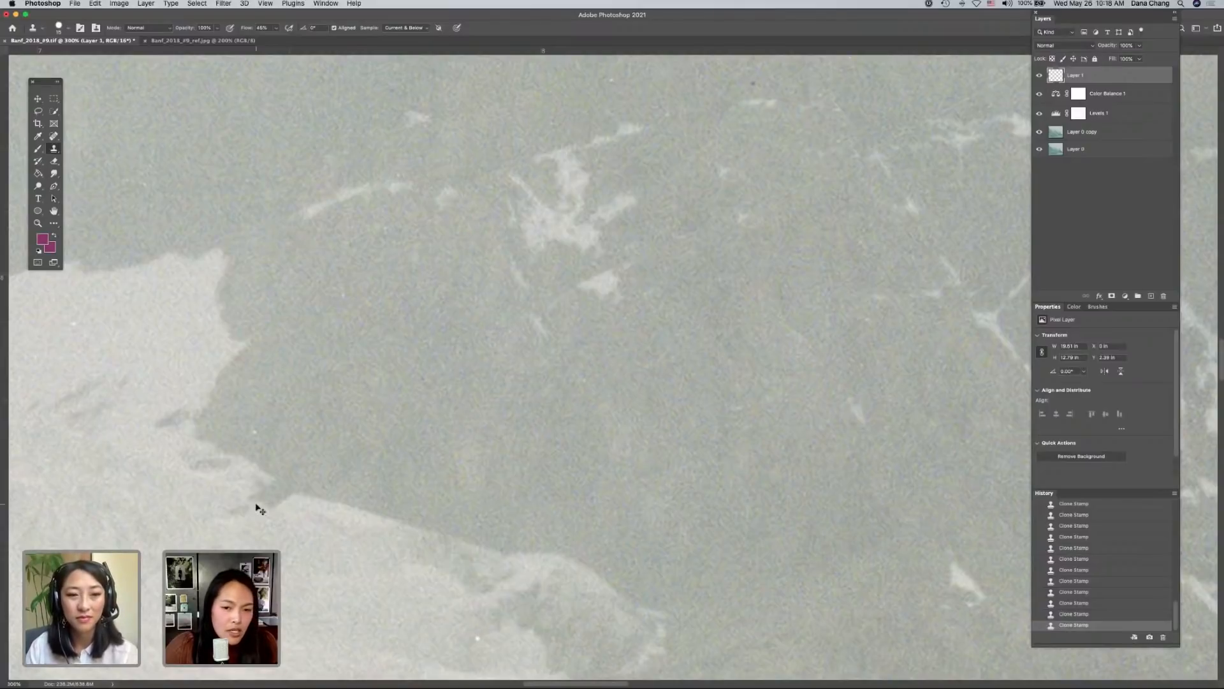
key("super+z")
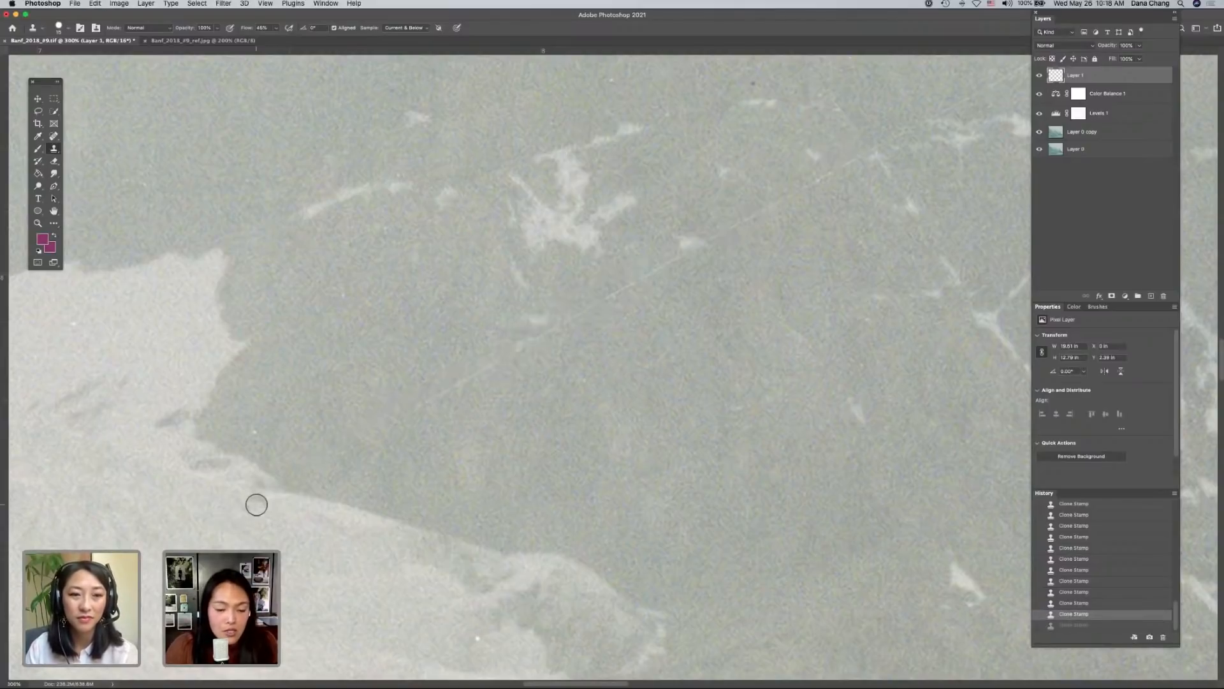
- Clone out the diagonal scratch on the rock face above the snow slope in short strokes, resampling adjacent rock as the source
scroll(279, 514, "left", 5)
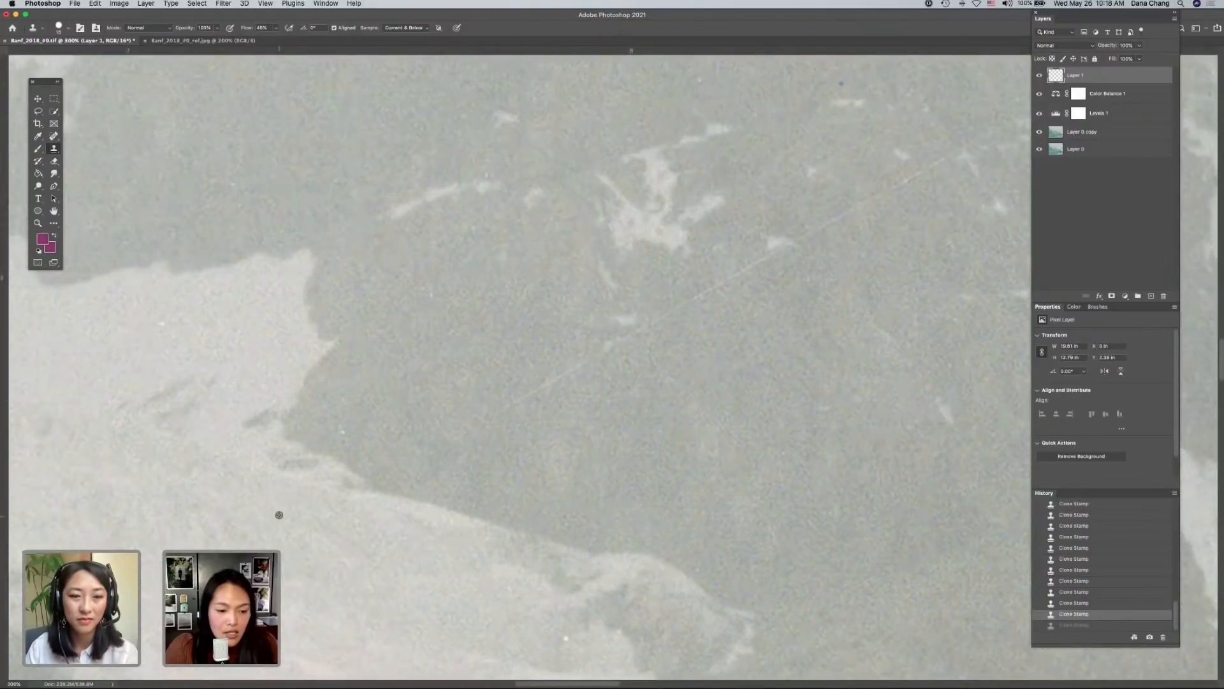
left_click(324, 518)
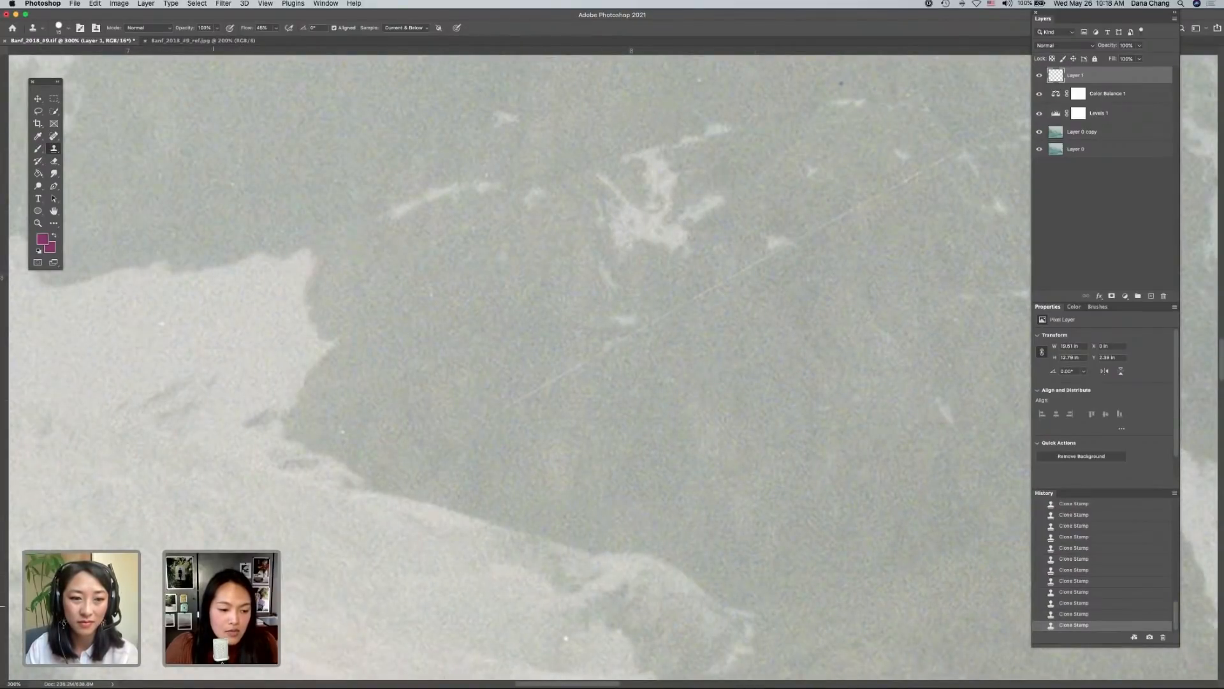
scroll(479, 651, "right", 4)
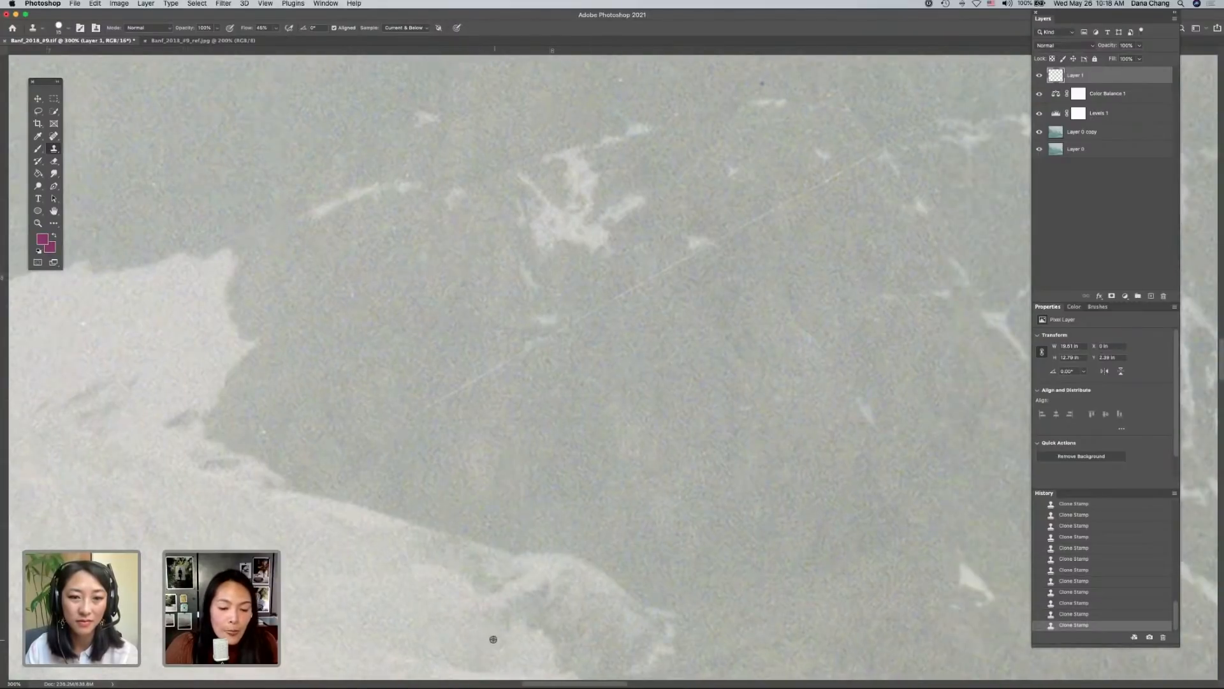
left_click(457, 448, "alt")
left_click(436, 403)
left_click(441, 354, "alt")
left_click(456, 388)
left_click(462, 346, "alt")
left_click_drag(473, 375, 487, 370)
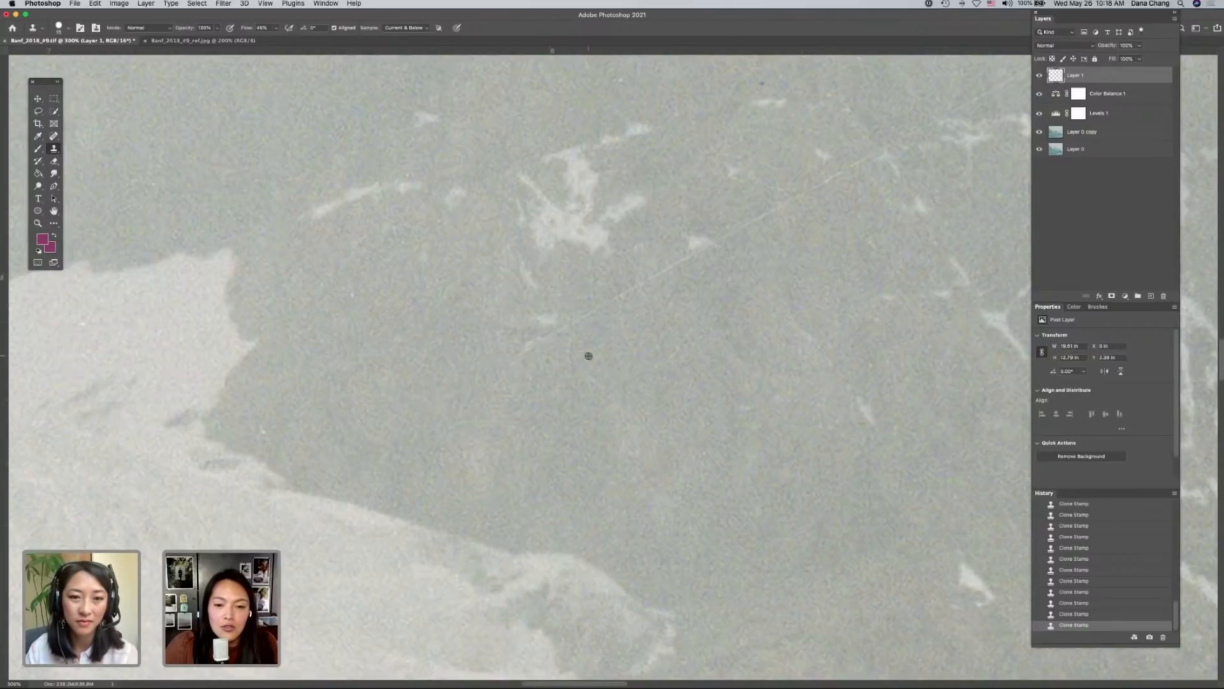
mouse_move(565, 333)
left_mouse_down()
mouse_move(620, 343)
mouse_move(582, 316)
mouse_move(650, 319)
mouse_move(620, 302)
mouse_move(648, 290)
left_mouse_up()
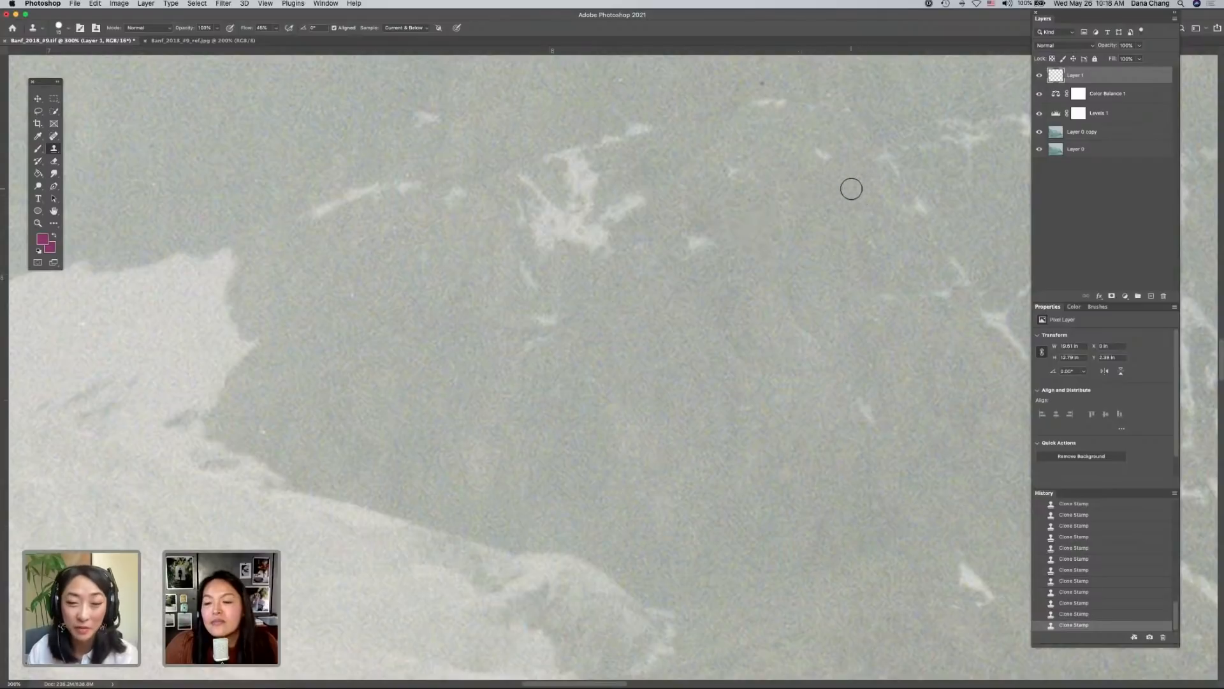
- Clone-stamp over the scratch segment that runs into the snowy gully on the central mountain
scroll(850, 186, "right", 6)
scroll(694, 237, "up", 5)
scroll(716, 240, "right", 2)
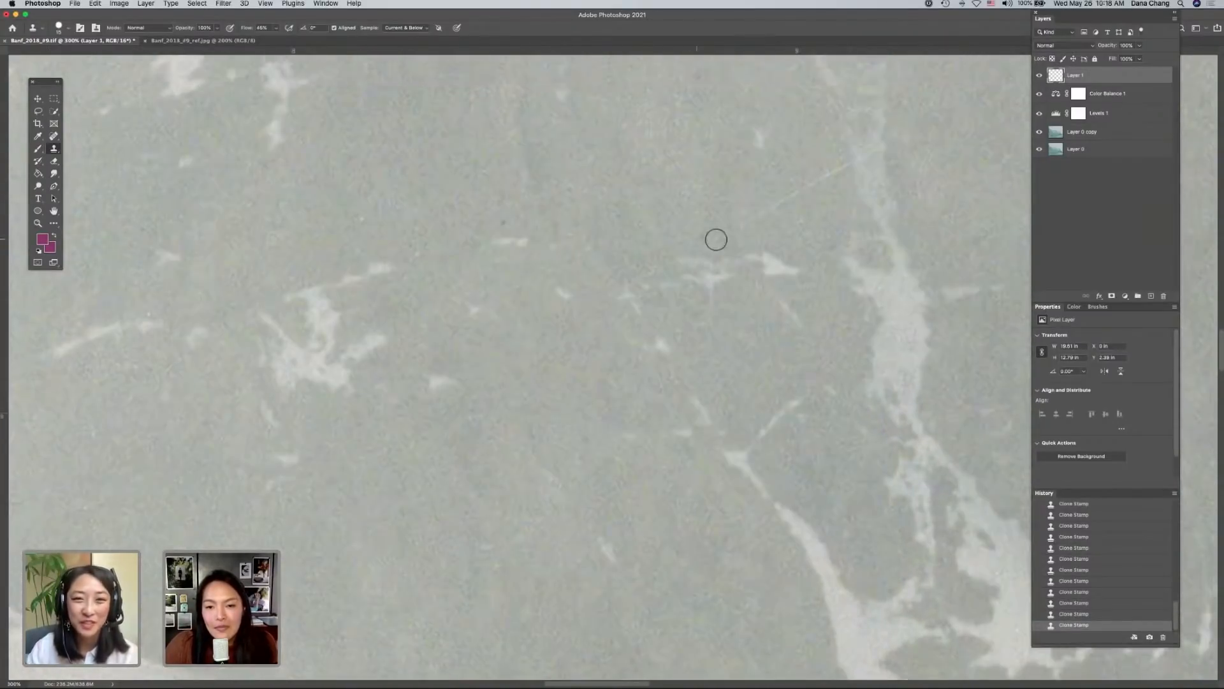
mouse_move(761, 180)
left_mouse_down()
mouse_move(759, 210)
mouse_move(794, 181)
mouse_move(845, 166)
left_mouse_up()
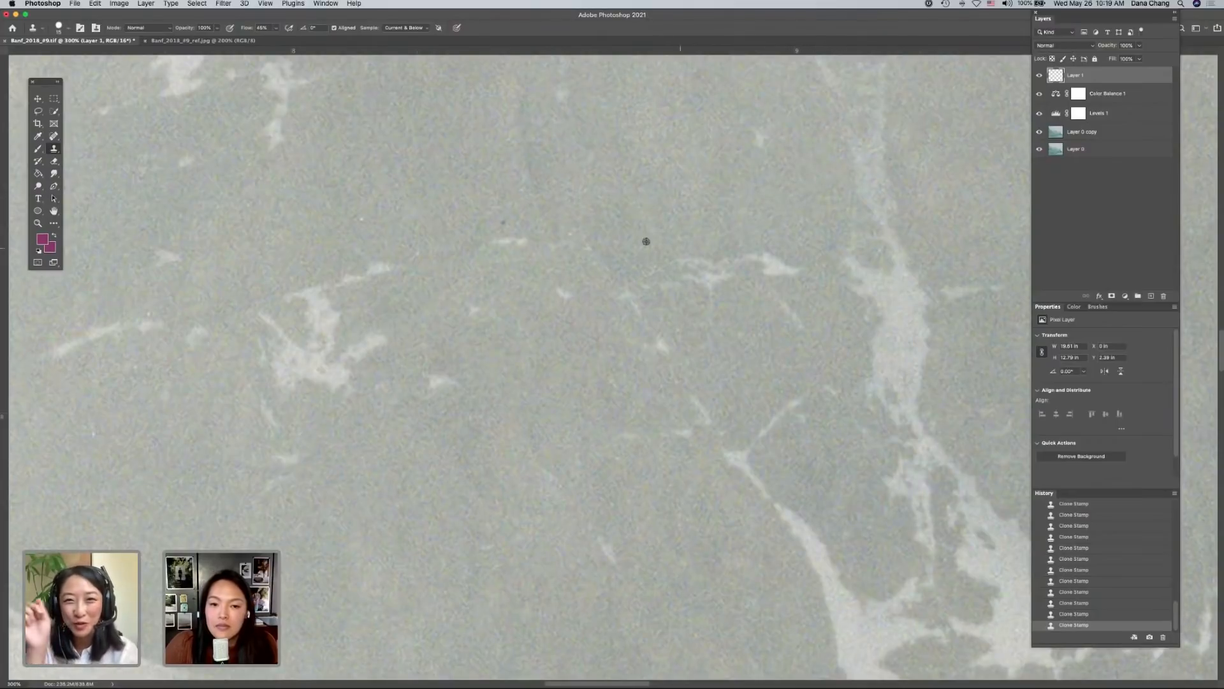
- Clone out the scratch and the white speck on the cliff below the jagged peaks, sampling rock beside the scratch
scroll(697, 232, "right", 5)
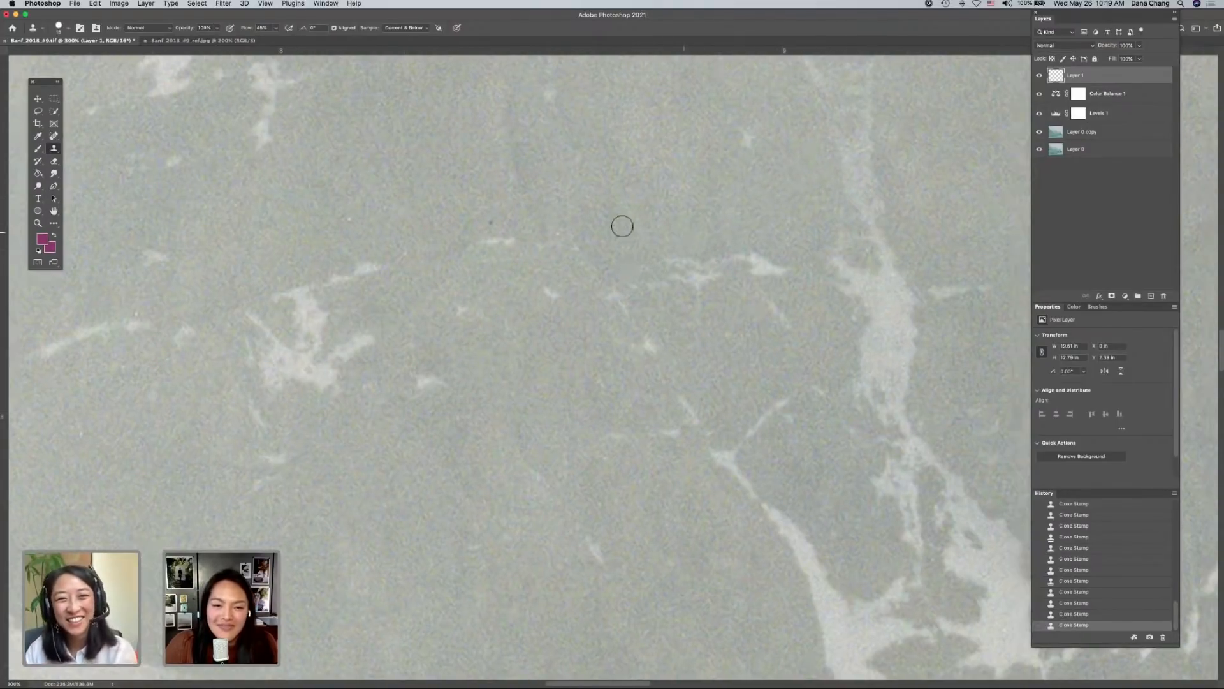
scroll(460, 251, "right", 5)
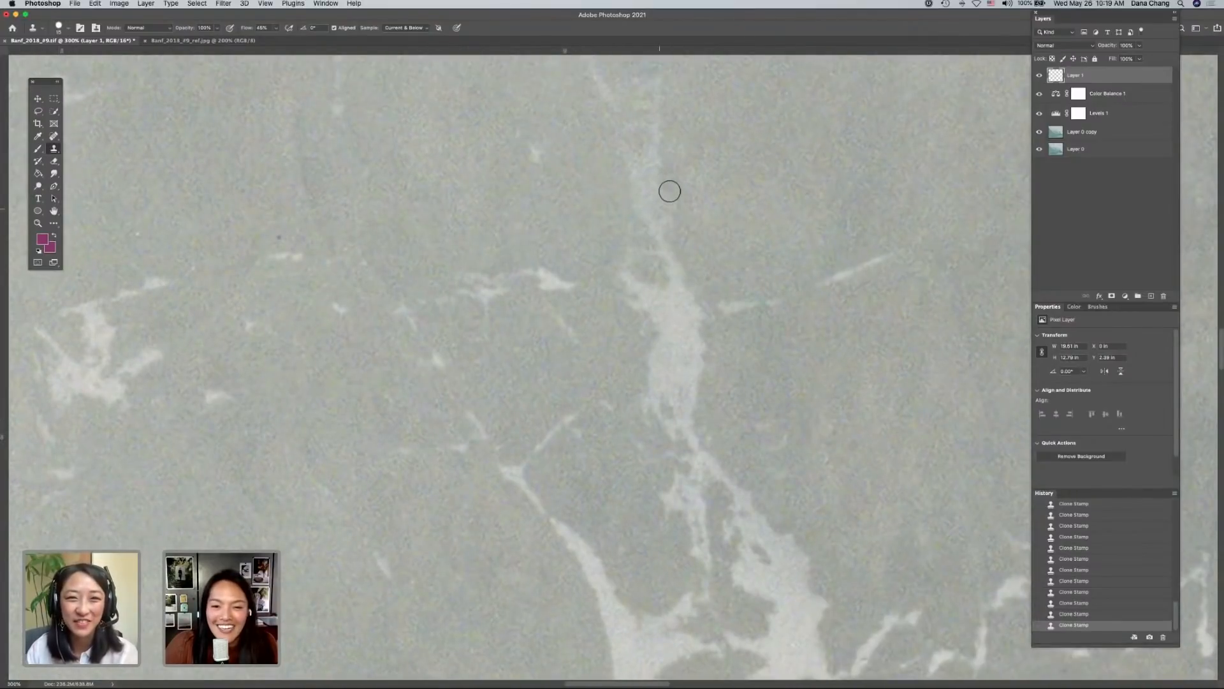
scroll(697, 219, "right", 5)
scroll(388, 503, "up", 5)
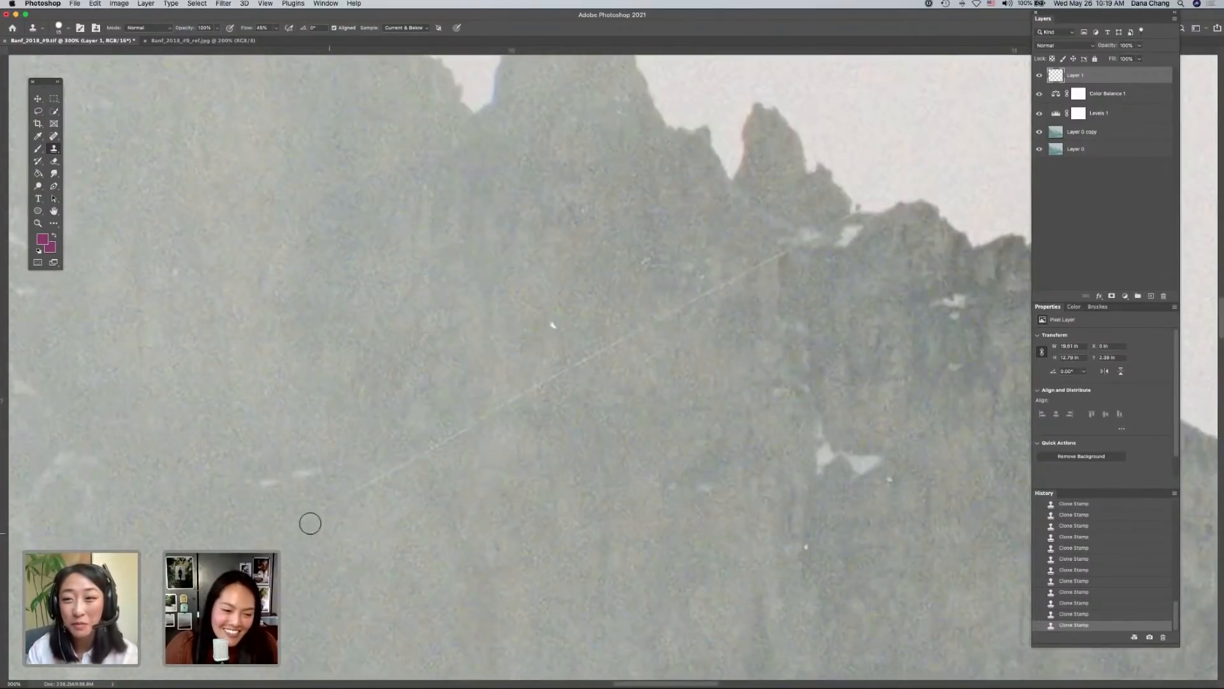
left_click(367, 513, "alt")
left_click(354, 492)
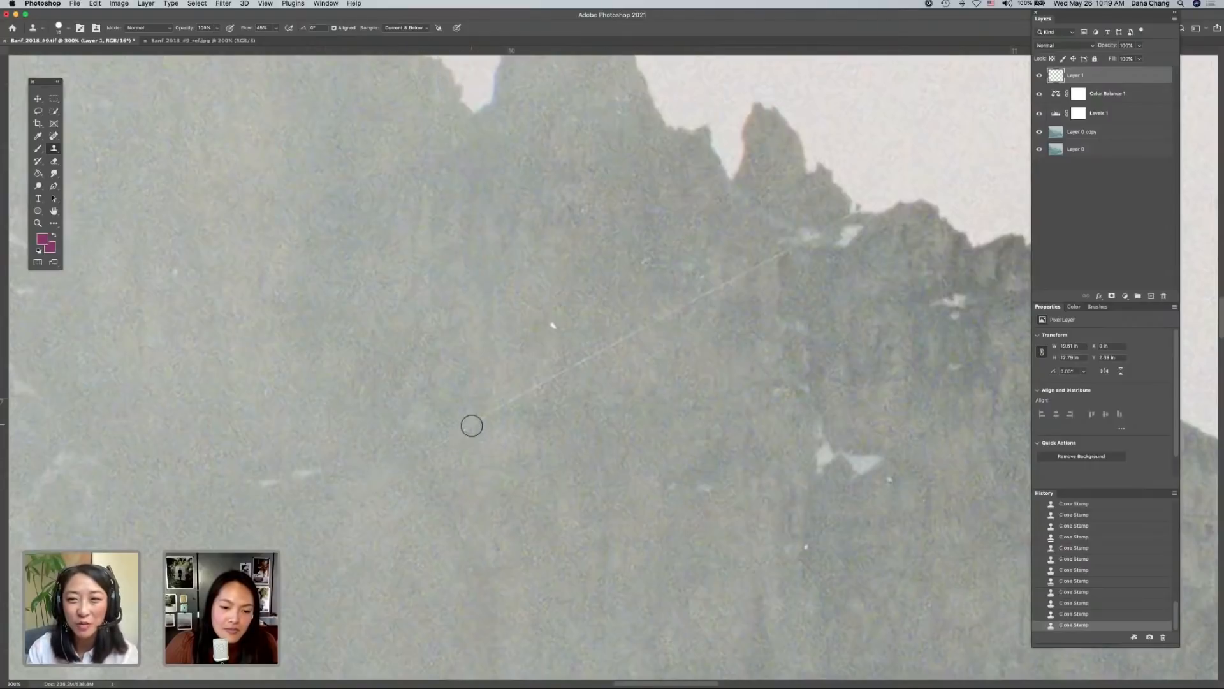
left_click(501, 381, "alt")
mouse_move(492, 412)
left_mouse_down()
mouse_move(507, 367)
mouse_move(513, 395)
mouse_move(539, 381)
mouse_move(523, 343)
mouse_move(545, 350)
mouse_move(560, 370)
mouse_move(550, 374)
mouse_move(570, 371)
mouse_move(604, 333)
mouse_move(587, 357)
mouse_move(653, 320)
left_mouse_up()
left_click(507, 367, "alt")
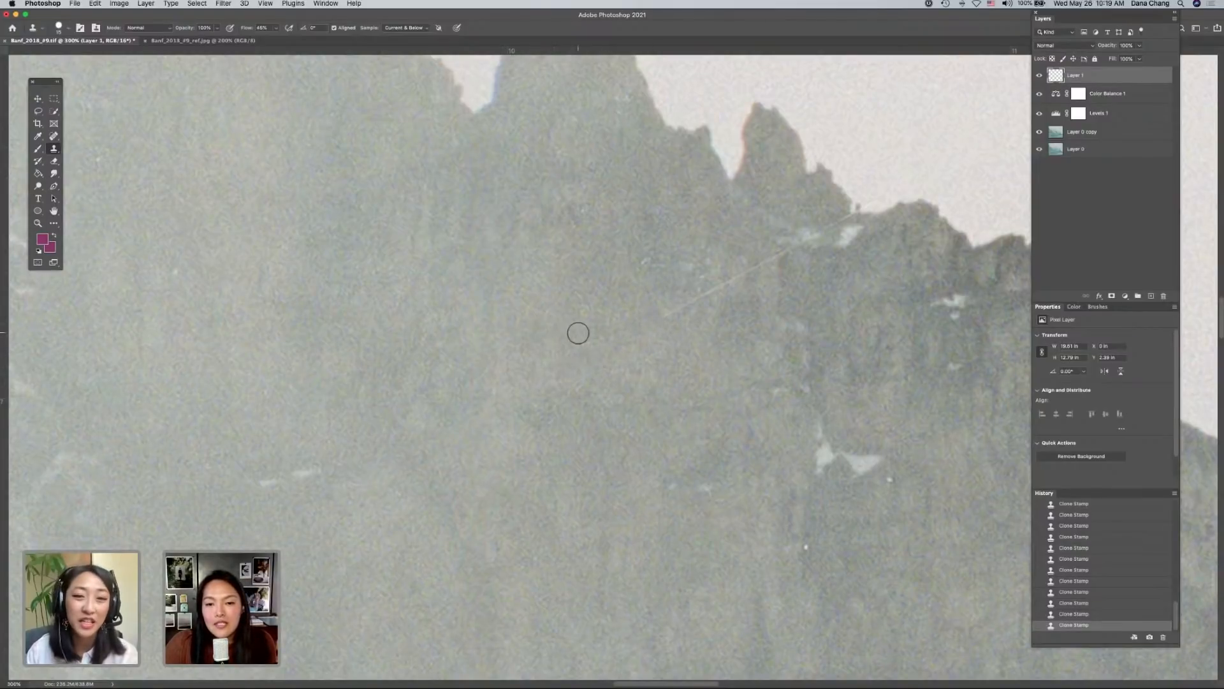
- Clone out the remaining end of the scratch up to the ridge, sampling nearby rock and the sky beside the notch
scroll(599, 346, "right", 2)
left_click(648, 329, "alt")
mouse_move(622, 312)
left_mouse_down()
mouse_move(689, 269)
mouse_move(678, 287)
mouse_move(687, 280)
mouse_move(711, 246)
mouse_move(706, 272)
mouse_move(732, 253)
left_mouse_up()
left_click(711, 244, "alt")
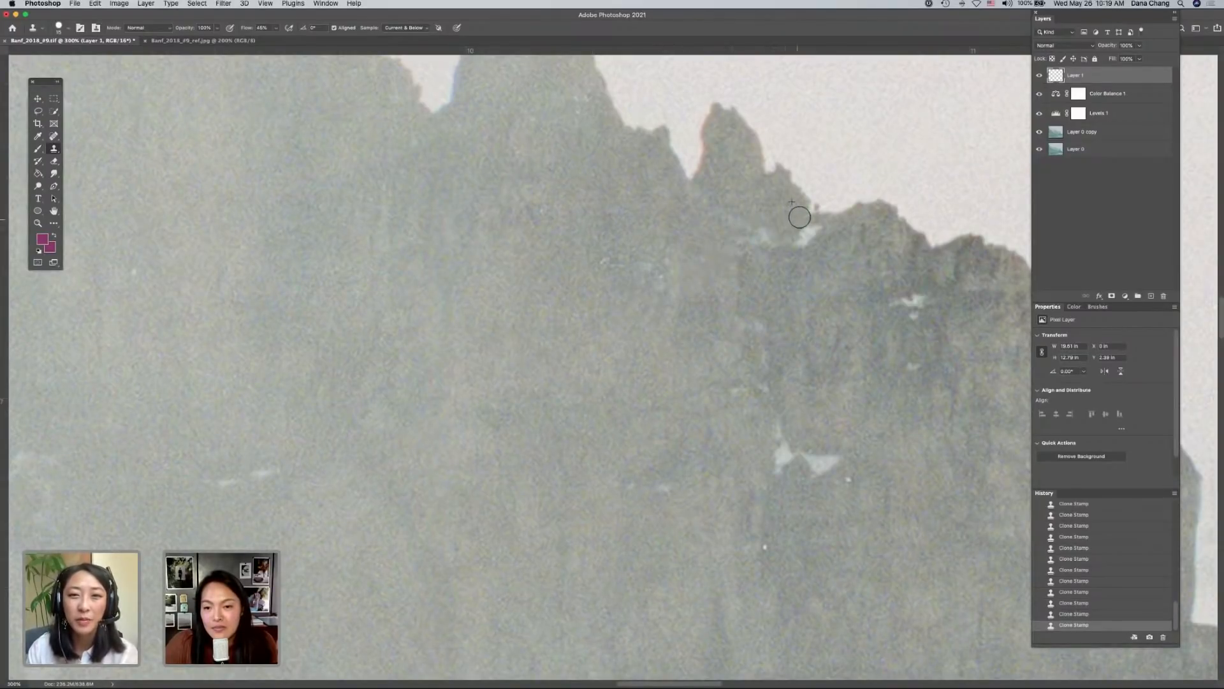
left_click(835, 181, "alt")
left_click_drag(828, 197, 801, 235)
- Clone-stamp over the white dust specks on the central mountain's cliff below the descending ridge
scroll(801, 235, "right", 5)
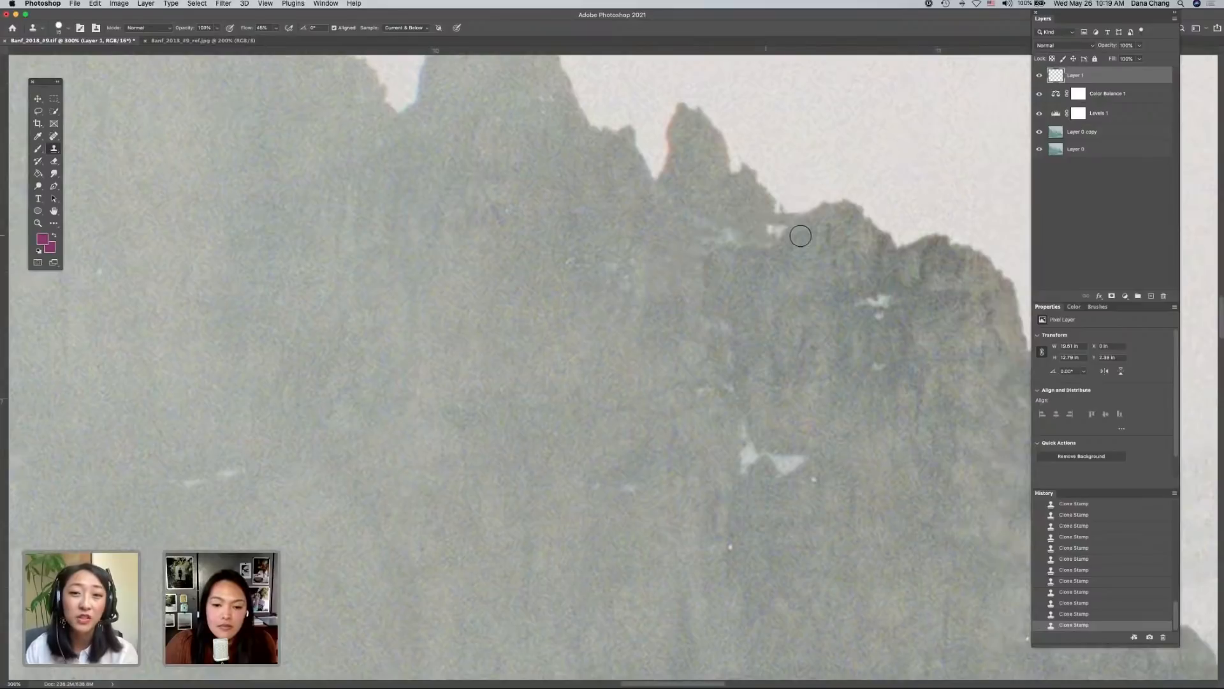
scroll(696, 382, "down", 4)
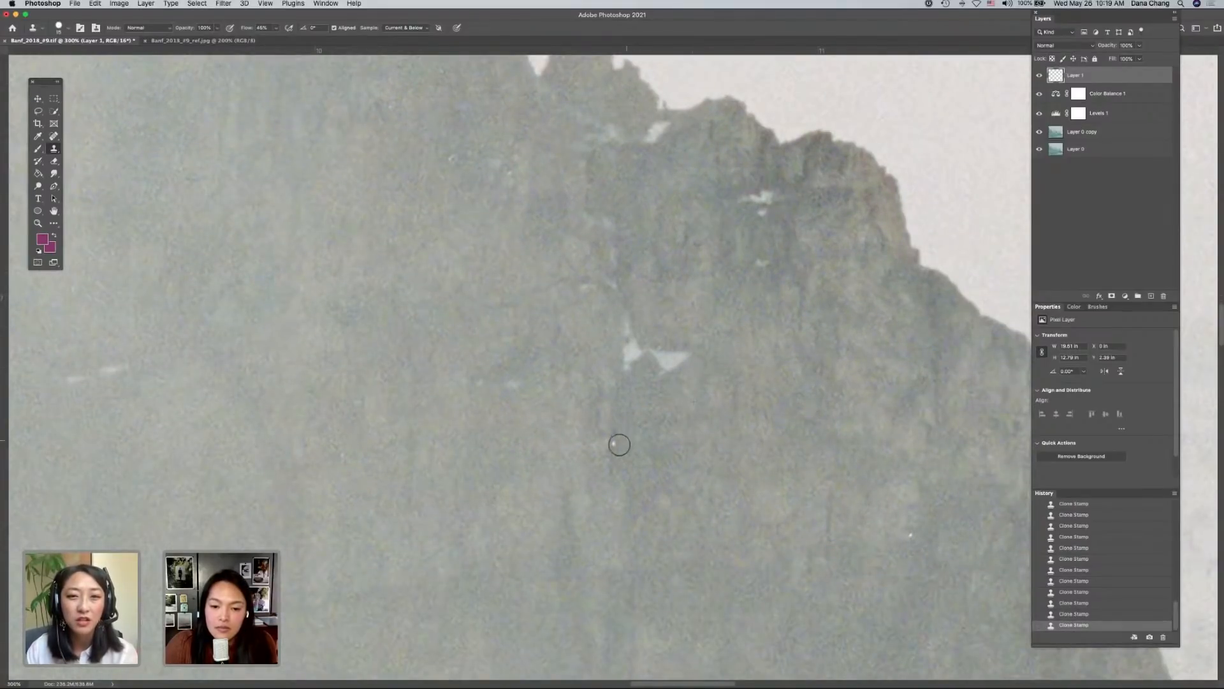
scroll(748, 366, "right", 4)
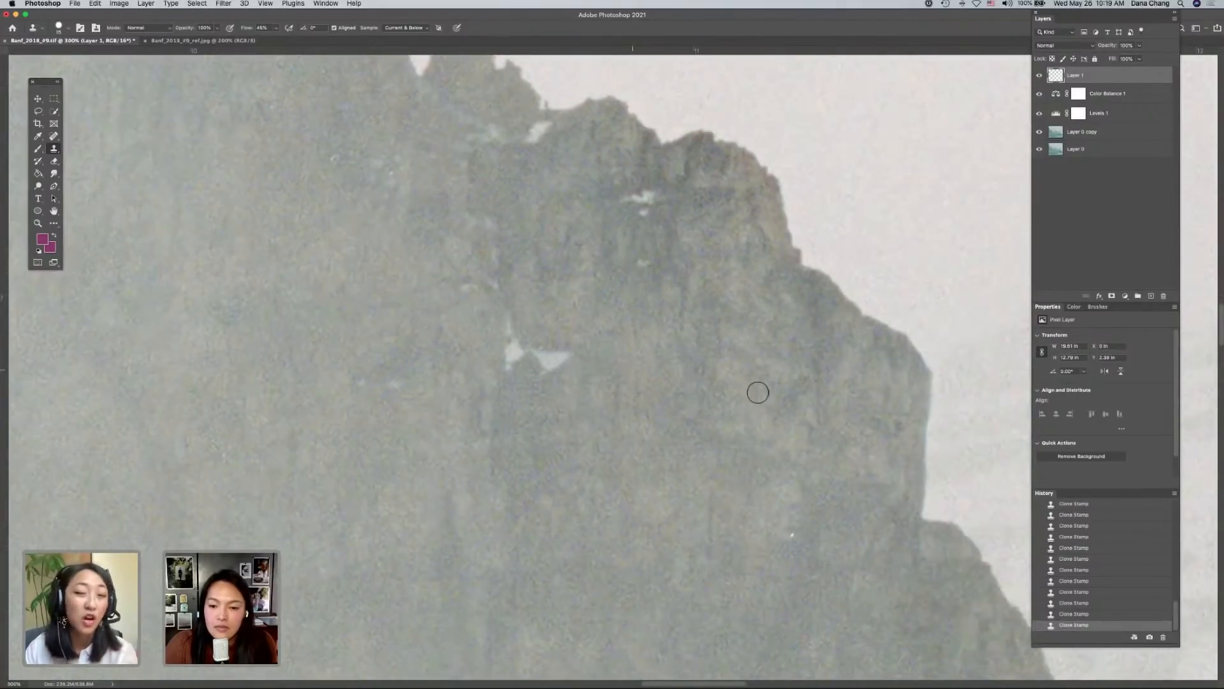
scroll(758, 392, "down", 5)
scroll(724, 372, "right", 6)
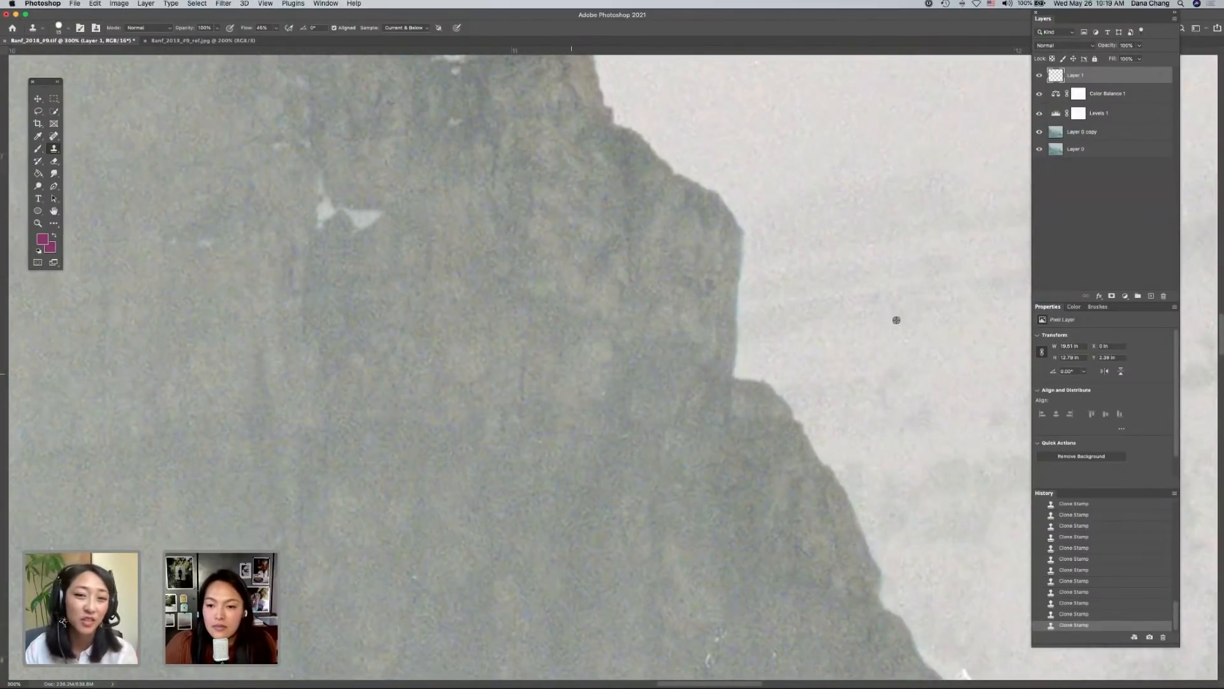
scroll(896, 320, "down", 2)
scroll(914, 286, "down", 10)
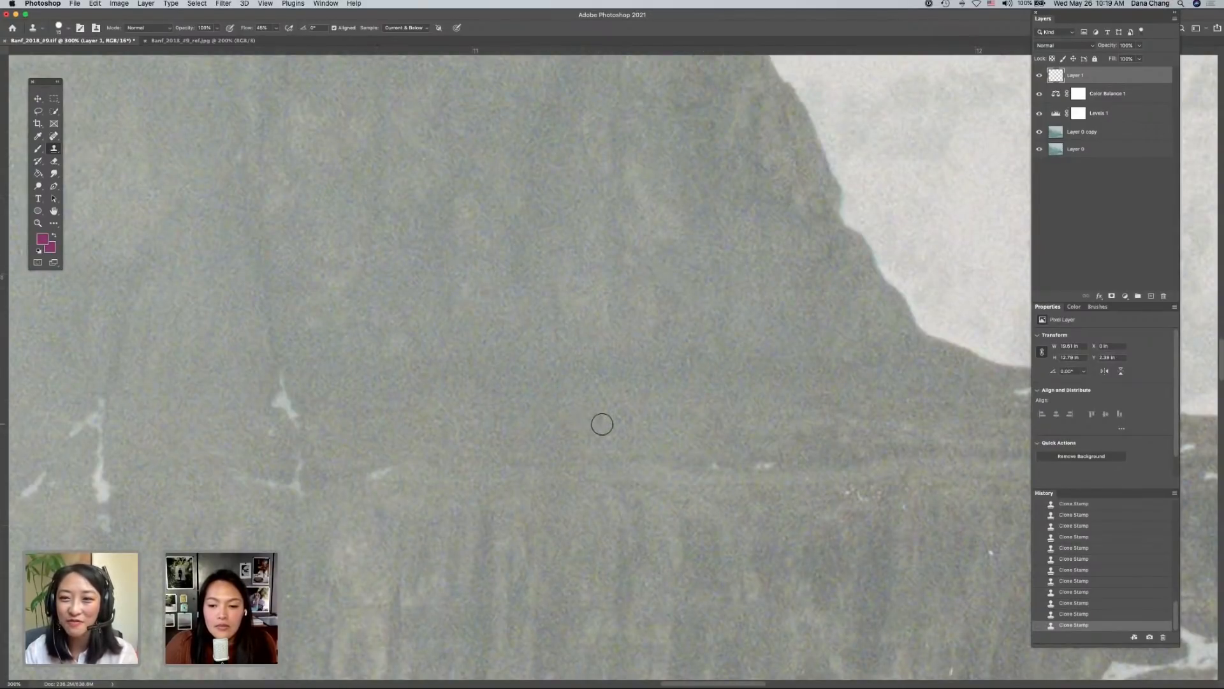
- Clone out the small specks on the rock wall between the ledge and the branching snow band
scroll(602, 424, "right", 10)
scroll(602, 424, "down", 3)
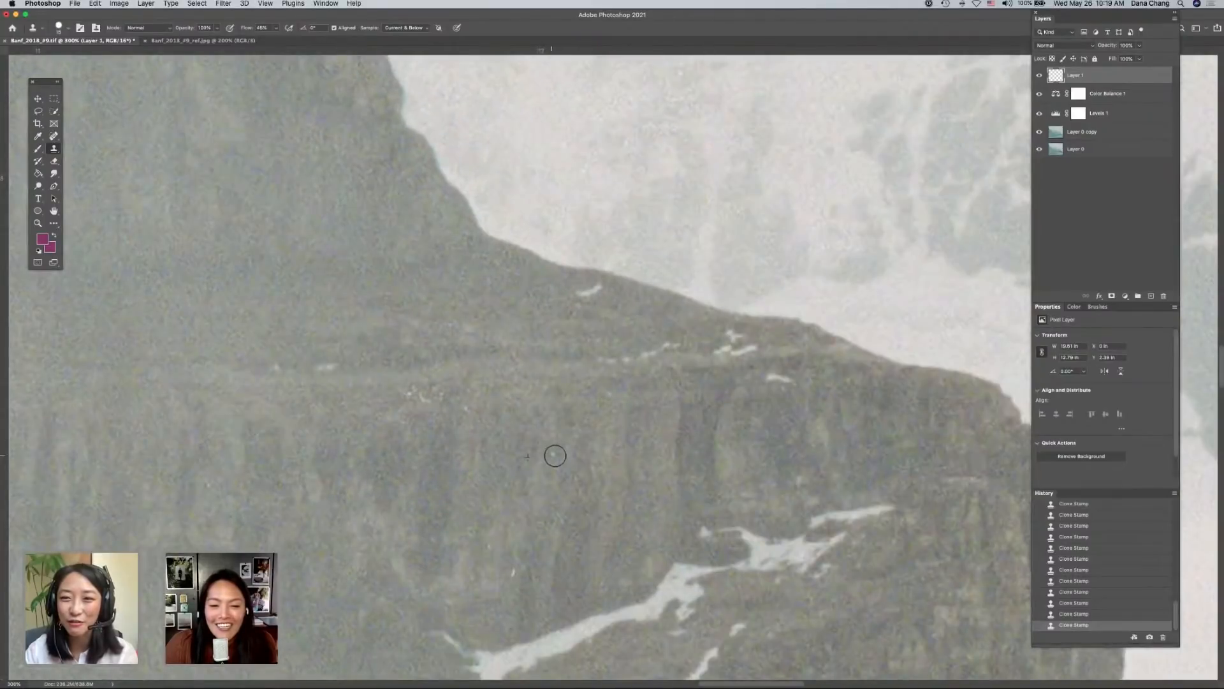
scroll(548, 453, "down", 5)
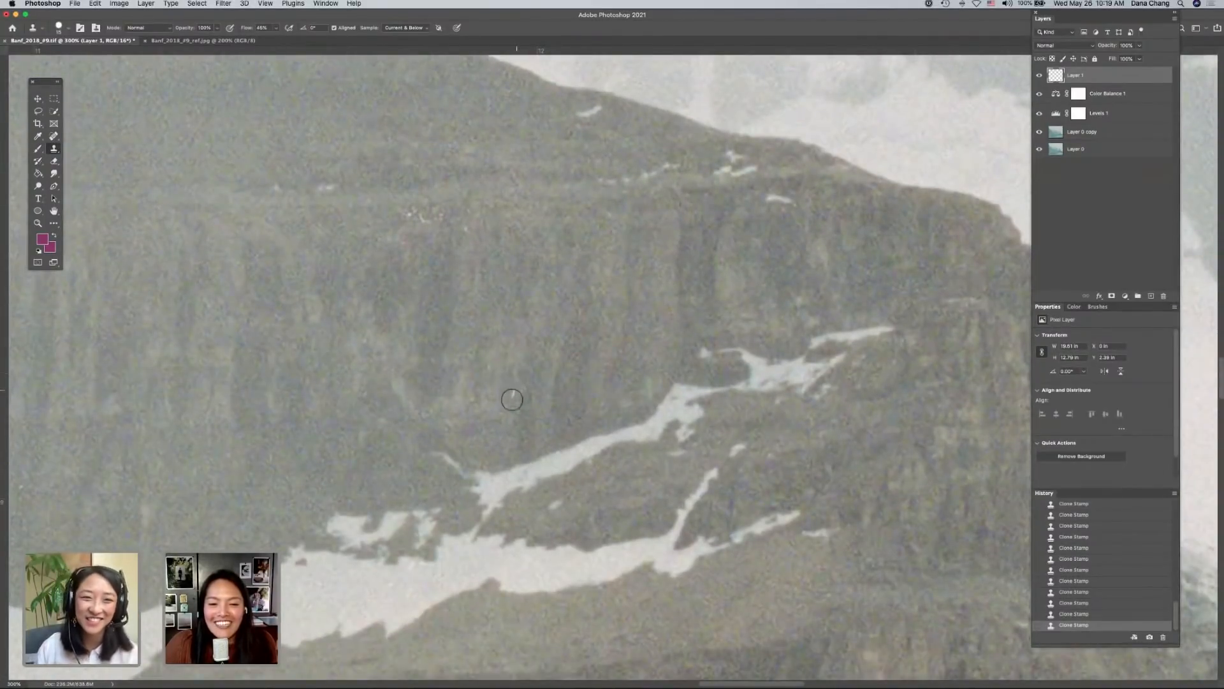
scroll(587, 308, "right", 3)
scroll(589, 308, "down", 10)
scroll(589, 309, "right", 5)
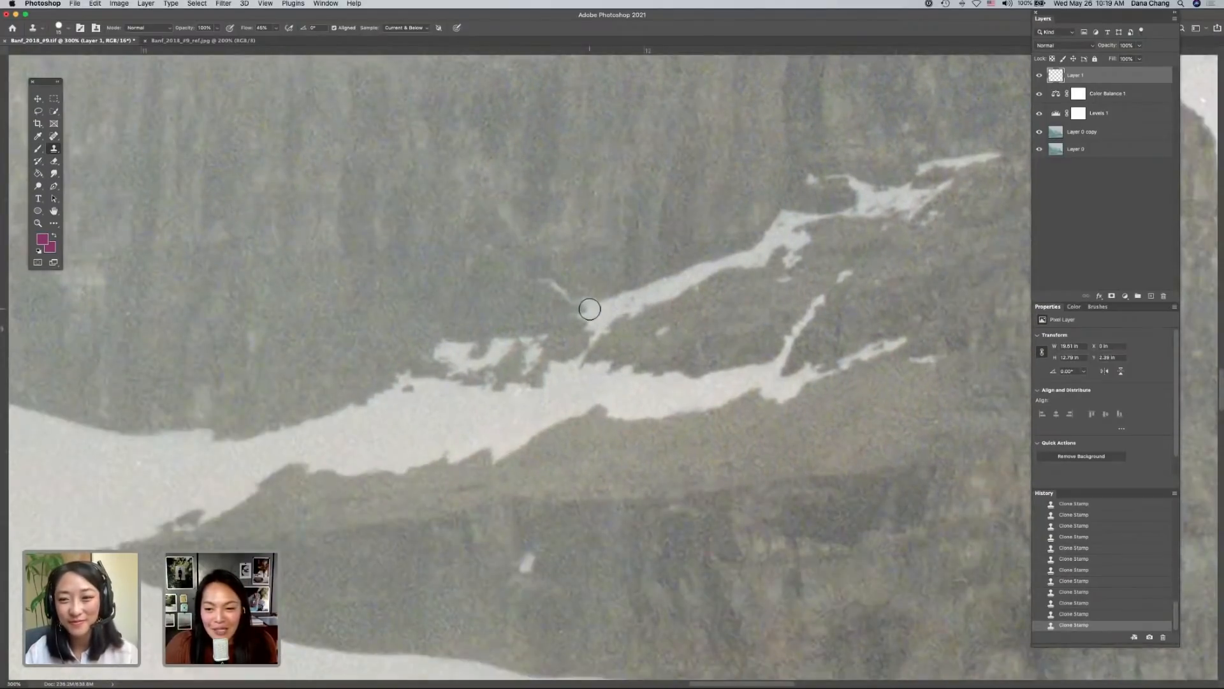
- Clone-stamp over the dust spots on the glacier and on the snowfield beneath the neighbouring mountain
scroll(589, 309, "right", 10)
scroll(589, 308, "down", 3)
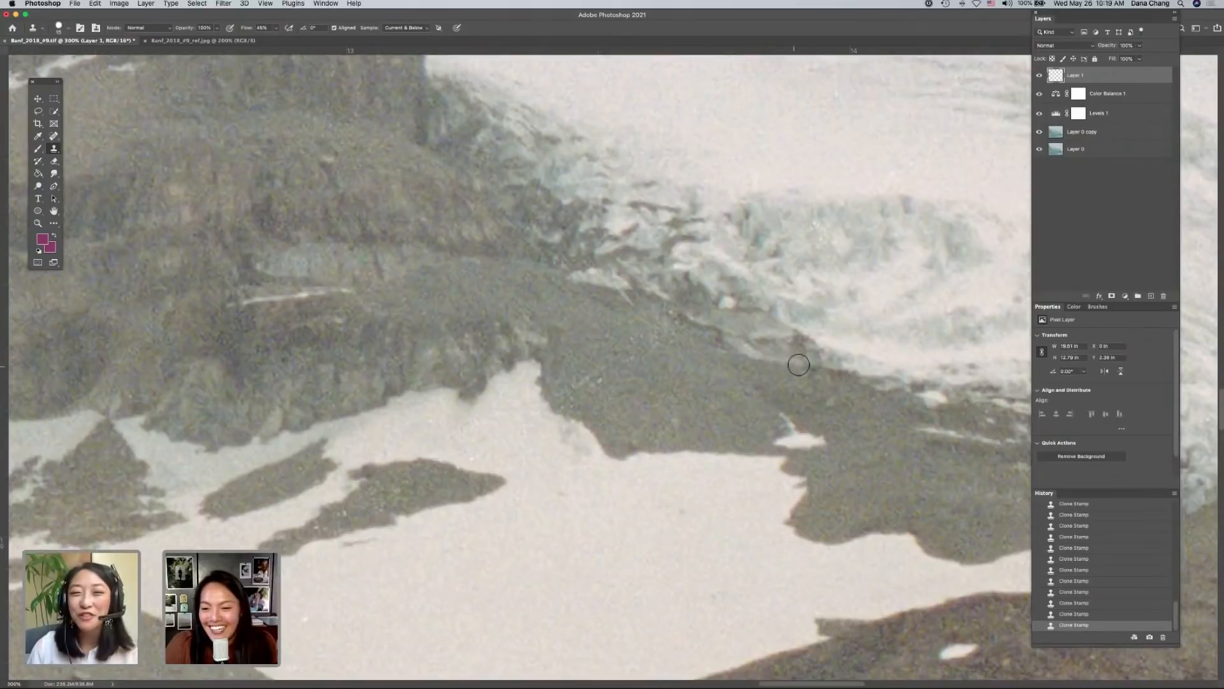
scroll(797, 363, "right", 4)
scroll(769, 479, "right", 8)
scroll(769, 479, "down", 3)
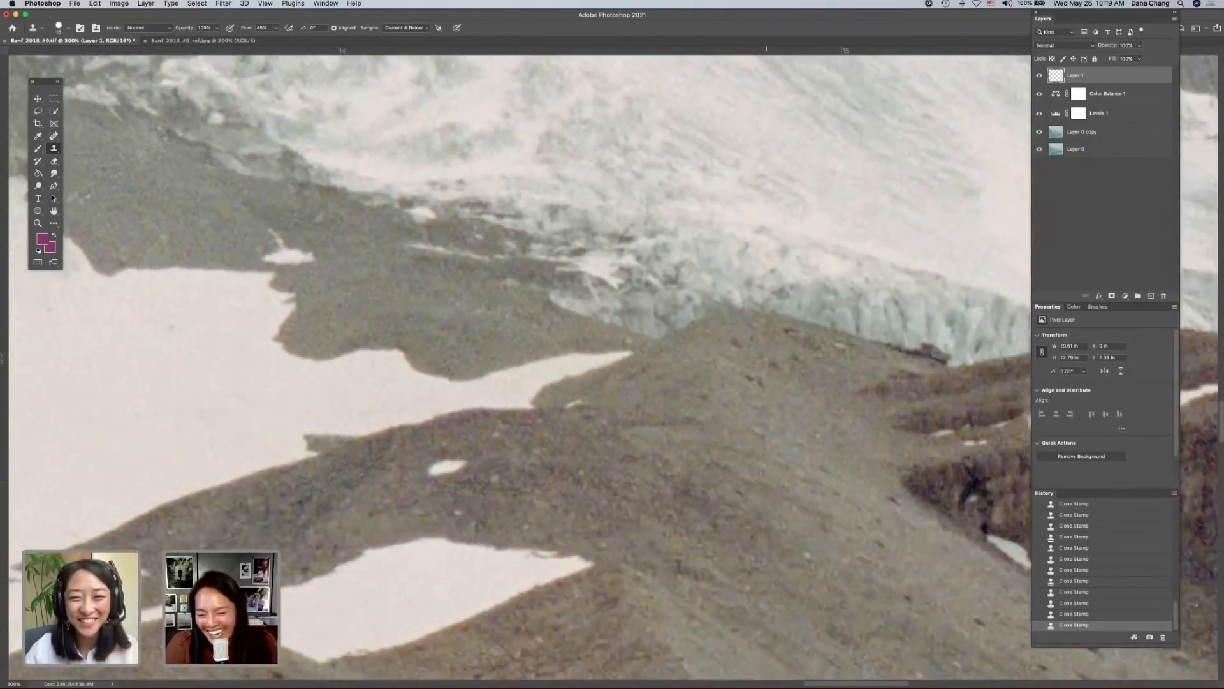
scroll(560, 226, "up", 5)
left_click(536, 182)
scroll(536, 184, "up", 8)
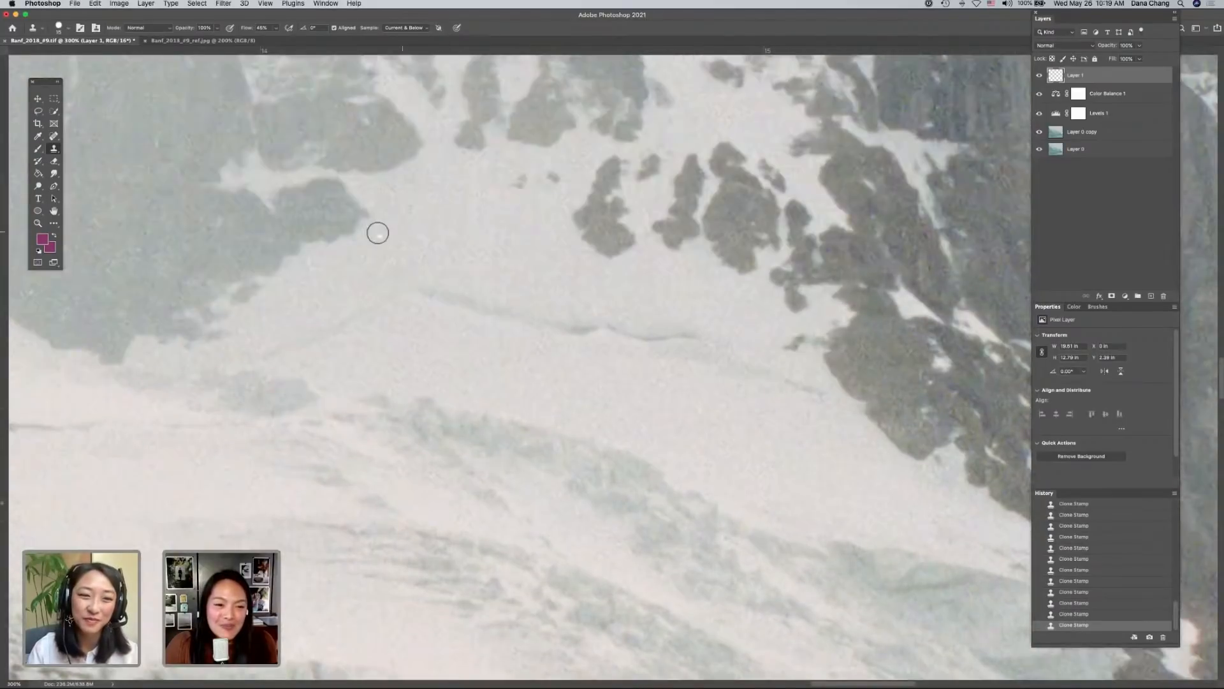
scroll(468, 223, "up", 5)
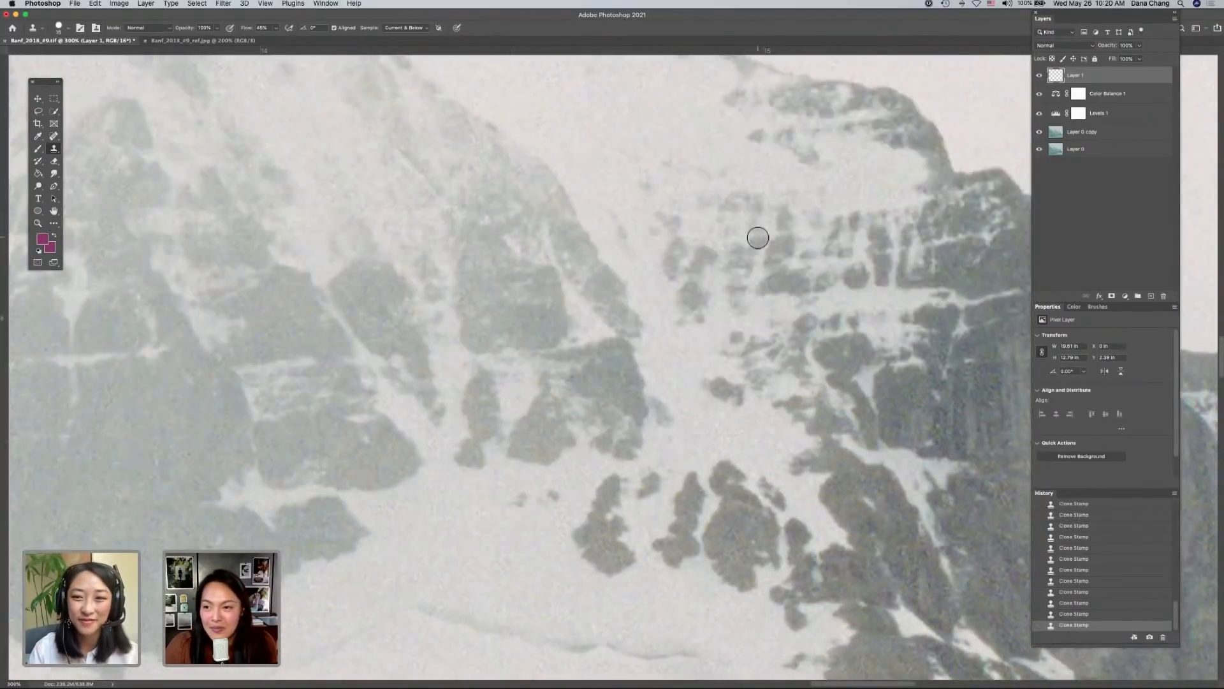
- Clone out the white speck in the sky just beyond the mountain's right-hand ridge, sampling clean sky beside it
scroll(757, 235, "right", 4)
left_click(917, 315, "alt")
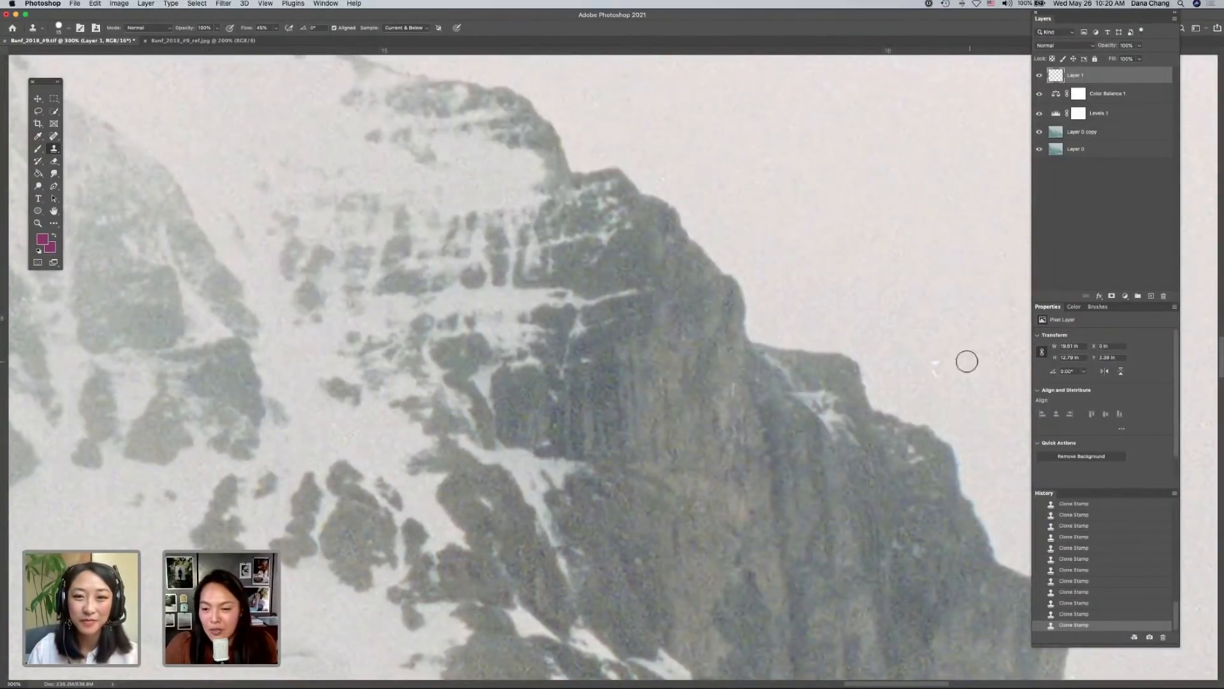
scroll(945, 338, "right", 3)
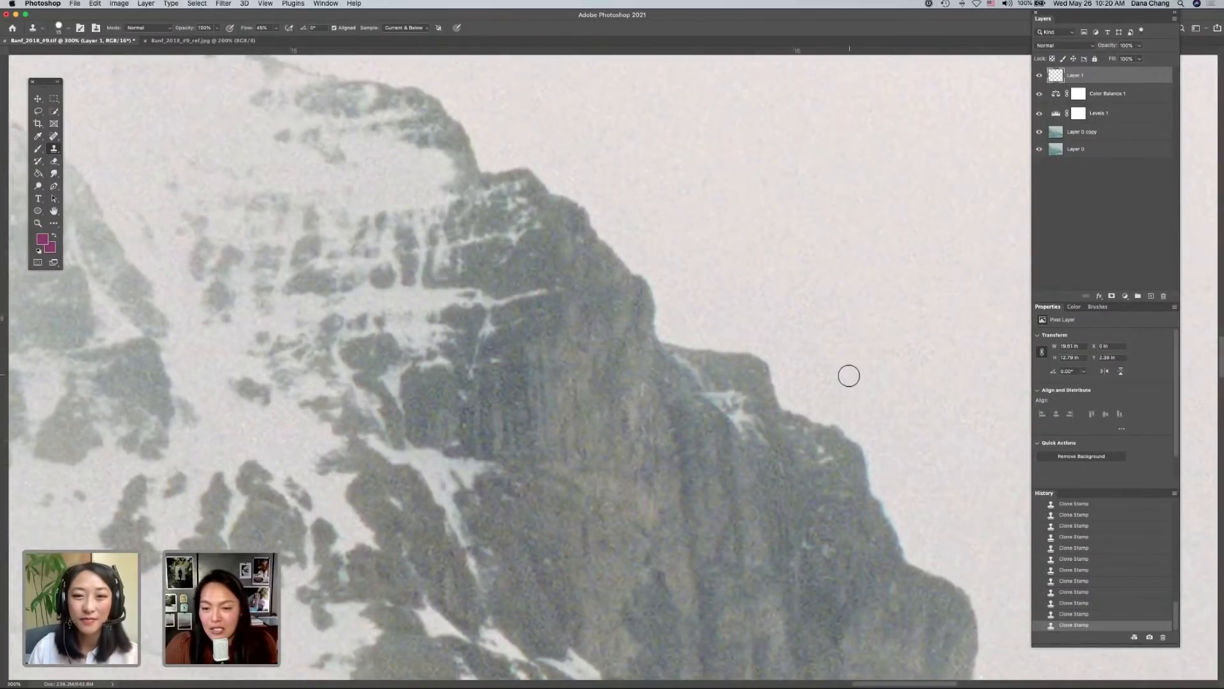
- Clone-stamp over the cluster of white specks in the open sky to the right of the mountain, resampling adjacent clean sky
scroll(849, 375, "right", 10)
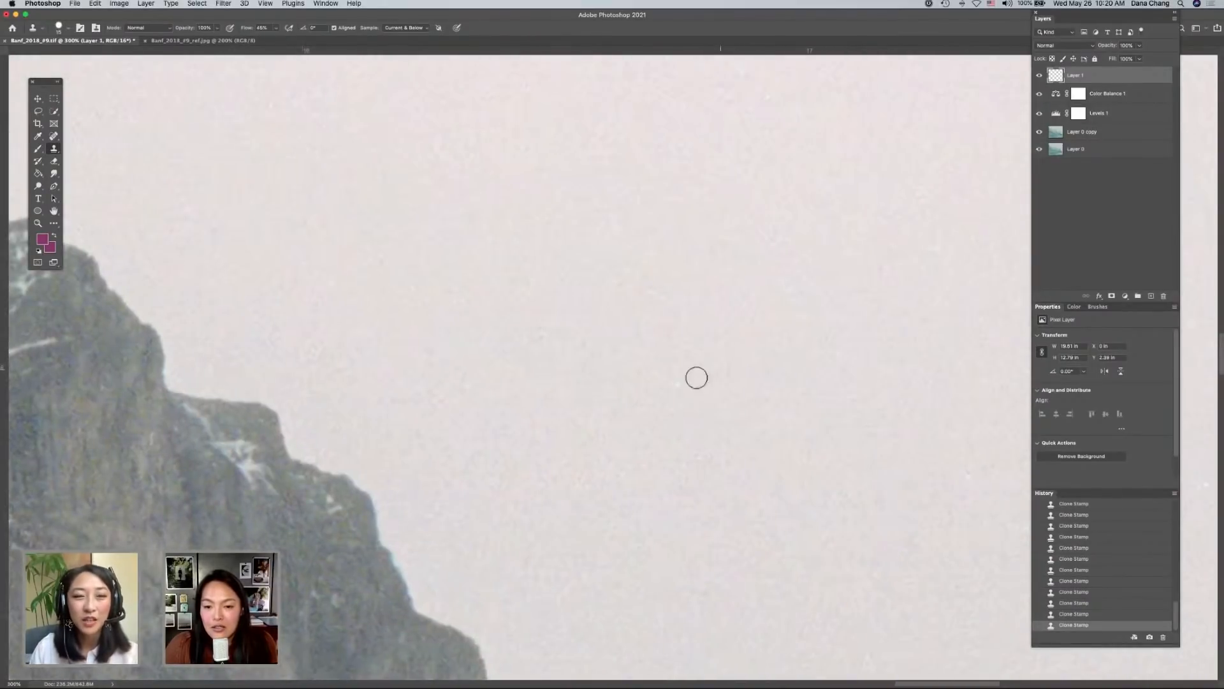
scroll(752, 347, "right", 6)
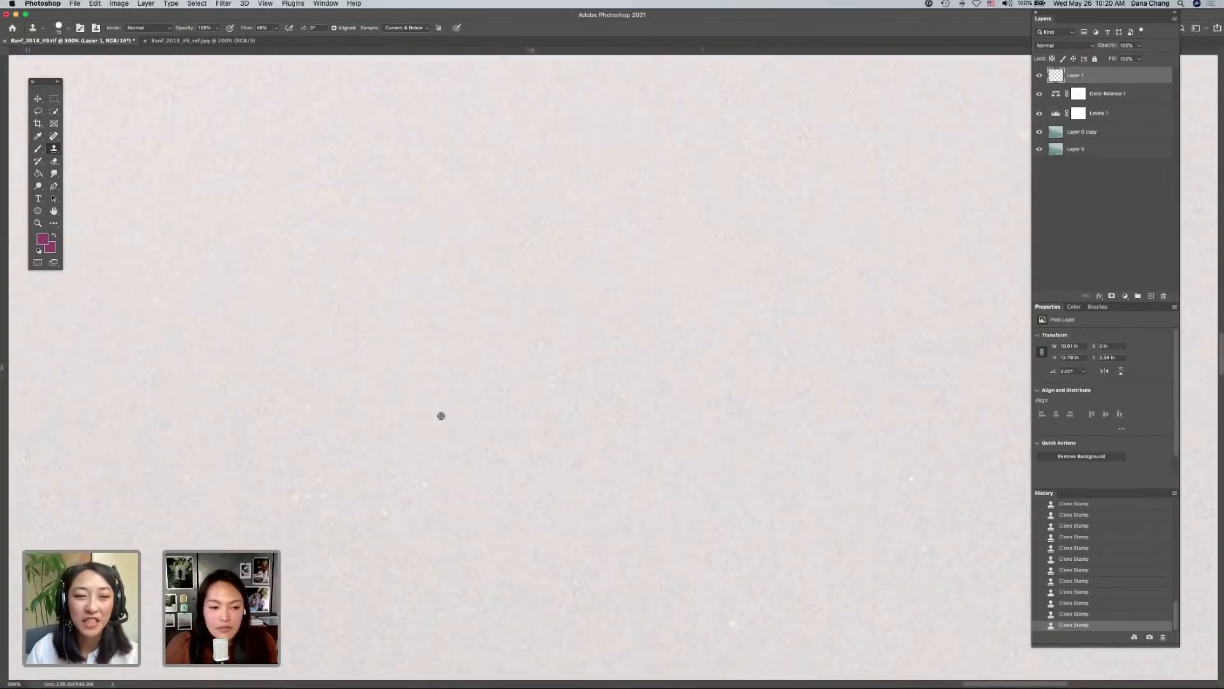
left_click(338, 408, "alt")
left_click(310, 406)
left_click(293, 456, "alt")
left_click(294, 495)
left_click(321, 494)
left_click(227, 457, "alt")
left_click(189, 477)
left_click(503, 465, "alt")
left_click(425, 484)
left_click(389, 481, "alt")
left_click(383, 510)
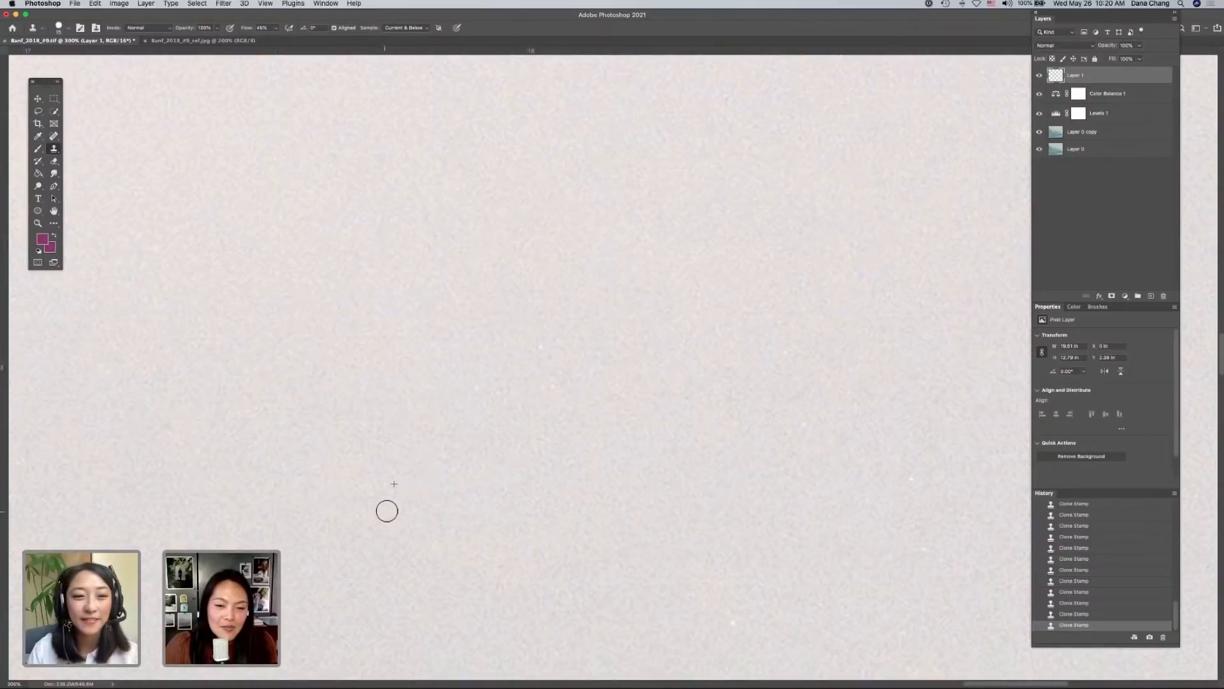
- Clone out the scattered specks farther right in the same patch of sky, sampling clean sky close to each one
left_click(544, 380, "alt")
left_click(541, 348)
left_click(828, 418, "alt")
left_click(807, 420)
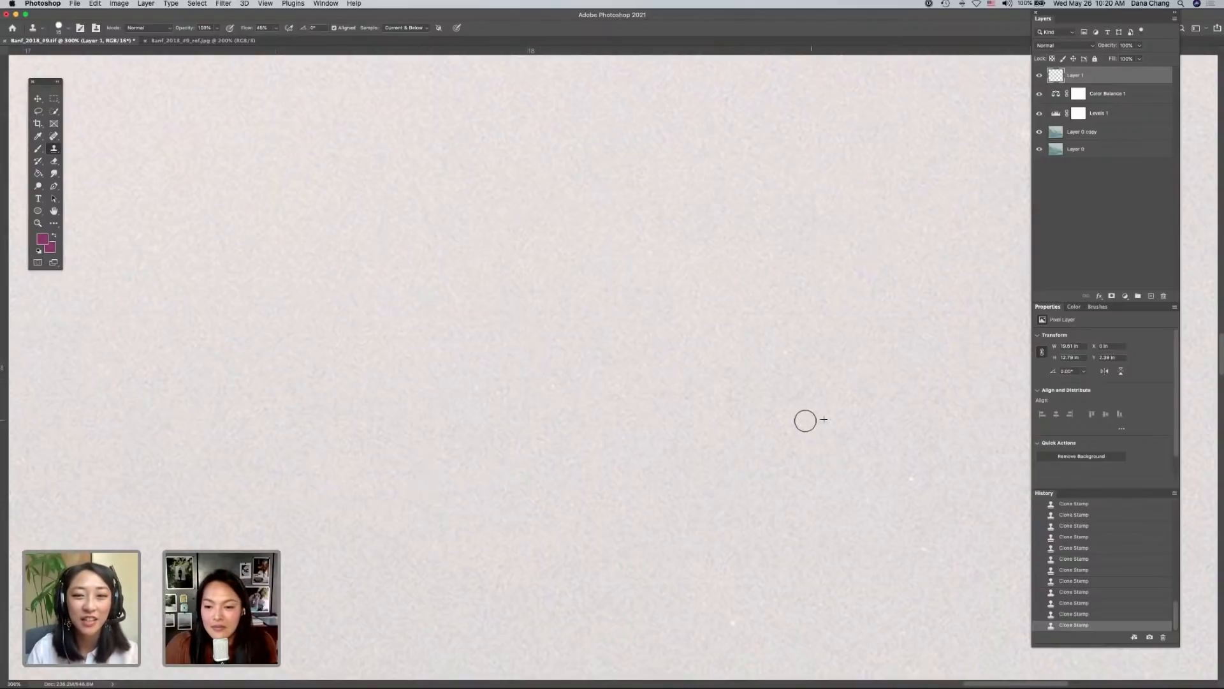
left_click(806, 351, "alt")
left_click(782, 352)
left_click(892, 440, "alt")
left_click(905, 473)
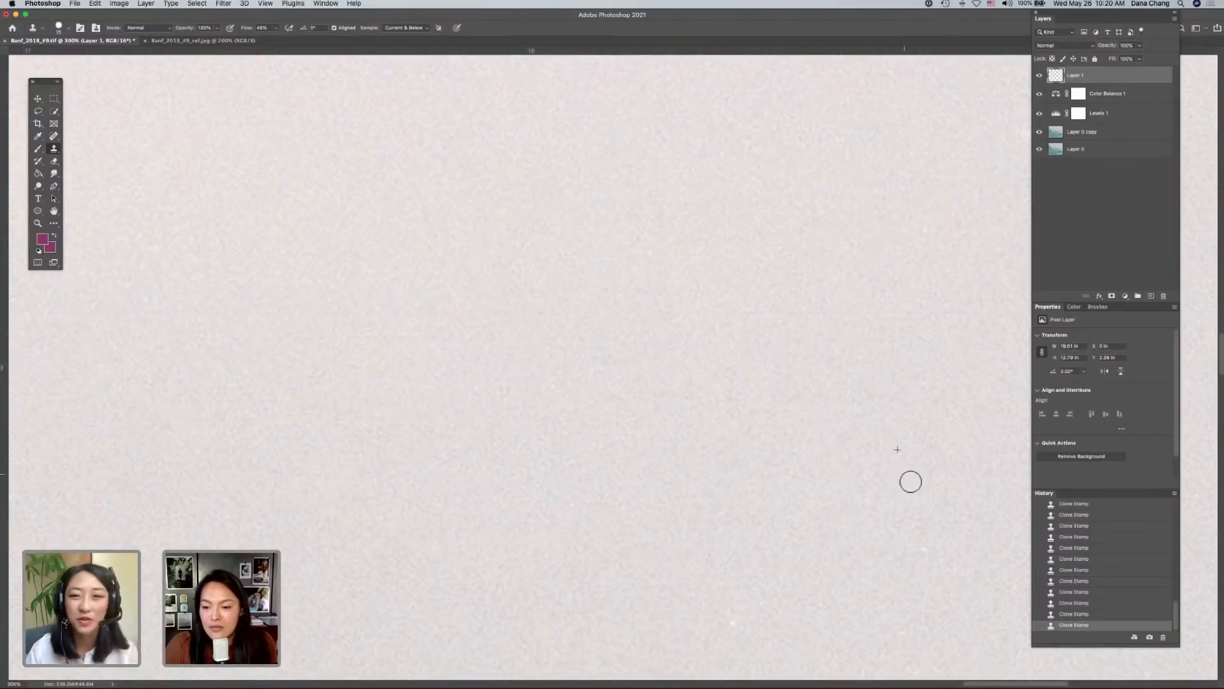
left_click(915, 451, "alt")
left_click(919, 474)
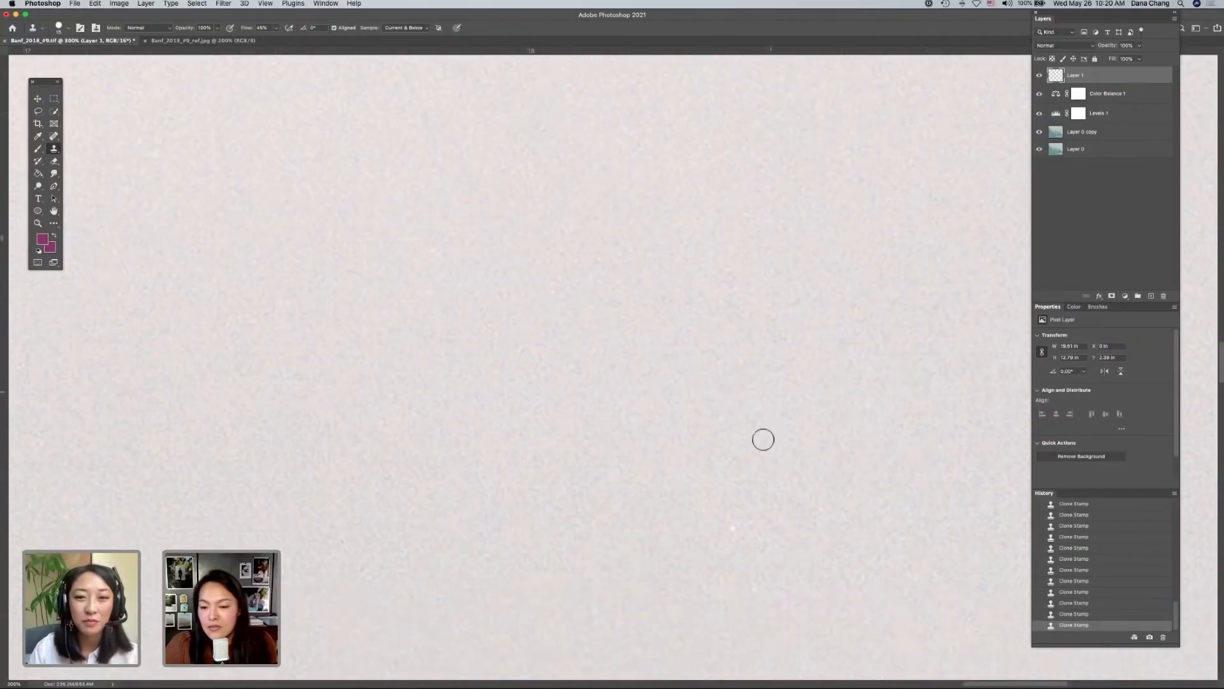
- Clone-stamp over the bright speck beside the photo's right edge and another spot in the sky above it
scroll(599, 440, "right", 5)
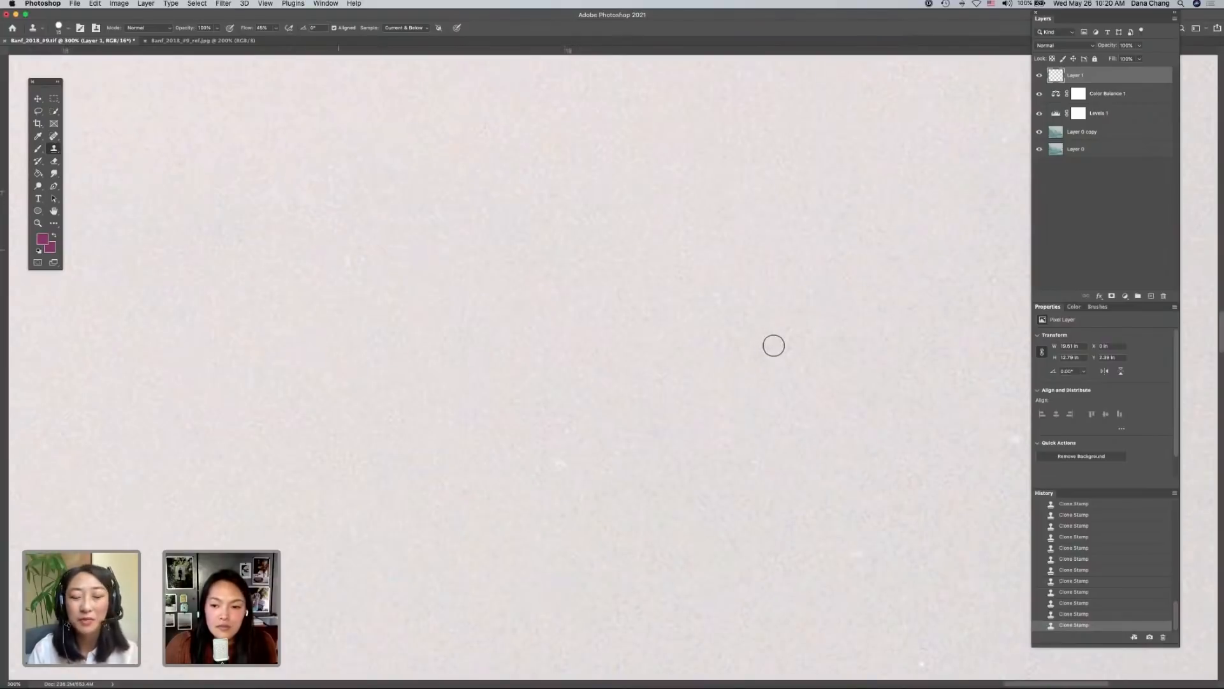
scroll(763, 383, "right", 5)
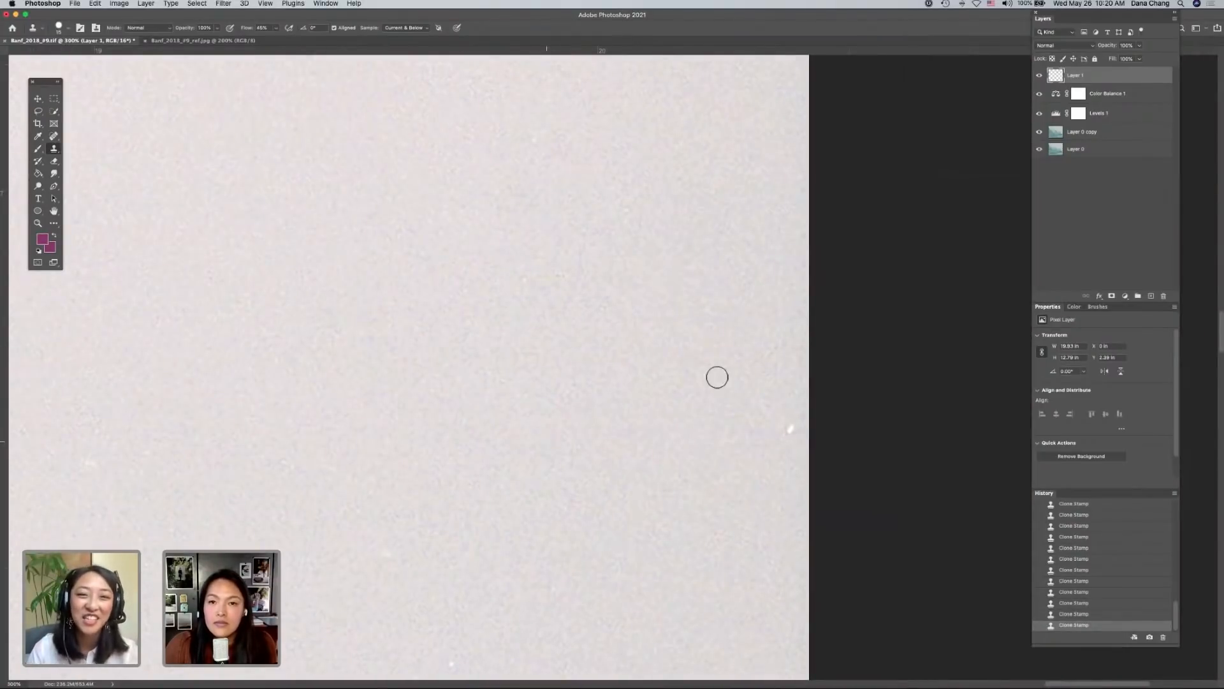
left_click(752, 375, "alt")
left_click(790, 426)
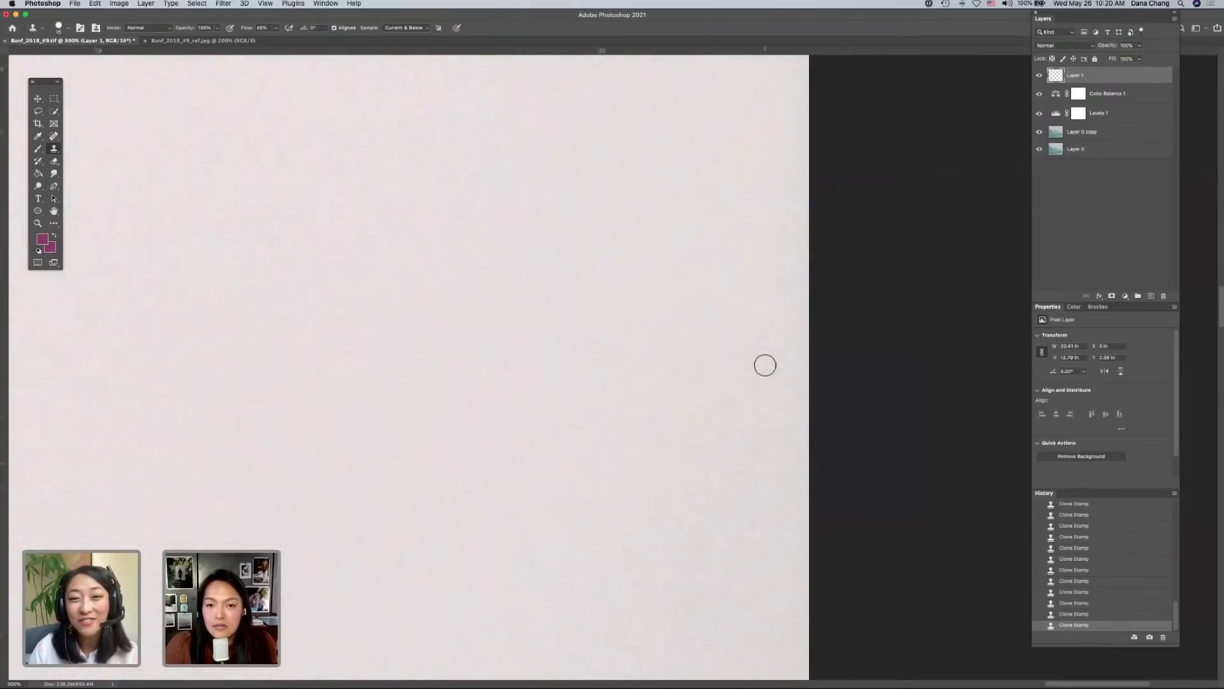
scroll(599, 323, "up", 8)
scroll(599, 322, "down", 2)
left_click(456, 399, "alt")
left_click(402, 405)
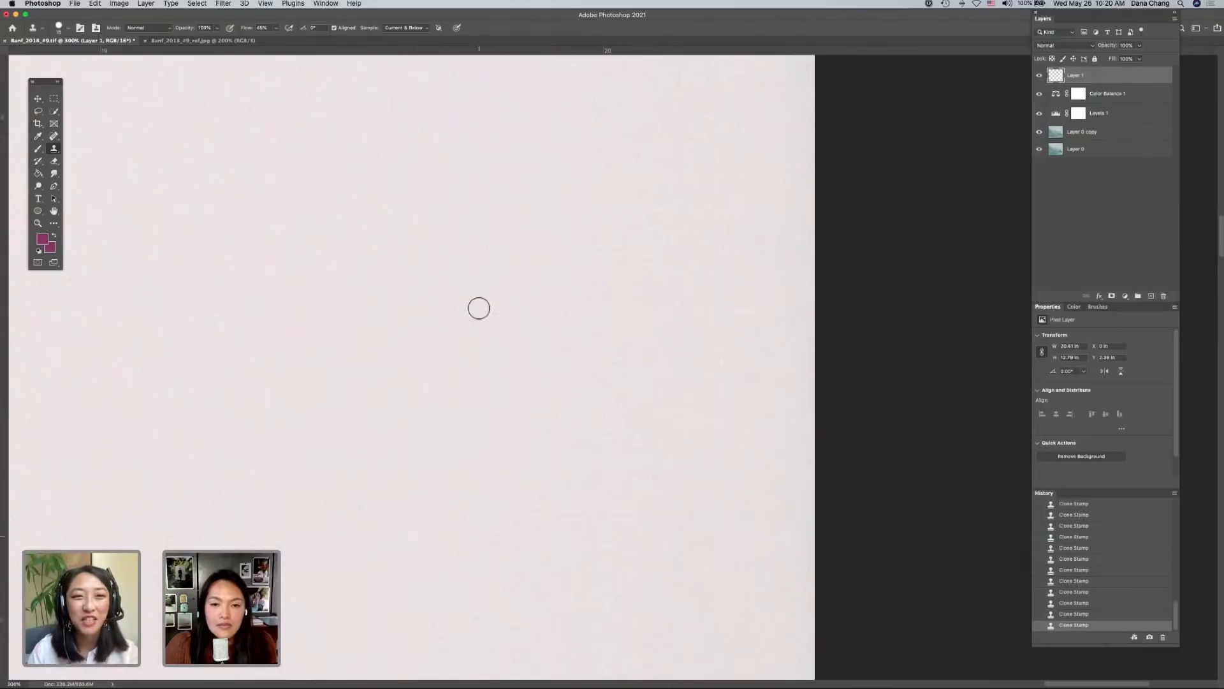
- Clone out the white specks in the upper sky toward the photo's top-right corner
scroll(584, 279, "up", 10)
scroll(583, 280, "left", 5)
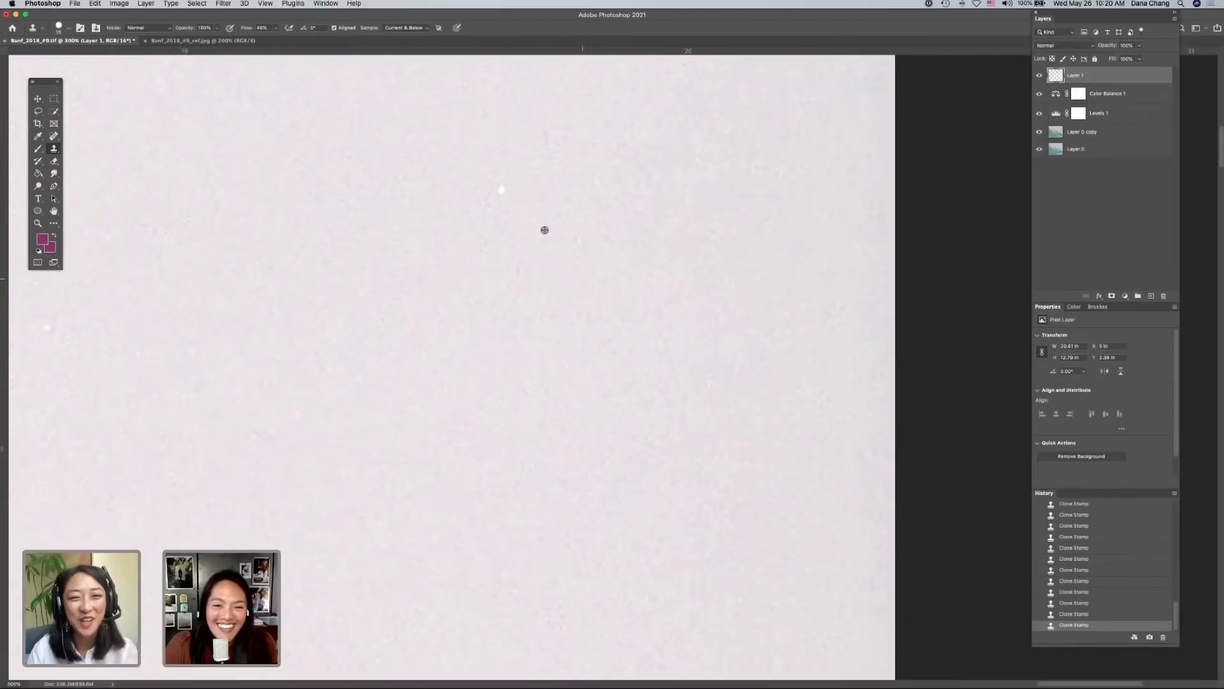
scroll(644, 189, "up", 5)
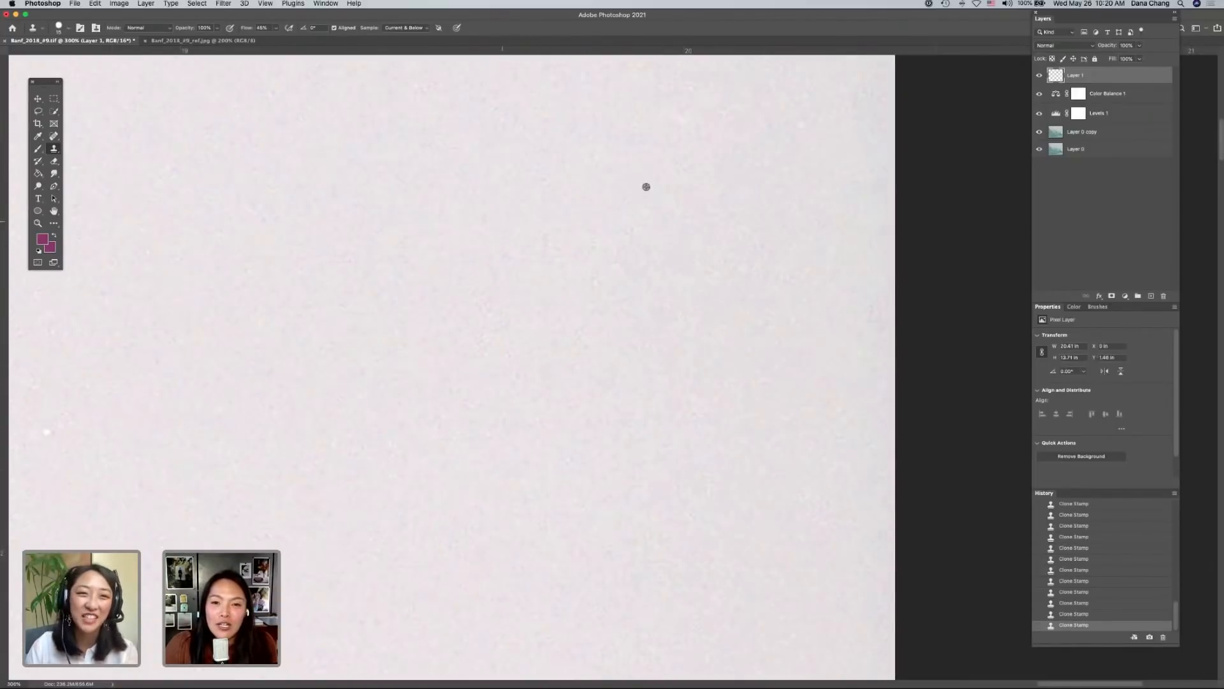
left_click(677, 121)
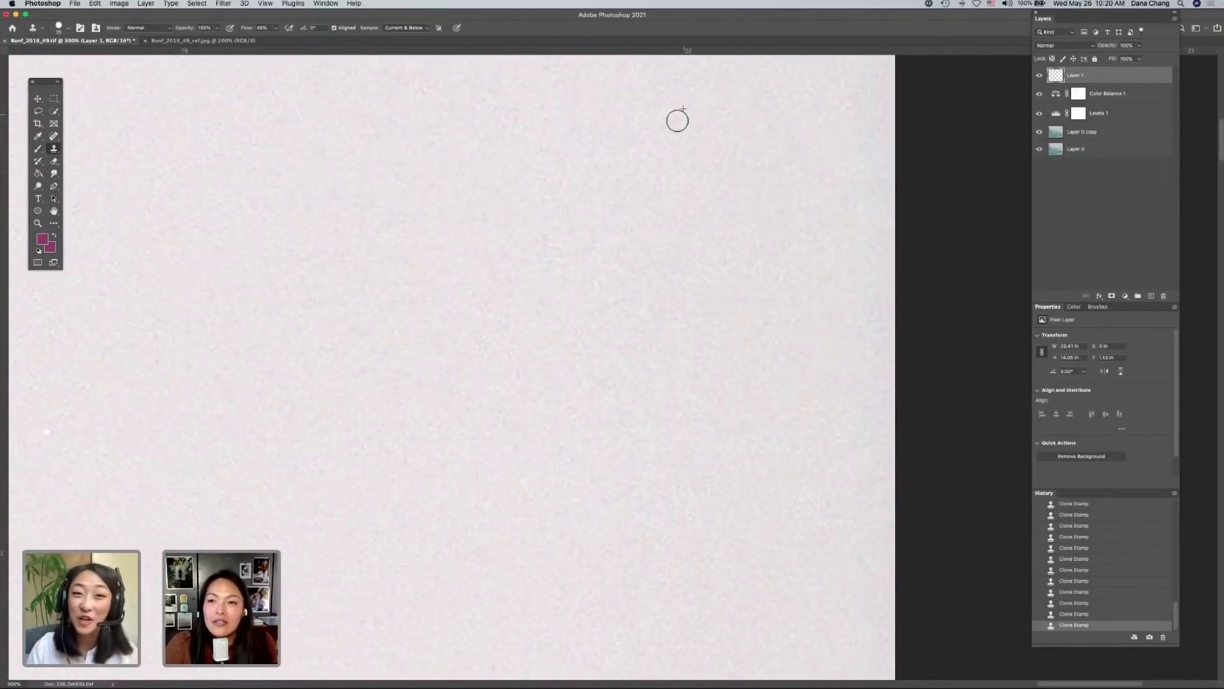
scroll(670, 128, "up", 6)
left_click(580, 116)
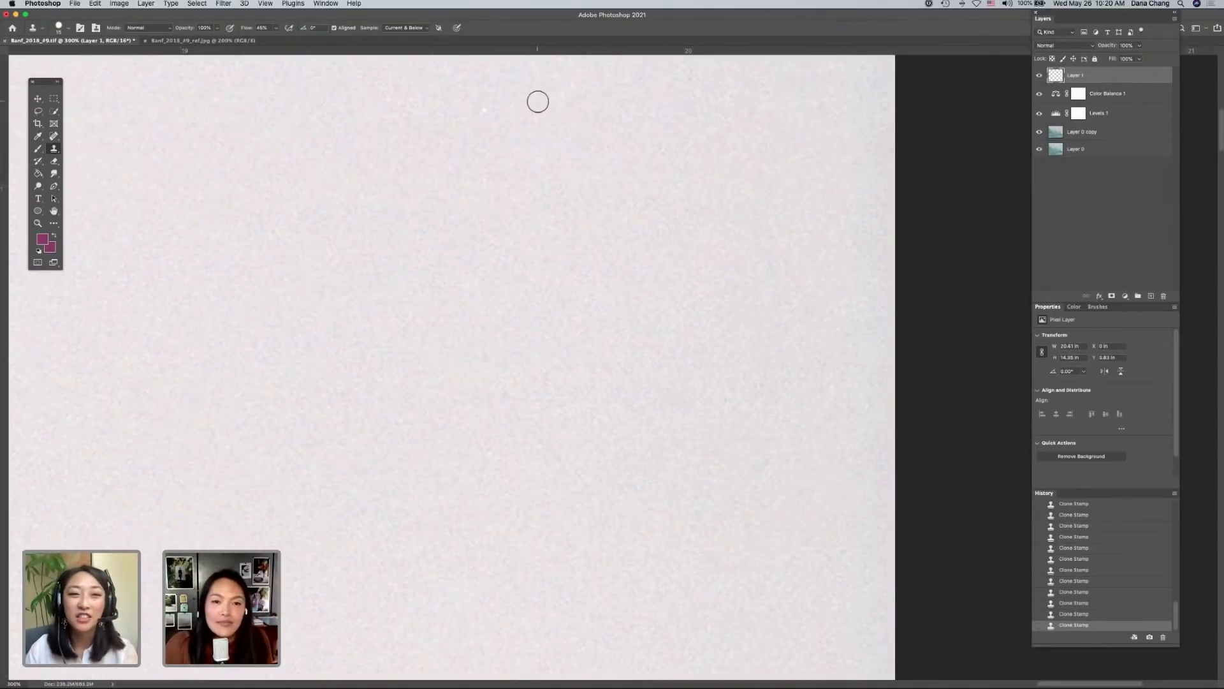
right_click(516, 95)
left_click(485, 107)
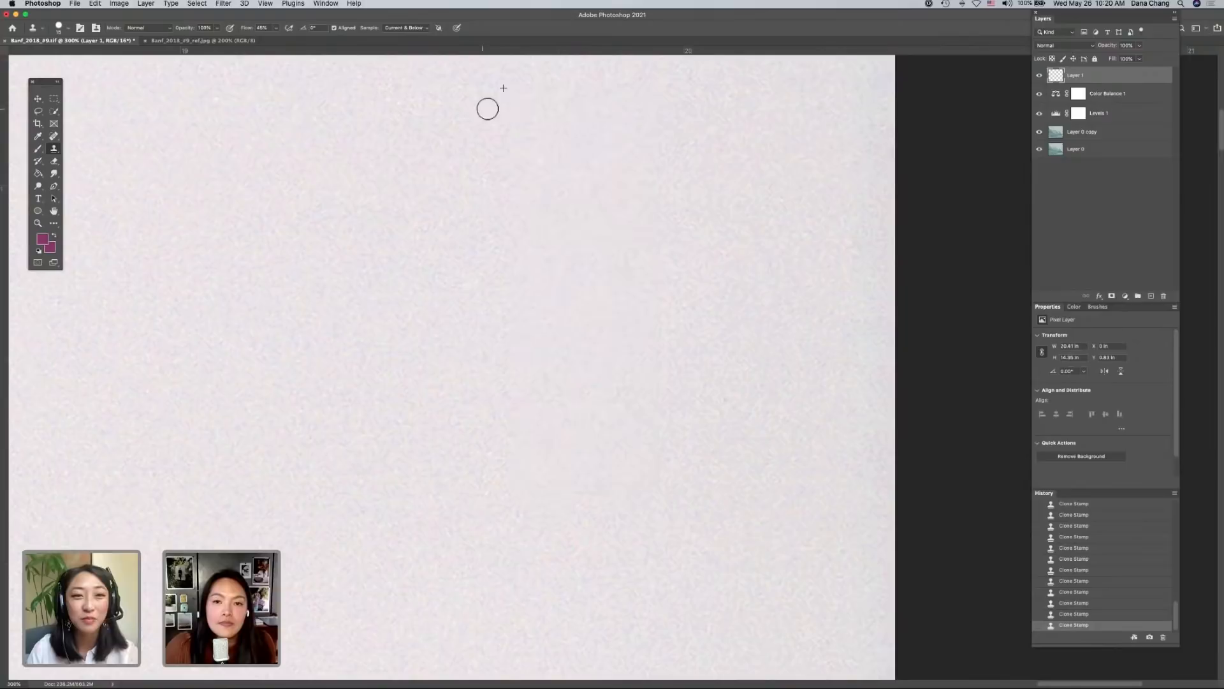
- Inspect the sky along the photo's top edge near the upper-right corner for leftover dust
scroll(503, 105, "up", 7)
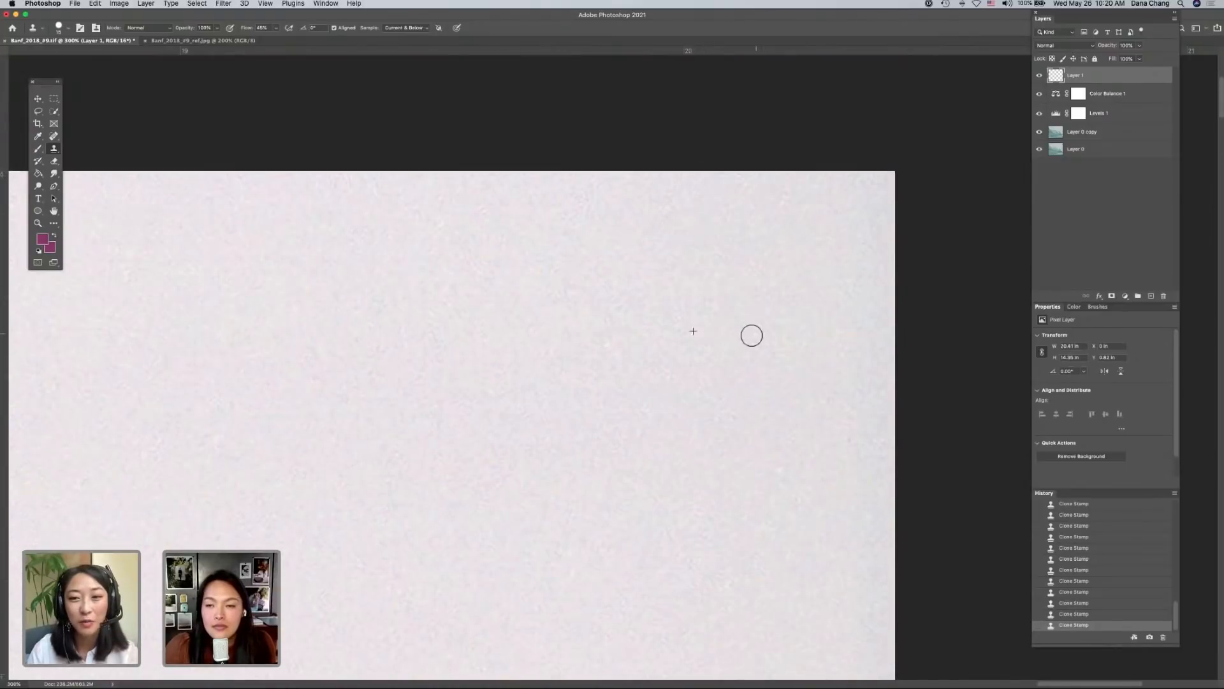
scroll(383, 347, "left", 5)
scroll(382, 347, "left", 4)
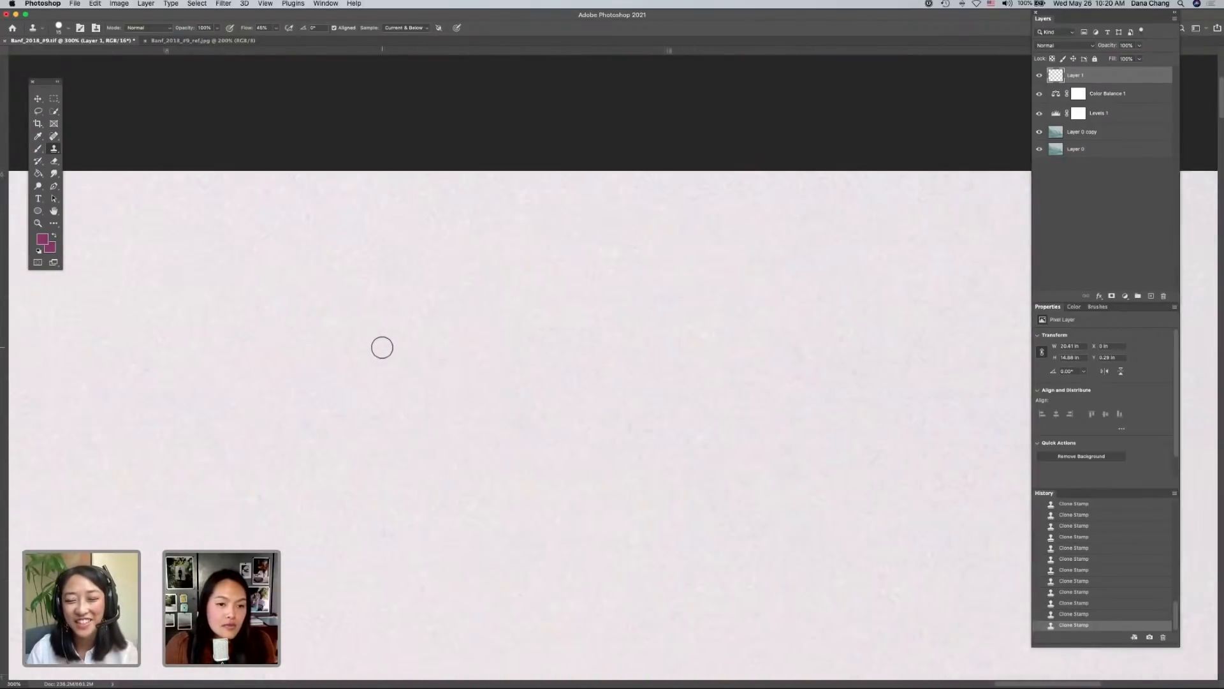
scroll(468, 300, "down", 2)
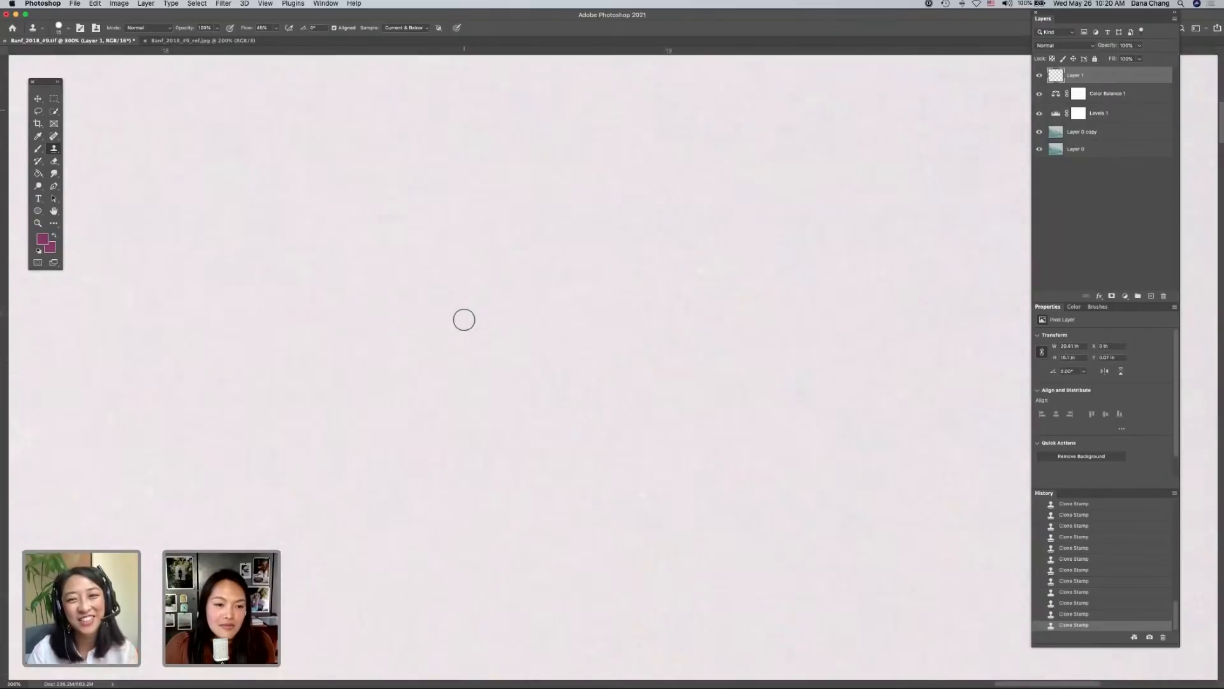
- Zoom out to 200% to view the upper sky for remaining specks
scroll(322, 338, "up", 10)
key("super+minus")
key("super+minus")
key("super+minus")
key("super+minus")
key("super+minus")
key("super+minus")
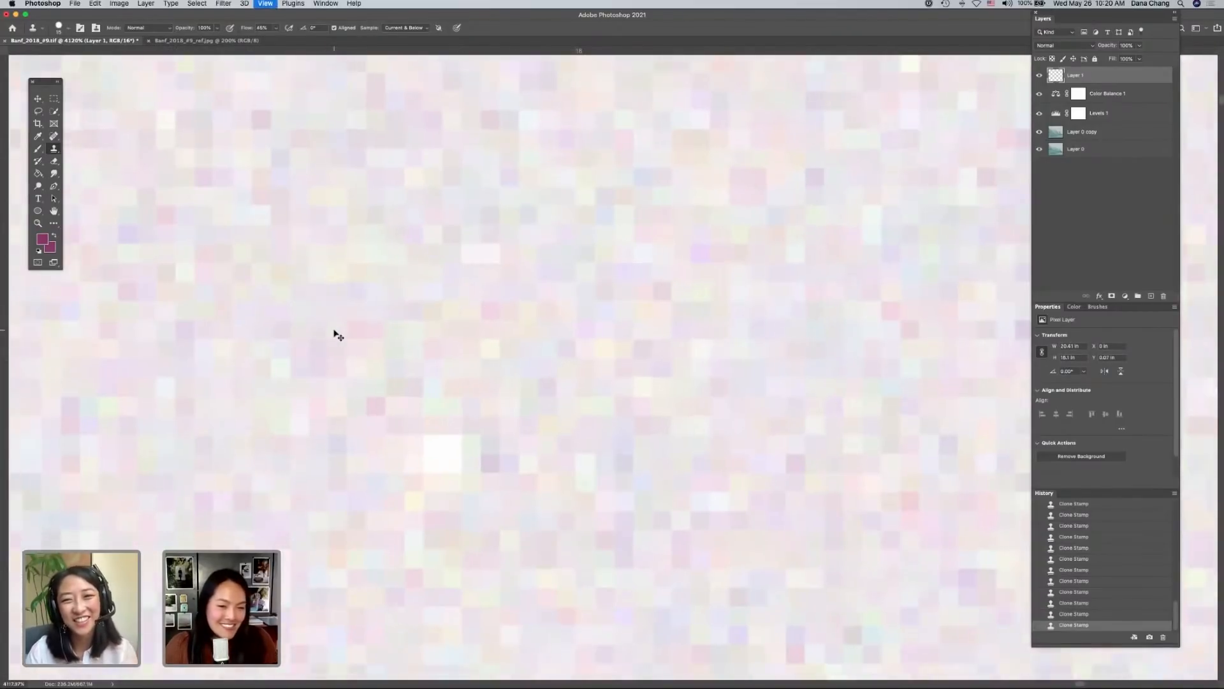
key("super+minus")
key("super+minus")
key("super+minus")
key("super+minus")
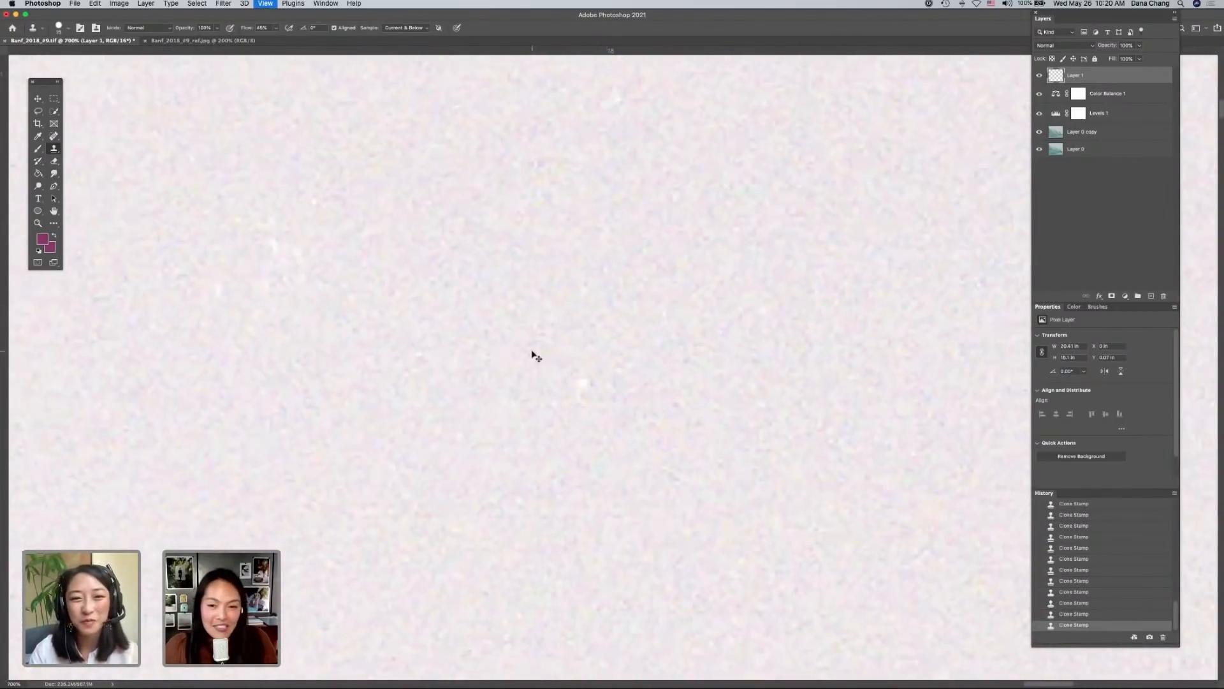
key("super+minus")
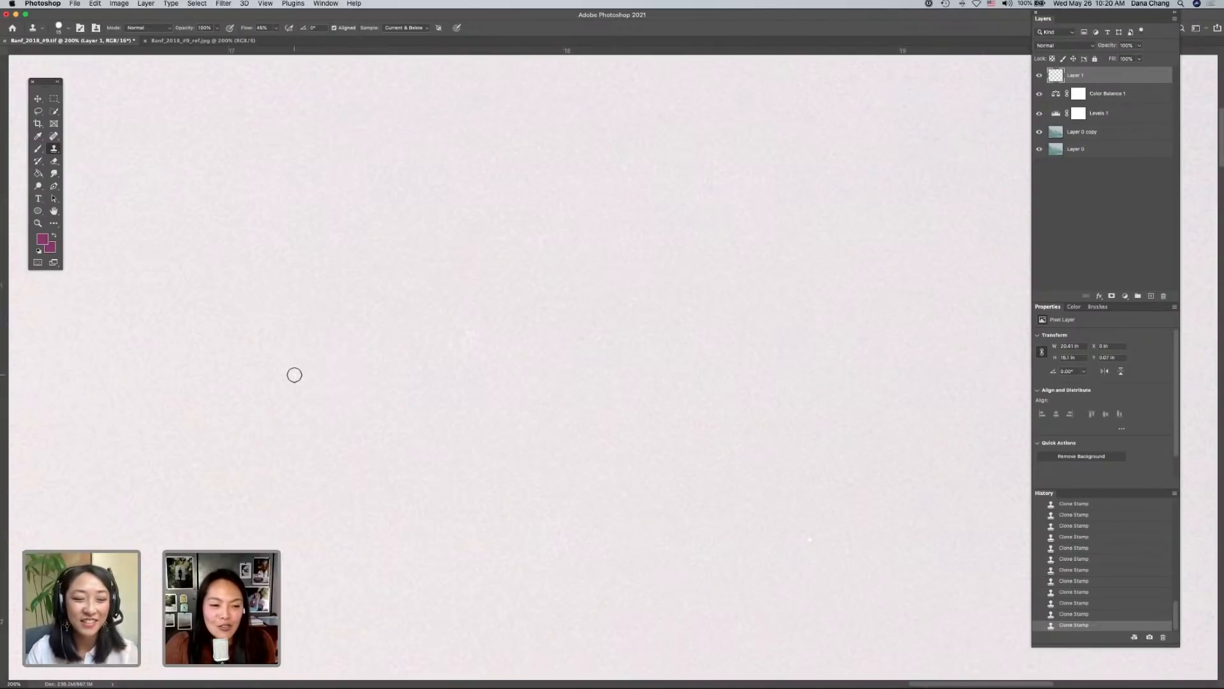
- Examine the sky along the photo's top edge, working leftward from the right side, for remaining dust specks
scroll(163, 402, "left", 3)
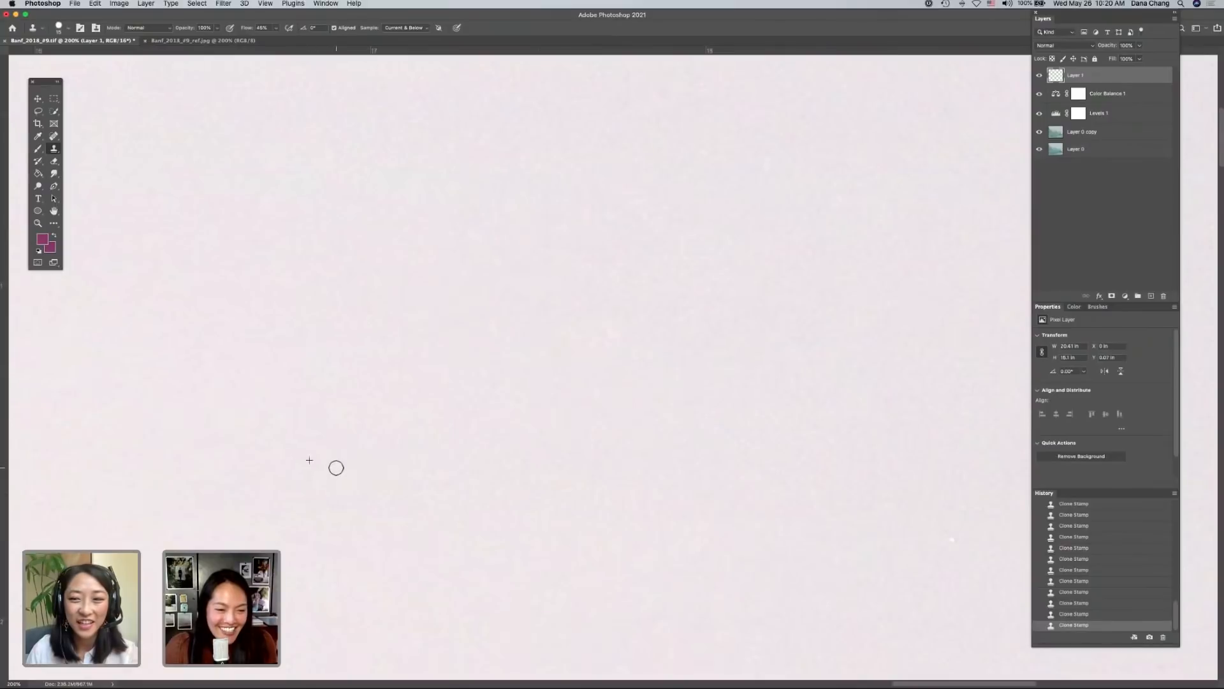
scroll(330, 433, "up", 3)
scroll(331, 433, "left", 3)
scroll(331, 433, "left", 3)
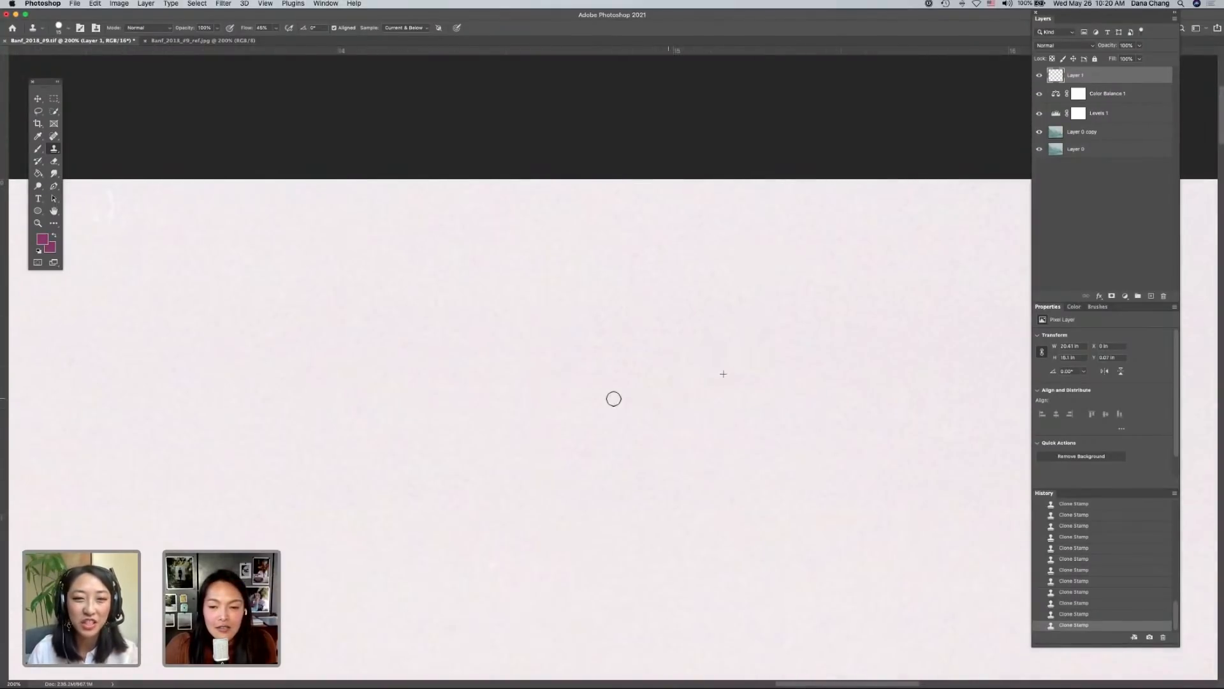
scroll(611, 399, "down", 3)
scroll(610, 398, "left", 2)
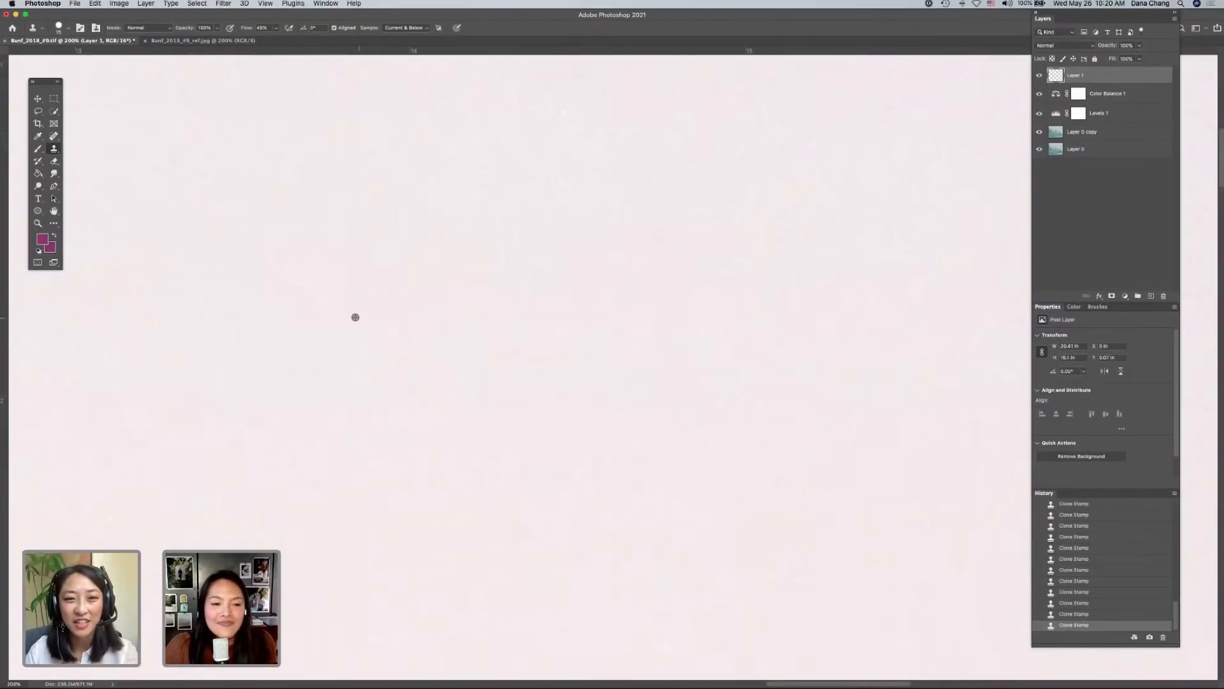
scroll(340, 328, "left", 5)
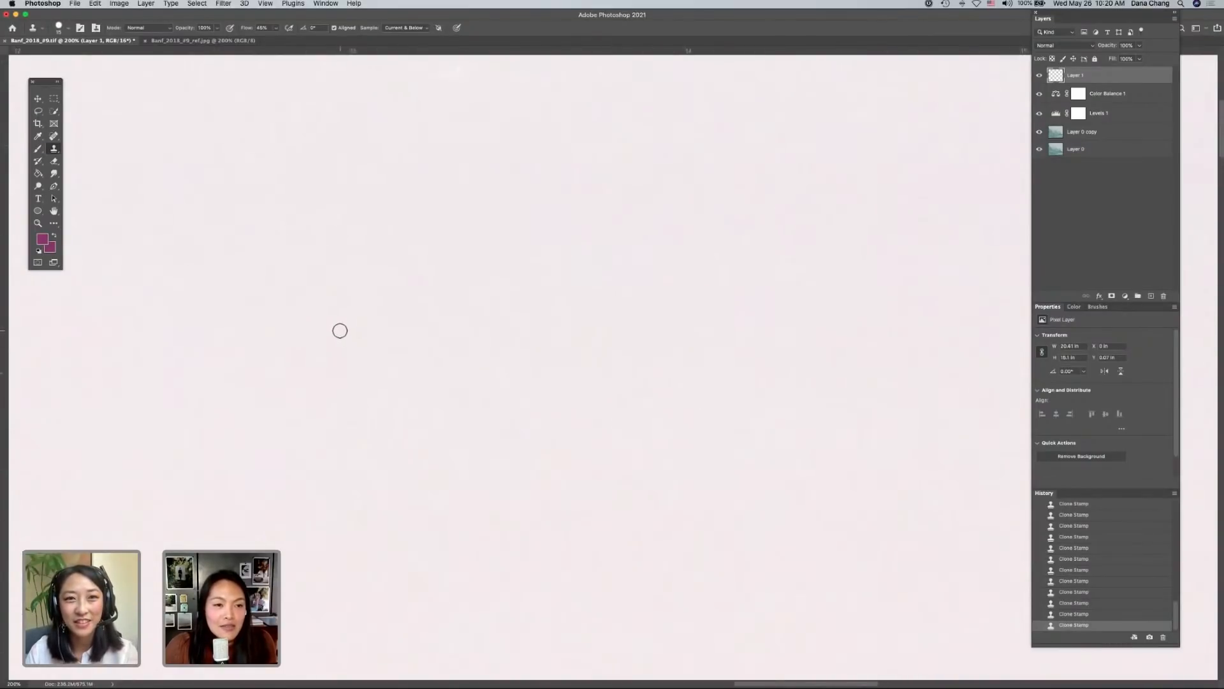
scroll(340, 329, "up", 2)
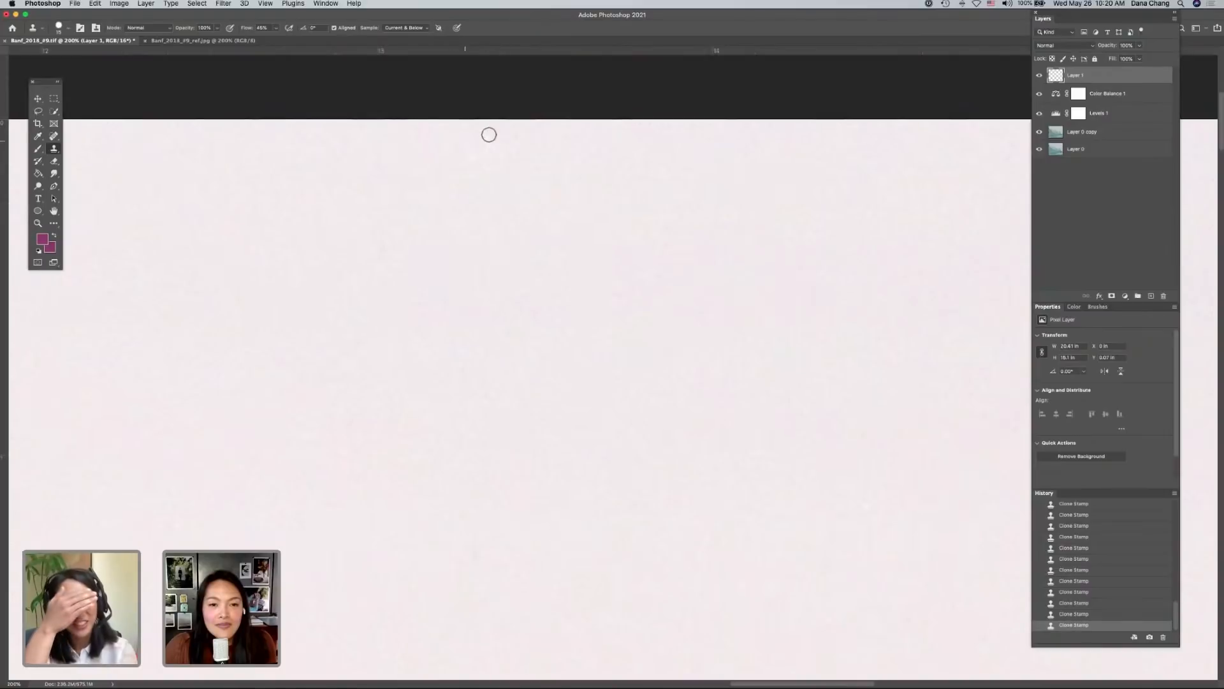
scroll(408, 217, "left", 3)
scroll(373, 239, "left", 5)
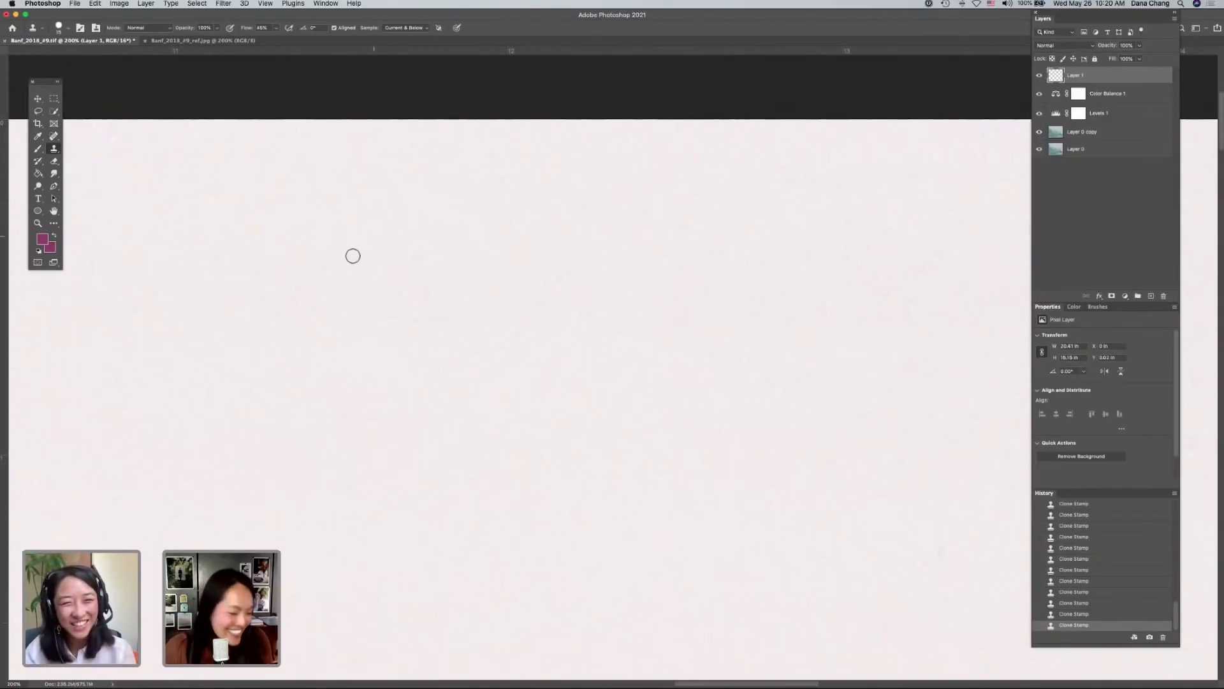
scroll(354, 256, "left", 3)
scroll(355, 255, "up", 1)
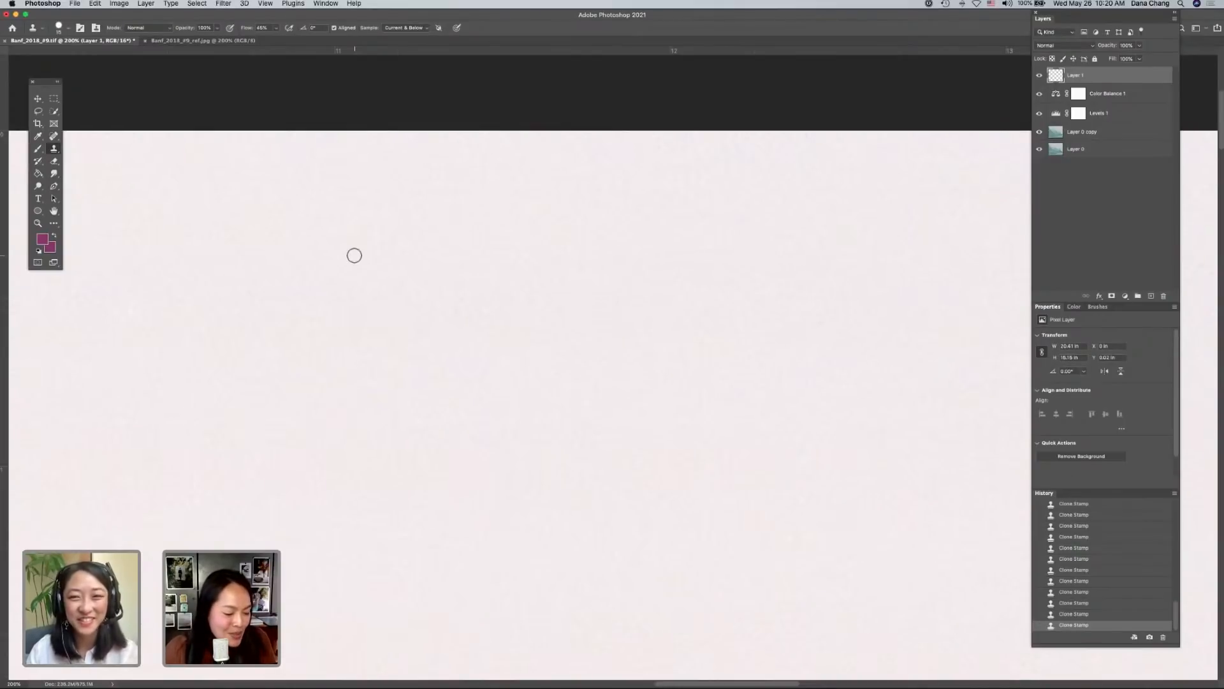
- Clone out the small spot just below the photo's top edge at 100% zoom, sampling the sky beside it
key("super+minus")
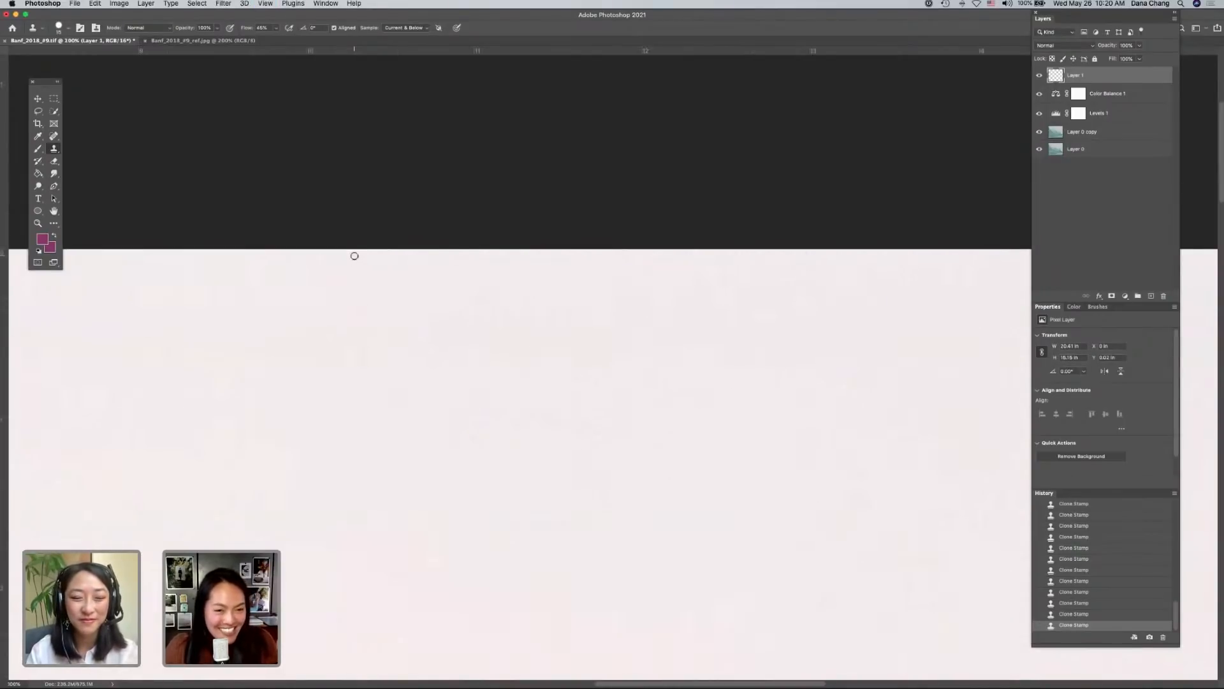
scroll(351, 270, "left", 3)
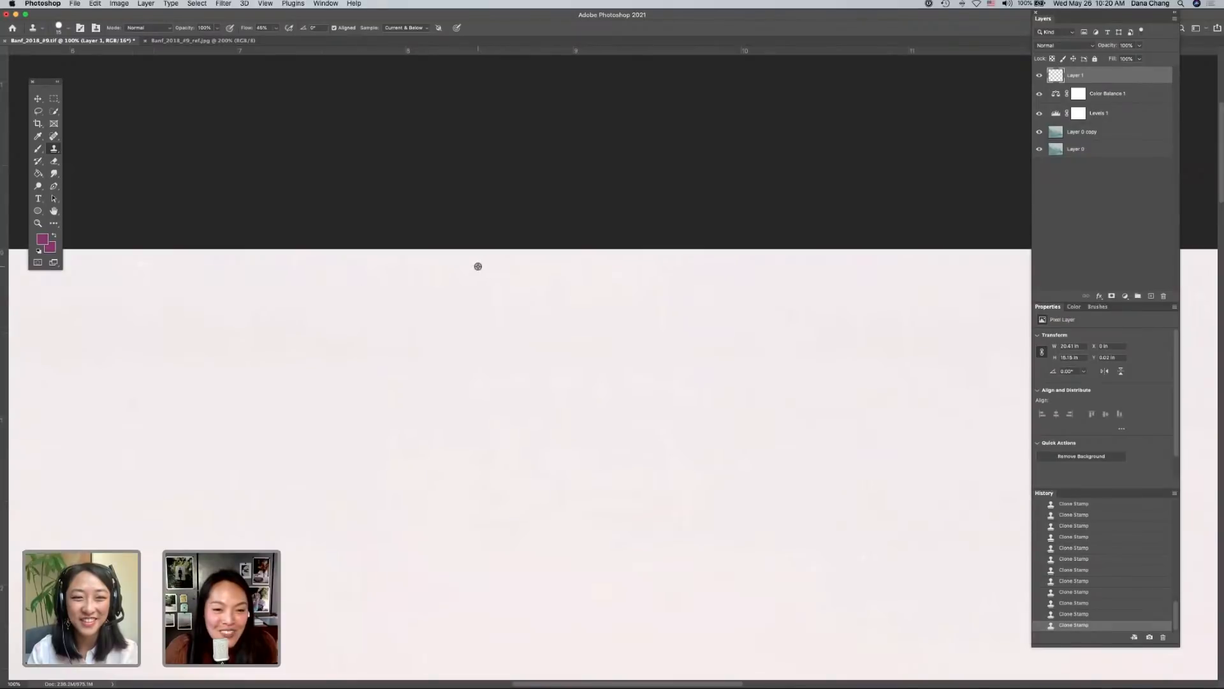
left_click(173, 282, "alt")
left_click(140, 266)
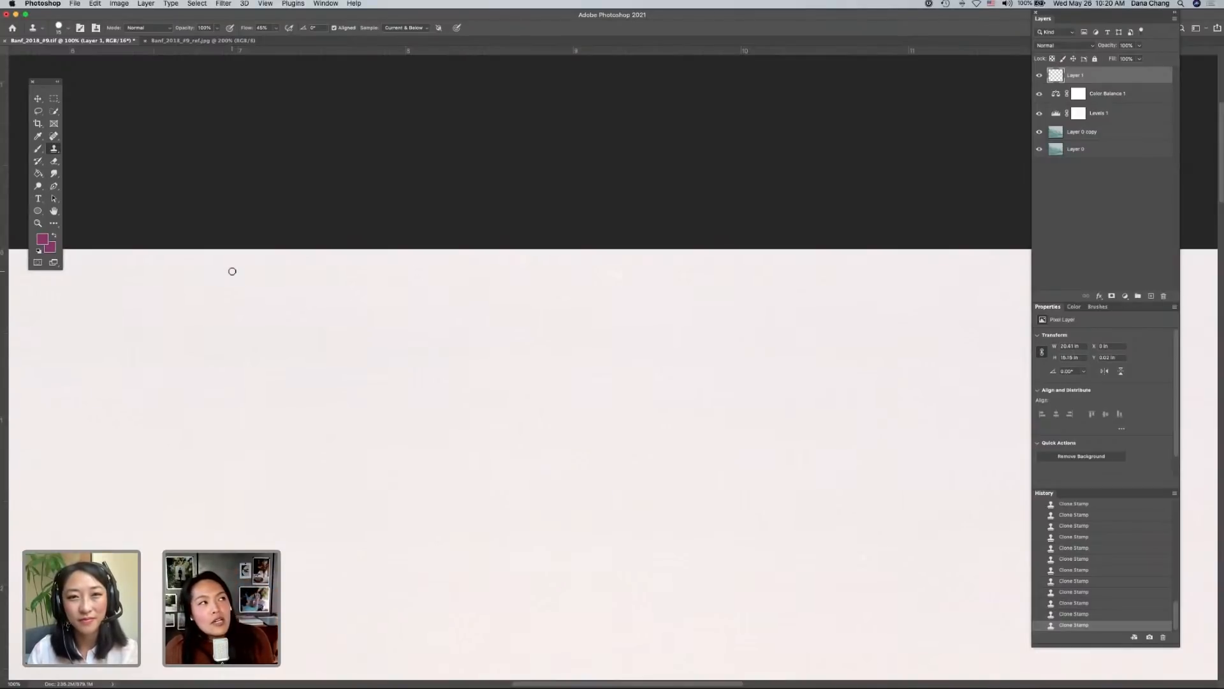
- Clone out the curved white scratch on the rocky peak at the photo's left edge at 200% zoom, sampling the adjacent rock
scroll(248, 285, "left", 5)
scroll(249, 286, "left", 3)
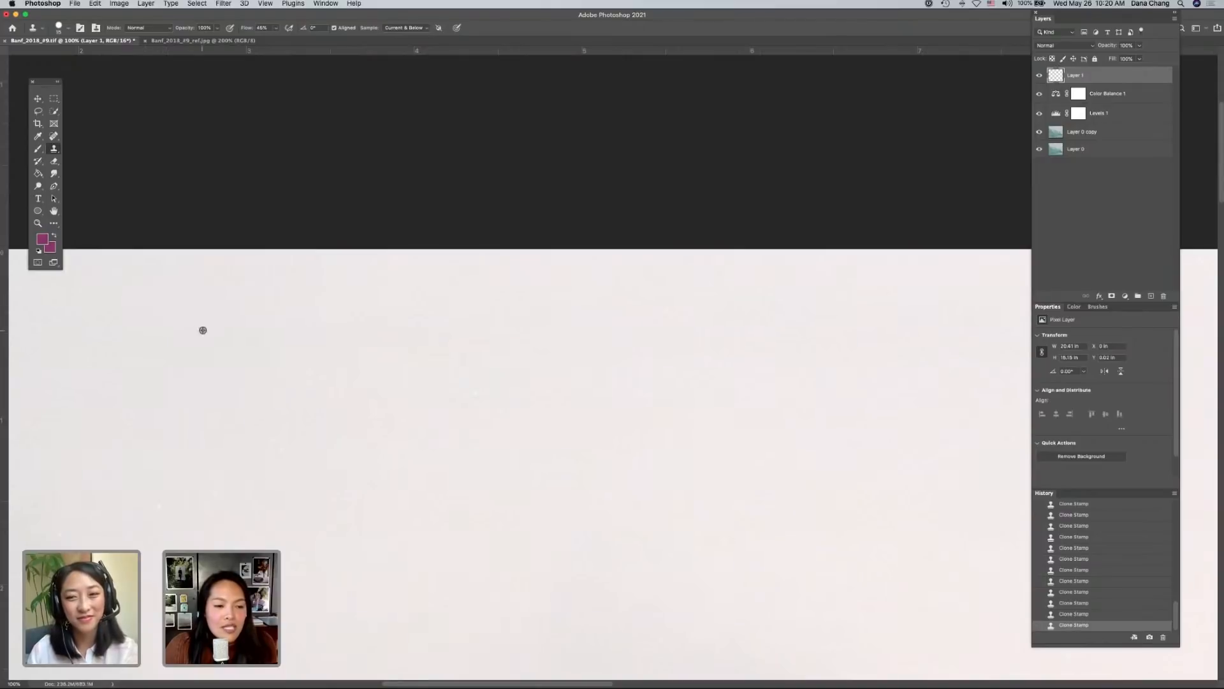
scroll(206, 335, "down", 3)
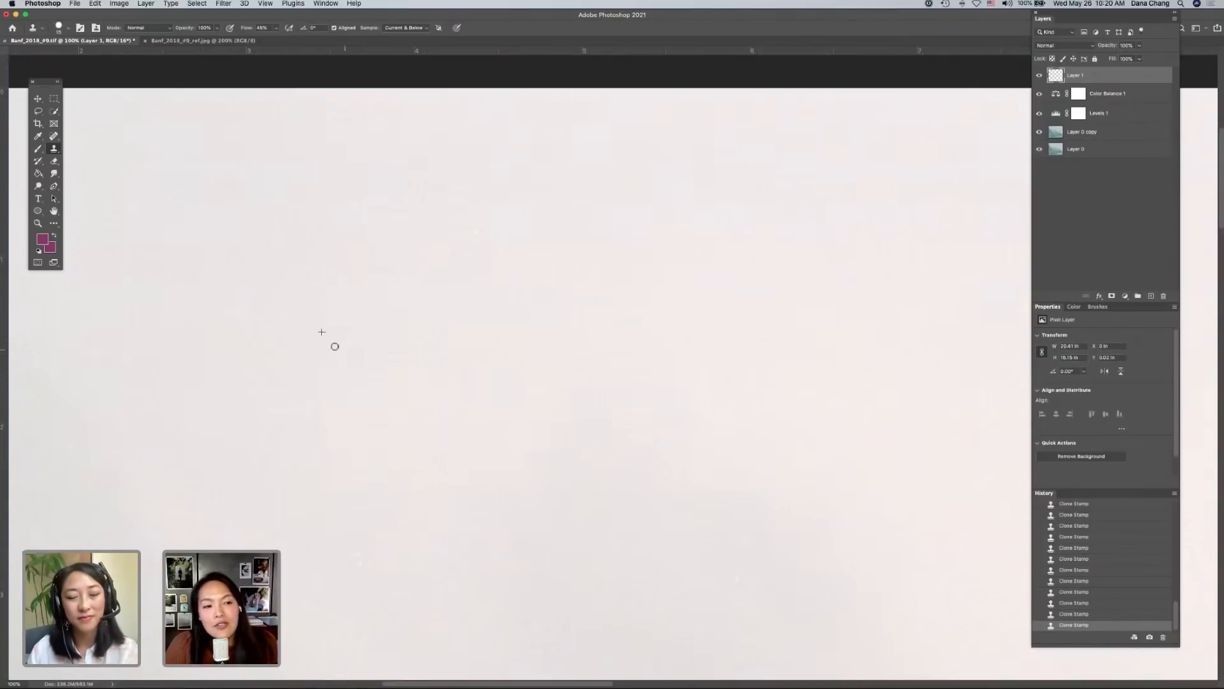
scroll(271, 363, "left", 2)
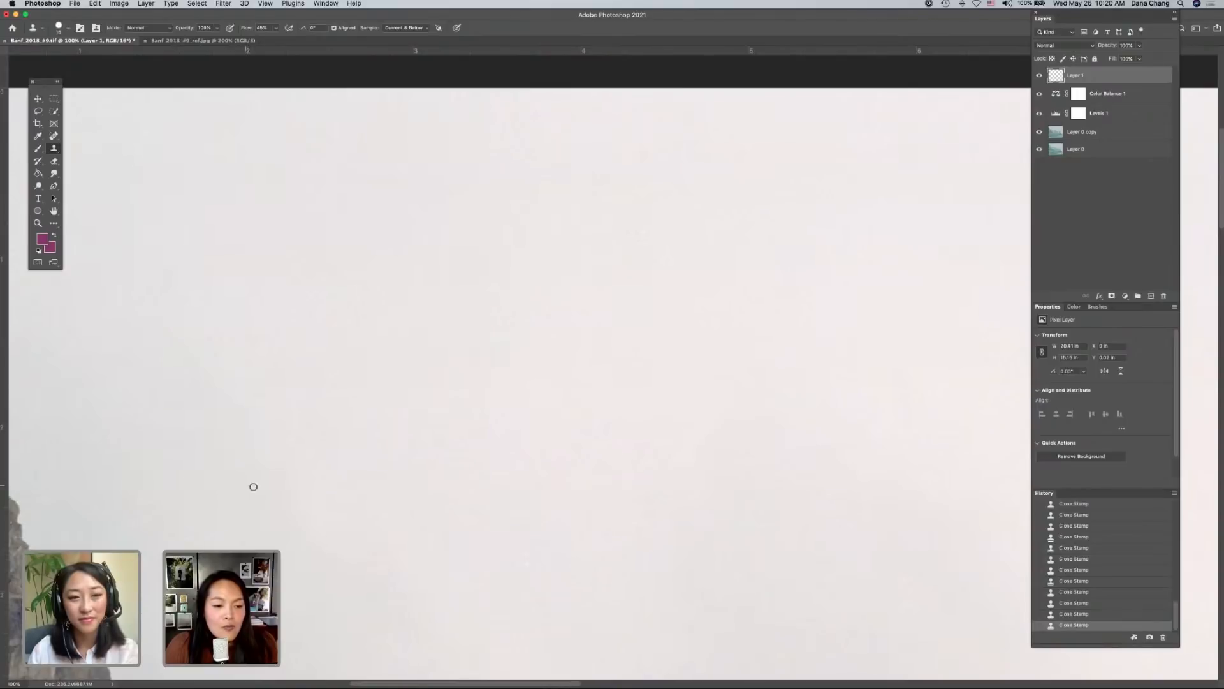
scroll(162, 502, "left", 2)
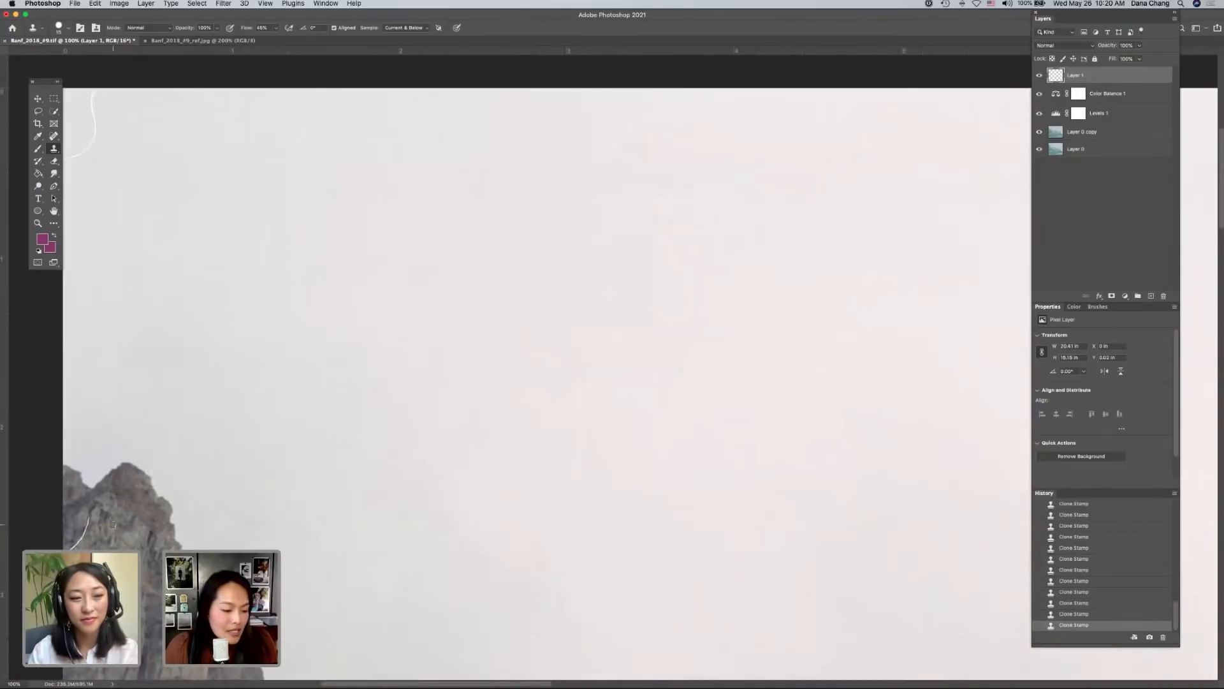
key("super+plus")
scroll(110, 522, "left", 5)
scroll(106, 523, "left", 3)
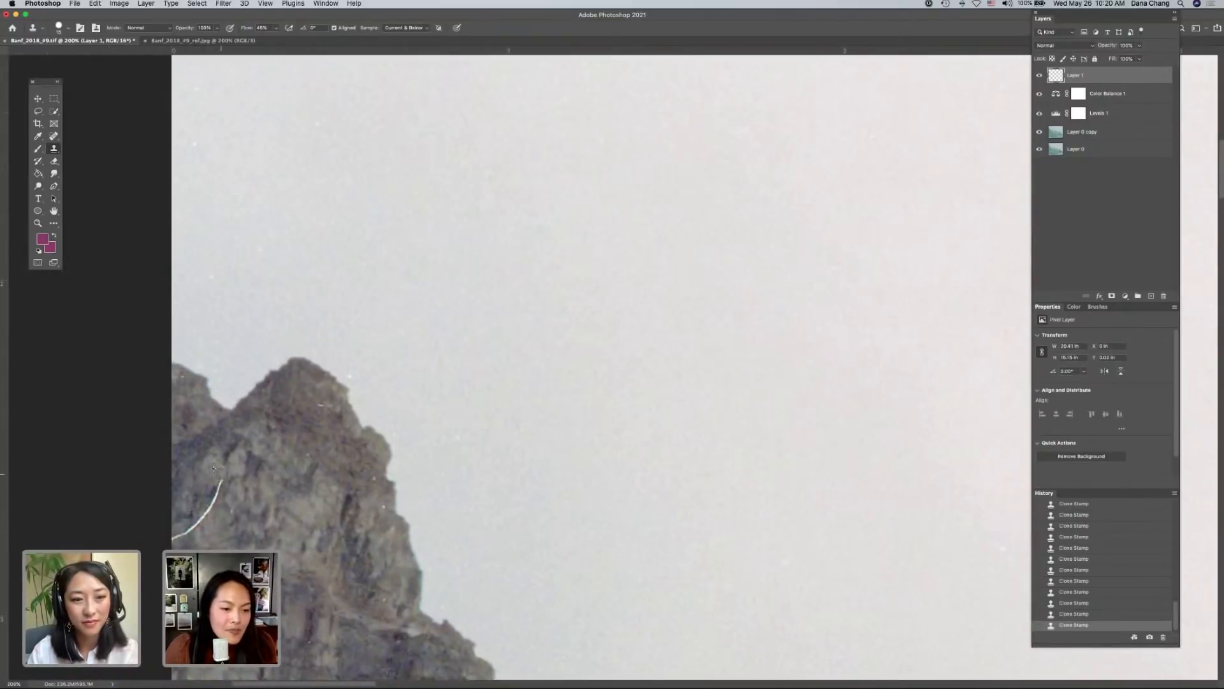
left_click(222, 505, "alt")
left_click_drag(214, 494, 201, 524)
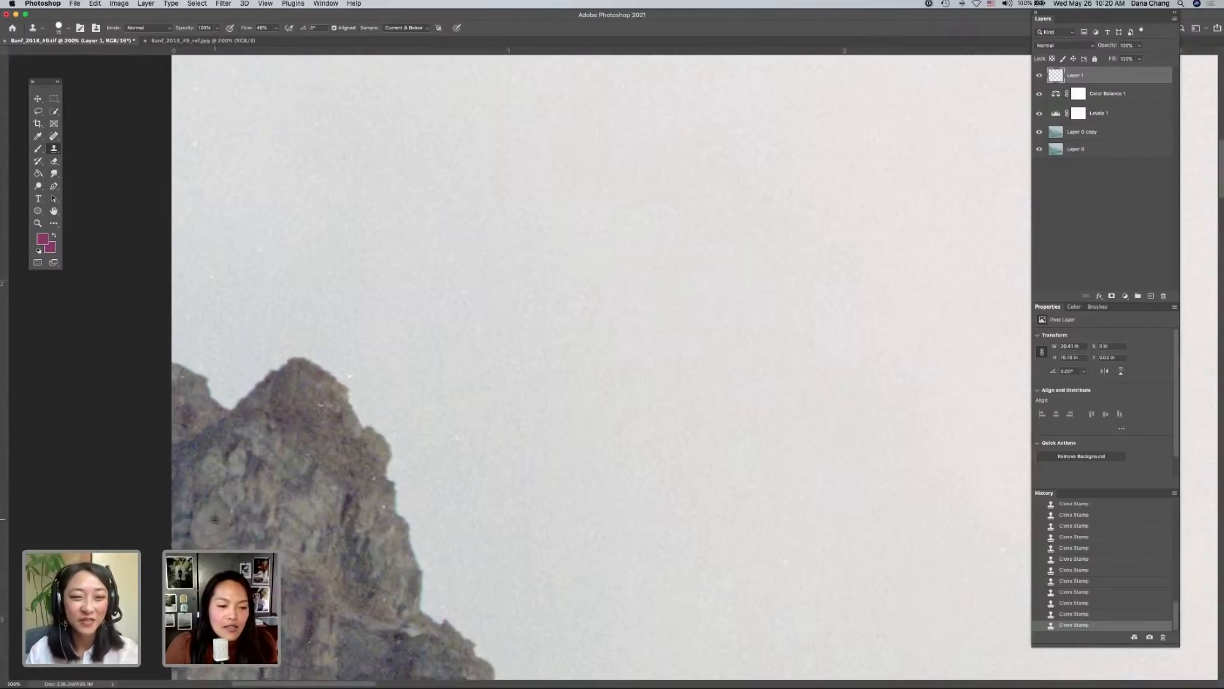
- Clone out the white specks on the upper rock face of the left peak at 400% zoom, sampling nearby rock with the Clone Stamp
key("super+equal")
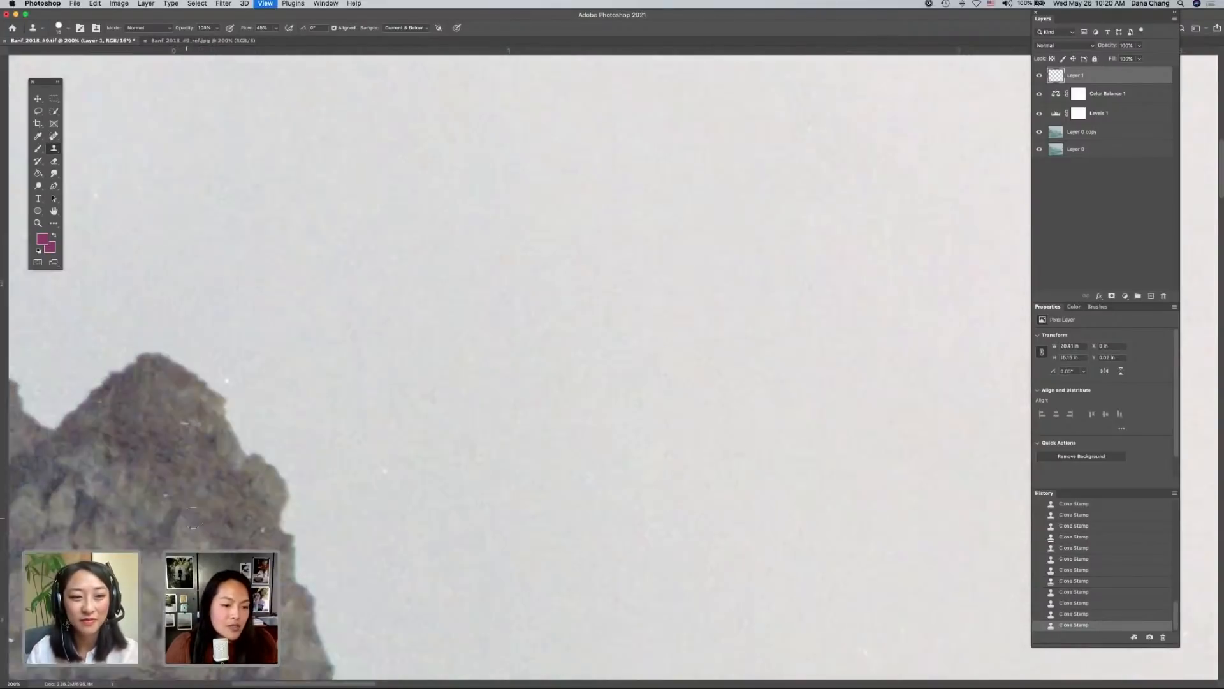
scroll(189, 517, "left", 5)
scroll(211, 510, "down", 3)
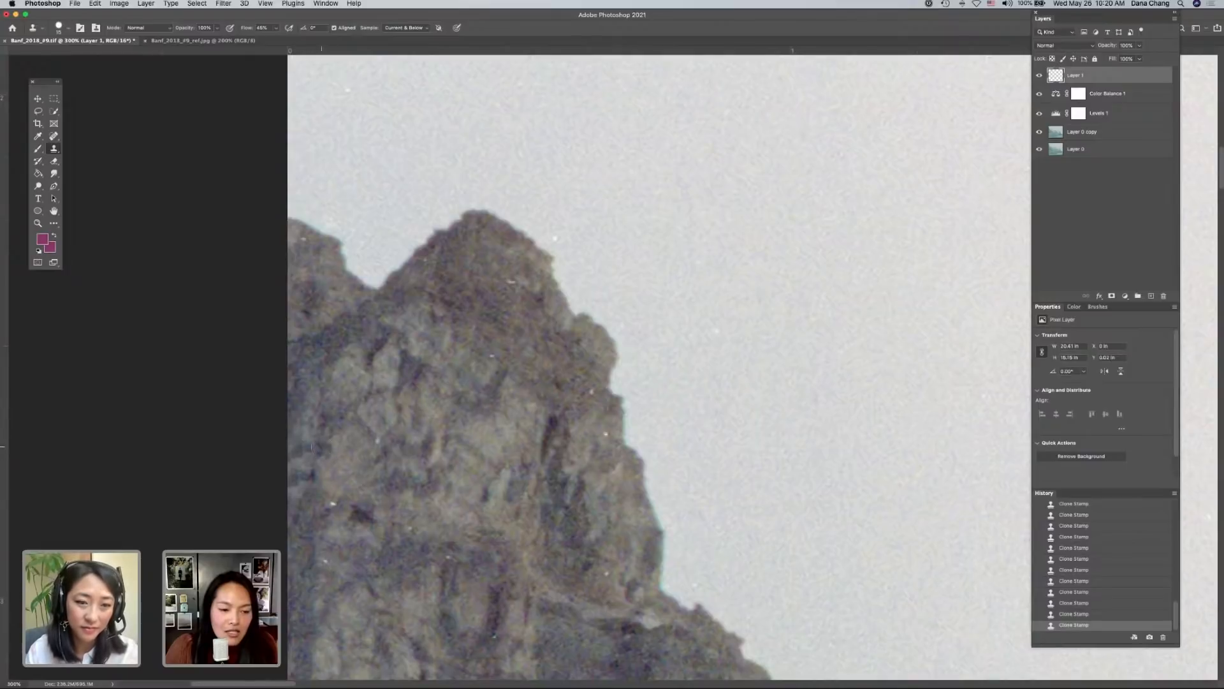
key("v")
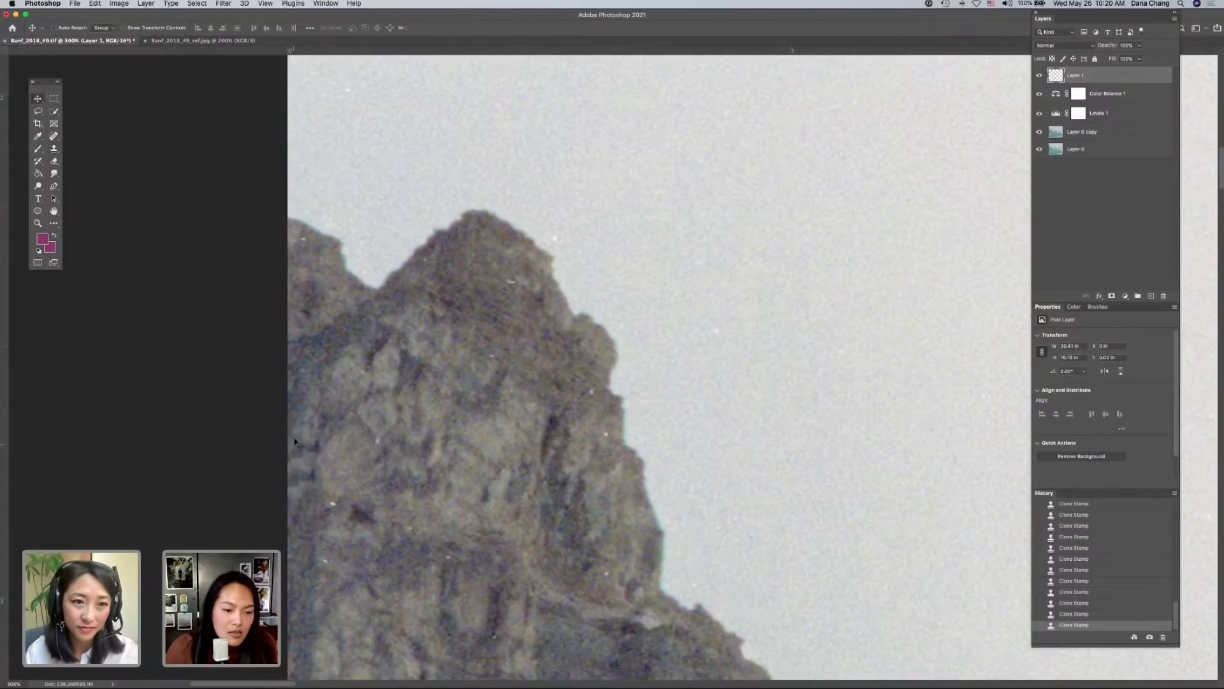
key("super+equal")
key("super+equal")
scroll(306, 440, "left", 5)
scroll(306, 440, "down", 3)
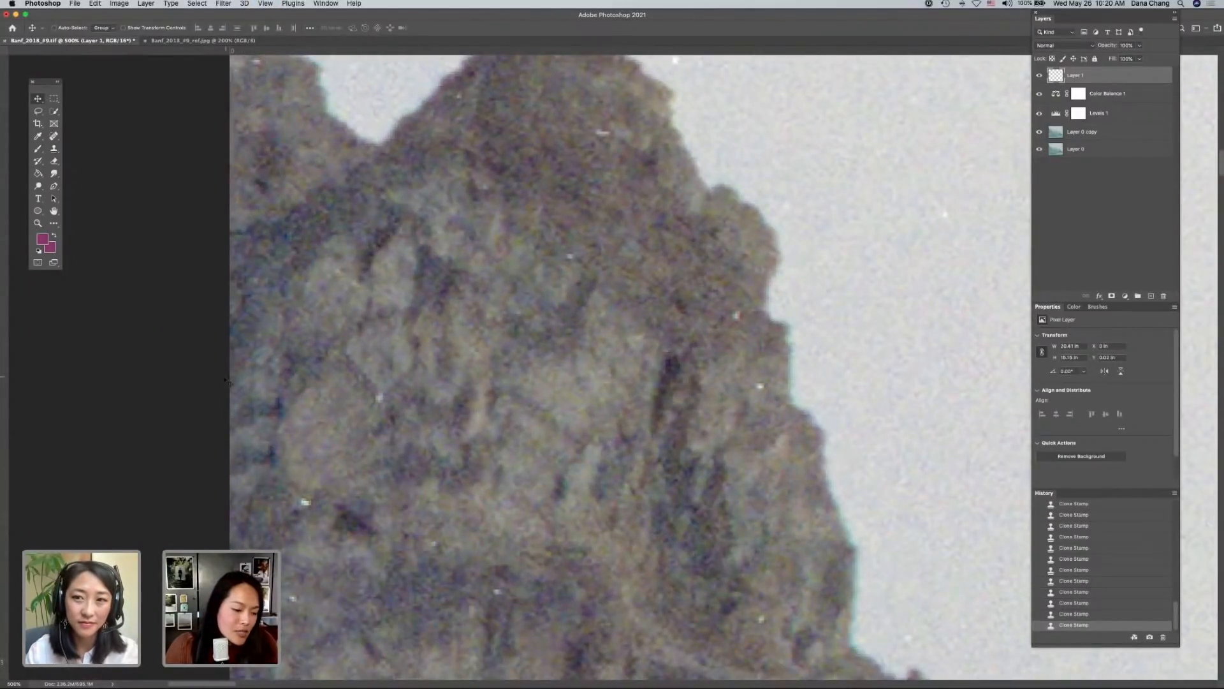
left_click(54, 147)
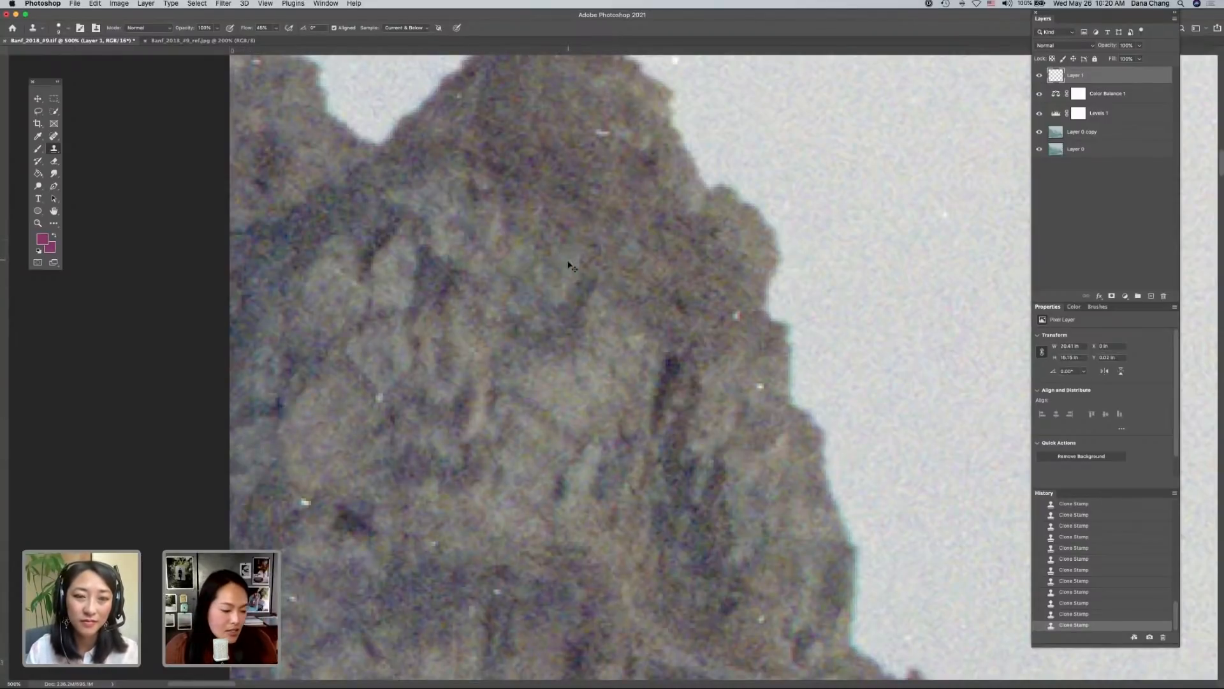
key("super+minus")
left_click(377, 453, "alt")
left_click(368, 475)
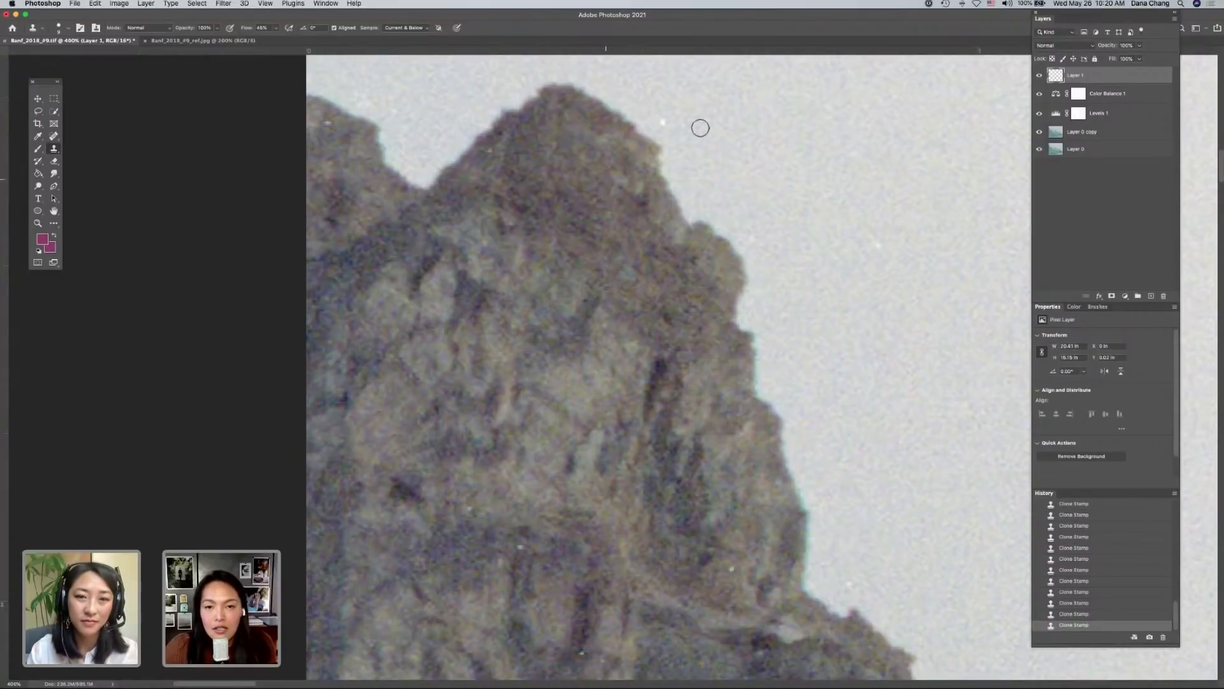
- Clean the white dust specks off the cliff face below the left peak's summit at 300% zoom
key("super+minus")
key("super+minus")
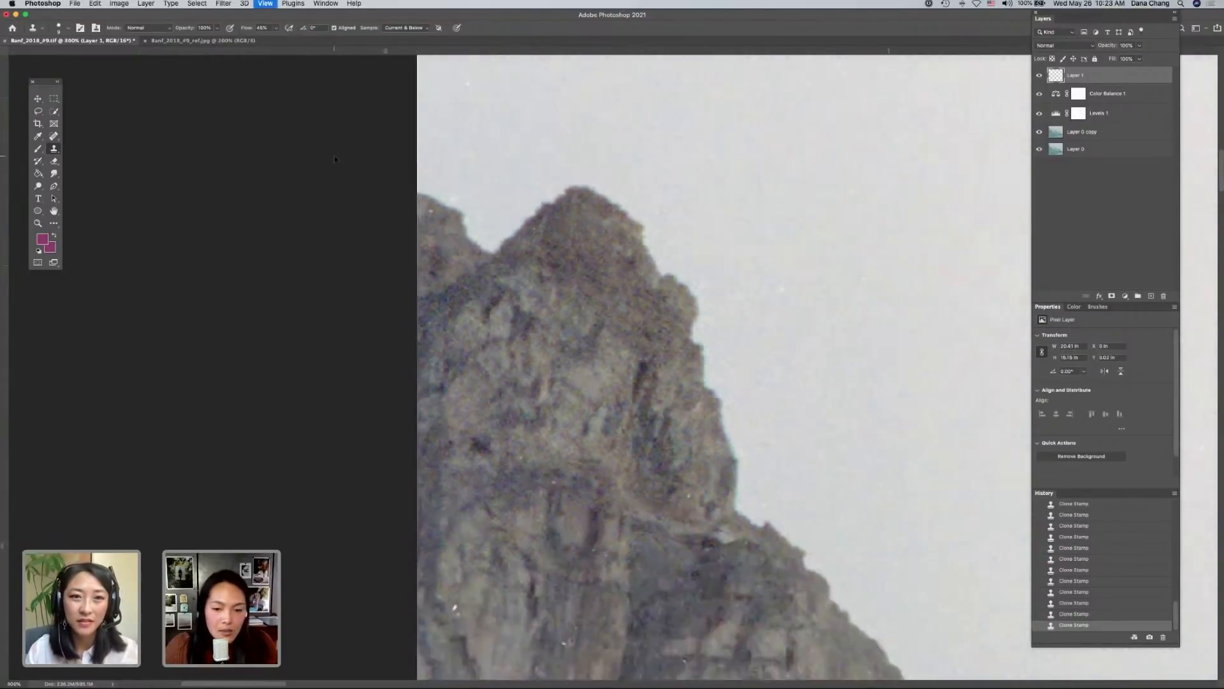
key("super+plus")
scroll(483, 262, "down", 5)
scroll(482, 261, "down", 1)
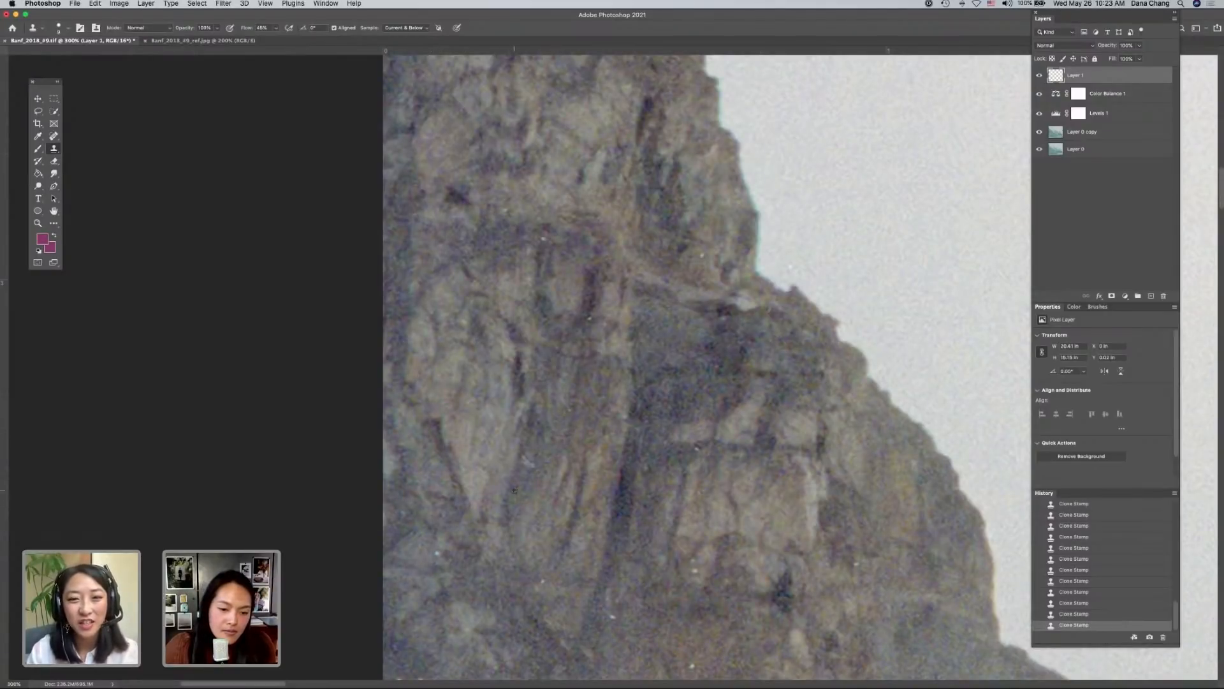
scroll(607, 478, "down", 5)
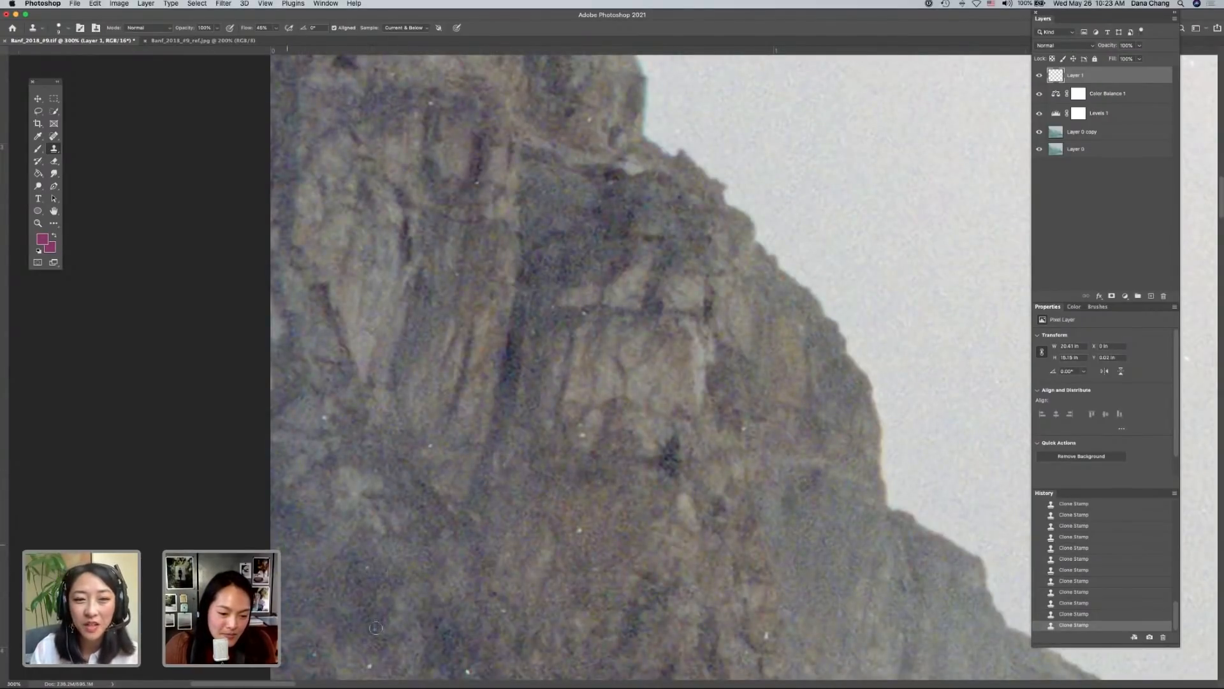
scroll(375, 628, "down", 5)
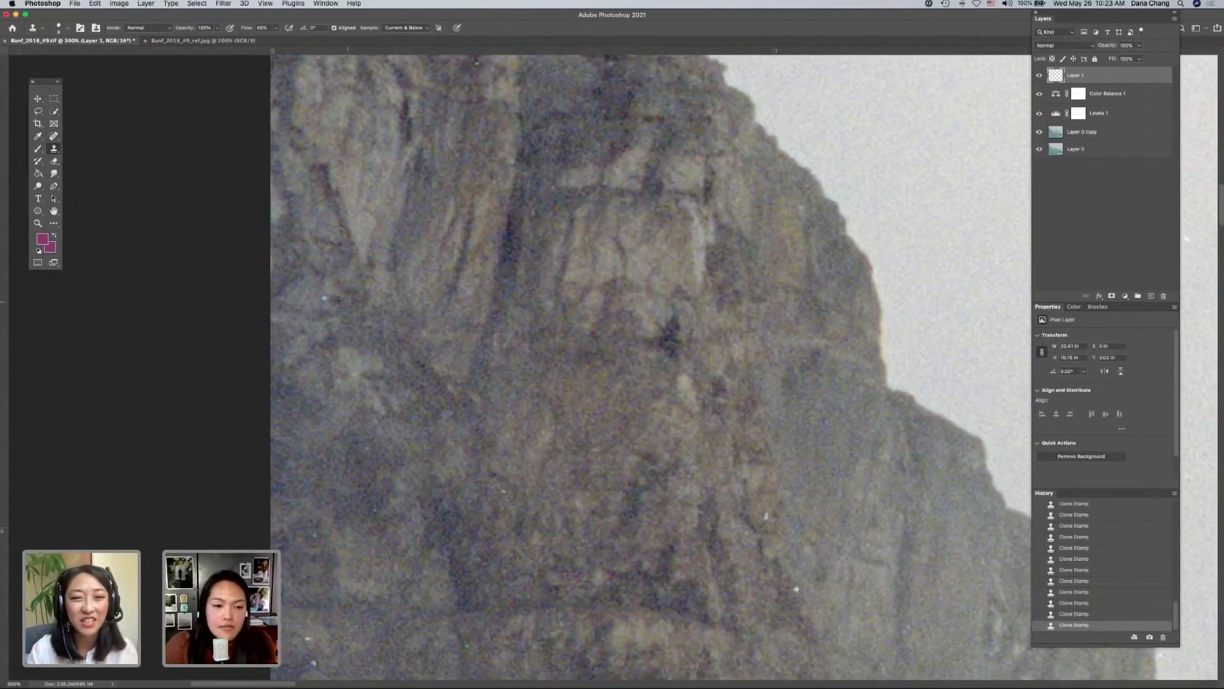
- Clone out the bright specks on the lower cliff face, beneath the stepped ridge line
scroll(461, 383, "right", 4)
scroll(708, 306, "down", 5)
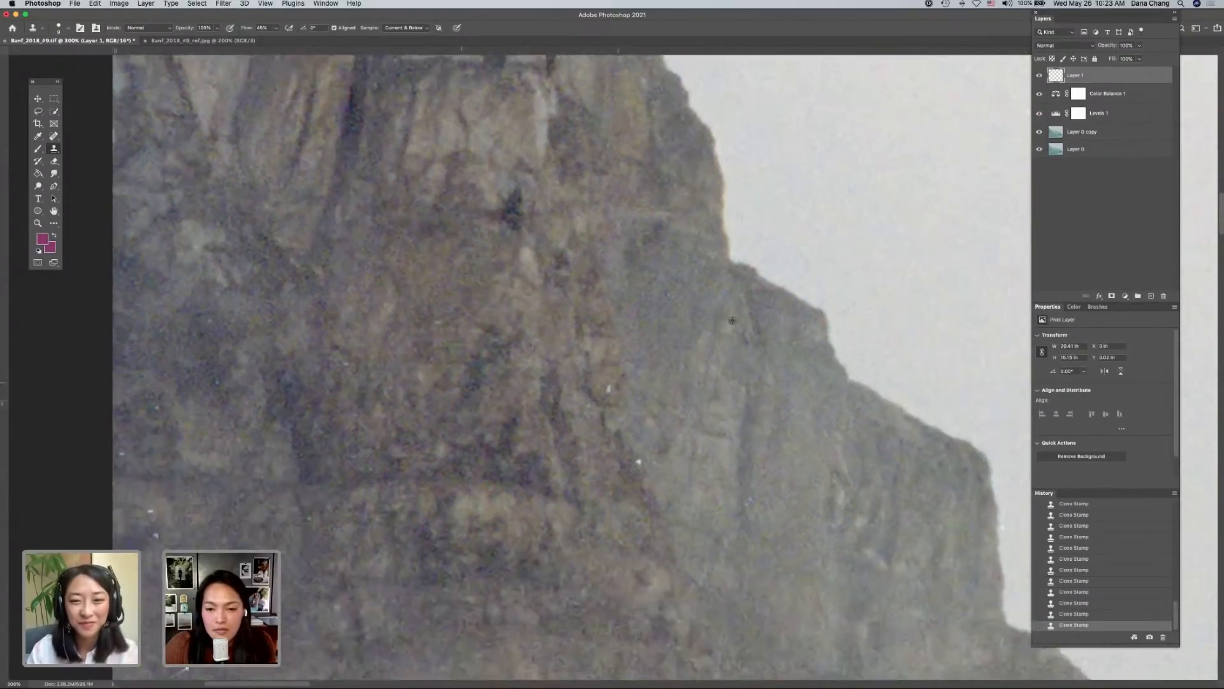
scroll(982, 542, "right", 3)
scroll(982, 542, "down", 2)
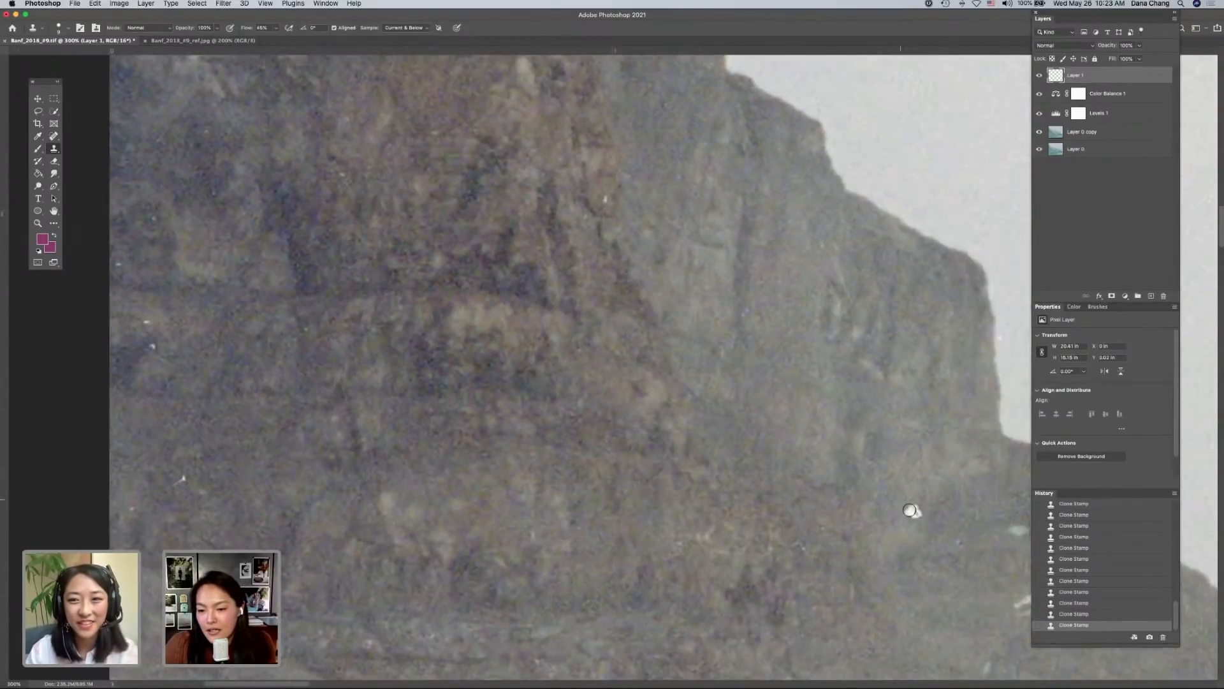
left_click(918, 518)
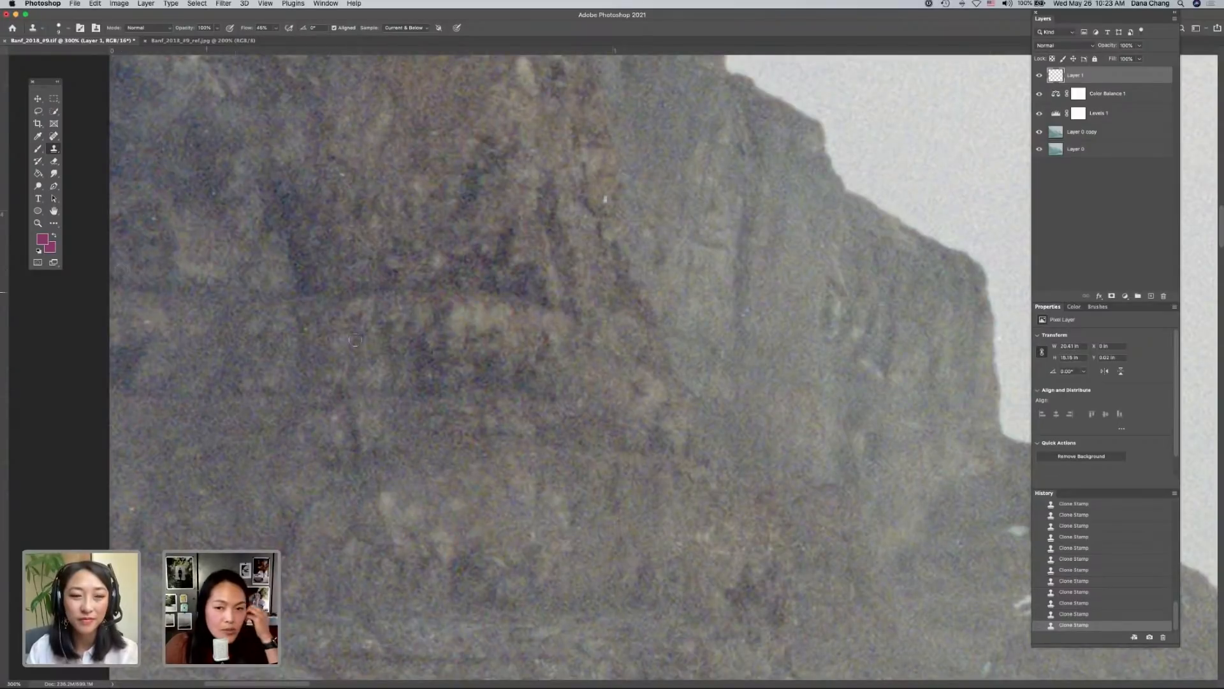
- Clone out the small white speck beside the pale vertical streak on the grey rock slope among the snow patches
left_click_drag(605, 199, 503, 195)
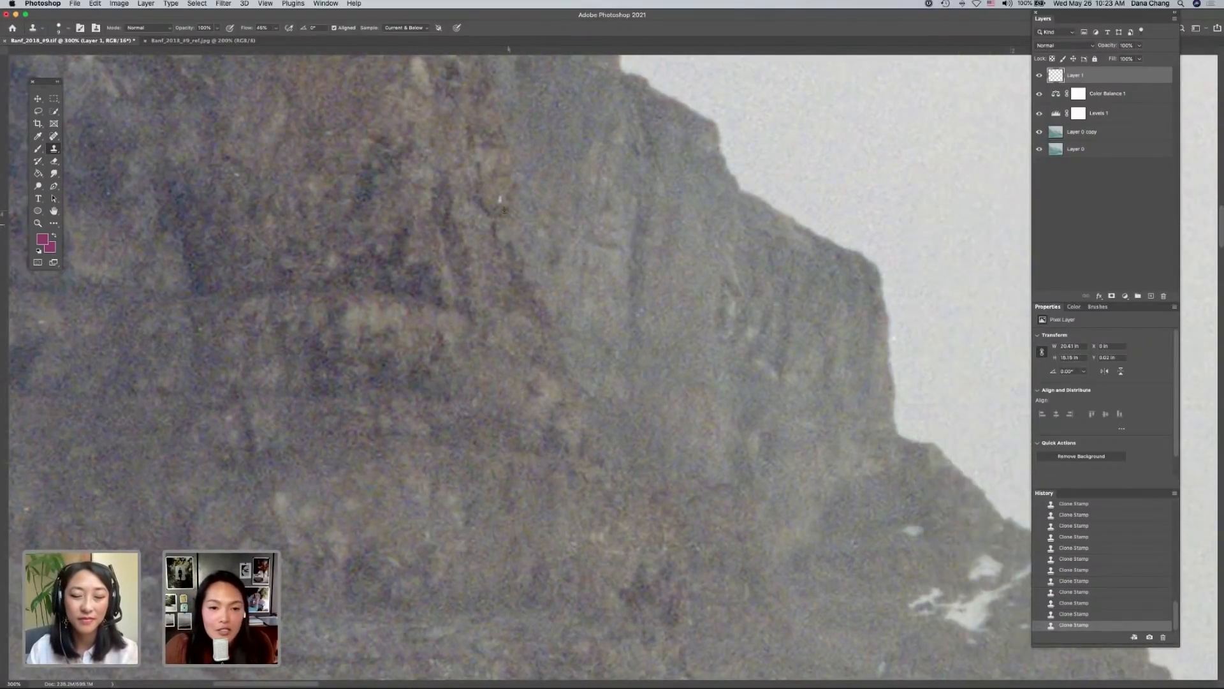
left_click_drag(509, 509, 360, 346)
scroll(360, 346, "down", 10)
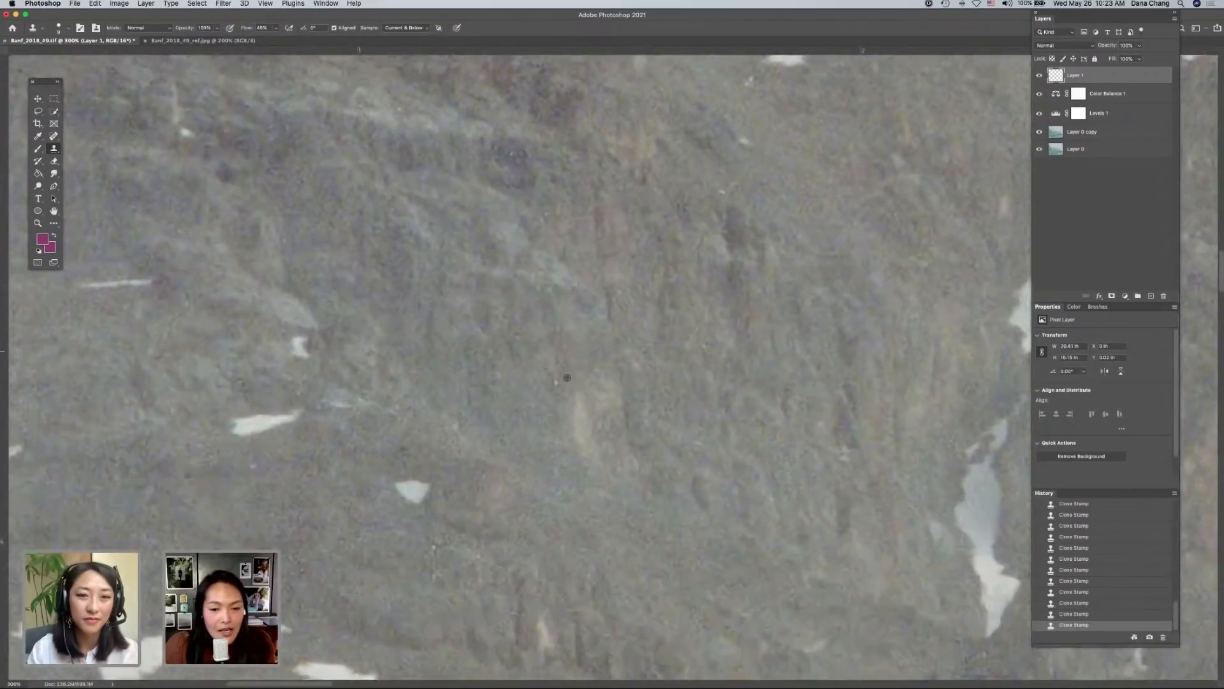
left_click(556, 383)
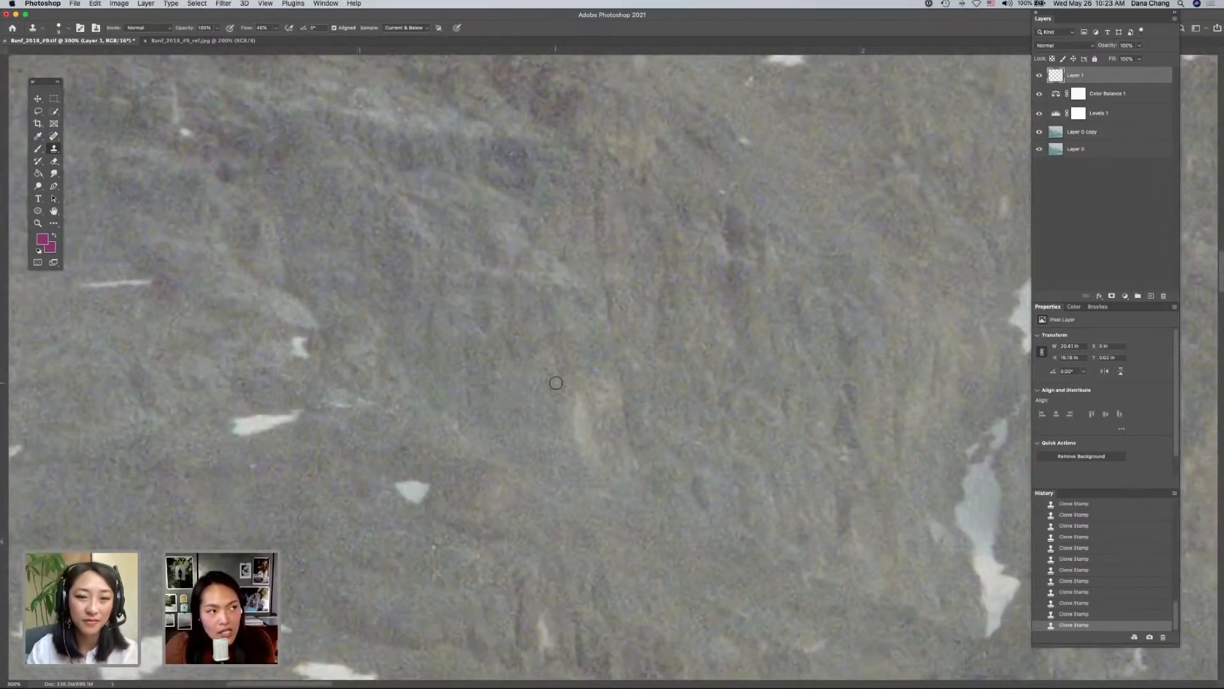
- Examine the grey rock slope around the narrow snow streaks and the small snow patches below them for remaining dust
scroll(556, 383, "right", 5)
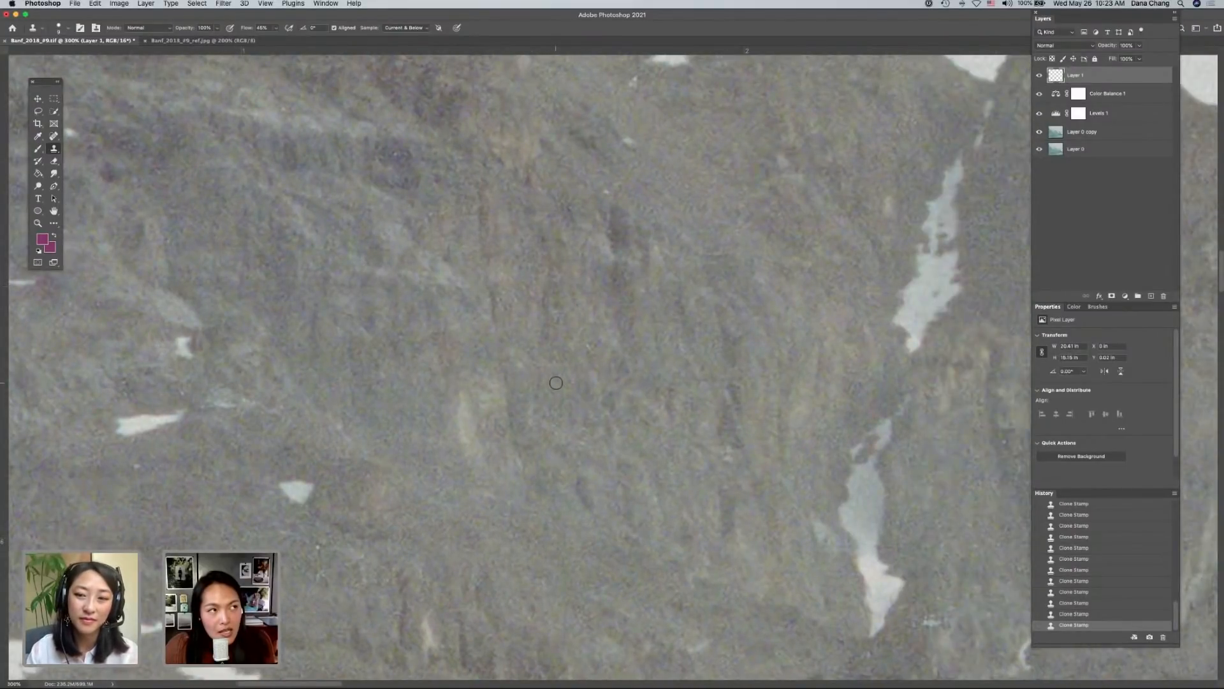
scroll(556, 382, "right", 7)
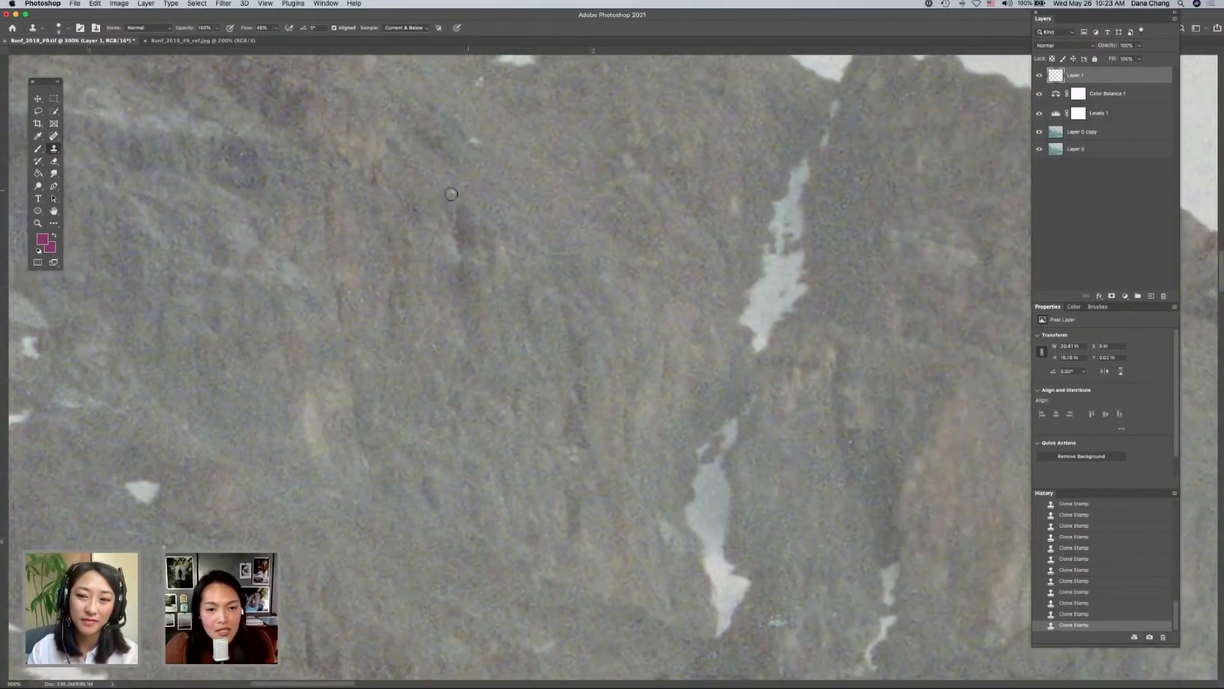
scroll(519, 220, "down", 6)
scroll(520, 220, "left", 3)
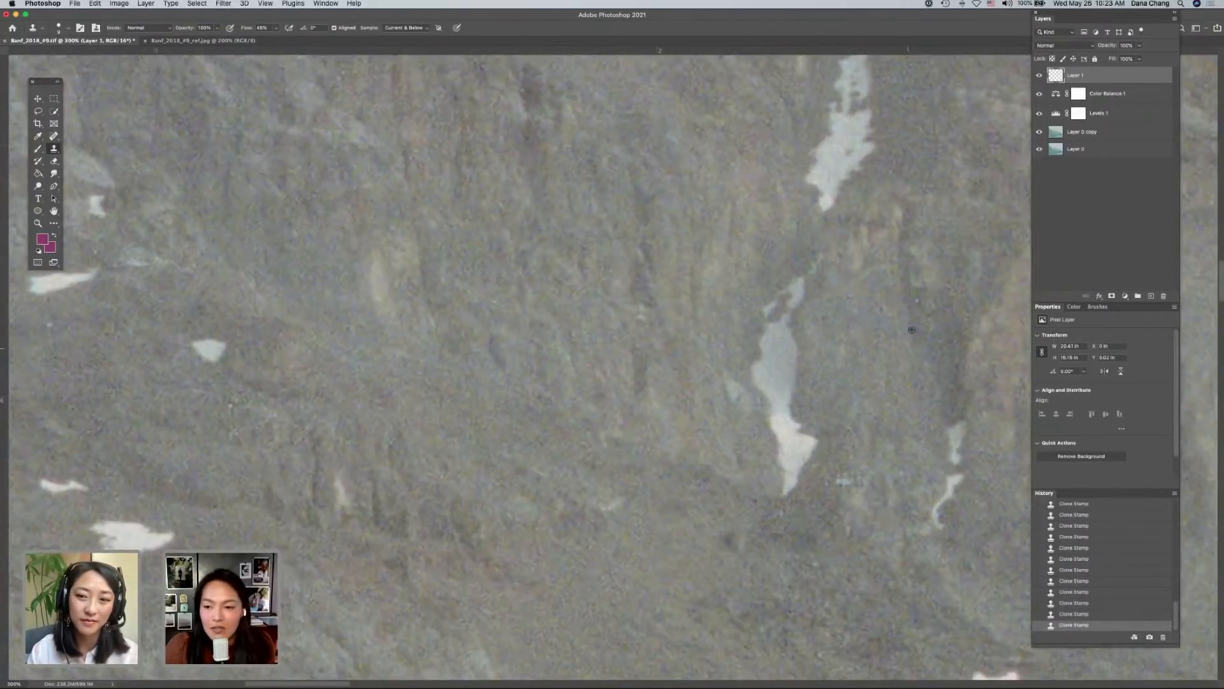
scroll(917, 316, "right", 8)
scroll(916, 316, "down", 3)
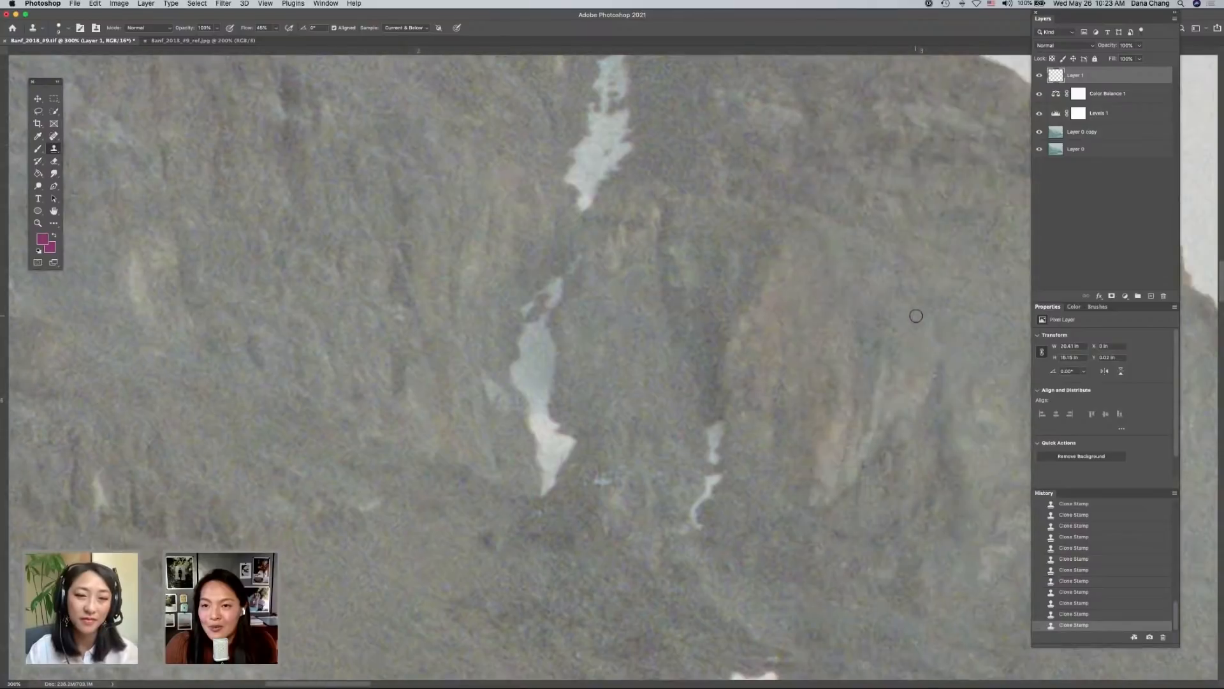
scroll(816, 297, "down", 4)
scroll(818, 301, "down", 12)
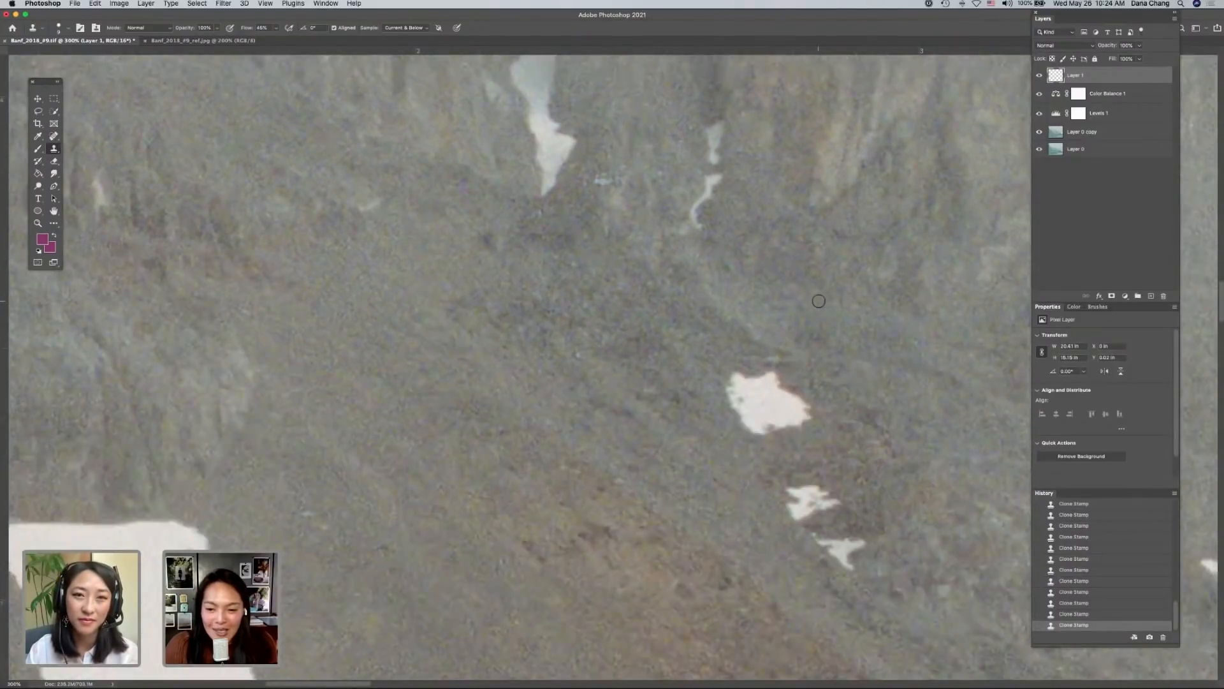
scroll(817, 297, "right", 4)
scroll(431, 512, "down", 2)
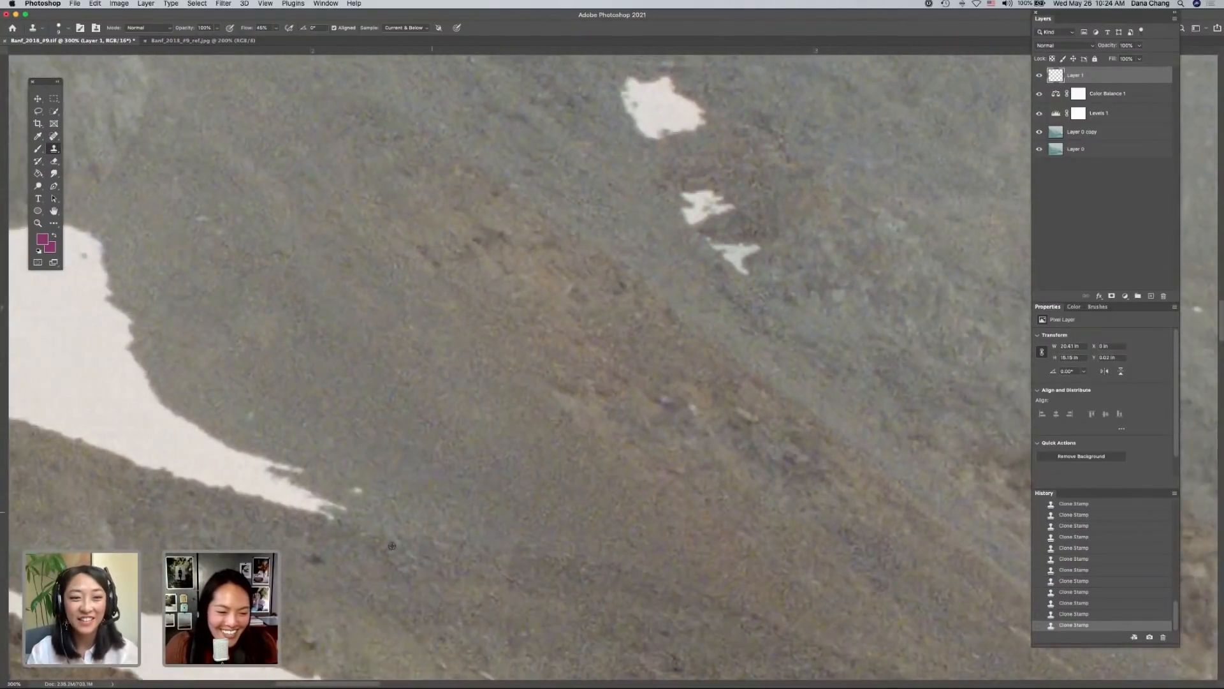
- Clone out the tiny white specks on the slope just below the large tapering snow patch
scroll(431, 512, "left", 8)
scroll(352, 560, "up", 5)
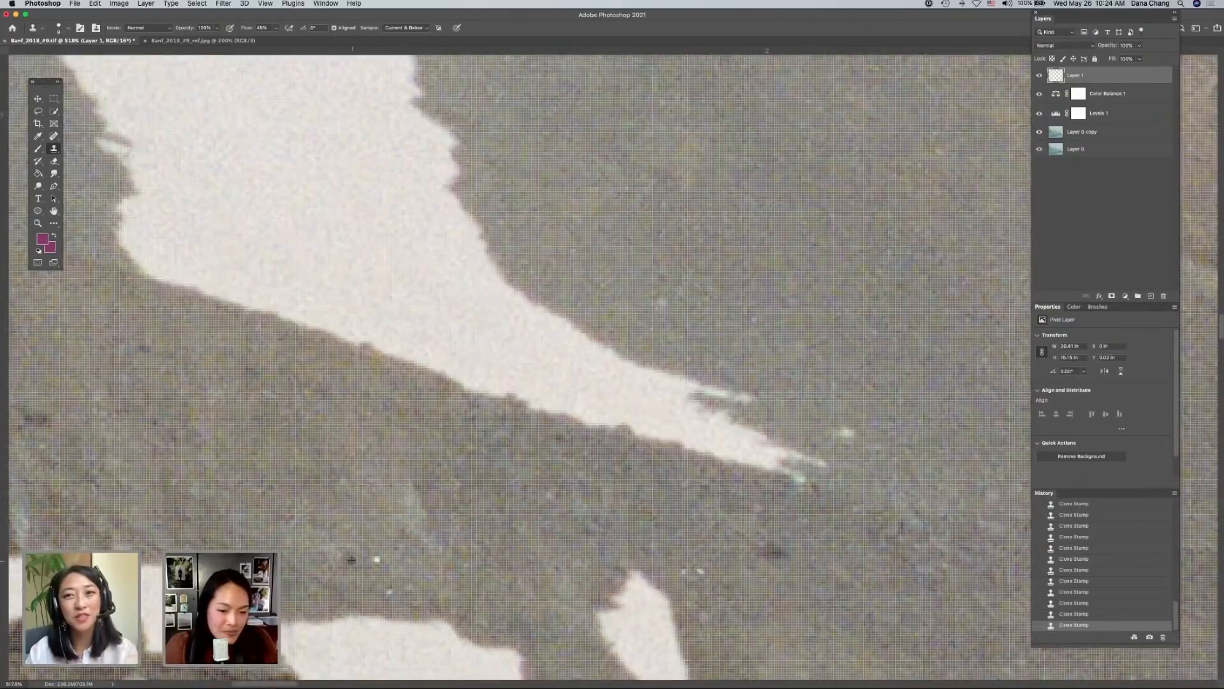
scroll(352, 561, "down", 5)
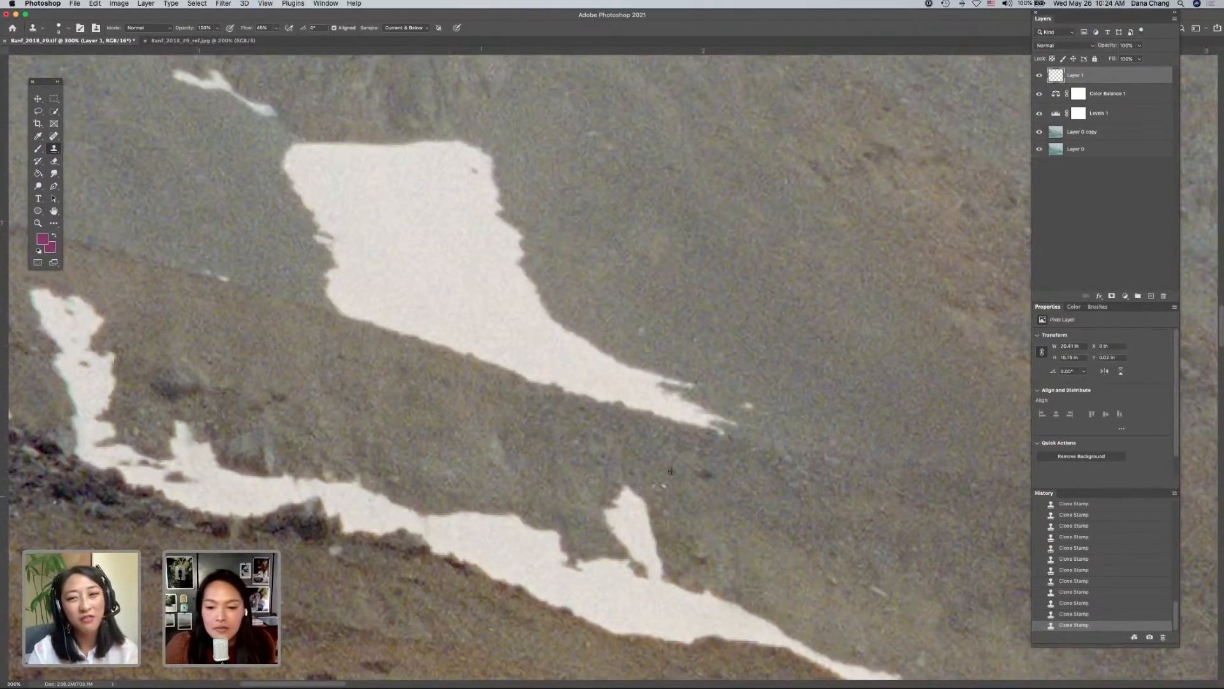
scroll(659, 483, "right", 15)
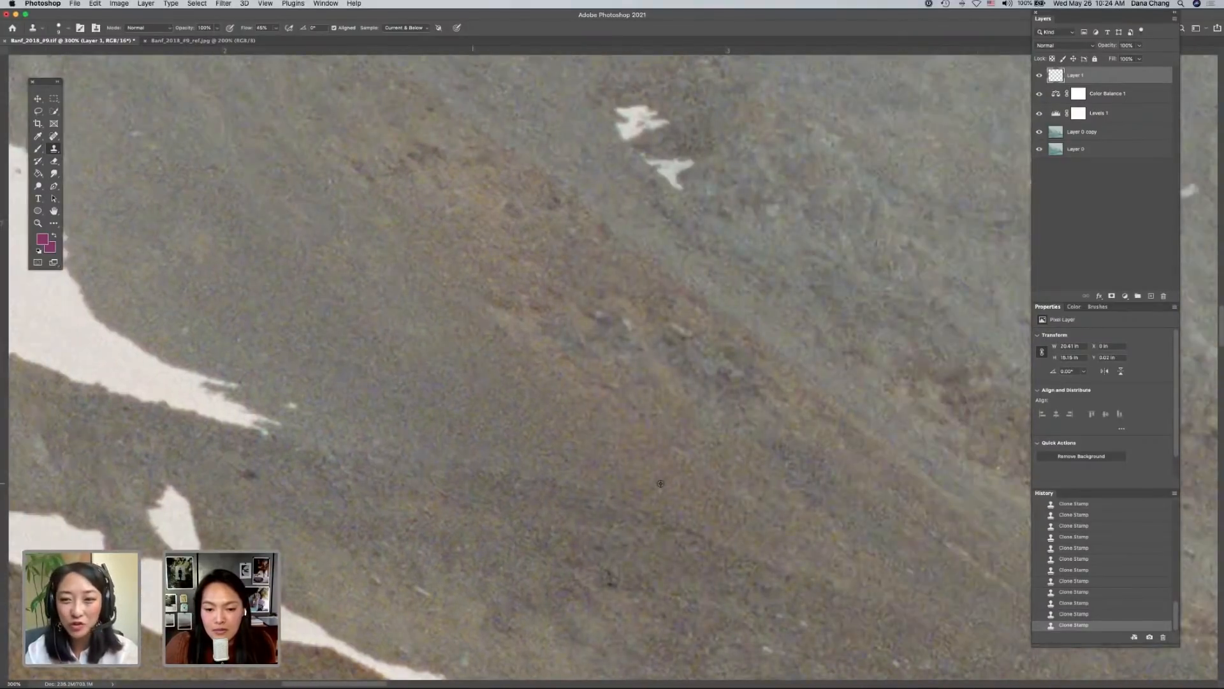
- Check the brown lower slope for dust and clone out the white speck on the hazy far mountainside above the glacier
scroll(661, 483, "right", 6)
scroll(661, 483, "down", 5)
scroll(655, 483, "down", 5)
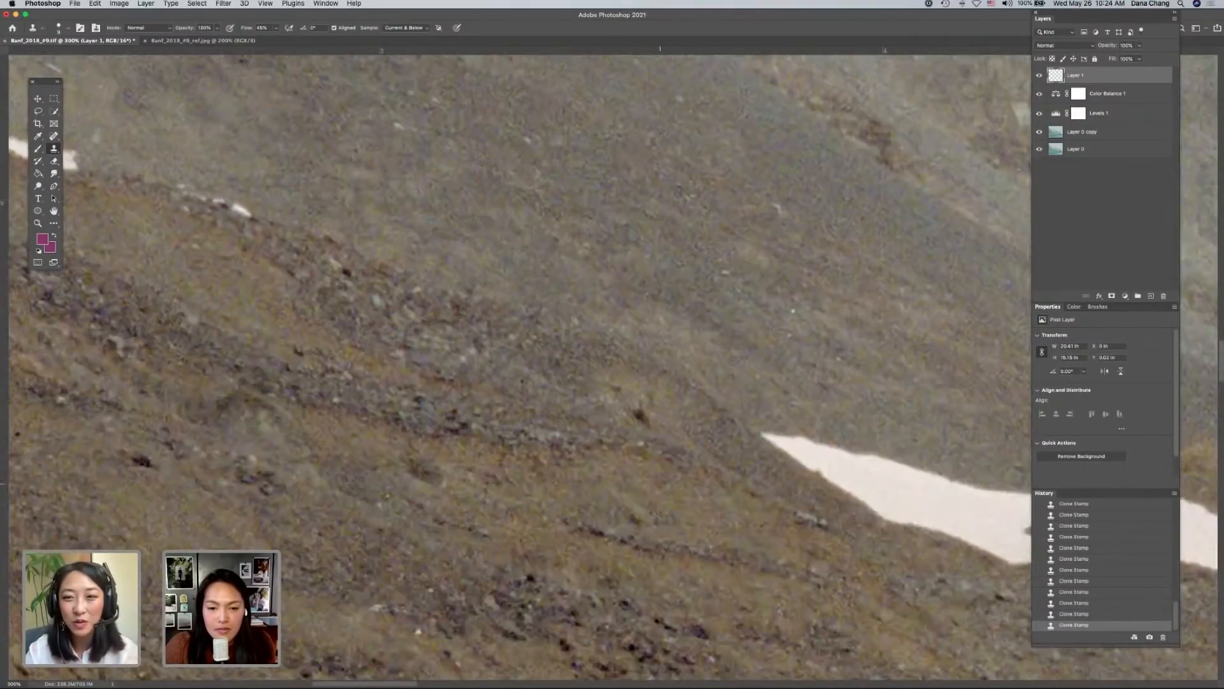
scroll(548, 308, "right", 6)
scroll(553, 311, "right", 6)
scroll(553, 310, "down", 5)
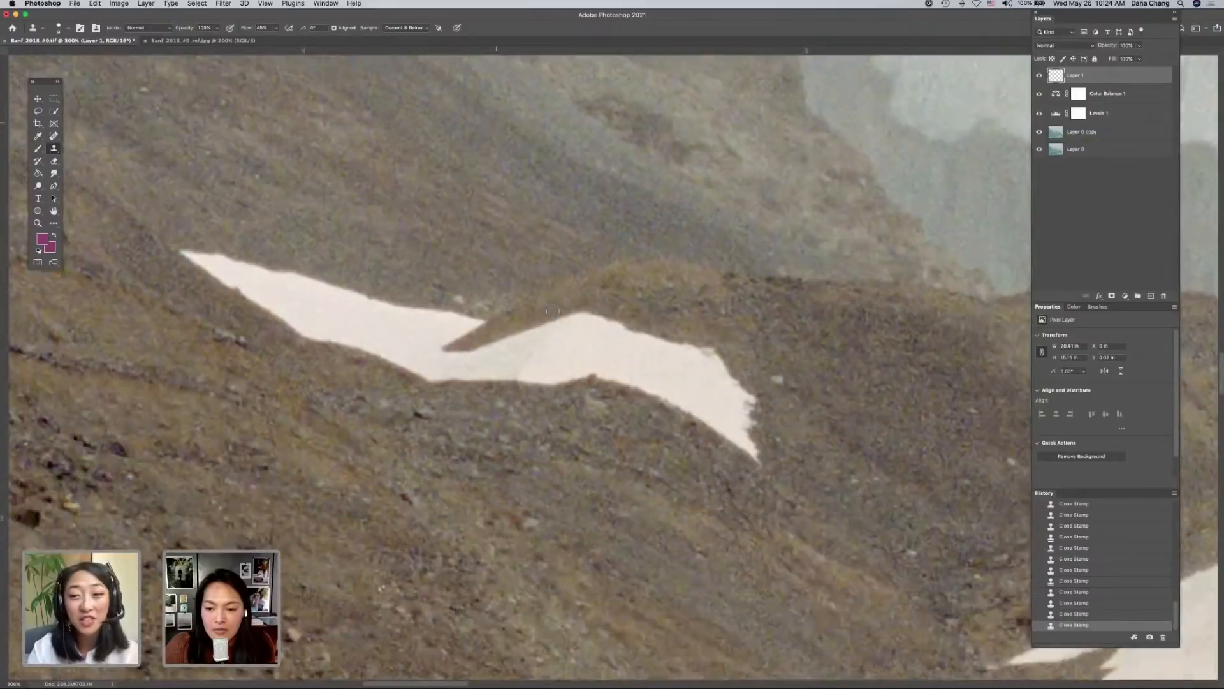
scroll(553, 311, "right", 9)
scroll(553, 310, "up", 10)
scroll(553, 311, "right", 8)
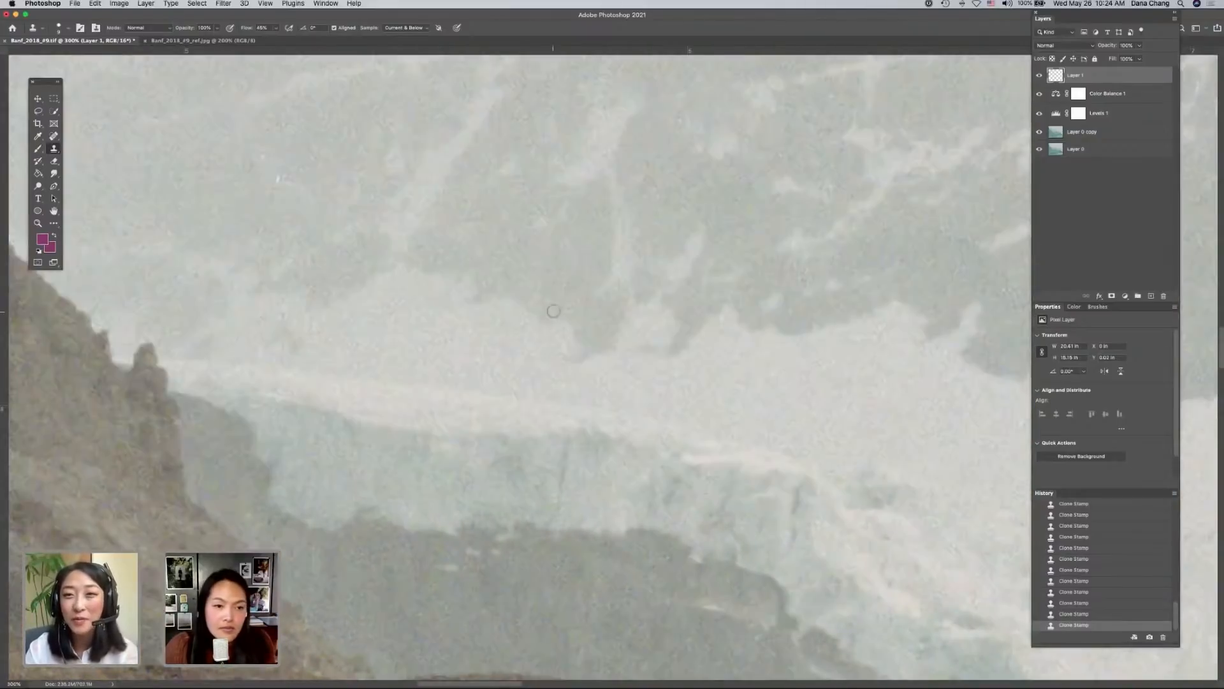
scroll(346, 279, "up", 10)
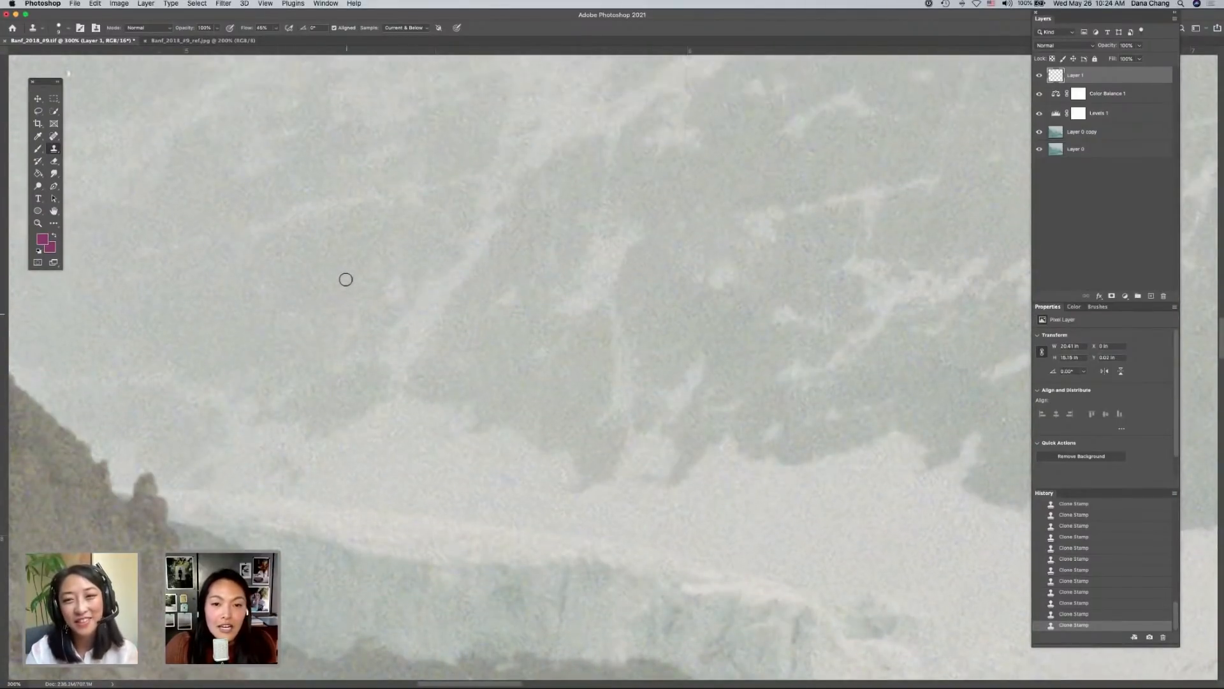
- Examine the hazy far mountain, the snow slopes and the rocky foreground beside the glacier for remaining dust
scroll(347, 278, "up", 4)
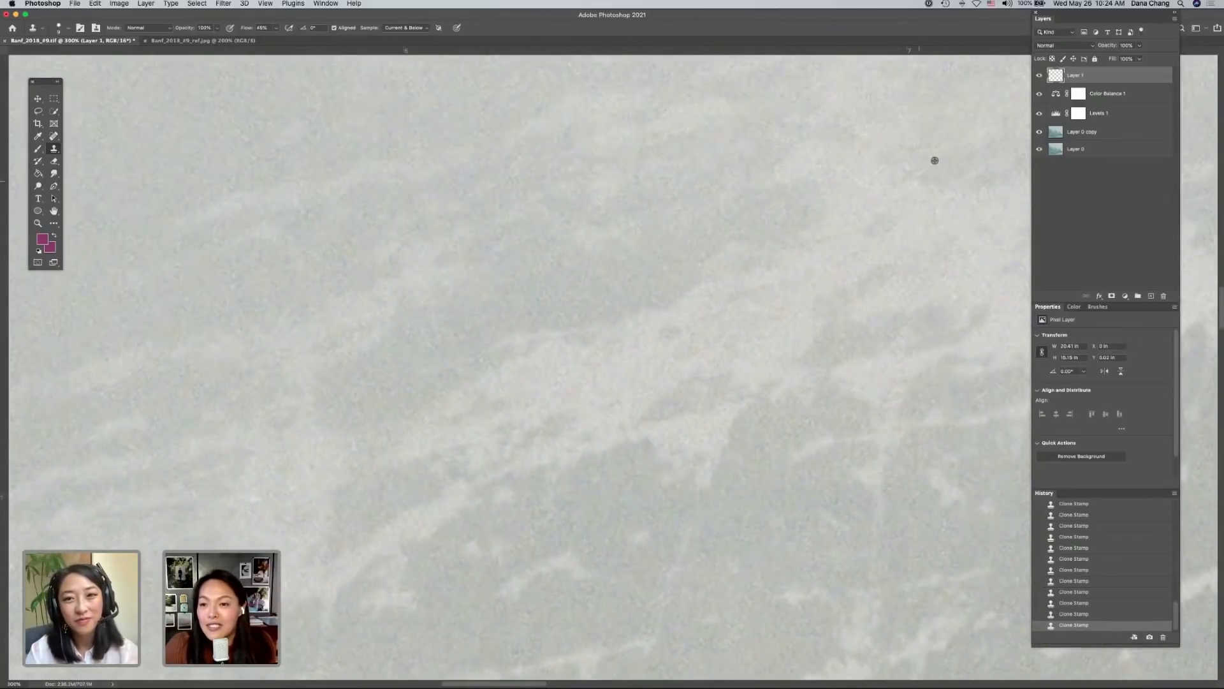
scroll(935, 186, "right", 6)
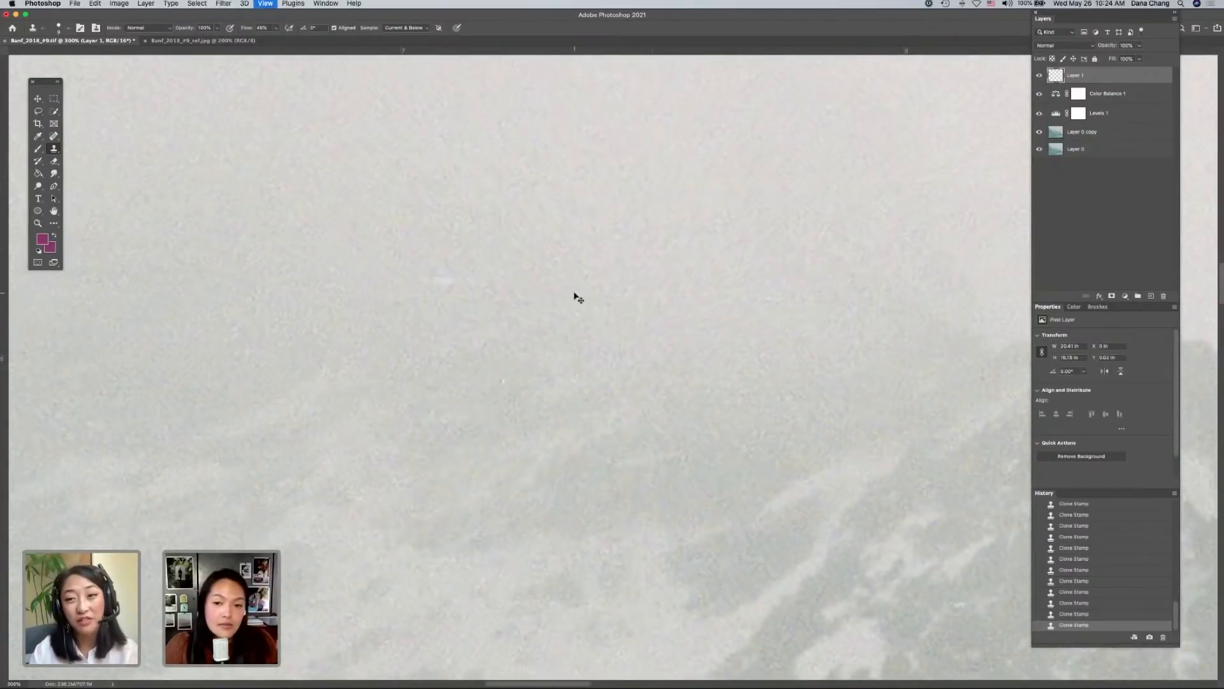
scroll(574, 294, "down", 8)
scroll(571, 294, "down", 5)
scroll(571, 294, "right", 5)
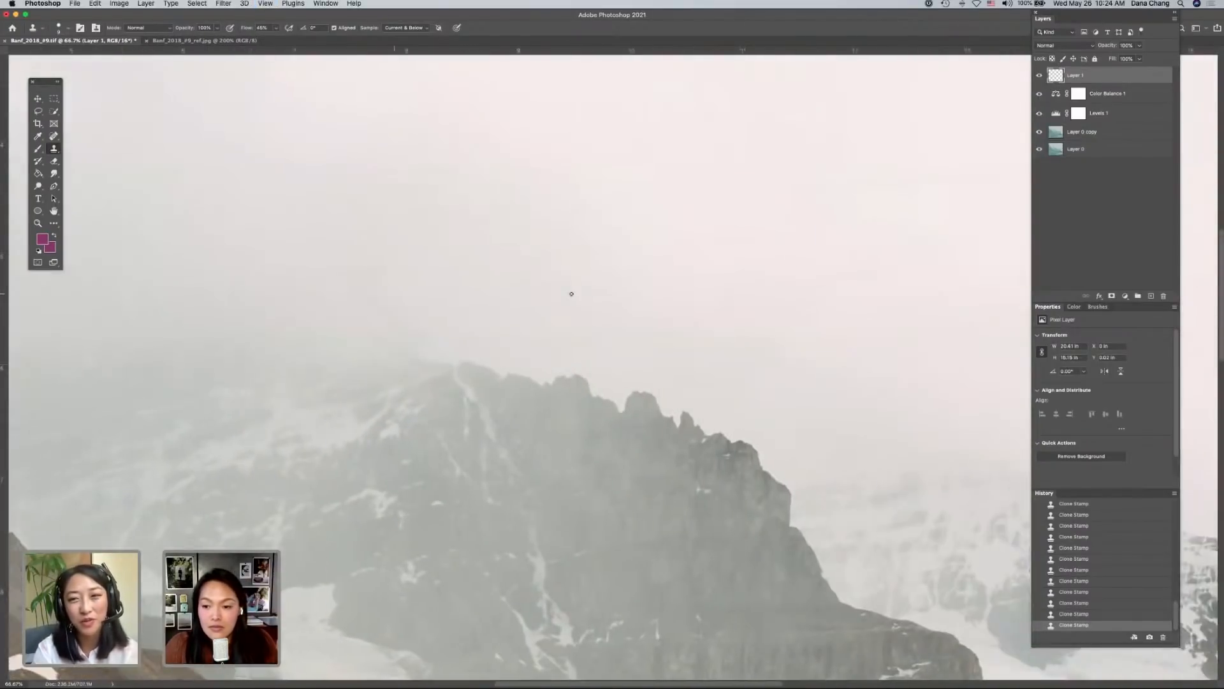
scroll(571, 293, "down", 10)
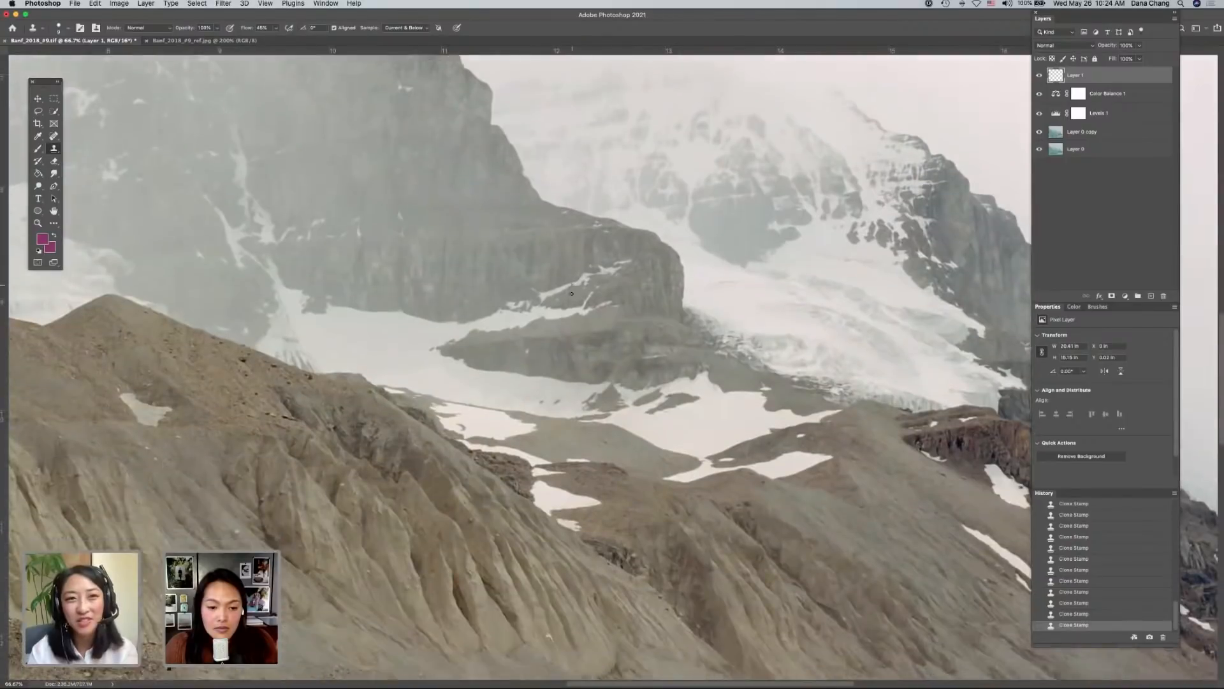
scroll(571, 294, "down", 4)
scroll(571, 293, "right", 8)
scroll(571, 294, "left", 4)
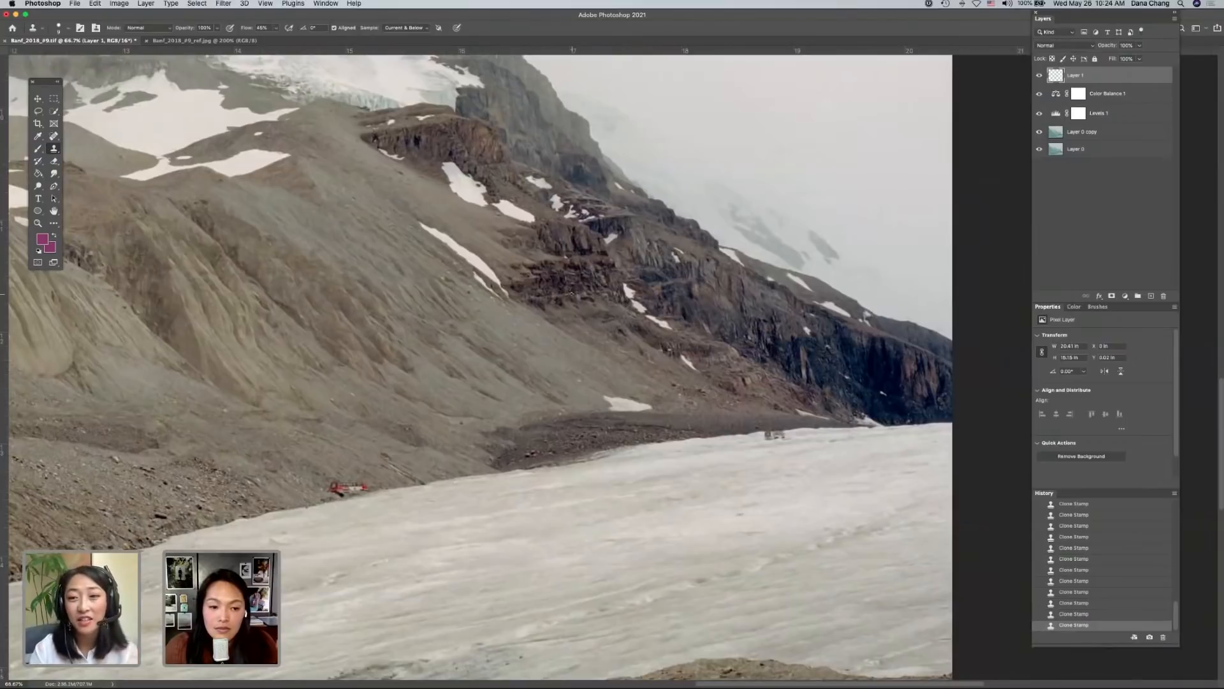
- Copy a rectangular area around the small red bus at the glacier's edge from Layer 0 copy and paste it as a new layer
left_click(1062, 133)
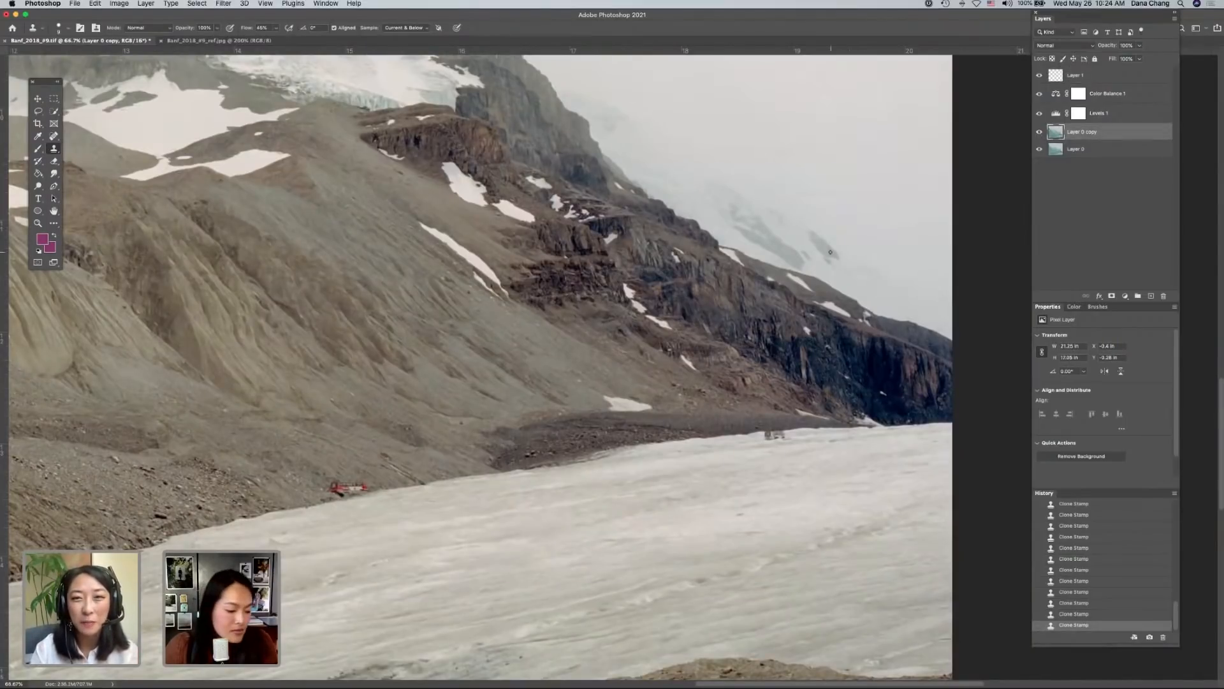
key("m")
left_click_drag(319, 473, 381, 504)
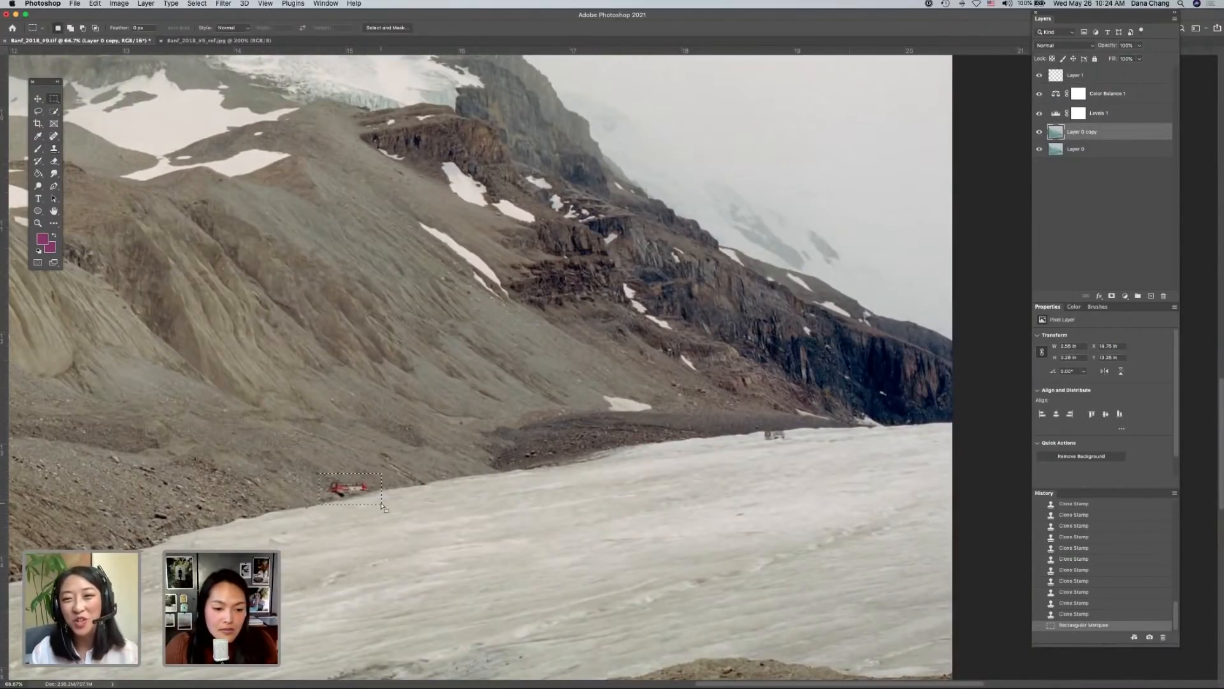
key("super+c")
key("super+v")
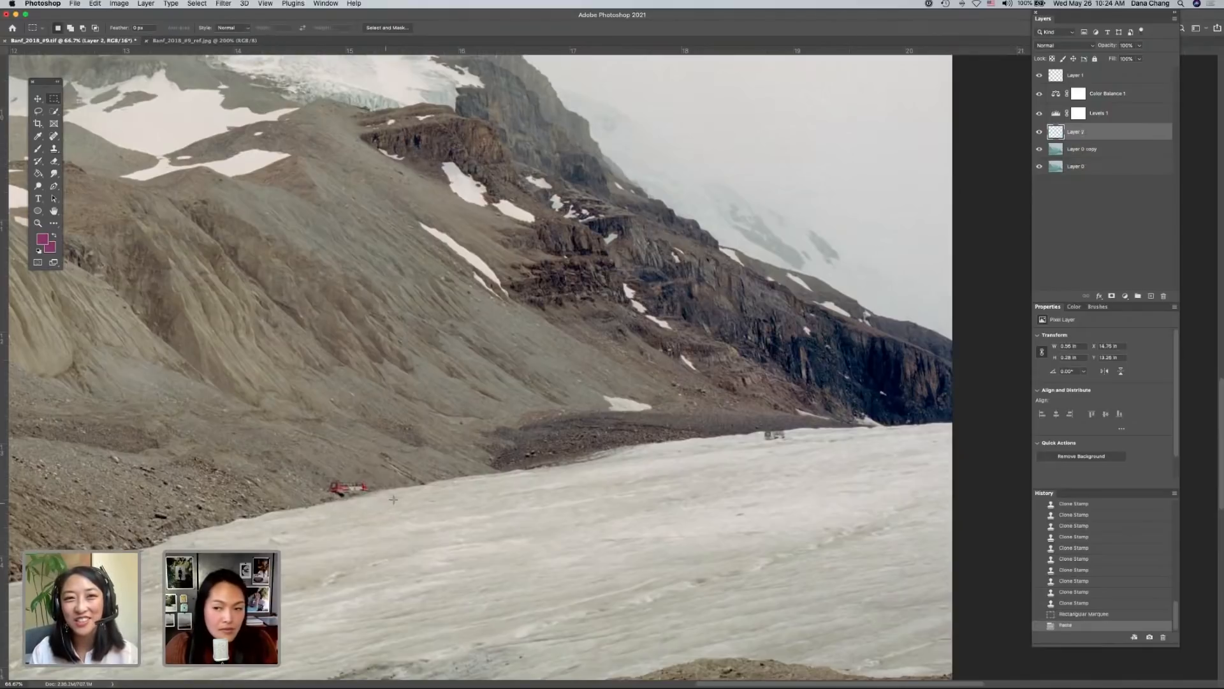
- Enlarge the pasted bus patch to about 1.7 in wide and position it over the original bus at the glacier's edge
key("super+t")
left_click_drag(381, 473, 479, 401)
left_click_drag(408, 455, 375, 461)
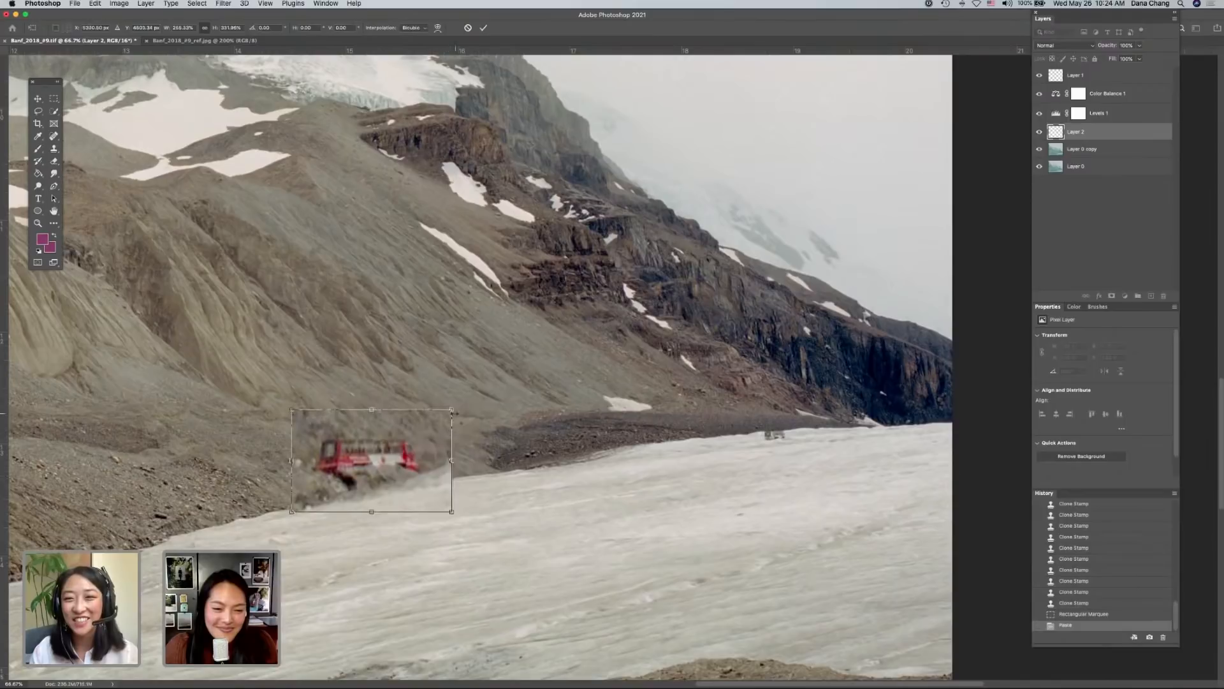
left_click_drag(451, 404, 498, 386)
left_click_drag(402, 436, 386, 438)
key("Return")
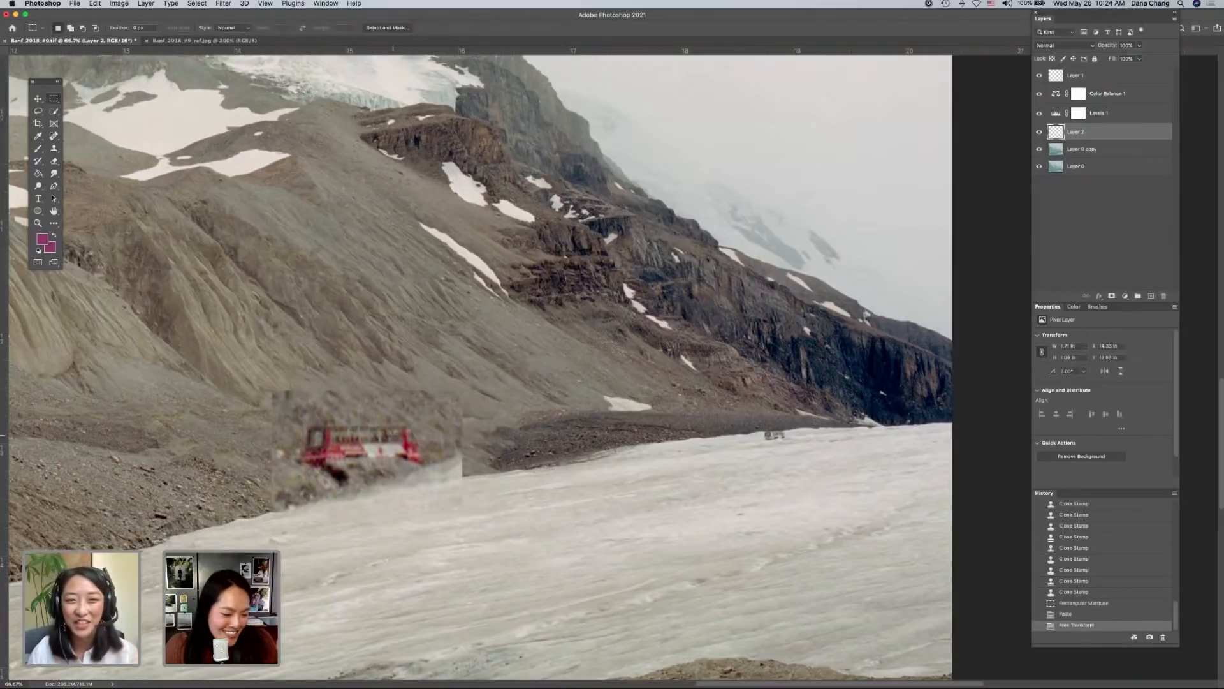
- Add a layer mask to the enlarged bus layer and choose the Hard Round brush for painting on it
key("b")
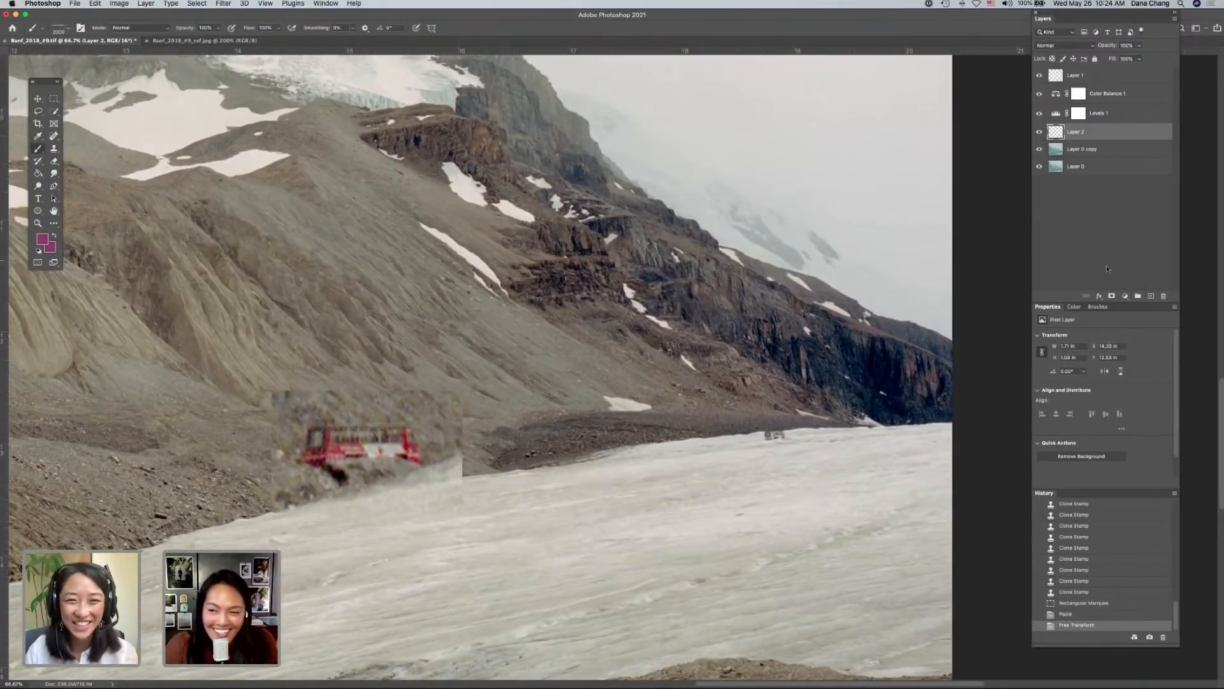
left_click(1110, 297)
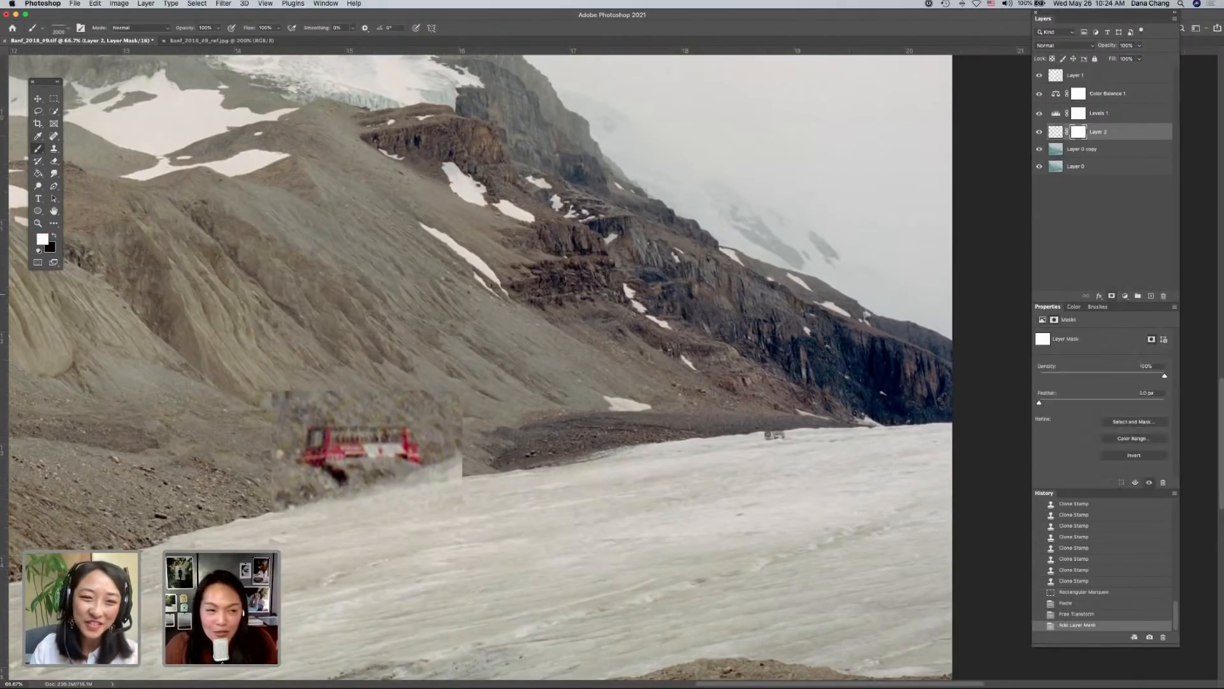
left_click(59, 30)
scroll(59, 279, "up", 15)
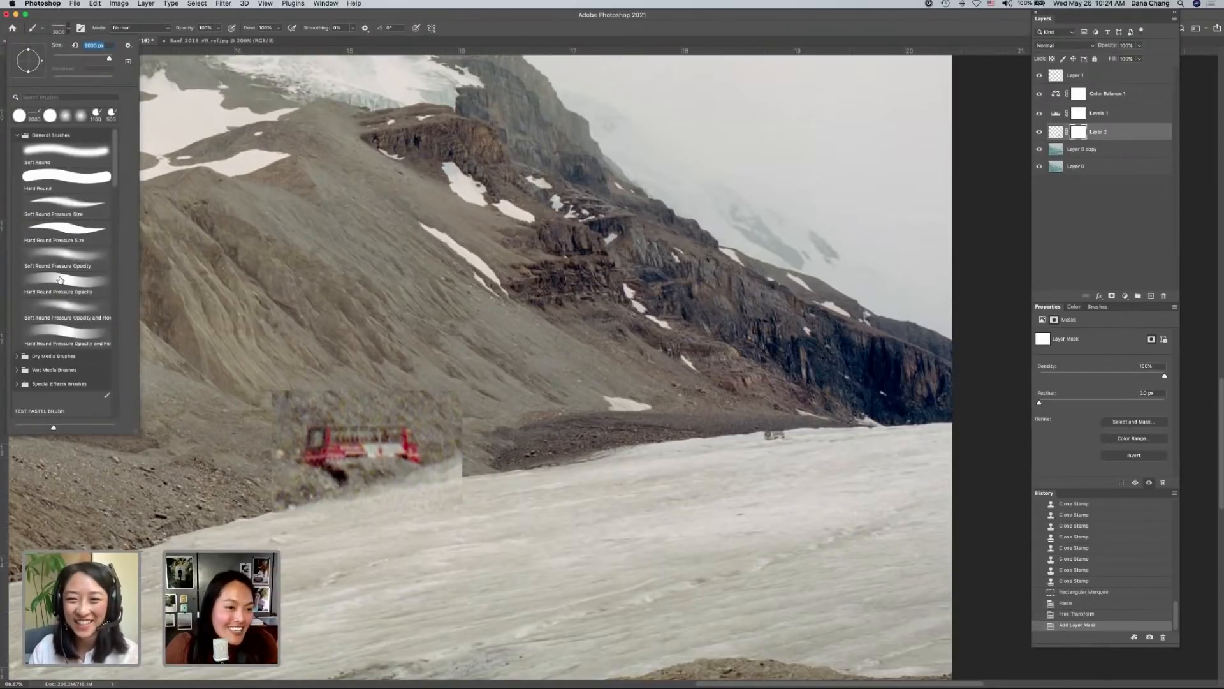
scroll(66, 180, "down", 15)
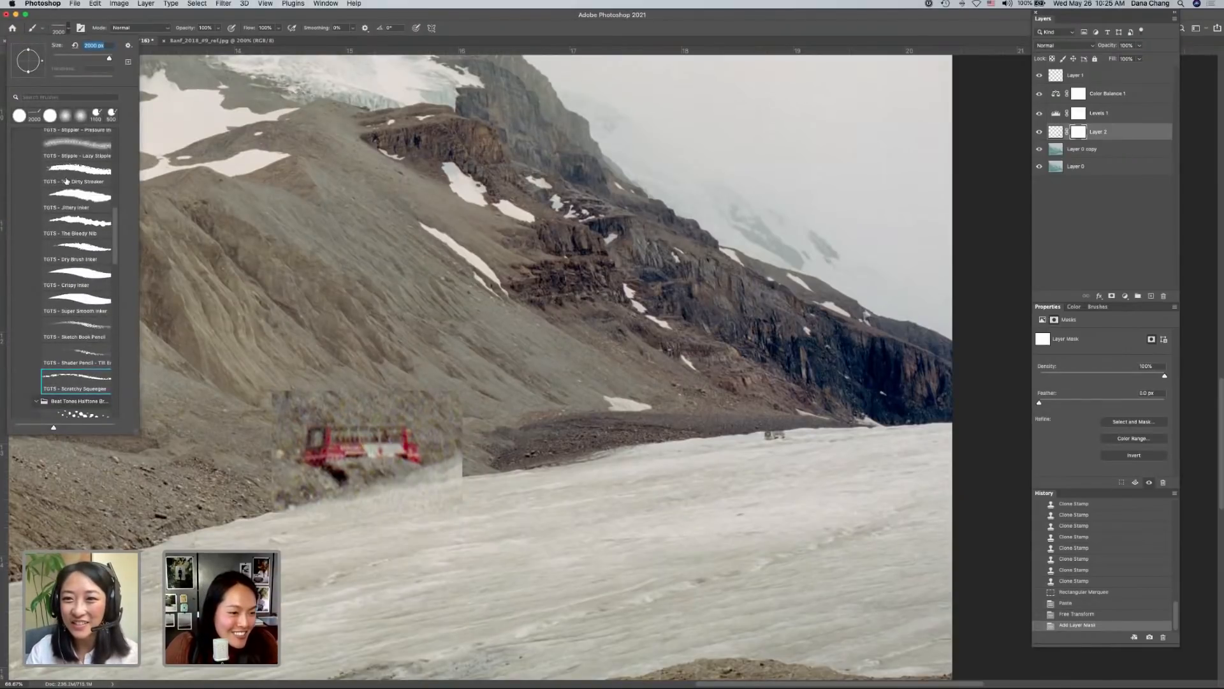
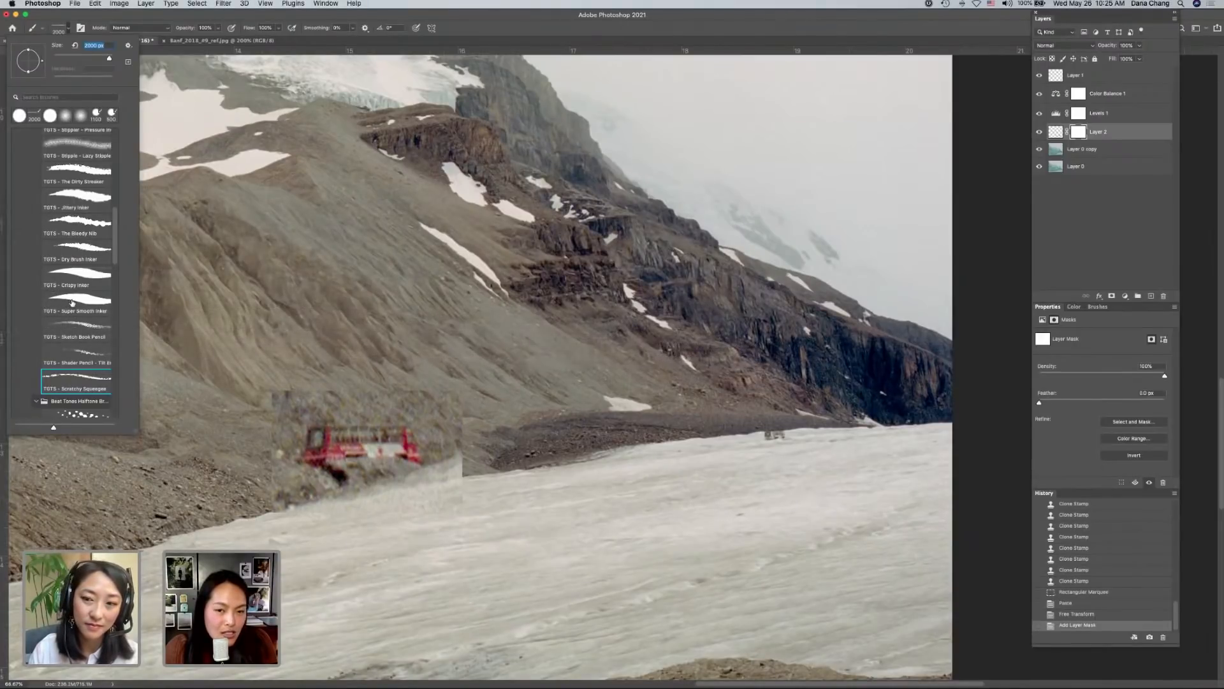
scroll(72, 302, "down", 2)
scroll(73, 306, "down", 4)
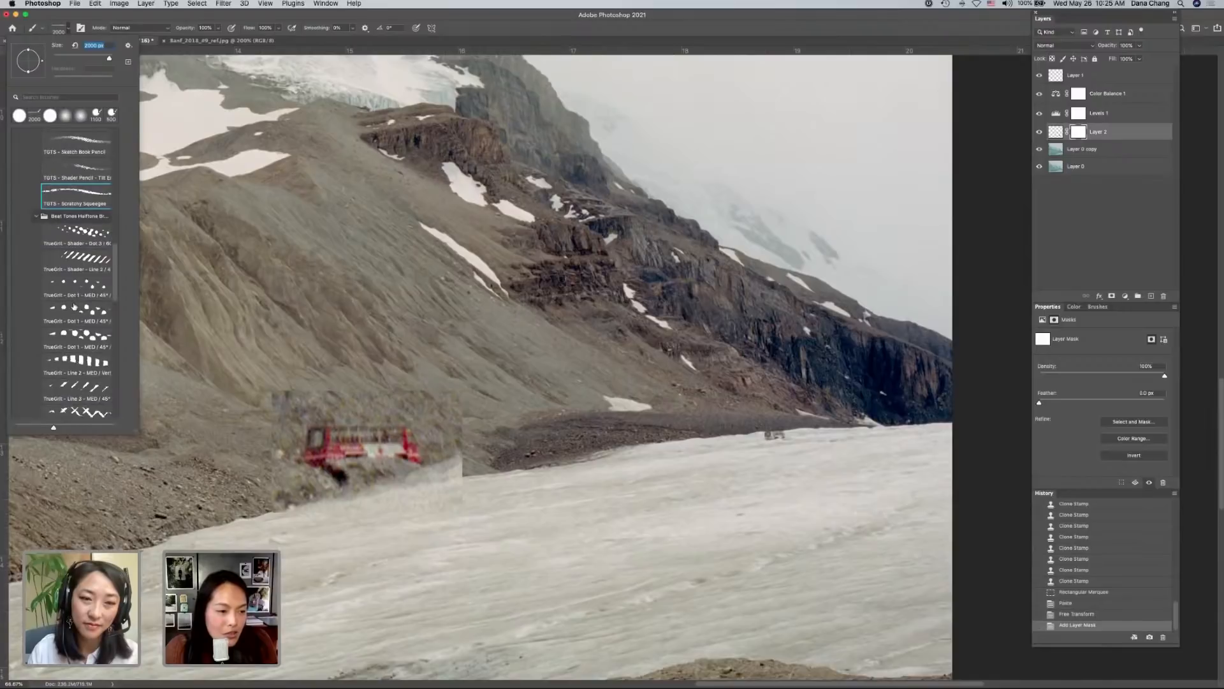
scroll(74, 306, "down", 3)
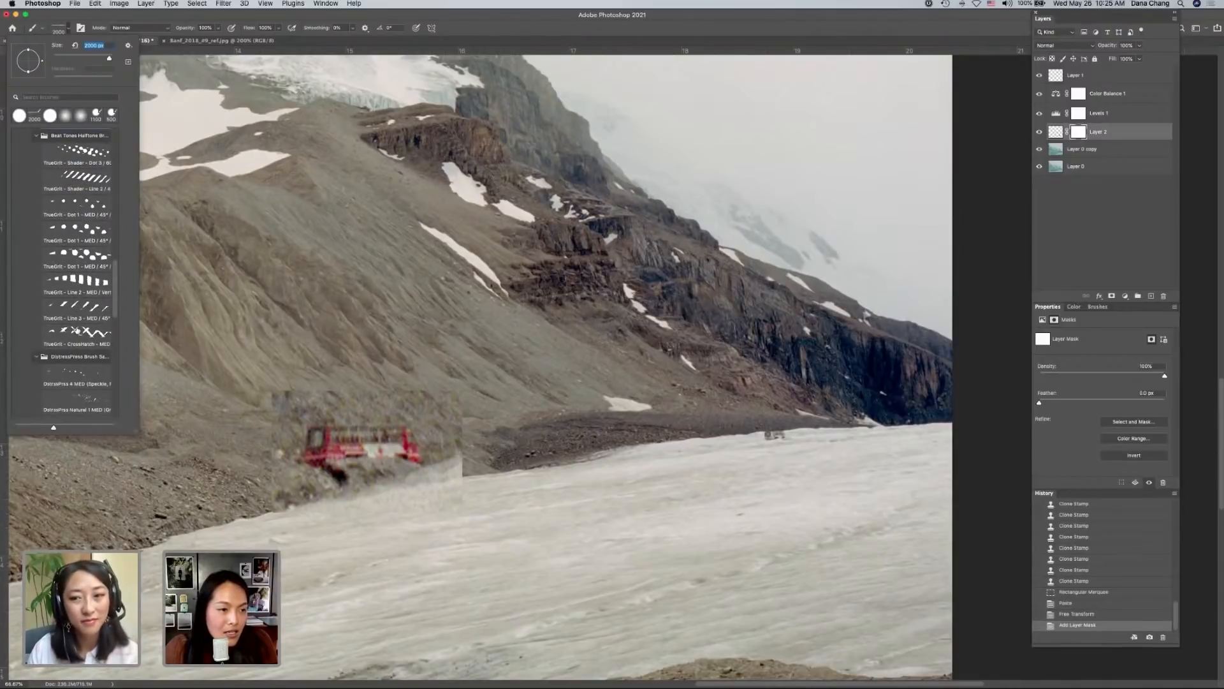
scroll(76, 330, "up", 10)
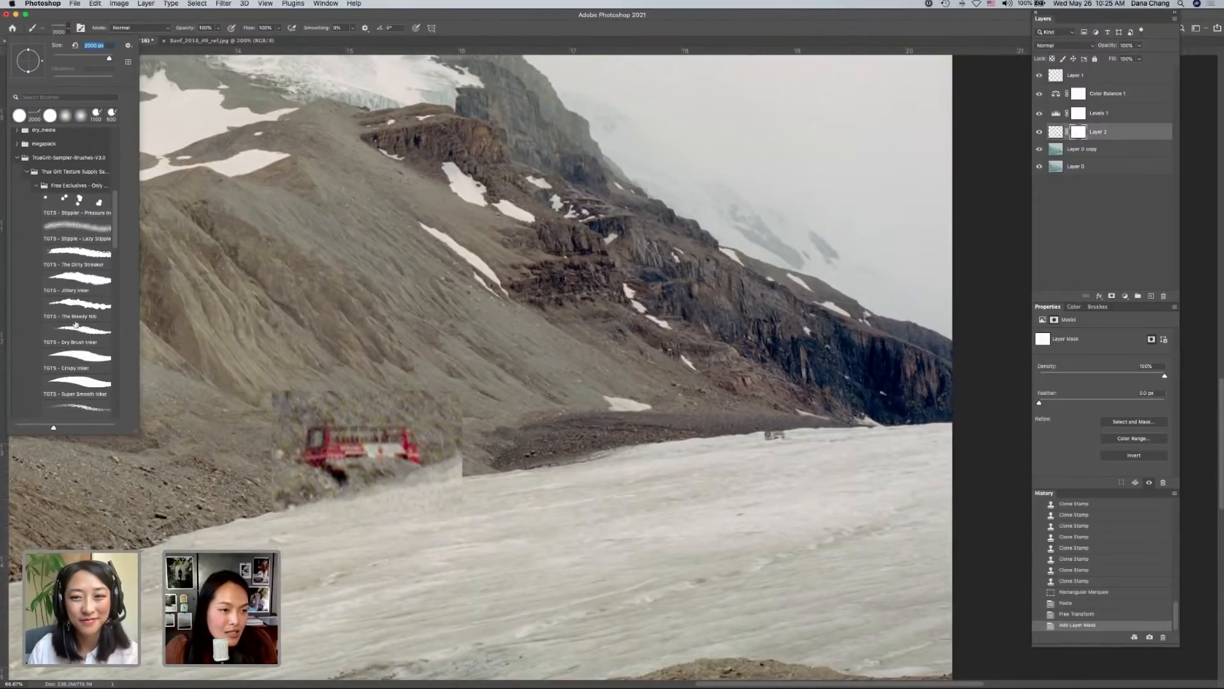
scroll(58, 175, "up", 5)
left_click(58, 177)
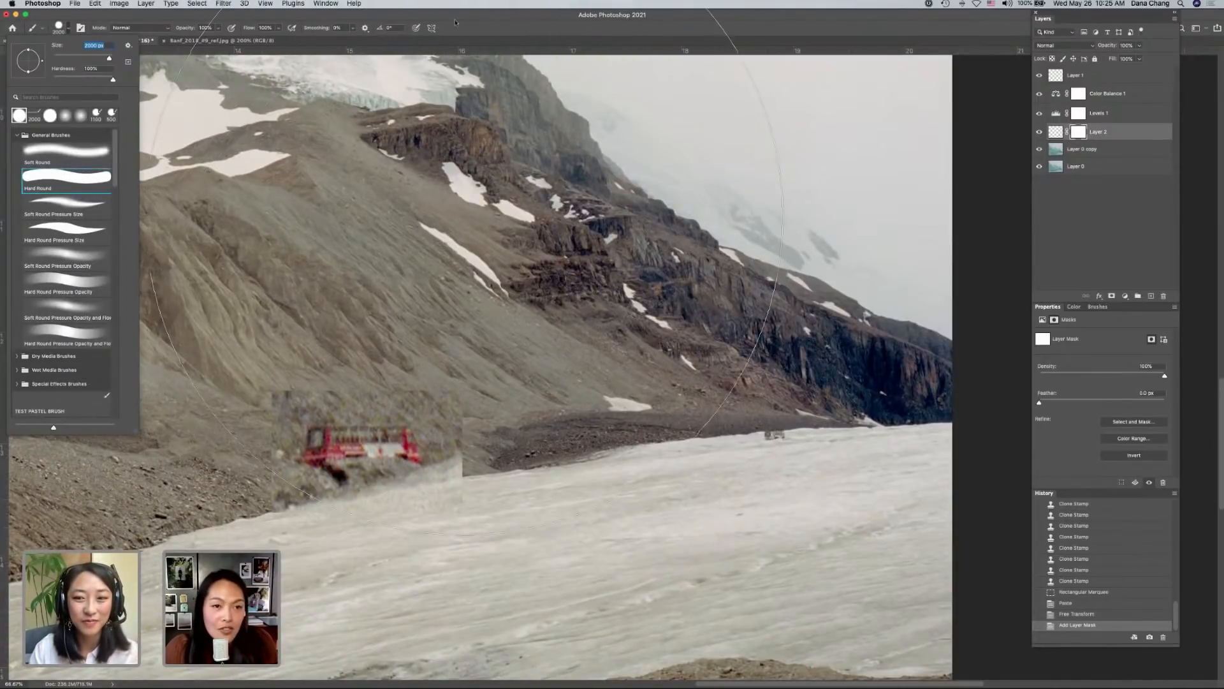
type("1700")
key("Return")
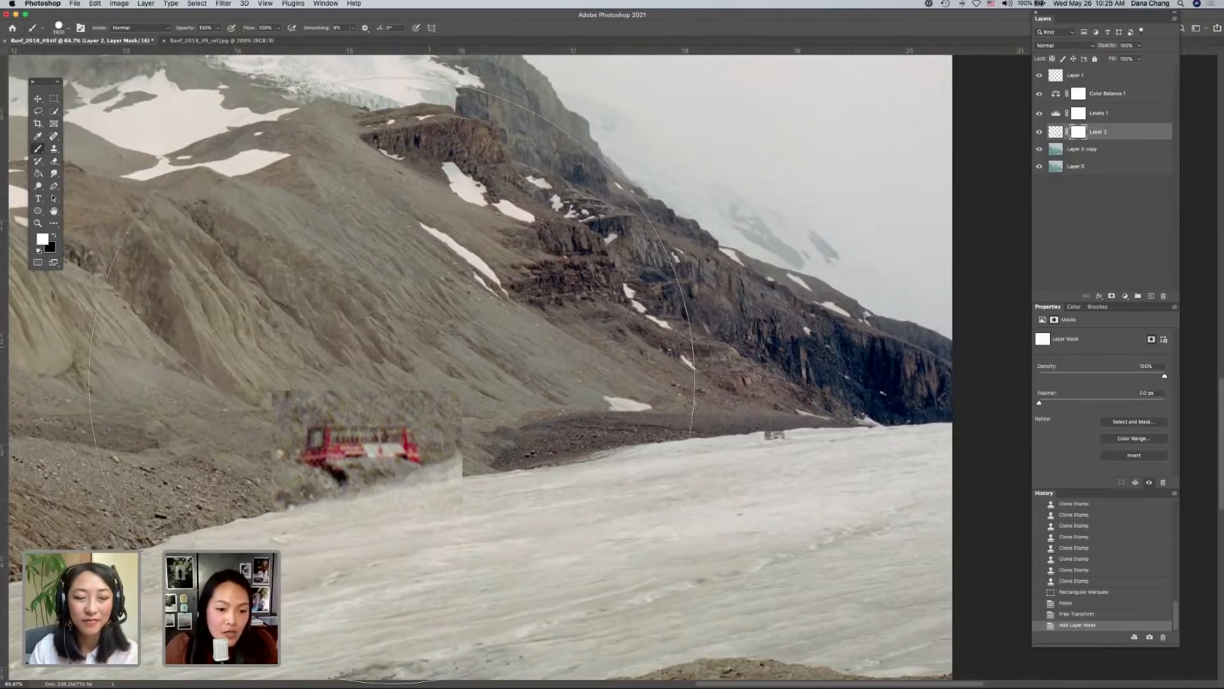
- Shrink the brush well below the size of the bus patch and try a mask stroke along the patch's upper edge
key("bracketleft")
key("bracketleft")
key("bracketleft")
key("bracketleft")
key("bracketleft")
key("bracketleft")
key("bracketleft")
key("bracketleft")
key("bracketleft")
key("bracketleft")
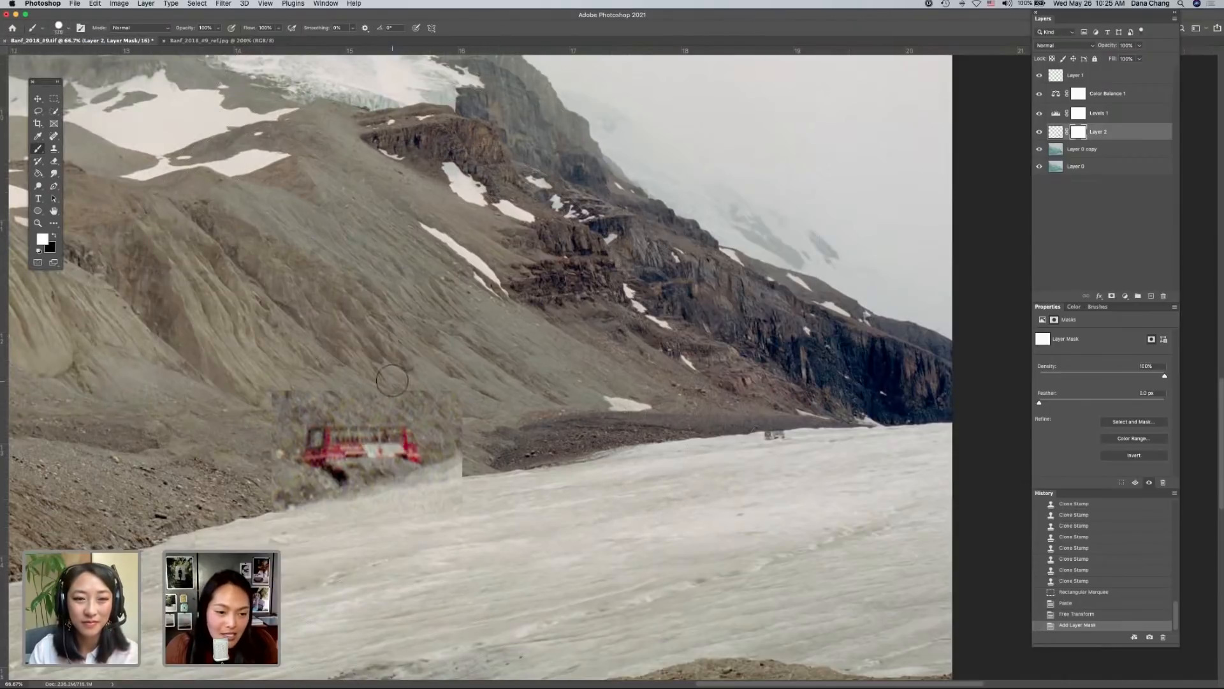
left_click_drag(345, 384, 415, 376)
- Paint black on the Layer 2 mask with the Soft Round brush to blend the patch edges around the bus
key("f")
key("x")
left_click(67, 18)
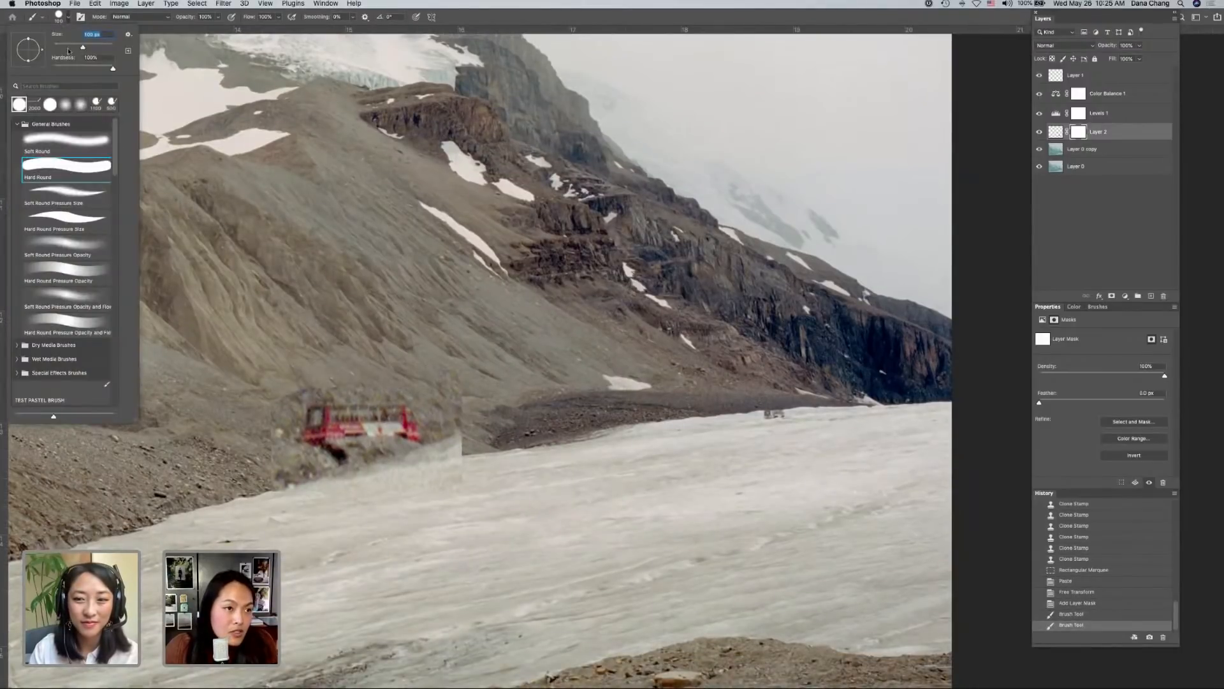
left_click(62, 144)
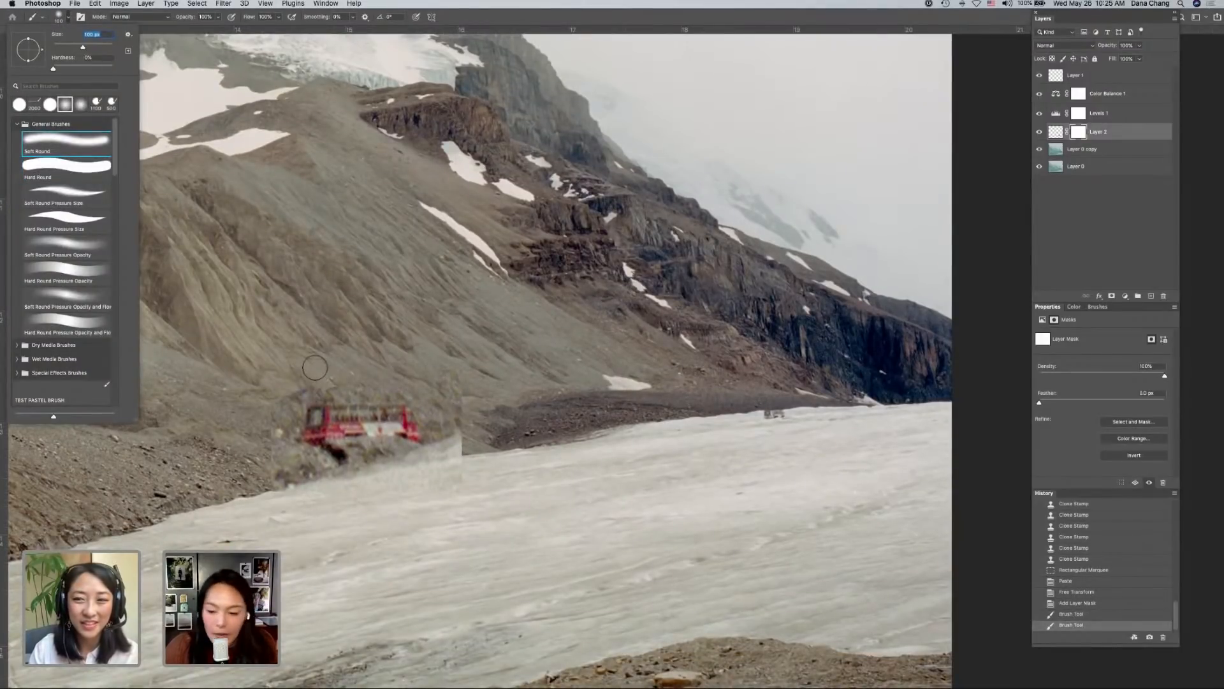
mouse_move(289, 392)
left_mouse_down()
mouse_move(285, 504)
mouse_move(342, 513)
mouse_move(316, 484)
mouse_move(444, 484)
mouse_move(470, 401)
left_mouse_up()
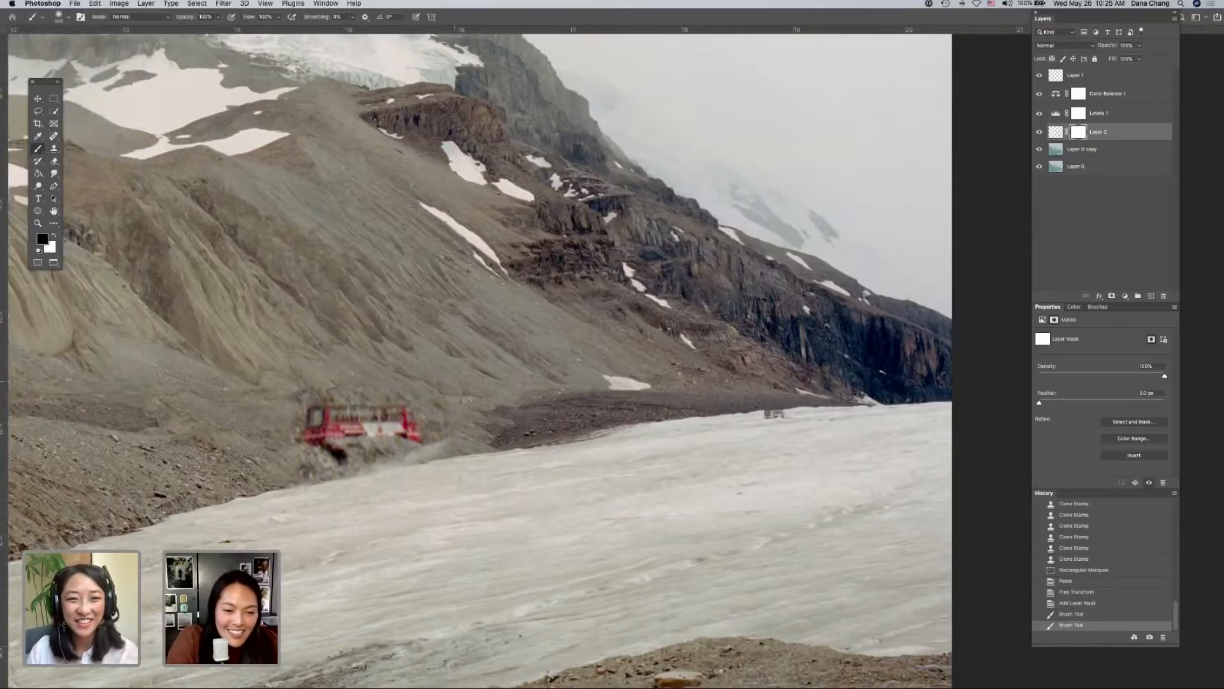
left_click_drag(409, 371, 295, 399)
left_click_drag(412, 373, 428, 357)
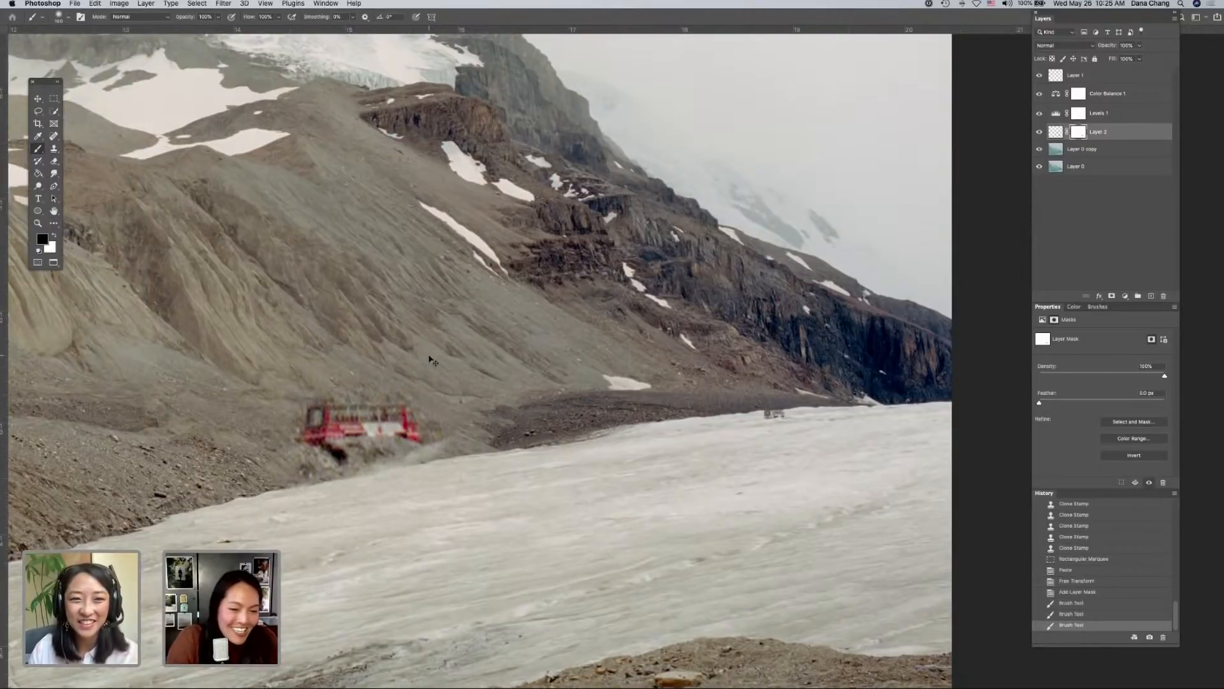
- Check how the enlarged red bus looks in the whole photo and against the slope behind it
key("super+minus")
key("super+minus")
key("super+minus")
key("super+minus")
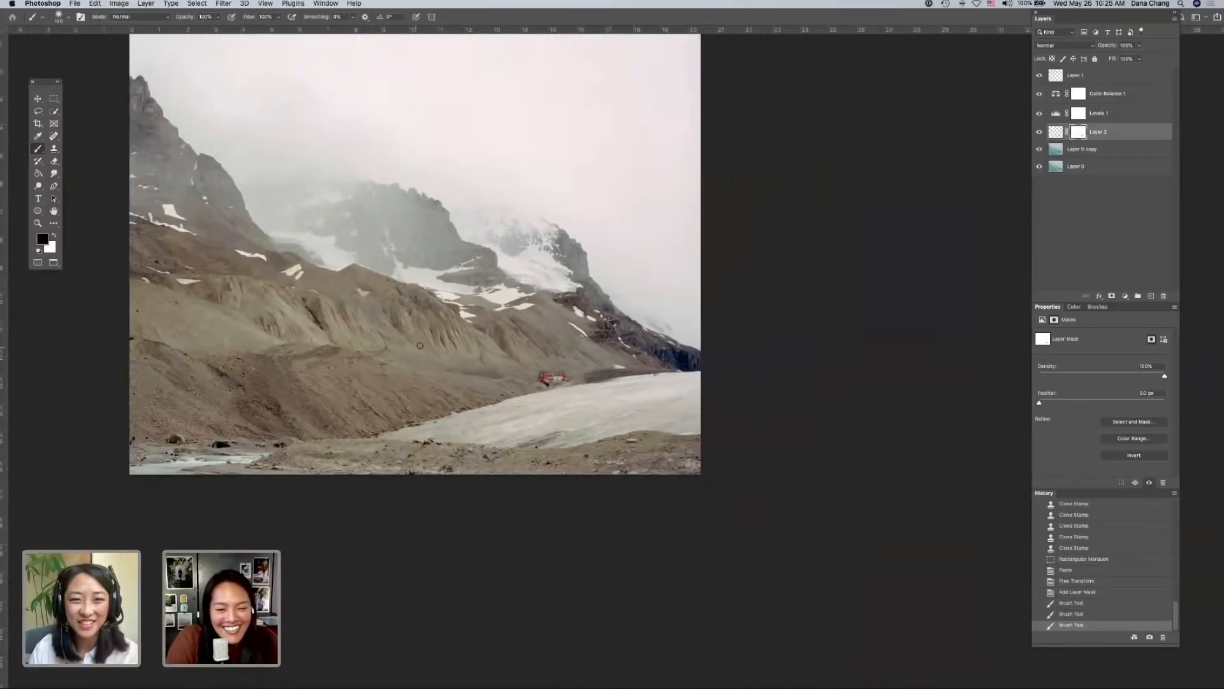
key("super+minus")
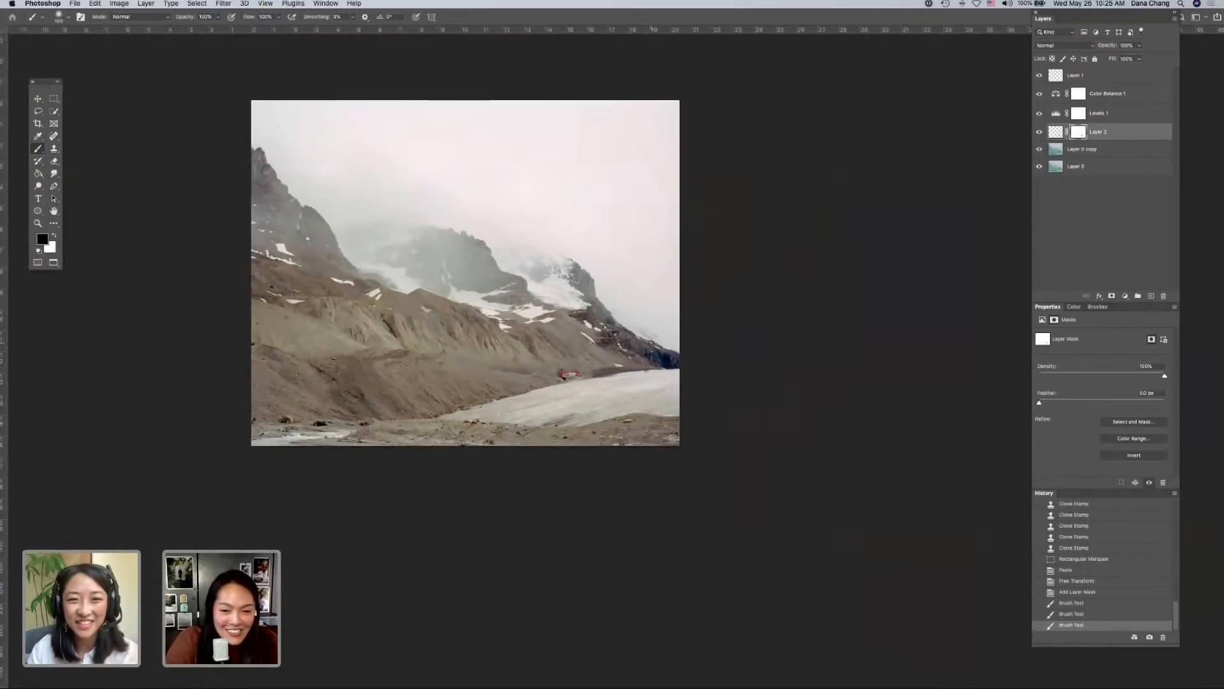
key("super+plus")
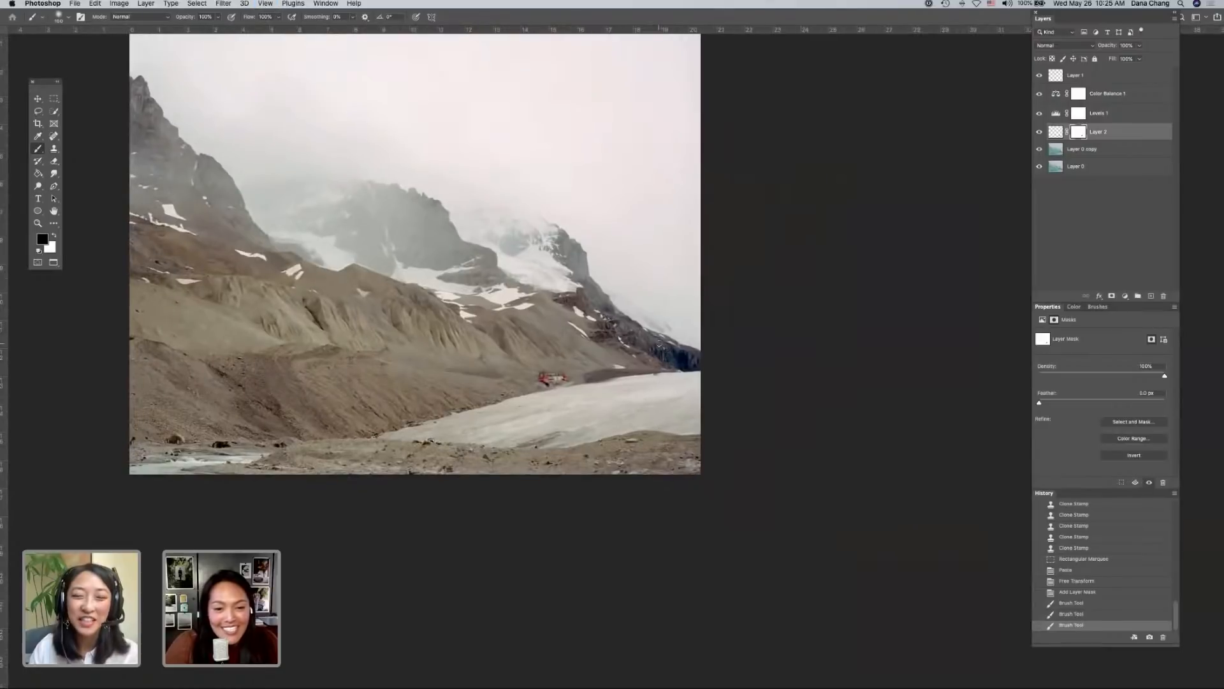
scroll(587, 278, "up", 2)
key("super+plus")
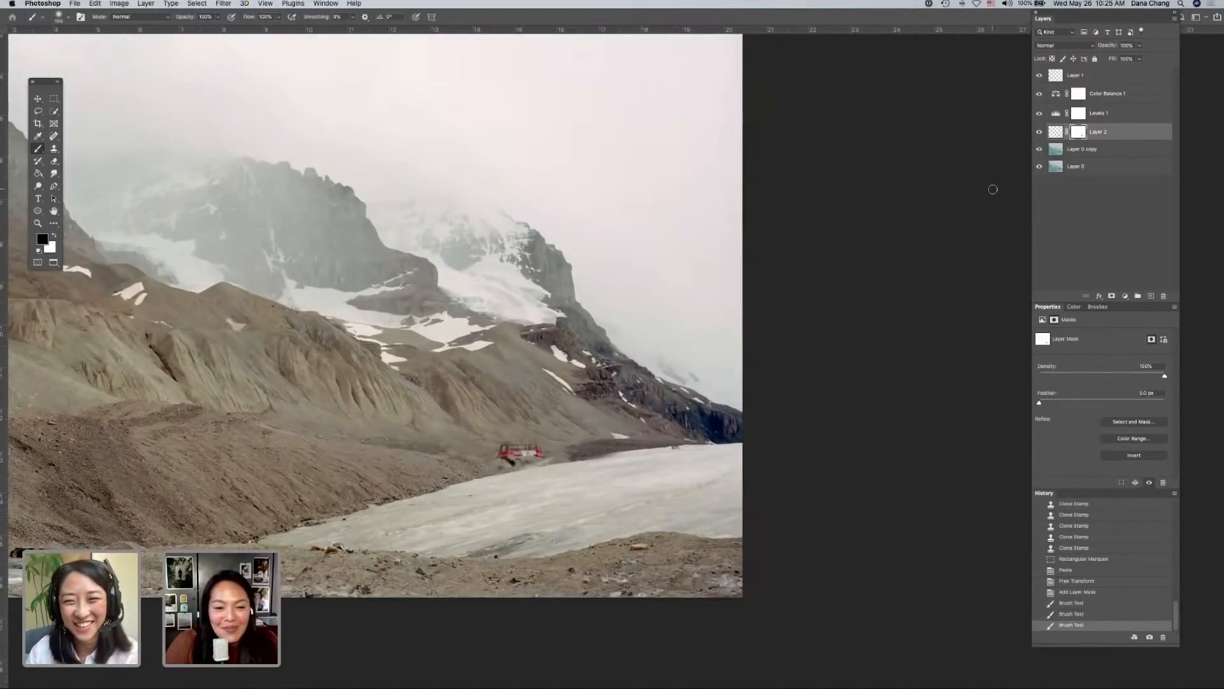
- Duplicate the bus layer twice and place the copies in a descending row along the glacier's edge to the left of the first bus
left_click_drag(1060, 136, 1151, 296)
key("v")
left_click_drag(542, 456, 455, 459)
left_click_drag(1054, 133, 1151, 296)
mouse_move(462, 460)
left_mouse_down()
mouse_move(373, 490)
mouse_move(403, 482)
left_mouse_up()
- Paint black on the mask of Layer 2 copy 2 to hide the pale patch below the lowest bus
key("b")
key("super+z")
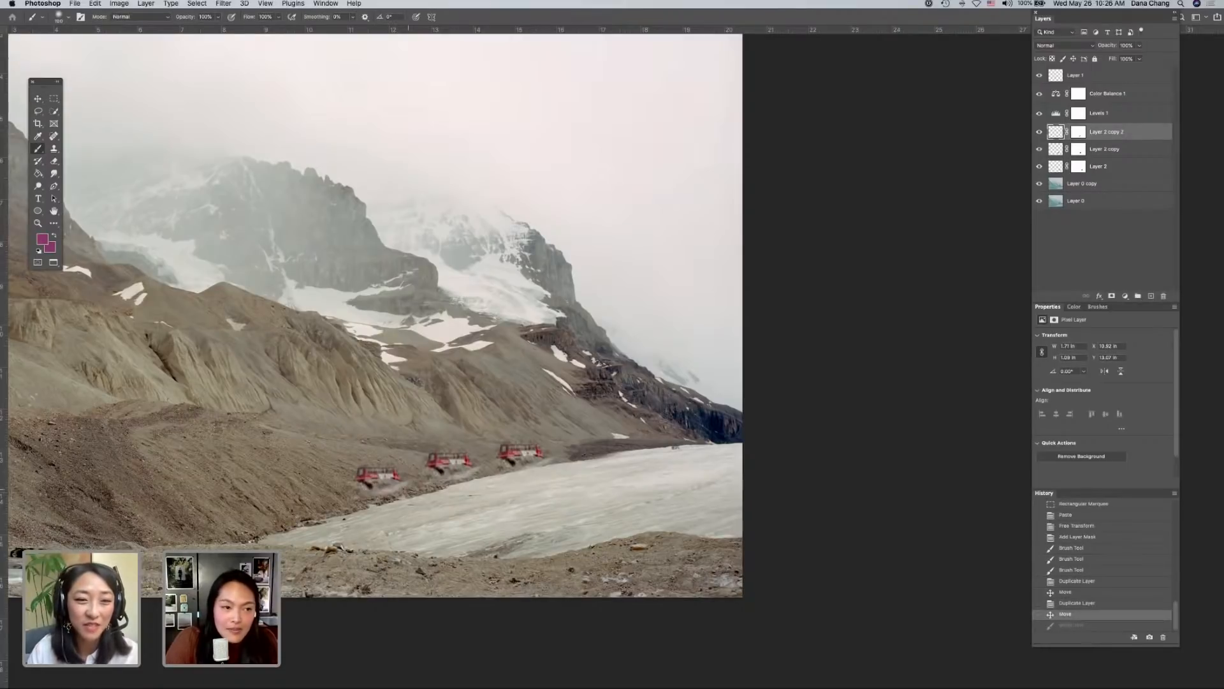
left_click(1078, 132)
key("d")
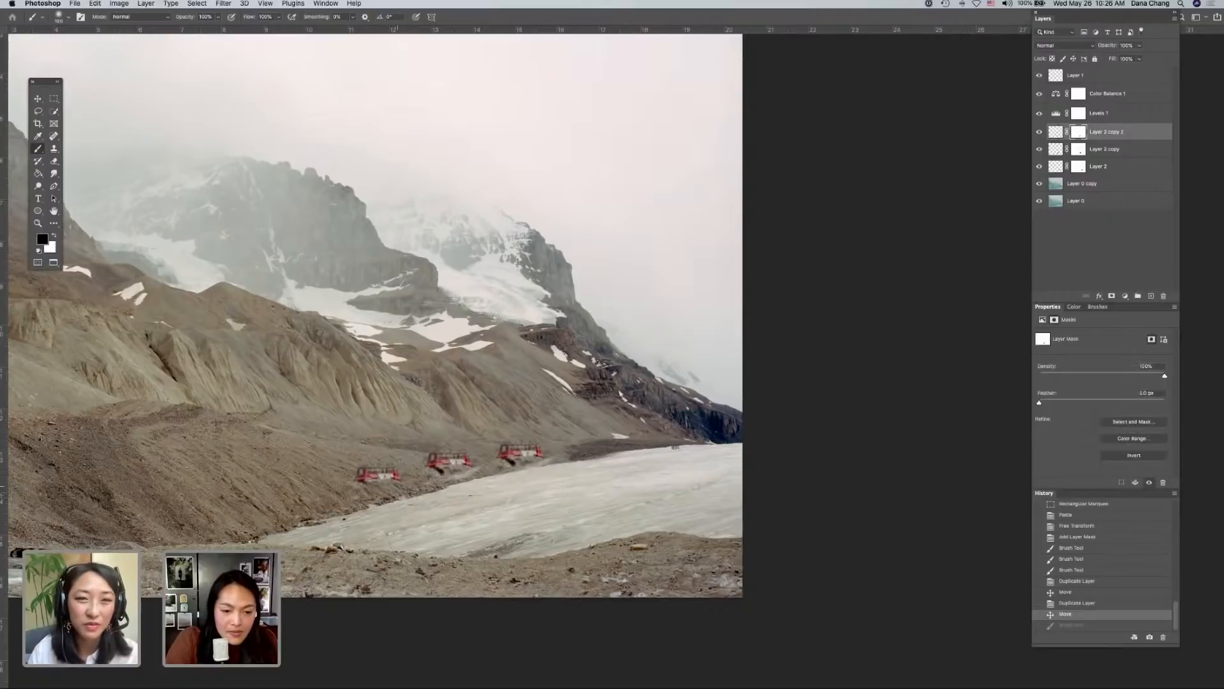
key("super+shift+z")
- Paint black on the mask of Layer 2 copy to blend the lower edge of the middle bus
left_click(1082, 149)
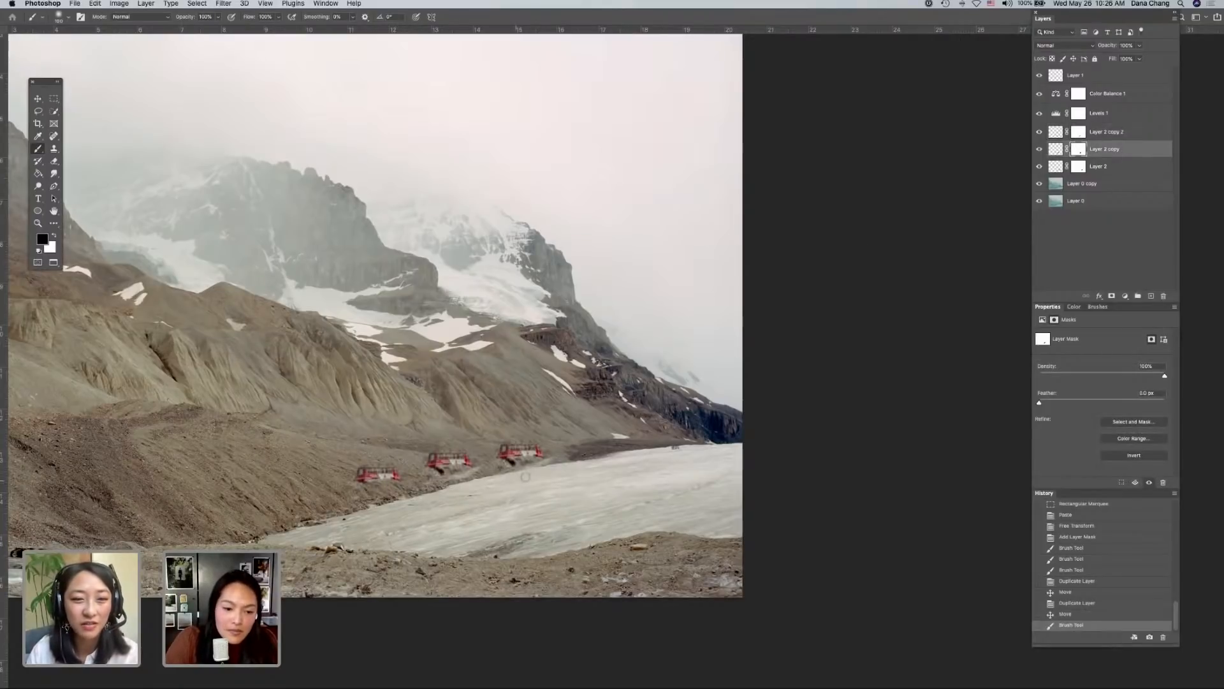
left_click(452, 474)
left_click(452, 474)
- Paint black on the Layer 2 mask to blend the ground below and beside the uppermost bus into the glacier
left_click(1073, 167)
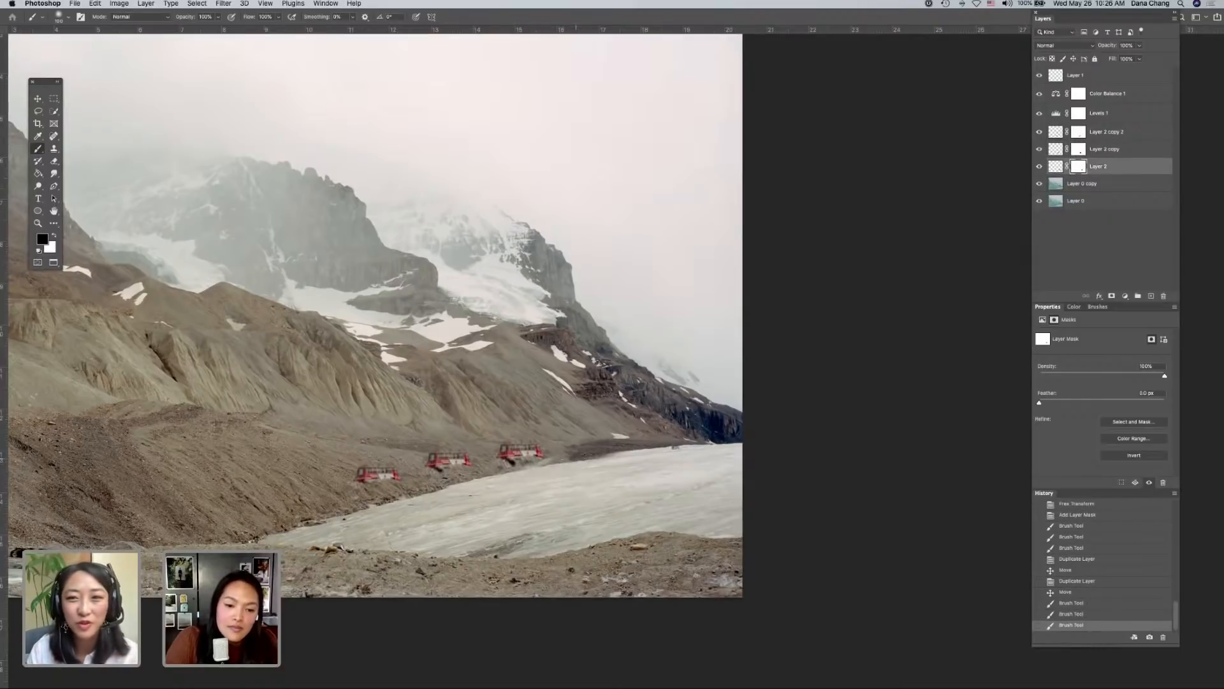
left_click(546, 467)
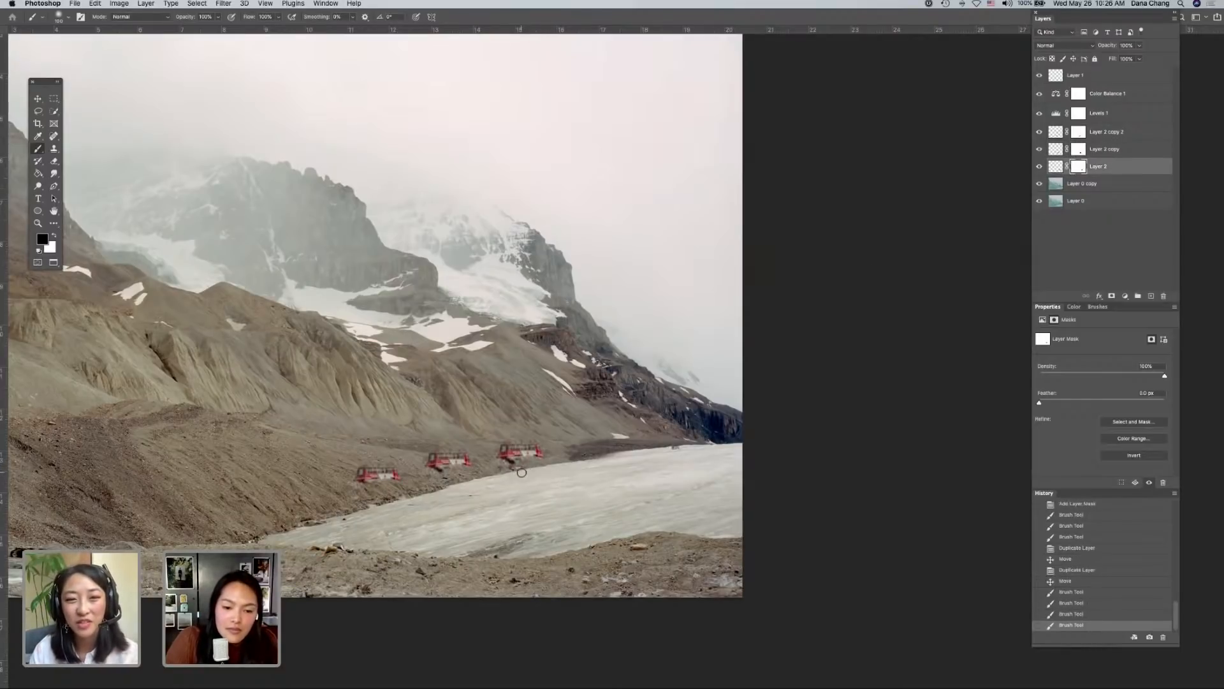
left_click(522, 473)
left_click(545, 463)
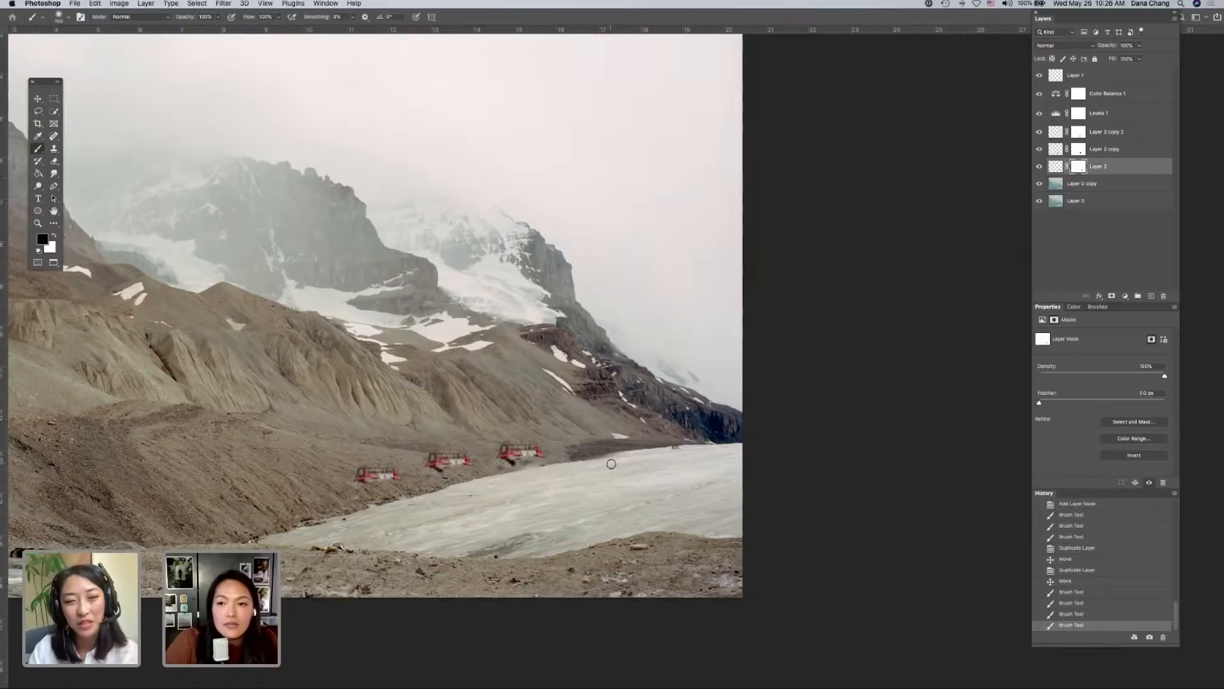
- Enlarge the lowest bus on Layer 2 copy 2 to about 114.5% and shift it farther down and left along the slope
left_click(1055, 133)
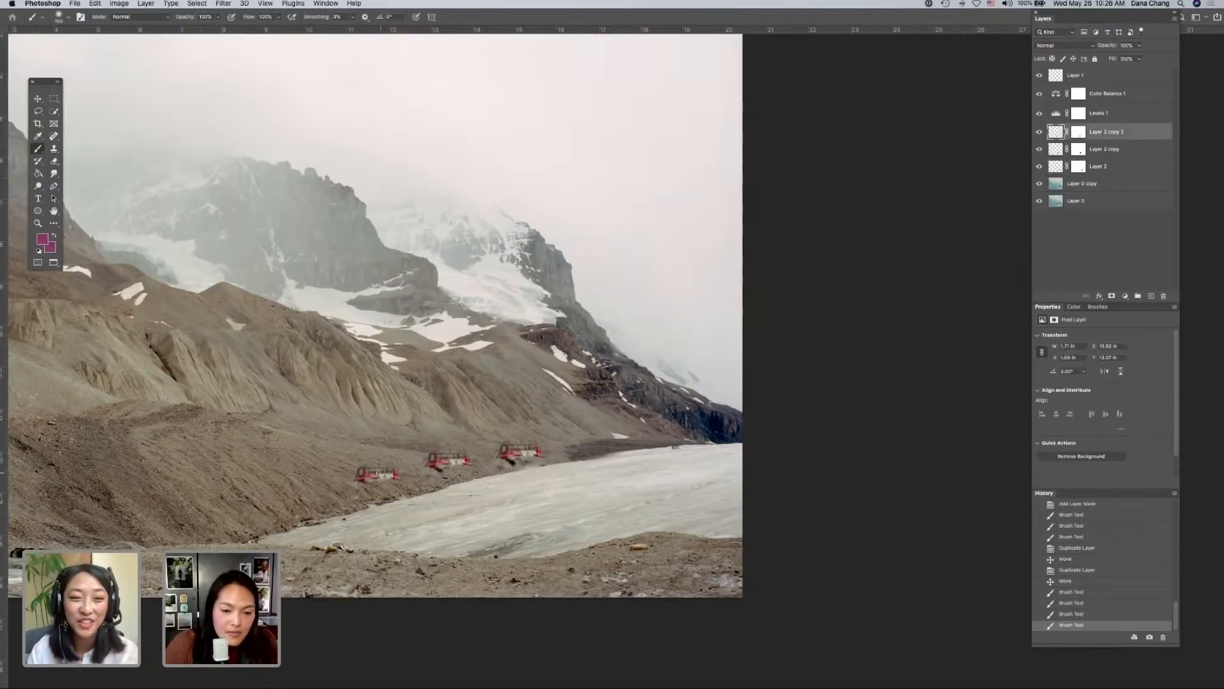
key("super+t")
left_click_drag(415, 453, 365, 473)
key("Return")
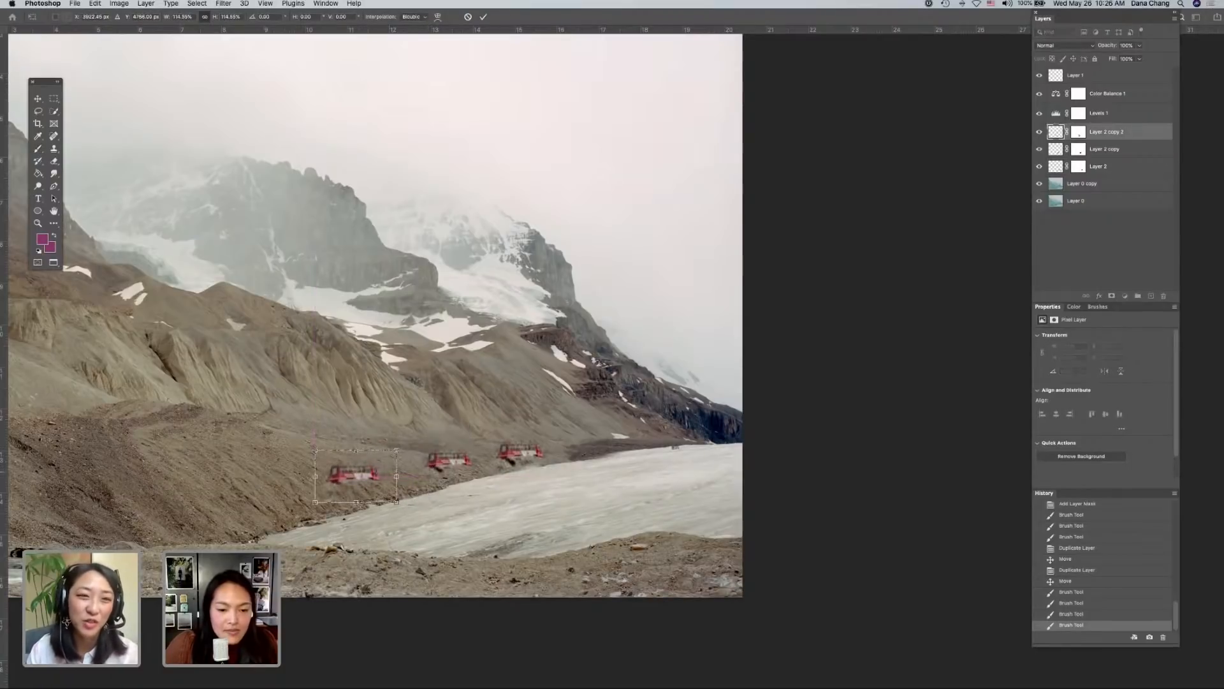
key("super+minus")
key("super+minus")
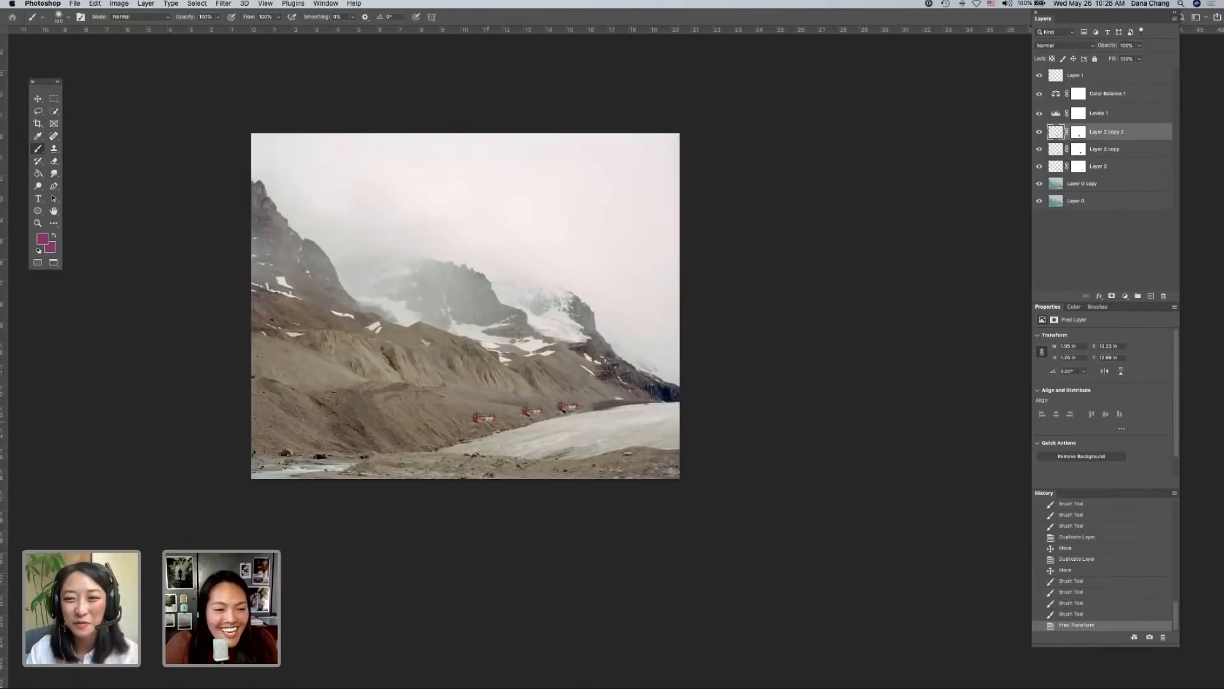
key("v")
left_click_drag(490, 422, 463, 426)
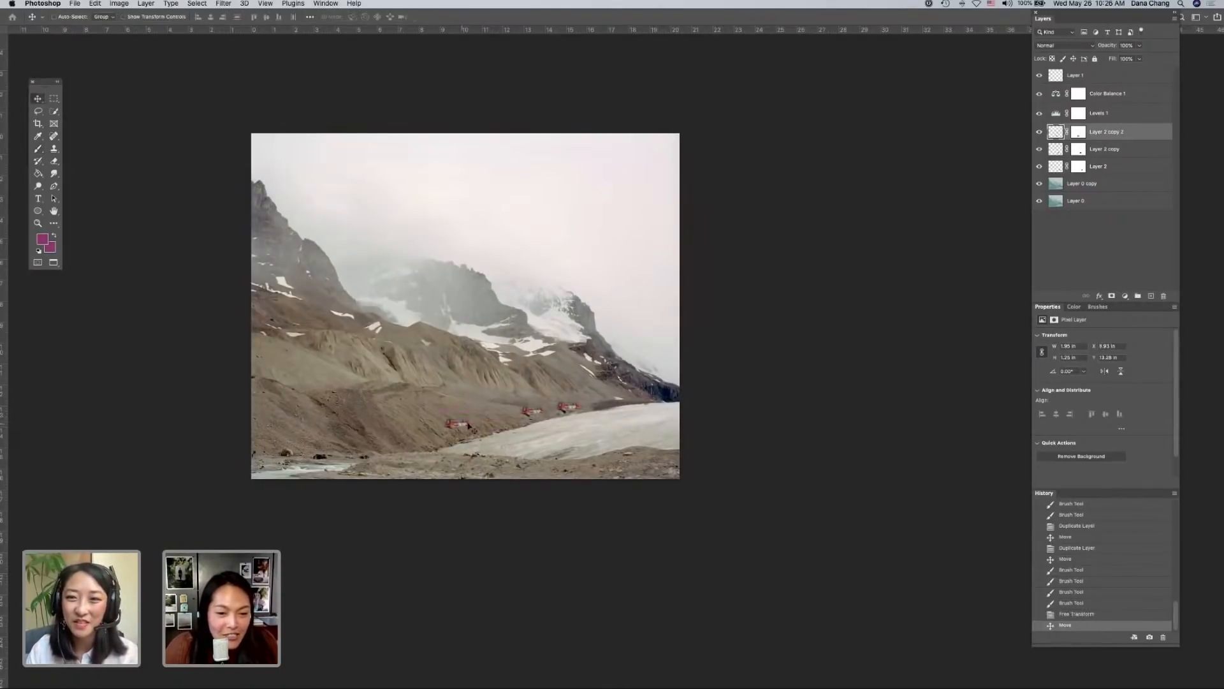
key("super+plus")
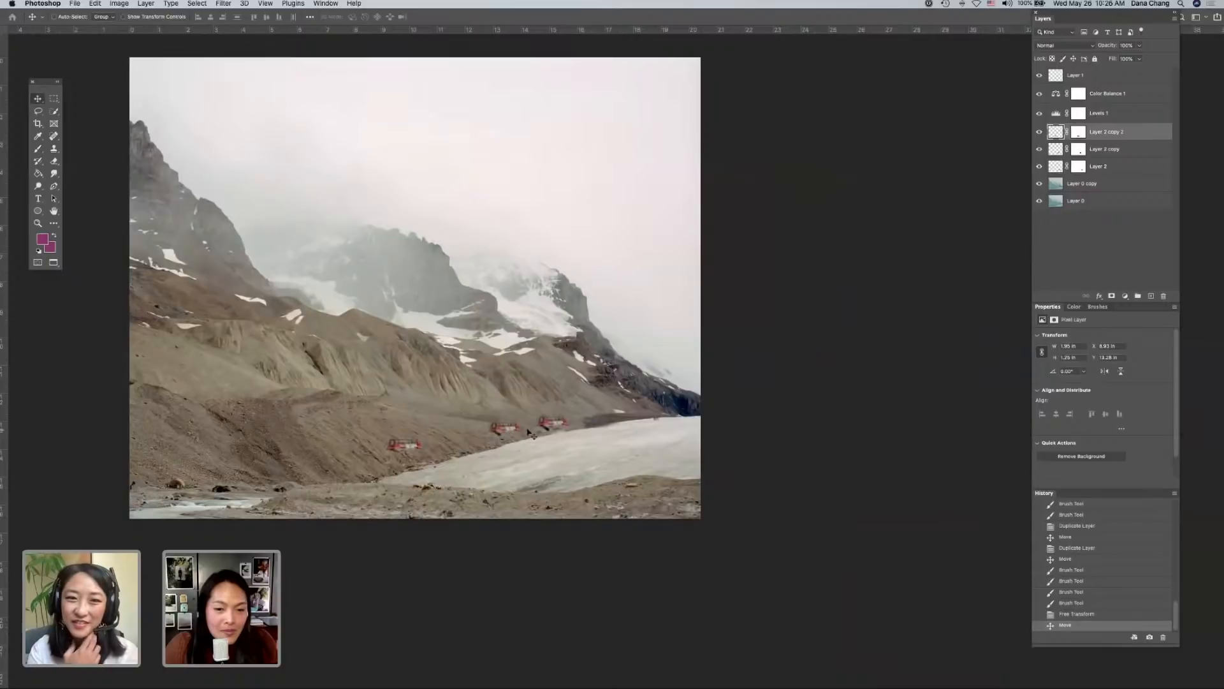
- Delete the three bus layers: Layer 2, Layer 2 copy and Layer 2 copy 2
left_click(1055, 167, "shift")
left_click_drag(1059, 140, 1158, 300)
key("super+plus")
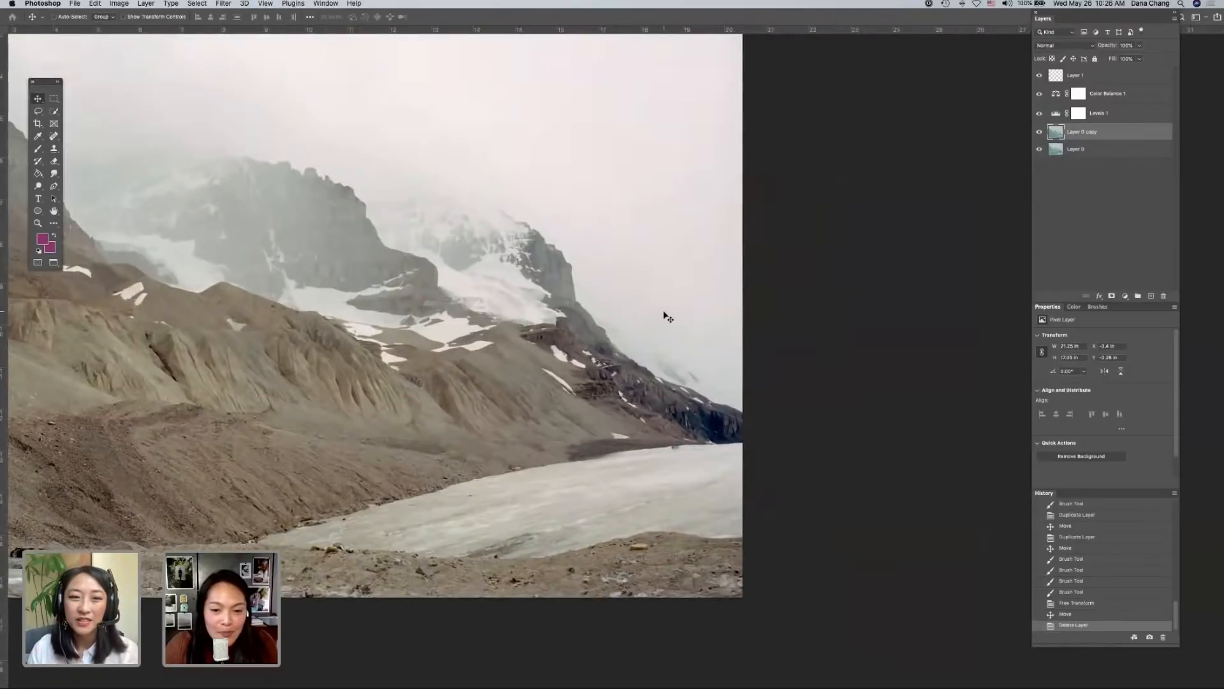
- Examine the cleaned landscape up close across the sky, mountains and glacier foreground, and as a whole
scroll(665, 316, "left", 3)
scroll(664, 314, "up", 4)
key("super")
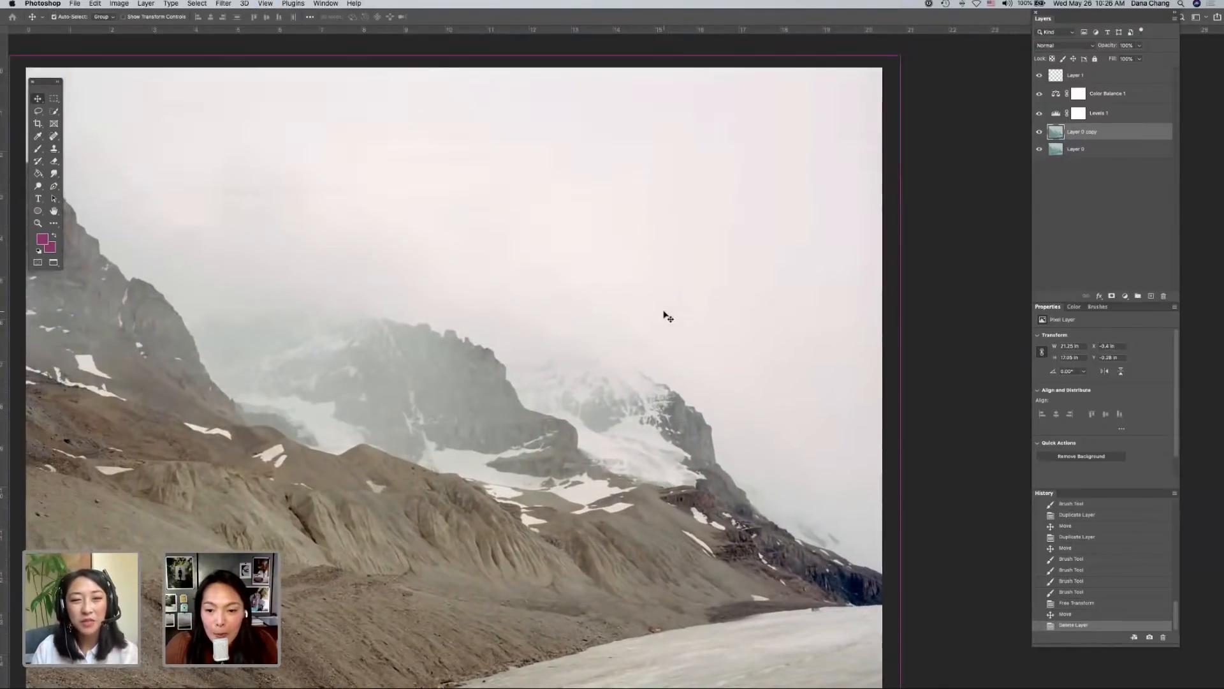
scroll(665, 315, "left", 5)
key("super+plus")
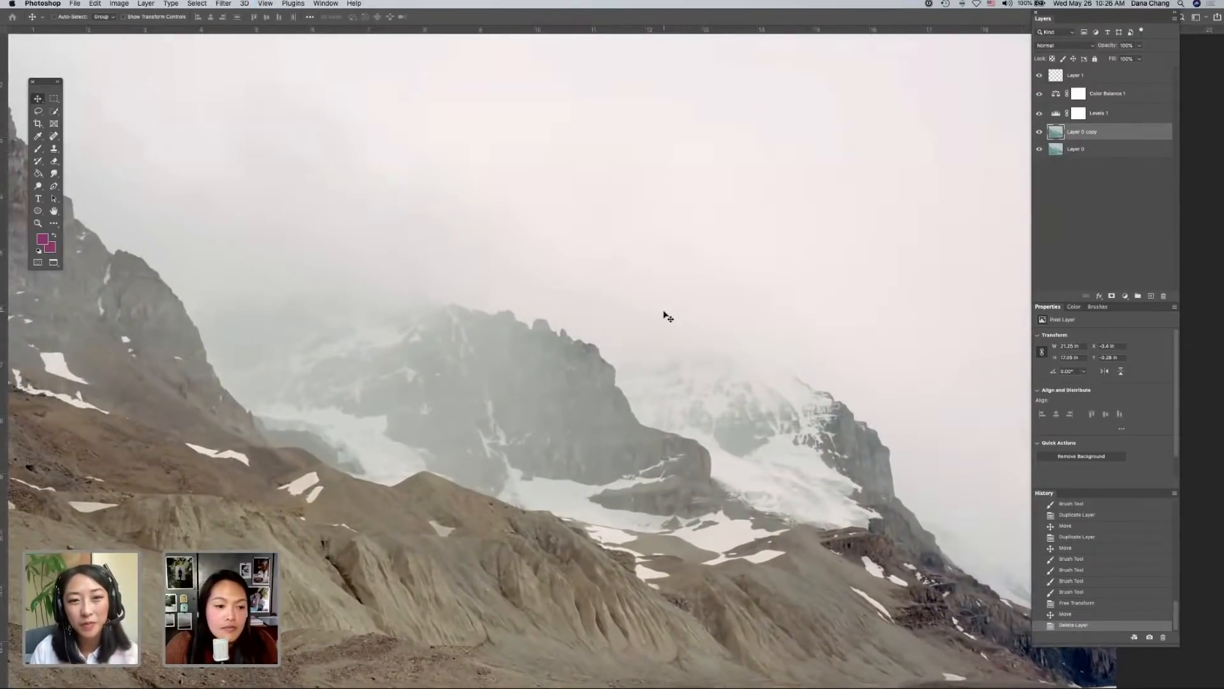
scroll(665, 313, "left", 4)
scroll(665, 312, "down", 6)
scroll(664, 315, "down", 8)
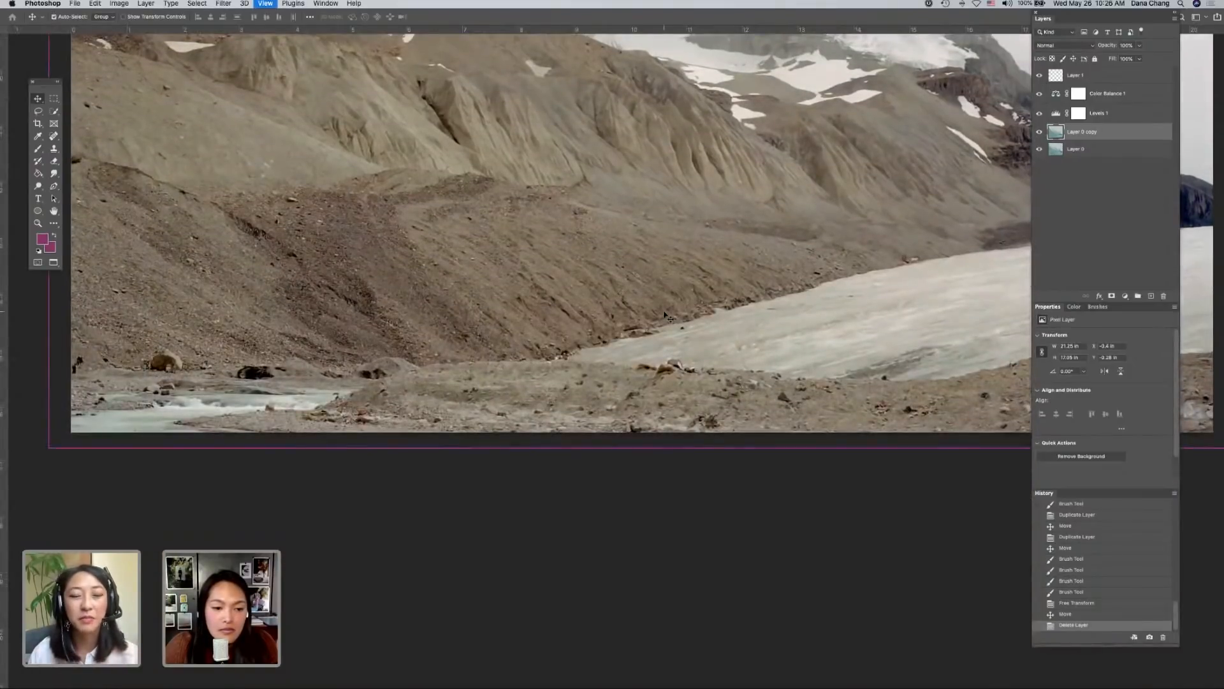
key("super+plus")
scroll(664, 315, "right", 8)
scroll(664, 316, "up", 12)
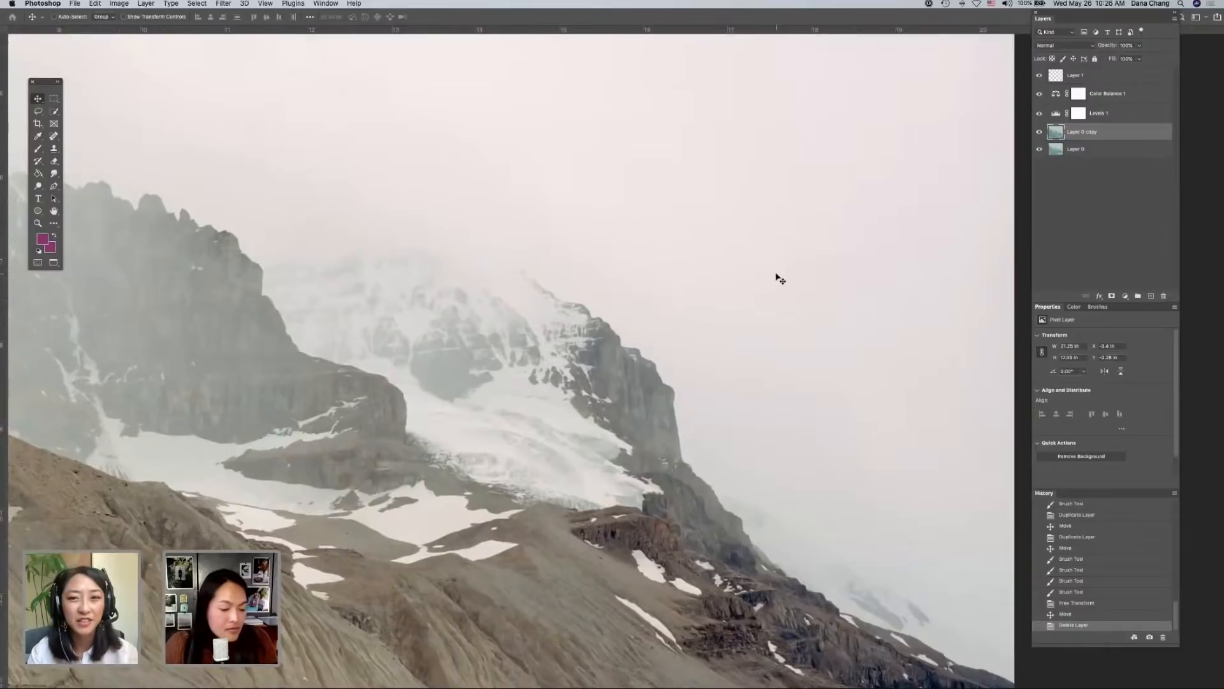
key("super+minus")
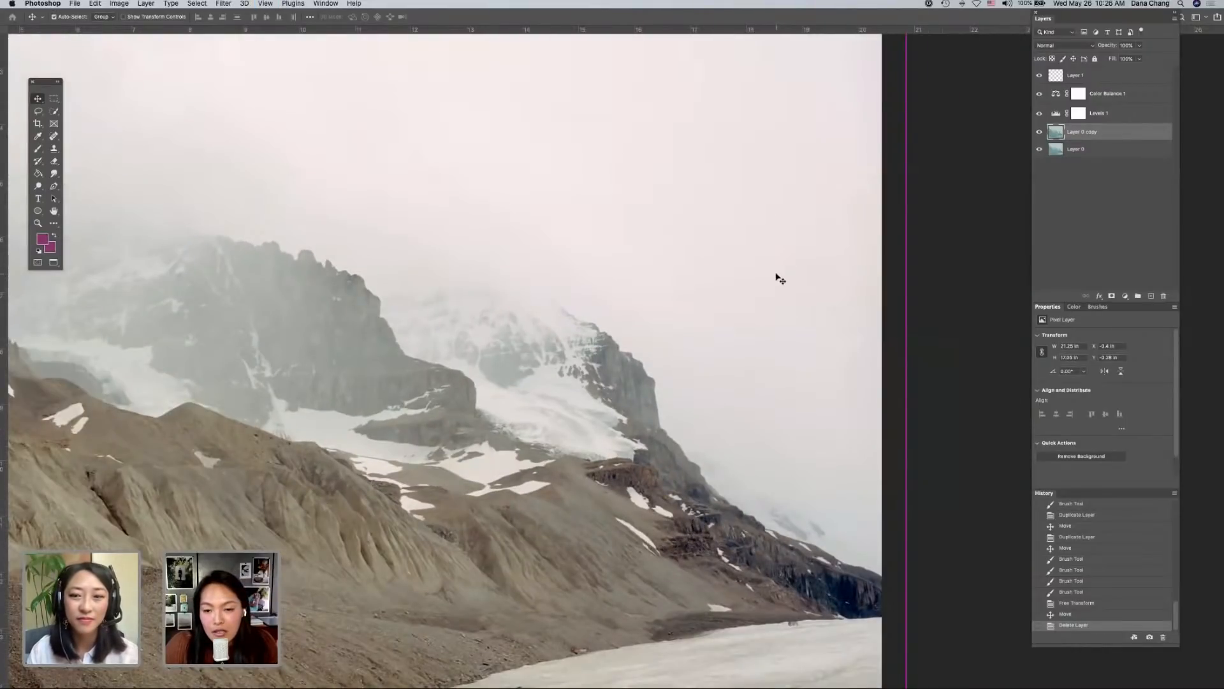
key("super+minus")
key("super+minus")
key("super+minus")
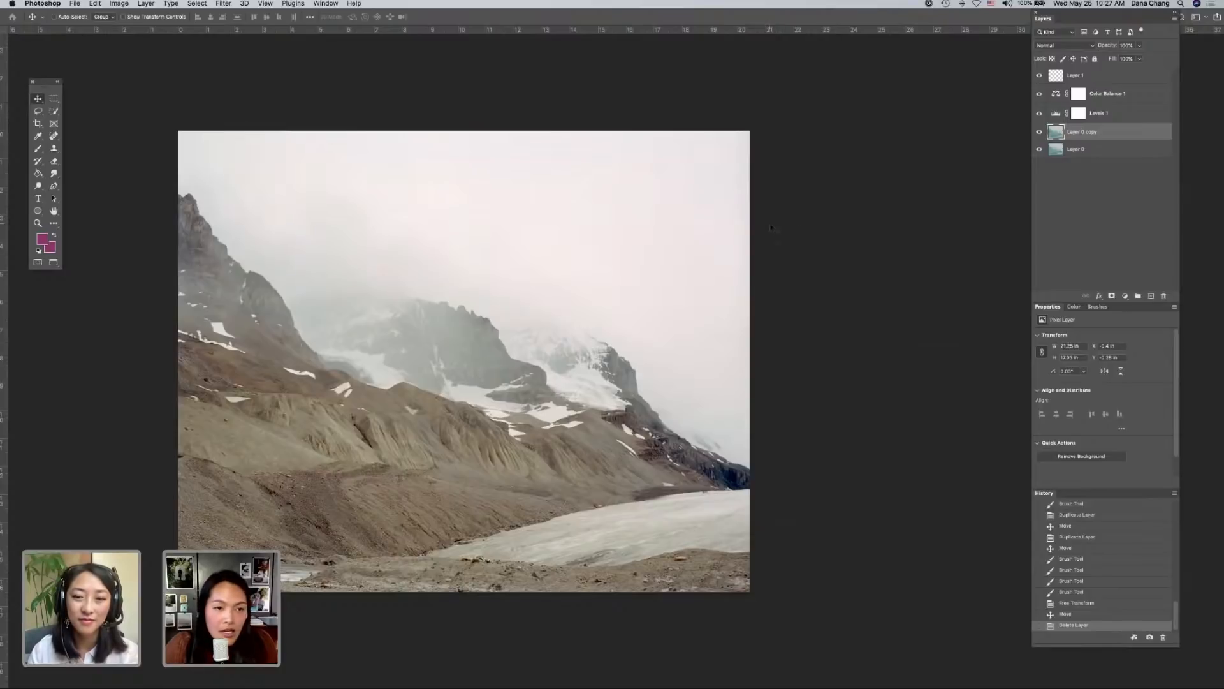
- Open the Lemons_Frame6 scan from the Scans folder in Photoshop and look it over
key("ctrl+Up")
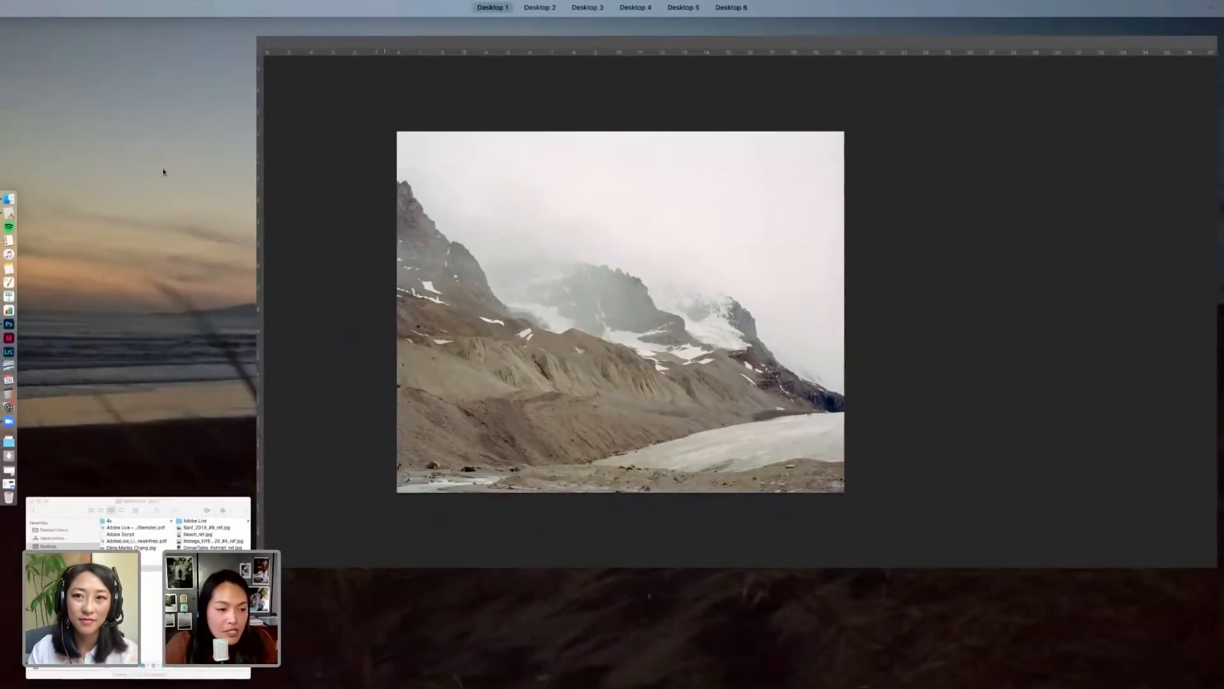
left_click(214, 504)
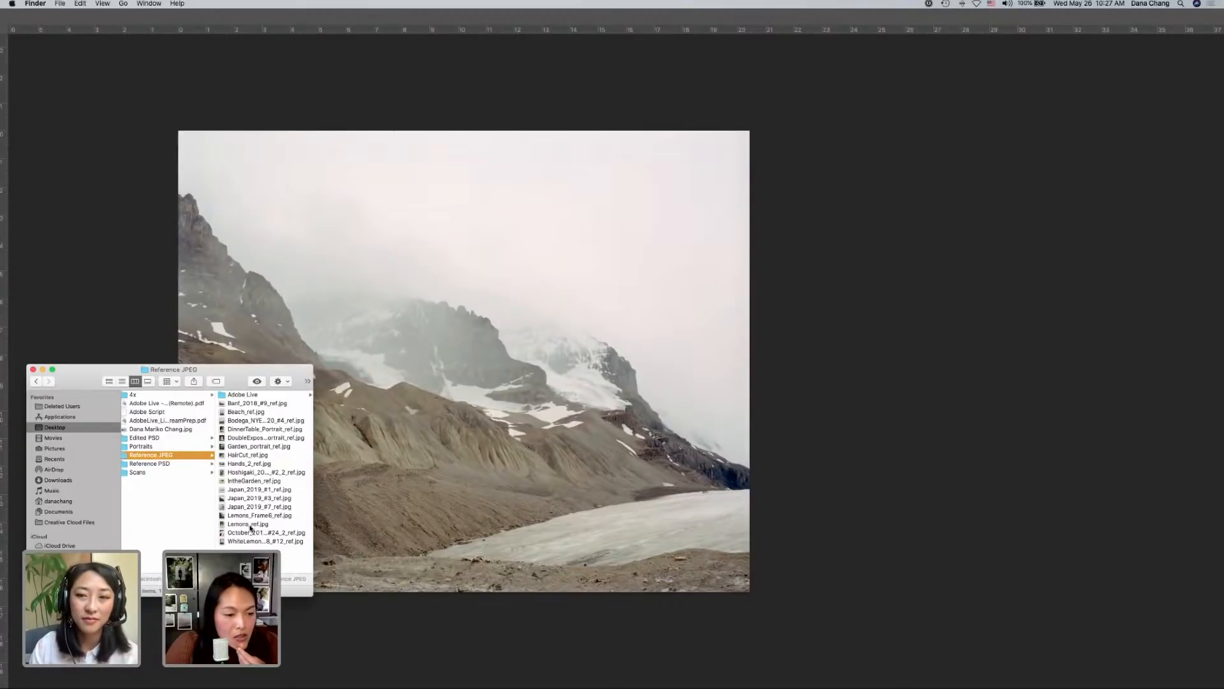
left_click(159, 473)
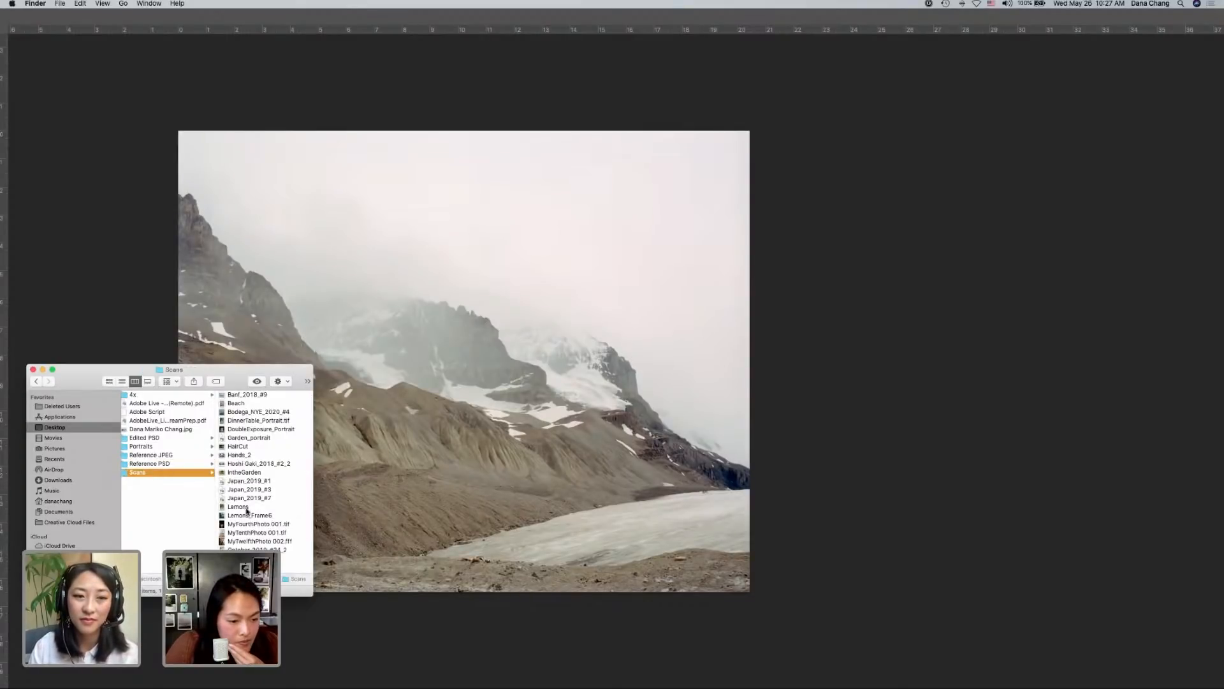
left_click_drag(262, 518, 8, 324)
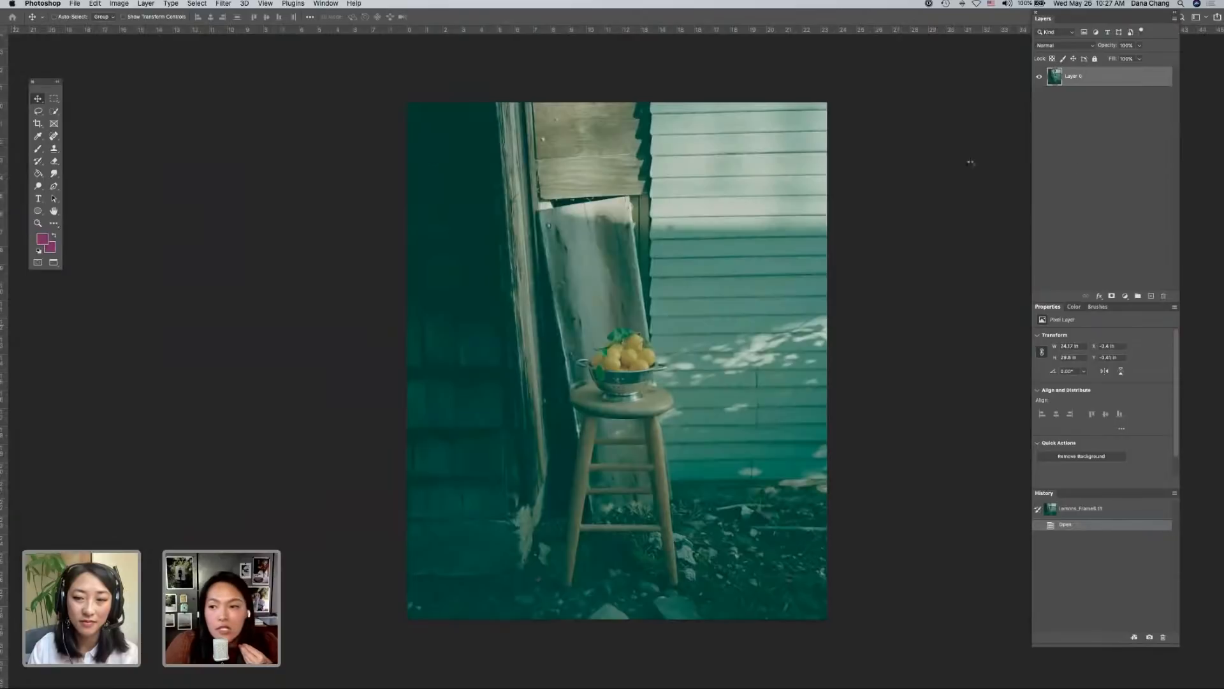
key("super+plus")
key("super+plus")
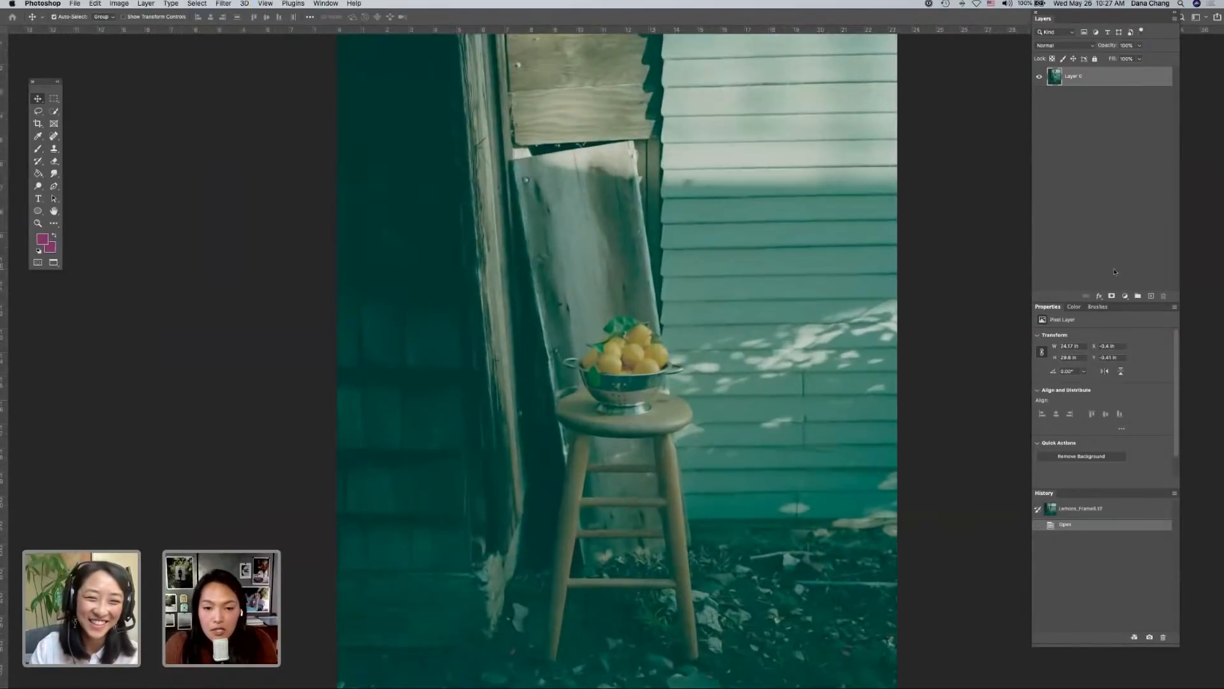
key("super+minus")
key("super+minus")
- Add a Levels adjustment layer, raising the black input to about 18 and lowering the white input to about 207
left_click(1122, 297)
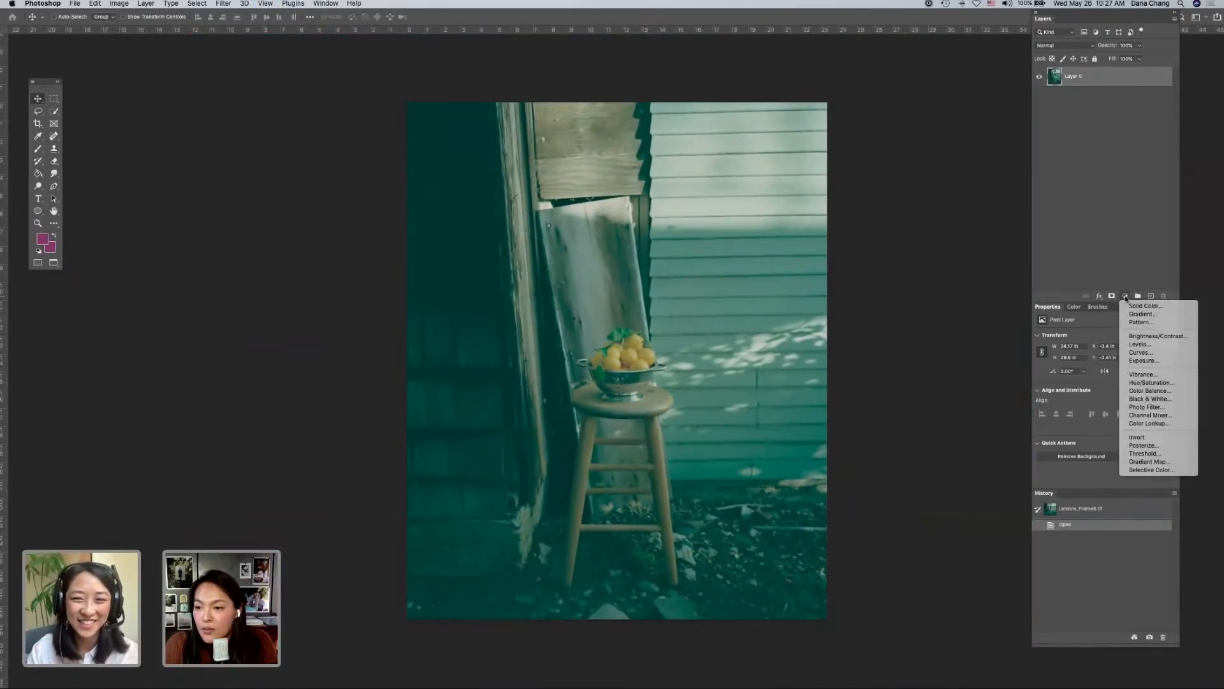
left_click(1140, 344)
left_click_drag(1053, 407, 1059, 408)
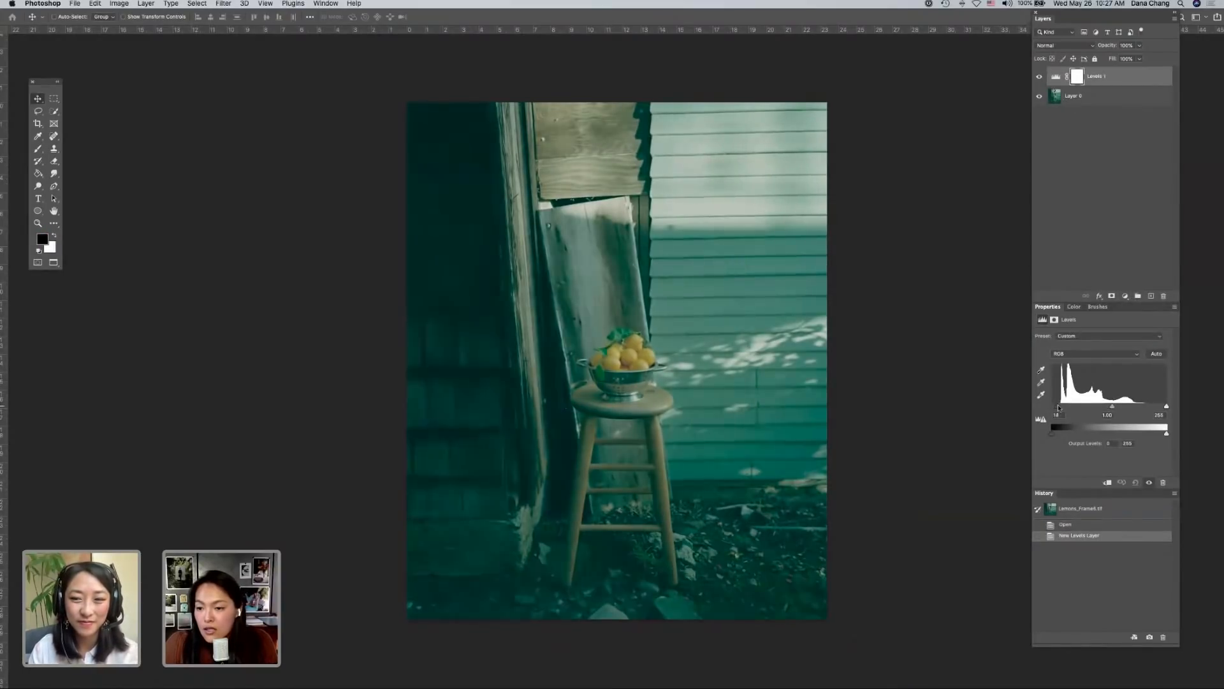
left_click_drag(1166, 406, 1145, 406)
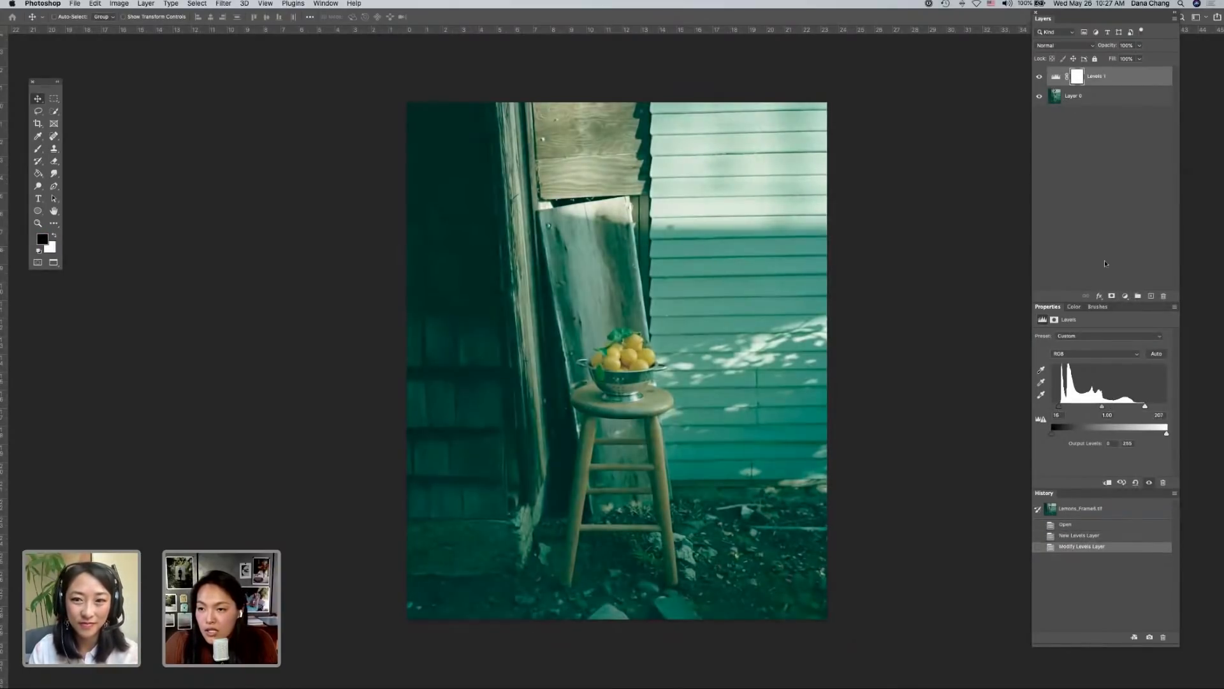
- Add a Color Balance adjustment layer and set its shadows to +14 towards red and -7 towards magenta
left_click(1124, 297)
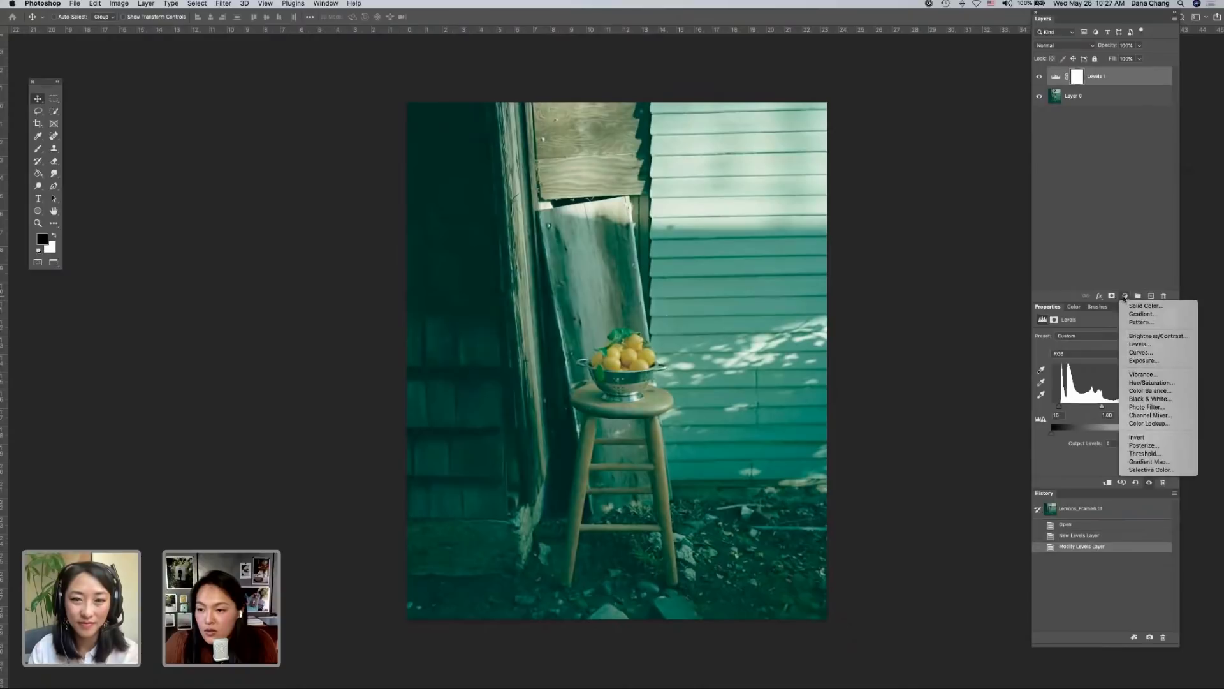
left_click(1149, 390)
left_click(1089, 340)
left_click(1088, 327)
mouse_move(1089, 358)
left_mouse_down()
mouse_move(1104, 358)
mouse_move(1090, 360)
left_mouse_up()
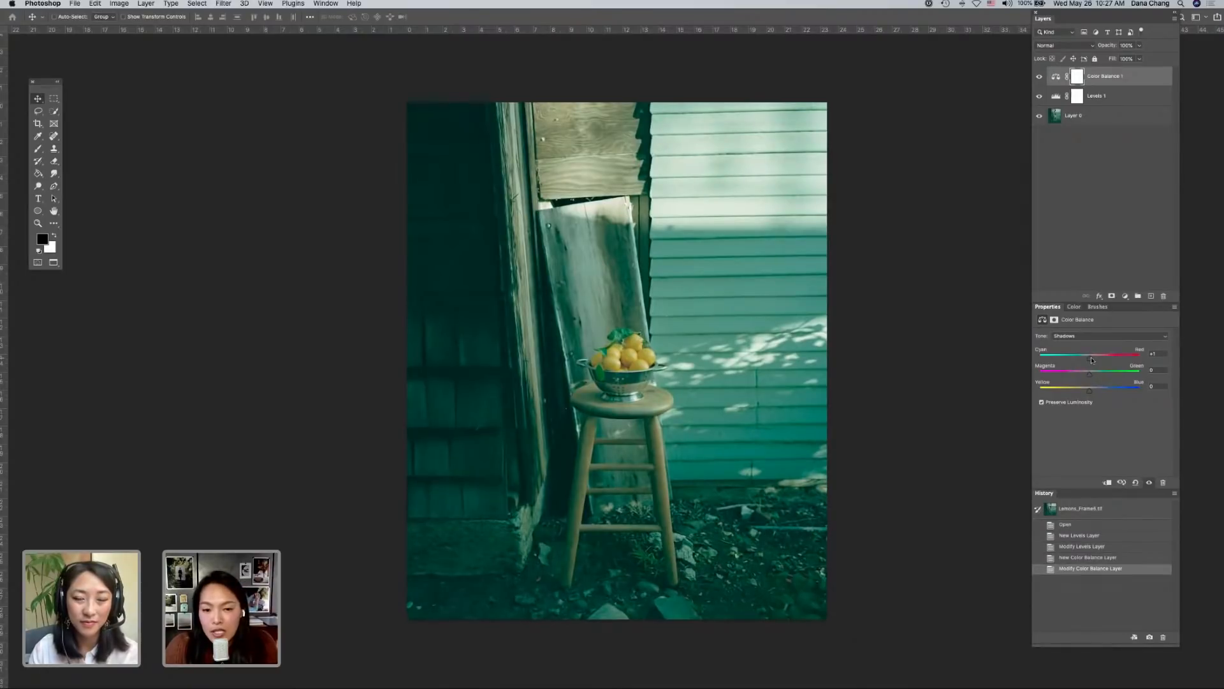
left_click_drag(1088, 377, 1096, 360)
- Check the dark wall up close and raise the Color Balance shadows to +21 towards red
key("super+plus")
key("super+plus")
scroll(641, 308, "left", 5)
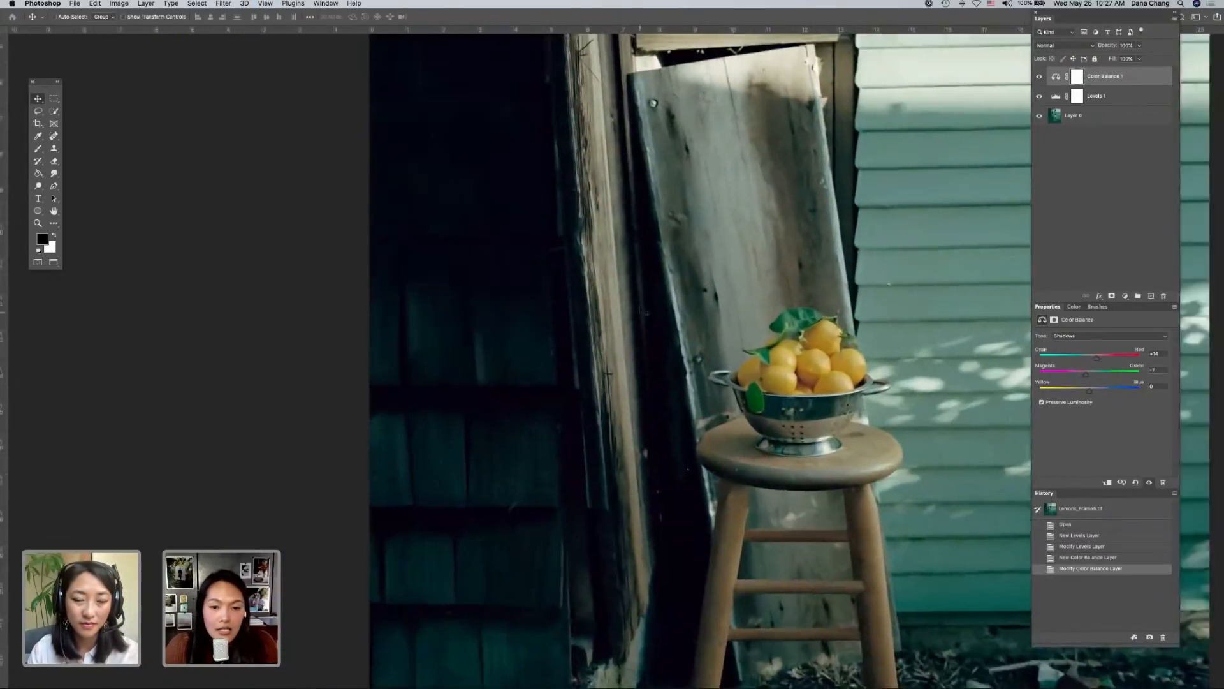
scroll(640, 308, "up", 4)
scroll(644, 311, "up", 2)
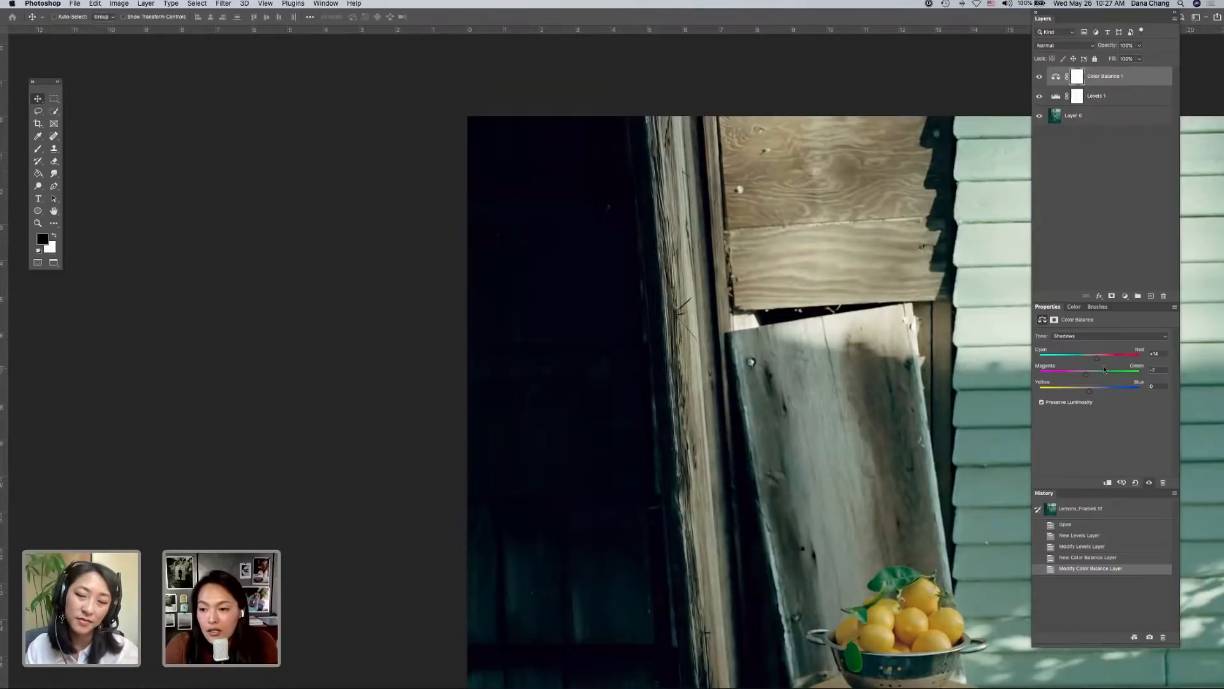
left_click_drag(1097, 360, 1100, 361)
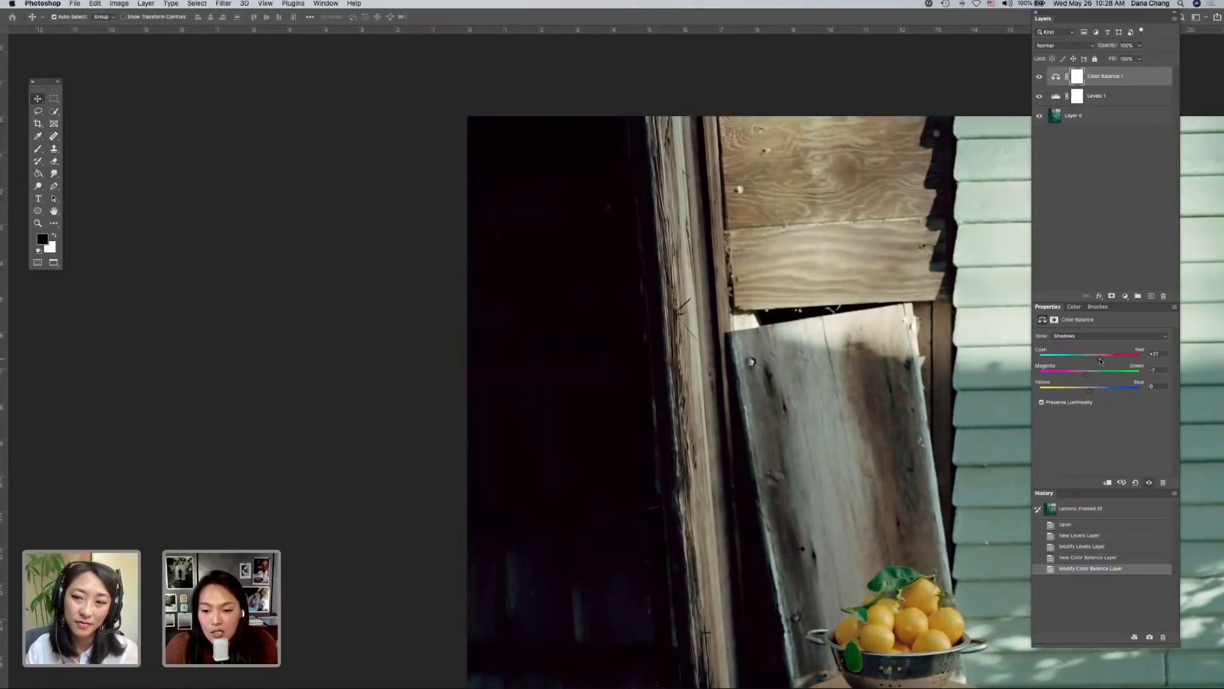
- View the whole lemon photo and compare it with and without the Color Balance adjustment
key("super+minus")
key("super+minus")
key("super+minus")
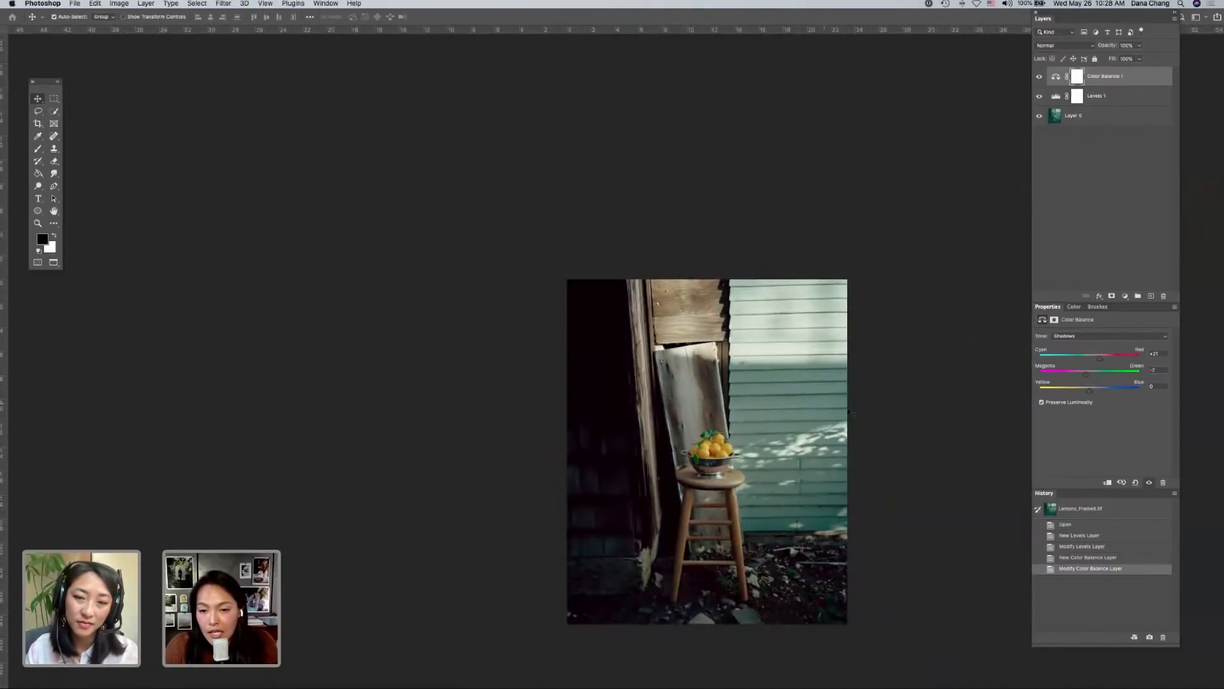
key("super+plus")
scroll(858, 413, "down", 4)
scroll(859, 413, "up", 3)
scroll(859, 413, "right", 2)
scroll(858, 413, "down", 2)
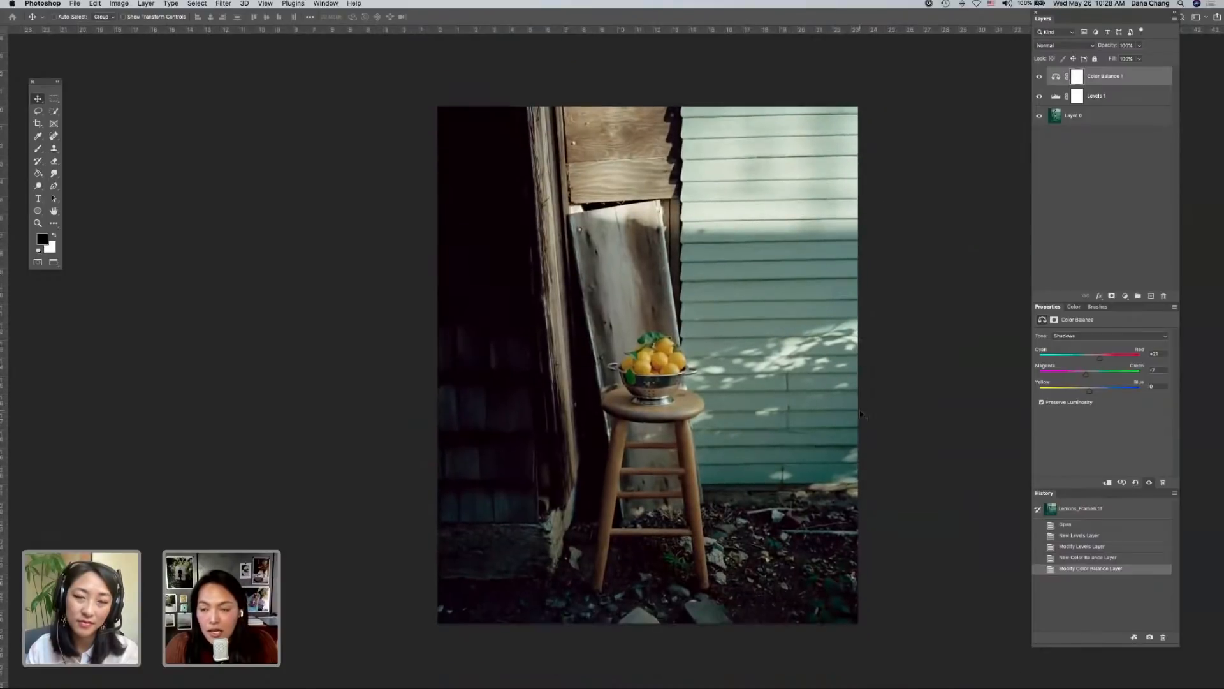
key("super+comma")
key("super+comma")
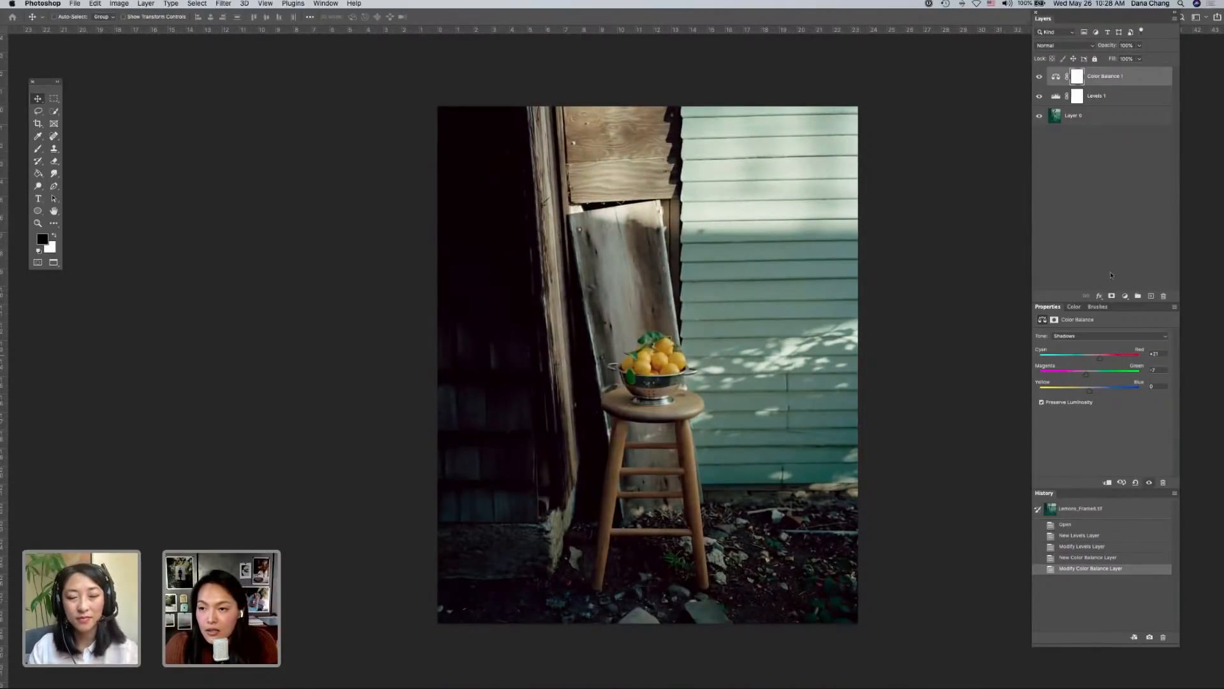
- Duplicate Layer 0 and convert the copy to a smart object
left_click_drag(1057, 119, 1152, 296)
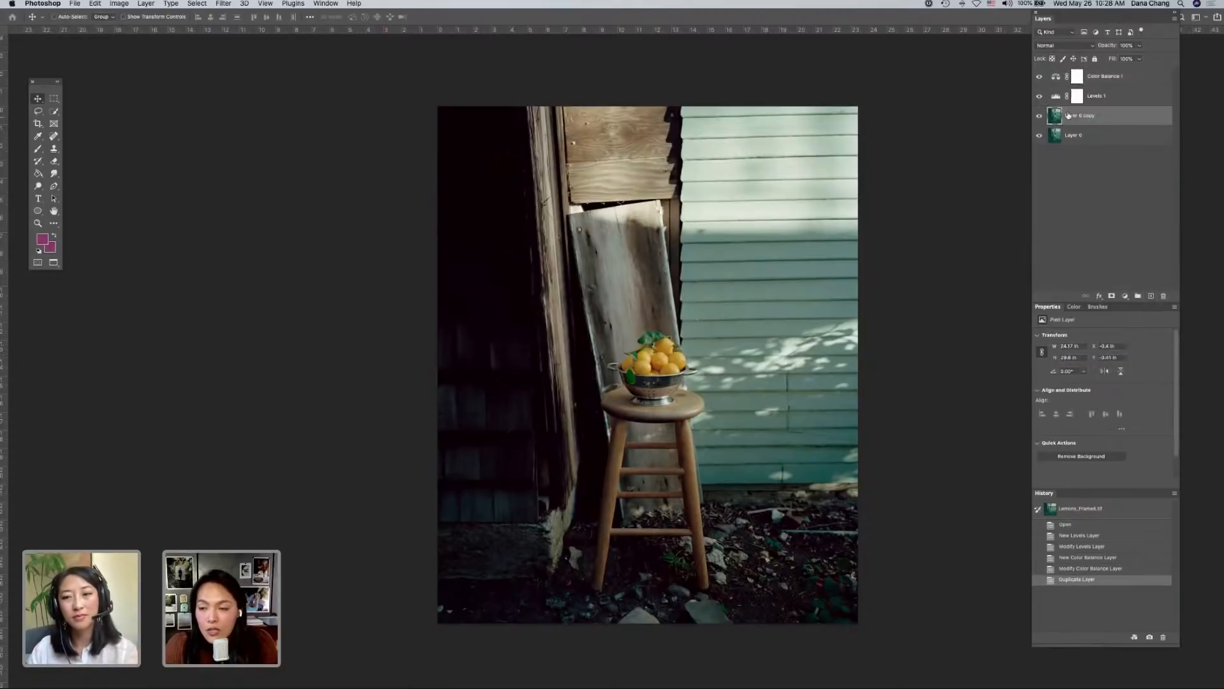
left_click(355, 4)
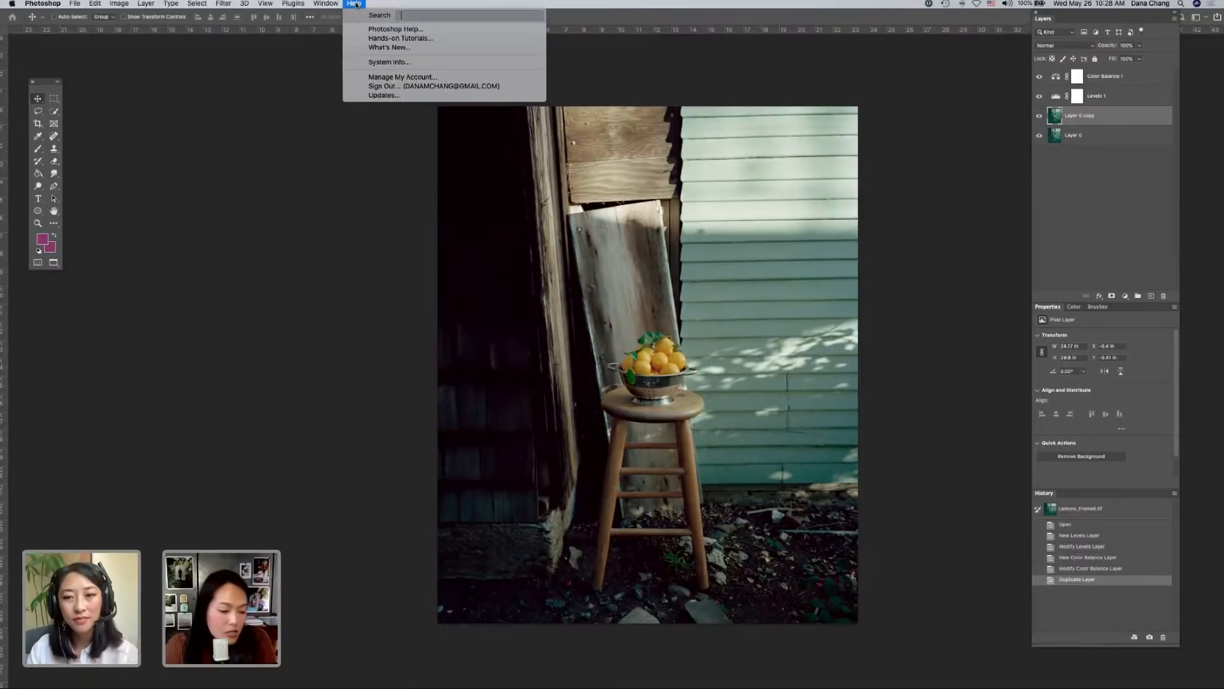
type("smart obj")
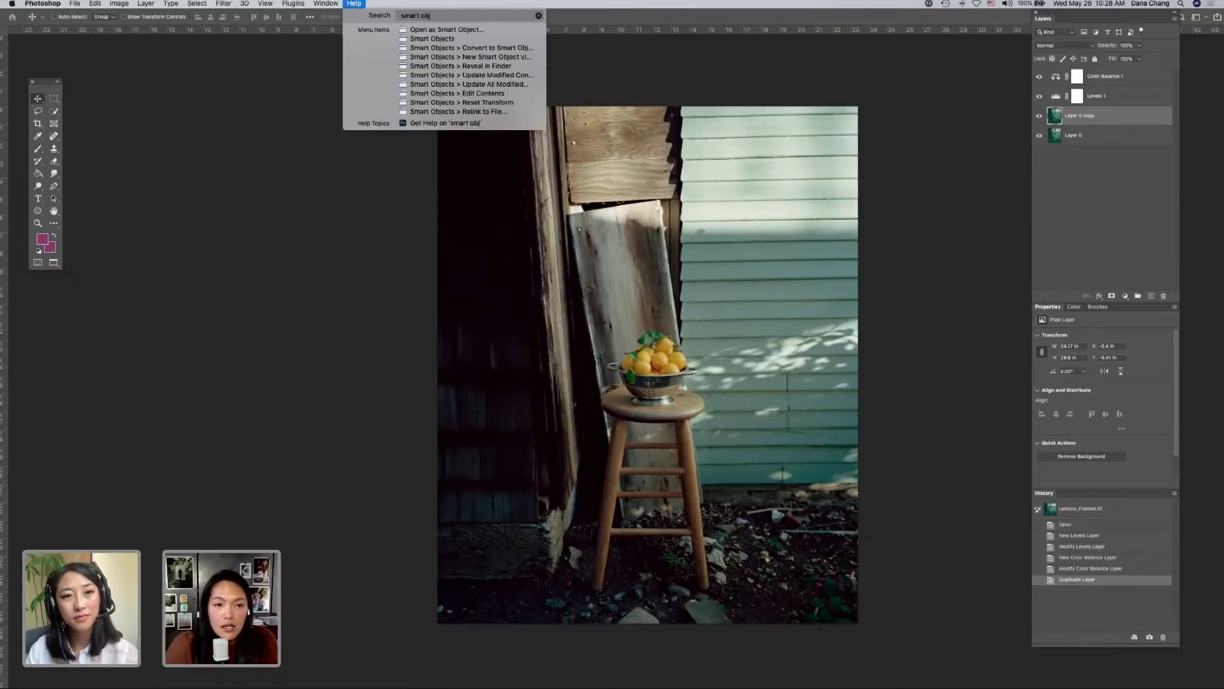
mouse_move(429, 49)
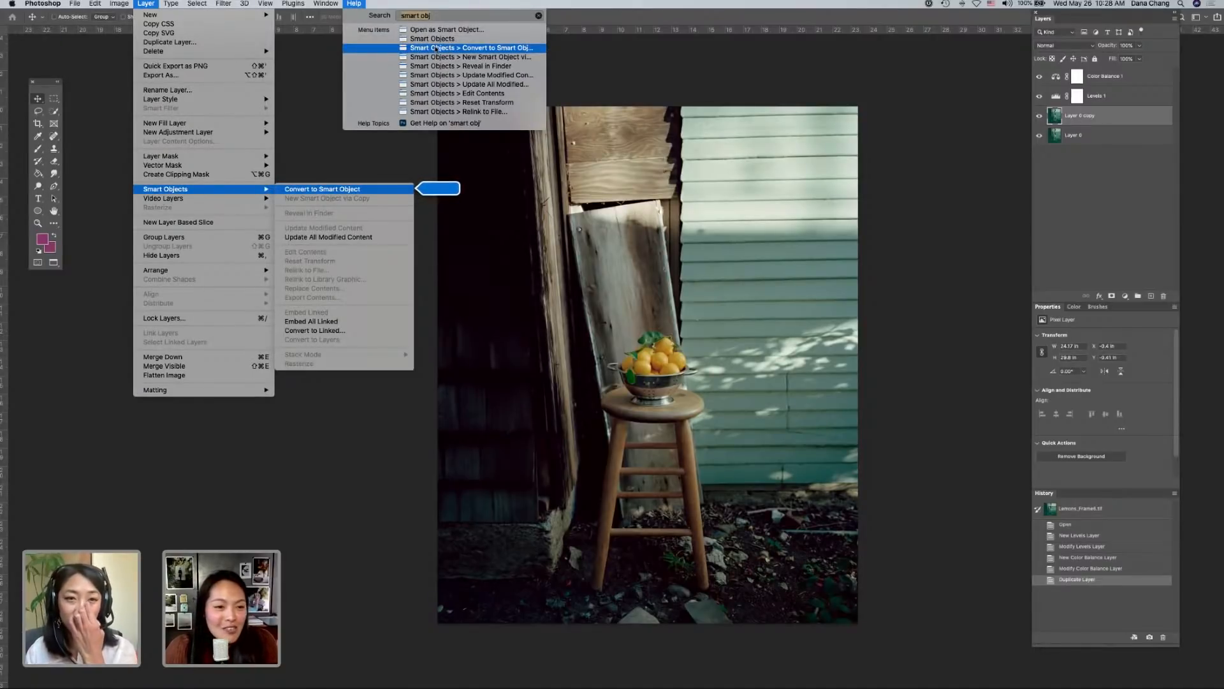
key("Escape")
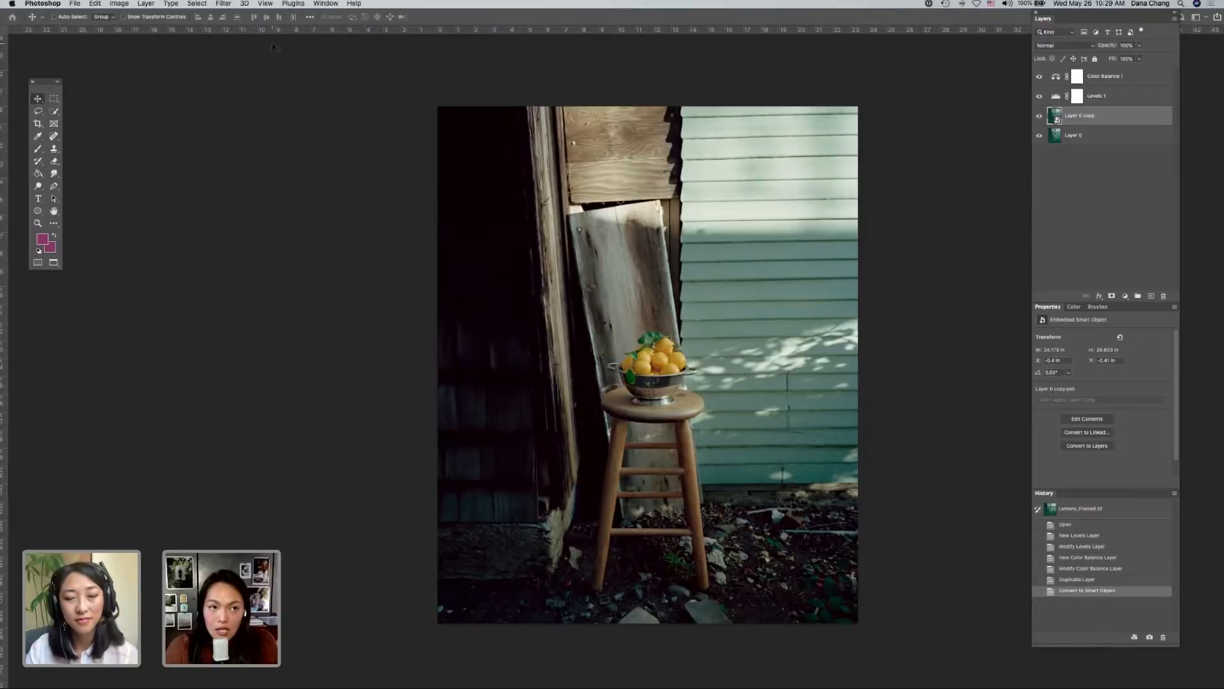
- Apply the Camera Raw filter to the smart object copy with Shadows at +100 and Blacks raised slightly
left_click(351, 4)
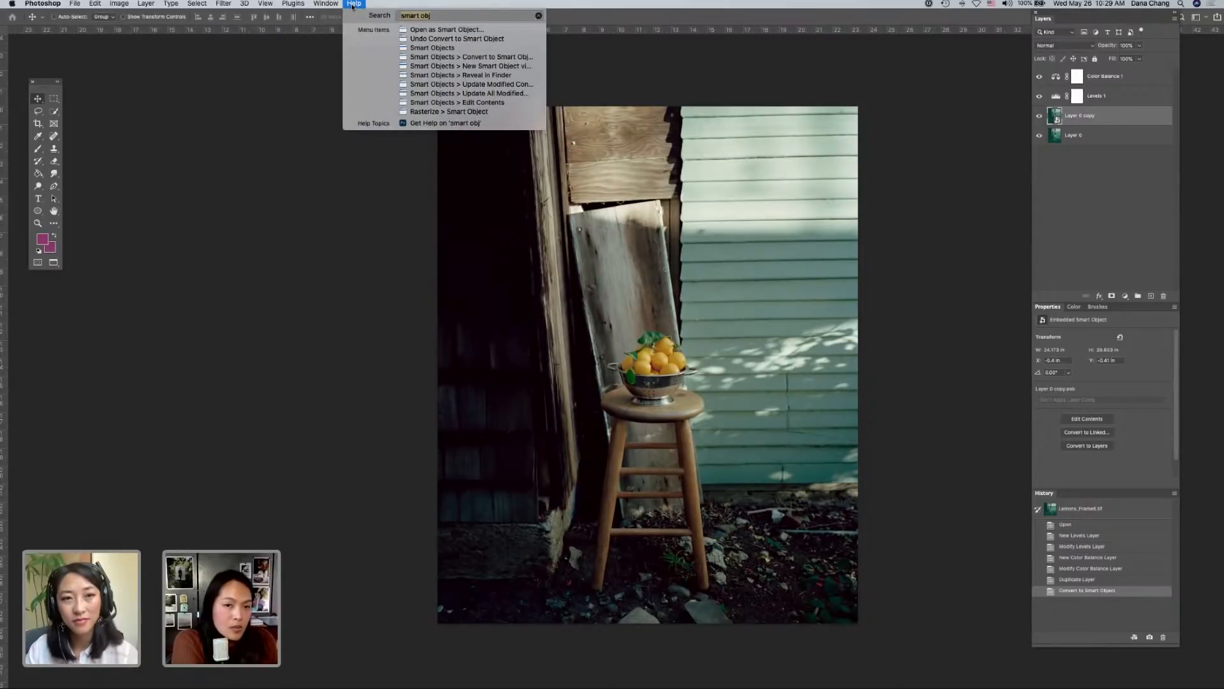
type("camera")
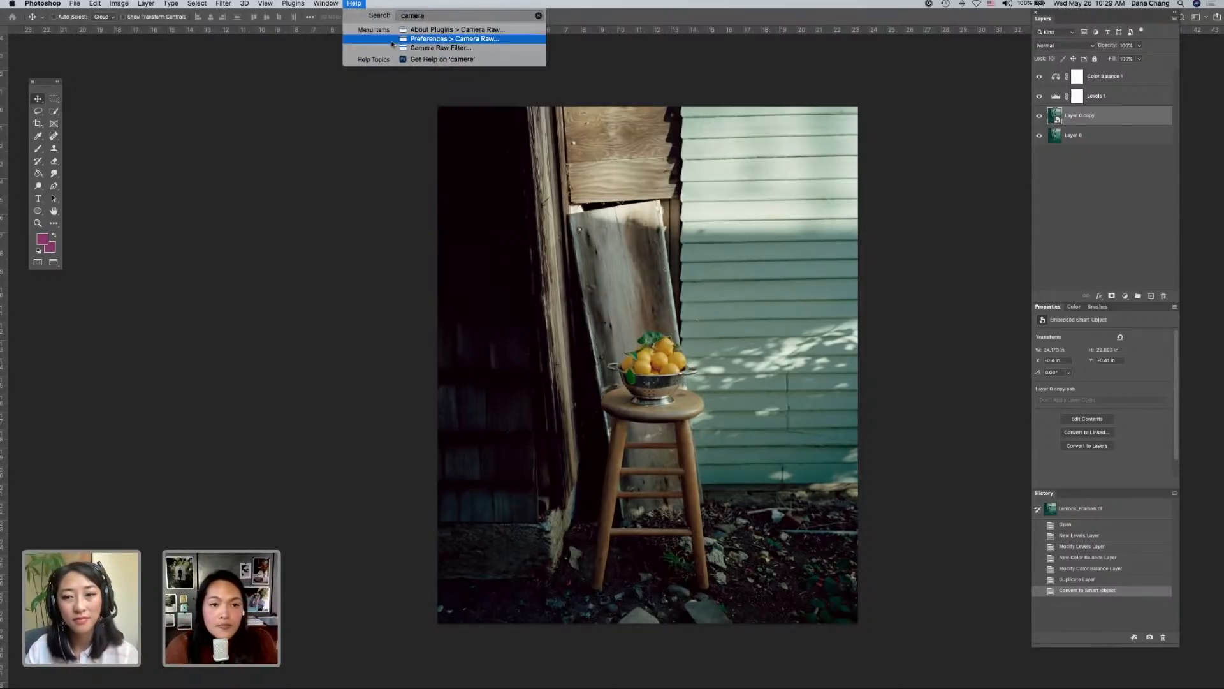
left_click(409, 49)
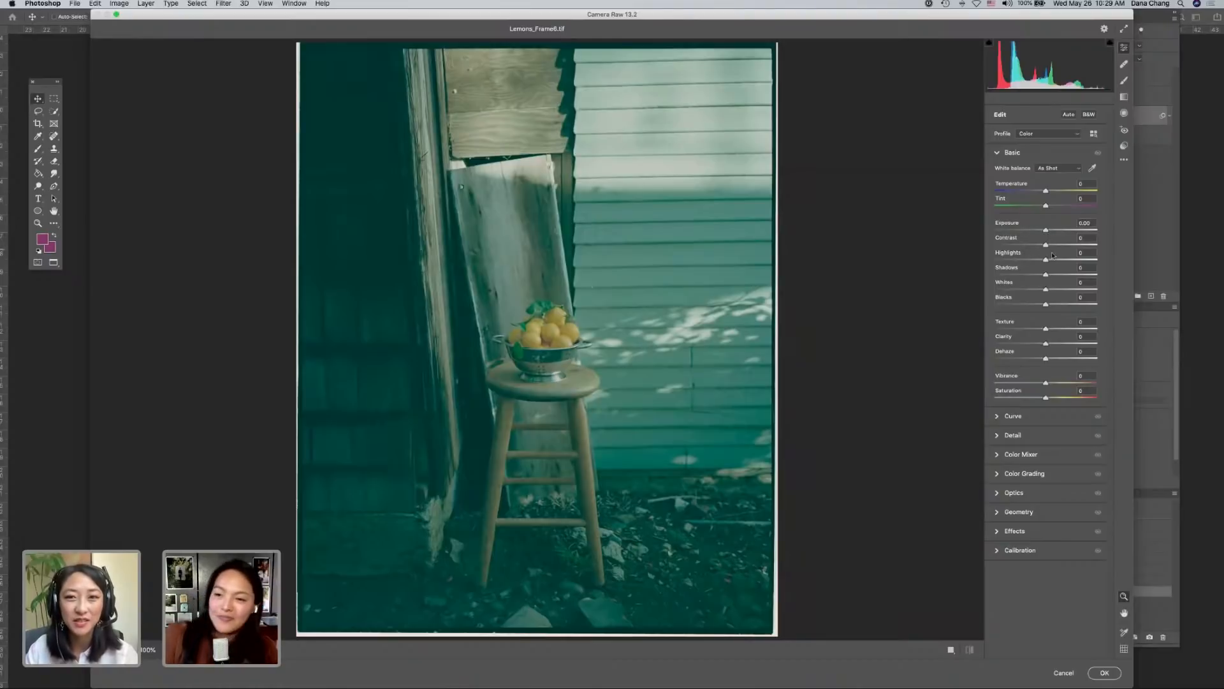
left_click_drag(1059, 275, 1110, 281)
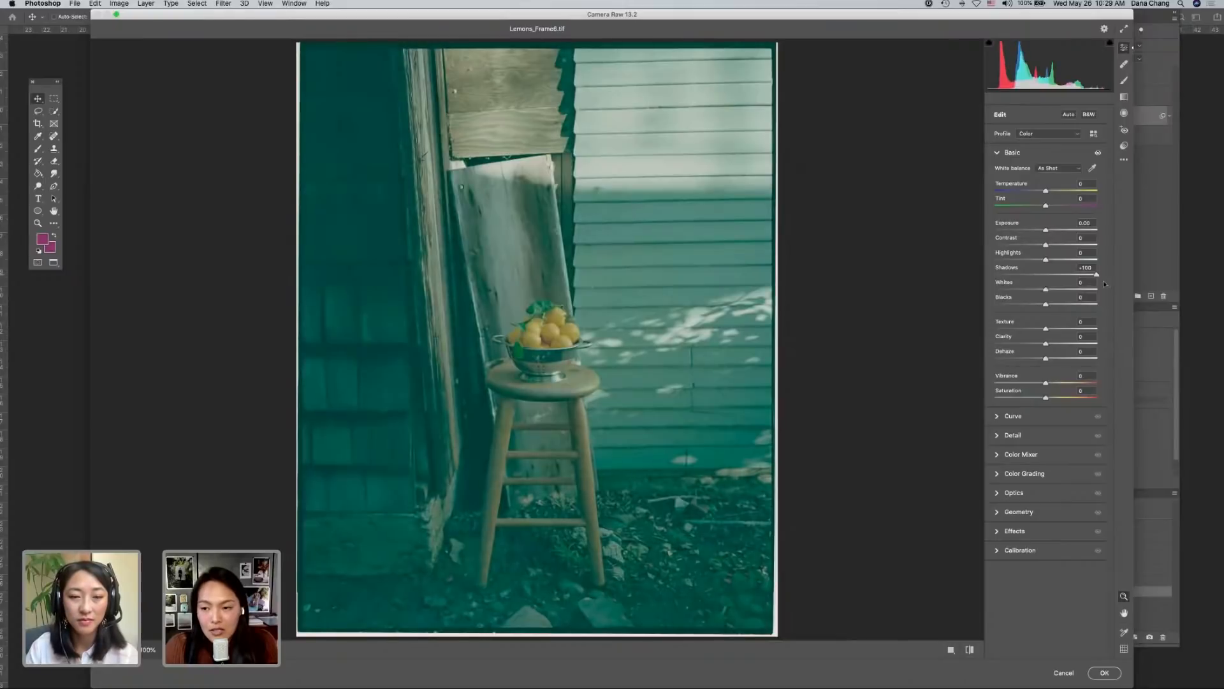
left_click_drag(1049, 308, 1048, 308)
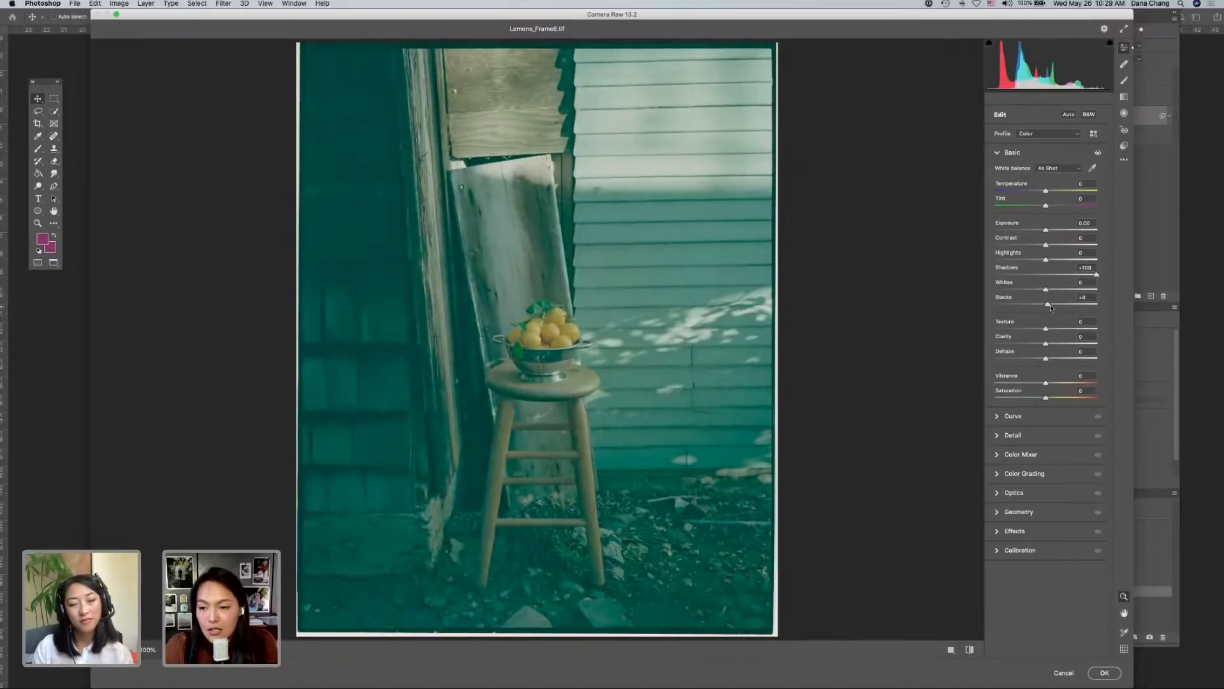
left_click(1107, 674)
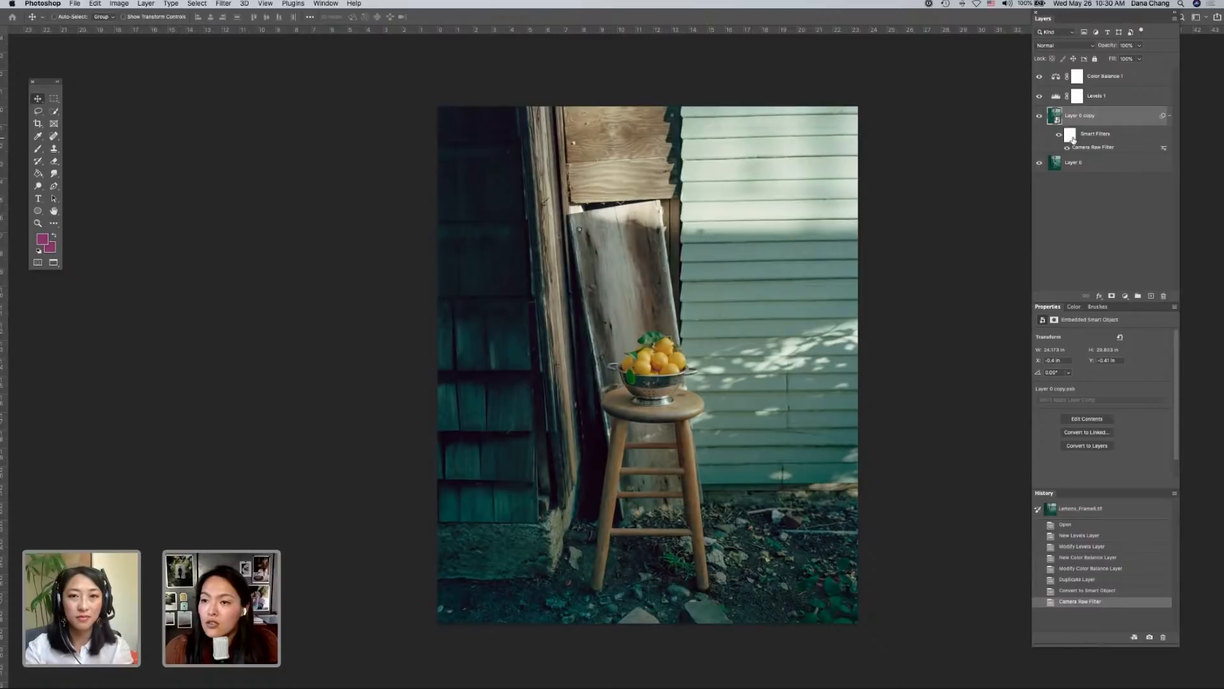
- Adjust the Color Balance shadows to +22 towards red, shifting them further towards magenta and slightly towards yellow
left_click(1059, 77)
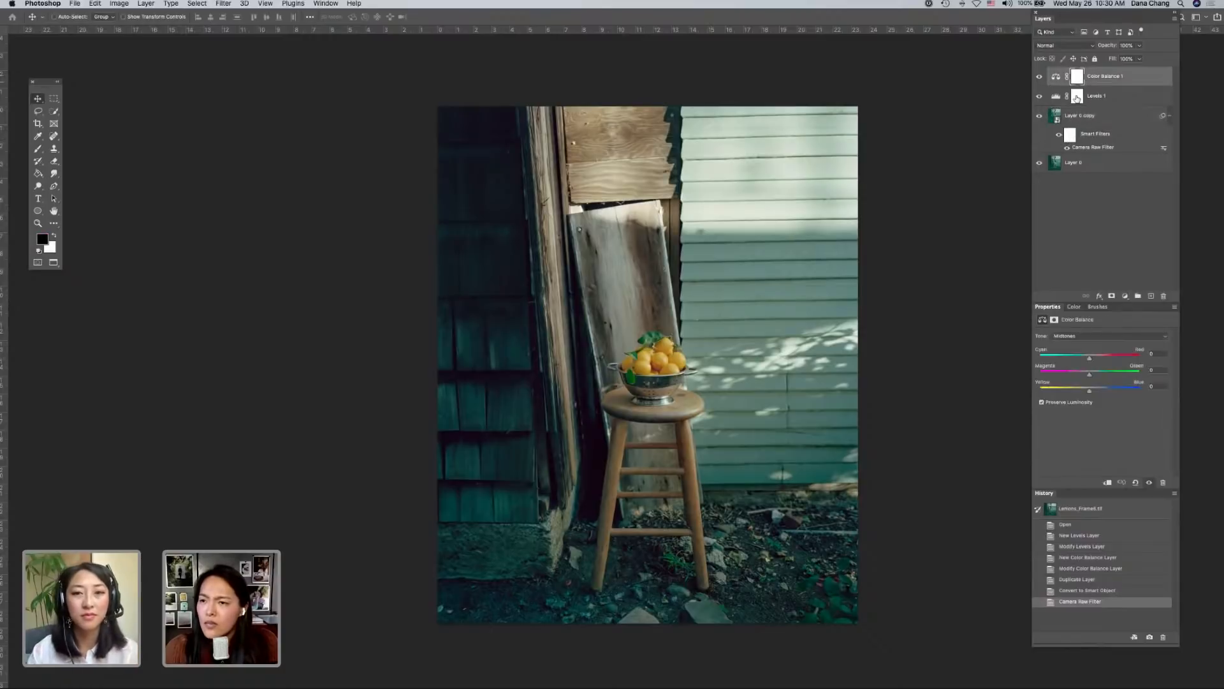
left_click(1075, 336)
left_click(1074, 327)
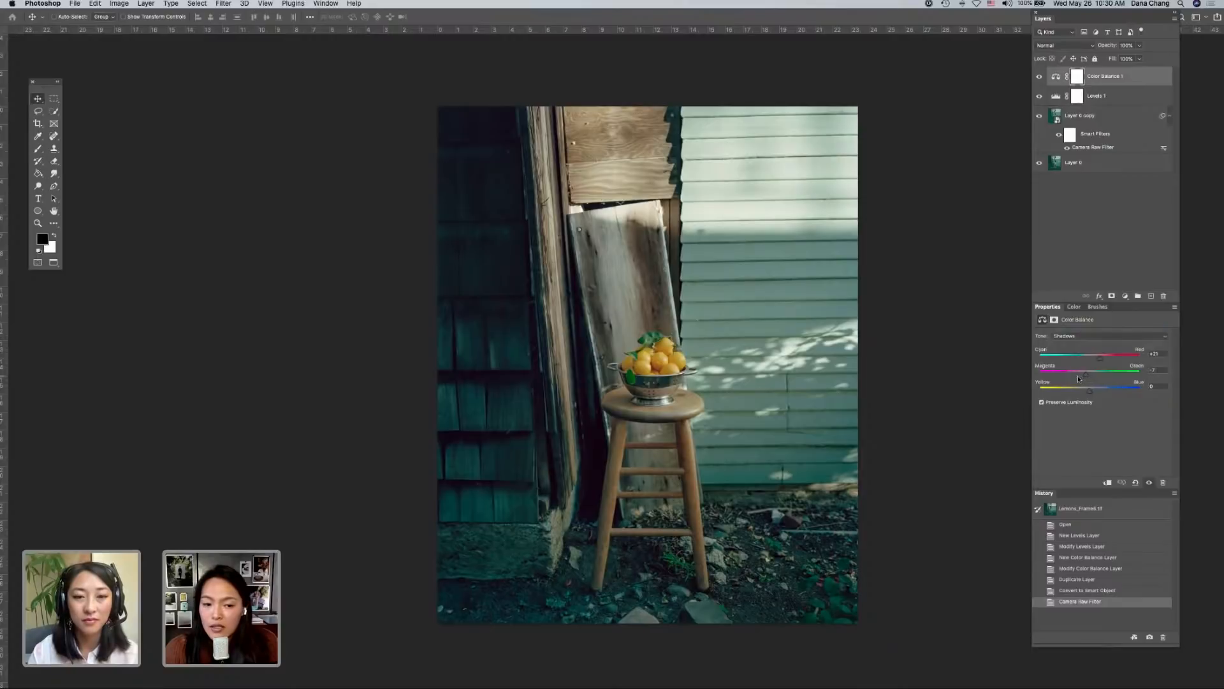
left_click_drag(1084, 375, 1082, 377)
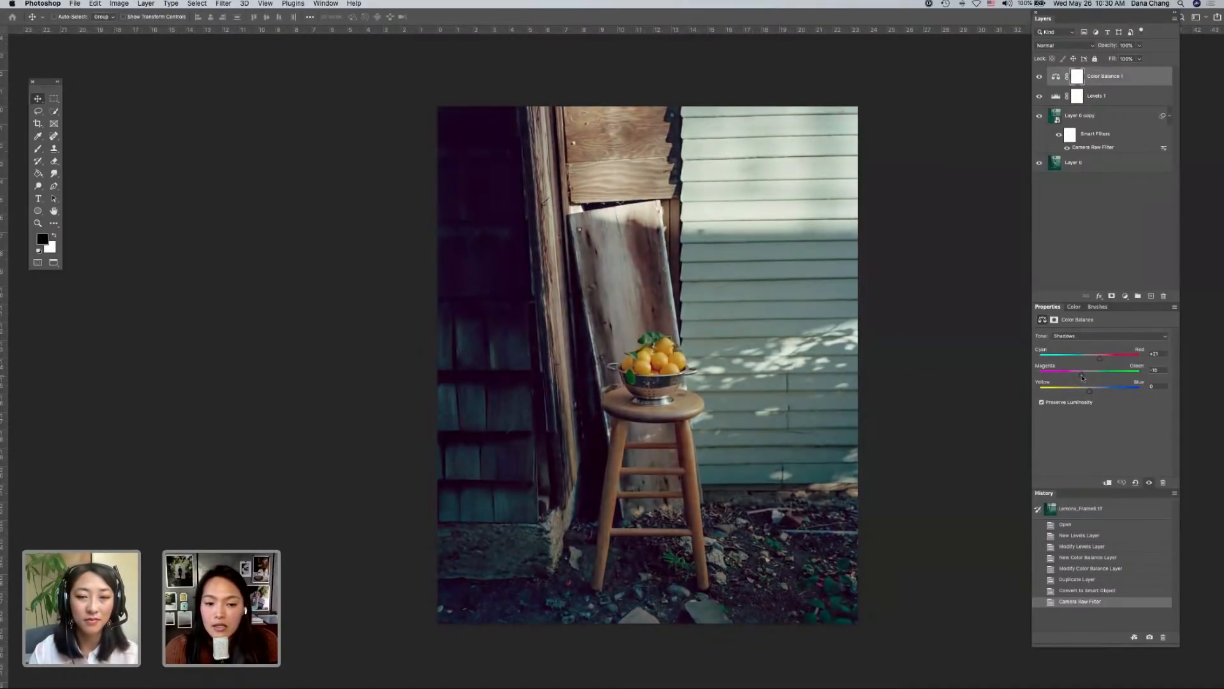
left_click_drag(1082, 377, 1099, 362)
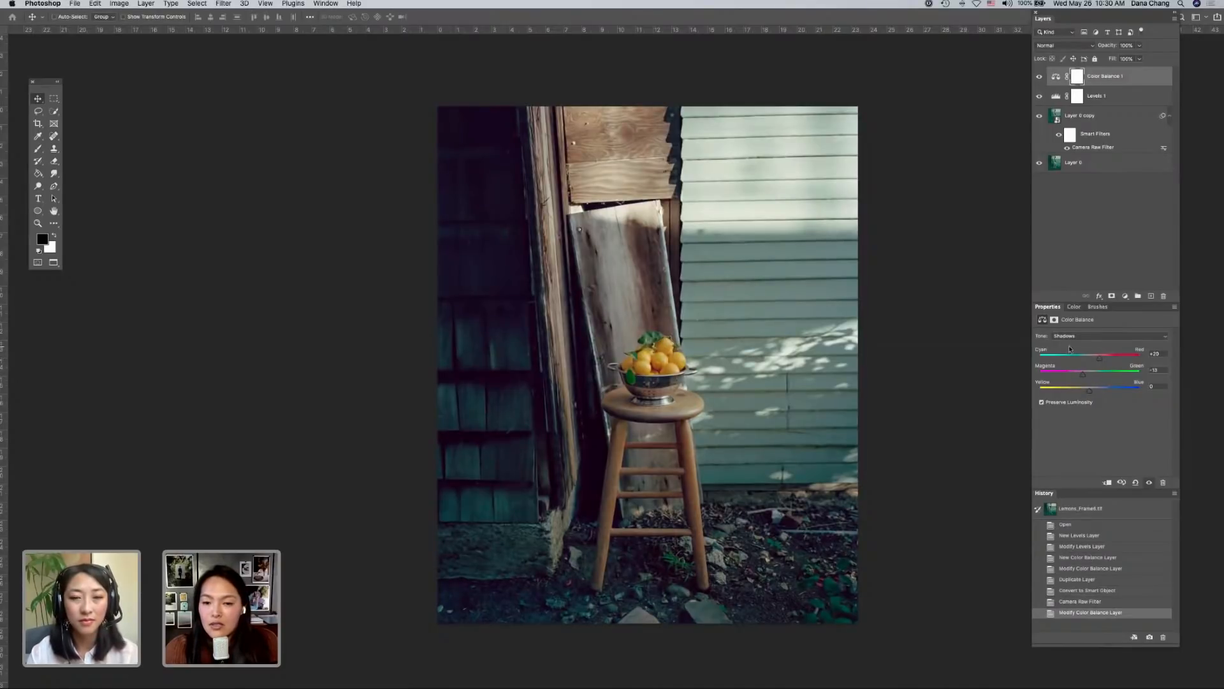
left_click_drag(1099, 360, 1101, 360)
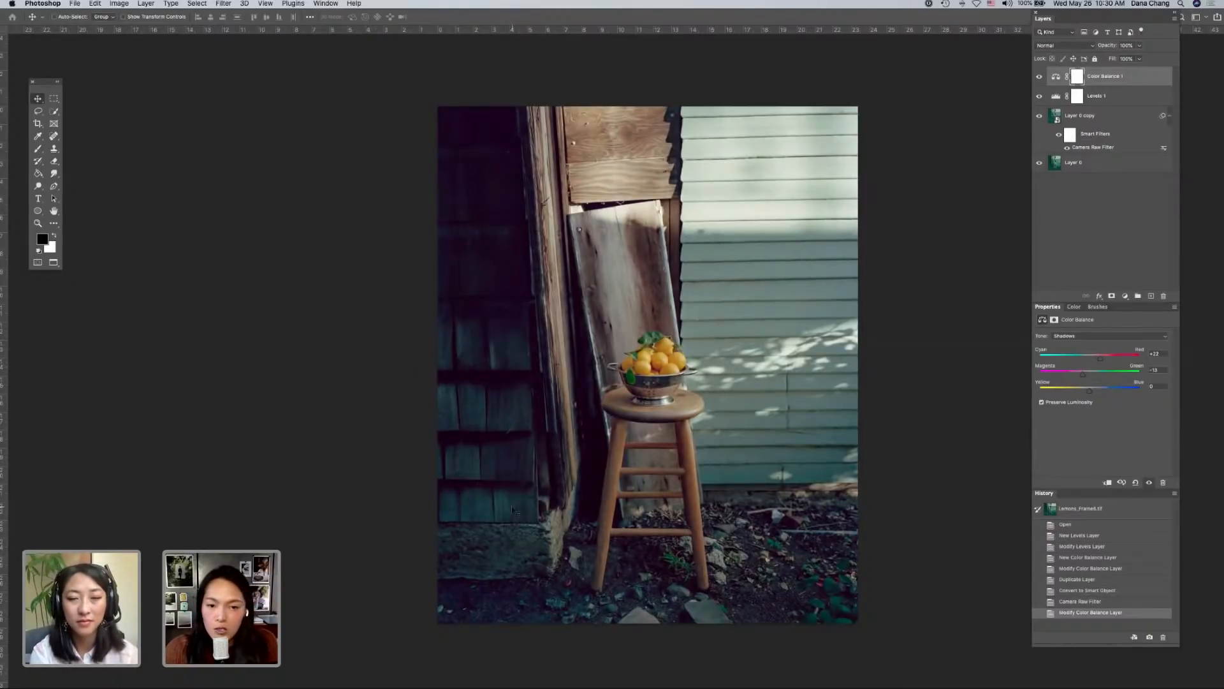
left_click_drag(1088, 392, 1086, 392)
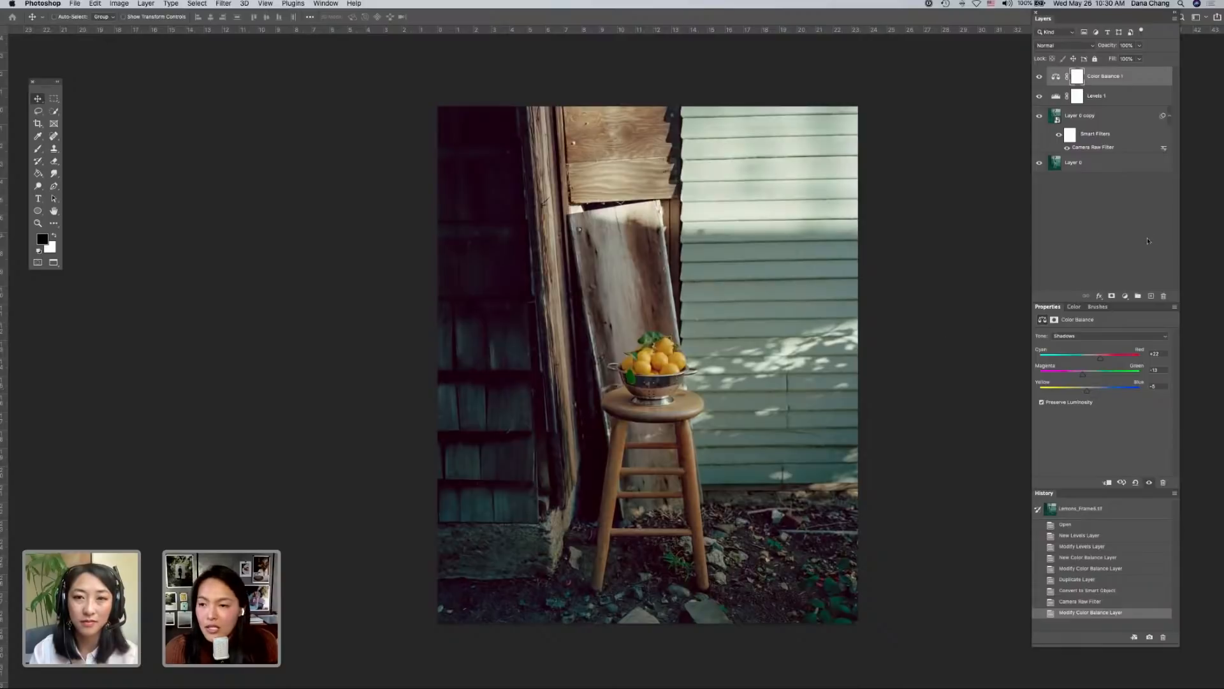
- Add a Hue/Saturation adjustment layer with saturation at -51 and invert its mask to black
left_click(1124, 297)
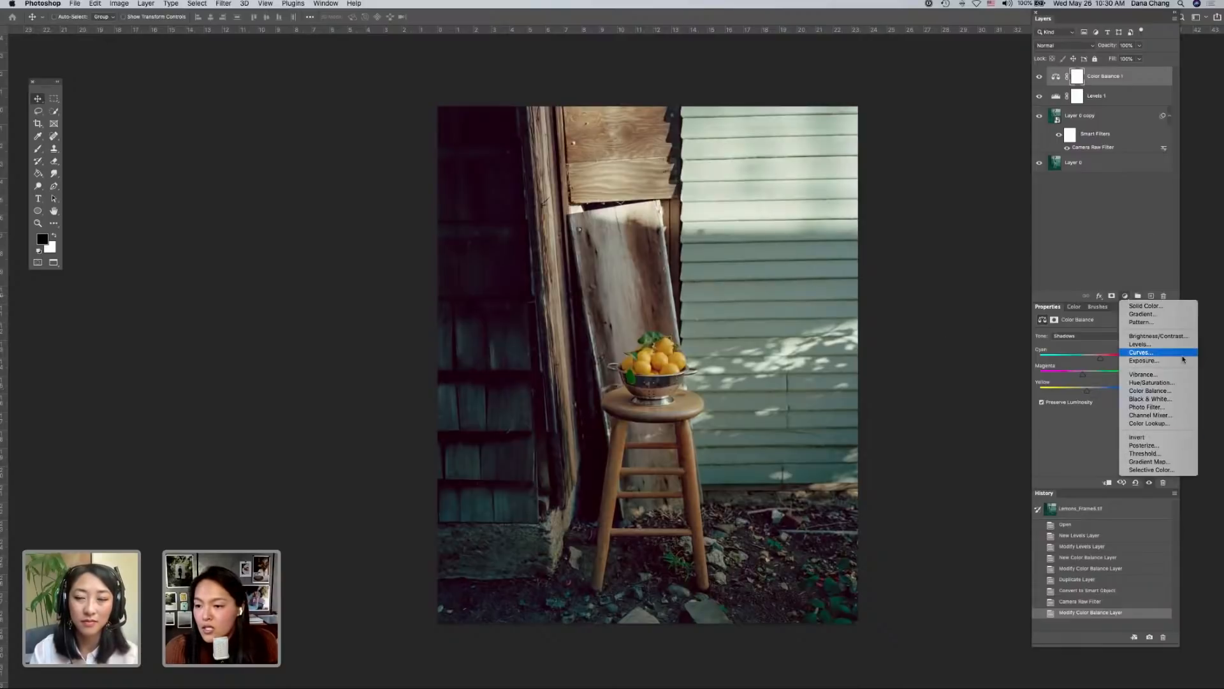
left_click(1161, 383)
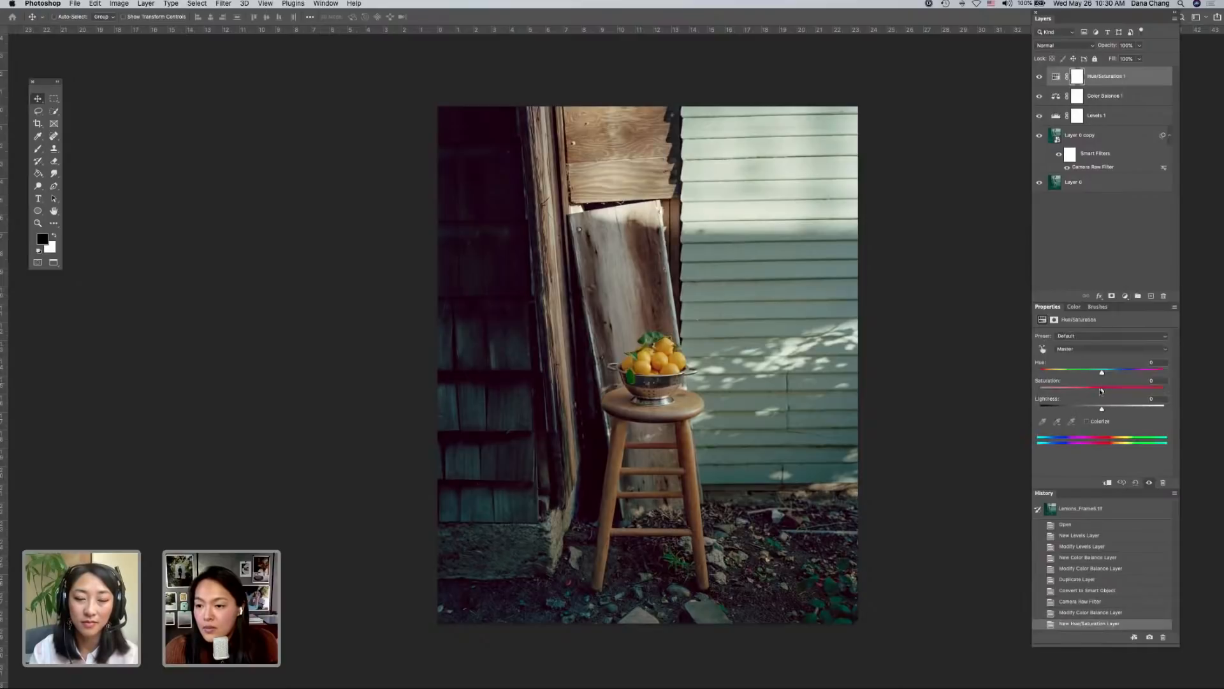
left_click(1092, 392)
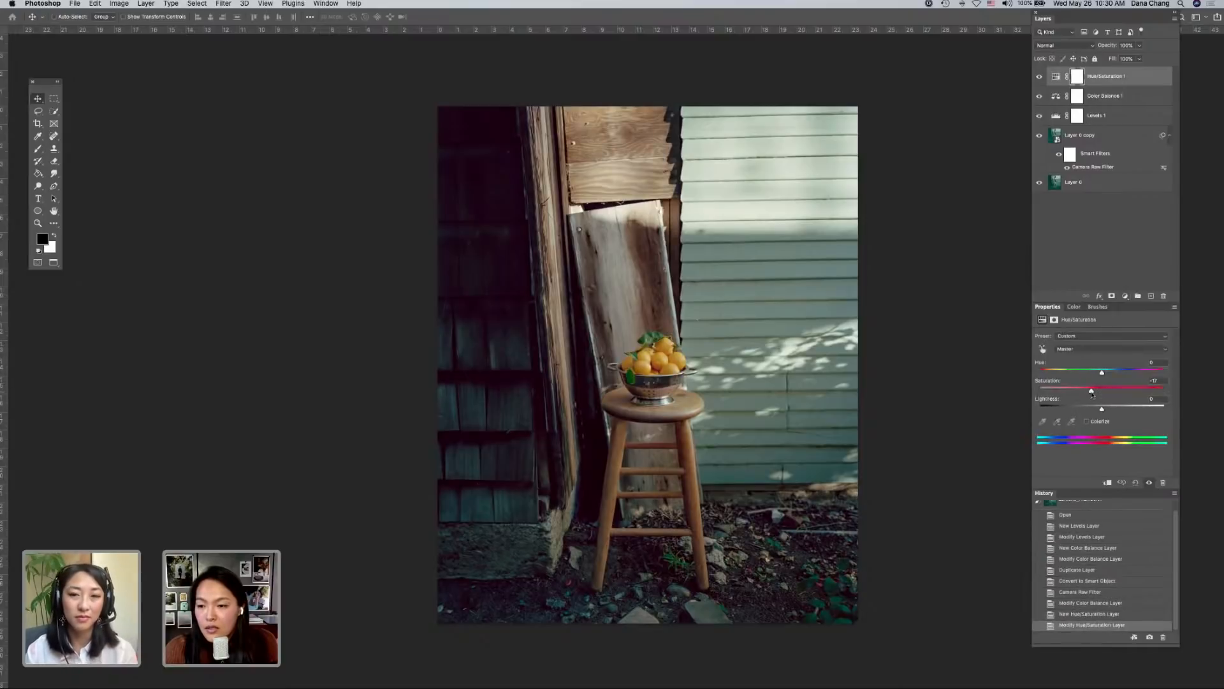
left_click_drag(1062, 394, 1070, 392)
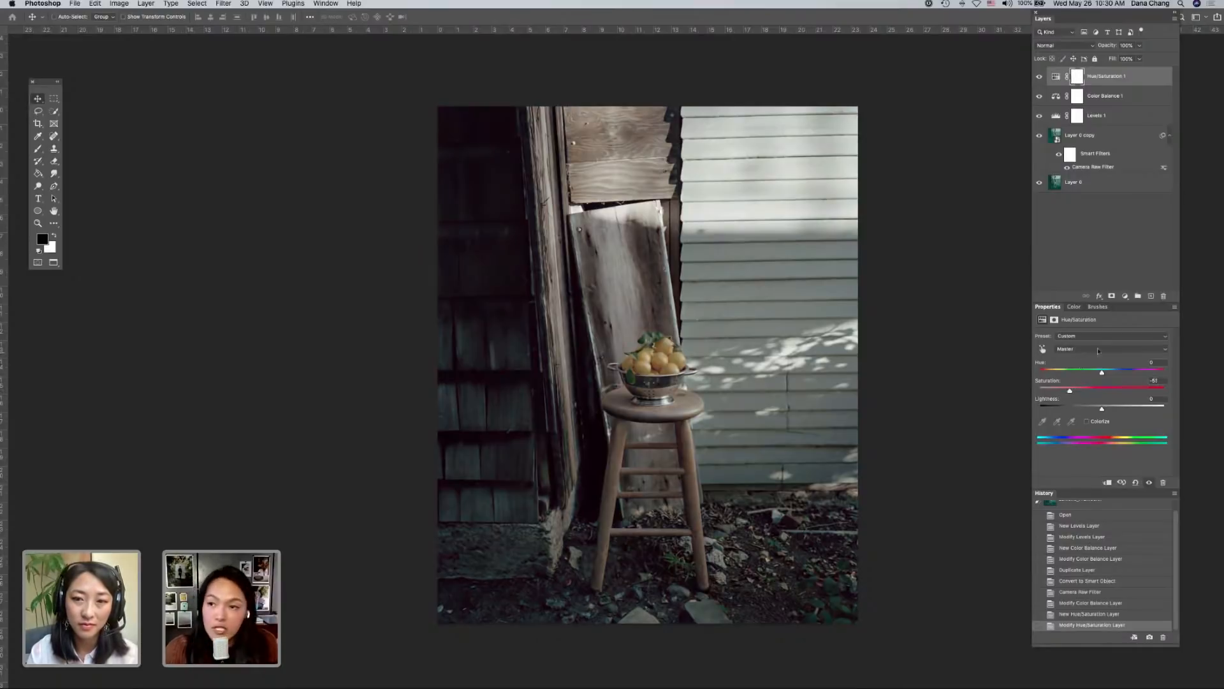
key("super+i")
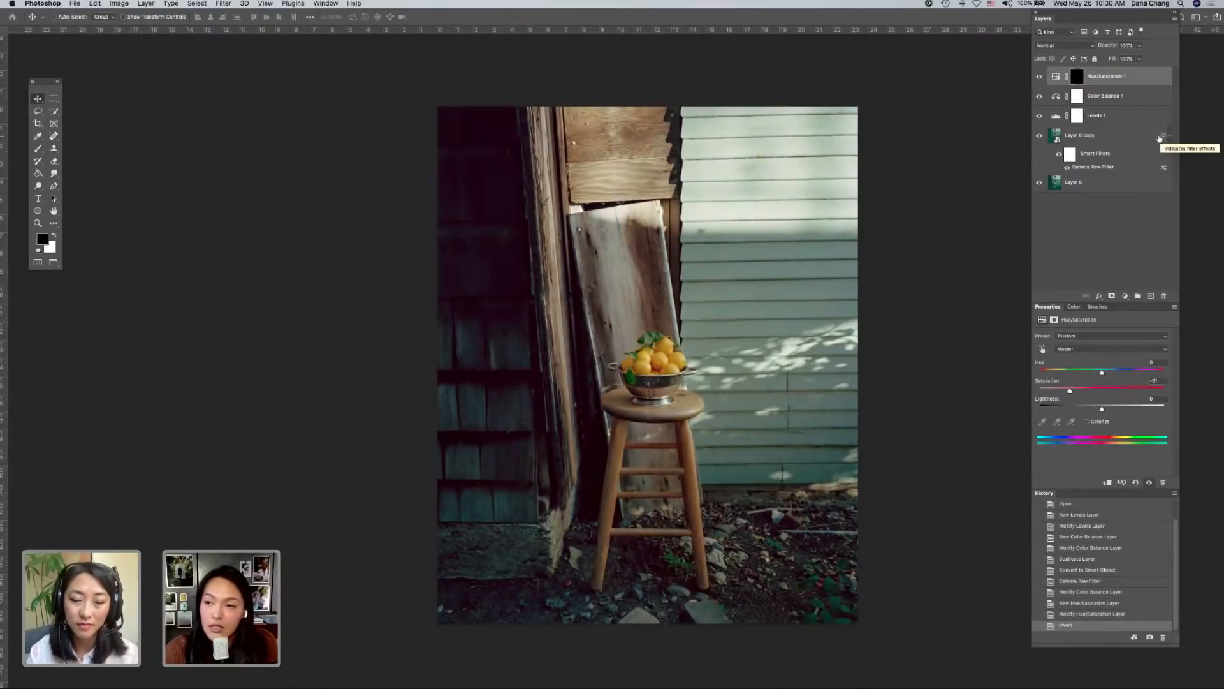
- Paint white with an enlarged brush on the Hue/Saturation mask over the dark shingle wall and its stone base
key("b")
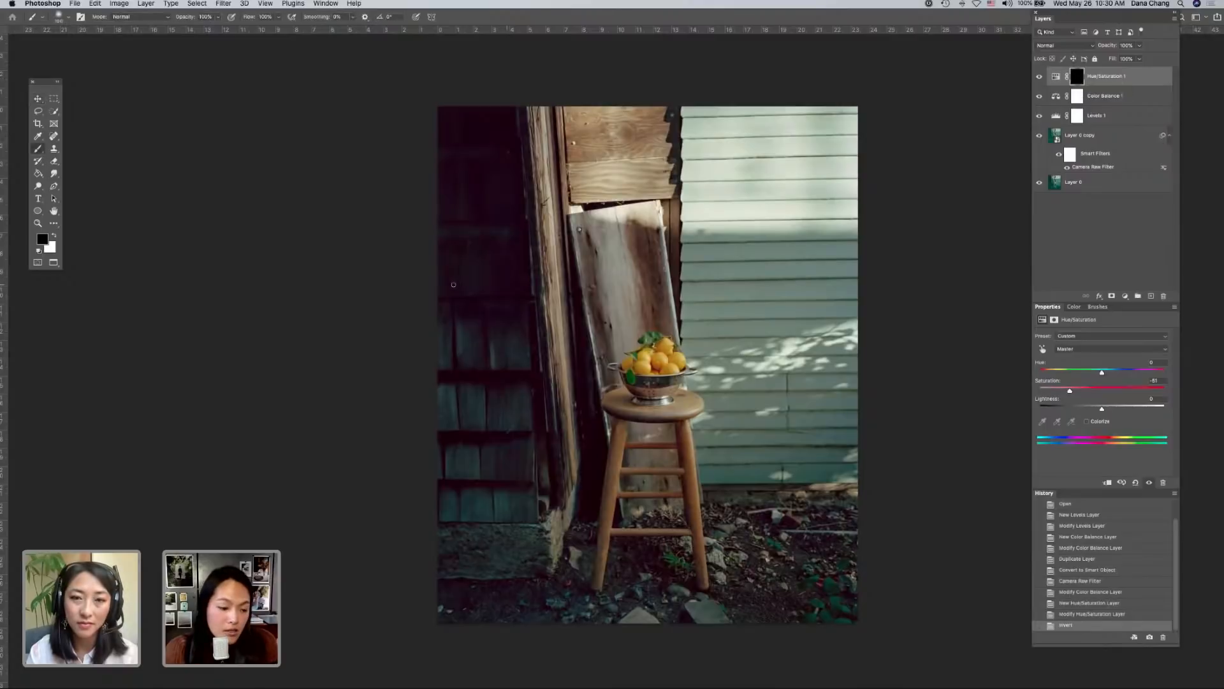
key("bracketright")
key("bracketright")
key("bracketright")
key("bracketright")
key("bracketright")
key("bracketright")
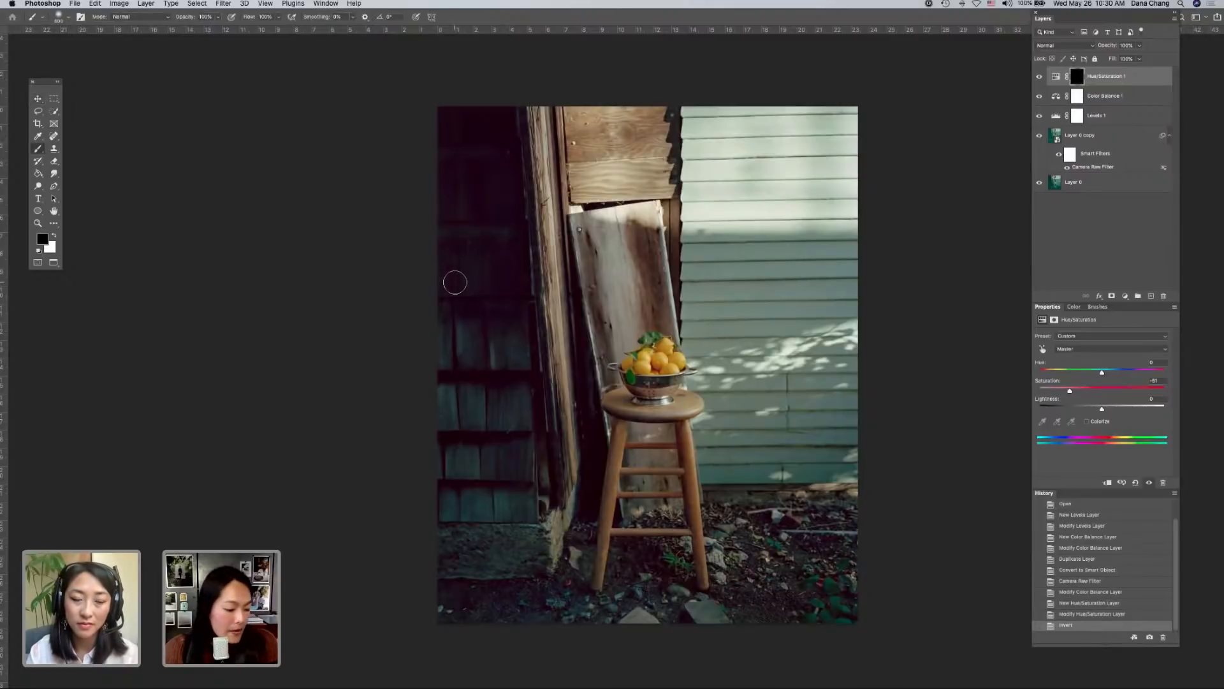
mouse_move(453, 280)
left_mouse_down()
mouse_move(463, 206)
mouse_move(482, 335)
mouse_move(456, 282)
left_mouse_up()
scroll(456, 281, "up", 1)
key("x")
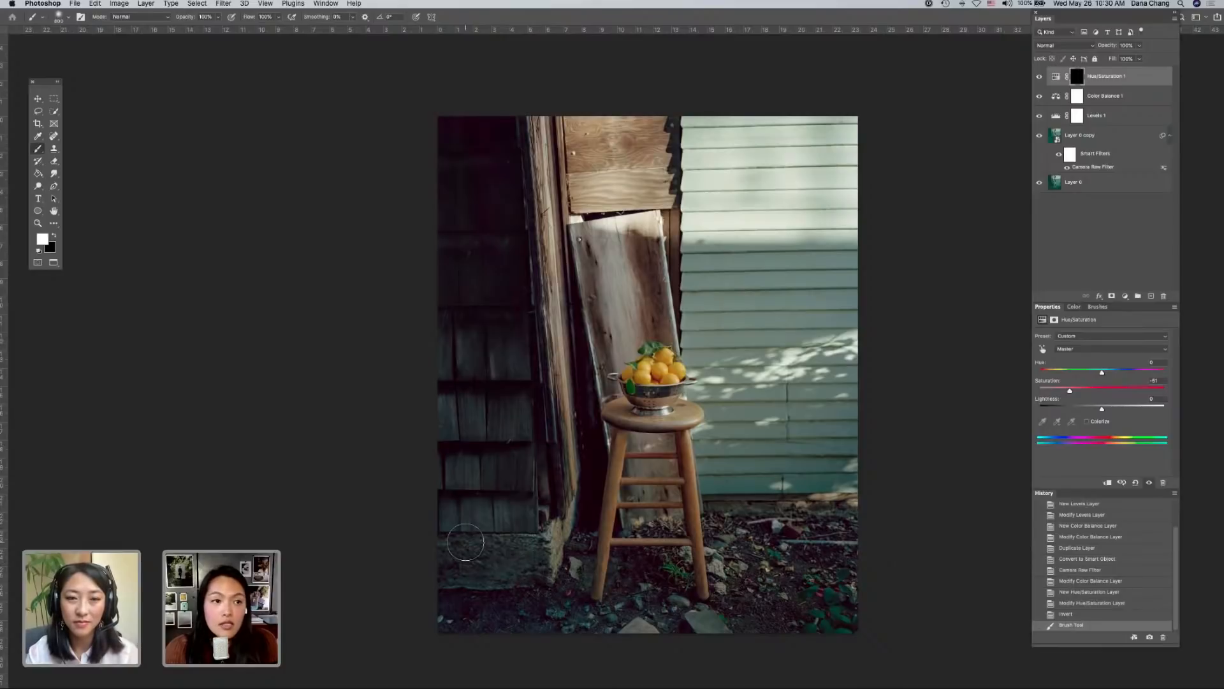
mouse_move(465, 541)
left_mouse_down()
mouse_move(527, 566)
mouse_move(459, 568)
mouse_move(525, 573)
left_mouse_up()
mouse_move(482, 157)
left_mouse_down()
mouse_move(457, 100)
mouse_move(474, 360)
left_mouse_up()
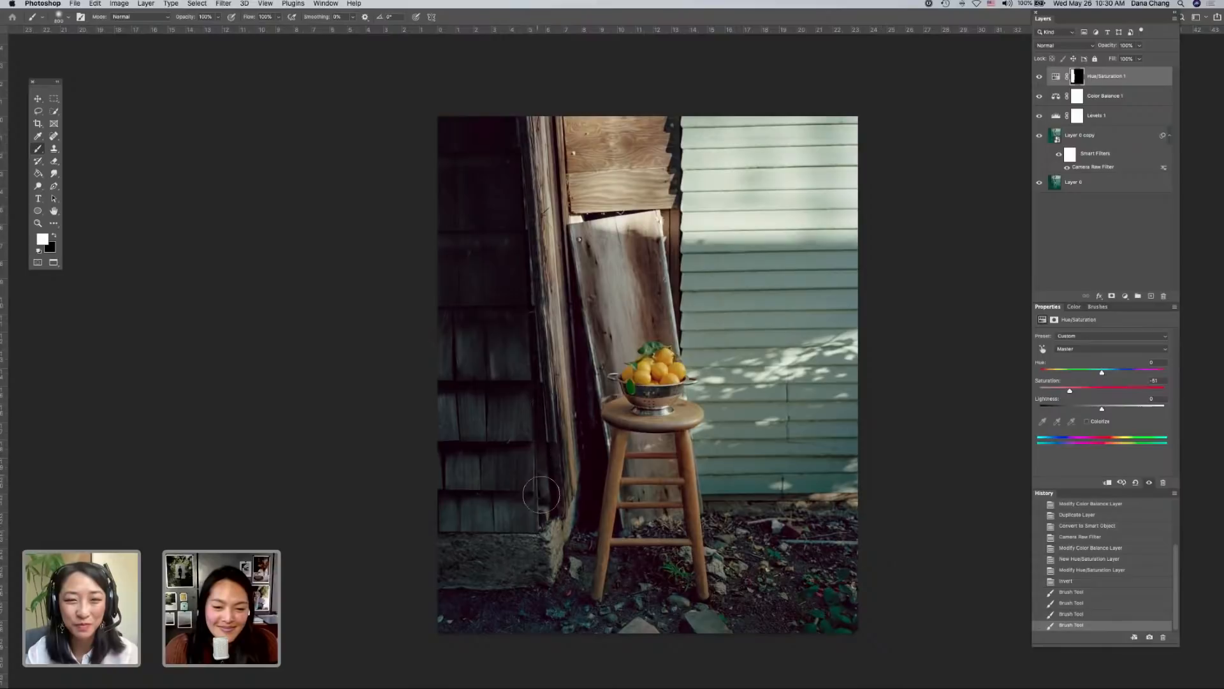
left_click_drag(542, 441, 536, 422)
left_click_drag(422, 533, 449, 566)
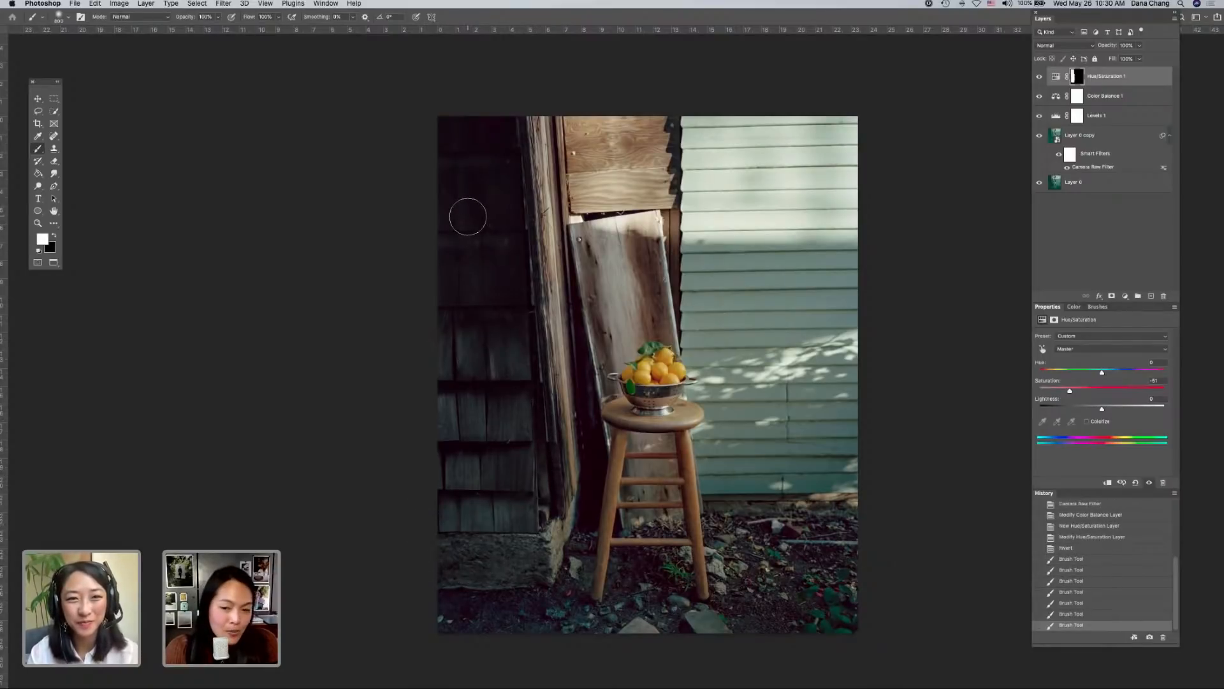
left_click_drag(473, 143, 478, 254)
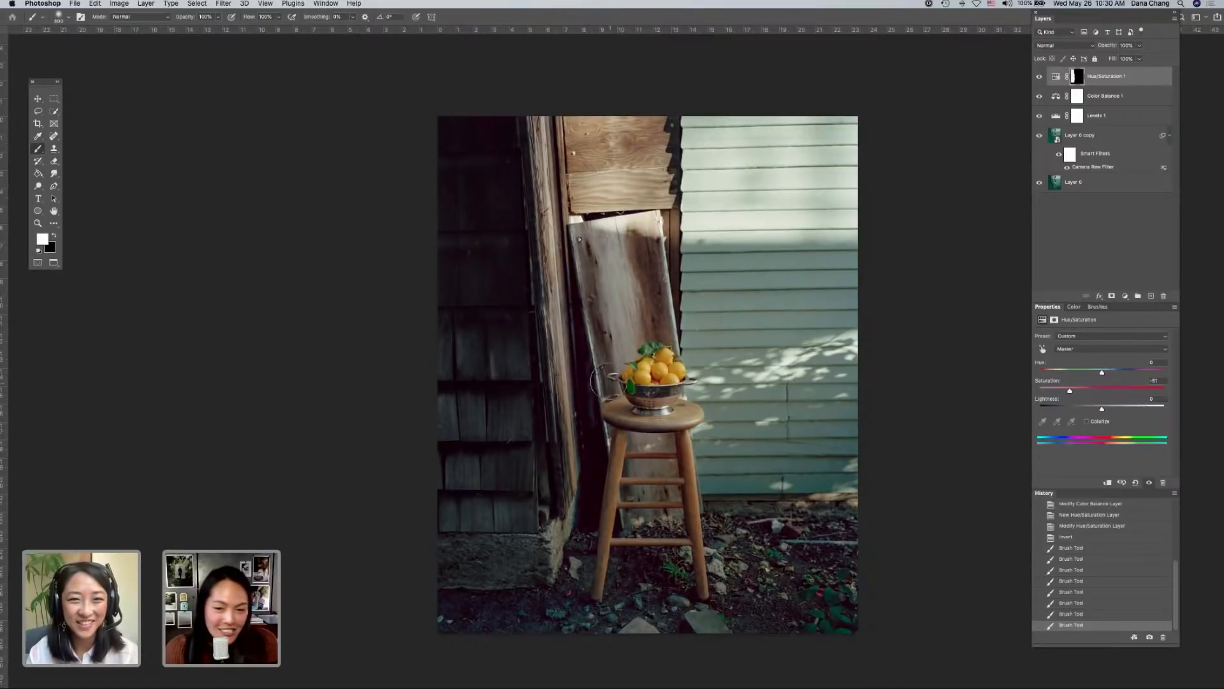
mouse_move(482, 133)
left_mouse_down()
mouse_move(515, 134)
mouse_move(519, 120)
left_mouse_up()
- Compare the dark wall with and without the Hue/Saturation adjustment
left_click(1040, 76)
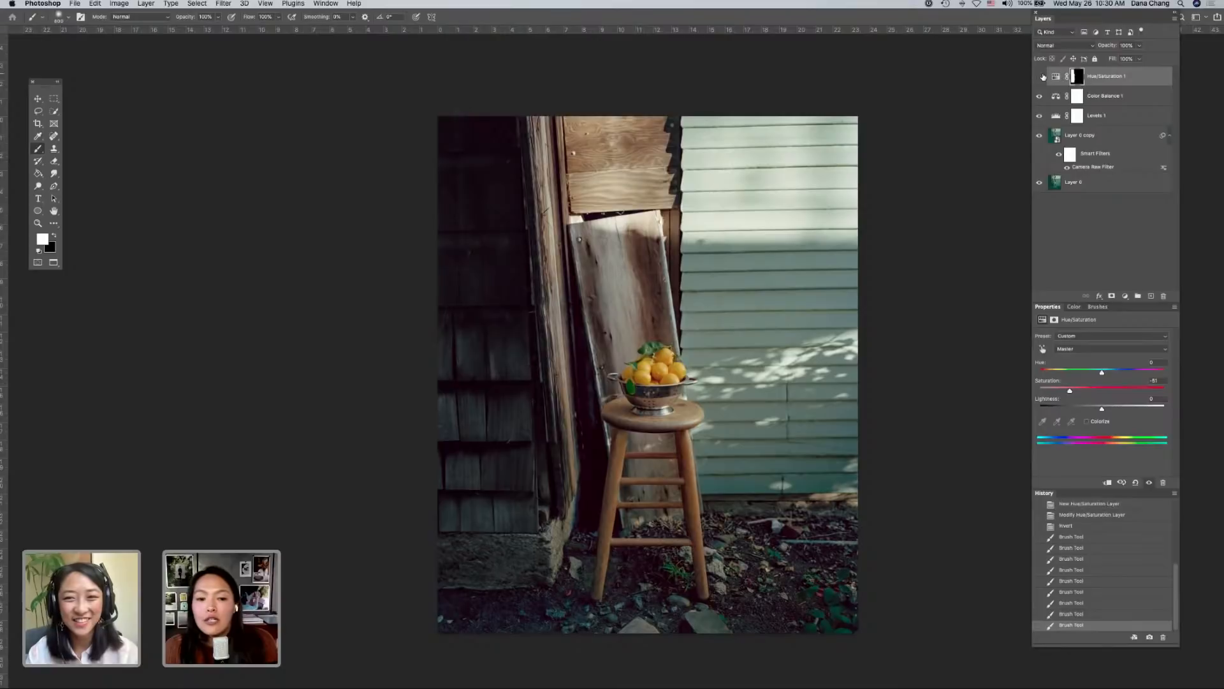
left_click(1042, 76)
left_click(1043, 77)
left_click(1043, 79)
left_click(1043, 81)
left_click(1043, 80)
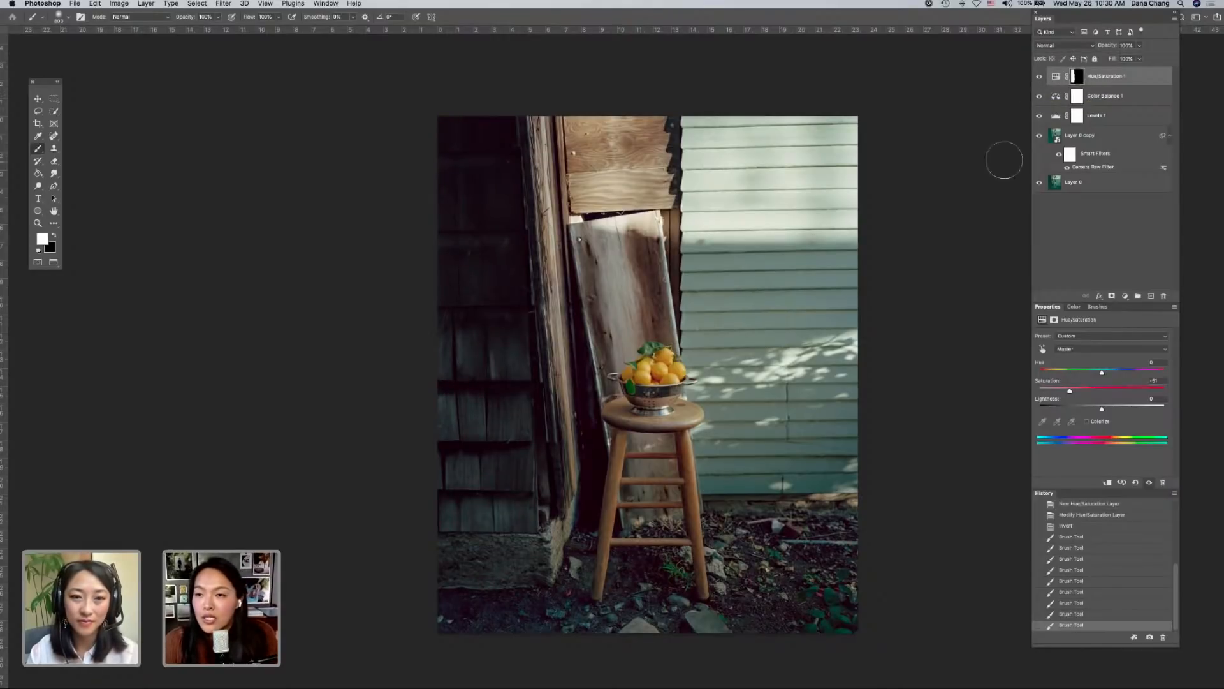
left_click(1038, 77)
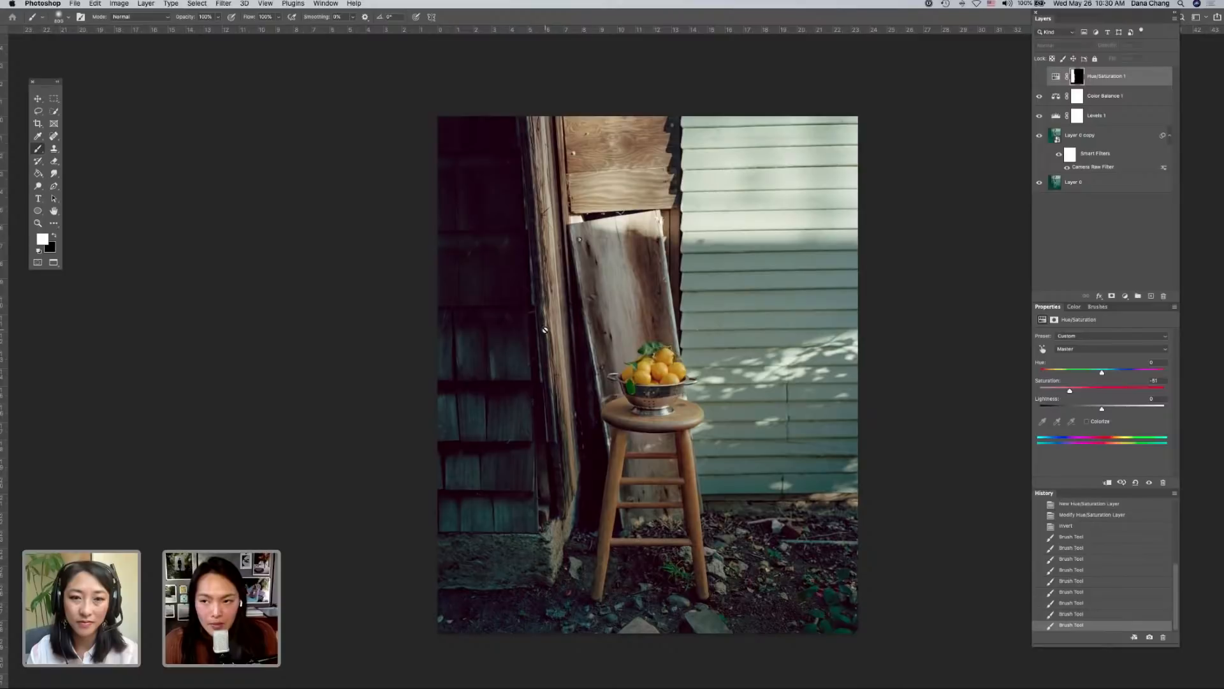
left_click(1039, 76)
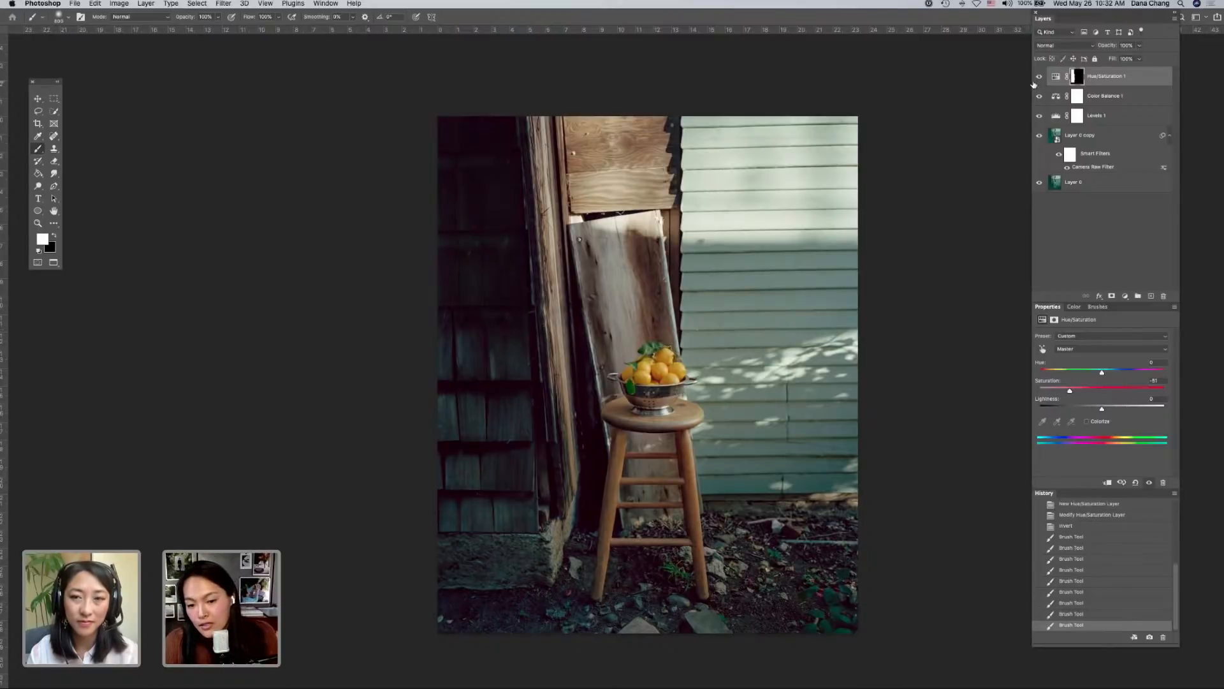
- Extend the white area of the Hue/Saturation mask along the wall's lower edge and the ground, varying the brush size
key("bracketleft")
key("bracketleft")
key("bracketleft")
key("bracketleft")
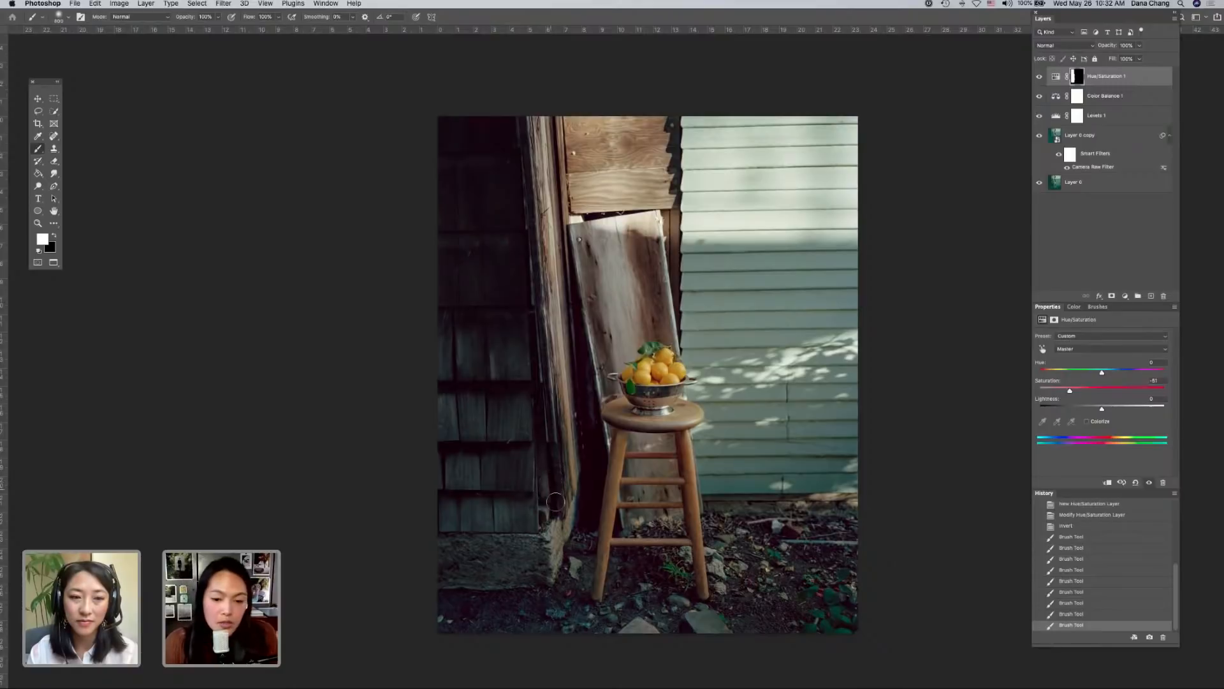
left_click_drag(574, 501, 580, 515)
key("x")
key("x")
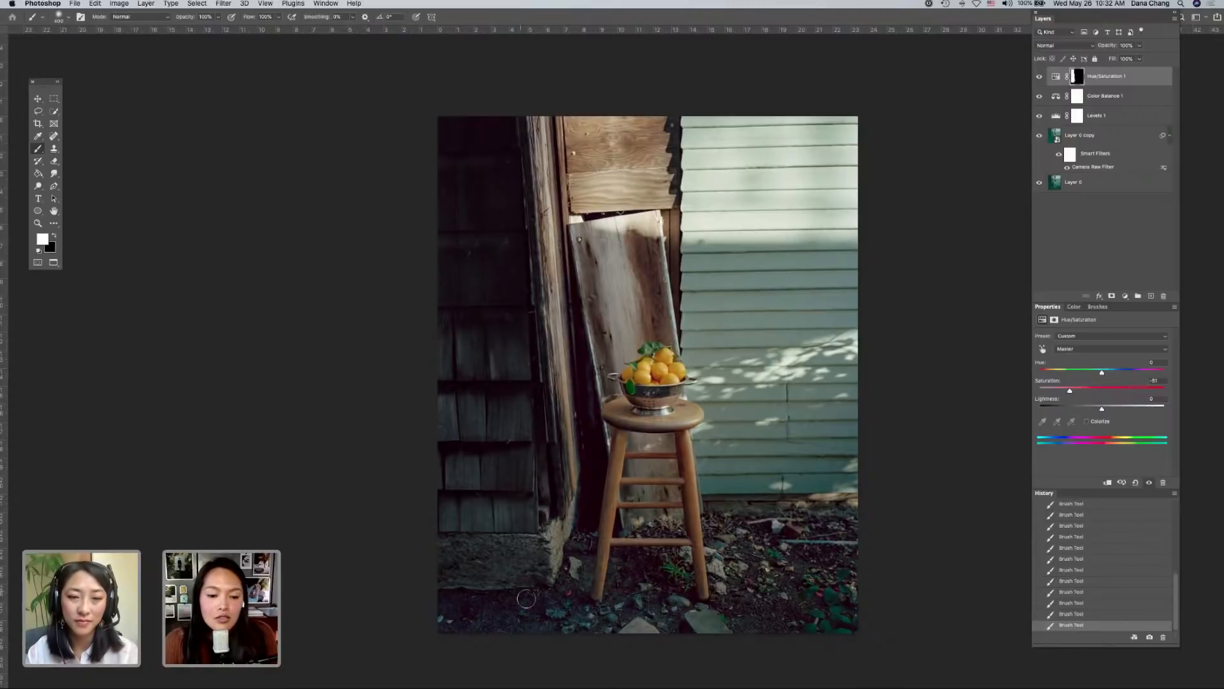
key("bracketright")
key("bracketright")
key("bracketright")
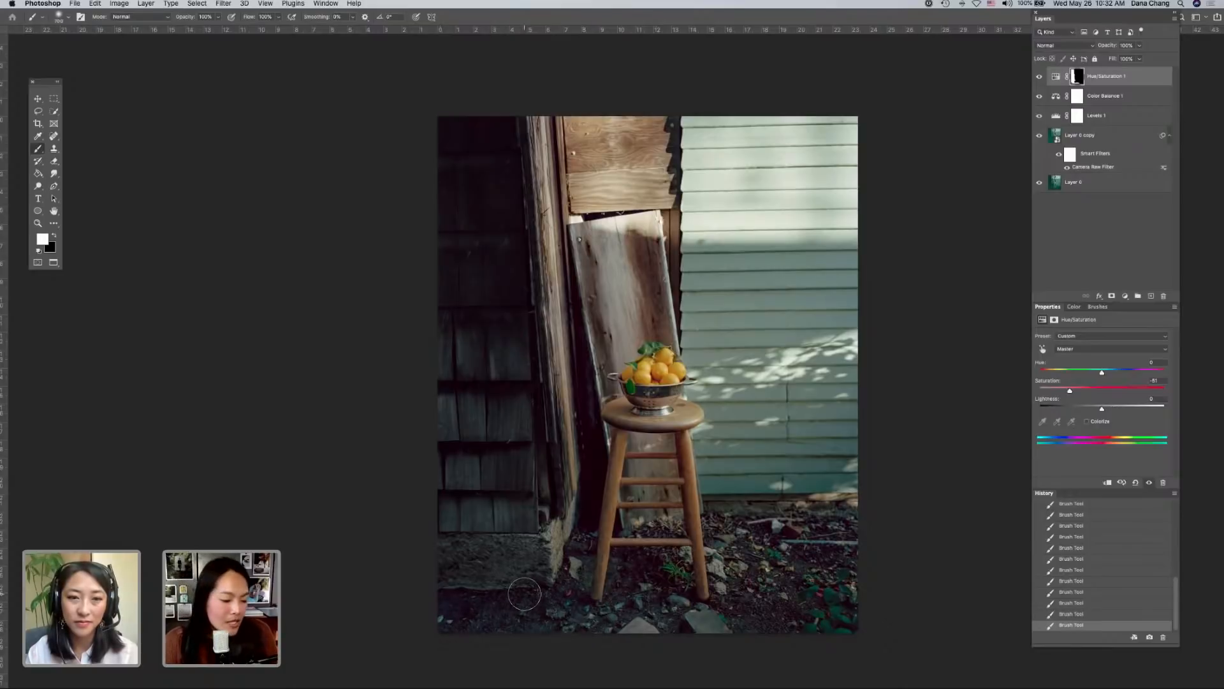
- Group the Hue/Saturation, Color Balance and Levels adjustments together with the Layer 0 copy
key("super+minus")
left_click(1090, 135, "shift")
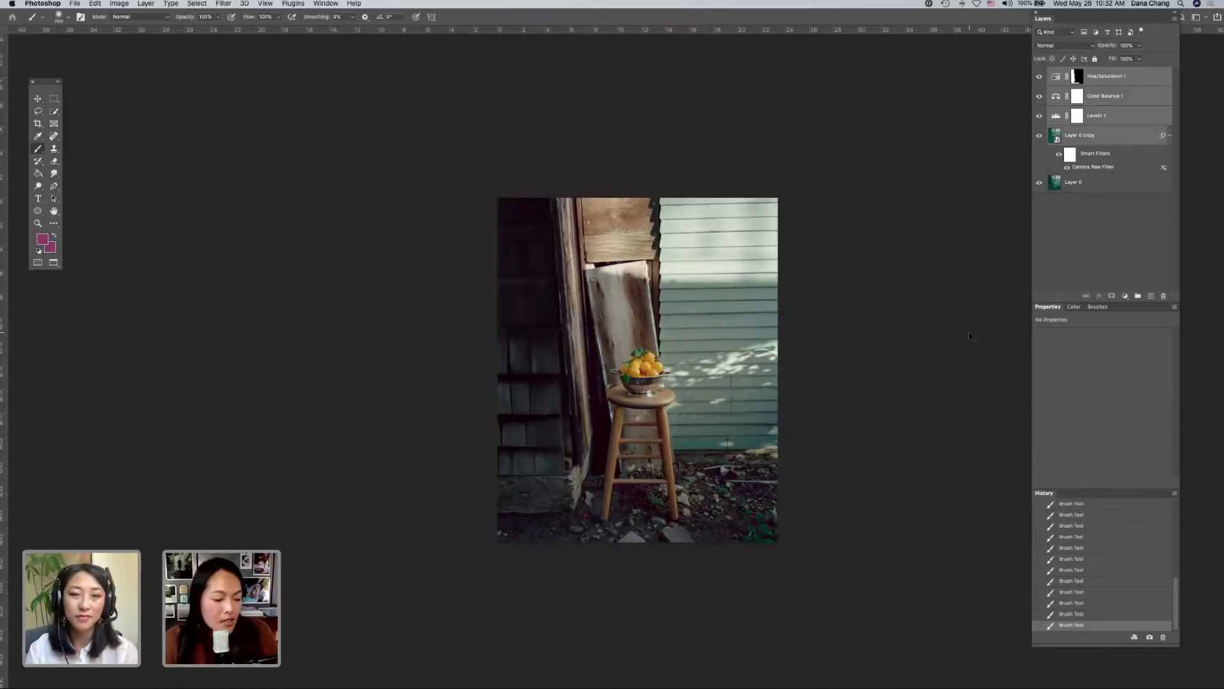
key("super+plus")
key("super+plus")
key("super+plus")
key("super+minus")
left_click(1137, 296)
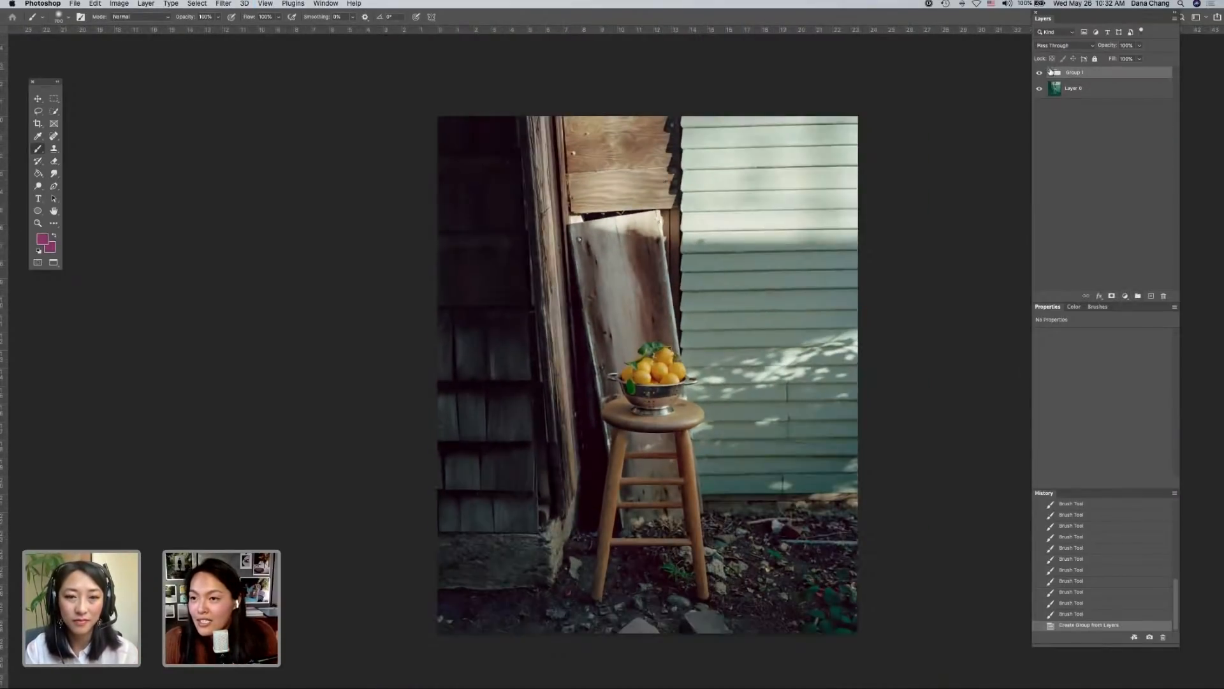
- Expand the new layer group and compare the corrected photo with the original scan
left_click(1050, 72)
left_click(1040, 73)
left_click(1040, 72)
left_click(1041, 74)
left_click(1041, 74)
left_click(1041, 73)
left_click(1041, 74)
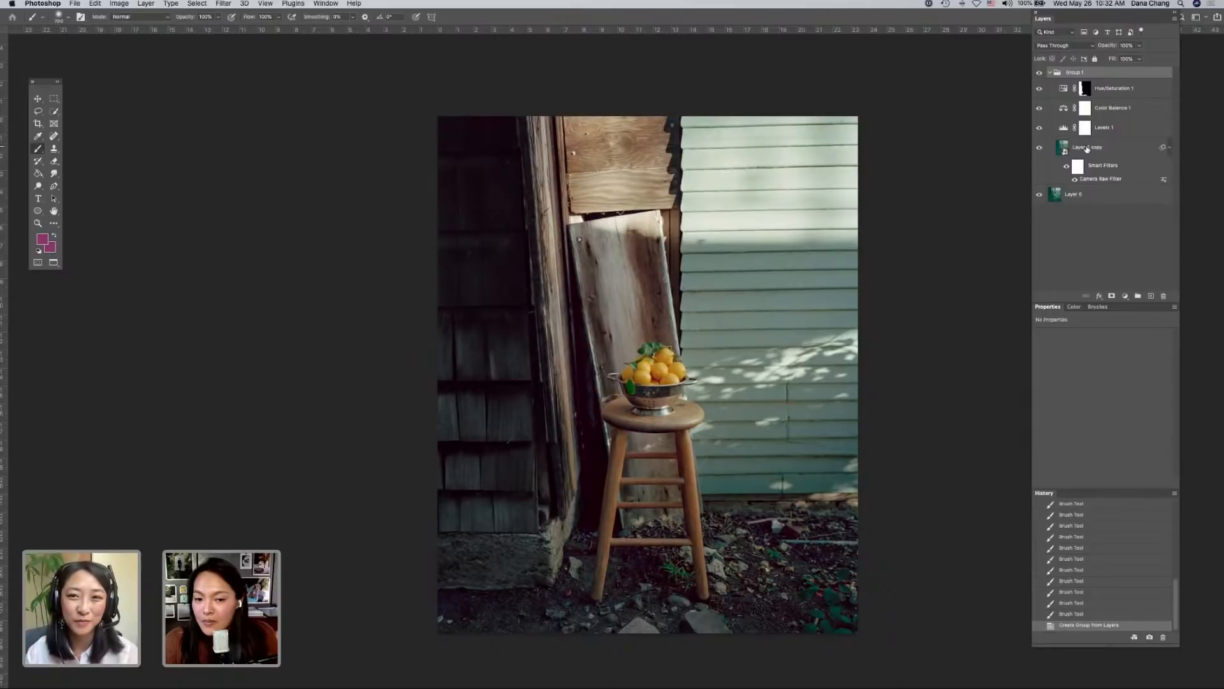
- Duplicate Group 1 with all its correction layers
key("super+plus")
key("super+plus")
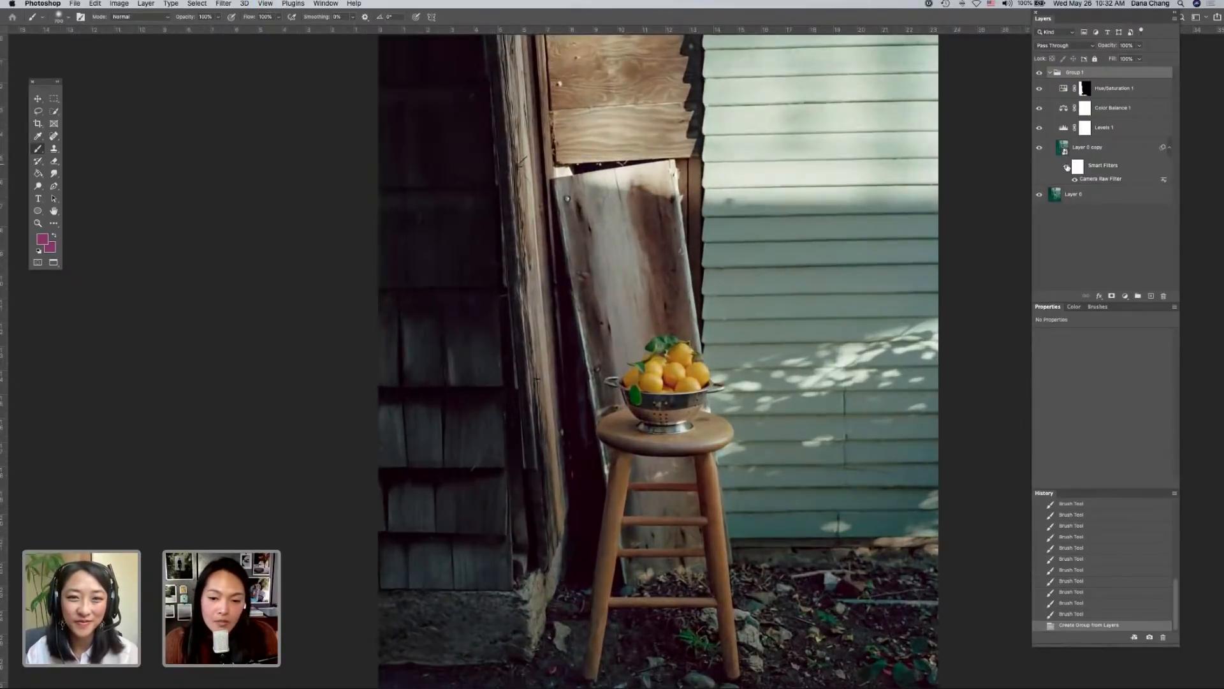
key("super+plus")
key("super+plus")
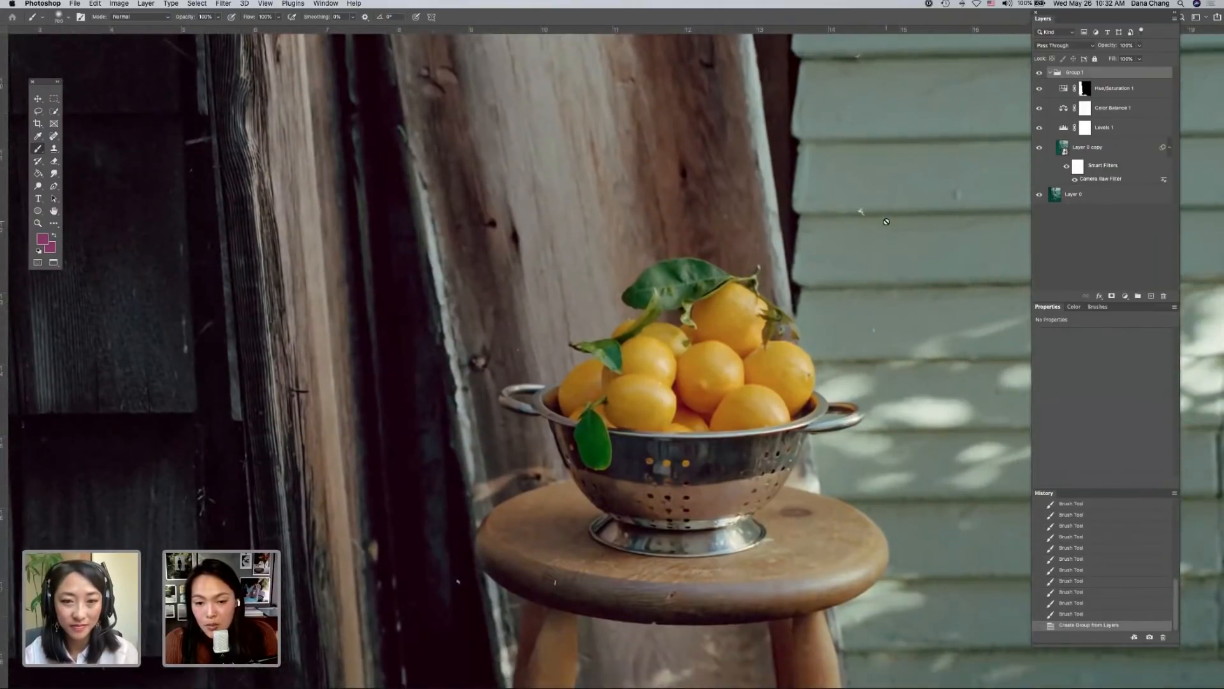
key("super+plus")
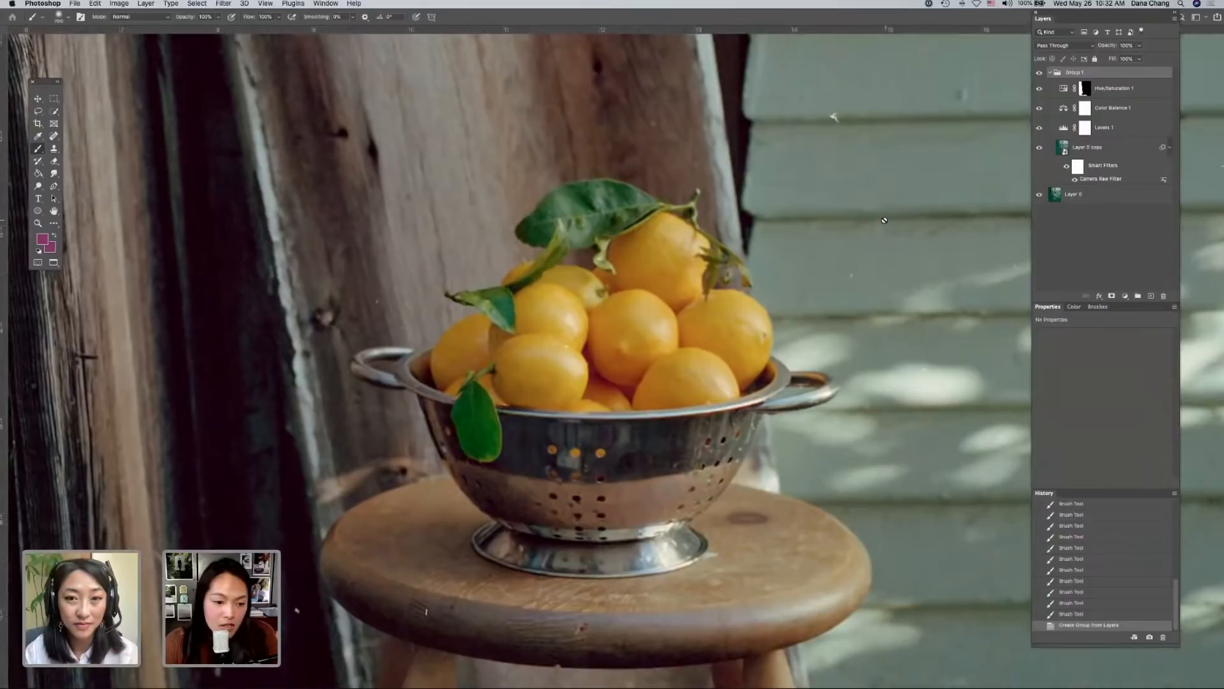
scroll(884, 220, "up", 2)
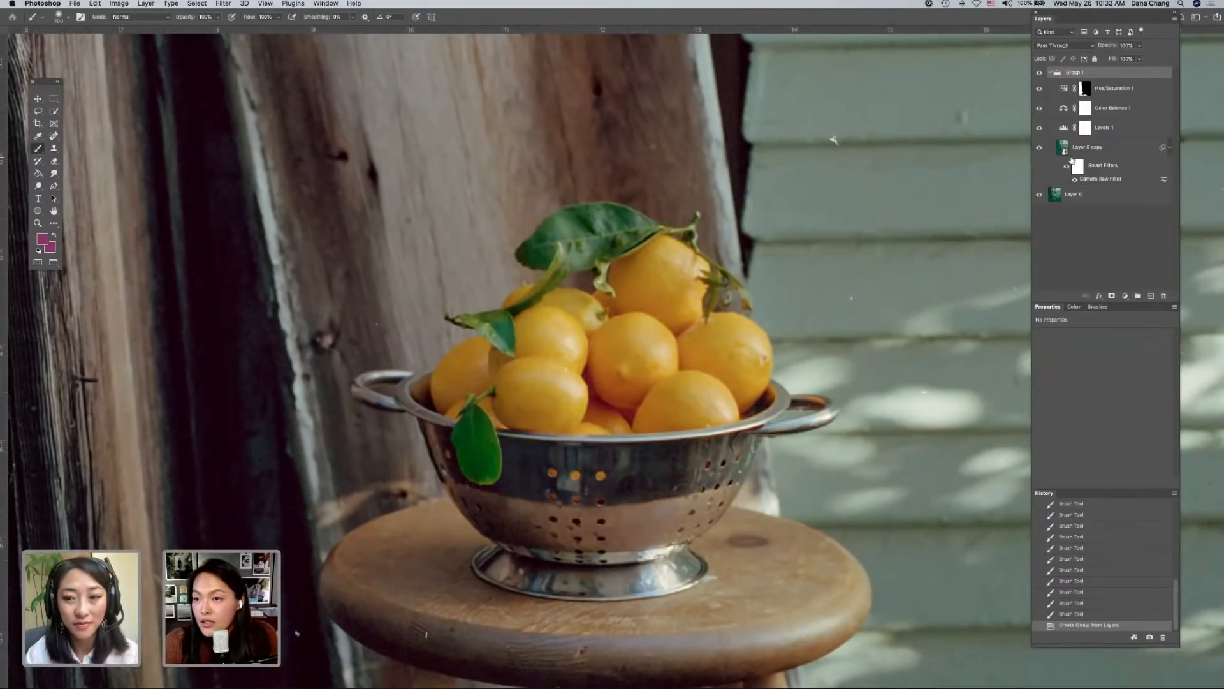
left_click_drag(1076, 72, 1151, 298)
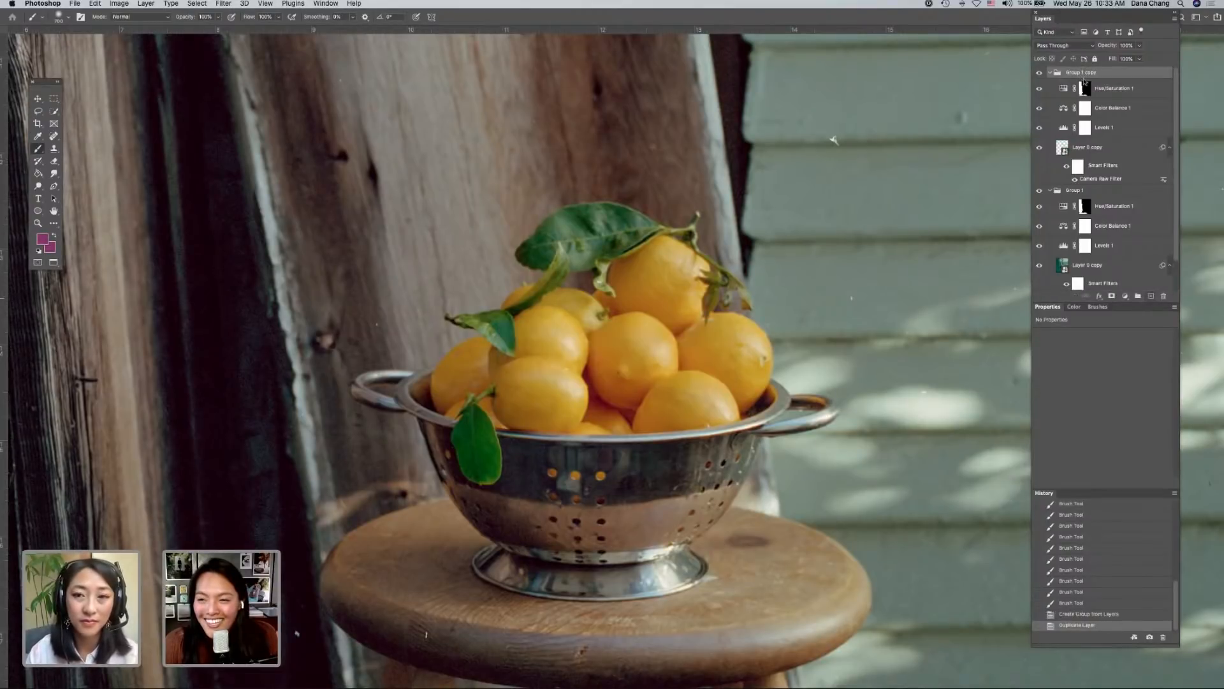
- Merge the Hue/Saturation, Color Balance, Levels and Layer 0 copy layers inside the duplicated group into a single layer
left_click(1104, 89)
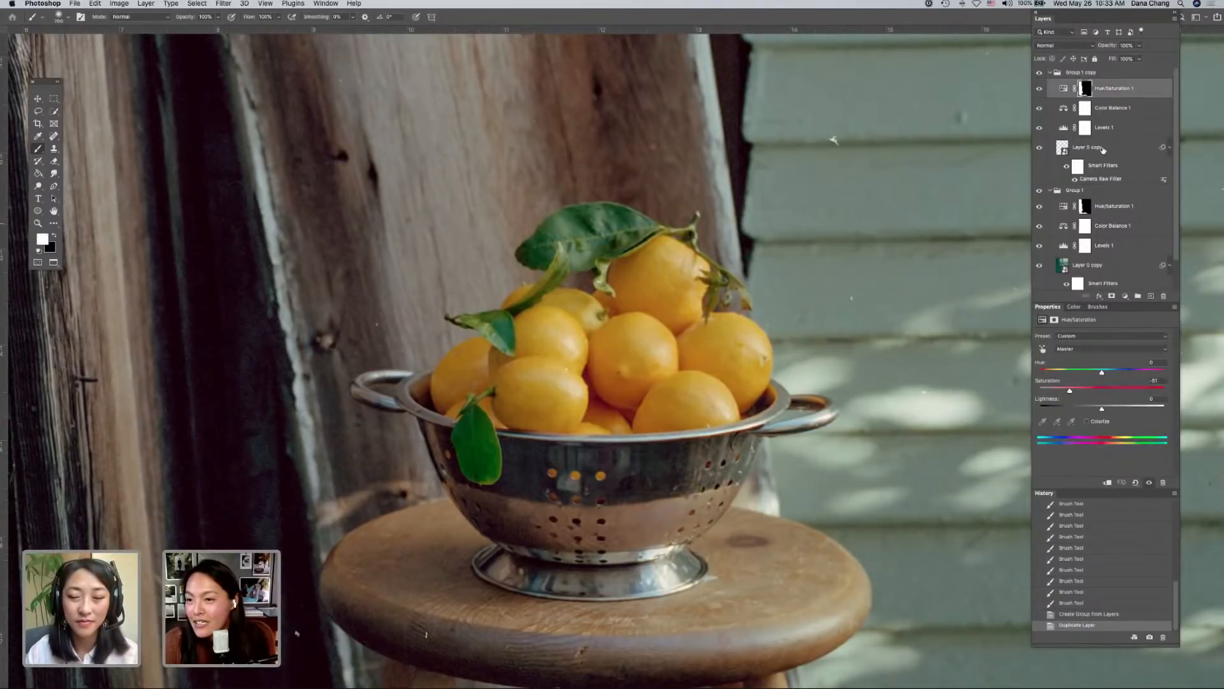
left_click(1098, 150, "shift")
right_click(1098, 150)
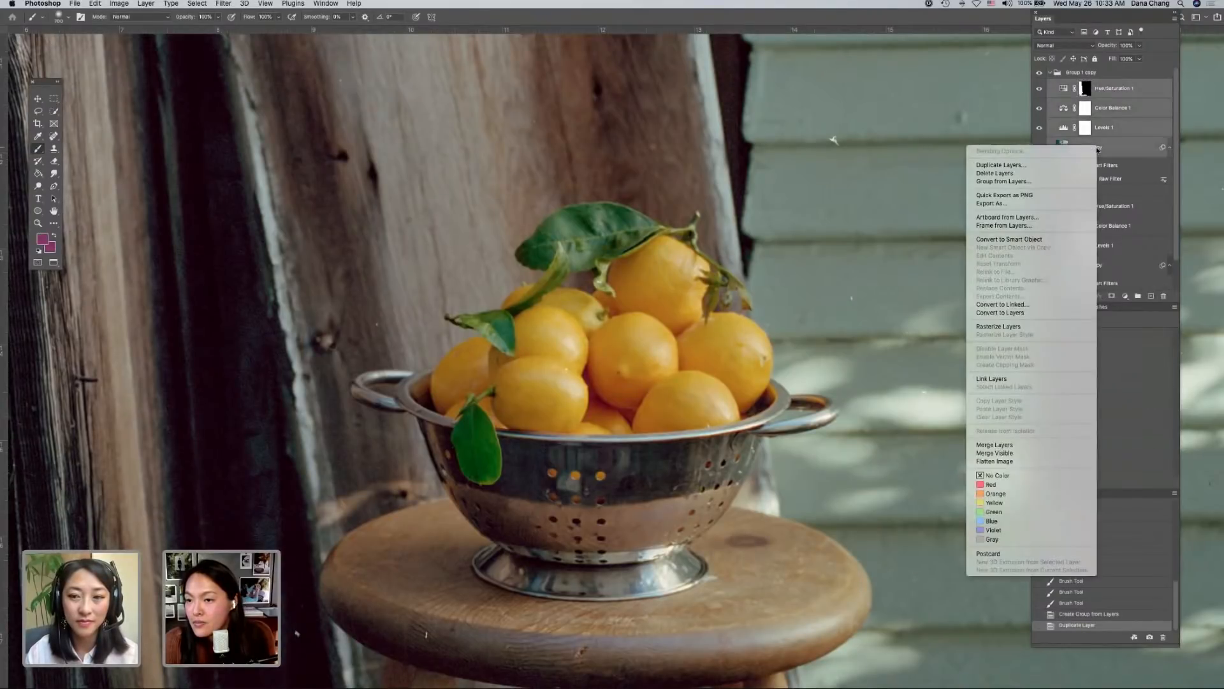
left_click(1003, 444)
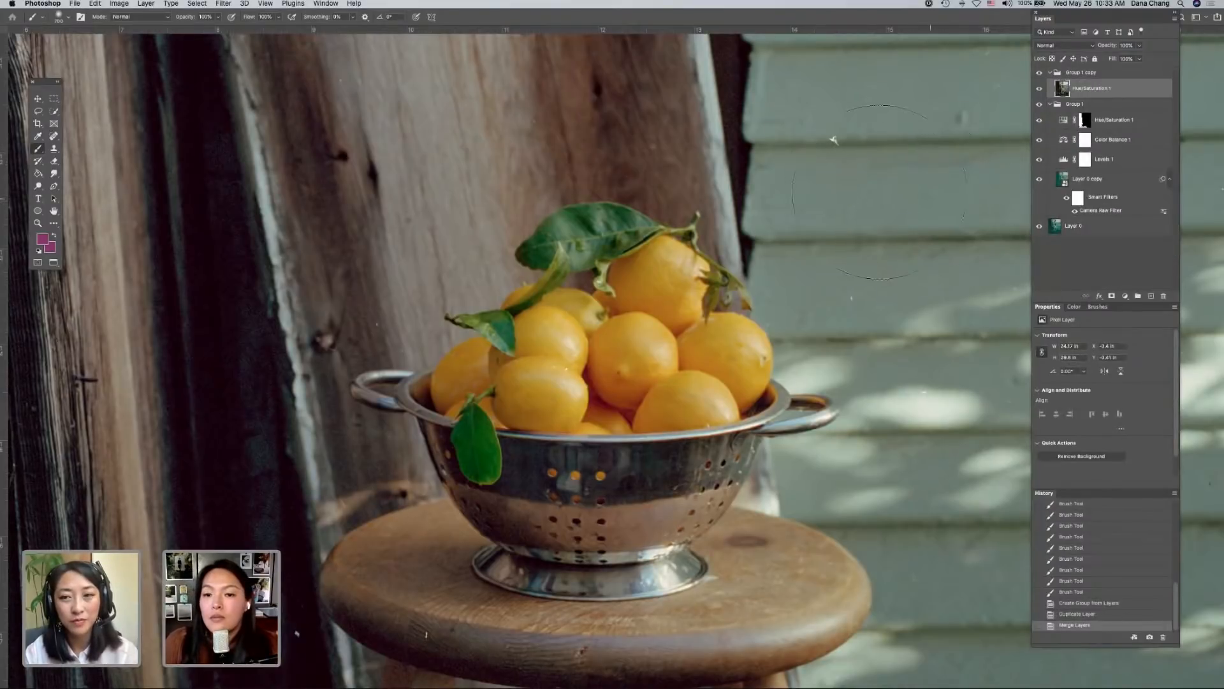
- Reduce the brush size considerably
key("bracketleft")
key("bracketleft")
key("bracketleft")
key("bracketleft")
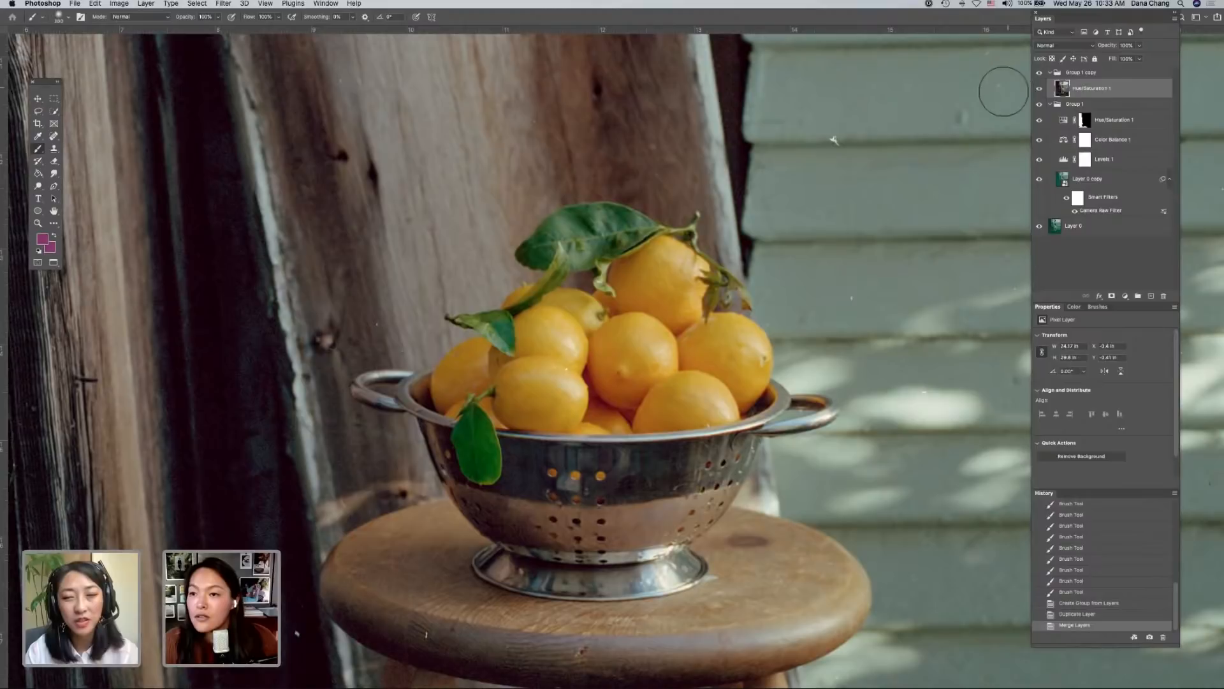
key("bracketleft")
key("bracketleft")
key("bracketleft")
key("bracketleft")
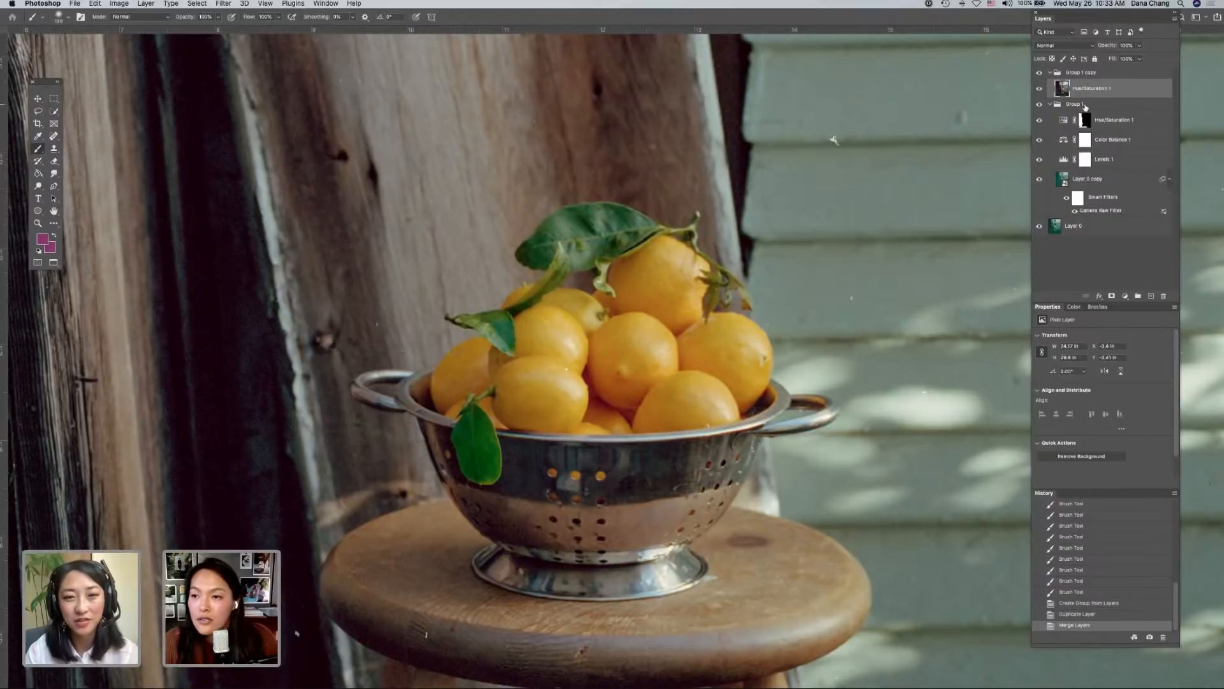
- Move the merged layer out of Group 1 copy to the top of the layer stack and delete the emptied group
scroll(952, 104, "right", 5)
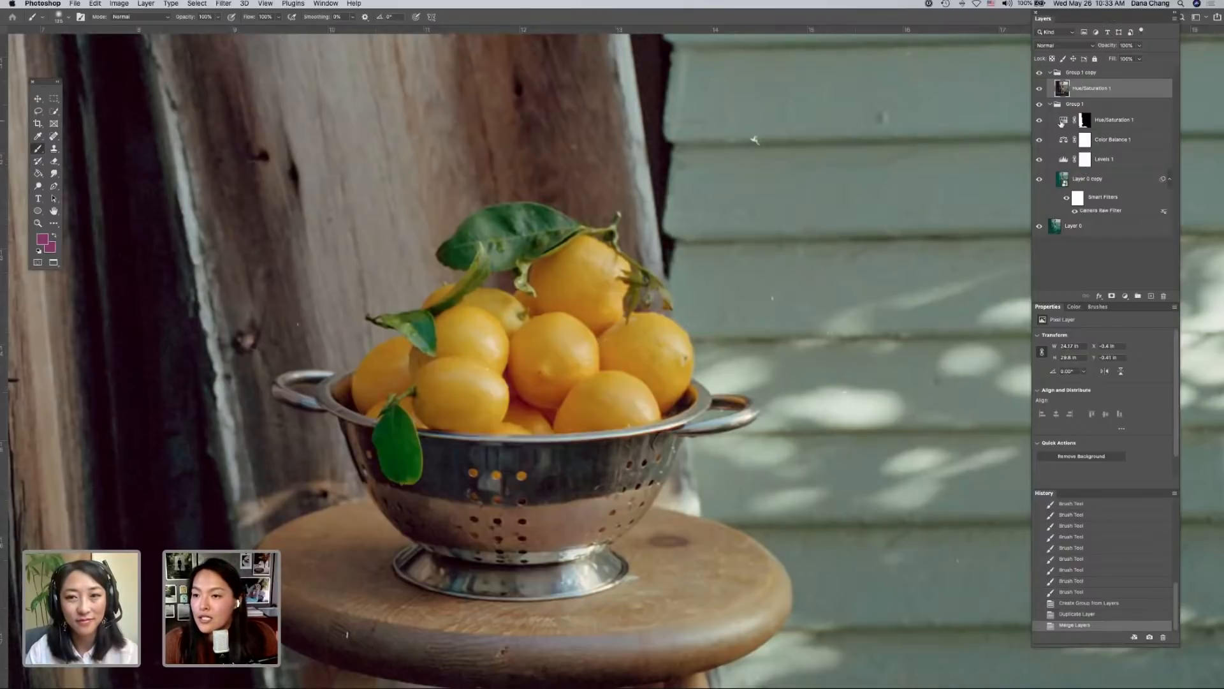
left_click(1064, 120)
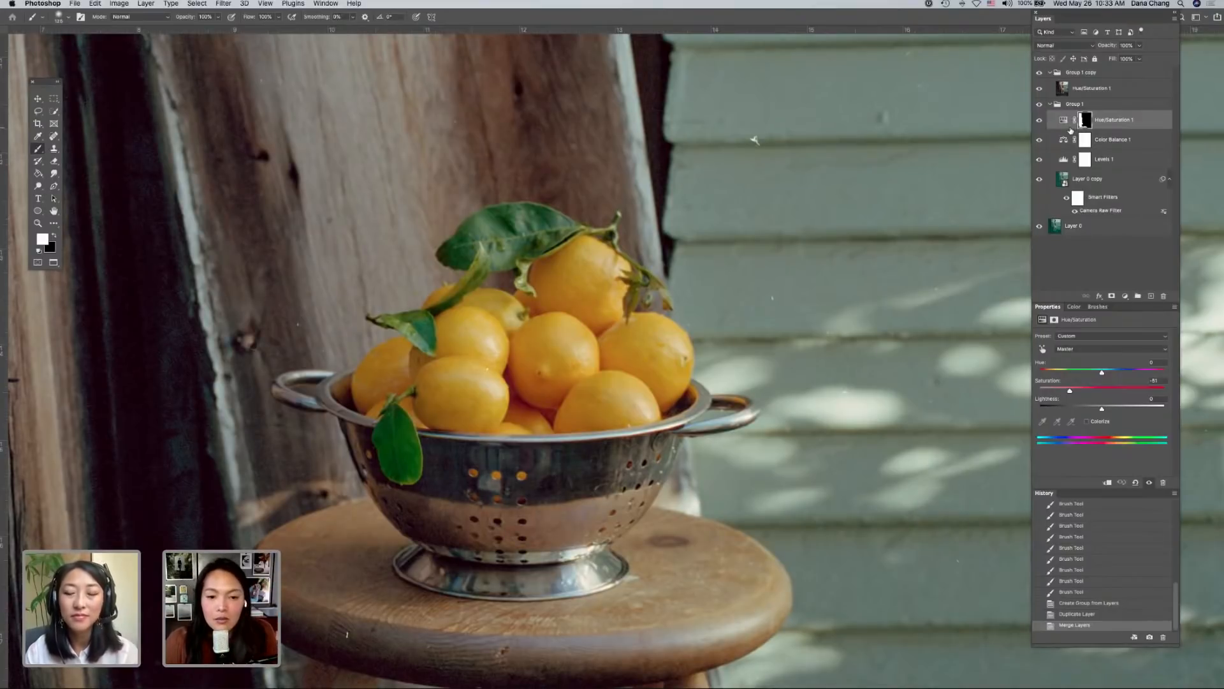
left_click(1058, 87)
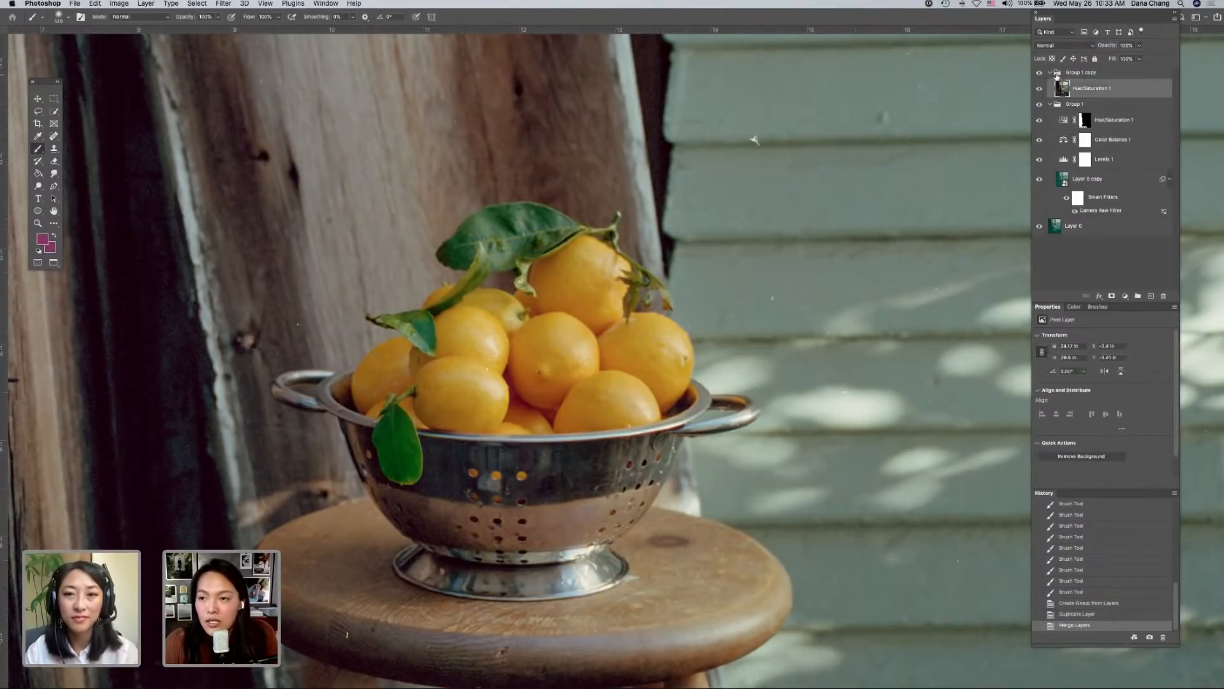
left_click_drag(1055, 77, 1163, 295)
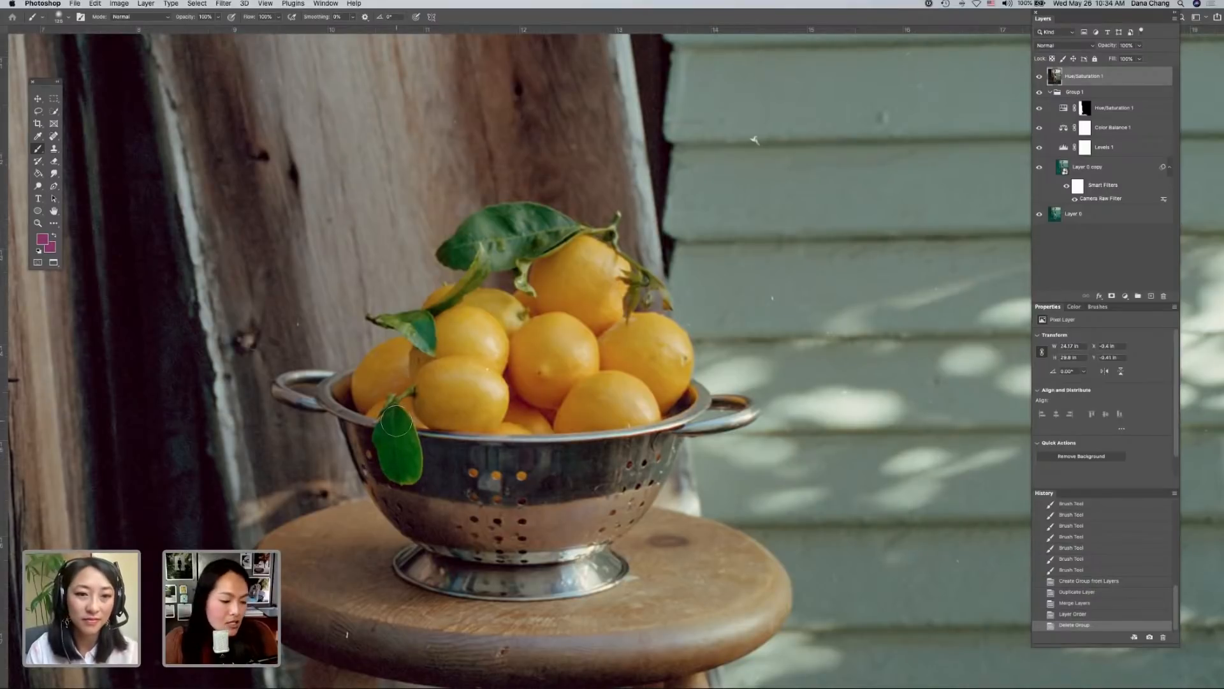
- Rename the merged top layer as sharpen
scroll(396, 421, "up", 5)
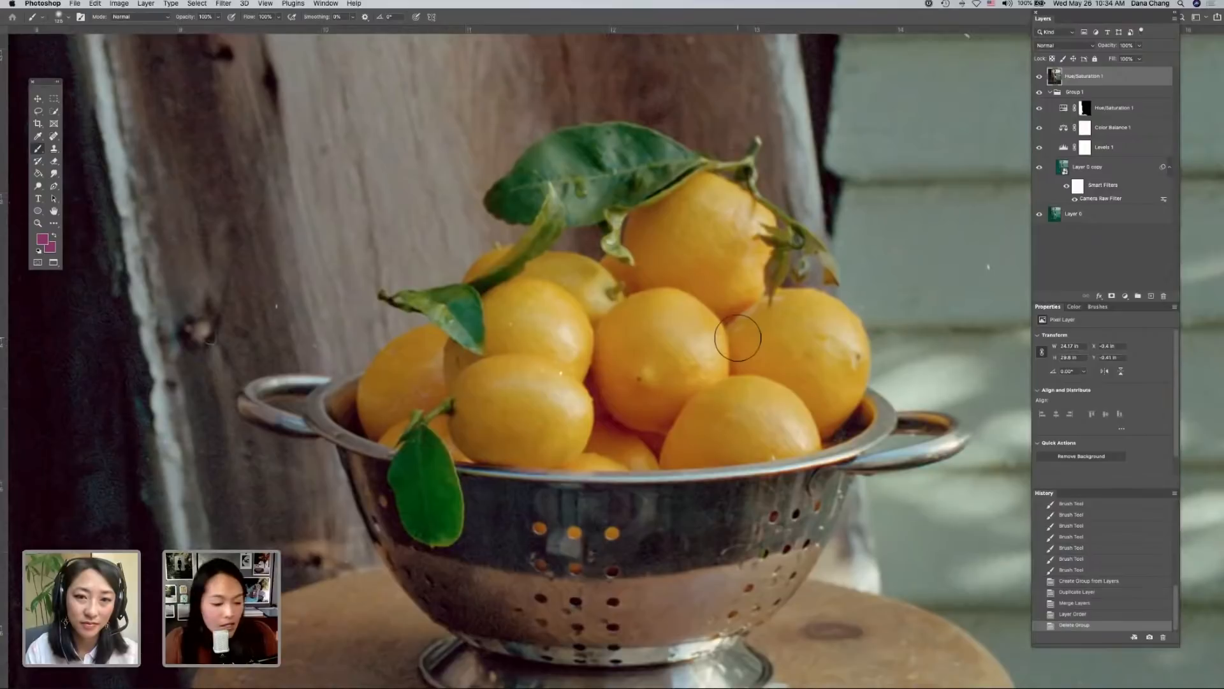
scroll(738, 337, "down", 3)
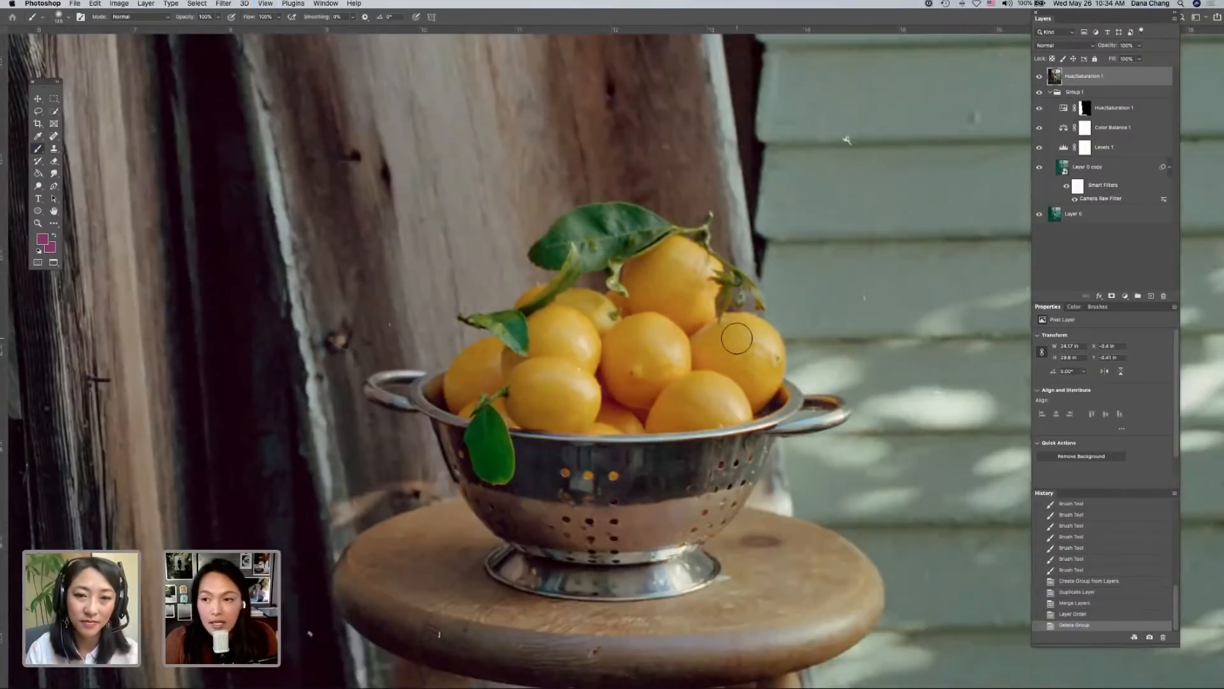
left_click(353, 4)
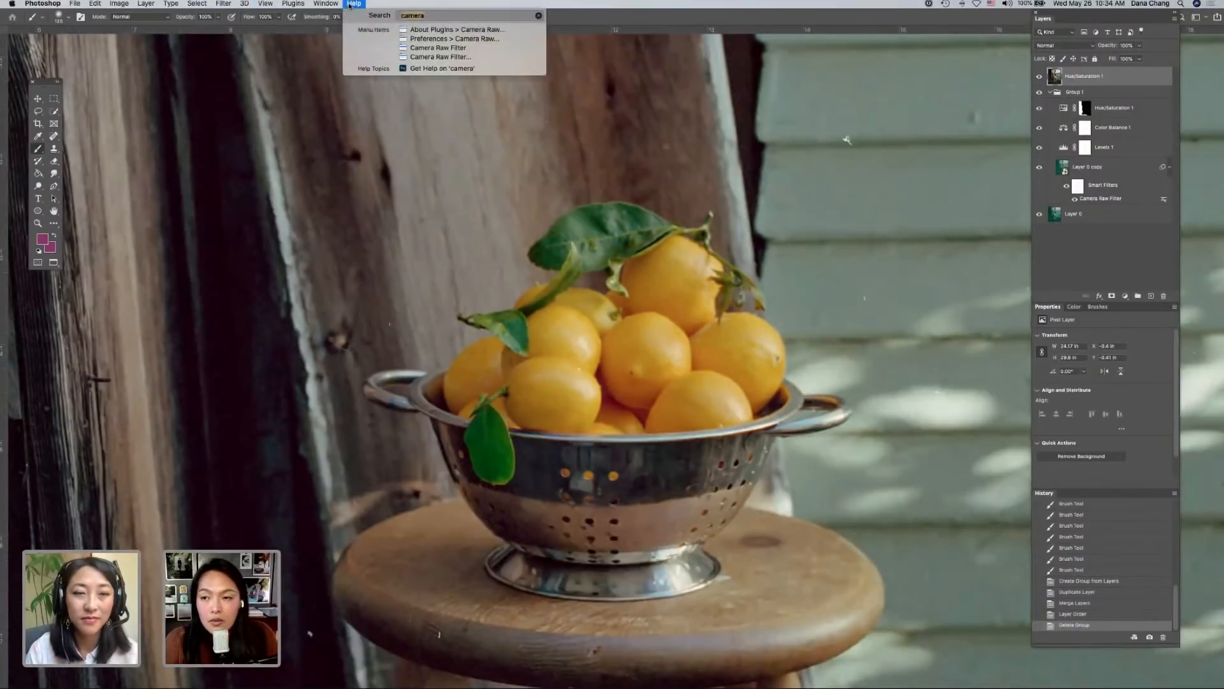
left_click(1079, 76)
double_click(1077, 77)
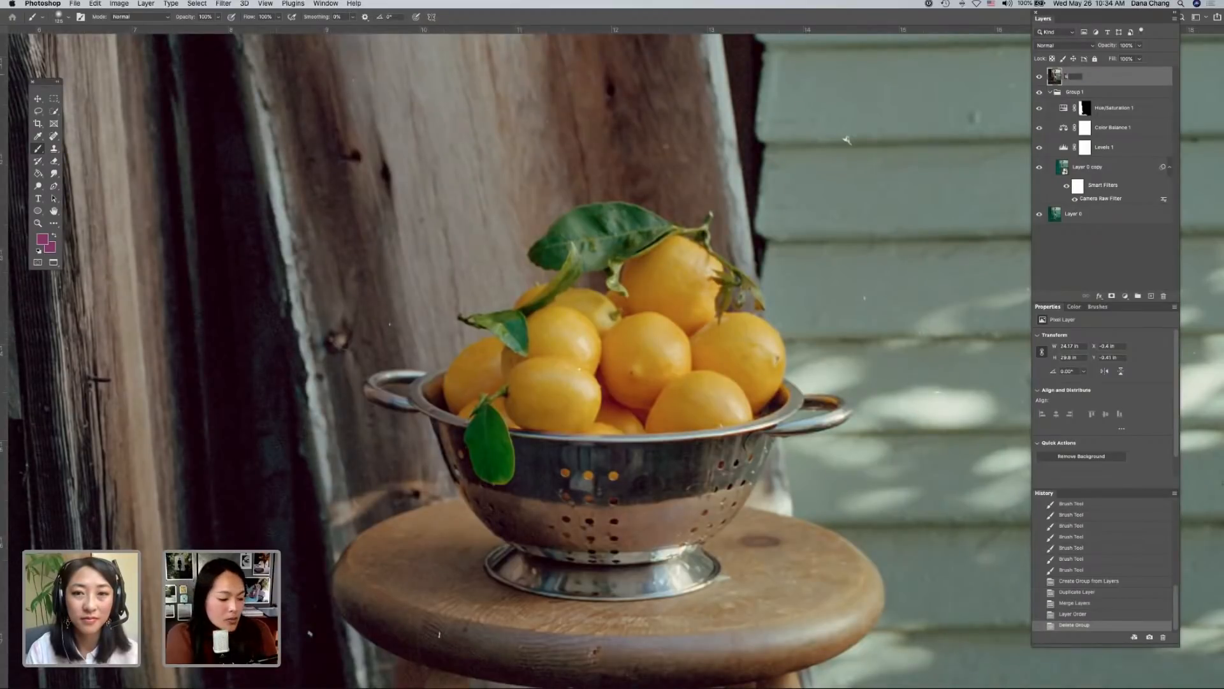
type("sharpen")
key("Return")
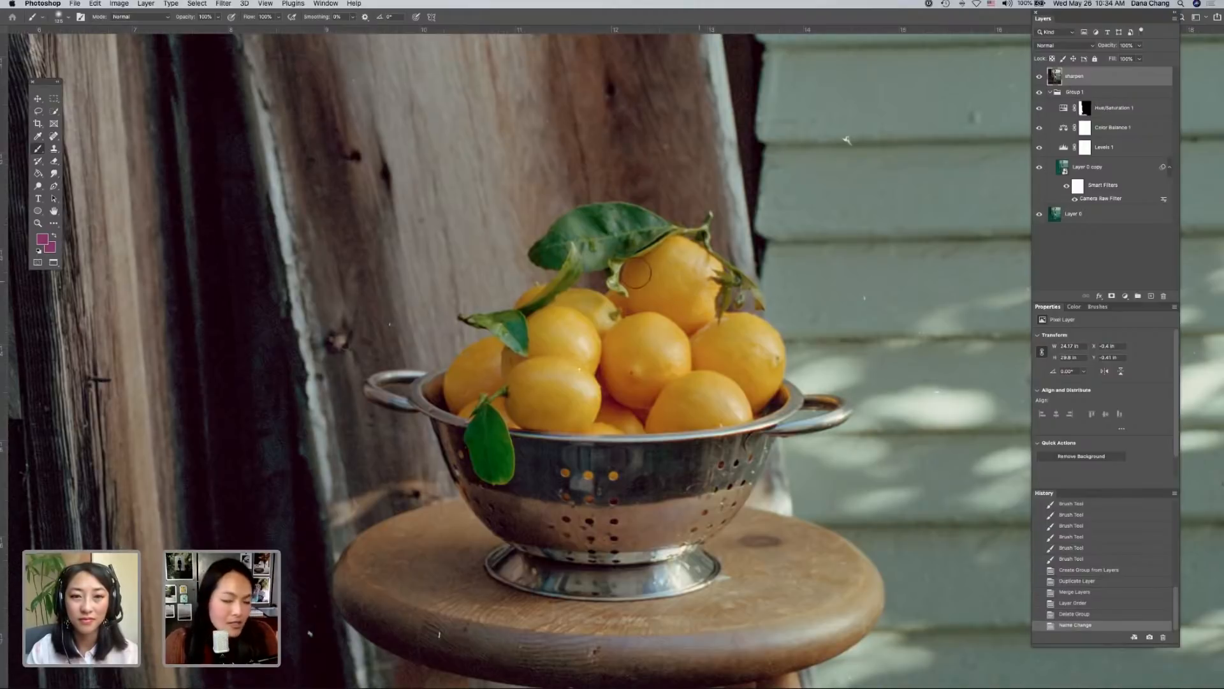
- Open the Unsharp Mask filter for the sharpen layer and centre its preview on the small leaf above the lemons
key("super+shift+slash")
type("uns")
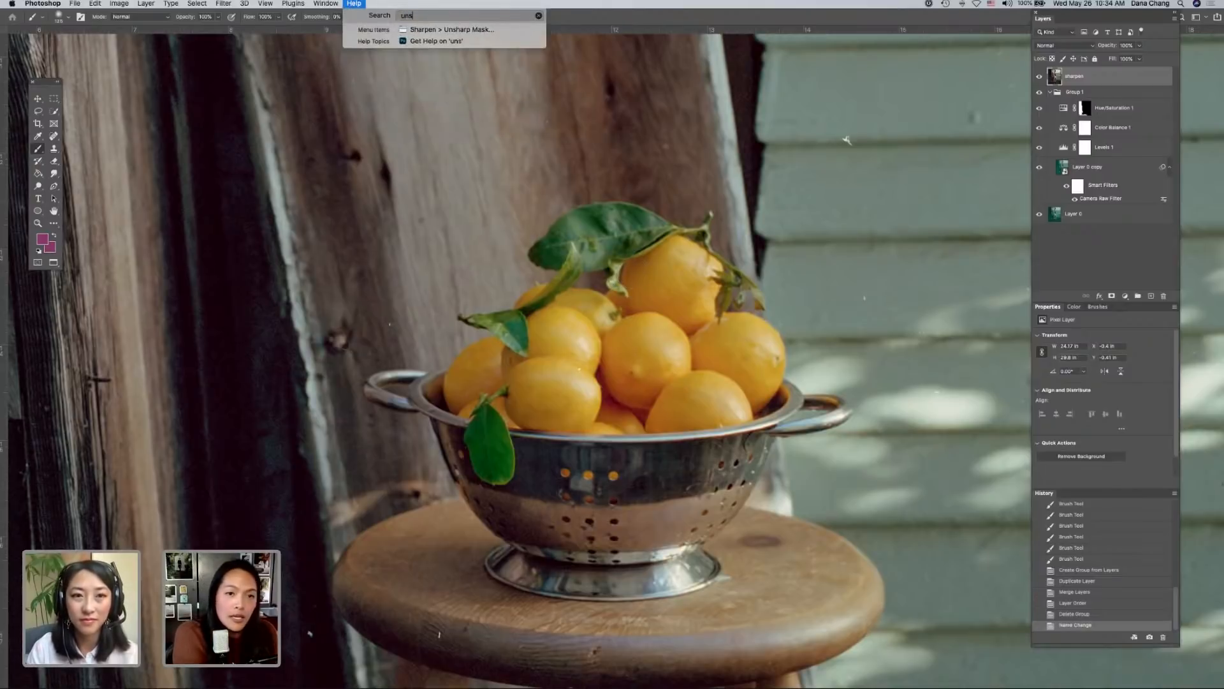
key("Down")
key("Return")
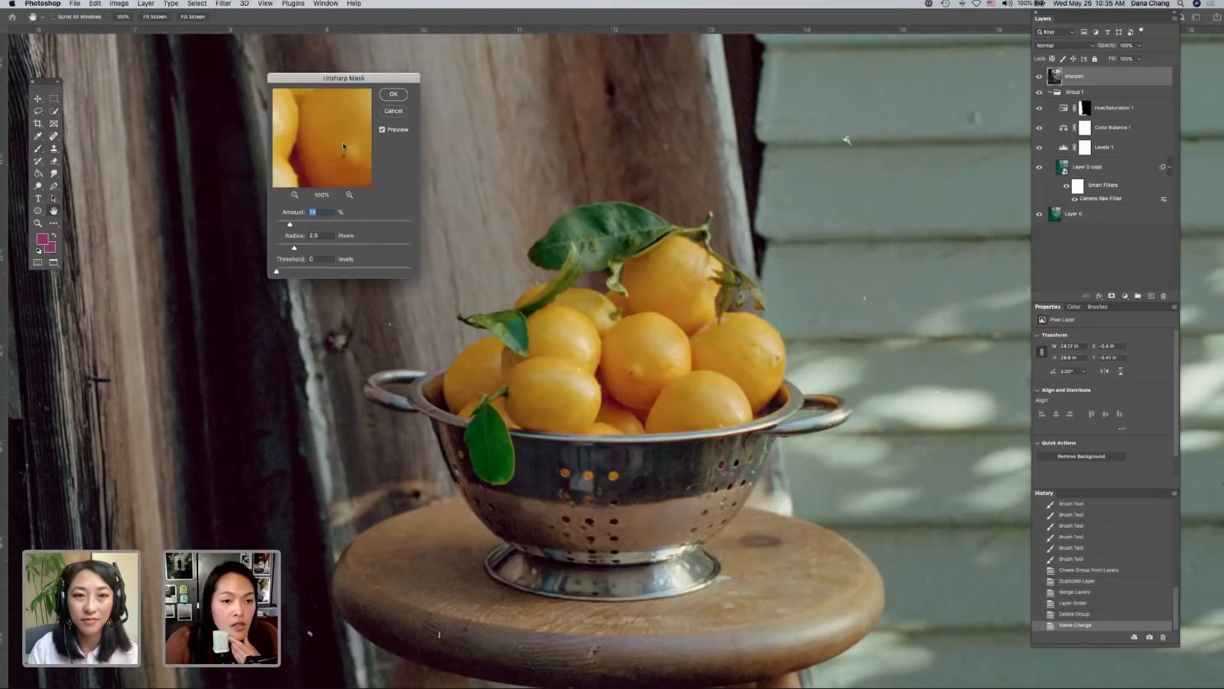
left_click_drag(334, 154, 373, 168)
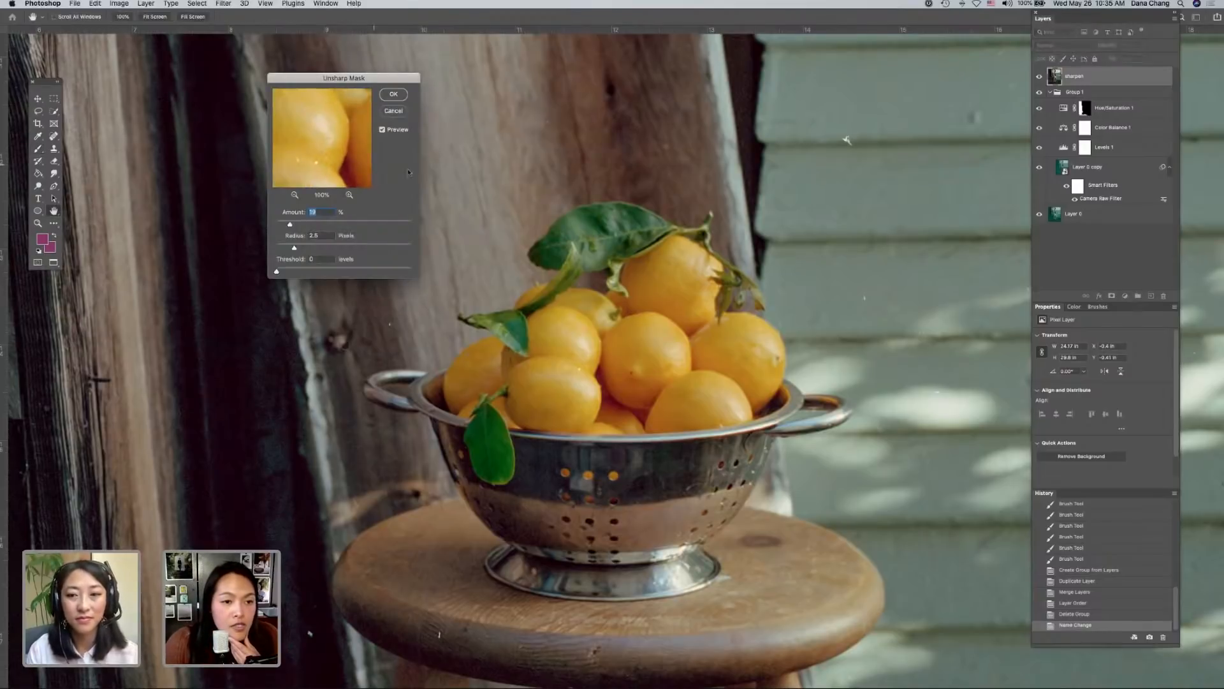
left_click_drag(304, 137, 345, 161)
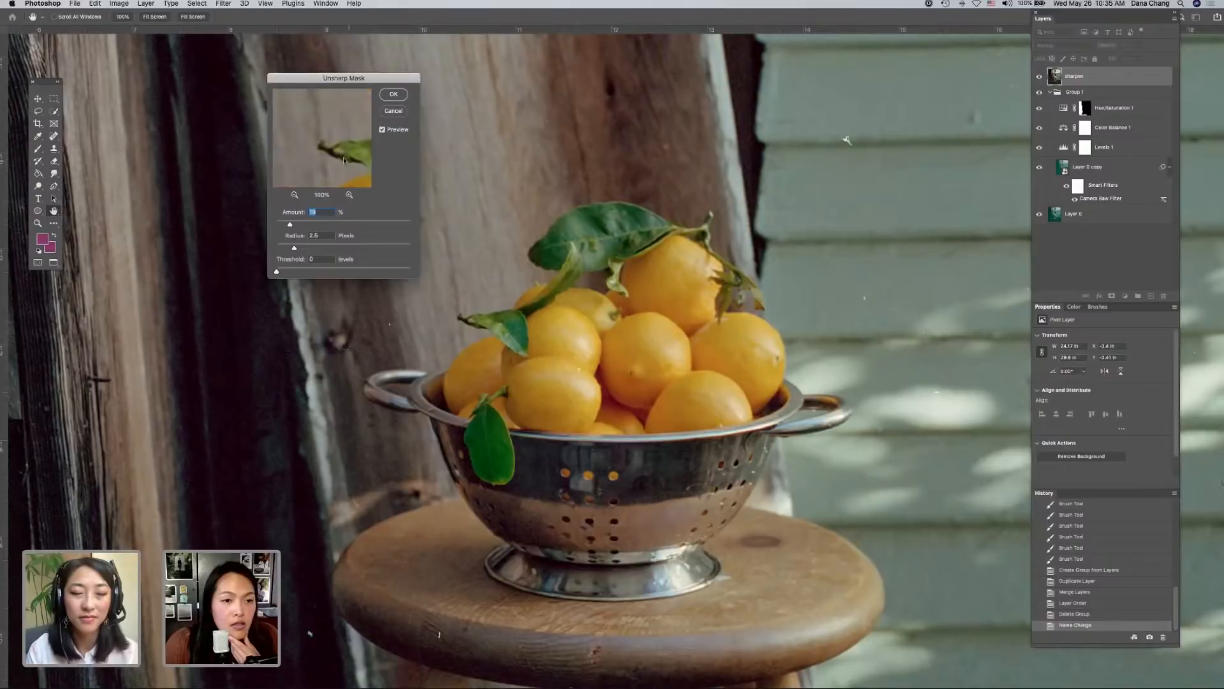
left_click_drag(274, 113, 340, 154)
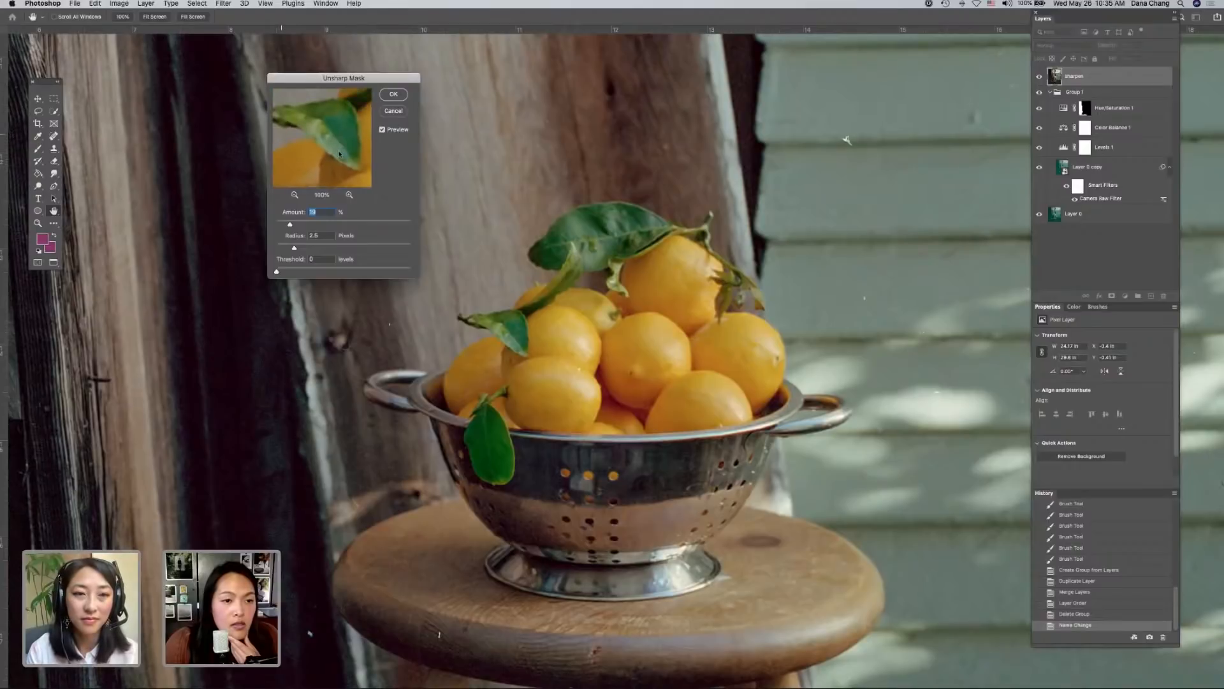
left_click_drag(344, 80, 481, 169)
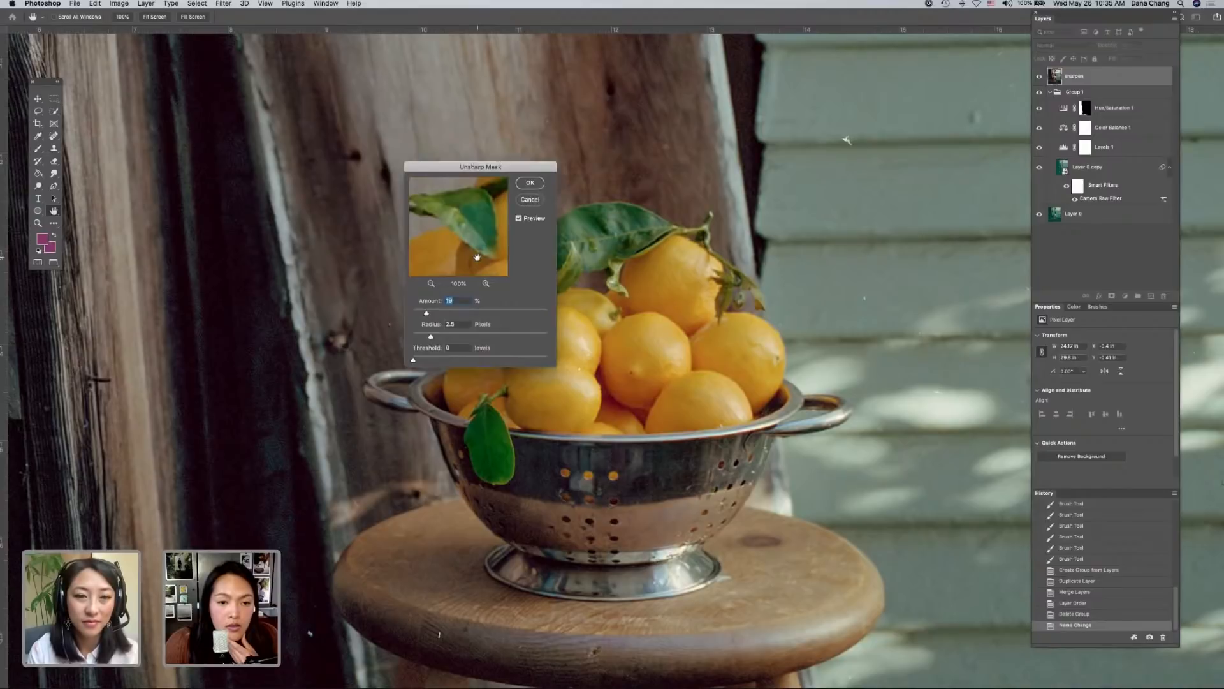
- Set the Unsharp Mask amount to 31% and the radius to 2.8 pixels, and apply the filter
scroll(477, 257, "down", 1)
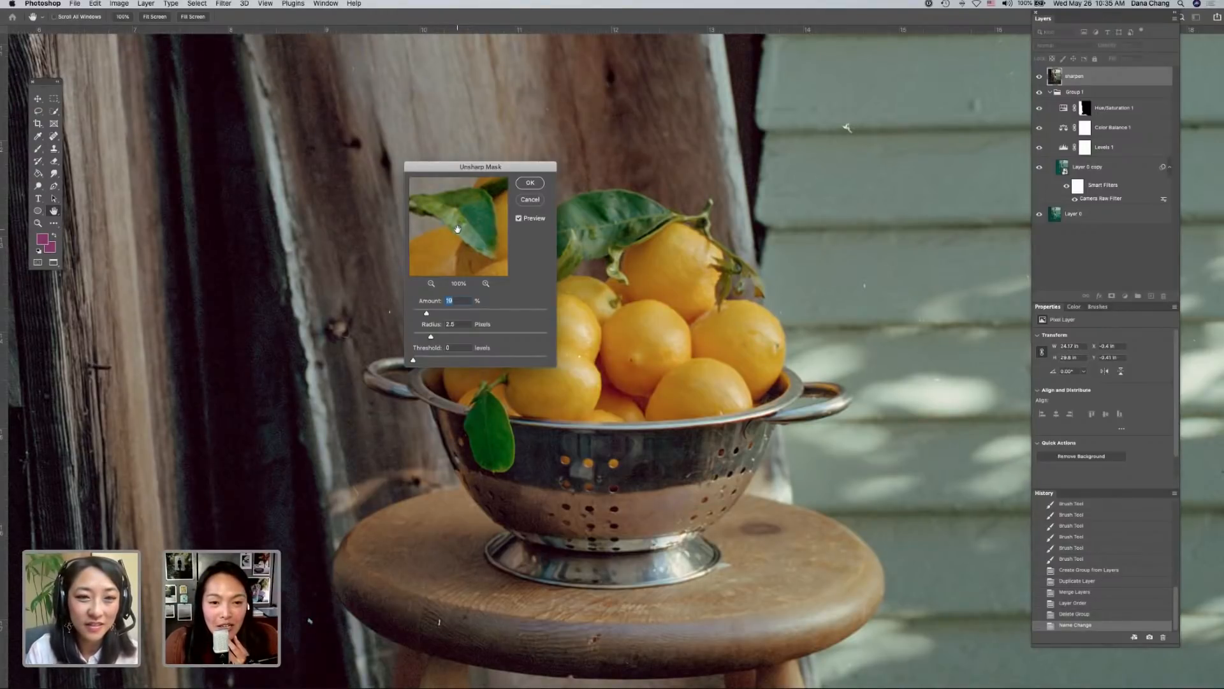
scroll(457, 229, "up", 1)
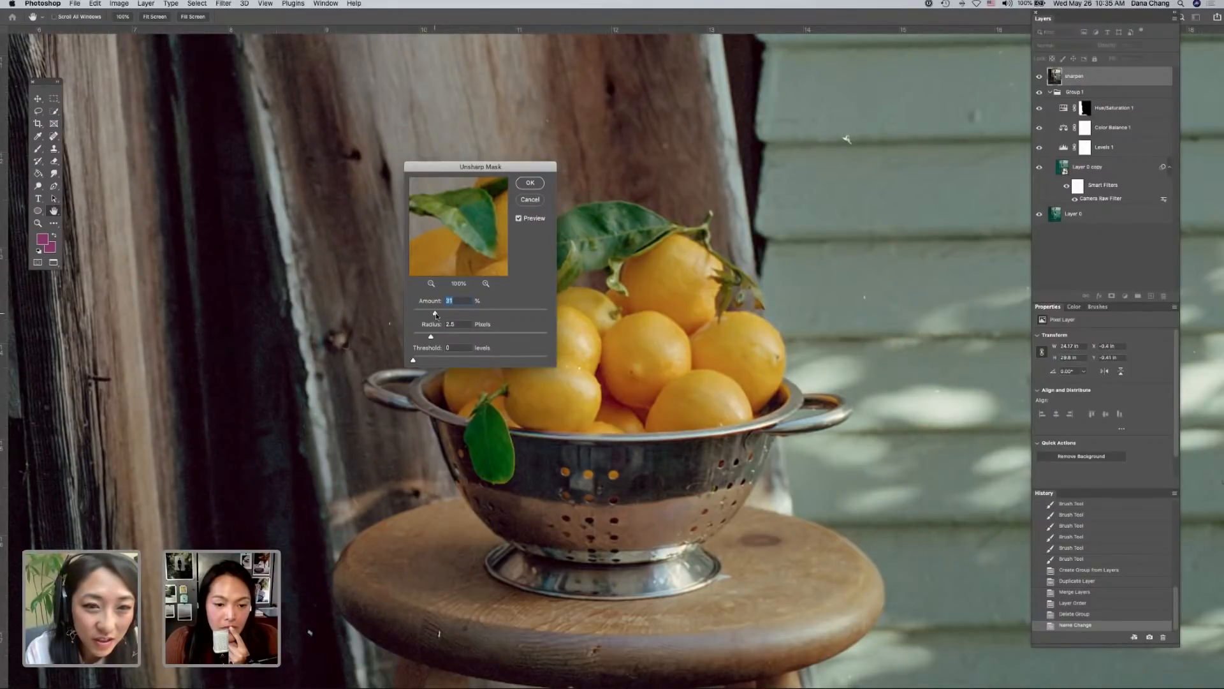
left_click_drag(432, 338, 434, 338)
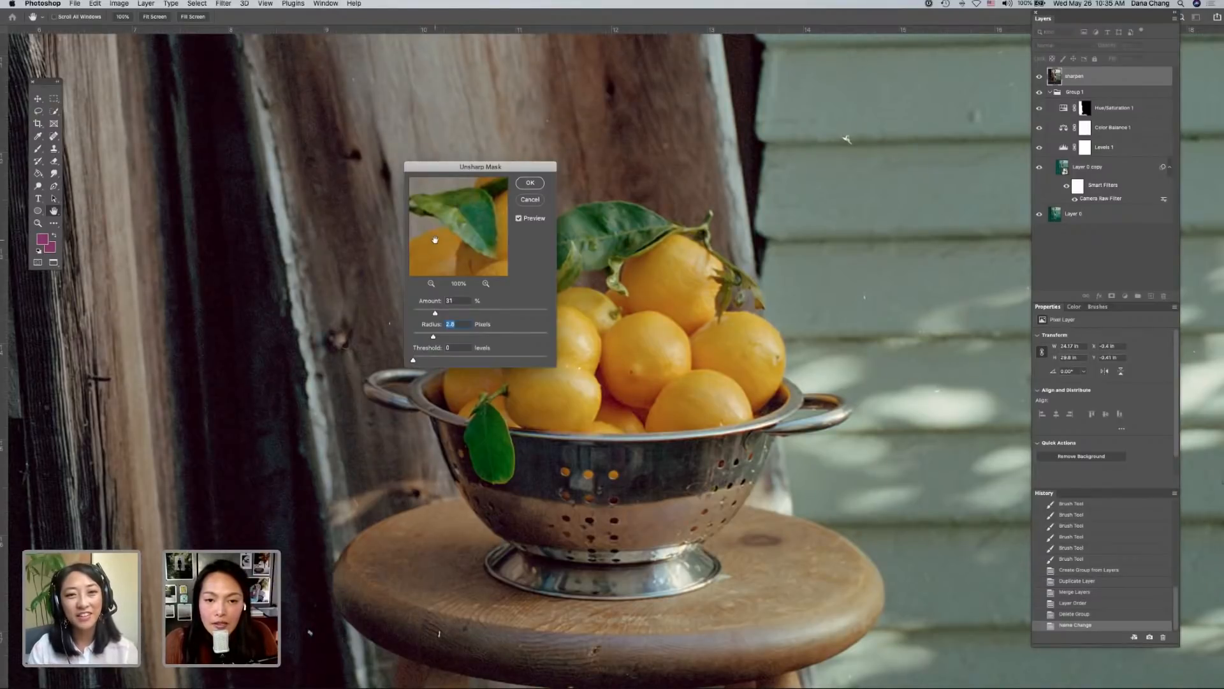
left_click(531, 183)
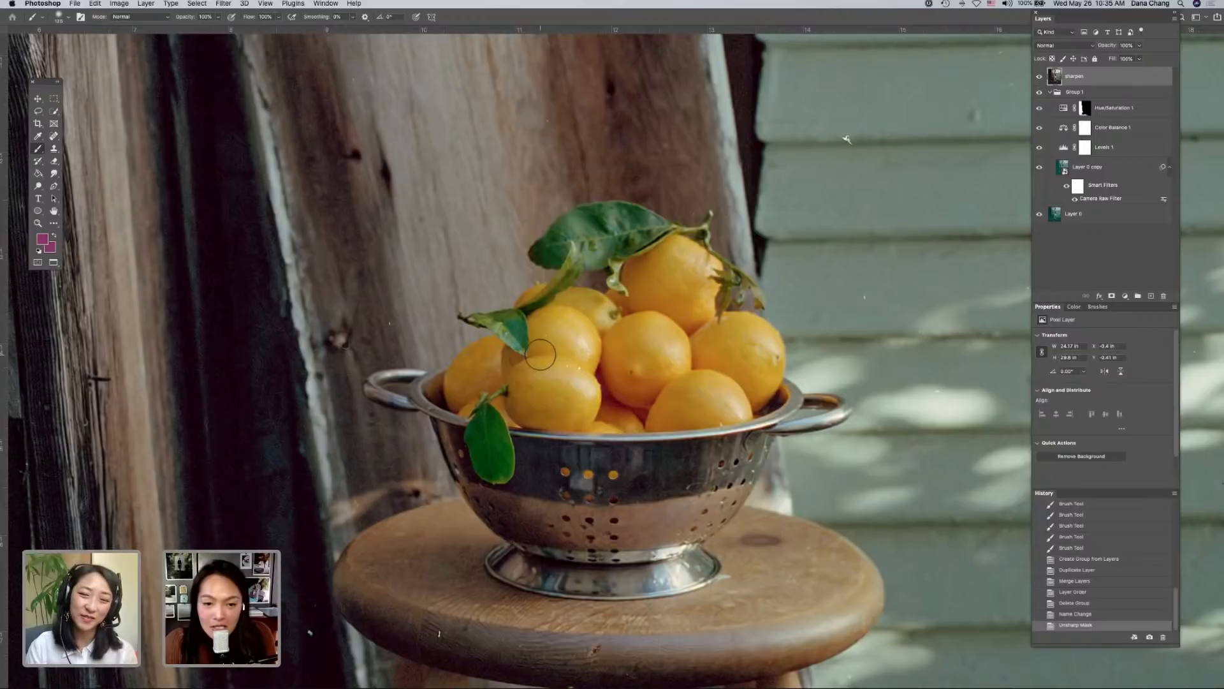
- Compare the lemons and colander with and without the sharpen layer at several magnifications
scroll(540, 355, "right", 3)
scroll(540, 354, "left", 2)
key("super+comma")
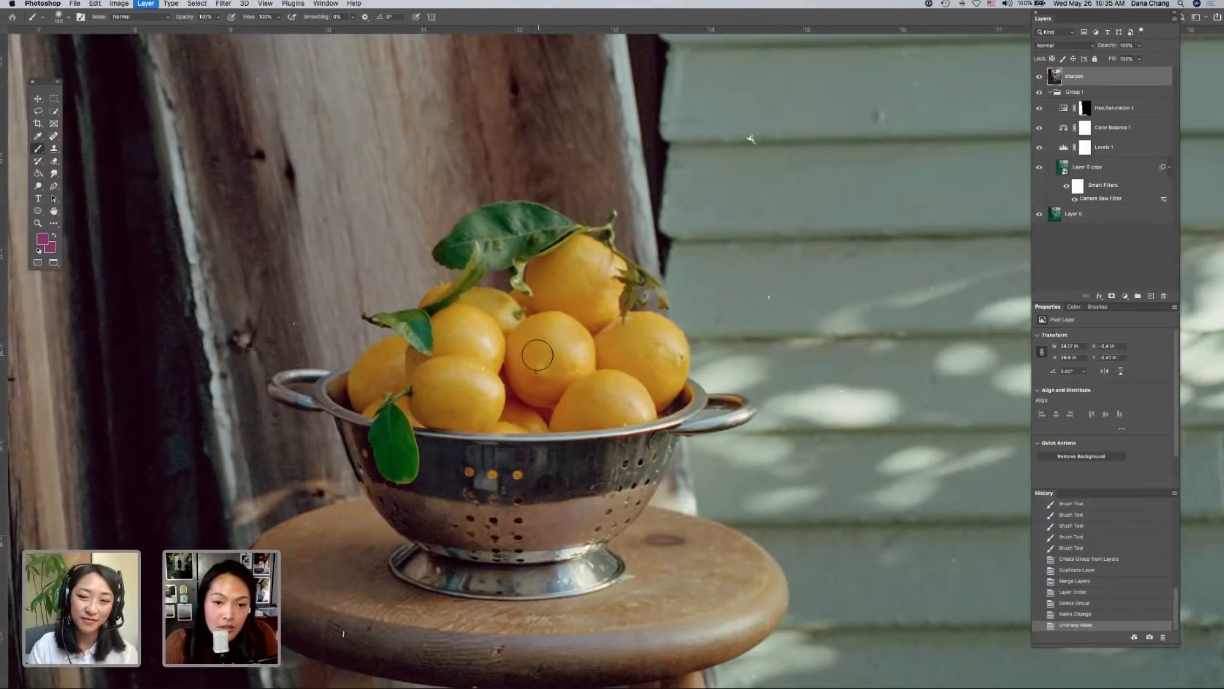
key("super+comma")
key("super+comma")
key("super+comma")
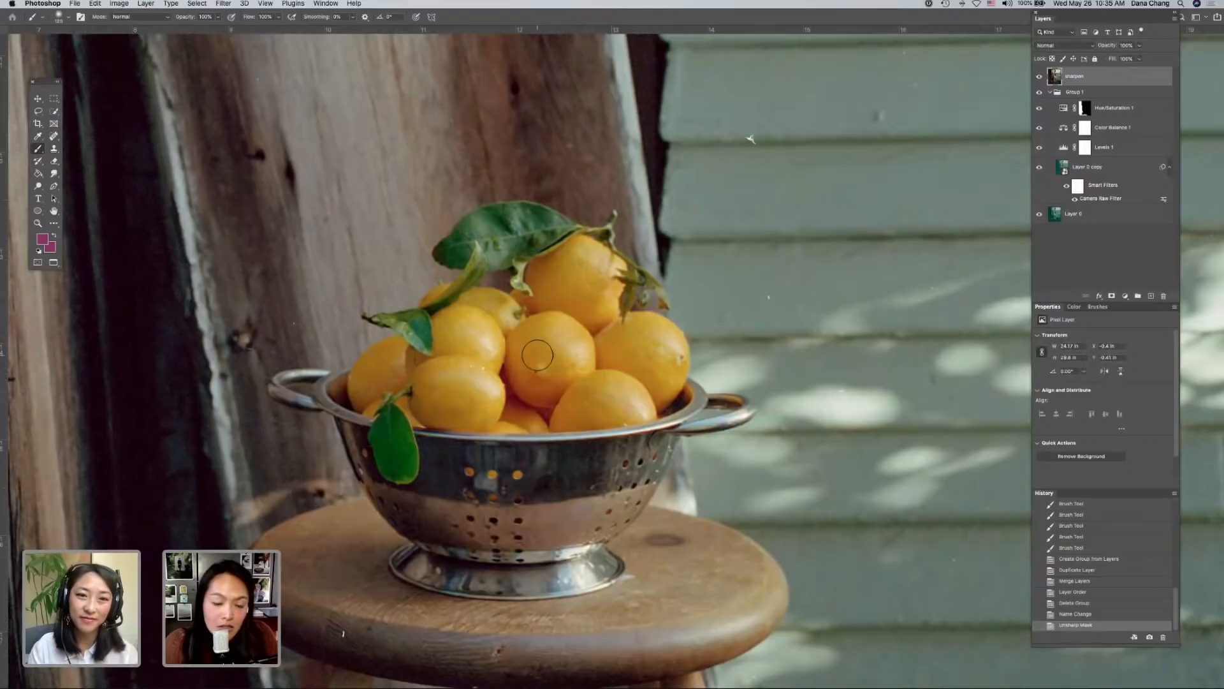
key("super+equal")
key("super+comma")
key("super+comma")
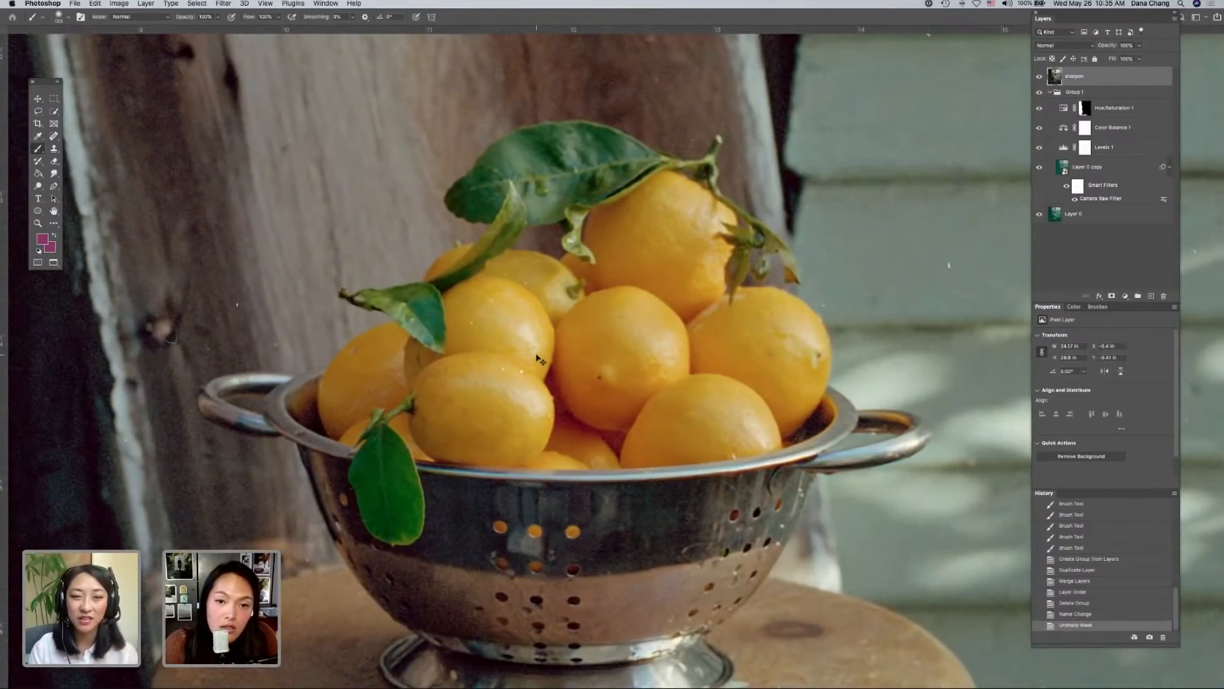
key("super+equal")
key("super+equal")
key("super+minus")
key("super+comma")
key("super+comma")
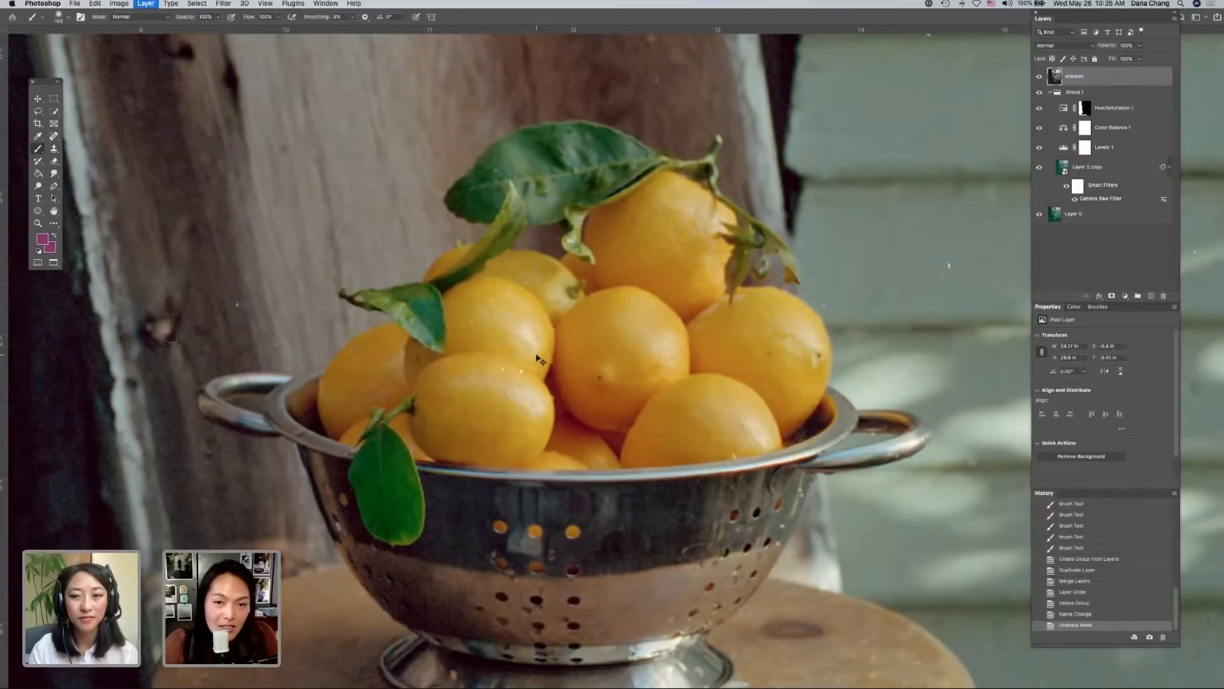
key("super+minus")
key("super+minus")
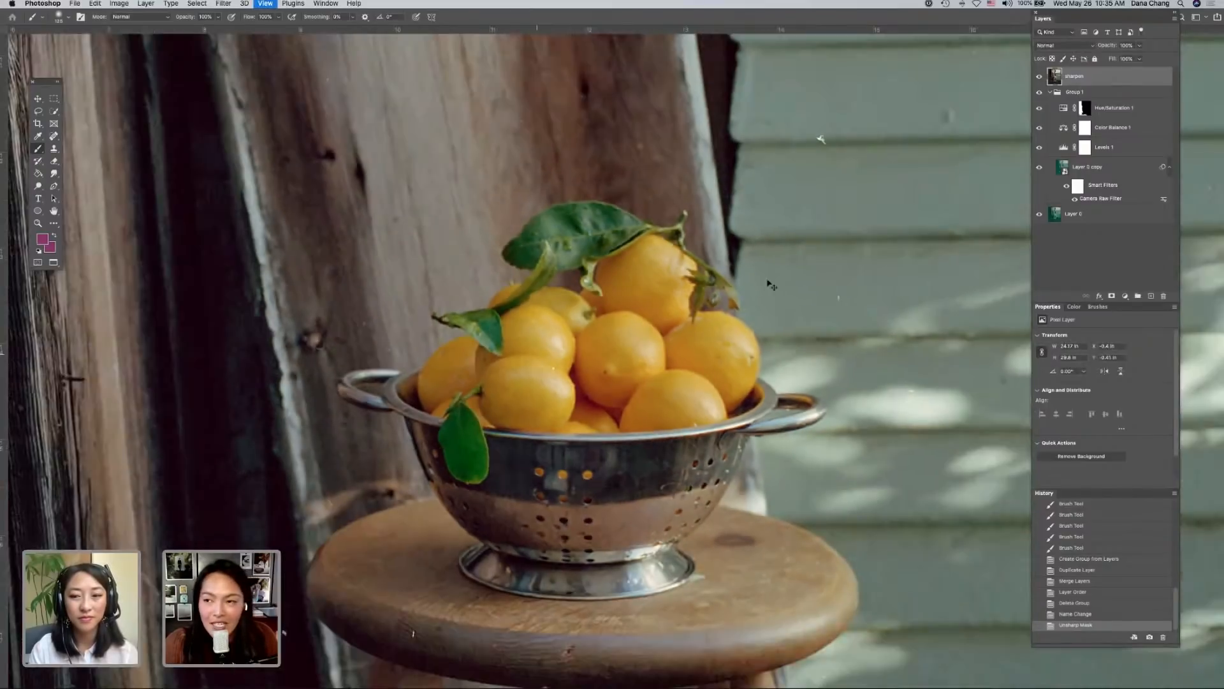
key("super+minus")
key("super+minus")
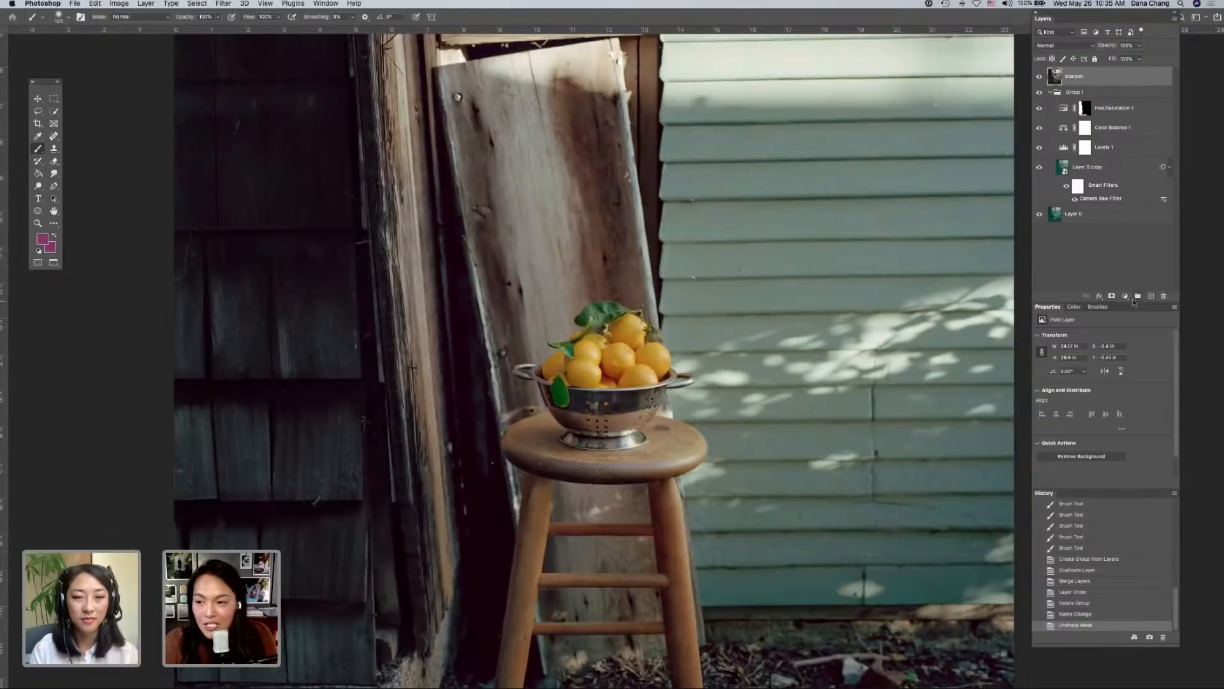
- Add a white layer mask to the sharpen layer and reset the painting colours to white and black
scroll(723, 303, "down", 3)
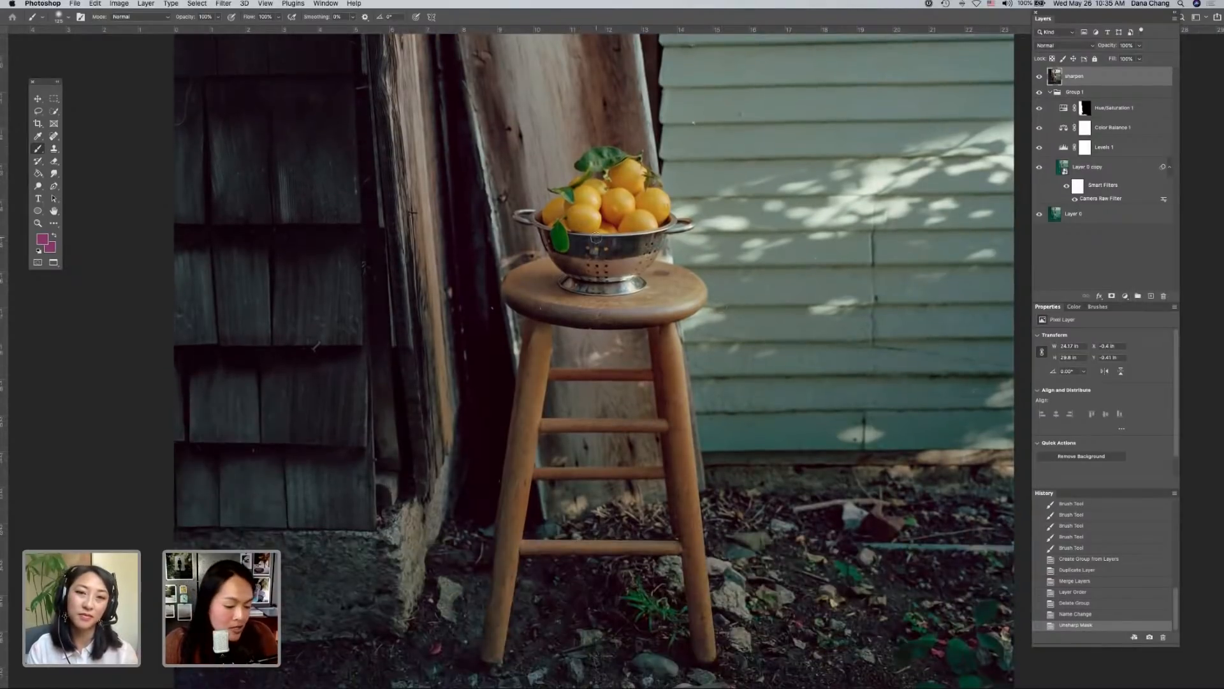
key("super+equal")
key("super+equal")
key("super+equal")
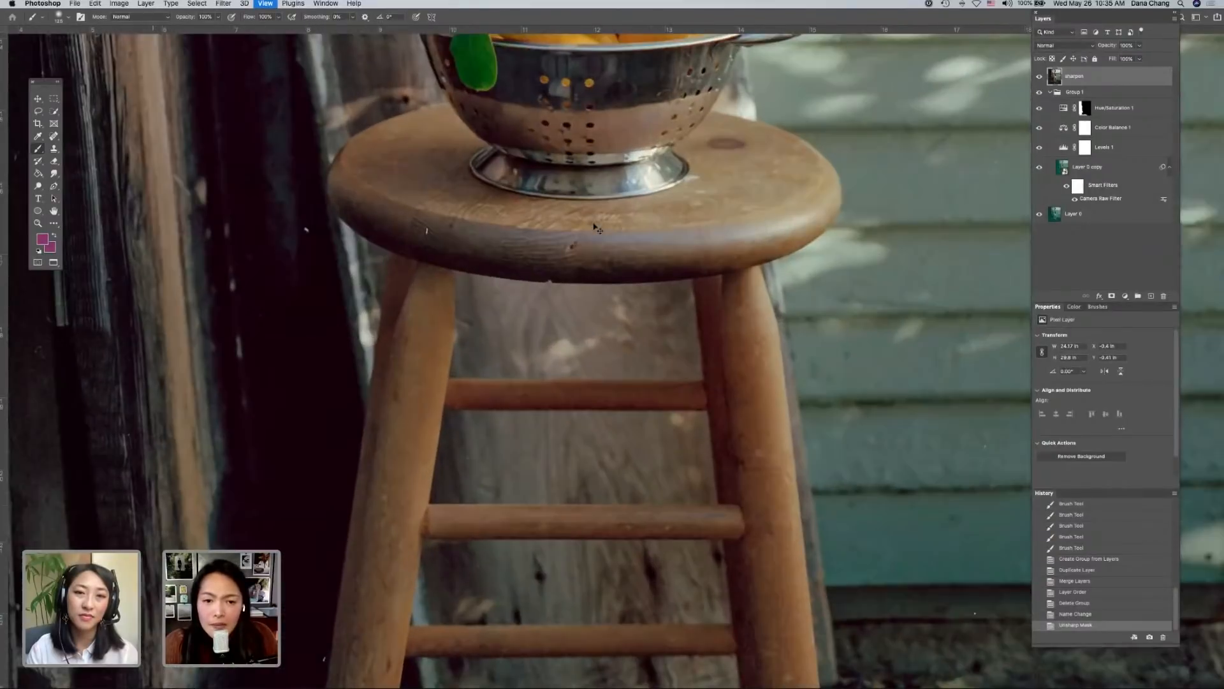
scroll(597, 229, "up", 6)
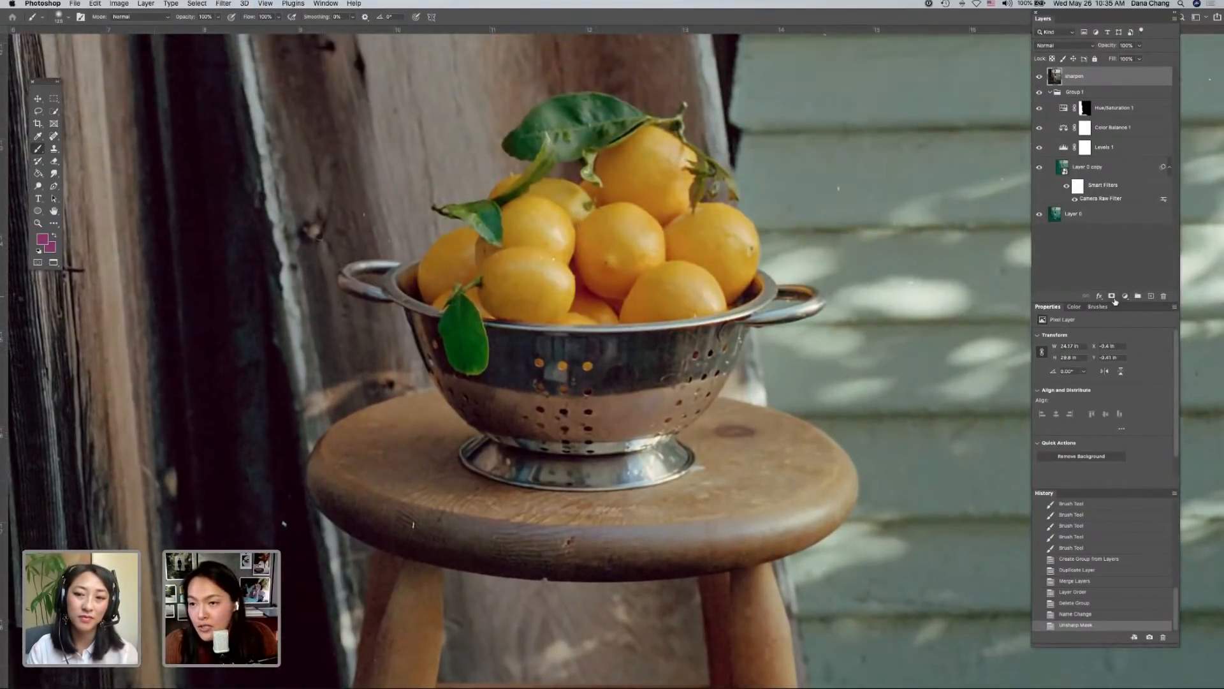
left_click(1112, 298)
key("d")
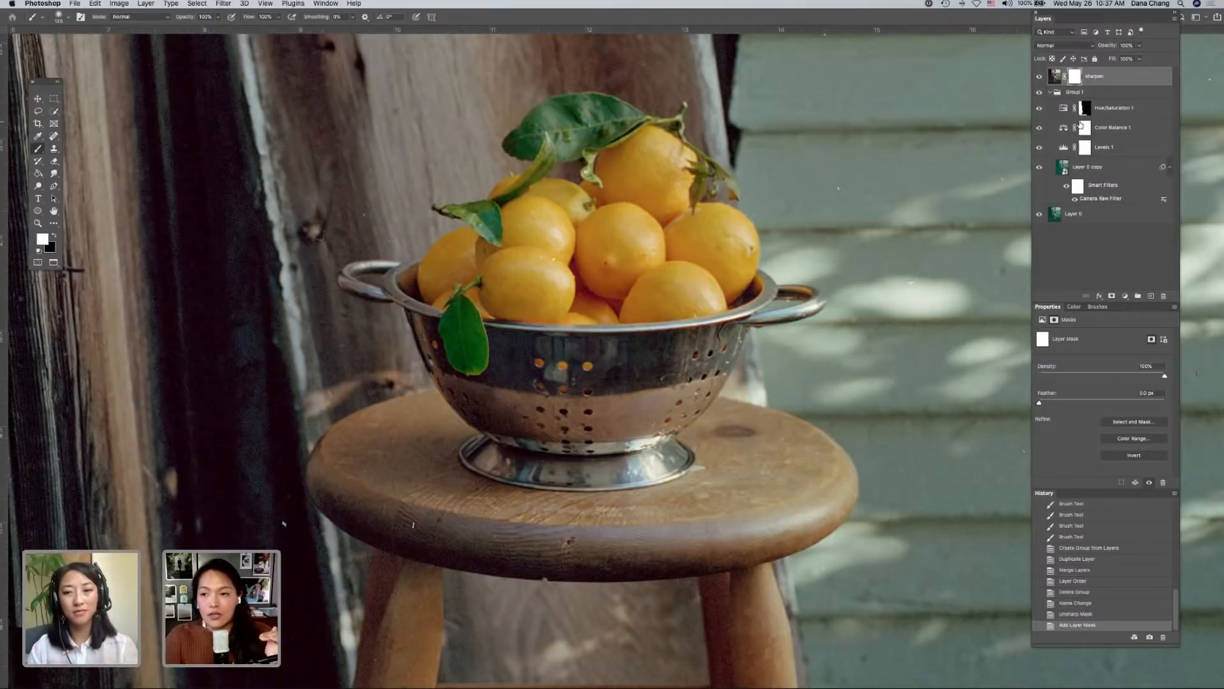
- Hide the sharpen layer and make the Color Balance 1 adjustment layer active
left_click(1039, 77)
left_click(1064, 130)
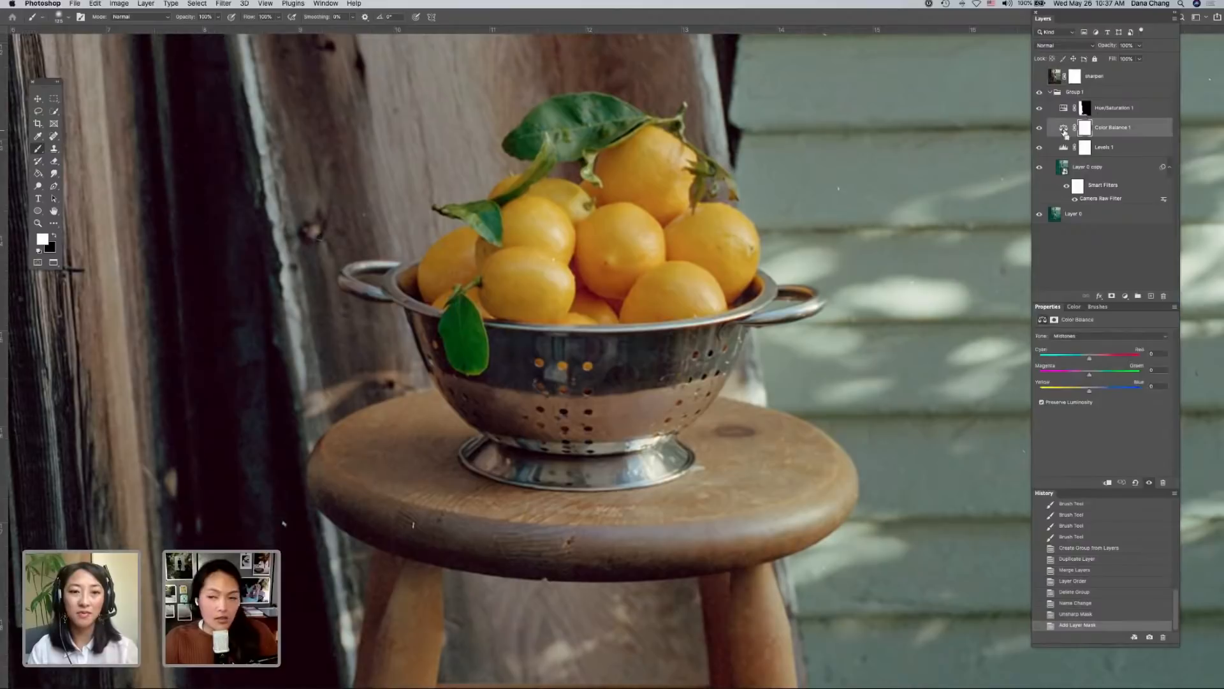
key("super+minus")
key("super+minus")
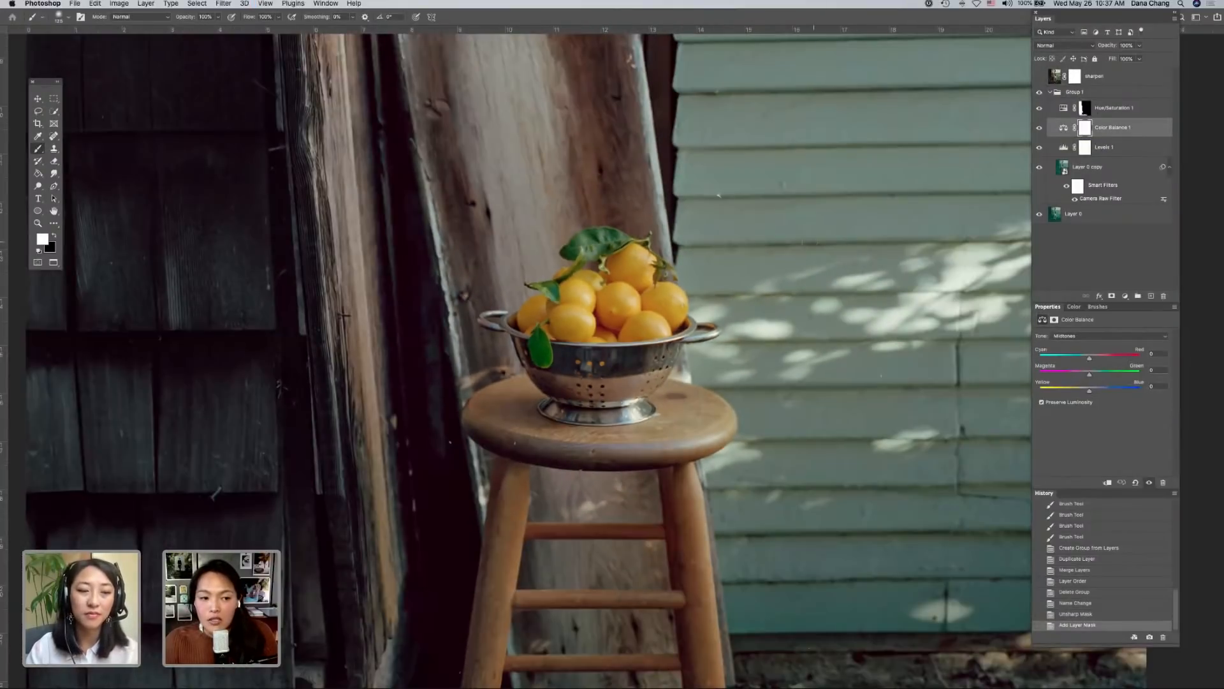
scroll(807, 242, "left", 2)
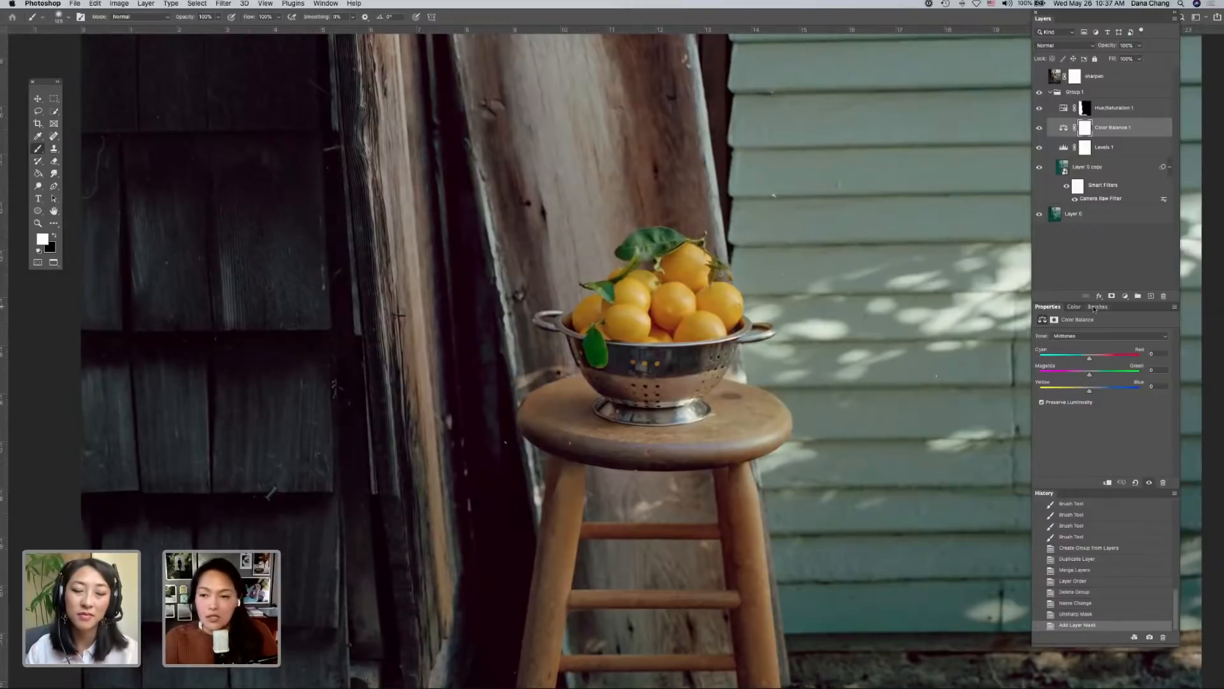
key("super+plus")
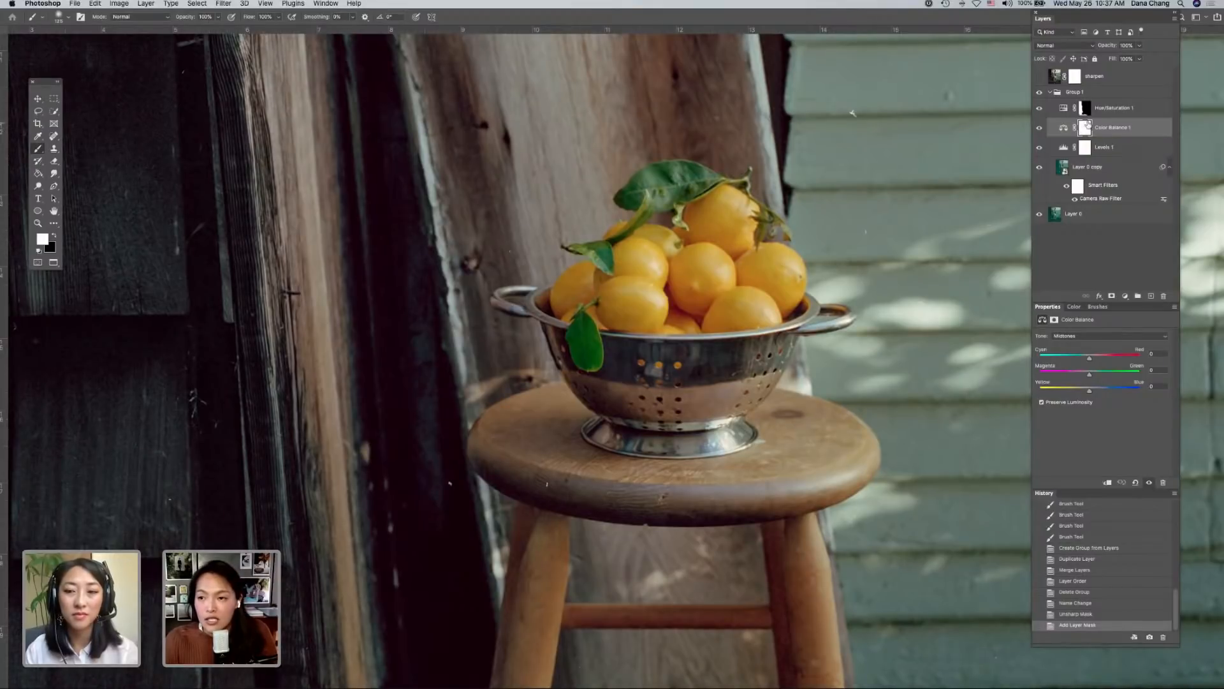
- Invert the Color Balance 1 mask to black and paint white over the lemons and colander with an enlarged brush
key("super+i")
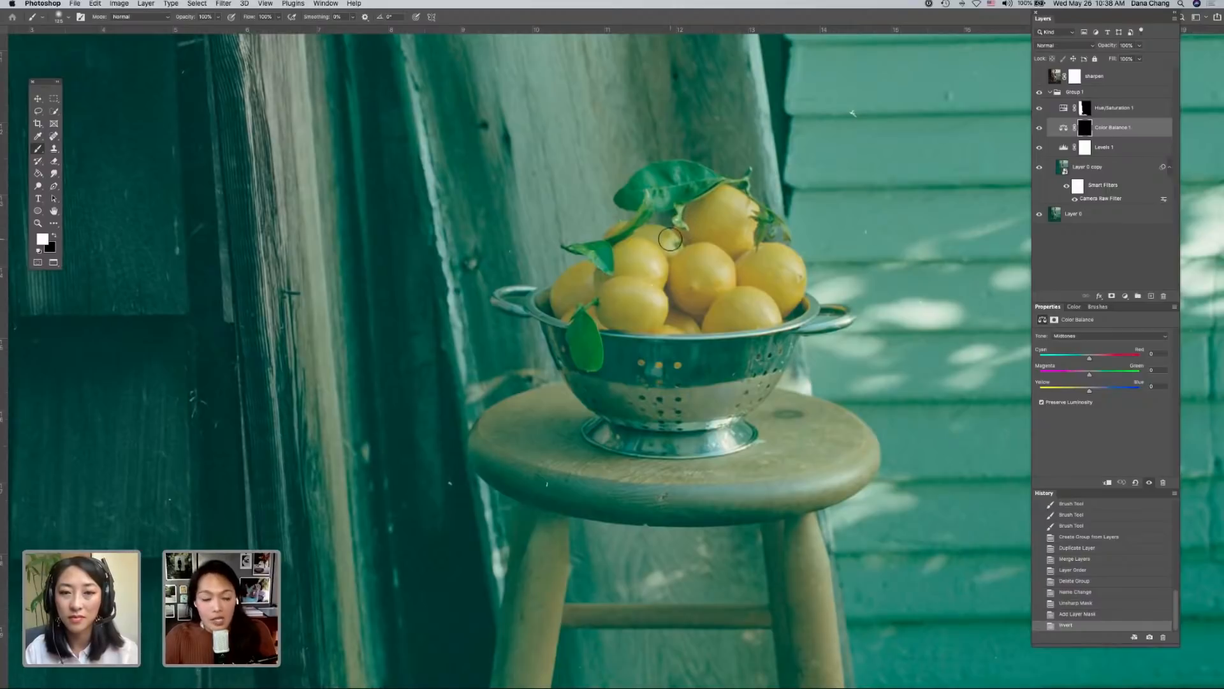
key("]")
key("]")
key("]")
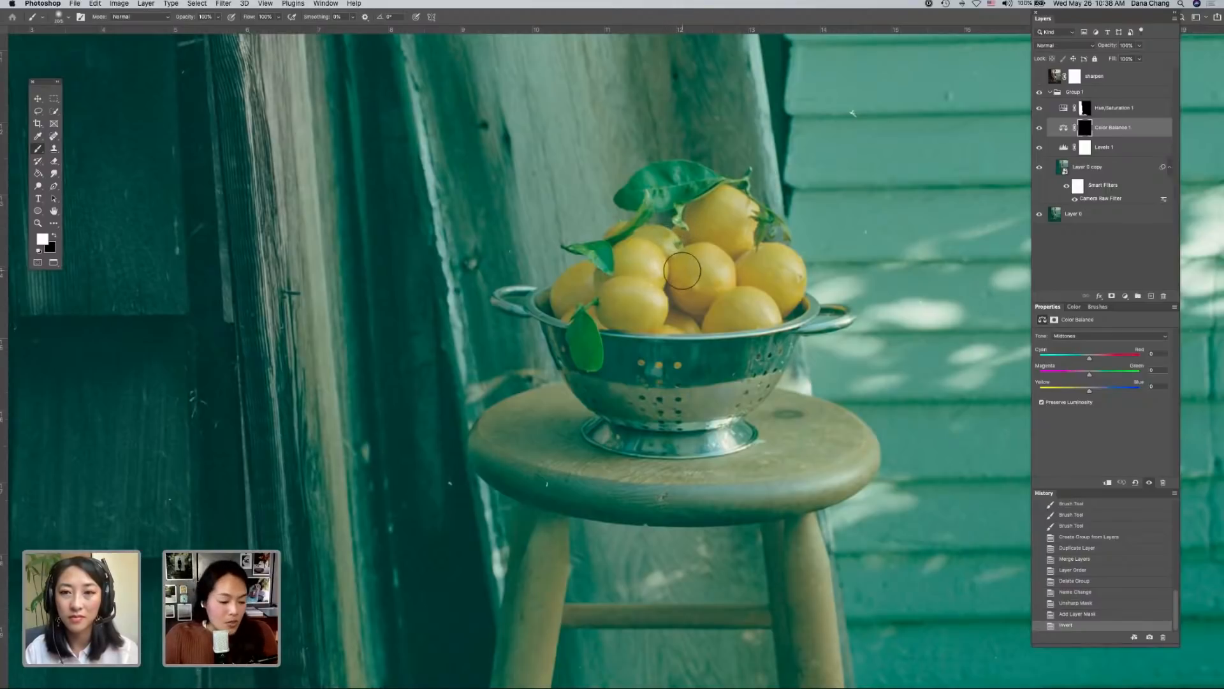
mouse_move(689, 270)
left_mouse_down()
mouse_move(654, 259)
mouse_move(628, 292)
mouse_move(657, 252)
mouse_move(630, 304)
mouse_move(688, 276)
mouse_move(726, 227)
mouse_move(658, 194)
mouse_move(789, 295)
mouse_move(701, 275)
mouse_move(688, 332)
mouse_move(635, 297)
mouse_move(571, 312)
mouse_move(701, 327)
mouse_move(724, 423)
mouse_move(715, 440)
mouse_move(713, 403)
mouse_move(759, 319)
mouse_move(745, 408)
mouse_move(771, 333)
mouse_move(833, 311)
mouse_move(639, 319)
mouse_move(571, 304)
mouse_move(646, 279)
mouse_move(554, 296)
mouse_move(626, 252)
mouse_move(579, 250)
mouse_move(712, 250)
mouse_move(792, 274)
mouse_move(793, 316)
mouse_move(834, 319)
mouse_move(727, 434)
left_mouse_up()
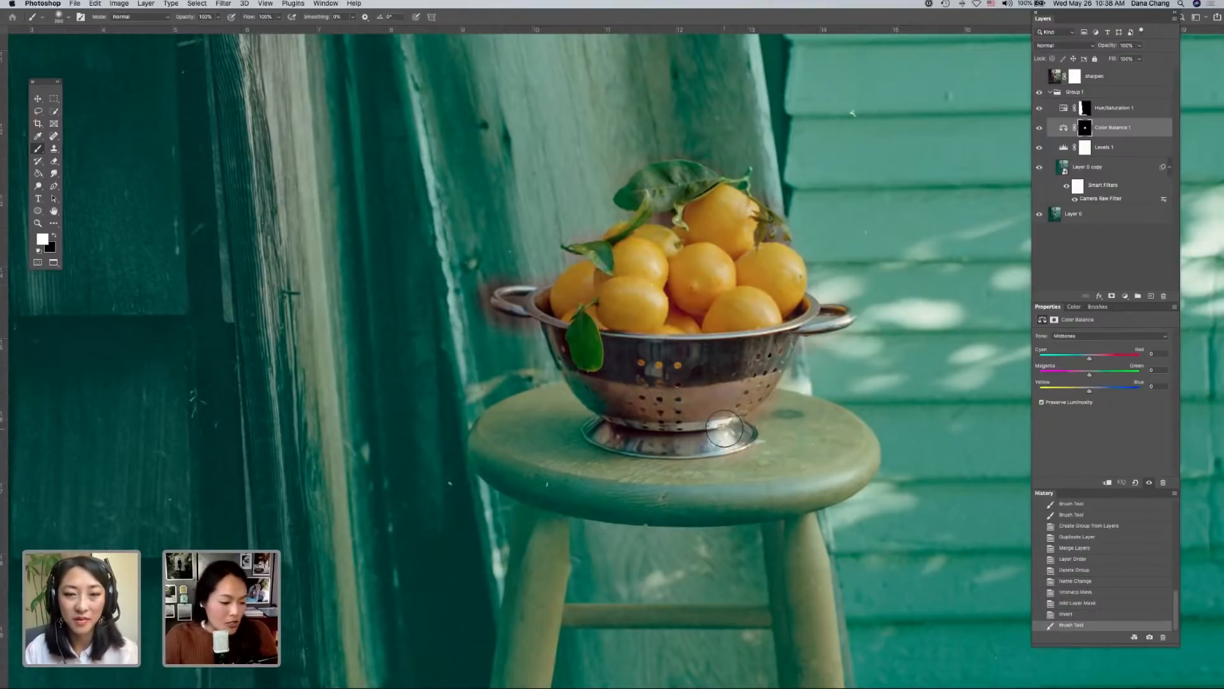
key("super+0")
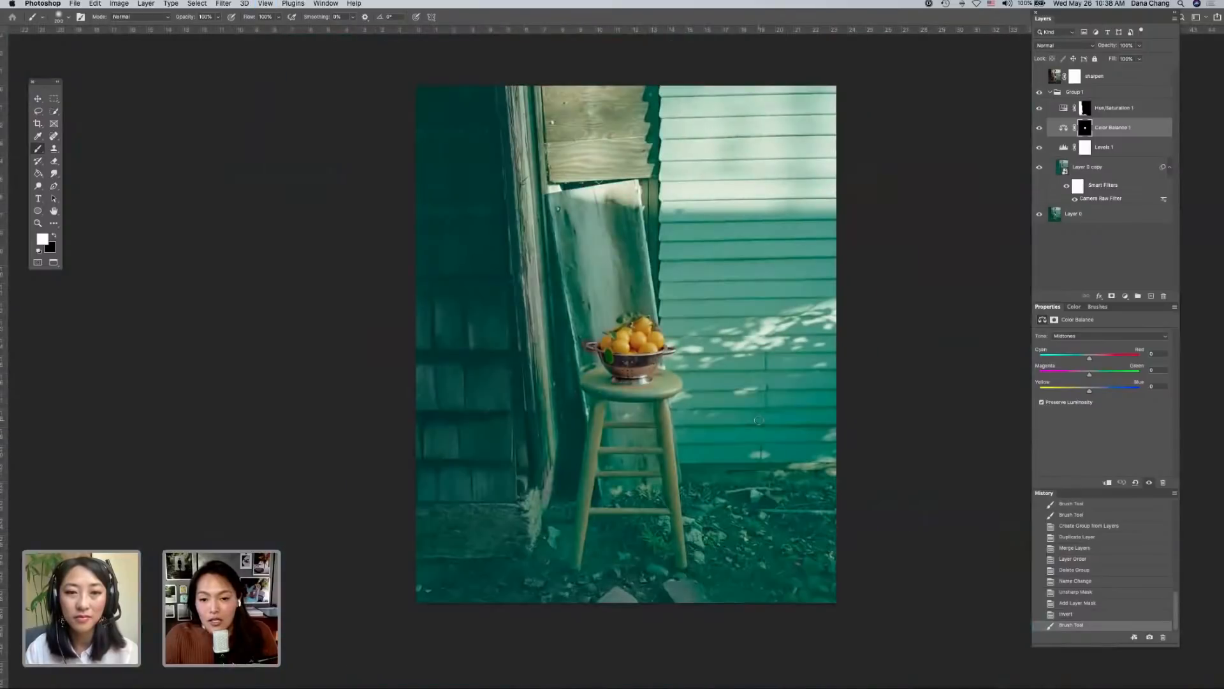
- Compare the image with and without the Color Balance 1 layer, and revert the history to the Add Layer Mask state
key("super+comma")
key("super+comma")
key("super+comma")
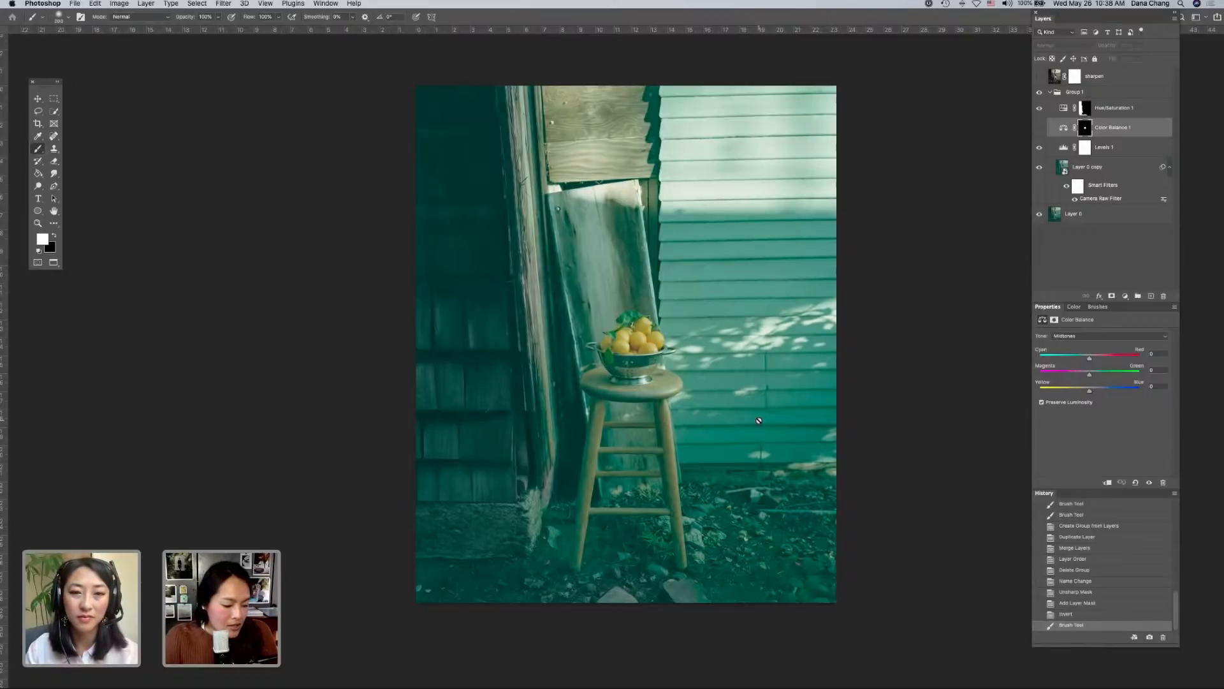
key("super+comma")
key("super+comma")
key("super+comma")
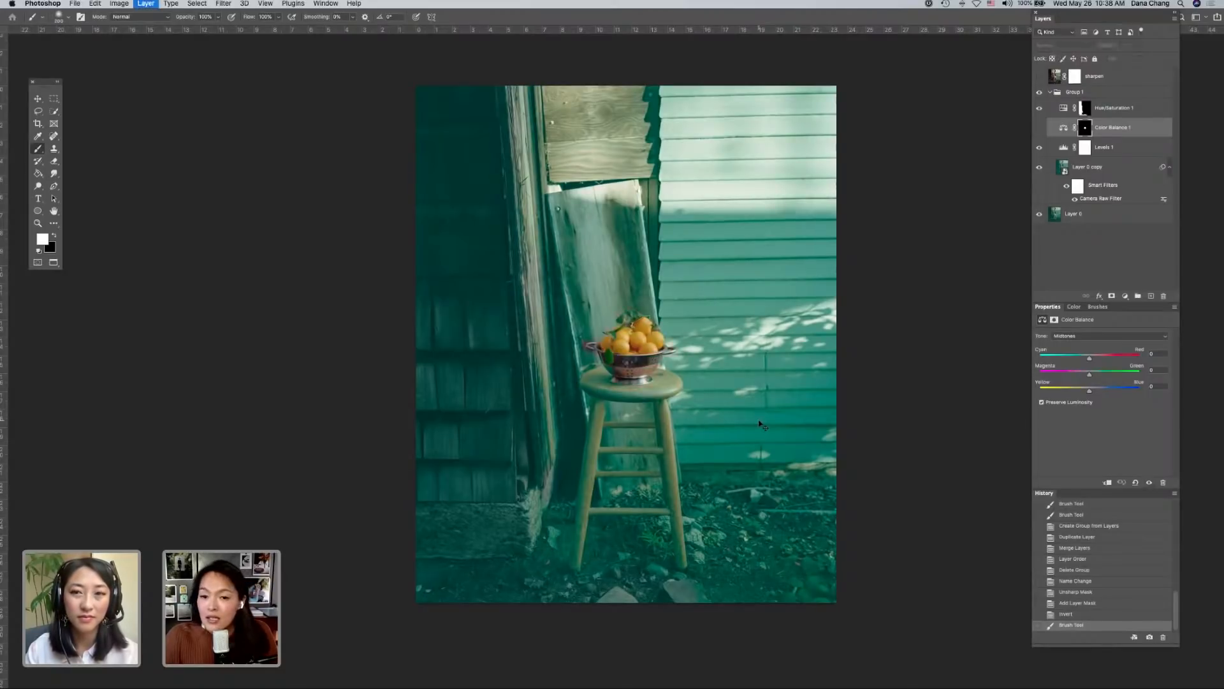
left_click(1078, 613)
left_click(1081, 604)
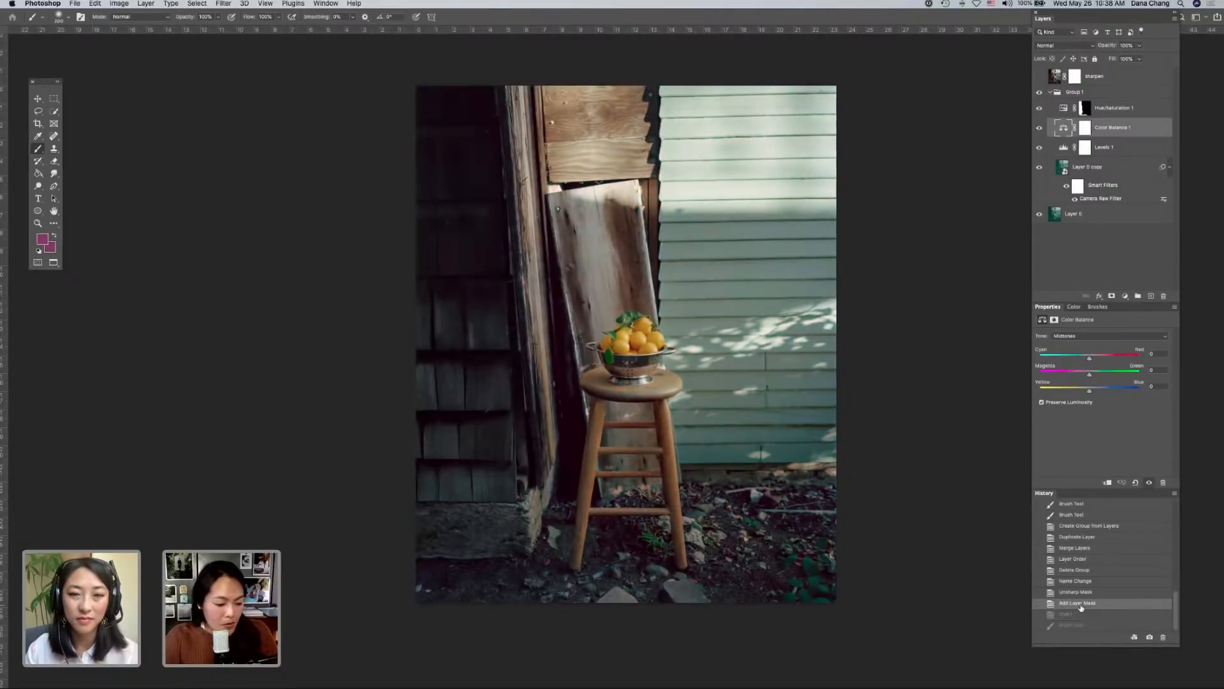
- Check the whole lemons photo at several magnifications and save the document
key("super+plus")
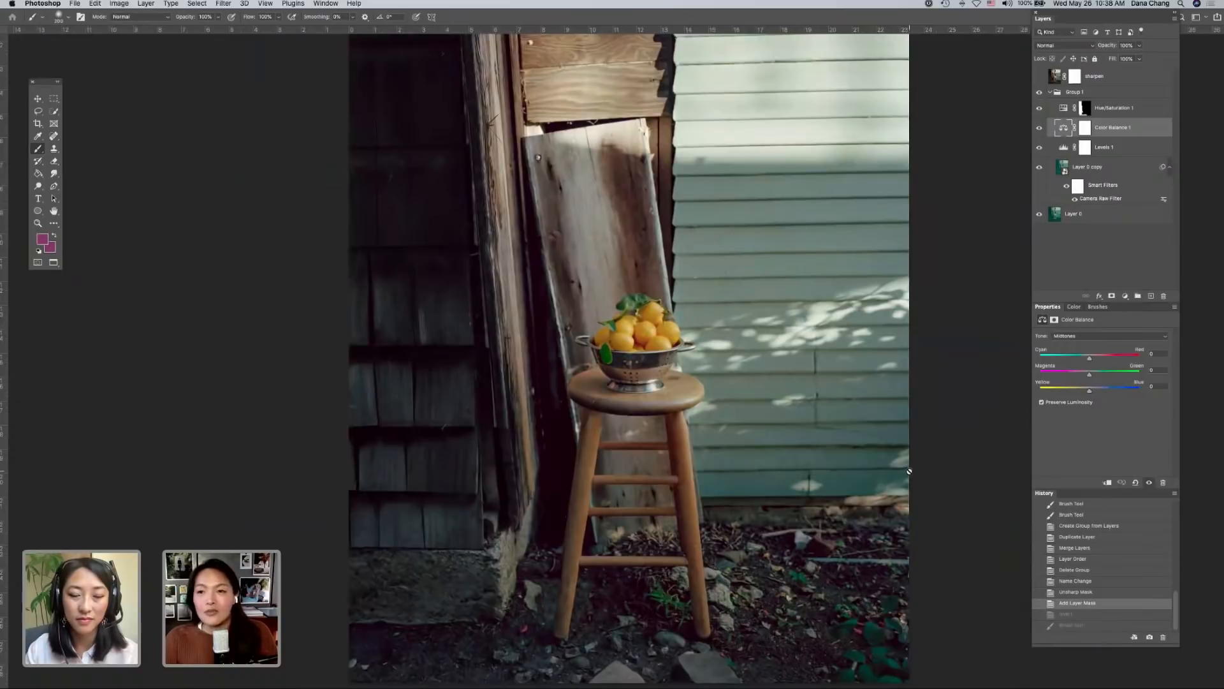
key("super+plus")
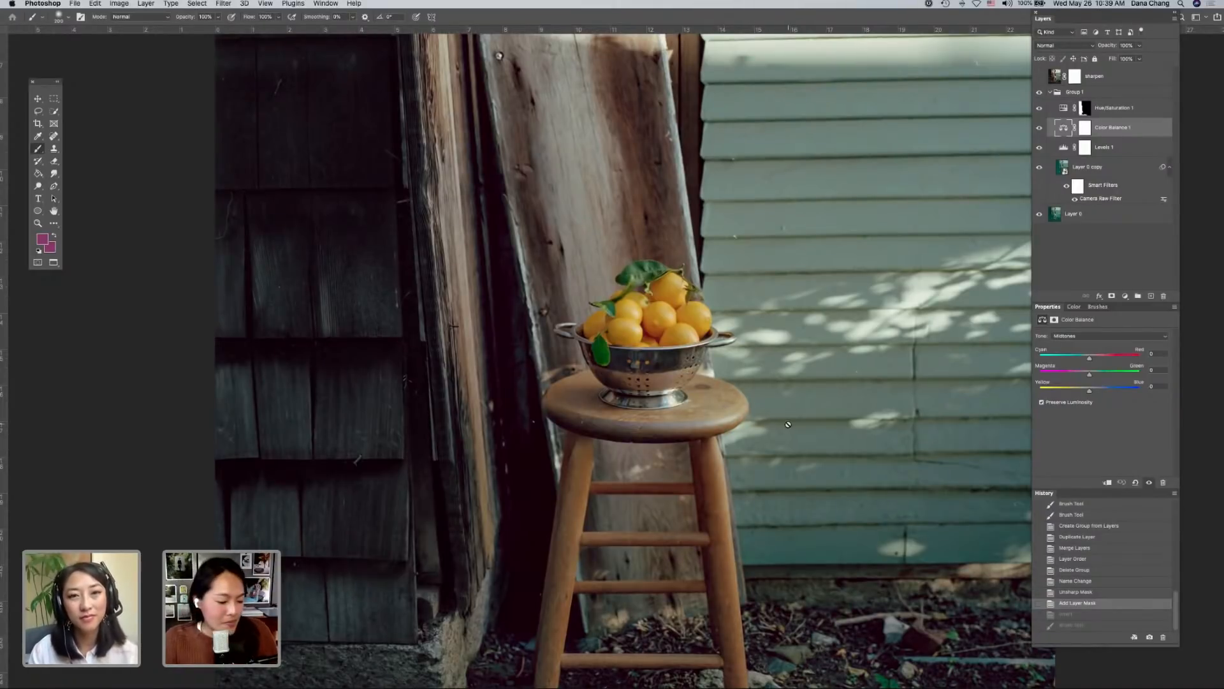
key("super+minus")
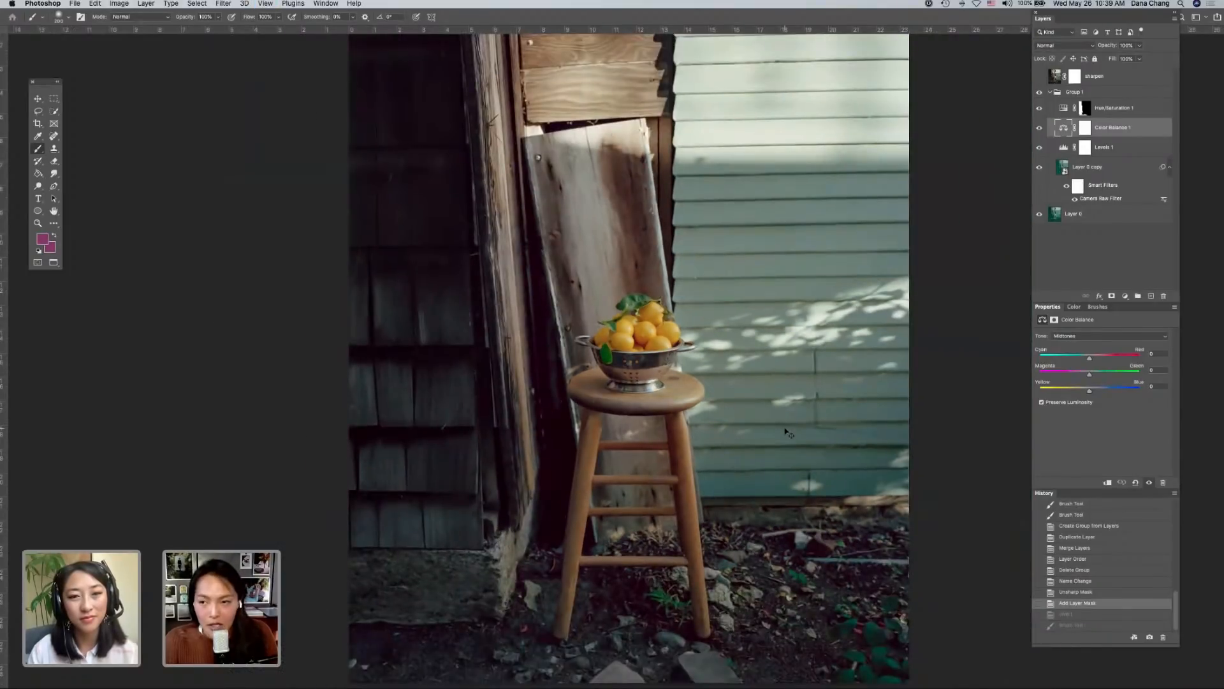
key("super+minus")
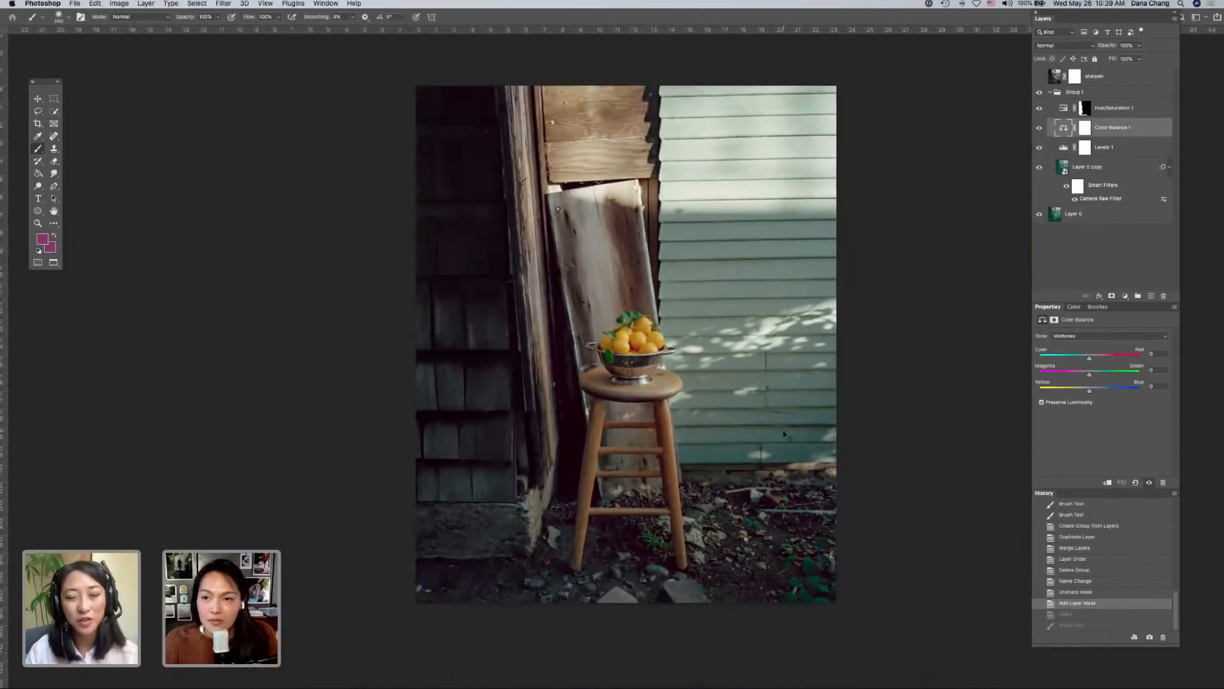
key("super+plus")
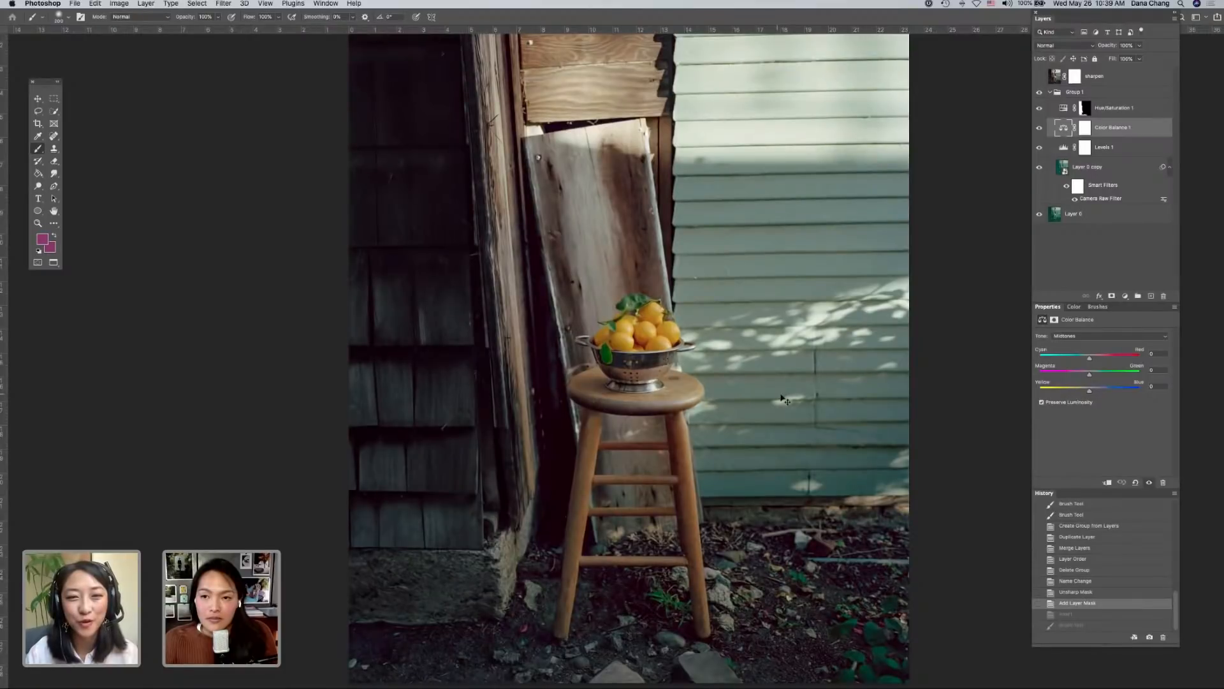
key("super+s")
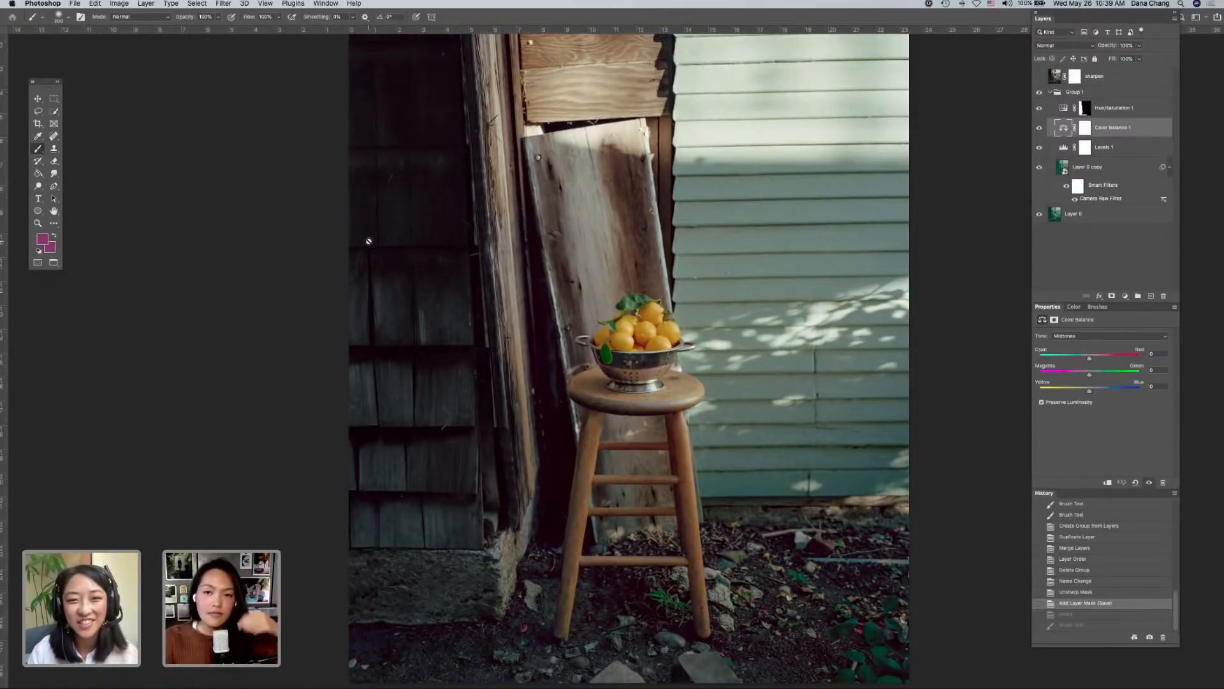
- Look at the Scans folder in Finder and switch to the Orange_1.tif document in Photoshop
key("ctrl+Up")
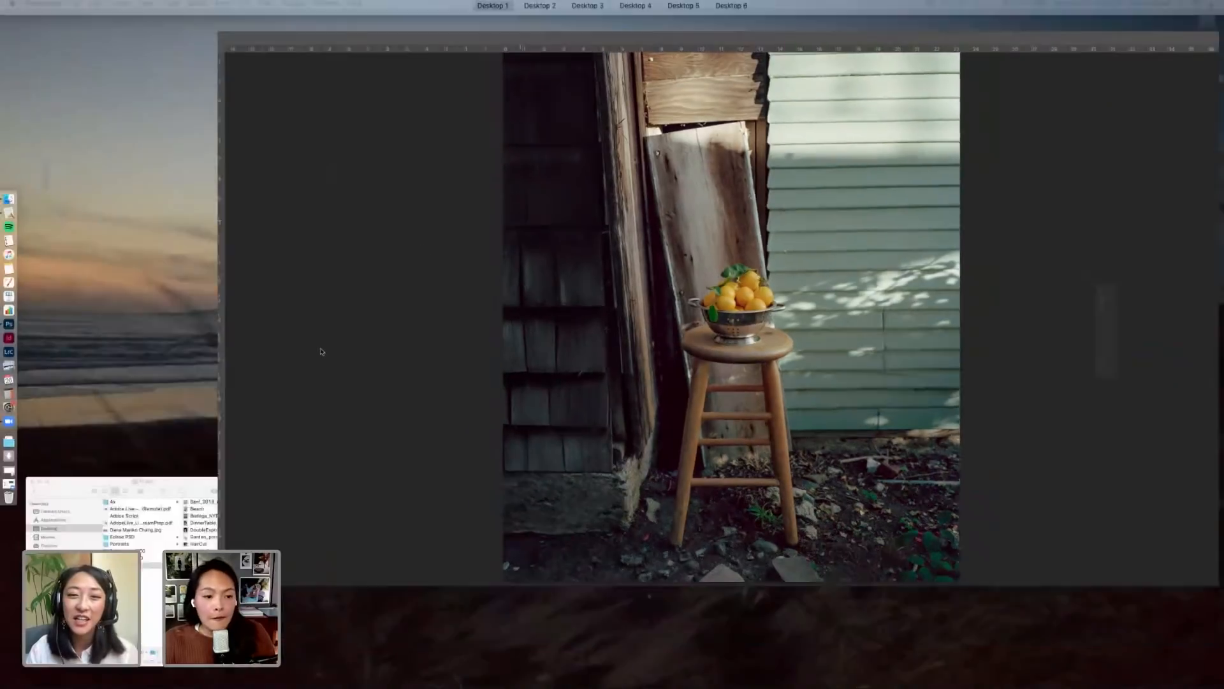
left_click(186, 531)
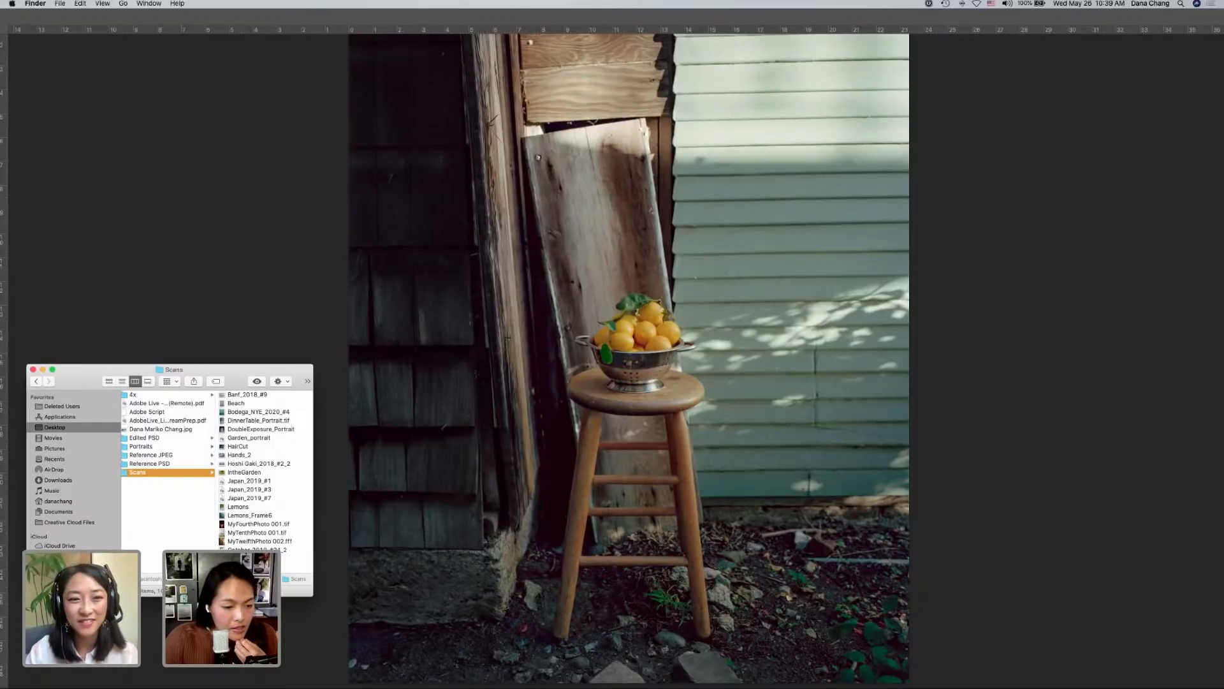
left_click(205, 284)
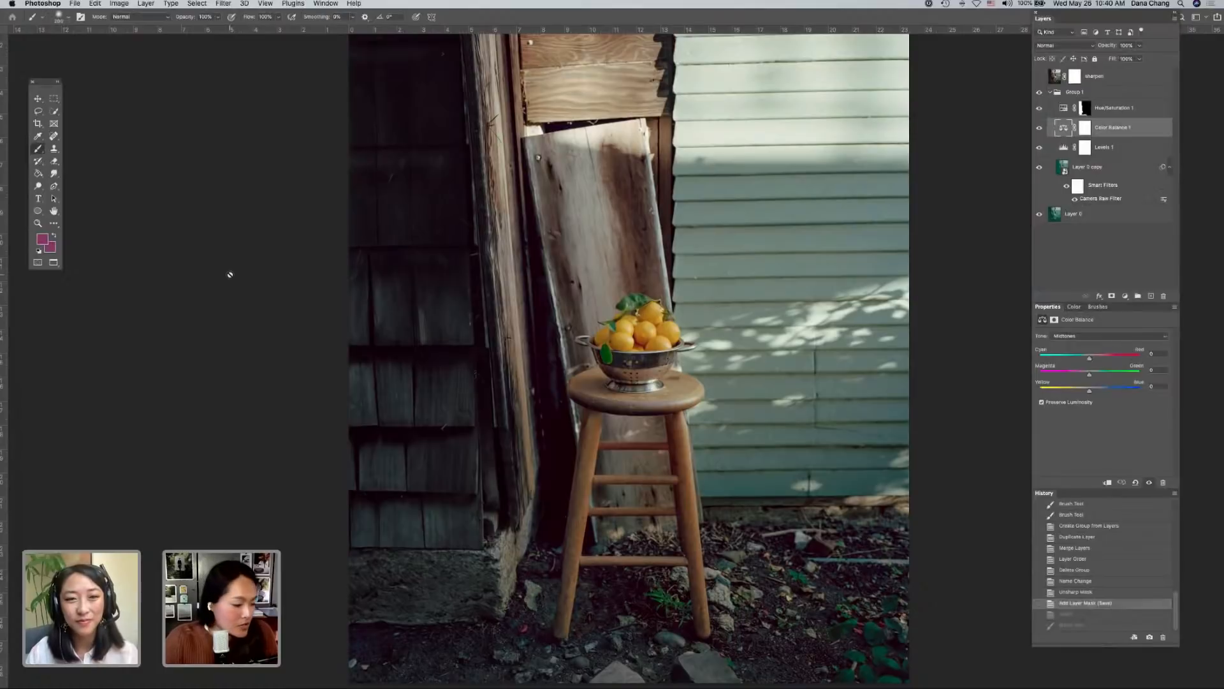
key("ctrl+Up")
left_click(138, 529)
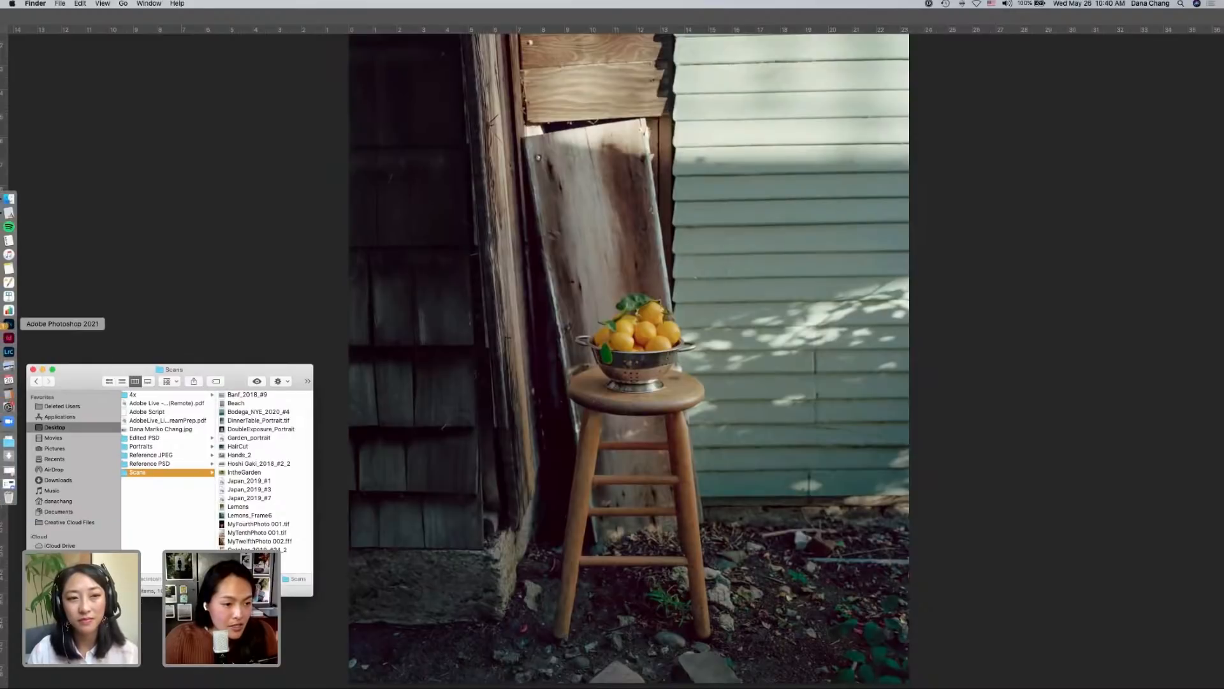
left_click(9, 324)
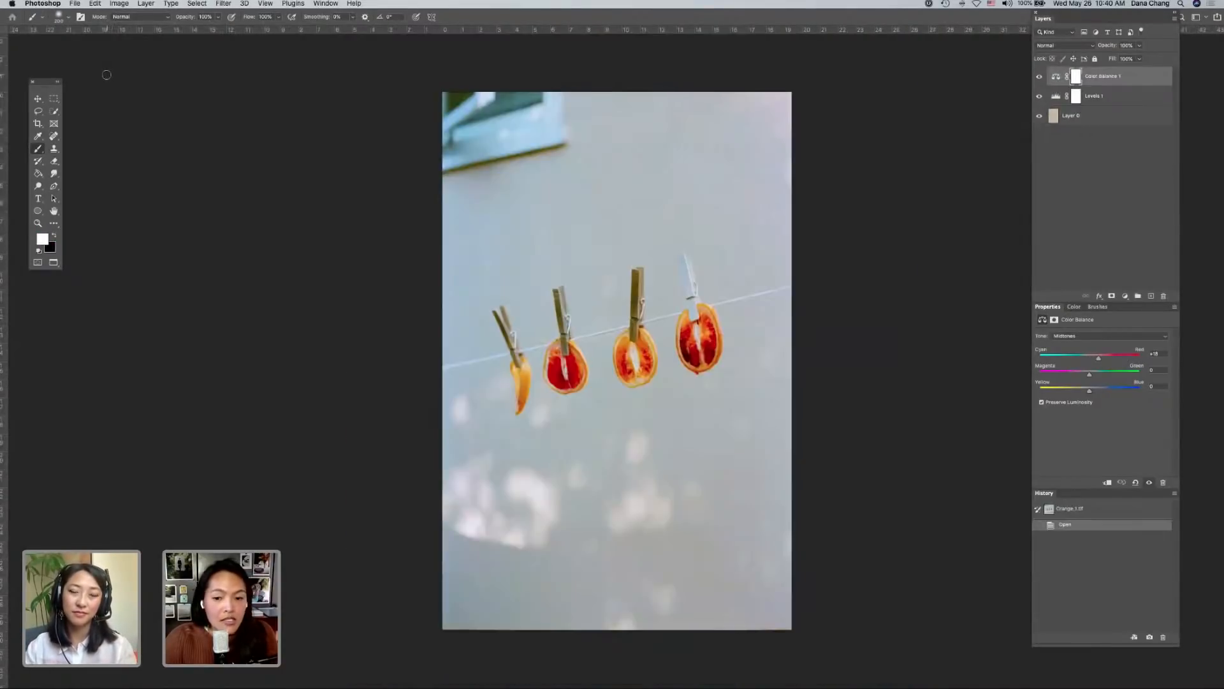
- Check the open windows and the Scans folder, and switch to the Orange_2.tif document in Photoshop
mouse_move(1, 1)
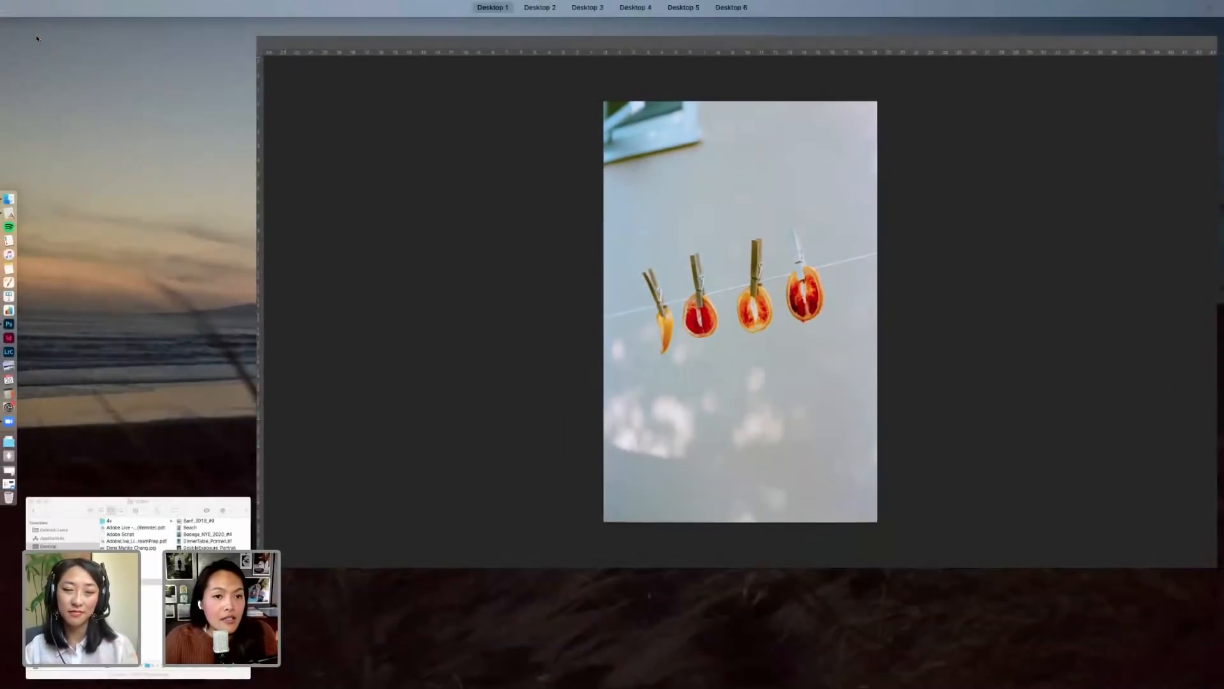
left_click(393, 170)
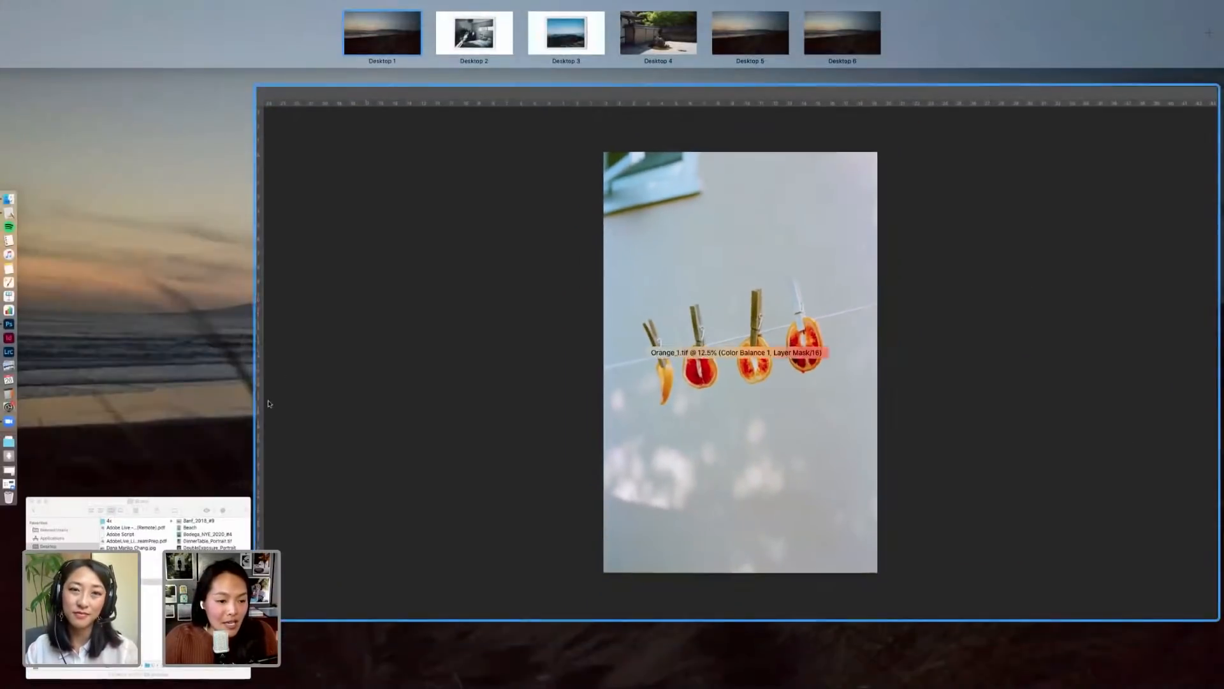
left_click(164, 534)
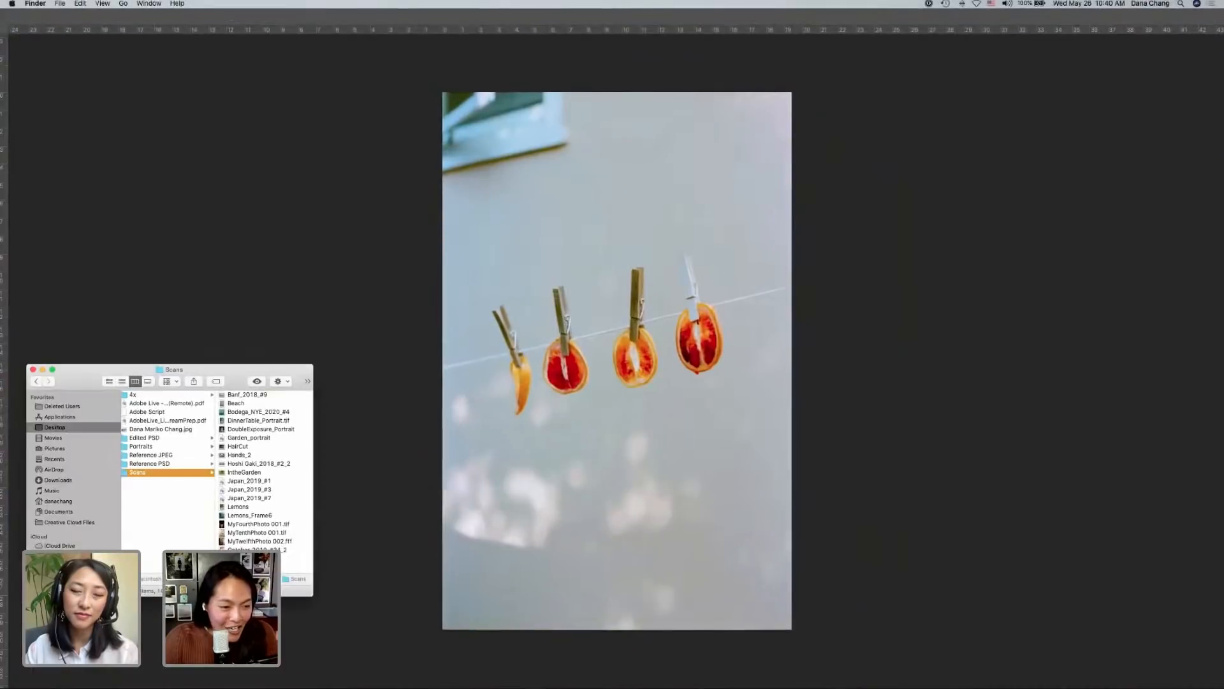
left_click(9, 324)
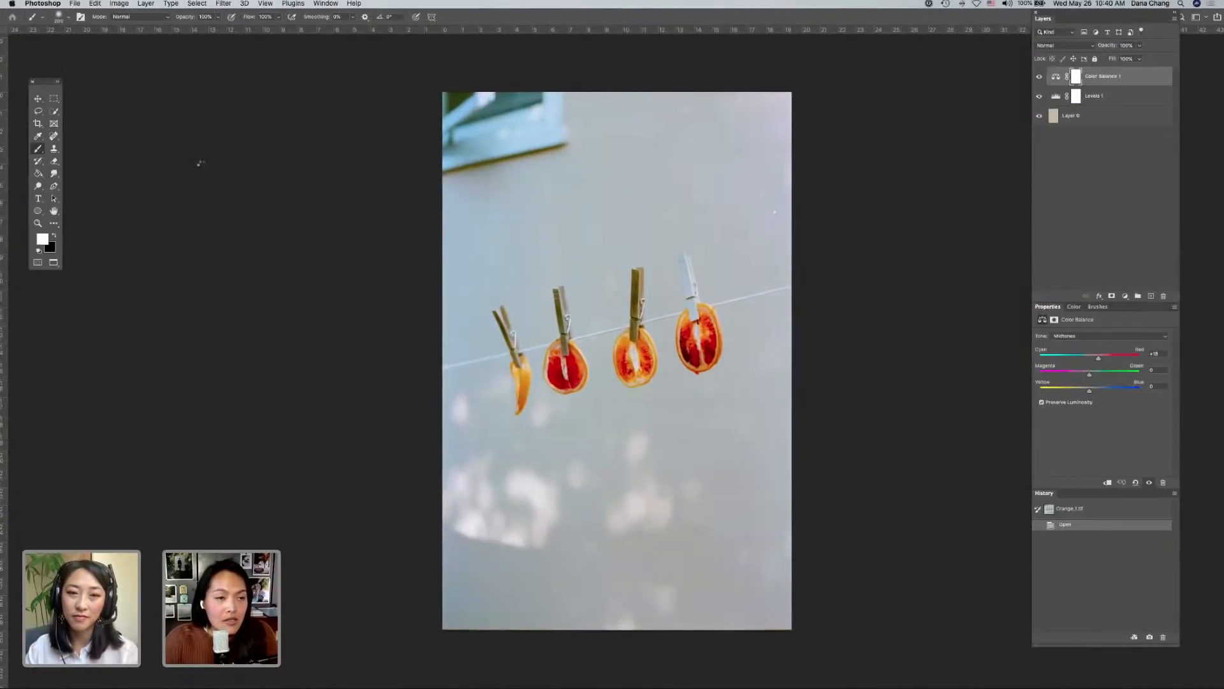
key("ctrl+Tab")
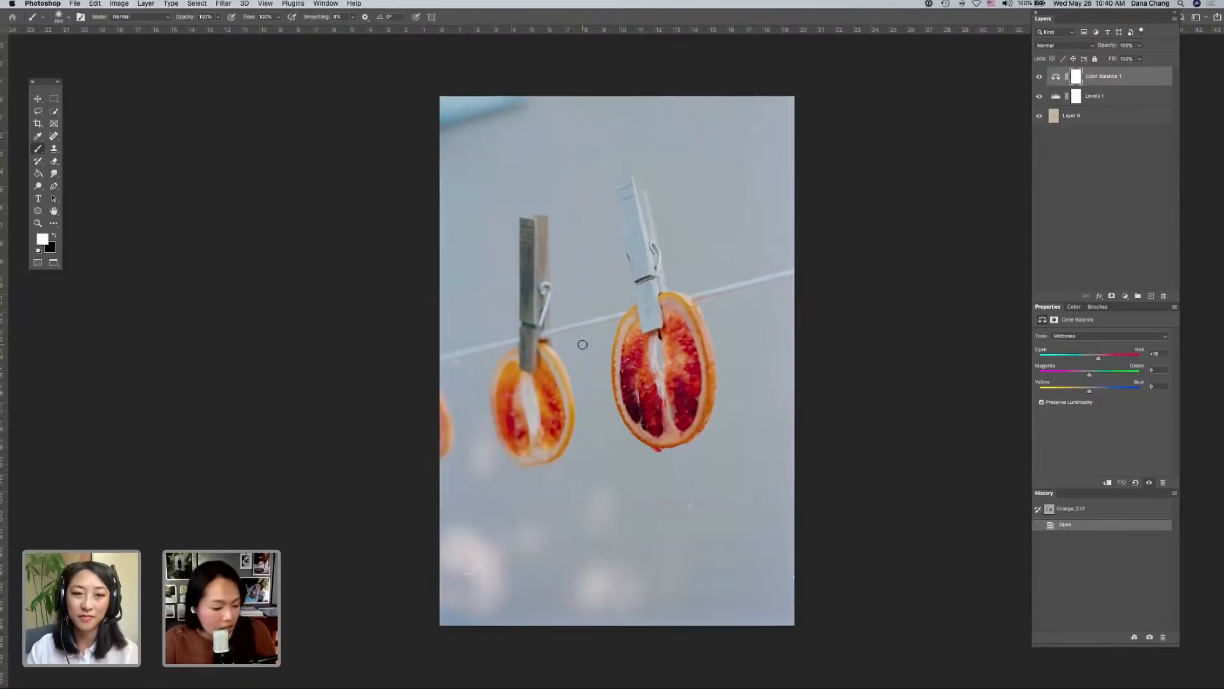
- Examine the background below the orange slices in Orange_2.tif at high magnification for dust and scratches
key("super+plus")
scroll(582, 341, "down", 5)
key("super+plus")
scroll(582, 342, "down", 1)
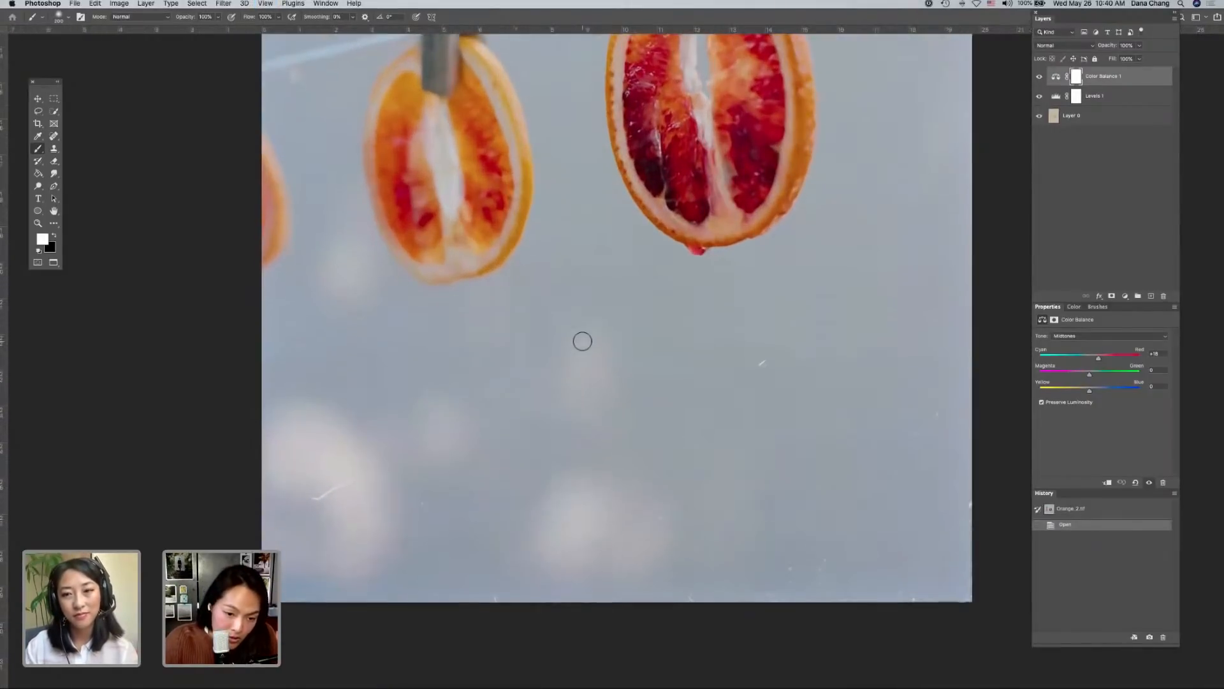
scroll(582, 341, "right", 3)
key("super+plus")
scroll(582, 341, "down", 3)
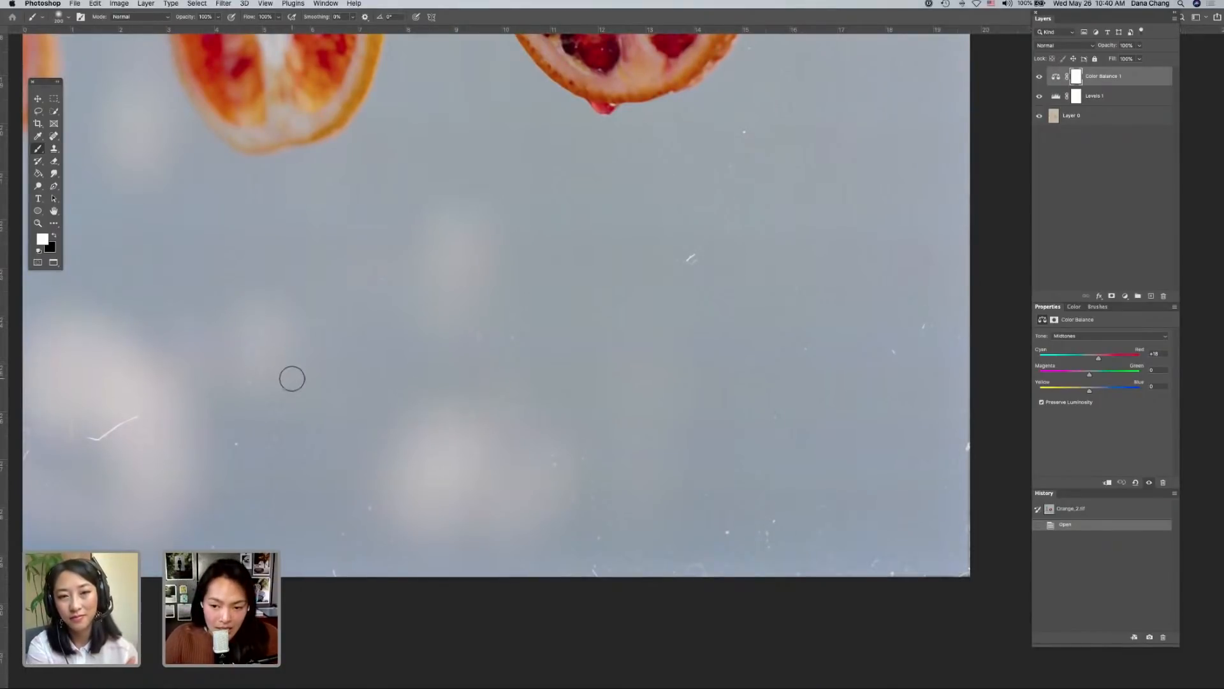
scroll(292, 377, "down", 2)
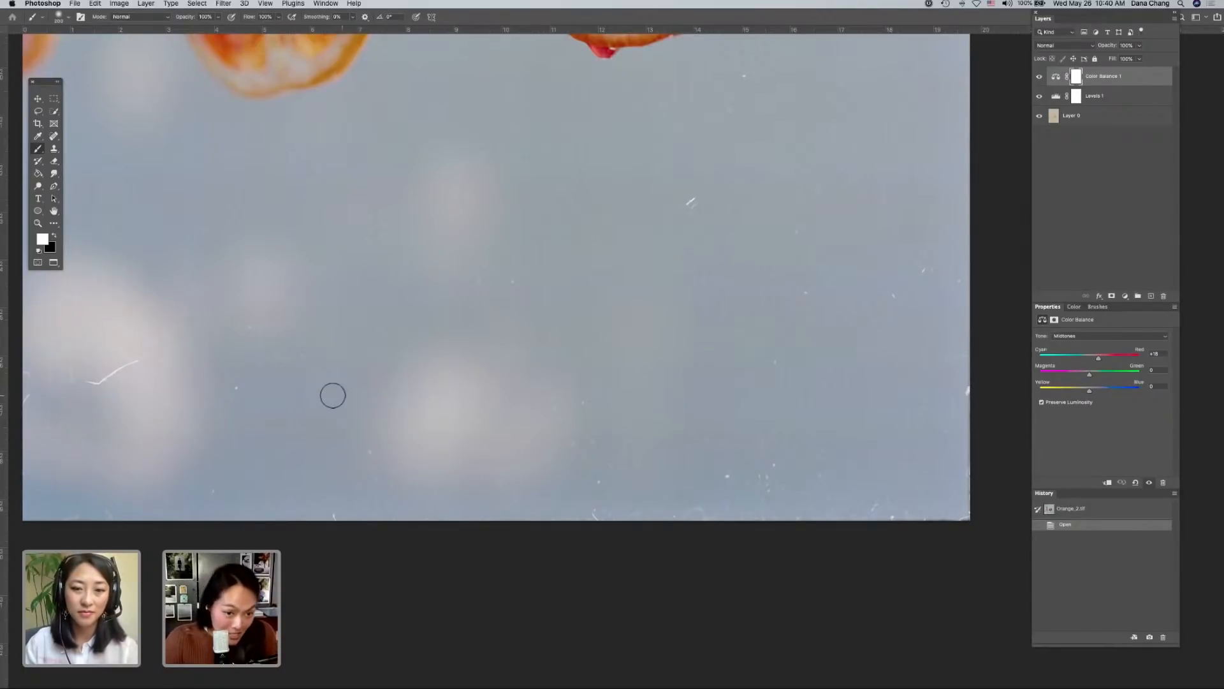
key("super+equal")
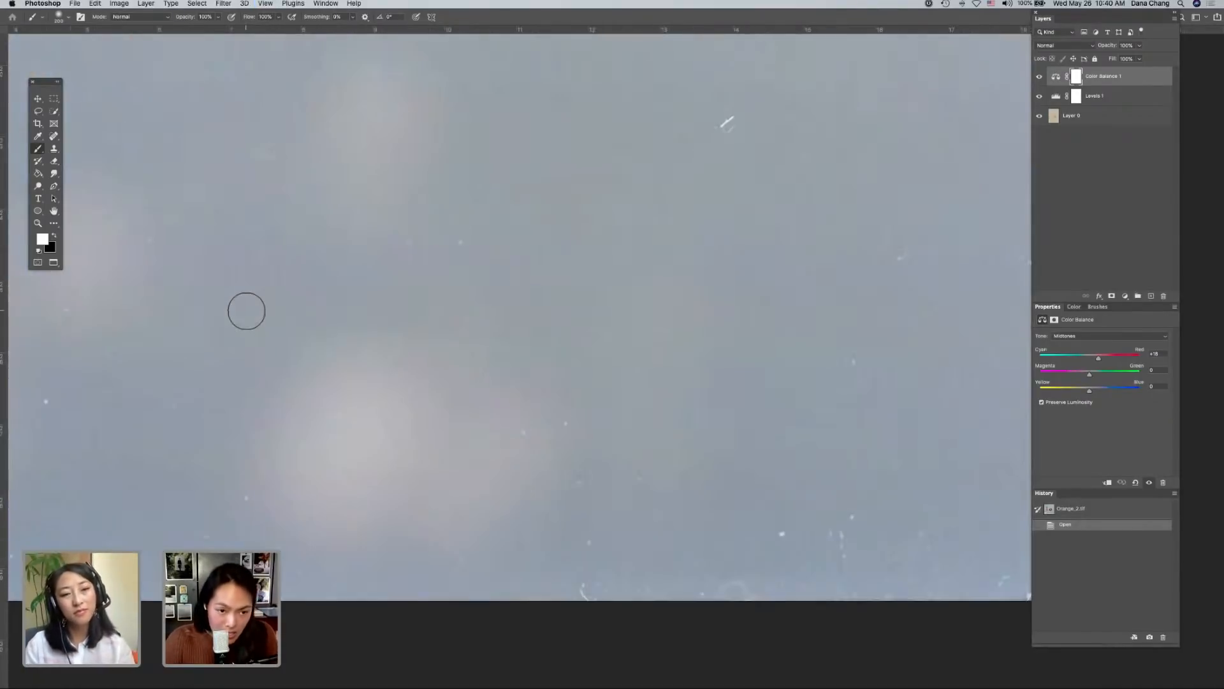
- Examine the lower background of the Orange_2.tif scan for remaining dust and scratches, and close the document
key("super+equal")
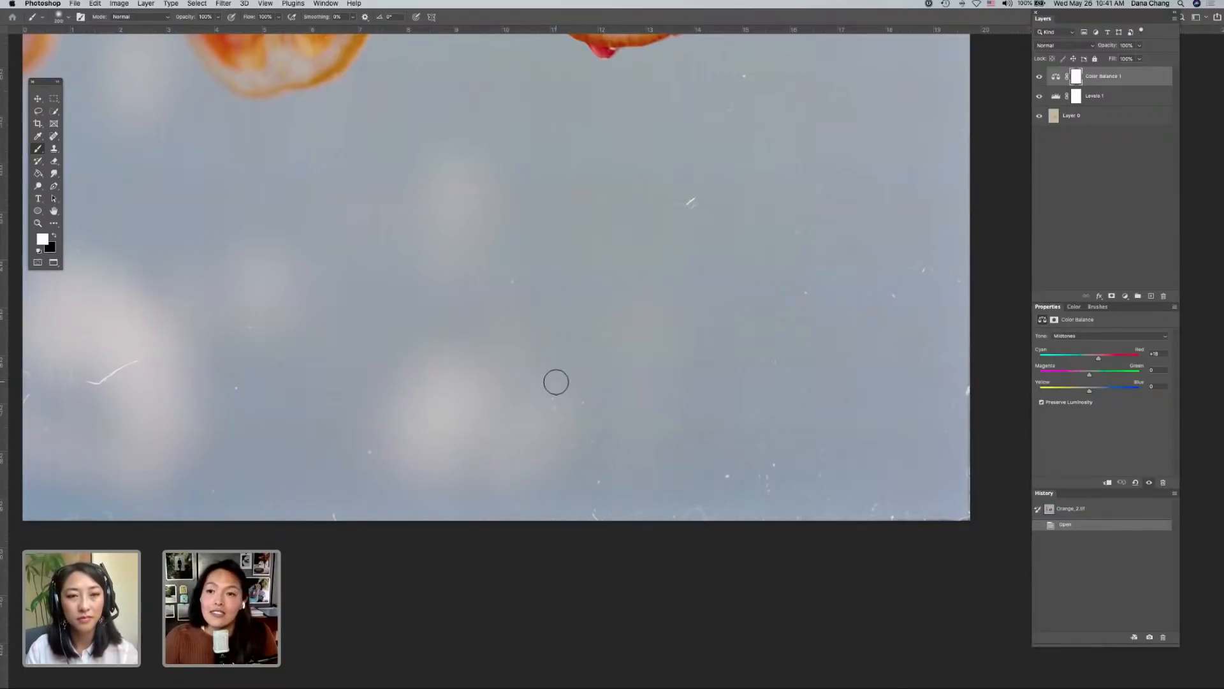
scroll(556, 382, "up", 3)
scroll(556, 382, "left", 1)
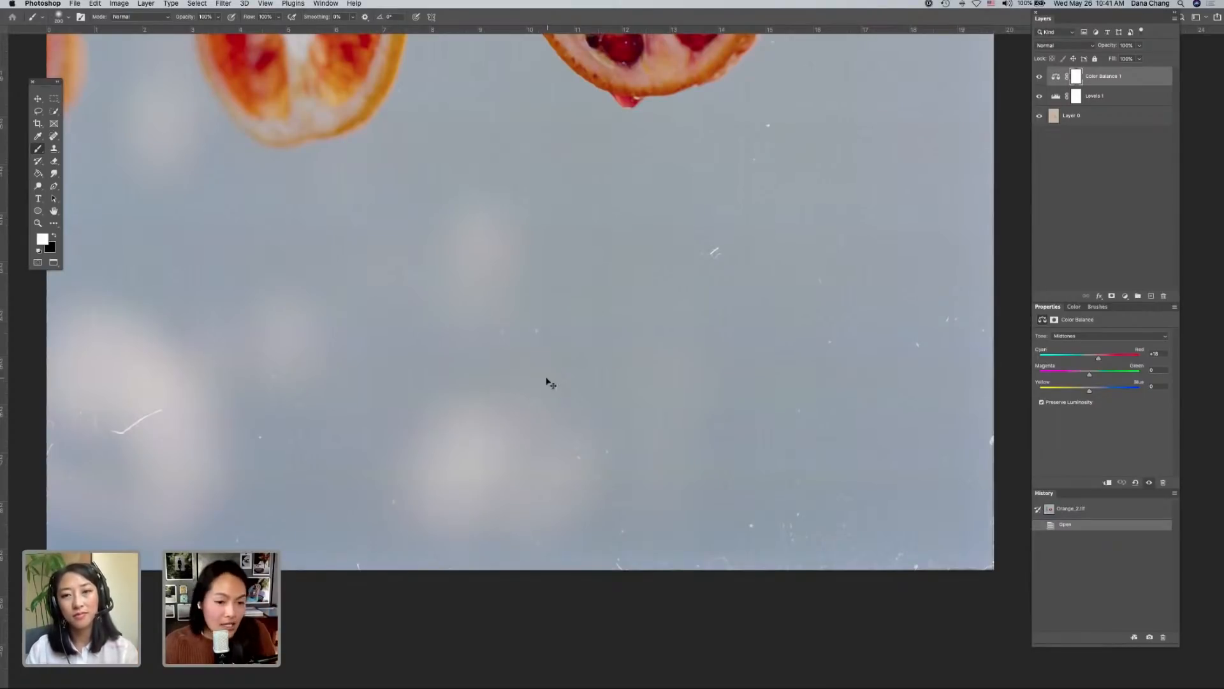
key("super+w")
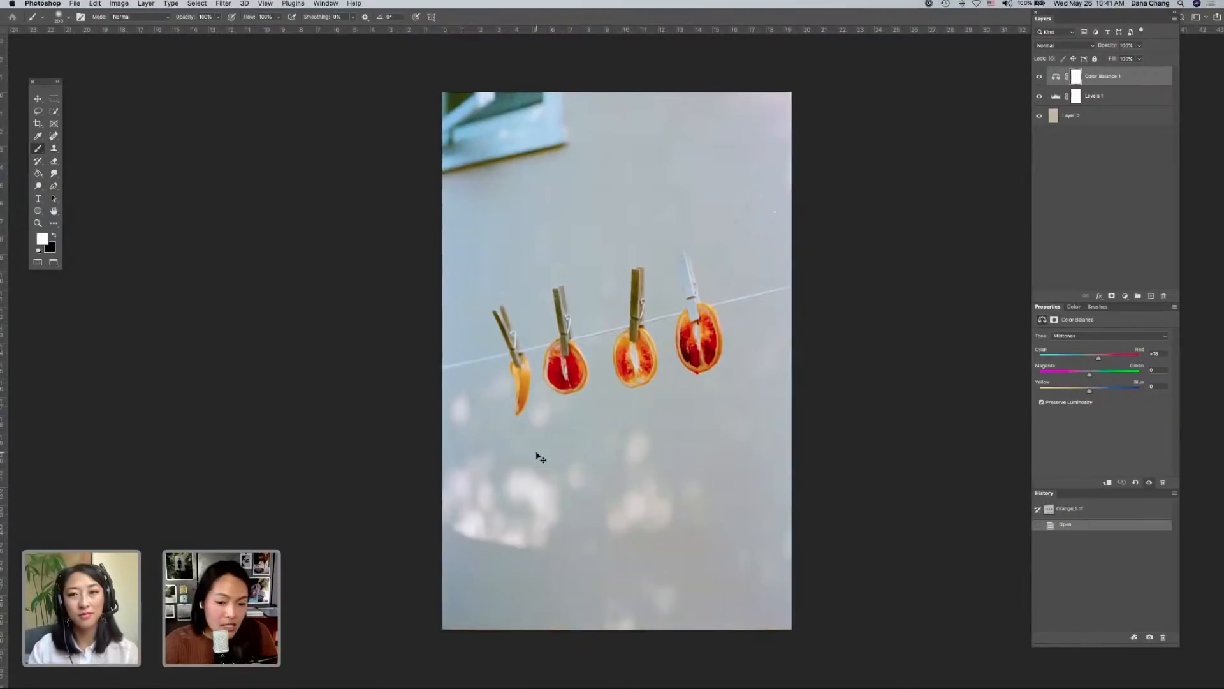
- Inspect the background, clothespins and orange slices of Orange_1.tif at several magnifications, and close the document
key("super+equal")
scroll(536, 452, "down", 5)
key("super+equal")
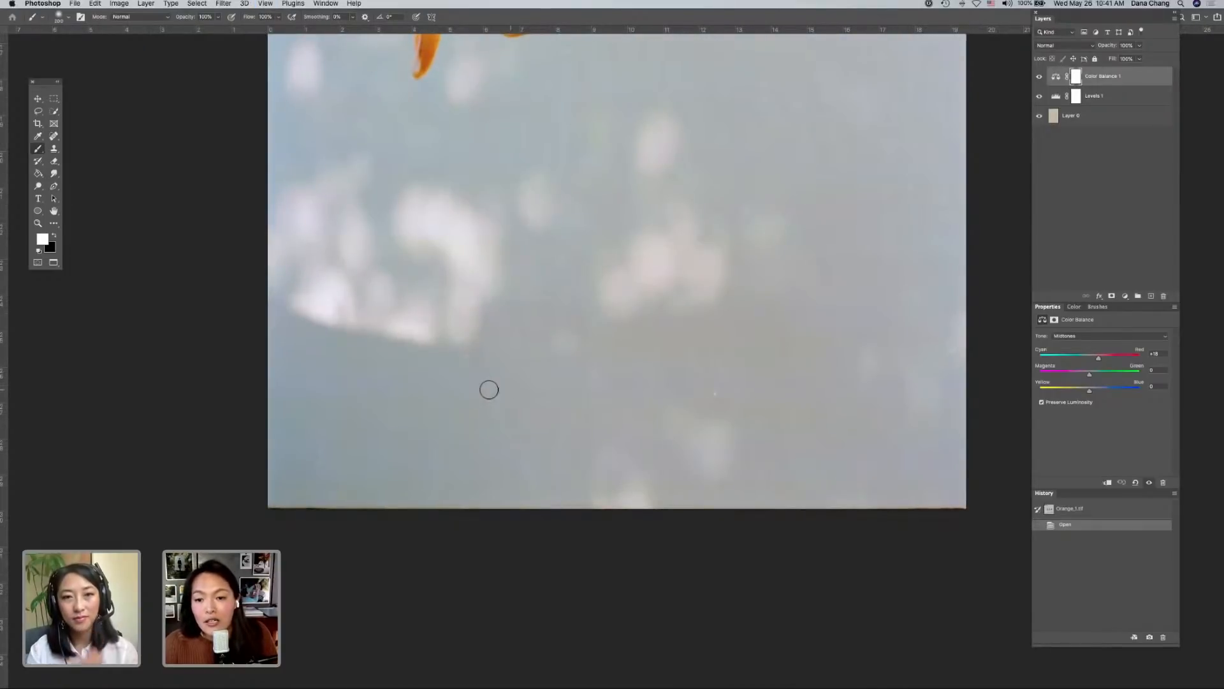
scroll(487, 389, "up", 5)
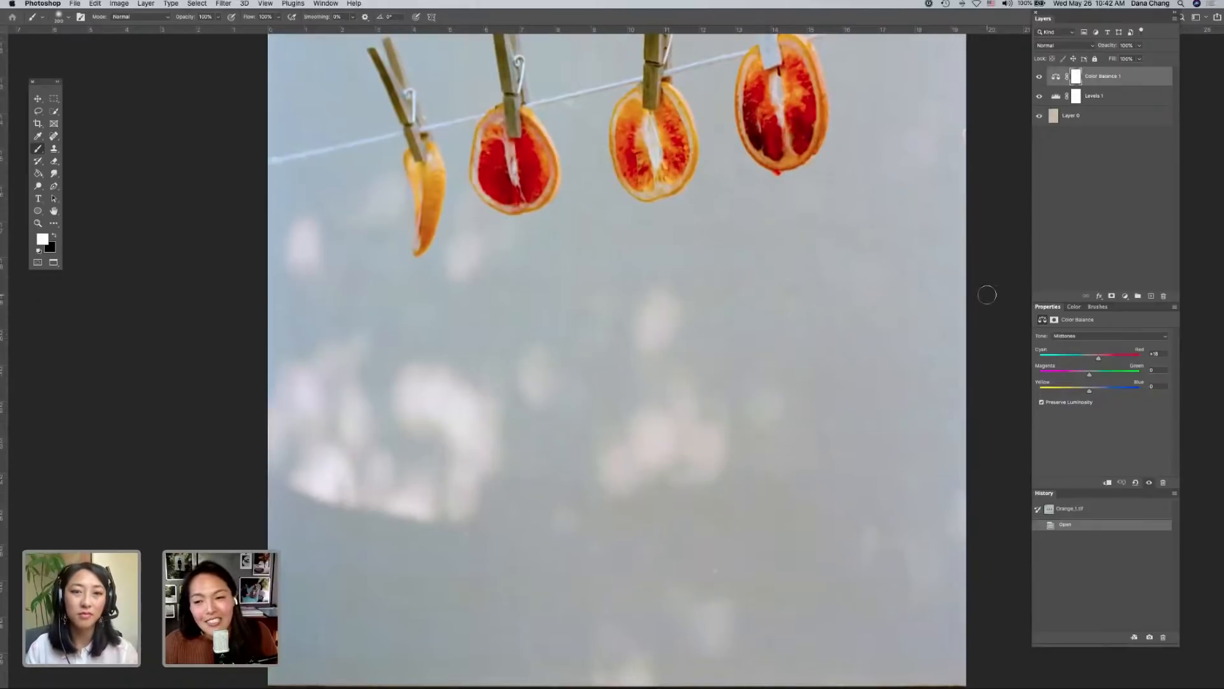
scroll(987, 295, "up", 2)
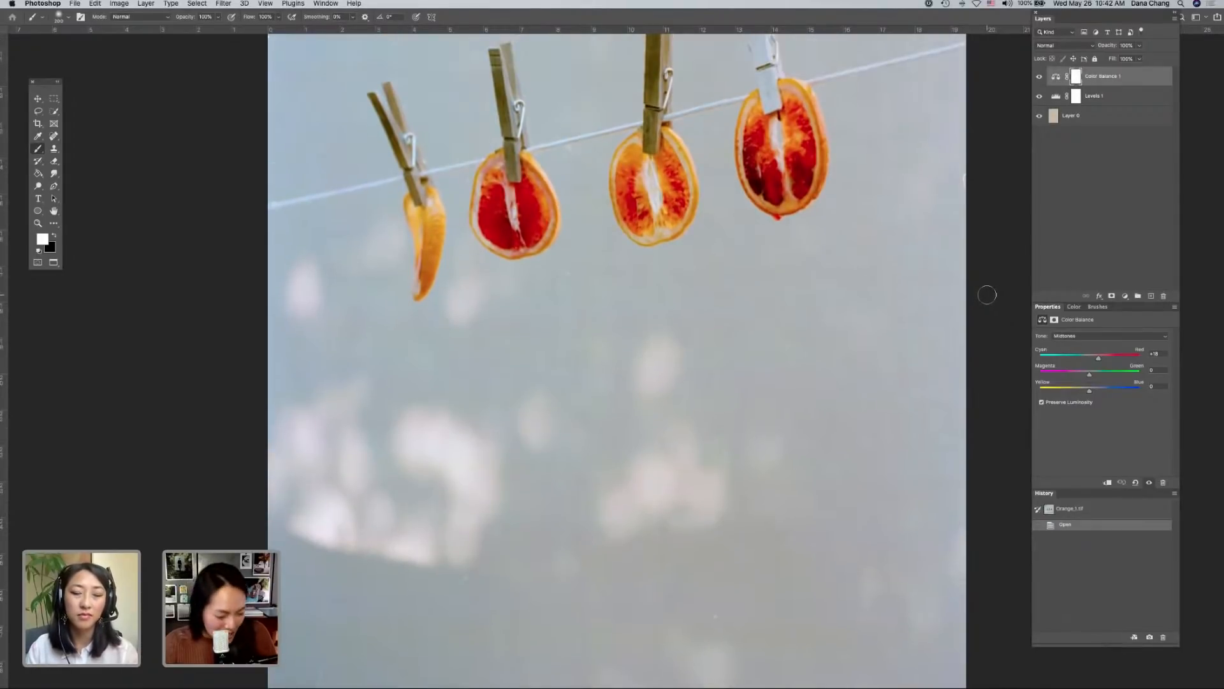
scroll(987, 295, "up", 8)
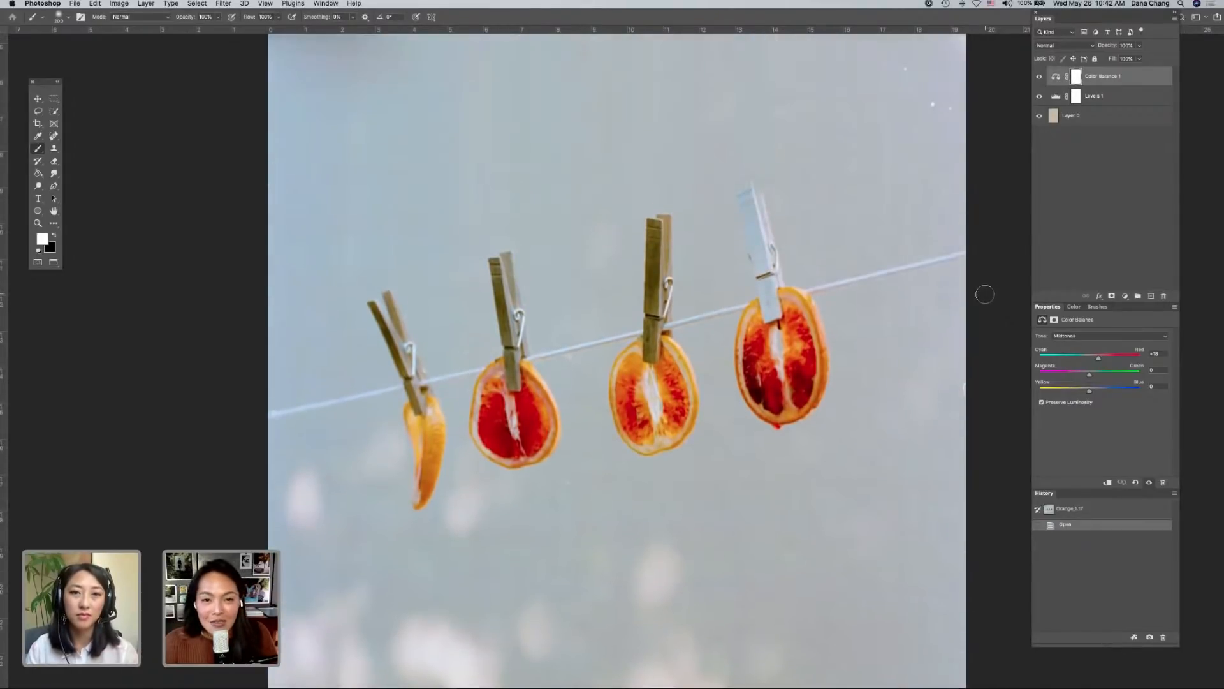
scroll(986, 294, "up", 3)
key("super+plus")
key("super+plus")
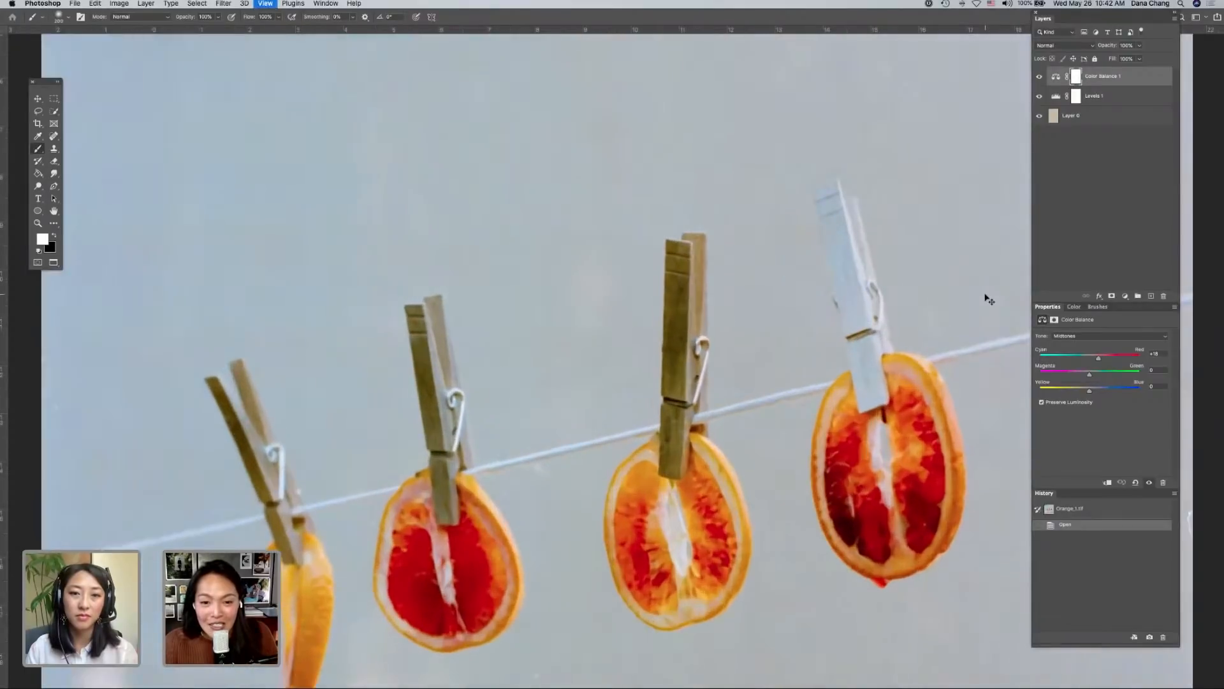
scroll(985, 294, "down", 3)
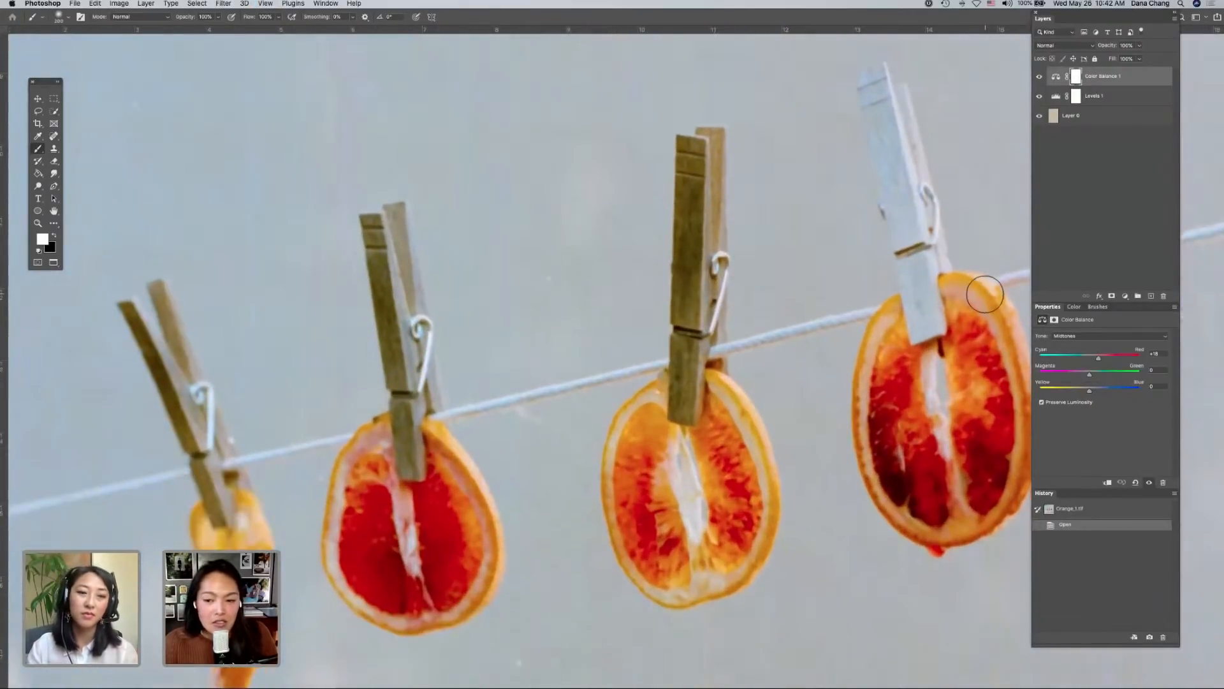
key("super+0")
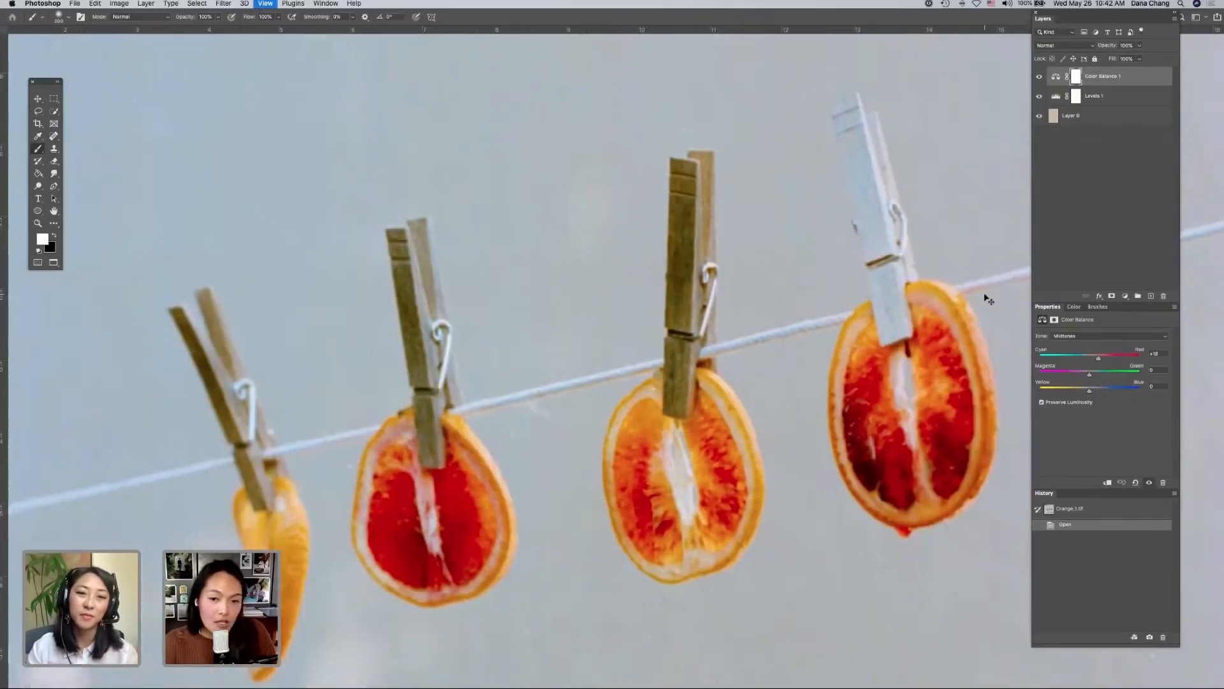
key("super+w")
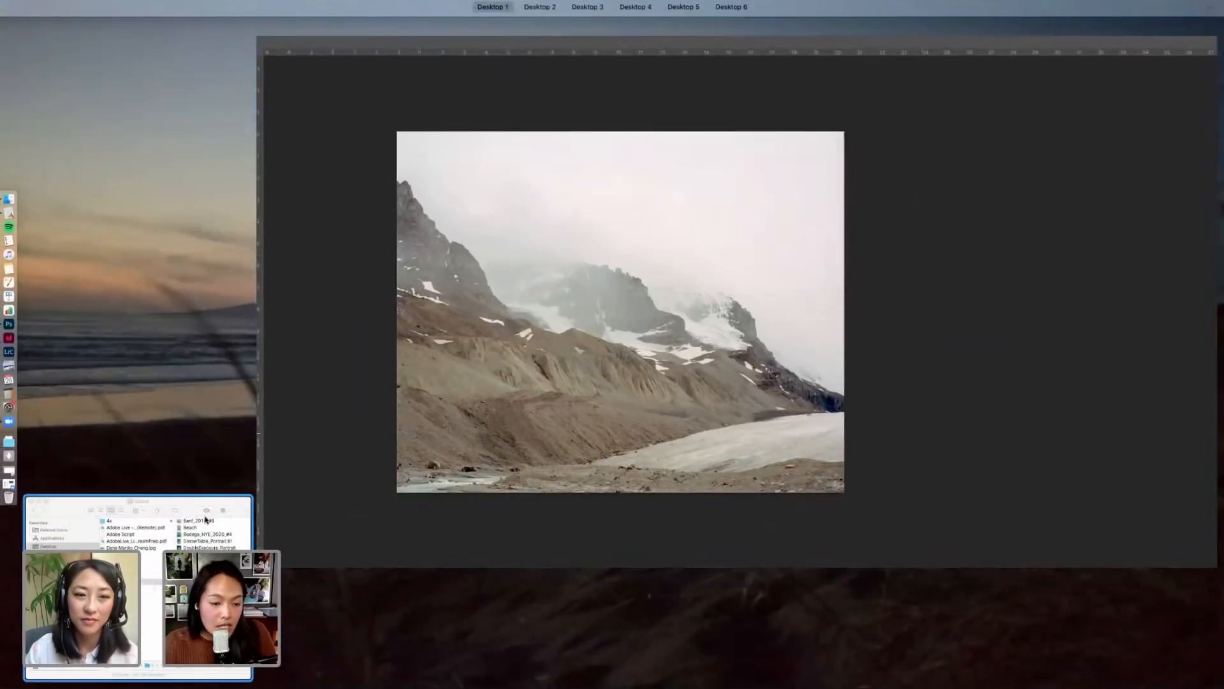
- Switch to the Scans folder in Finder, move its window over the mountain photo and select MyTwelfthPhoto 002.fff
left_click(205, 520)
left_click_drag(241, 362, 343, 319)
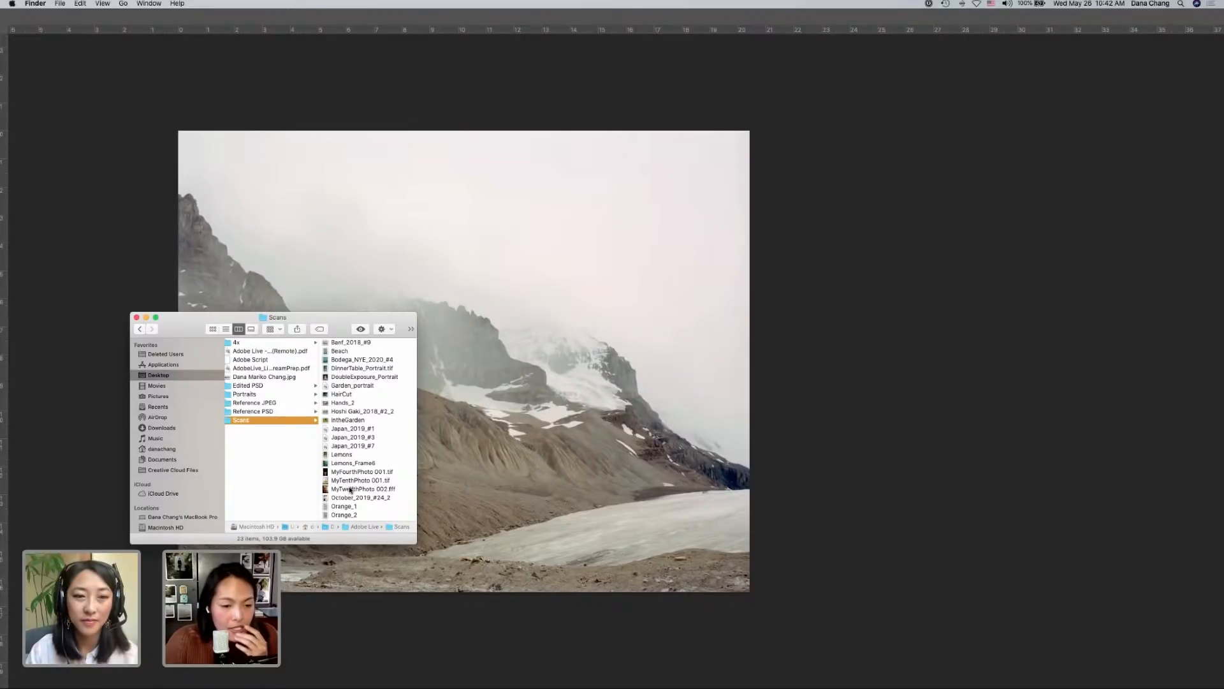
left_click_drag(323, 319, 452, 218)
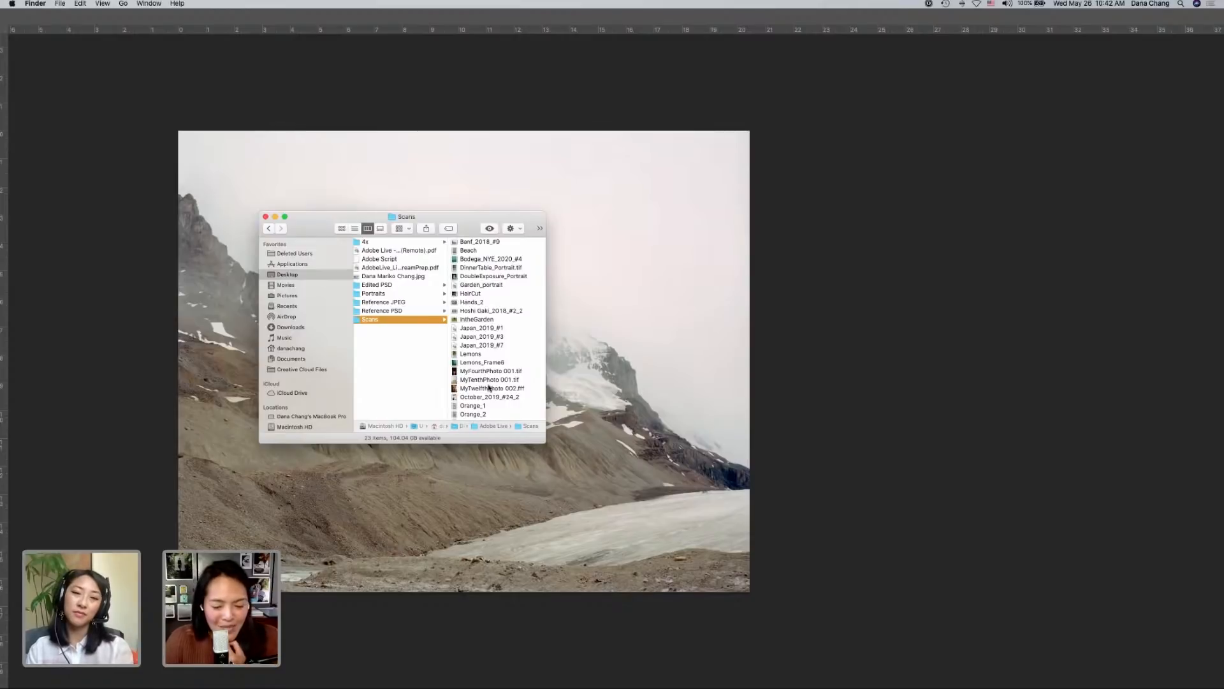
left_click(522, 389)
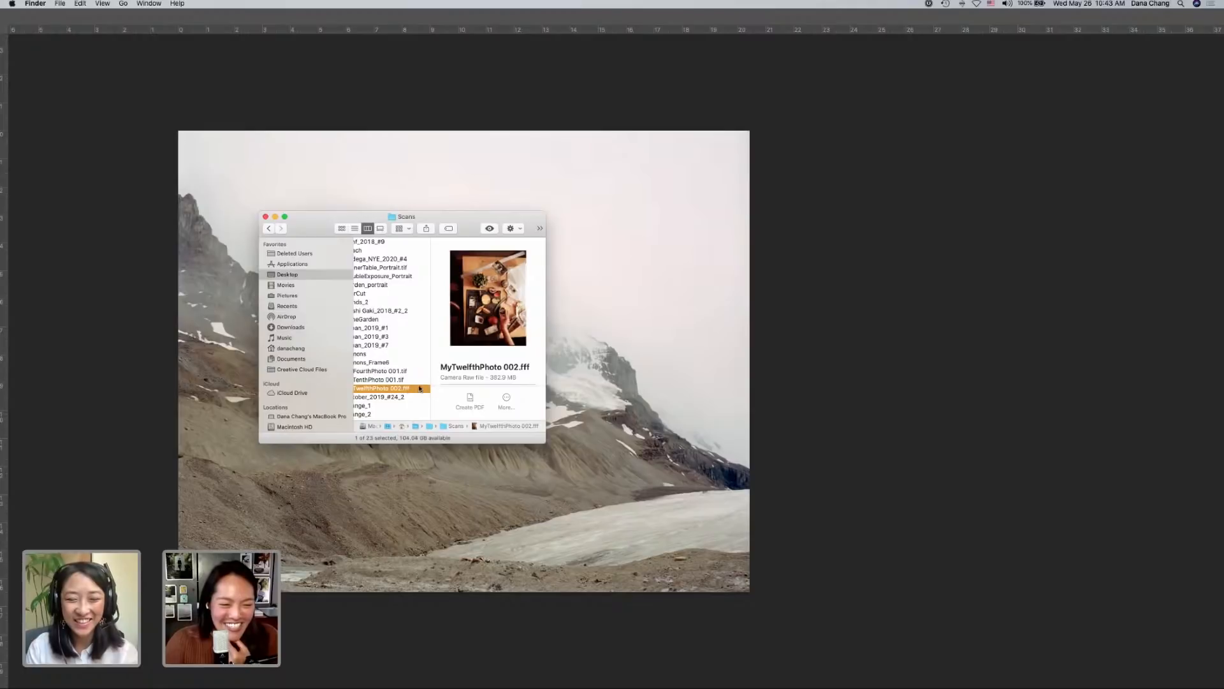
- Change the extension of MyTwelfthPhoto 002.fff to .tif and open the renamed scan in Photoshop
left_click(407, 390)
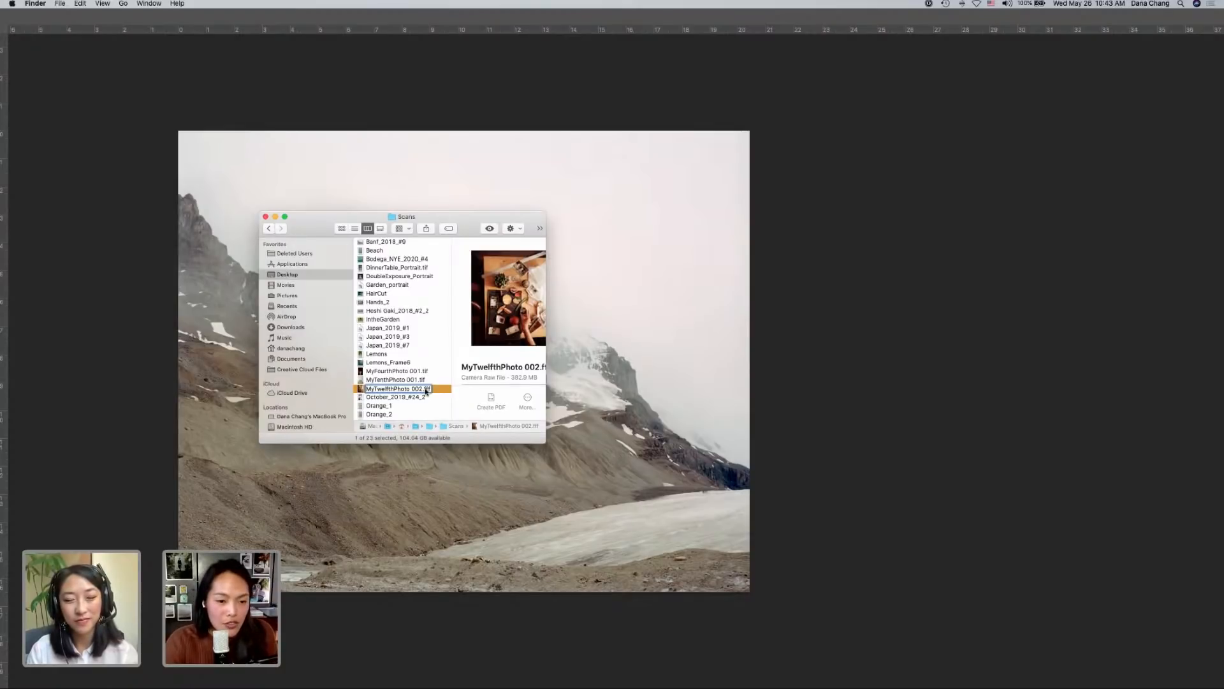
double_click(426, 388)
type("tif")
key("Return")
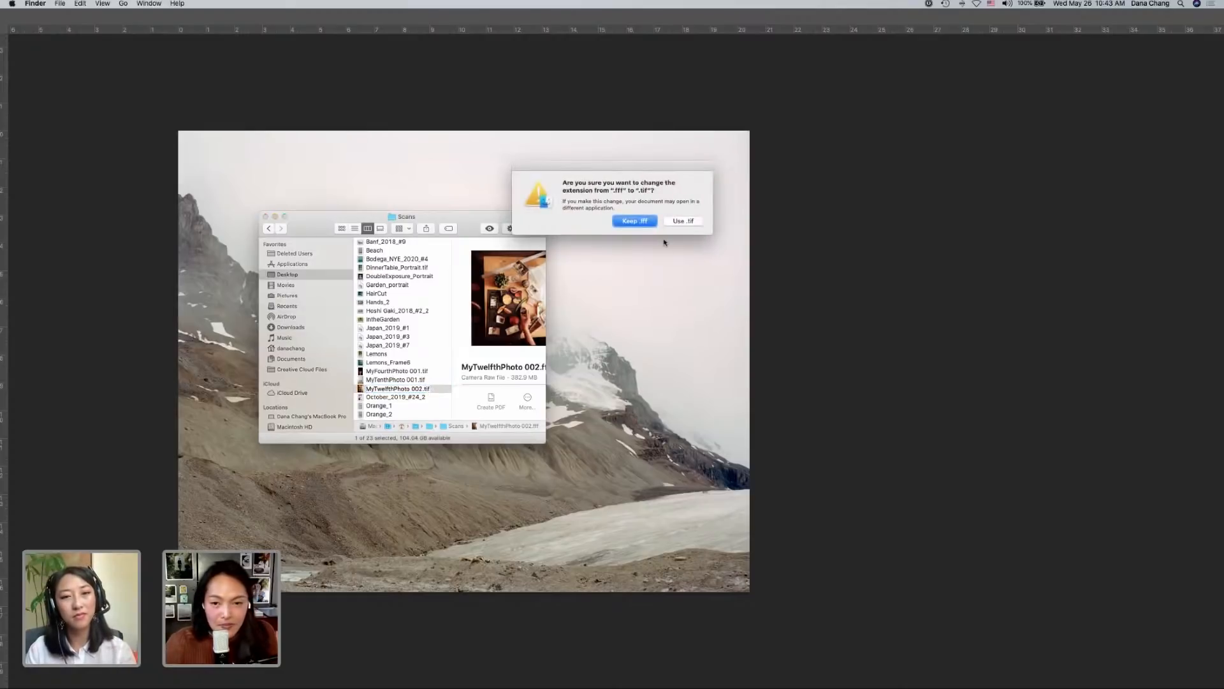
left_click(683, 221)
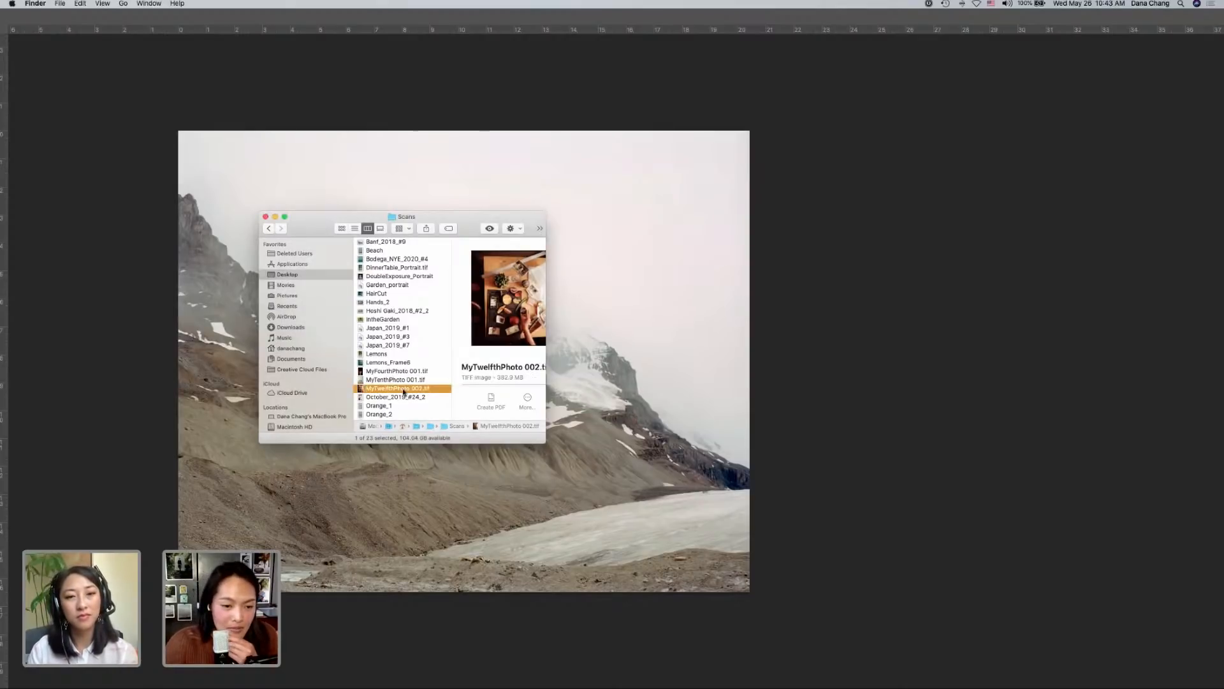
left_click(9, 324)
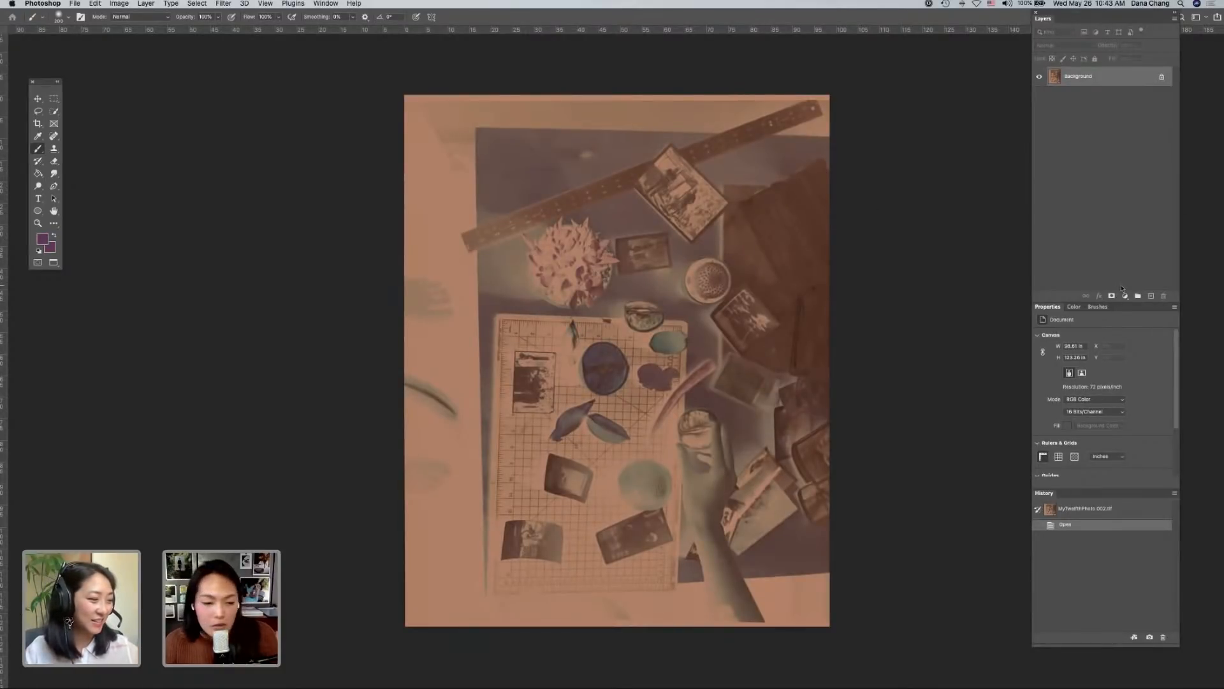
- Invert the negative scan to a positive image and rotate the canvas 90° counter clockwise
key("super+i")
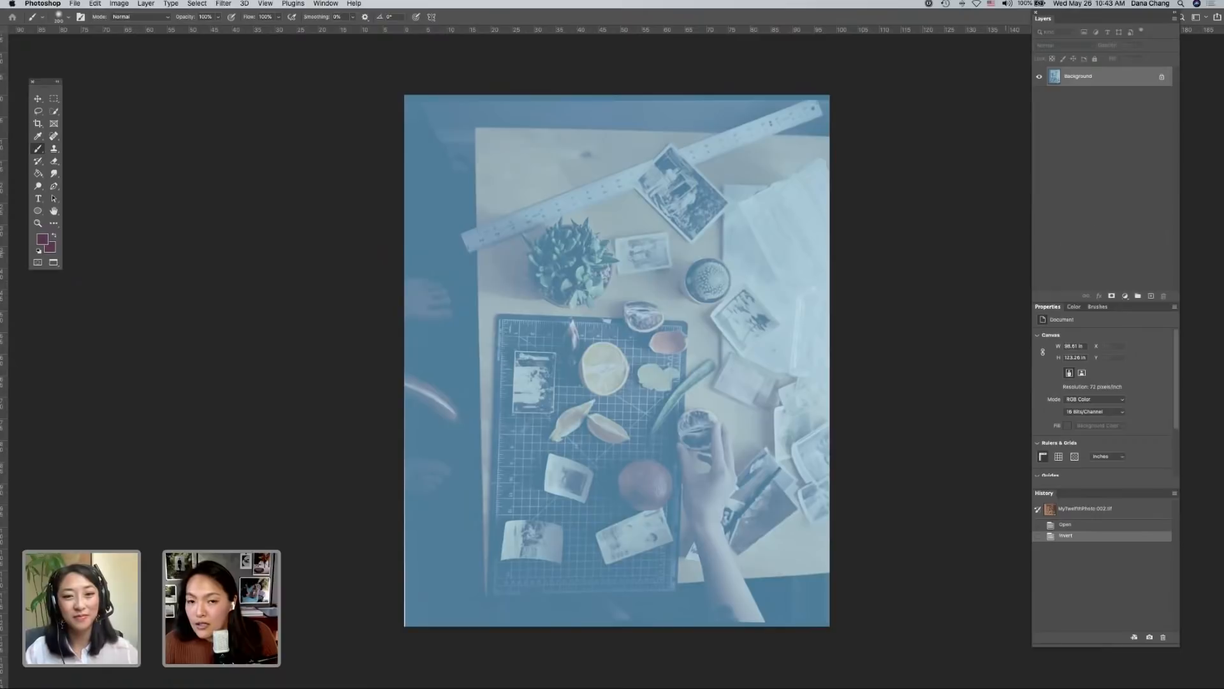
left_click(352, 5)
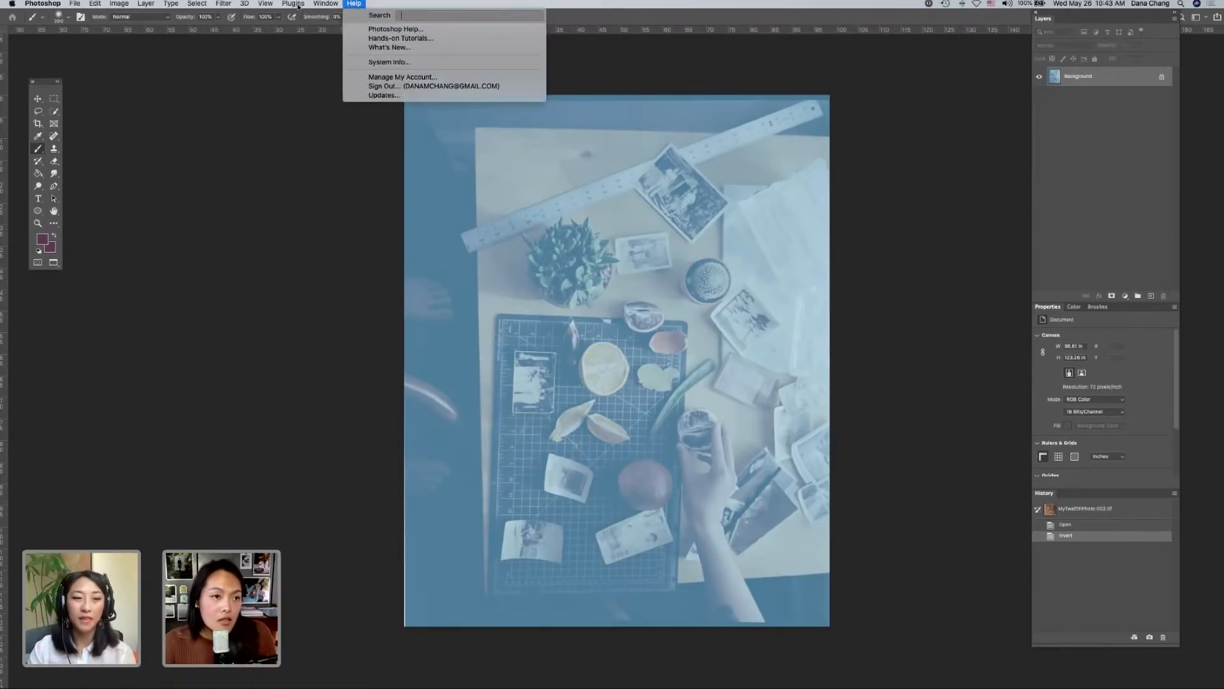
mouse_move(147, 95)
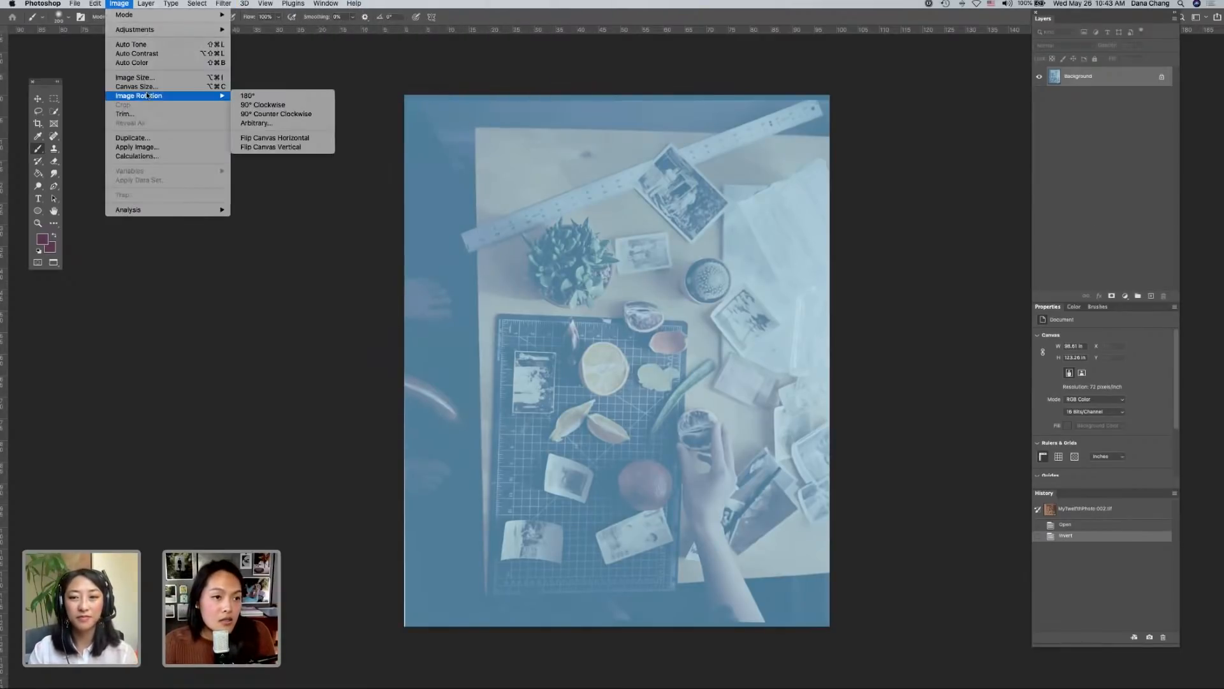
left_click(303, 114)
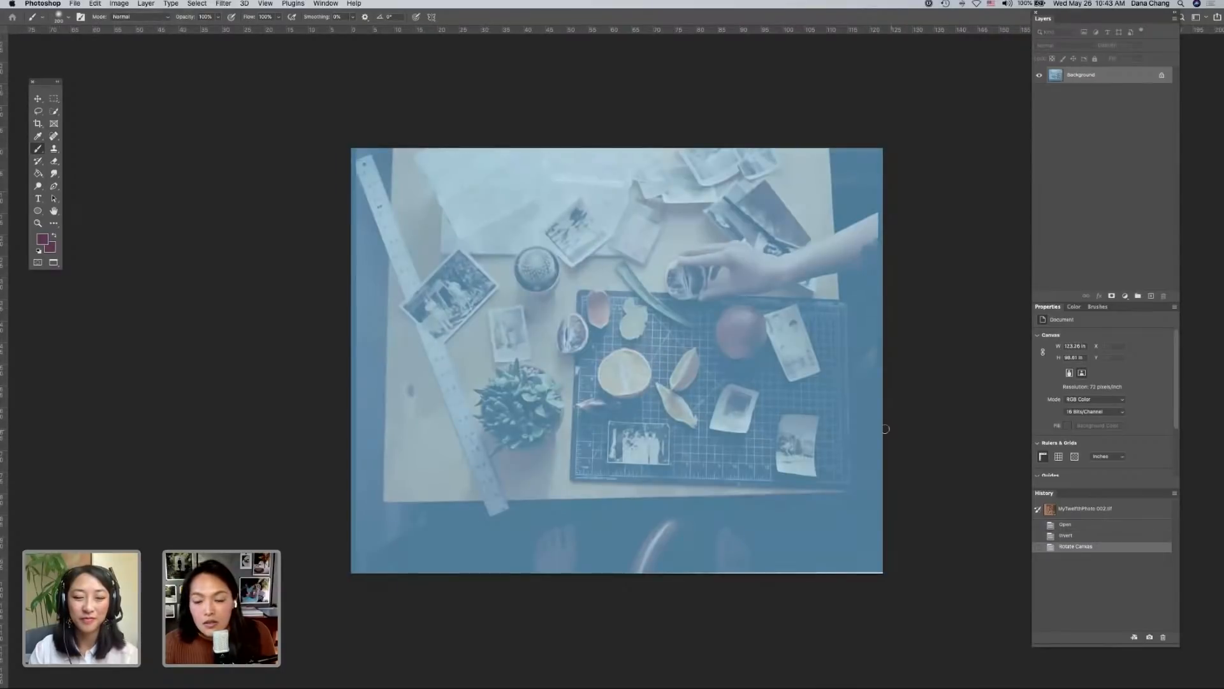
- Crop the tabletop photo to a landscape 5:4 ratio, trimming the outer borders and the dark floor area below the table
key("c")
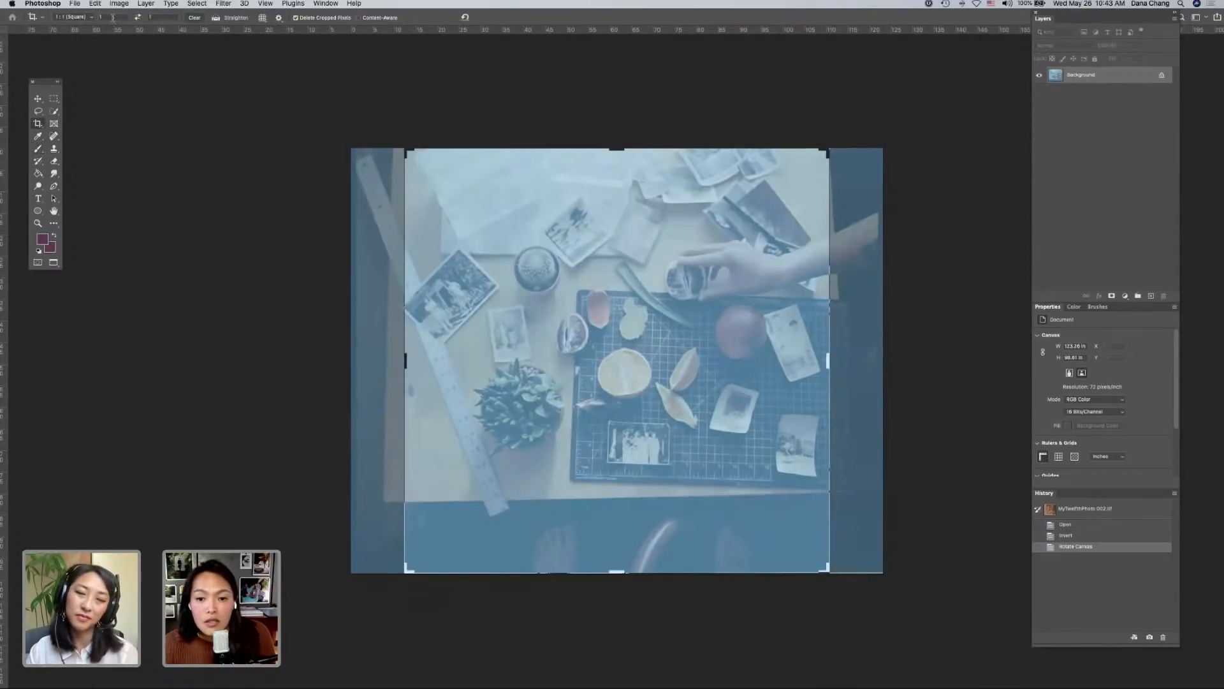
type("4")
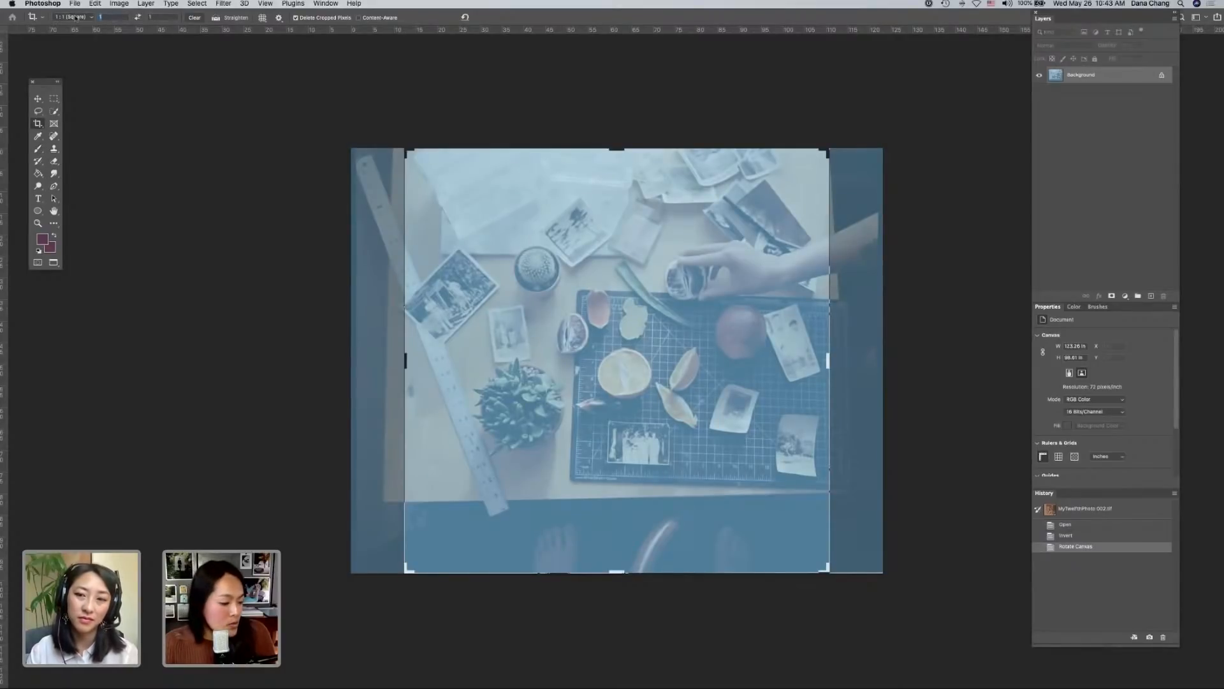
key("Tab")
type("5")
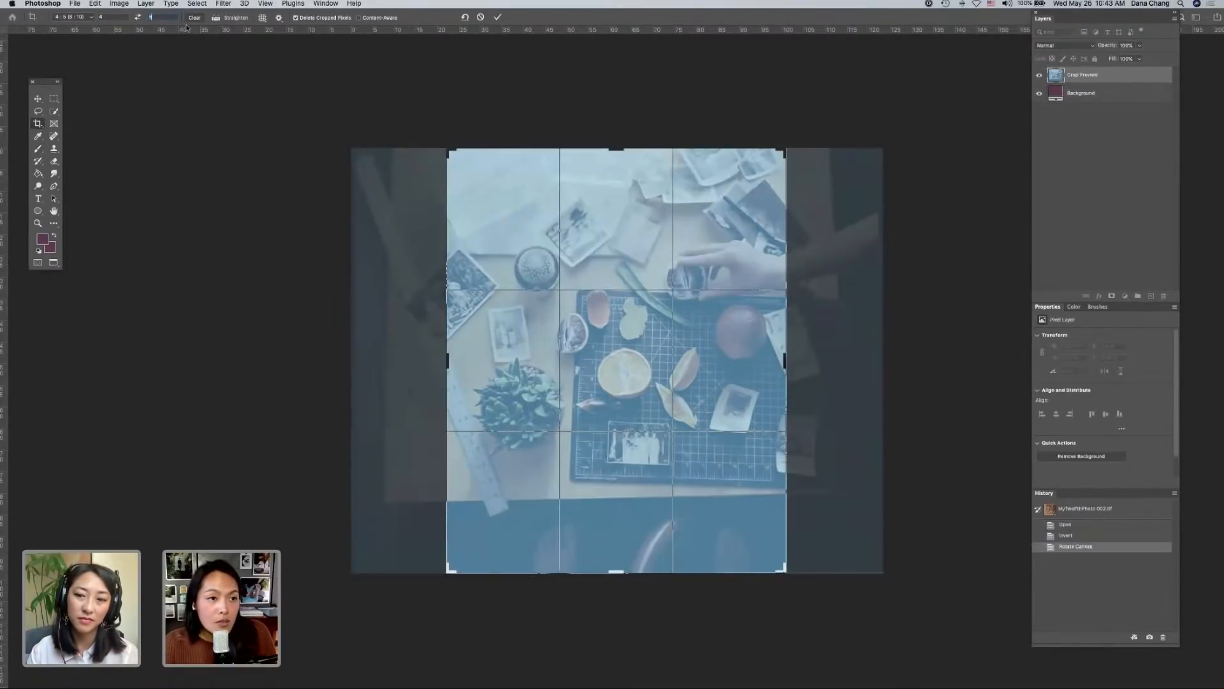
left_click(138, 17)
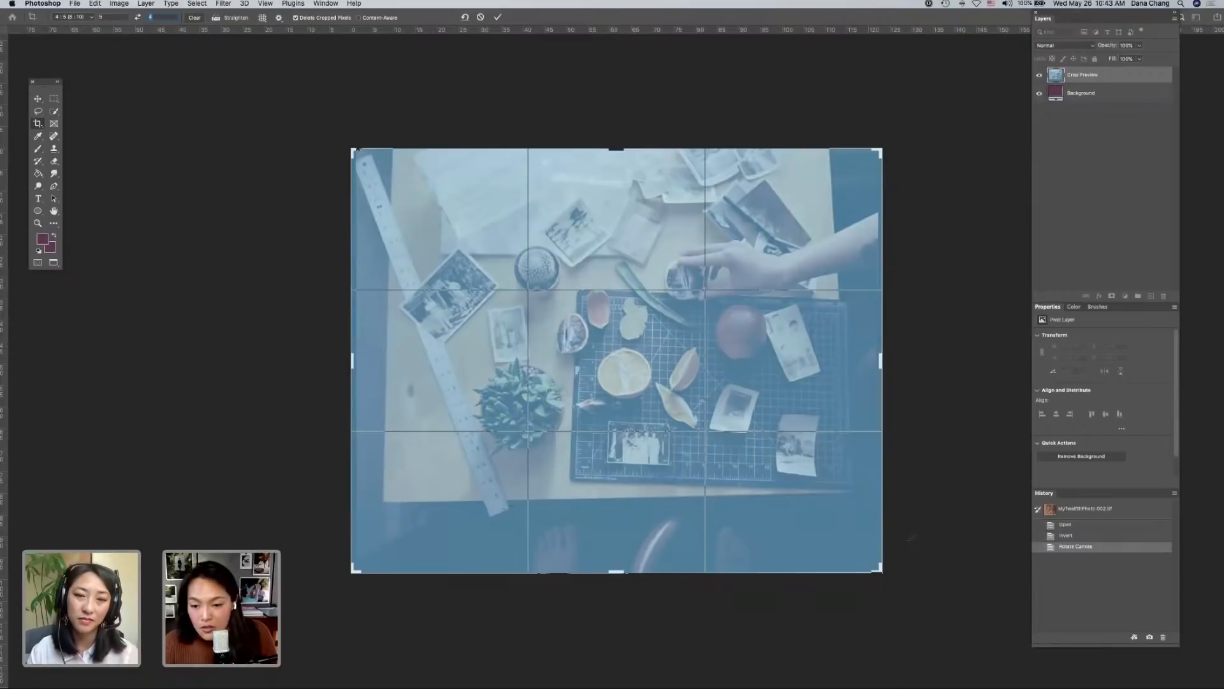
left_click_drag(879, 567, 722, 473)
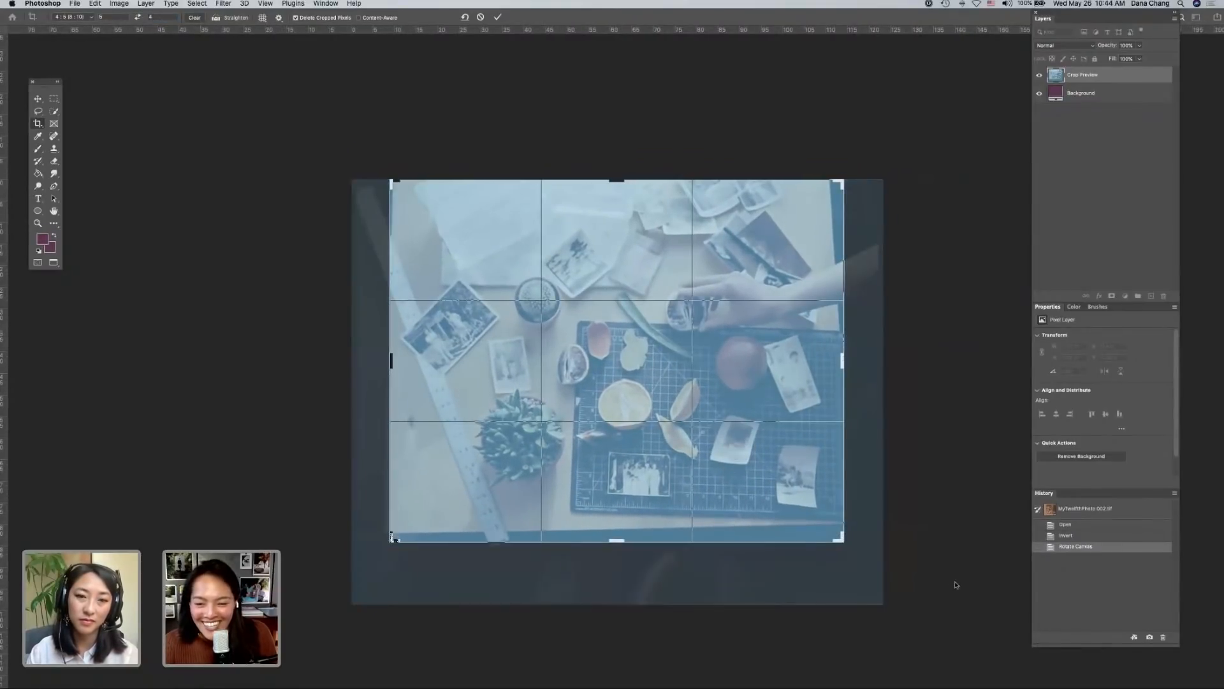
left_click_drag(842, 541, 833, 533)
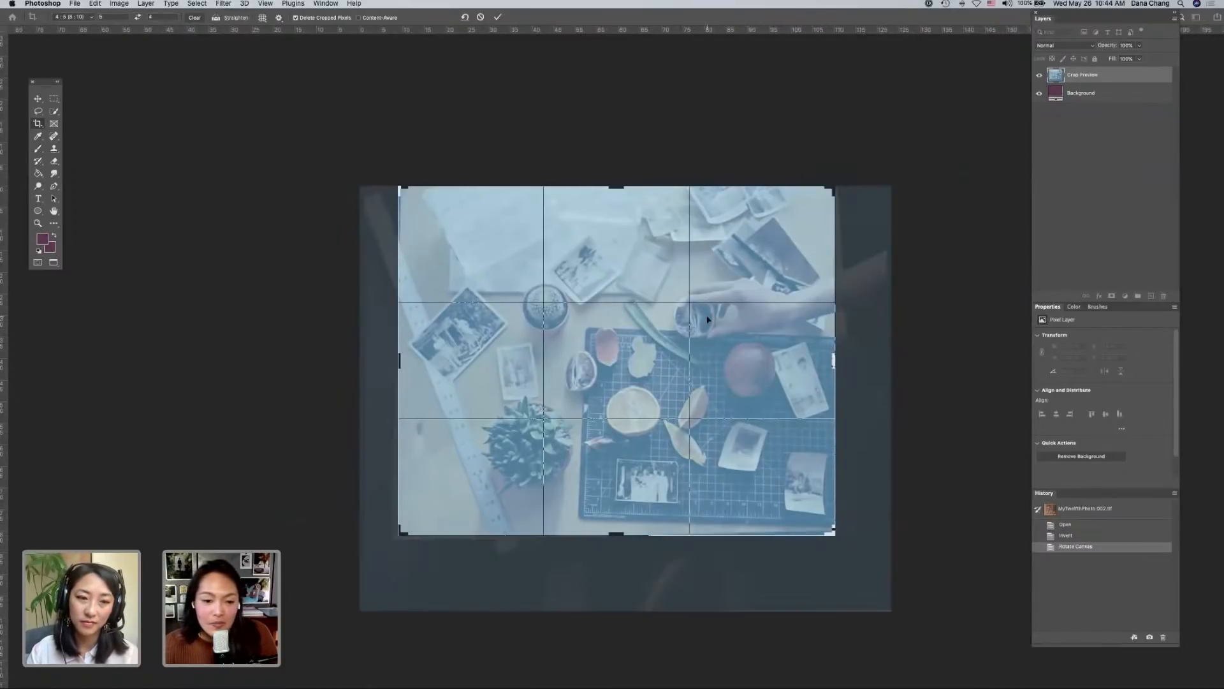
key("Return")
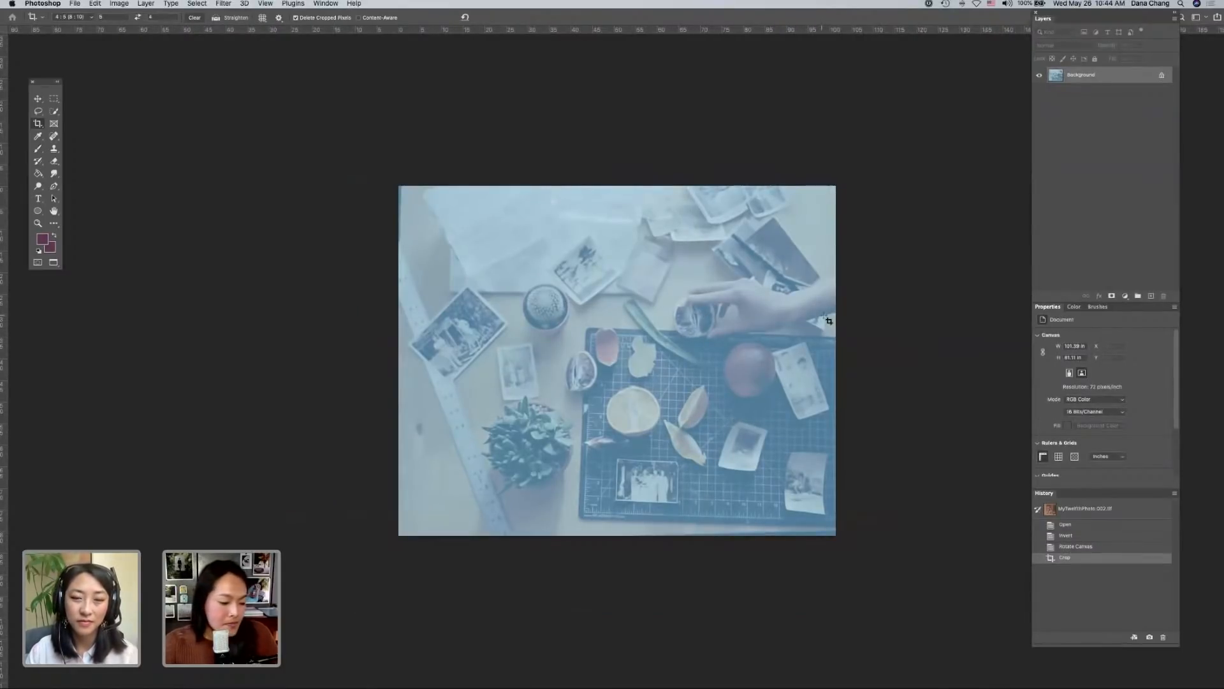
- Add a Levels adjustment layer and set the RGB input black point to 71 and the white point to 231
key("super+equal")
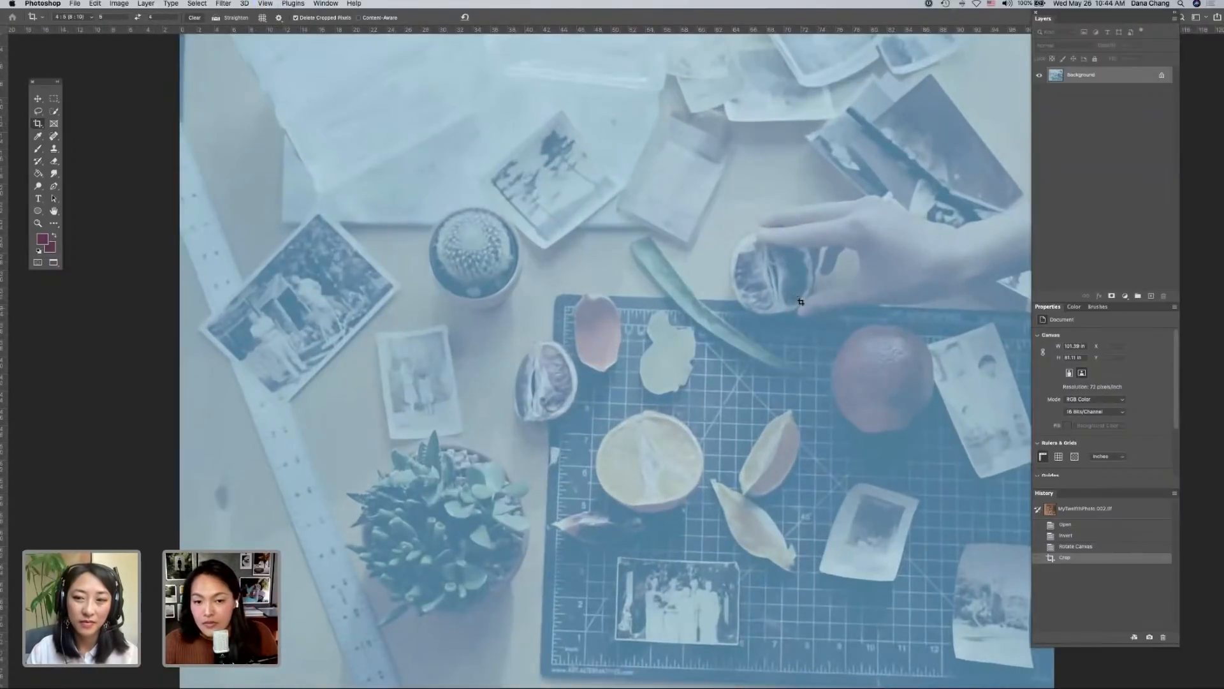
left_click(1125, 296)
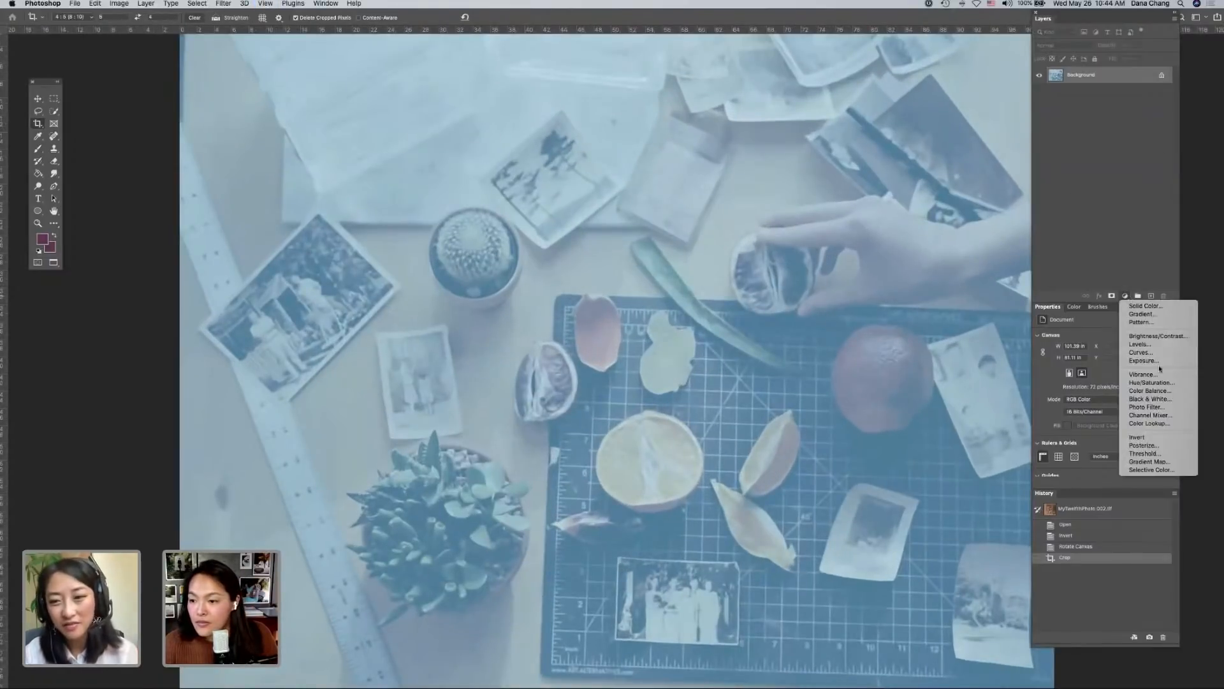
left_click(1140, 344)
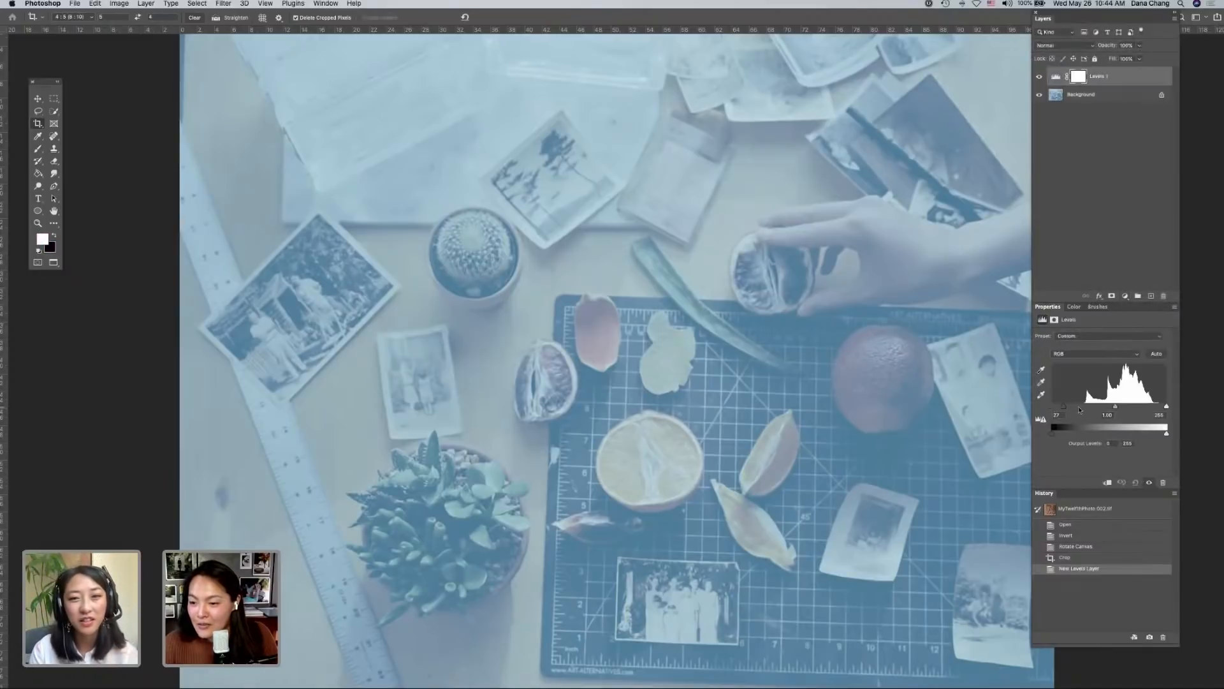
left_click_drag(1052, 406, 1084, 406)
left_click_drag(1168, 408, 1157, 408)
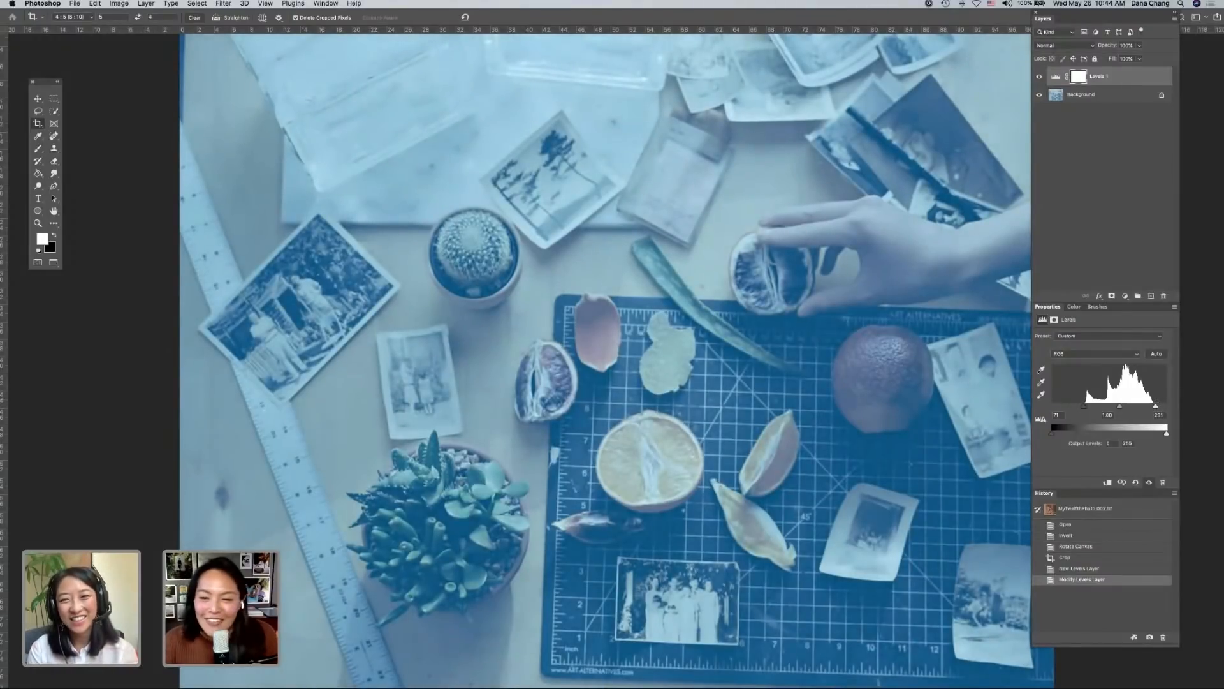
key("super+minus")
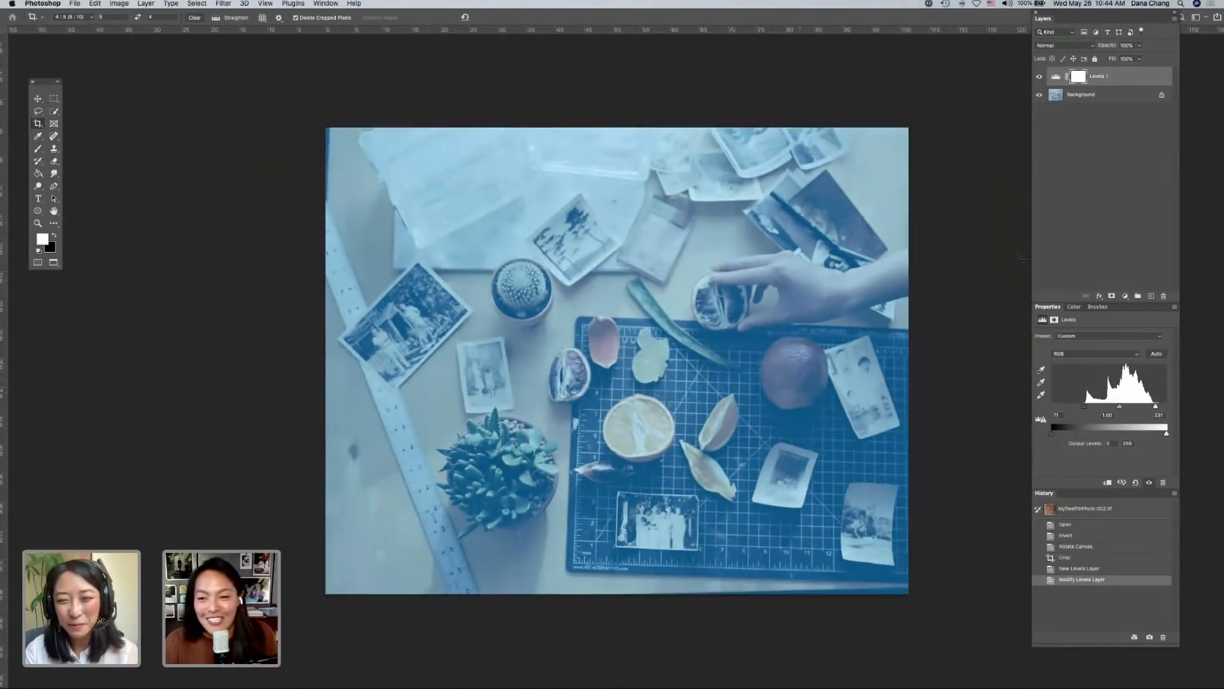
- Add a Color Balance adjustment layer and set its shadows to red +58, green +1 and yellow -44
left_click(1125, 296)
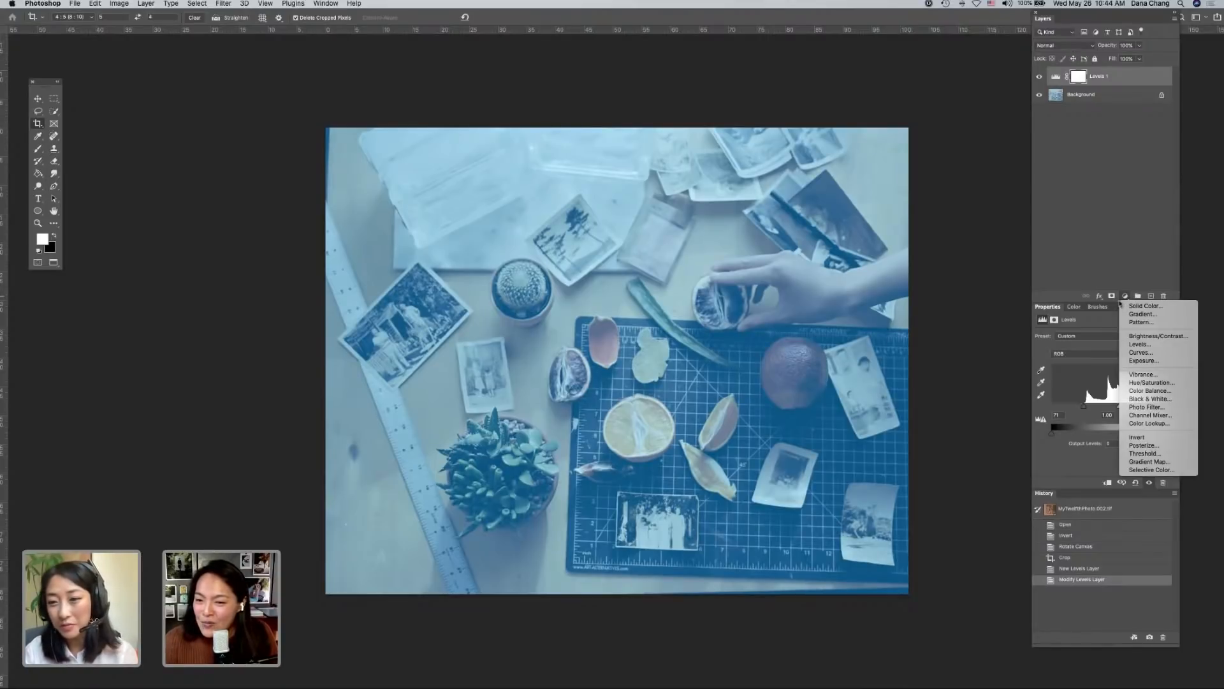
left_click(1162, 392)
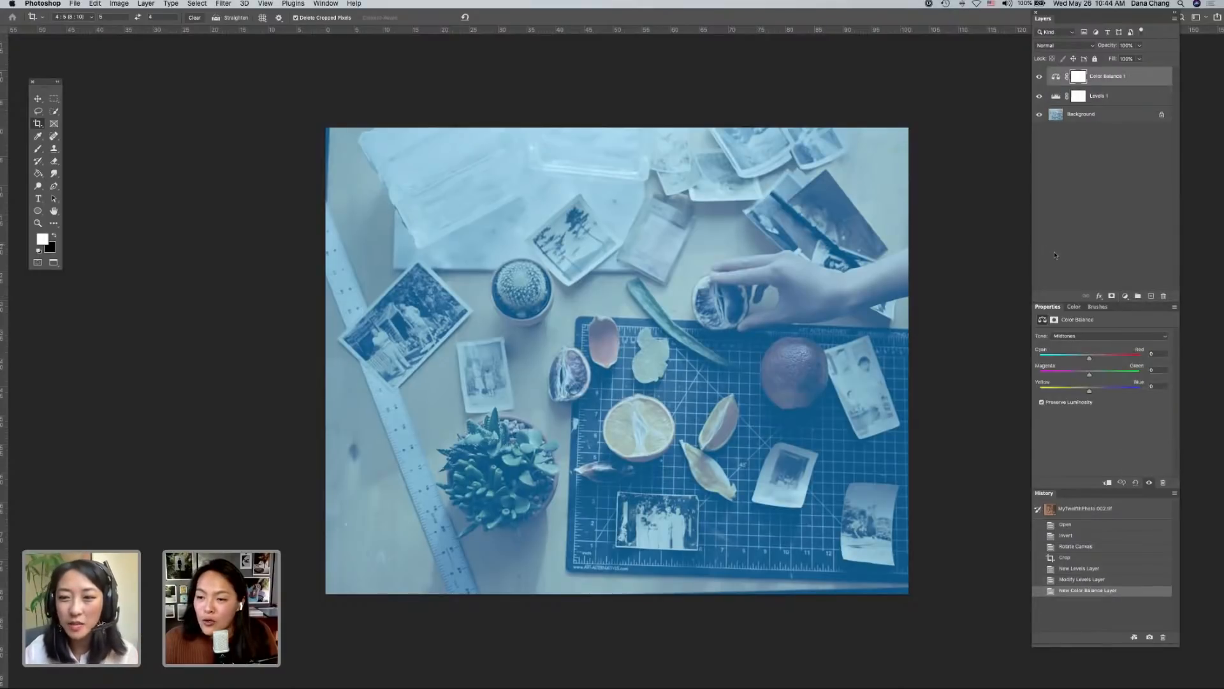
left_click(1079, 335)
left_click(1078, 328)
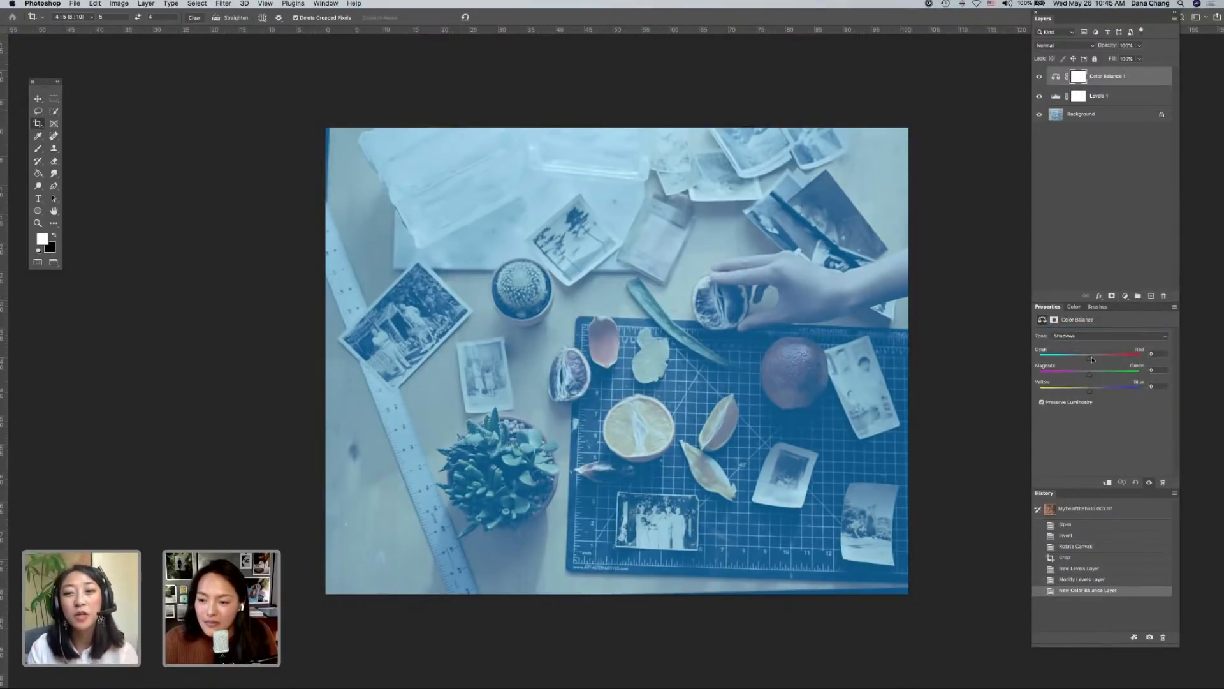
left_click_drag(1089, 360, 1073, 392)
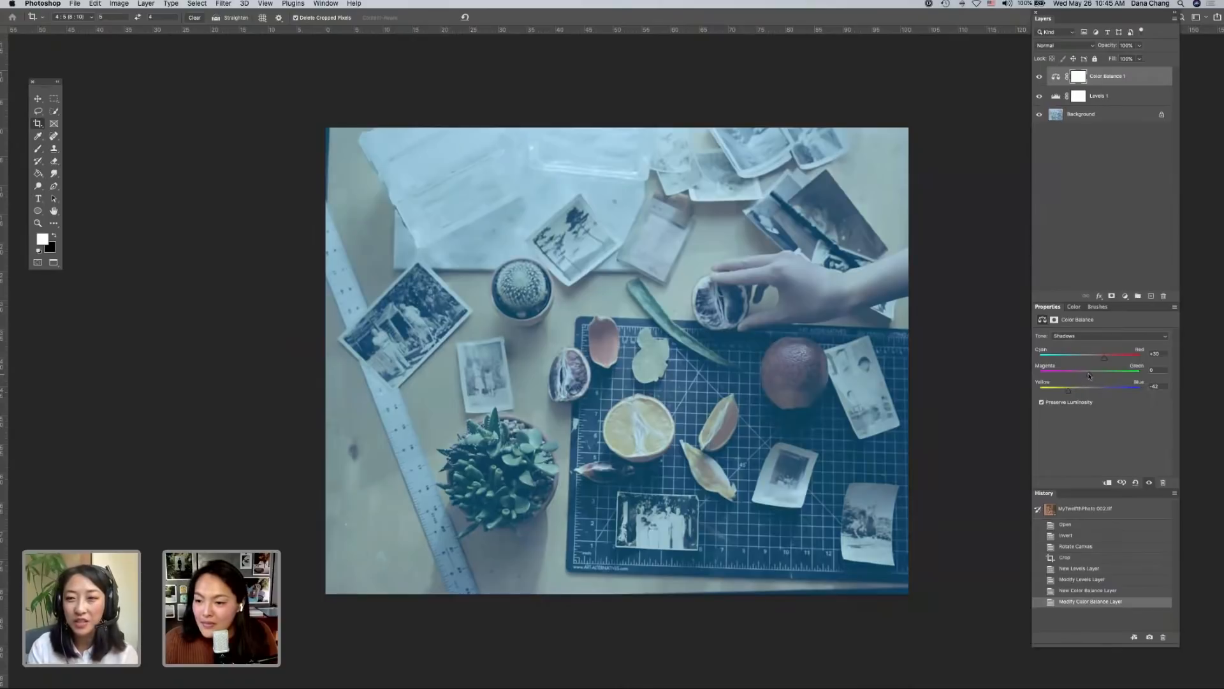
left_click_drag(1105, 358, 1115, 358)
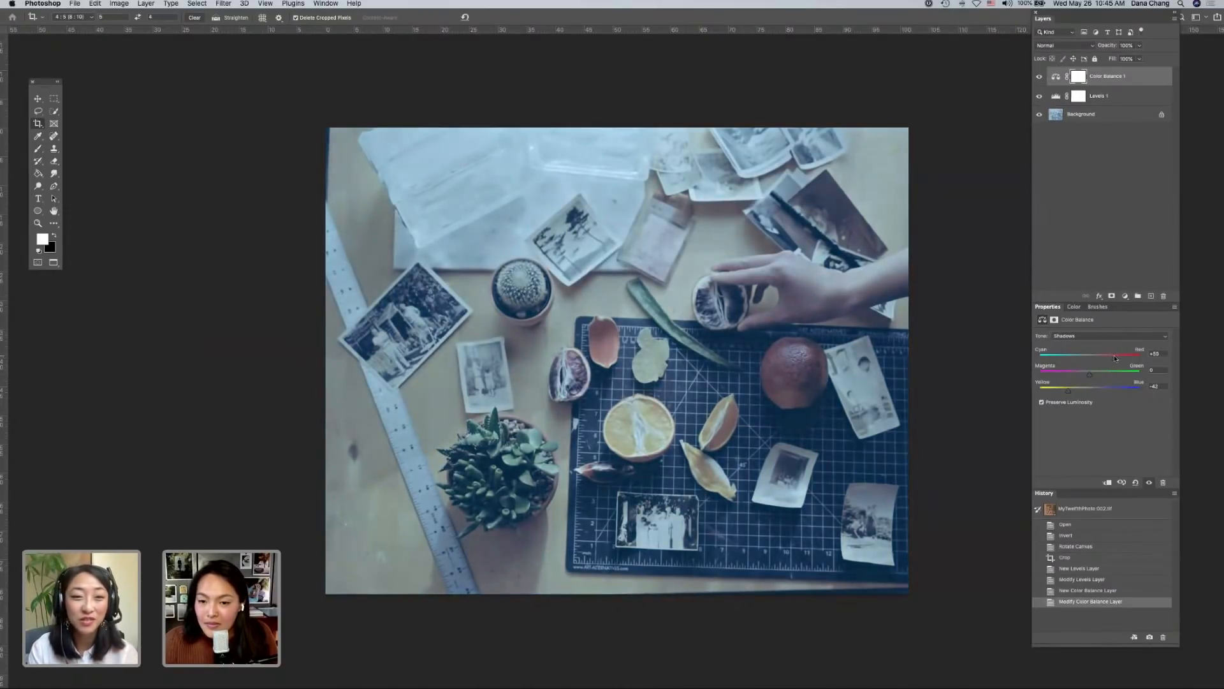
left_click_drag(1070, 392, 1069, 391)
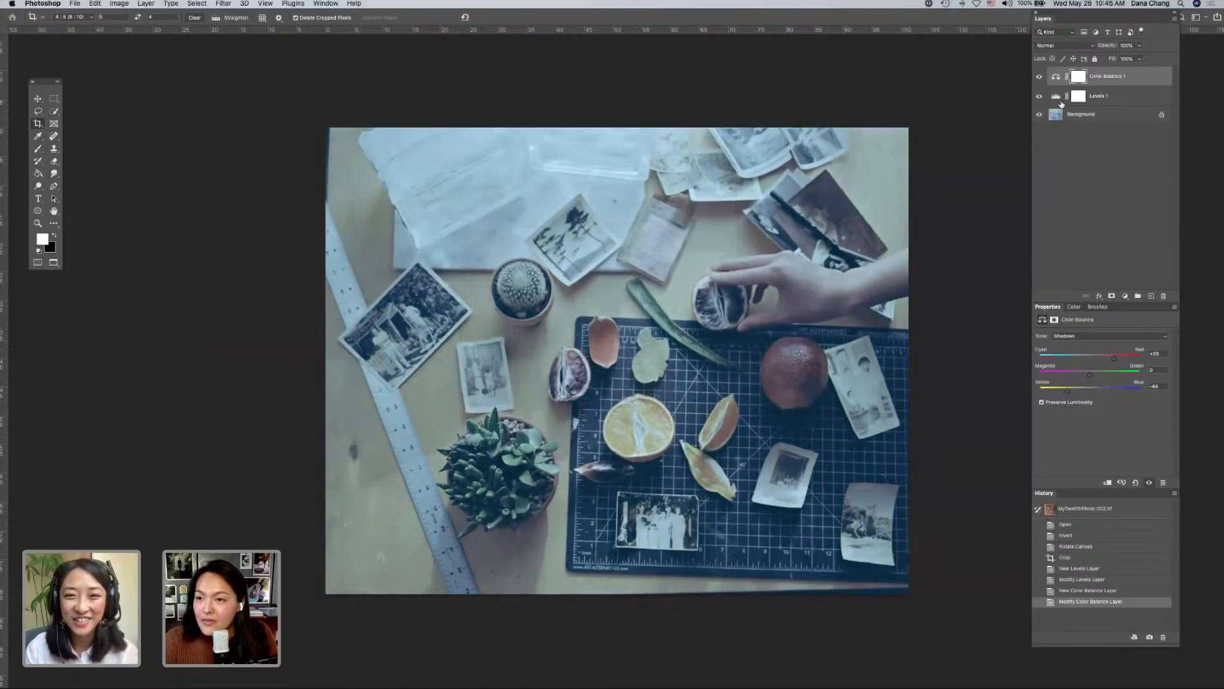
left_click_drag(1113, 359, 1117, 358)
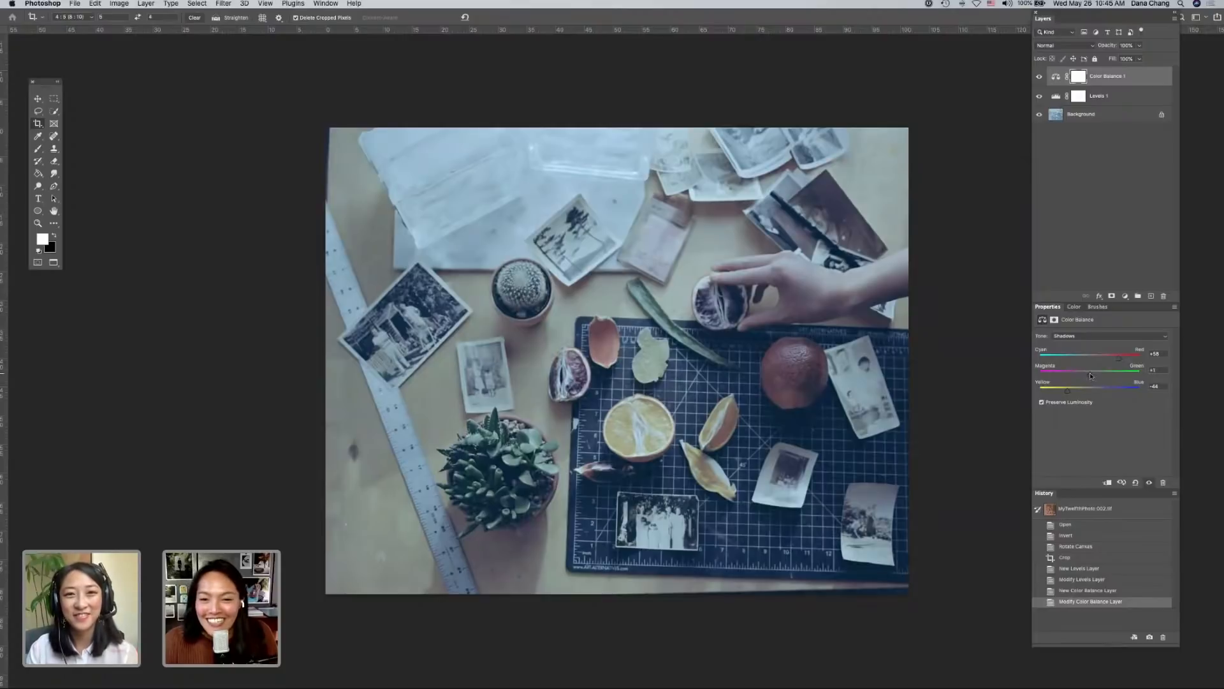
- Lower the Levels white point to 225, and shift the Color Balance highlights slightly toward magenta and yellow
left_click(1059, 96)
left_click_drag(1152, 408, 1154, 406)
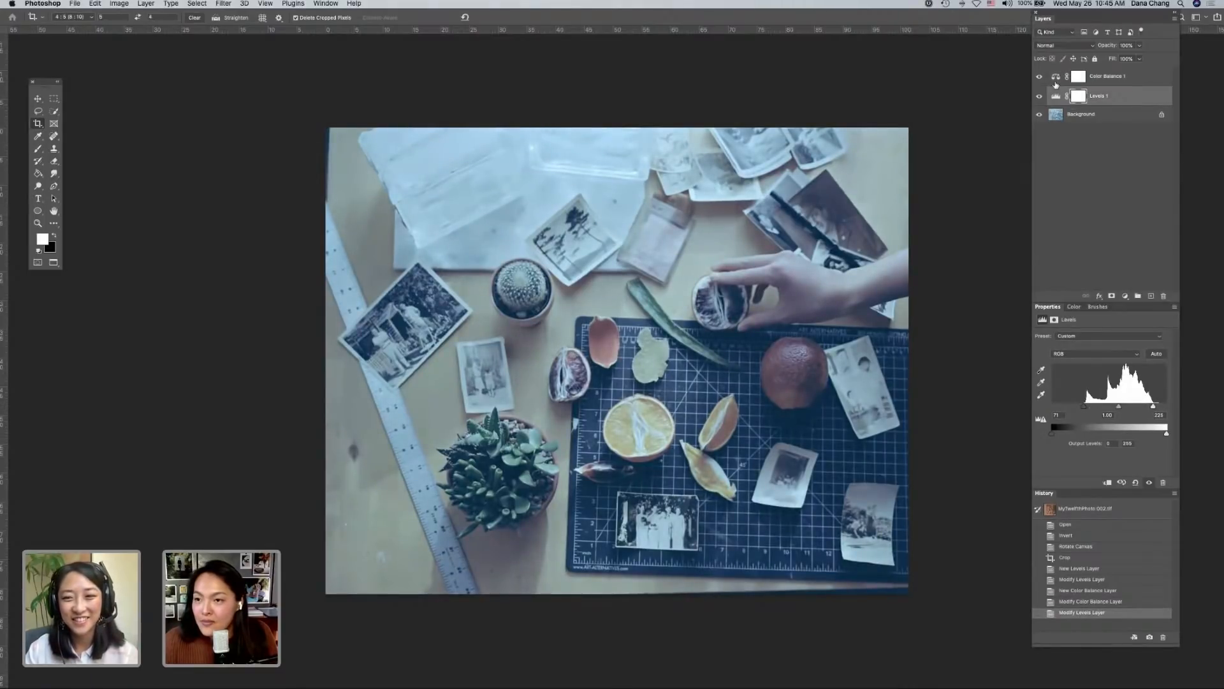
left_click(1054, 82)
left_click(1078, 335)
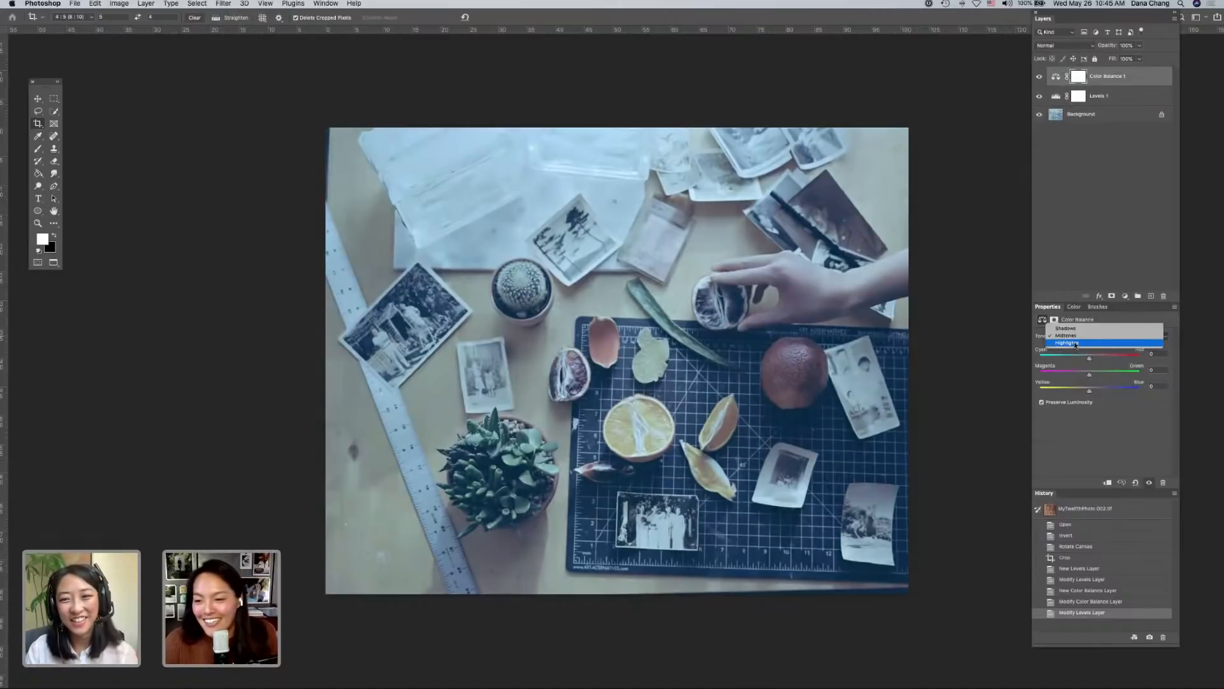
left_click(1084, 342)
left_click_drag(1090, 390, 1086, 375)
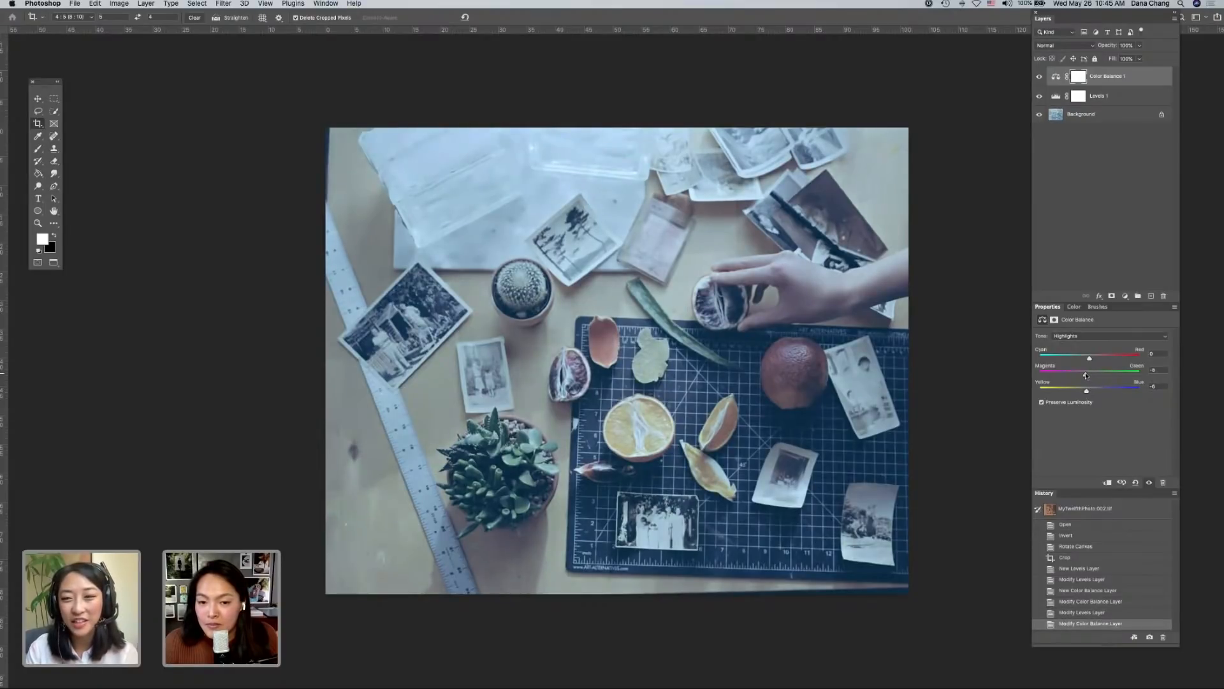
- Set the Color Balance midtones to Cyan-Red +36, Magenta-Green 0 and Yellow-Blue -27, checking the photo up close
left_click(1084, 336)
left_click(1084, 325)
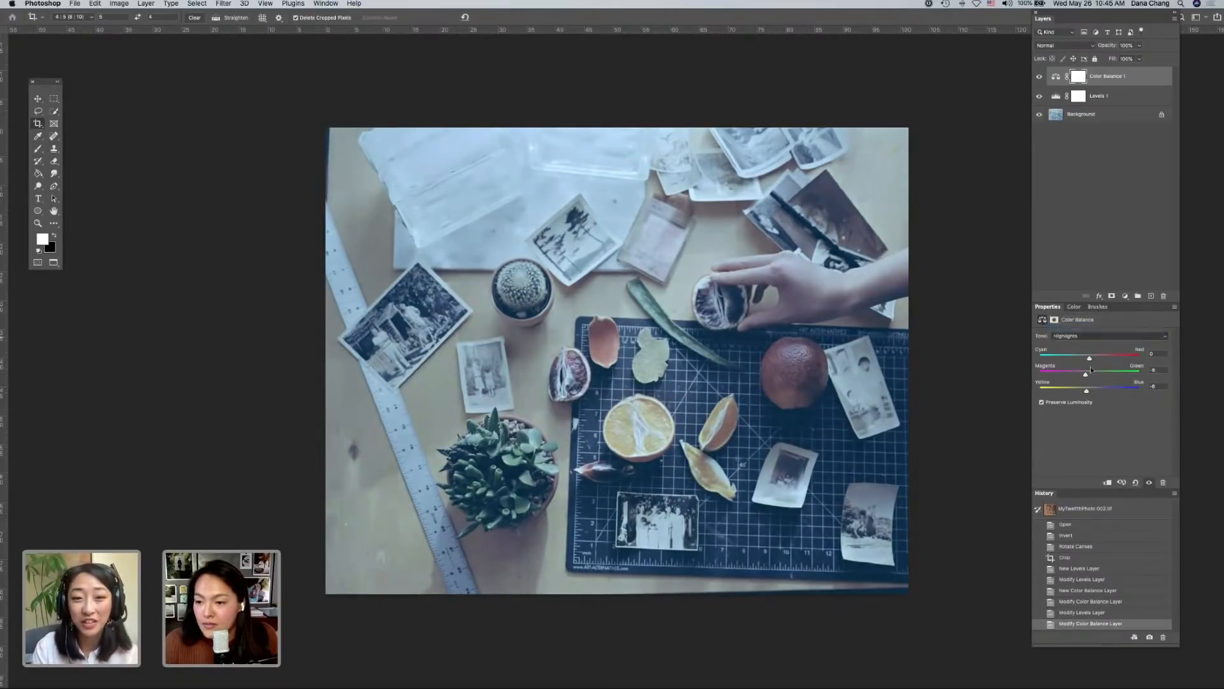
left_click_drag(1095, 359, 1076, 392)
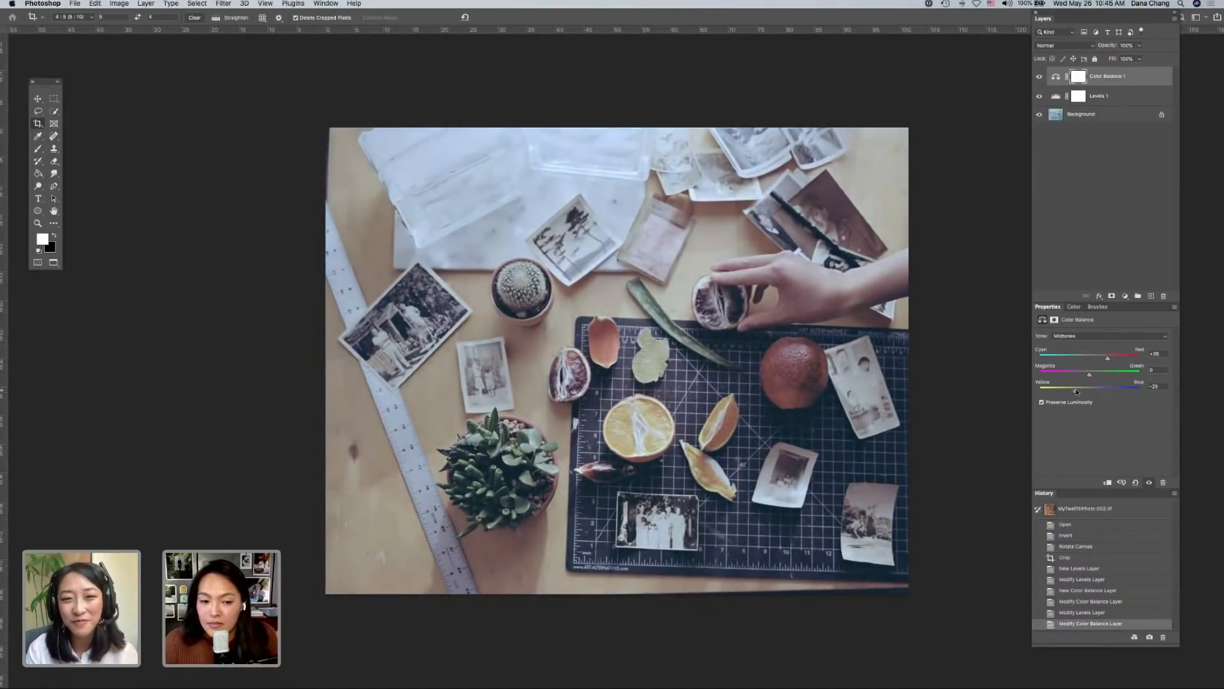
left_click_drag(1089, 377, 1088, 376)
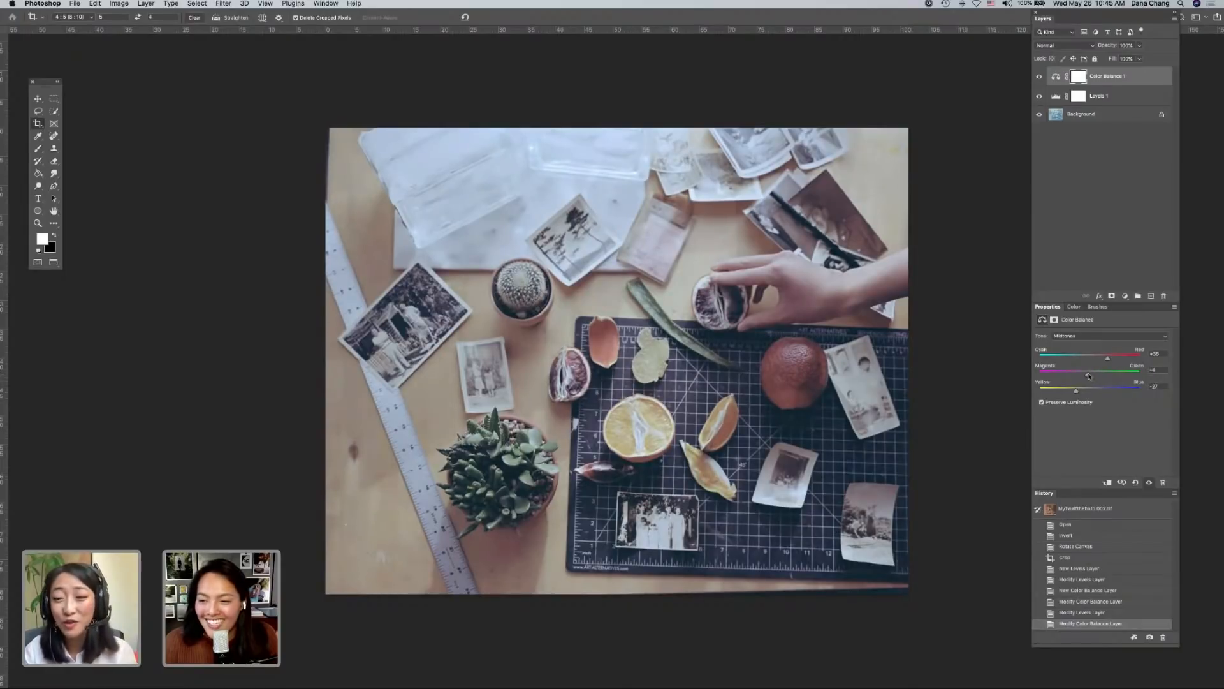
left_click(1152, 370)
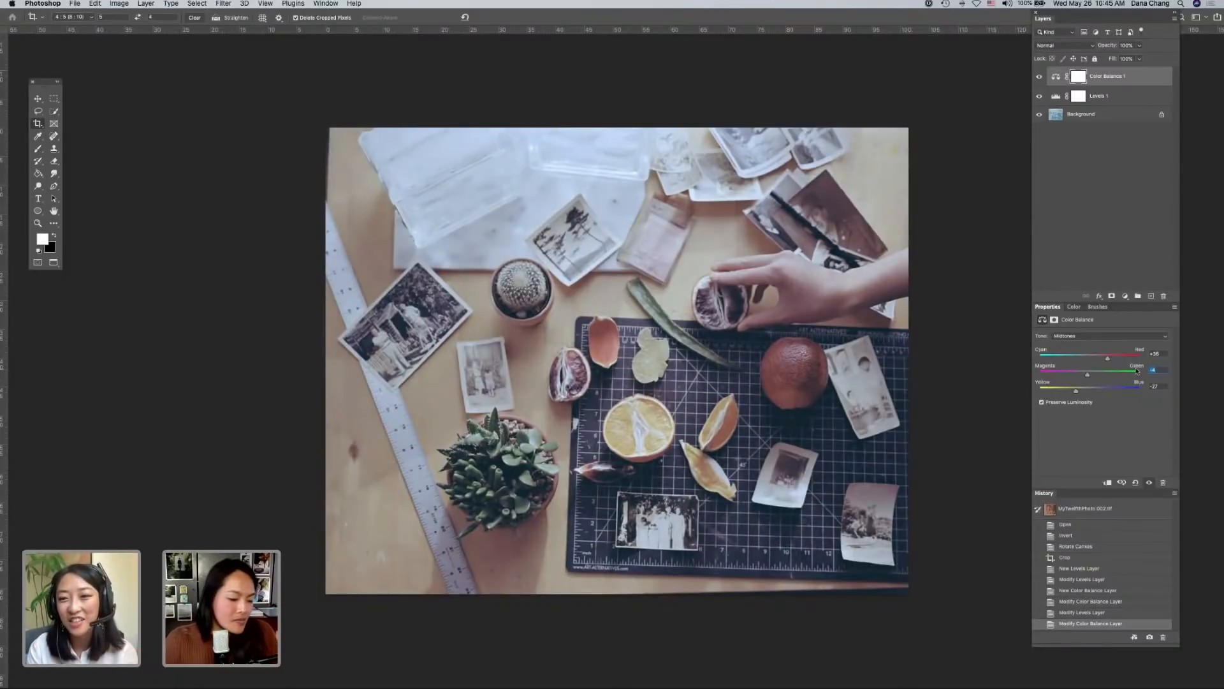
key("super+equal")
key("super+equal")
key("super+equal")
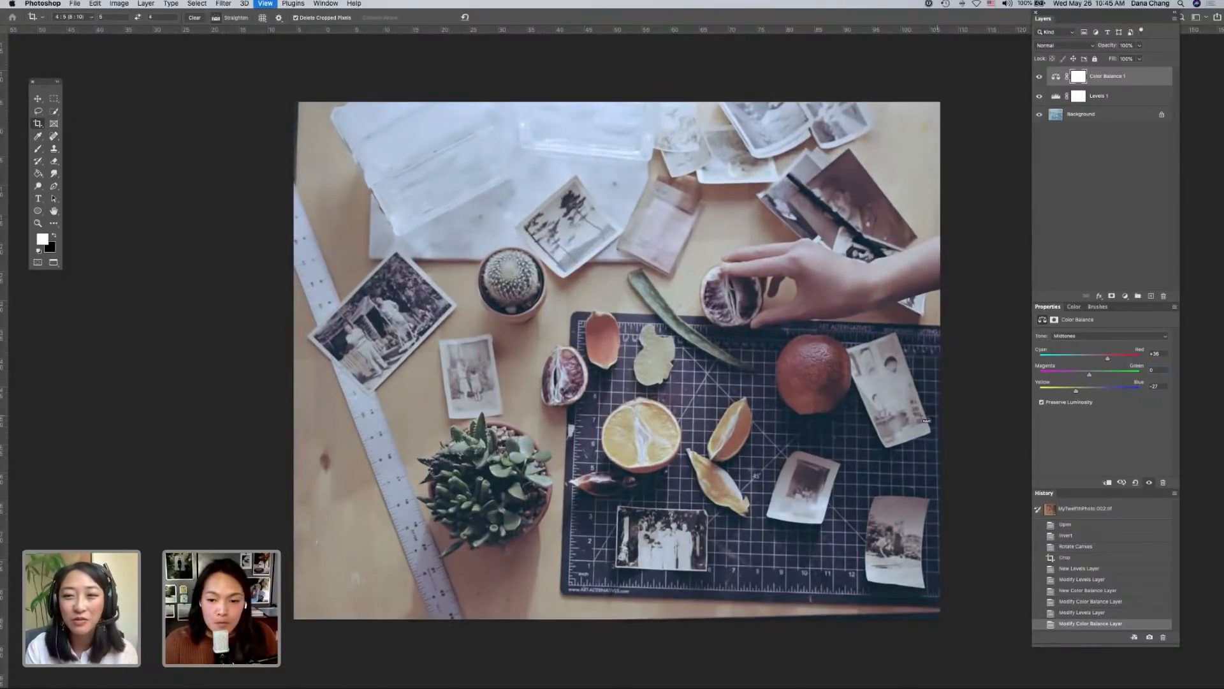
scroll(901, 415, "down", 2)
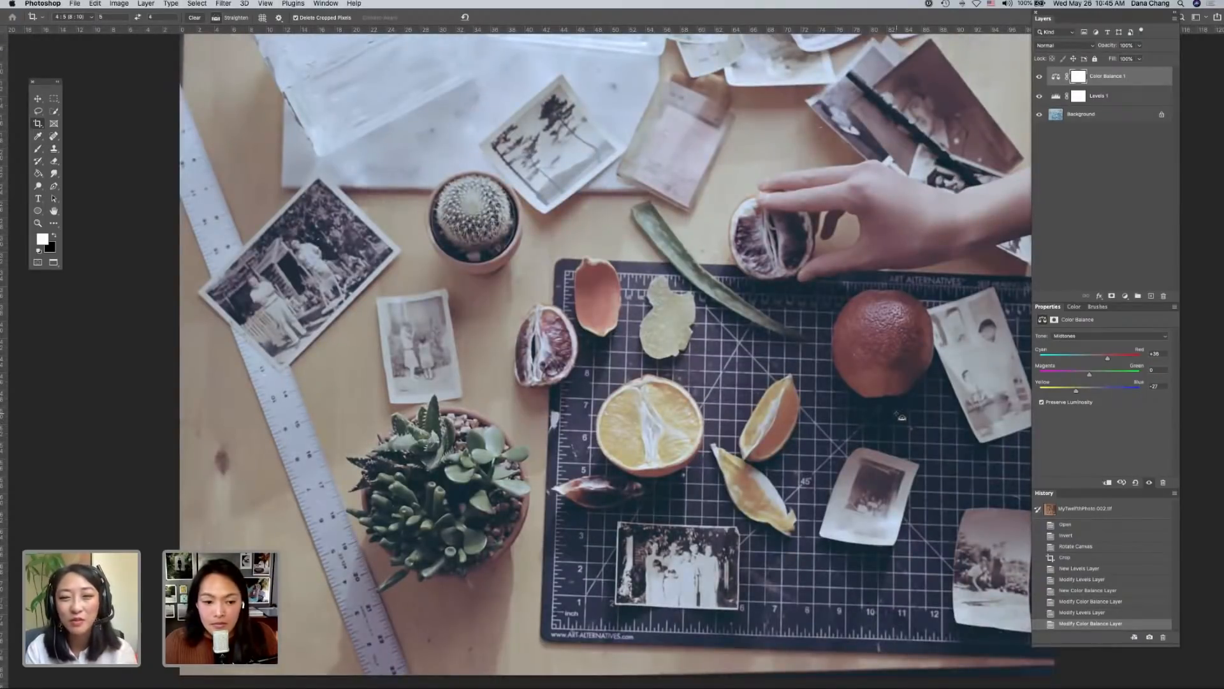
key("super+minus")
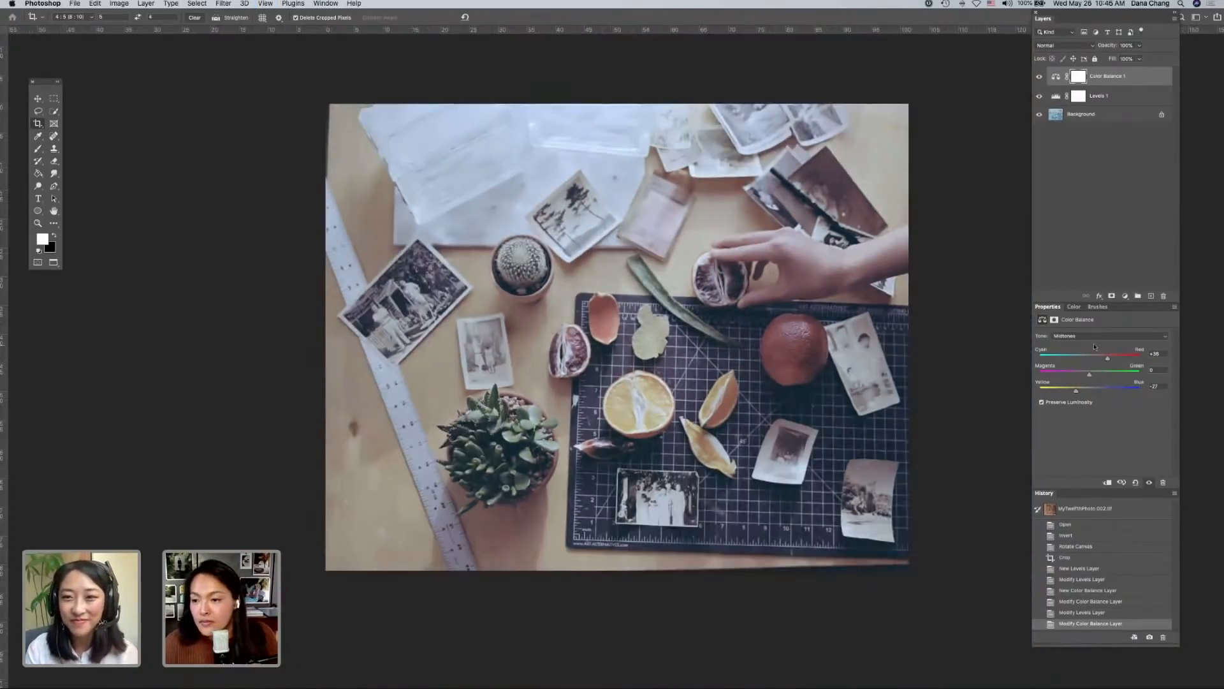
- Shift the Color Balance shadows slightly further toward yellow, to -48
left_click(1091, 336)
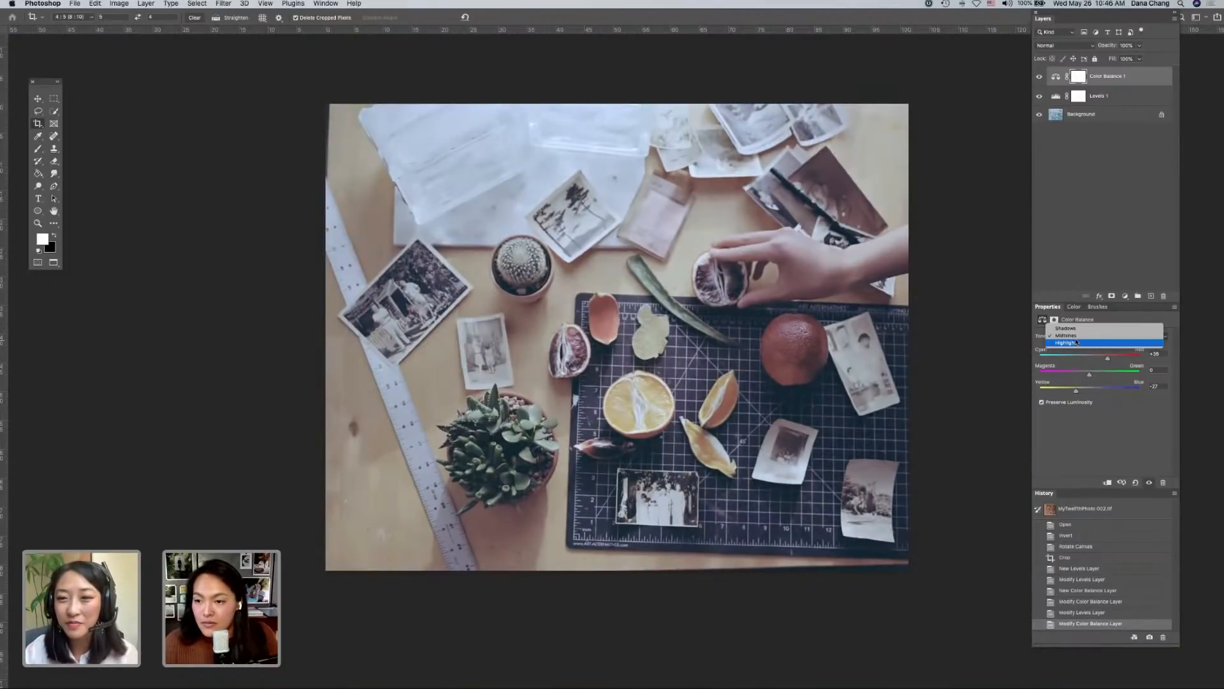
left_click(1078, 329)
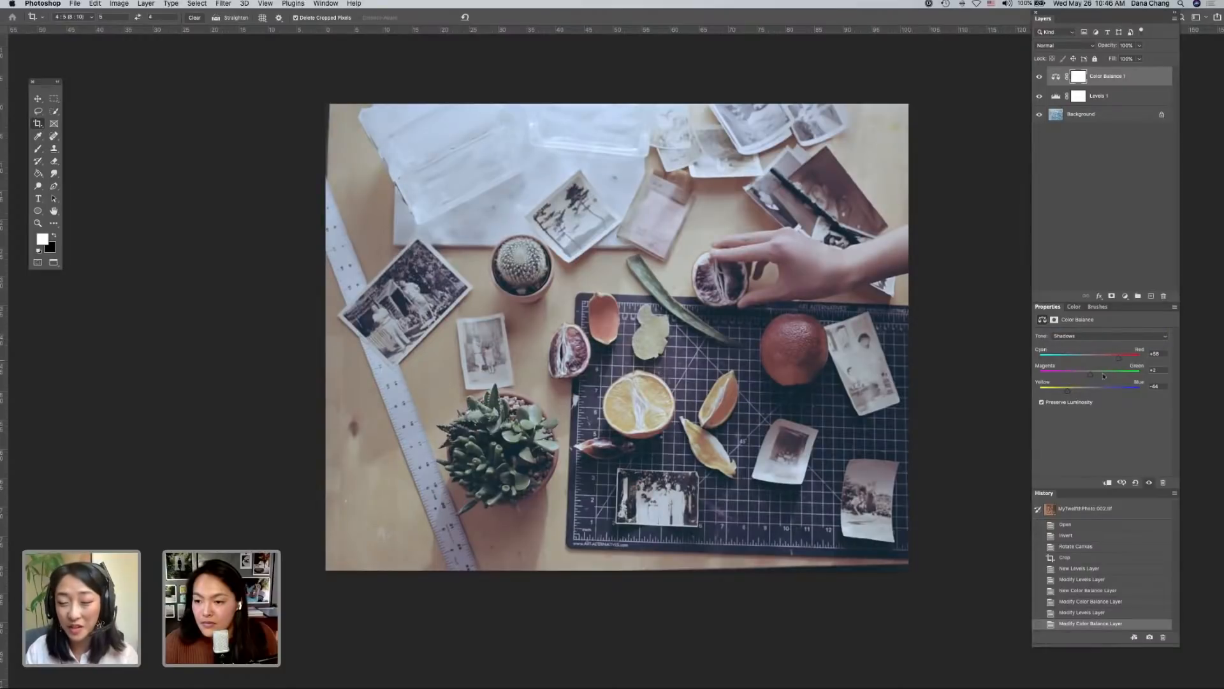
left_click_drag(1068, 390, 1065, 391)
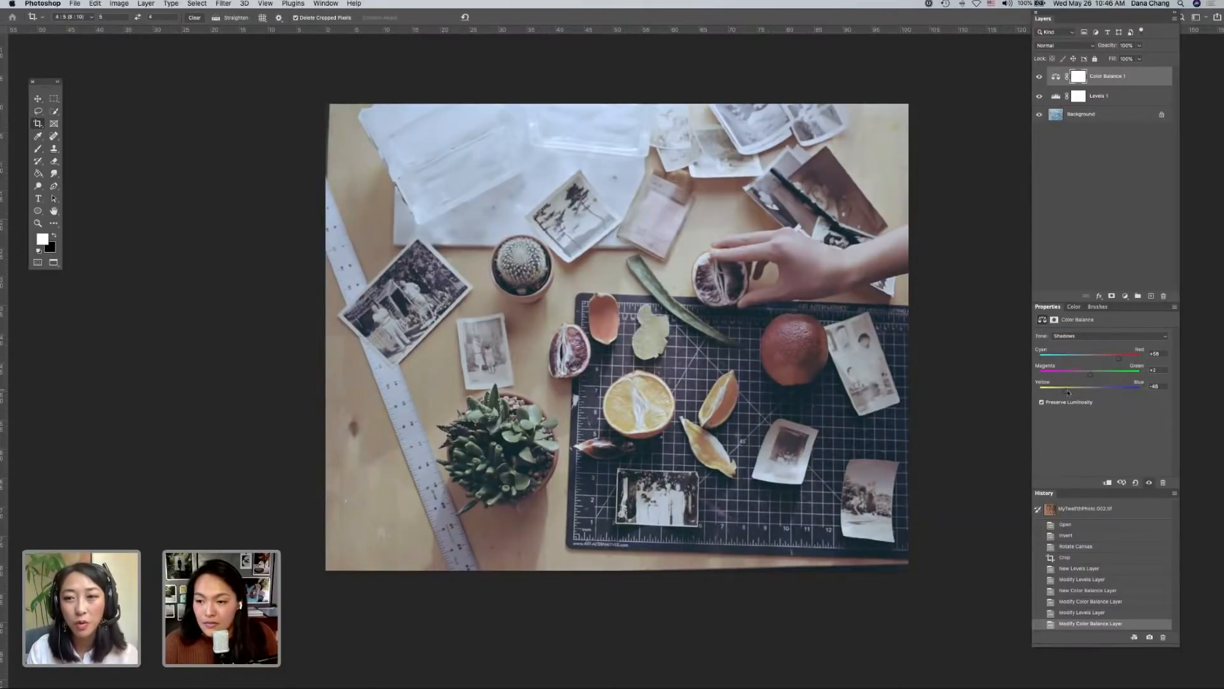
left_click(1066, 336)
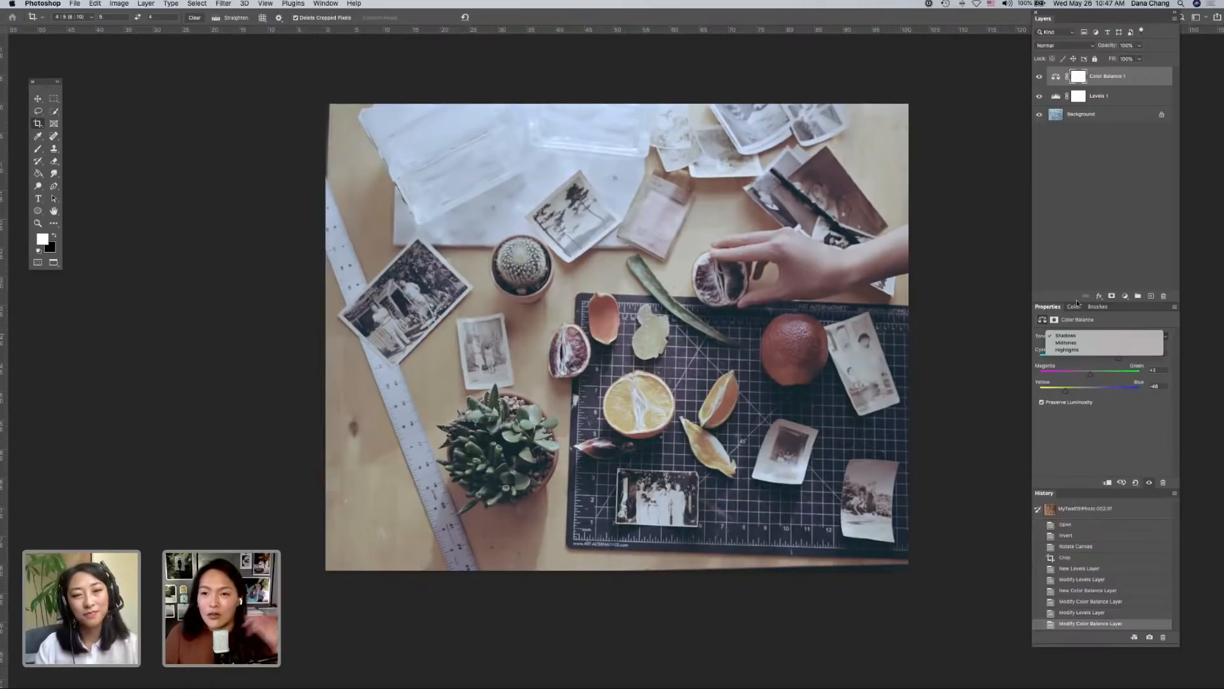
left_click(1077, 304)
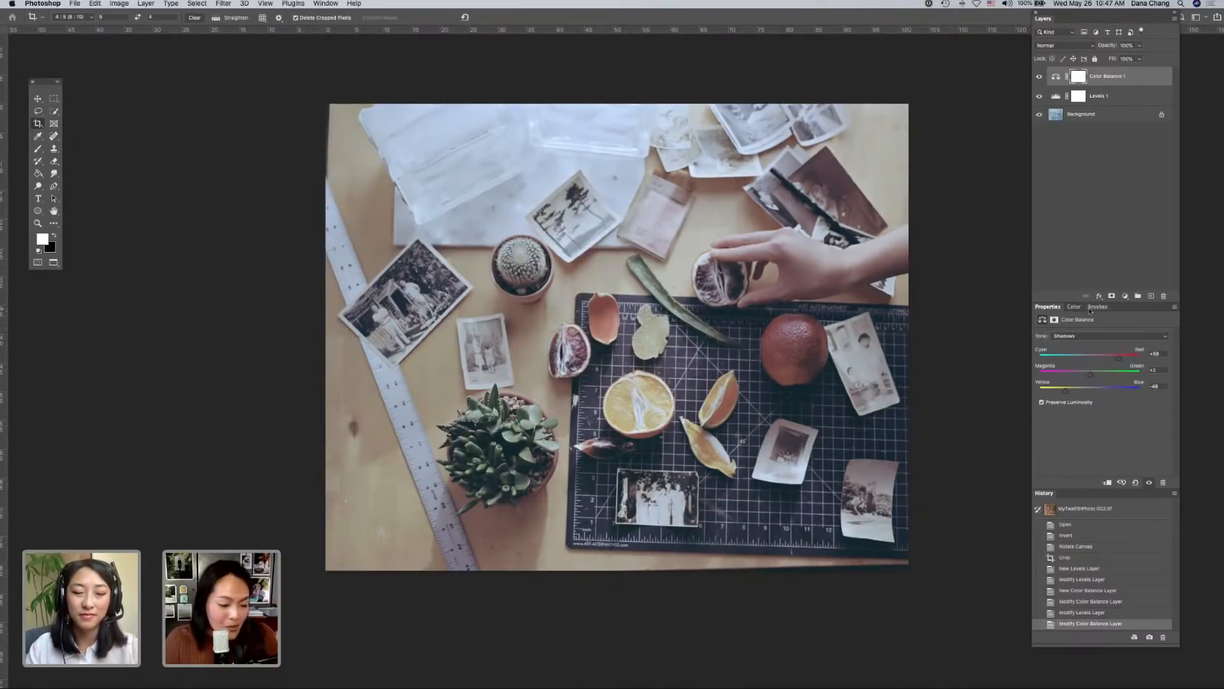
left_click(1077, 336)
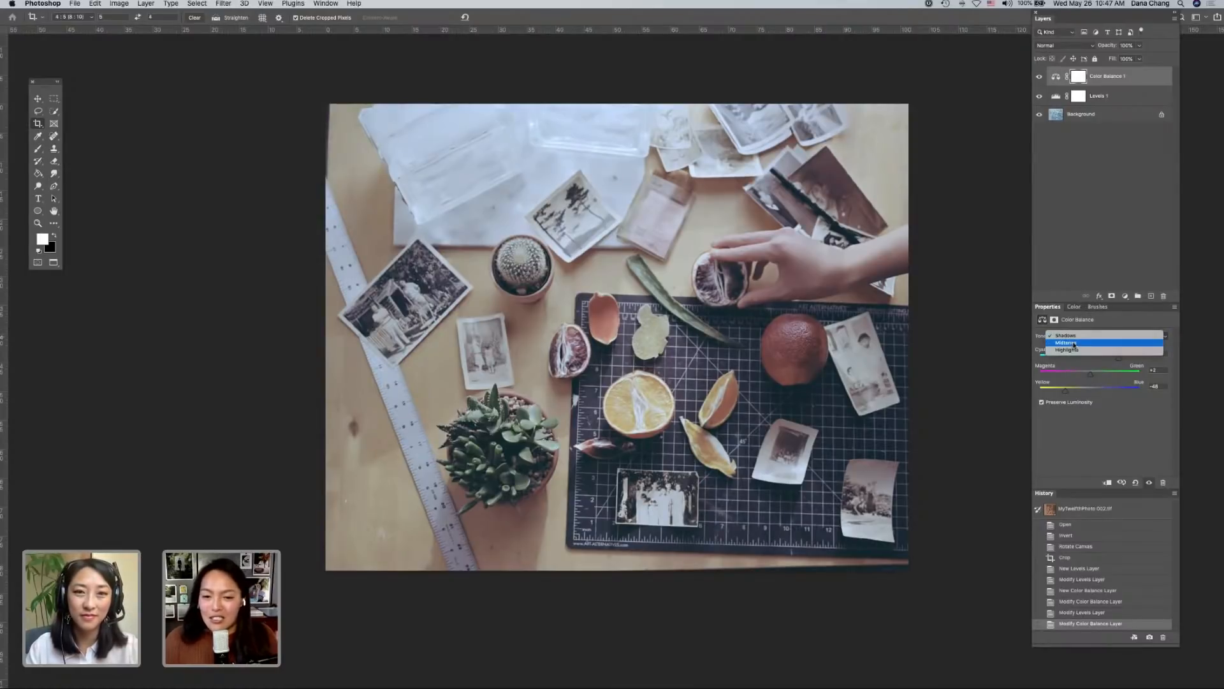
left_click(1069, 287)
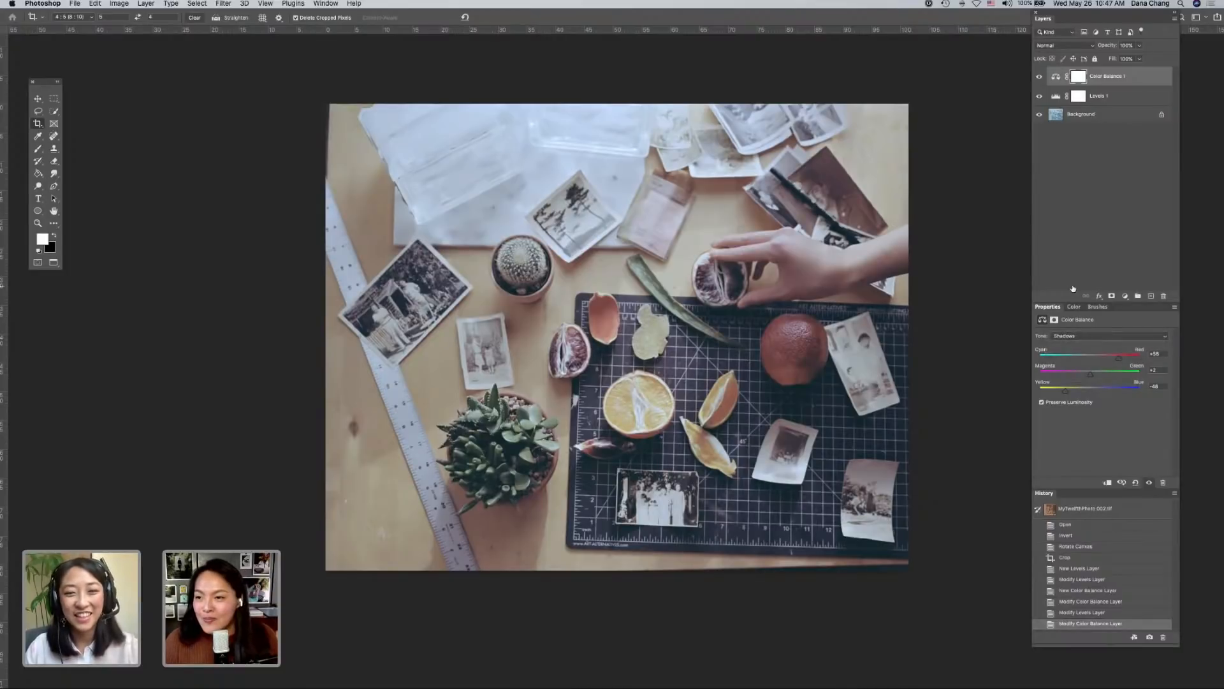
- Strengthen the Color Balance shadows to red +66 and yellow -50
left_click(1085, 337)
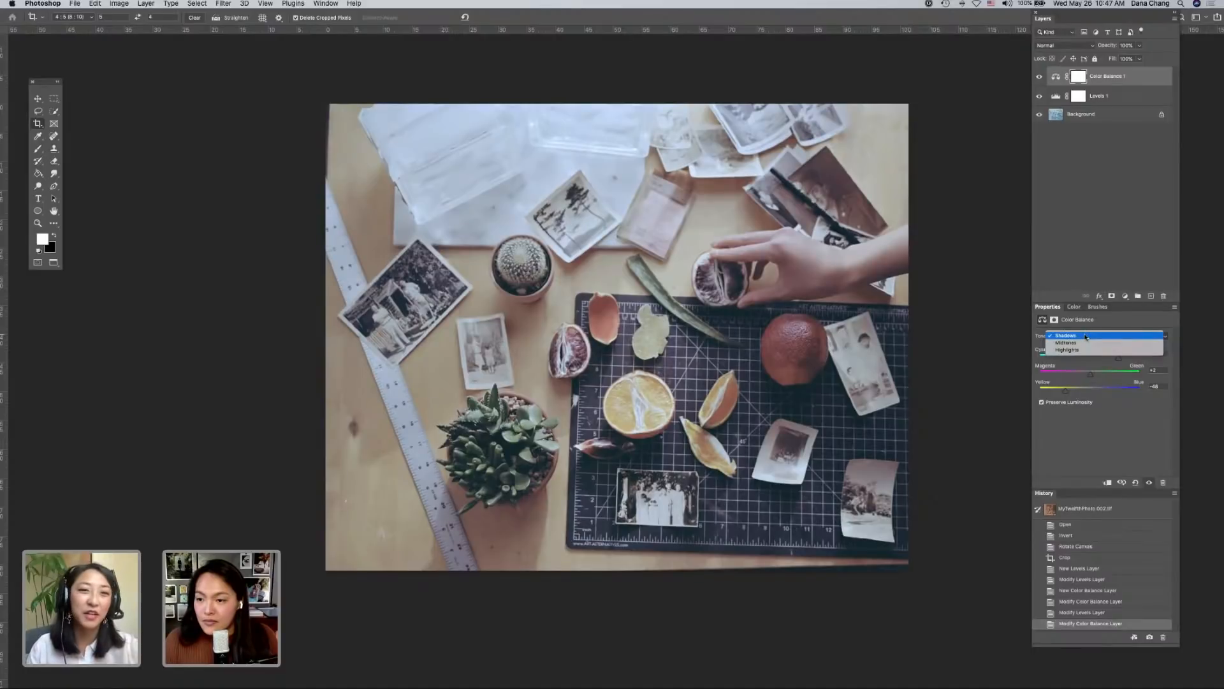
left_click(1091, 320)
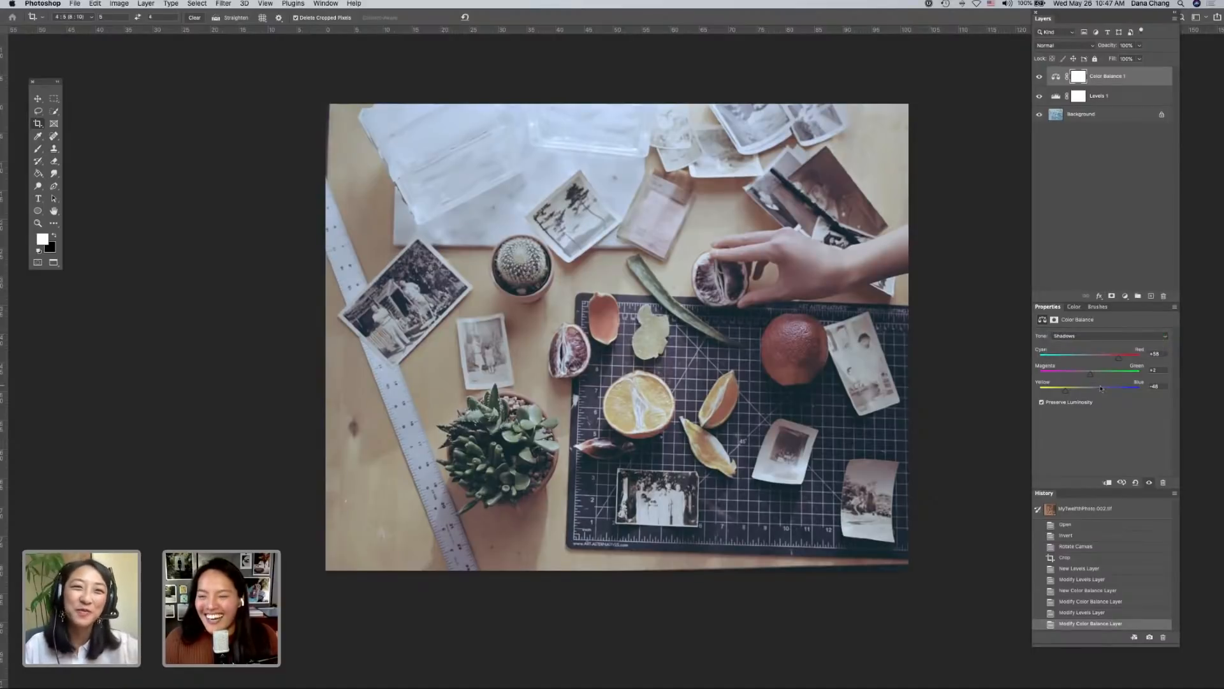
left_click_drag(1071, 393, 1061, 394)
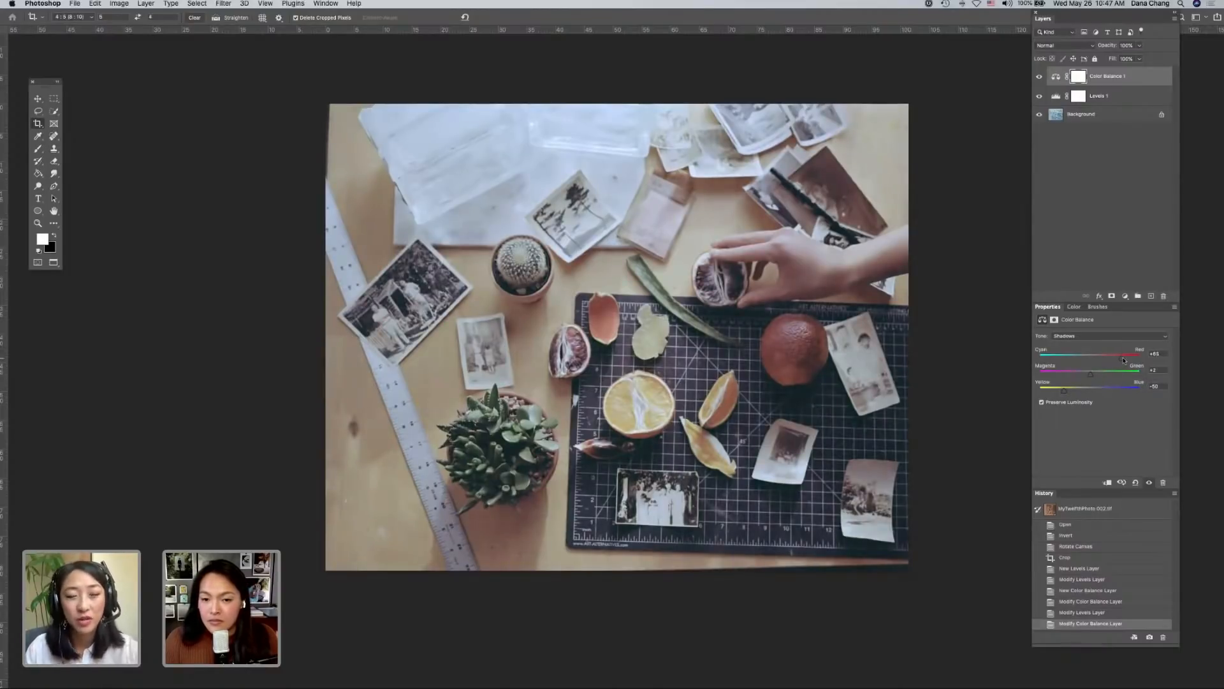
left_click_drag(1087, 380, 1090, 376)
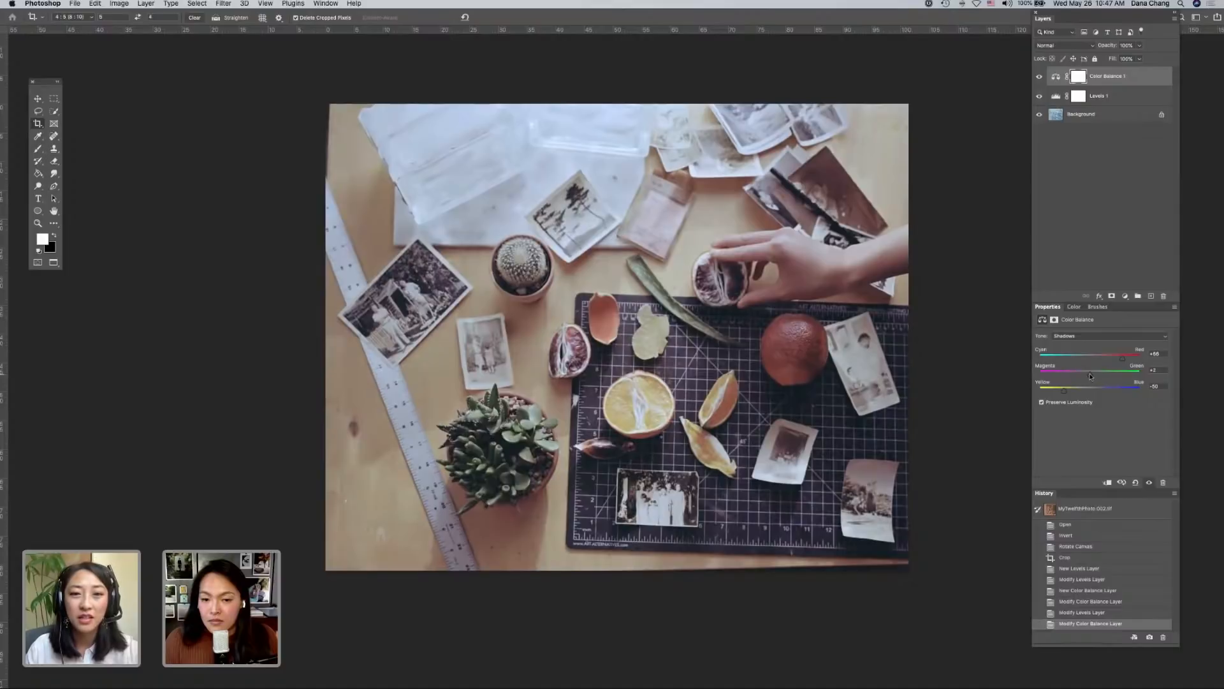
- Try small colour shifts in the Color Balance midtones and highlights
left_click(1076, 341)
left_click(1081, 348)
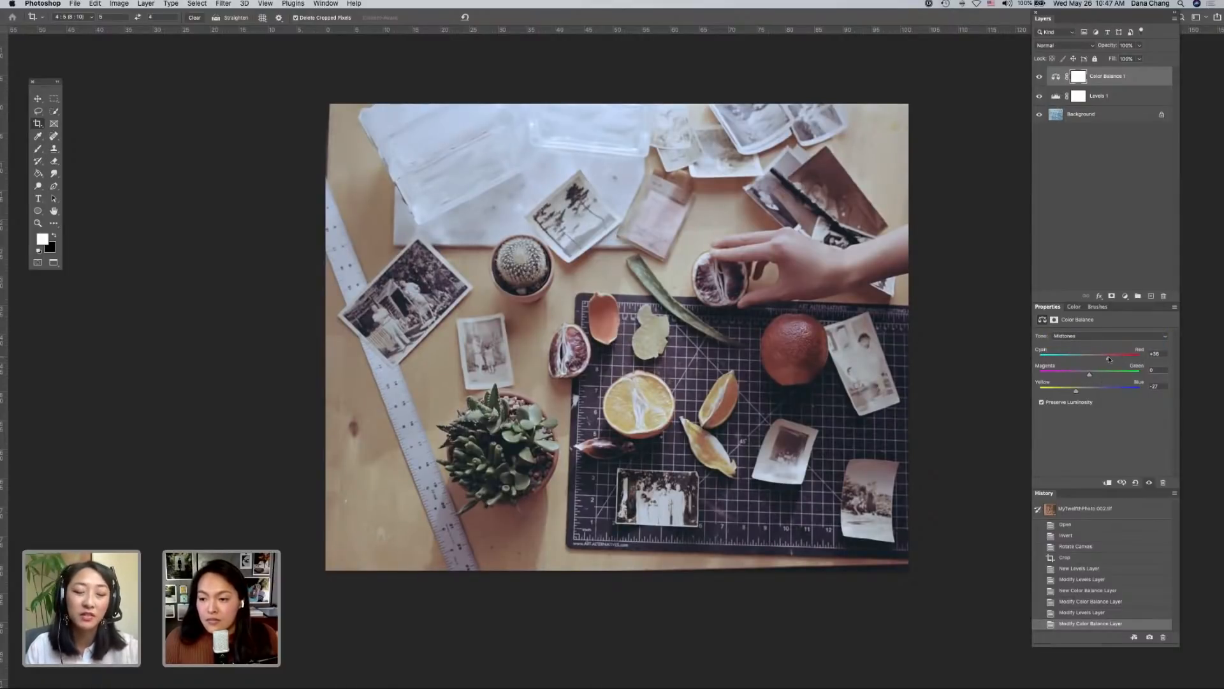
left_click_drag(1089, 375, 1075, 391)
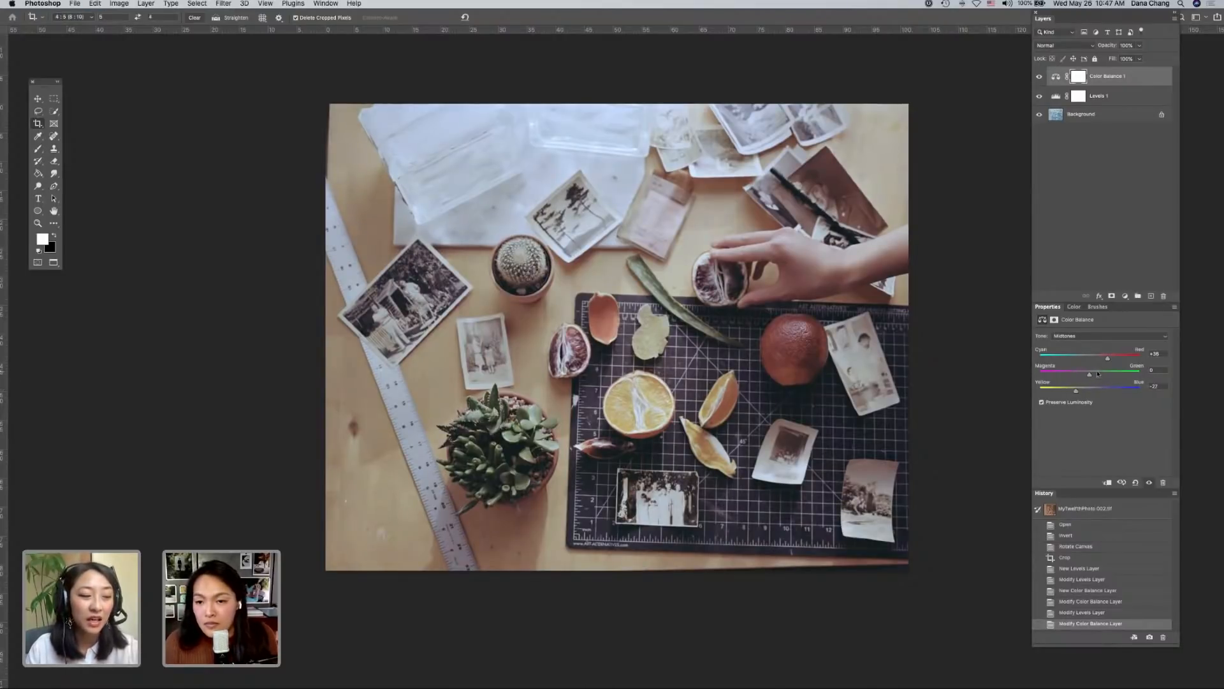
left_click(1094, 336)
left_click(1092, 344)
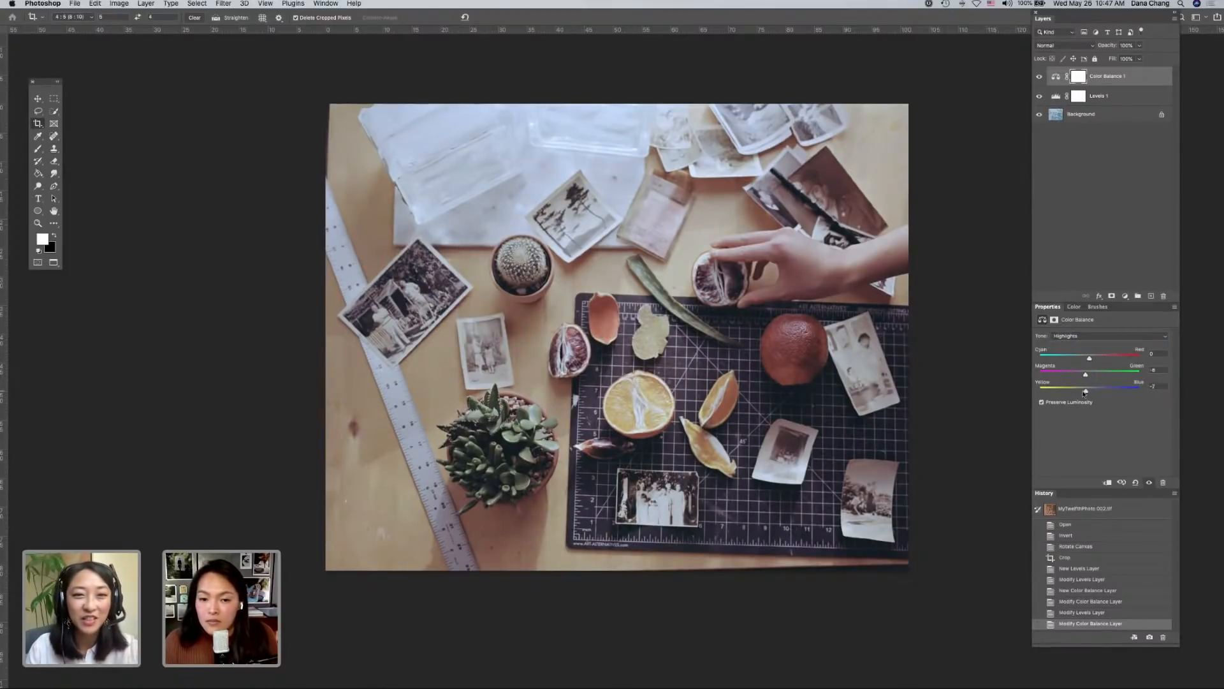
left_click_drag(1090, 358, 1090, 359)
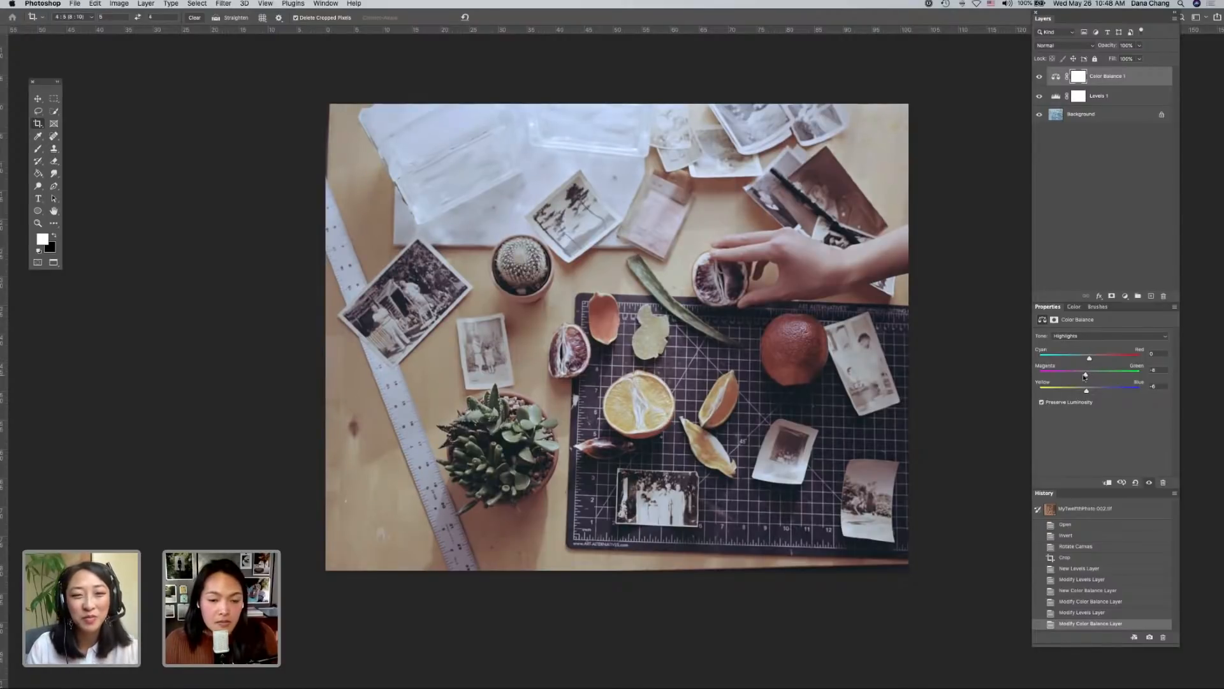
- Save the layered photo as a separate Photoshop file, MyTwelfthPhoto 002.psd, cancelling the TIFF save
key("super+s")
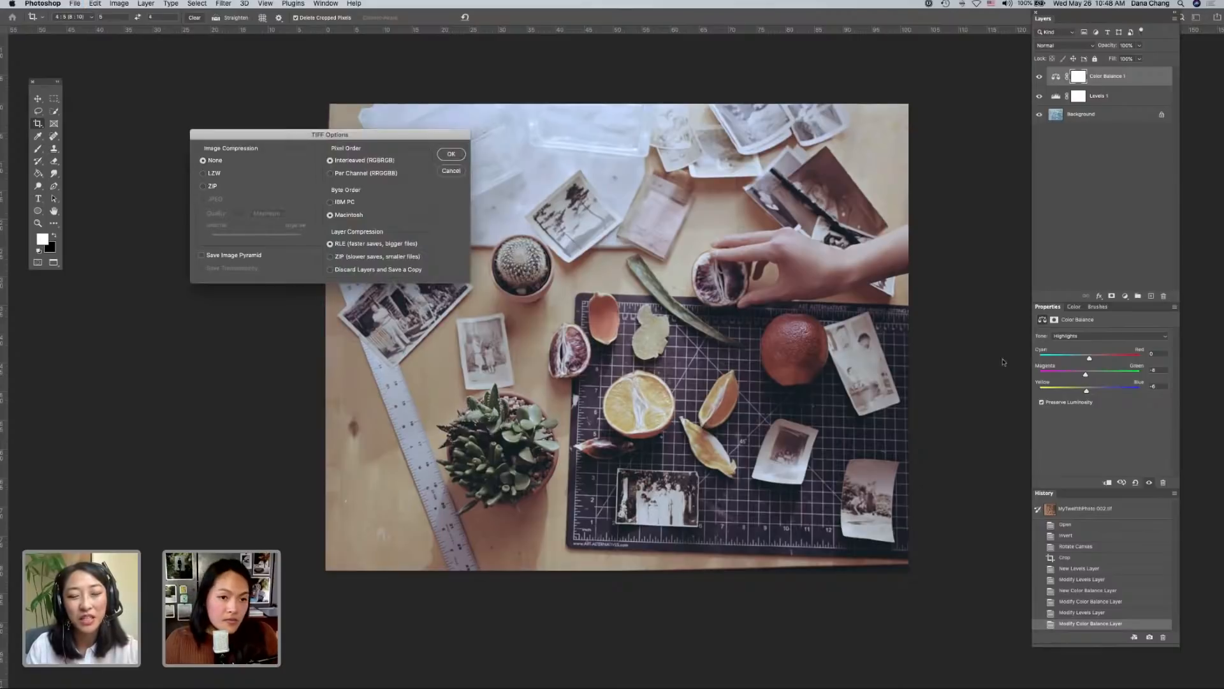
key("Escape")
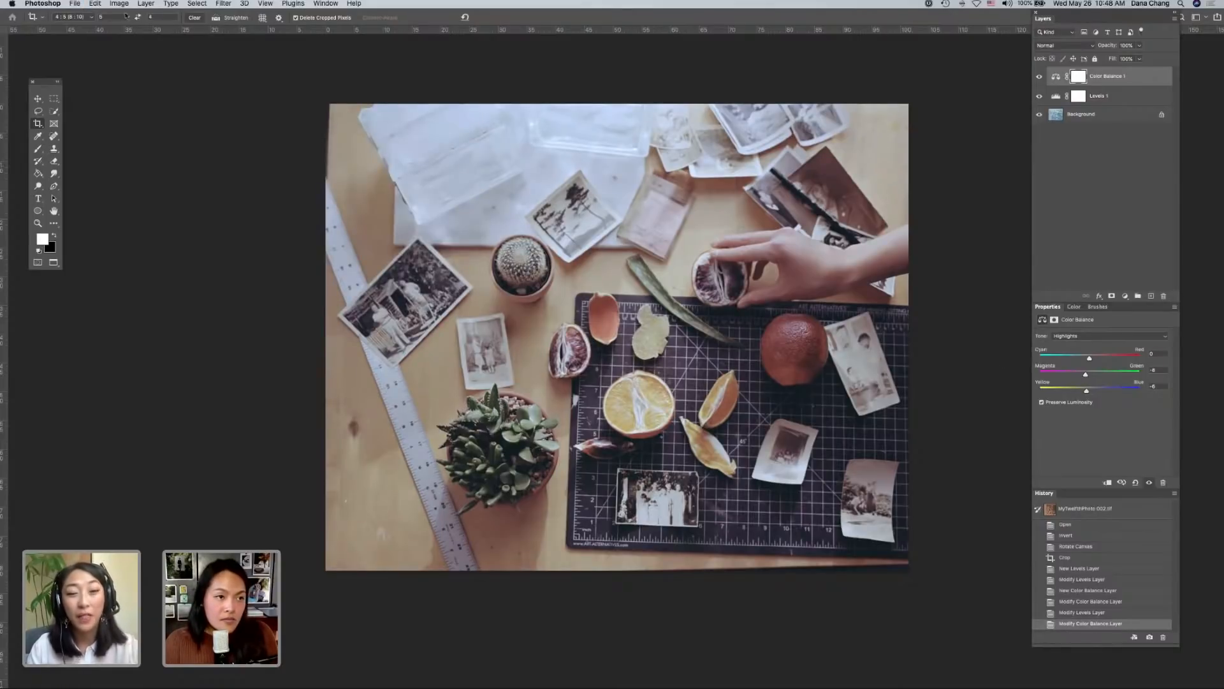
left_click(72, 5)
left_click(117, 114)
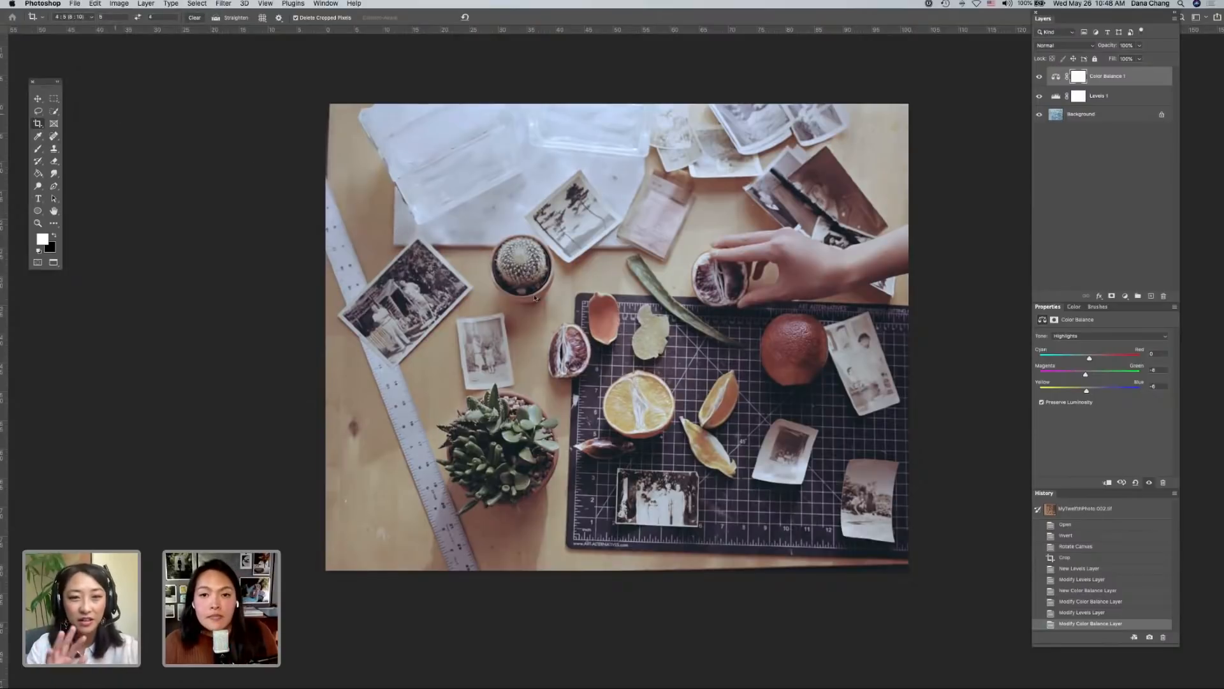
left_click(593, 432)
left_click(577, 414)
key("Return")
key("Return")
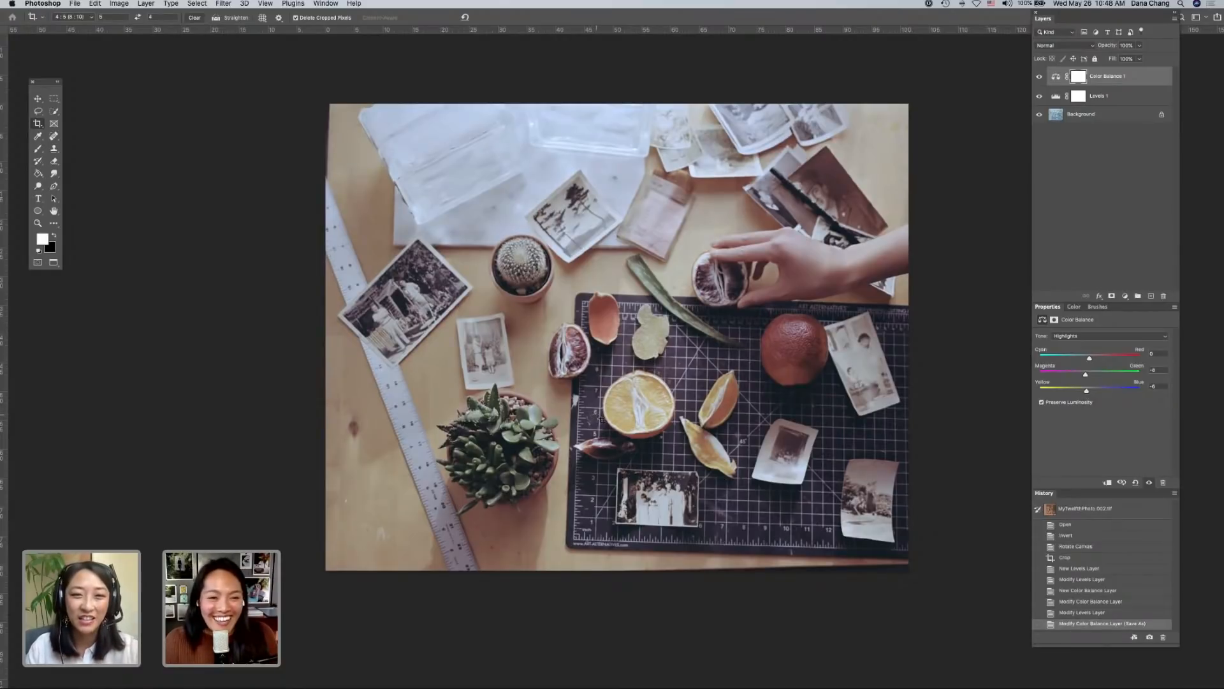
- Switch to the Finder window of the Scans folder and browse its list of scan files
key("ctrl+Up")
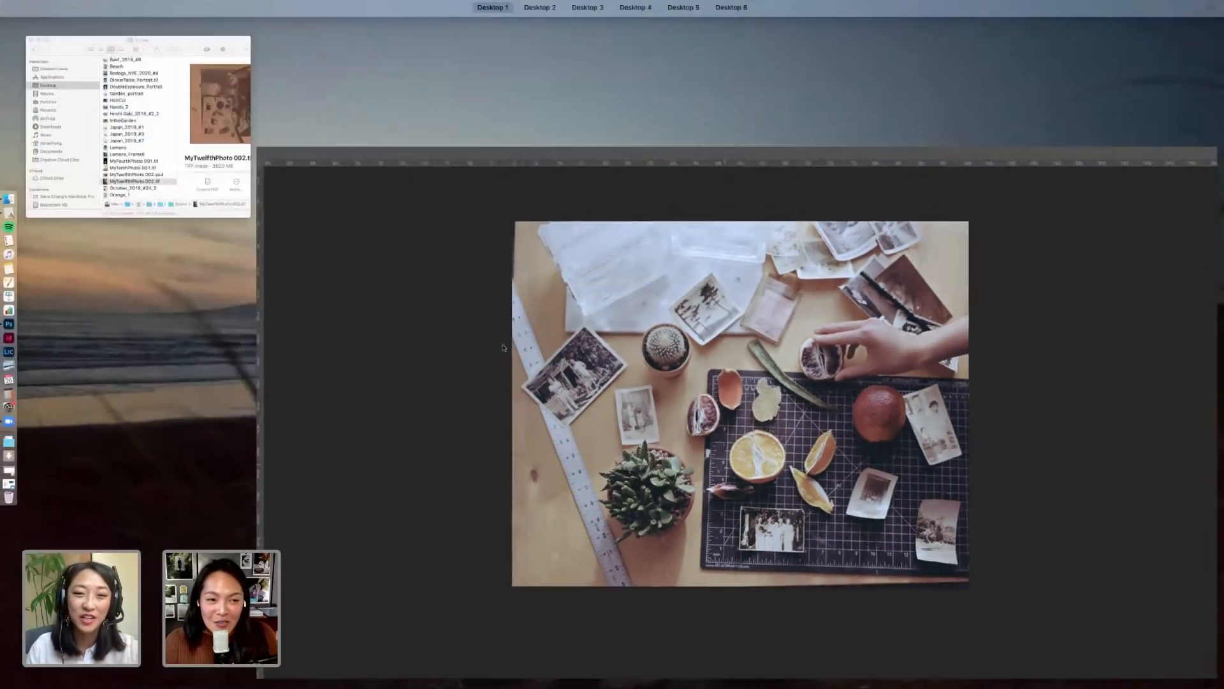
left_click(213, 180)
scroll(434, 330, "down", 2)
scroll(434, 330, "down", 1)
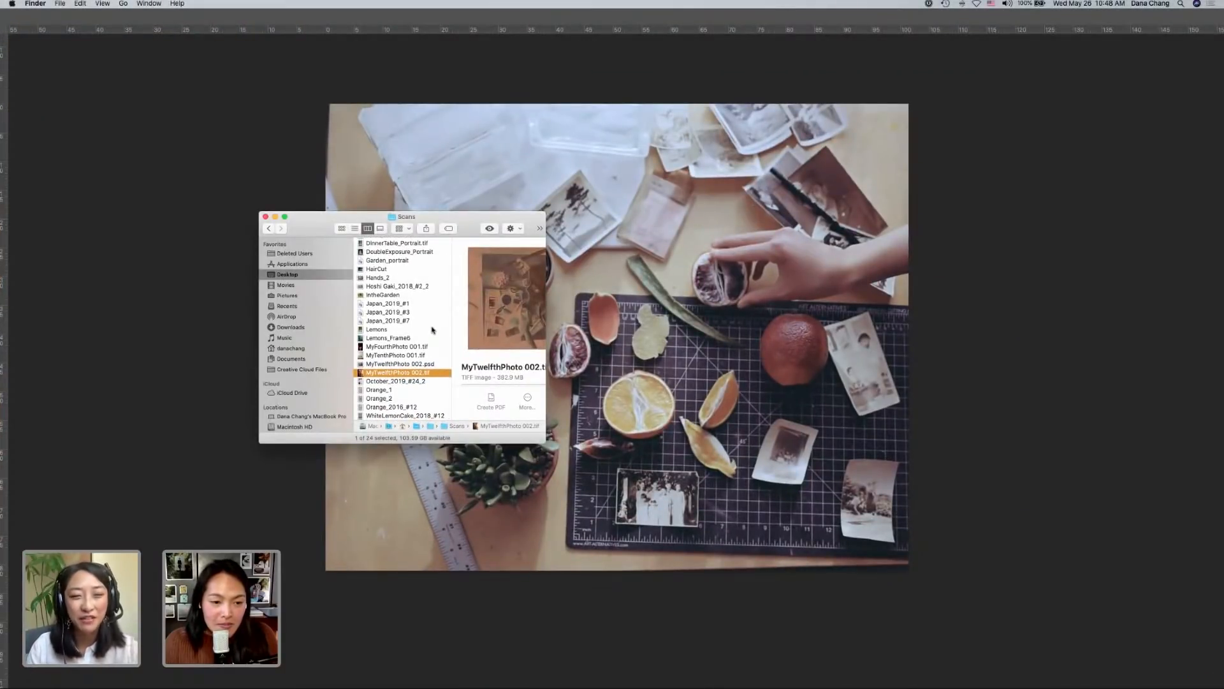
- Open the Garden_portrait scan from the Scans folder in Photoshop and dismiss the crop preview
scroll(429, 330, "up", 3)
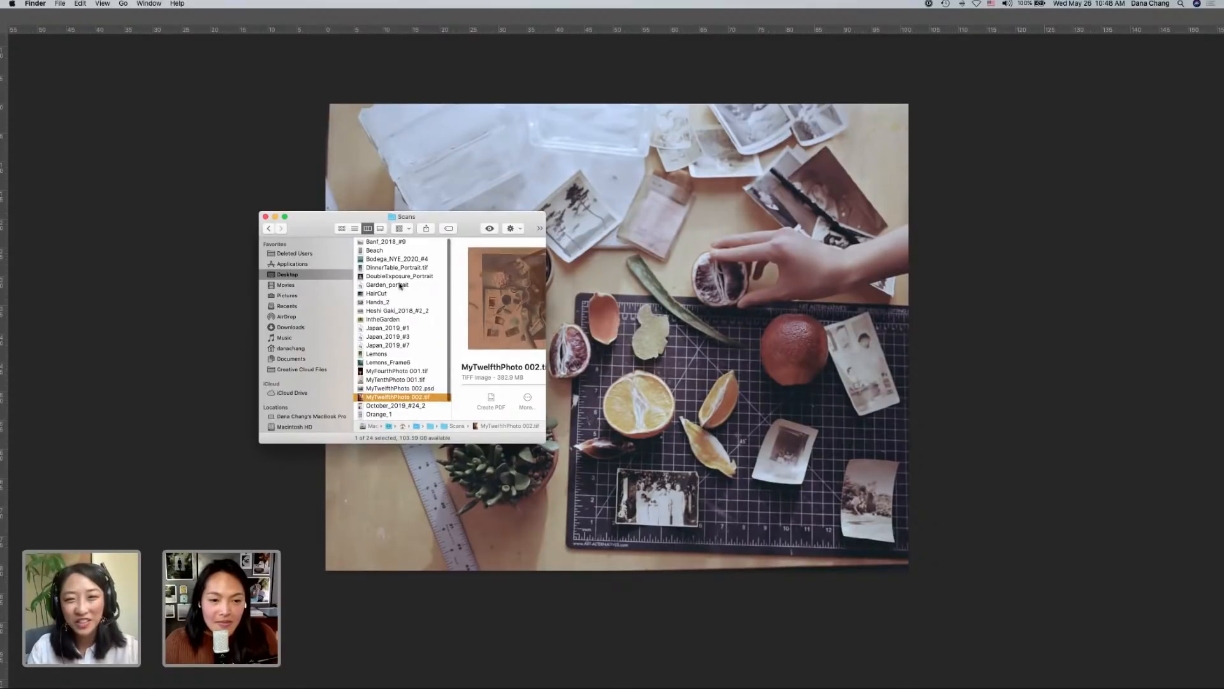
scroll(397, 279, "left", 2)
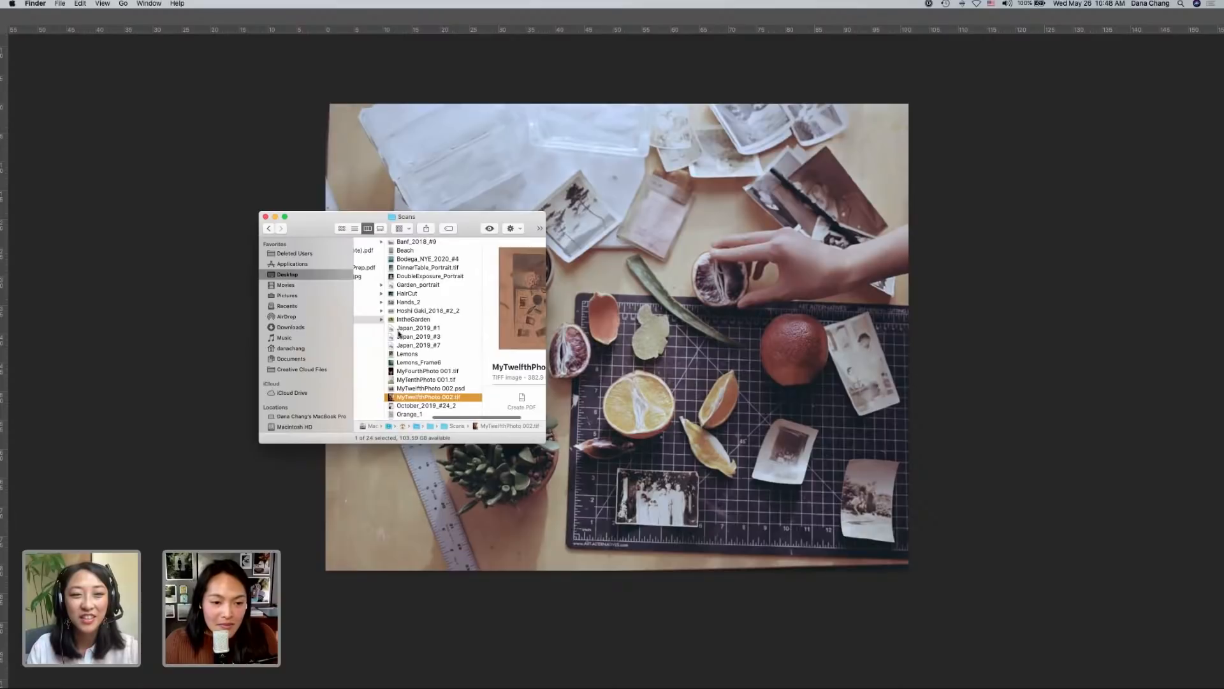
left_click_drag(412, 285, 9, 324)
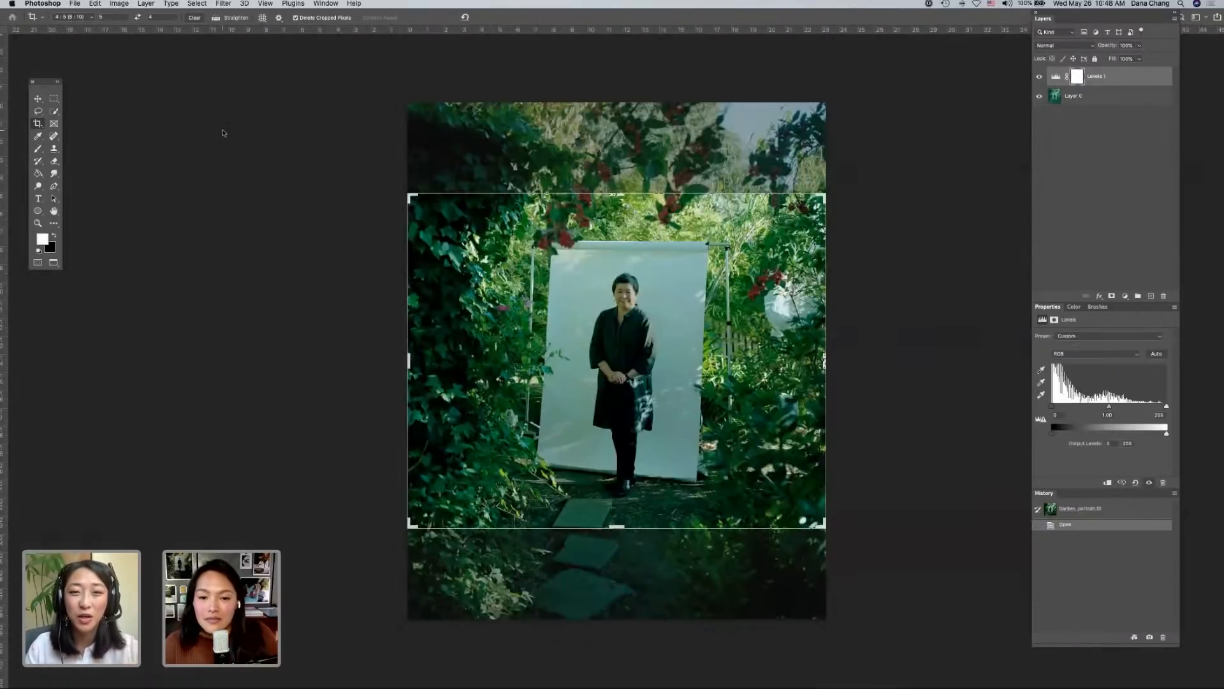
key("Escape")
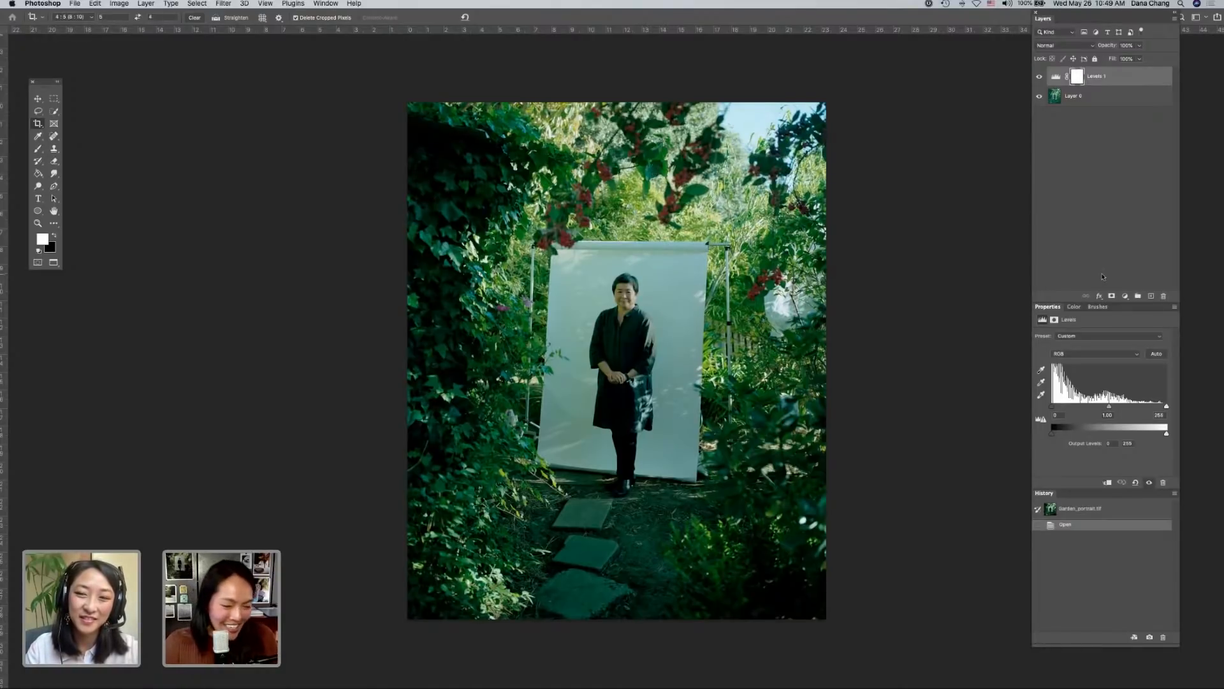
- Examine the garden portrait from the overhanging berries to the stepping stones to judge its overall color cast
key("super+plus")
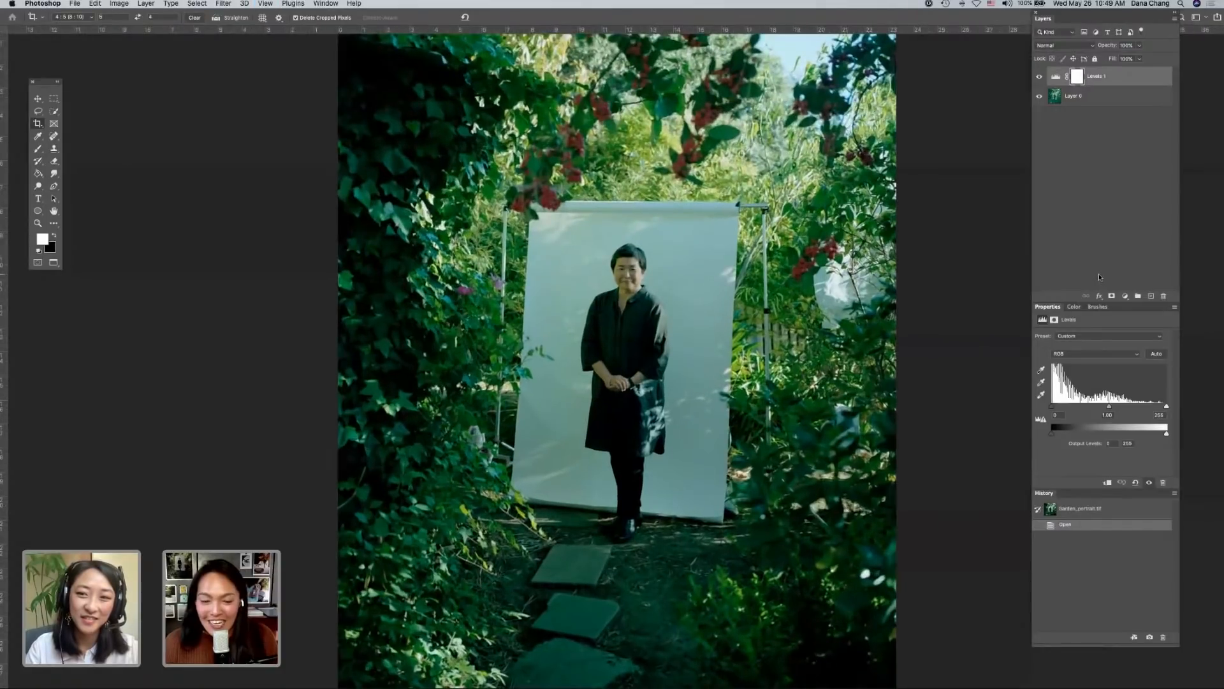
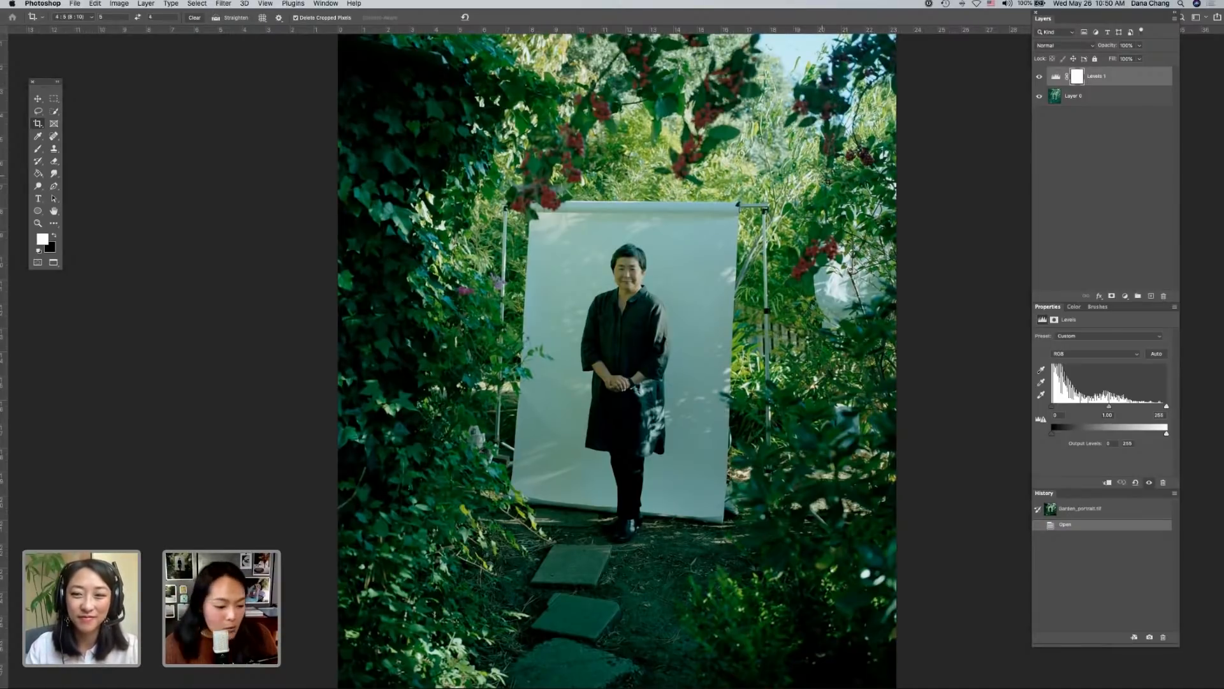
scroll(828, 181, "up", 3)
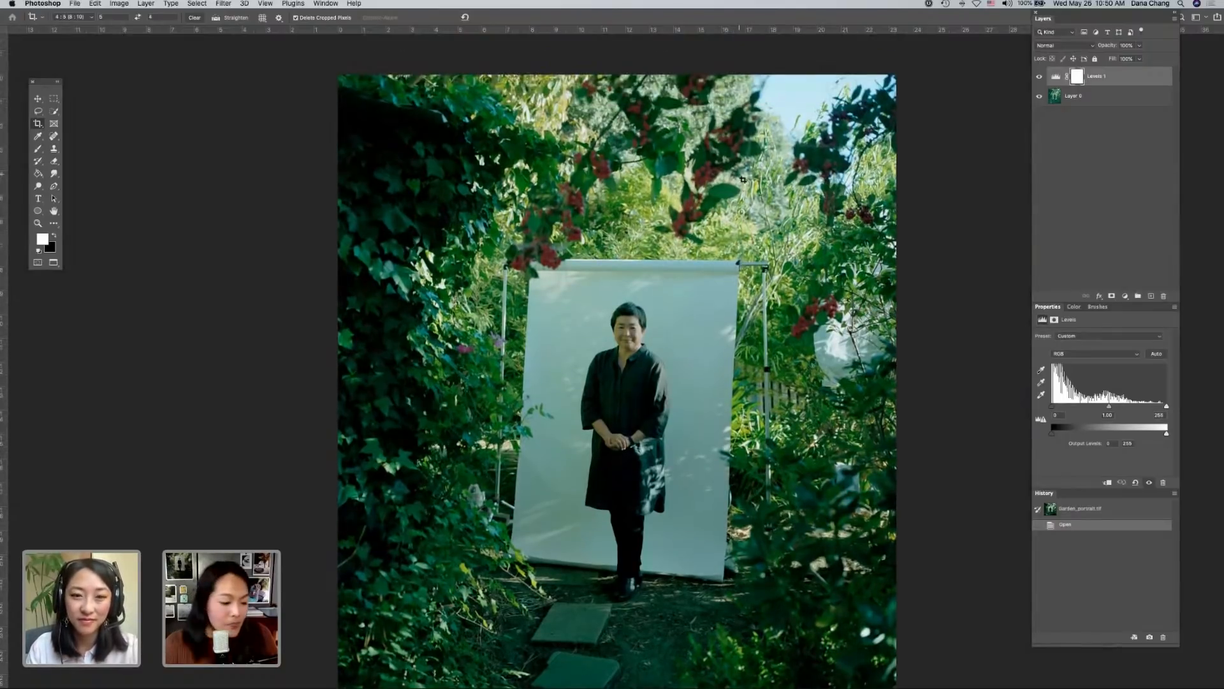
scroll(722, 450, "down", 1)
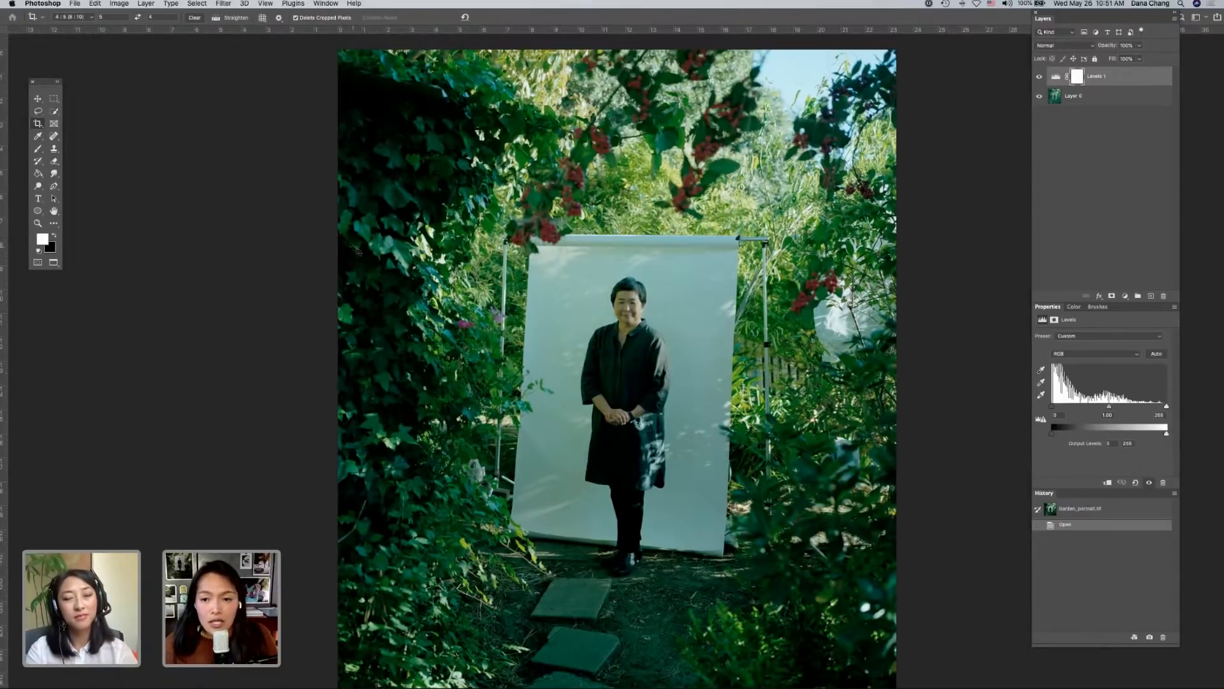
scroll(357, 251, "down", 2)
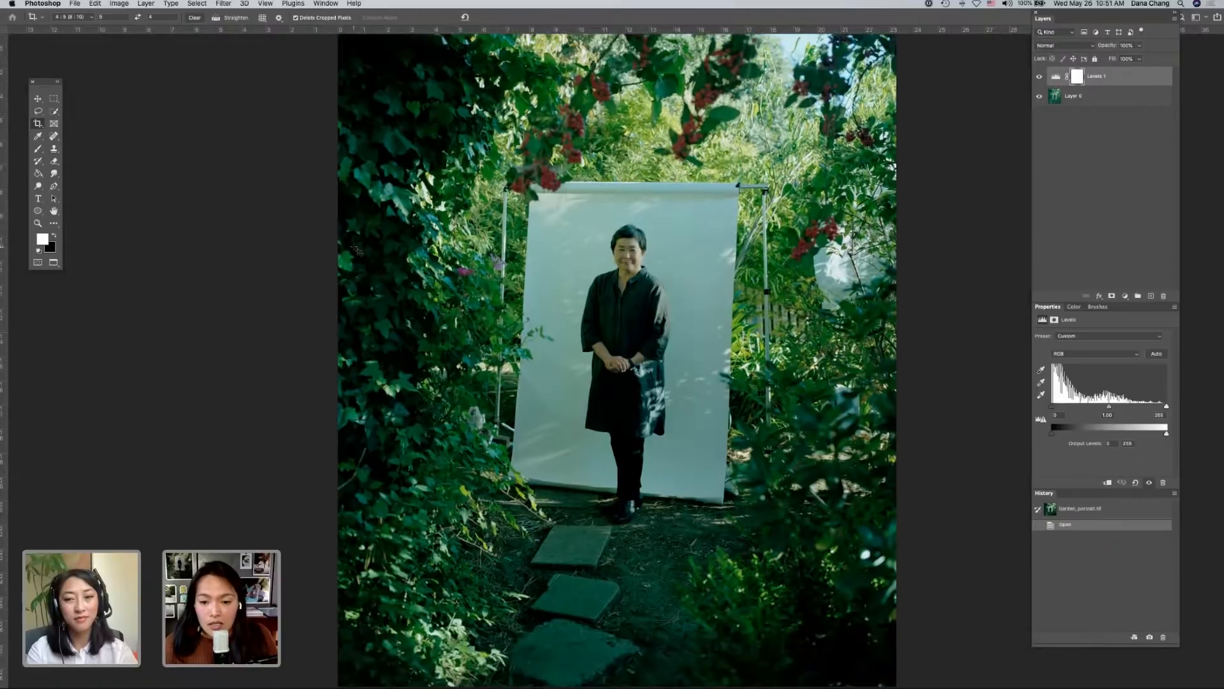
scroll(357, 251, "down", 10)
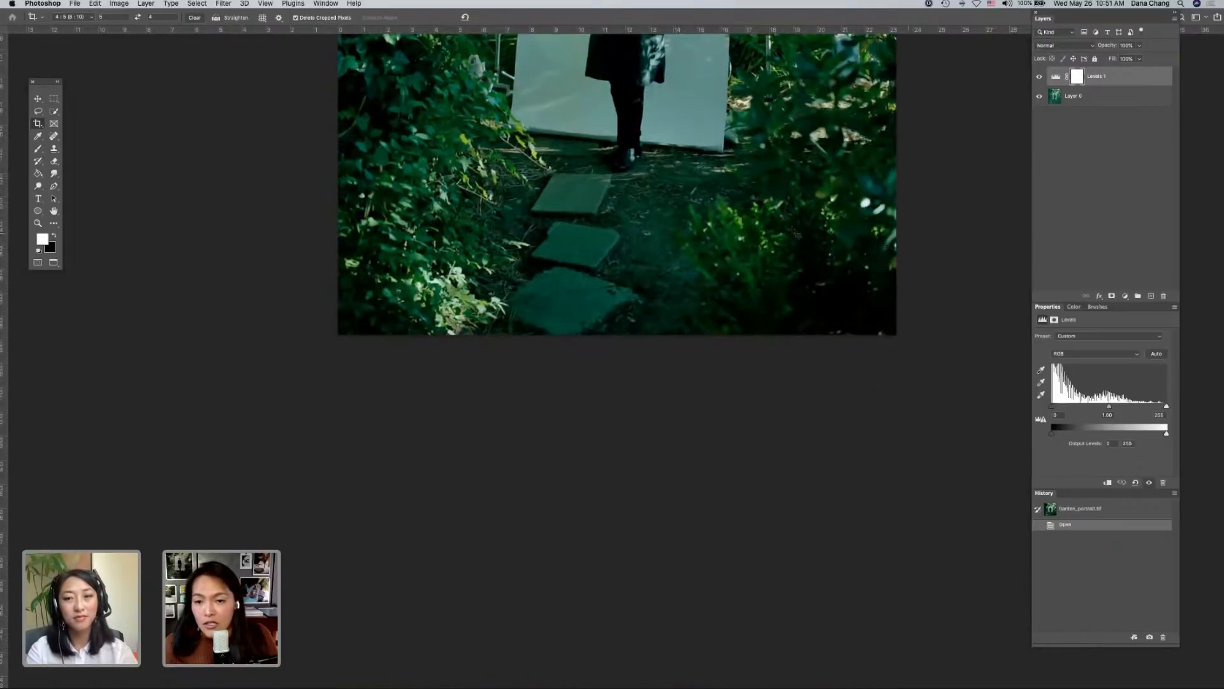
scroll(857, 322, "up", 3)
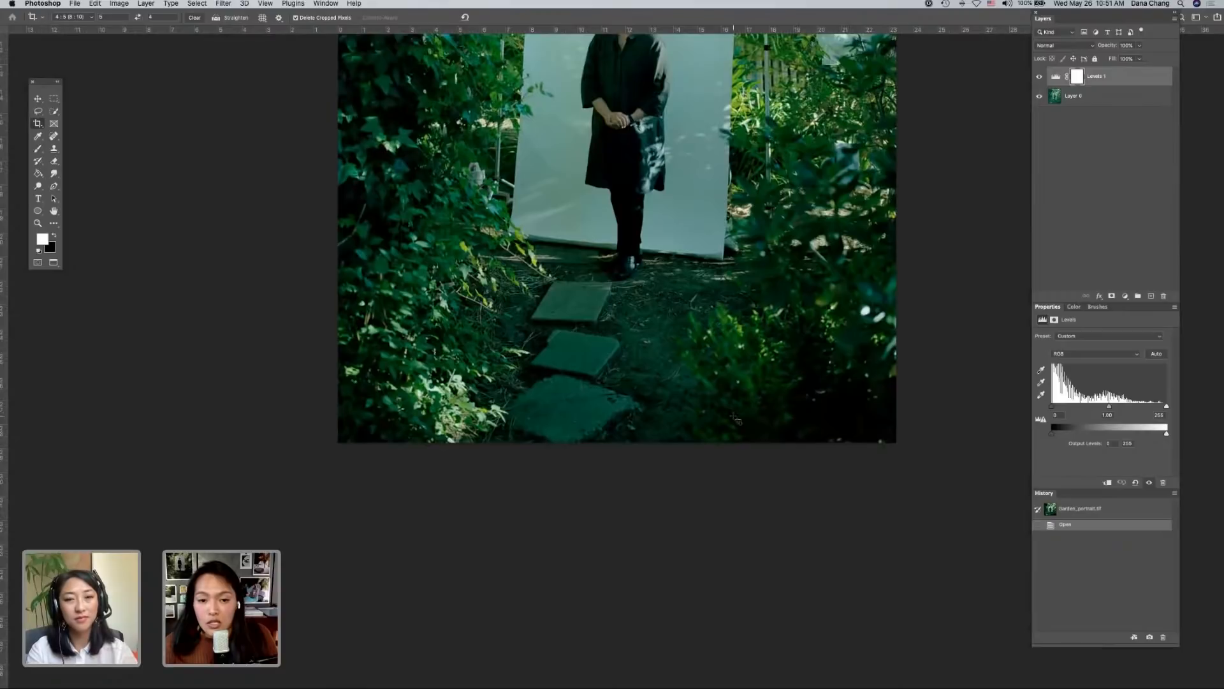
scroll(736, 419, "up", 3)
scroll(738, 421, "up", 2)
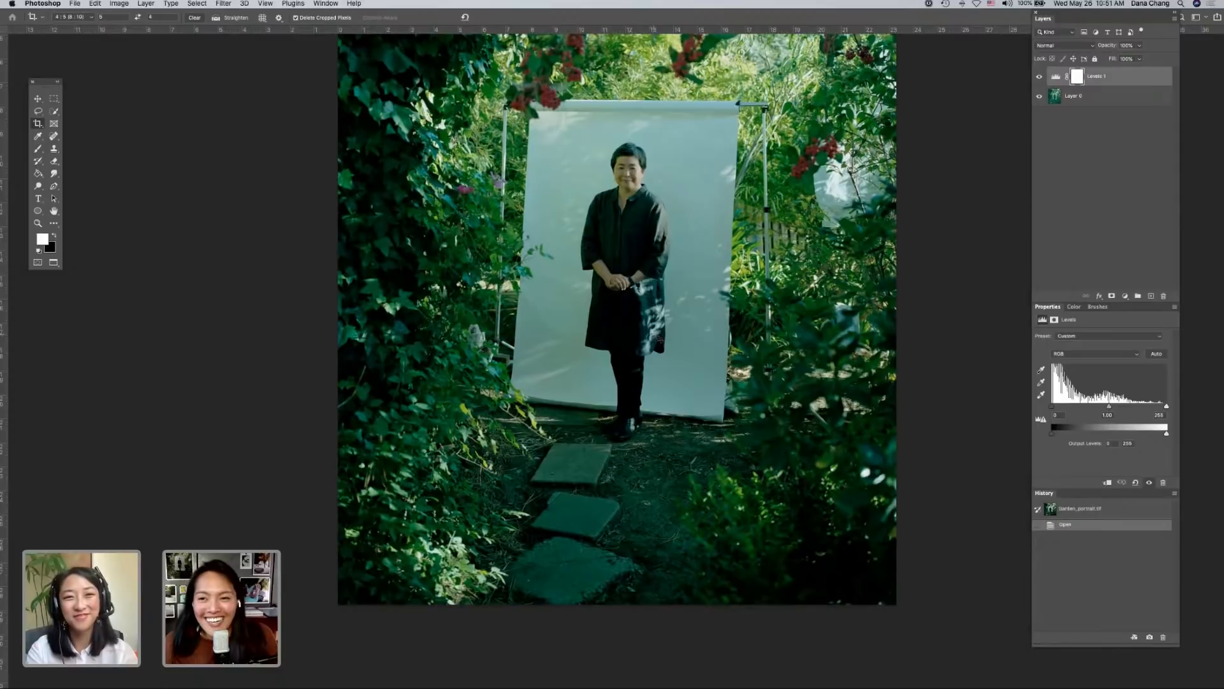
scroll(663, 338, "up", 2)
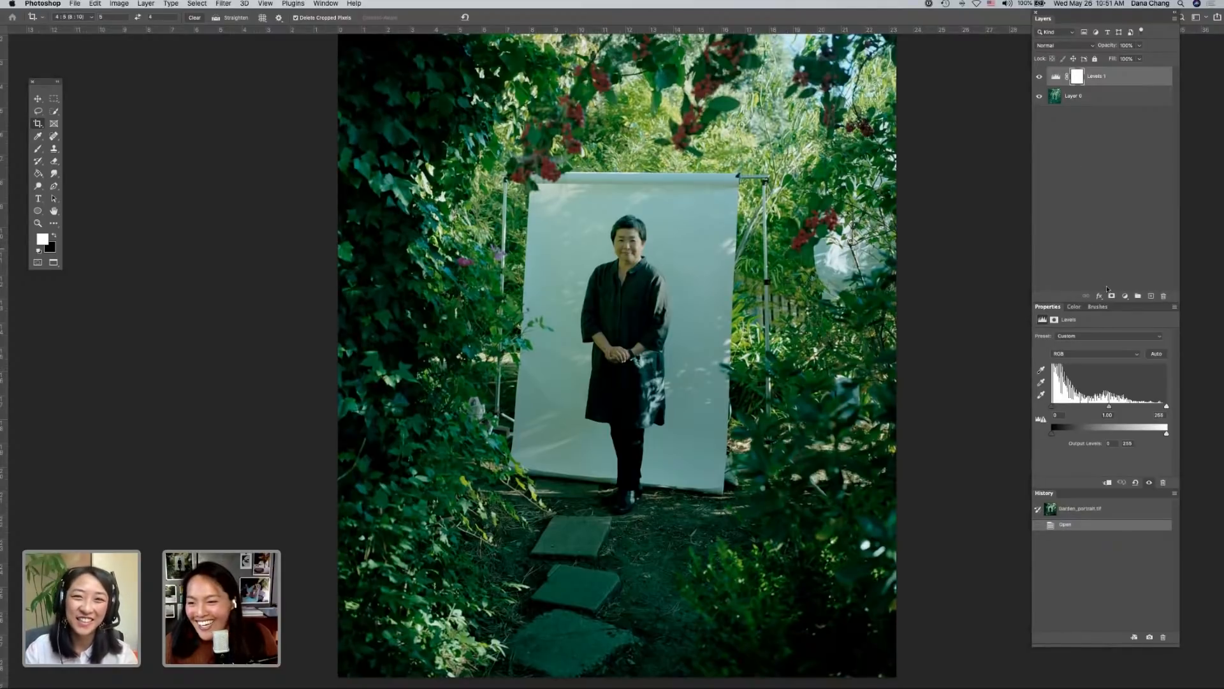
- Add a Color Balance adjustment layer and shift its Shadows to +1 red and slightly toward magenta
left_click(1124, 296)
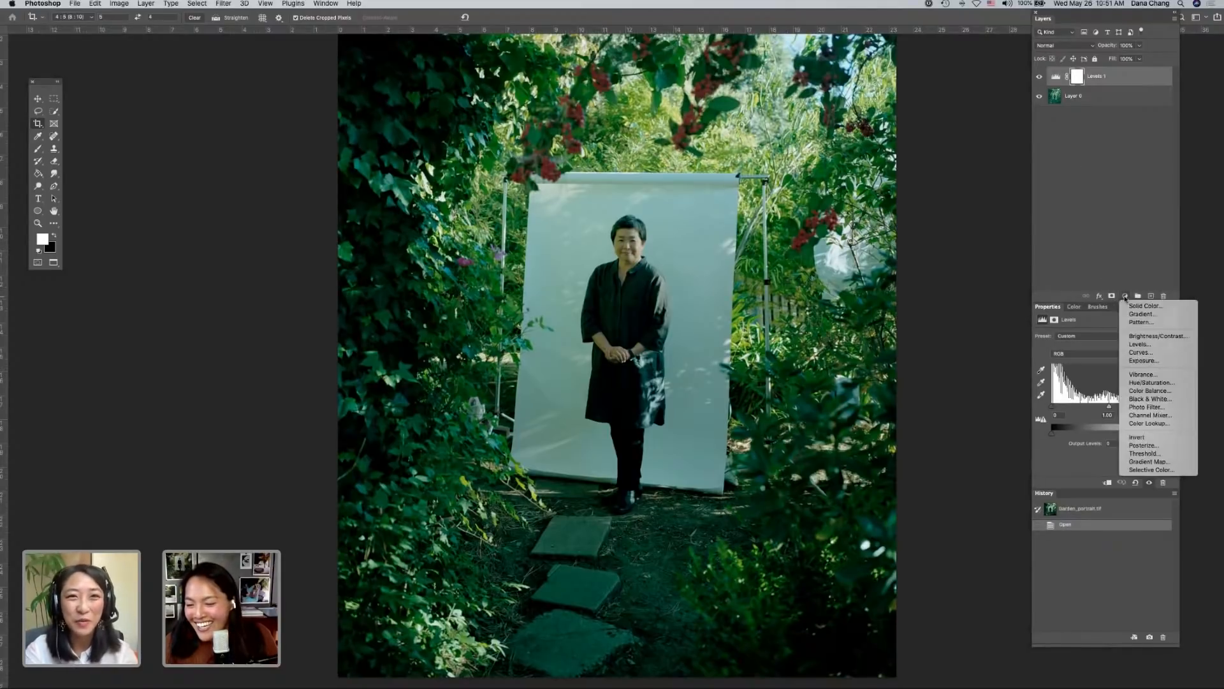
left_click(1171, 395)
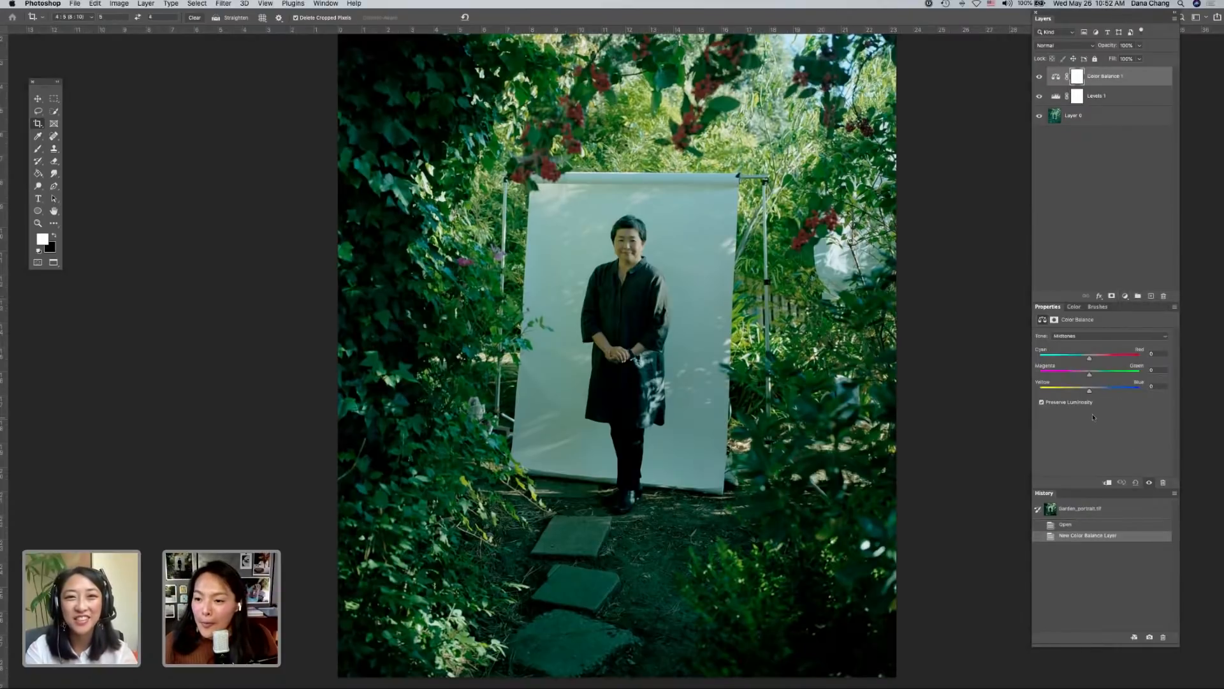
left_click(1099, 336)
left_click(1098, 325)
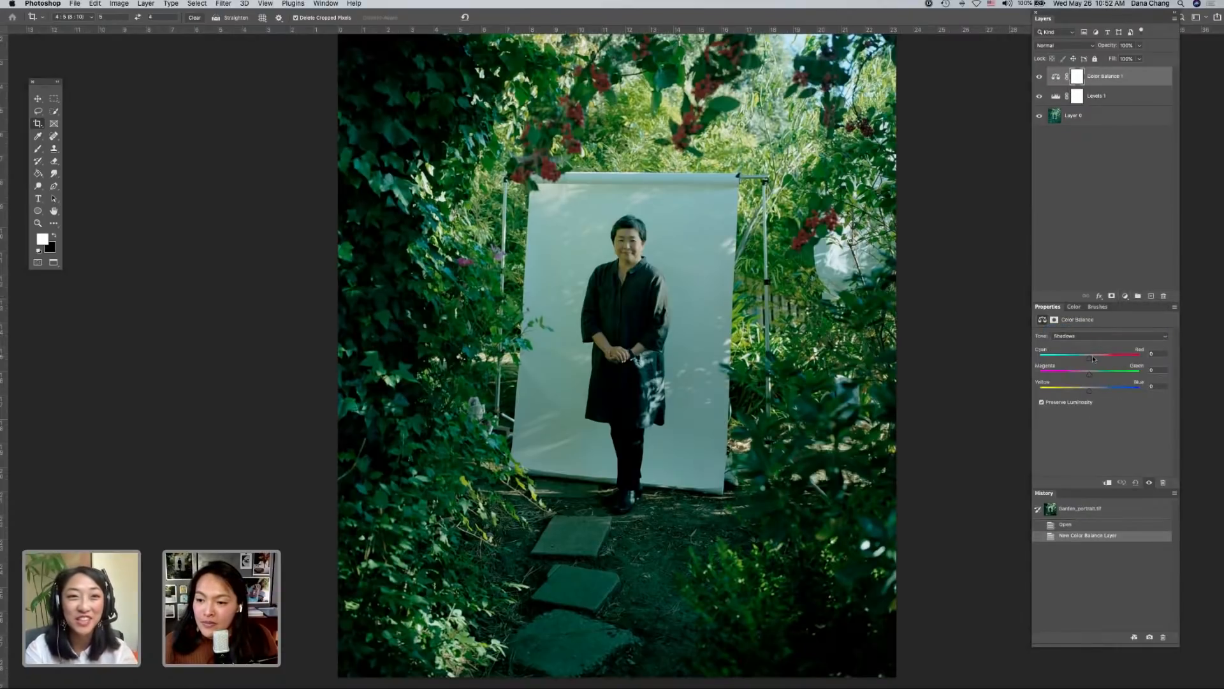
left_click_drag(1093, 361, 1094, 360)
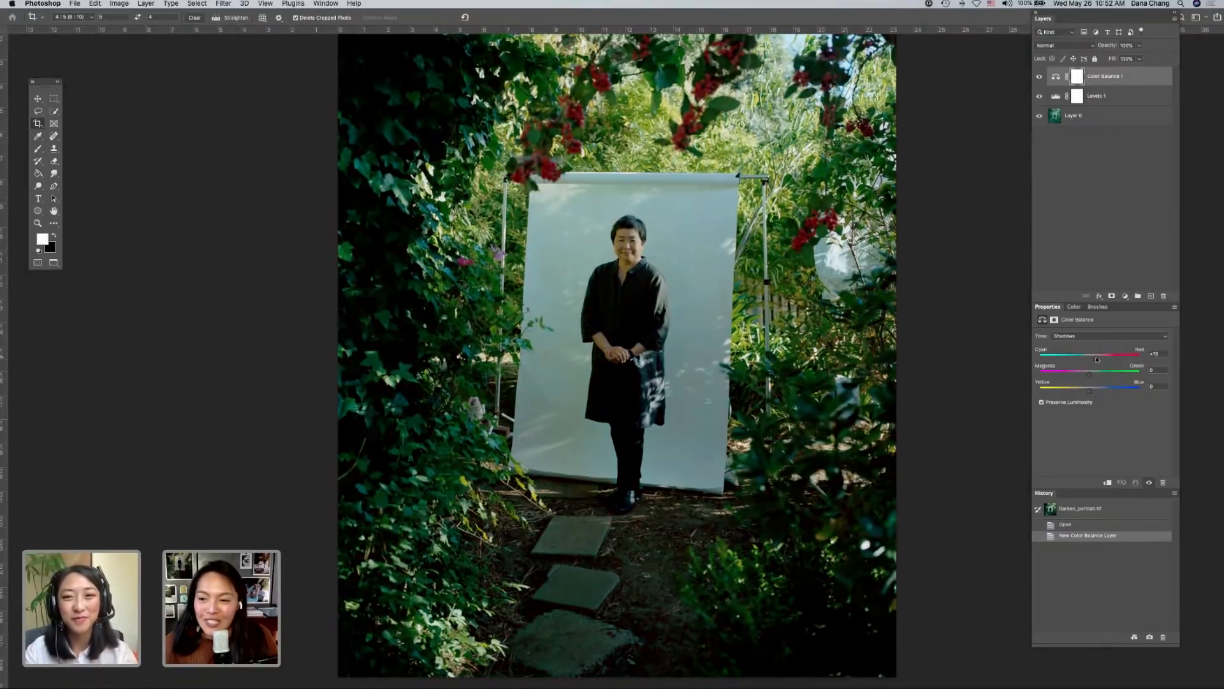
left_click_drag(1095, 360, 1084, 376)
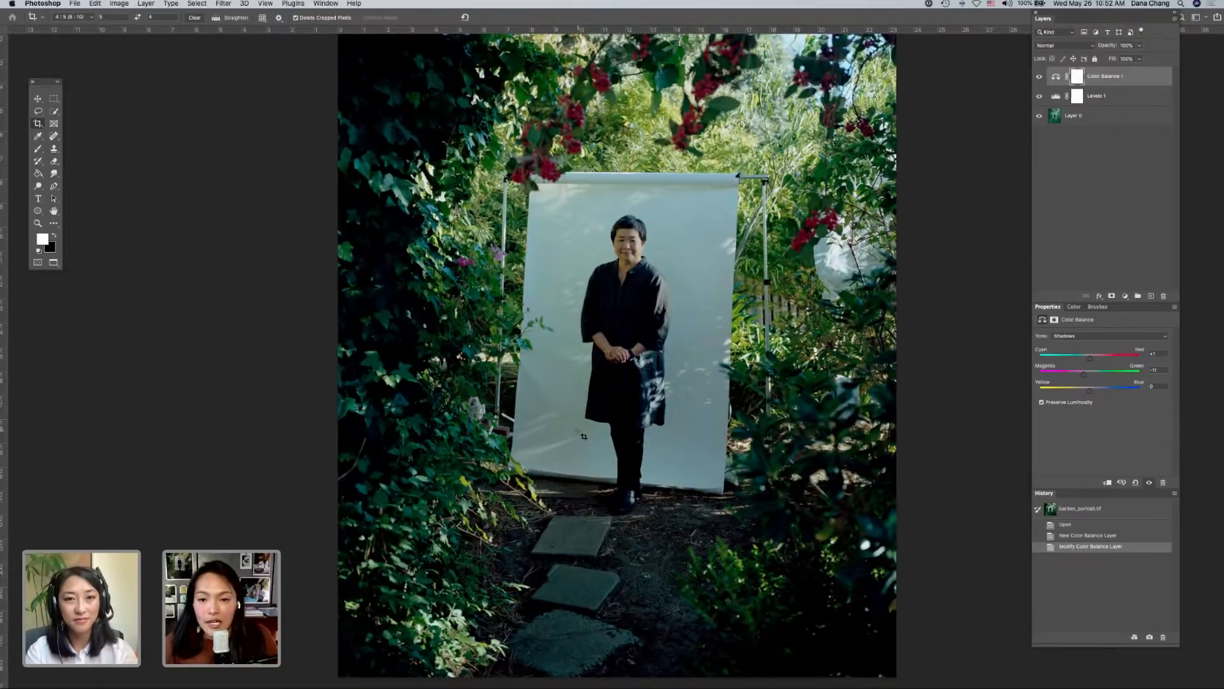
- Examine the shadow color in the subject's clothing, the backdrop and the foliage, both up close and across the full frame
scroll(583, 435, "up", 2)
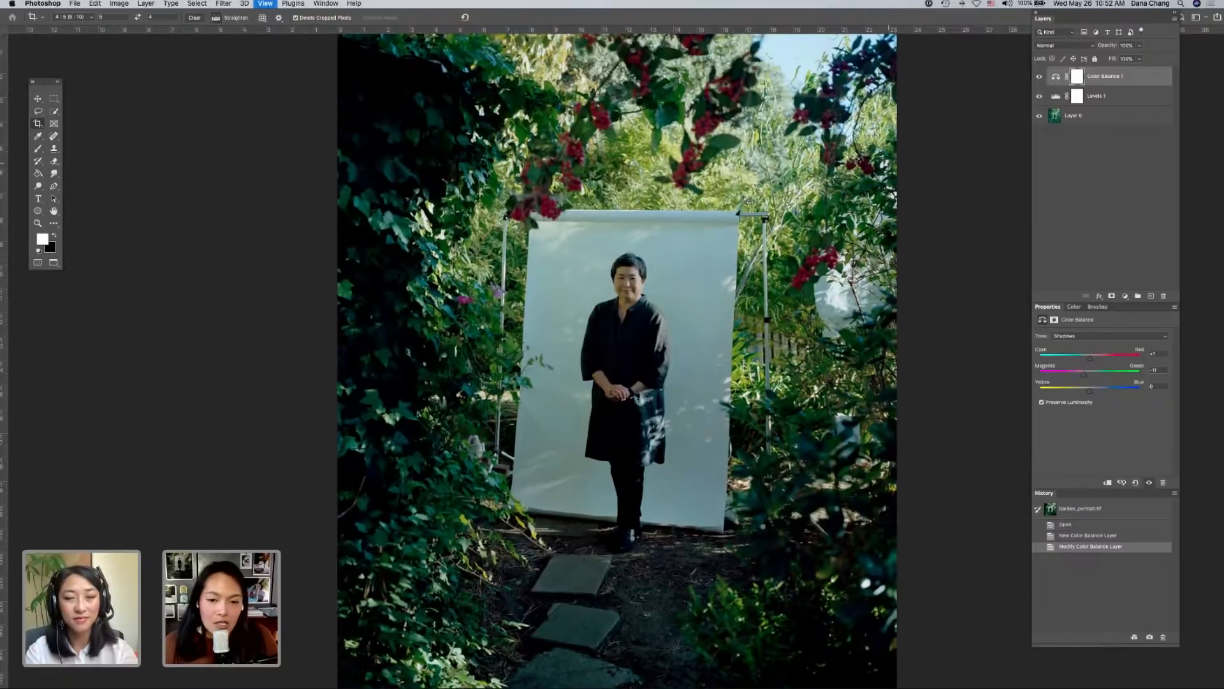
key("super+equal")
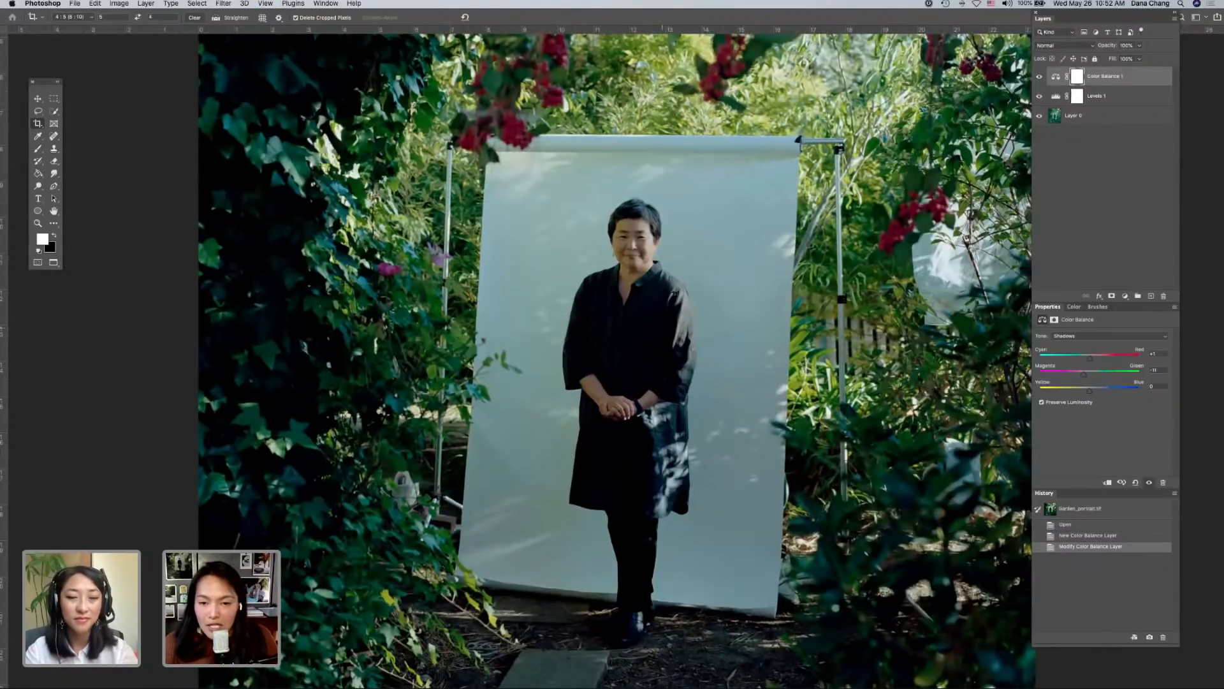
key("super+minus")
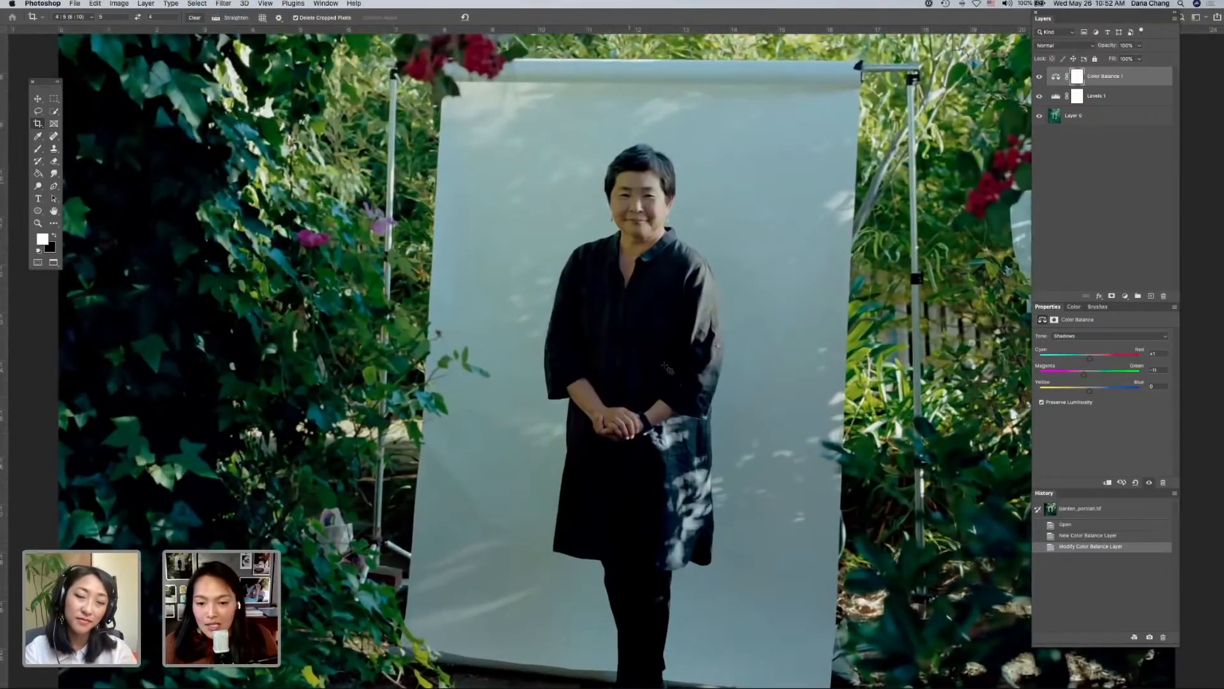
key("super+equal")
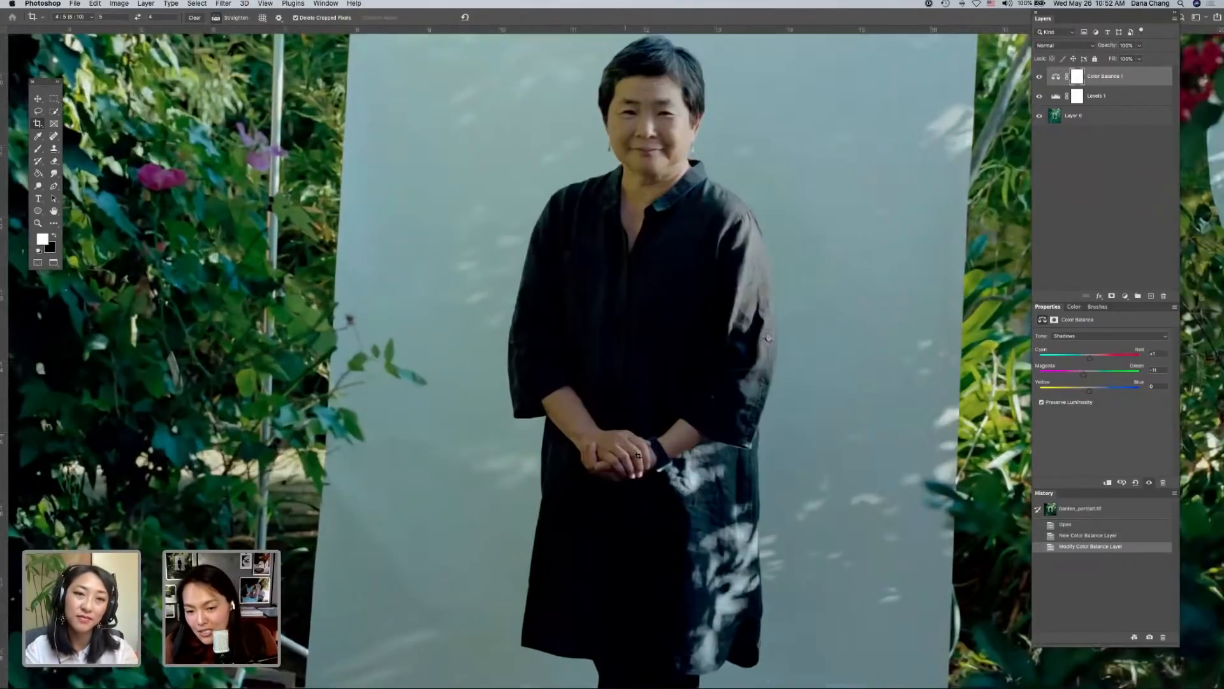
scroll(696, 239, "up", 3)
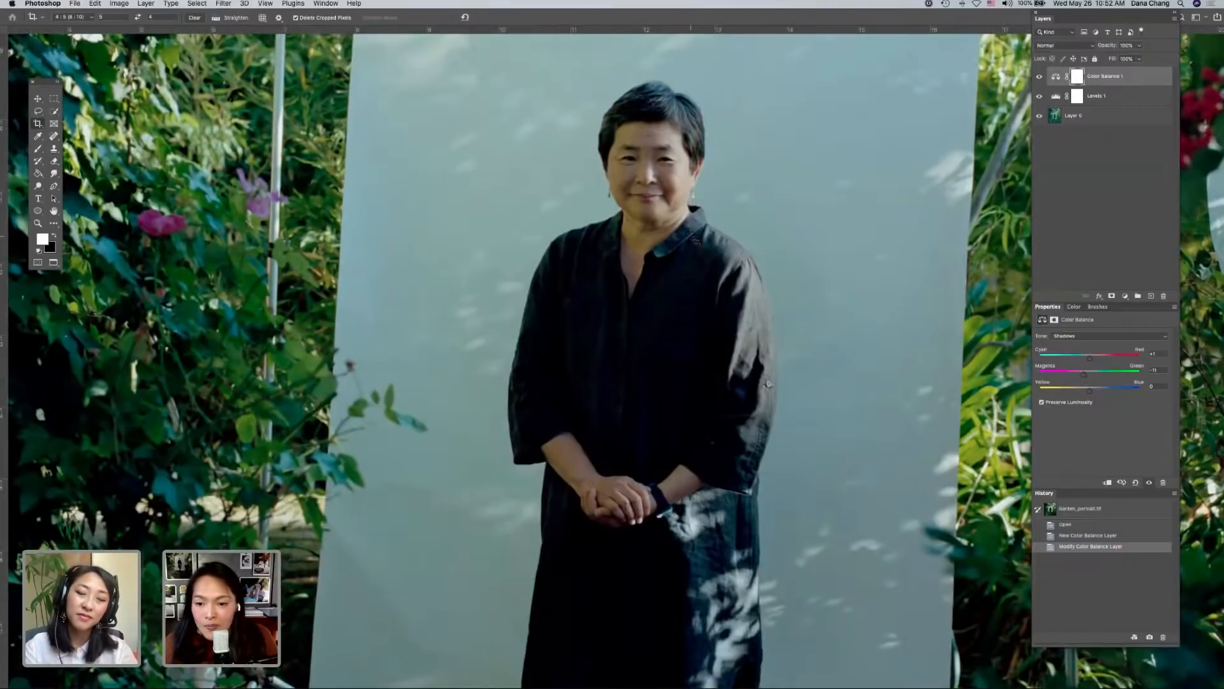
scroll(696, 241, "down", 3)
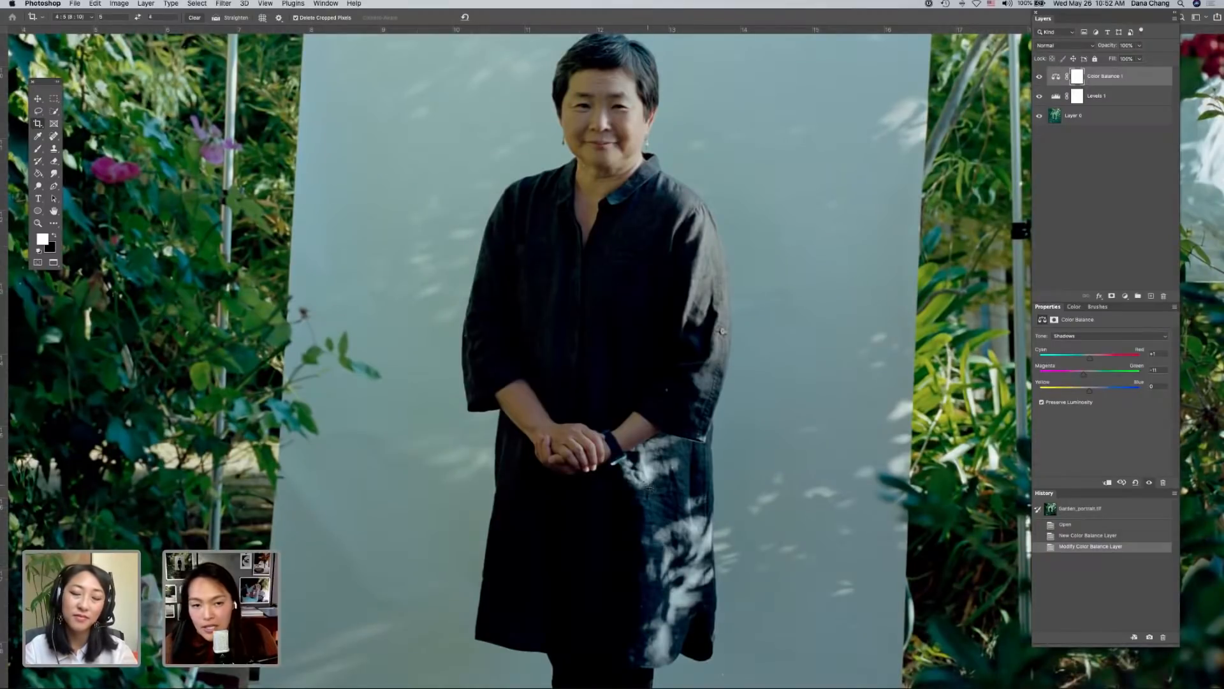
scroll(676, 280, "up", 1)
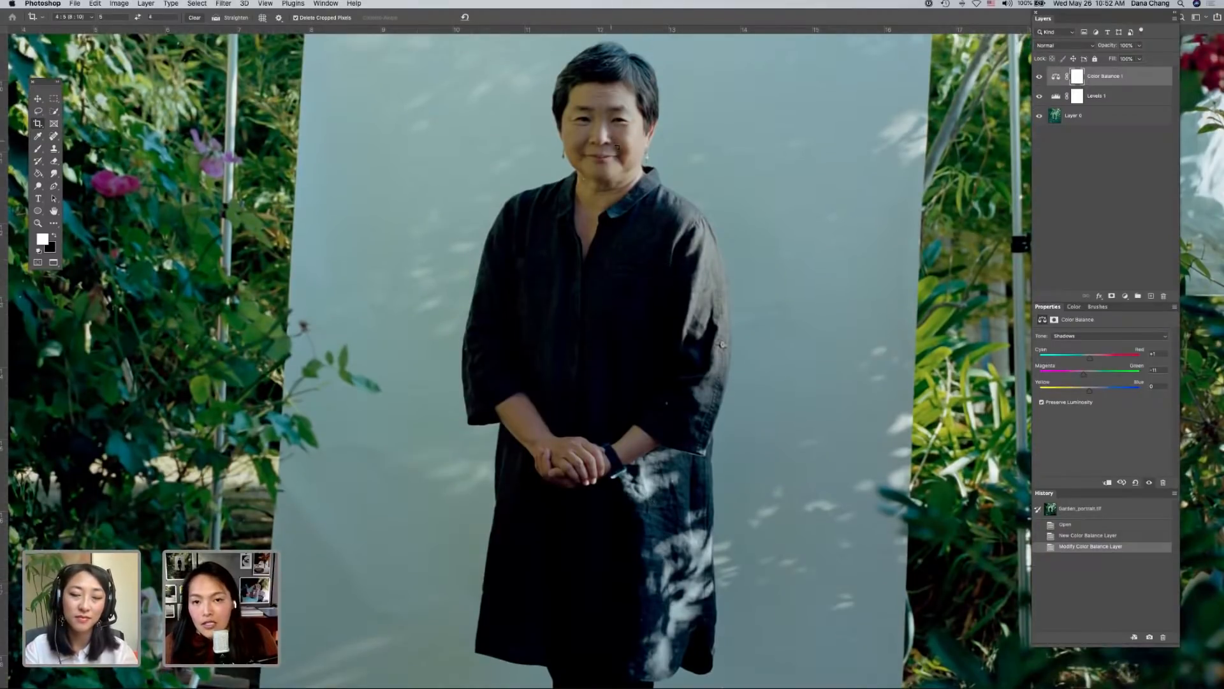
scroll(635, 176, "right", 6)
scroll(635, 176, "up", 3)
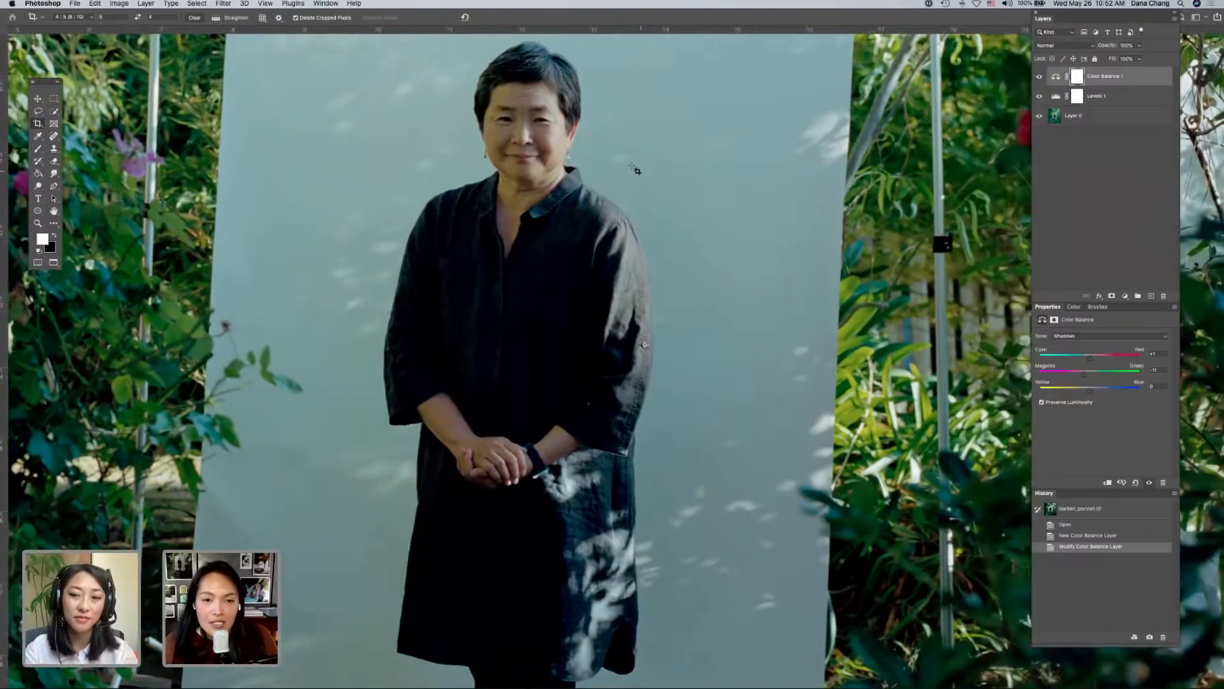
scroll(634, 168, "up", 4)
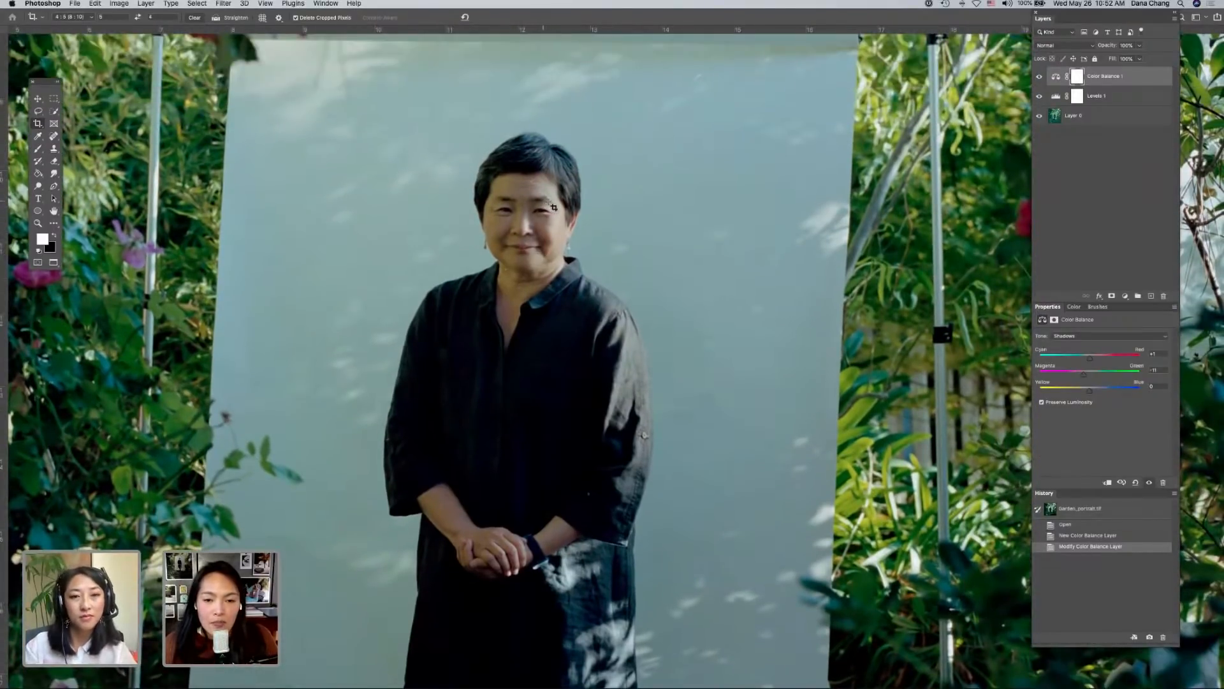
scroll(557, 207, "right", 10)
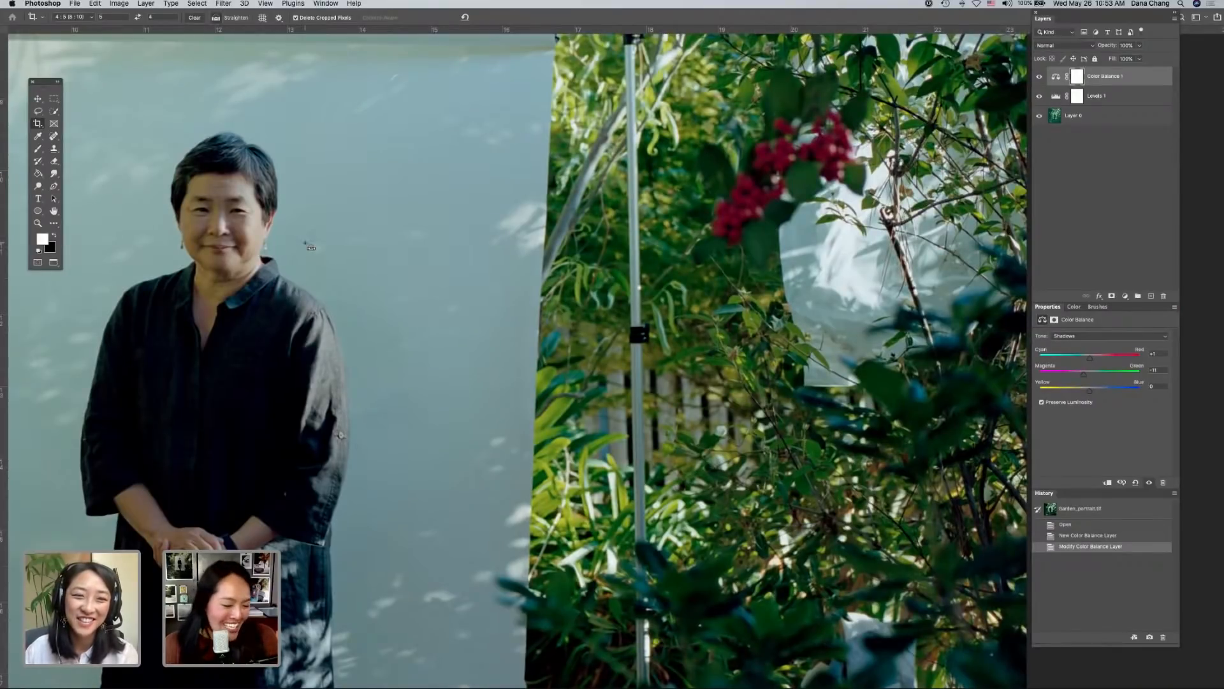
key("super+minus")
key("super+minus")
key("super+minus")
key("super+minus")
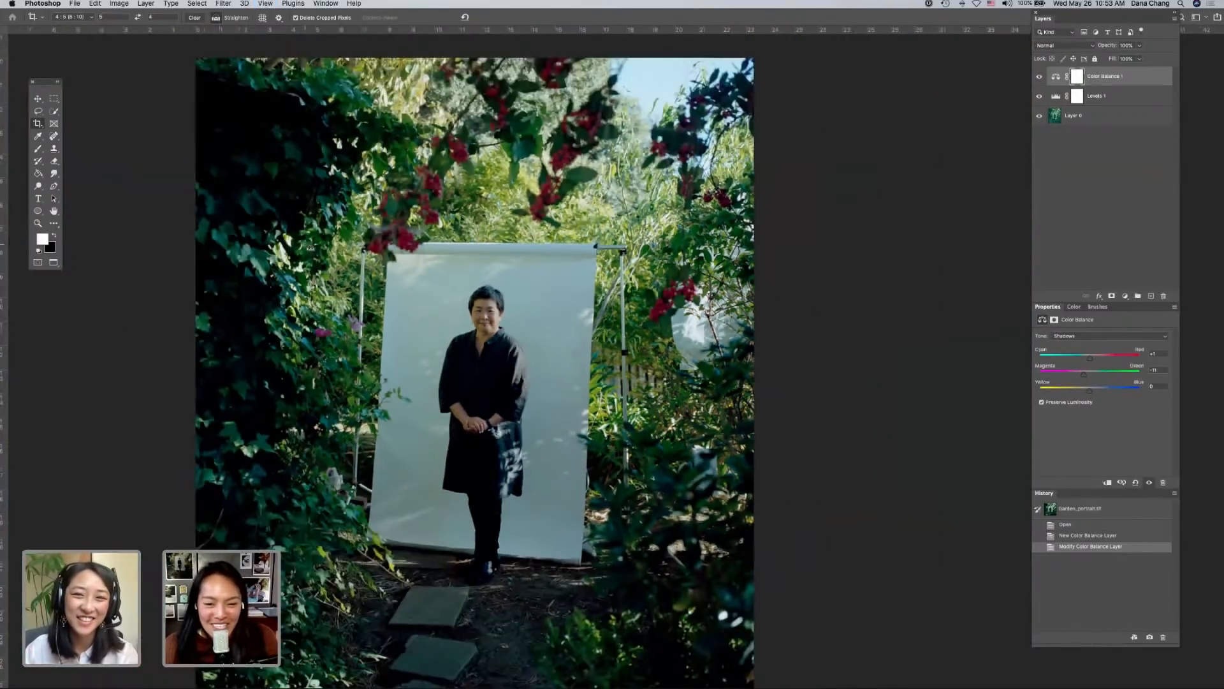
key("super+plus")
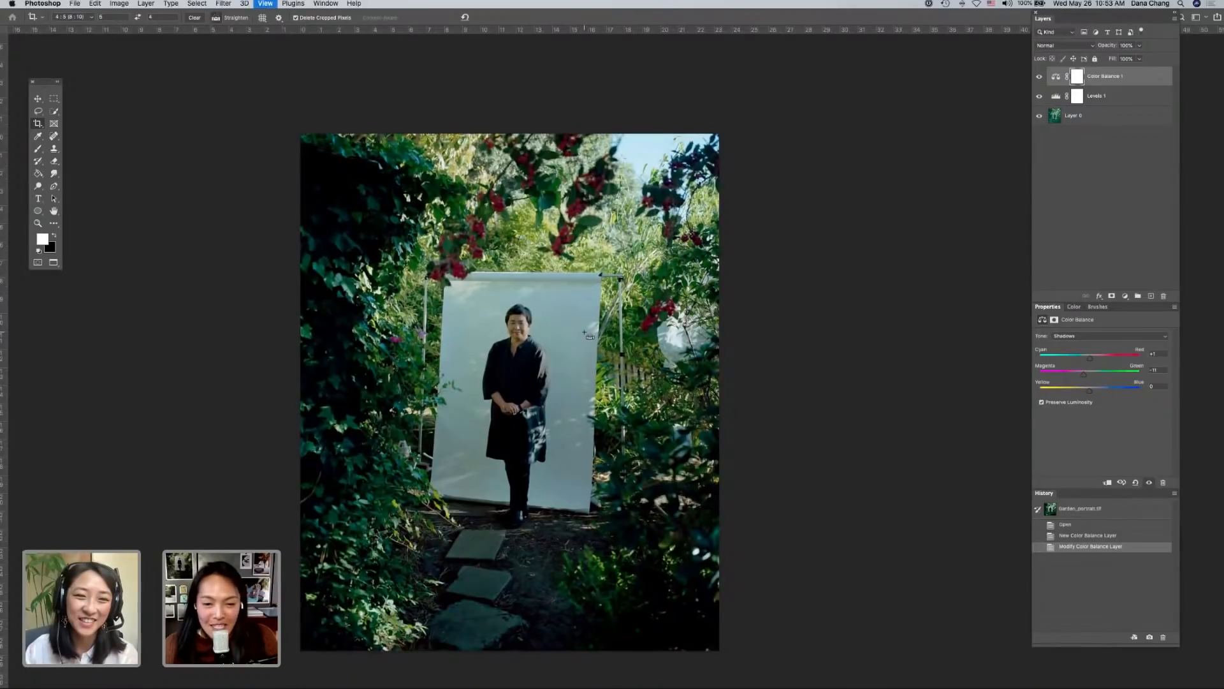
key("super+plus")
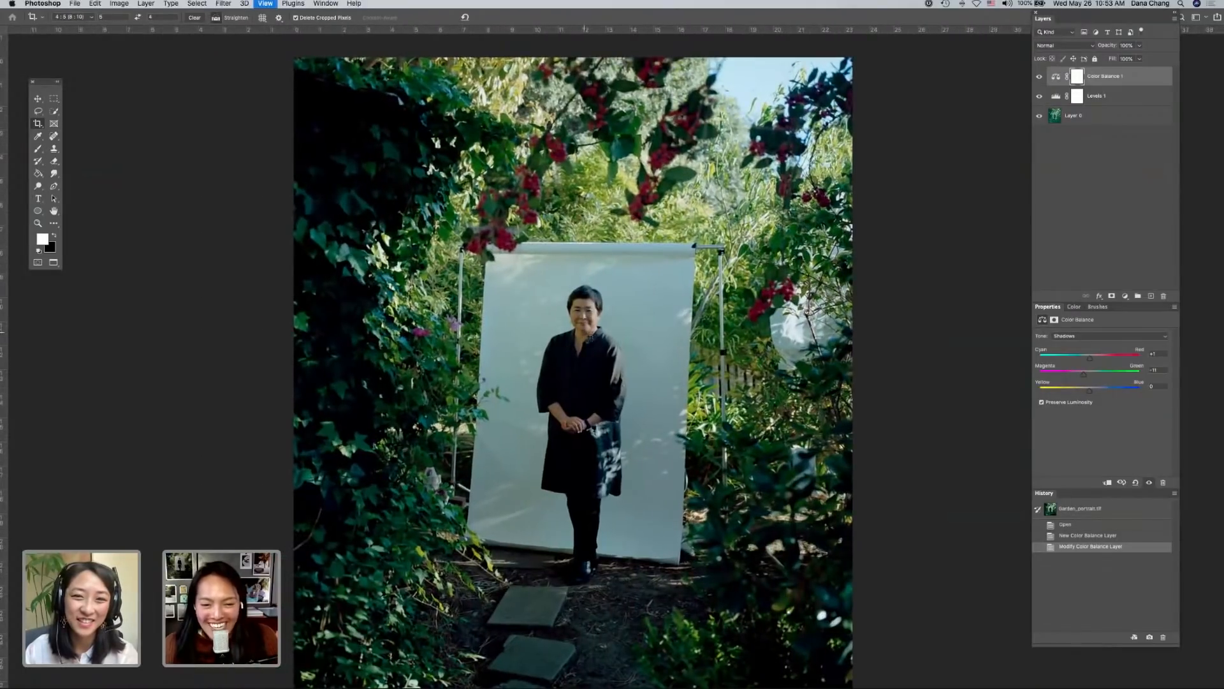
scroll(602, 337, "down", 2)
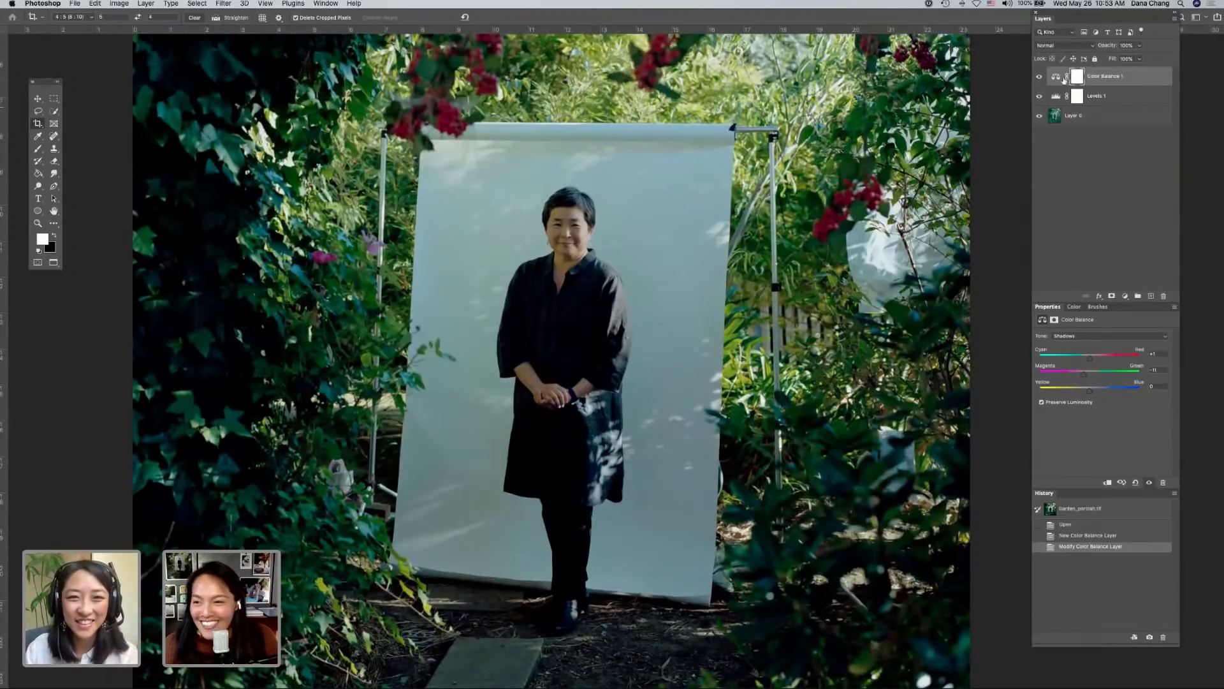
- Shift the Midtones of the Color Balance adjustment slightly toward magenta and toward yellow
left_click(1074, 336)
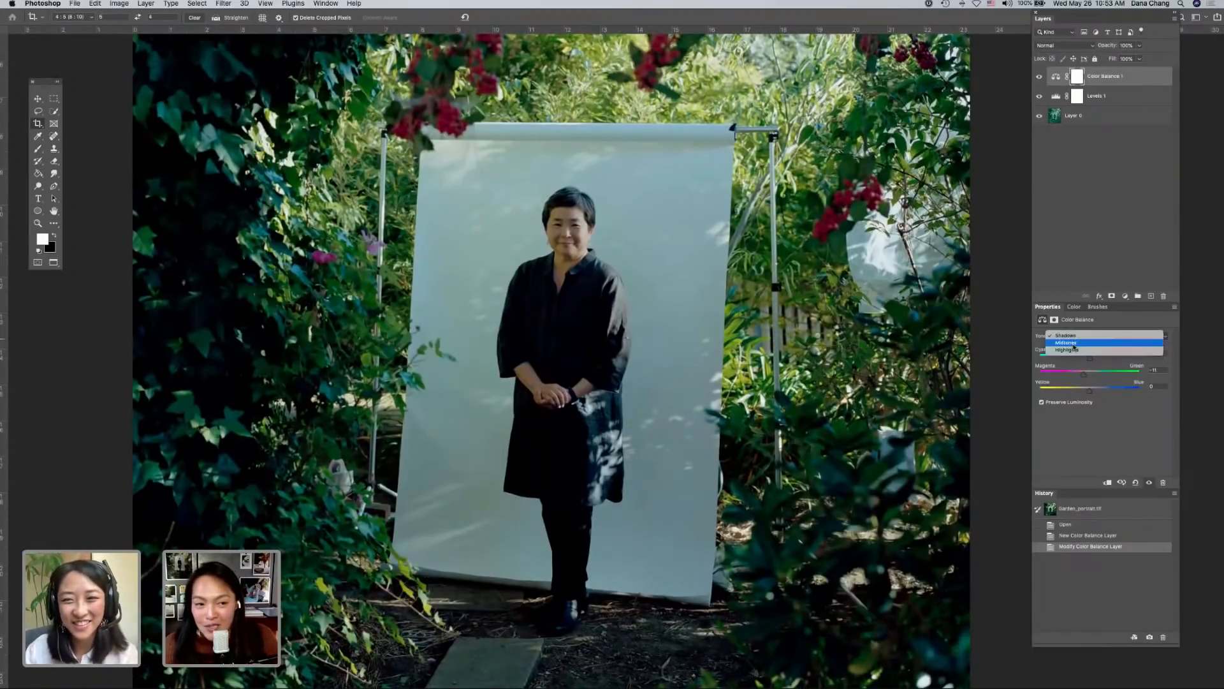
left_click(1074, 343)
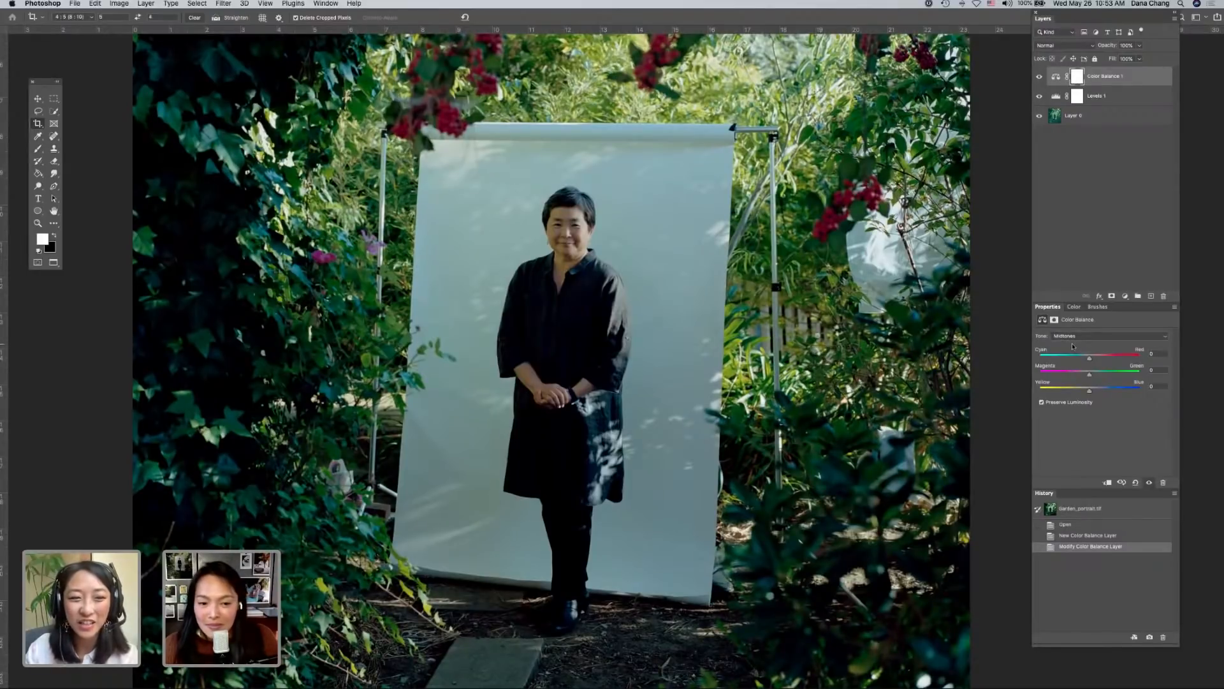
key("super+minus")
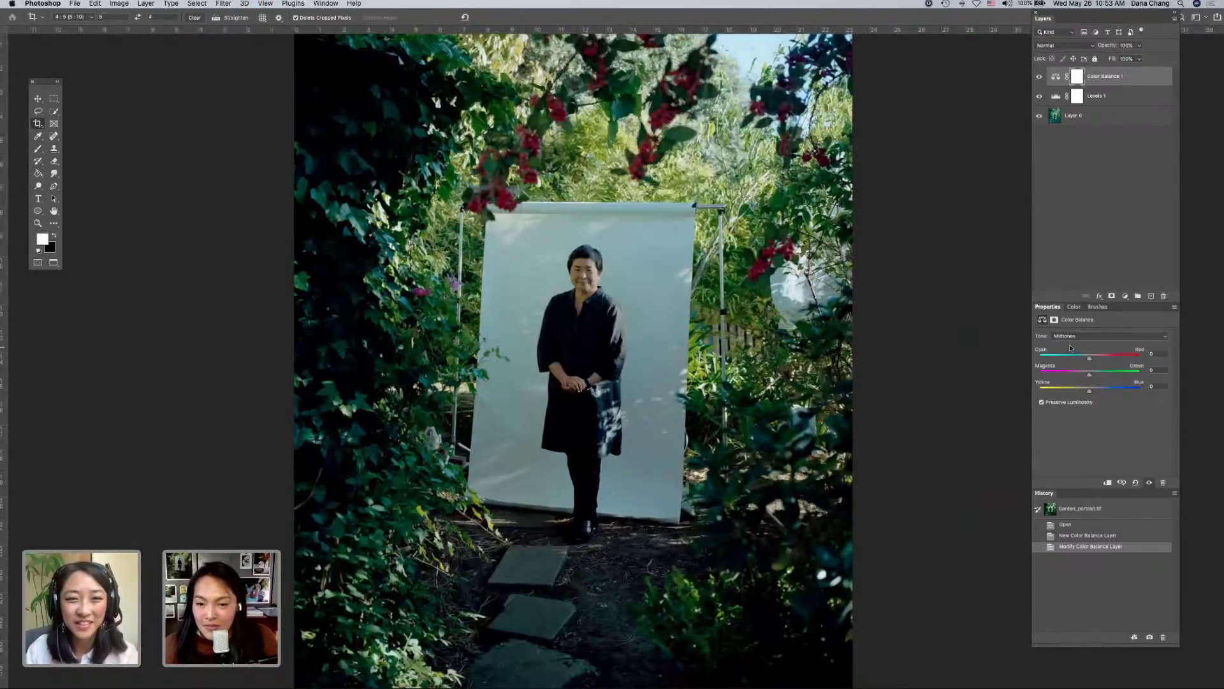
left_click(1082, 337)
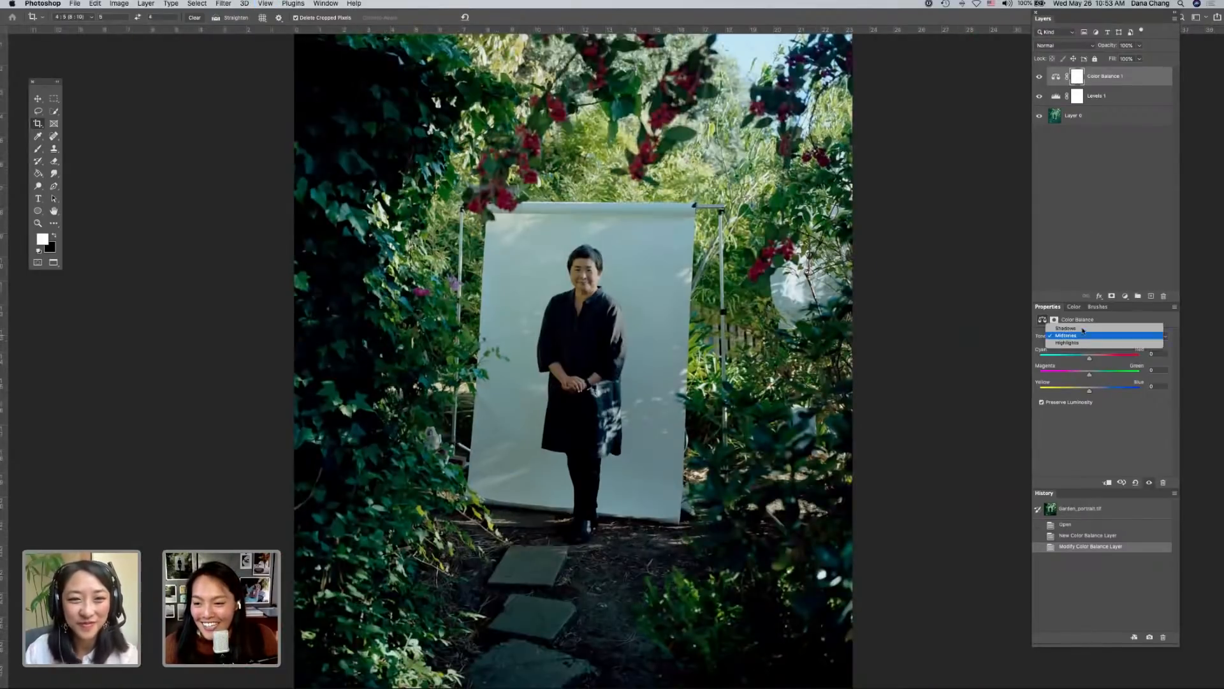
left_click(1089, 359)
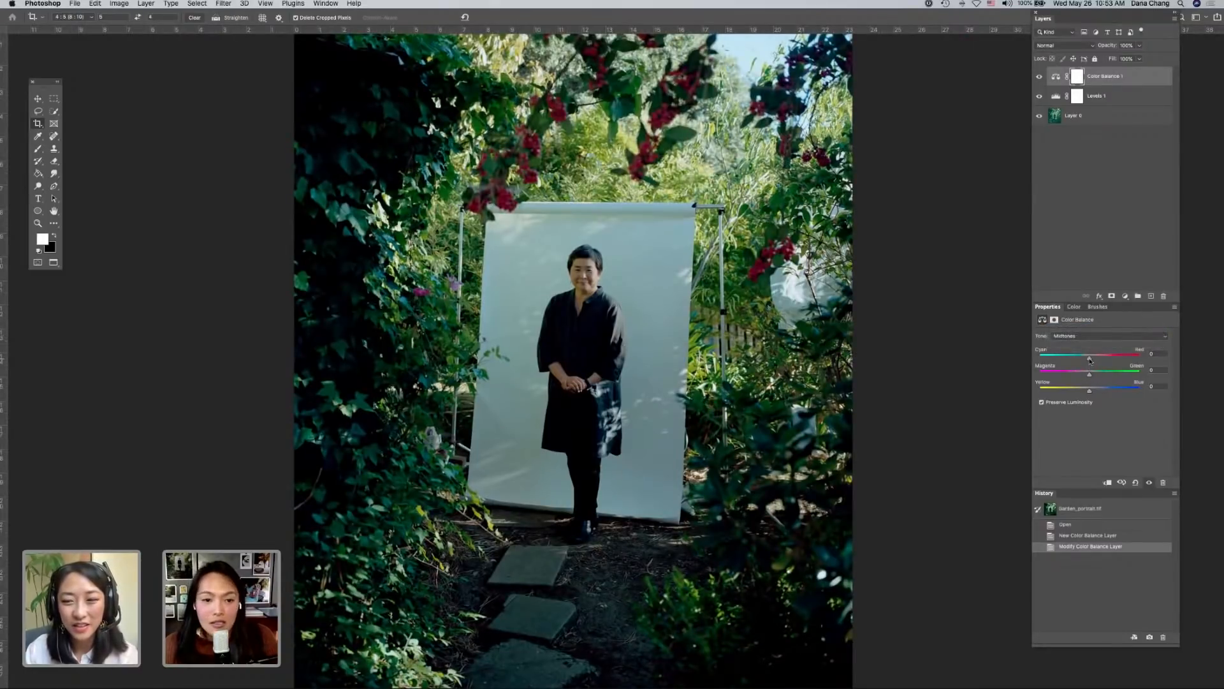
left_click_drag(1089, 376, 1087, 377)
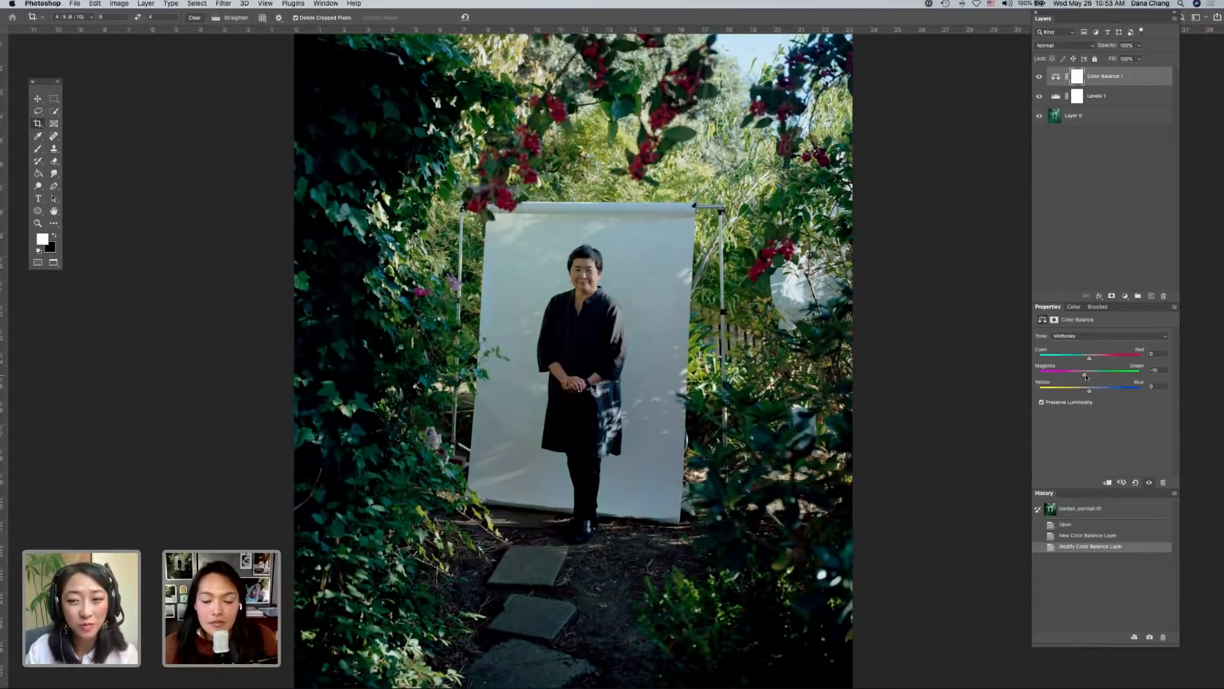
left_click_drag(1089, 392, 1087, 393)
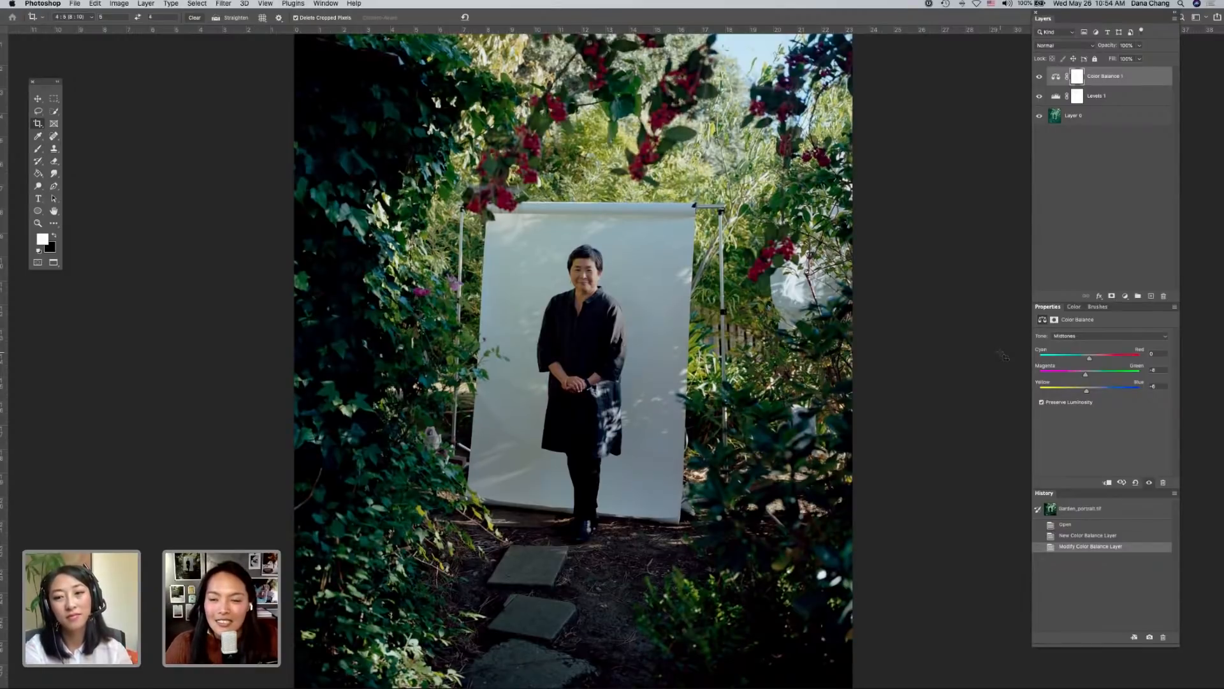
- Return to the Shadows range of the Color Balance adjustment and review the color across the whole portrait
left_click(1072, 337)
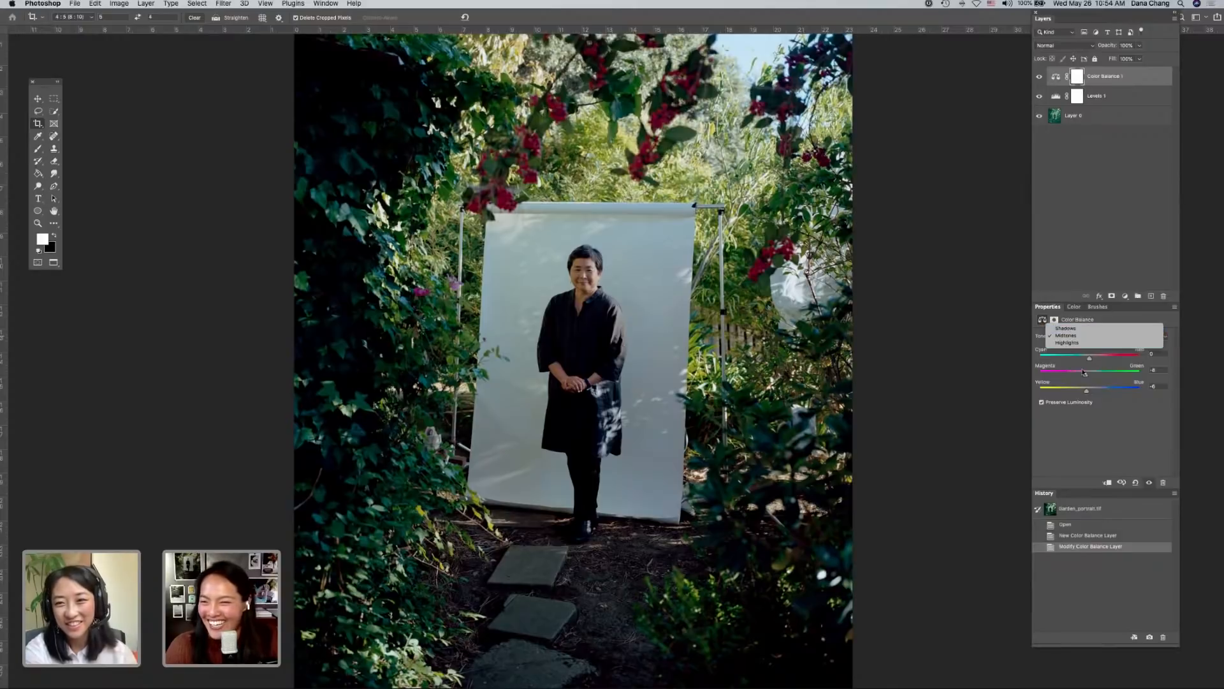
left_click(1086, 328)
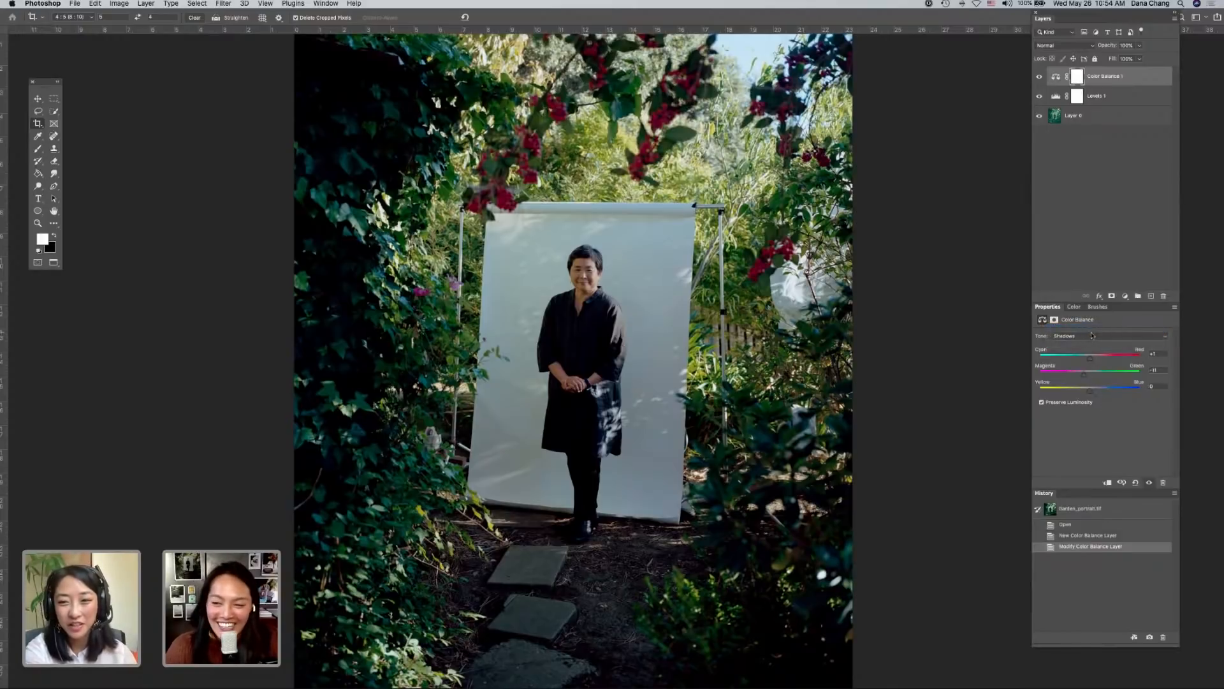
left_click_drag(1090, 358, 1090, 360)
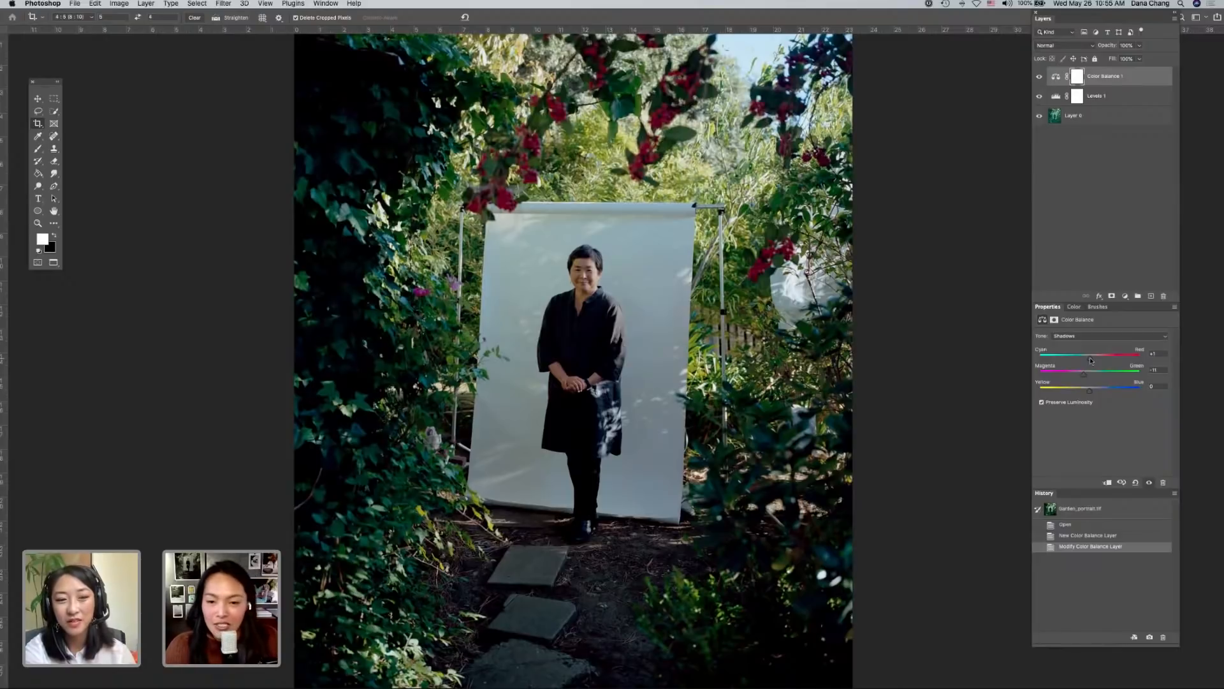
key("super+minus")
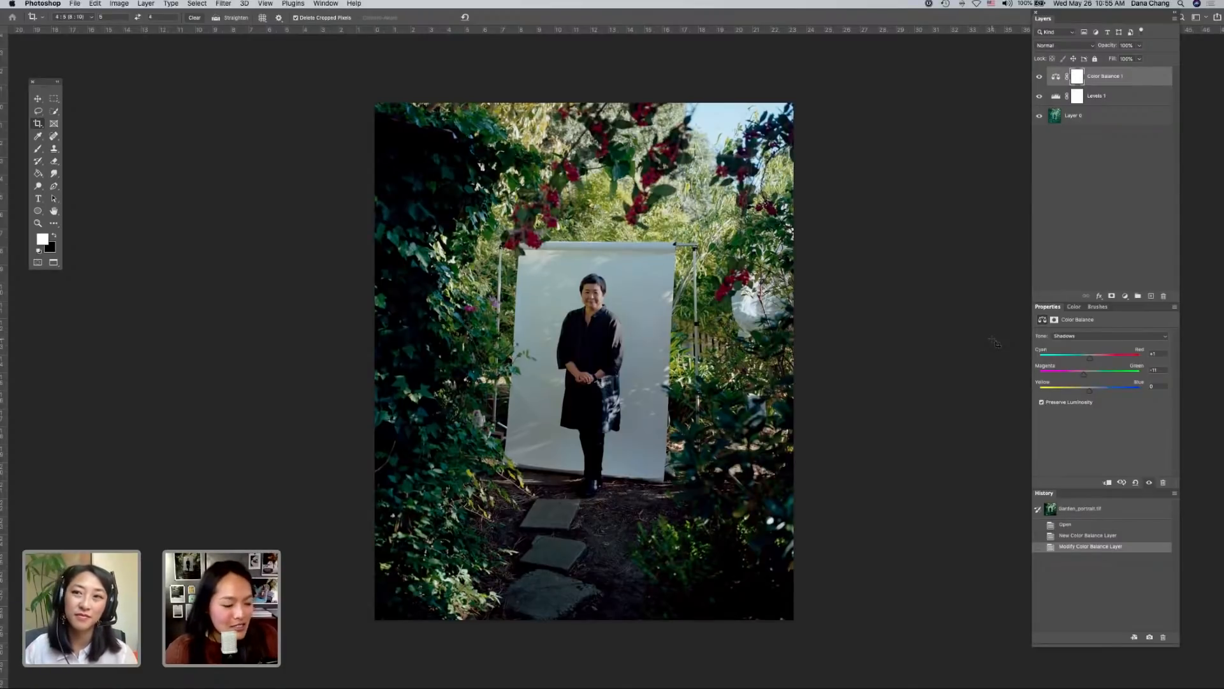
key("super+equal")
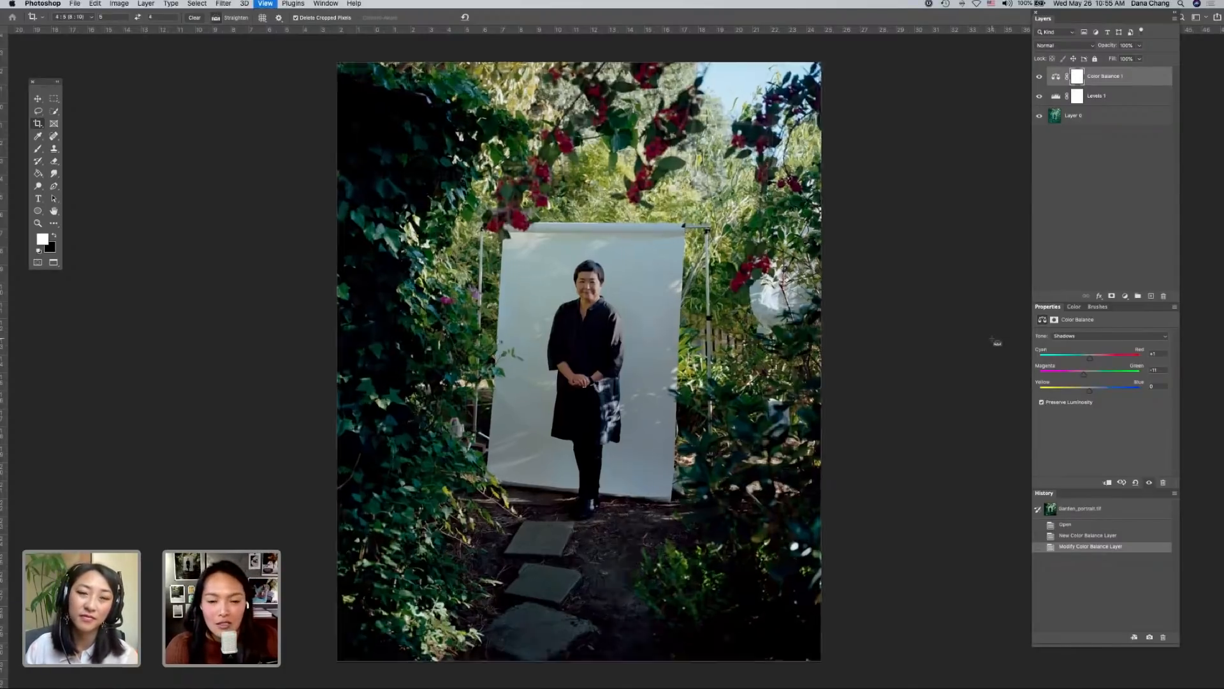
key("super+equal")
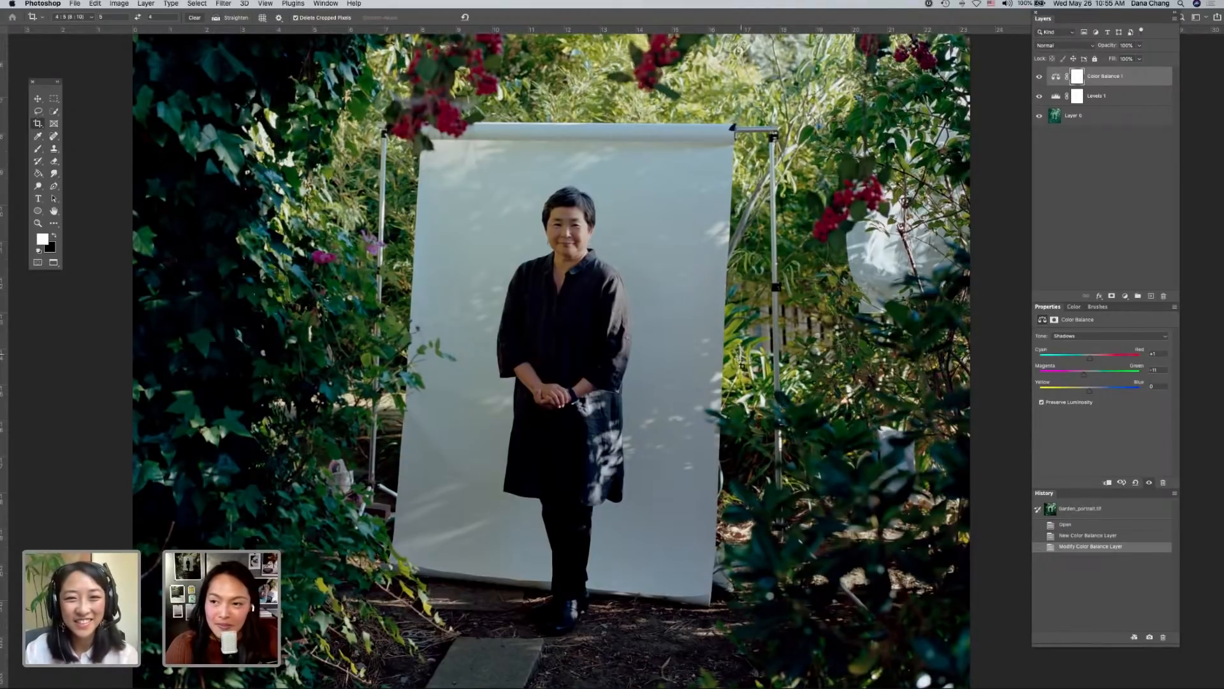
- Add a blank layer between the photo layer and Levels 1 and activate the Clone Stamp with sampling on Current & Below
left_click(1115, 99)
left_click(1151, 295)
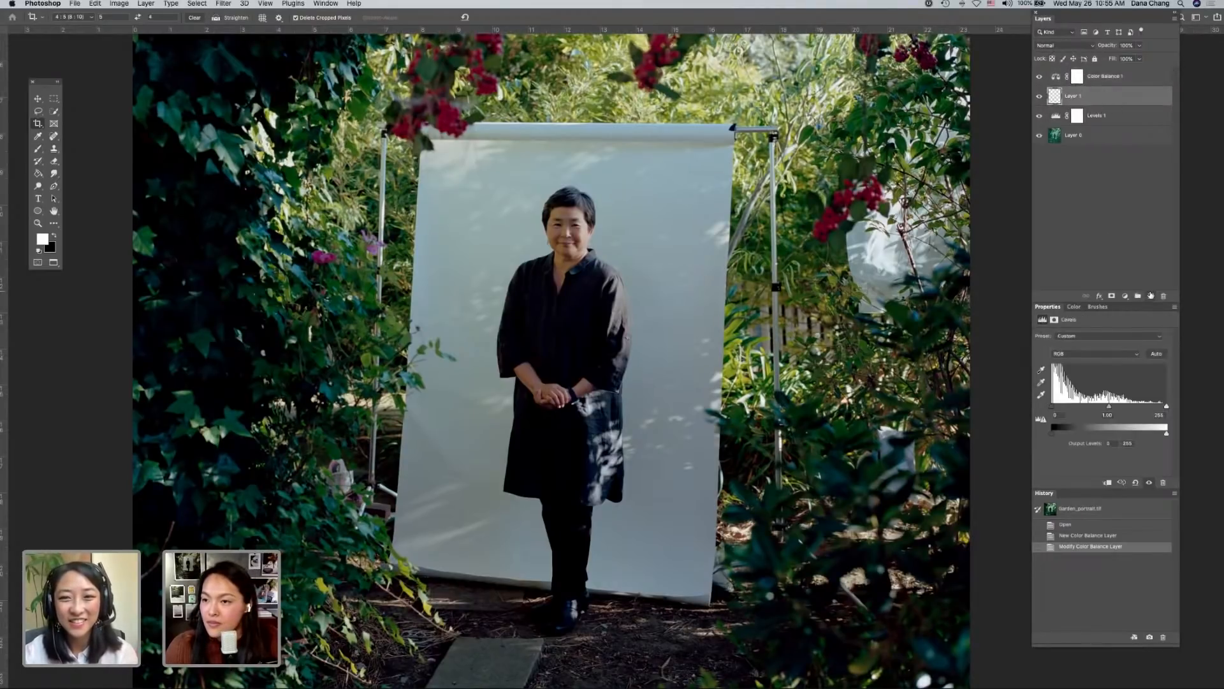
left_click_drag(1056, 98, 1056, 126)
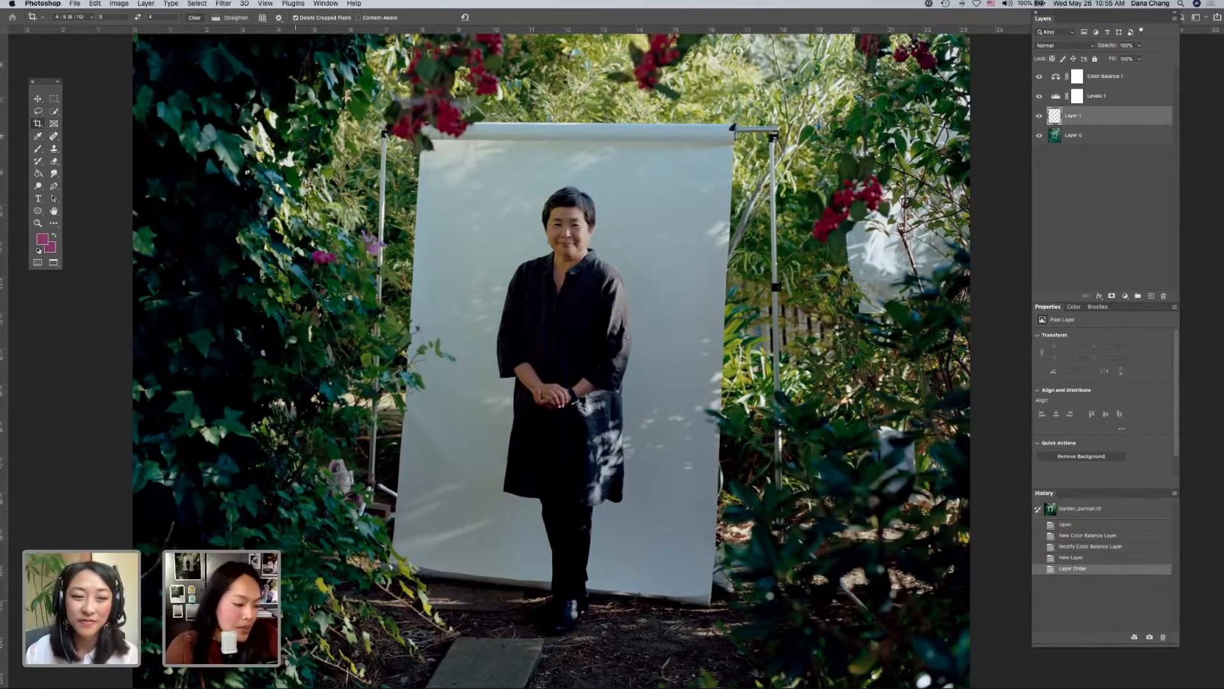
key("s")
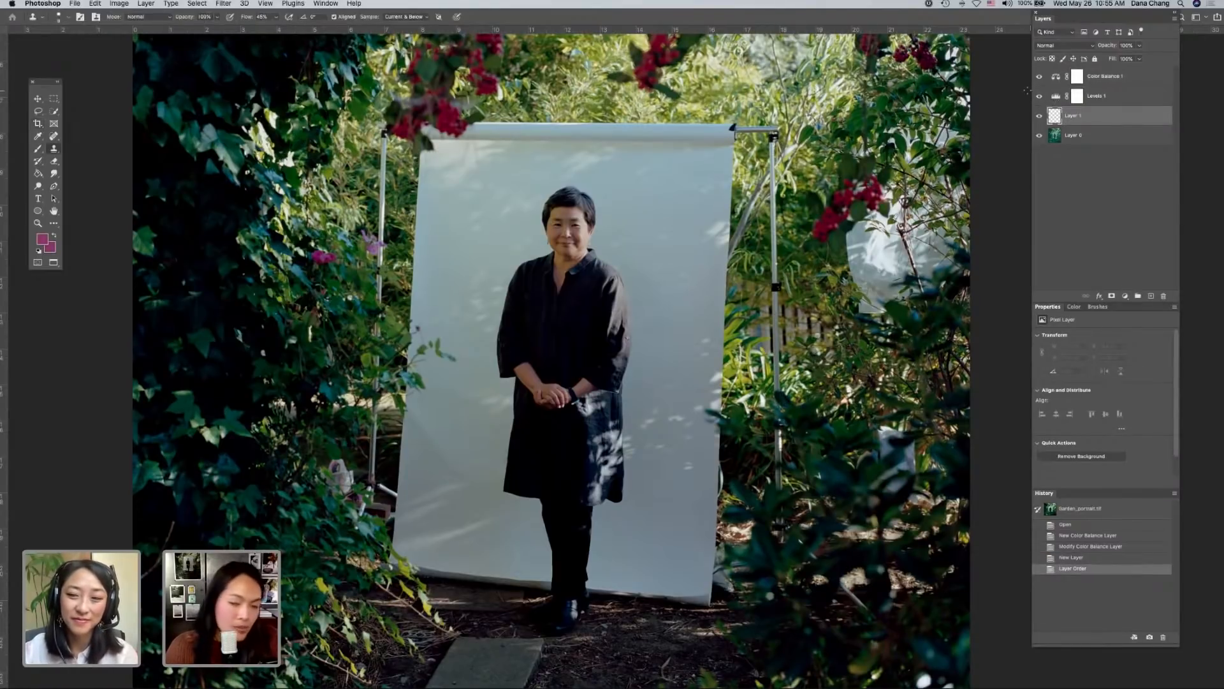
key("super+equal")
left_click(421, 17)
left_click(420, 17)
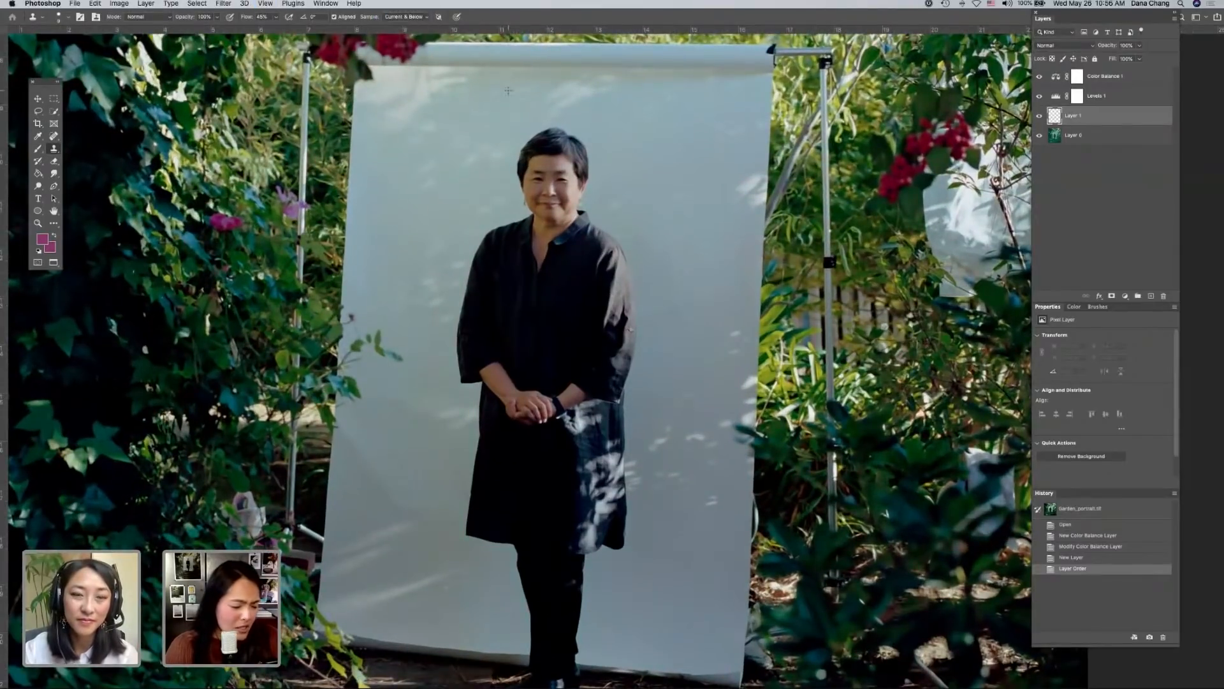
- Clone out the dust specks on the upper backdrop above and beside the subject's head, using a larger brush
scroll(508, 91, "up", 3)
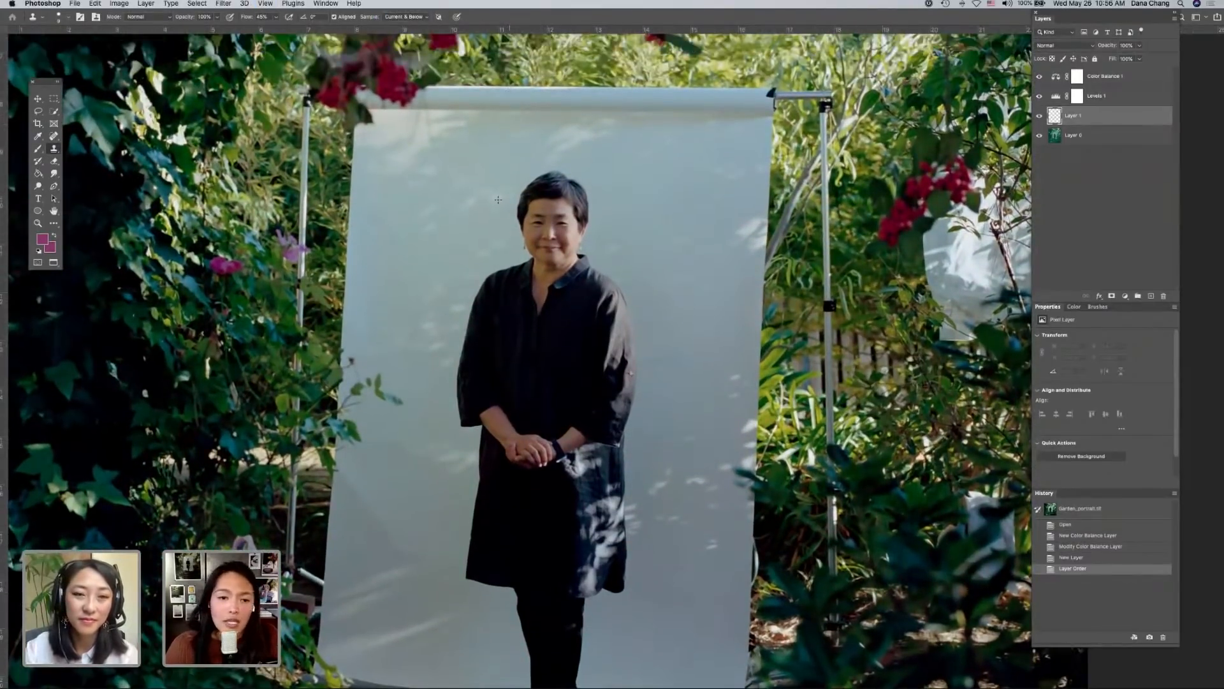
key("super+equal")
scroll(517, 203, "right", 3)
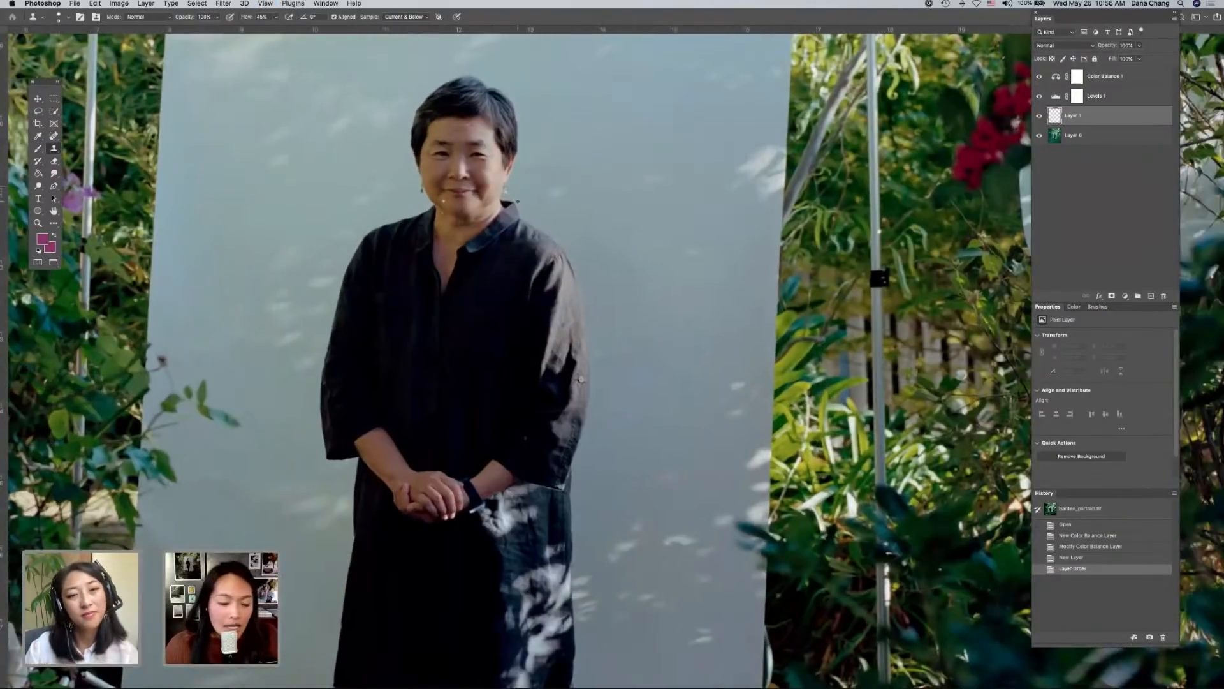
scroll(518, 203, "up", 4)
scroll(519, 205, "up", 3)
key("super+equal")
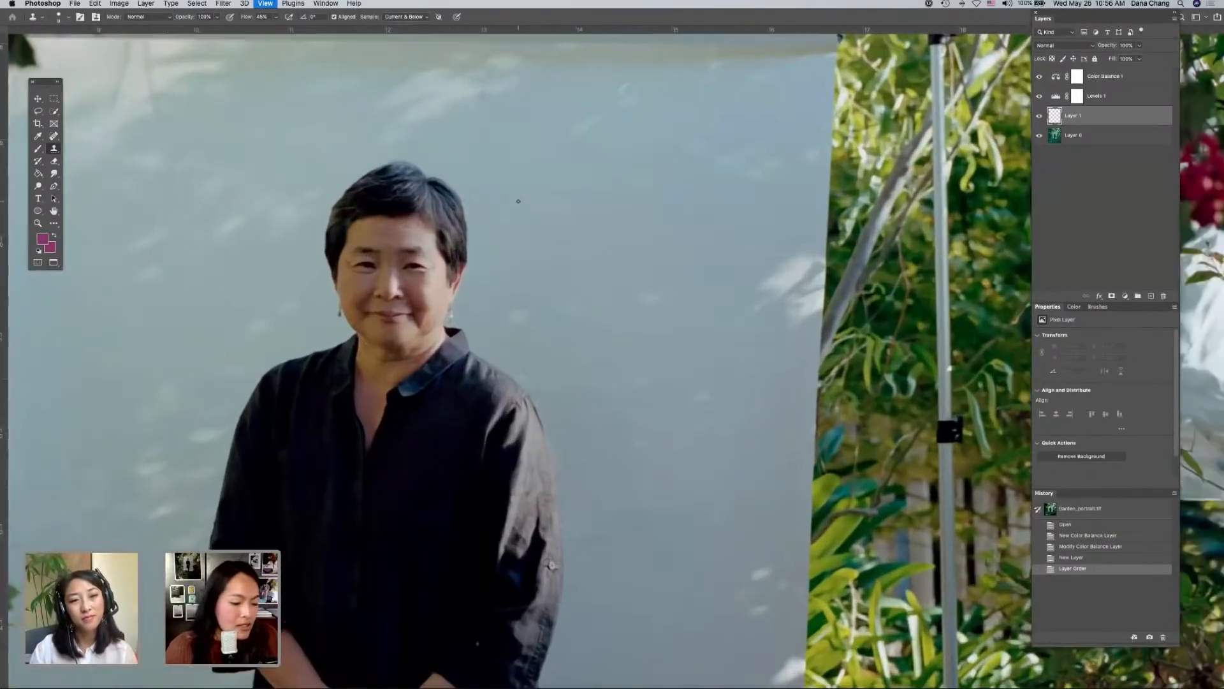
scroll(520, 201, "up", 5)
key("bracketright")
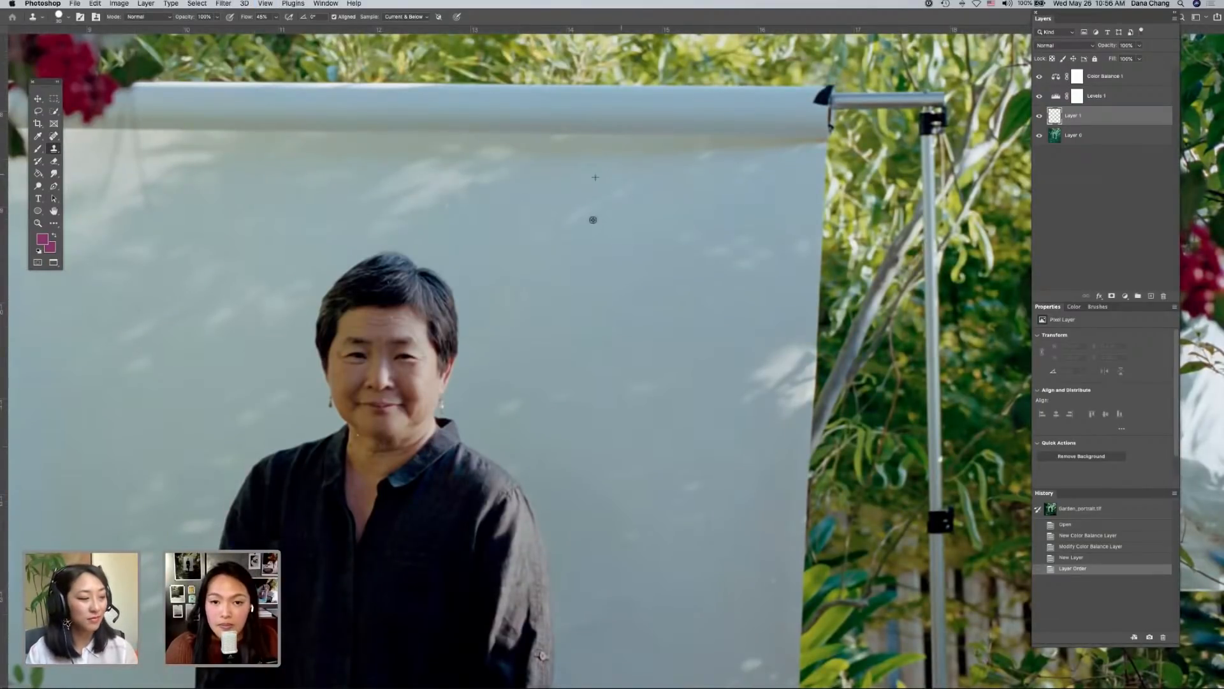
left_click(651, 231)
left_click(681, 253)
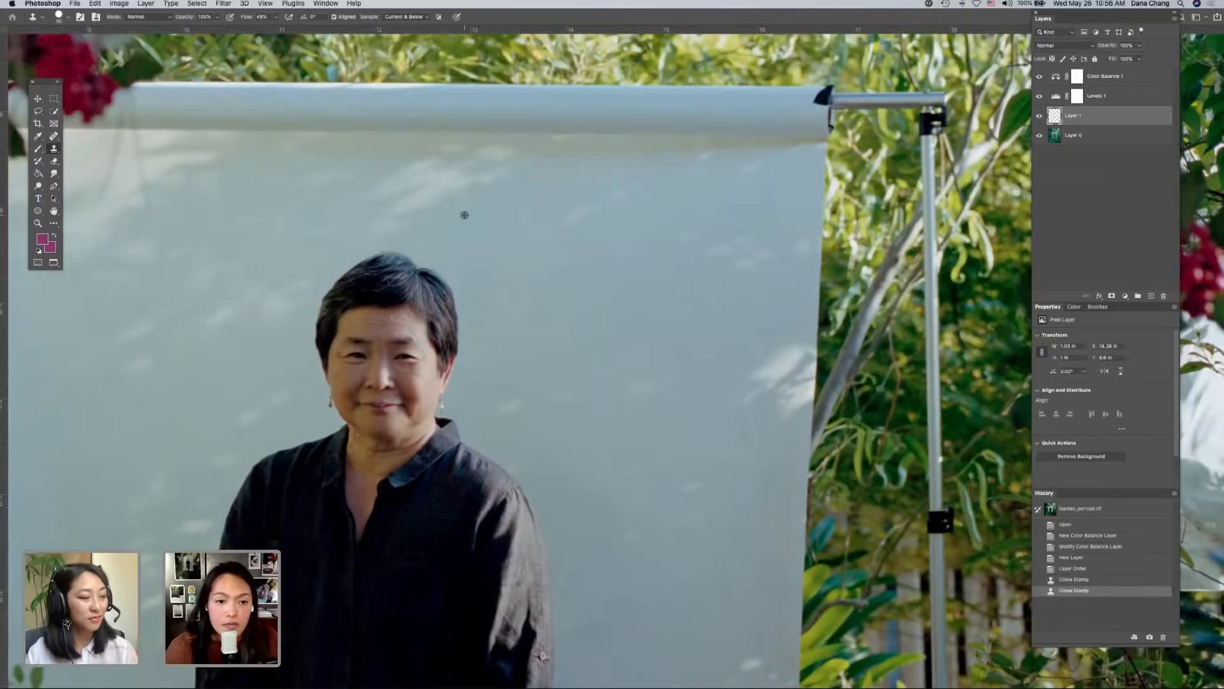
left_click(447, 202)
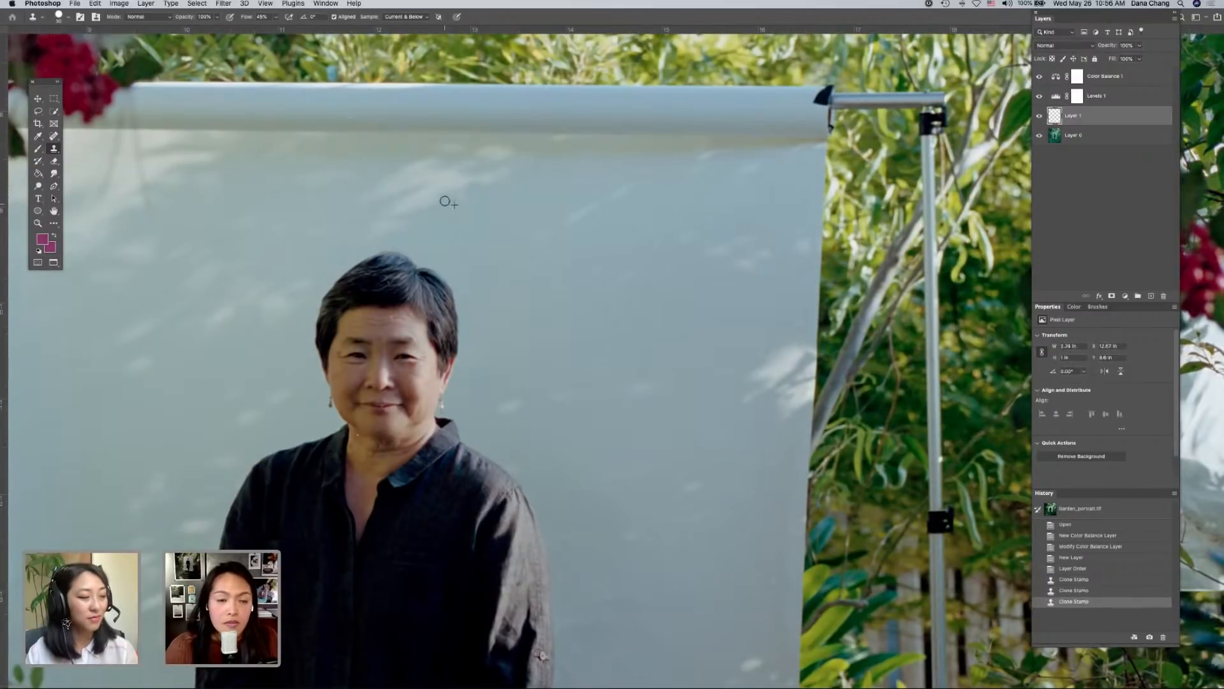
left_click(355, 118)
- Clone out the specks at the subject's neck and on the hair at the temple
scroll(408, 160, "left", 5)
scroll(446, 204, "down", 6)
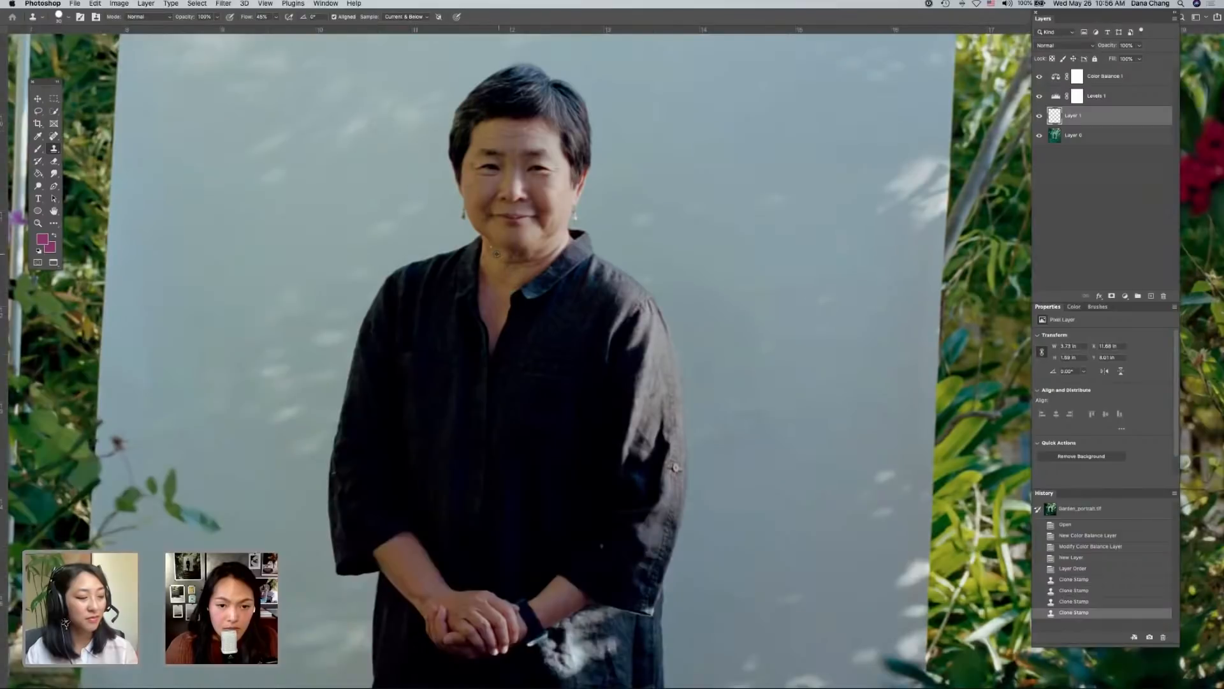
left_click(493, 252)
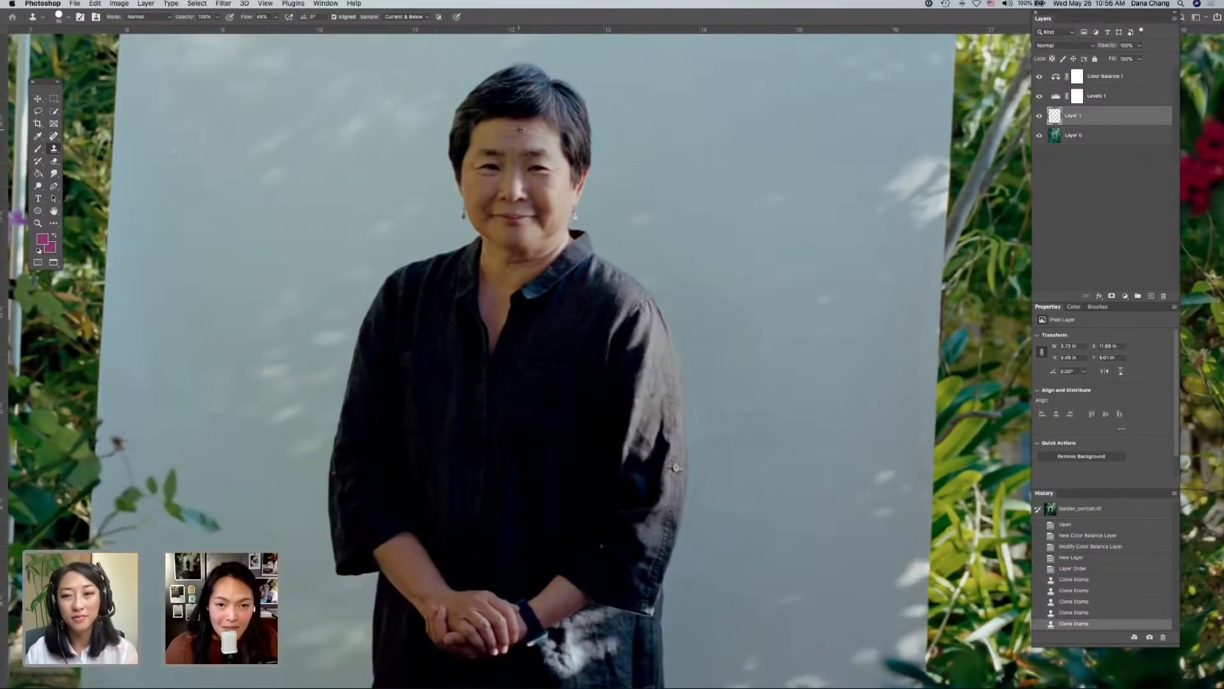
scroll(528, 137, "up", 3)
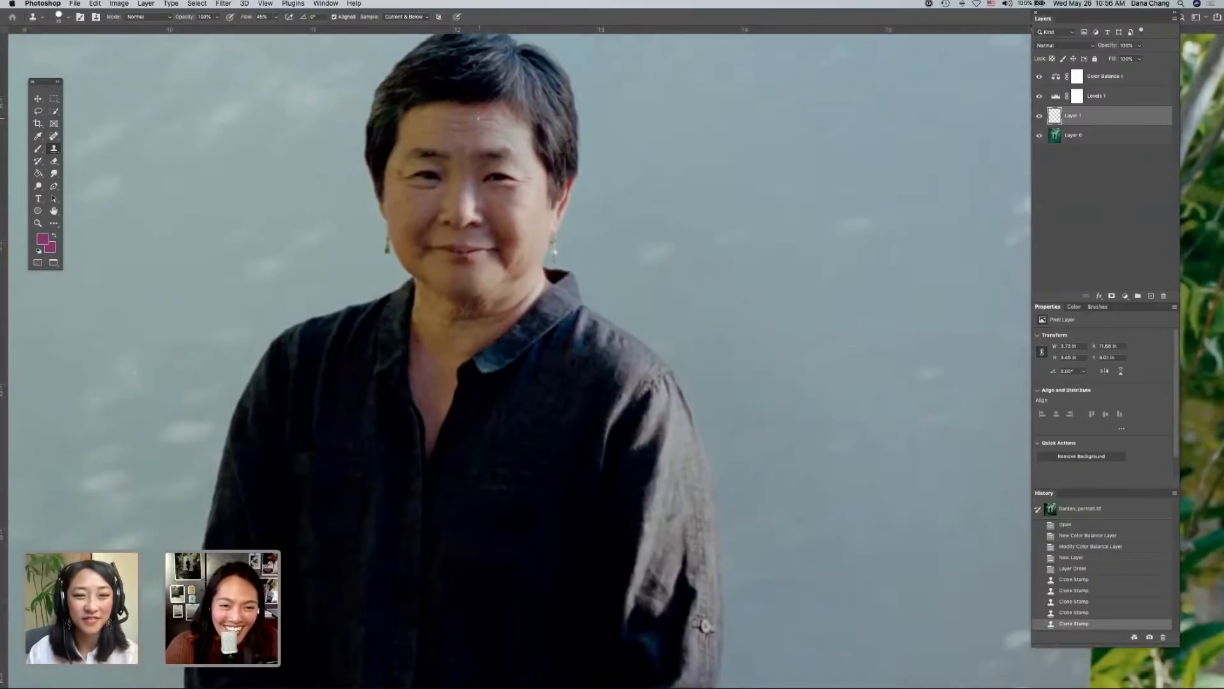
left_click(539, 121)
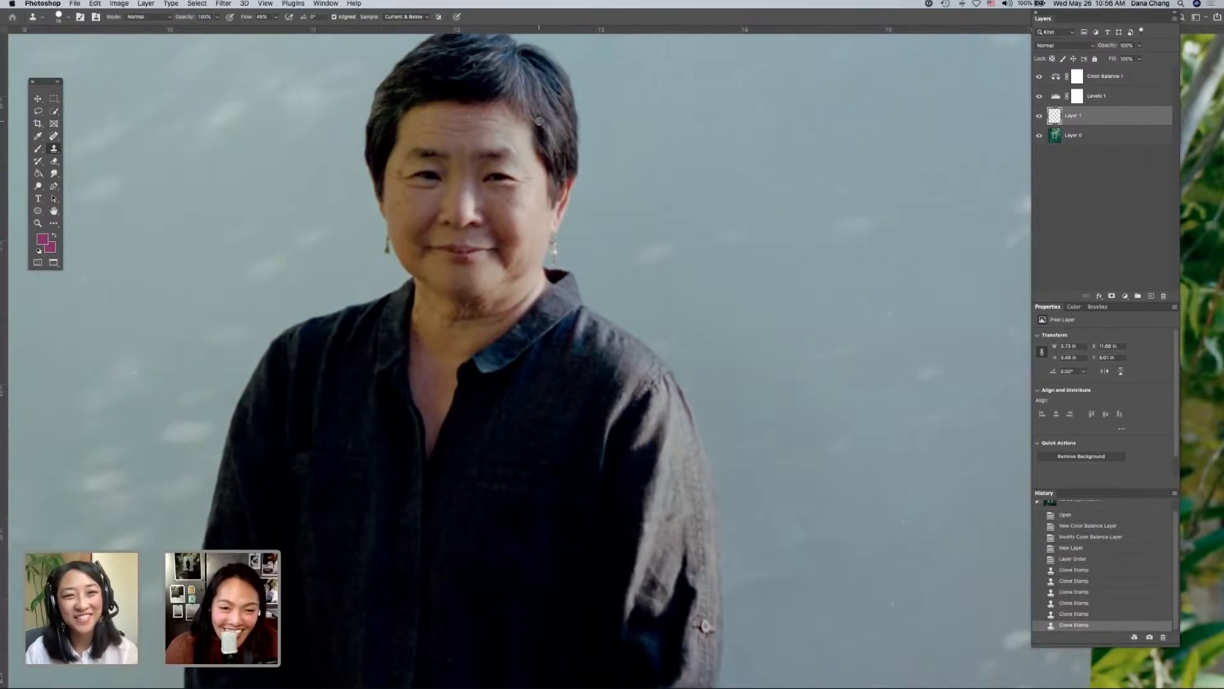
- Clone out the specks on the backdrop beside the subject's arm and the bright spot on the dark sleeve
scroll(539, 121, "down", 5)
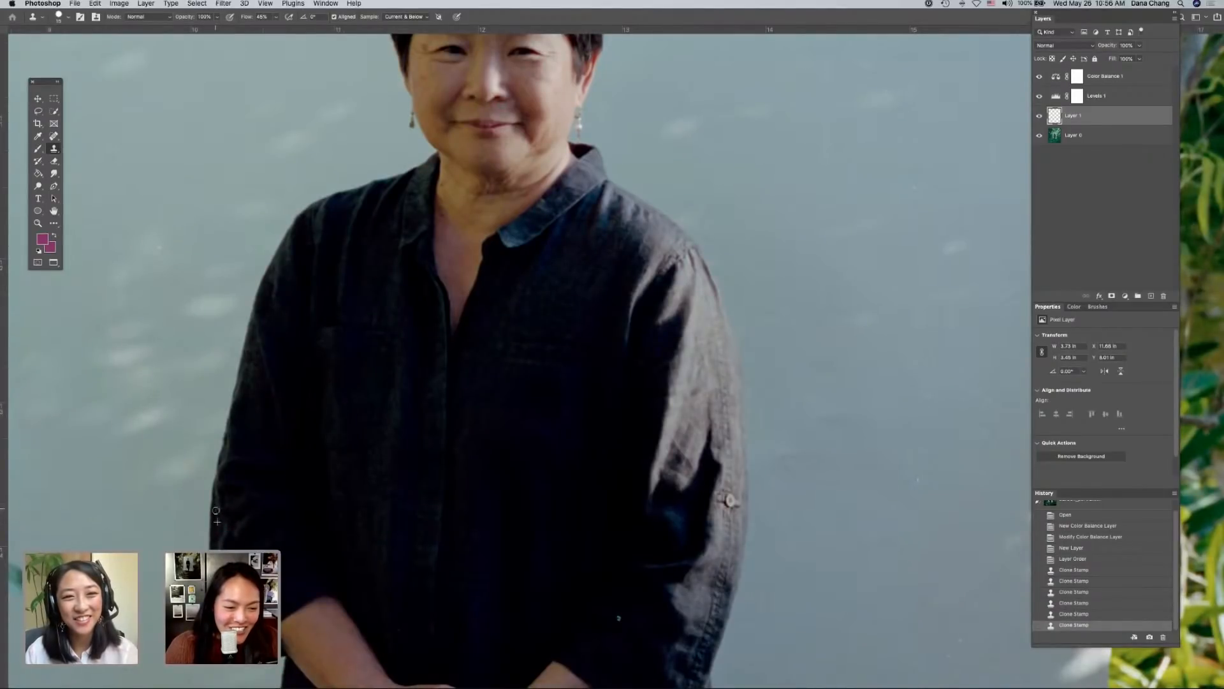
left_click(98, 522)
left_click(121, 522)
left_click(633, 619)
- Clone out the specks in the shadow band just below the backdrop's roller
scroll(637, 617, "up", 5)
scroll(354, 465, "up", 3)
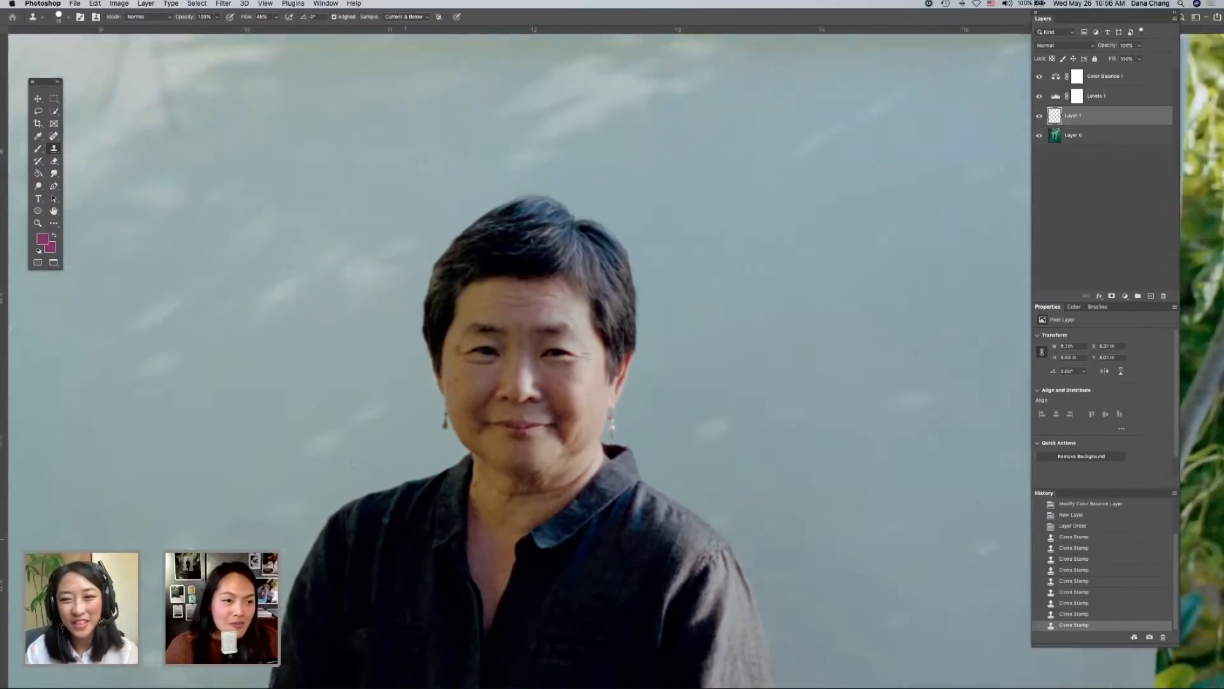
scroll(353, 464, "up", 6)
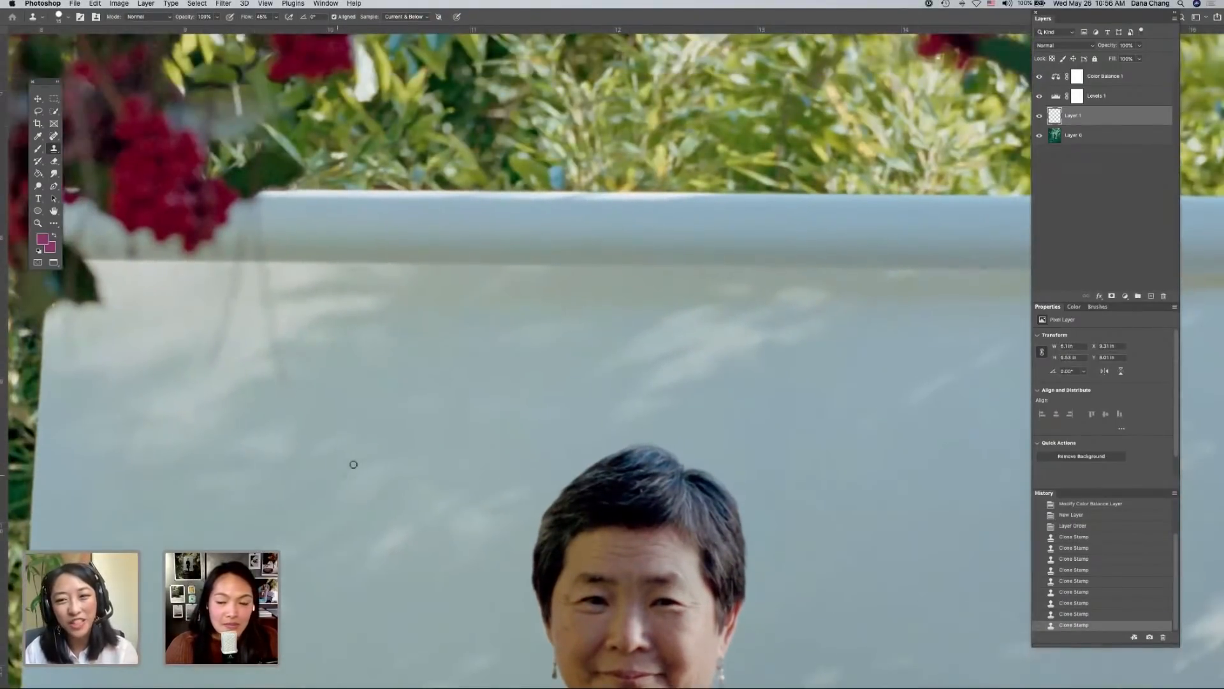
scroll(354, 464, "right", 4)
scroll(354, 464, "down", 2)
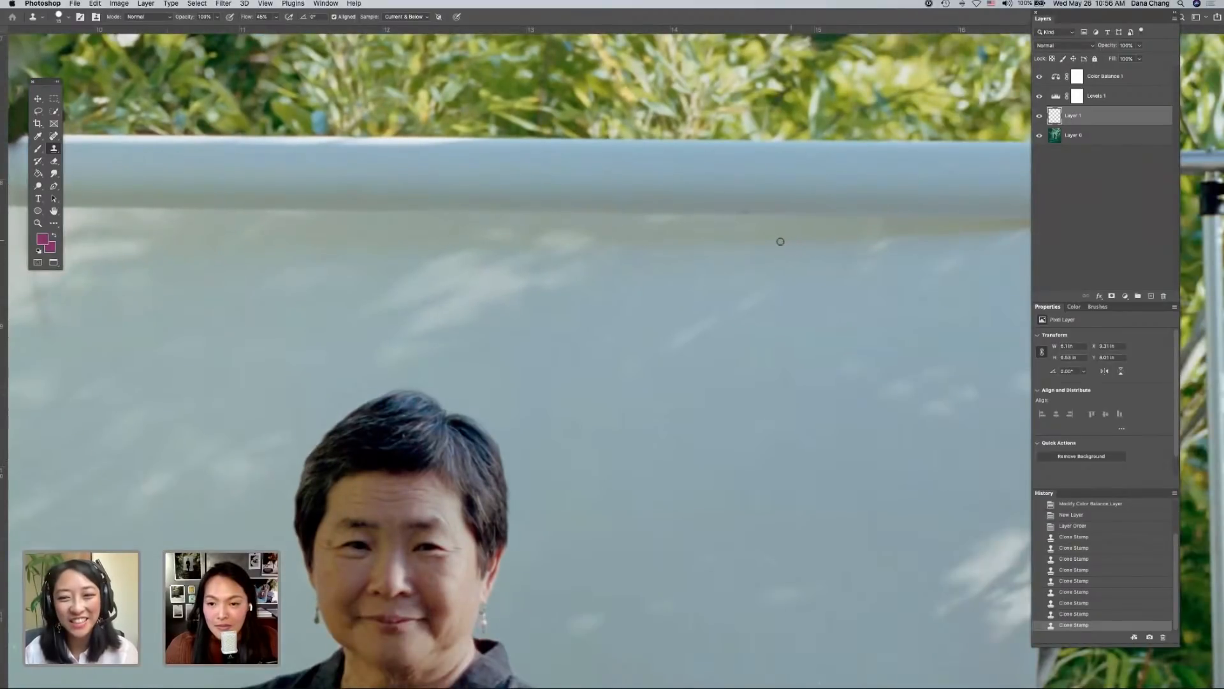
left_click(749, 230)
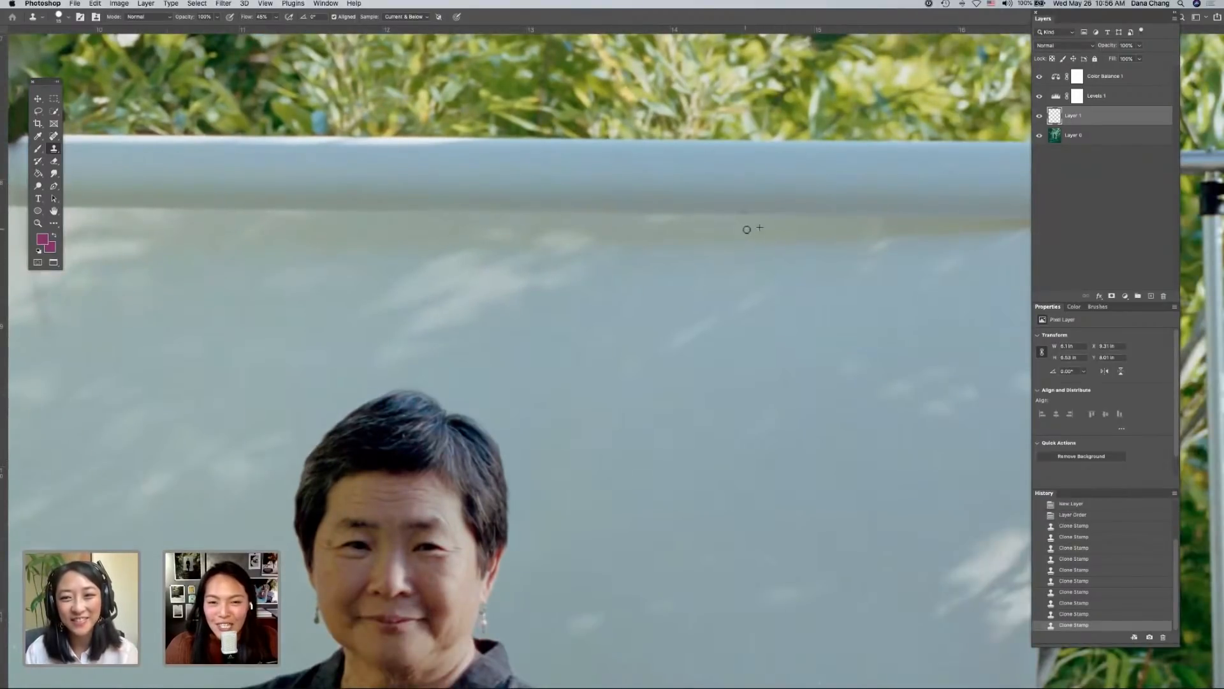
left_click(747, 230)
- Clone out the dust speck on the upper backdrop near its right edge
scroll(747, 228, "down", 4)
scroll(831, 151, "right", 5)
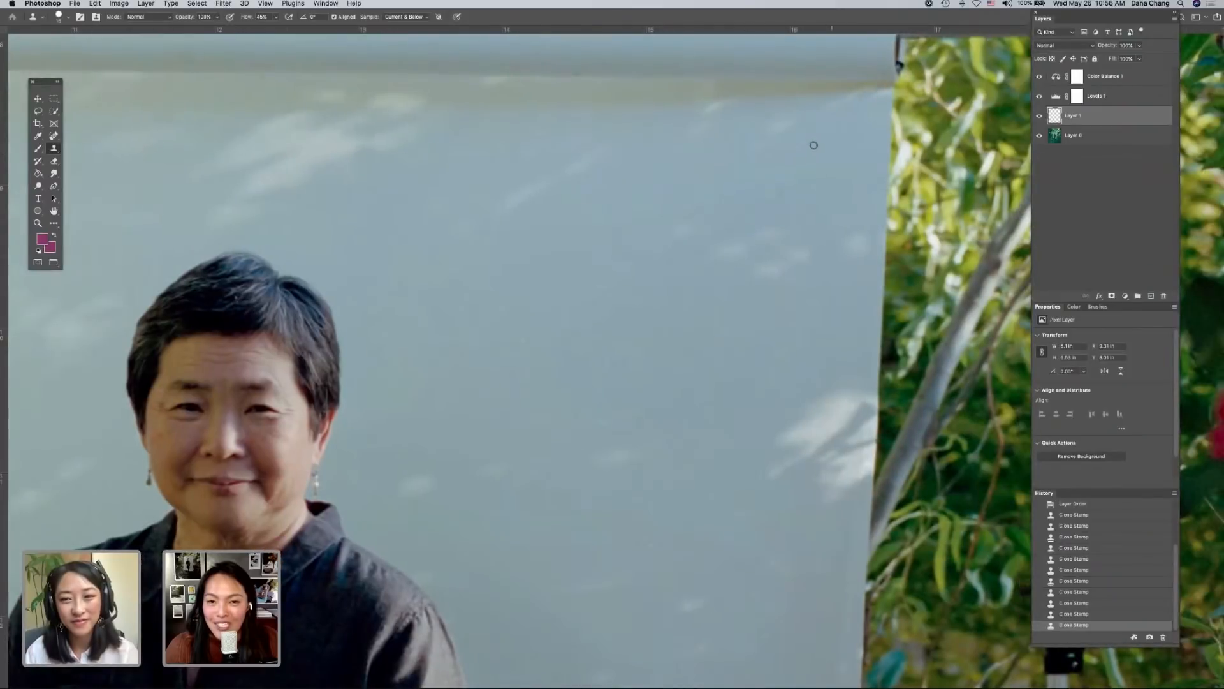
left_click(802, 152)
scroll(634, 126, "up", 2)
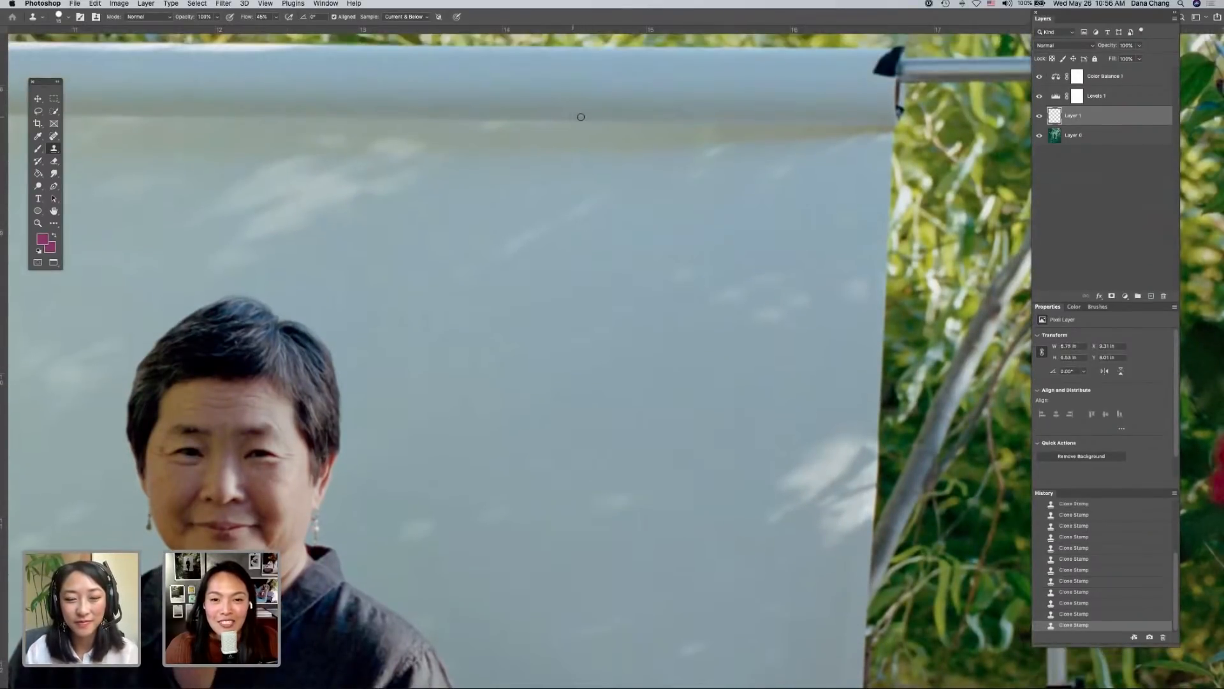
- Clone out the dust specks on the coat just below the sleeve cuff, undoing one misplaced stamp
scroll(636, 121, "down", 10)
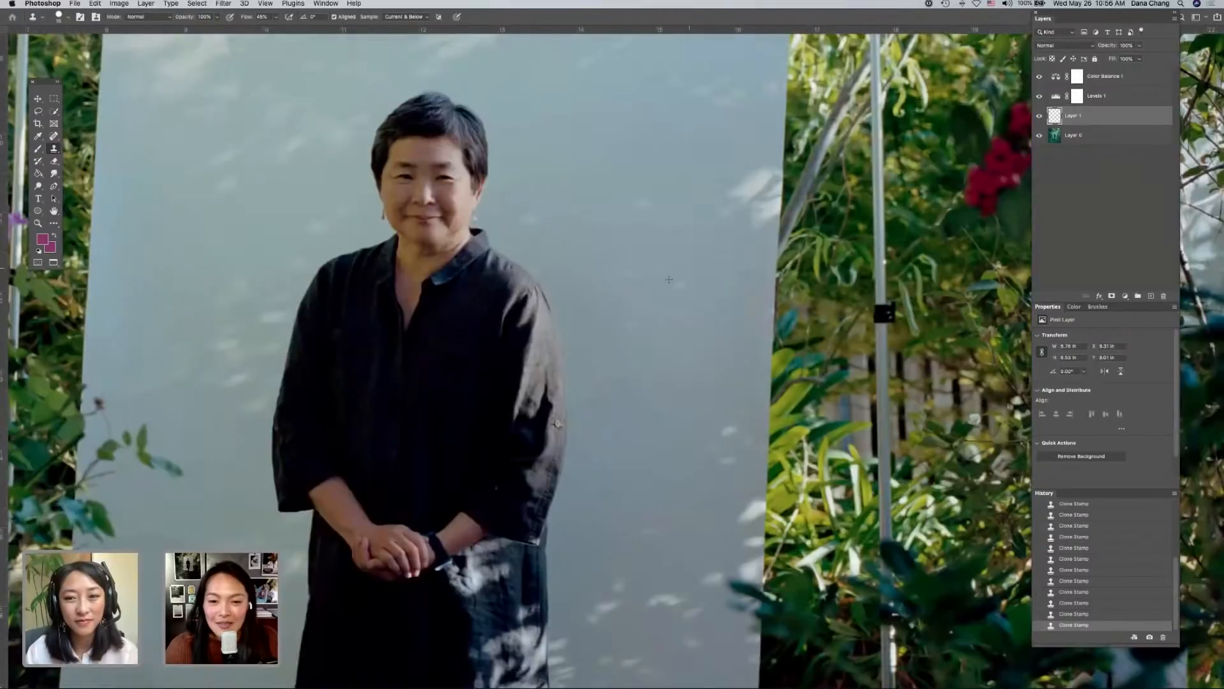
scroll(628, 381, "up", 10)
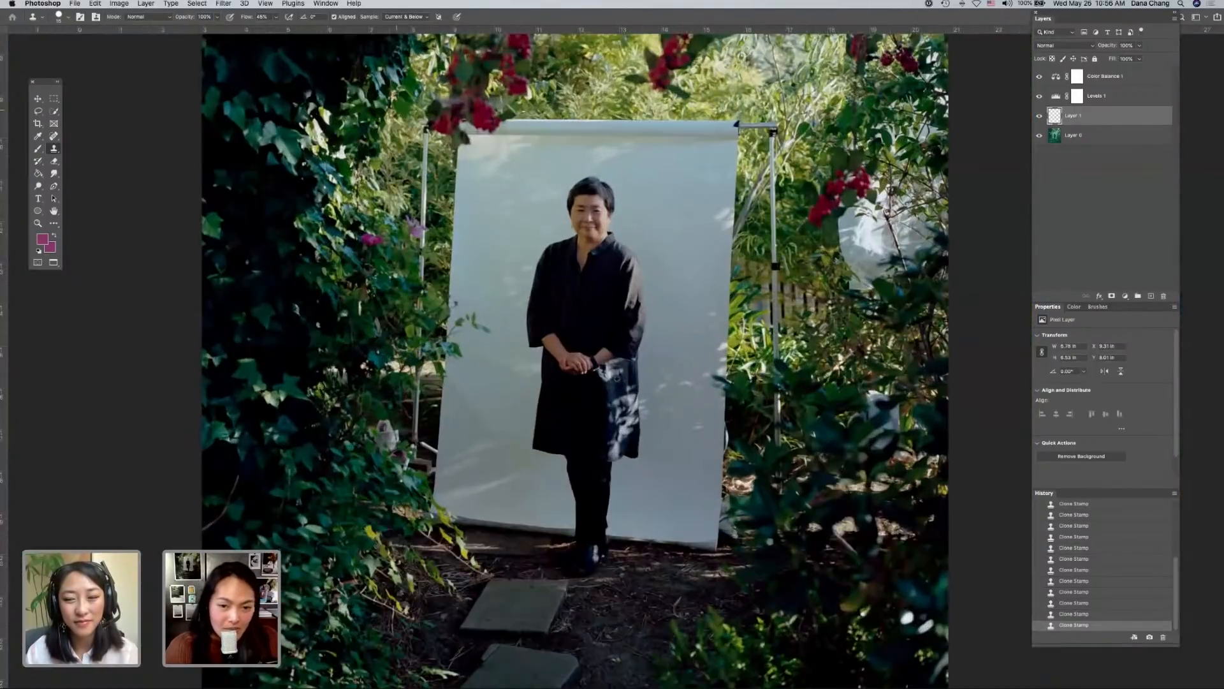
left_click(651, 326, "alt")
left_click(640, 338)
key("super+z")
left_click_drag(634, 336, 642, 337)
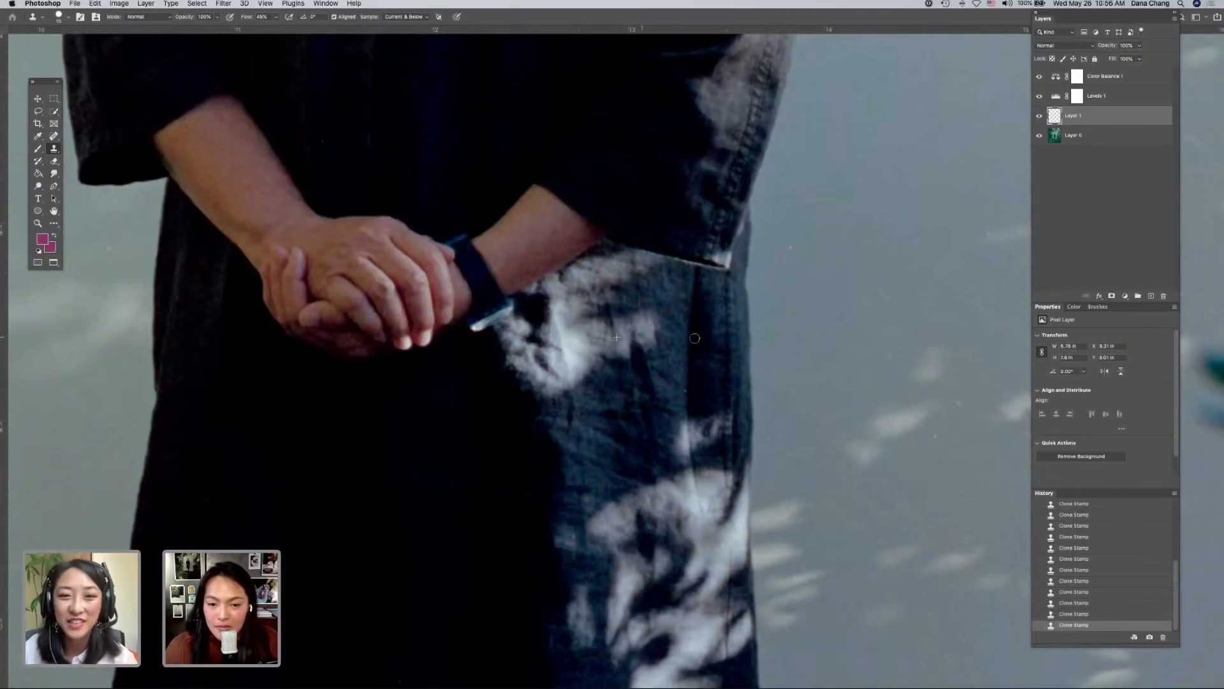
left_click(686, 390)
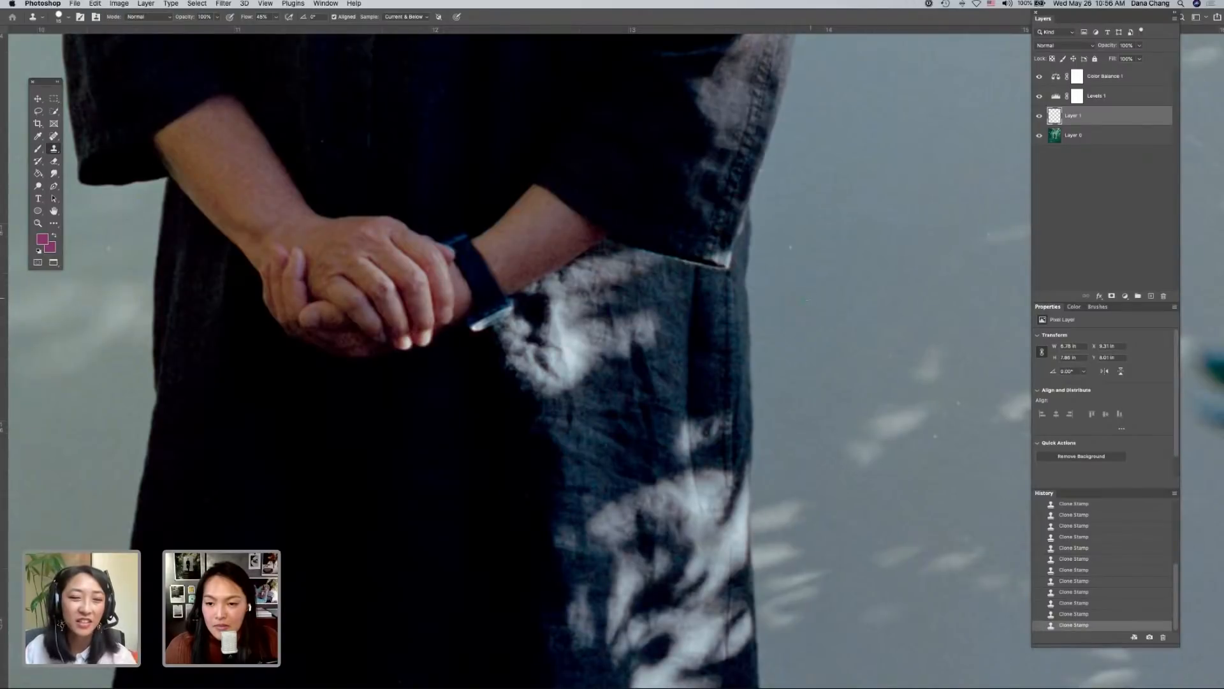
- Clone out the white specks on the backdrop beside the coat, among the small light patches
scroll(811, 298, "right", 3)
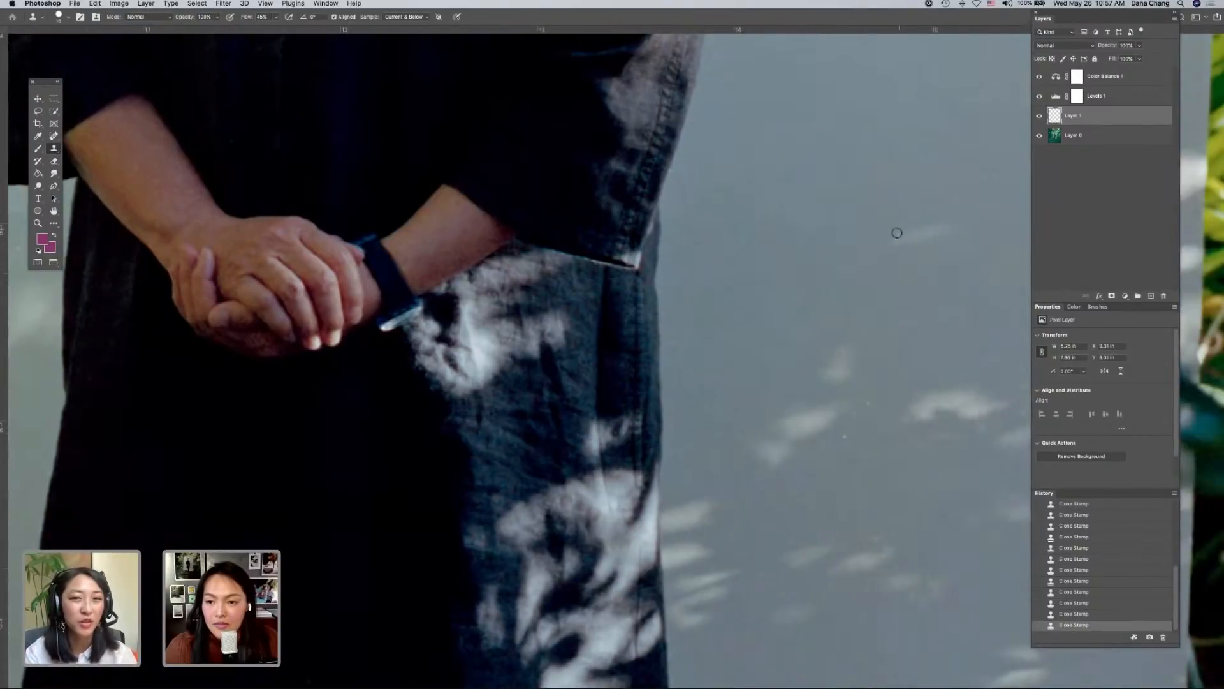
scroll(878, 326, "right", 4)
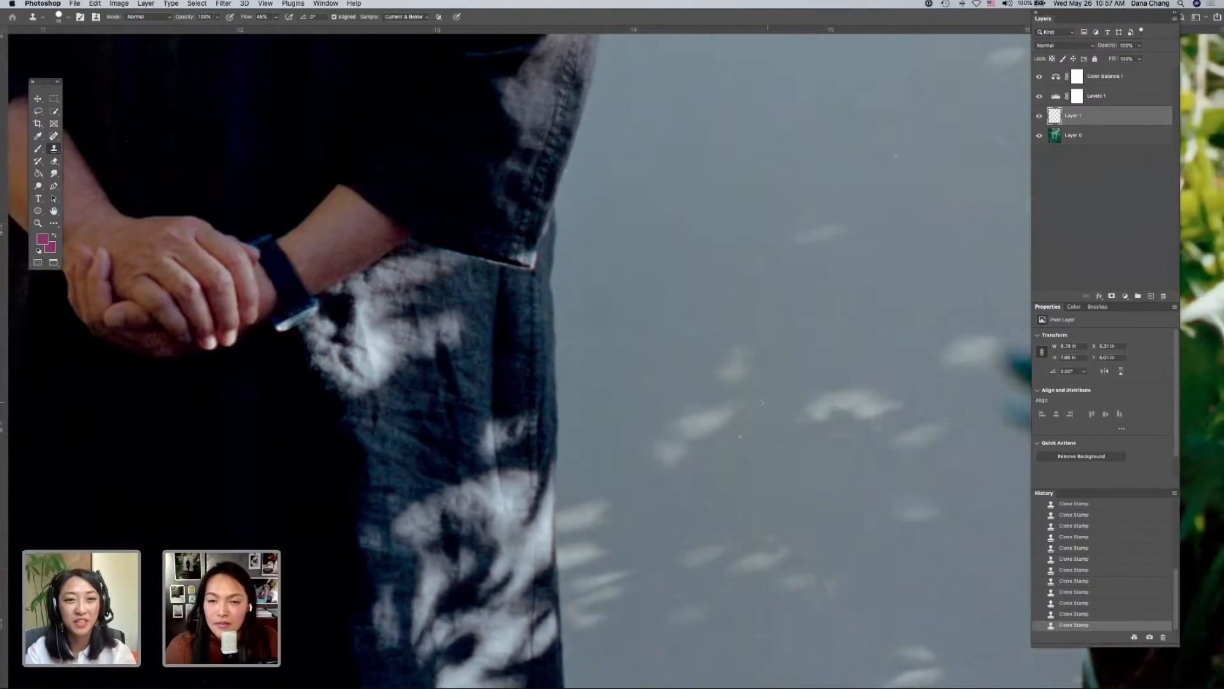
scroll(786, 260, "right", 3)
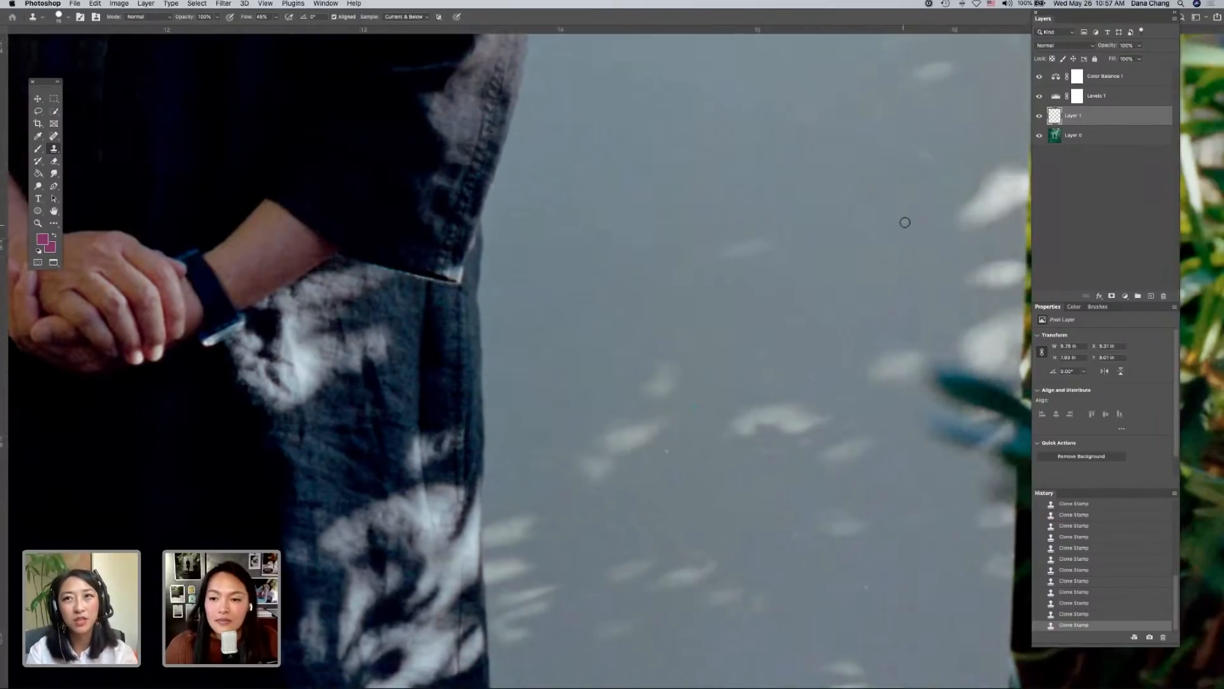
left_click(657, 459, "alt")
left_click(668, 450)
left_click(667, 455)
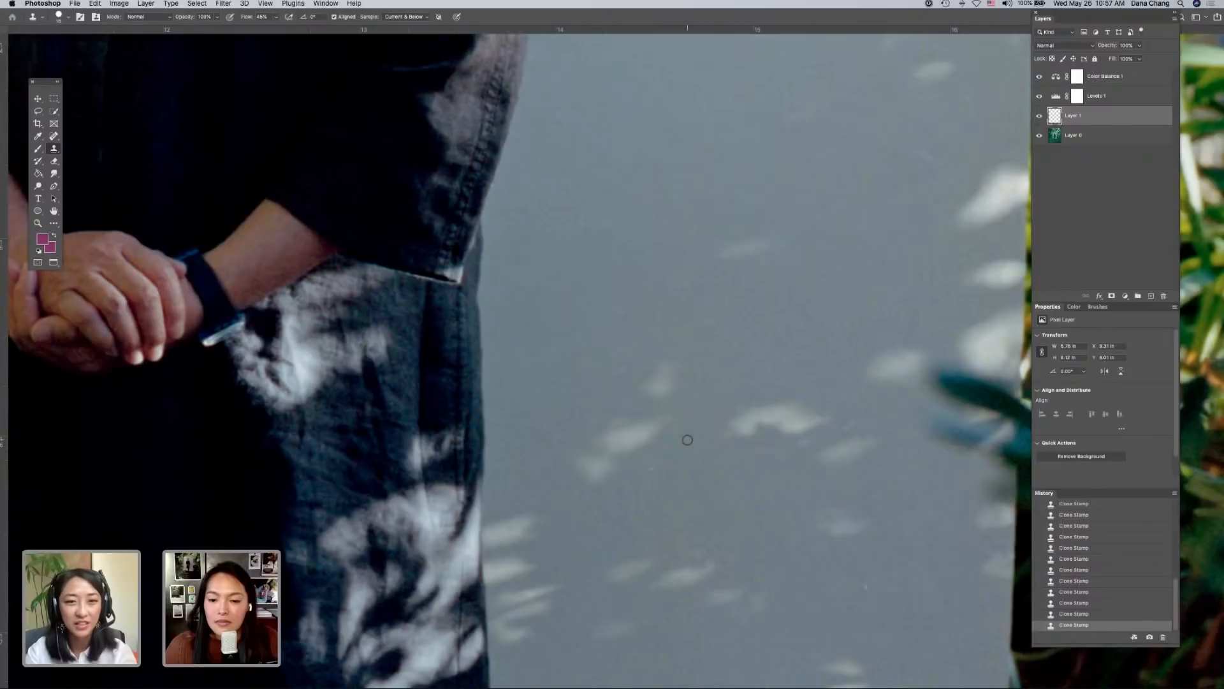
- Clone out the remaining specks on the backdrop between the coat and the blurred leaf at its edge
scroll(687, 440, "right", 8)
left_click(668, 585)
left_click(665, 420, "alt")
left_click(653, 426)
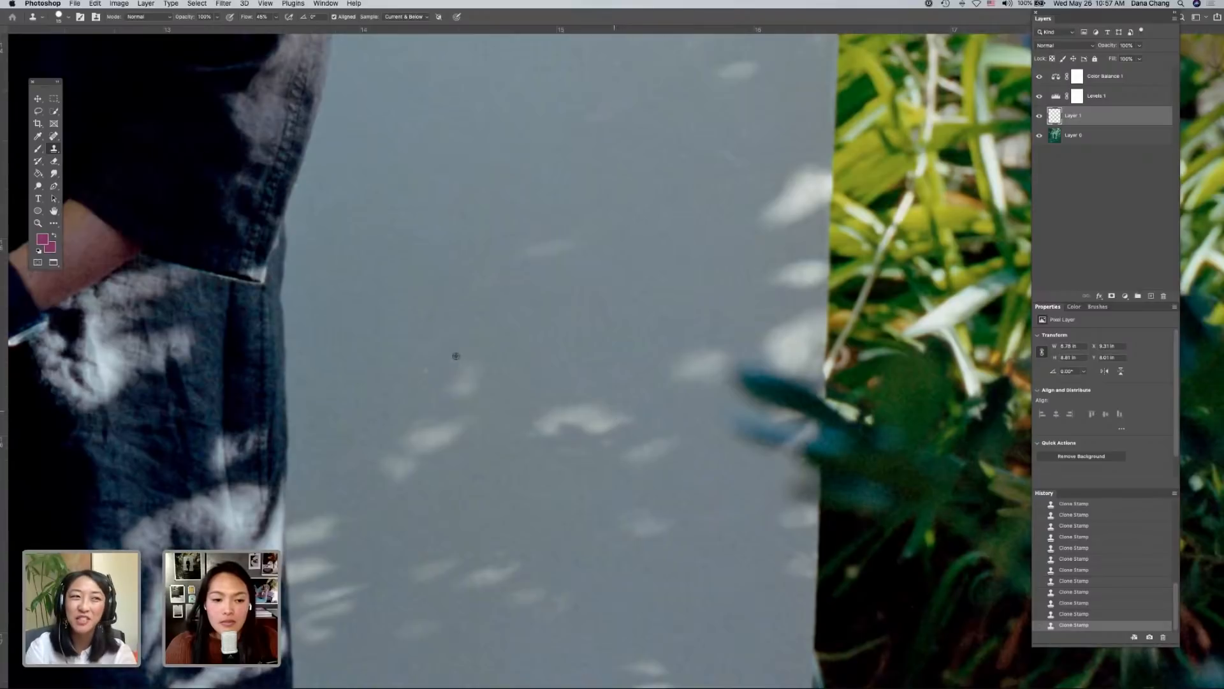
- Clone out the white speck near the backdrop's right edge, above the light patches beside the sleeve
scroll(440, 361, "up", 5)
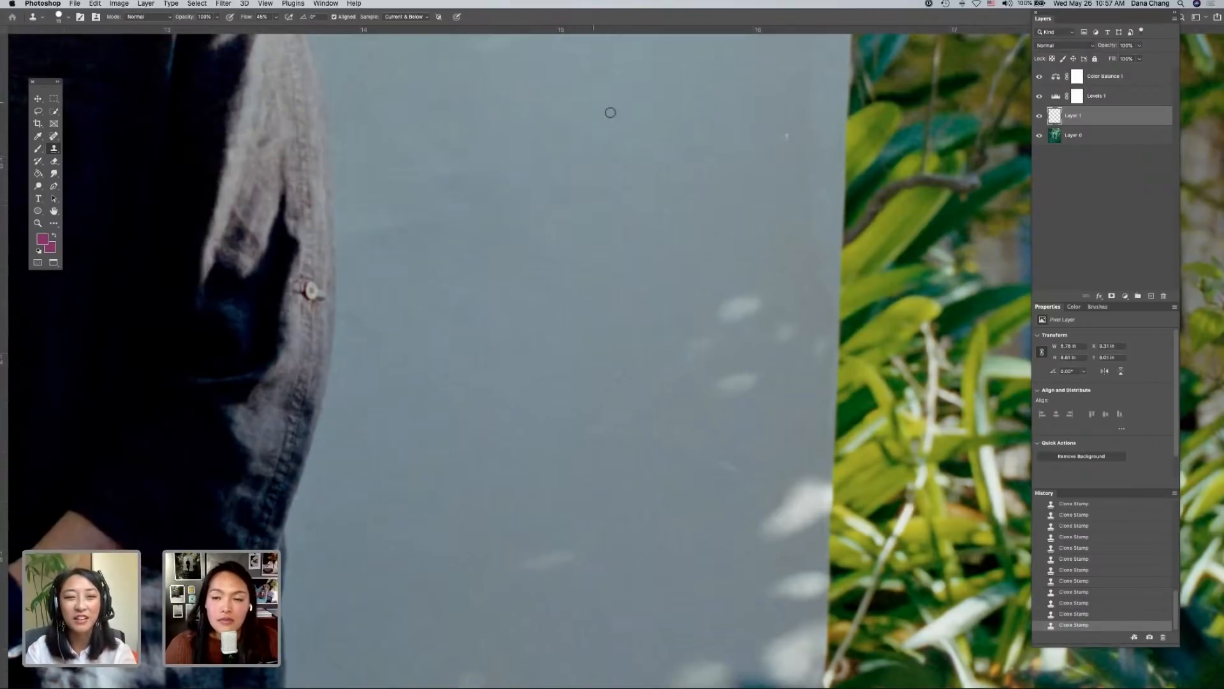
left_click(783, 138)
scroll(773, 178, "up", 3)
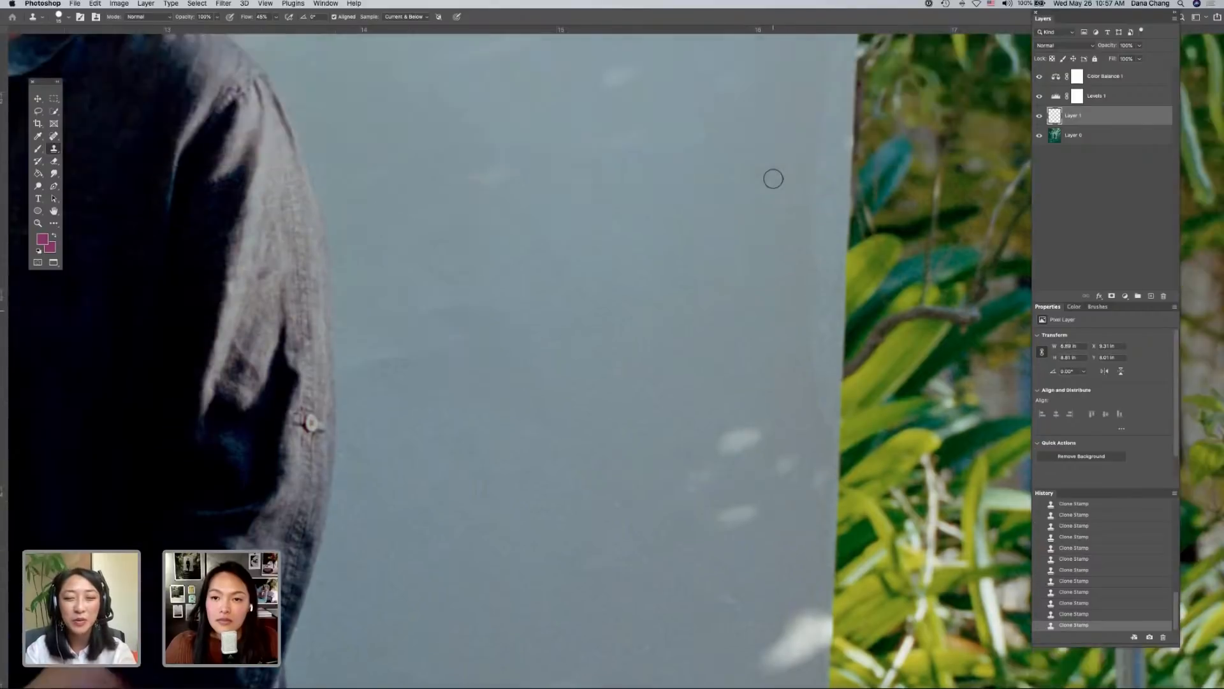
- Clone out the dust specks on the lower backdrop on both sides of the subject's legs
scroll(774, 178, "up", 4)
scroll(773, 179, "down", 10)
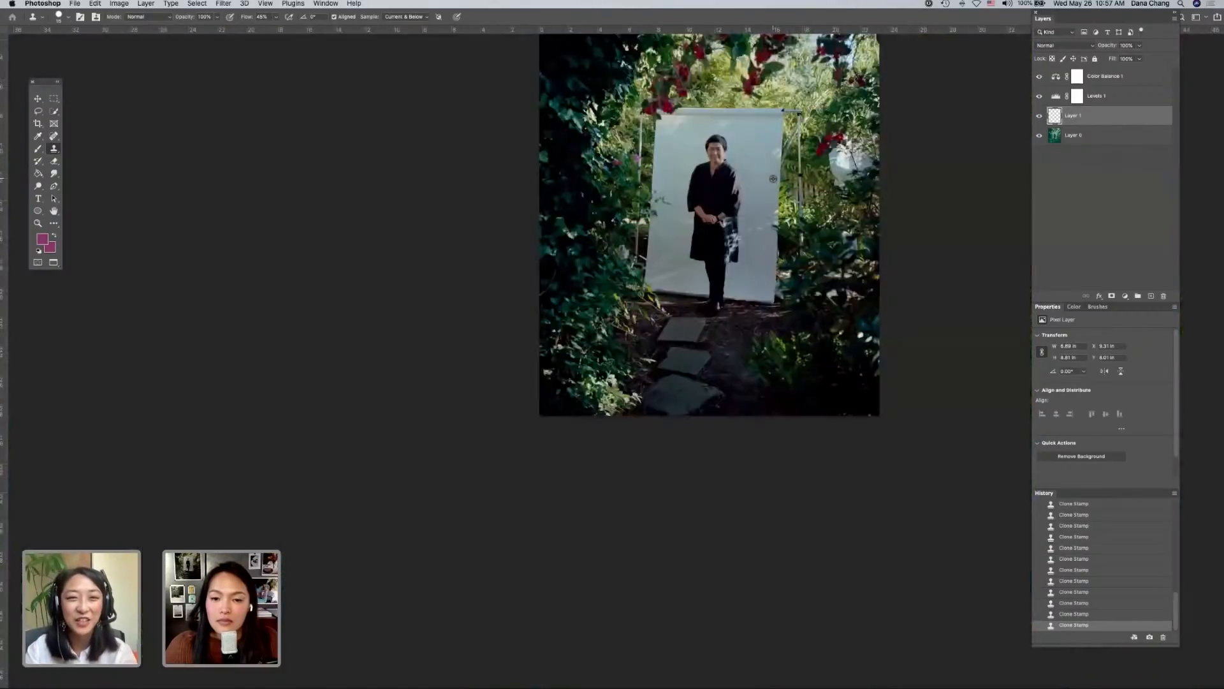
scroll(773, 178, "up", 3)
scroll(774, 179, "up", 3)
key("super+plus")
key("super+plus")
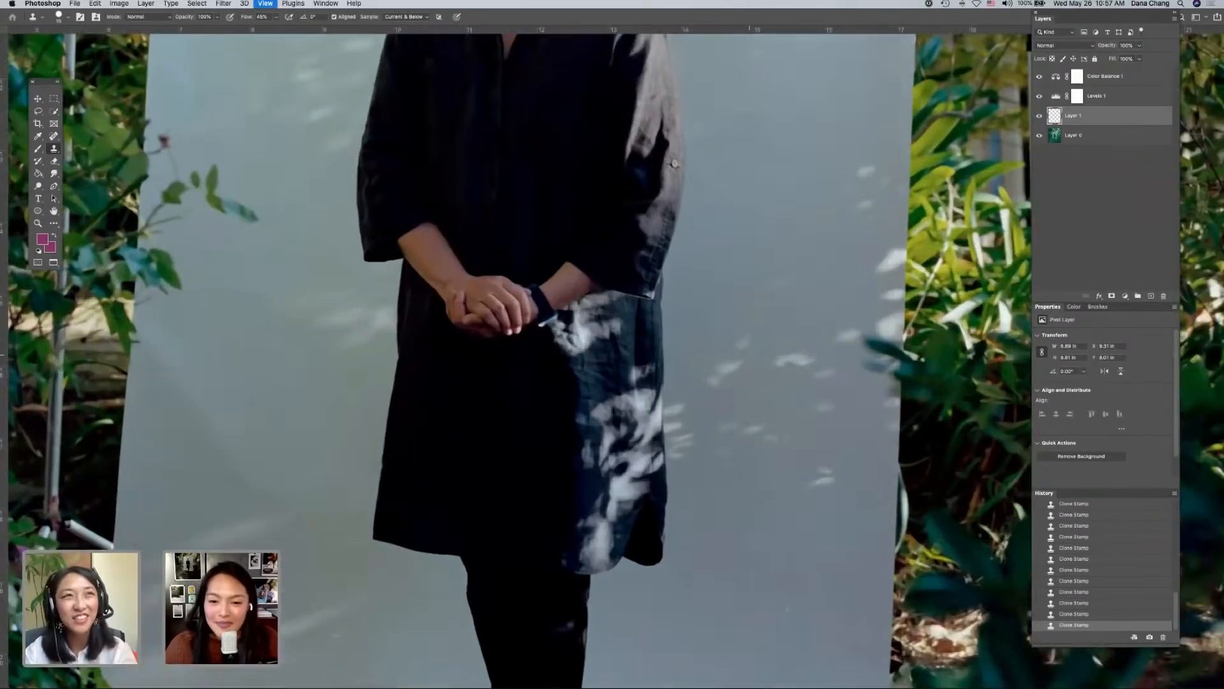
left_click_drag(766, 295, 727, 59)
left_click_drag(687, 495, 723, 305)
left_click_drag(828, 221, 686, 232)
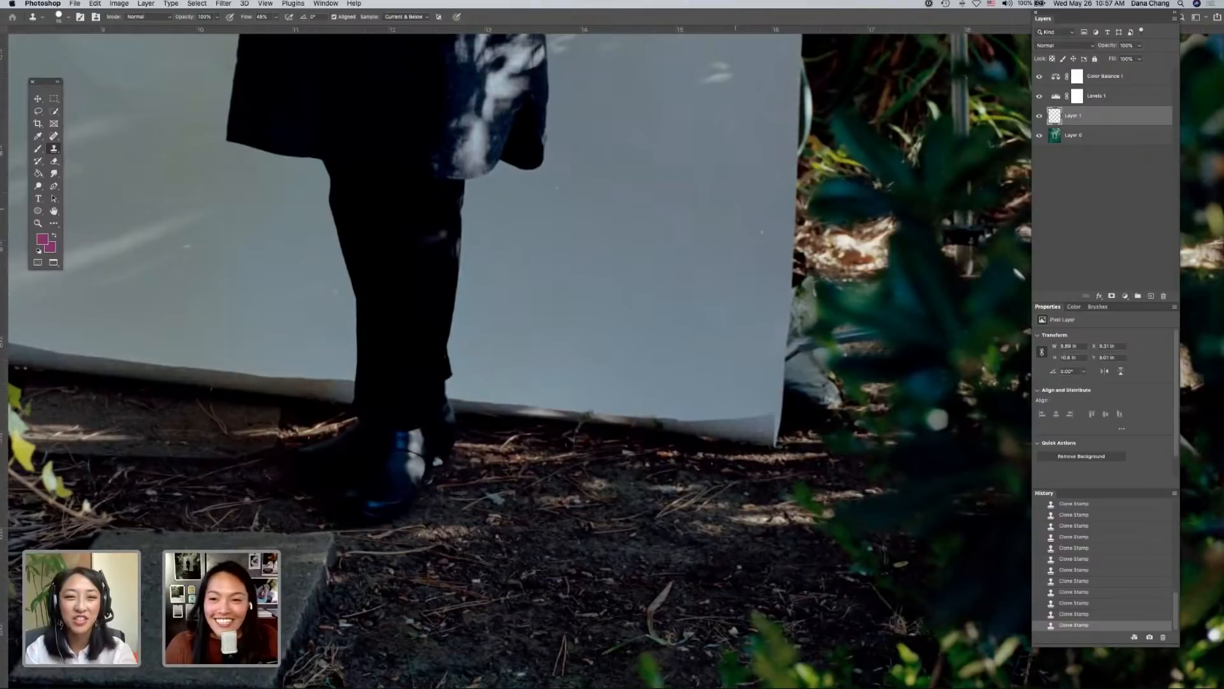
key("super+plus")
key("super+plus")
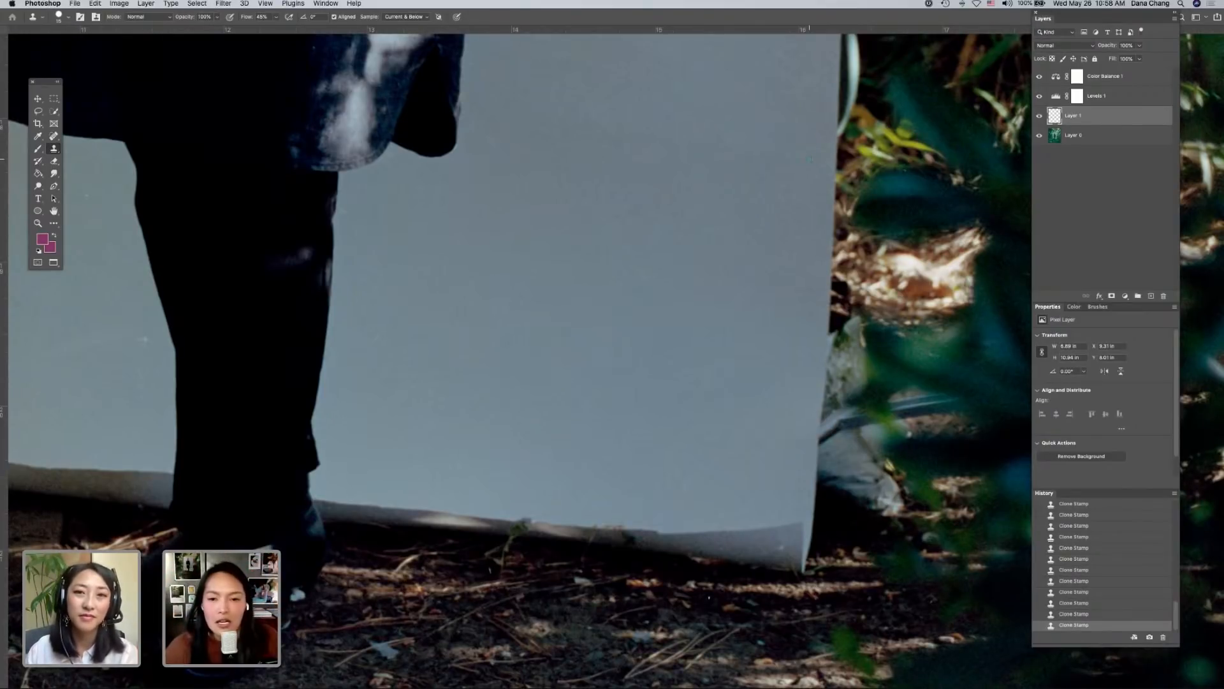
left_click(138, 340)
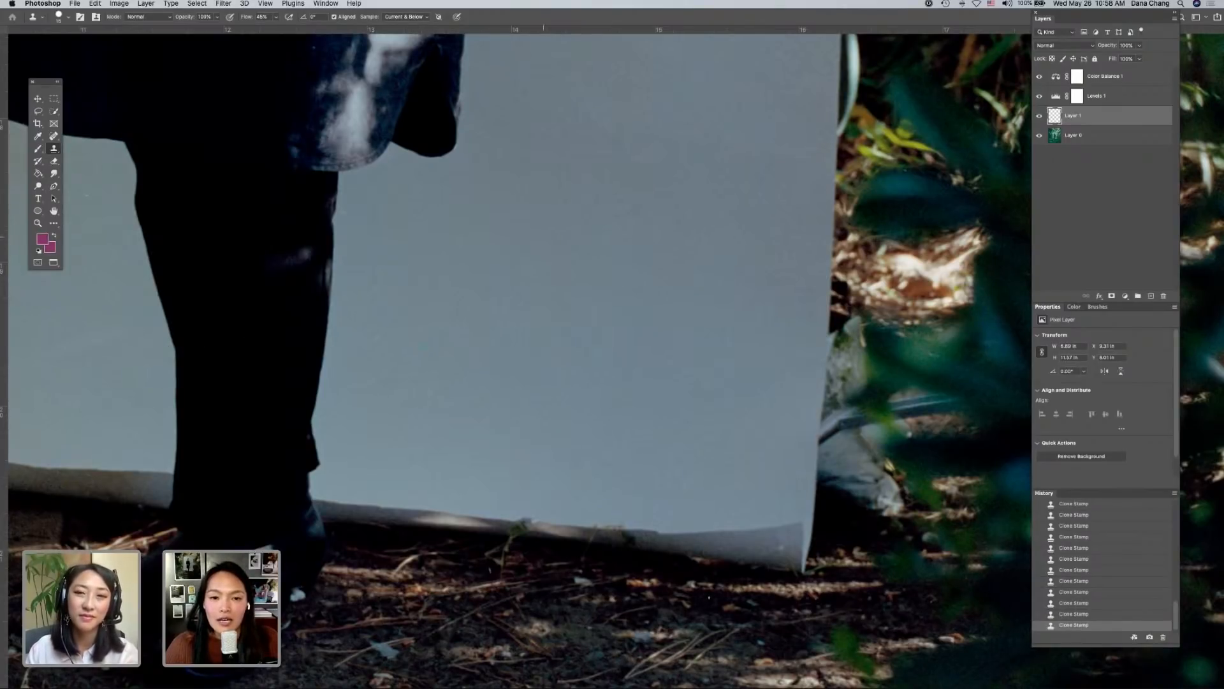
- Clone out the bright specks where the coat's dark front meets its sunlit lower part
scroll(543, 236, "up", 1)
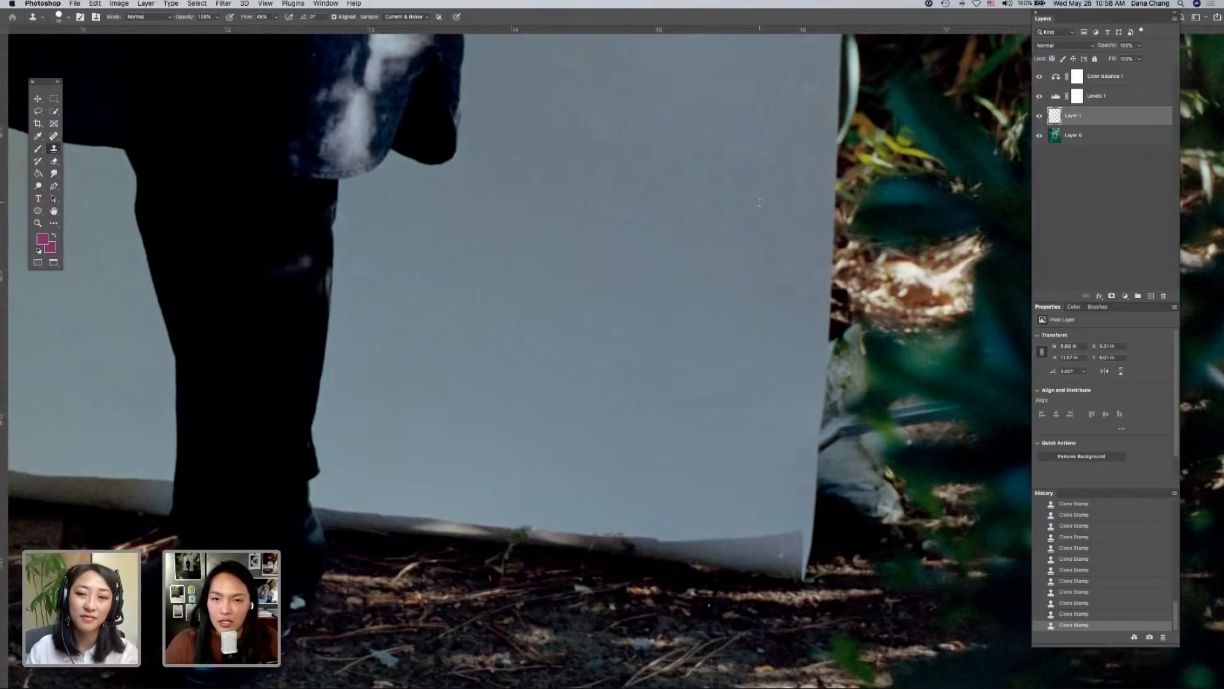
scroll(758, 202, "up", 10)
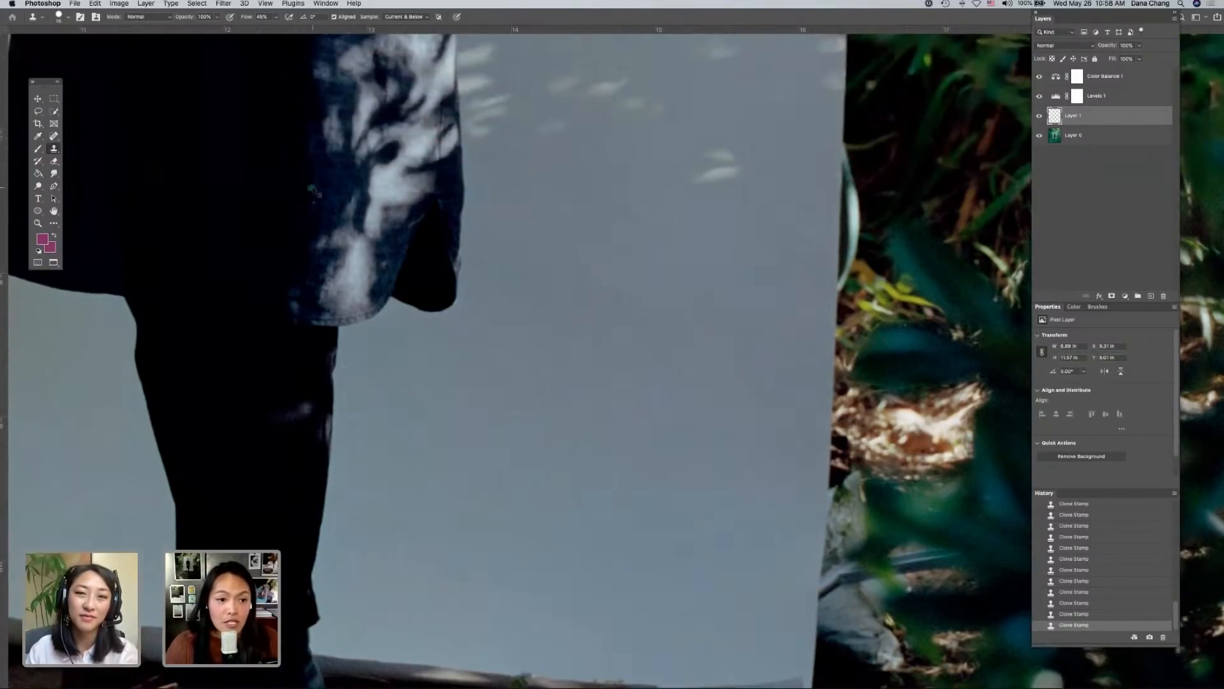
right_click(312, 190)
key("Return")
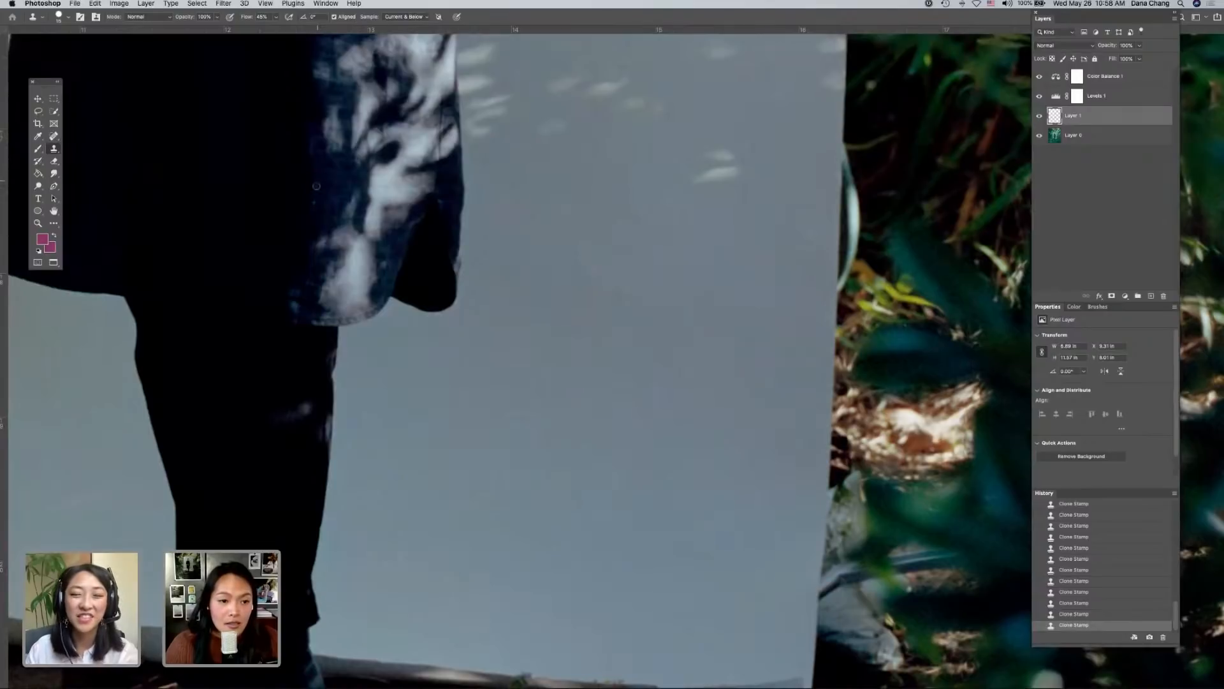
- Clone out the specks on the backdrop to the left of the coat and just below its hem
scroll(341, 200, "left", 7)
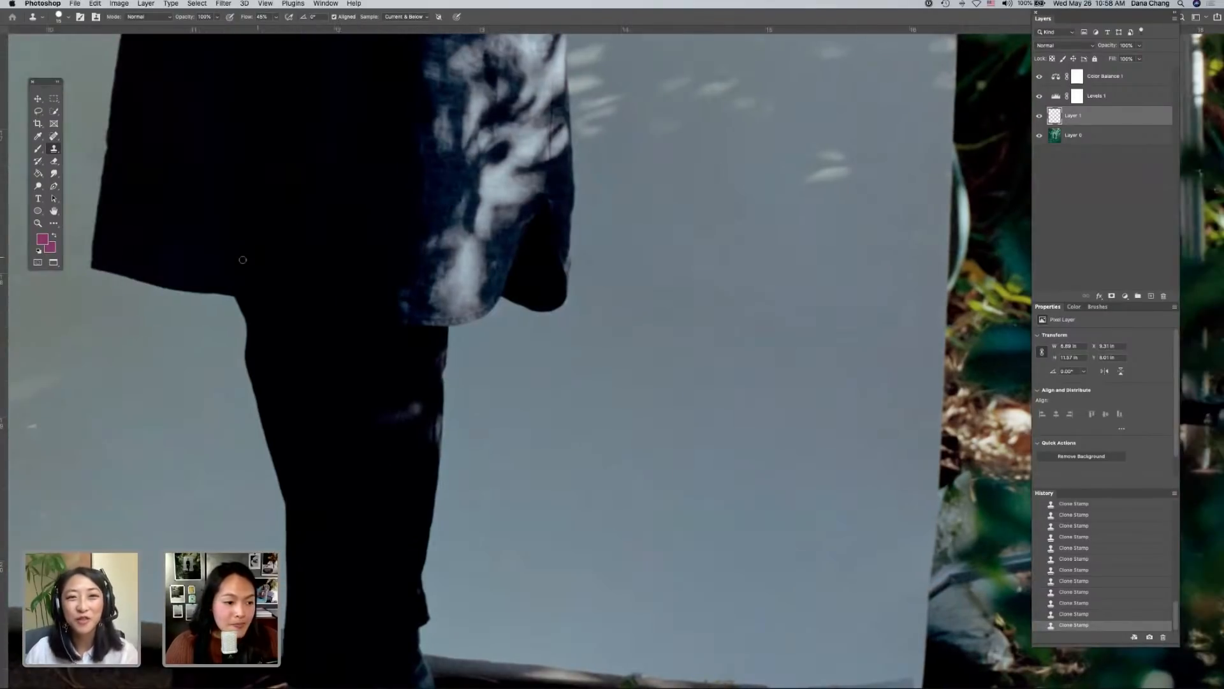
scroll(249, 258, "left", 8)
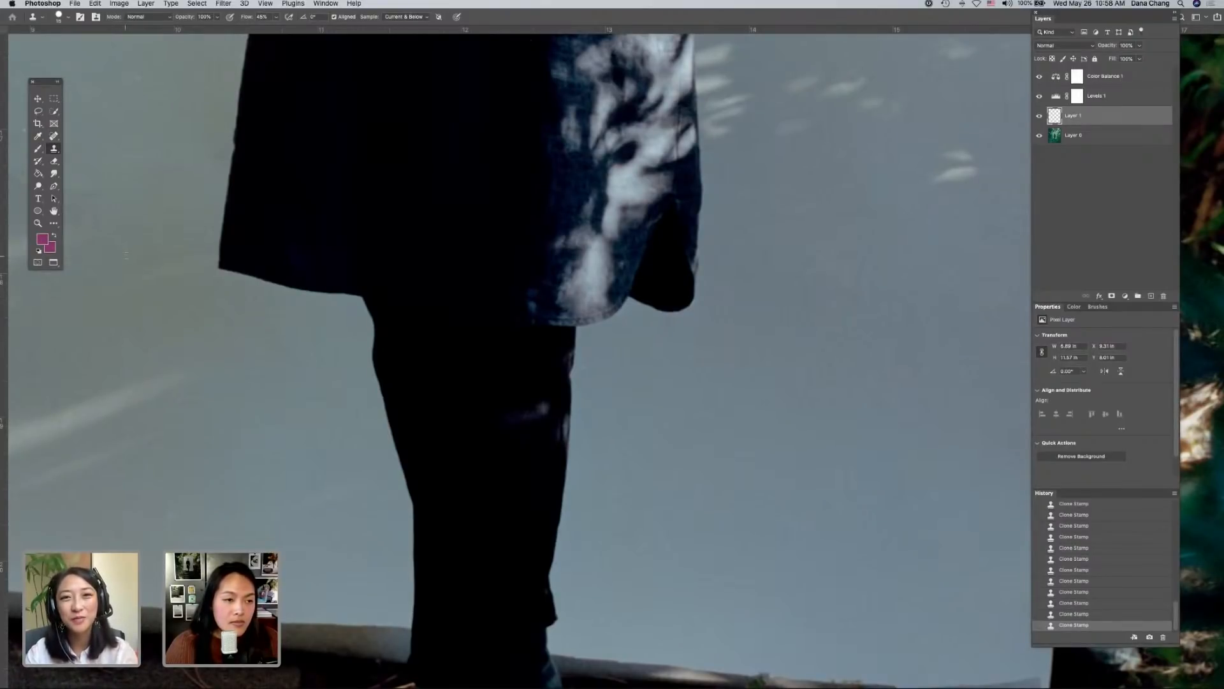
scroll(137, 233, "up", 5)
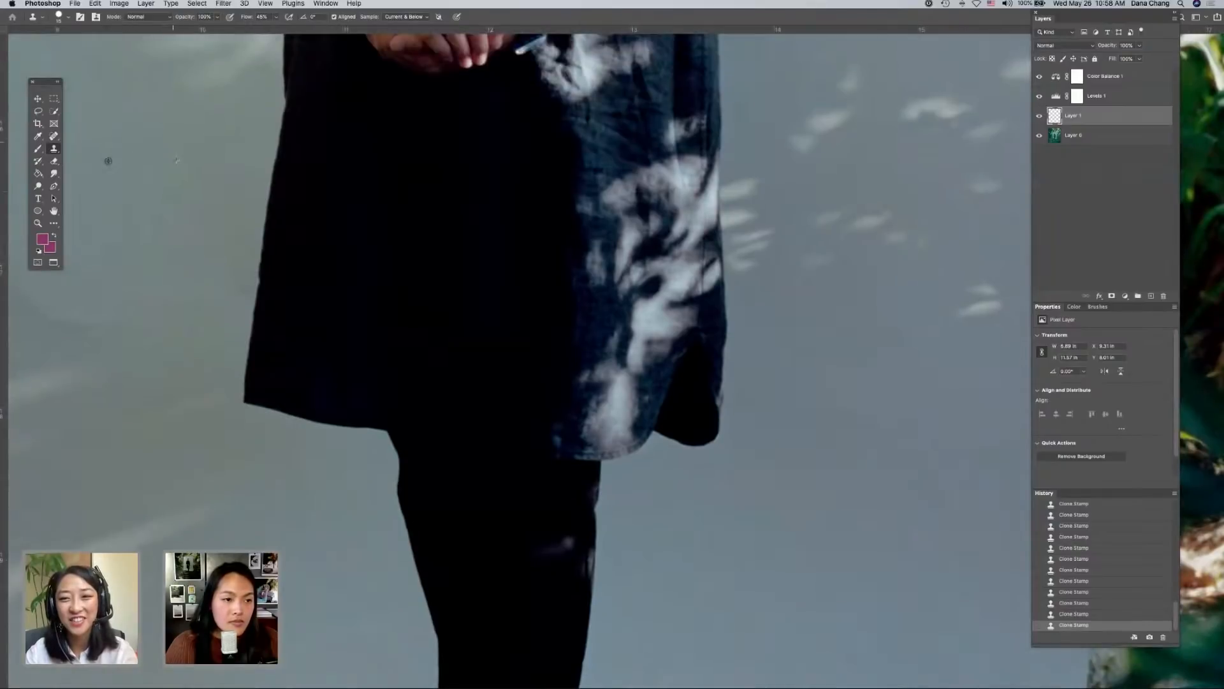
left_click(87, 317)
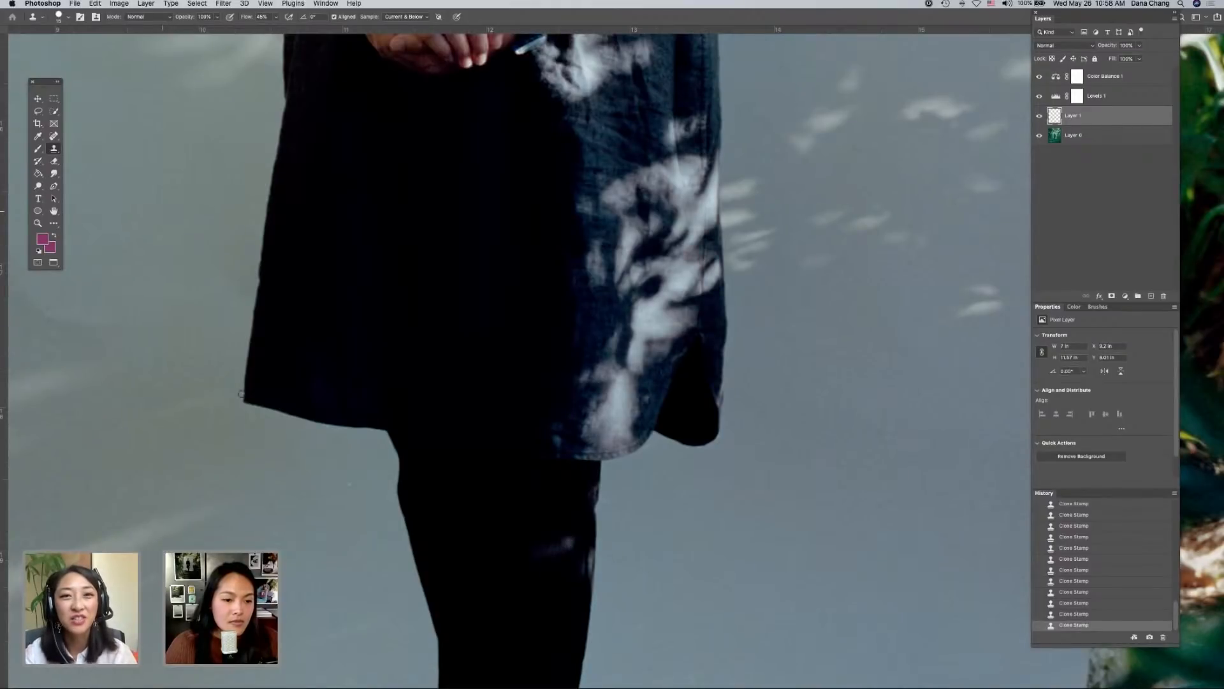
left_click(333, 475, "alt")
left_click(350, 485)
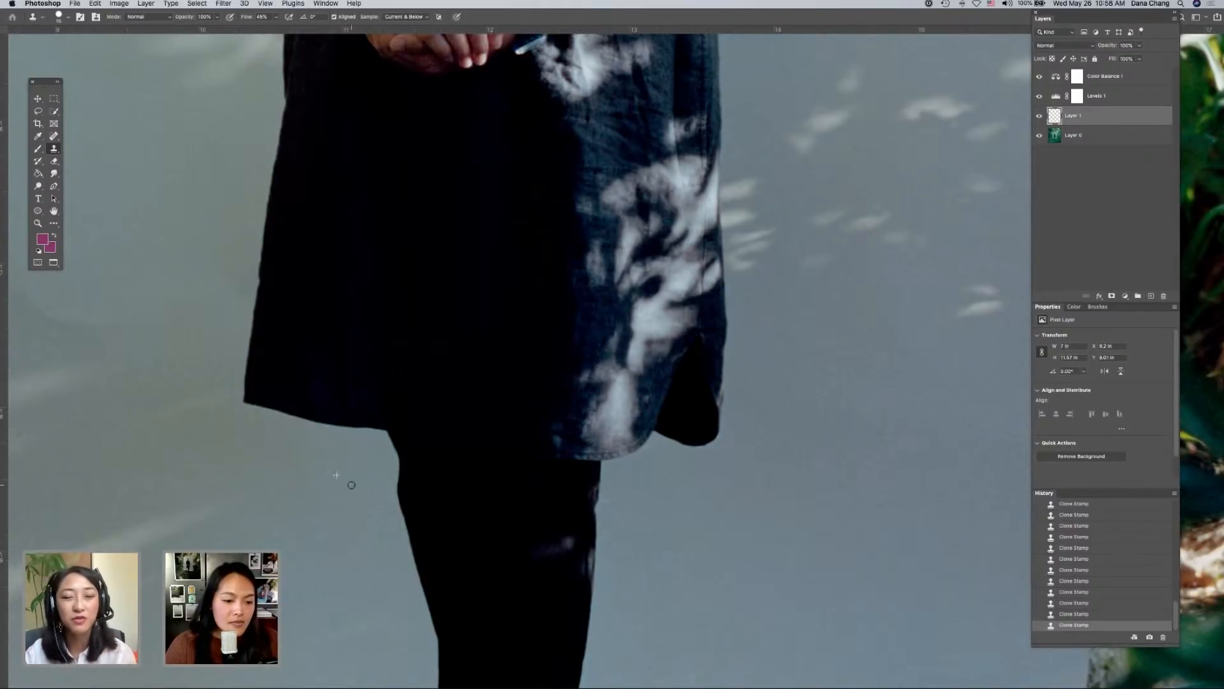
- Clone out the specks on the left backdrop, near its lower edge and above the diagonal light streaks
scroll(347, 486, "left", 4)
scroll(355, 585, "down", 3)
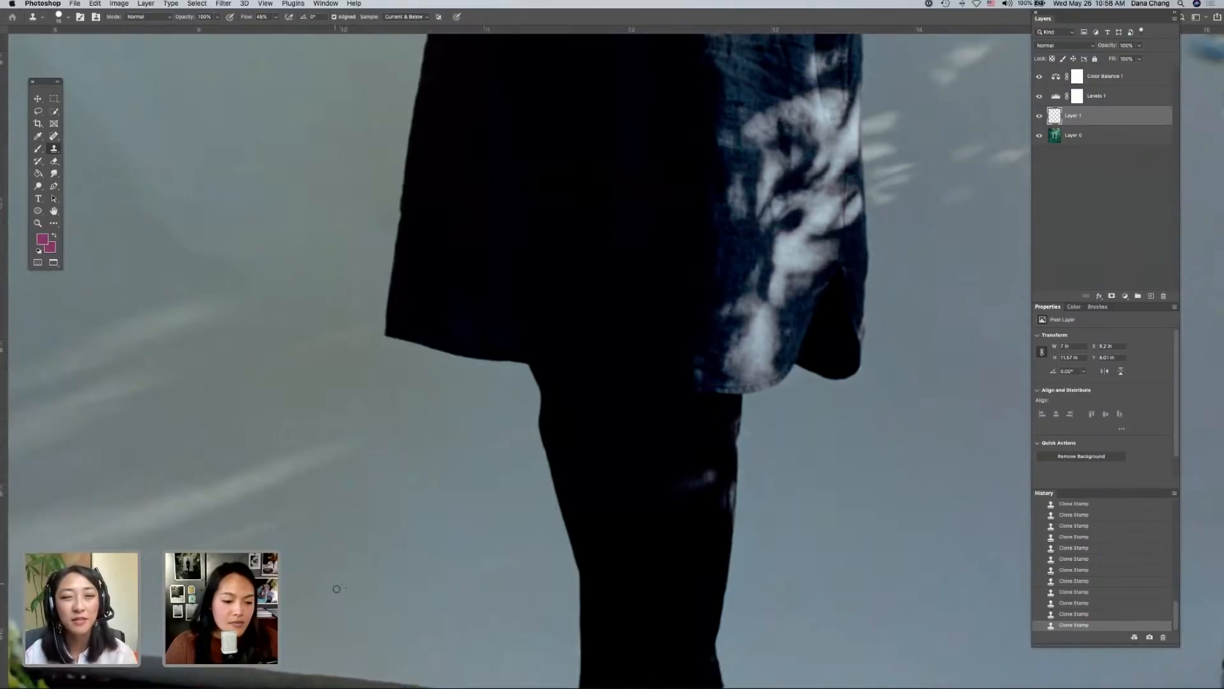
left_click(360, 645)
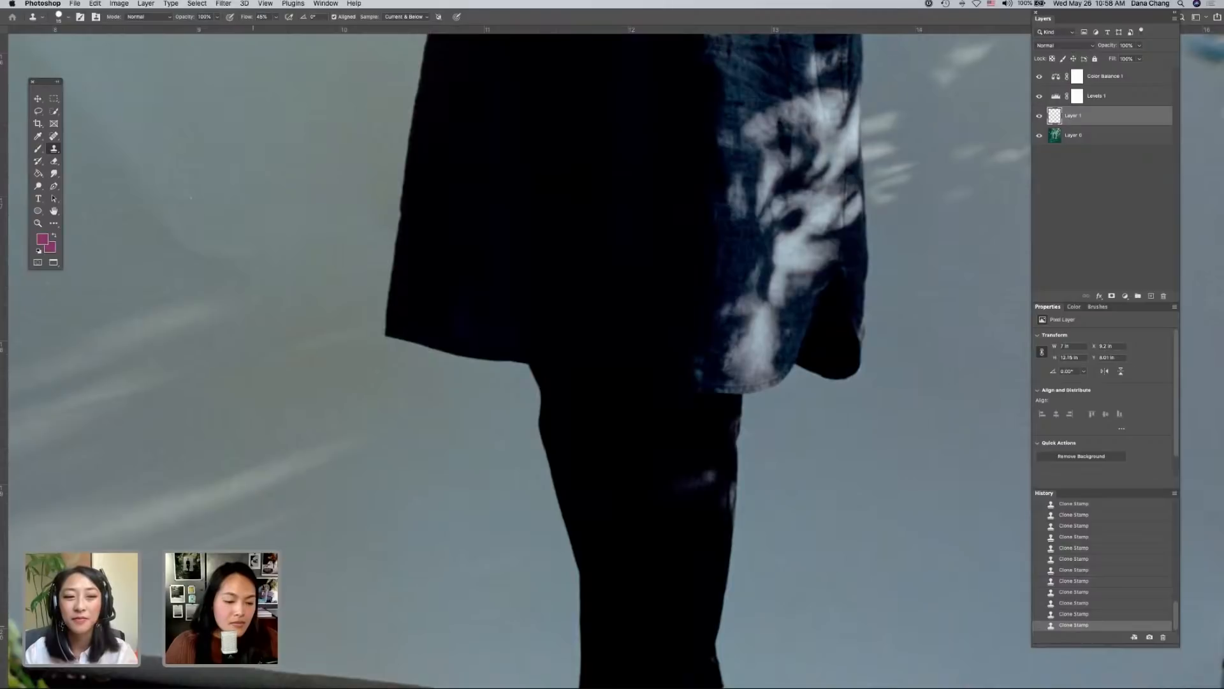
scroll(214, 349, "up", 4)
left_click(190, 294)
scroll(188, 295, "up", 1)
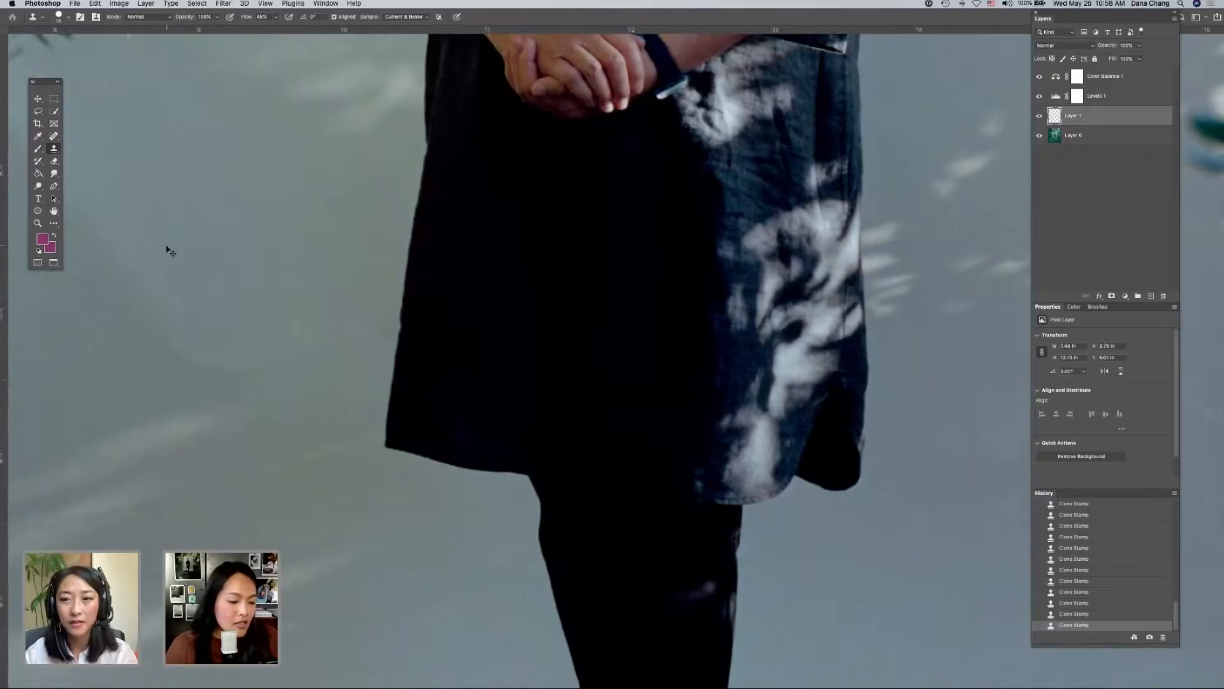
- Clone out the specks on the backdrop near its left edge, below the overhanging leaves
key("super+minus")
key("super+minus")
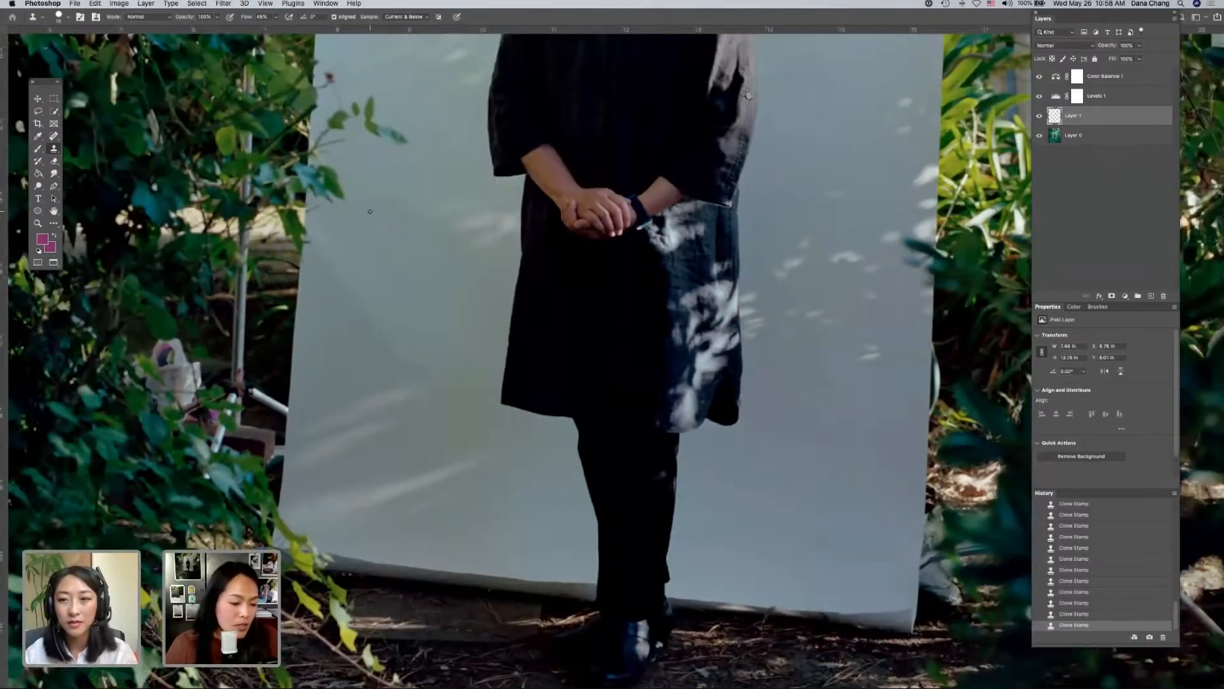
key("super+plus")
scroll(316, 180, "up", 1)
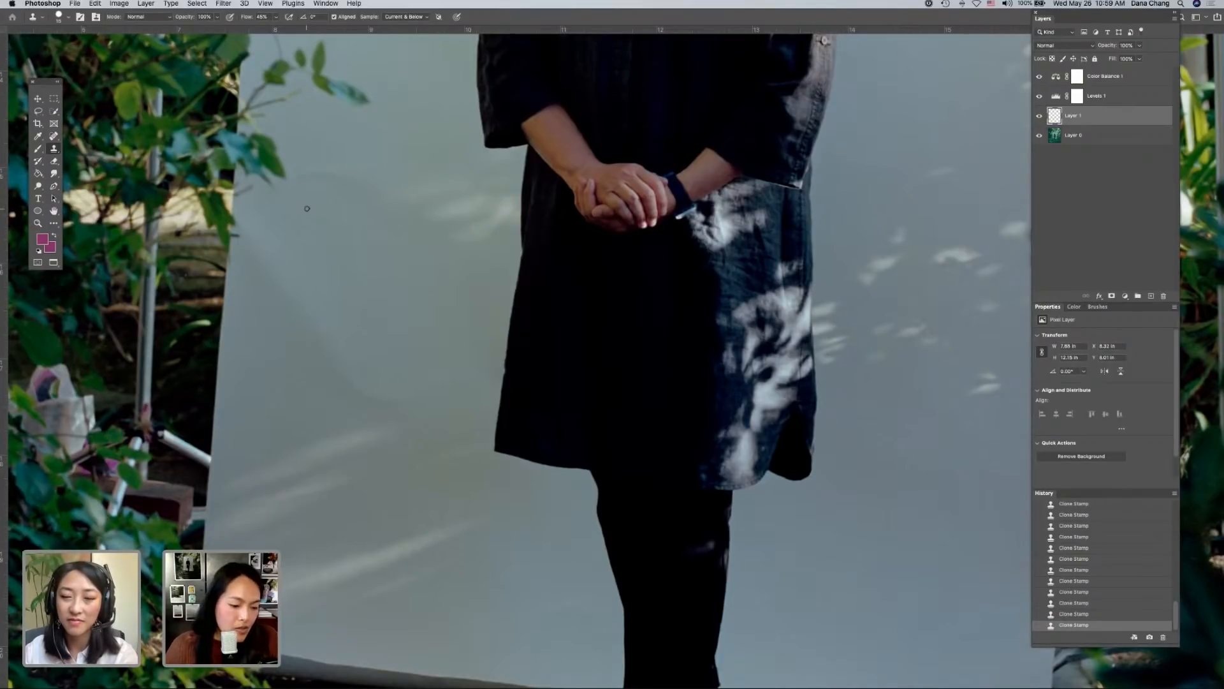
left_click(308, 237)
left_click(300, 381)
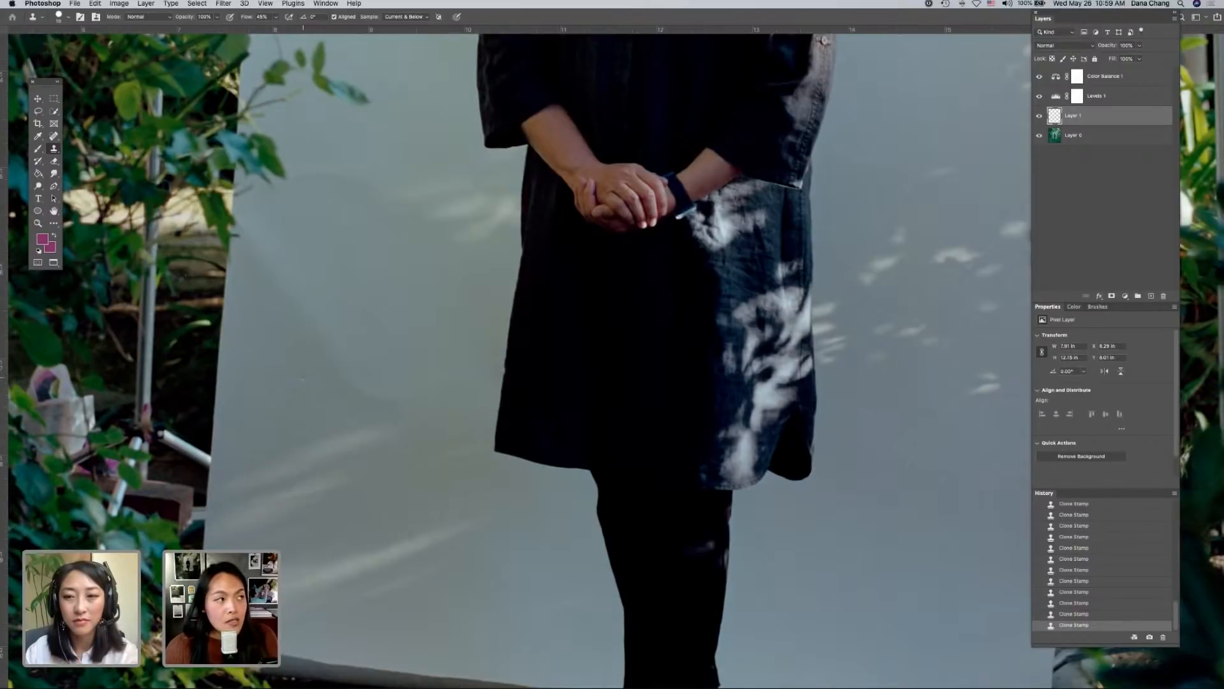
- Examine the whole portrait for remaining dust specks on the backdrop and the subject
key("super+minus")
key("super+minus")
key("super+minus")
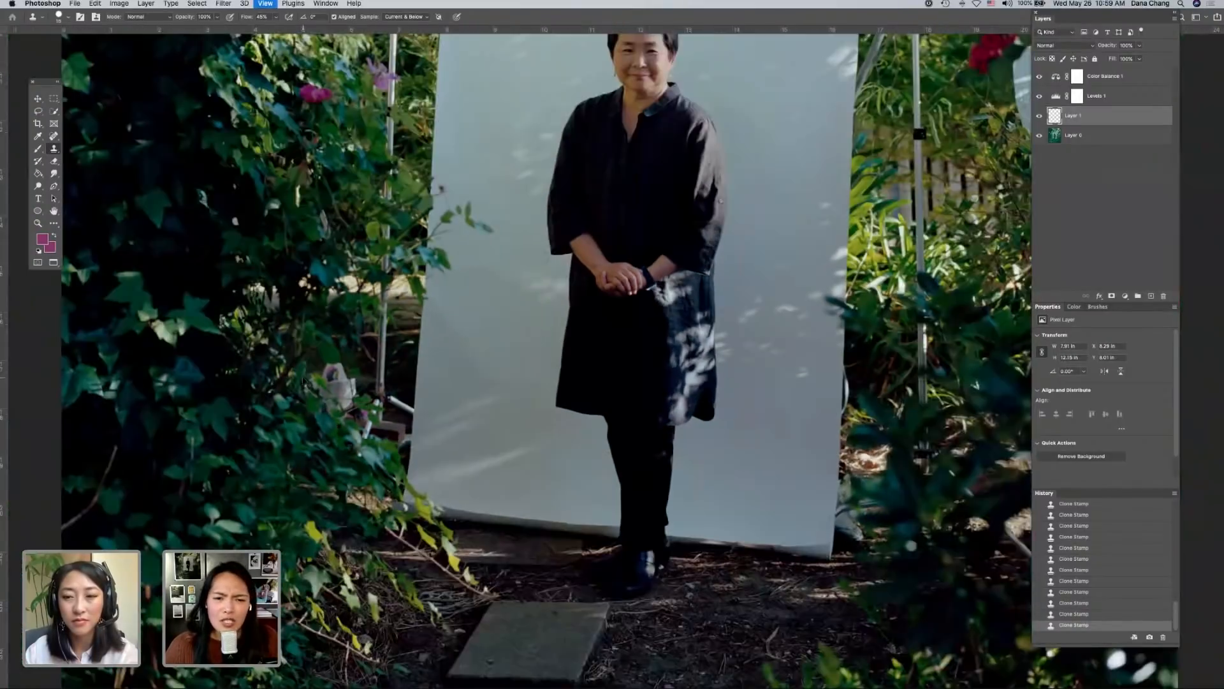
key("super+minus")
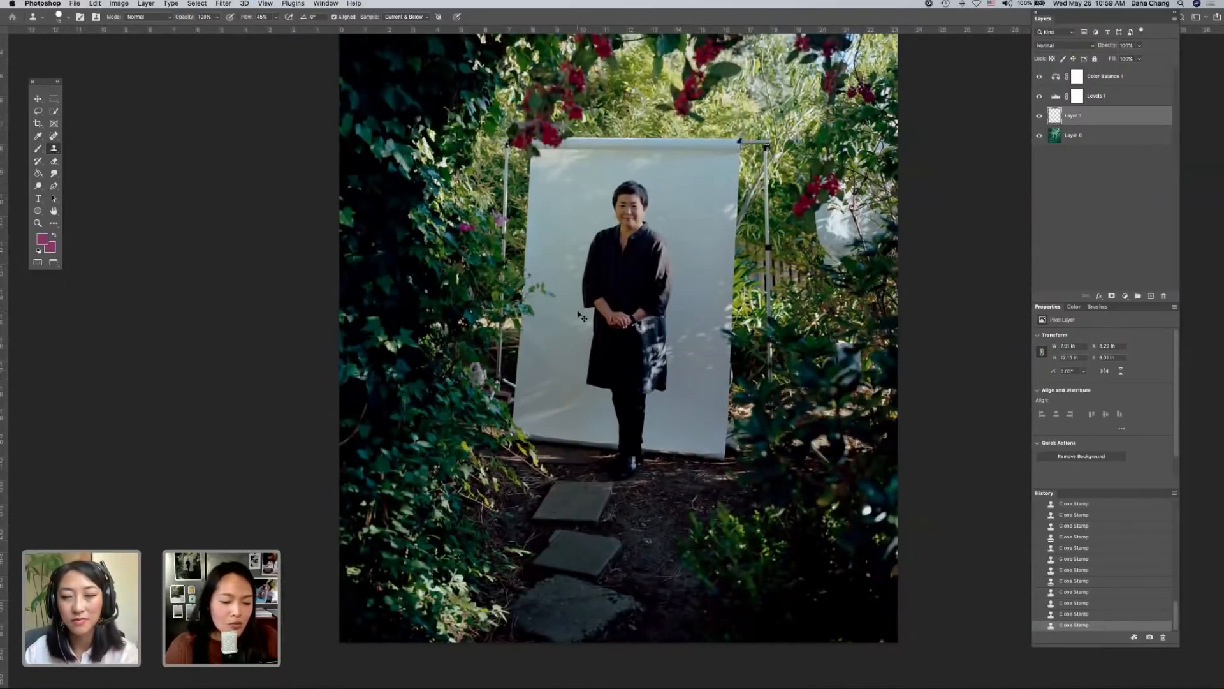
key("super+equal")
scroll(577, 310, "right", 2)
scroll(578, 311, "up", 3)
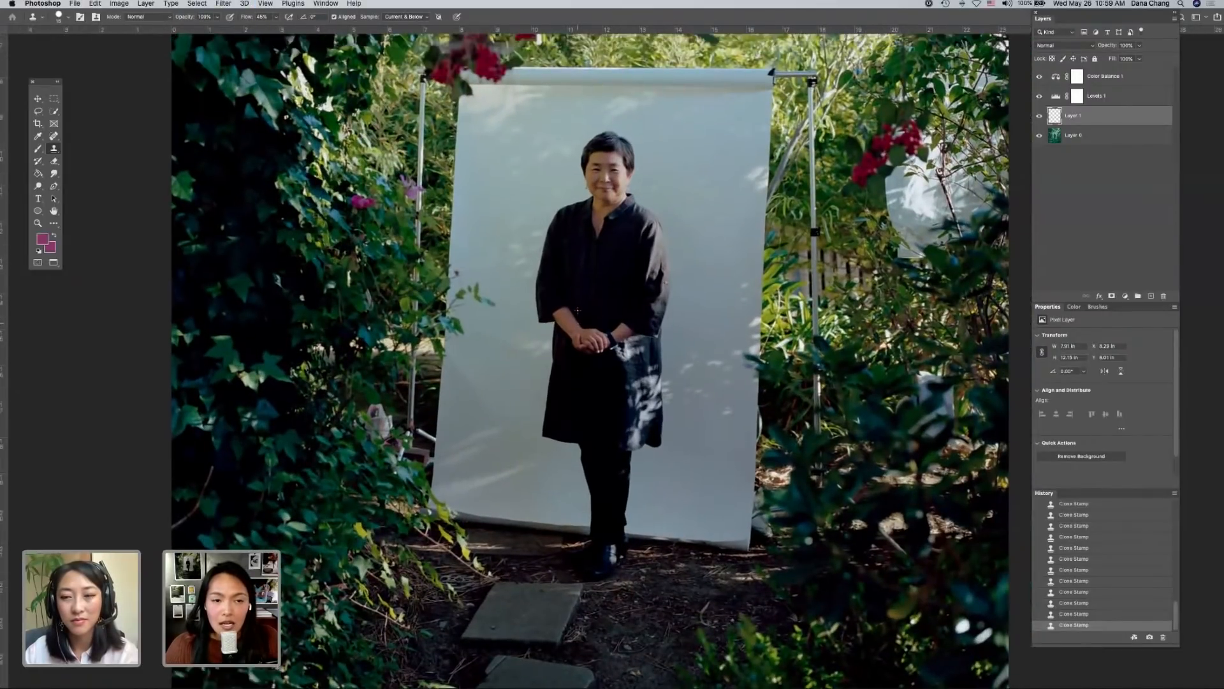
- Inspect the face, coat and surrounding backdrop, both close up and in full, for specks that still need cleaning
scroll(578, 311, "right", 1)
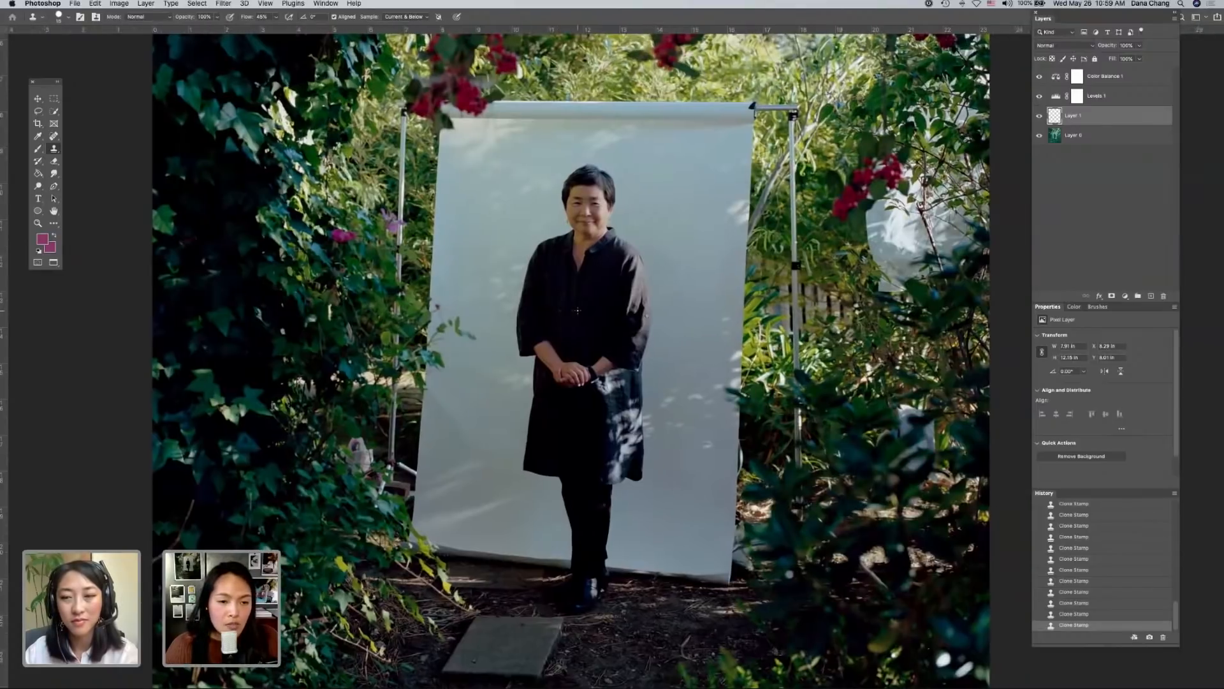
scroll(578, 311, "right", 1)
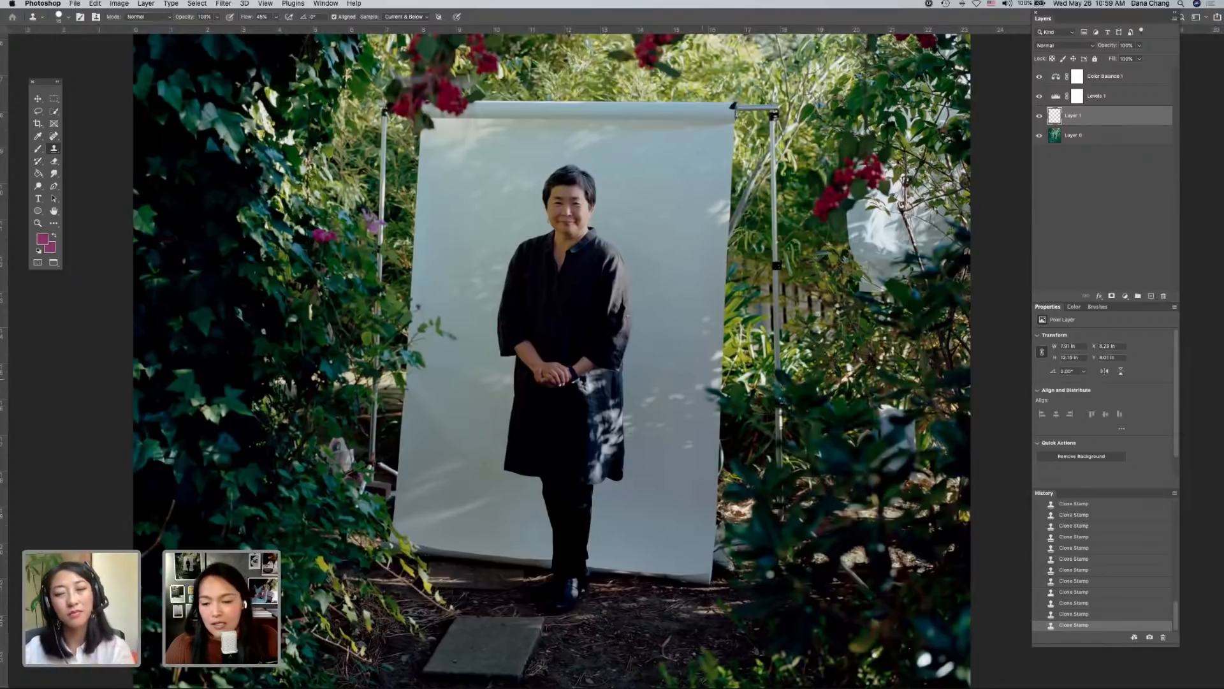
scroll(578, 310, "down", 3)
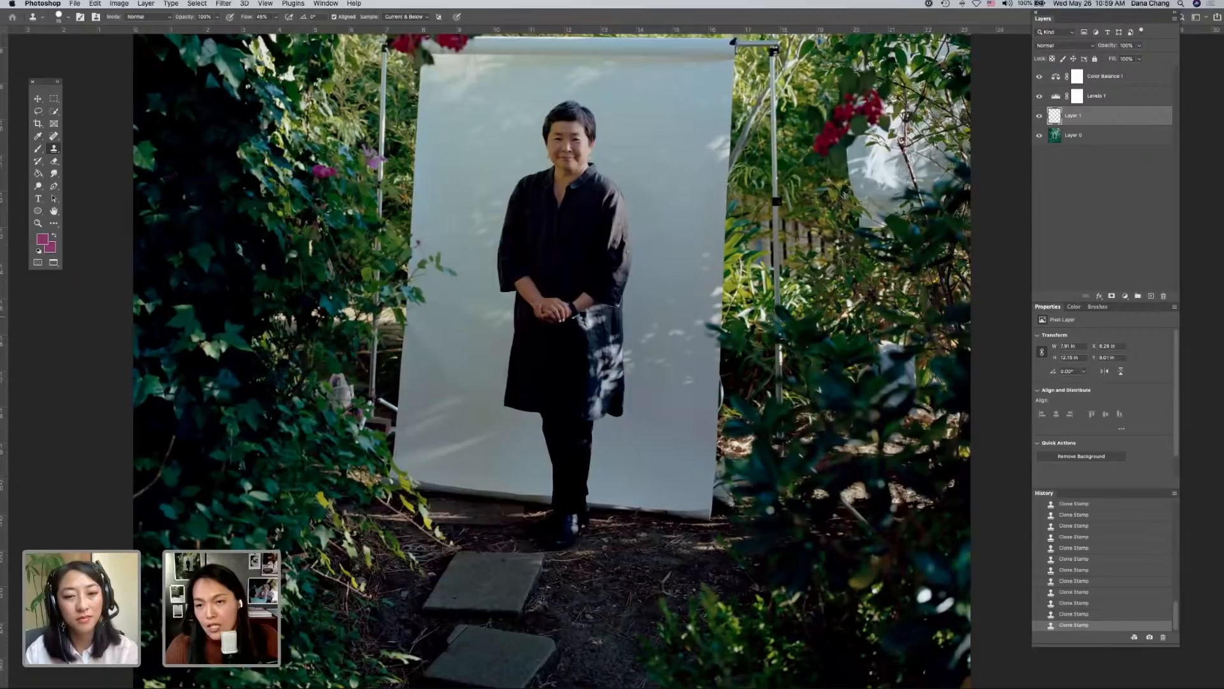
scroll(578, 311, "up", 5)
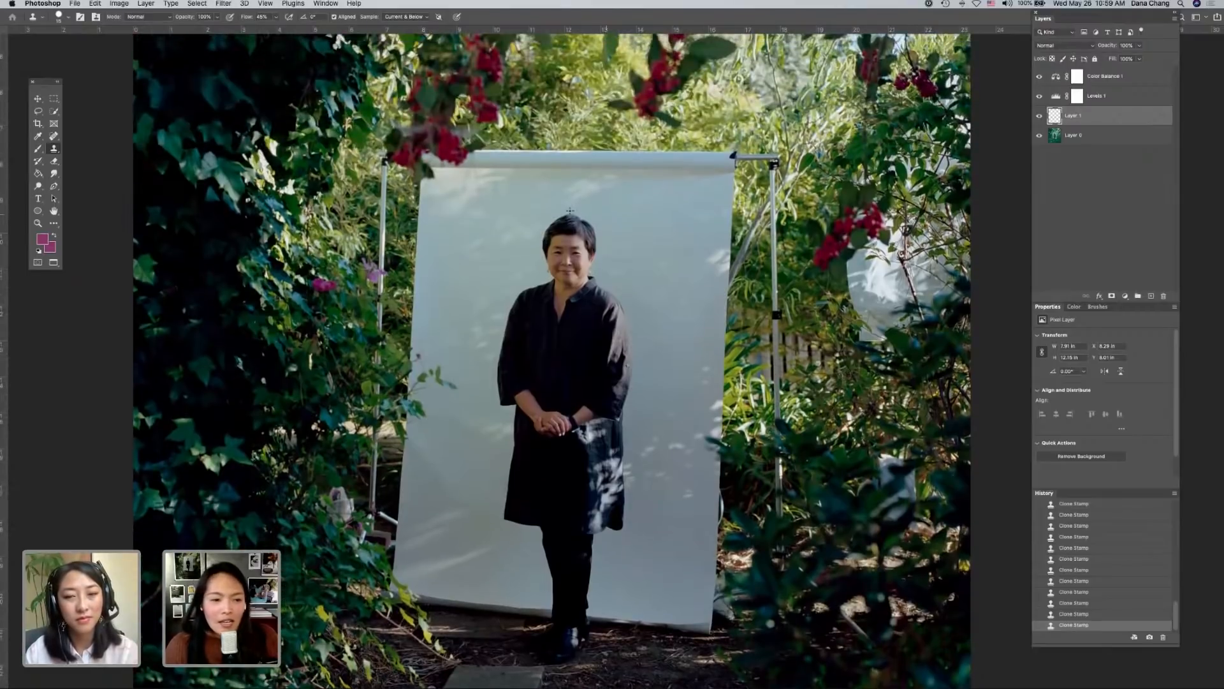
scroll(570, 211, "up", 2)
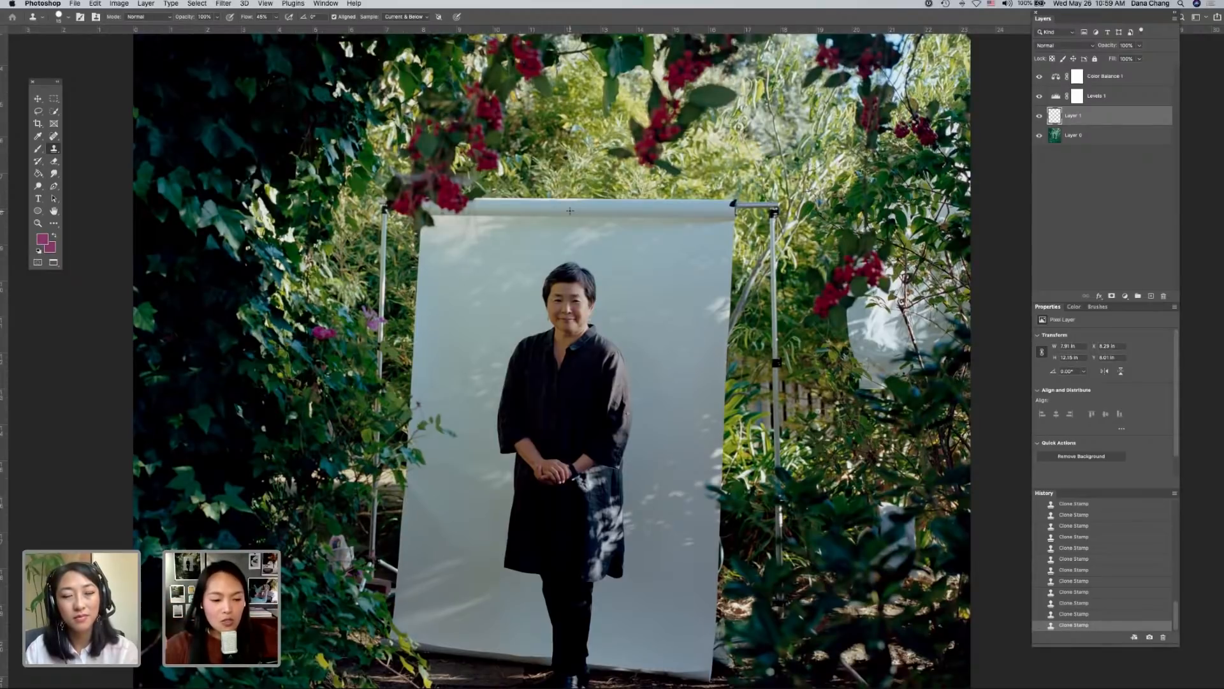
key("super+minus")
key("super+equal")
key("super+equal")
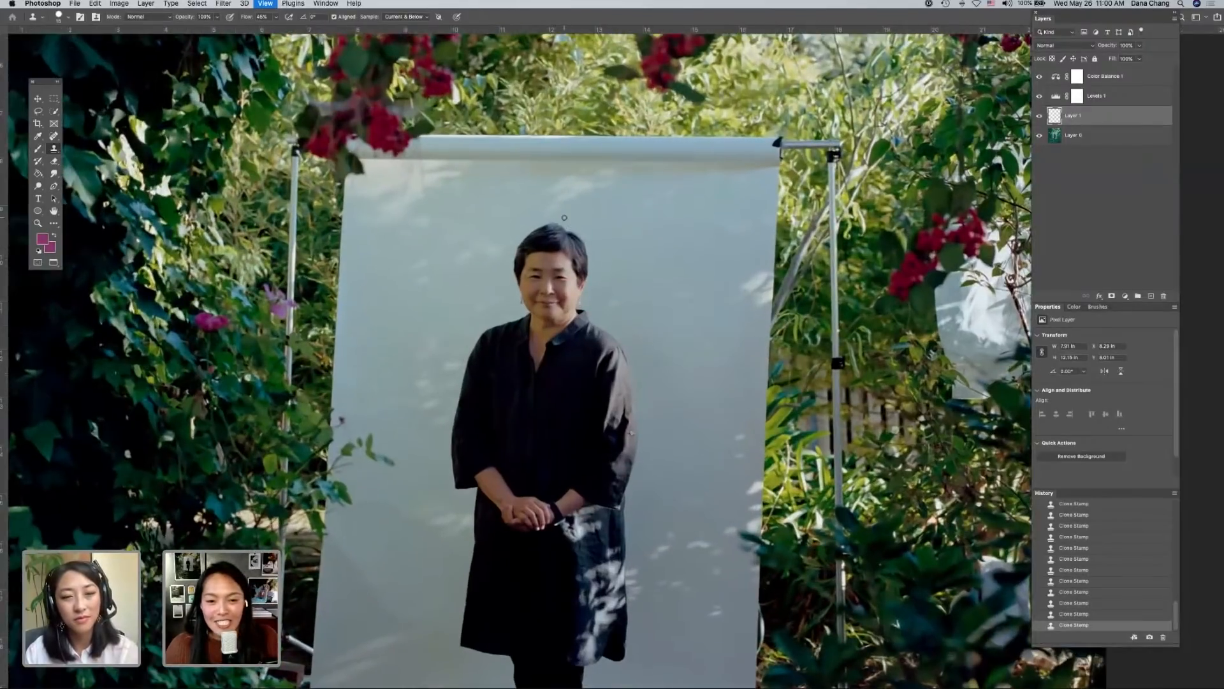
key("super+equal")
scroll(813, 236, "down", 2)
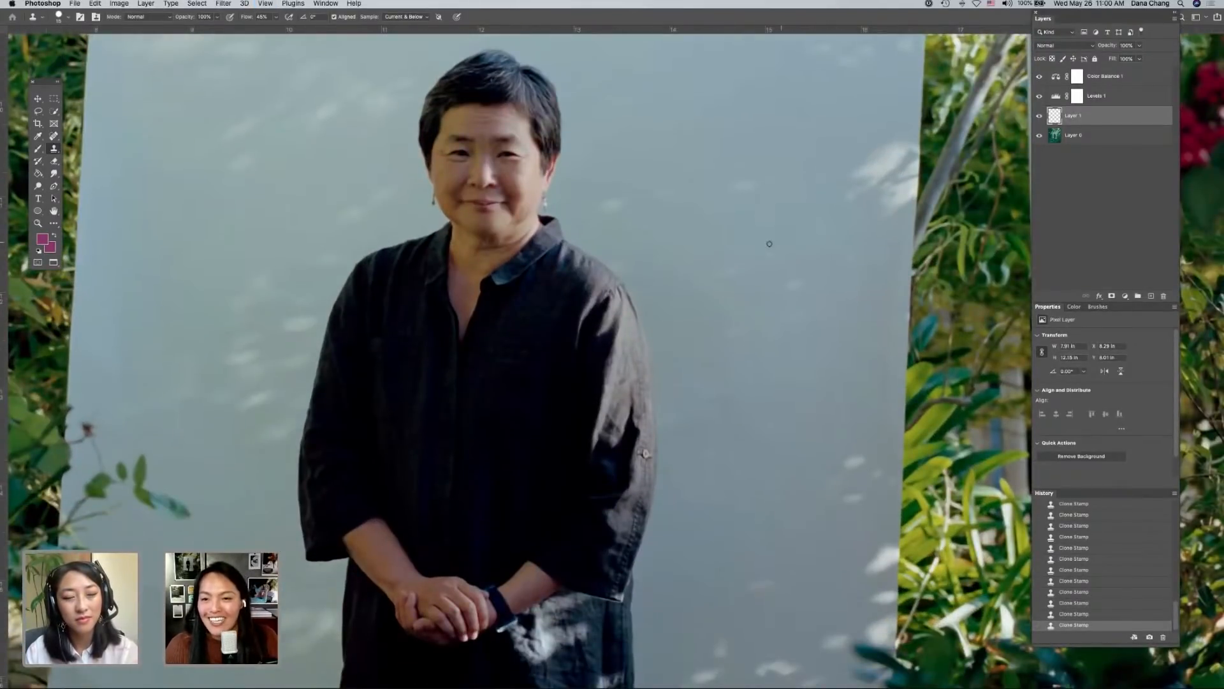
key("super+minus")
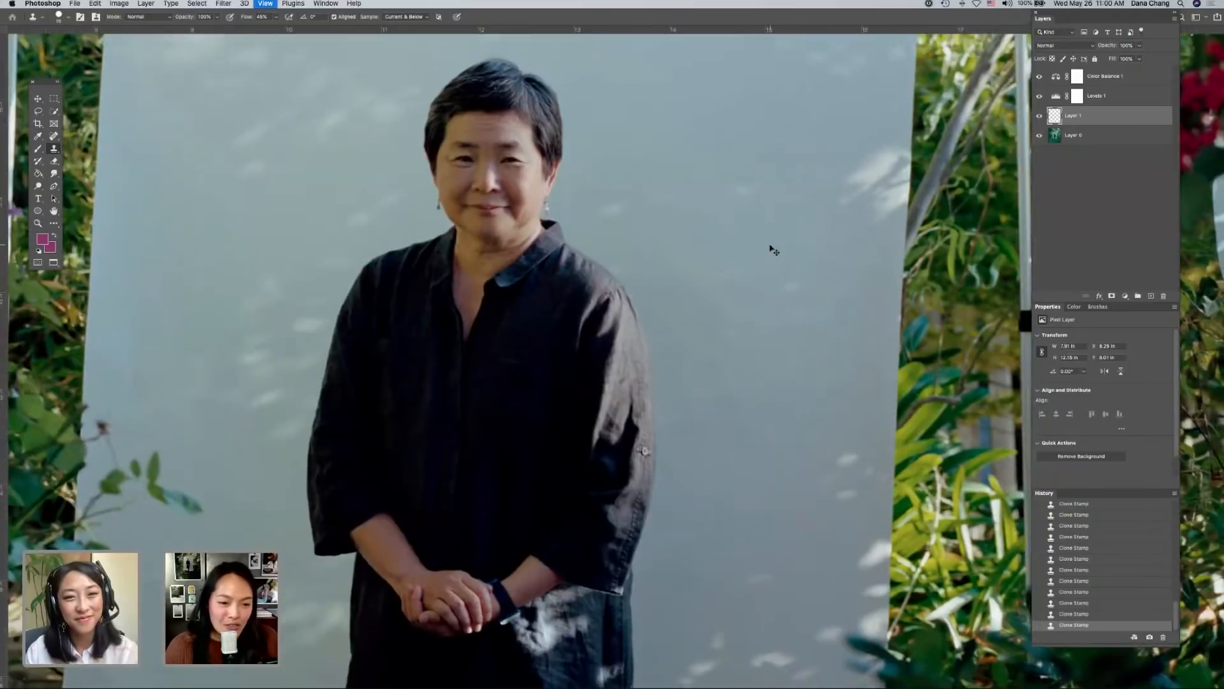
key("super+minus")
key("super+minus")
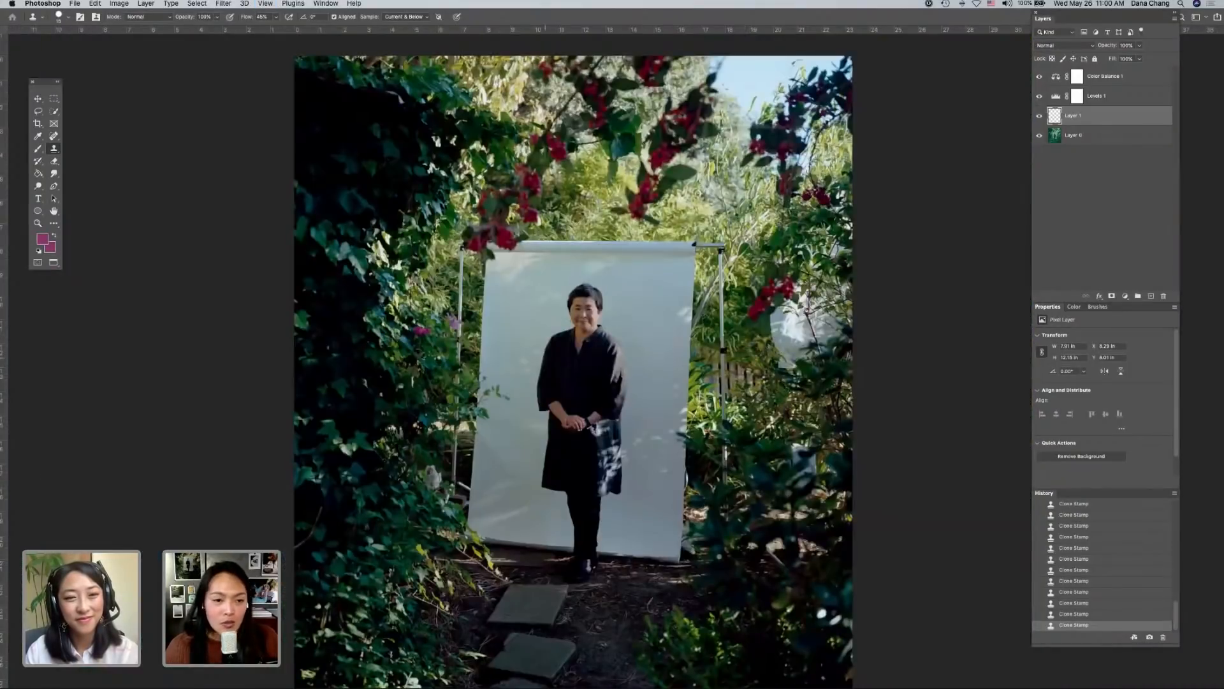
- Clone out the speck on the backdrop near its left edge, just above the protruding leaf sprig
key("super+equal")
key("super+equal")
key("super+equal")
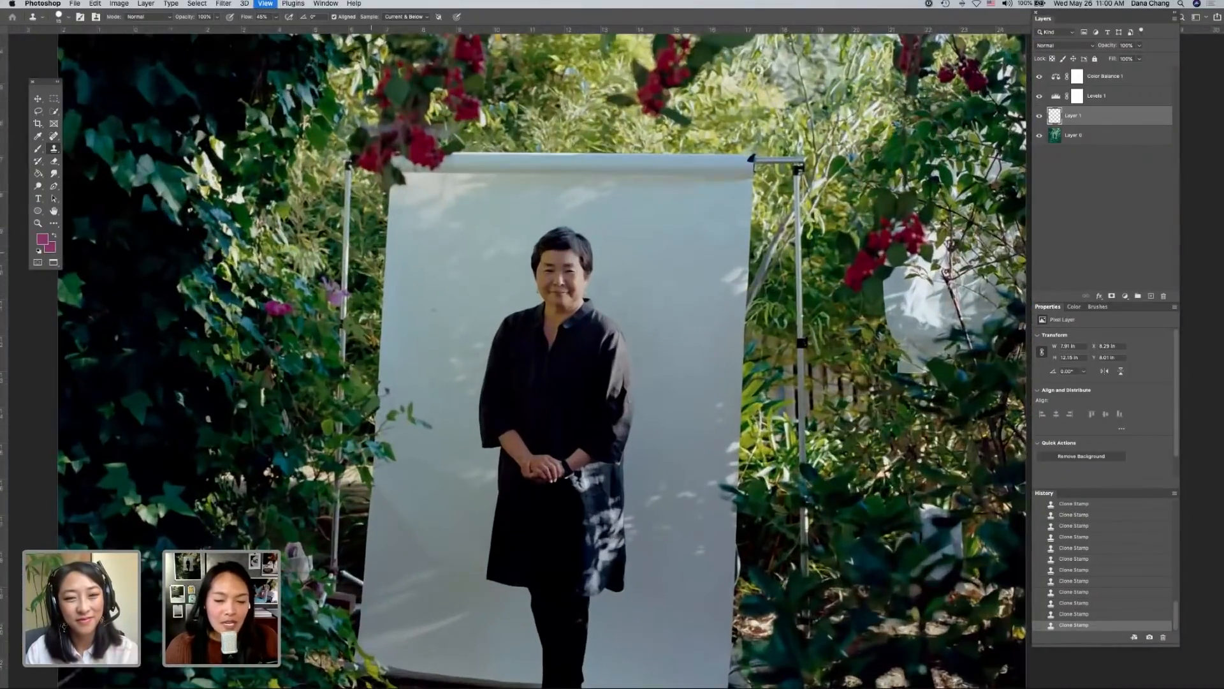
key("super+equal")
scroll(226, 183, "down", 5)
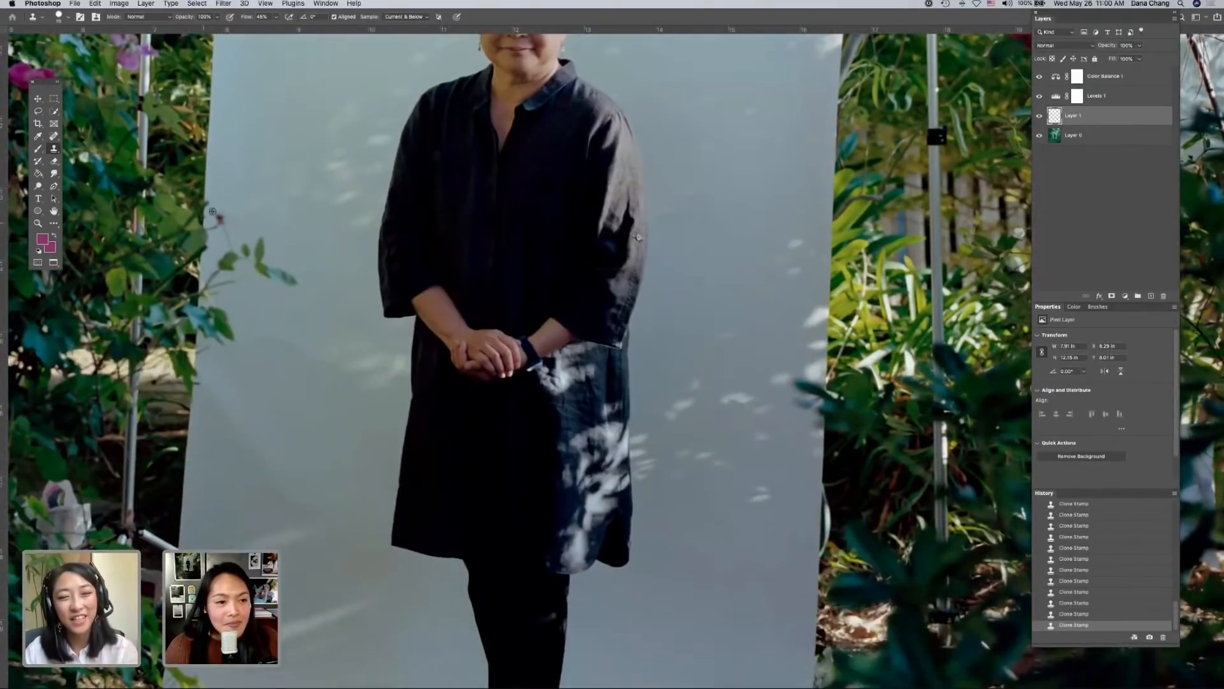
left_click(230, 180)
scroll(229, 179, "down", 3)
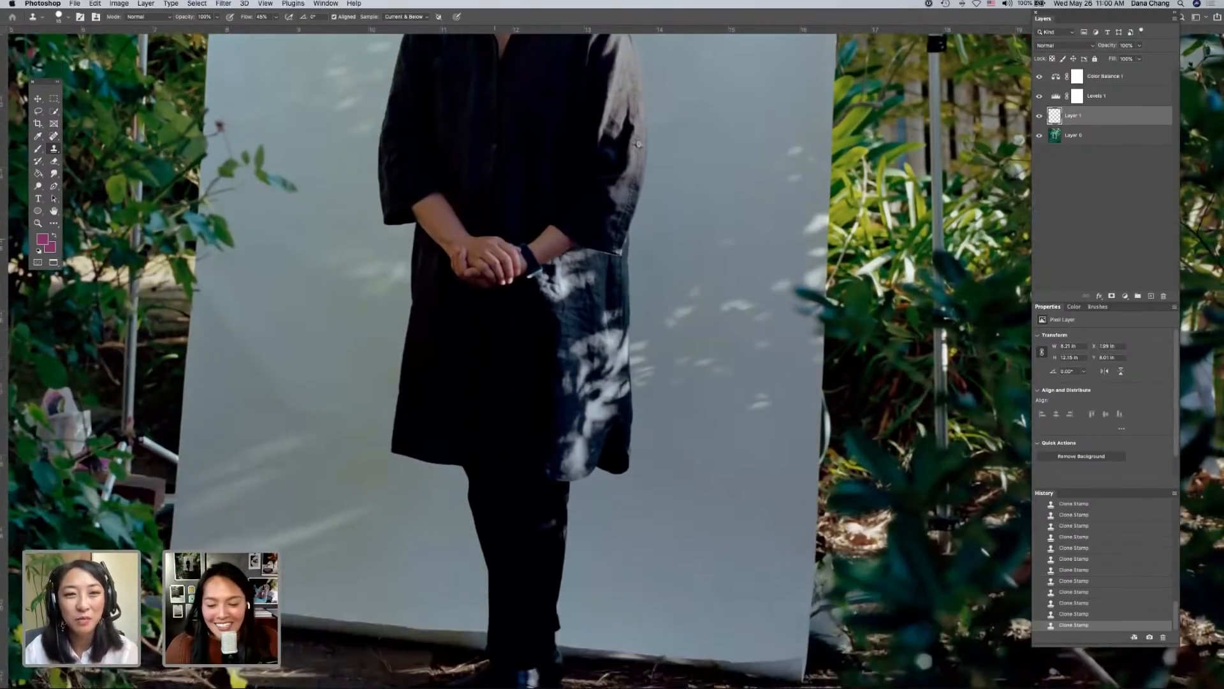
scroll(491, 239, "down", 3)
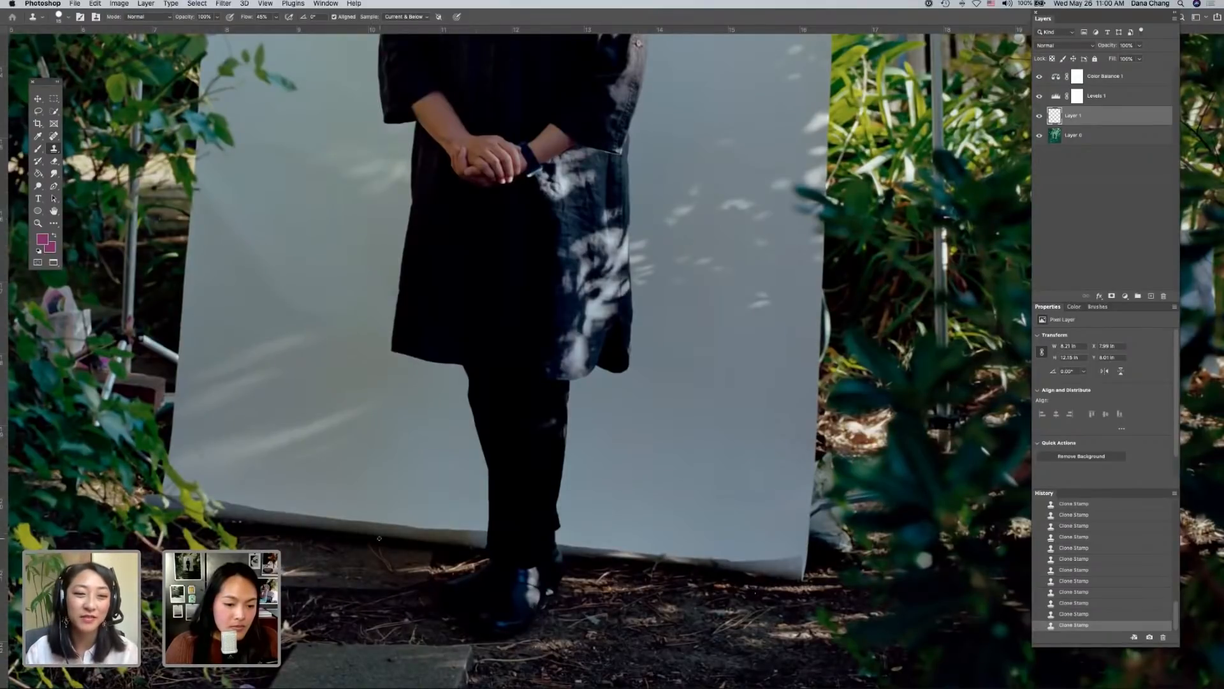
- Duplicate the original scan layer beneath the retouching layer
key("super+minus")
key("super+minus")
key("super+minus")
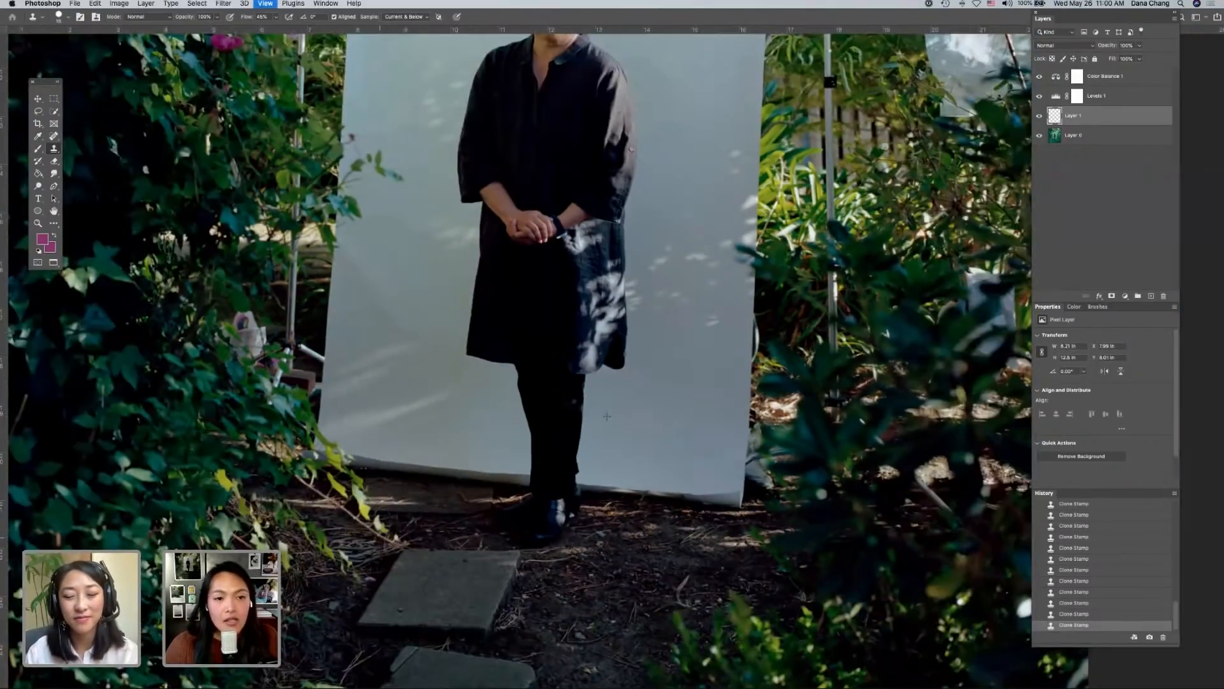
key("super+minus")
scroll(914, 242, "up", 1)
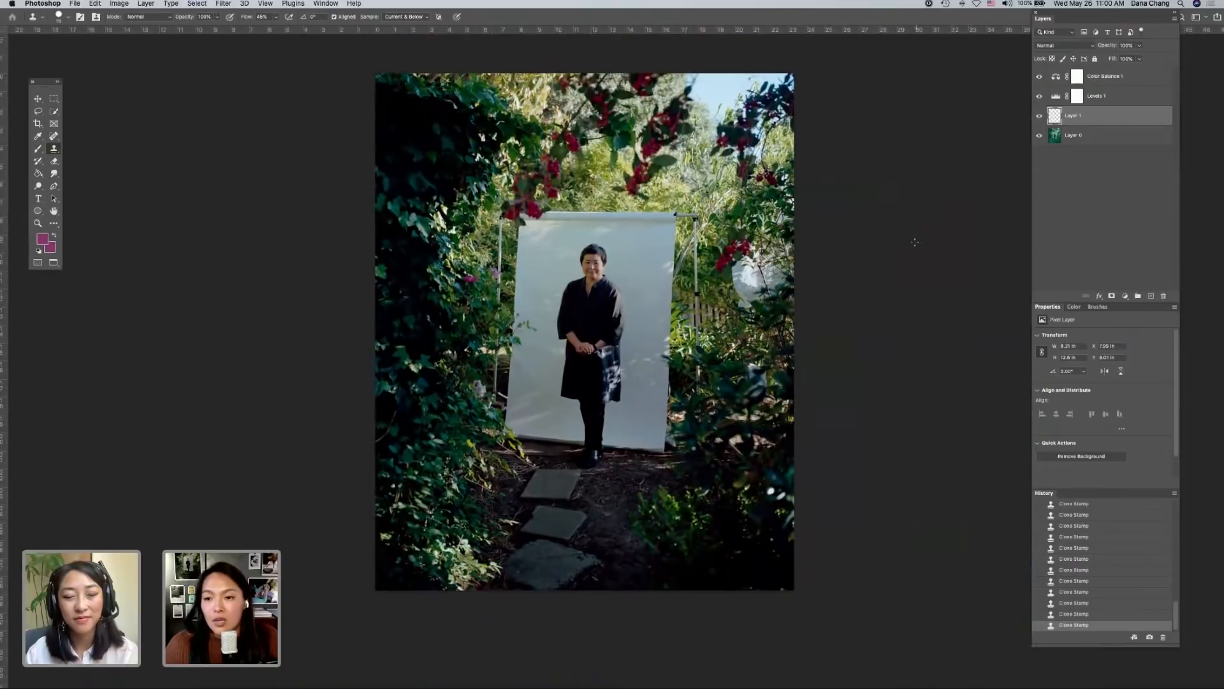
left_click_drag(1083, 140, 1151, 296)
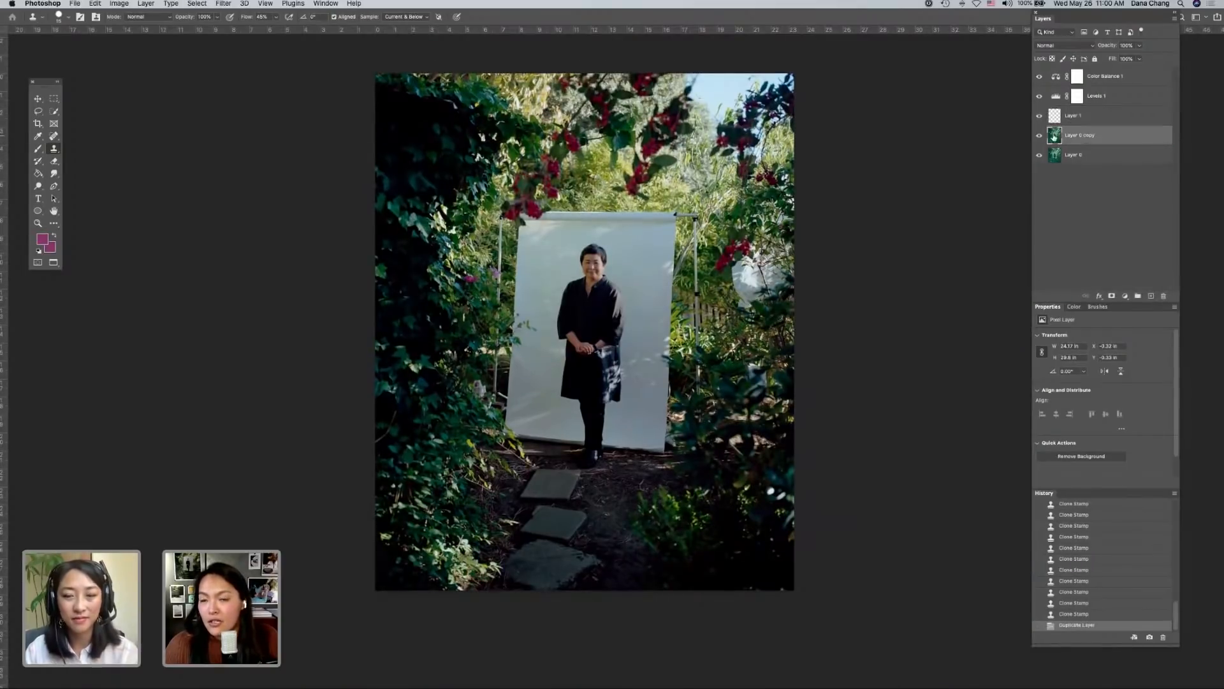
- Find the smart object commands and convert the duplicated scan layer to a smart object
left_click(355, 3)
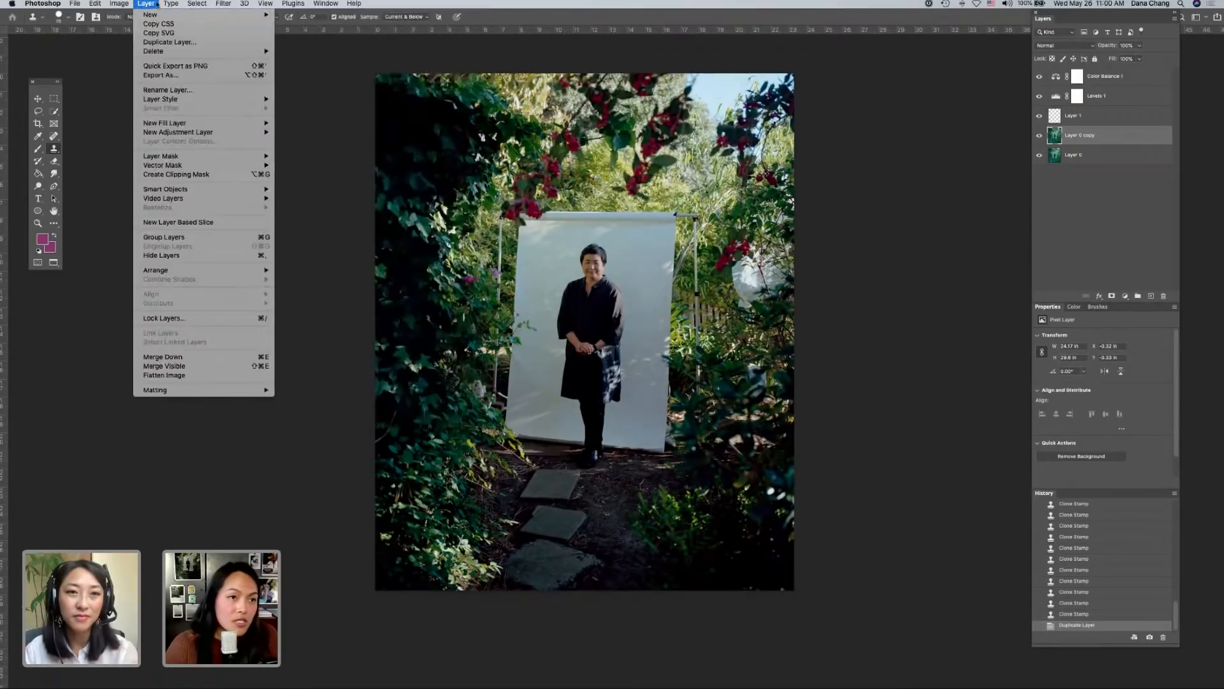
mouse_move(226, 4)
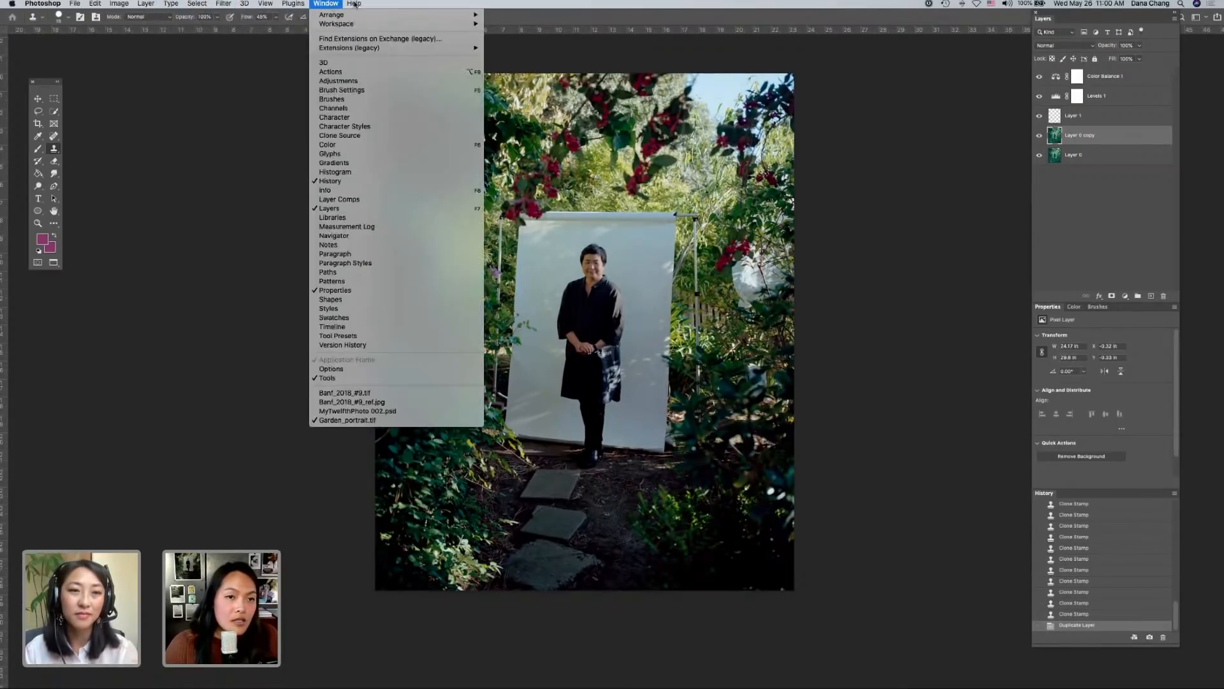
mouse_move(364, 7)
type("sms")
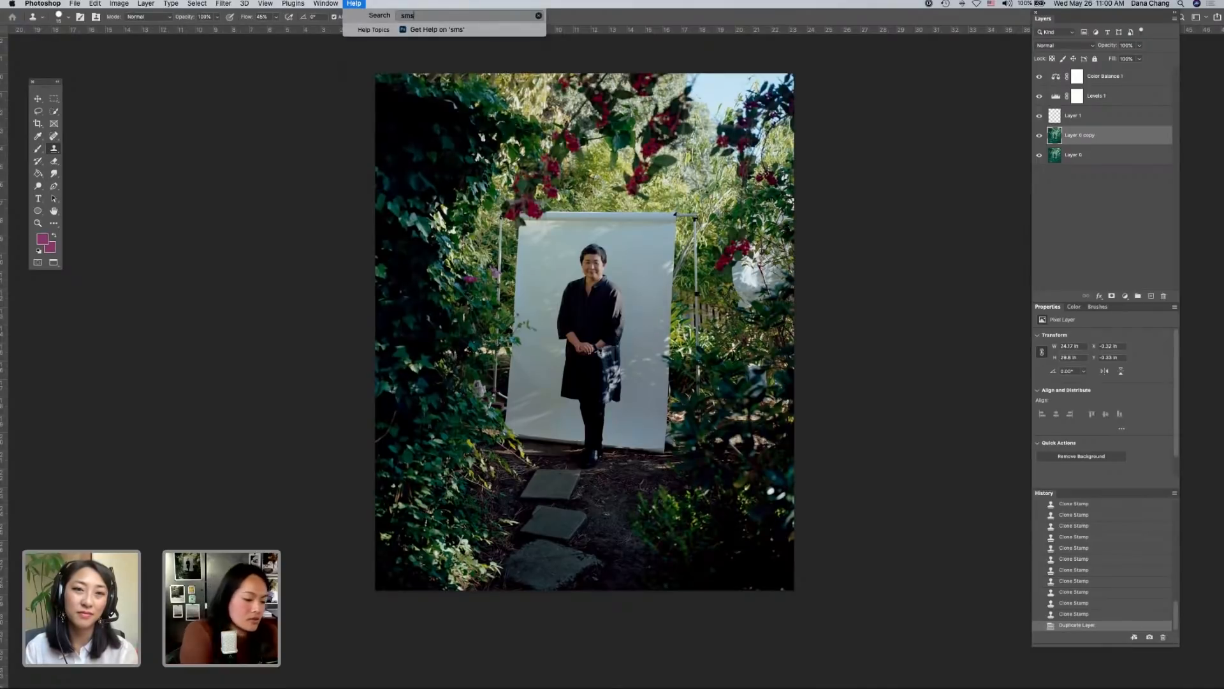
key("BackSpace")
type("art obje")
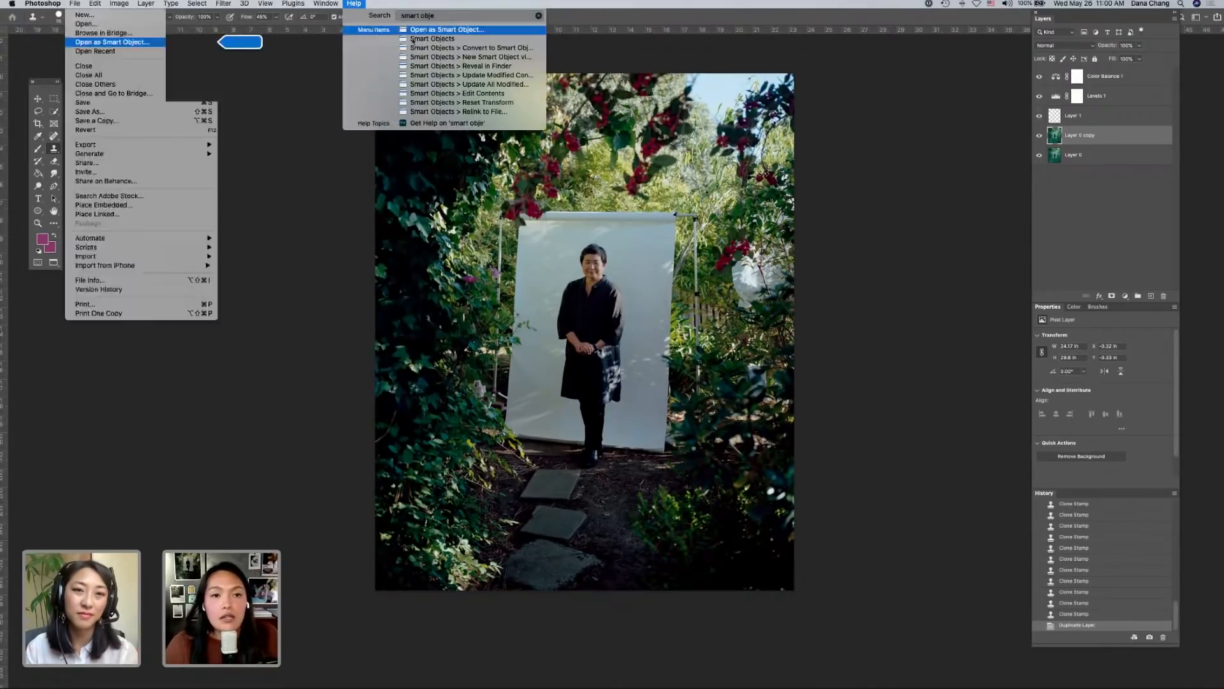
left_click(434, 48)
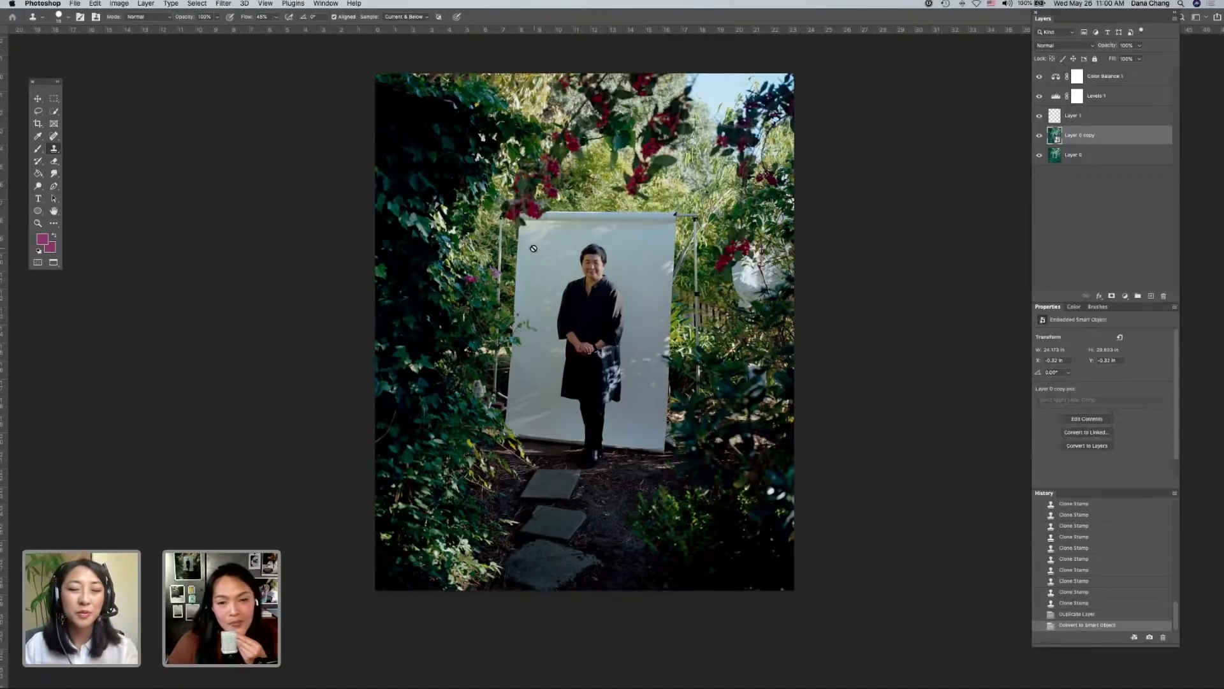
- Apply the Camera Raw Filter to the smart object with Shadows raised to +67
left_click(358, 3)
type("ca")
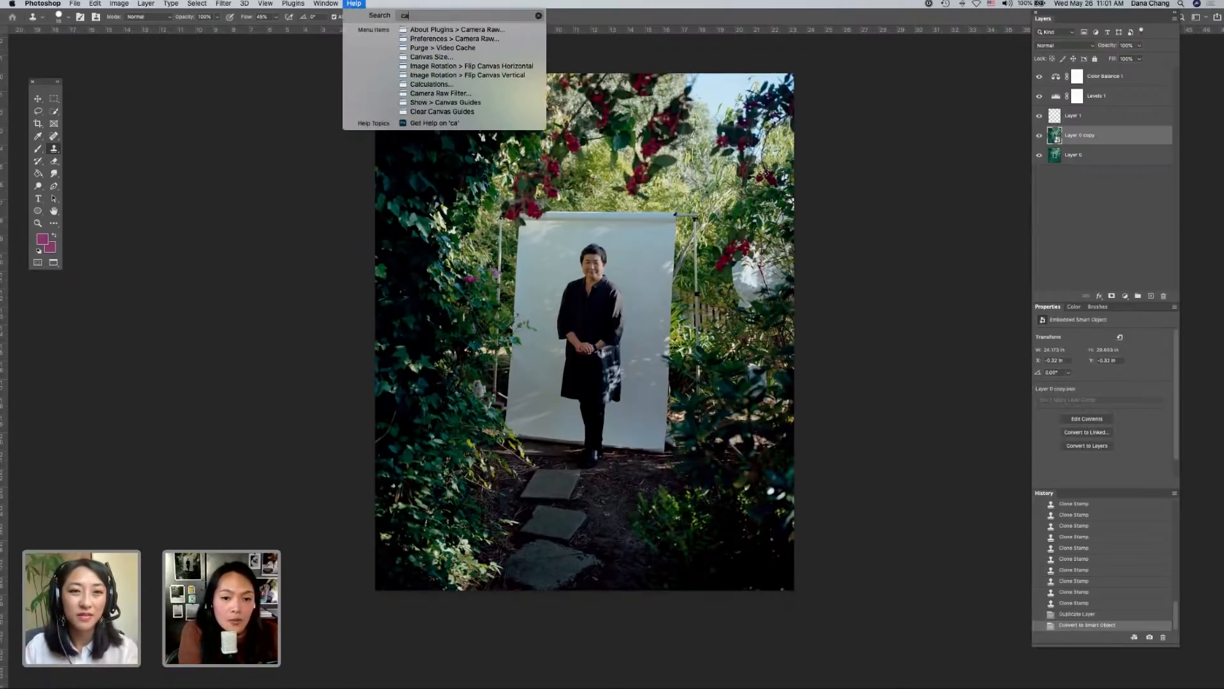
type("mer")
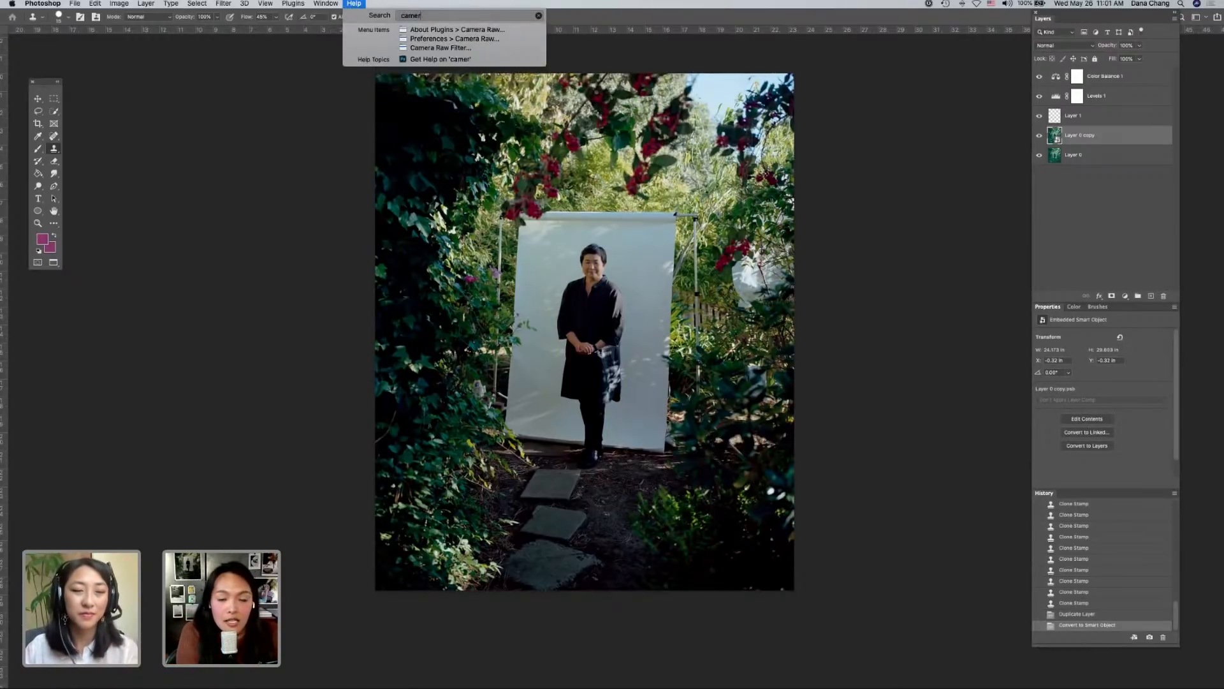
key("Down")
key("Down")
key("Down")
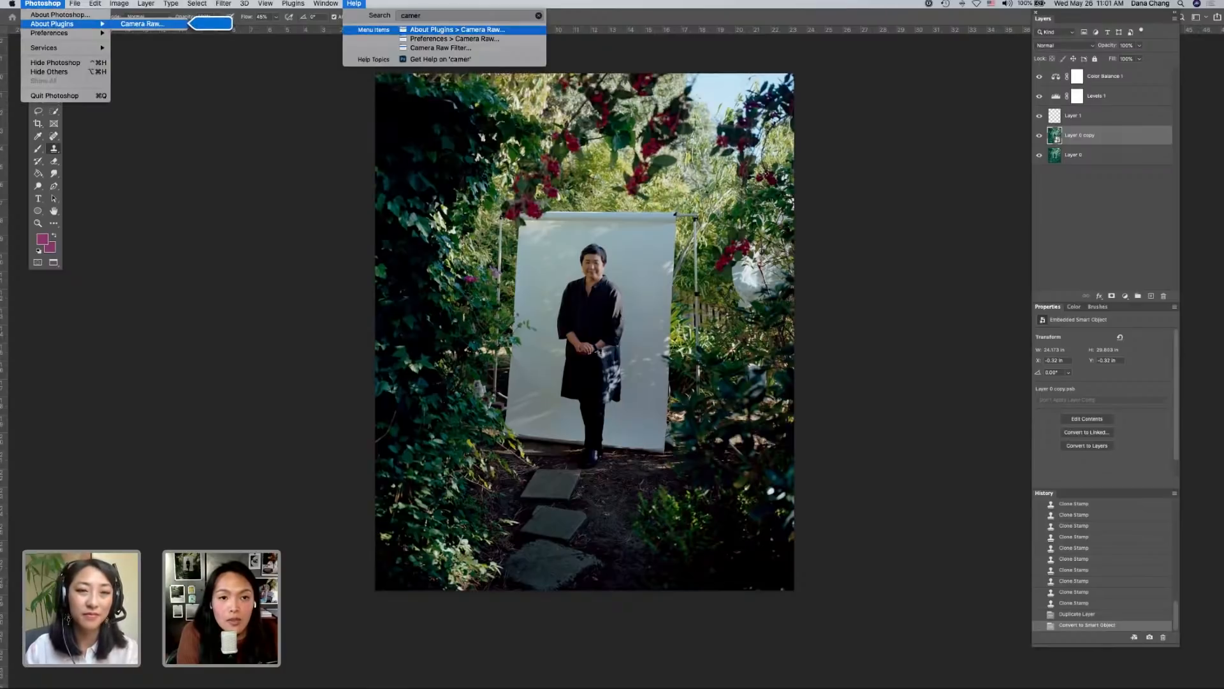
key("Return")
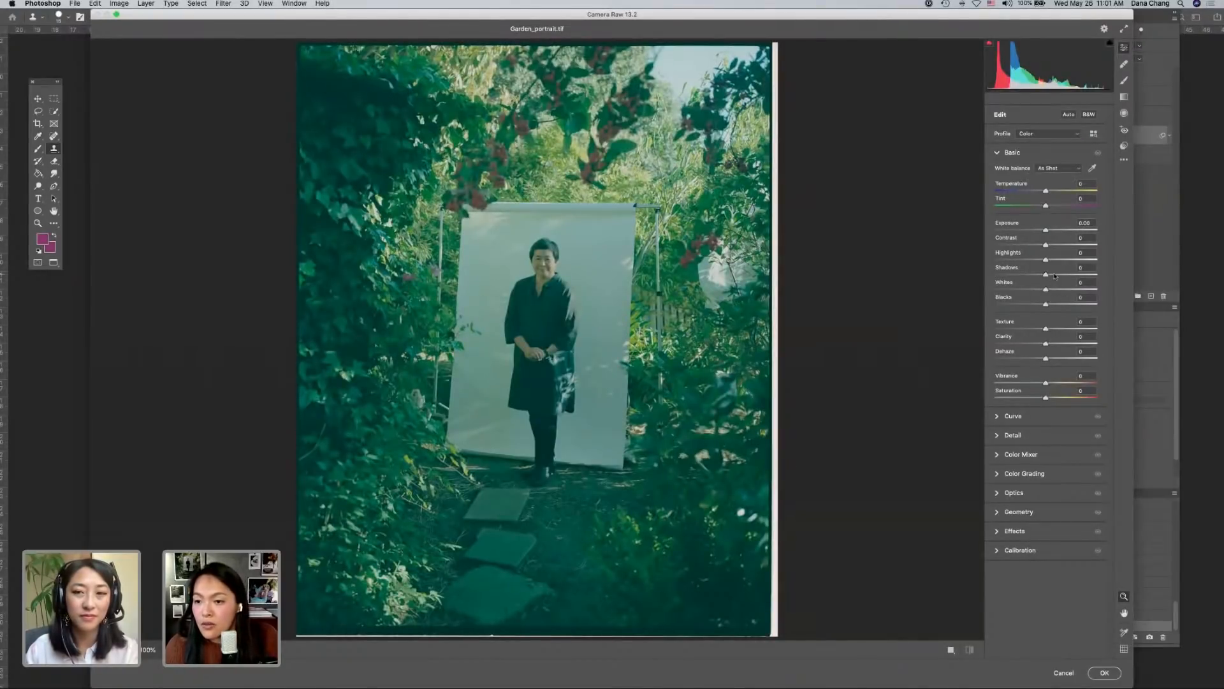
left_click_drag(1060, 274, 1080, 275)
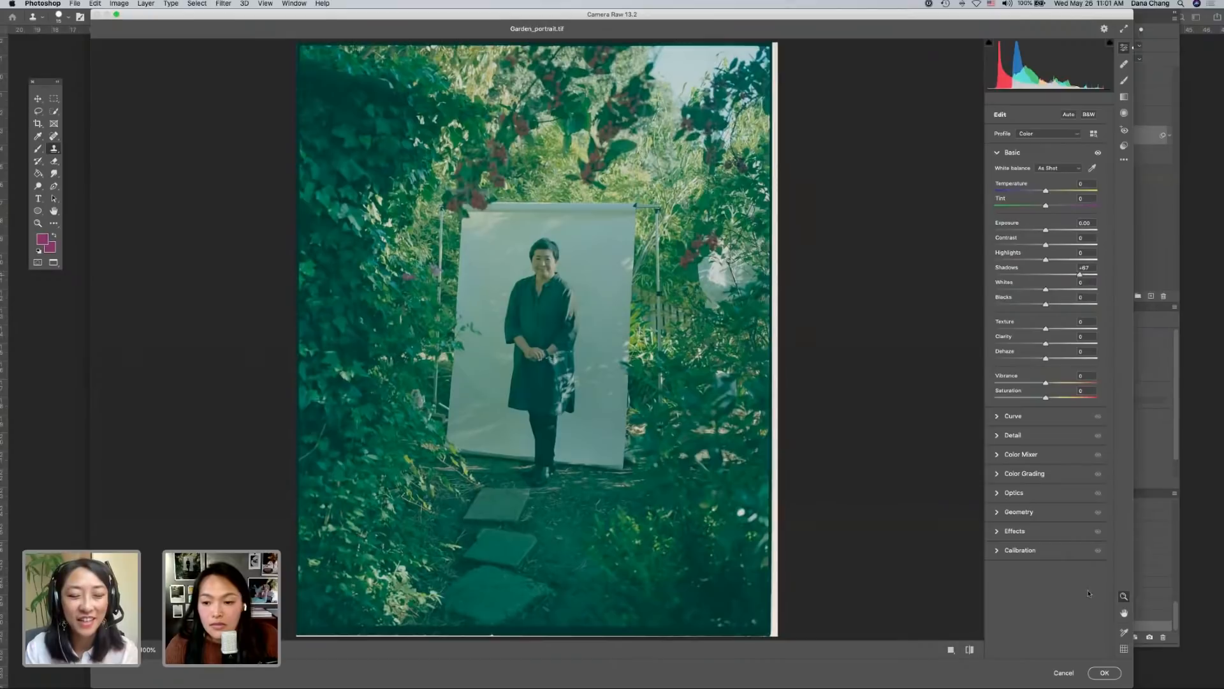
left_click(1103, 673)
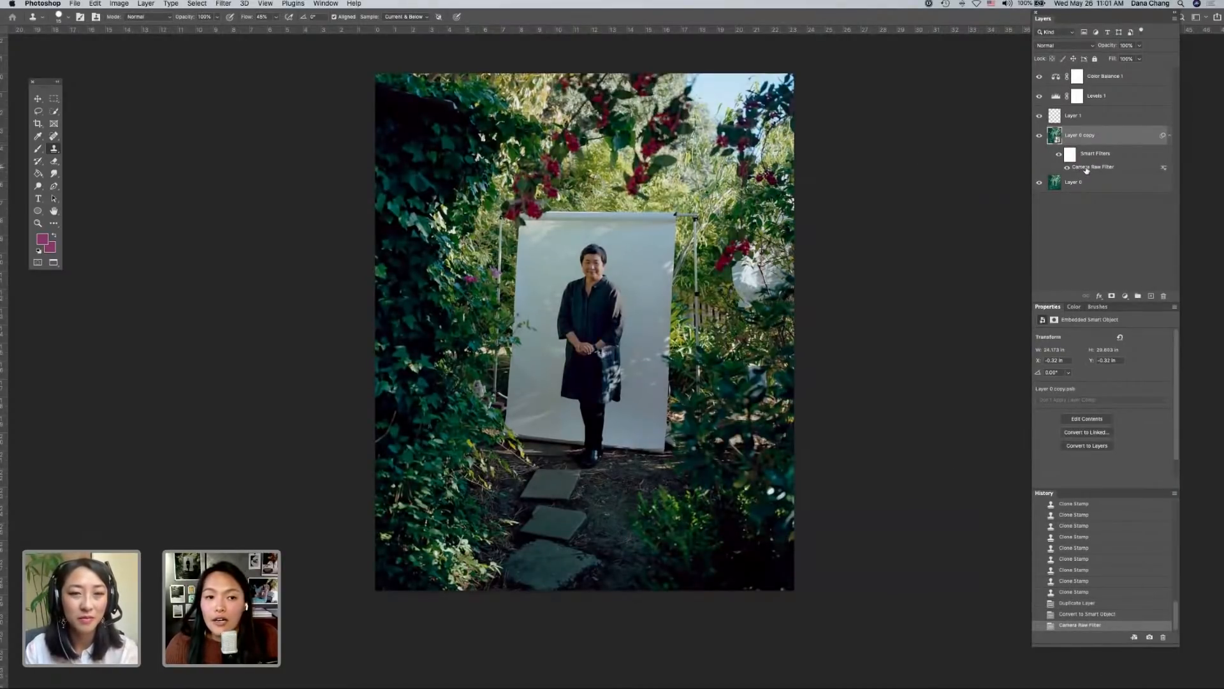
- Check the dark upper-left foliage, then re-edit the Camera Raw smart filter with Shadows at +100 and Blacks slightly raised
key("super+plus")
key("super+plus")
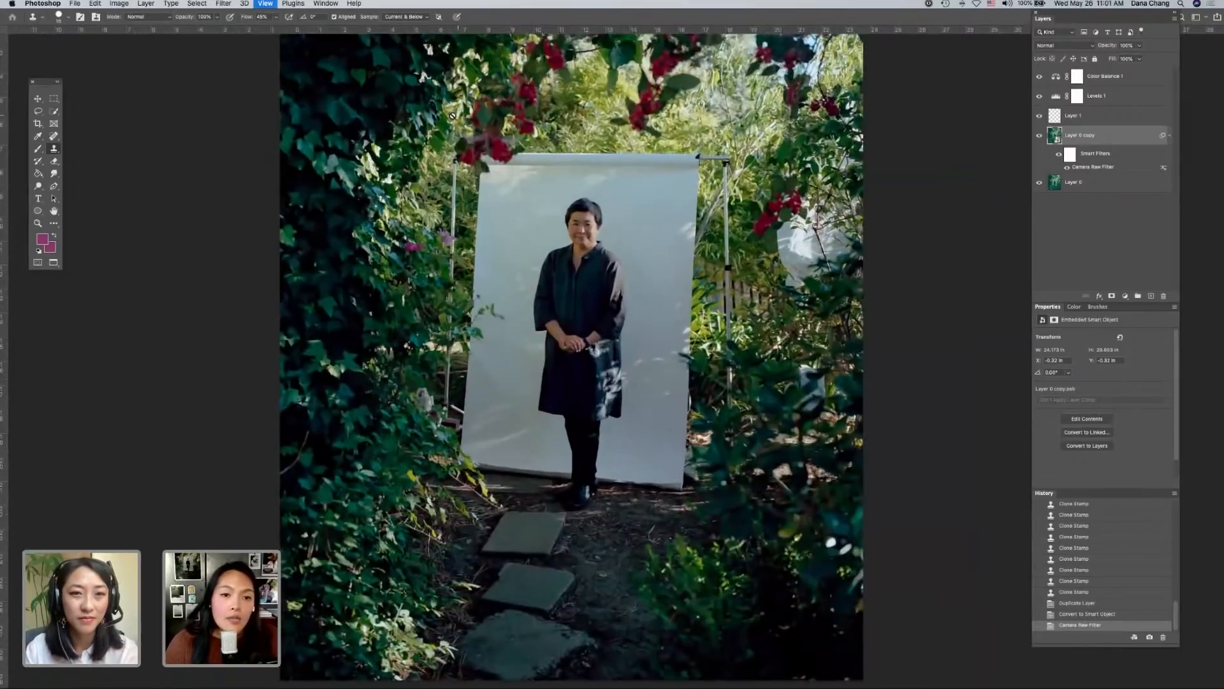
scroll(463, 122, "up", 6)
scroll(462, 121, "left", 3)
key("super+plus")
scroll(377, 243, "left", 1)
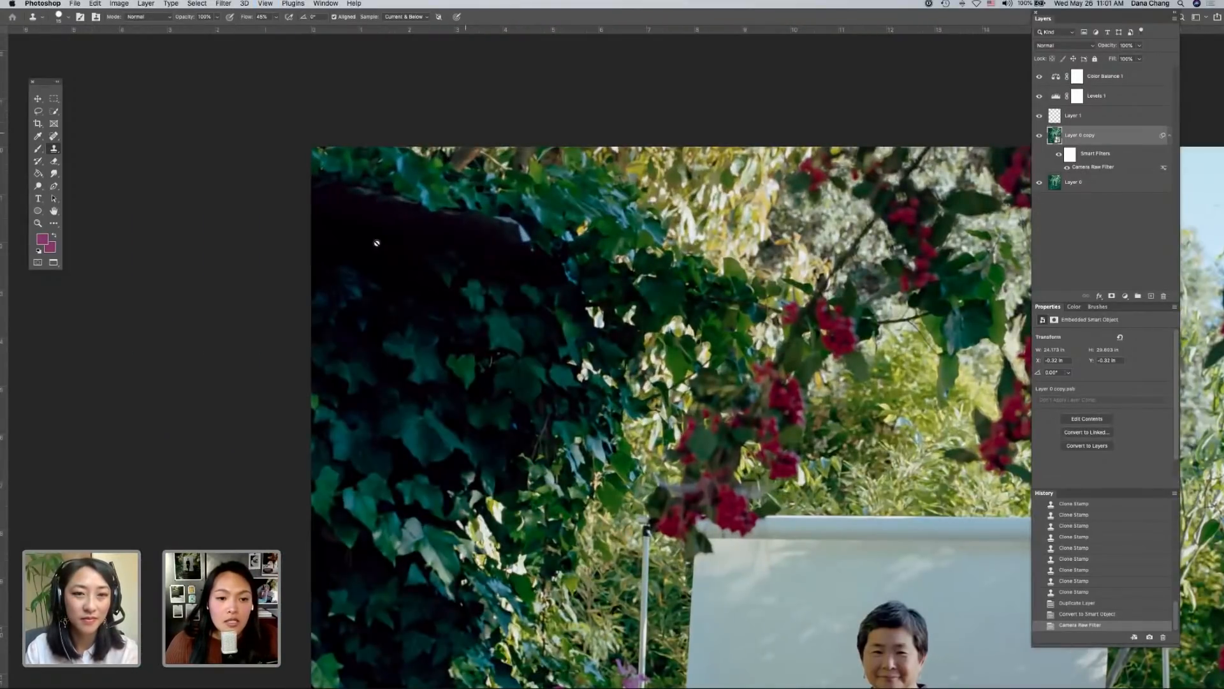
double_click(1088, 168)
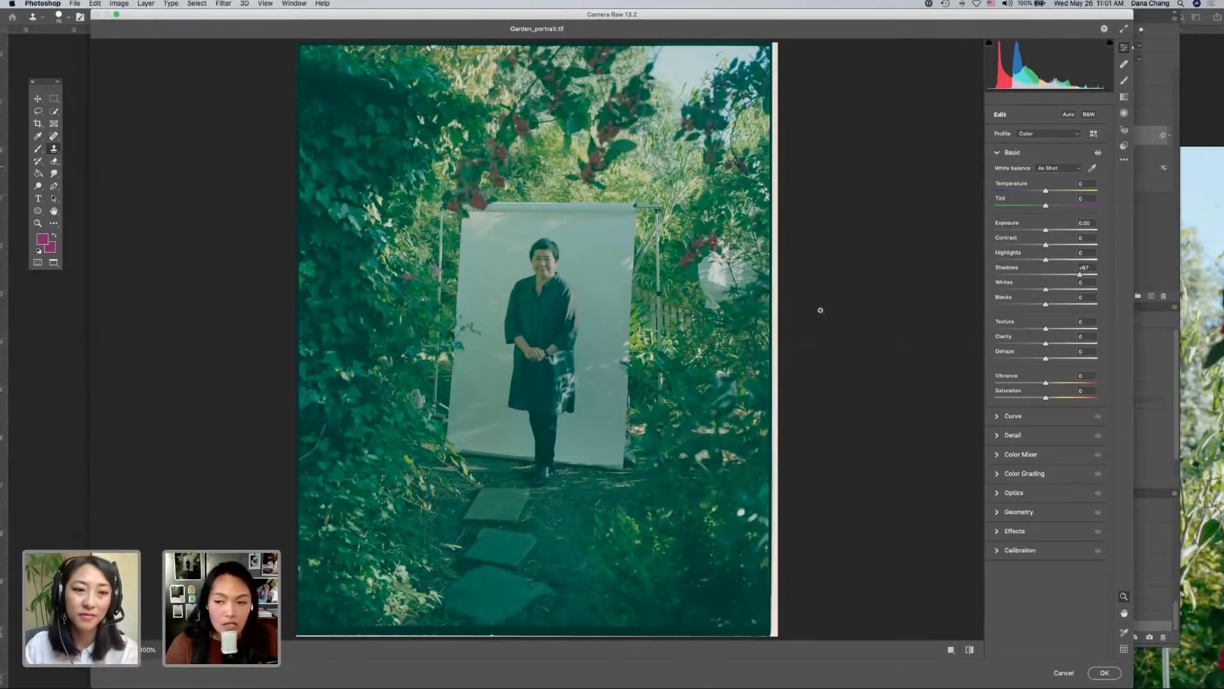
left_click_drag(1089, 277, 1107, 273)
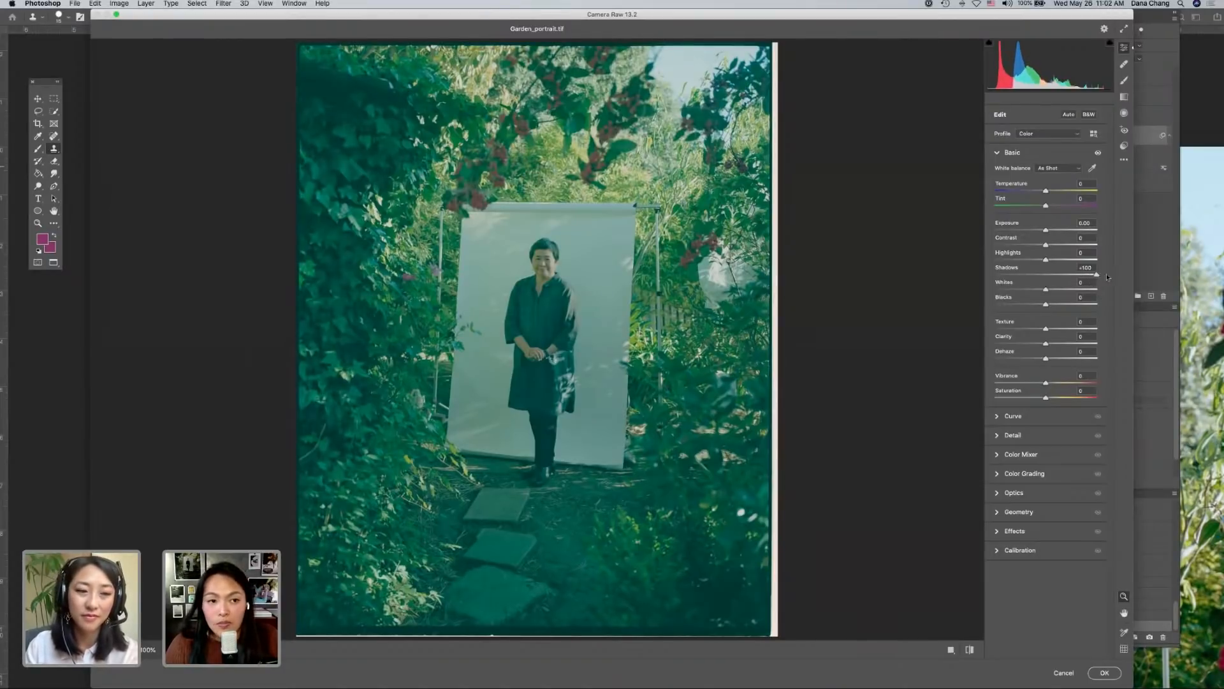
left_click_drag(1051, 307, 1064, 305)
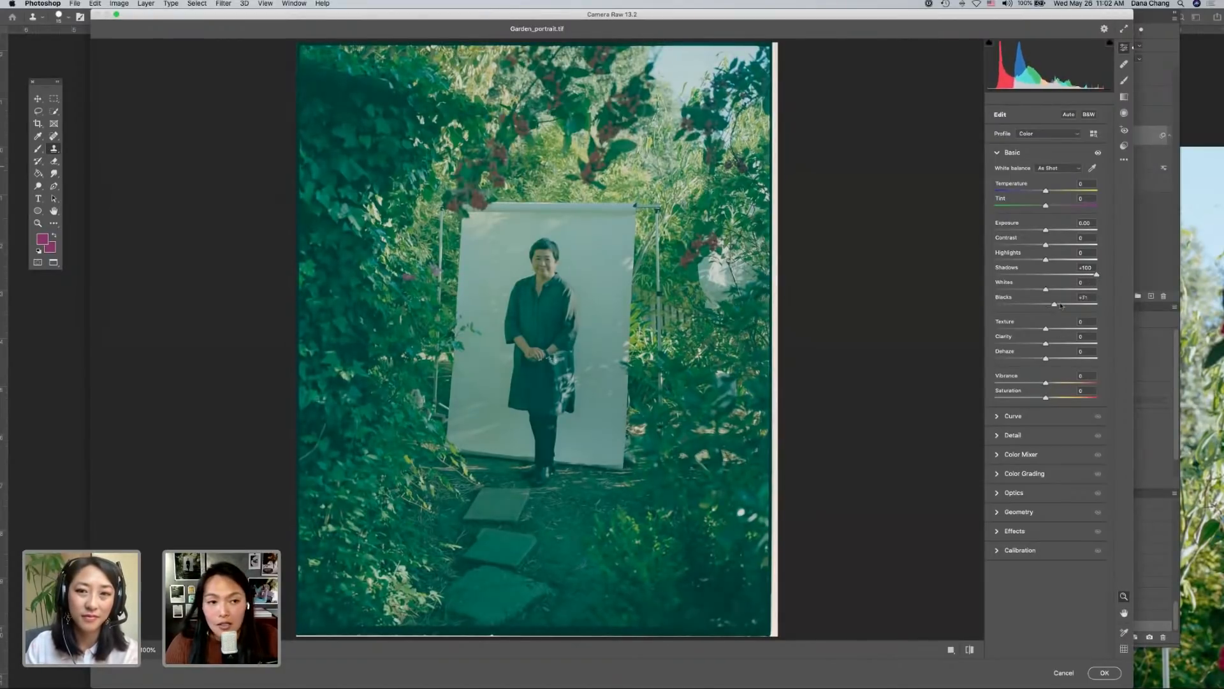
left_click(1104, 671)
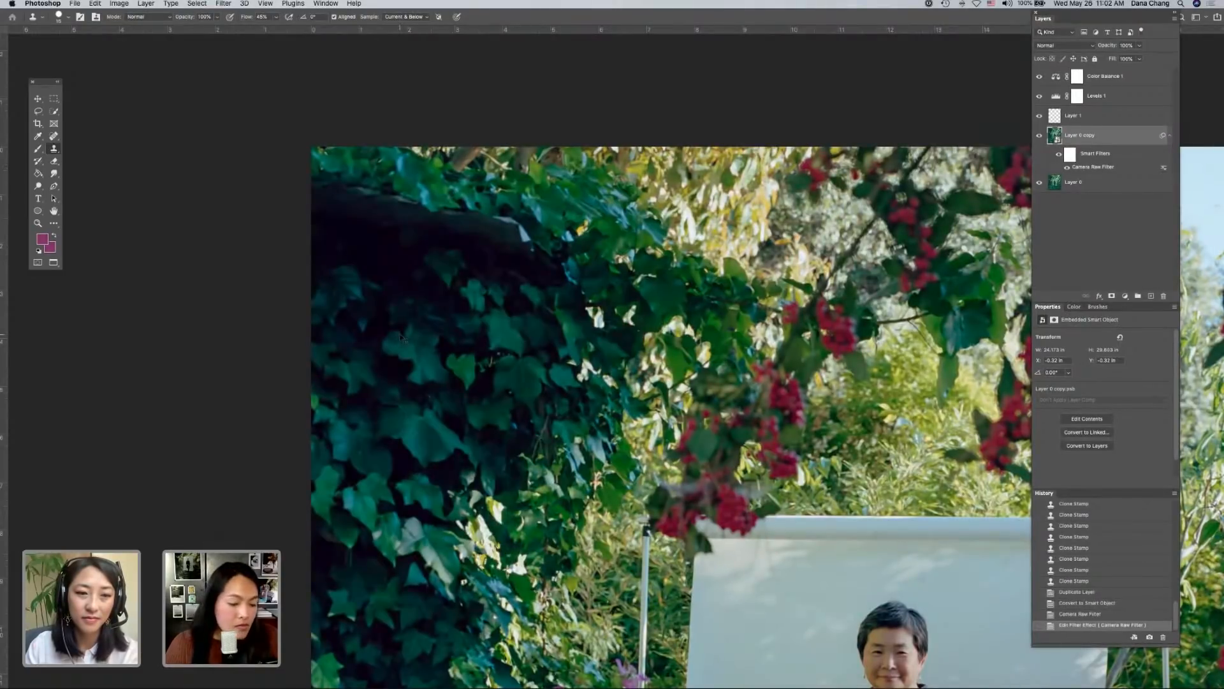
- Review the lifted shadows and blacks across the whole portrait
key("super+minus")
key("super+minus")
key("super+minus")
key("super+minus")
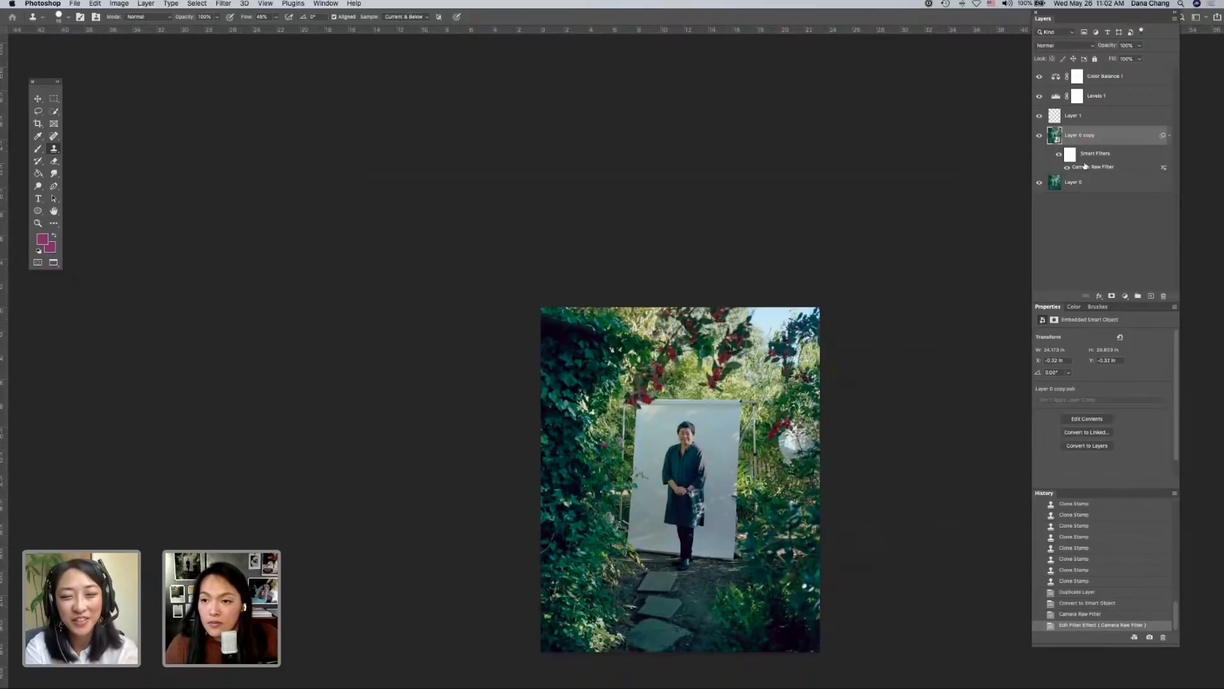
key("super+plus")
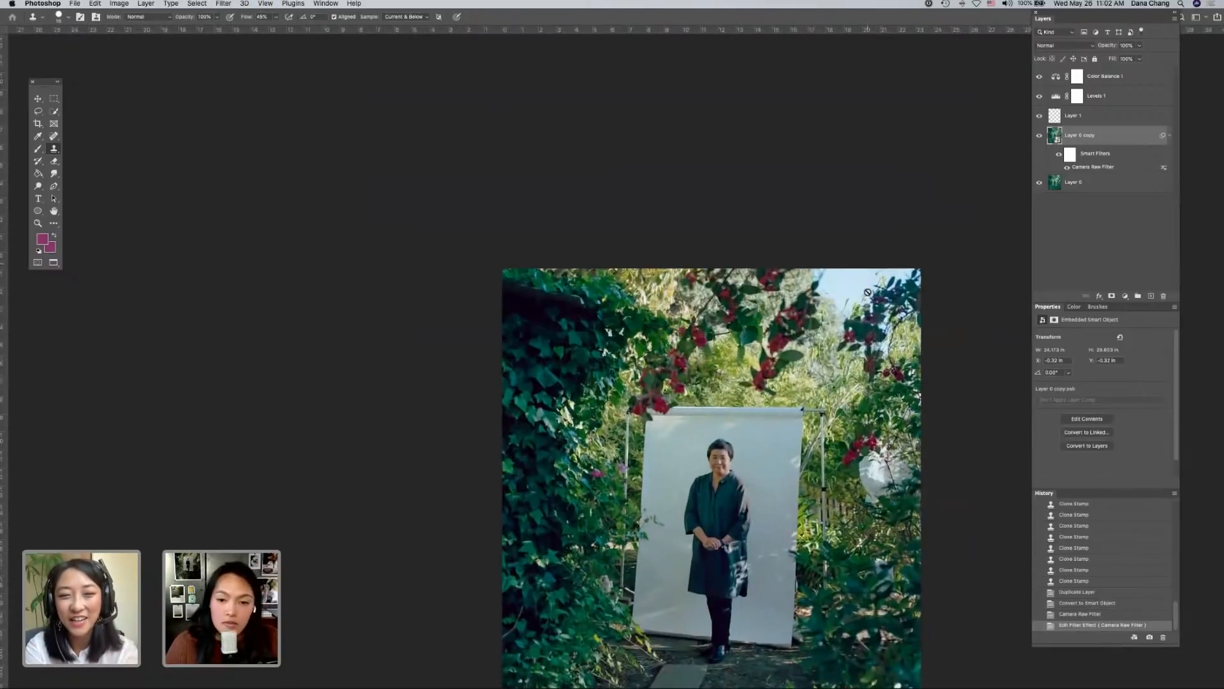
- Invert the Camera Raw smart filter mask to black and take up the Brush tool
scroll(867, 292, "down", 5)
scroll(867, 292, "right", 3)
key("super+plus")
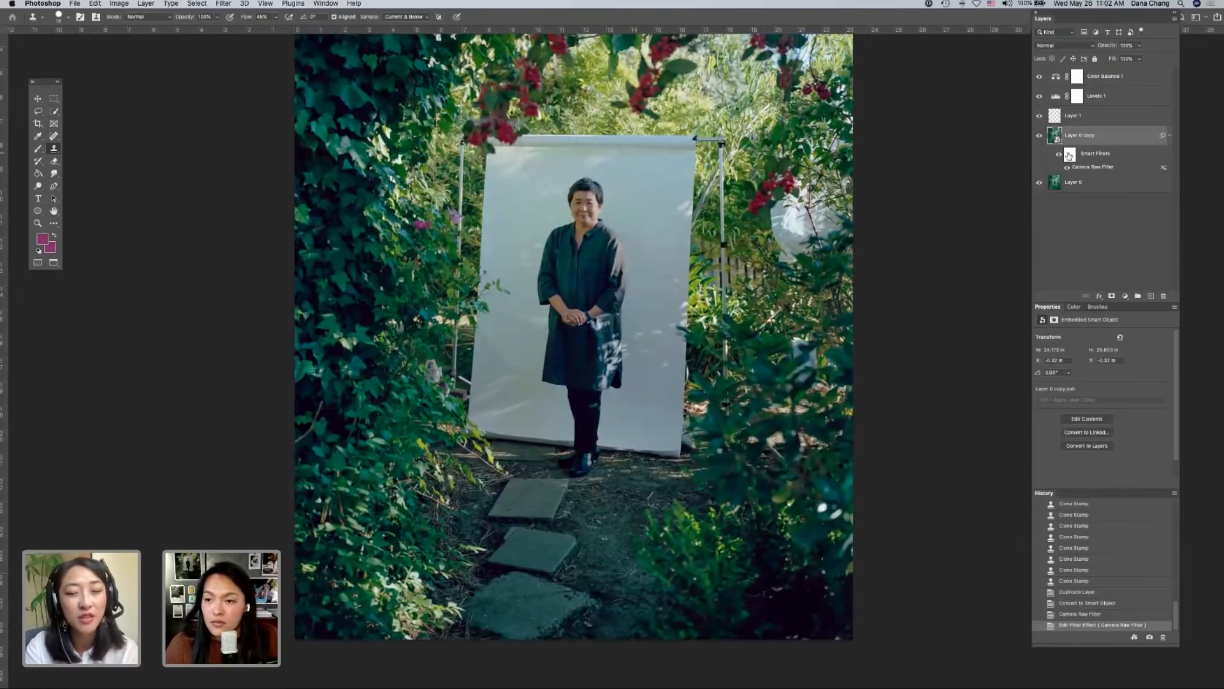
left_click(1069, 155)
key("super+i")
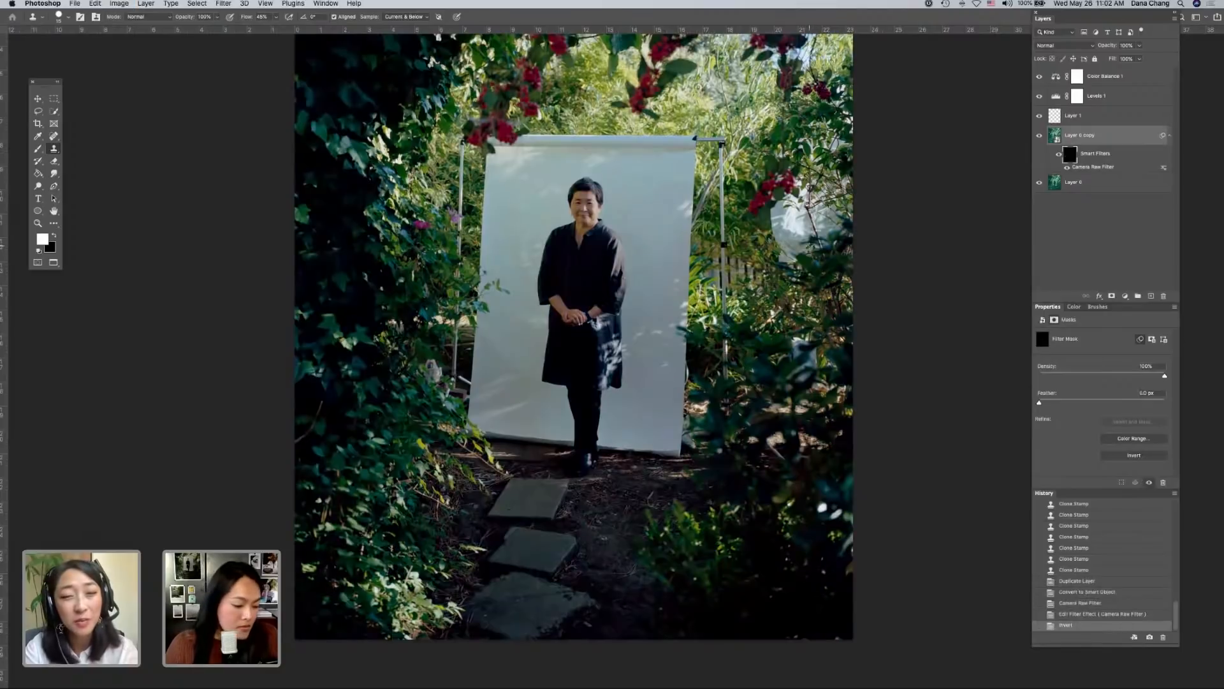
key("b")
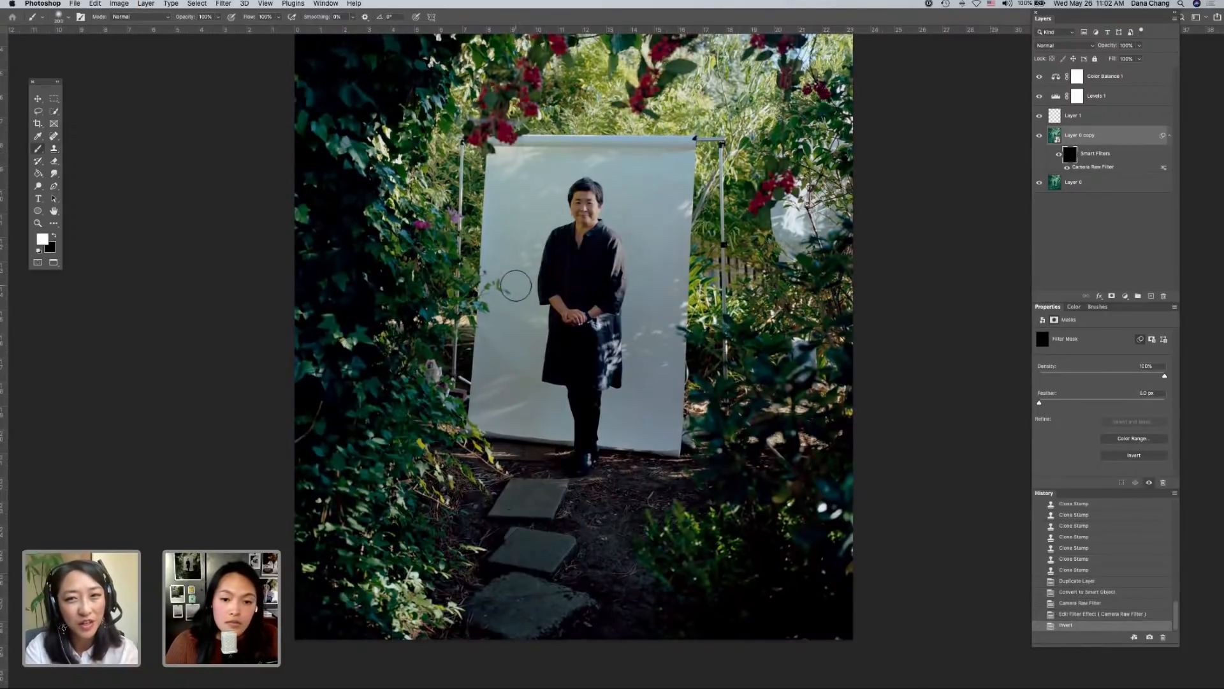
- Brighten the Levels 1 adjustment by lowering its white input level and slightly raising the midtones
key("super+minus")
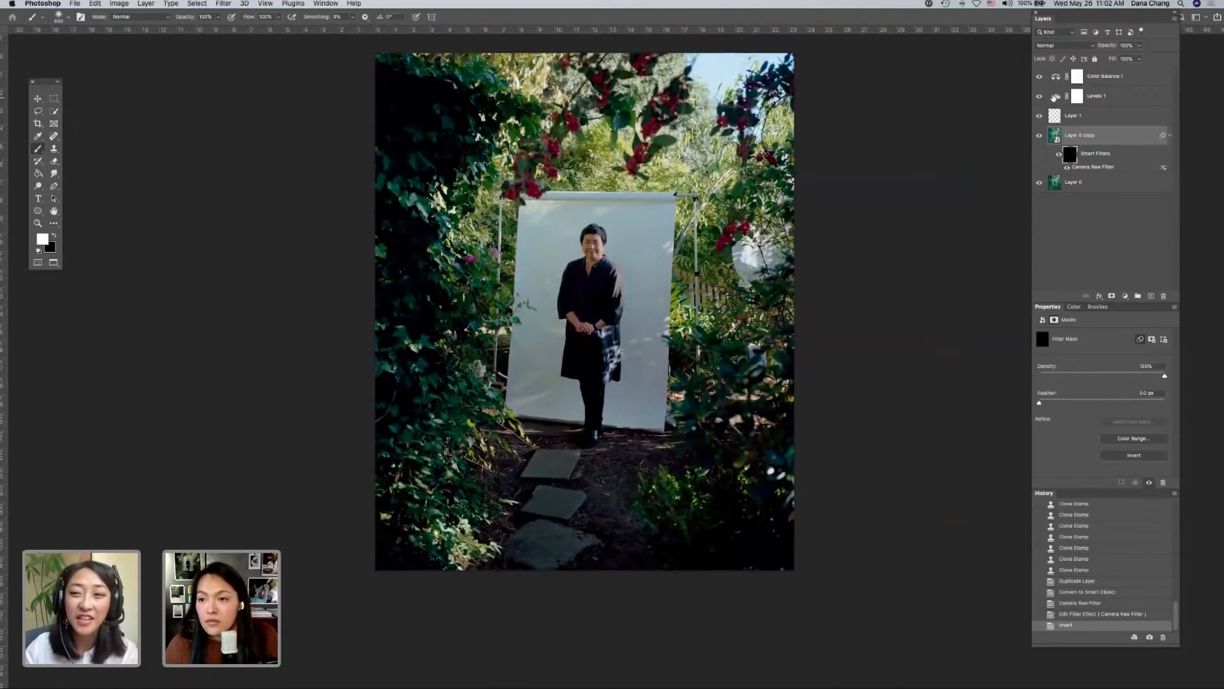
left_click(1055, 97)
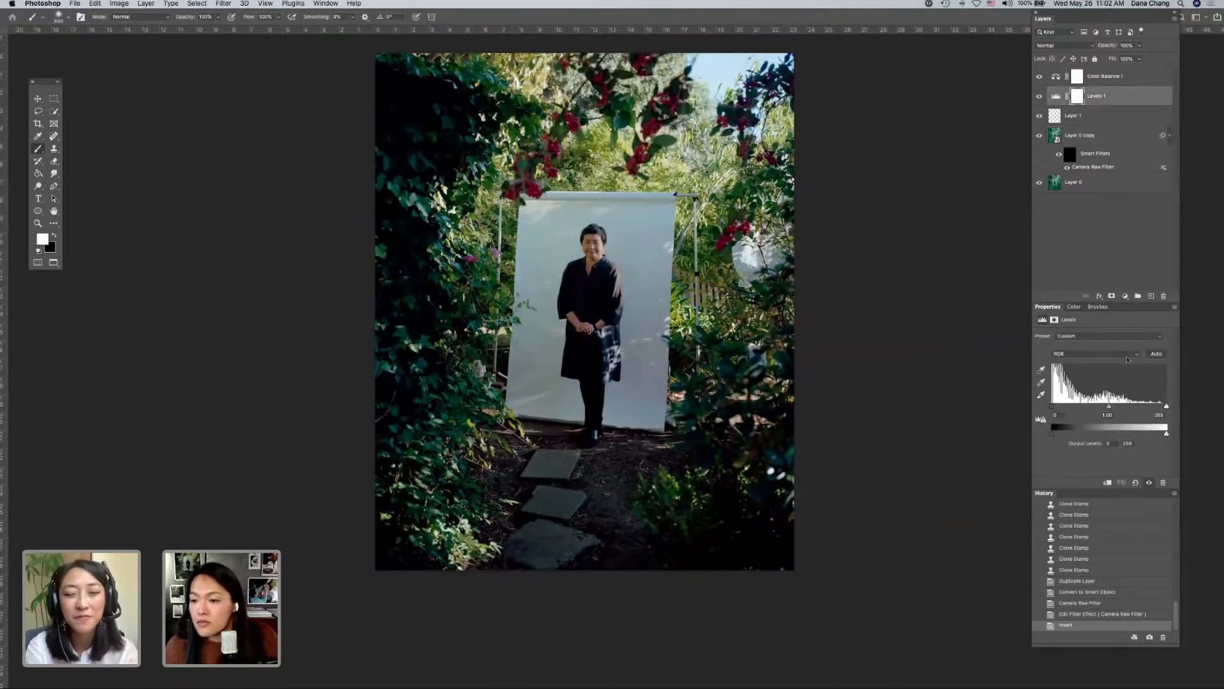
left_click_drag(1109, 407, 1159, 410)
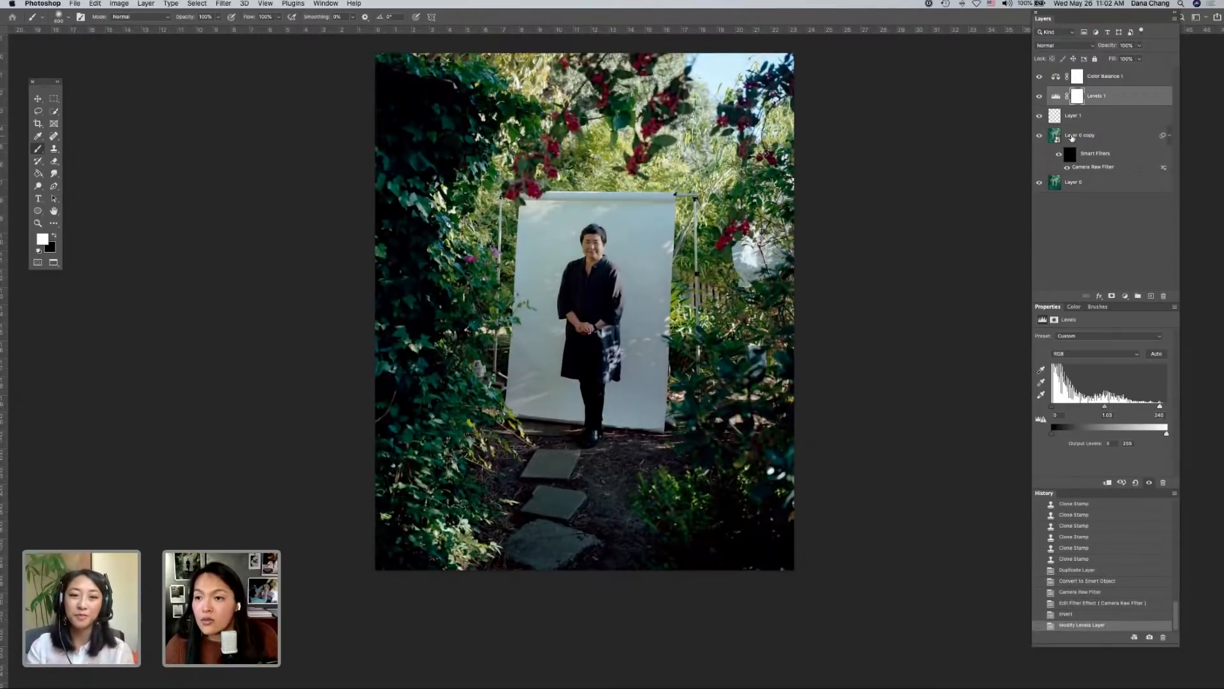
- Compare the portrait with and without the lifted shadows by toggling the smart object layer and inverting its filter mask, ending on black
left_click(1073, 137)
left_click(1039, 135)
left_click(1039, 136)
left_click(1039, 135)
left_click(1070, 154)
key("super+i")
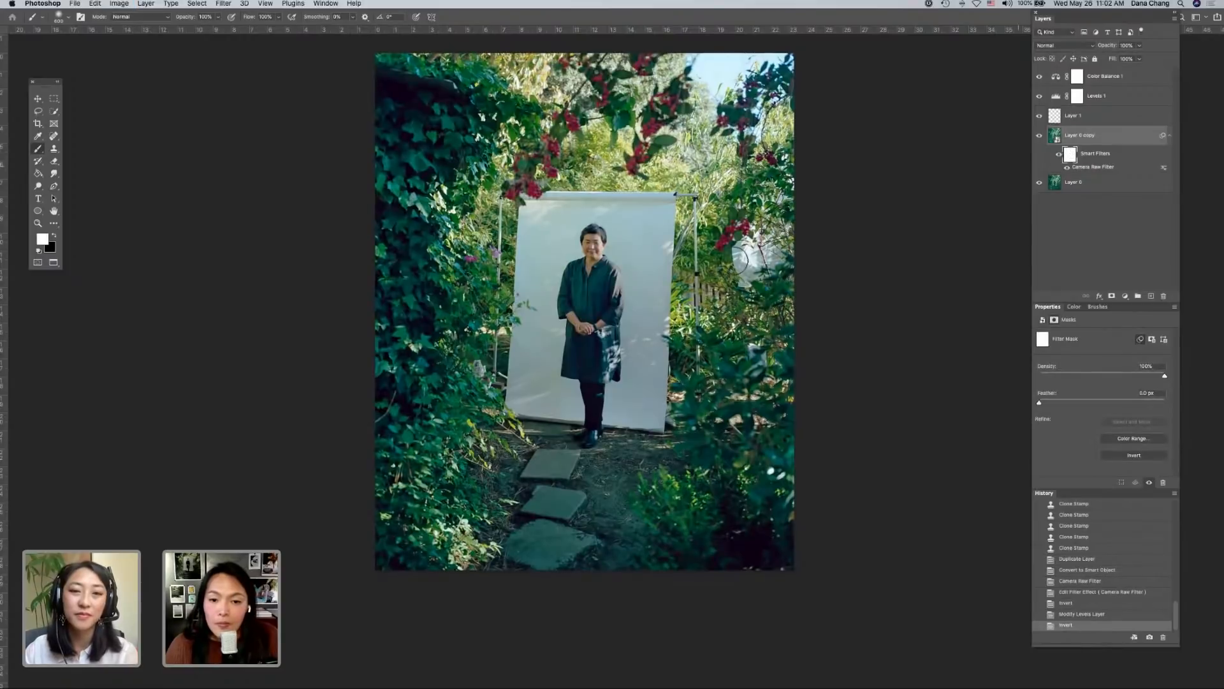
key("super+equal")
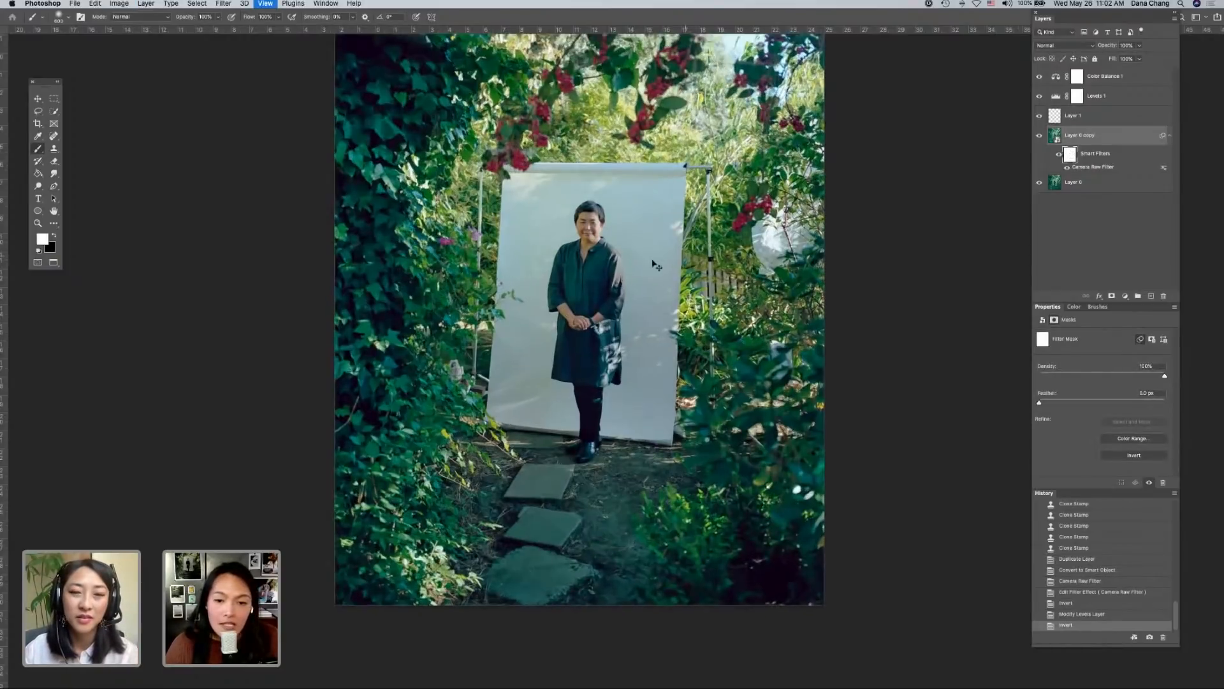
key("super+equal")
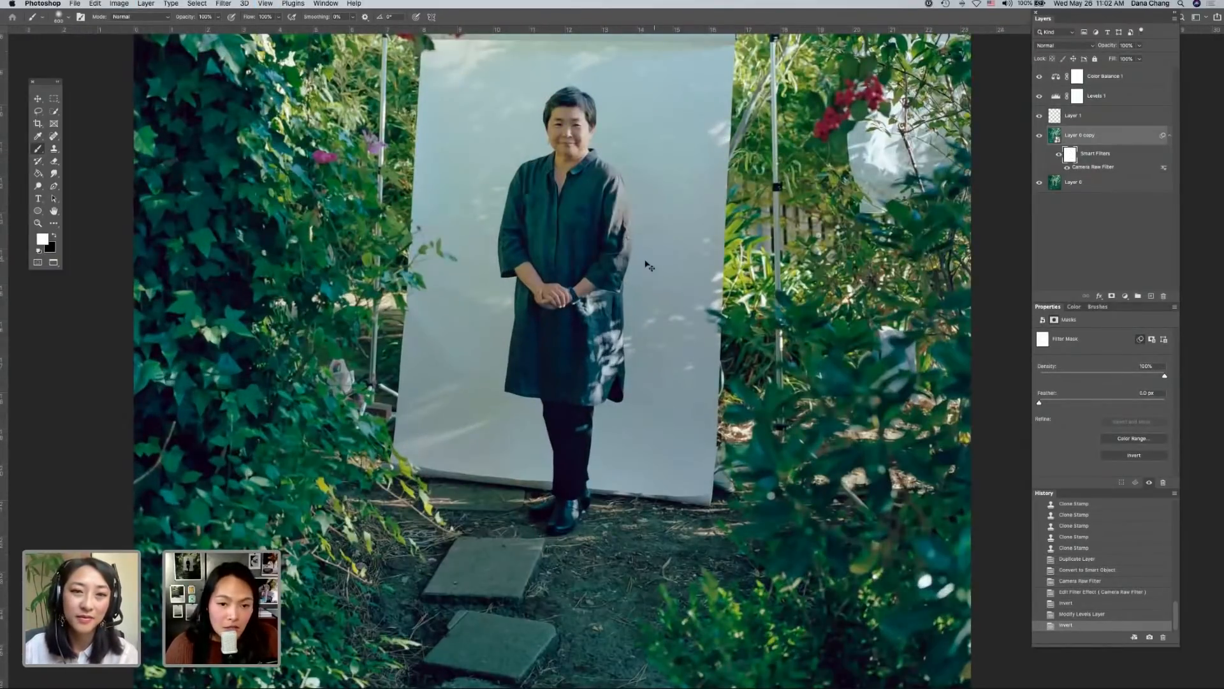
key("super+i")
key("super+i")
key("super+i")
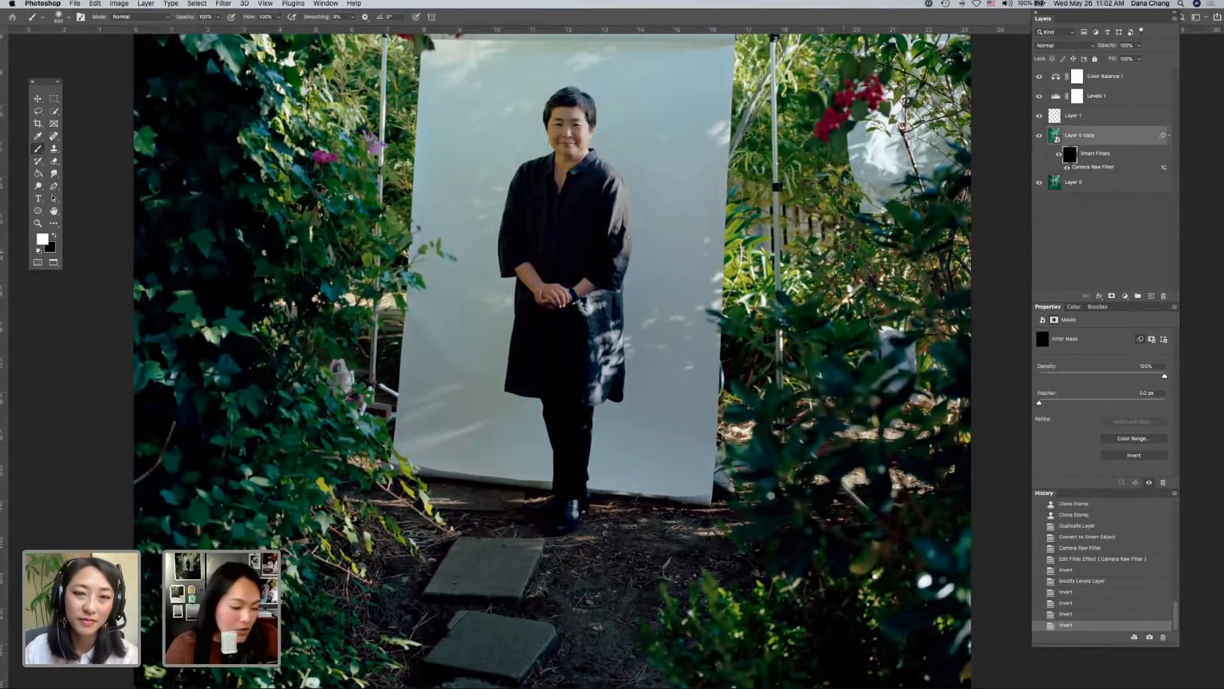
- Paint the filter mask white with a smaller brush over the dark upper-left ivy, touching up the edges in black
key("super+minus")
key("super+minus")
key("super+minus")
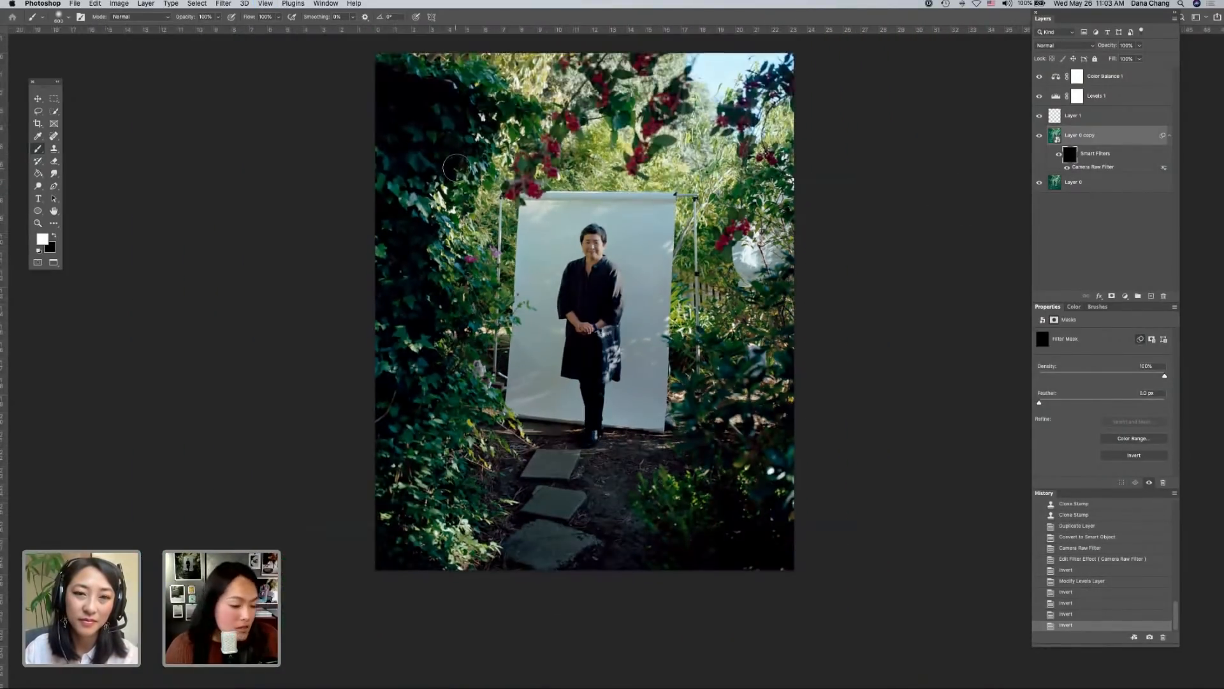
key("bracketleft")
key("bracketleft")
mouse_move(390, 139)
left_mouse_down()
mouse_move(410, 95)
mouse_move(399, 106)
mouse_move(393, 95)
mouse_move(463, 102)
mouse_move(387, 86)
mouse_move(397, 158)
mouse_move(433, 154)
mouse_move(448, 168)
mouse_move(462, 114)
mouse_move(464, 102)
mouse_move(390, 86)
left_mouse_up()
key("x")
mouse_move(480, 119)
left_mouse_down()
mouse_move(478, 102)
mouse_move(491, 116)
left_mouse_up()
left_click_drag(439, 179, 446, 167)
key("x")
left_click(447, 167)
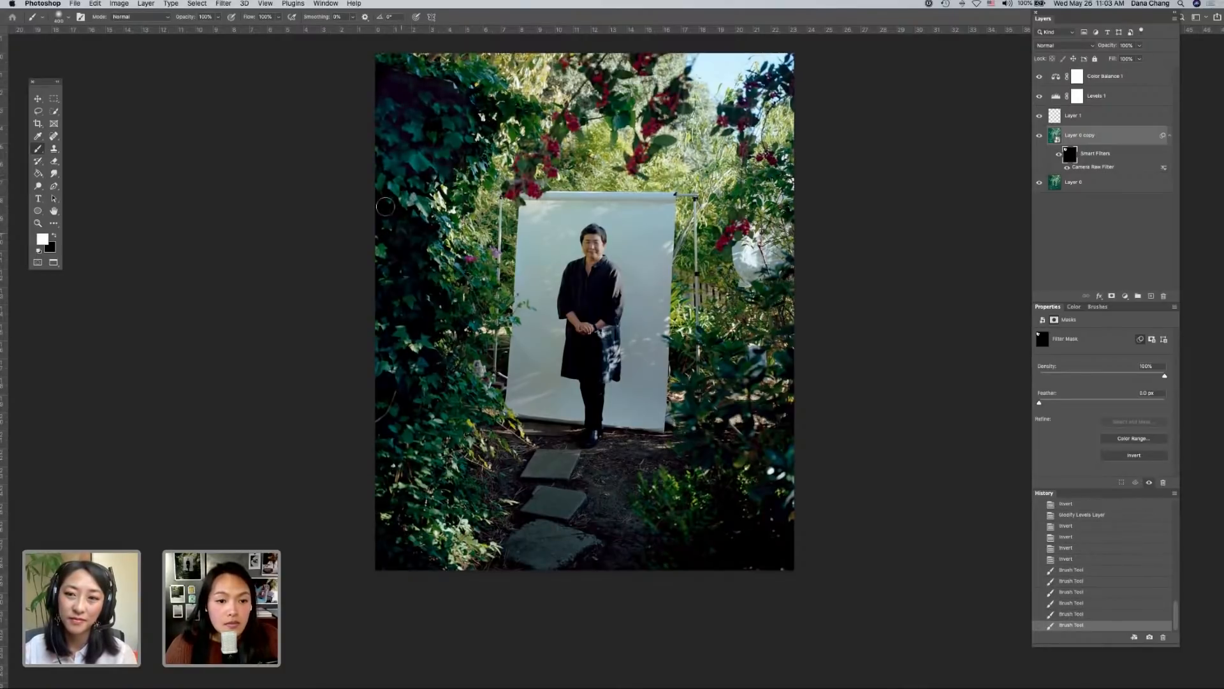
- Extend the white mask painting down the left-hand ivy and once more across the upper-left foliage
mouse_move(410, 235)
left_mouse_down()
mouse_move(382, 227)
mouse_move(397, 239)
left_mouse_up()
left_click_drag(409, 268, 435, 368)
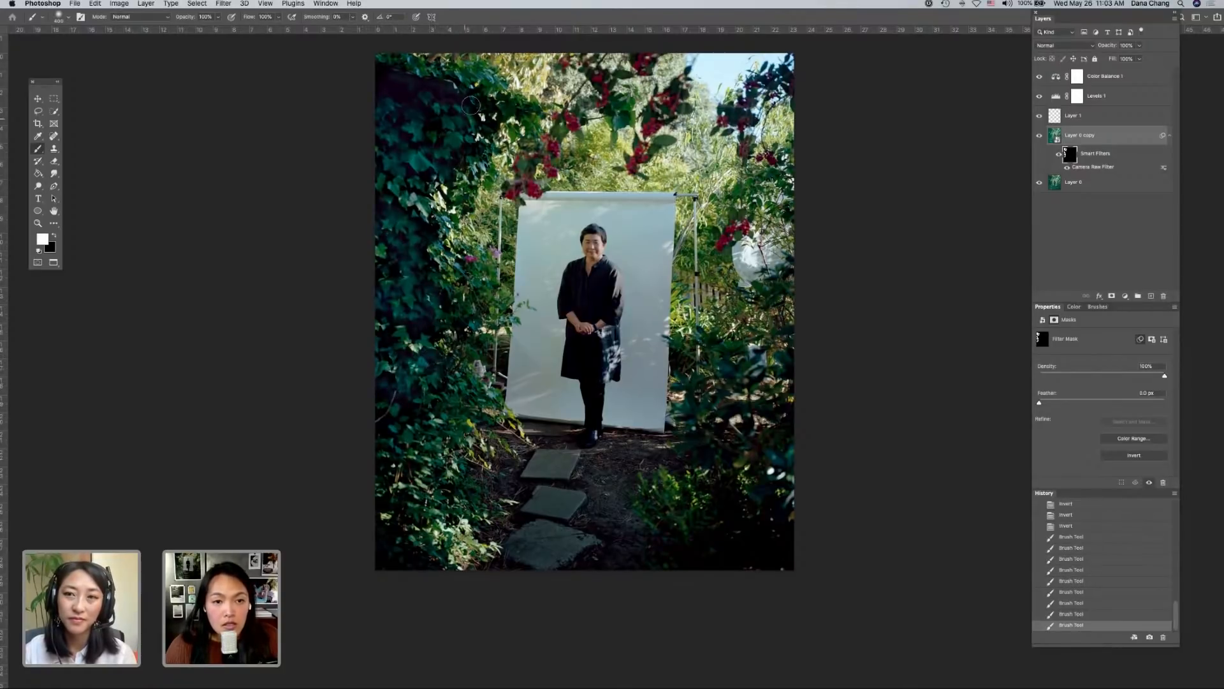
mouse_move(487, 113)
left_mouse_down()
mouse_move(386, 80)
mouse_move(376, 92)
left_mouse_up()
- Lower the smart object layer's opacity to 64% and compare the portrait with that layer hidden and shown
left_click_drag(1139, 48, 1124, 59)
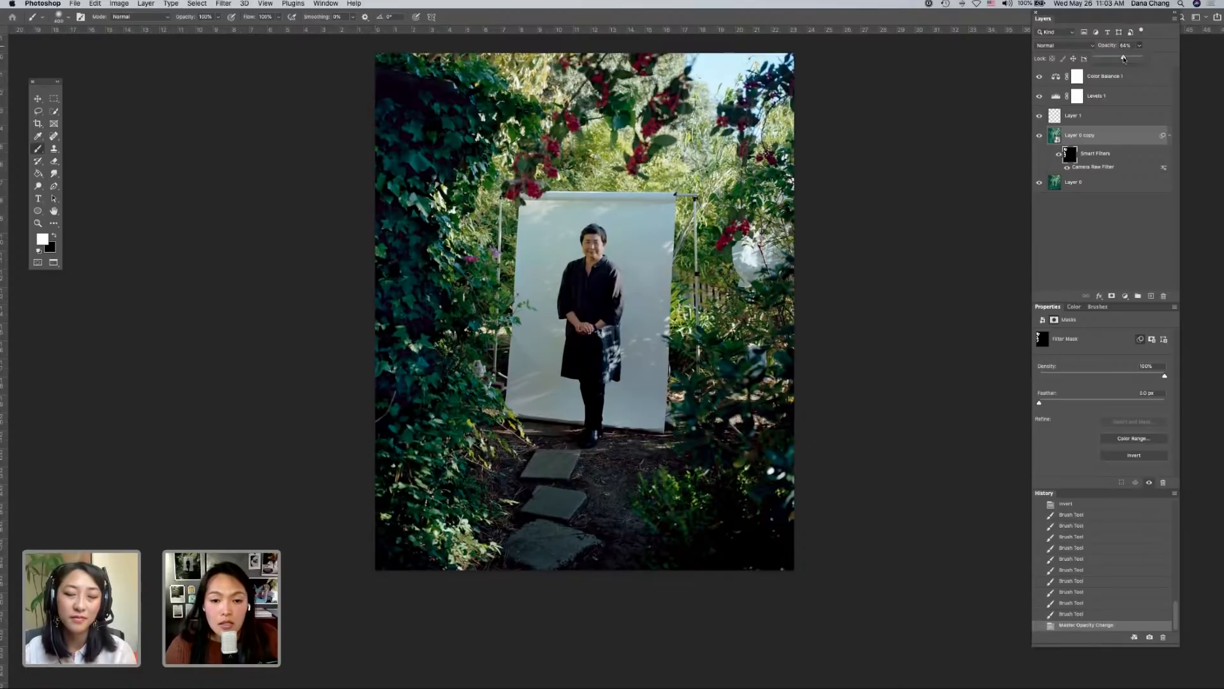
left_click(1040, 136)
left_click(1040, 136)
left_click(1040, 136)
left_click(1040, 135)
left_click(1040, 135)
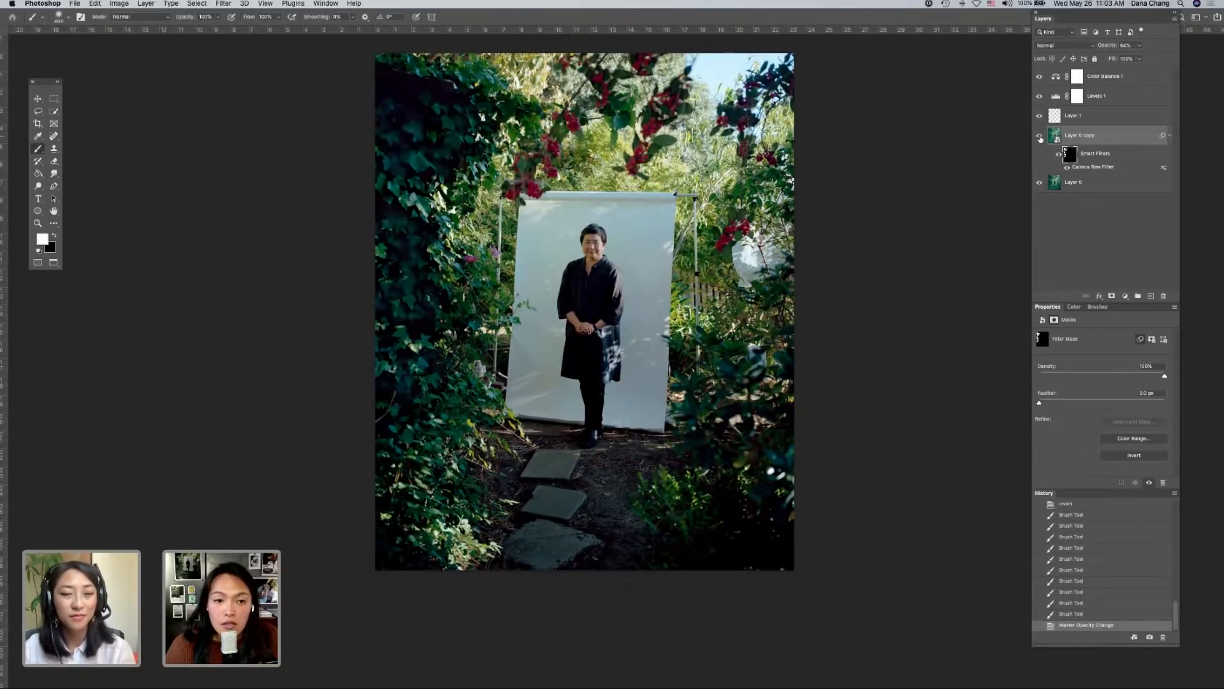
left_click(1040, 136)
left_click(1040, 136)
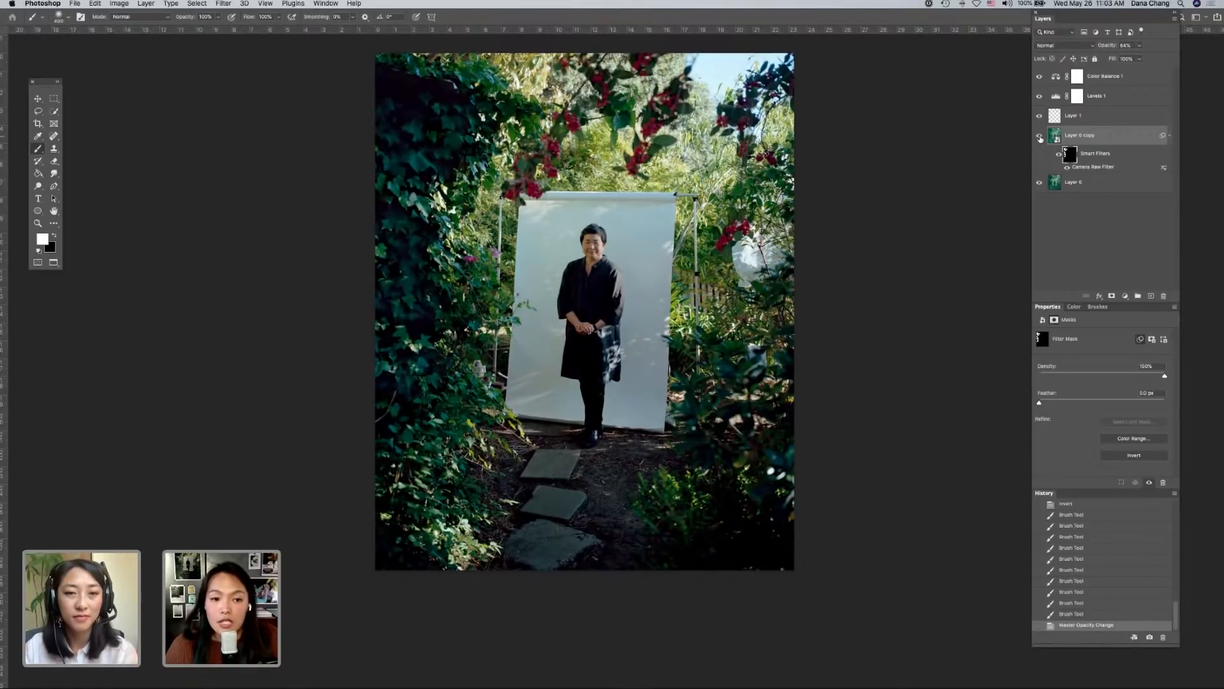
left_click(1040, 135)
left_click(1040, 136)
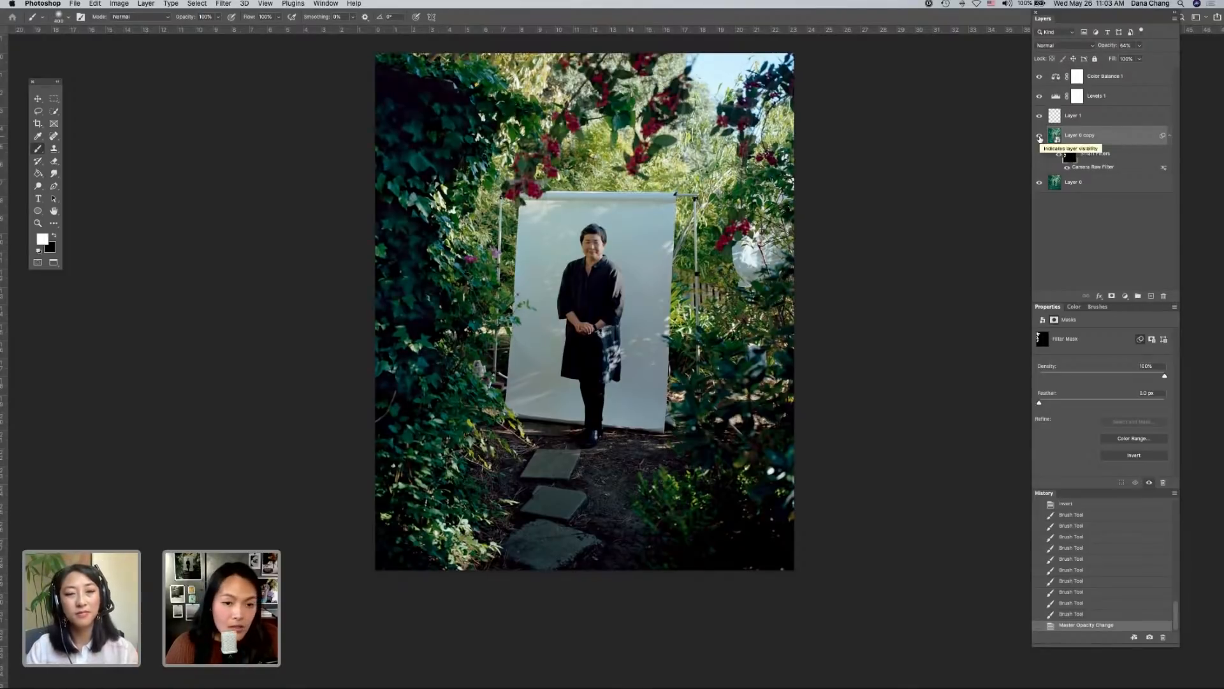
- Switch to Finder and open Garden_portrait_ref.jpg from the Reference JPEG folder in Photoshop
key("ctrl+Up")
left_click(153, 137)
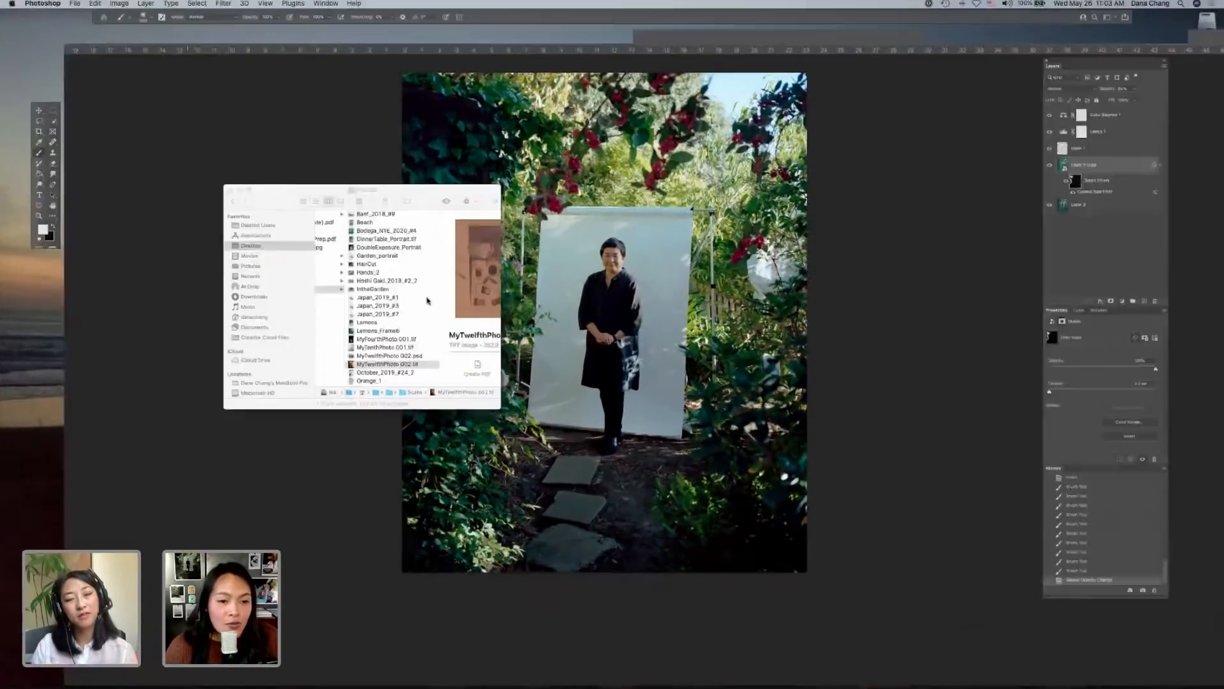
scroll(421, 302, "left", 2)
left_click(421, 303)
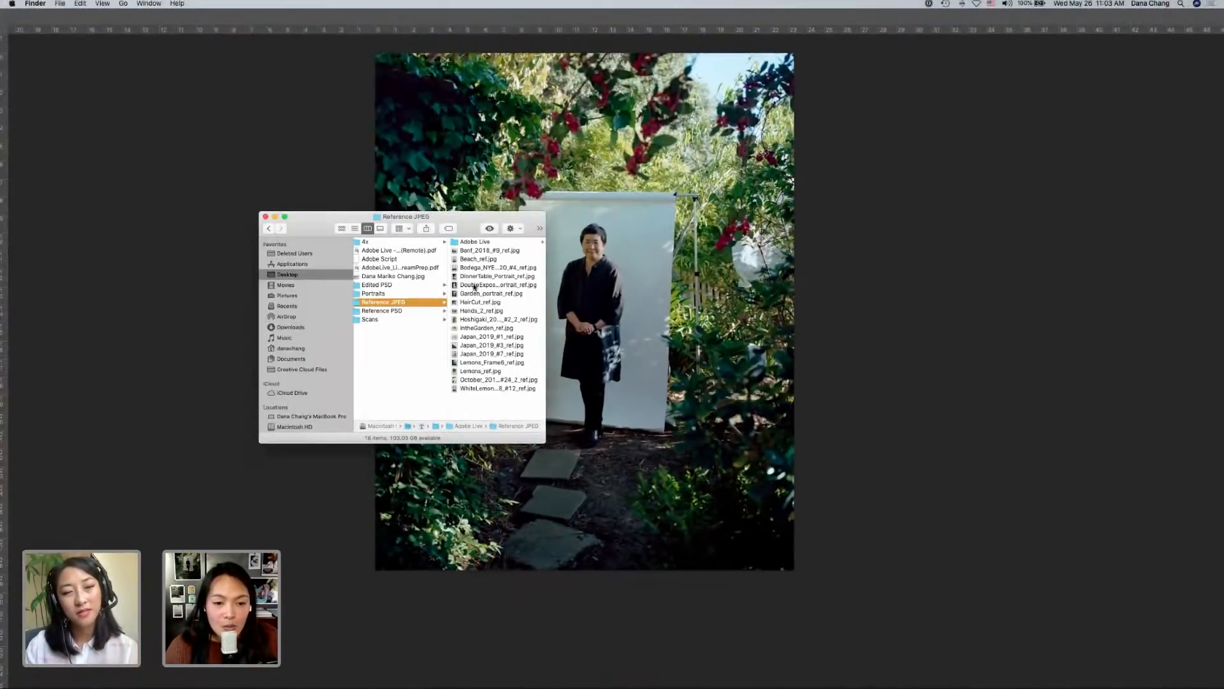
left_click_drag(473, 295, 9, 323)
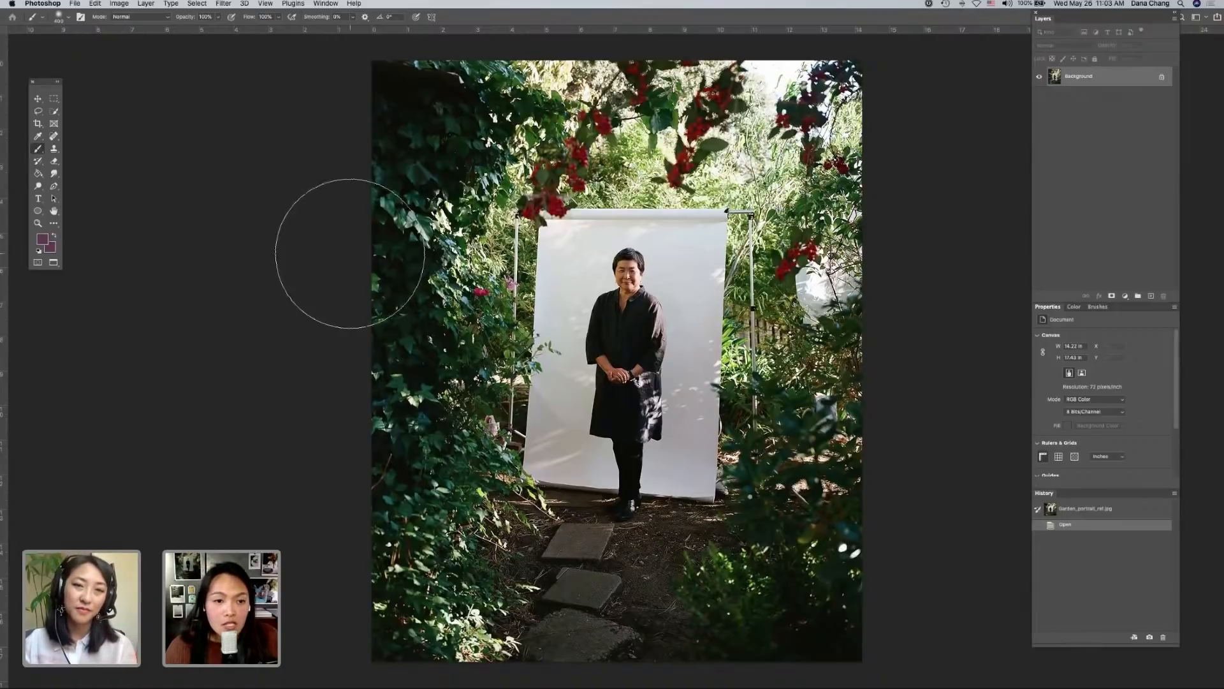
- Duplicate the Background layer of the reference portrait
left_click(1126, 296)
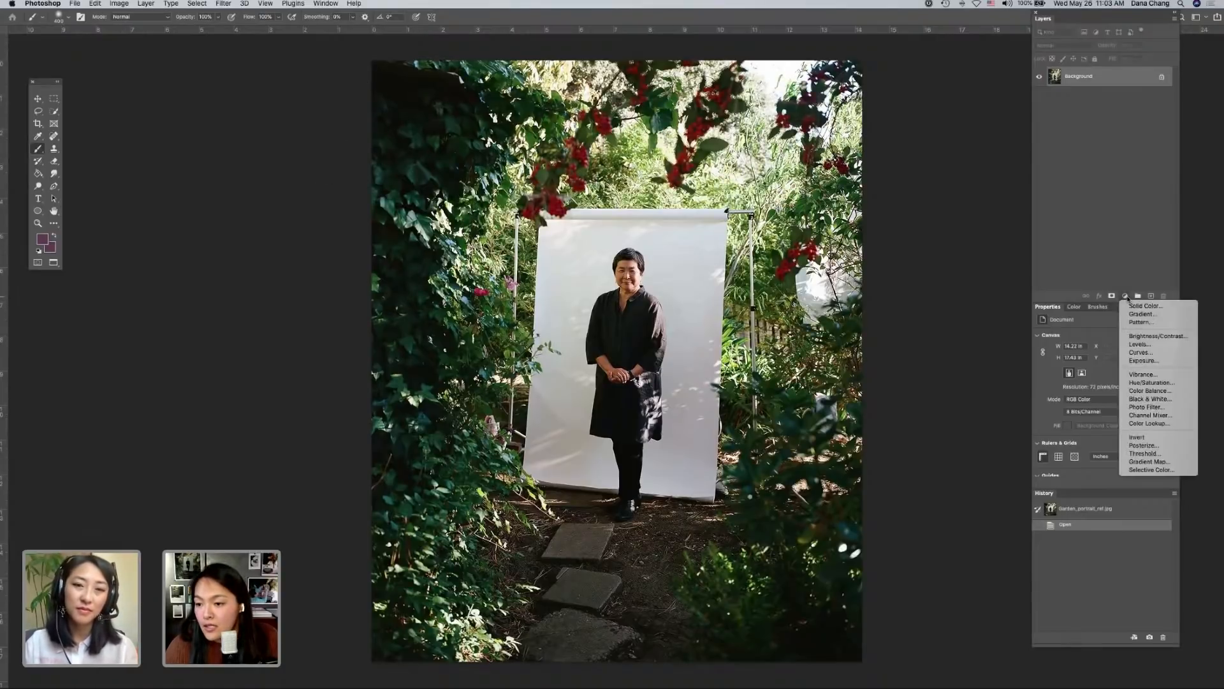
left_click(1079, 216)
left_click_drag(1081, 82, 1151, 296)
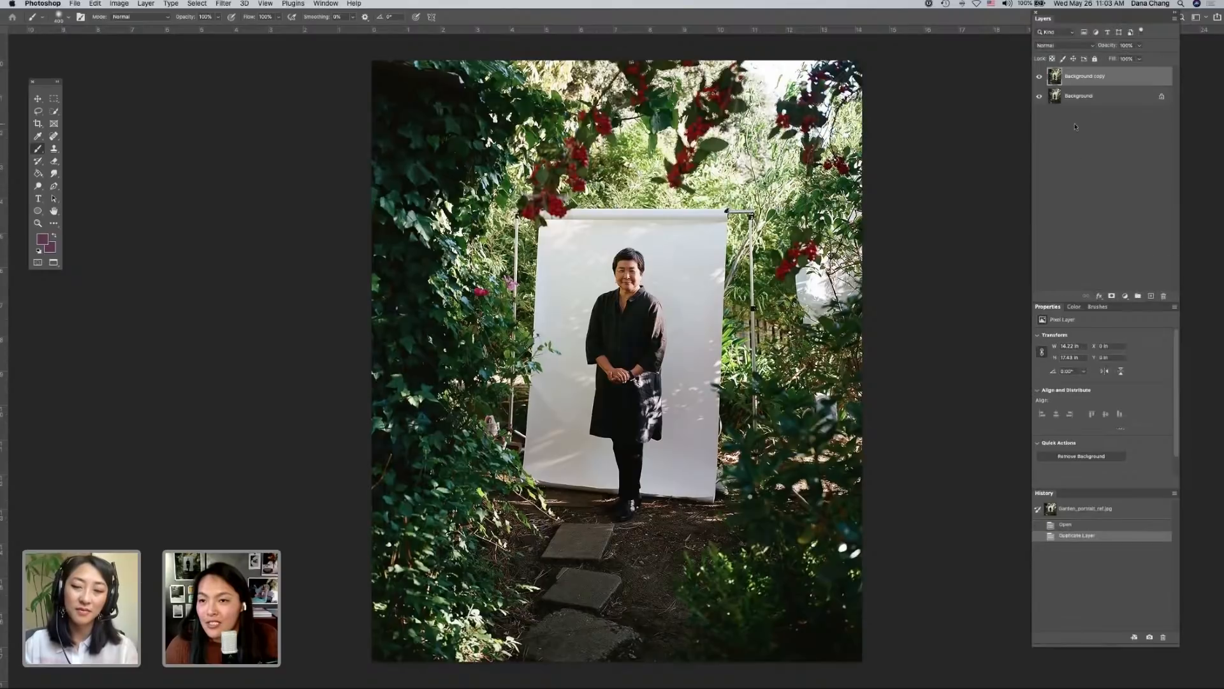
- Find the smart object commands and convert the Background copy layer to a smart object
left_click(355, 4)
type("camer")
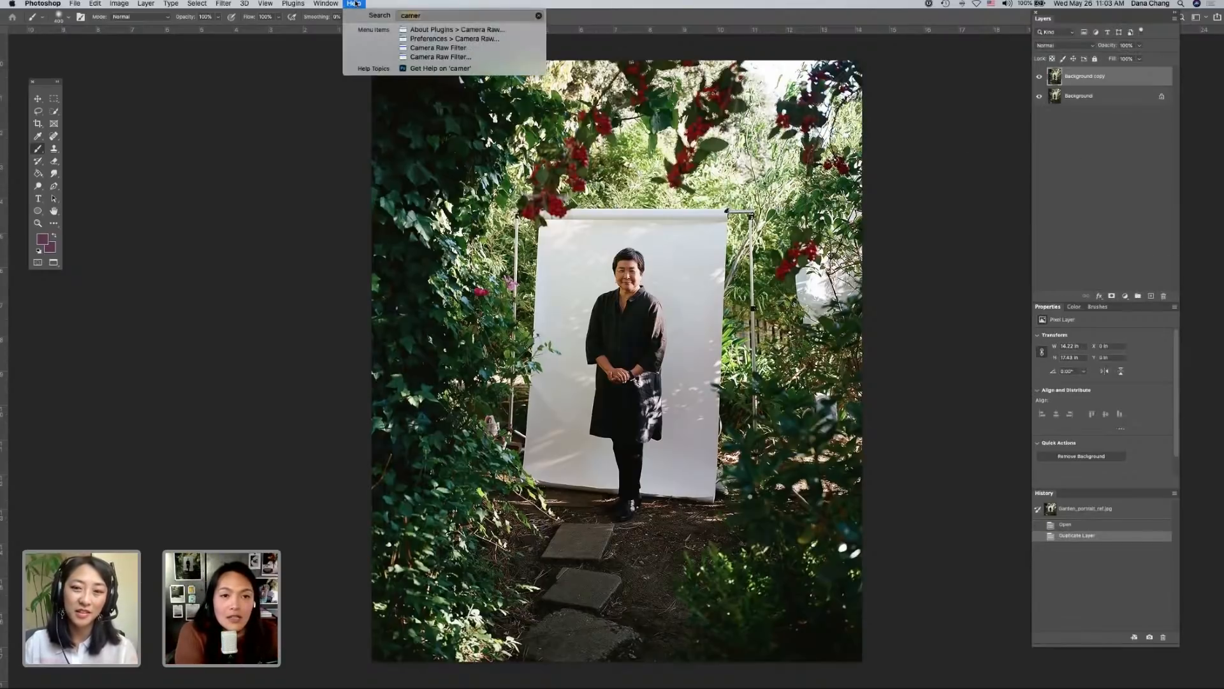
key("BackSpace")
key("BackSpace")
key("BackSpace")
key("BackSpace")
key("BackSpace")
type("smart ob")
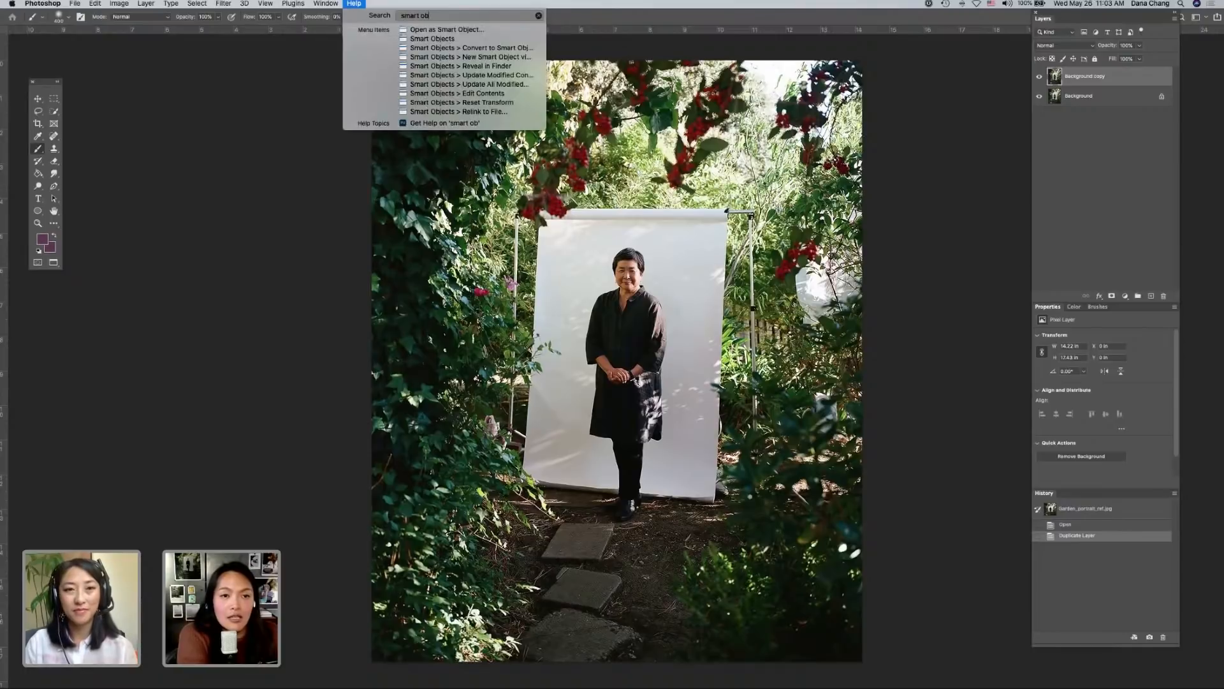
type("j")
key("Down")
key("Down")
key("Down")
key("Return")
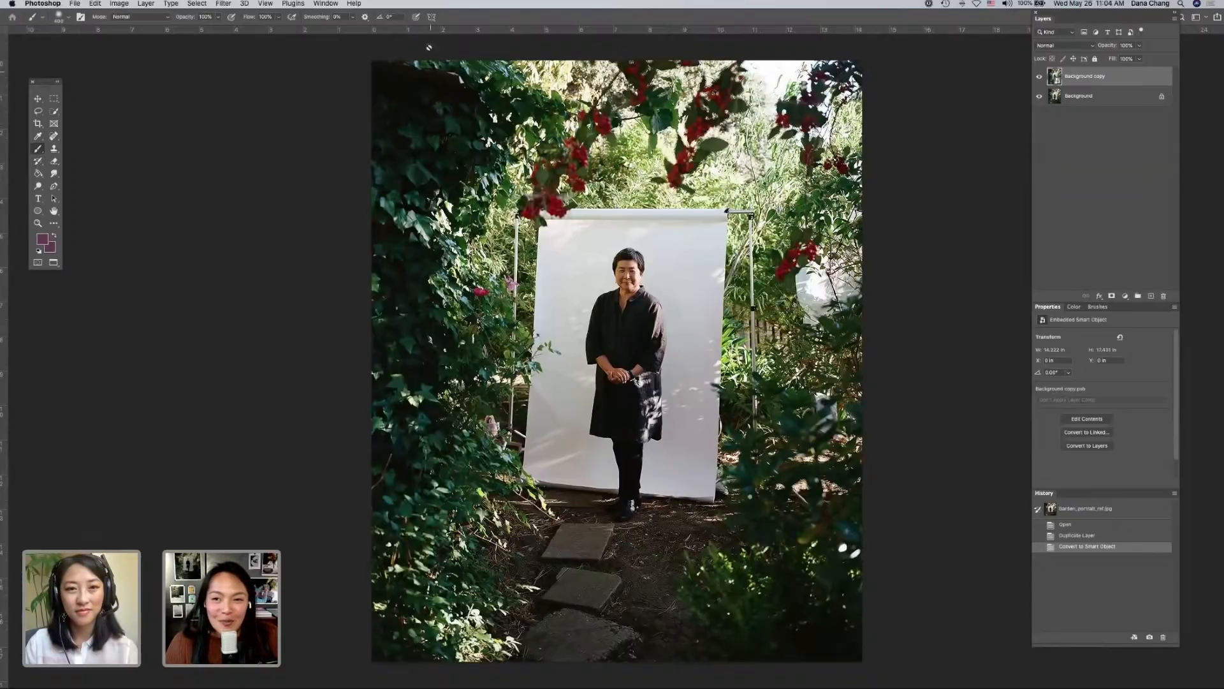
- Apply the Camera Raw Filter to the Background copy smart object with Shadows raised to about +98
left_click(359, 7)
type("camera raw")
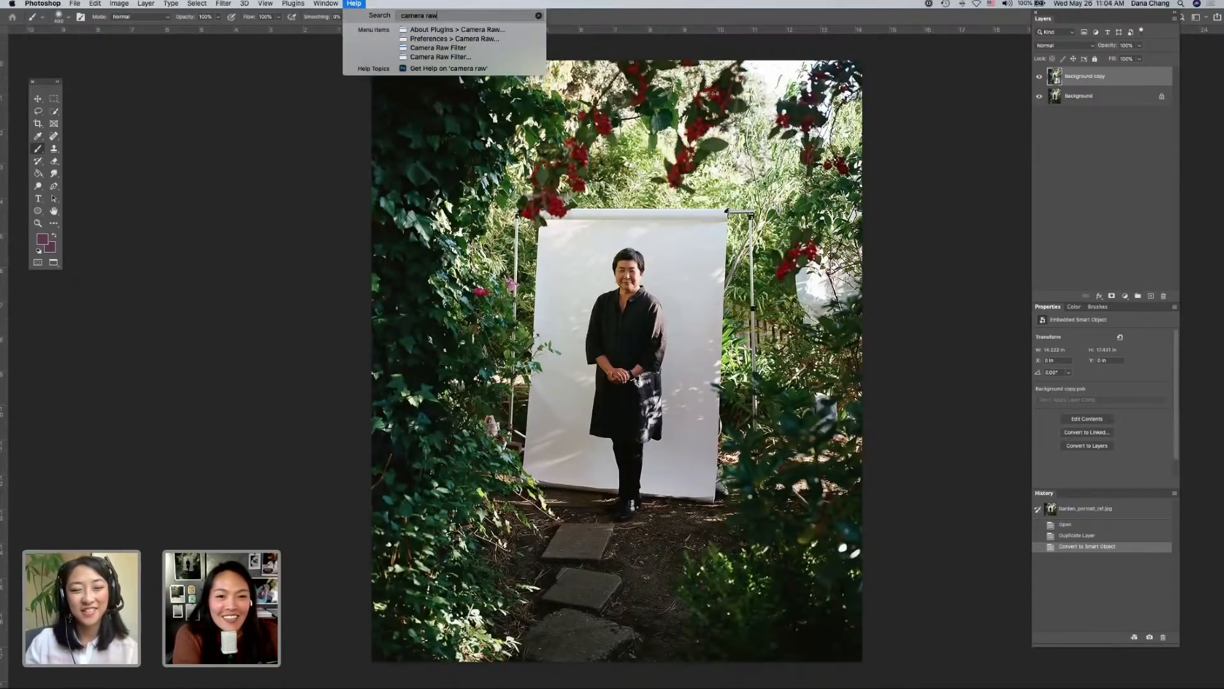
key("Down")
key("Down")
key("Down")
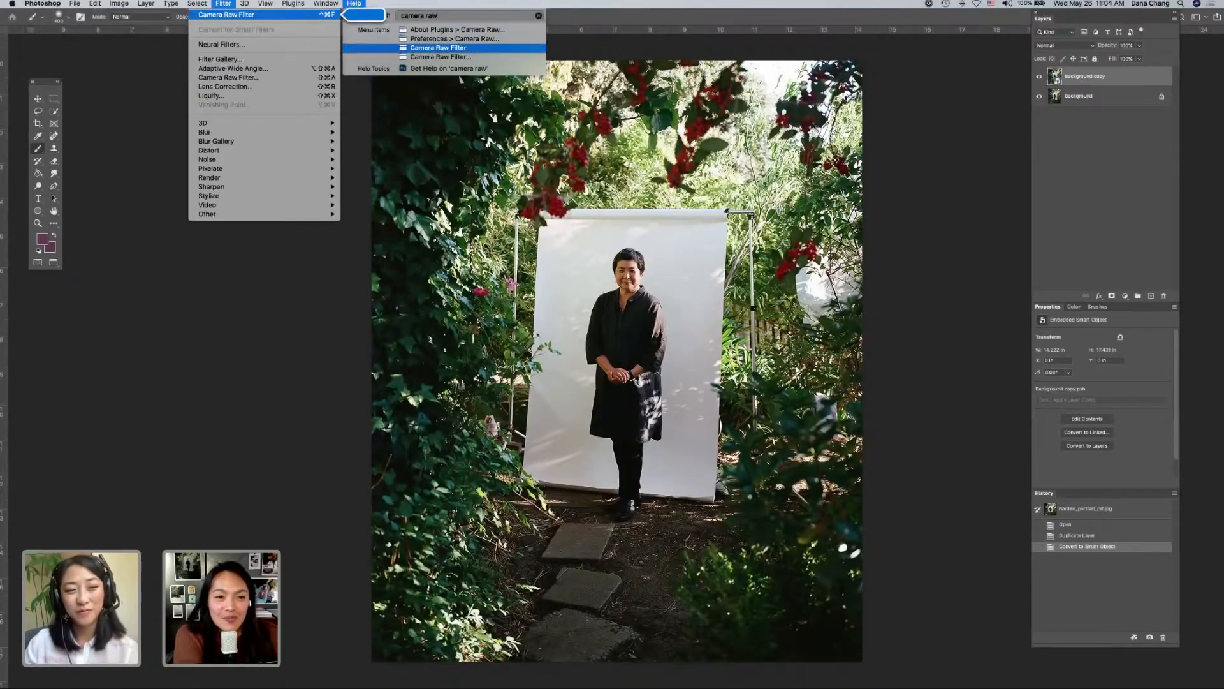
key("Return")
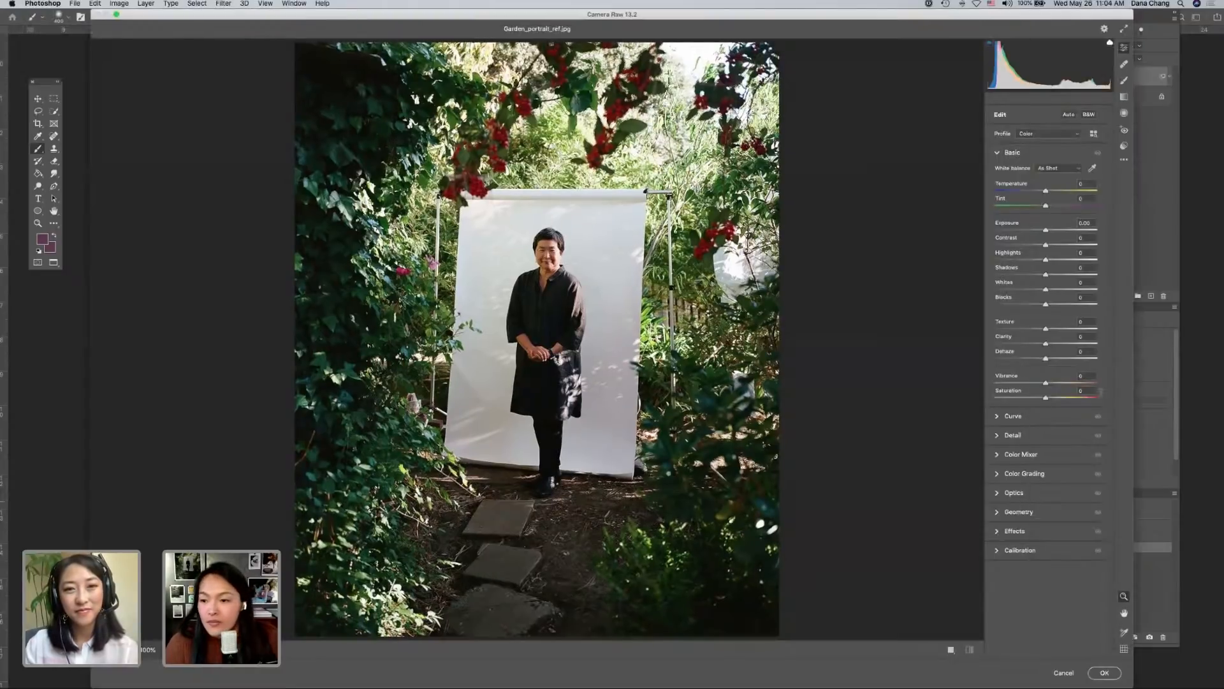
left_click_drag(1063, 274, 1097, 275)
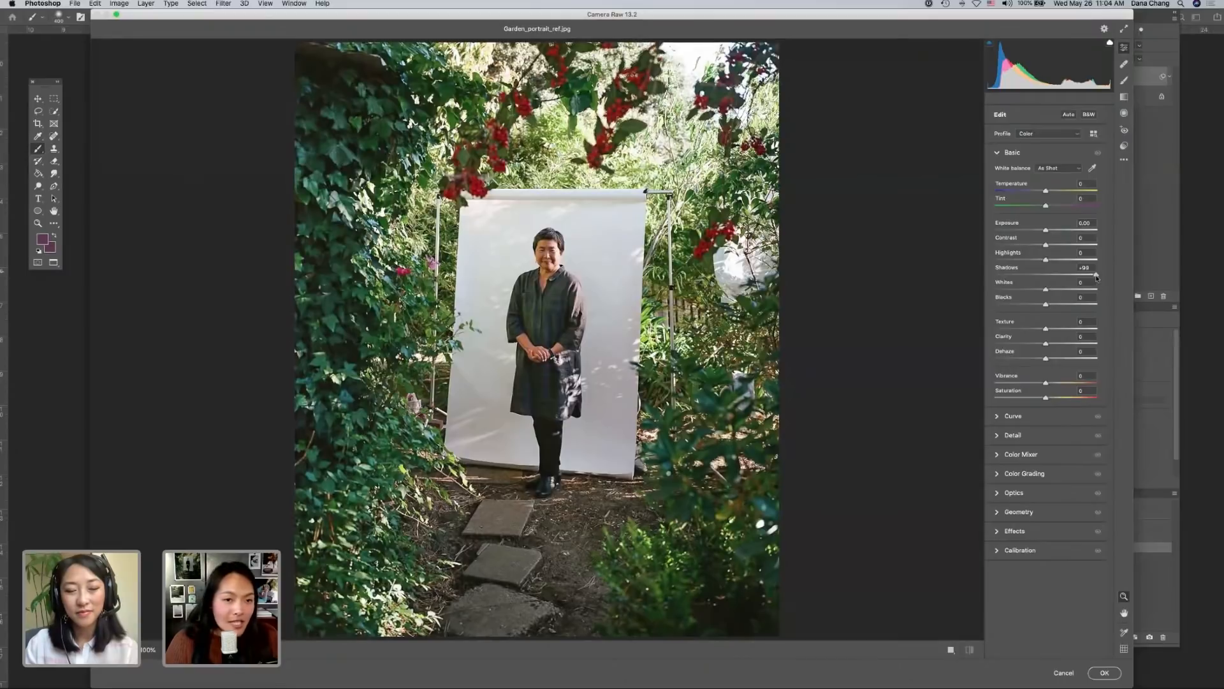
left_click(1104, 674)
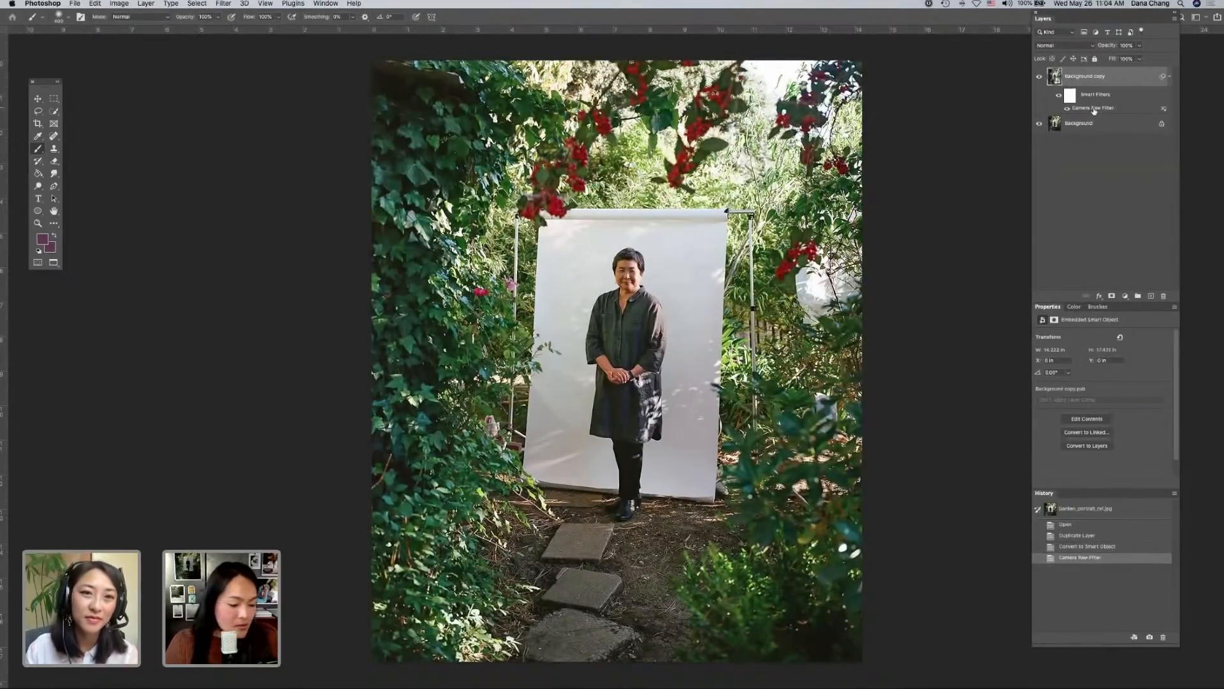
- Invert the Background copy's smart filter mask to black
key("super+i")
key("super+z")
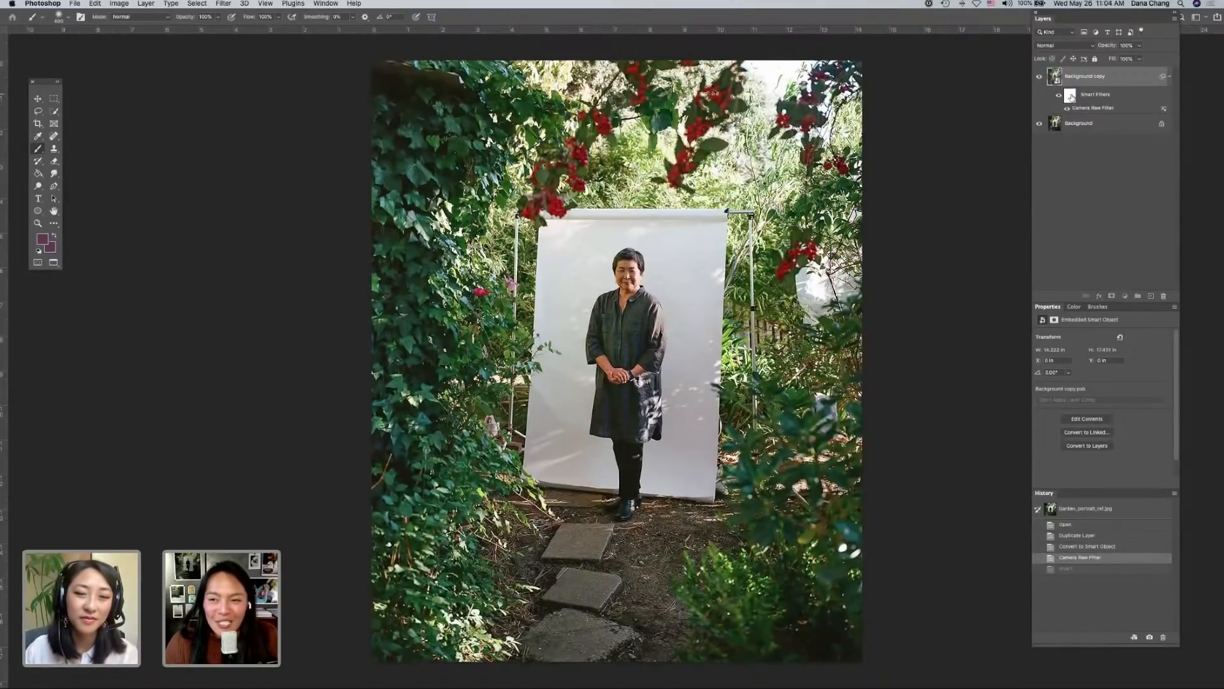
left_click(1071, 98)
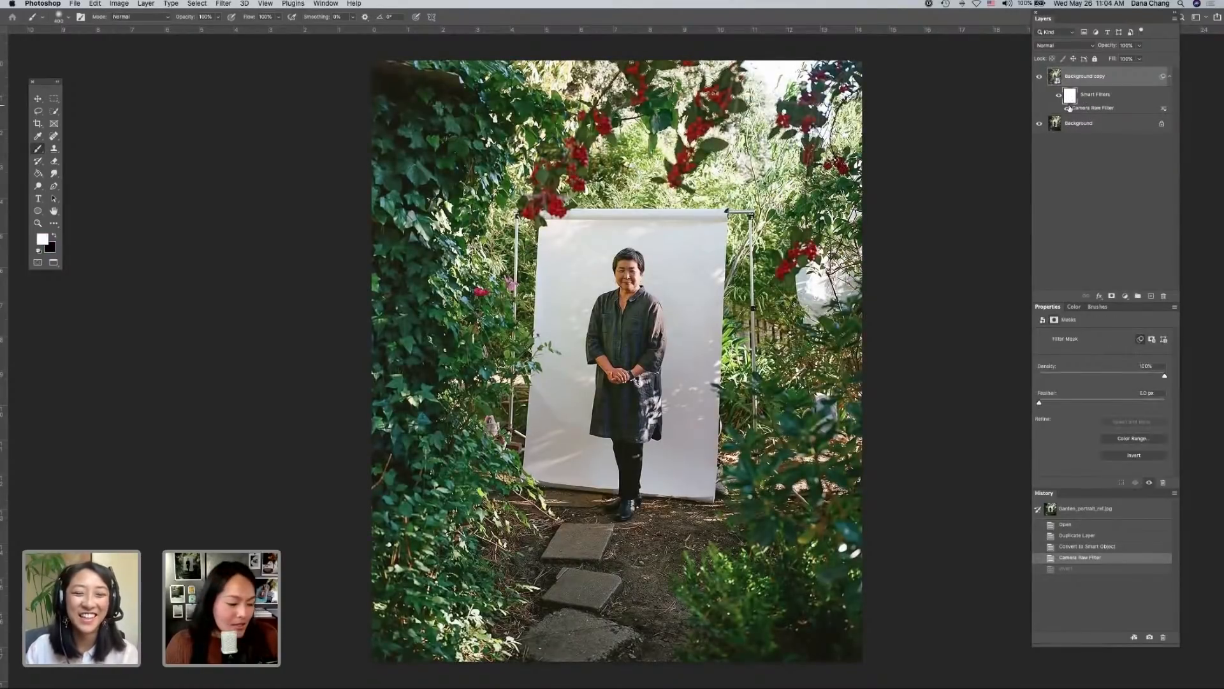
key("super+i")
- Reduce the brush size and paint the filter mask white over the dark ivy along the reference portrait's left edge
key("[")
key("[")
key("[")
key("[")
key("[")
key("[")
key("[")
key("[")
mouse_move(415, 104)
left_mouse_down()
mouse_move(410, 162)
mouse_move(398, 98)
mouse_move(450, 121)
mouse_move(396, 194)
left_mouse_up()
mouse_move(399, 260)
left_mouse_down()
mouse_move(402, 324)
mouse_move(390, 317)
left_mouse_up()
left_click(383, 250)
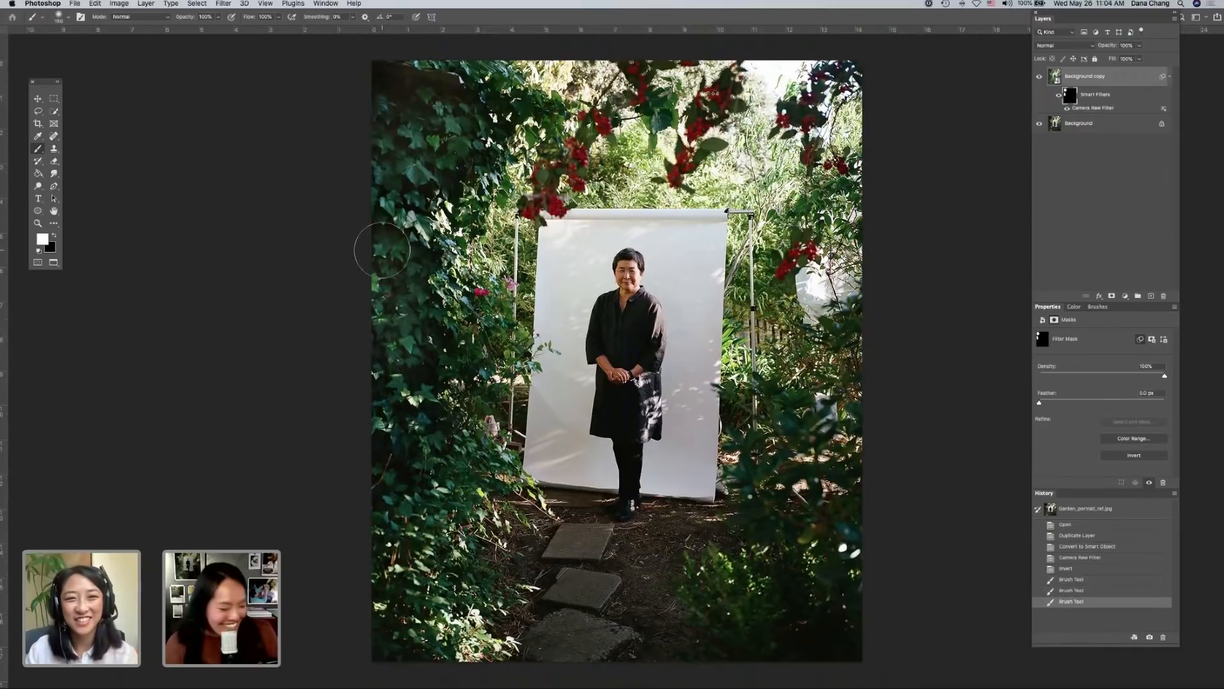
- Paint white with an even smaller brush over the remaining dark ivy, from the upper foliage down to mid-height
key("[")
key("[")
key("[")
key("[")
key("[")
key("[")
mouse_move(381, 91)
left_mouse_down()
mouse_move(384, 72)
mouse_move(439, 178)
mouse_move(454, 177)
left_mouse_up()
mouse_move(436, 355)
left_mouse_down()
mouse_move(431, 385)
mouse_move(386, 457)
mouse_move(440, 423)
left_mouse_up()
mouse_move(447, 343)
left_mouse_down()
mouse_move(434, 338)
mouse_move(434, 379)
mouse_move(427, 329)
left_mouse_up()
left_click_drag(478, 100, 498, 128)
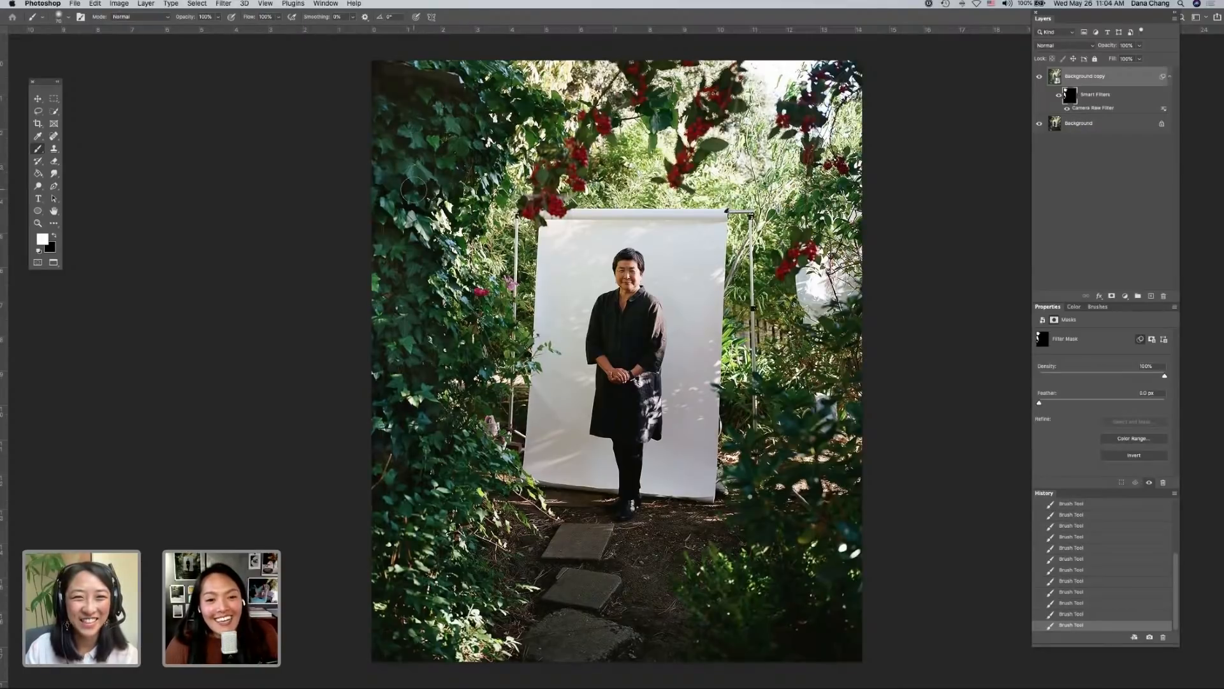
key("super+minus")
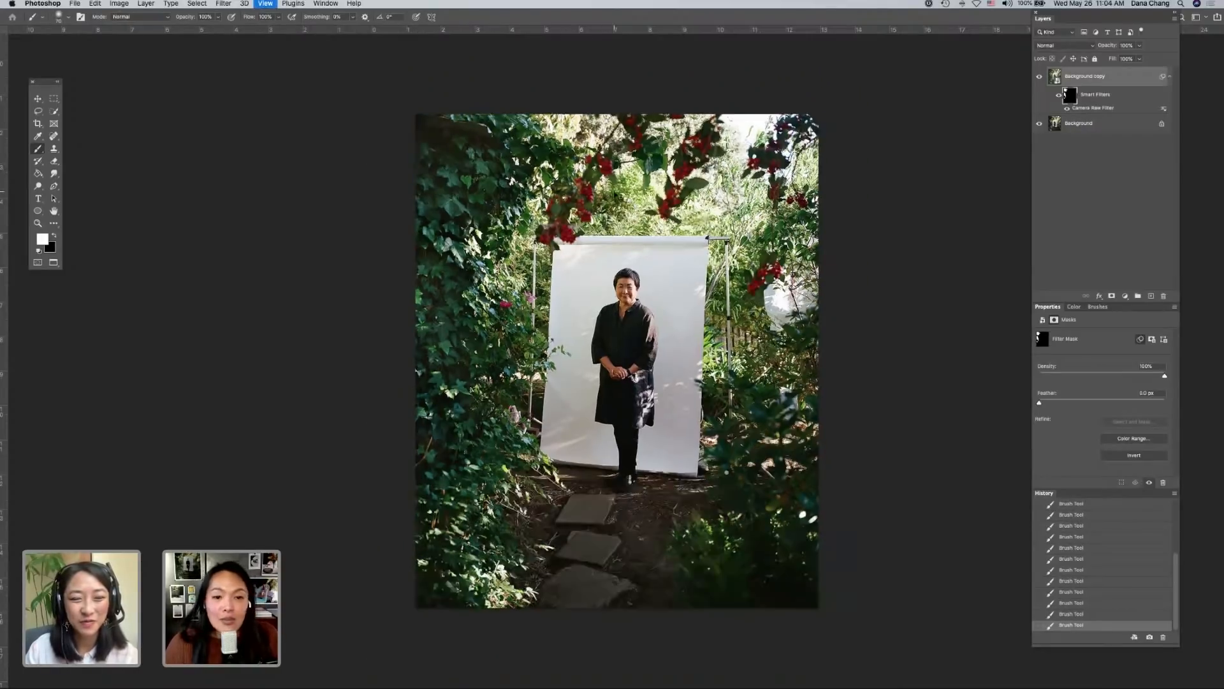
- Compare the whole reference portrait with the Background copy layer hidden and shown
key("super+minus")
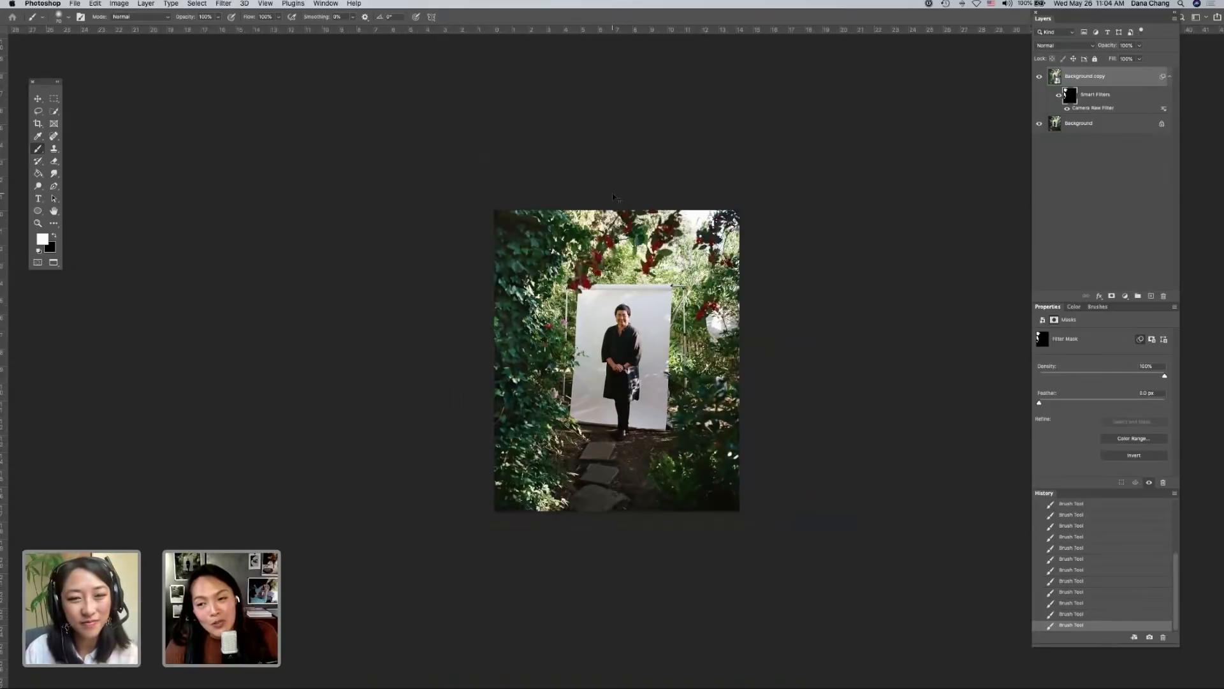
key("super+comma")
key("super+comma")
key("super+comma")
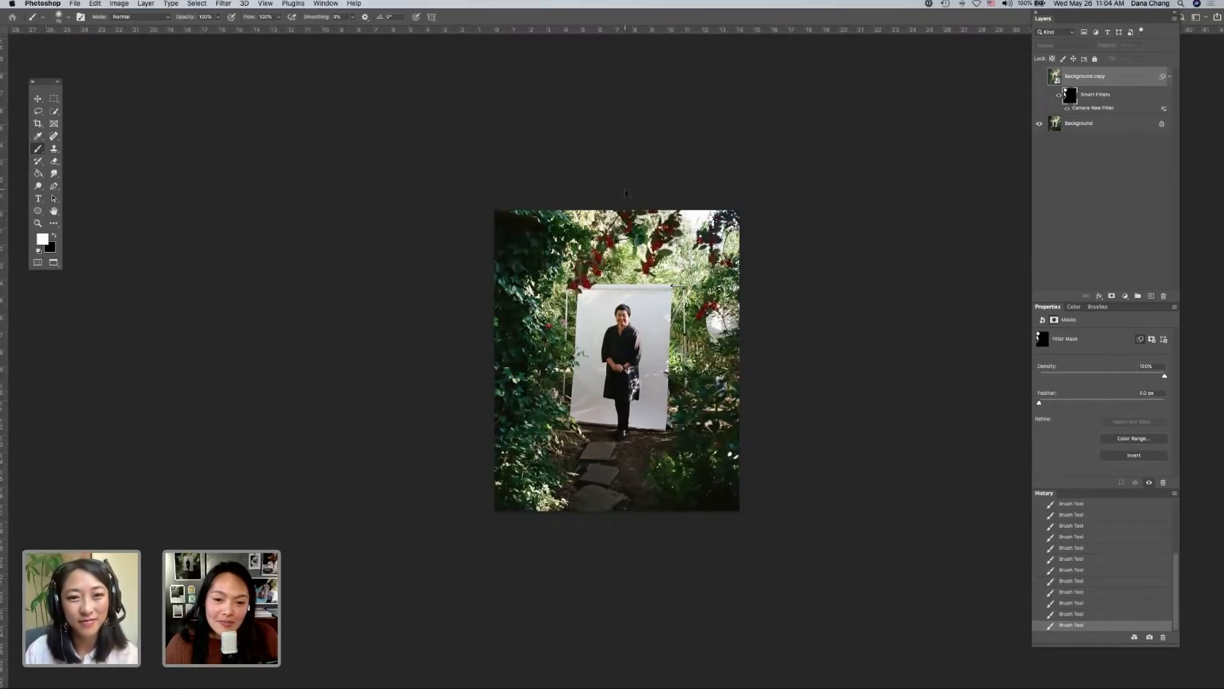
key("super+comma")
- Try painting the filter mask white over the subject's dark shirt and undo the stroke
key("super+equal")
key("super+equal")
key("super+equal")
key("super+equal")
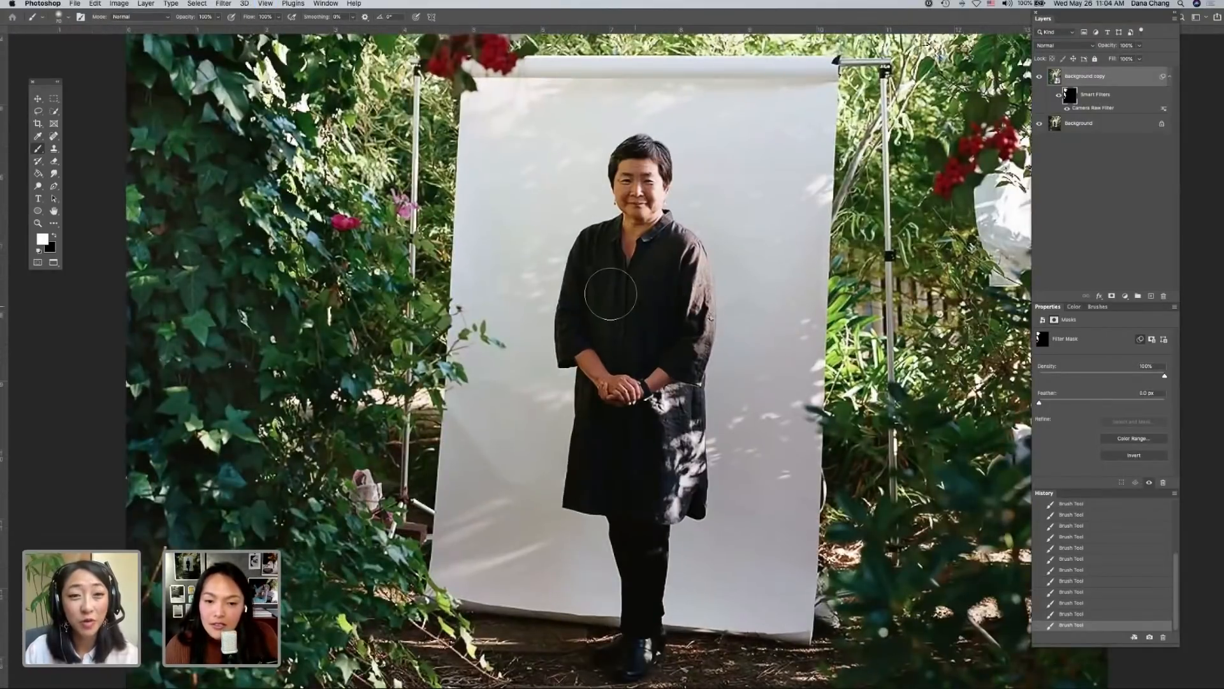
key("x")
key("x")
mouse_move(598, 289)
left_mouse_down()
mouse_move(617, 325)
mouse_move(594, 300)
left_mouse_up()
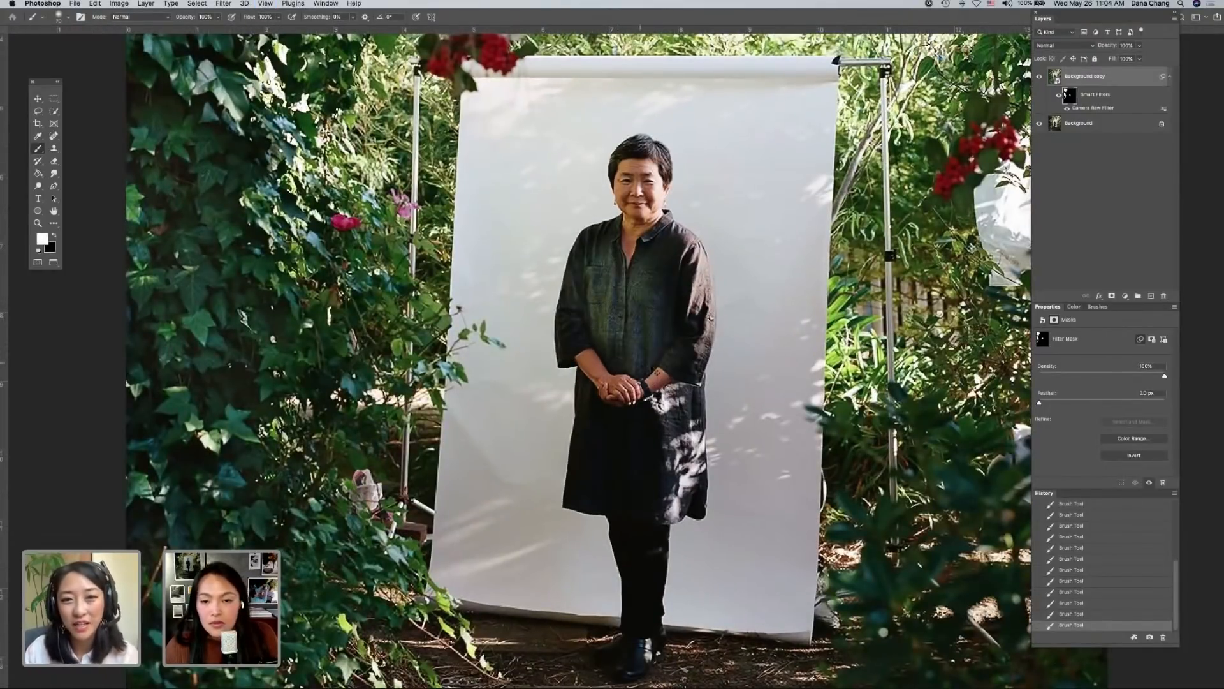
key("super+z")
- Paint the filter mask white over the dark foliage in the portrait's lower-right corner and the ivy along its lower-left edge
key("super+minus")
key("super+minus")
key("super+minus")
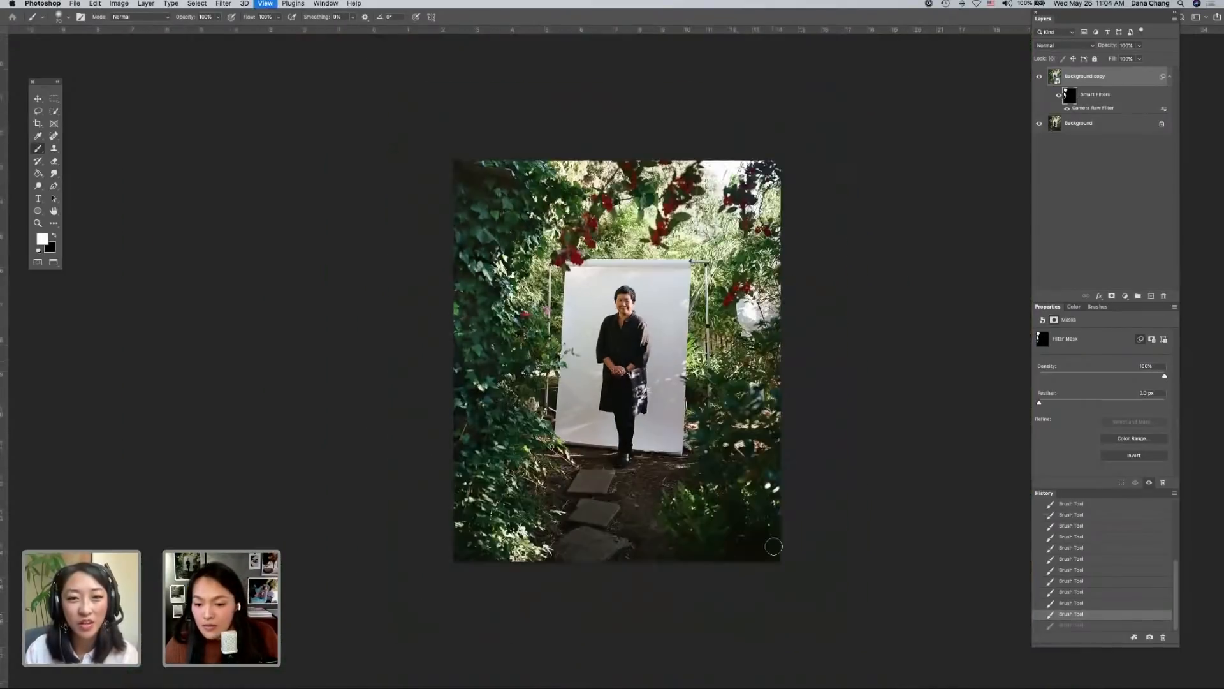
mouse_move(776, 541)
left_mouse_down()
mouse_move(731, 555)
mouse_move(688, 538)
mouse_move(704, 555)
left_mouse_up()
mouse_move(721, 474)
left_mouse_down()
mouse_move(754, 519)
mouse_move(757, 510)
left_mouse_up()
key("super+z")
key("super+shift+z")
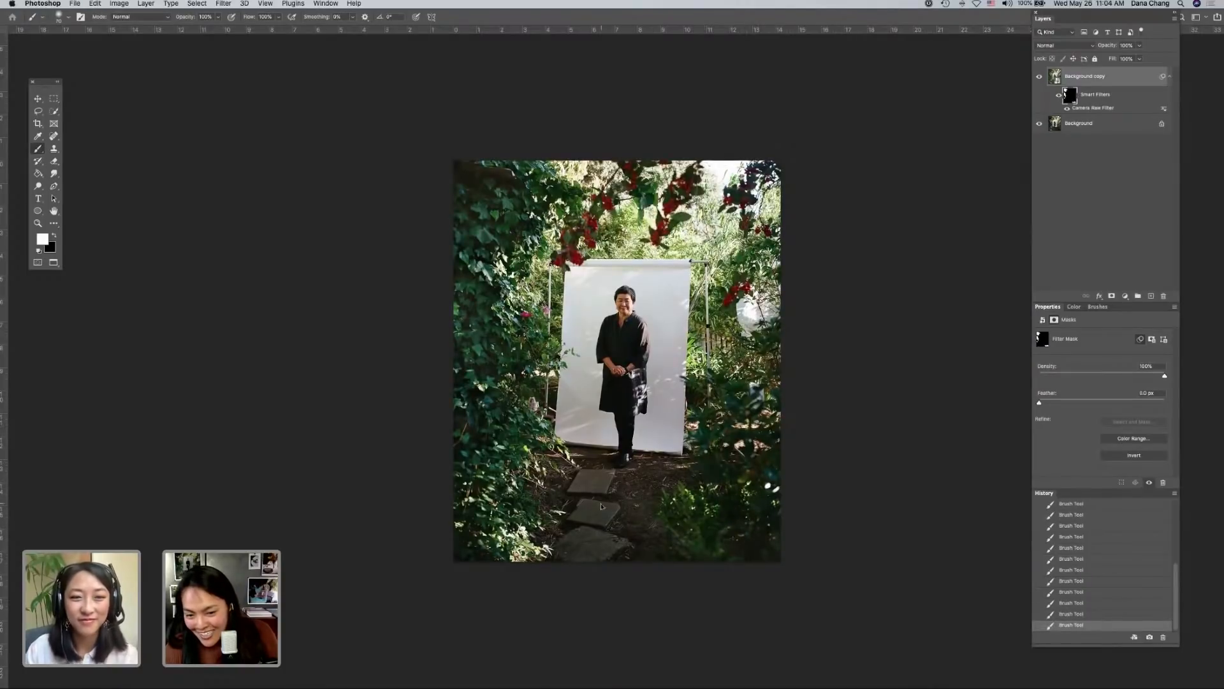
mouse_move(451, 555)
left_mouse_down()
mouse_move(457, 416)
mouse_move(457, 452)
mouse_move(486, 428)
left_mouse_up()
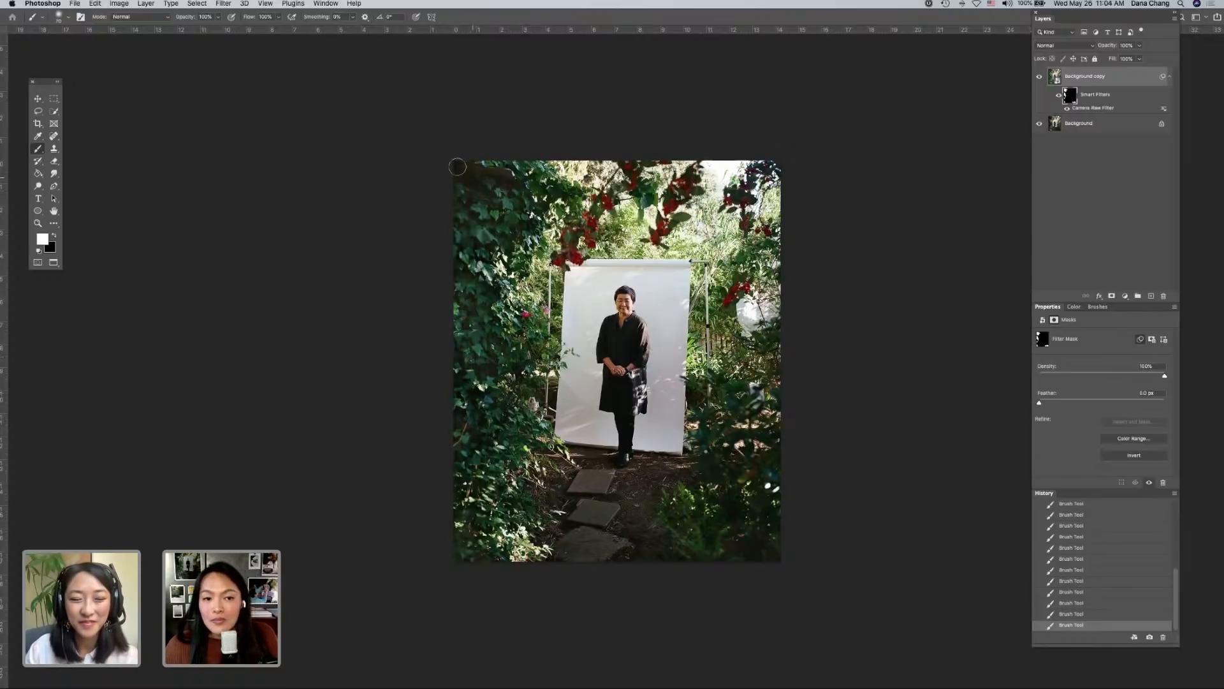
- Examine the reference portrait's brightened foliage and the subject up close and in the wider view
key("super+plus")
key("super+plus")
key("super+plus")
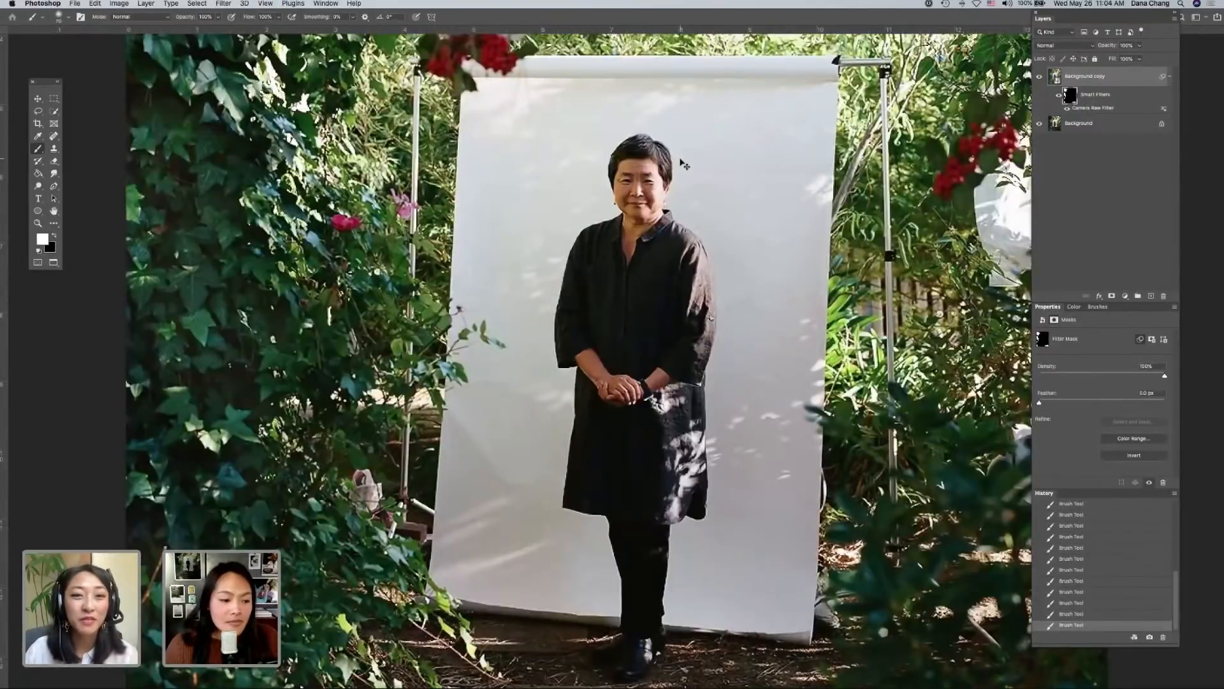
key("super+plus")
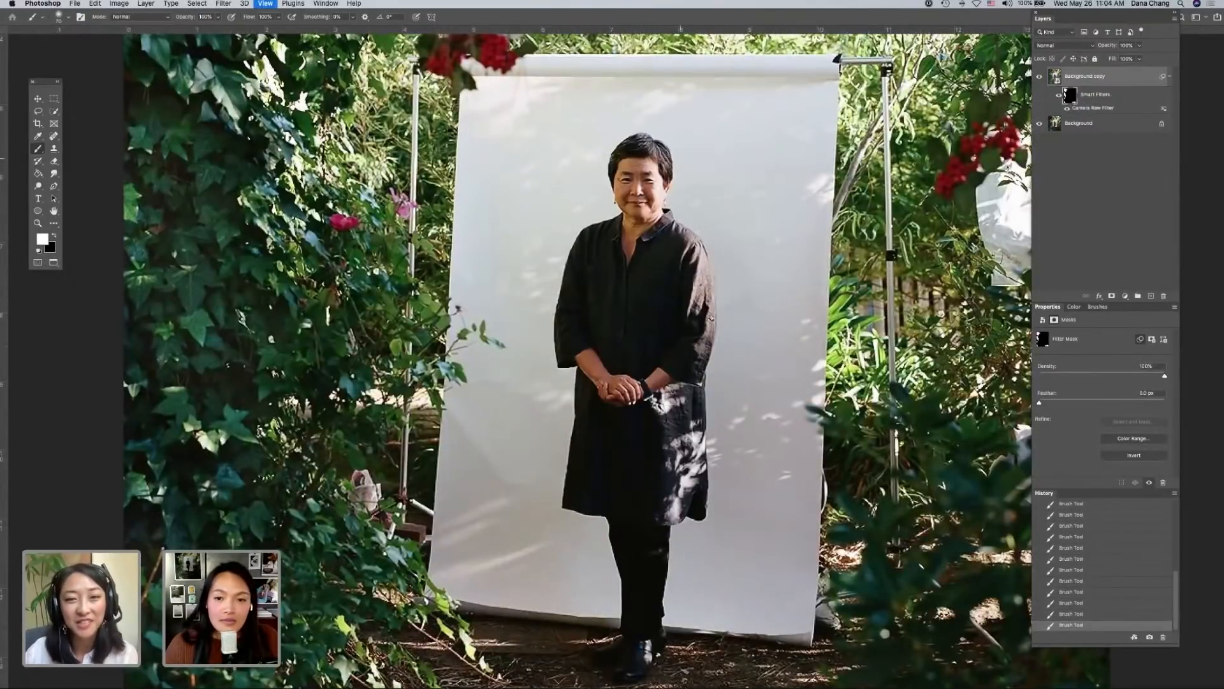
key("super+minus")
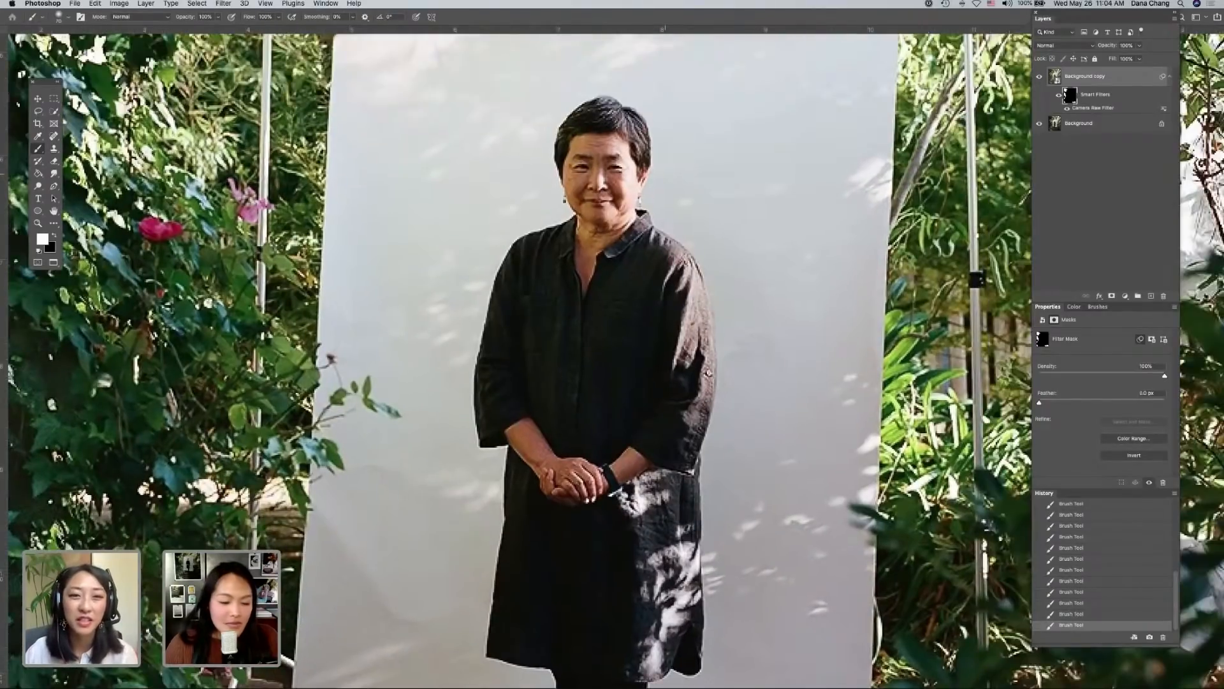
key("super+minus")
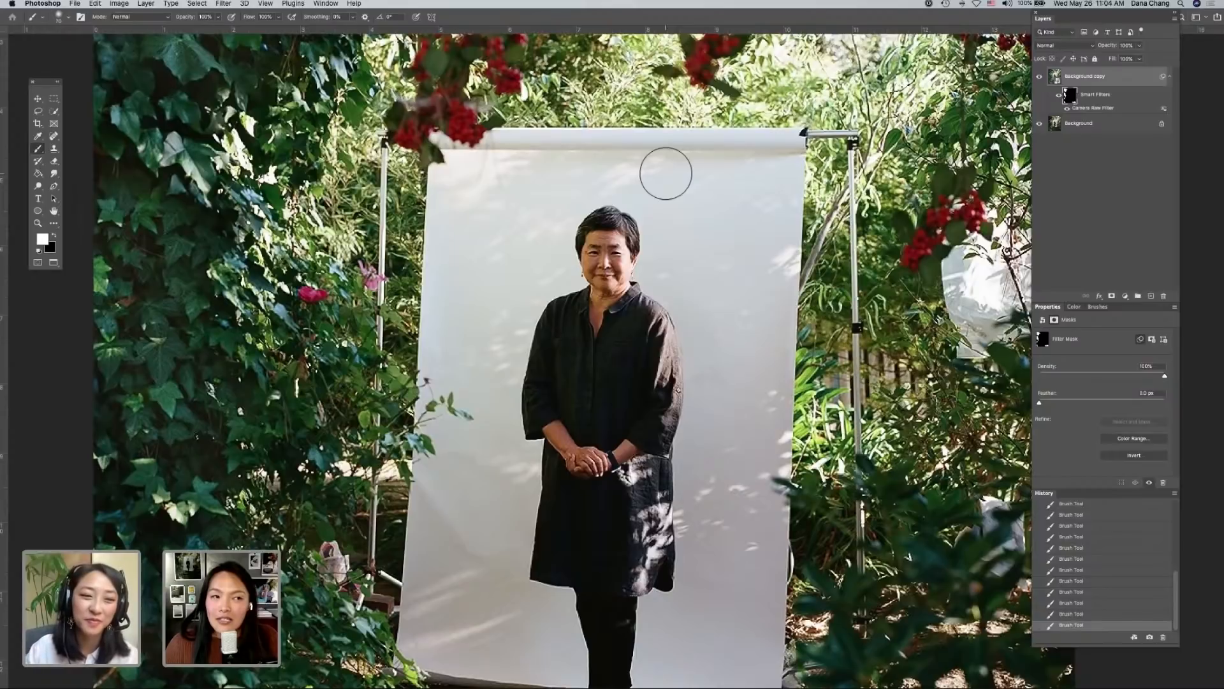
key("super+minus")
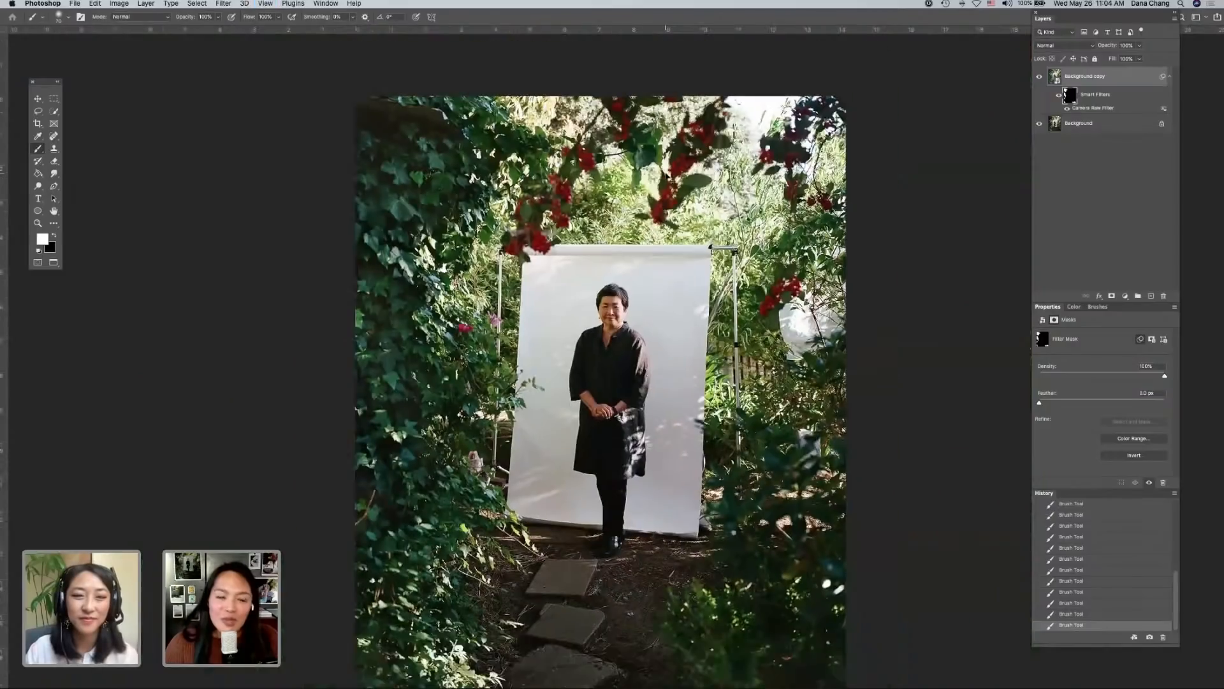
key("super+plus")
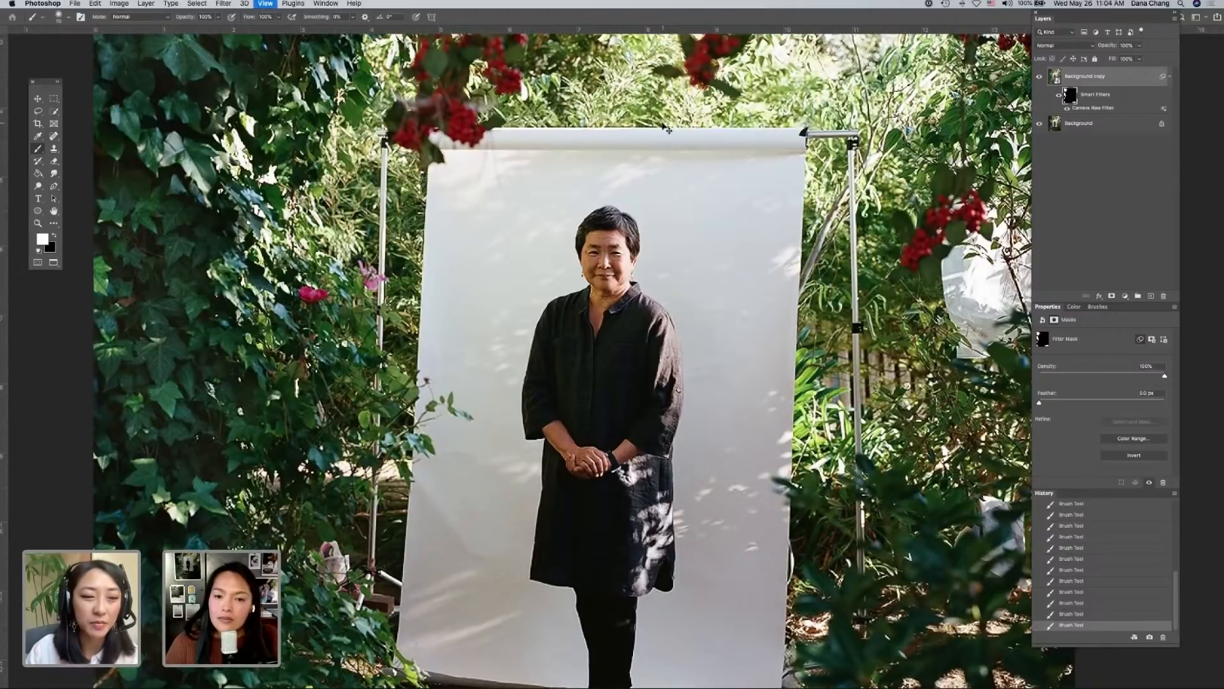
key("super+minus")
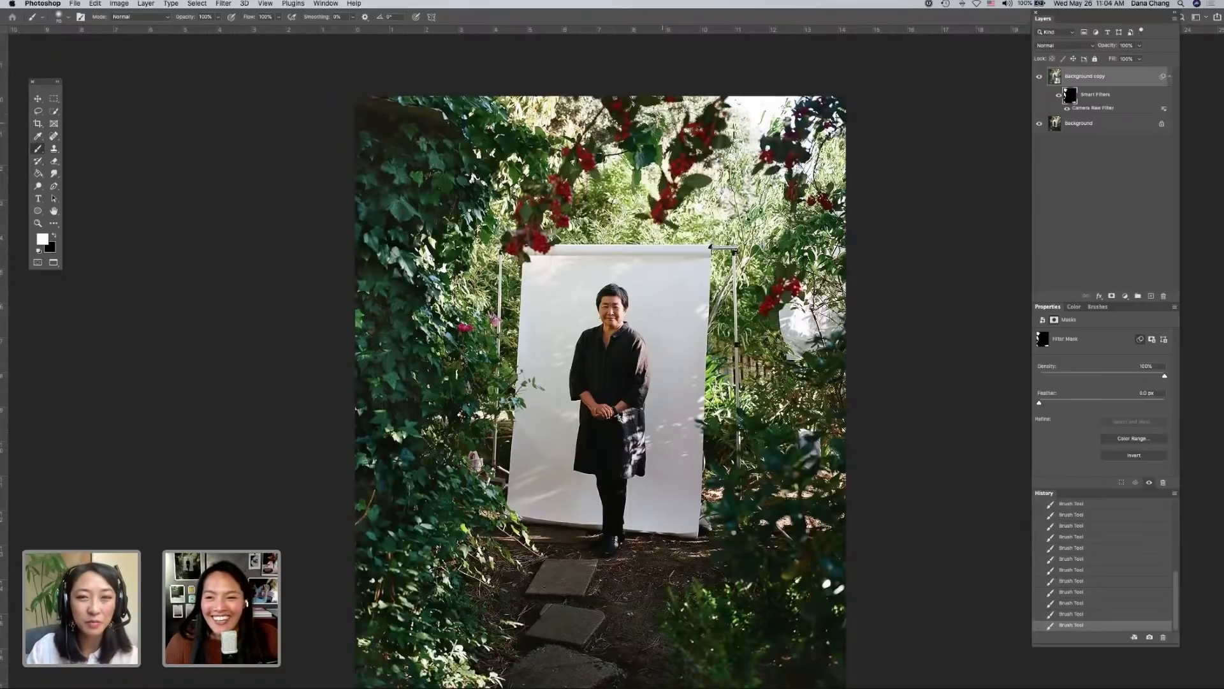
key("super+plus")
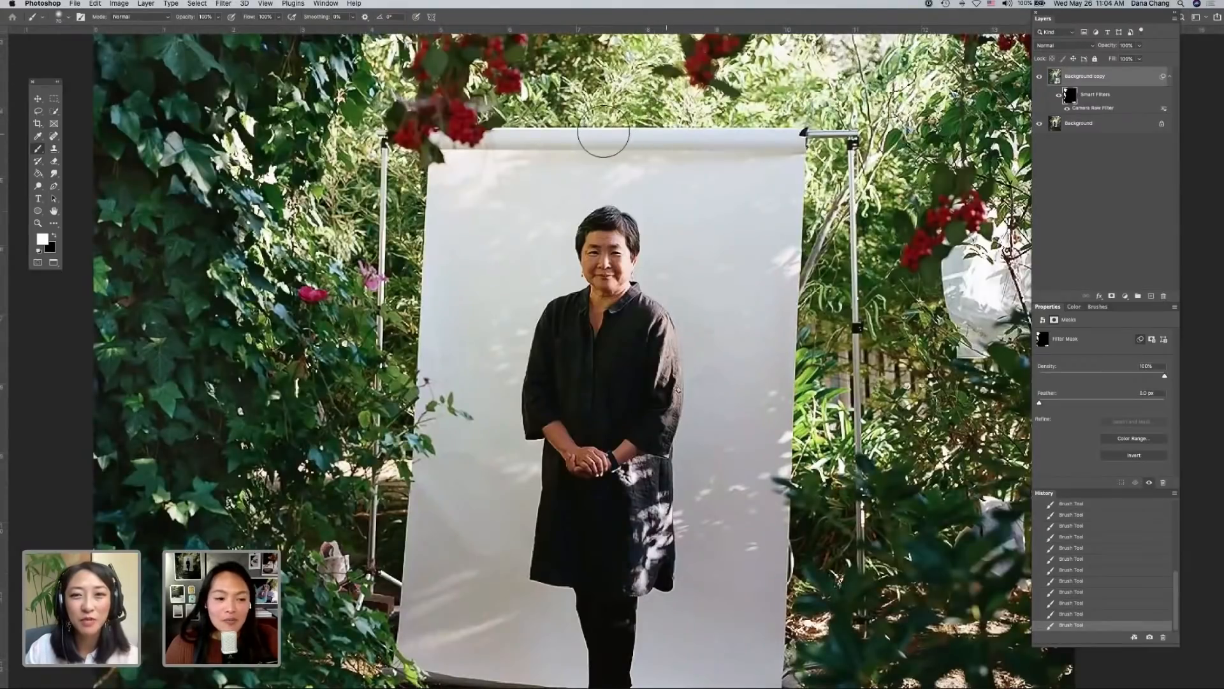
- Try an Image Size resolution of 300 pixels/inch with resampling turned off, and cancel the change
left_click(119, 5)
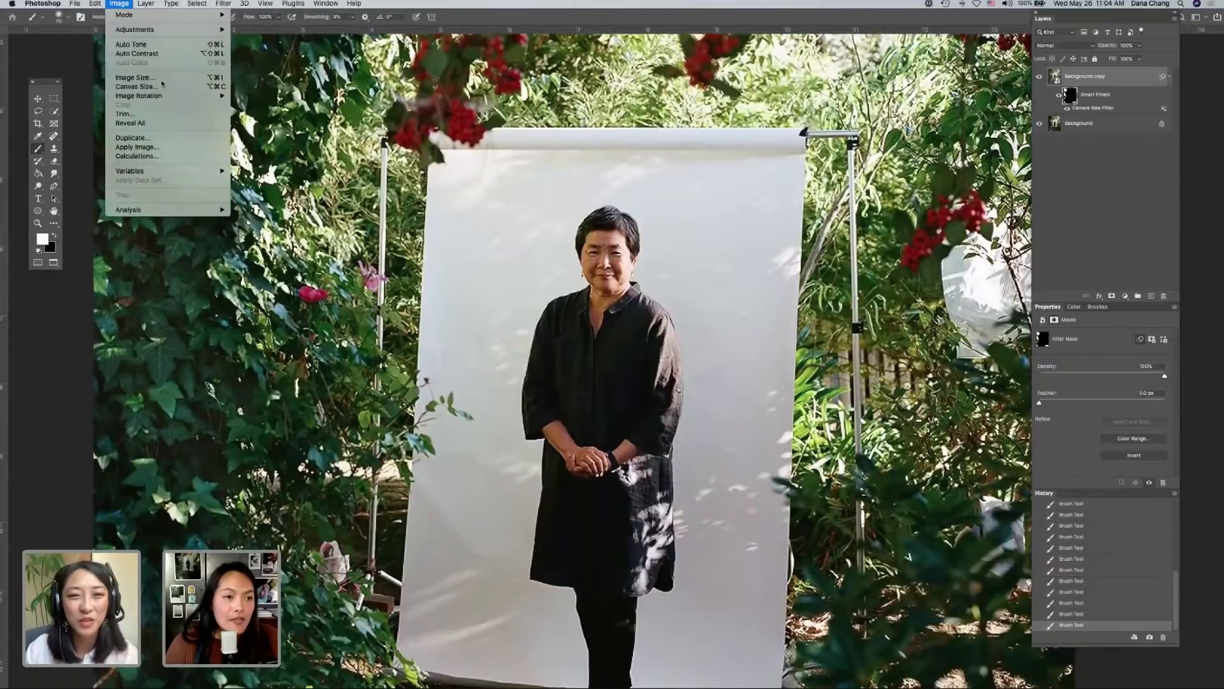
left_click(161, 79)
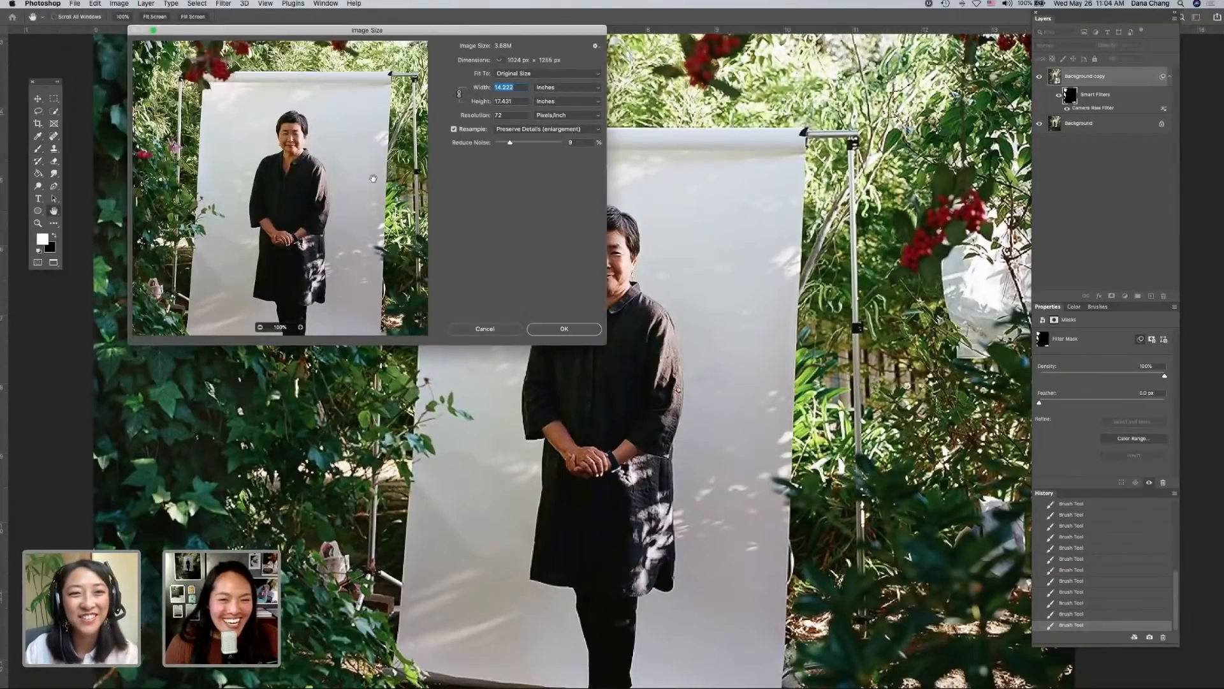
left_click(474, 116)
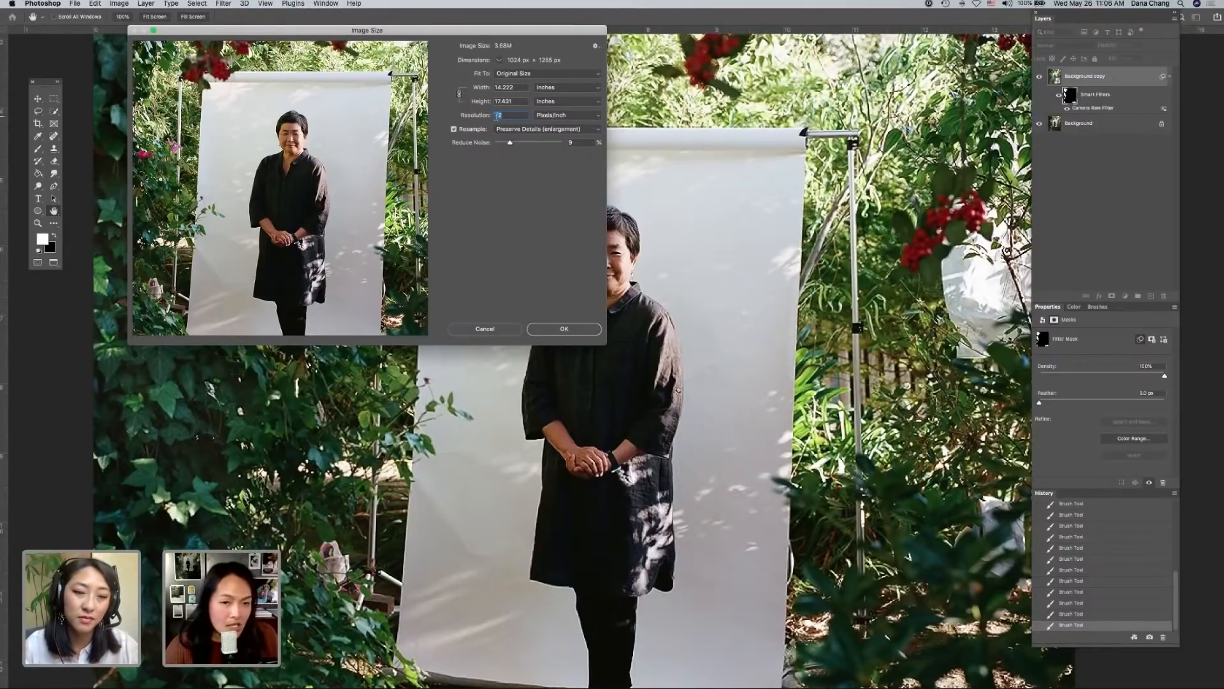
type("30")
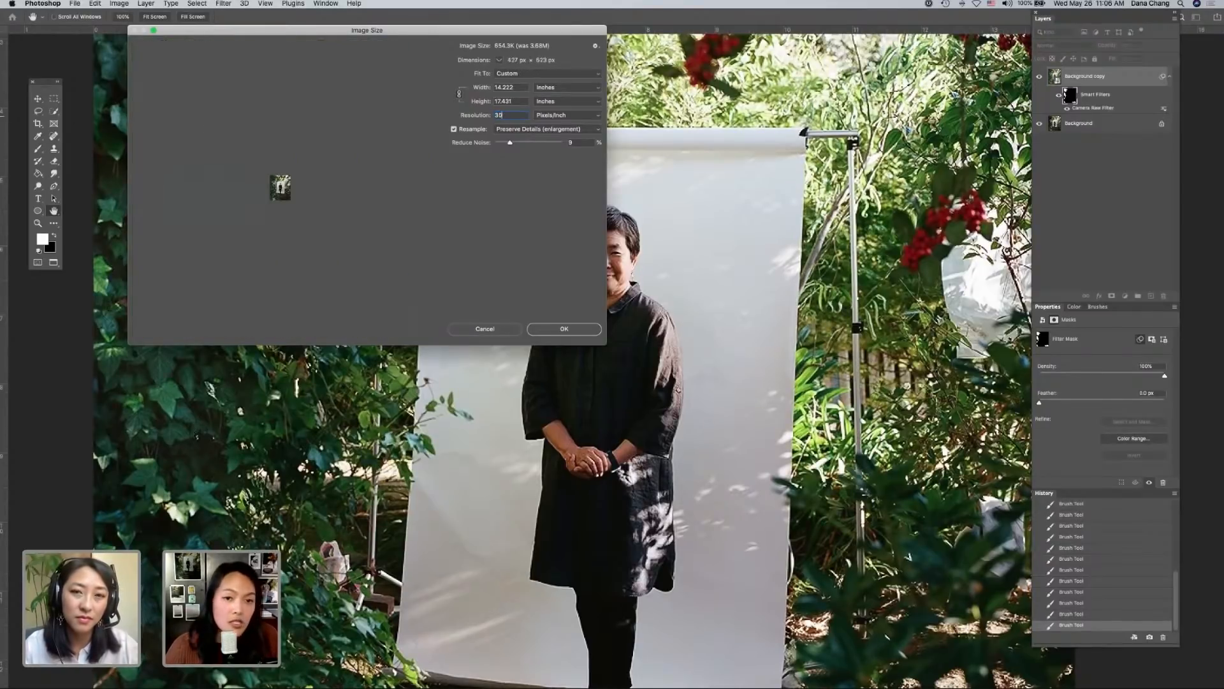
type("0")
left_click(464, 128)
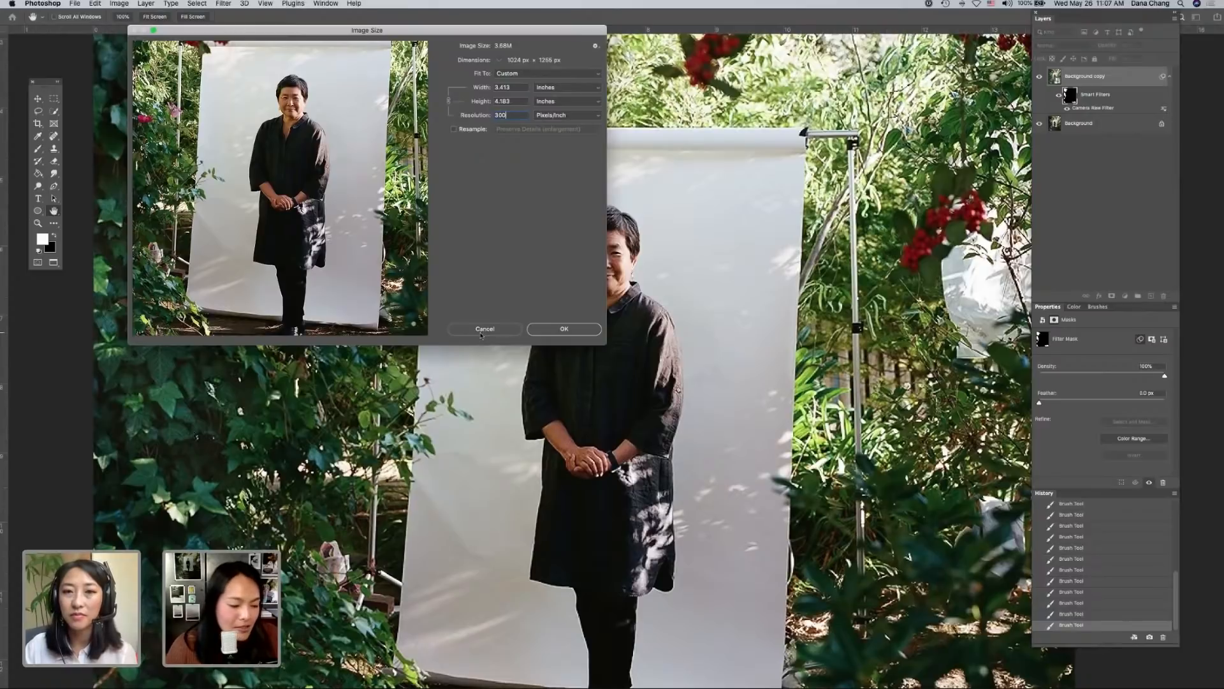
left_click(480, 331)
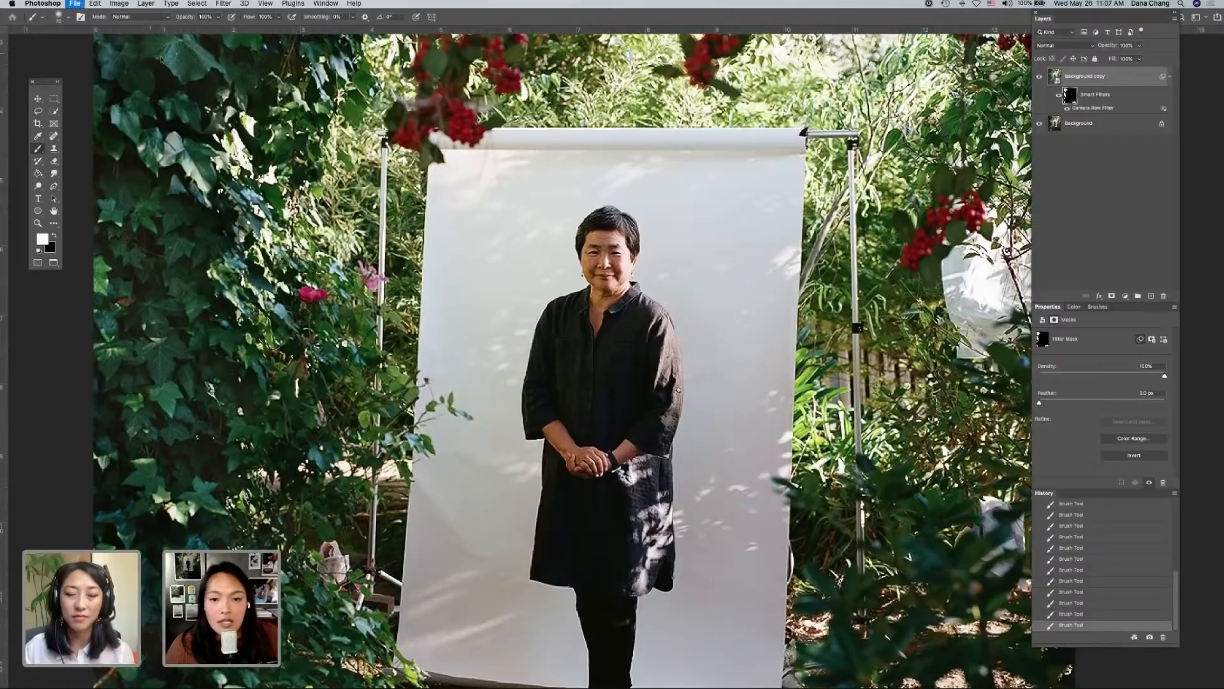
- Close the reference portrait document and return to the Garden_portrait scan
key("super+w")
left_click(601, 222)
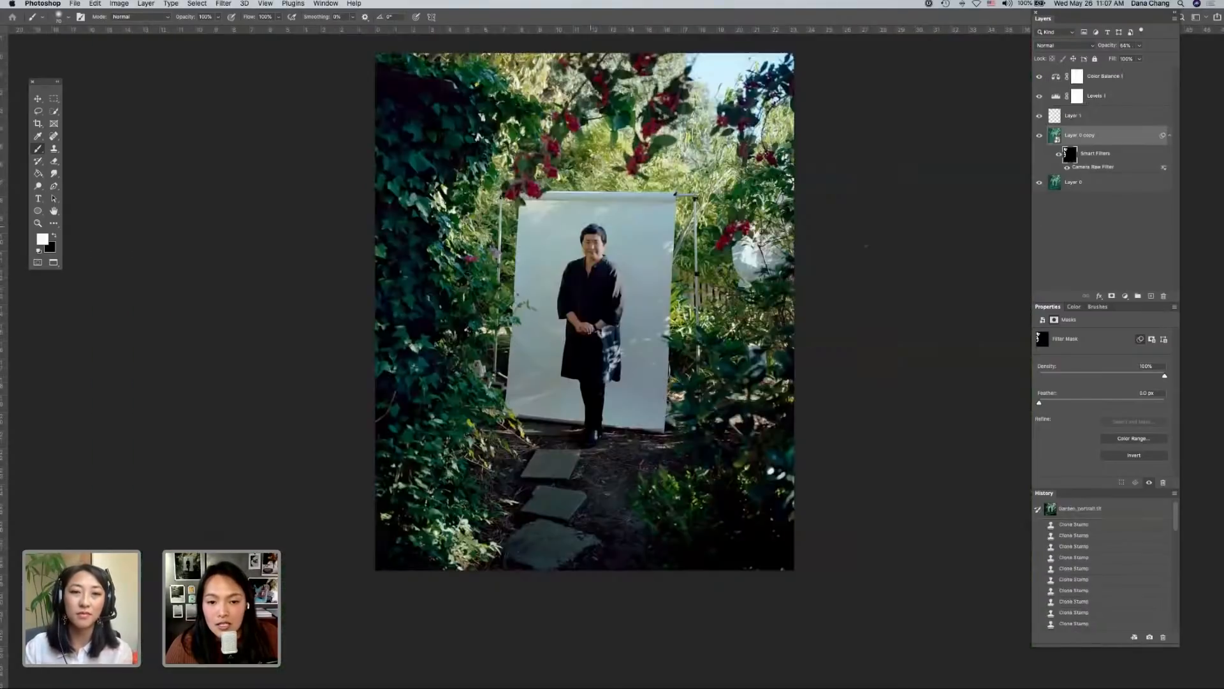
key("super+equal")
key("super+equal")
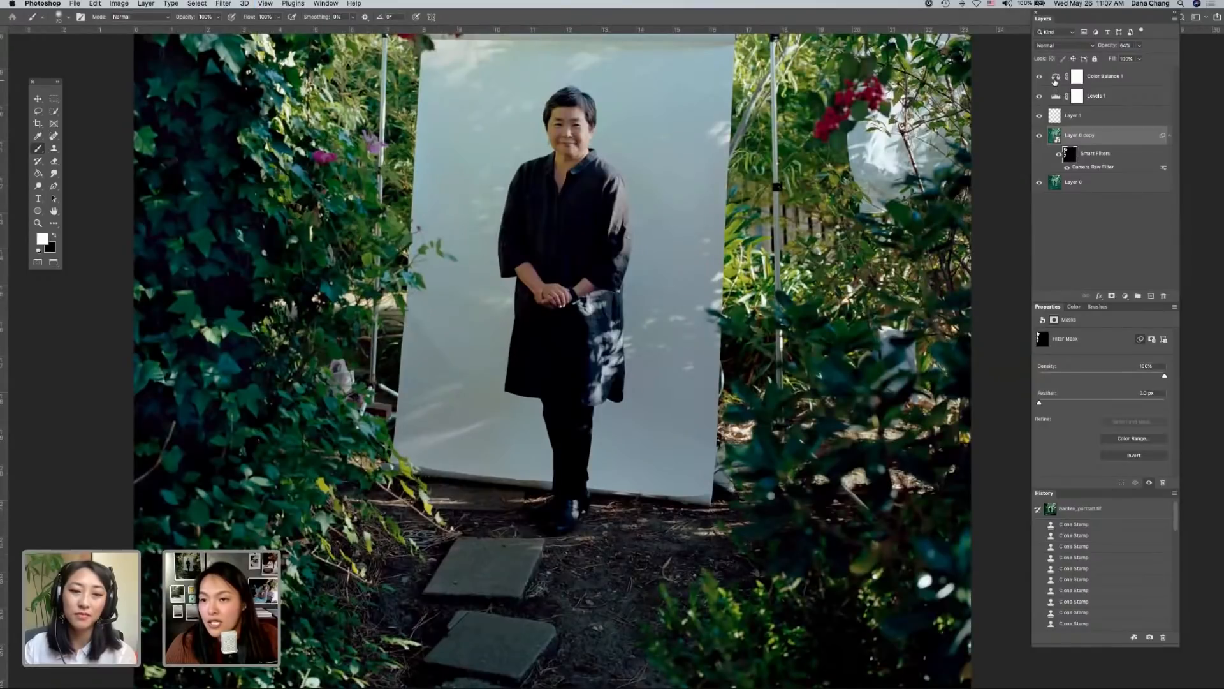
- Shift the highlights of the Color Balance 1 adjustment to about +15 towards red and about -4 towards yellow
left_click(1055, 77)
key("ctrl+Up")
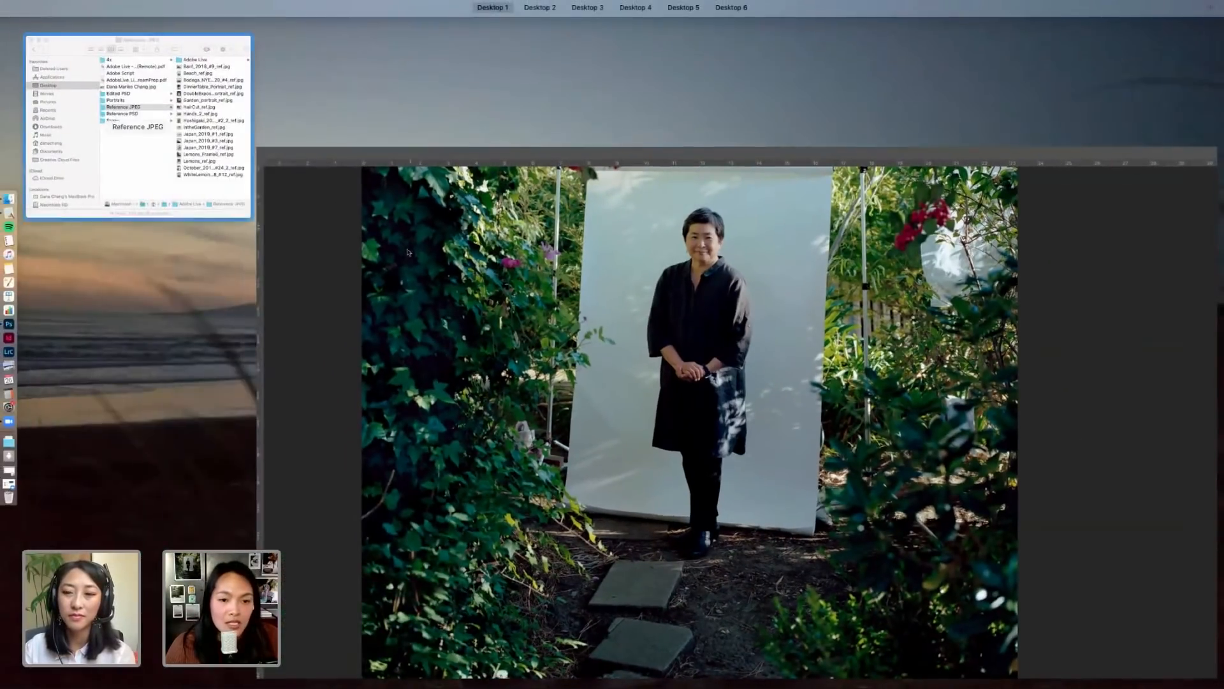
left_click(138, 127)
left_click_drag(491, 293, 9, 324)
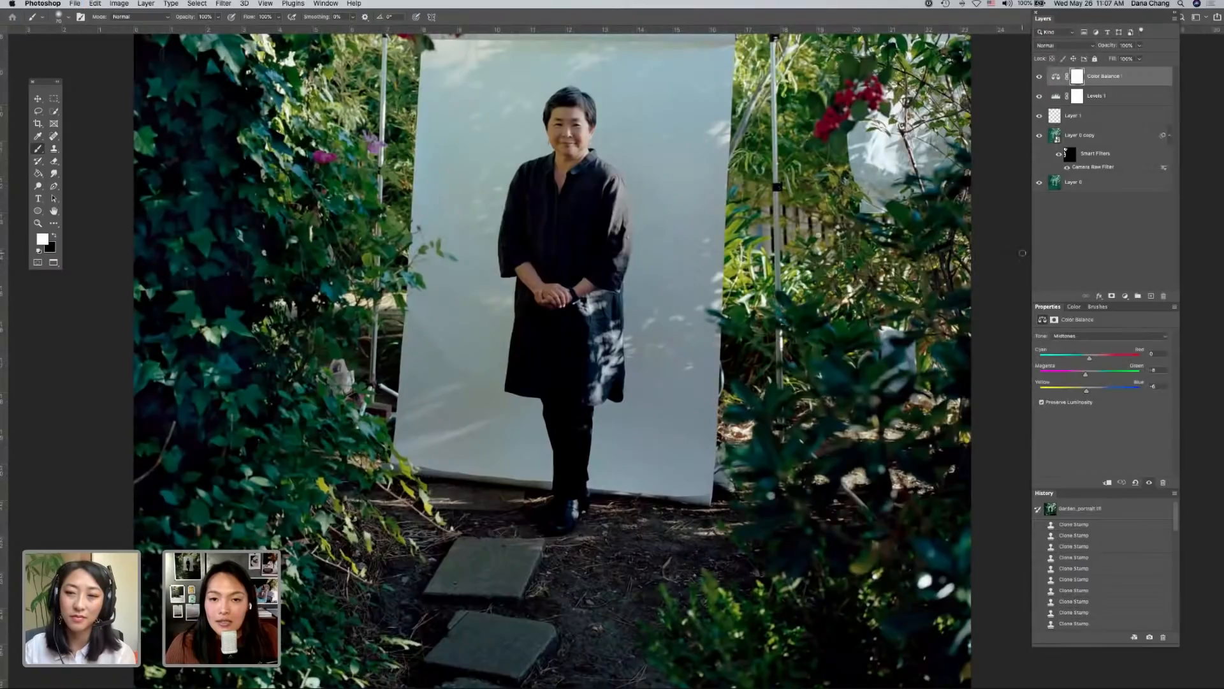
scroll(842, 270, "up", 2)
key("super+minus")
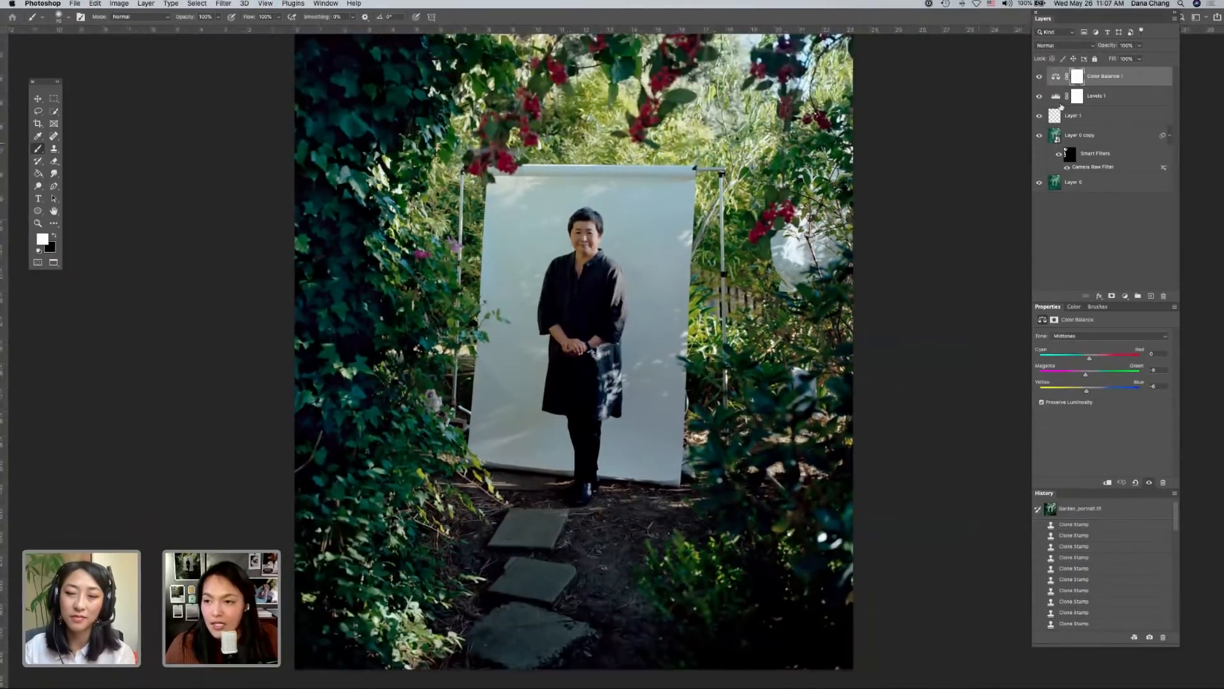
left_click(1107, 338)
left_click(1102, 343)
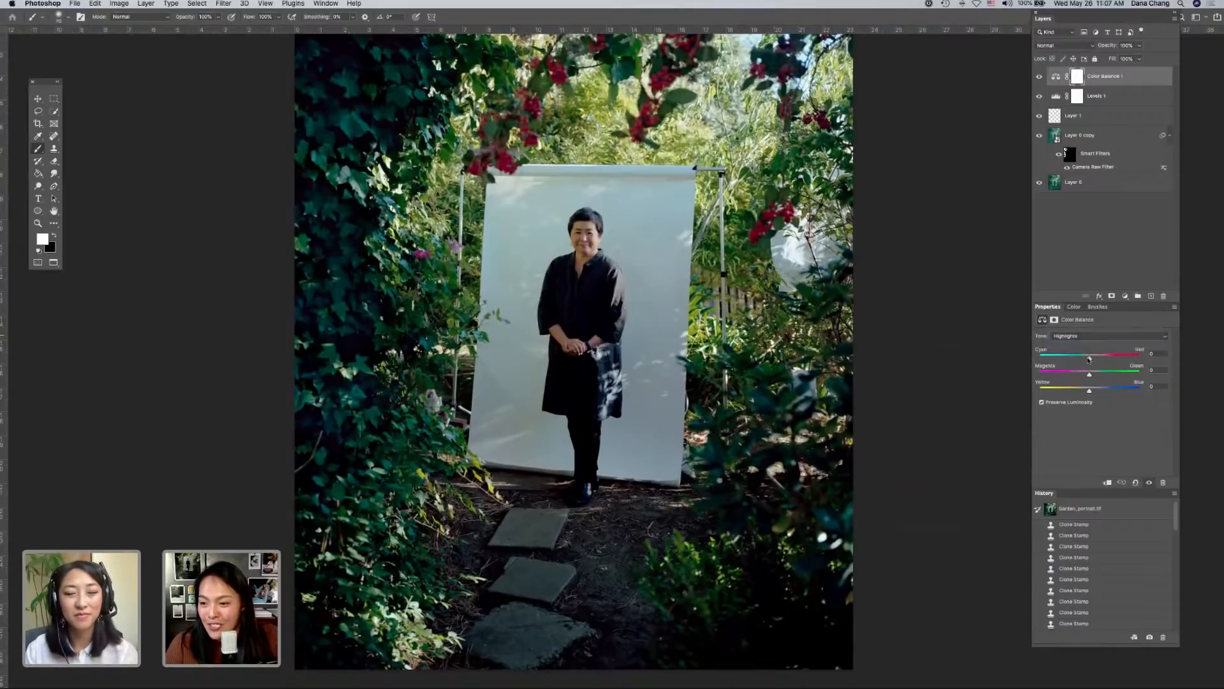
left_click_drag(1091, 359, 1087, 391)
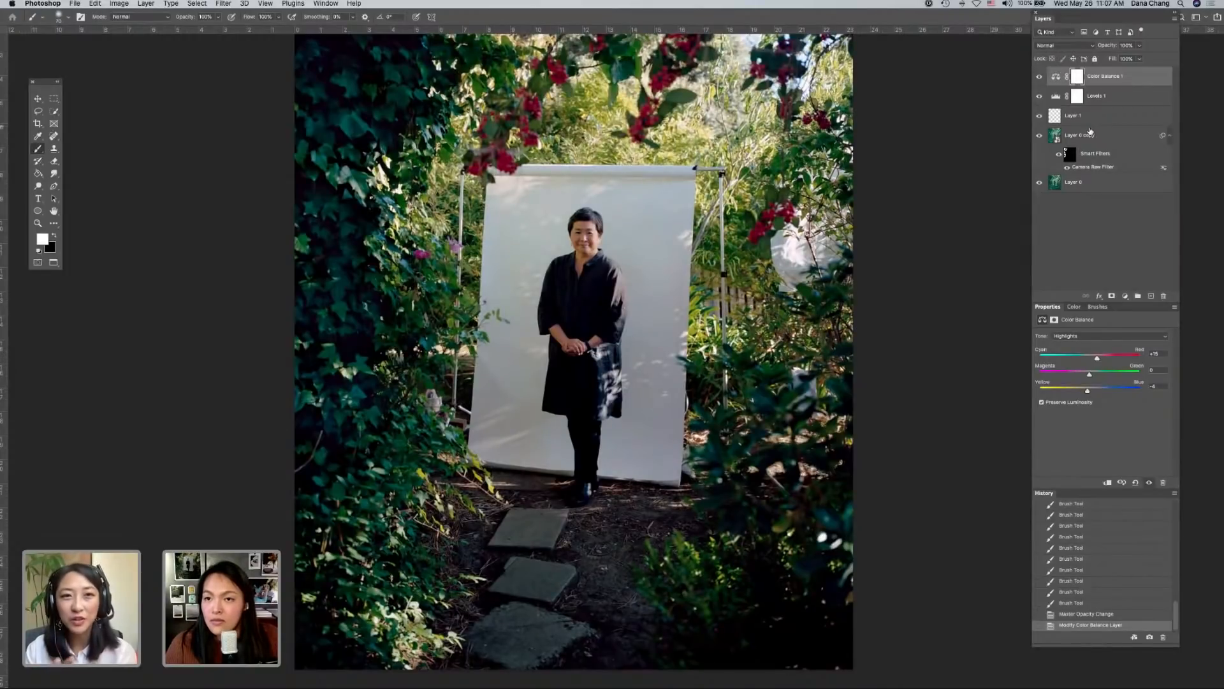
- Paint white with an enlarged brush on the Layer 0 copy's smart filter mask over the dark foliage in the lower-right corner
key("super+minus")
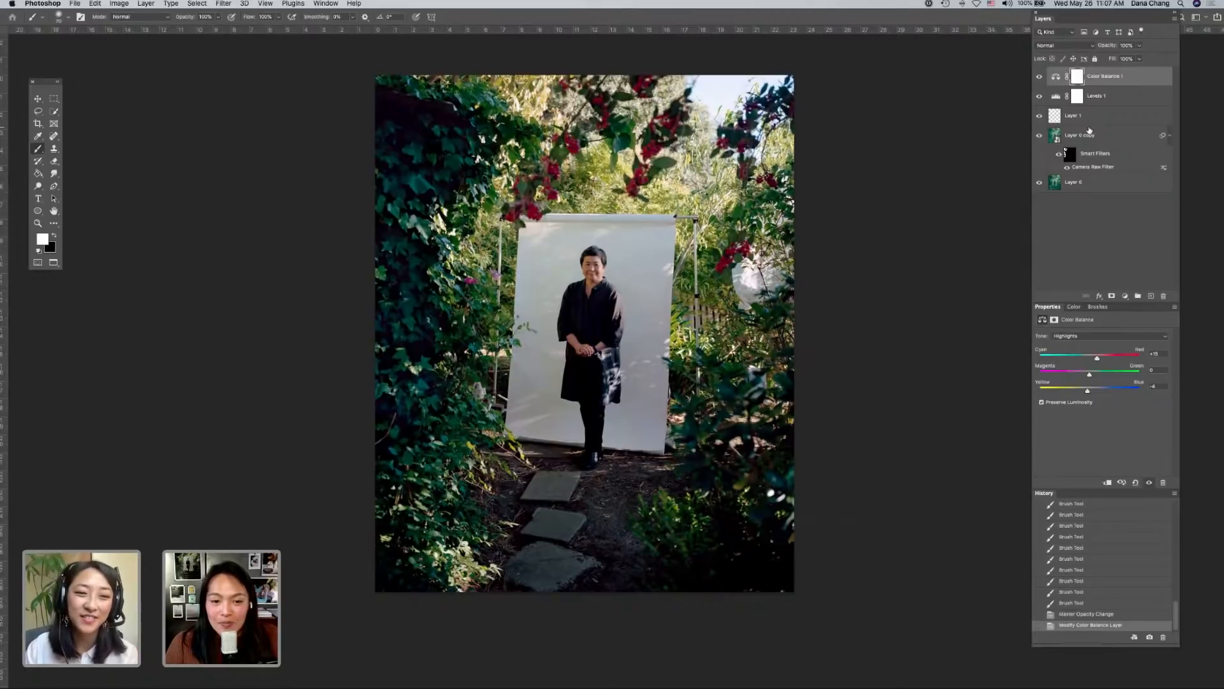
key("super+plus")
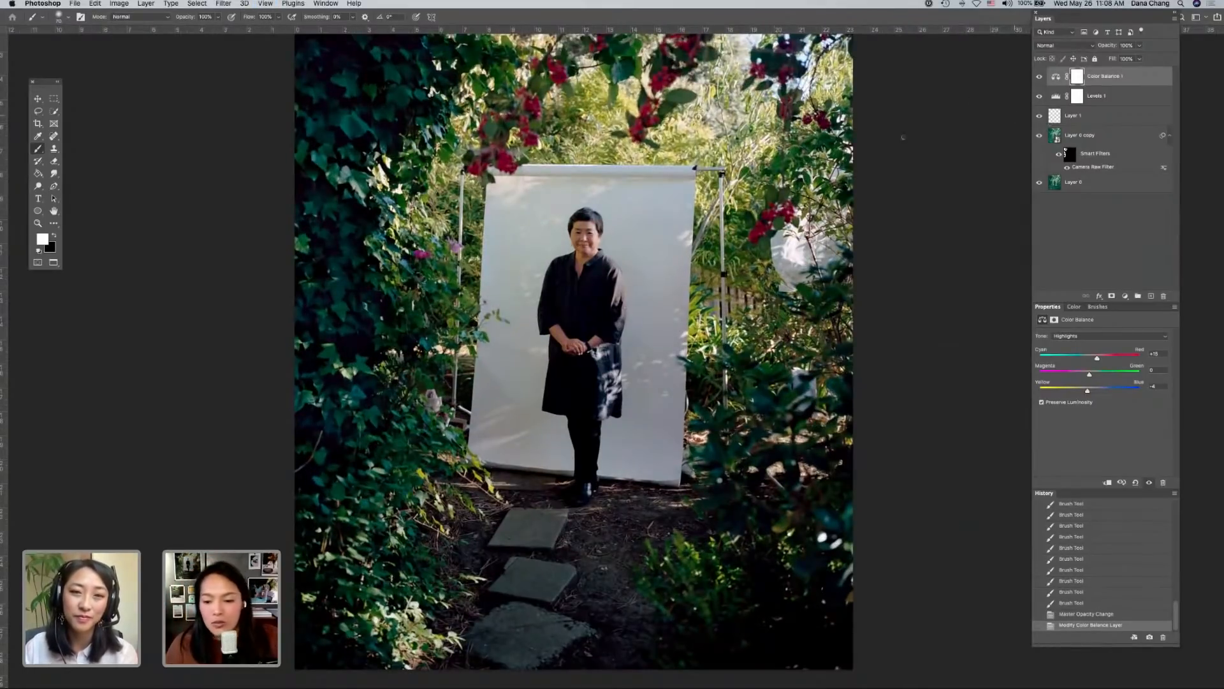
left_click(1069, 156)
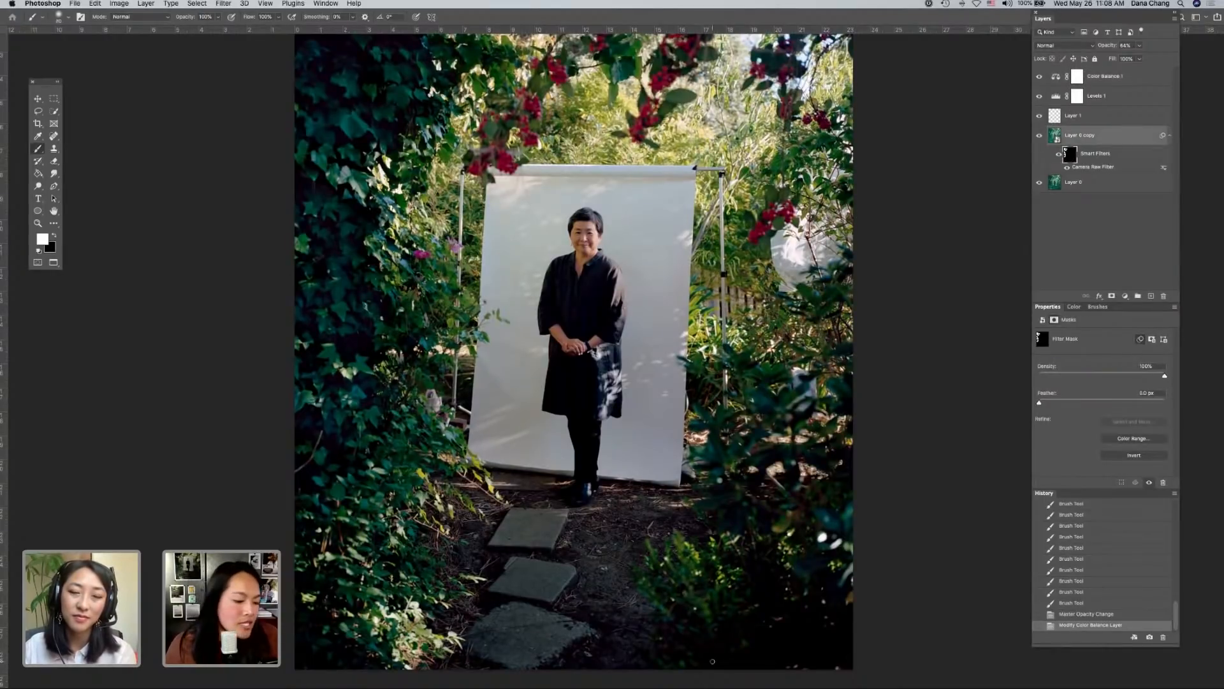
key("bracketright")
key("bracketright")
key("bracketright")
key("bracketright")
key("bracketright")
key("bracketright")
key("bracketright")
key("bracketright")
key("bracketright")
key("bracketright")
key("bracketright")
key("bracketright")
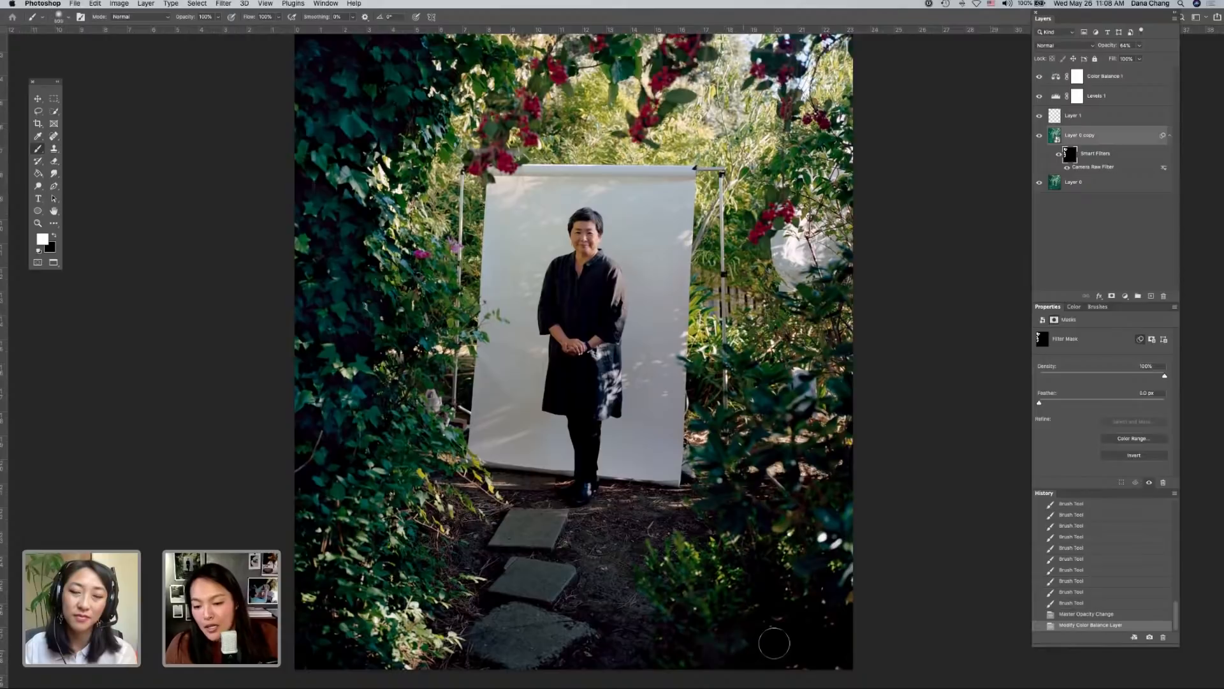
mouse_move(823, 644)
left_mouse_down()
mouse_move(774, 641)
mouse_move(823, 563)
left_mouse_up()
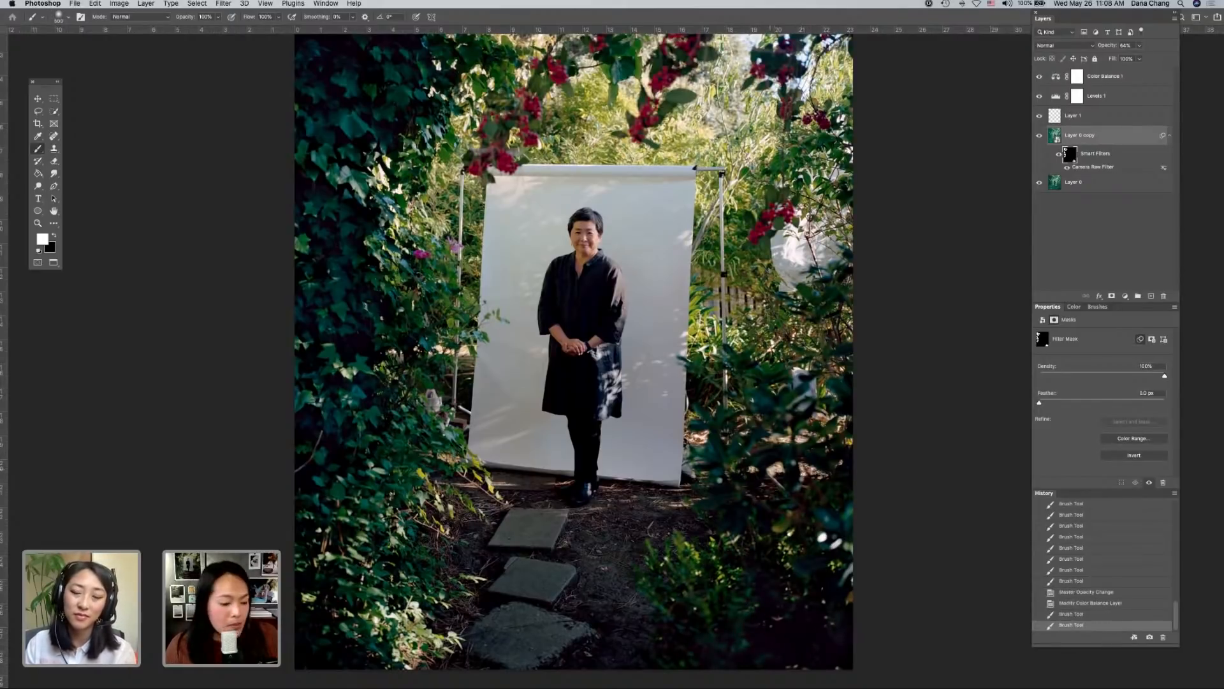
- Try painting the filter mask white with a smaller brush over the bushes right of the backdrop, and undo the stroke
key("bracketleft")
key("bracketleft")
key("bracketleft")
key("bracketleft")
key("bracketleft")
left_click_drag(786, 460, 797, 472)
key("super+z")
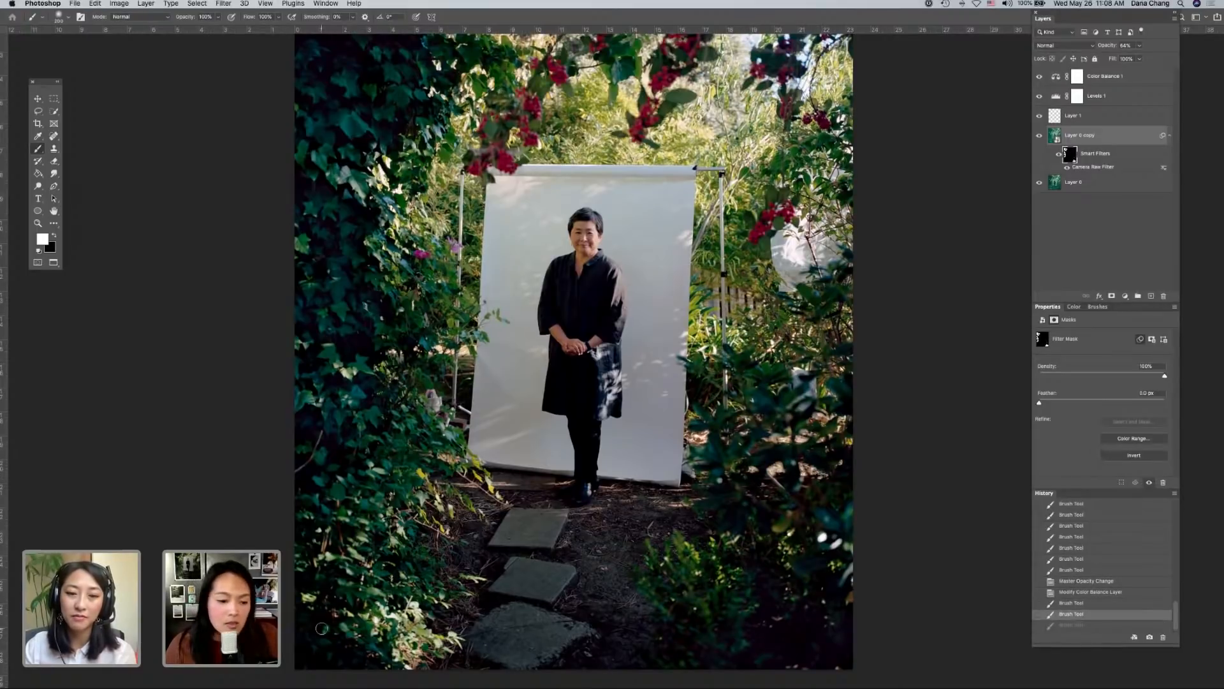
- Paint white on the Layer 0 copy's filter mask over the ivy in the image's lower-left corner and lower that layer's opacity to about 49%
mouse_move(322, 624)
left_mouse_down()
mouse_move(308, 582)
mouse_move(297, 586)
mouse_move(328, 610)
left_mouse_up()
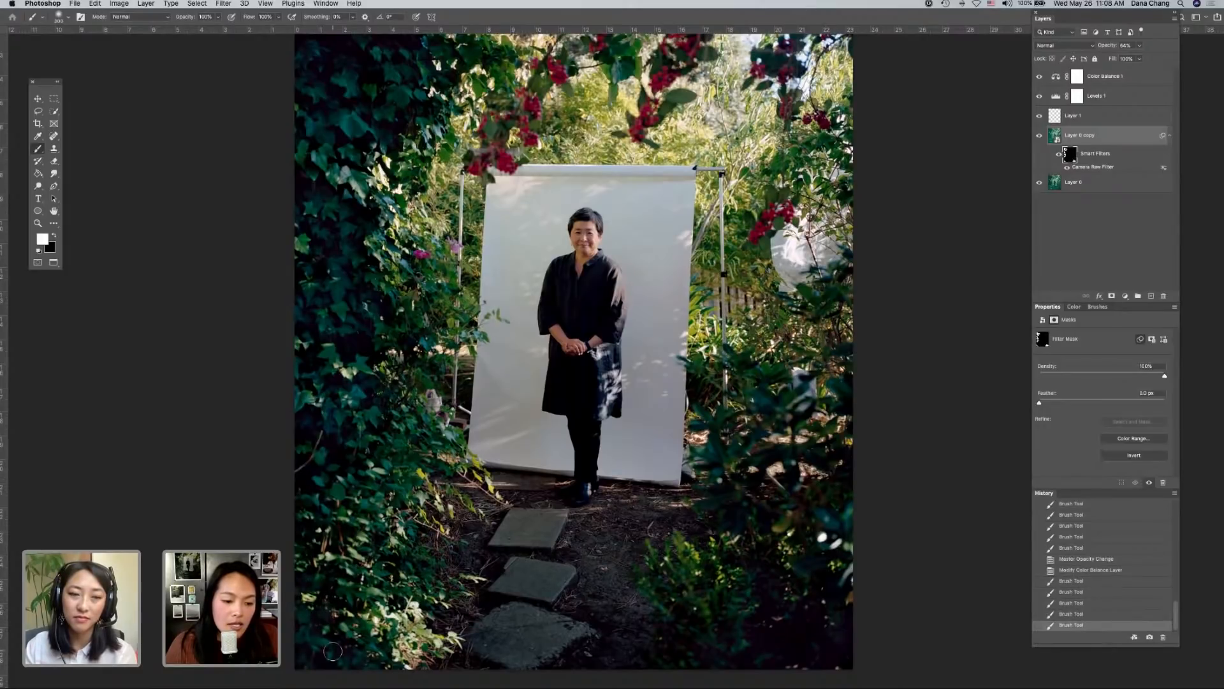
left_click(1140, 45)
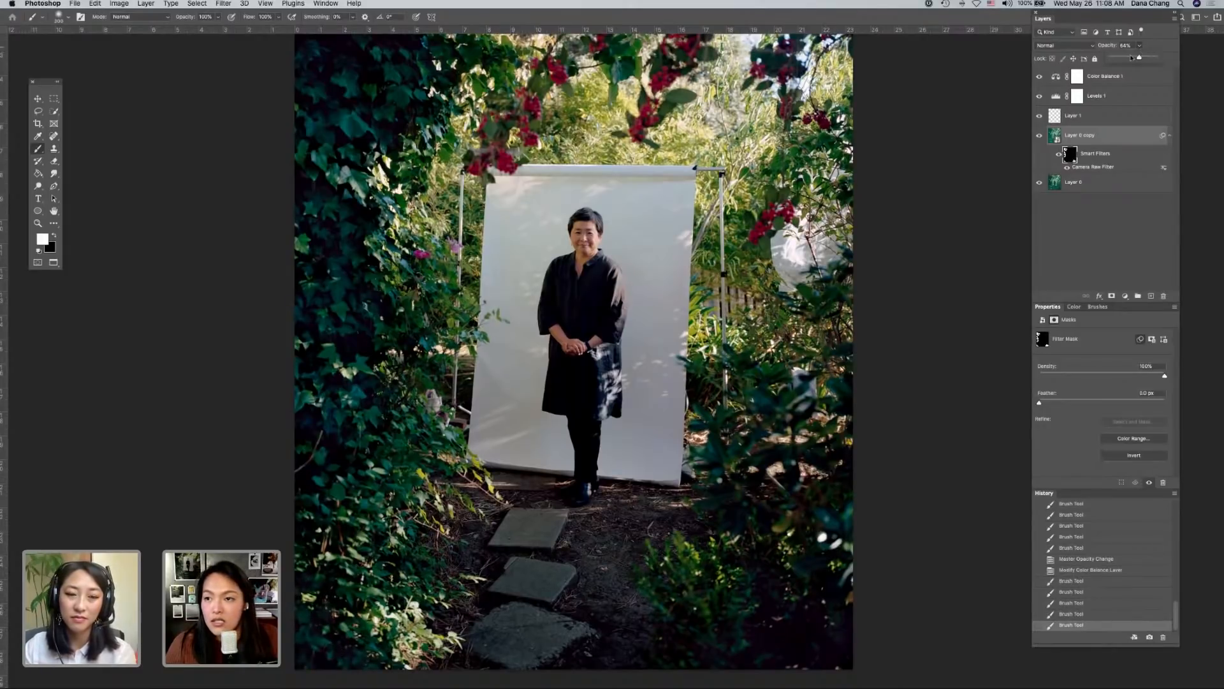
left_click_drag(1132, 59, 1134, 59)
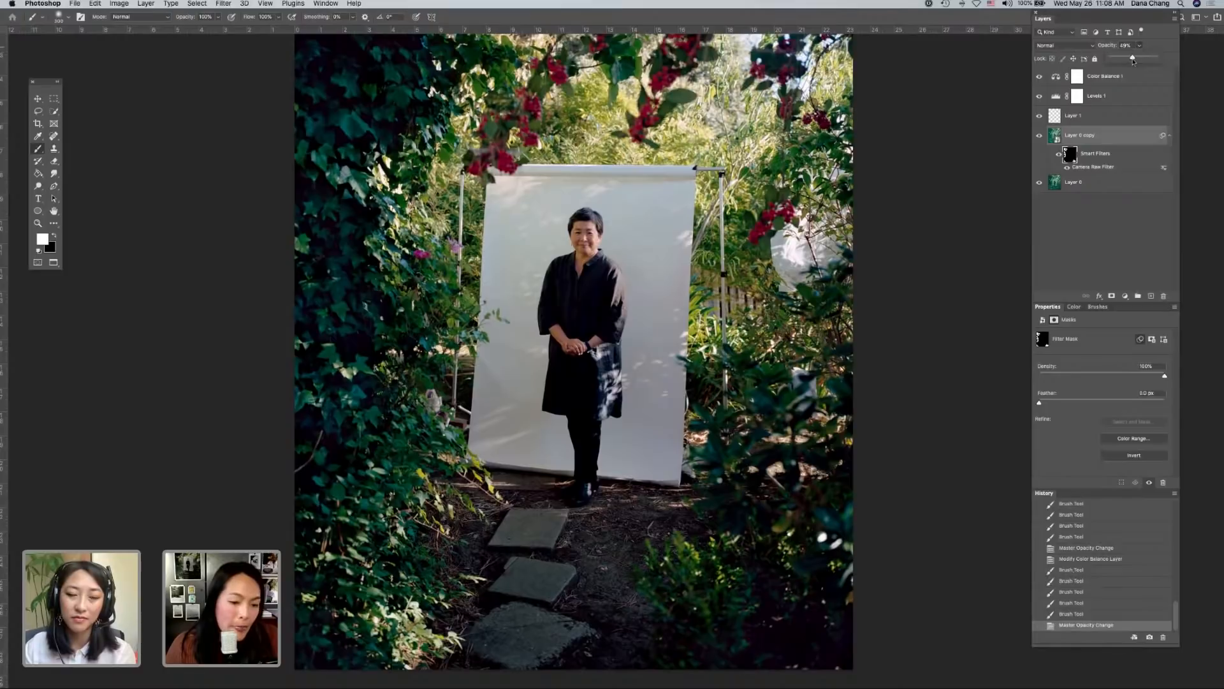
- Examine the tonal balance of the whole portrait and up close, comparing the dark ivy, the subject and the sunlit background foliage
key("super+minus")
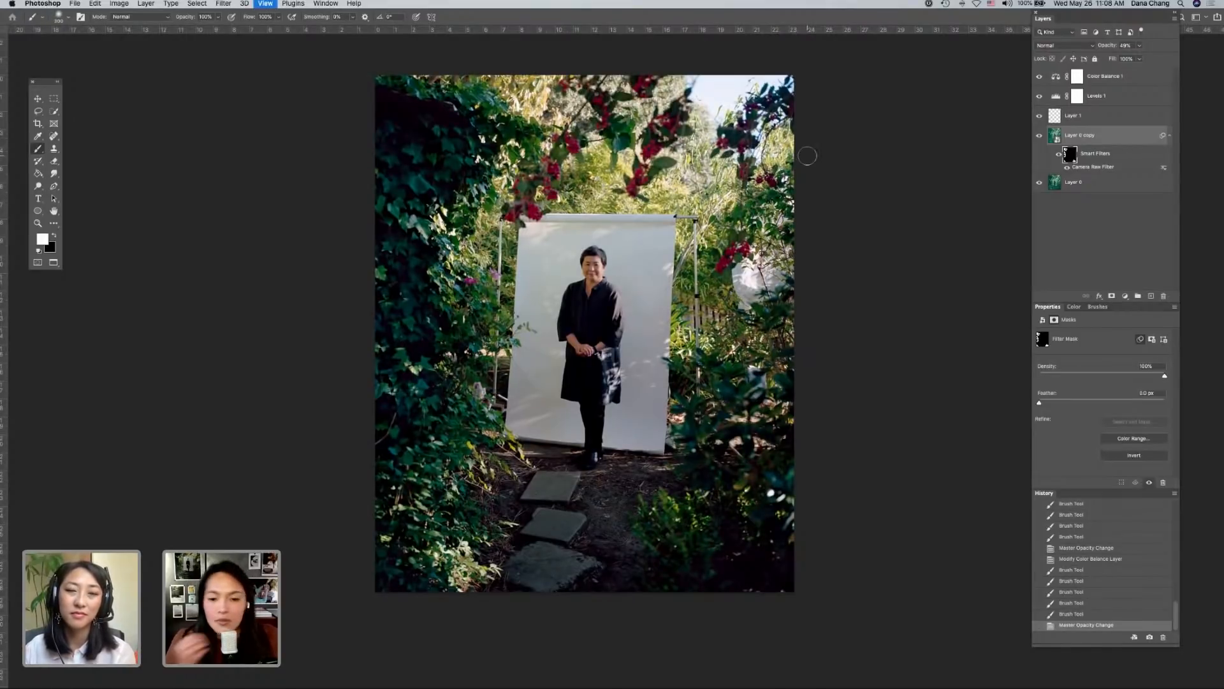
key("super+plus")
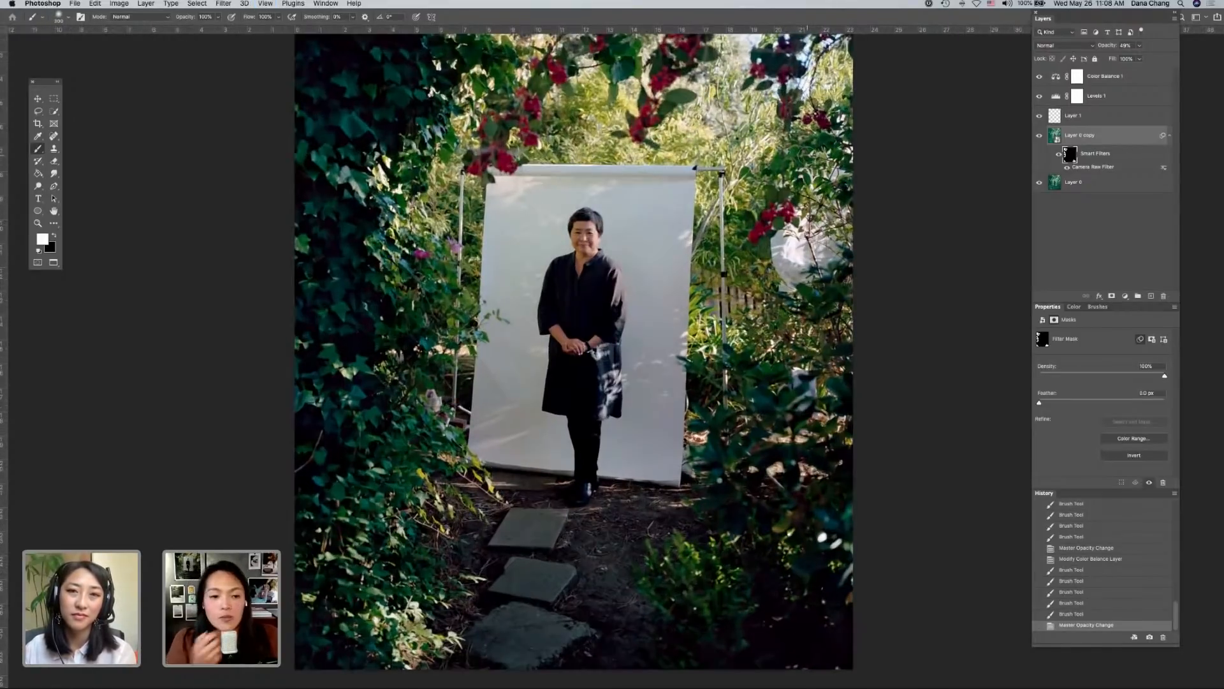
scroll(629, 294, "up", 2)
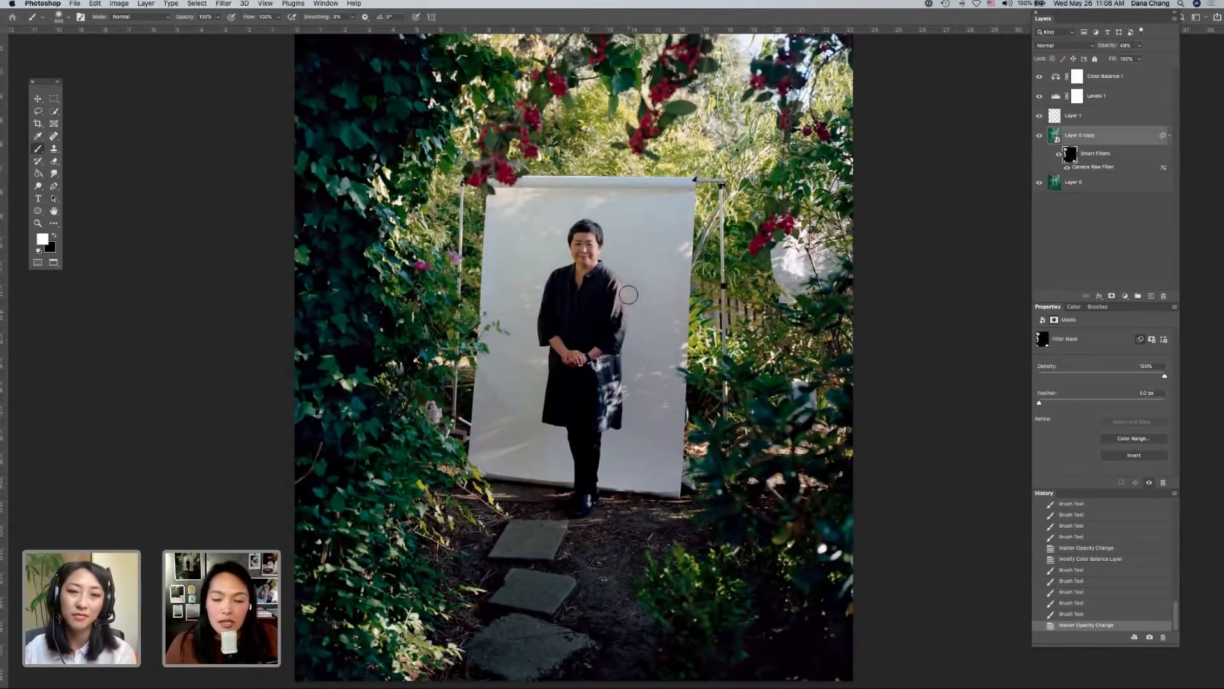
scroll(629, 295, "up", 4)
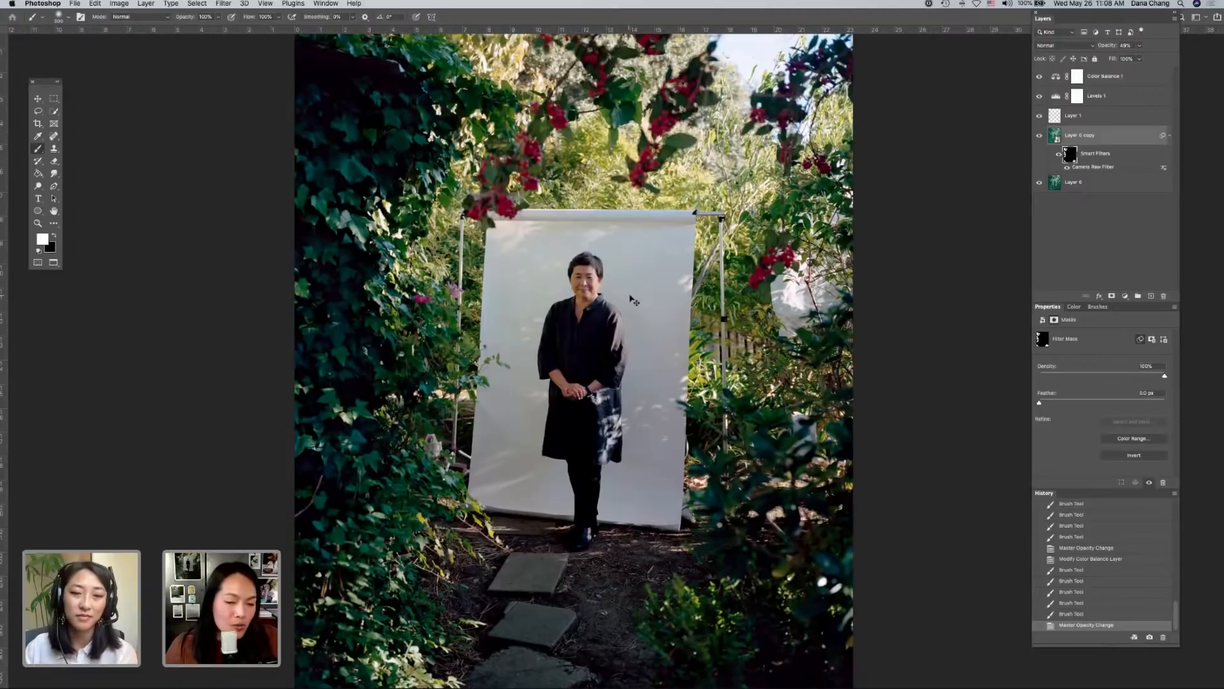
key("super+plus")
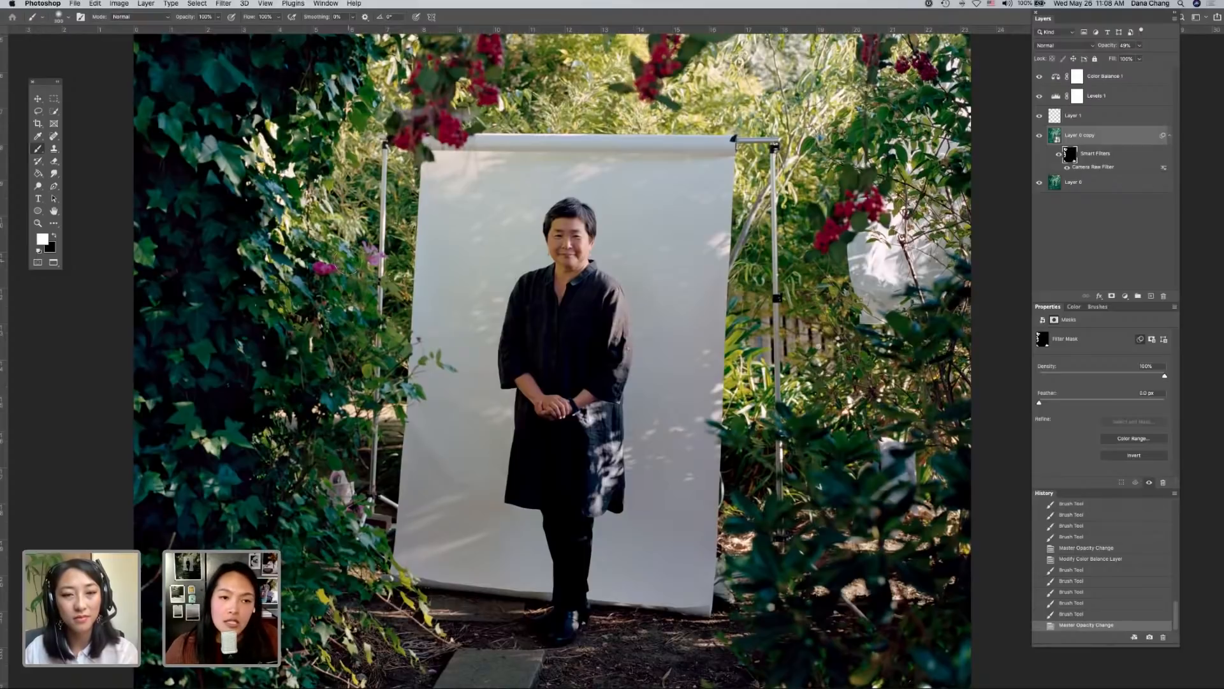
scroll(383, 204, "up", 5)
scroll(278, 145, "down", 2)
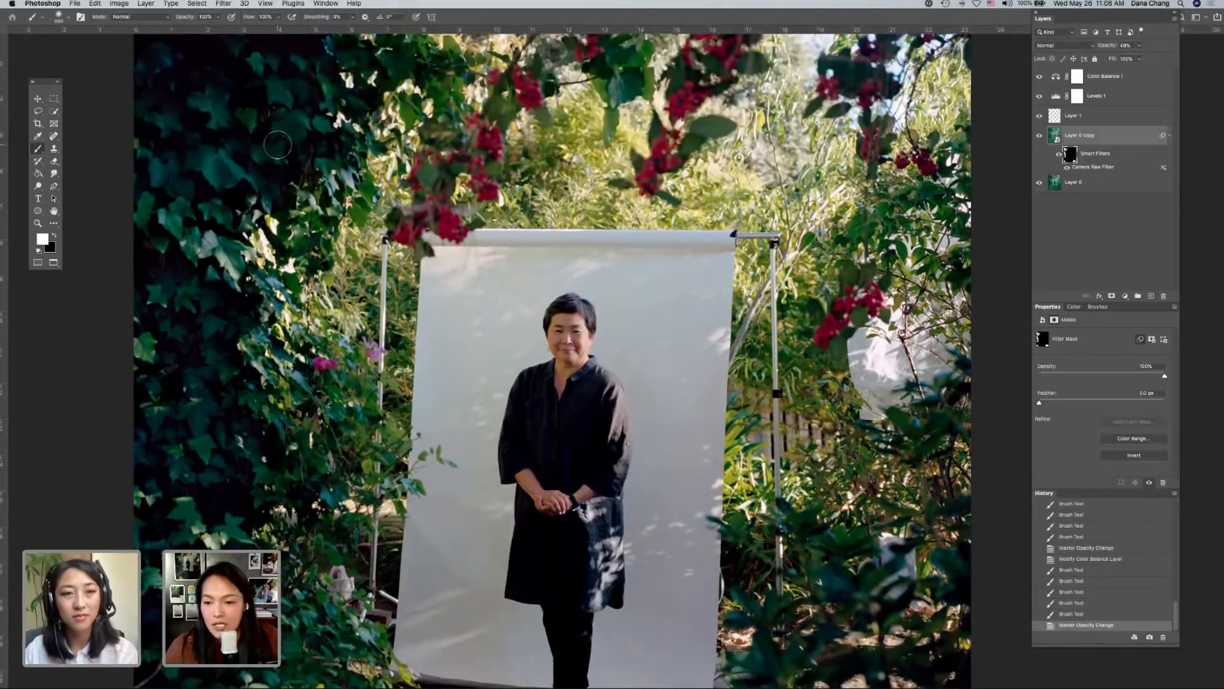
scroll(278, 145, "down", 10)
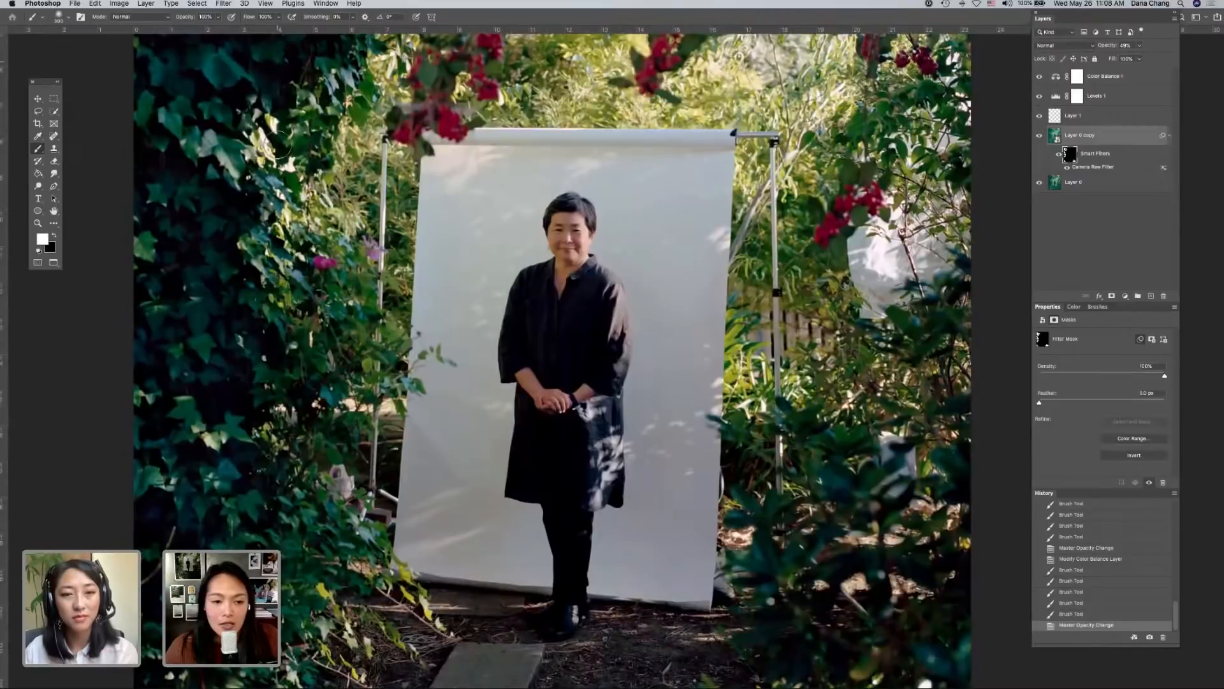
scroll(278, 145, "up", 12)
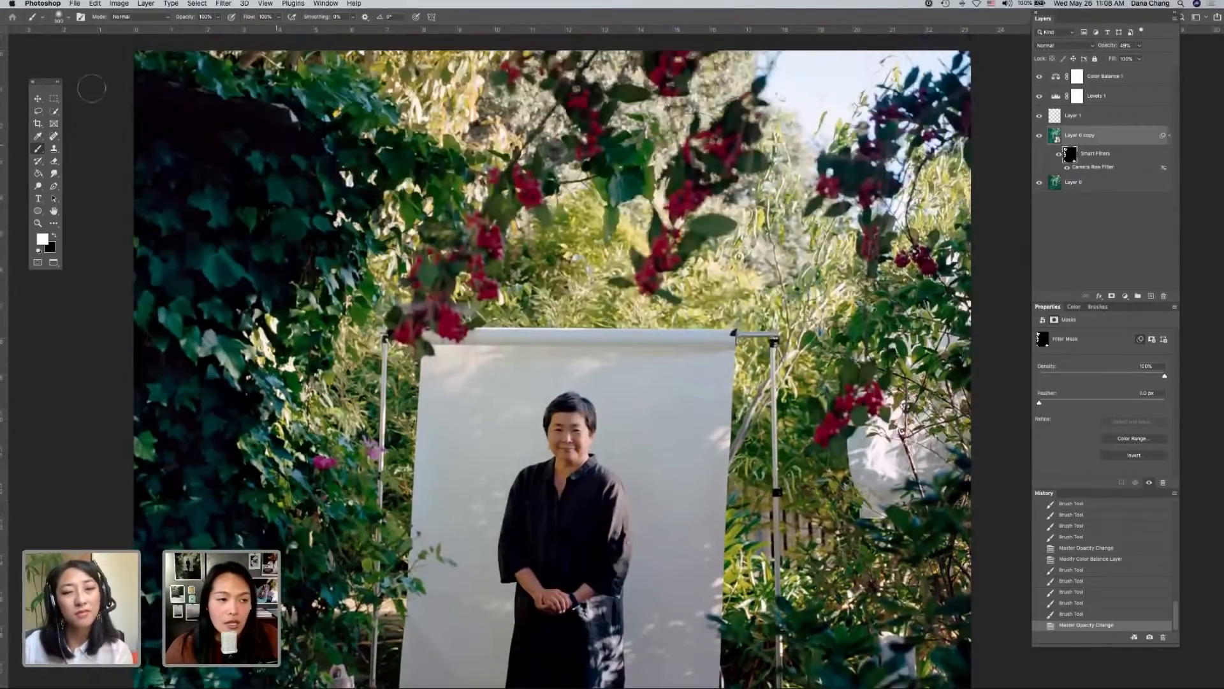
- Outline the dark upper-left ivy and the subject's face with temporary rectangular marquee selections, clearing each one
left_click(54, 99)
left_click_drag(164, 125, 398, 411)
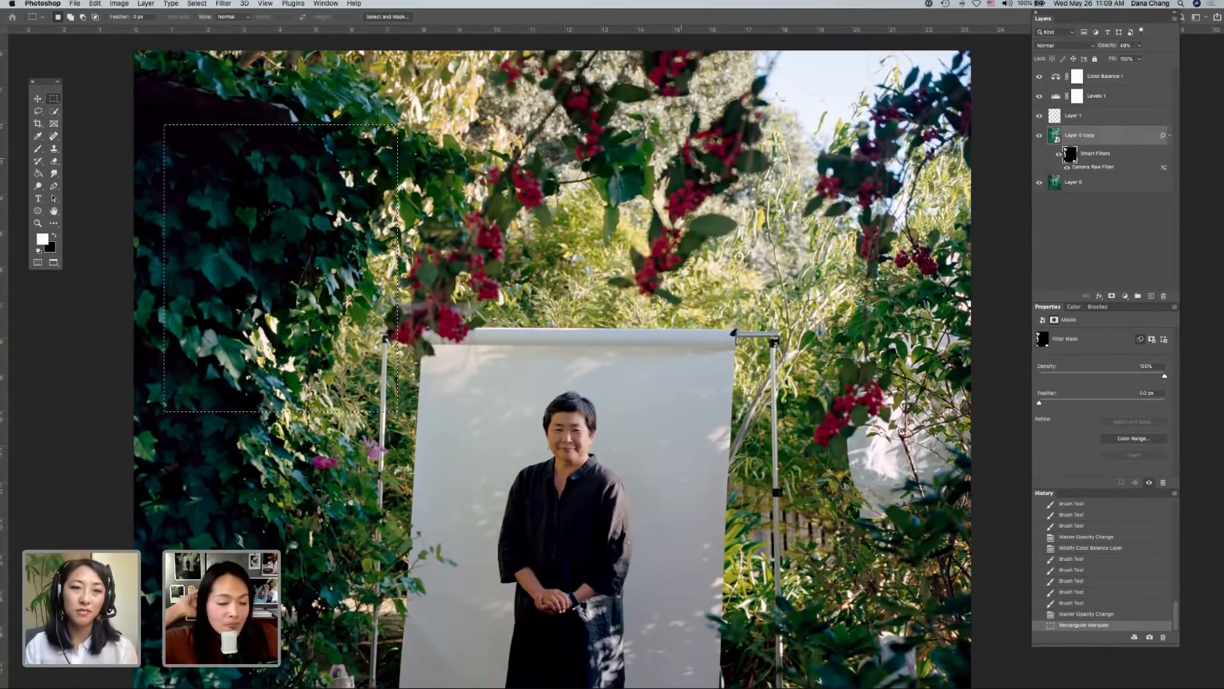
key("super+d")
scroll(552, 357, "down", 3)
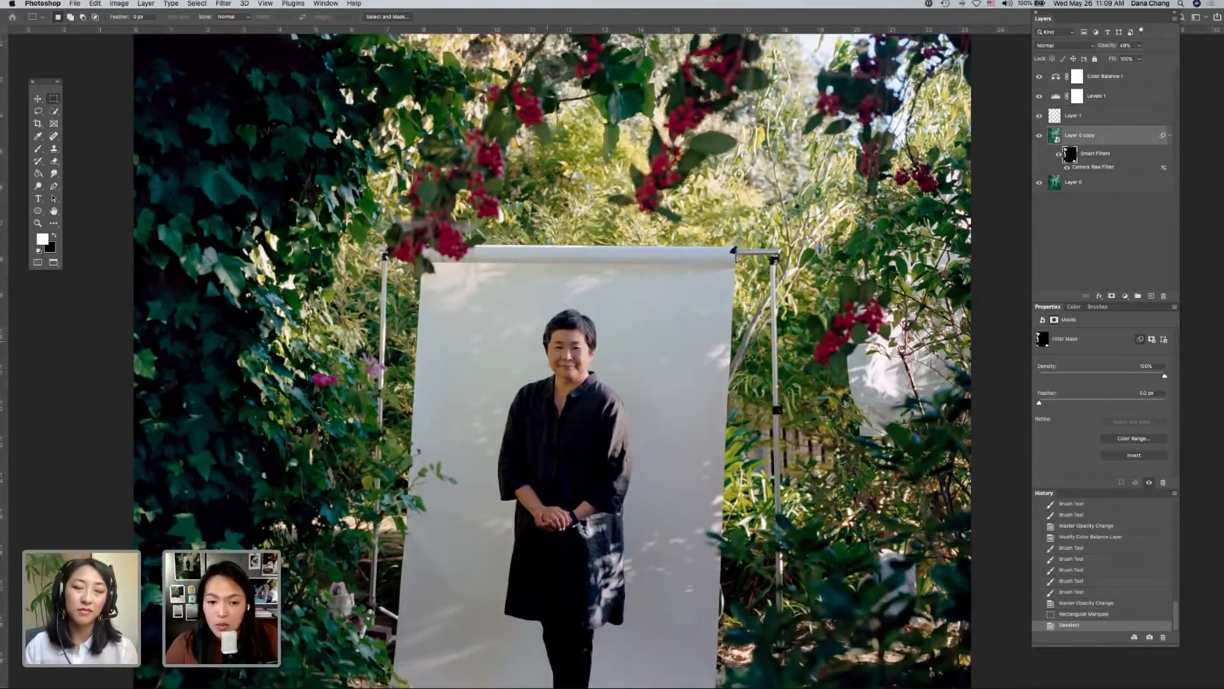
left_click_drag(537, 311, 598, 383)
left_click(658, 391)
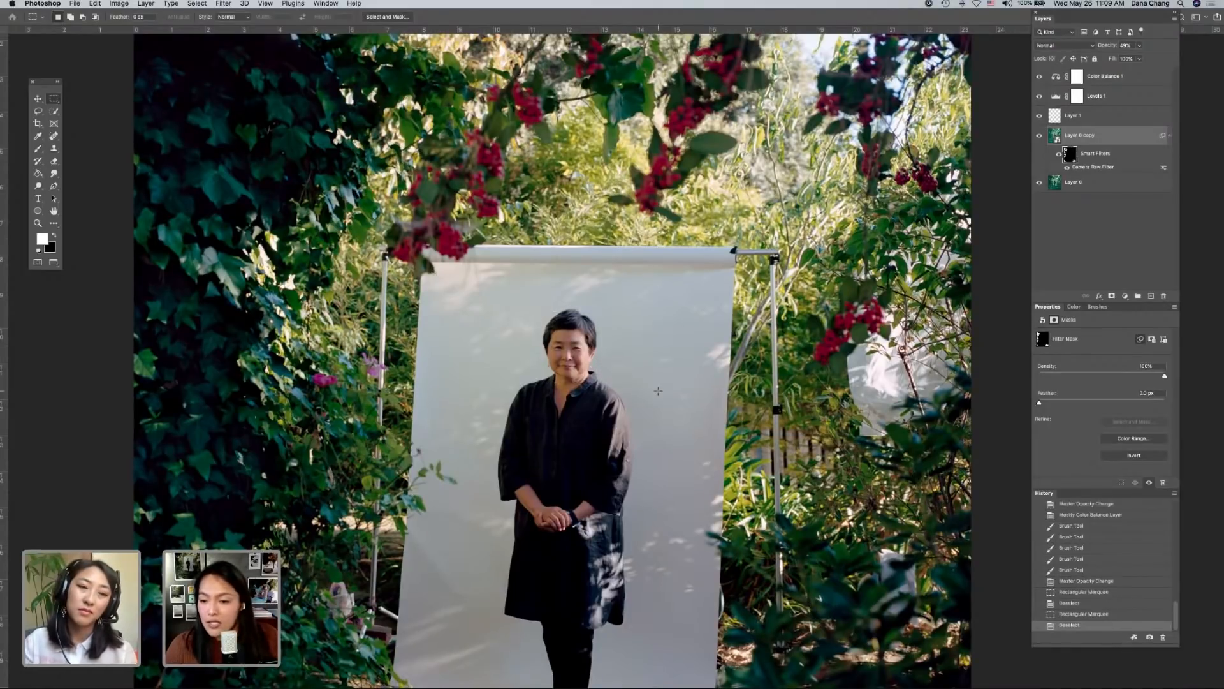
- Outline the bright sky and foliage above the backdrop's upper-right corner with a rectangular marquee, and deselect it
scroll(658, 391, "down", 3)
scroll(658, 391, "down", 8)
scroll(658, 391, "right", 4)
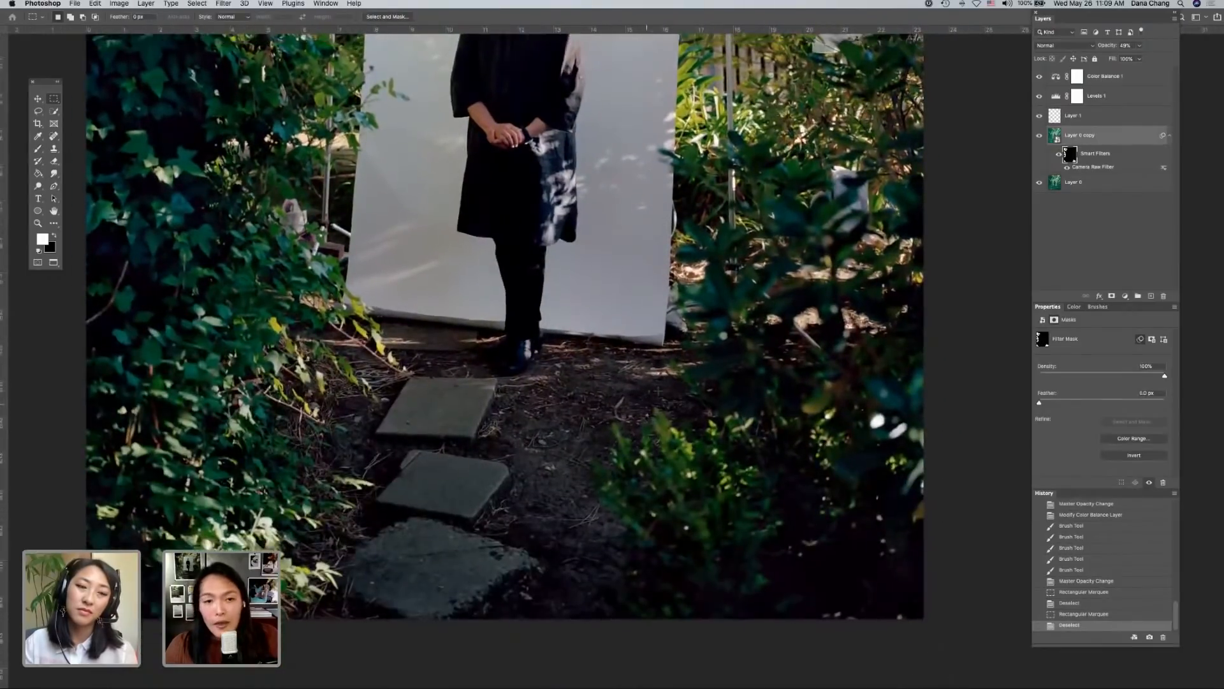
scroll(458, 359, "up", 6)
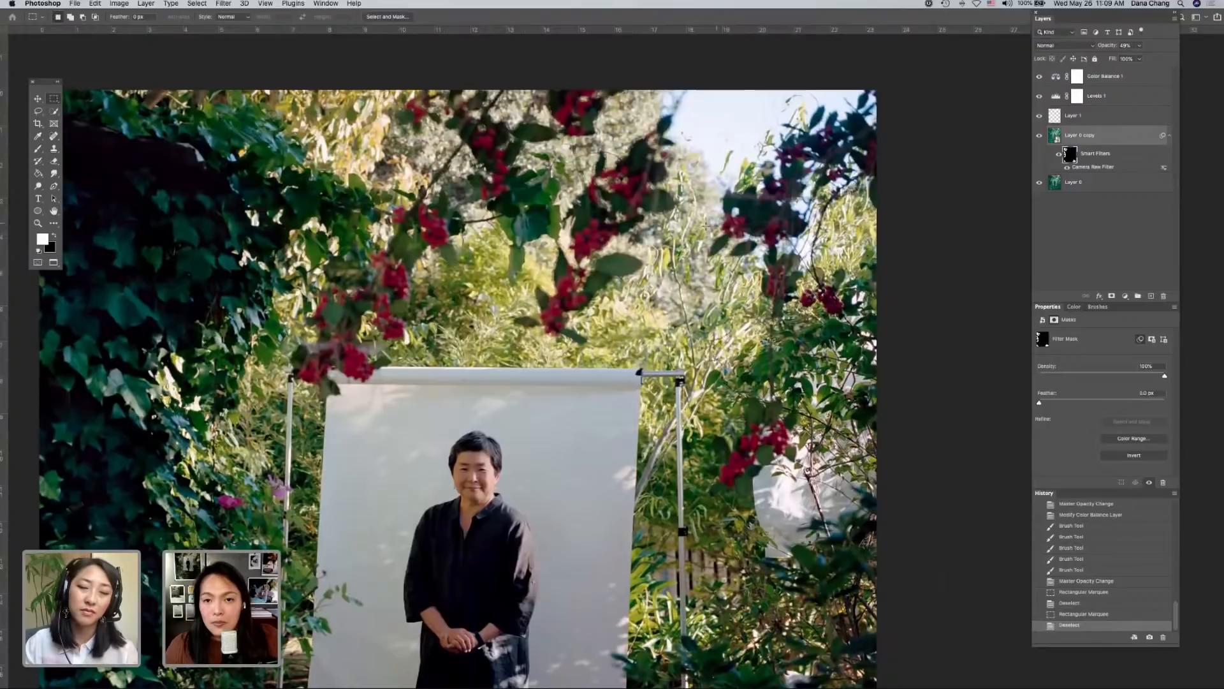
left_click_drag(600, 390, 783, 89)
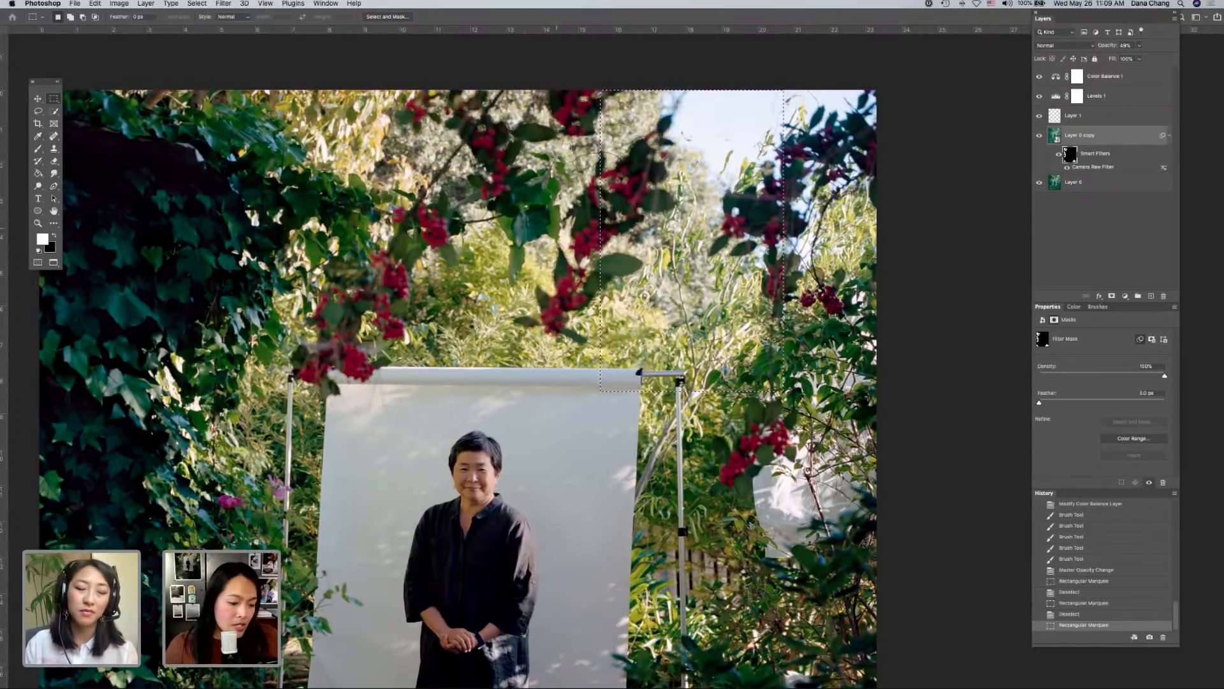
key("super+d")
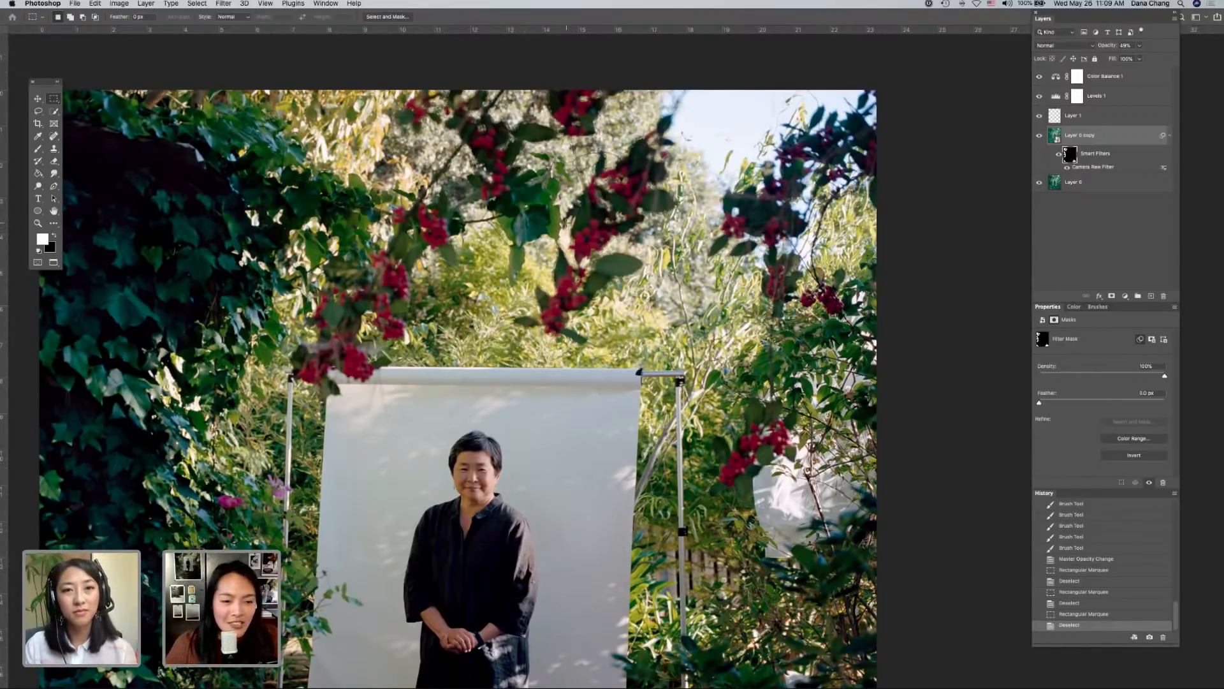
- Examine the portrait's highlights and shadows from the sky and berry branches down to the subject, shaded bushes and stone path
scroll(566, 223, "down", 3)
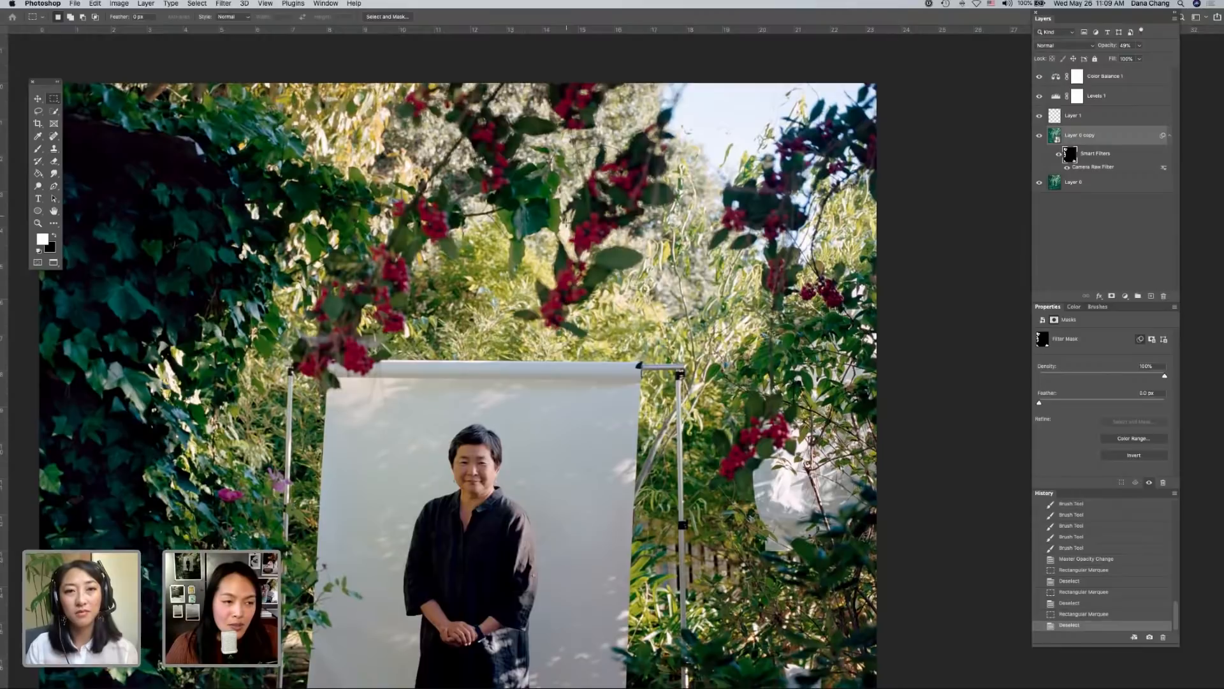
scroll(566, 222, "left", 4)
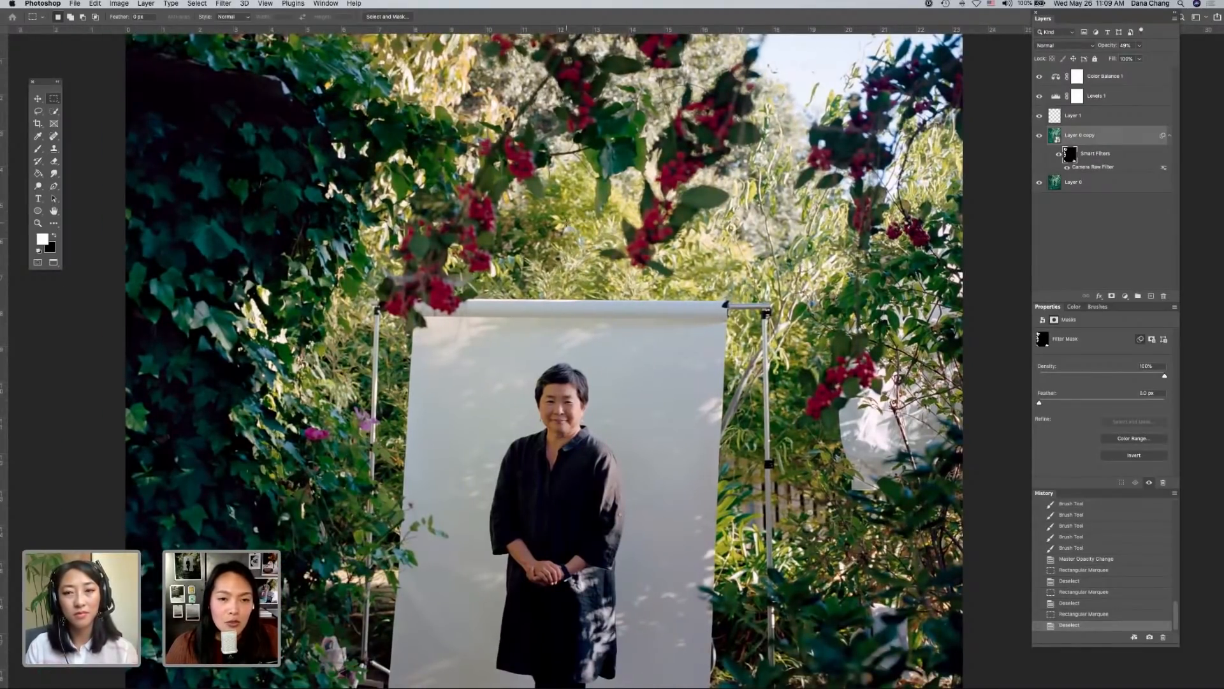
scroll(544, 358, "up", 5)
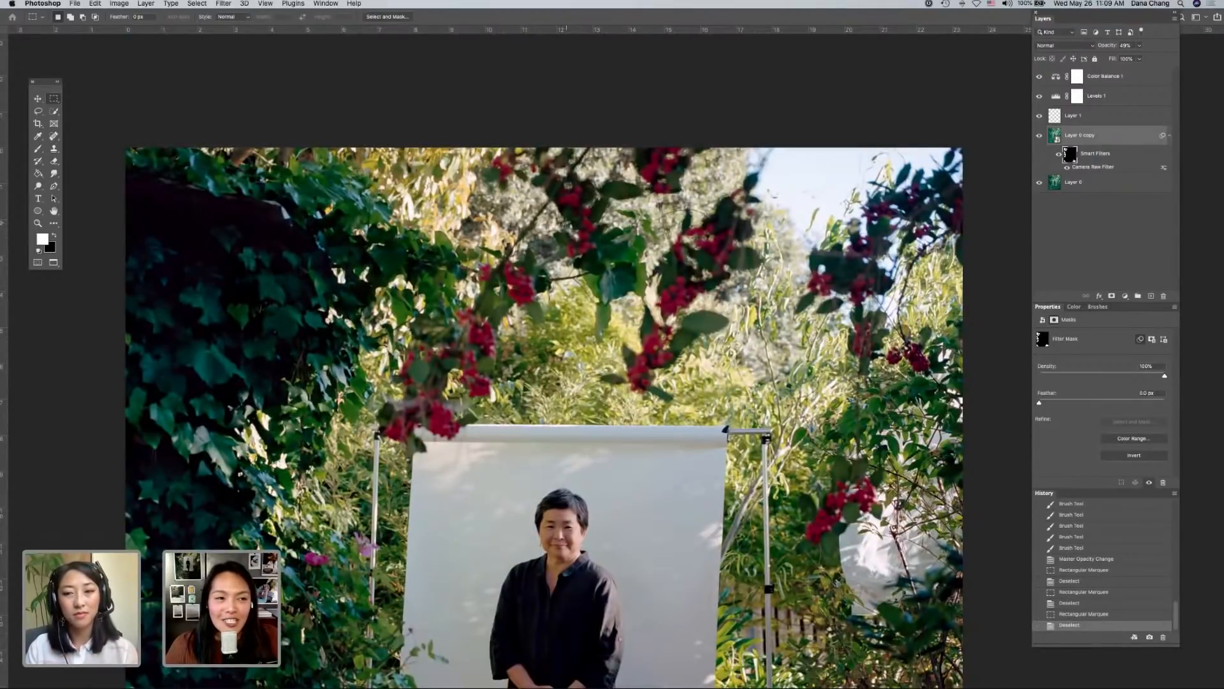
scroll(565, 222, "down", 3)
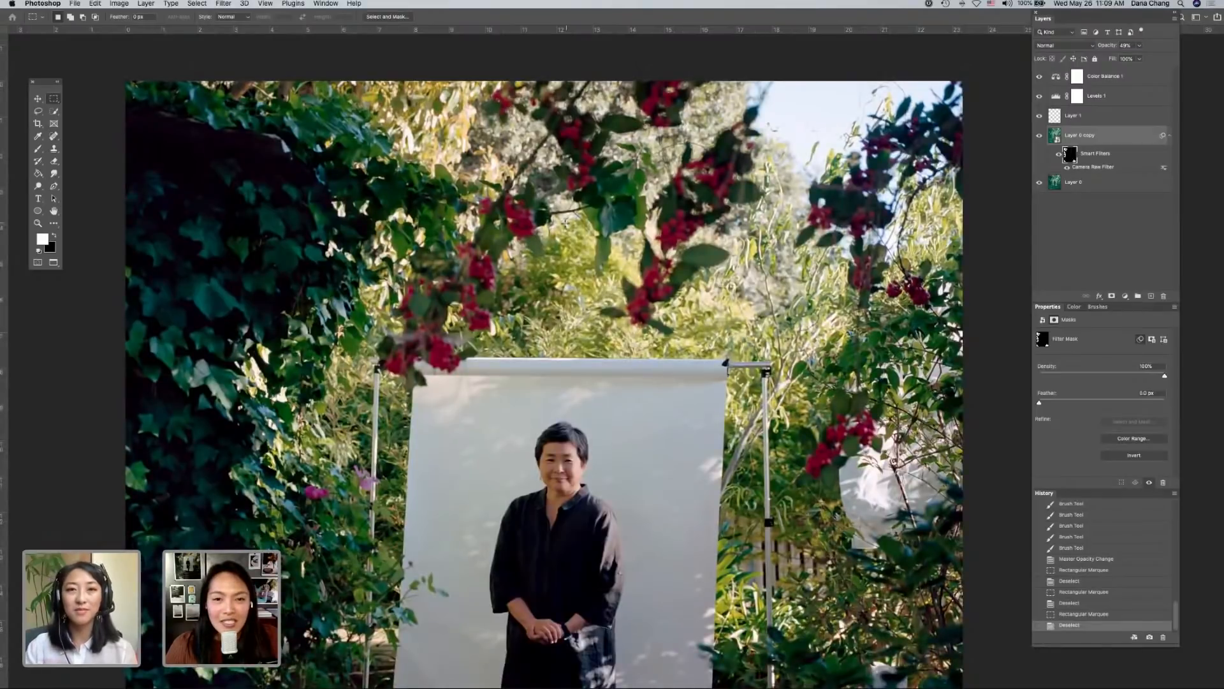
scroll(565, 222, "down", 2)
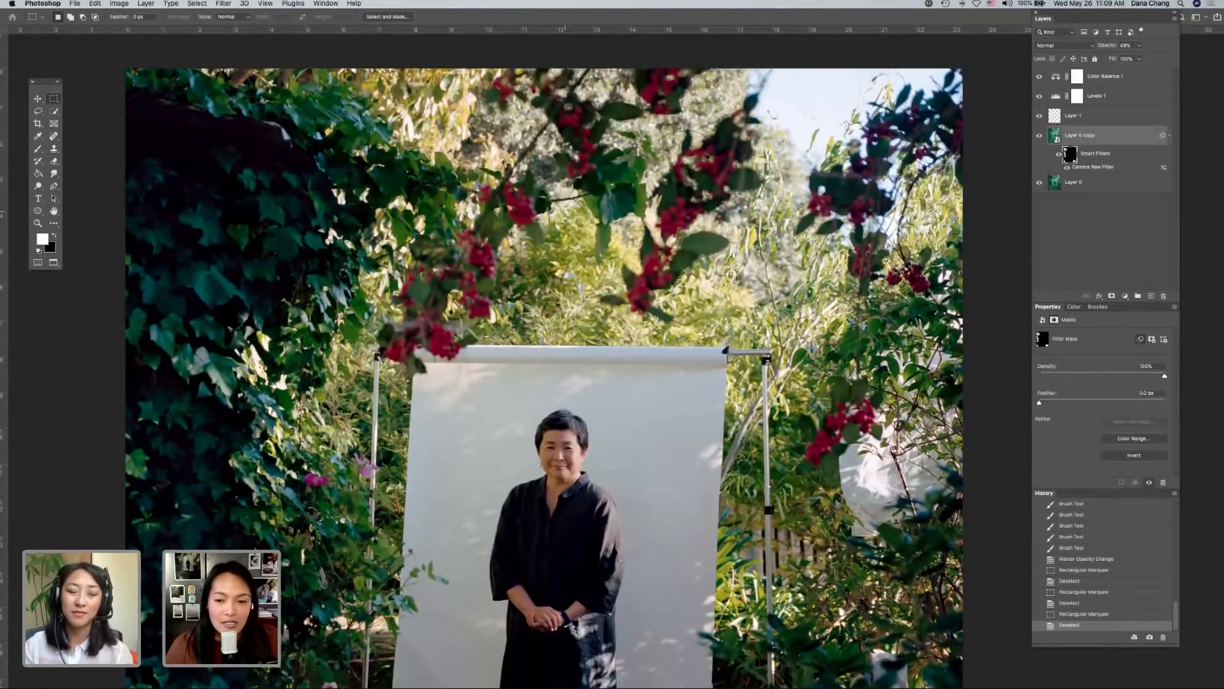
scroll(565, 223, "up", 3)
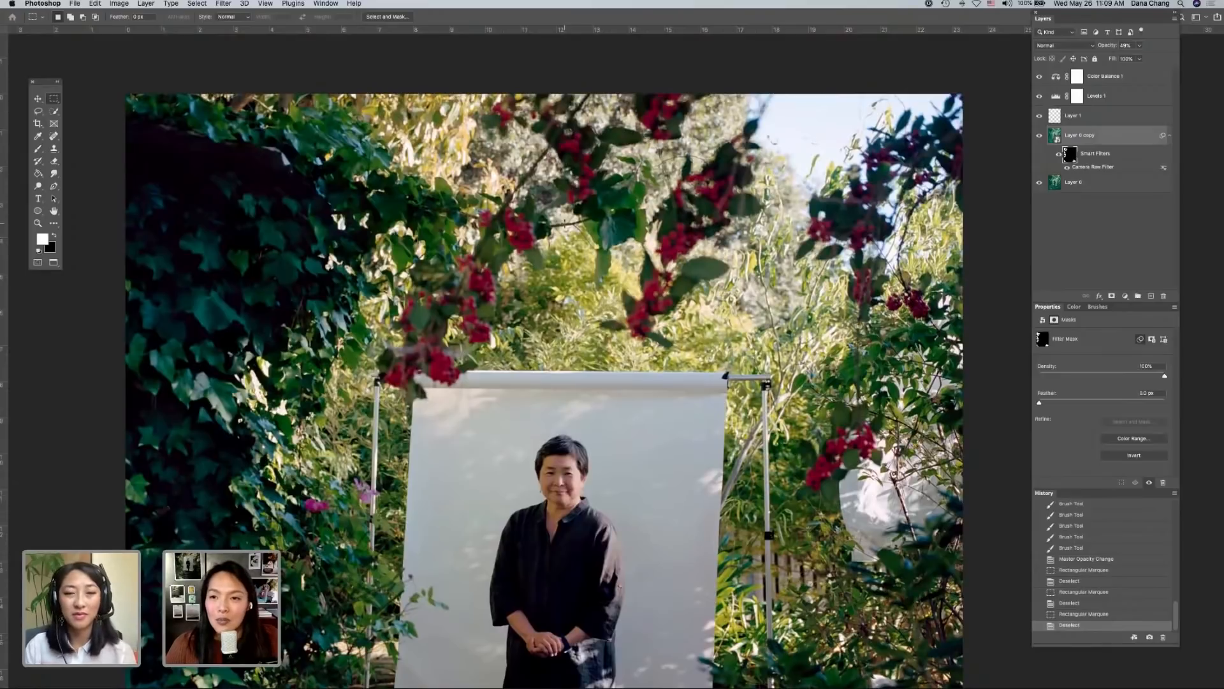
scroll(565, 222, "down", 6)
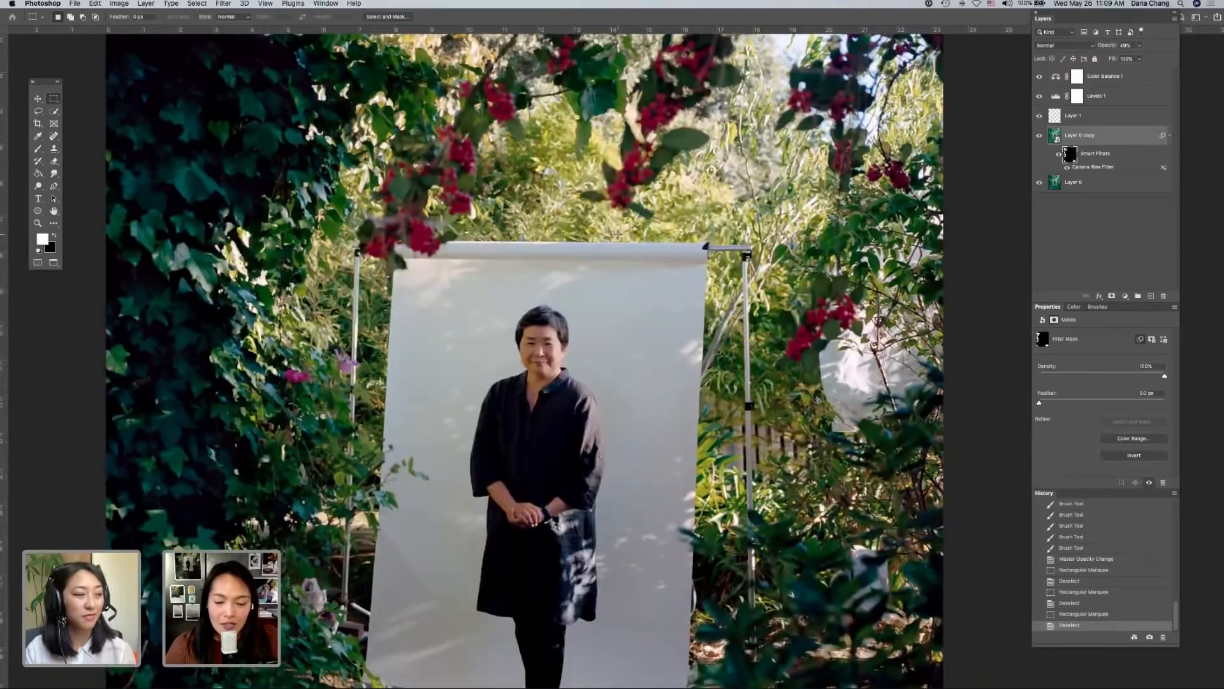
scroll(617, 234, "down", 3)
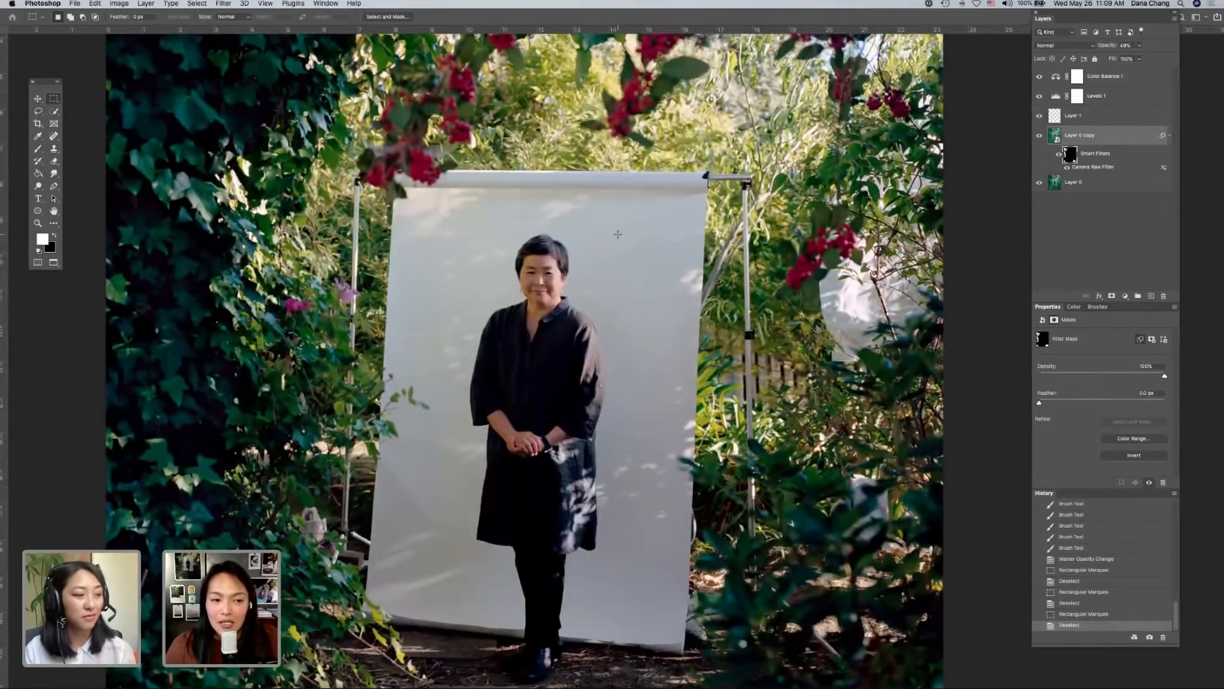
scroll(618, 234, "up", 7)
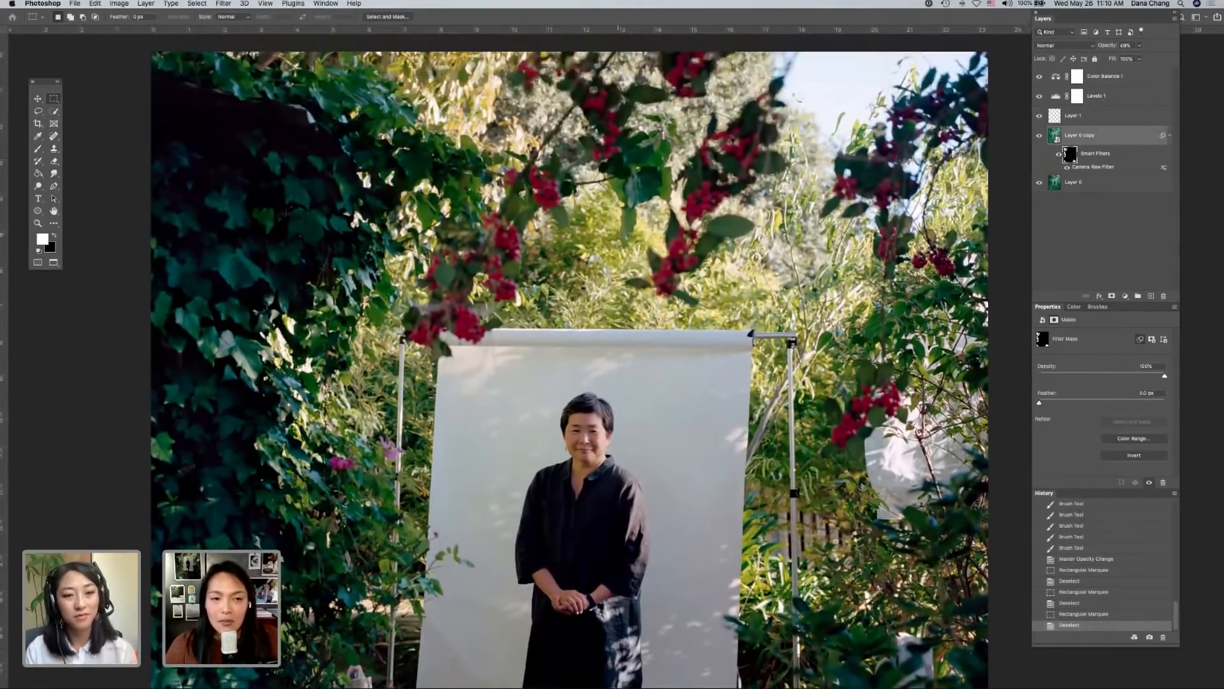
scroll(617, 234, "right", 2)
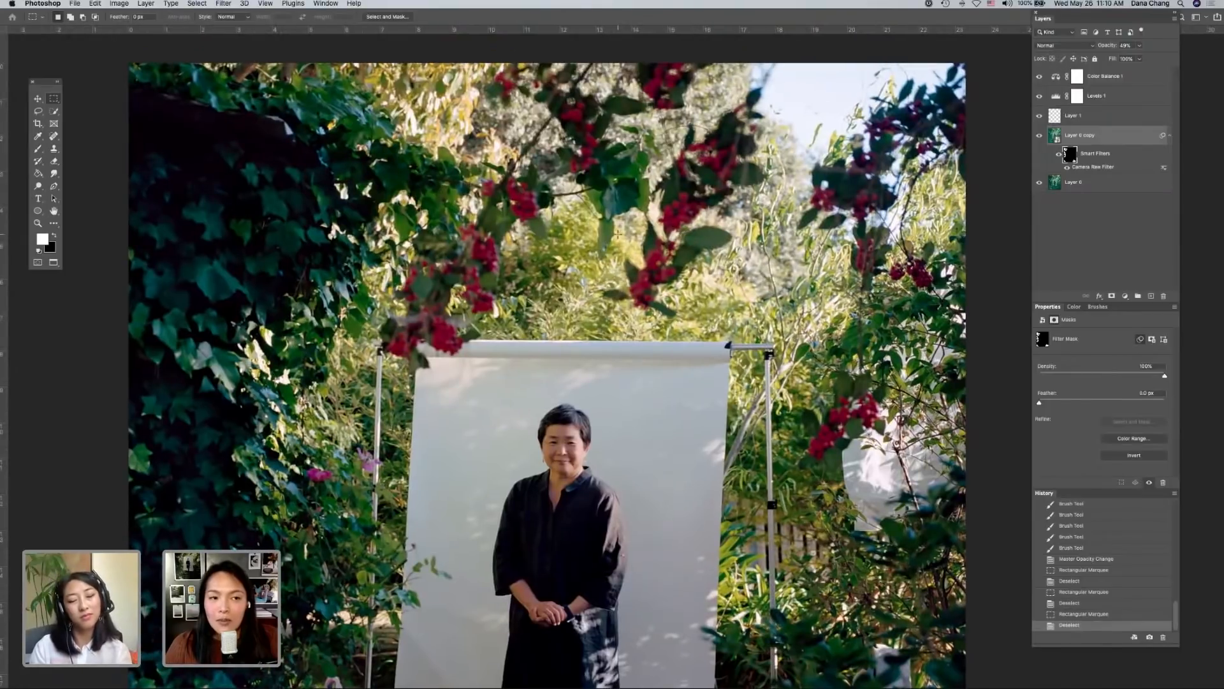
scroll(618, 234, "up", 1)
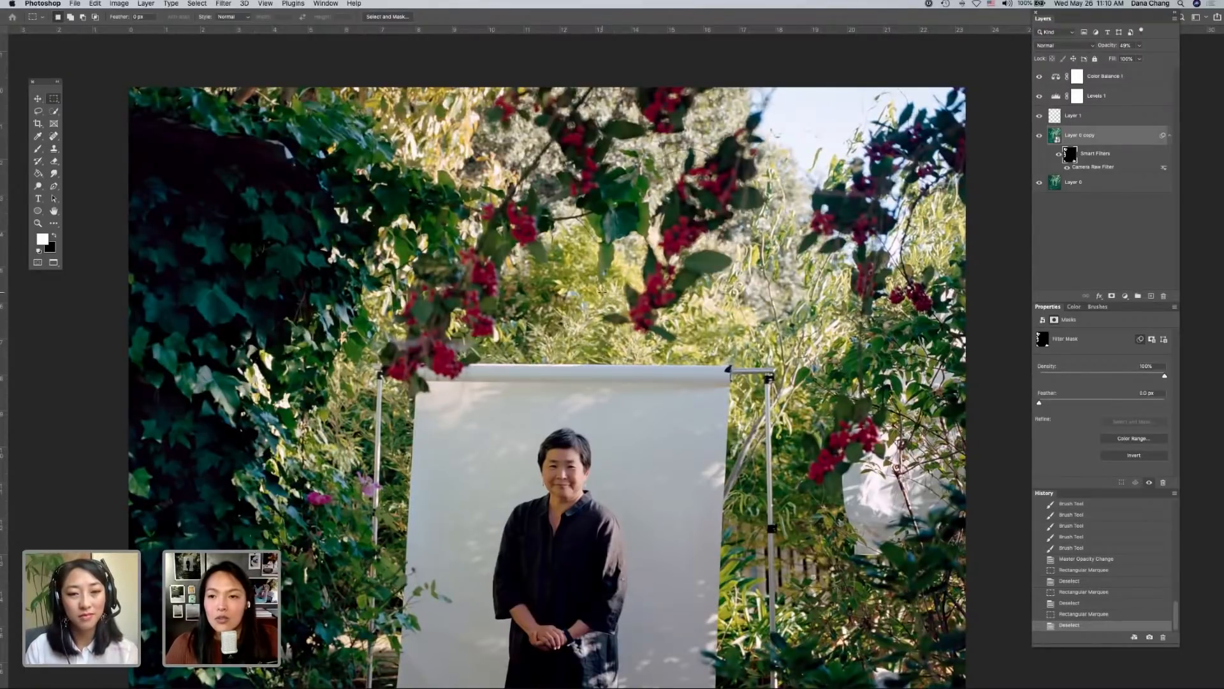
scroll(600, 293, "down", 2)
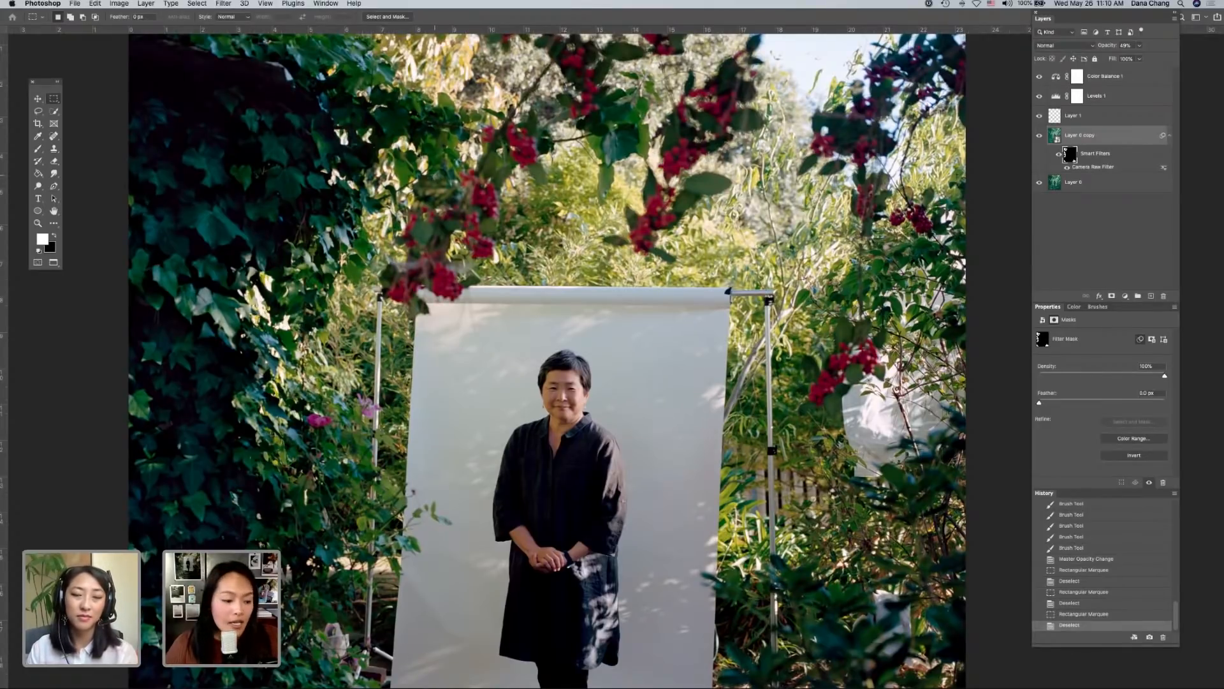
key("super+minus")
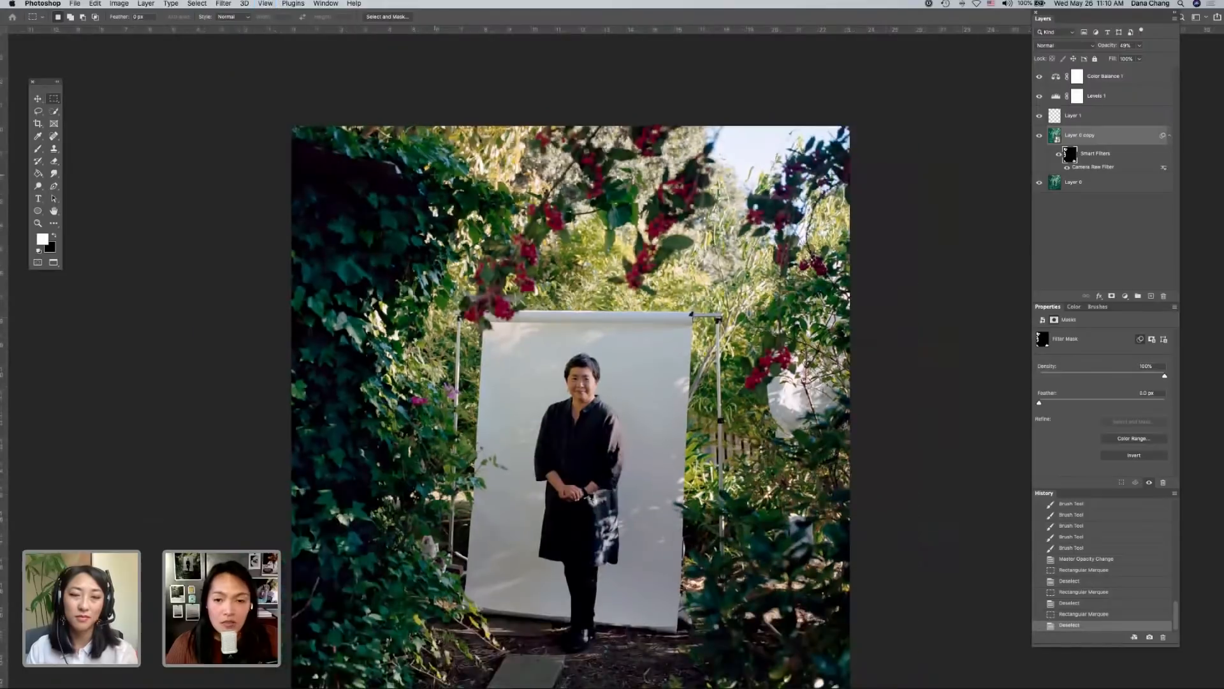
scroll(436, 177, "down", 2)
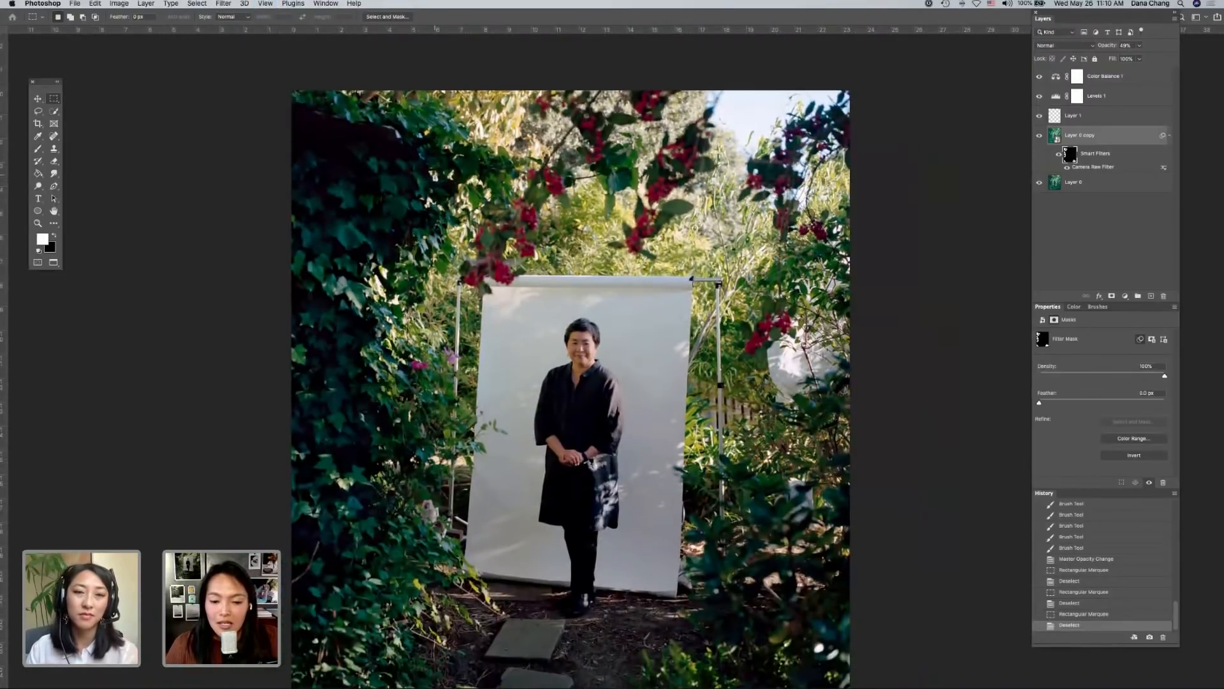
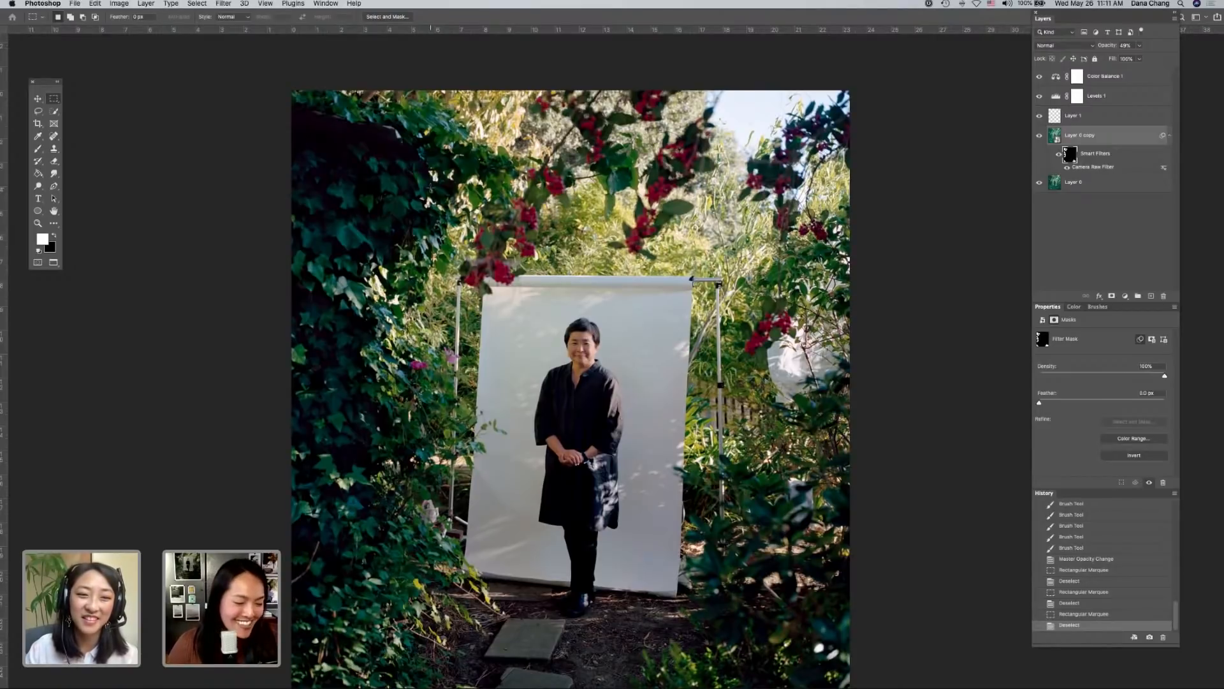
key("super+plus")
scroll(457, 136, "down", 1)
scroll(457, 255, "down", 2)
scroll(960, 440, "down", 4)
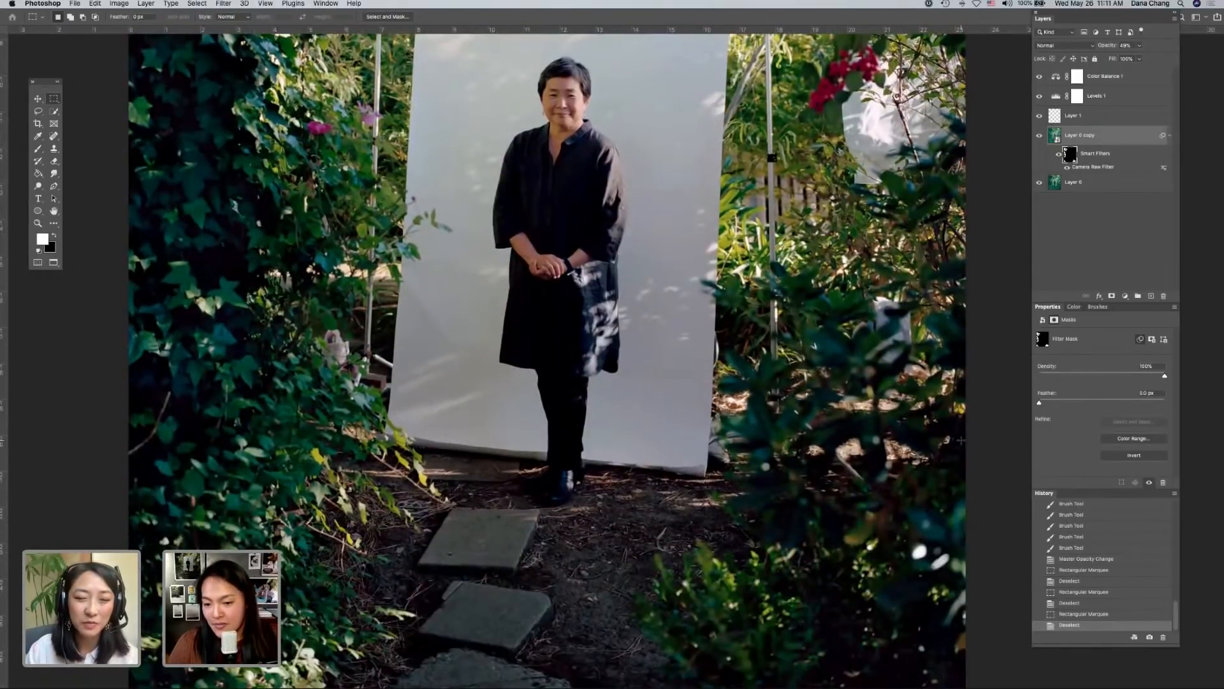
scroll(960, 439, "down", 3)
scroll(962, 440, "up", 6)
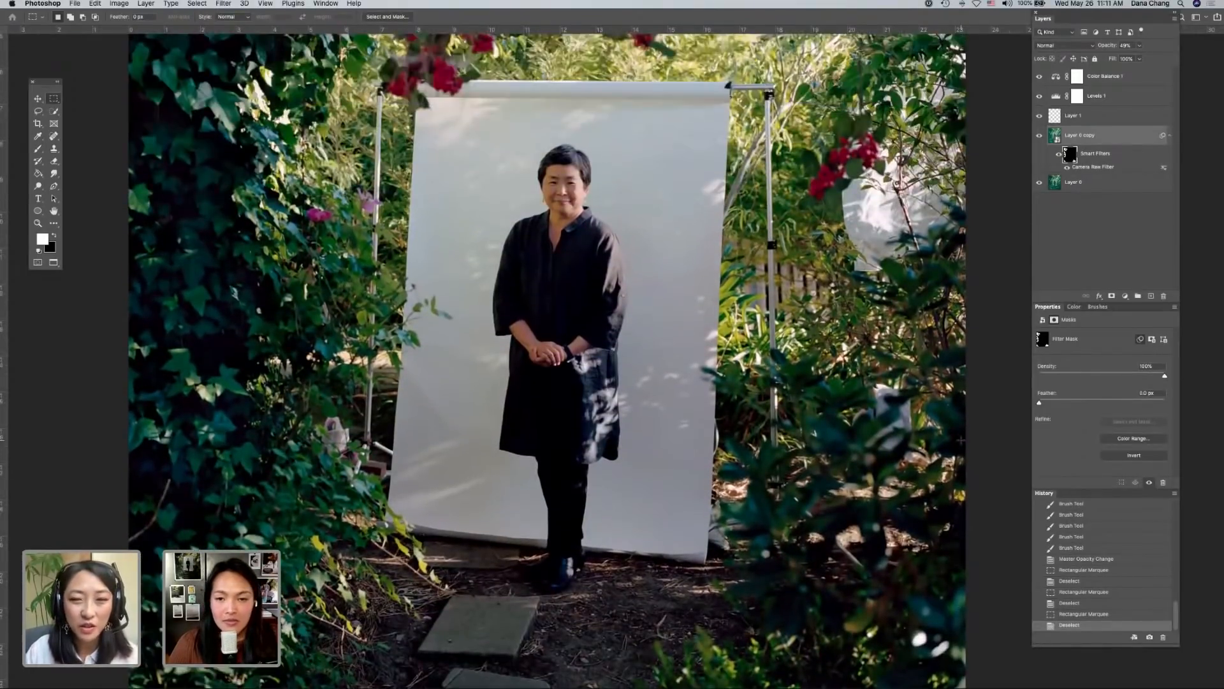
- Duplicate the smart-object layer Layer 0 copy with its Camera Raw filter, and rasterize the duplicate
scroll(962, 440, "down", 3)
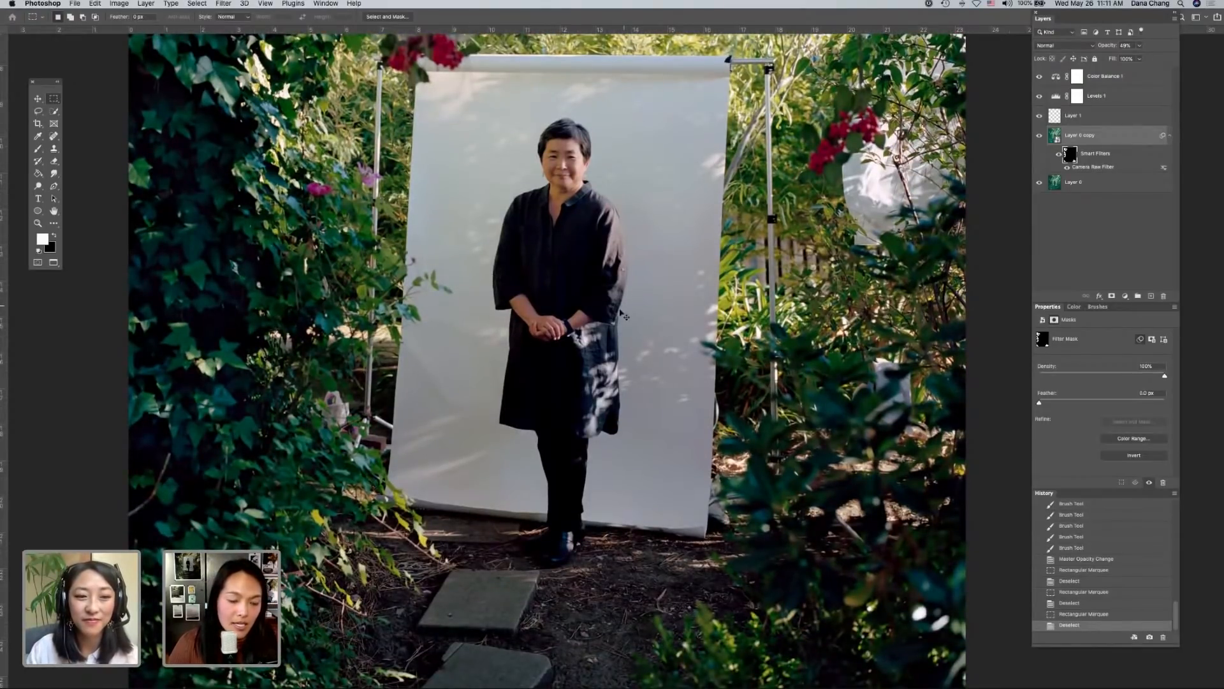
scroll(629, 310, "up", 2)
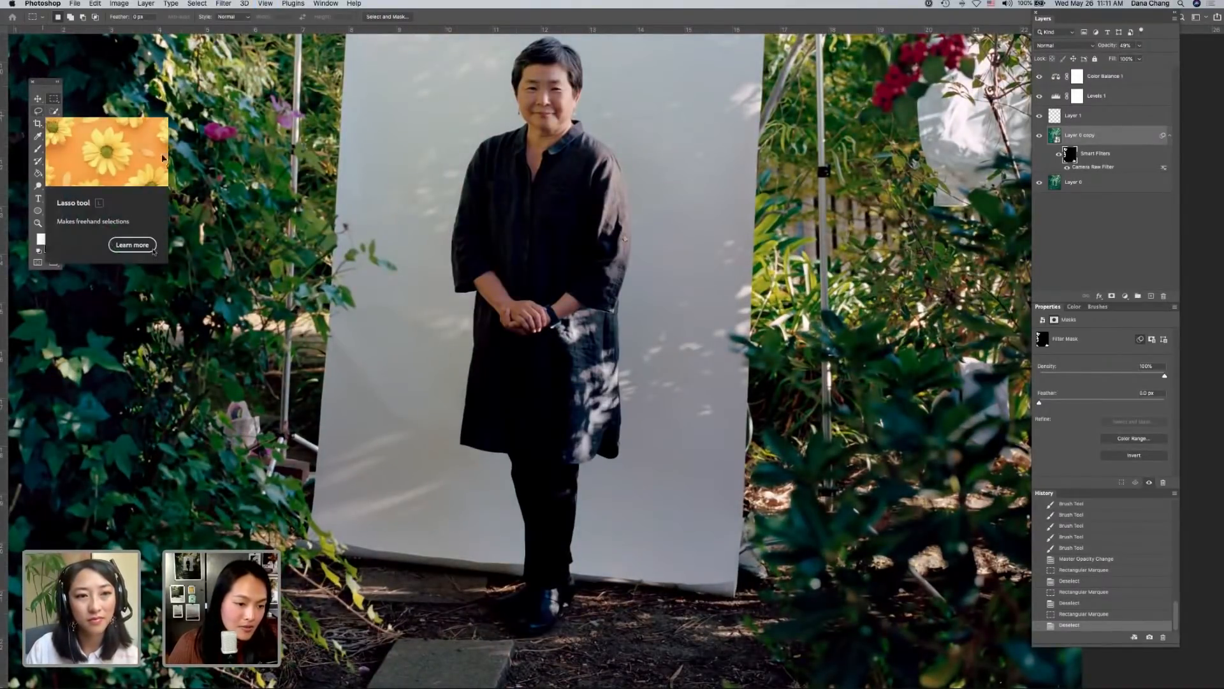
key("b")
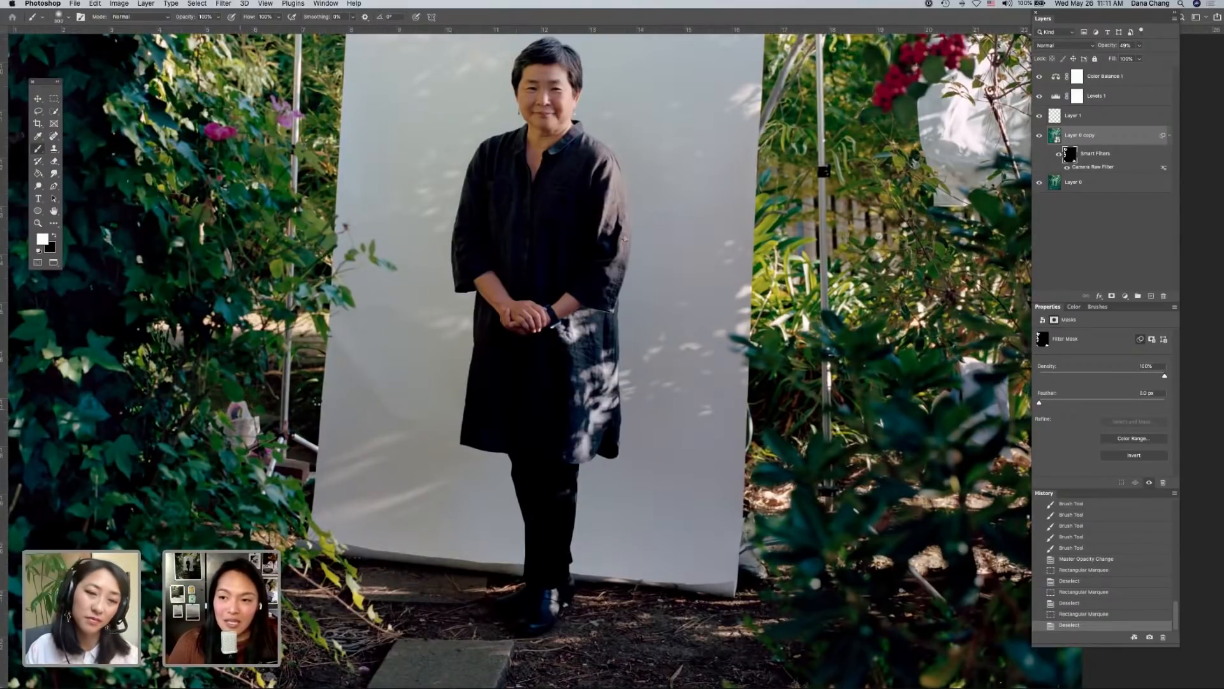
key("t")
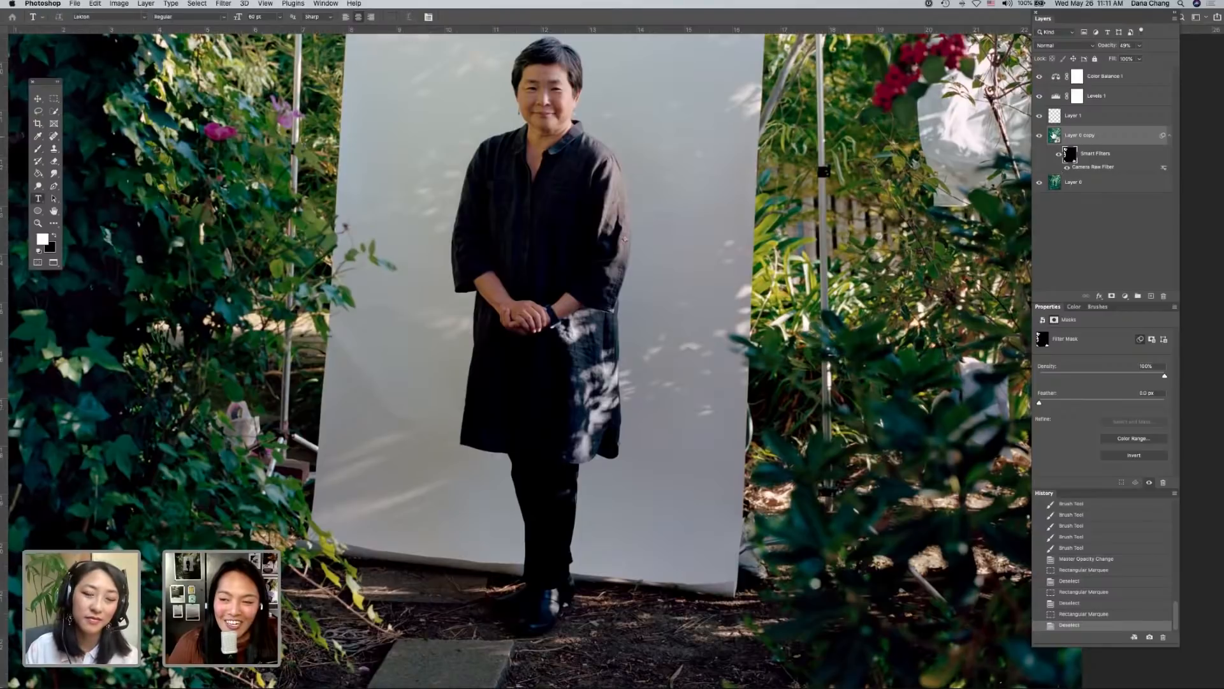
right_click(1054, 133)
left_click(1051, 133)
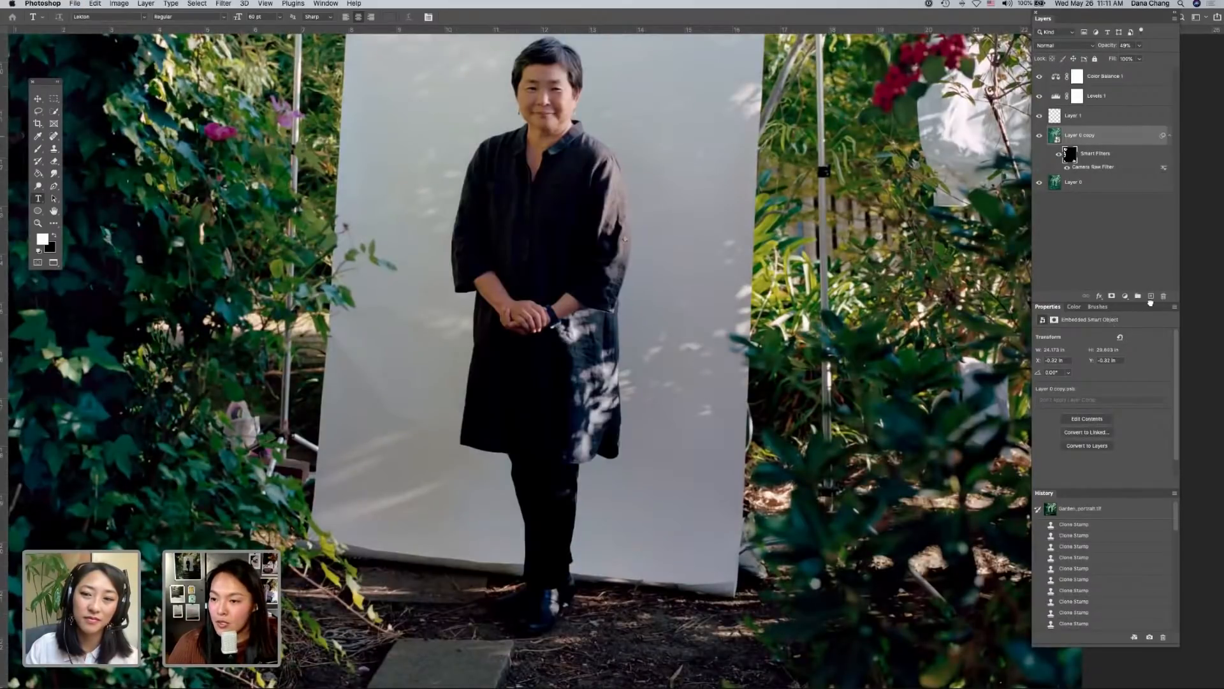
left_click_drag(1088, 136, 1151, 296)
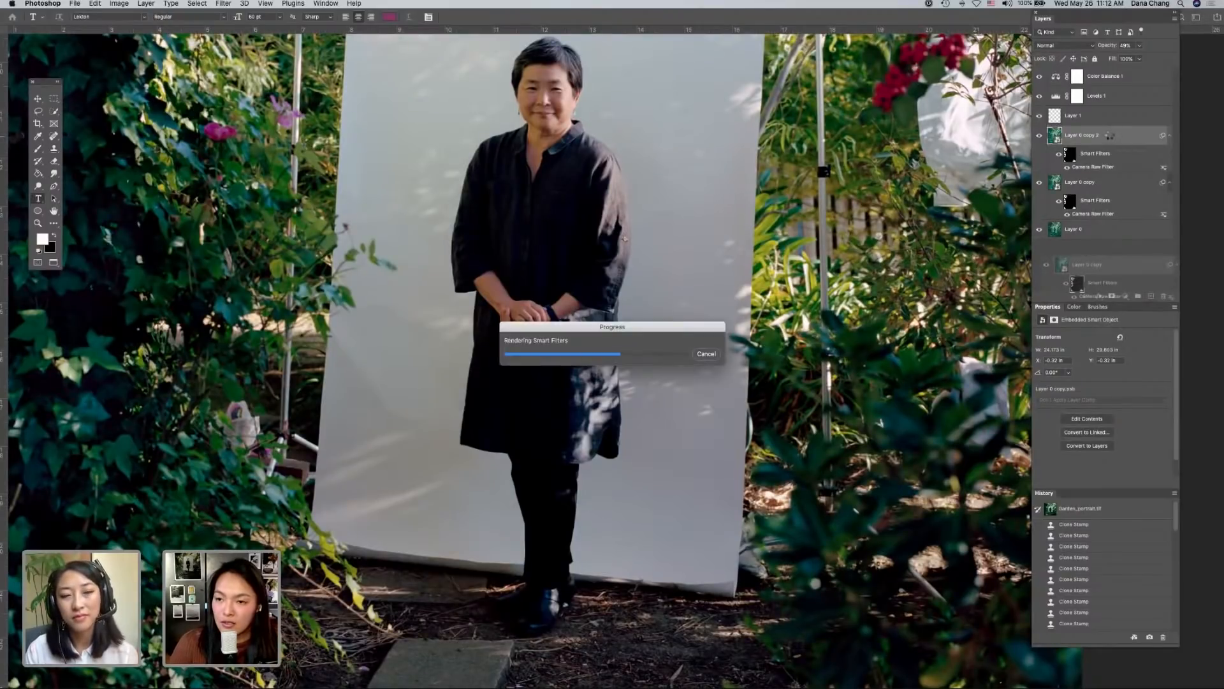
right_click(1110, 137)
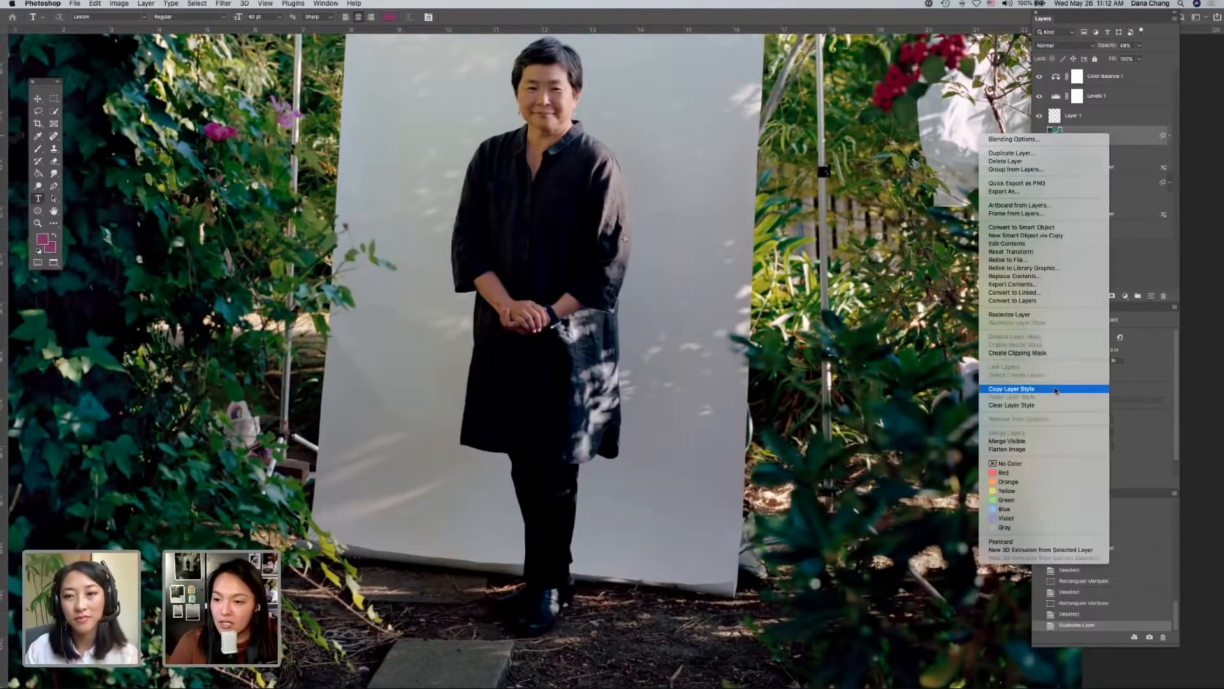
left_click(1028, 315)
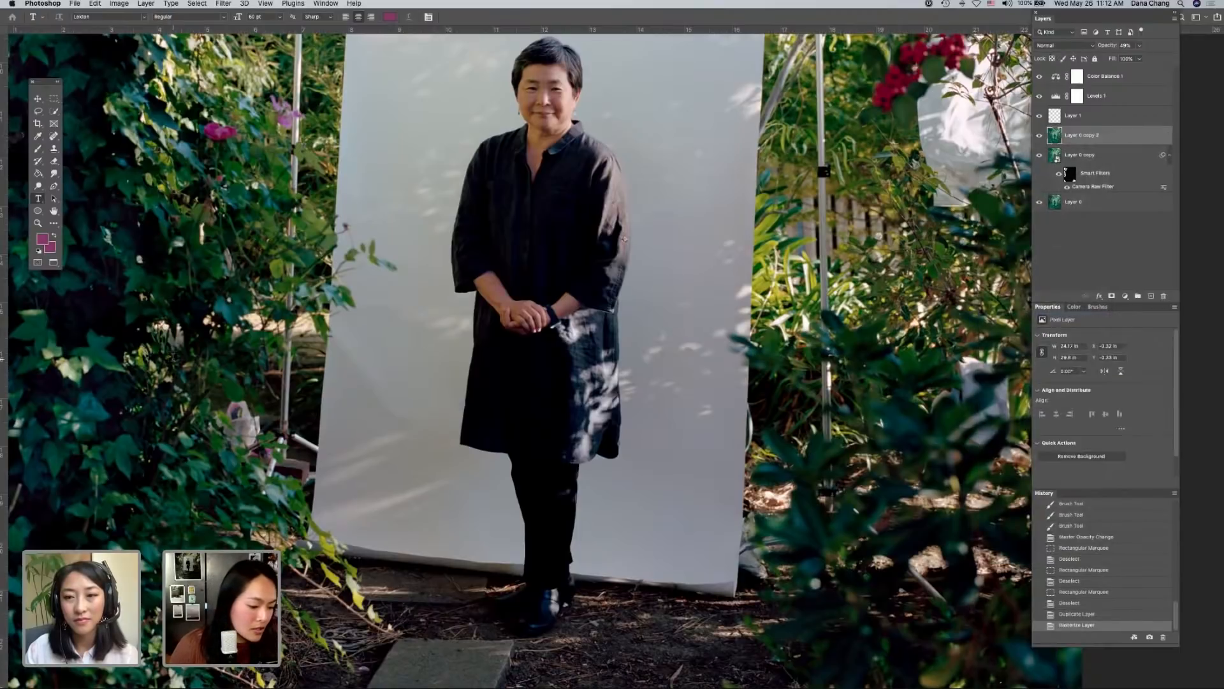
- Remove the pale object in the ivy beside the backdrop's lower-left edge using a rectangular marquee and a Content-Aware fill
key("m")
left_click_drag(212, 391, 274, 457)
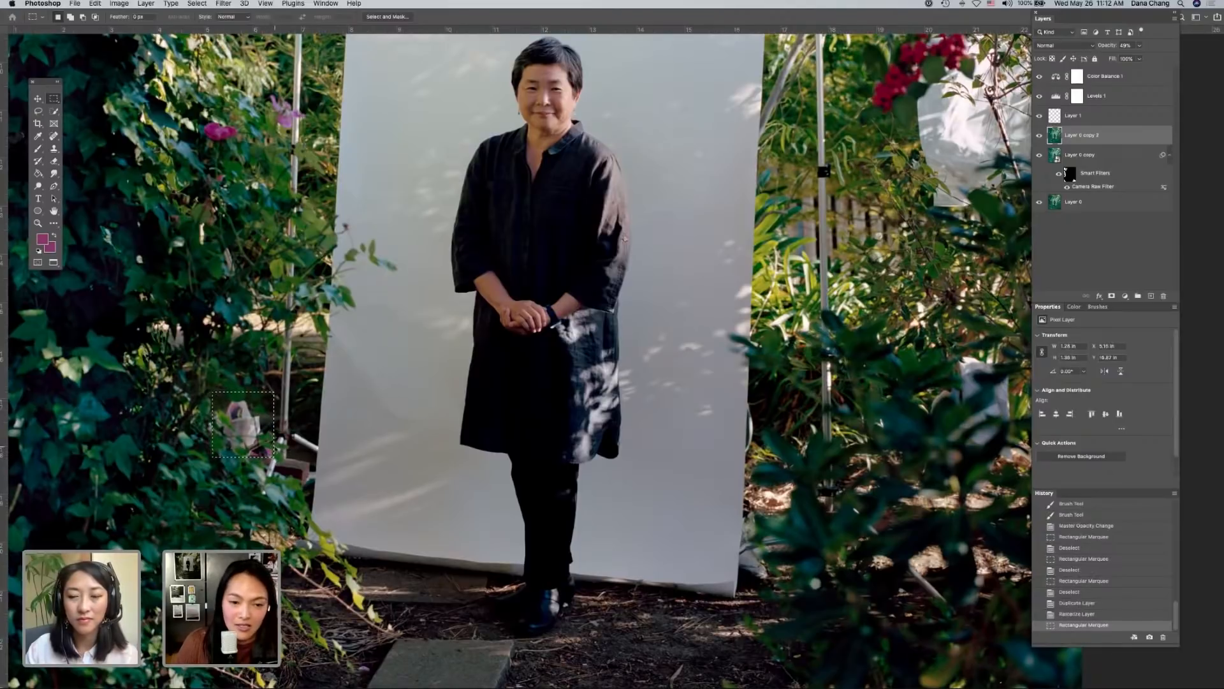
scroll(273, 458, "left", 3)
key("shift+F5")
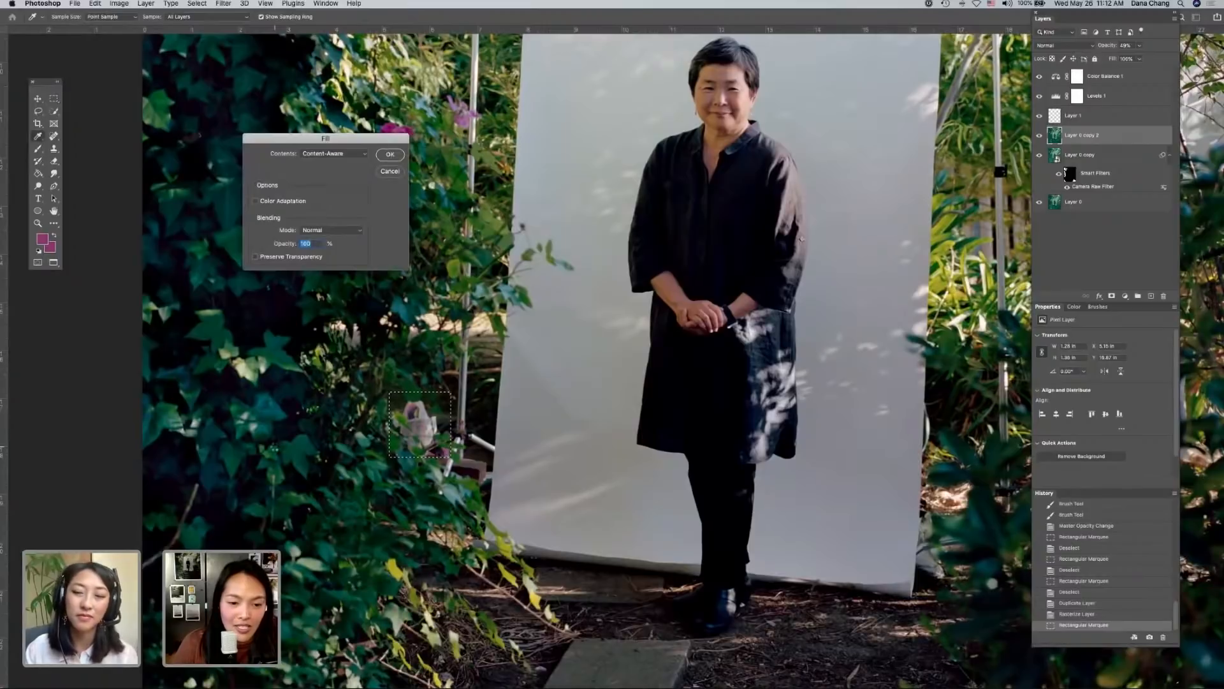
key("Escape")
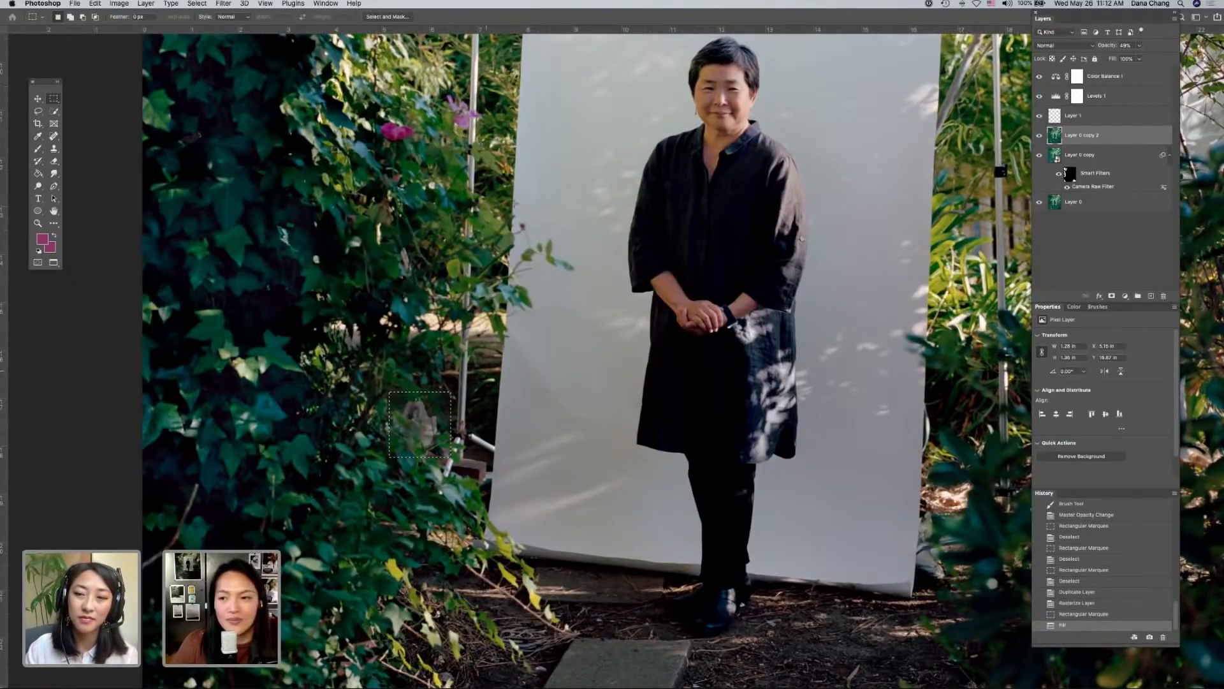
- Set the rasterized duplicate layer's opacity to 100% and clear the marquee selection
left_click(1138, 45)
left_click_drag(1139, 58, 1162, 58)
key("ctrl+d")
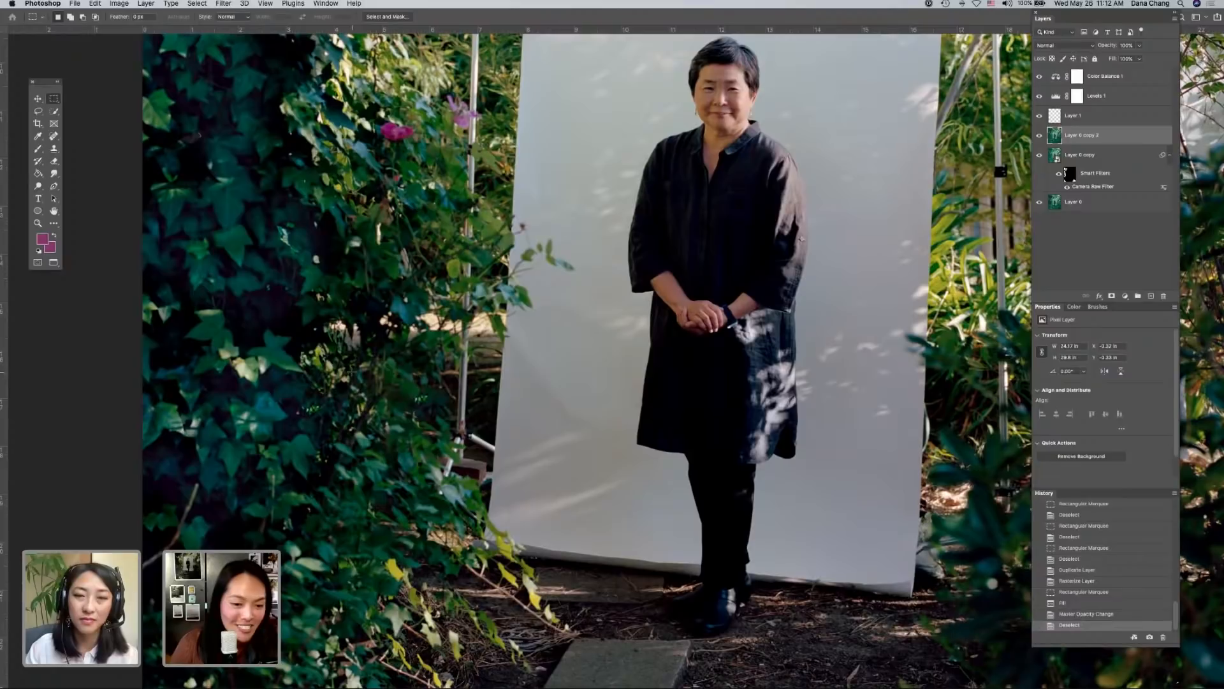
- Compare the filled ivy patch with its surroundings in the whole portrait and at closer views
key("super+minus")
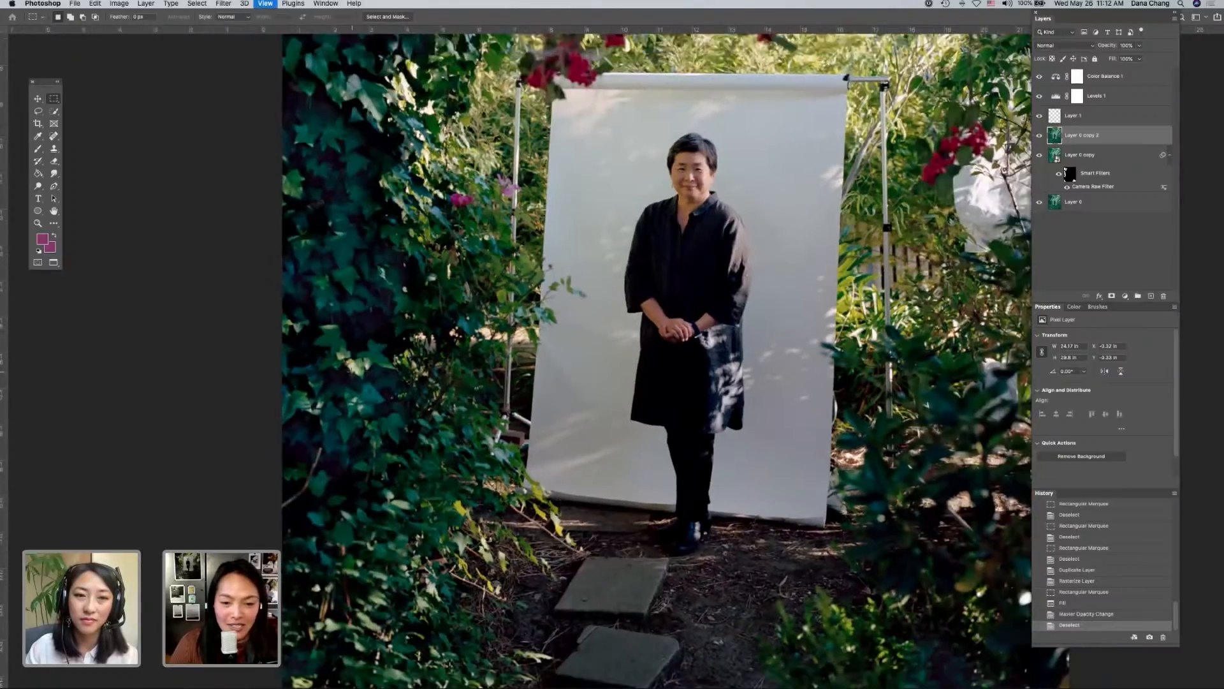
key("super+minus")
key("super+minus")
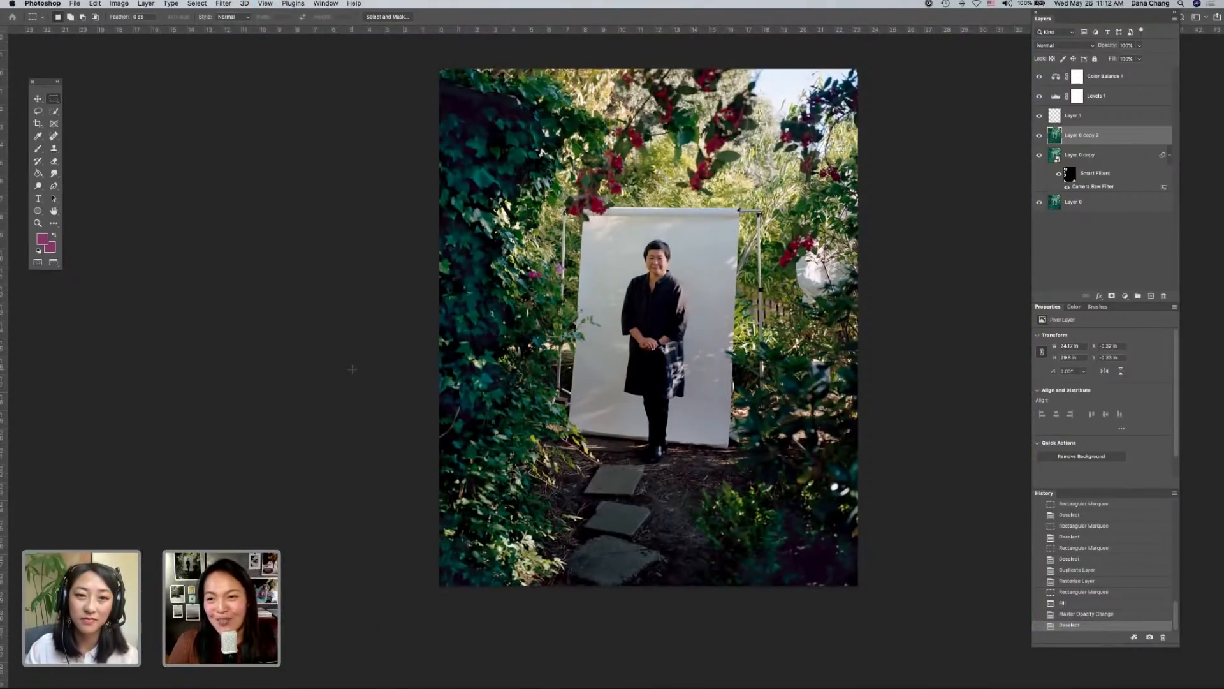
key("super+plus")
key("super+plus")
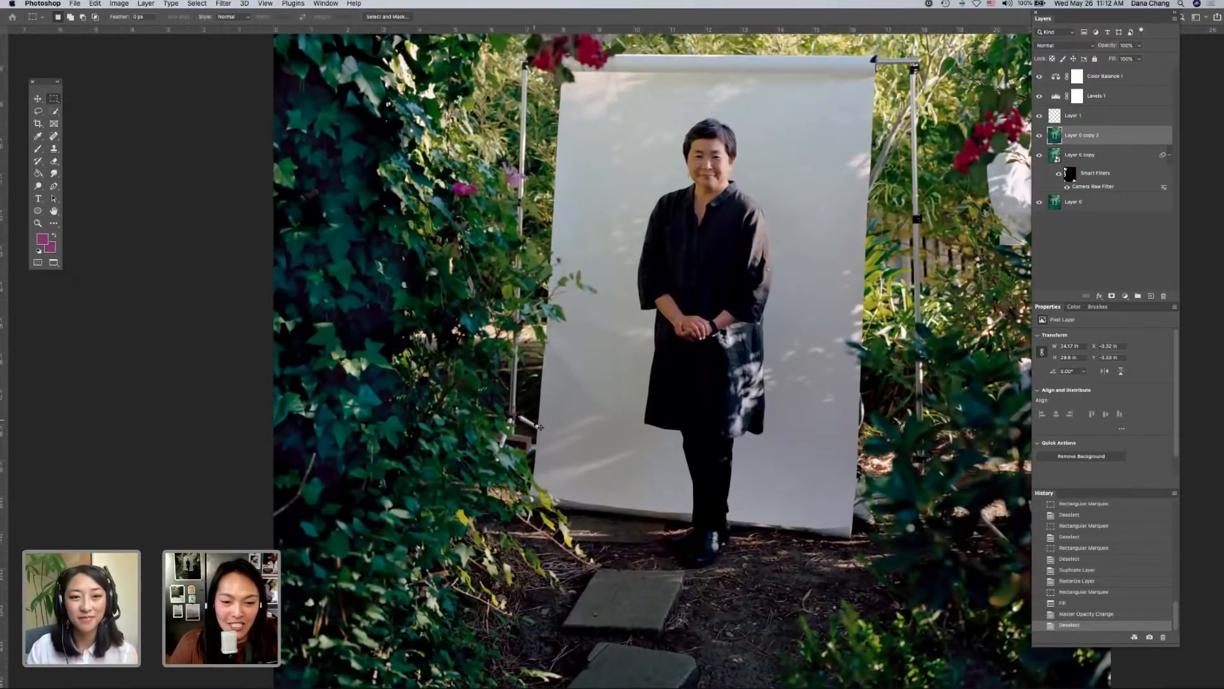
key("super+minus")
key("super+minus")
key("super+minus")
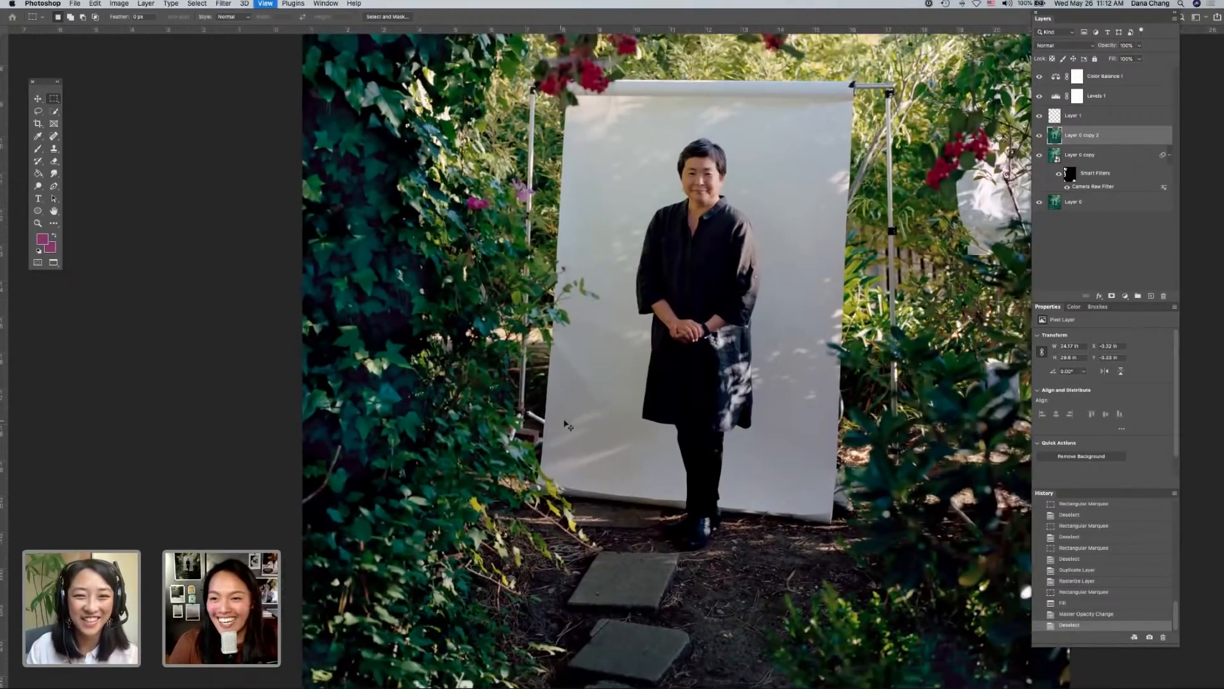
key("super+plus")
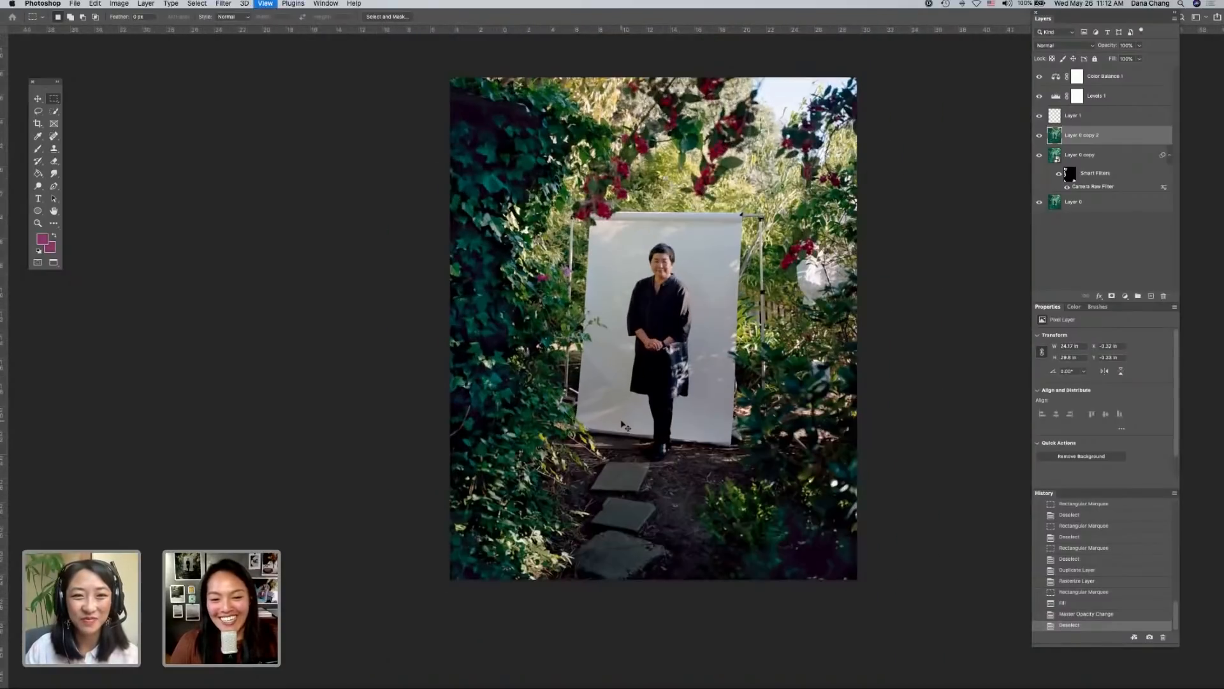
key("super+minus")
key("super+plus")
key("super+plus")
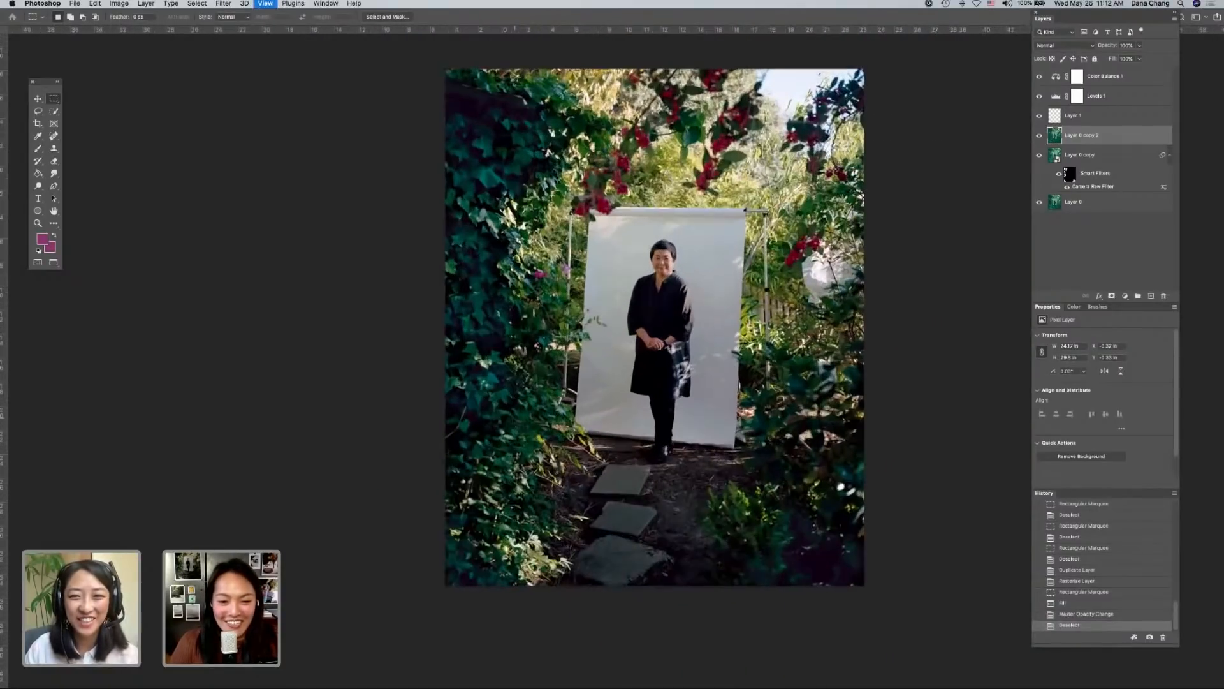
key("super+plus")
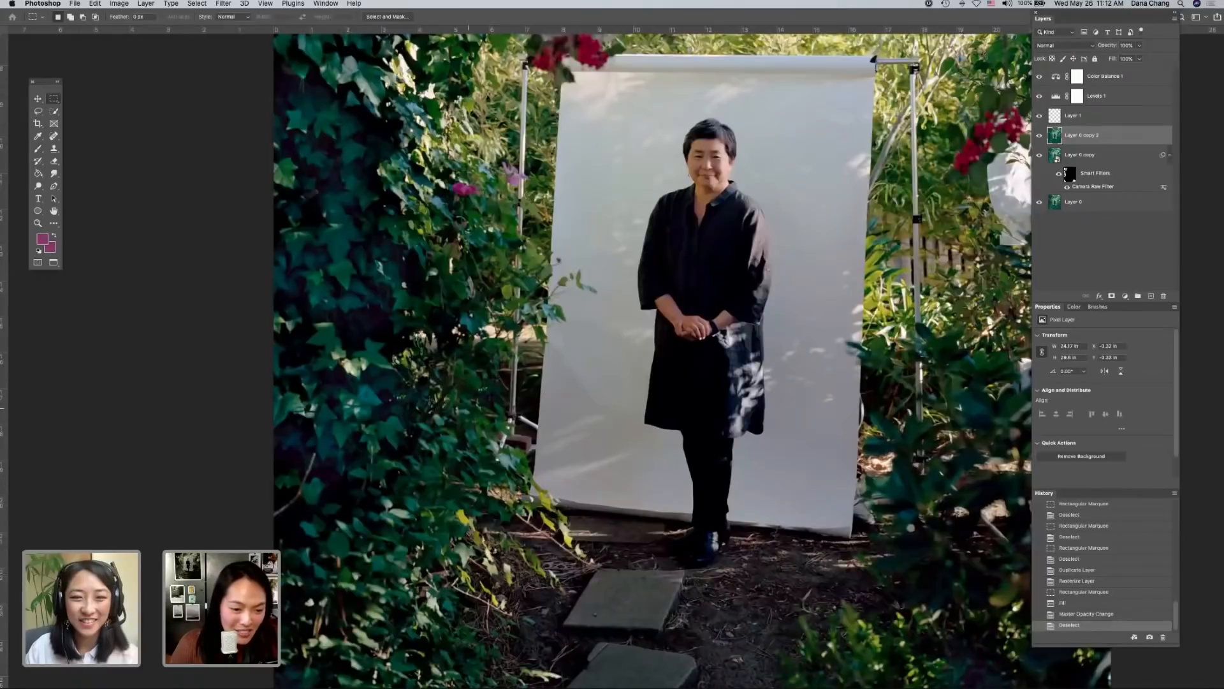
- Inspect the filled foliage beside the light stand up close, along with the stone path, subject and berry branches
key("super+plus")
key("super+plus")
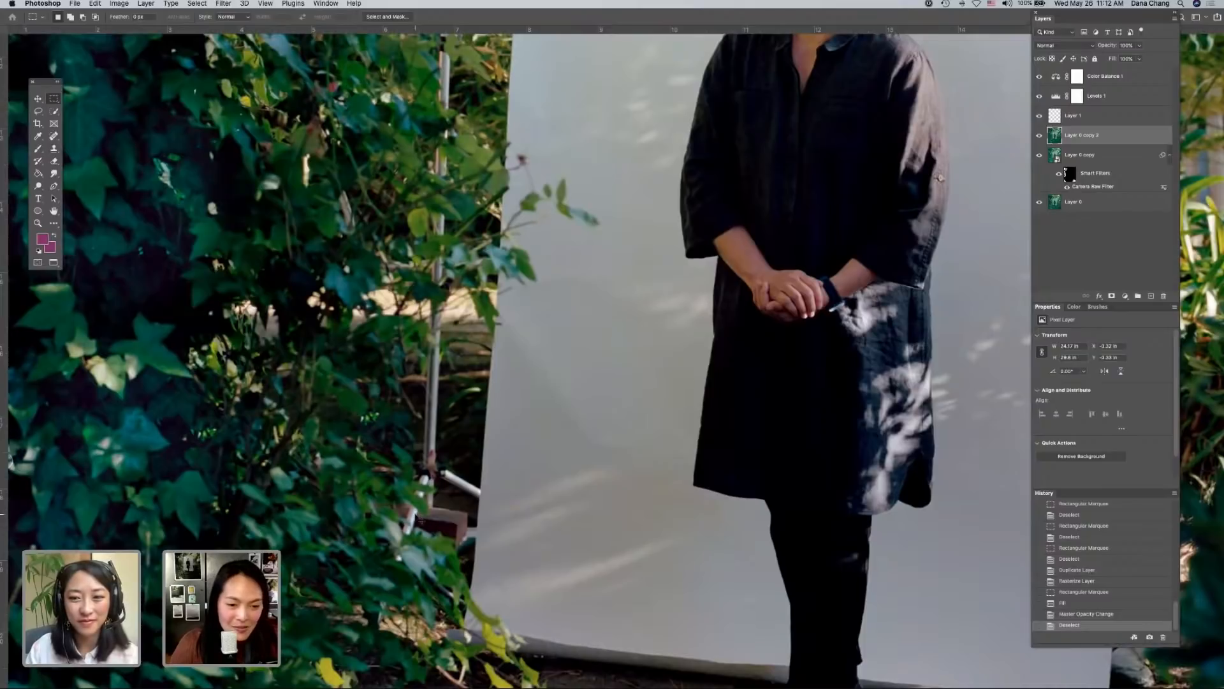
key("super+minus")
key("super+minus")
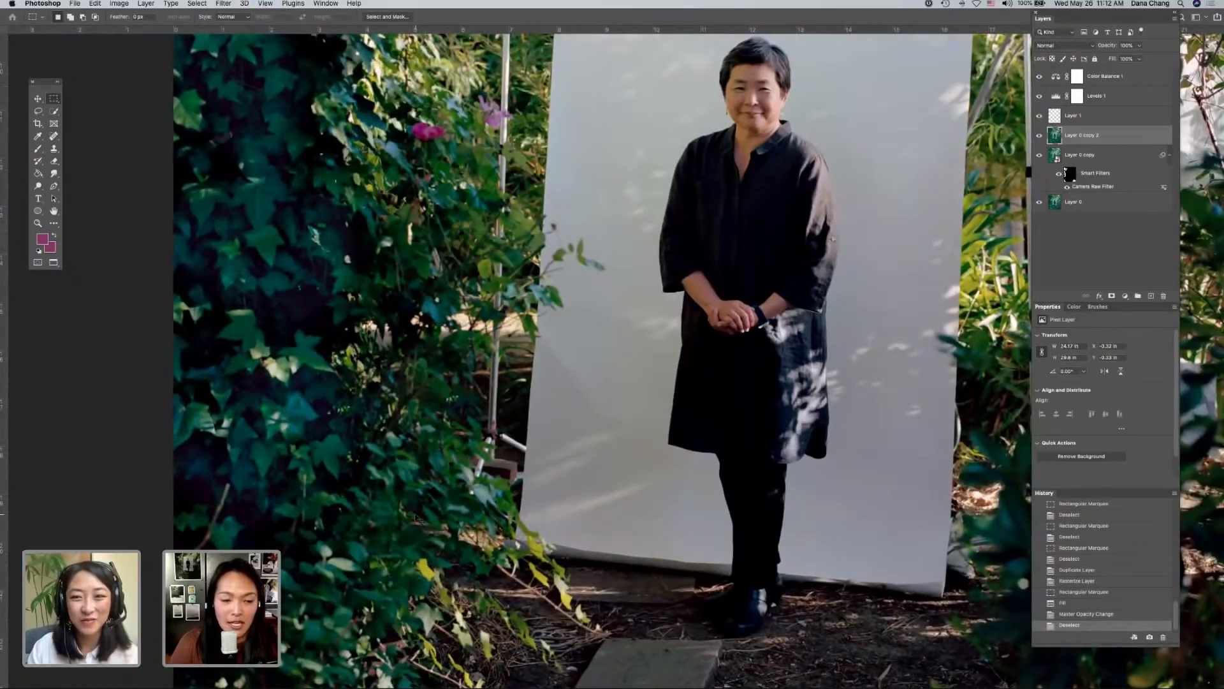
key("super+minus")
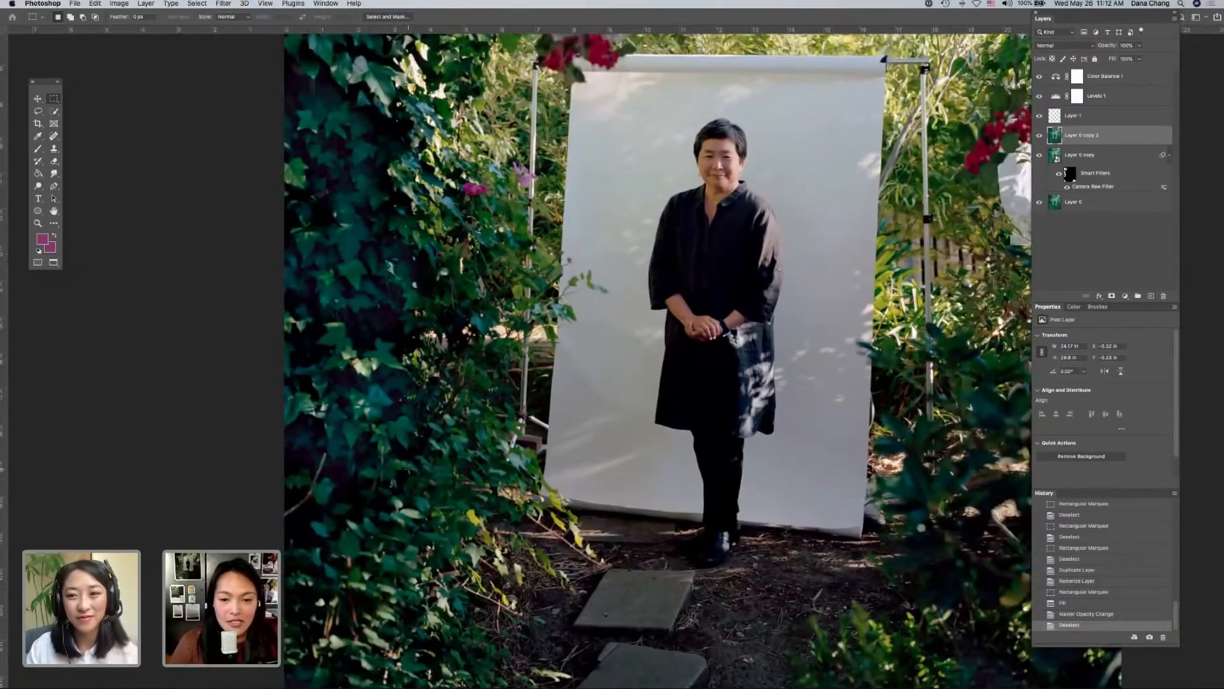
scroll(430, 470, "down", 3)
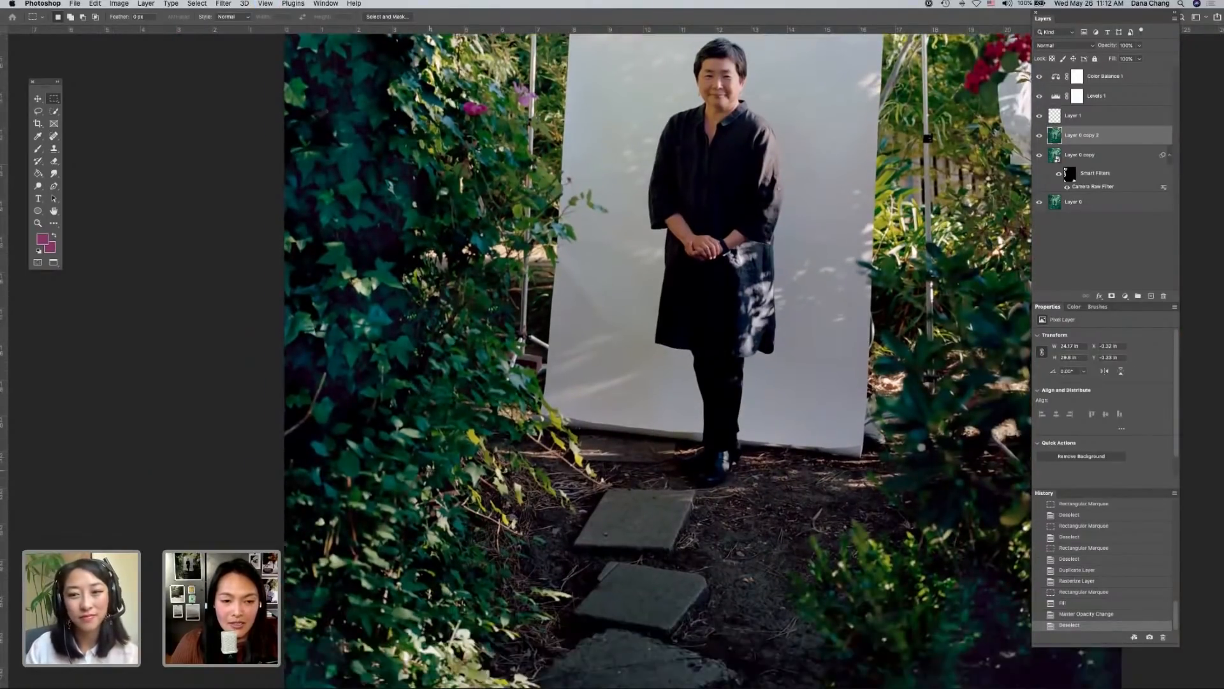
scroll(637, 357, "up", 5)
scroll(637, 358, "right", 3)
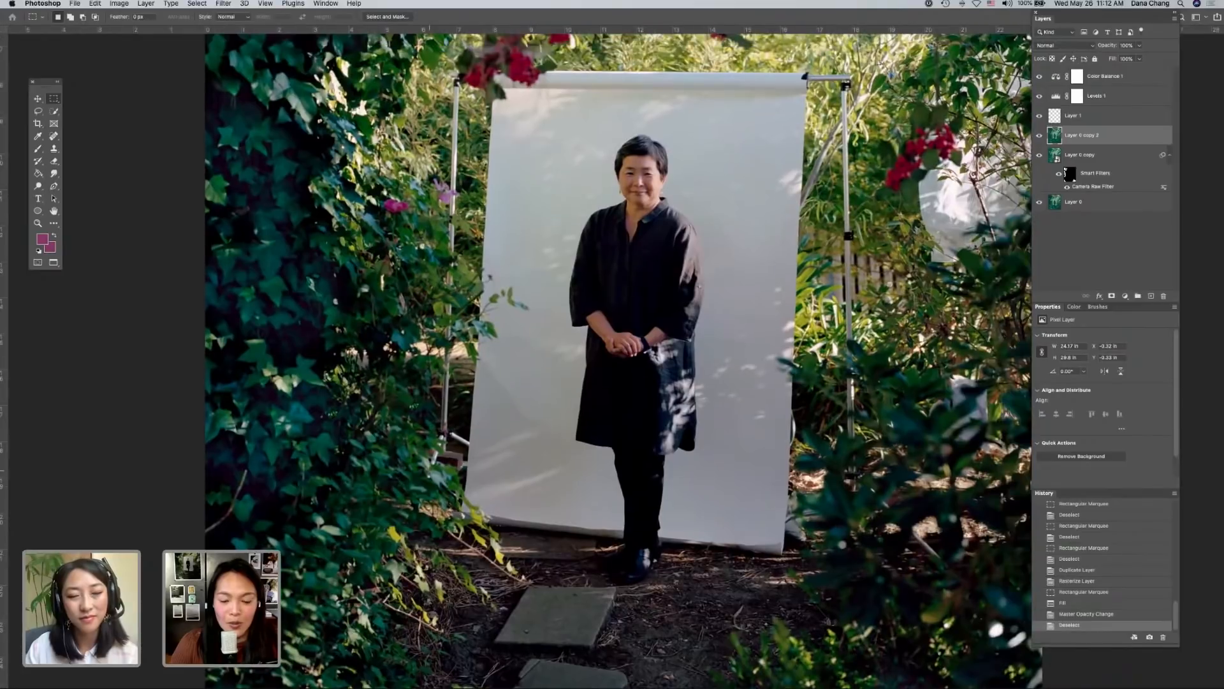
scroll(638, 357, "up", 2)
scroll(638, 357, "right", 2)
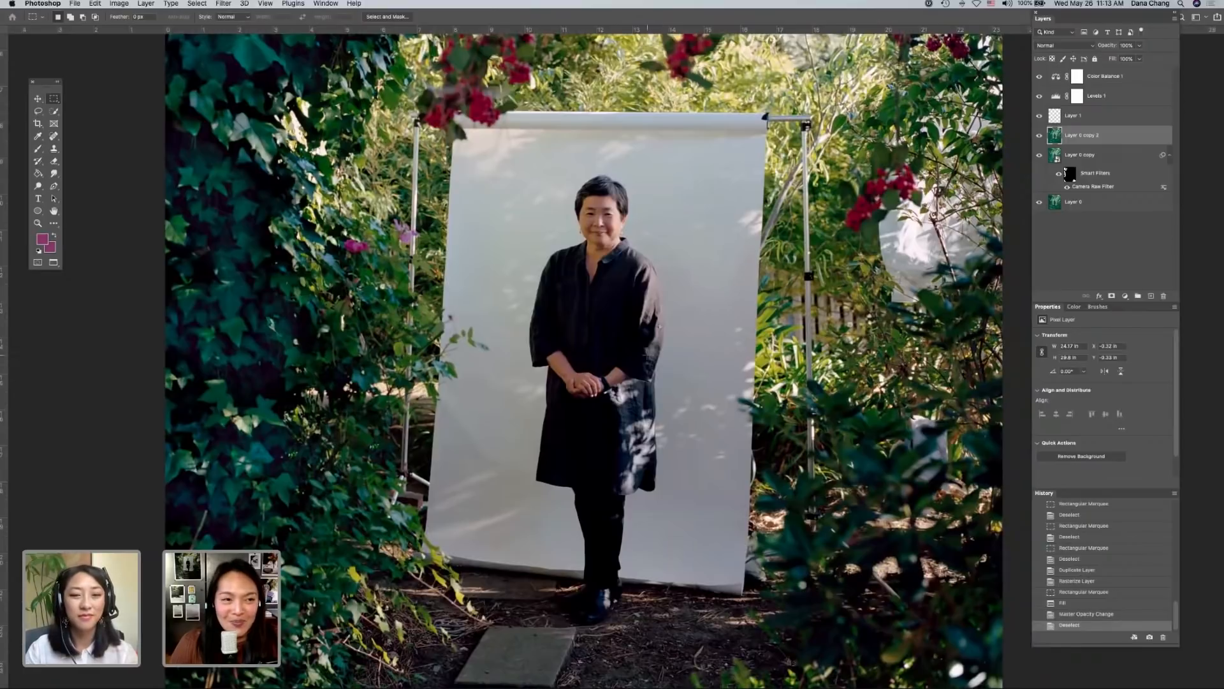
key("ctrl+Up")
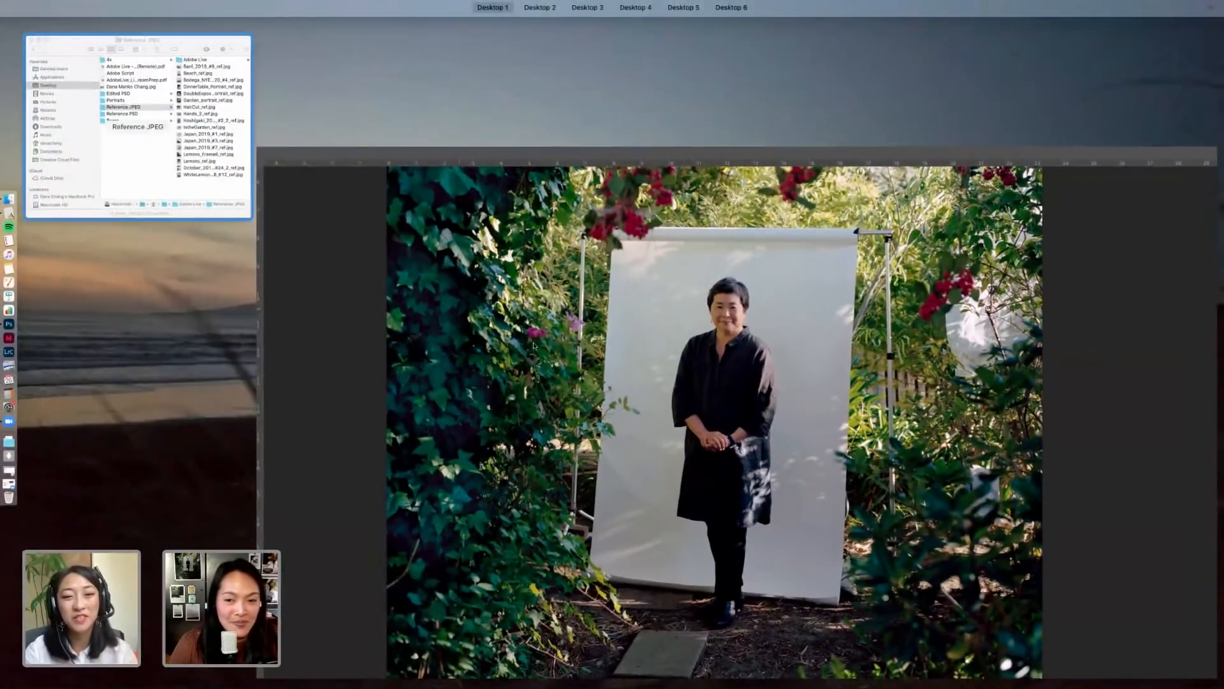
key("ctrl+Up")
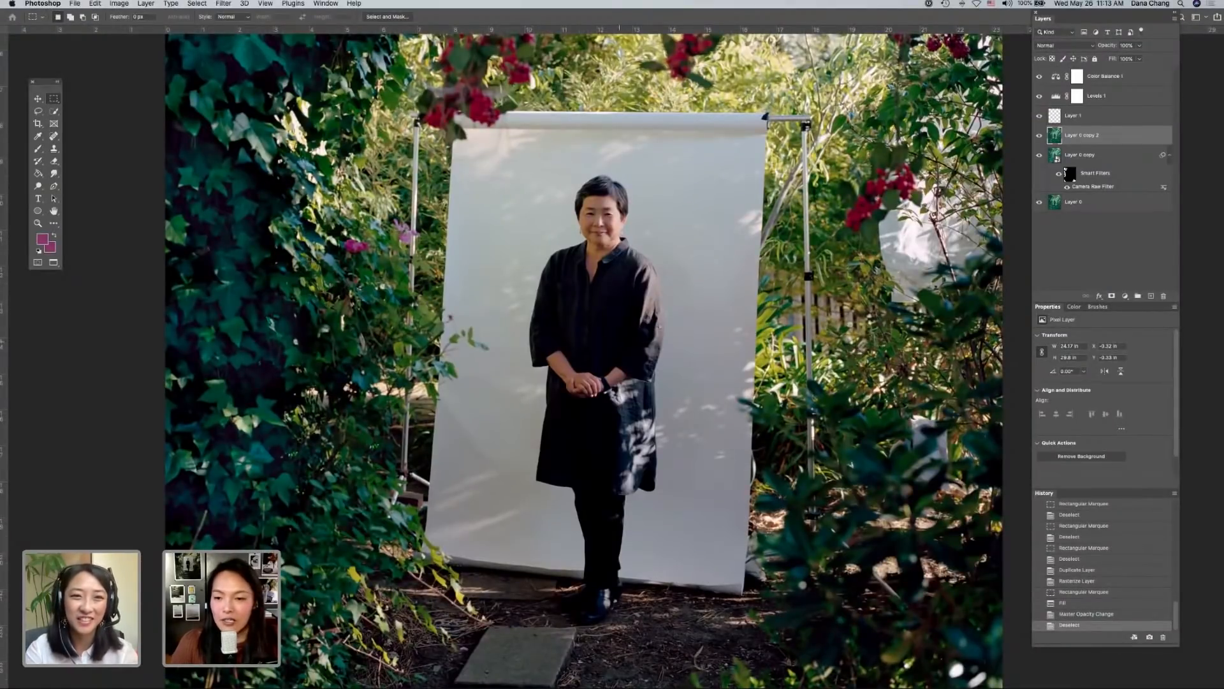
- Try to remove the black clip at the backdrop's upper-right corner with a marquee about 0.18 by 0.26 in and a Content-Aware fill
scroll(715, 253, "up", 3)
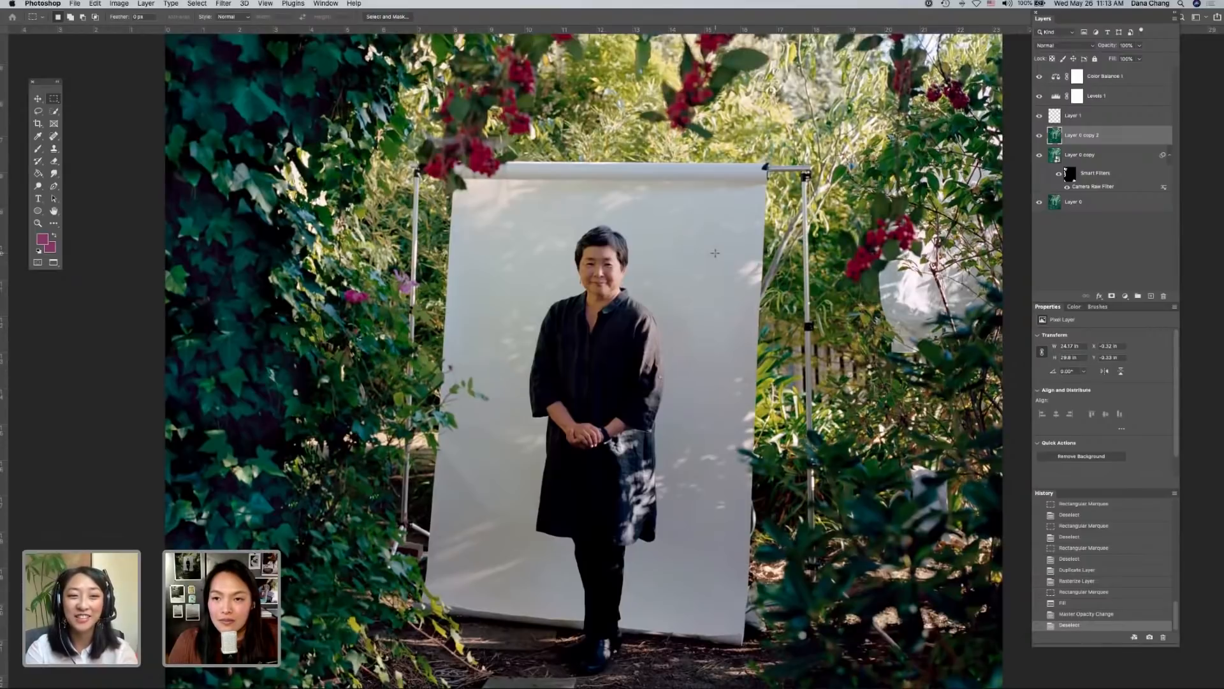
key("super+equal")
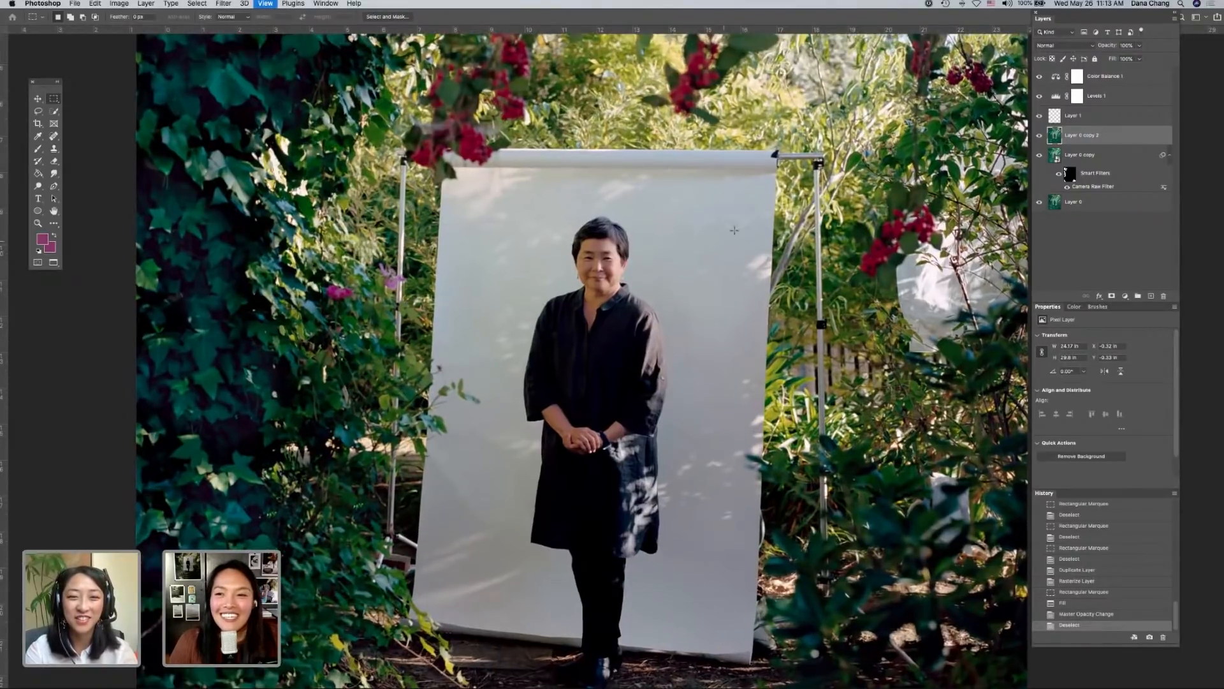
key("super+equal")
scroll(751, 233, "up", 6)
key("super+equal")
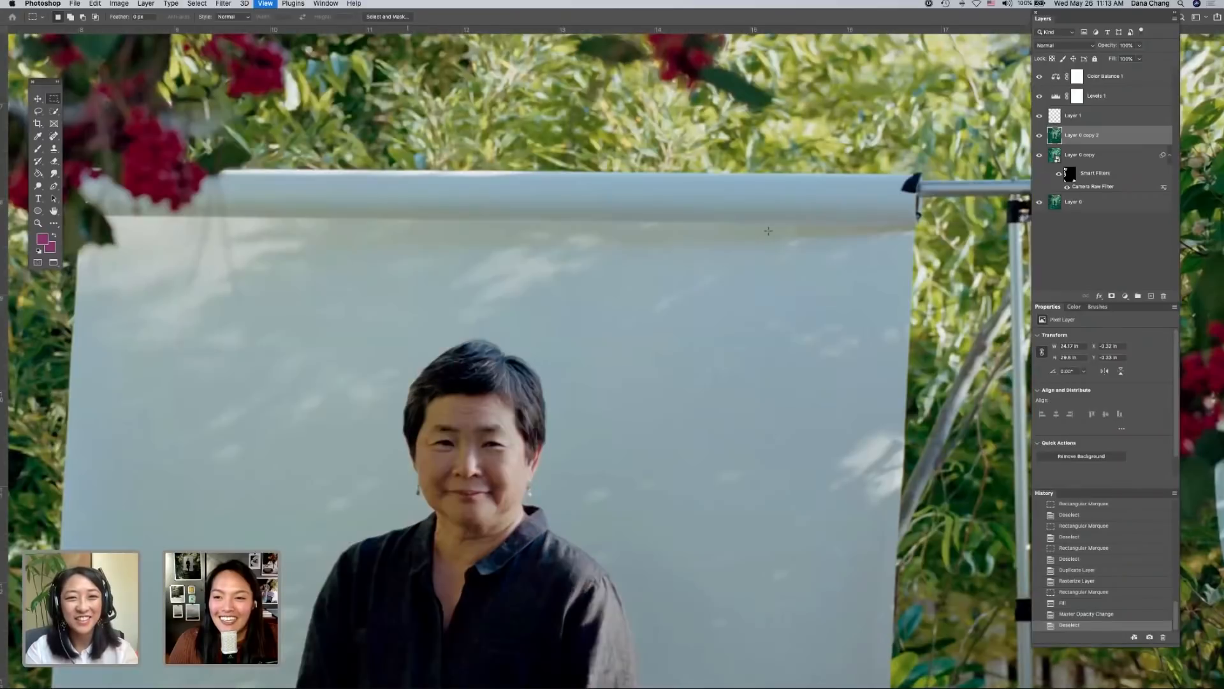
scroll(828, 202, "right", 3)
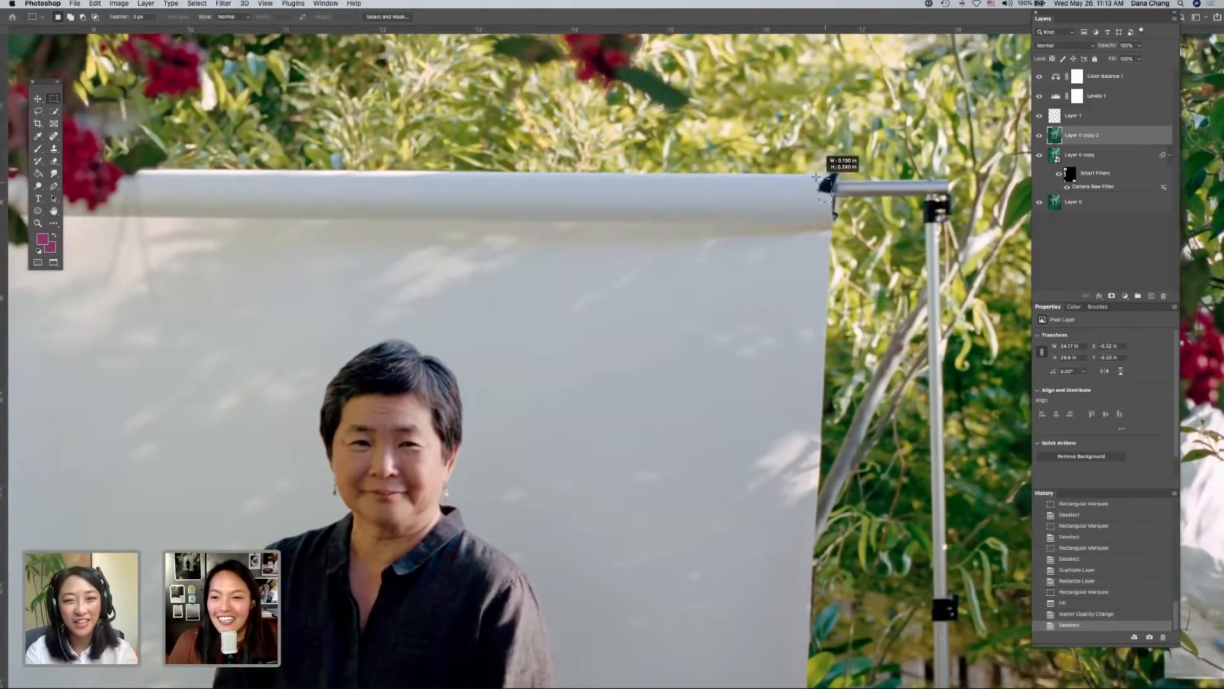
left_click_drag(832, 203, 816, 173)
key("shift+BackSpace")
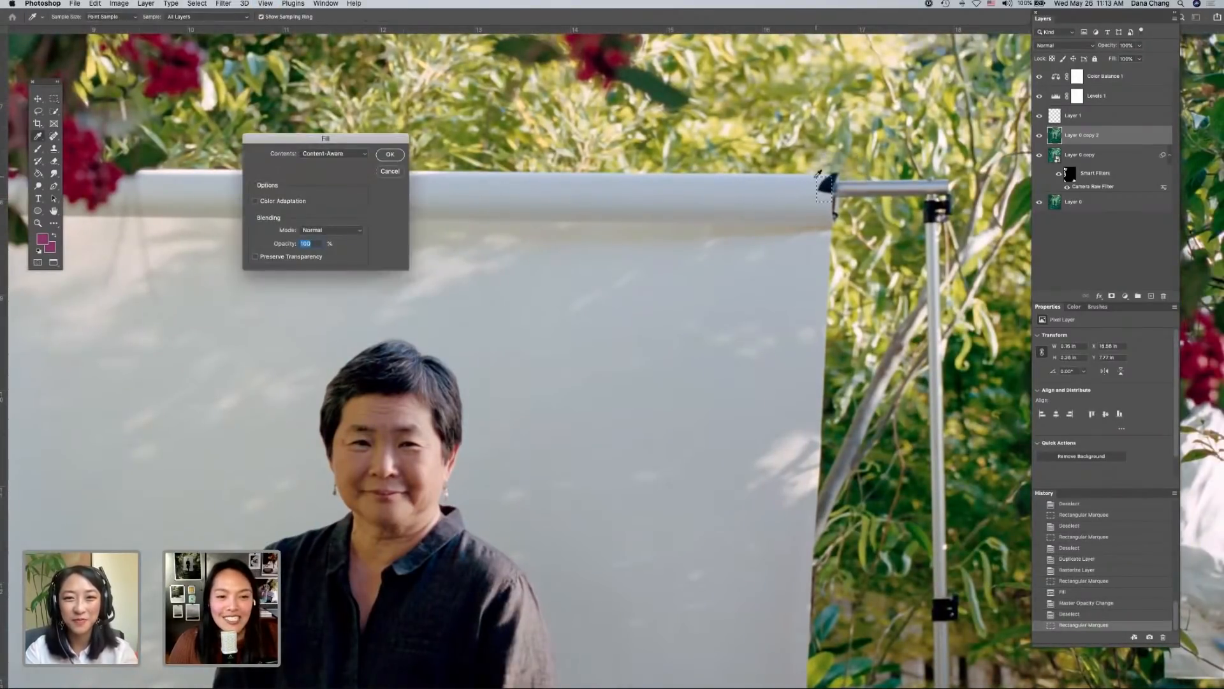
key("Return")
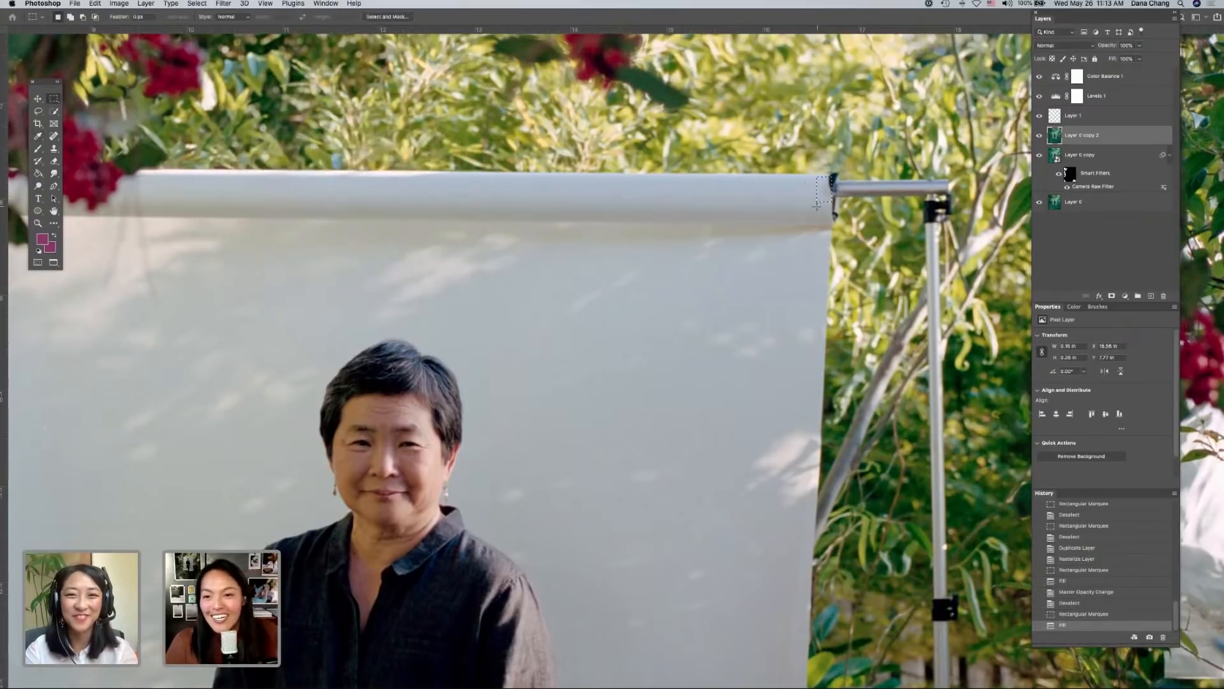
- Undo the Content-Aware fill over the backdrop's corner clip and clear the selection
key("super+z")
key("super+d")
key("super+minus")
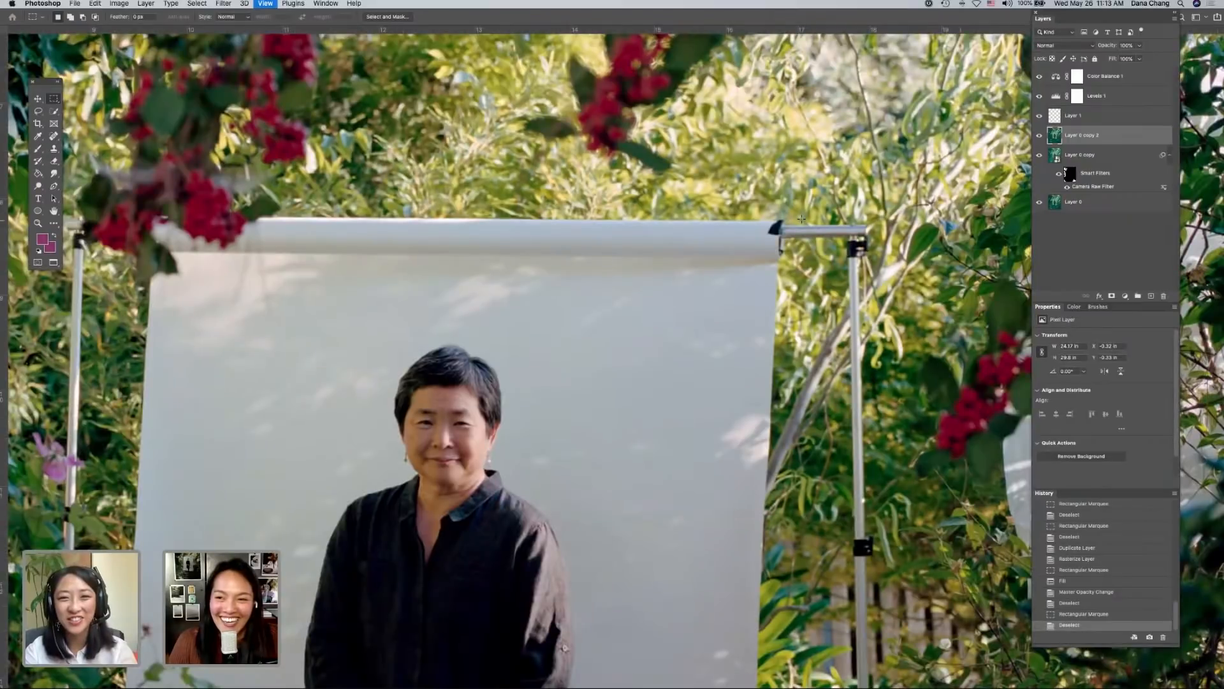
key("super+minus")
scroll(802, 219, "down", 3)
scroll(801, 219, "down", 5)
key("super+minus")
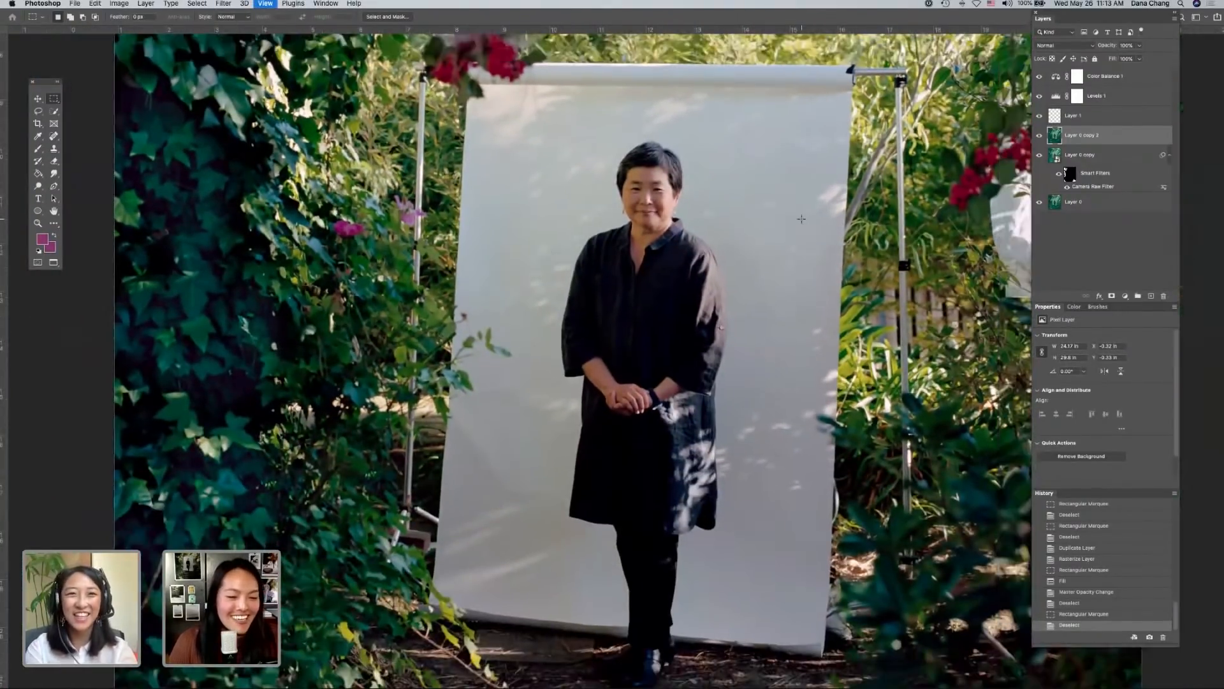
- Review the whole portrait from the berry branches to the stone path and select the Color Balance 1 adjustment layer
key("super+minus")
scroll(802, 219, "down", 4)
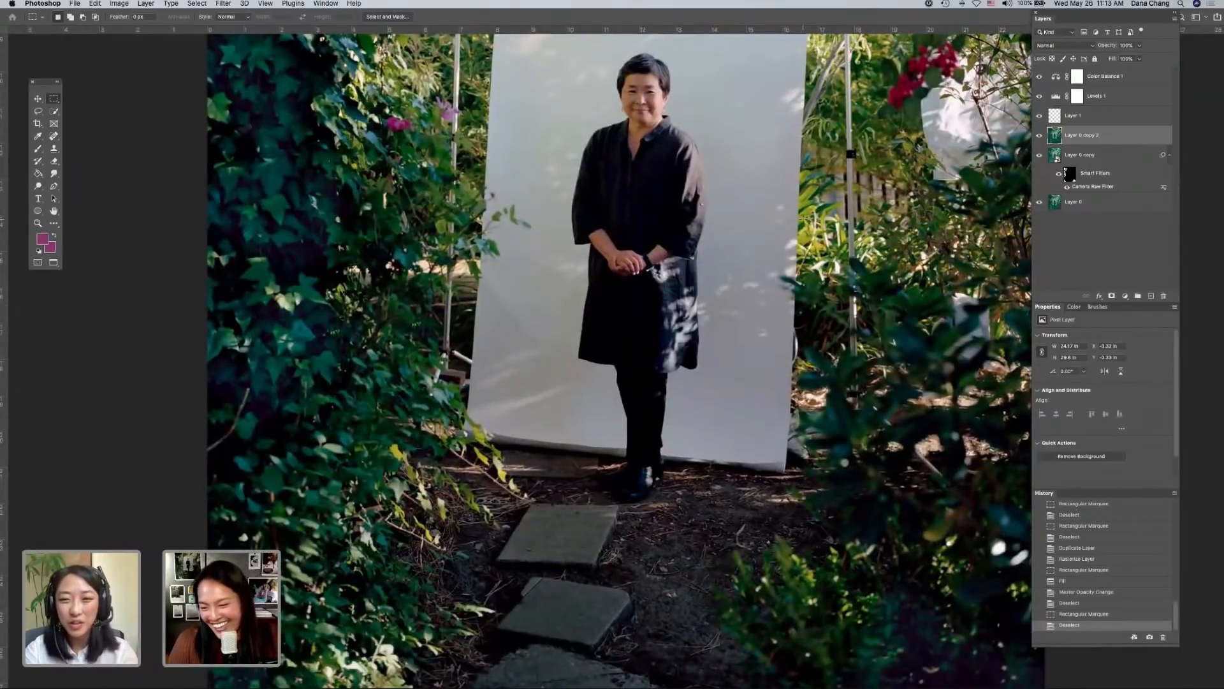
scroll(803, 219, "right", 3)
scroll(802, 218, "down", 2)
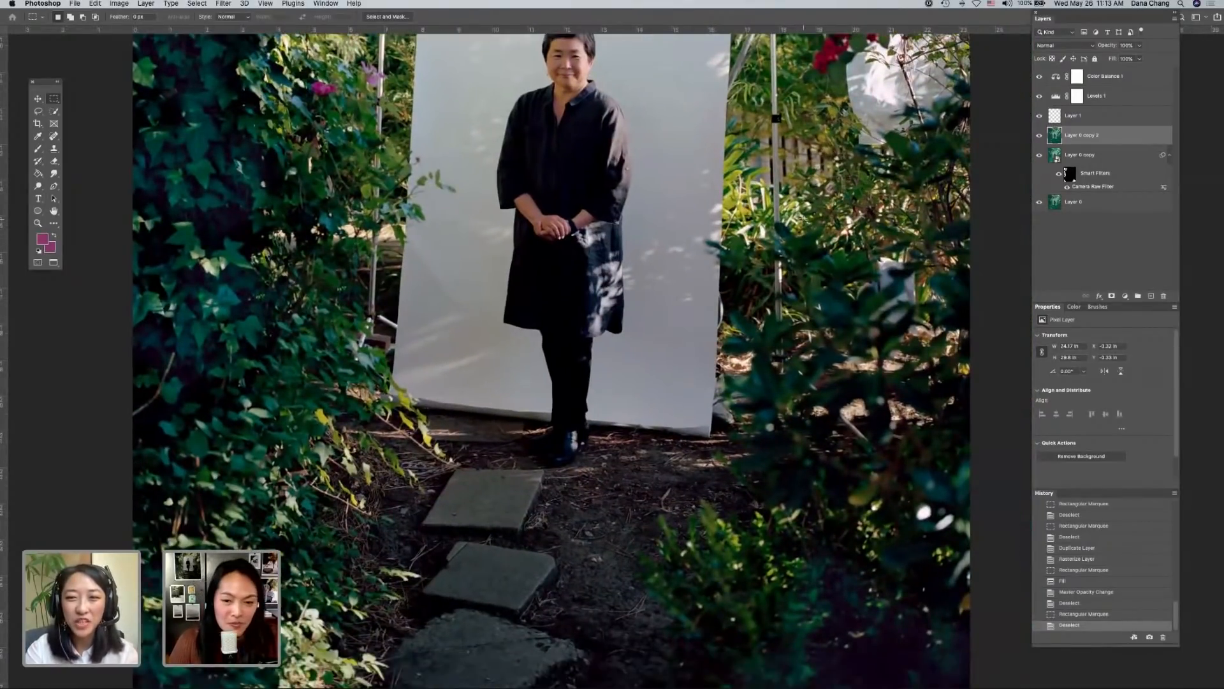
key("super+minus")
scroll(802, 218, "up", 3)
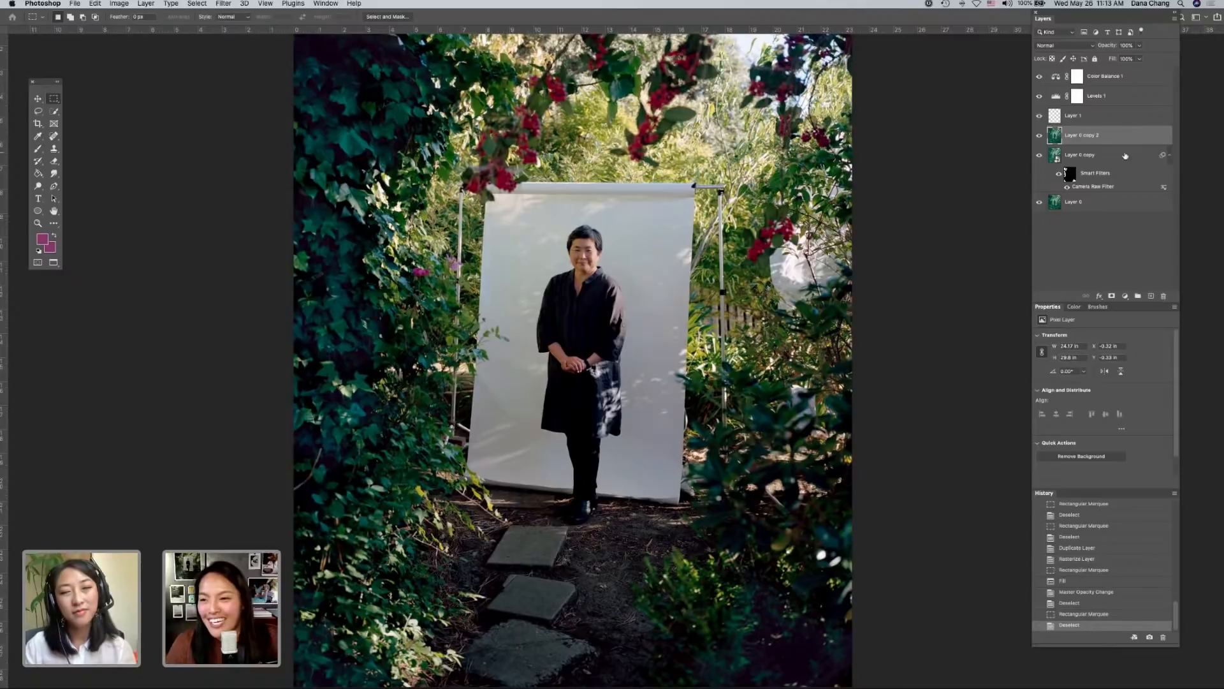
left_click(1057, 80)
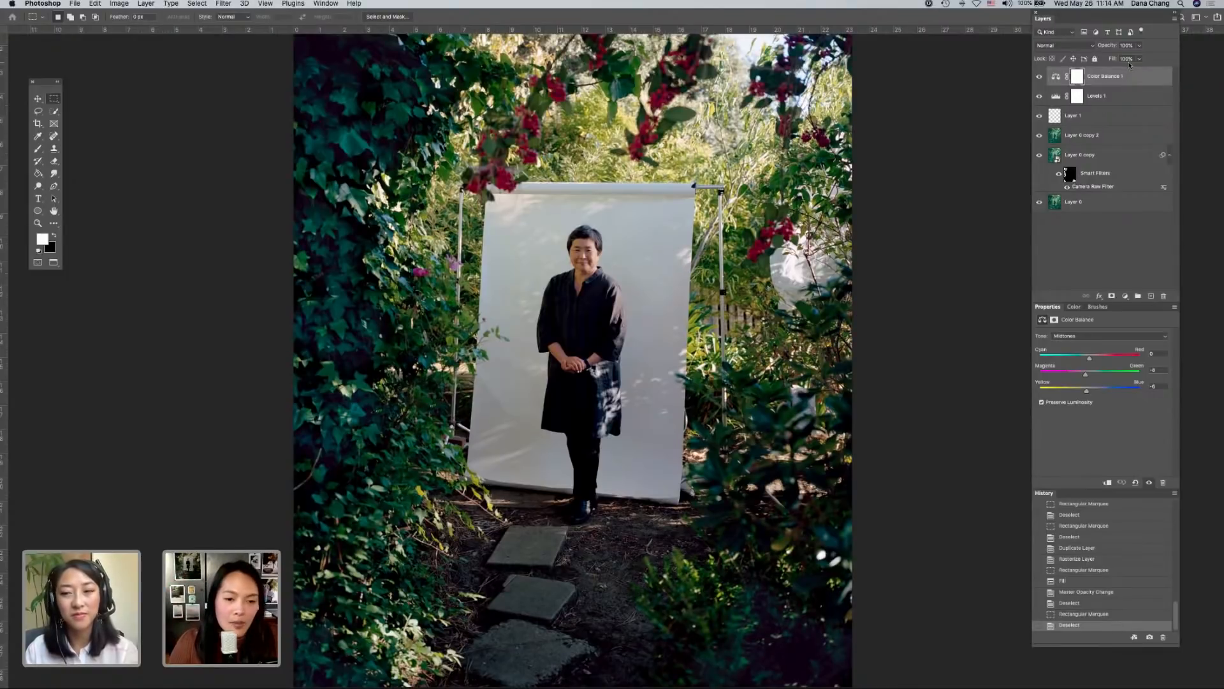
- Switch to Chrome and open the product page of the photographer's portfolio website in an incognito window
key("ctrl+Up")
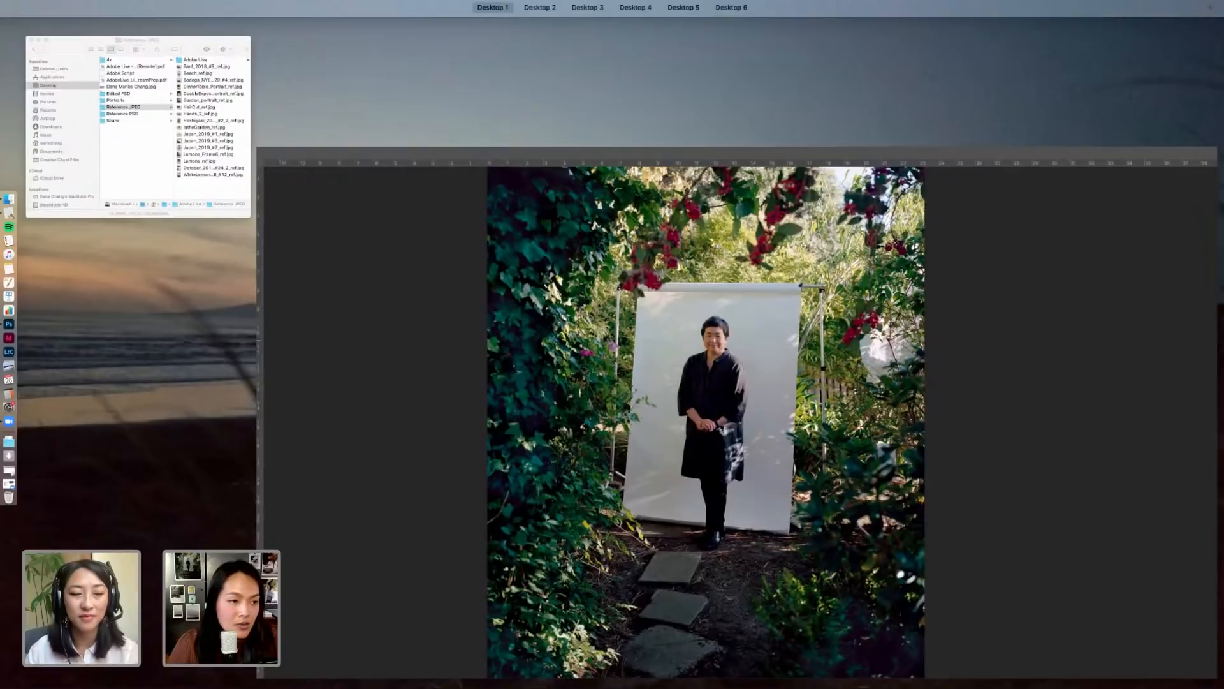
left_click(8, 212)
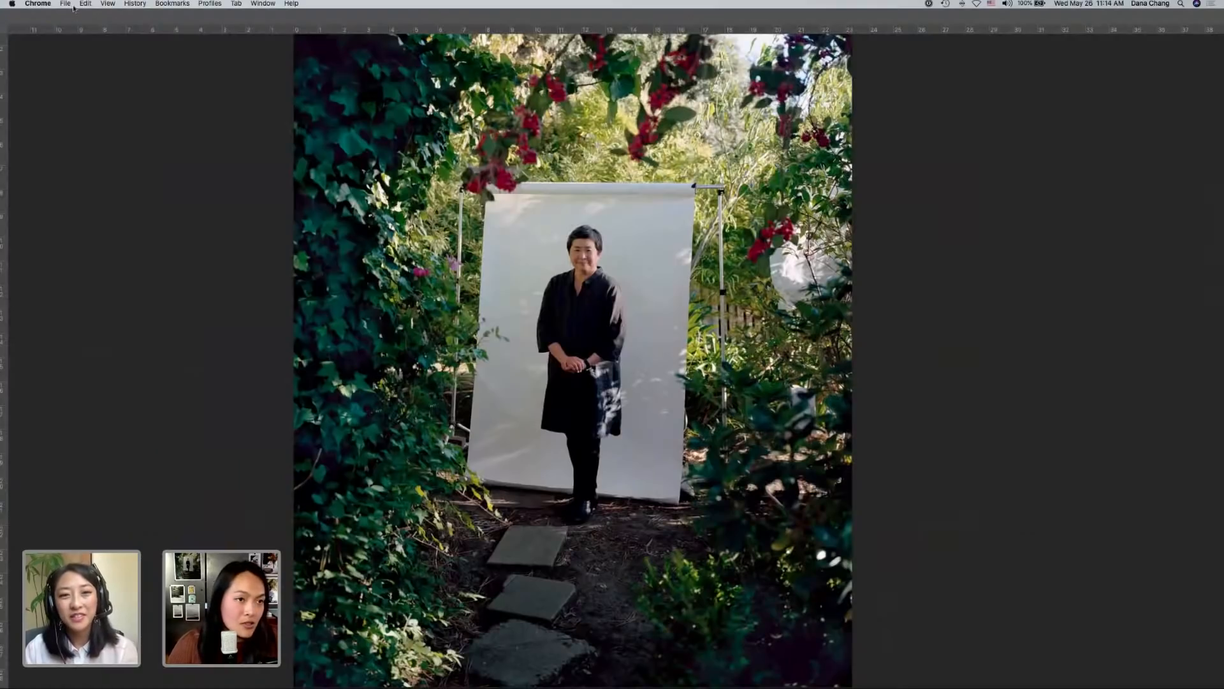
left_click(72, 5)
left_click(75, 33)
type("danamarikochang.")
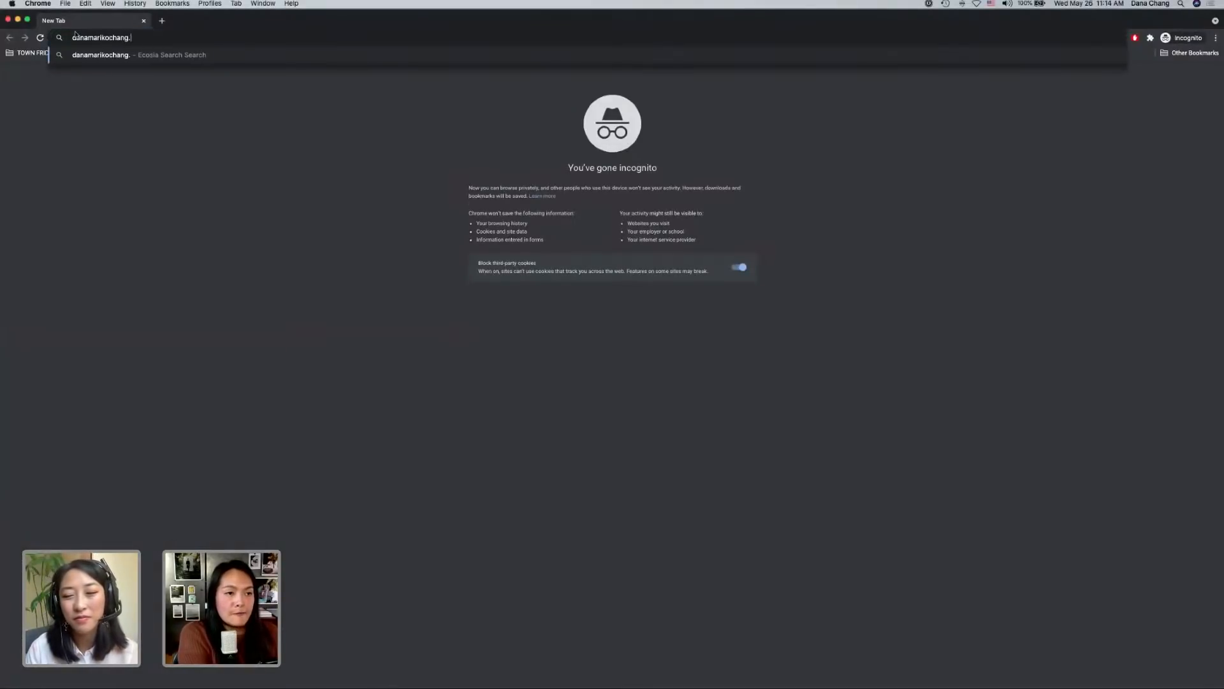
type("com/prod")
type("uct")
key("Return")
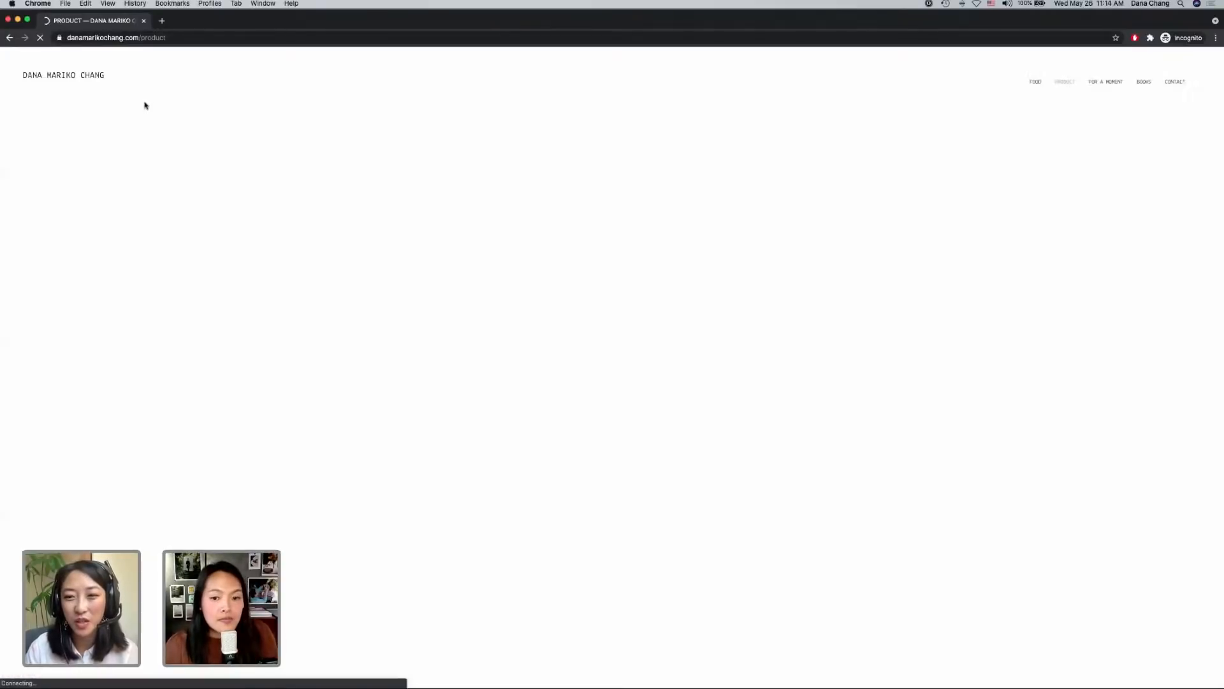
- Examine the product photographs from the mineral water bottle and knives to the steel pans and both flatware sets
scroll(795, 317, "down", 10)
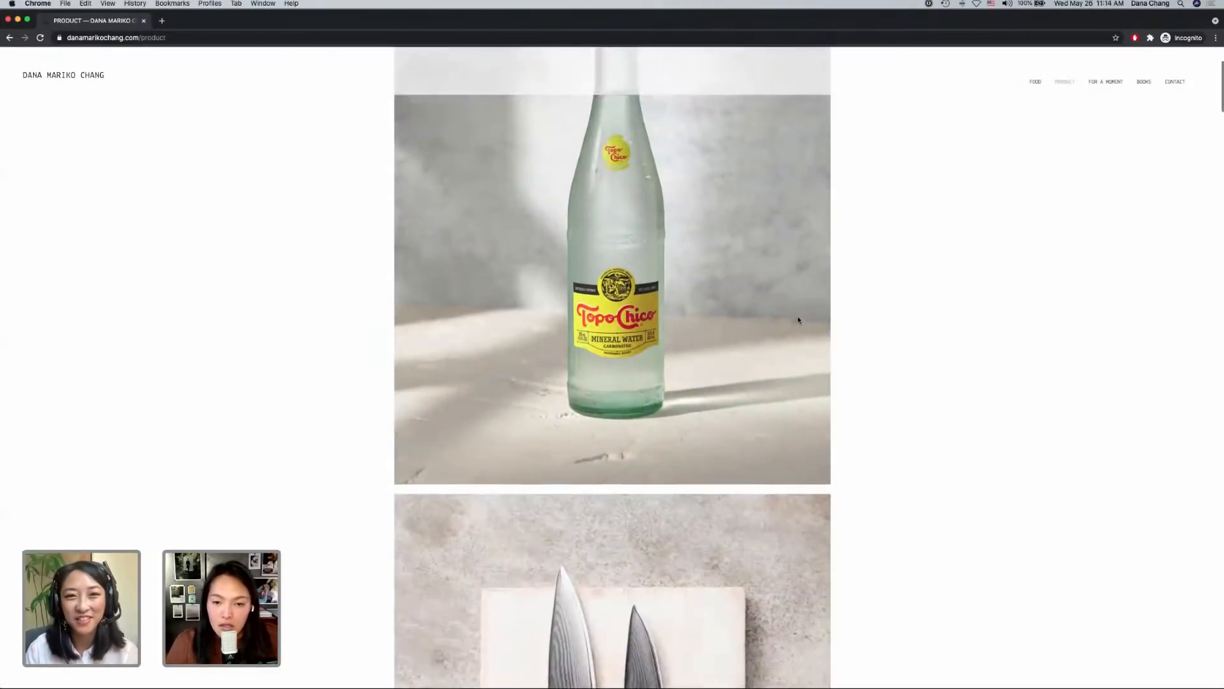
scroll(798, 319, "down", 20)
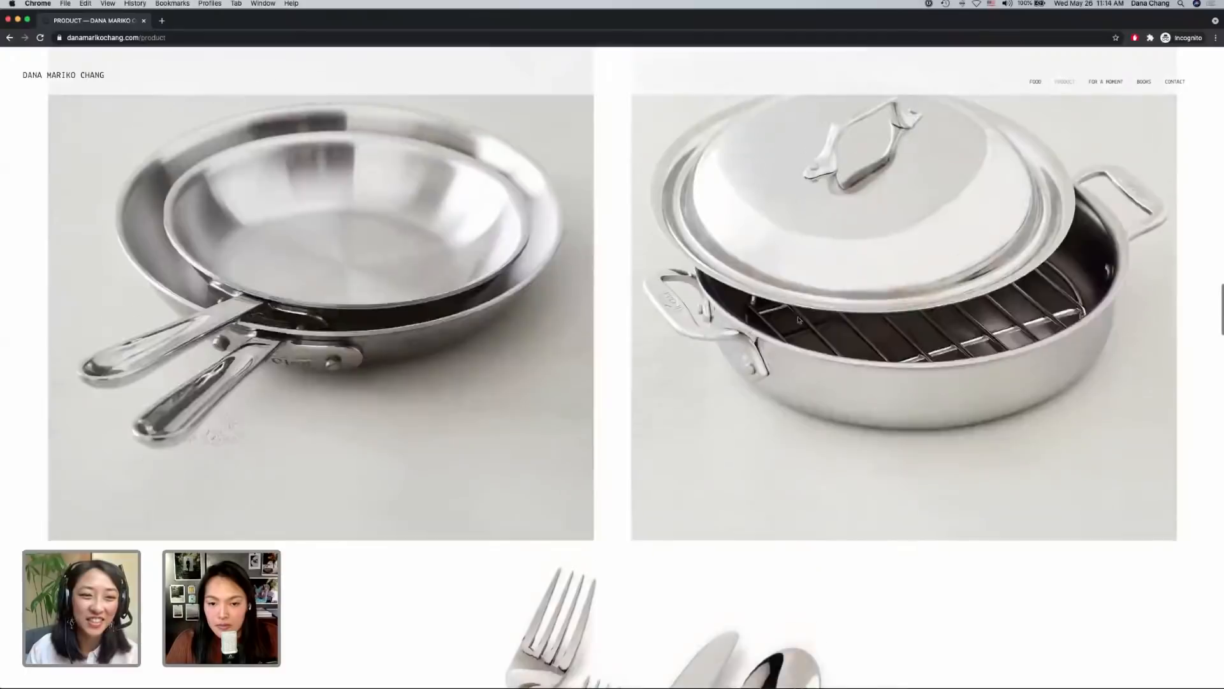
scroll(1041, 358, "up", 2)
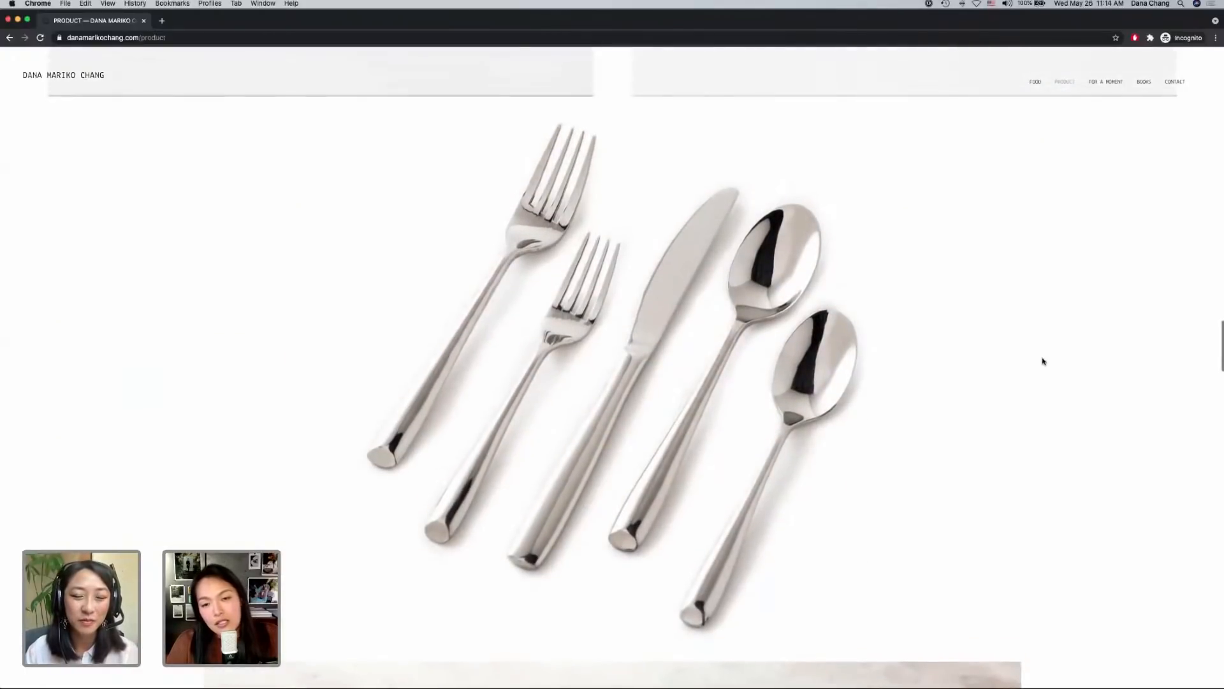
scroll(1043, 361, "down", 10)
scroll(1043, 362, "down", 5)
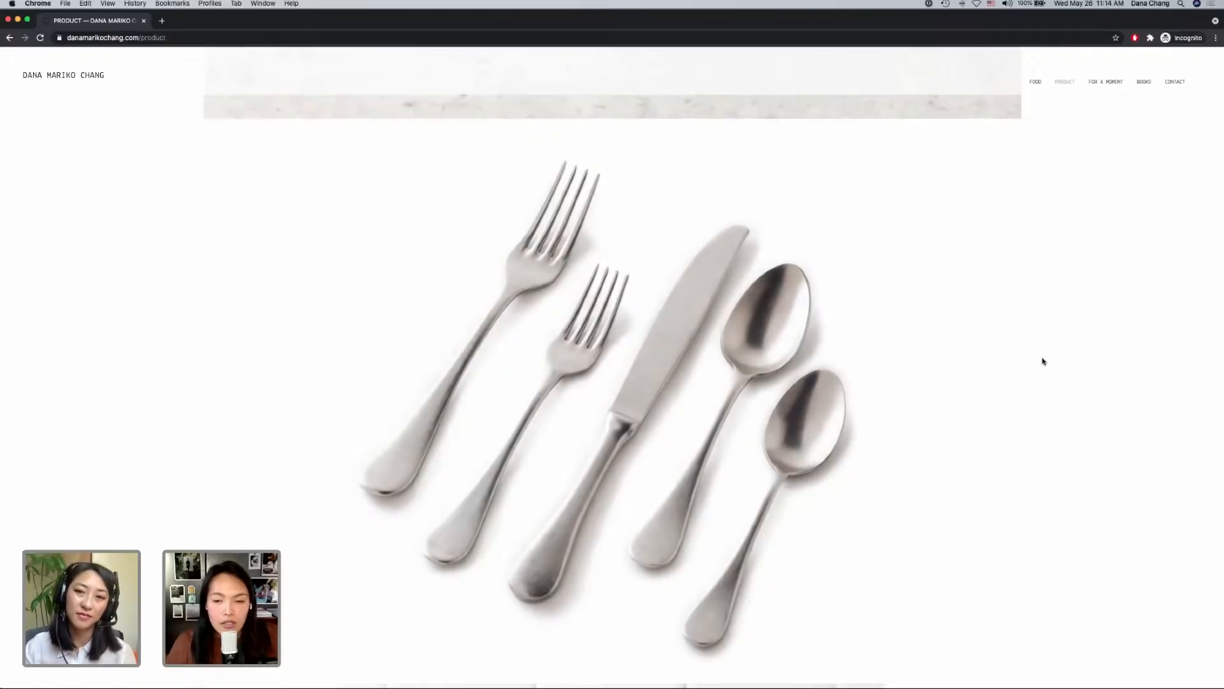
scroll(1043, 362, "down", 1)
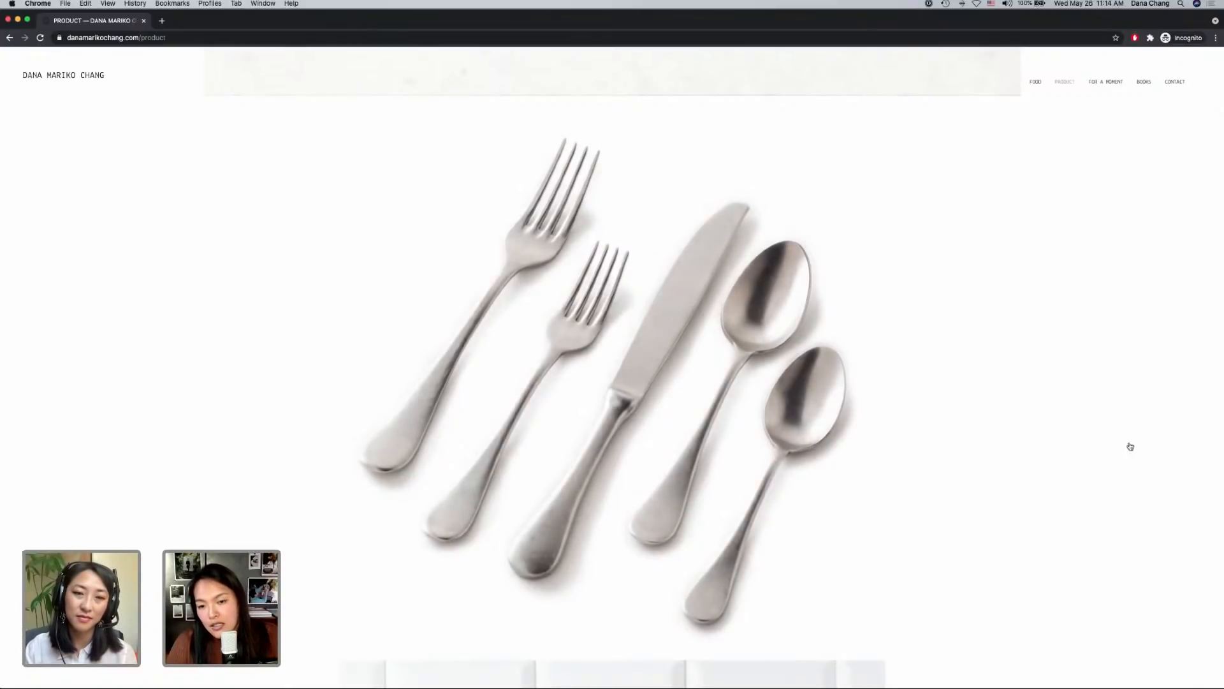
scroll(1130, 446, "down", 1)
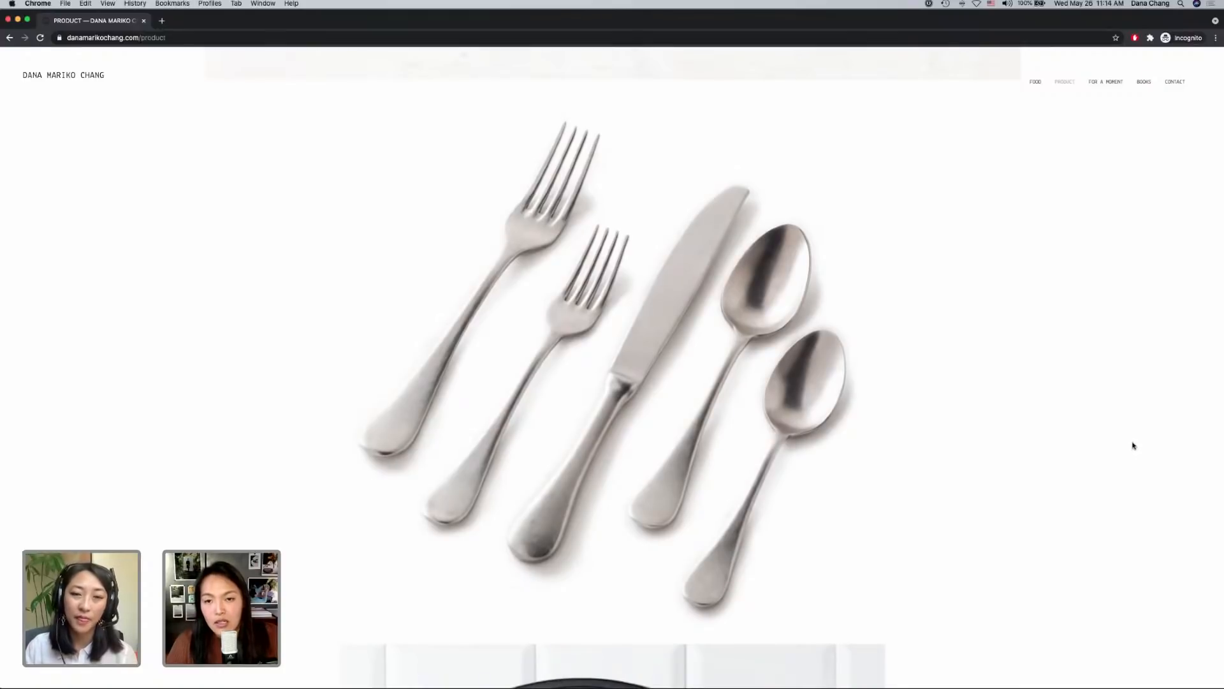
scroll(1133, 446, "down", 1)
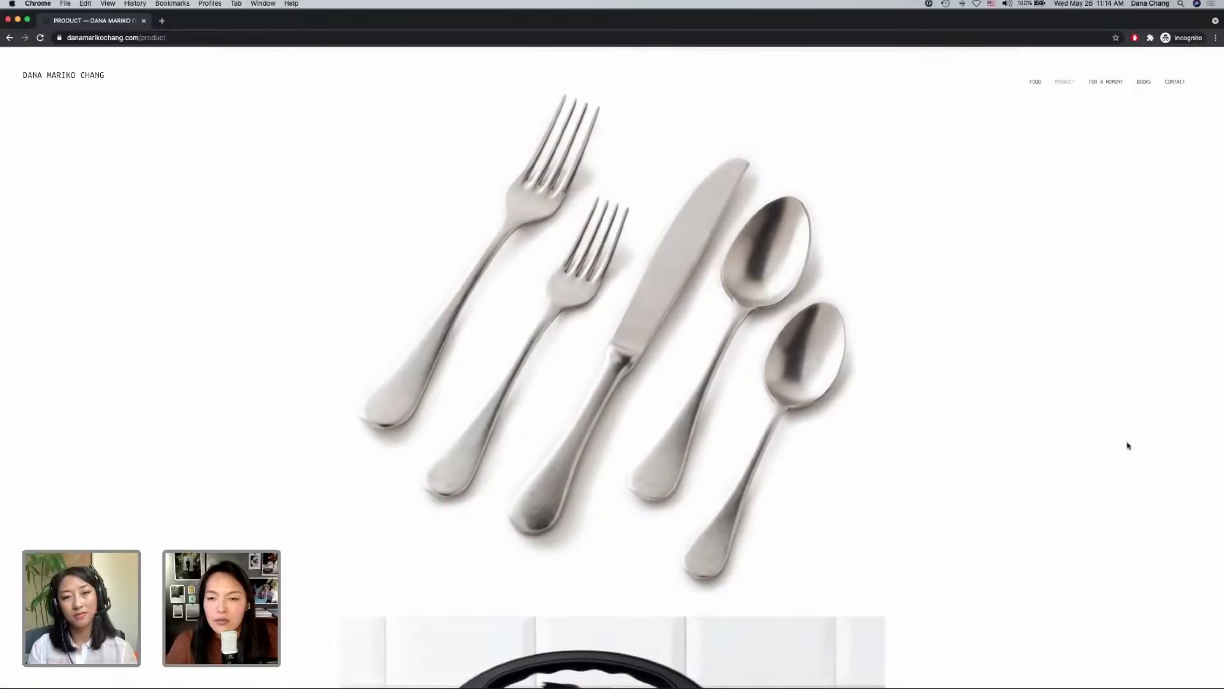
scroll(1124, 448, "down", 1)
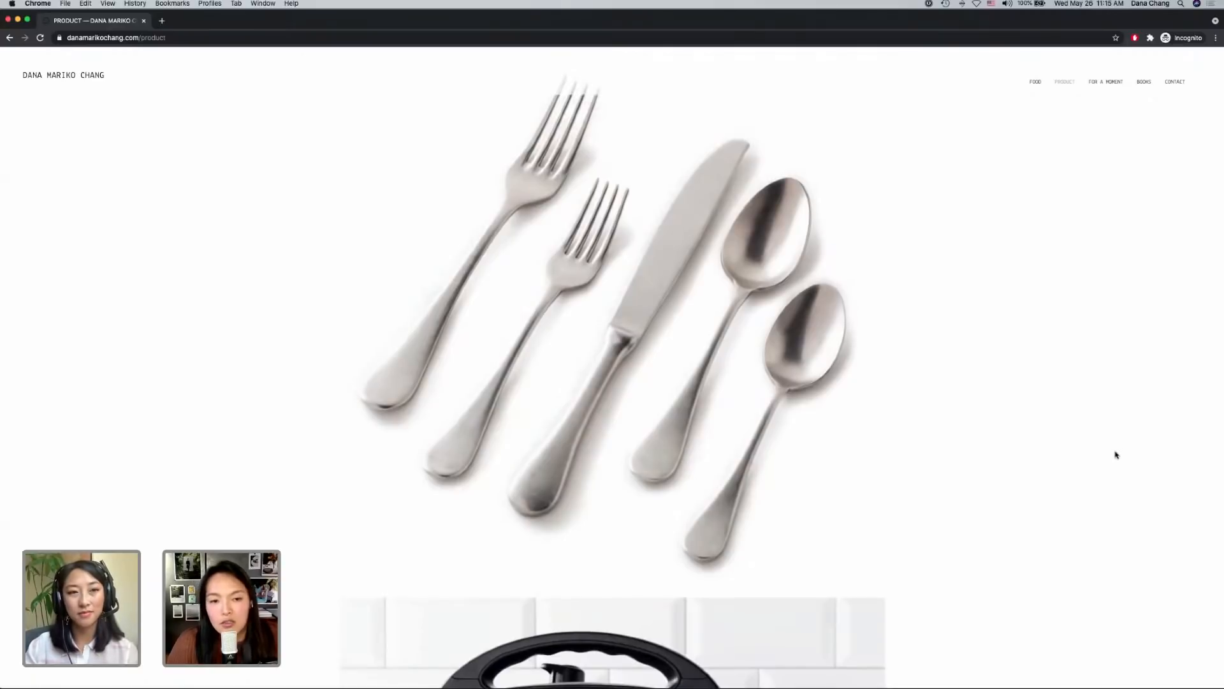
- Examine the retouched pressure cooker, tumbler and champagne flute photographs on white backgrounds, comparing them with the flatware
scroll(1116, 454, "down", 5)
scroll(1116, 454, "down", 2)
scroll(1116, 454, "up", 2)
scroll(1115, 454, "down", 15)
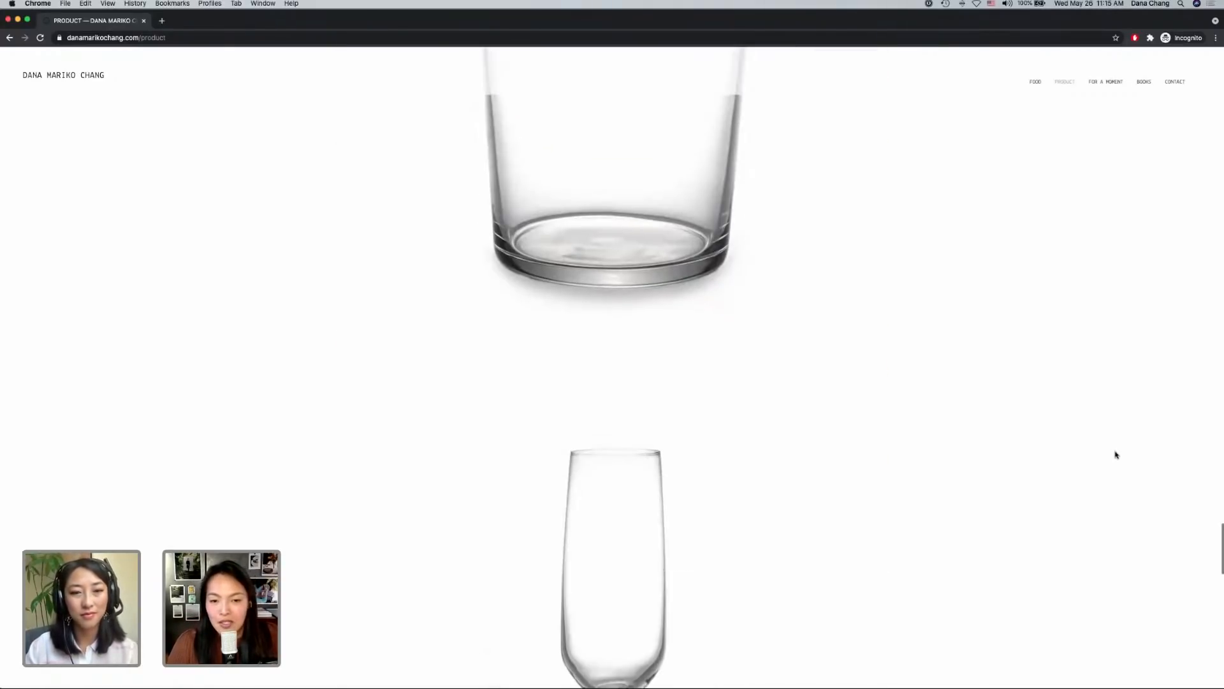
scroll(1008, 459, "up", 2)
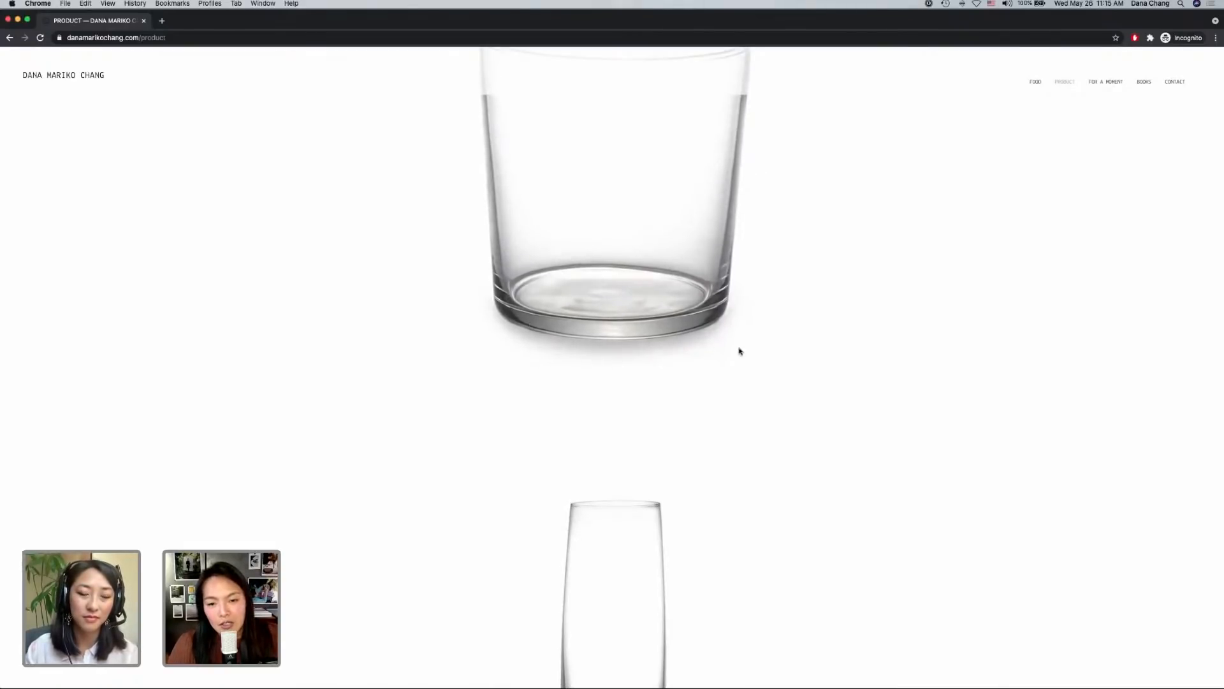
scroll(952, 434, "down", 6)
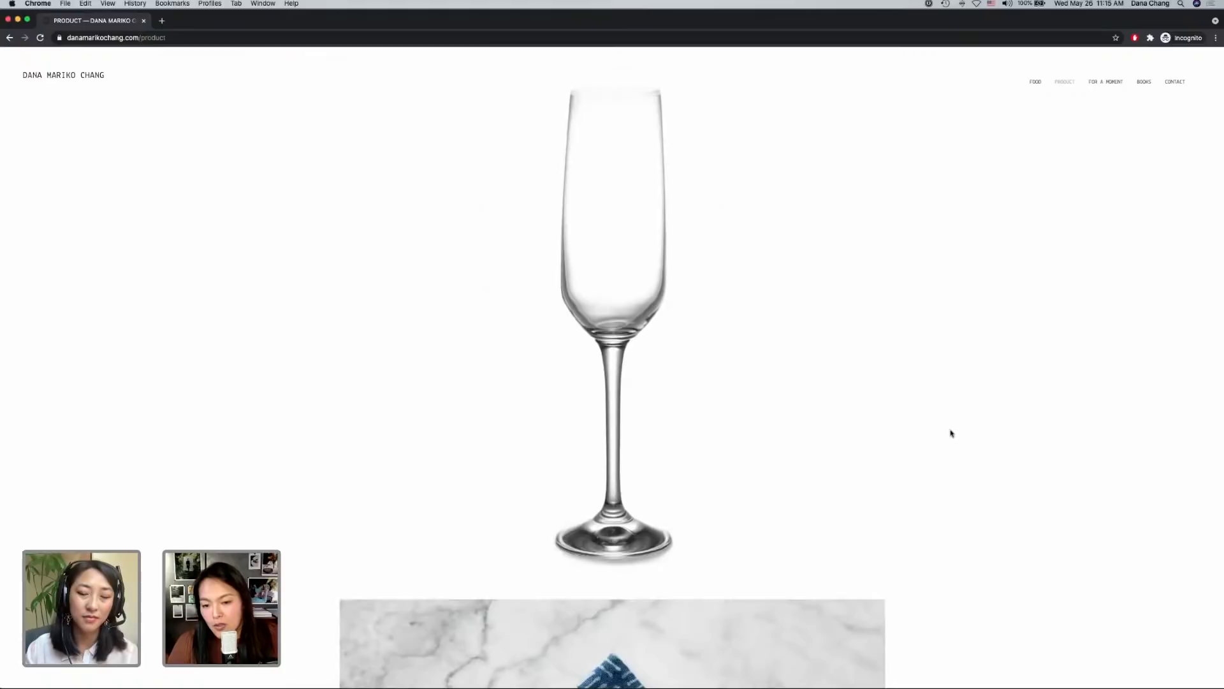
scroll(952, 433, "up", 7)
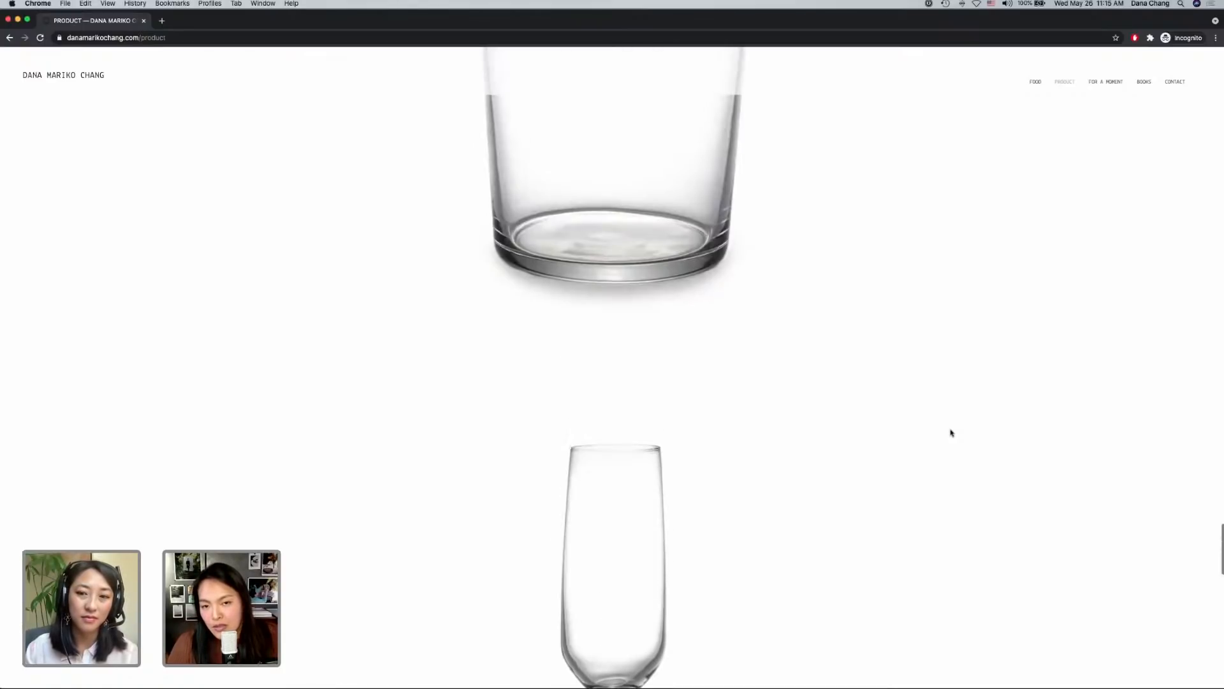
scroll(951, 433, "up", 8)
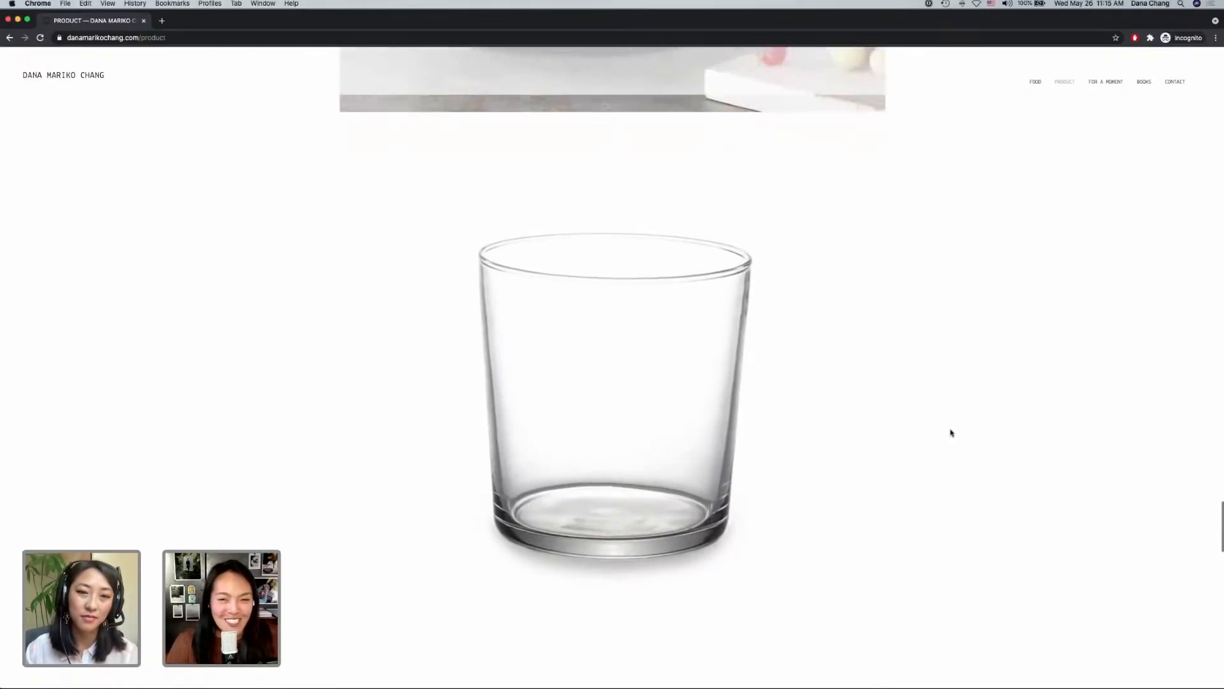
scroll(951, 433, "up", 10)
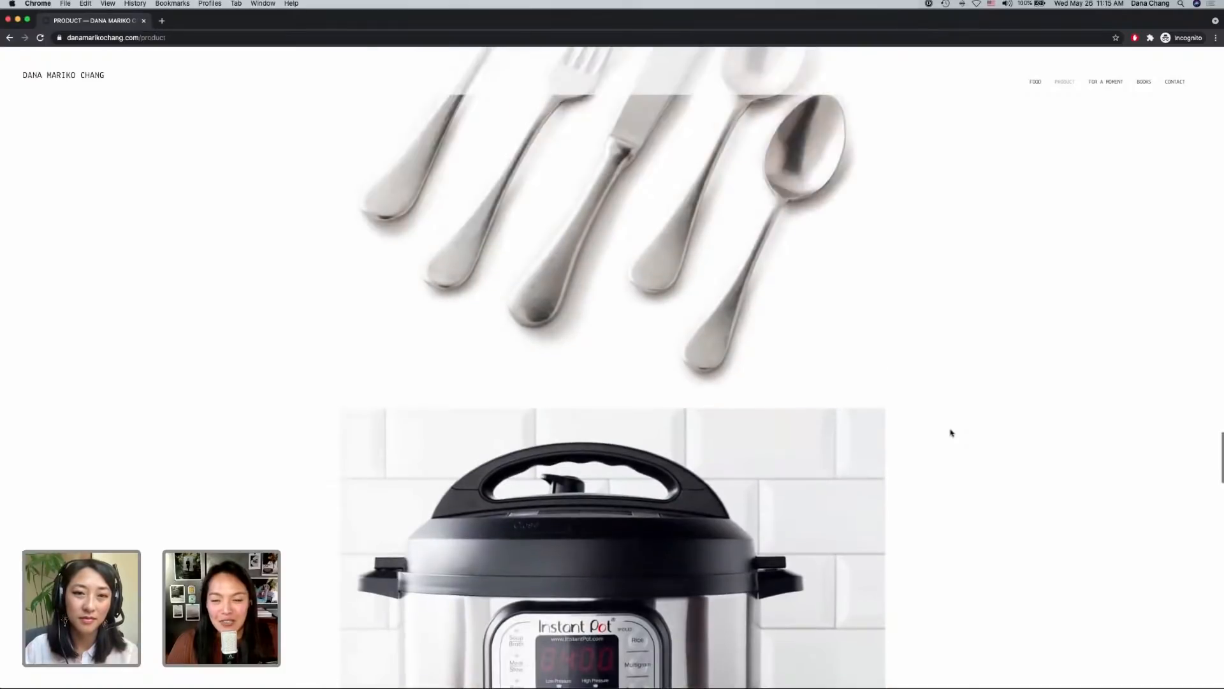
scroll(951, 434, "down", 5)
scroll(950, 431, "up", 12)
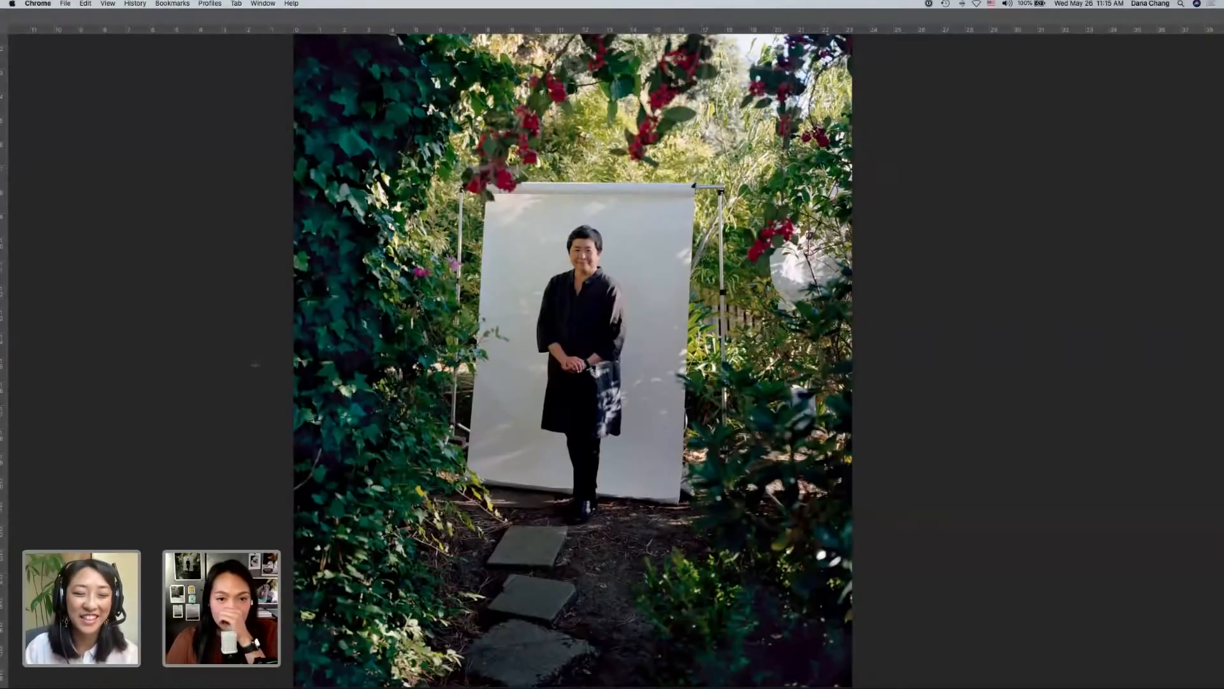
- Return to Photoshop, compare the portrait with and without Layer 0 copy 2, and leave that layer hidden
left_click(255, 368)
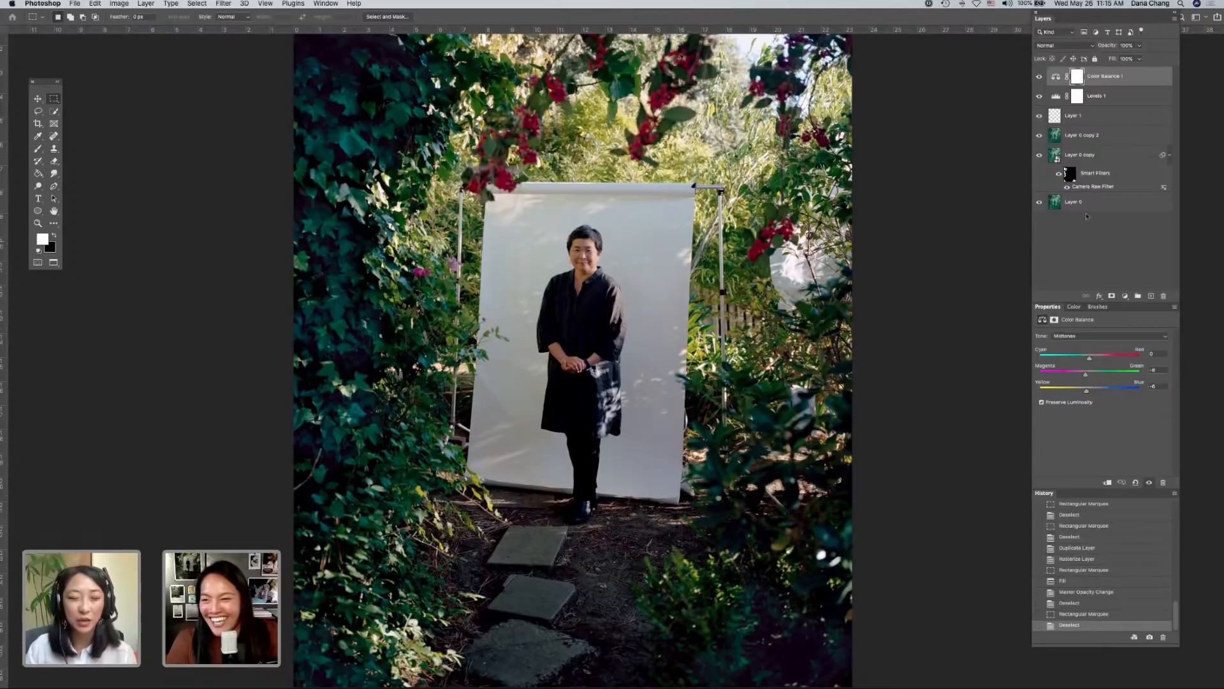
left_click(1039, 136)
left_click(1039, 136)
left_click(1039, 136)
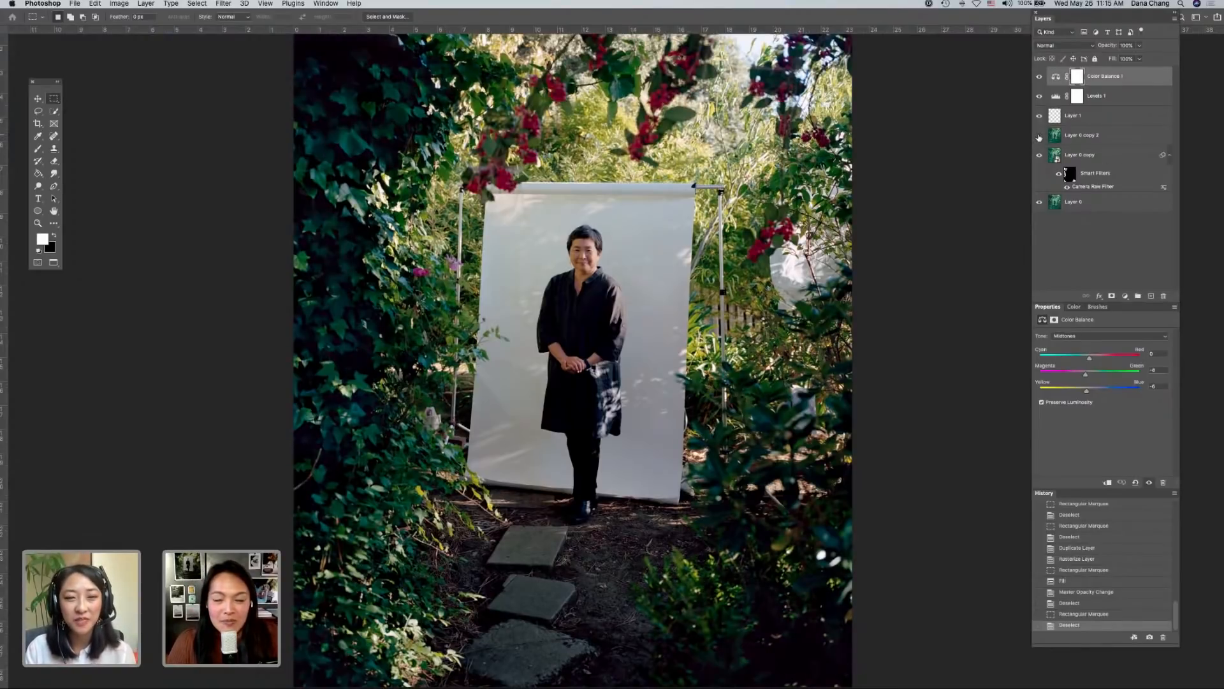
left_click(1039, 136)
left_click(1039, 136)
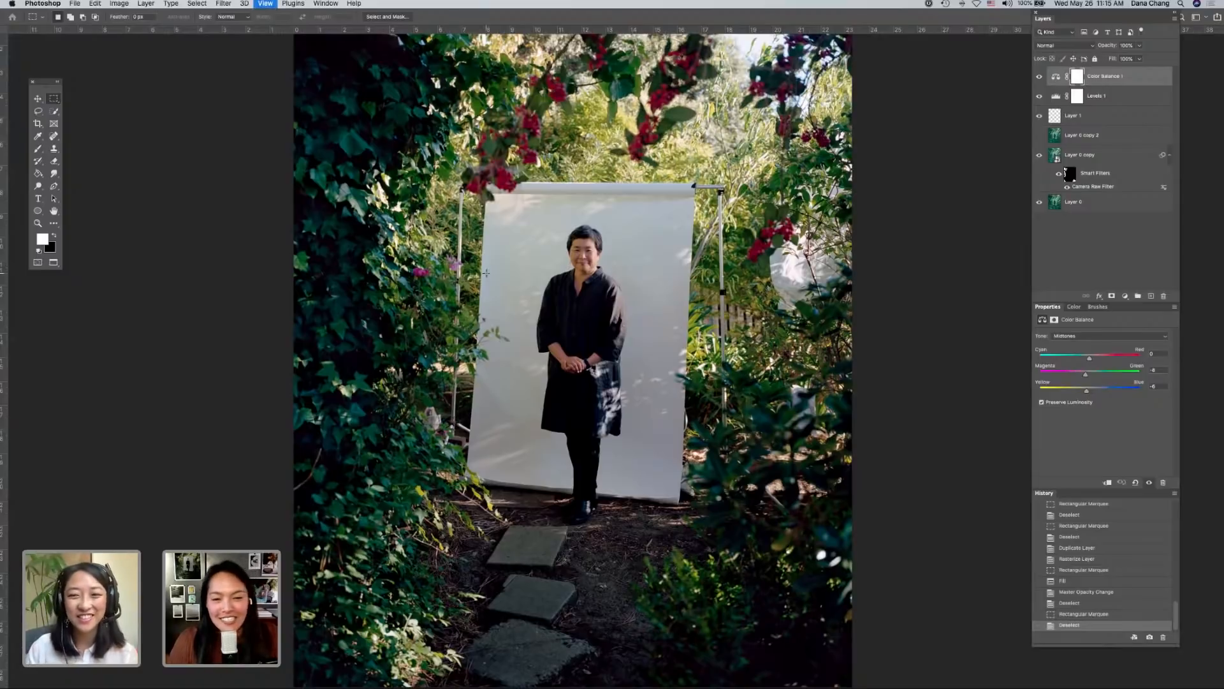
key("super+minus")
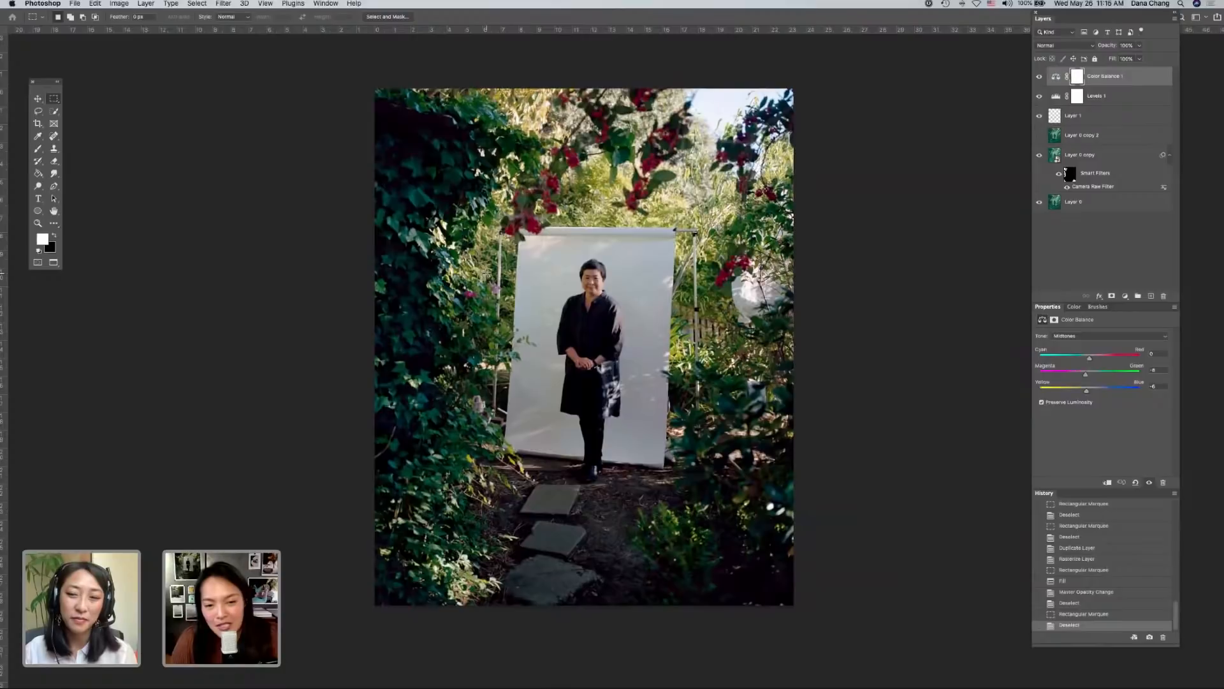
- Switch to Finder, go to the Scans folder, and open the HairCut scan in Photoshop
key("ctrl+Up")
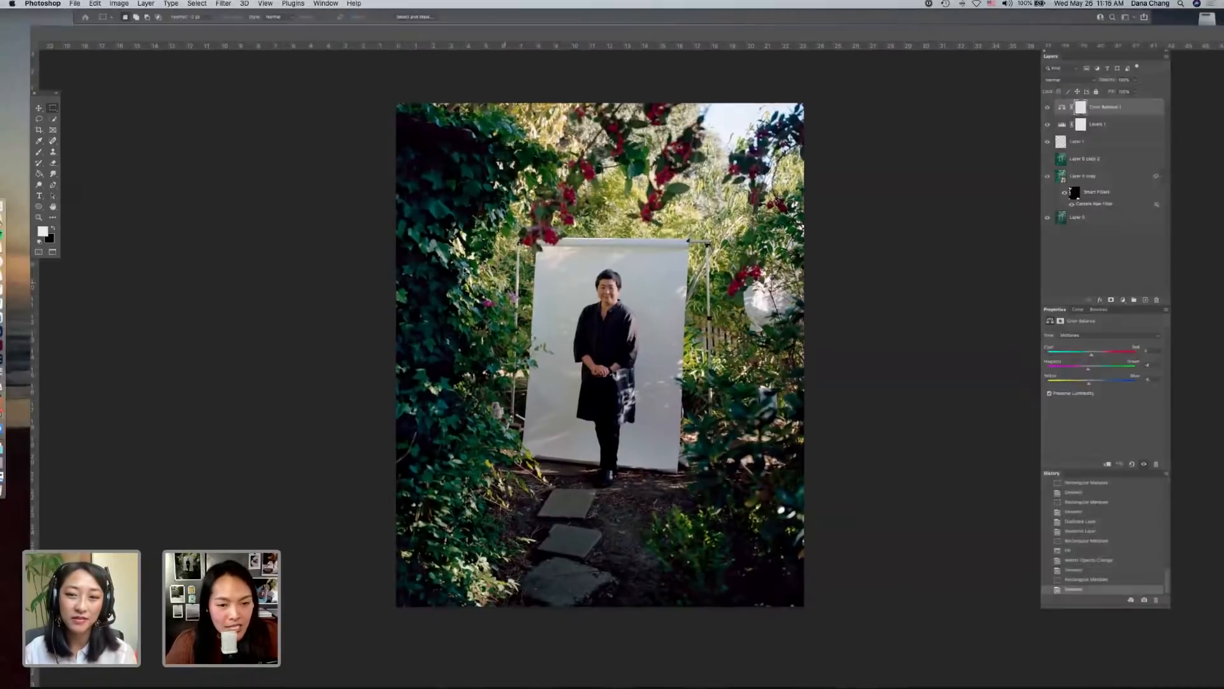
left_click(124, 153)
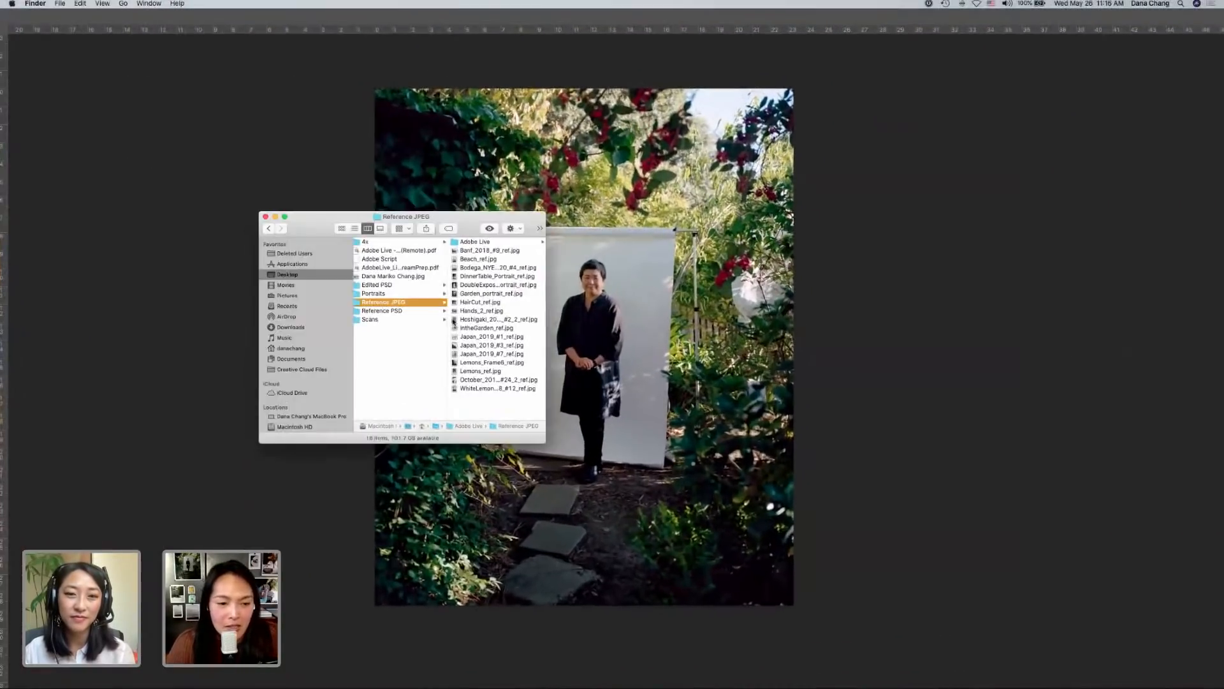
left_click(430, 319)
left_click_drag(429, 218, 282, 221)
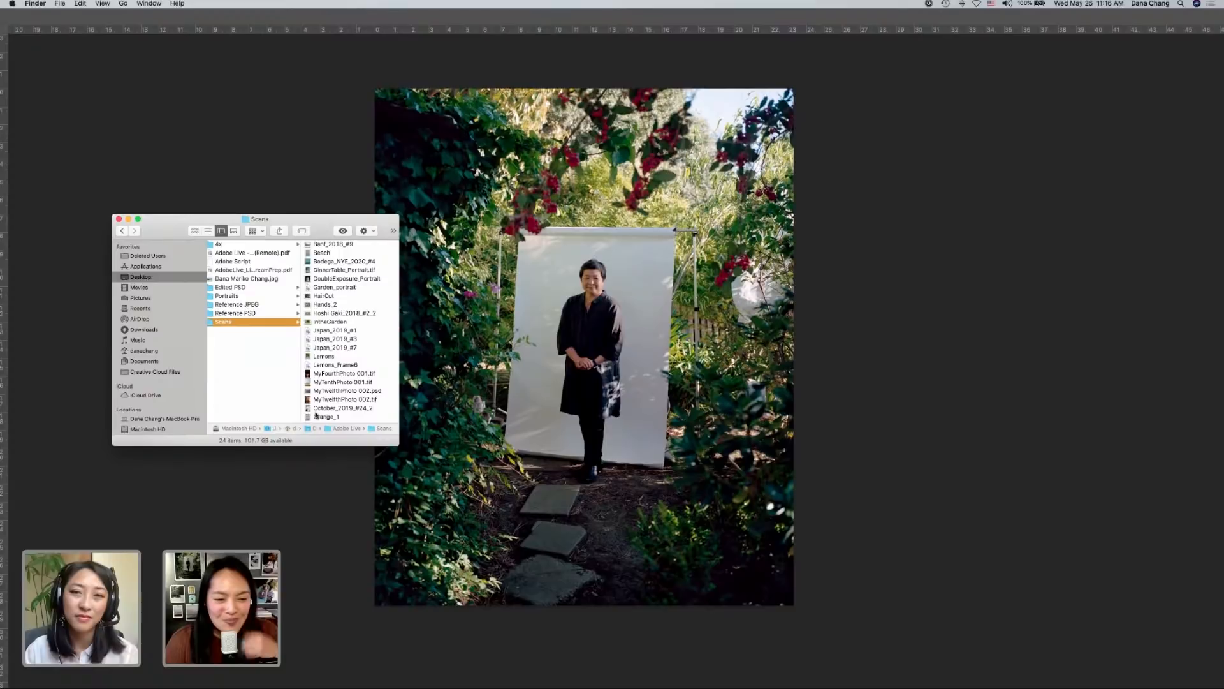
scroll(324, 407, "down", 1)
scroll(324, 407, "up", 1)
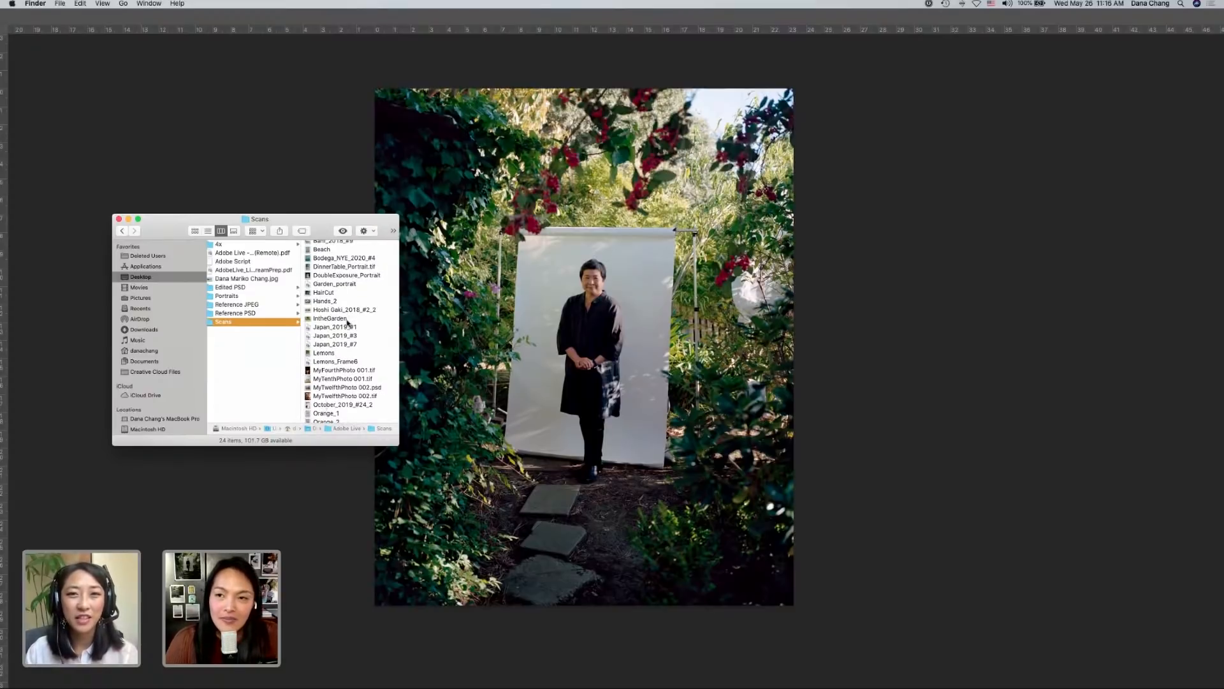
scroll(348, 324, "up", 1)
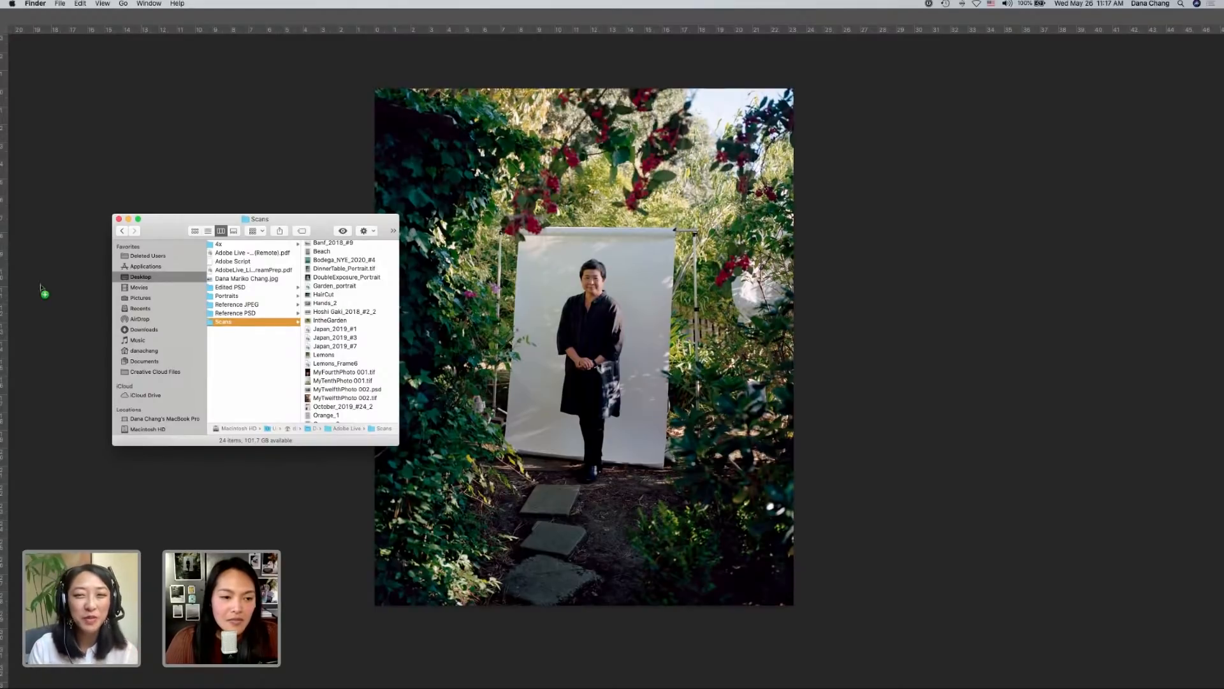
mouse_move(4, 271)
left_click(6, 331)
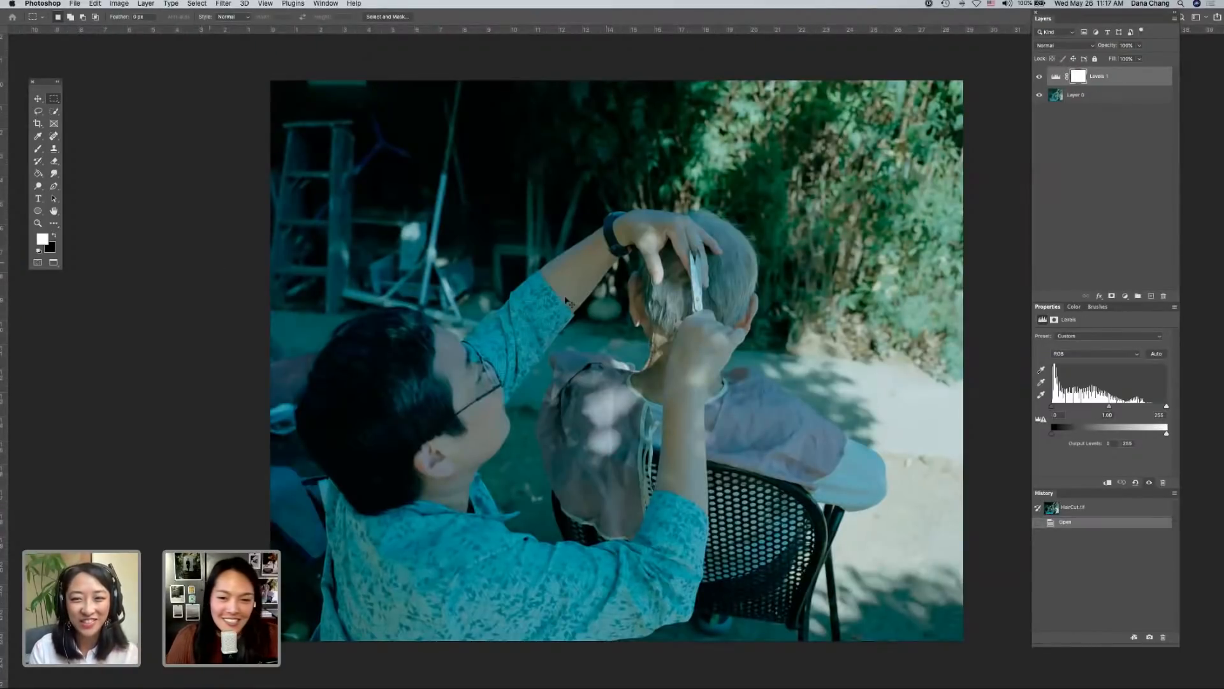
- Inspect the hands, scissors and back of the head in the haircut scan up close
key("super+plus")
scroll(653, 308, "up", 4)
scroll(653, 308, "right", 3)
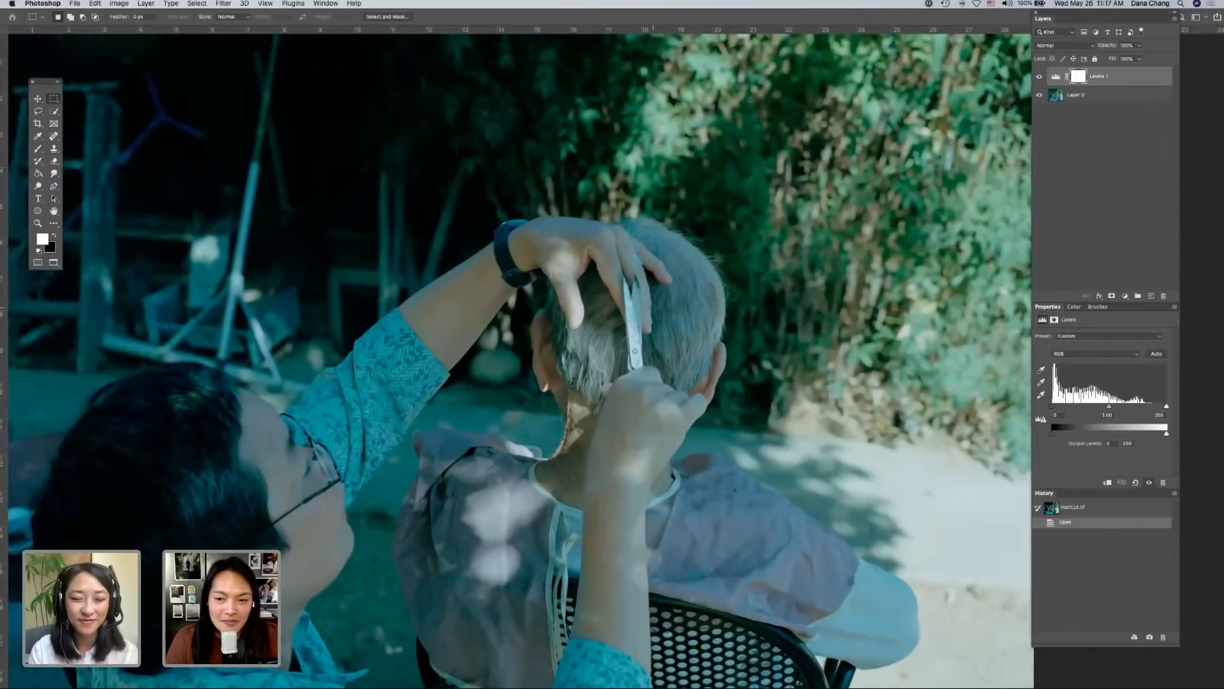
scroll(653, 308, "right", 3)
scroll(660, 311, "up", 3)
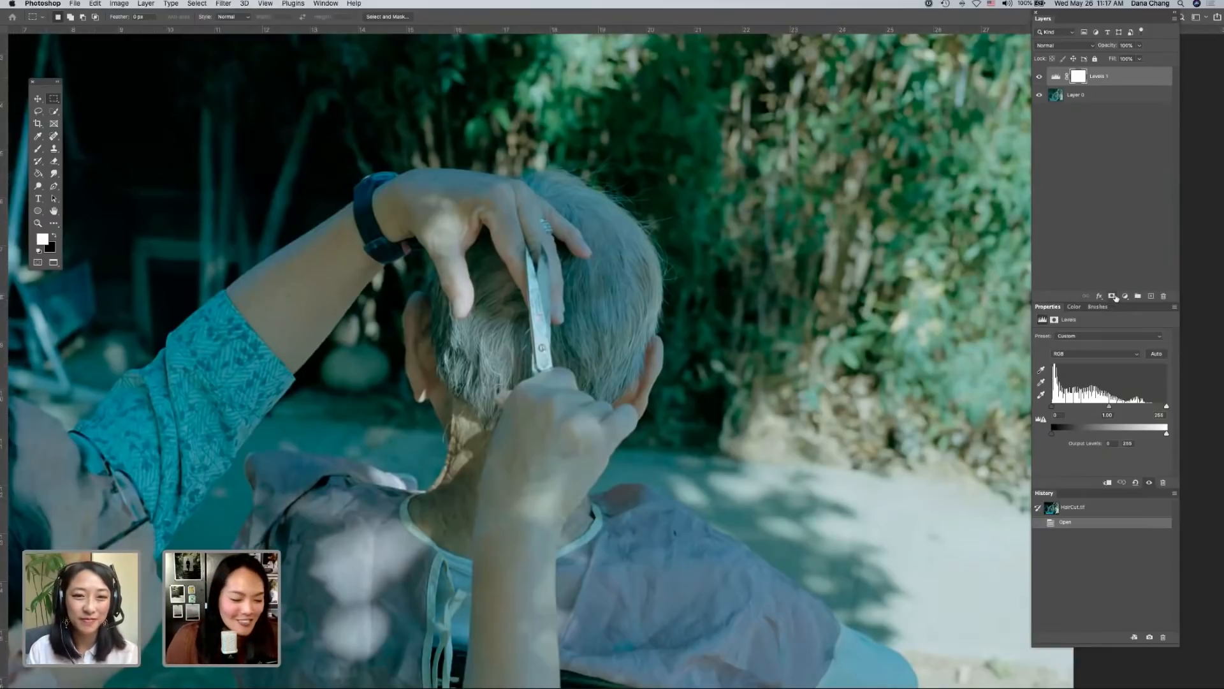
- Compare the haircut scan with and without the Levels adjustment, and add a Color Balance adjustment layer above it
left_click(1040, 77)
left_click(1040, 76)
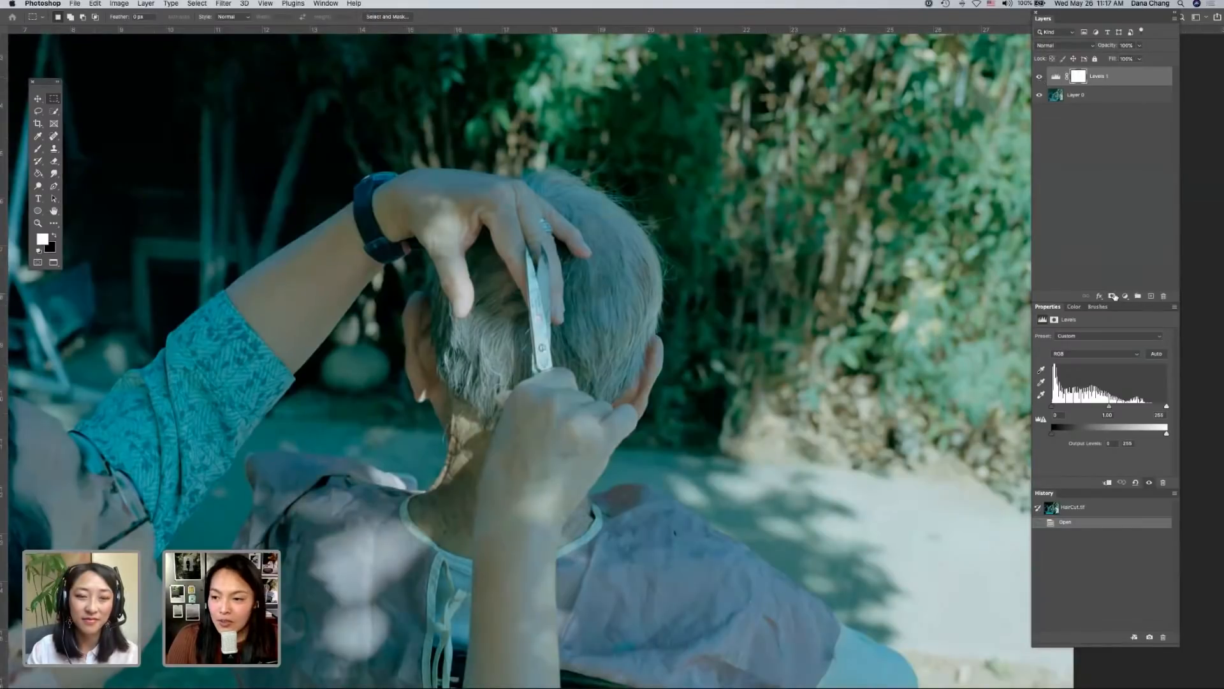
key("super+minus")
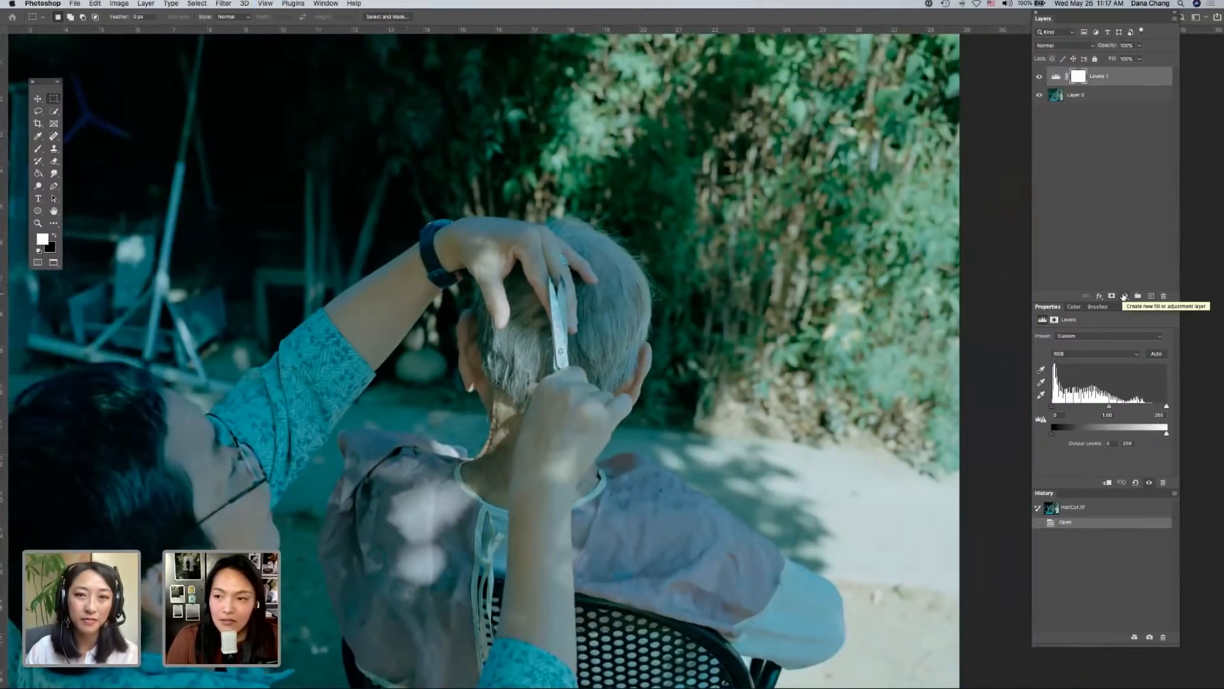
left_click(1124, 296)
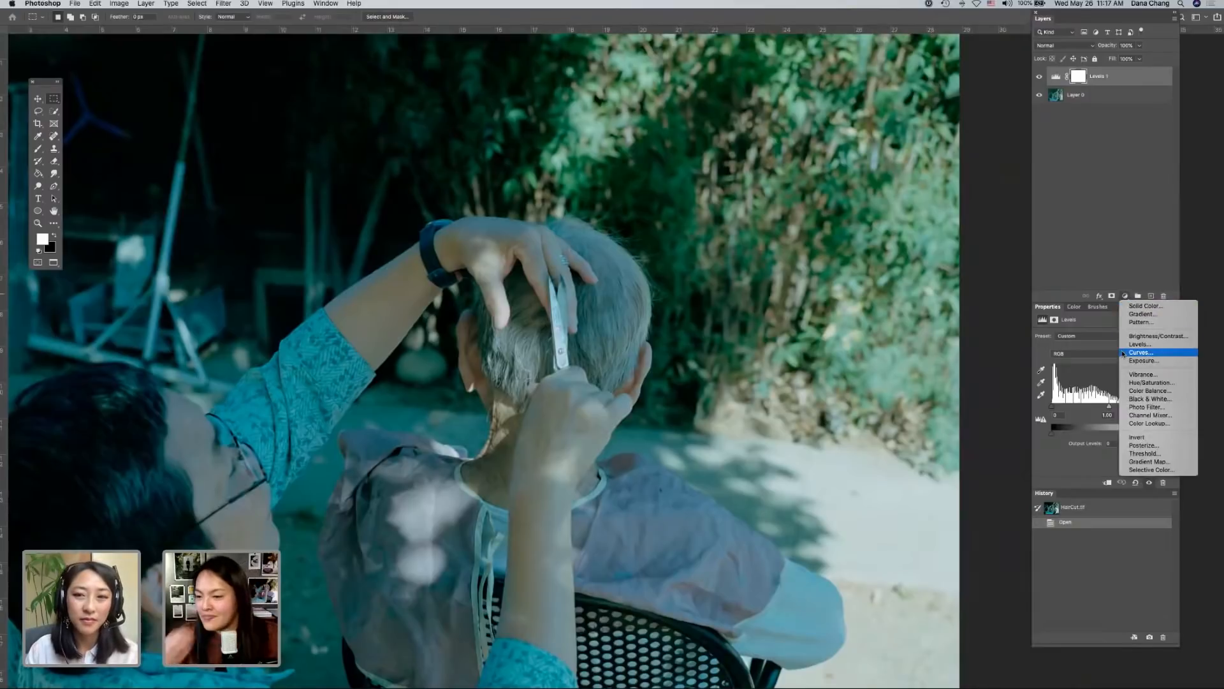
left_click(1151, 390)
key("super+minus")
key("super+minus")
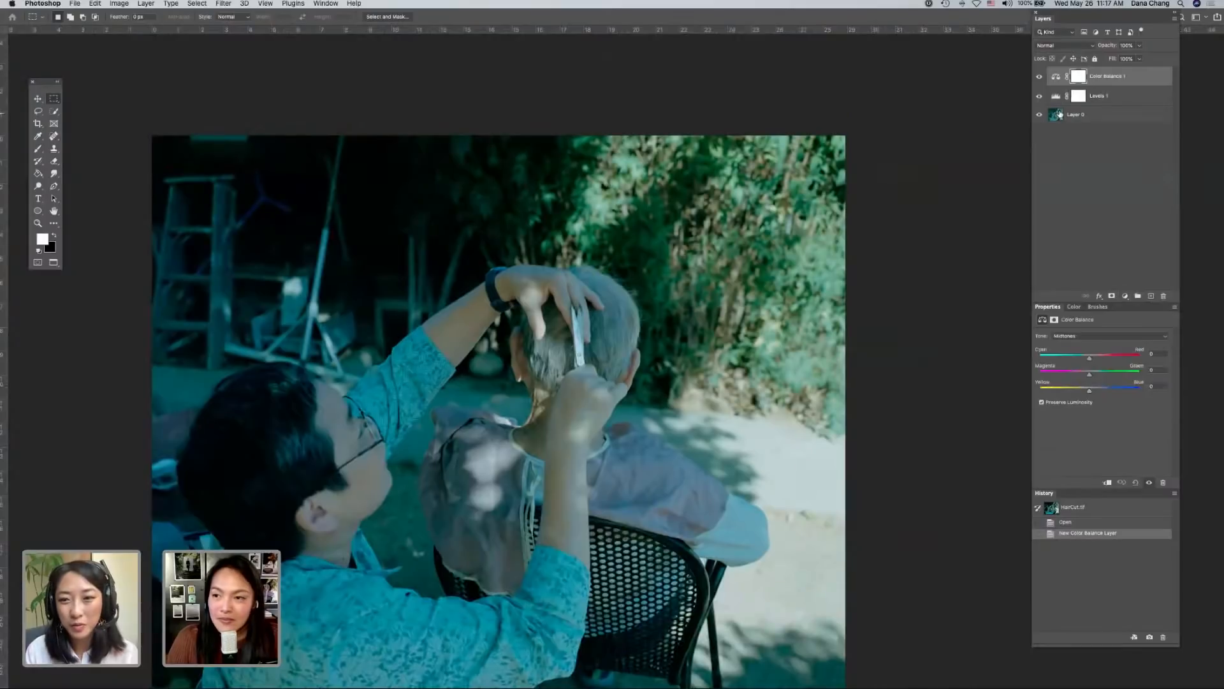
- Shift the Color Balance shadows toward red by about +10, and compare the scan with and without the adjustment
left_click(1073, 336)
left_click(1073, 325)
left_click_drag(1089, 358, 1093, 361)
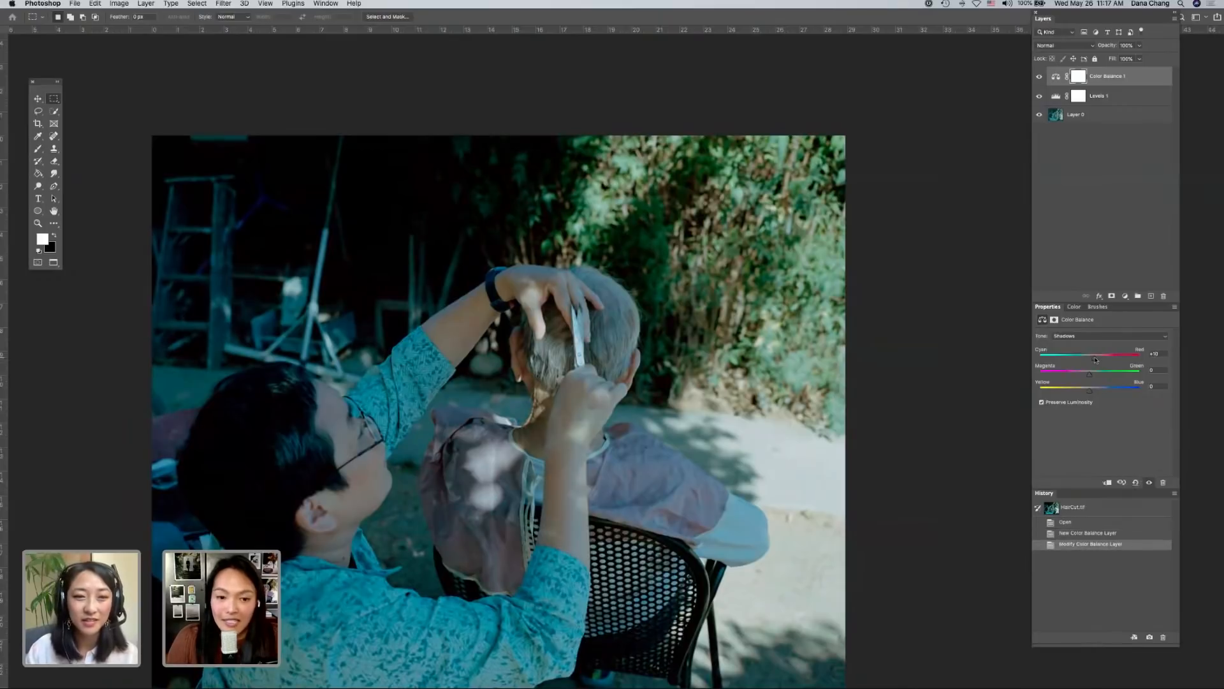
left_click_drag(1088, 392, 1091, 394)
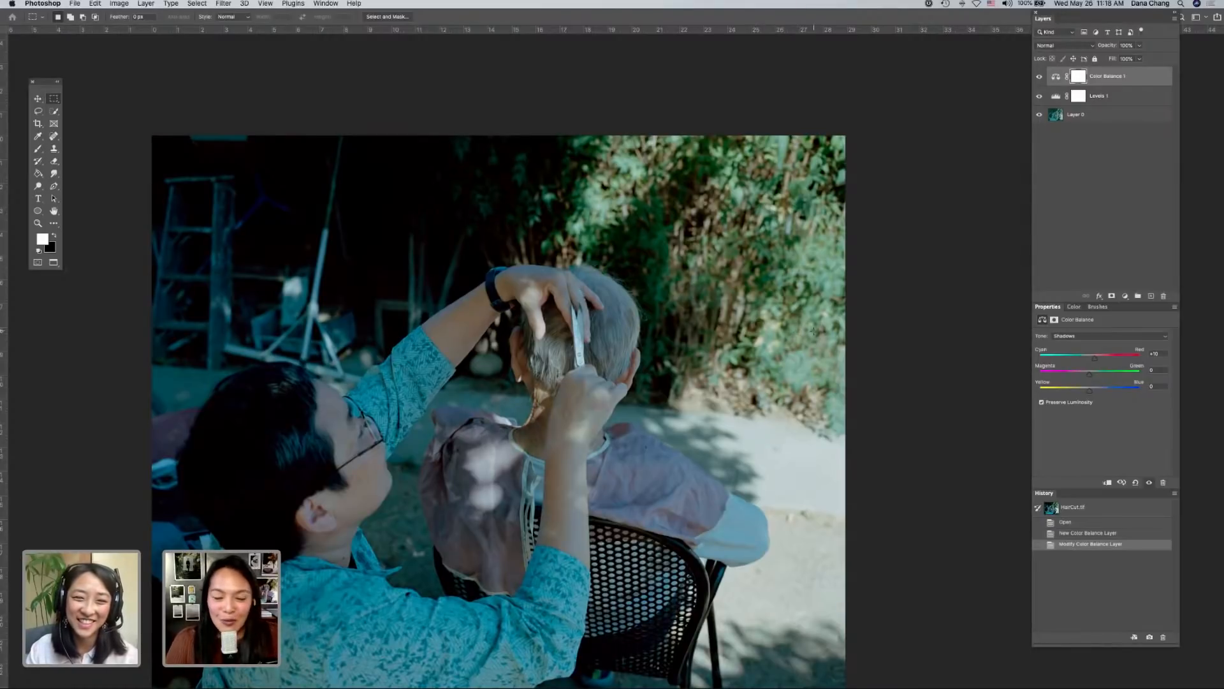
left_click(1042, 78)
left_click(1041, 78)
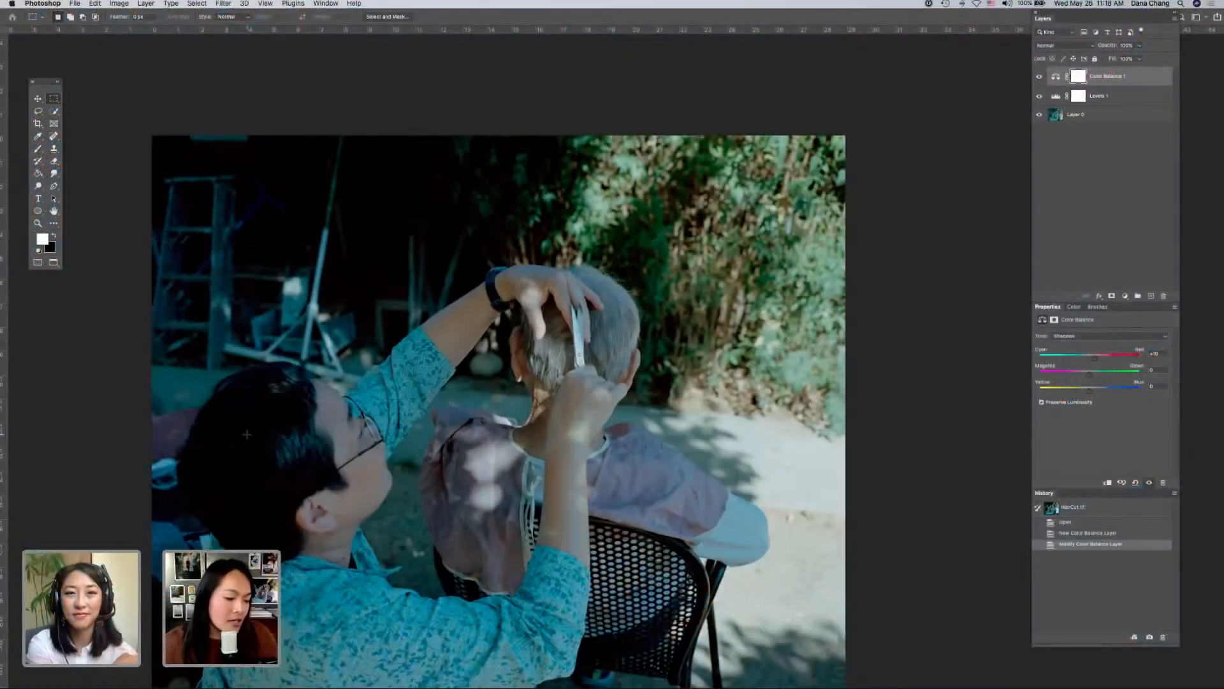
- Examine the hair, hands, scissors and shirt in the haircut scan at several magnifications, checking where the focus falls
key("super+equal")
key("super+equal")
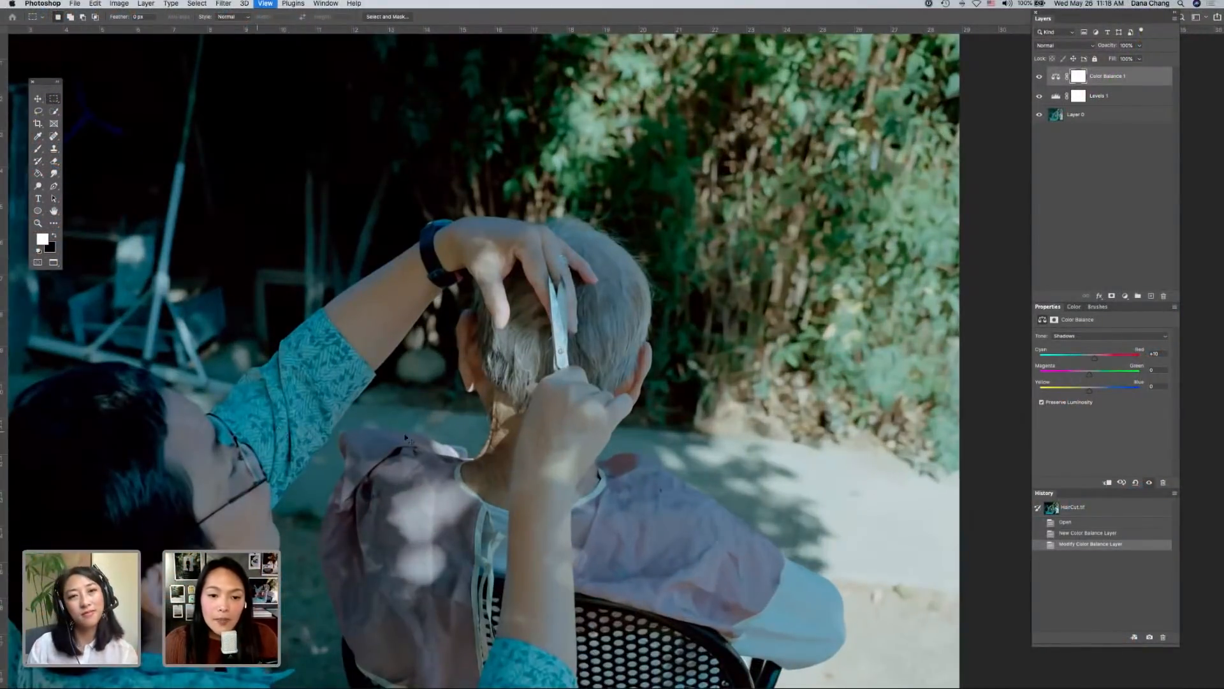
key("super+equal")
key("super+equal")
key("super+equal")
key("super+equal")
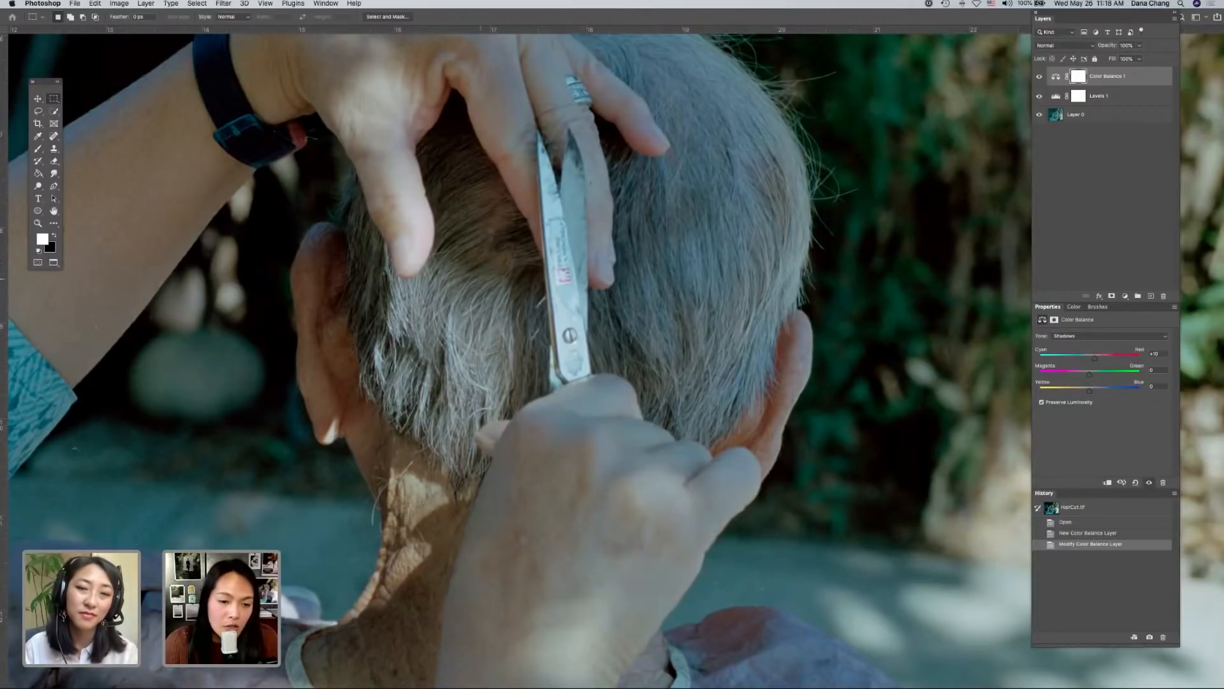
key("super+minus")
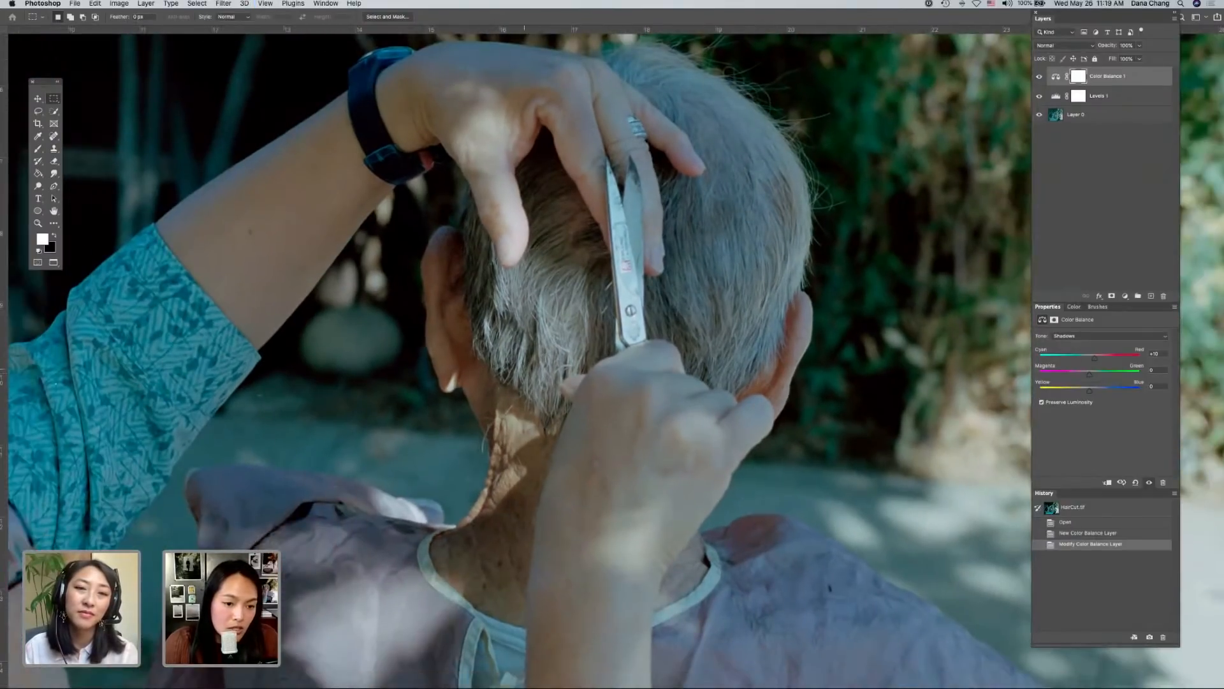
scroll(524, 371, "left", 3)
scroll(524, 371, "down", 3)
scroll(525, 372, "left", 1)
scroll(524, 371, "right", 4)
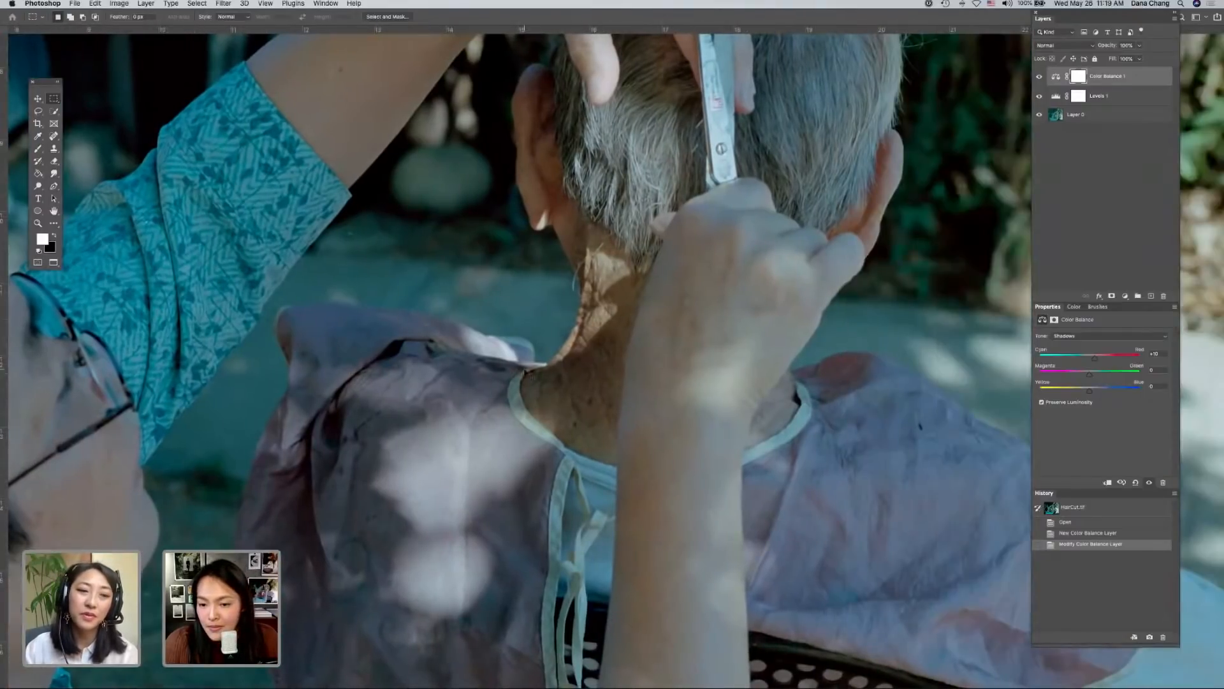
key("super+minus")
key("super+plus")
key("super+minus")
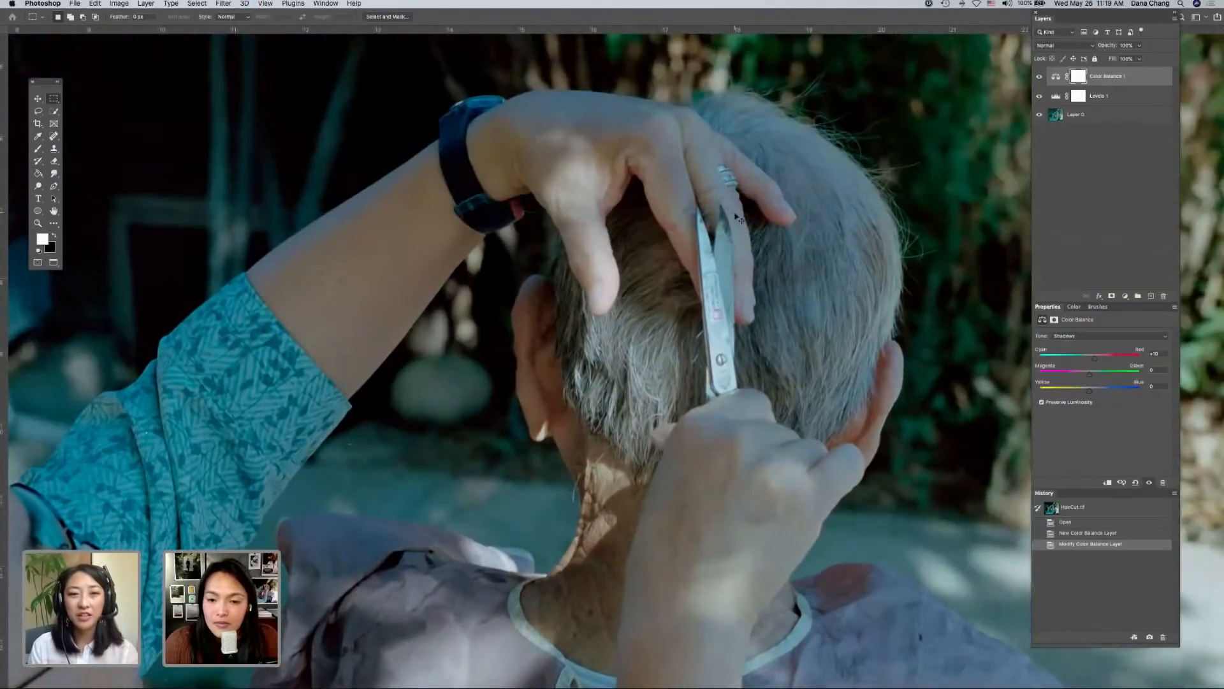
key("super+plus")
key("super+plus")
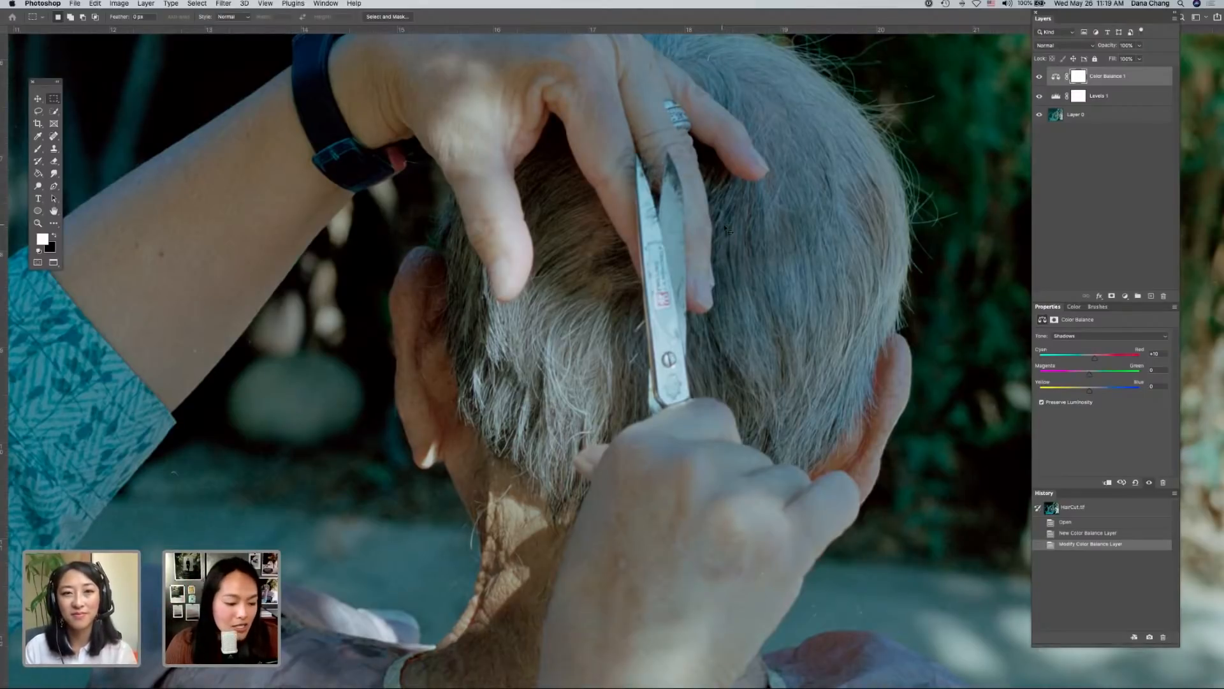
key("super+minus")
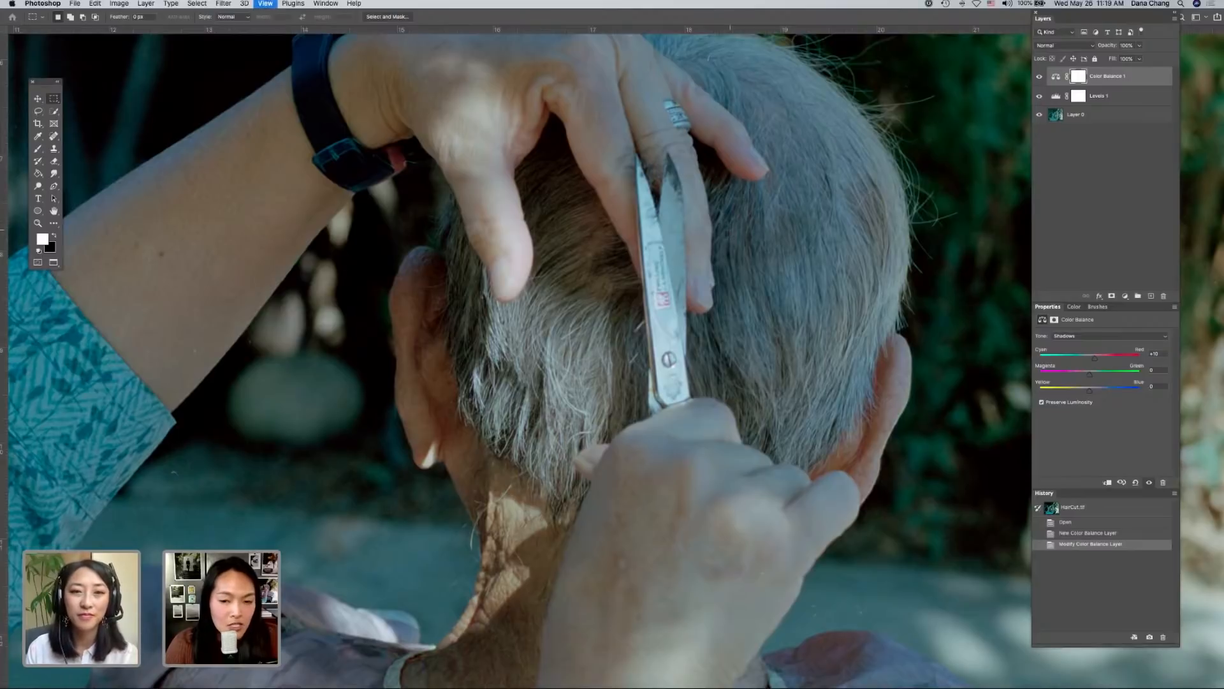
scroll(730, 230, "right", 1)
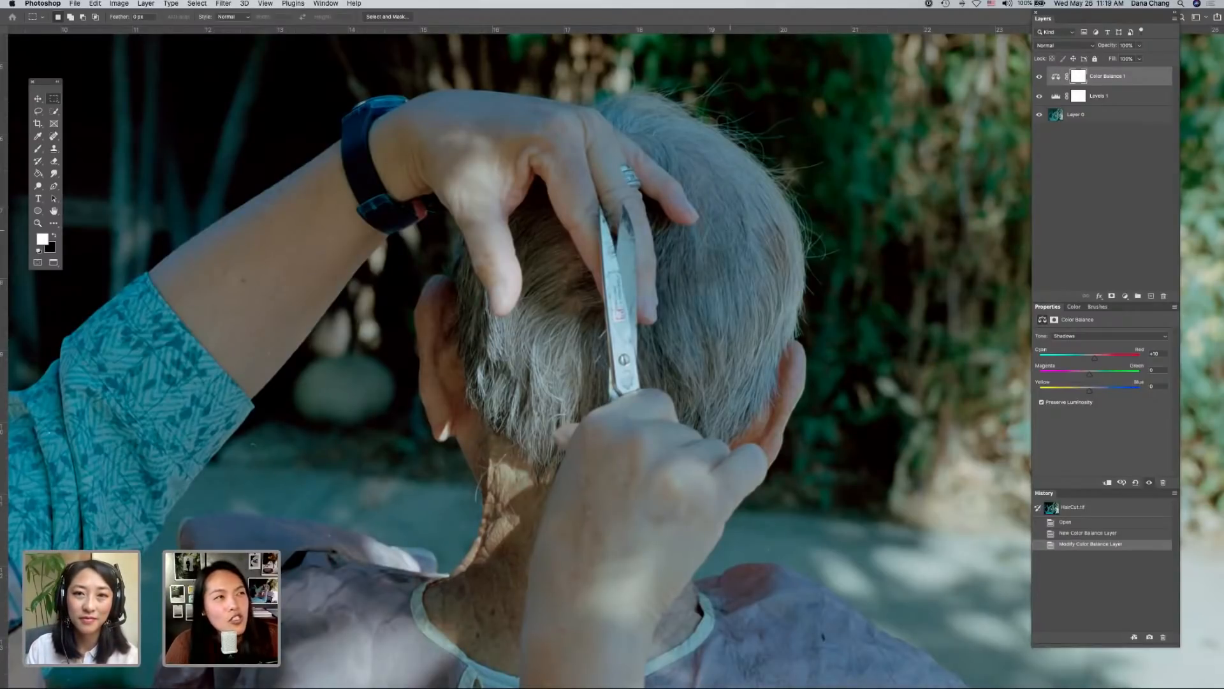
- Switch to Google Chrome, choose the first browser profile, and open a new incognito window
mouse_move(9, 219)
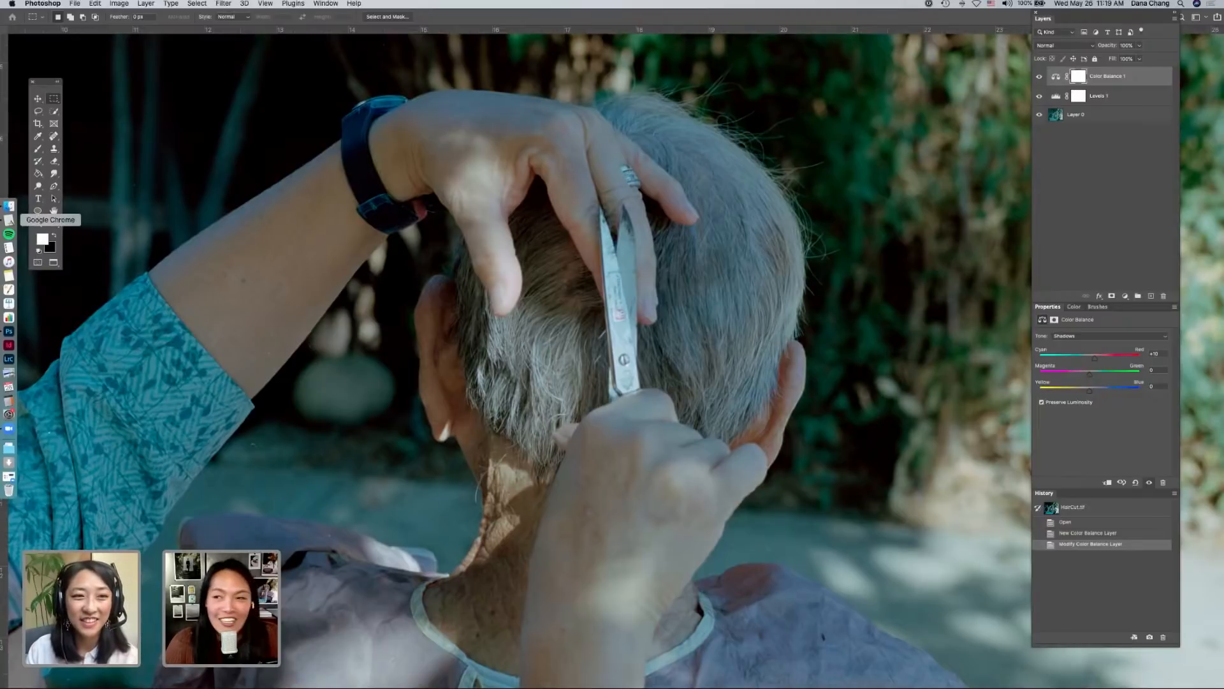
left_click(9, 220)
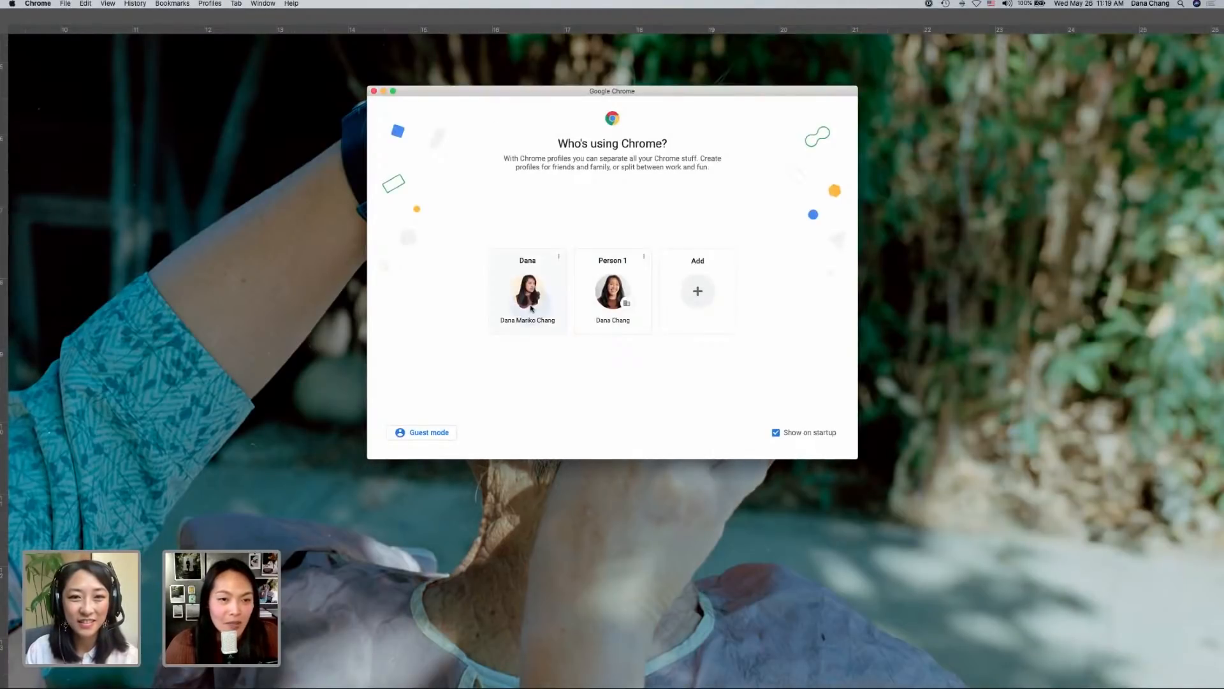
left_click(533, 310)
left_click(69, 4)
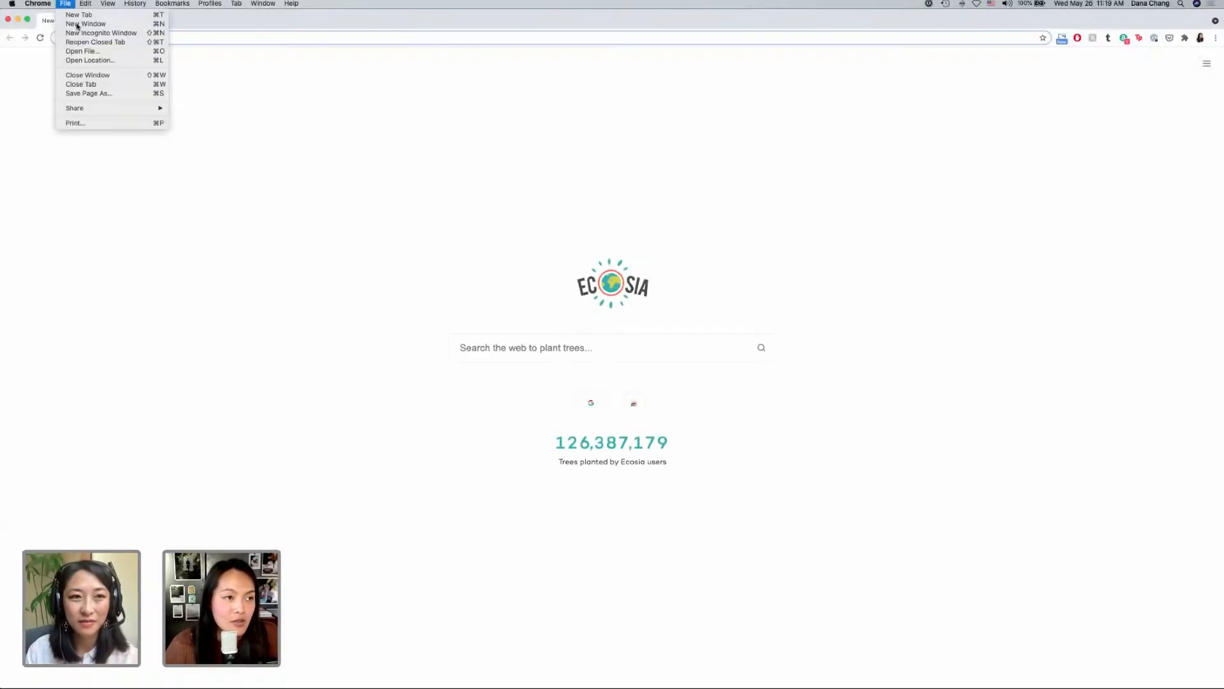
left_click(74, 32)
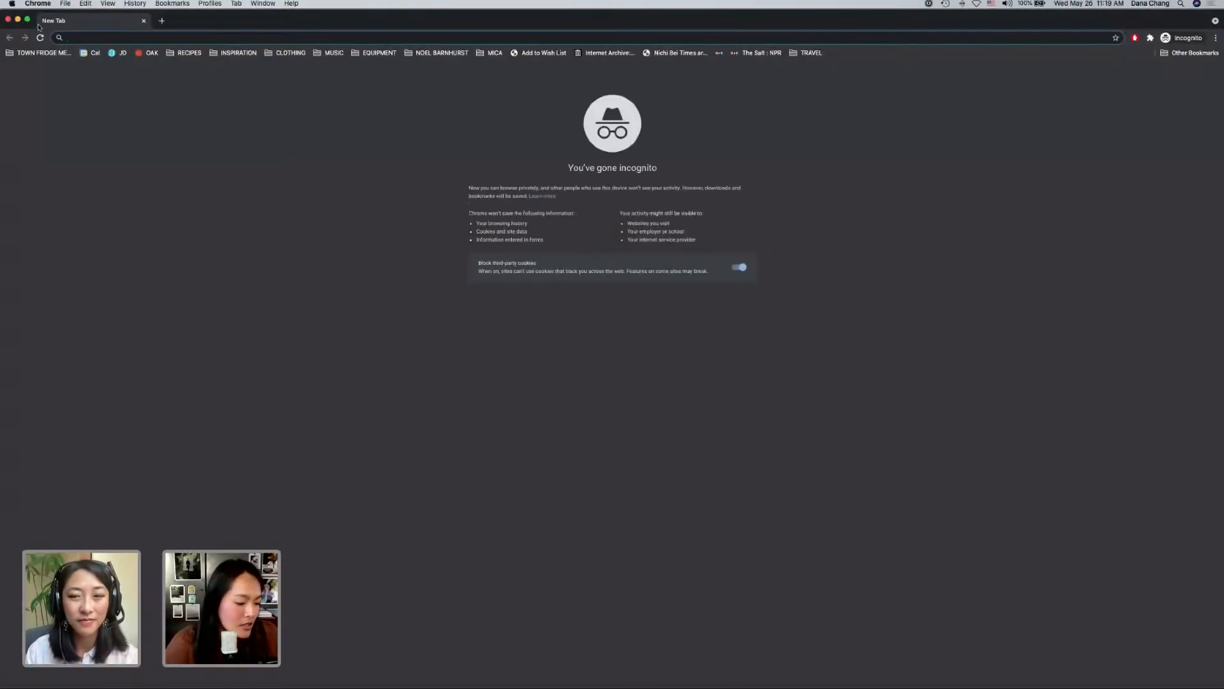
- Search the web for "petapixel photoshop focus"
type("petapixel")
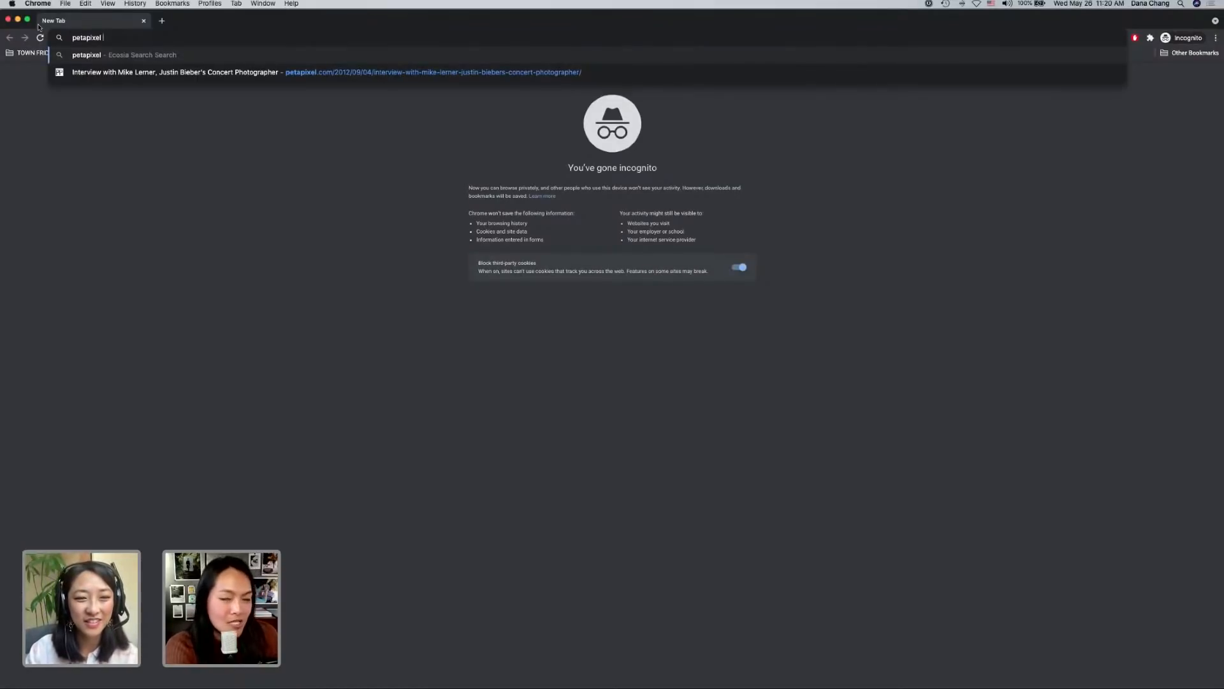
type("photoshop")
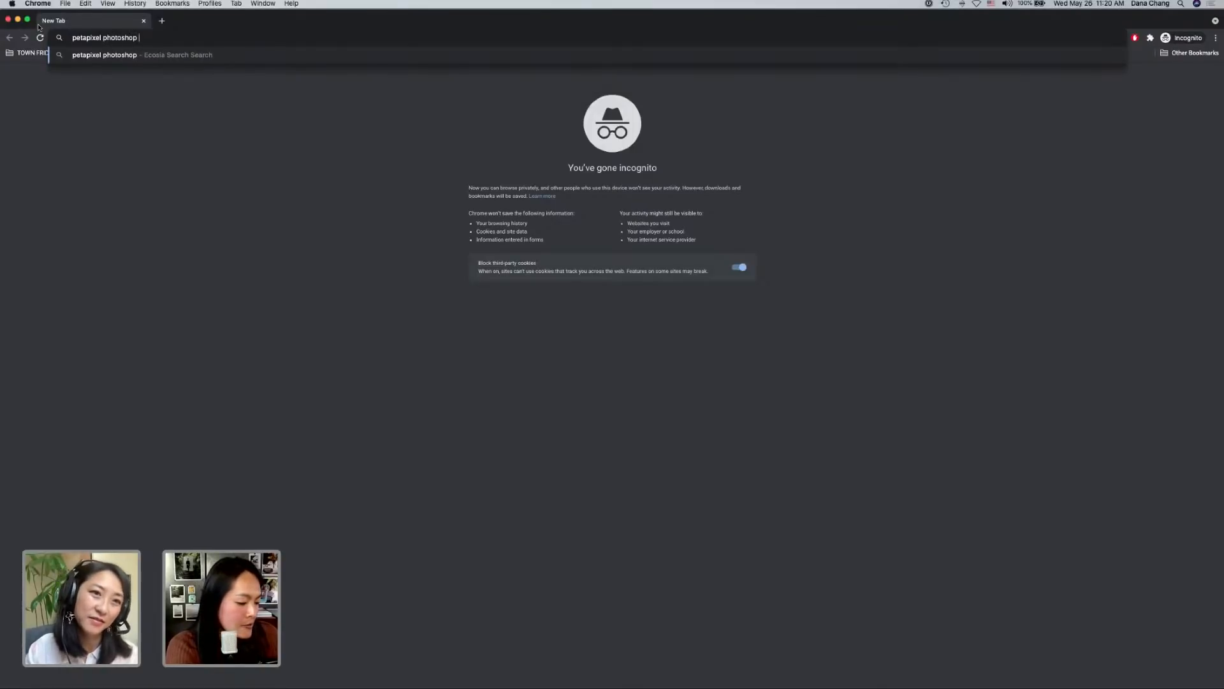
type(" focus")
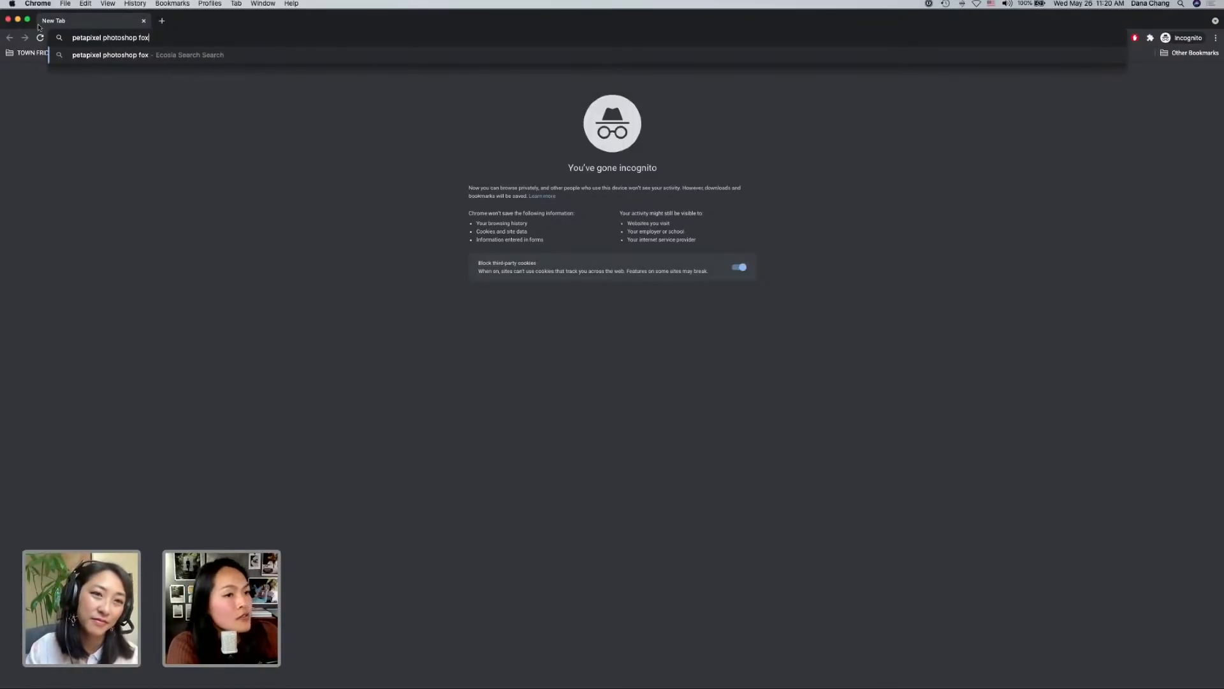
key("Return")
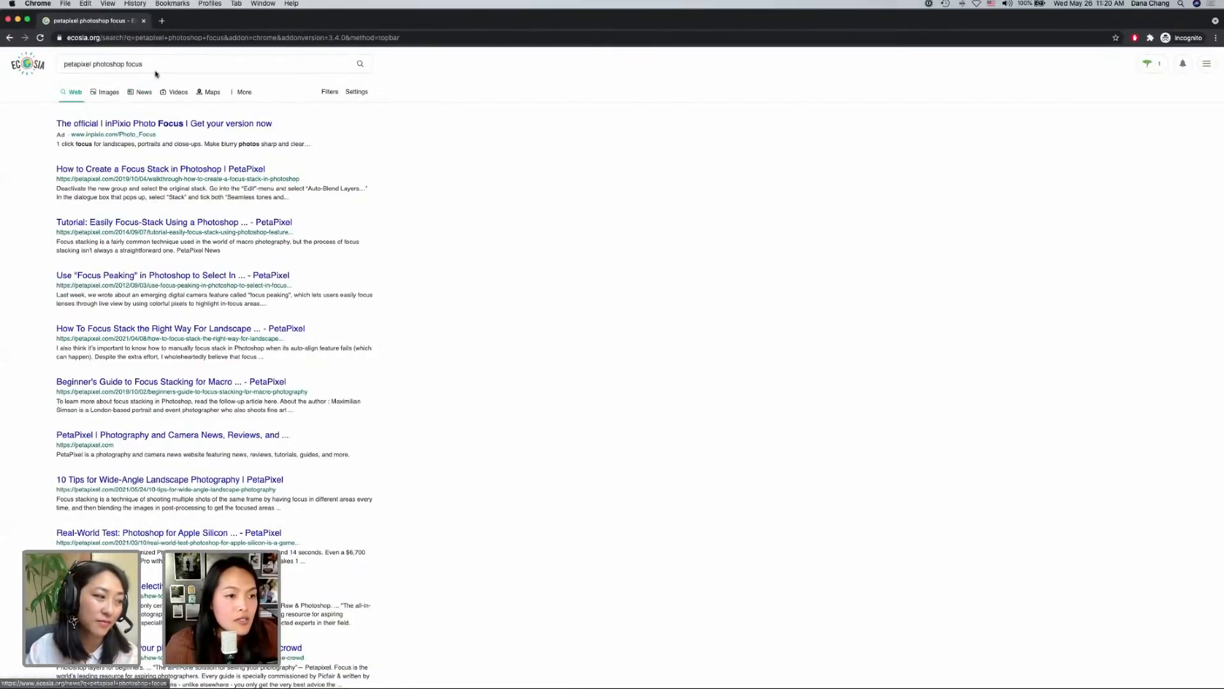
- Copy the search phrase, go to google.com, and run the same "petapixel photoshop focus" search there
triple_click(69, 61)
key("super+c")
left_click(95, 39)
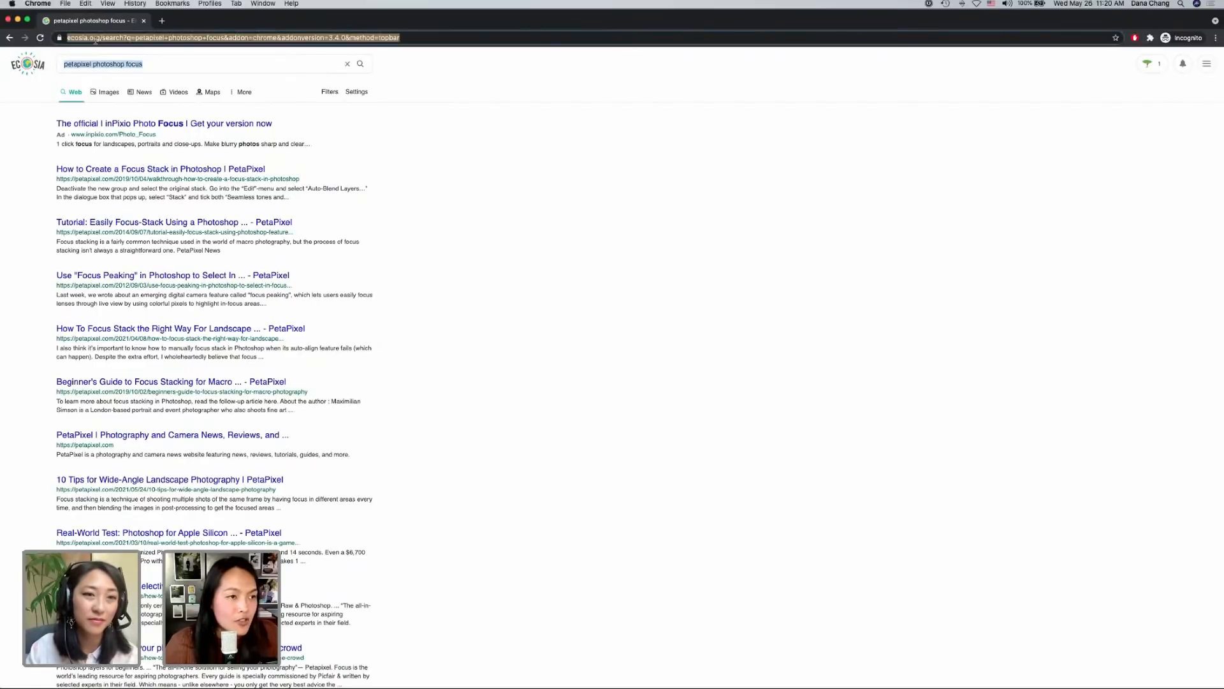
type("google.com")
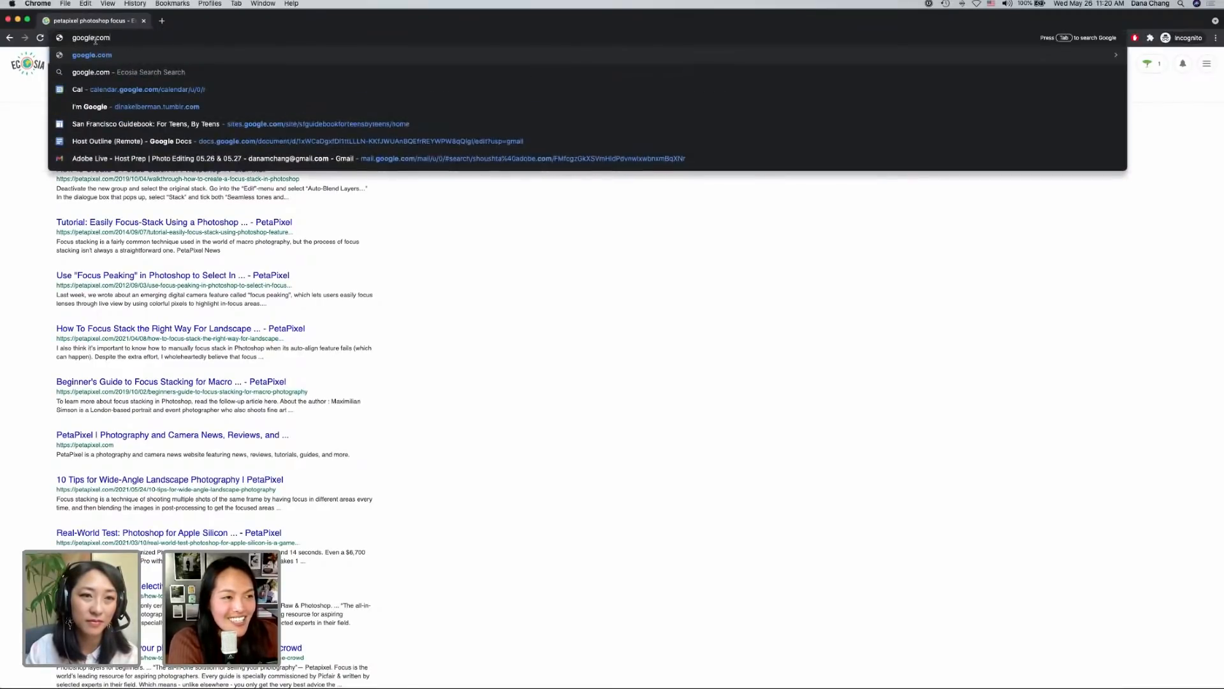
key("Return")
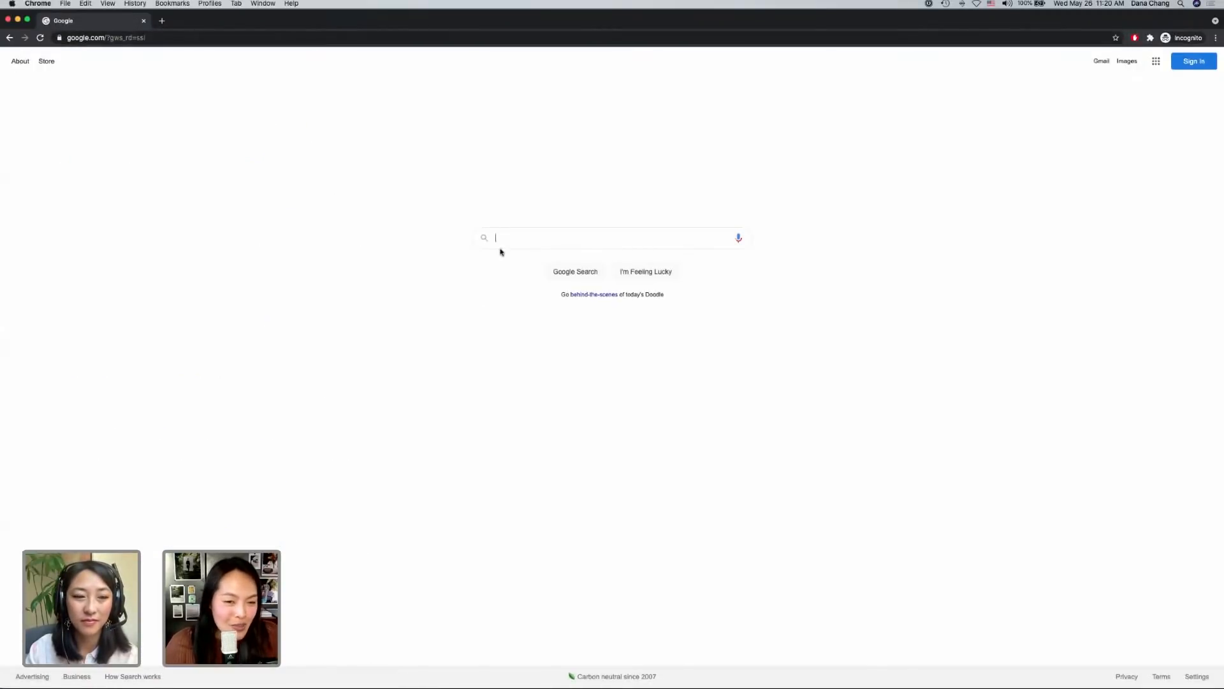
key("super+v")
key("Return")
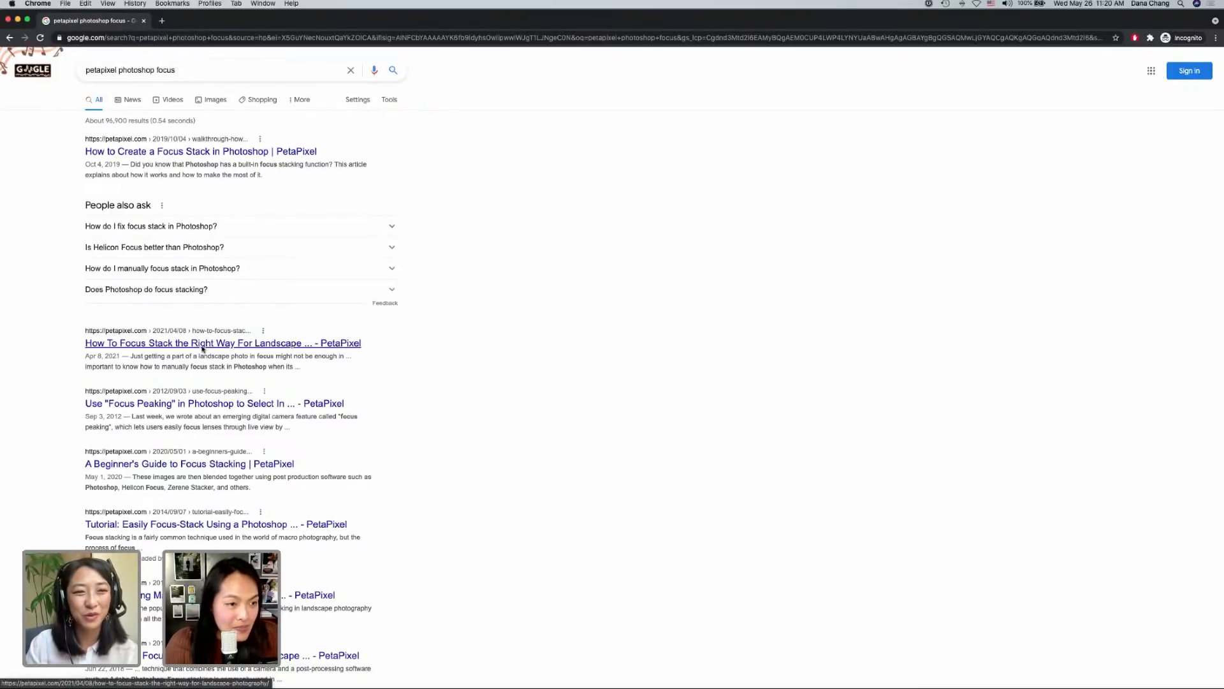
- Open PetaPixel's "How To Focus Stack the Right Way For Landscape" article in a new tab and skim its beginning
left_click(202, 348, "super")
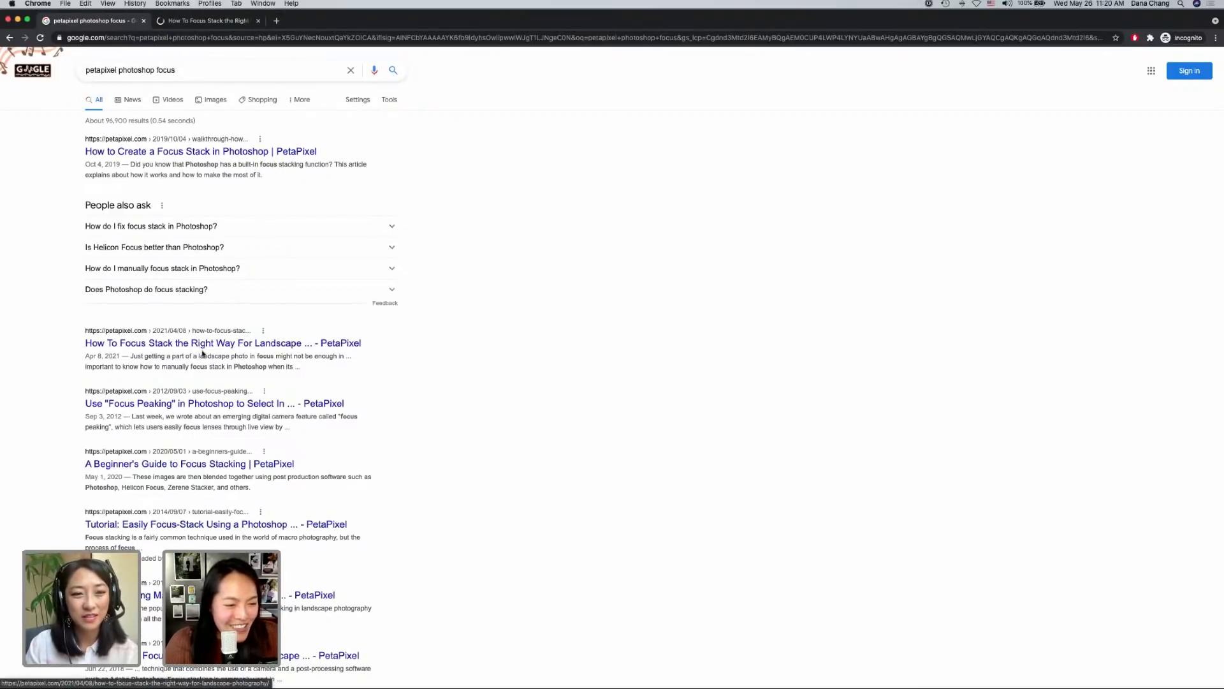
left_click(215, 25)
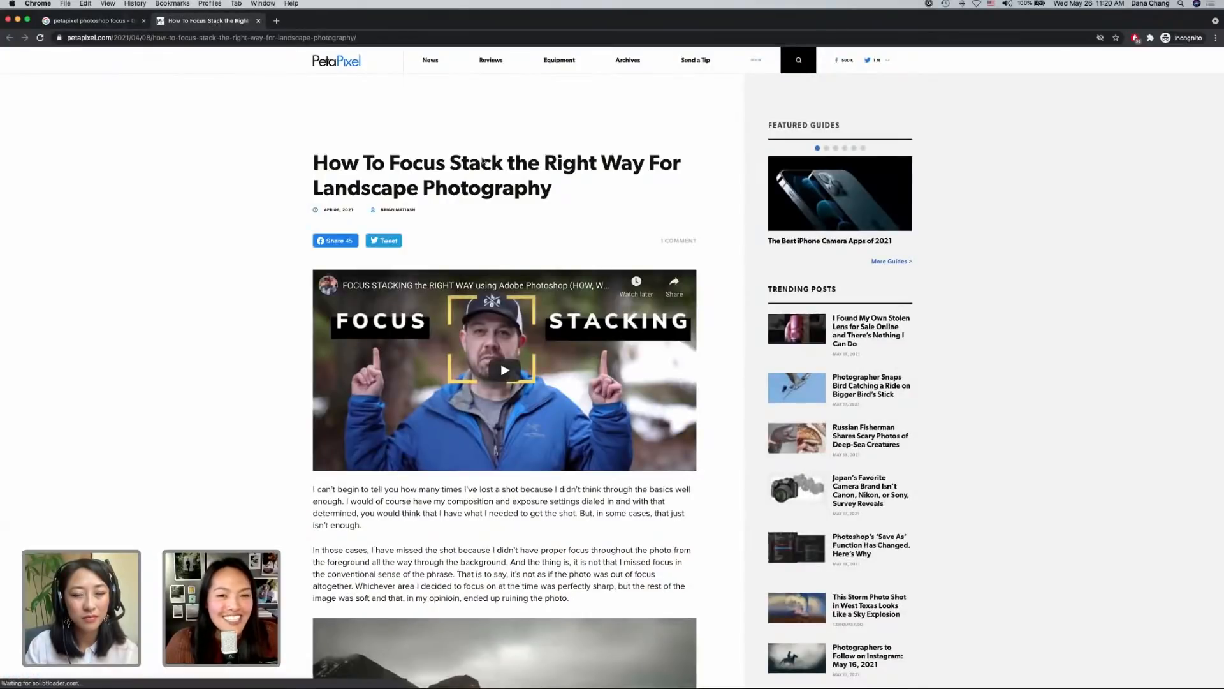
scroll(482, 162, "down", 15)
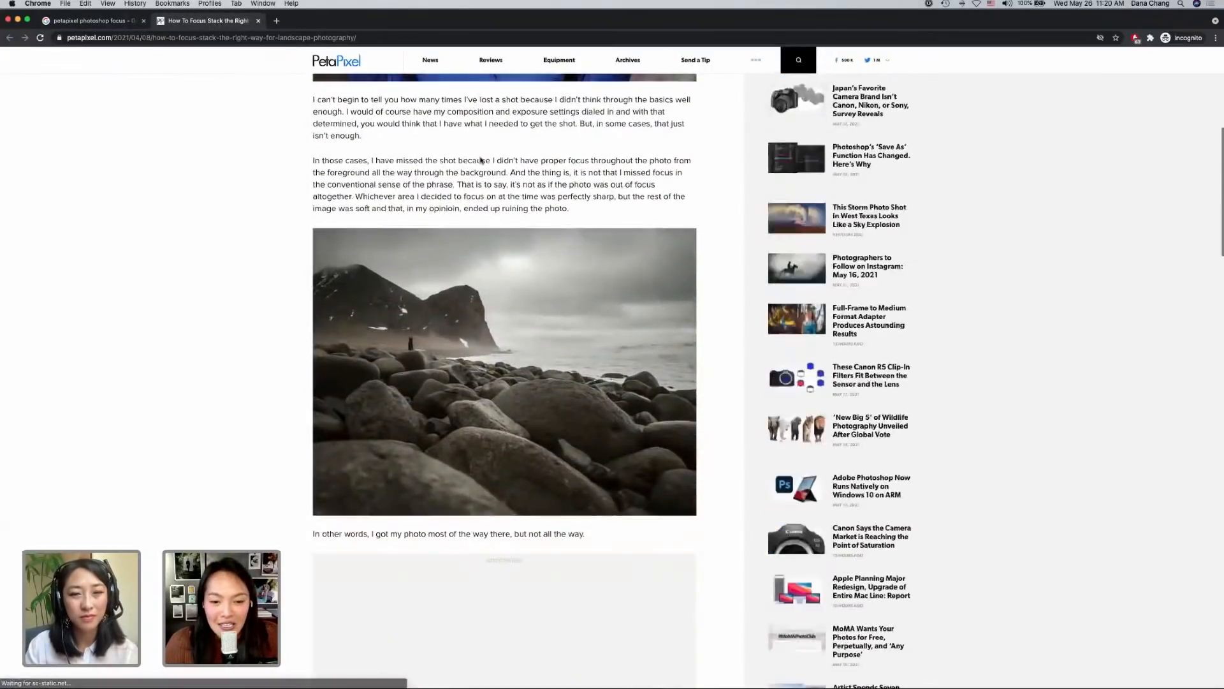
scroll(479, 161, "up", 15)
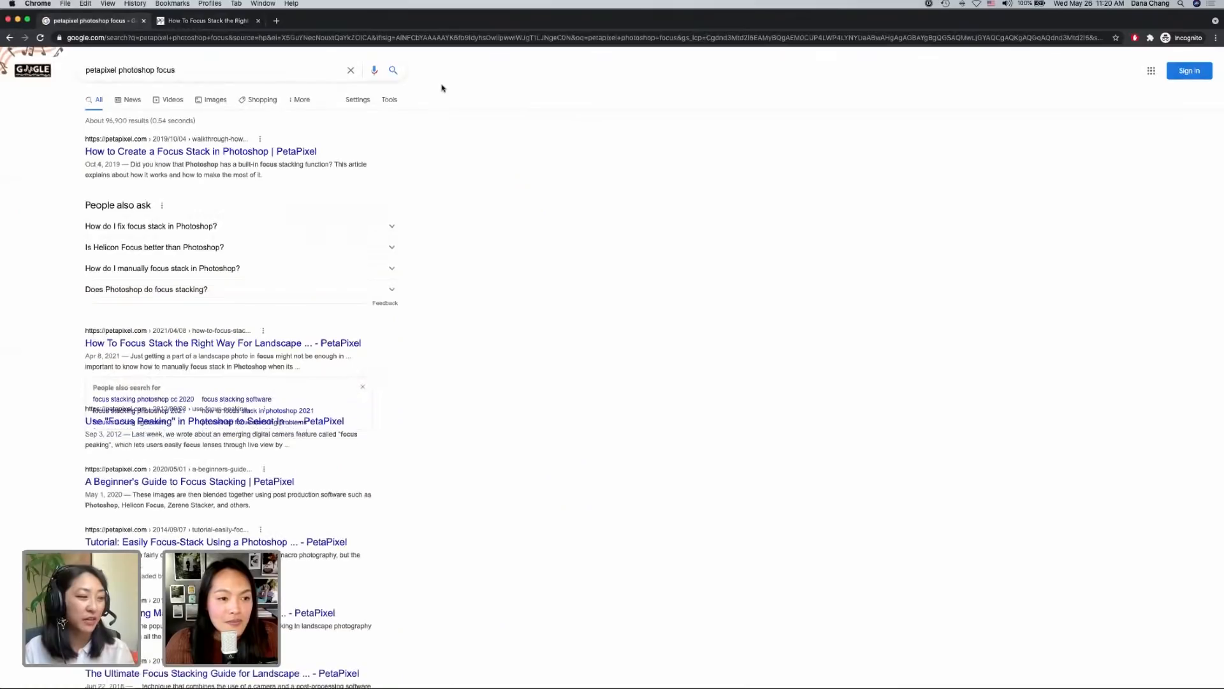
- Close all open browser tabs and return to Photoshop, showing more of the haircut scan around the head and hands
key("super+w")
key("super+w")
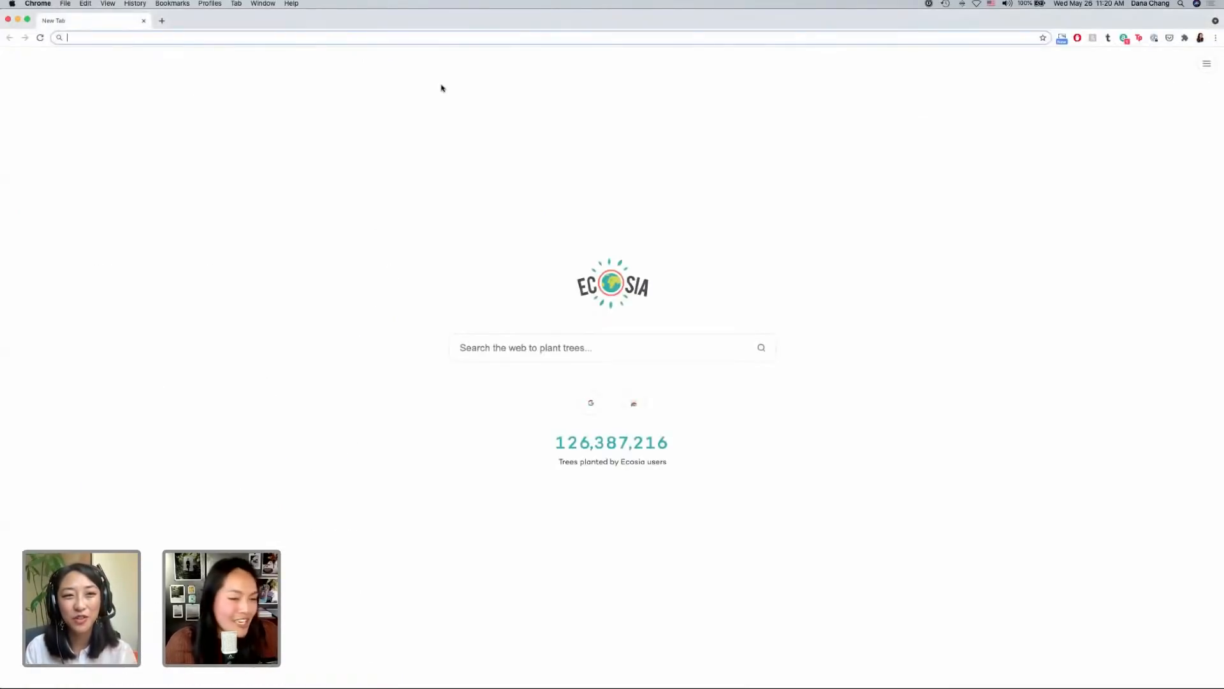
key("super+w")
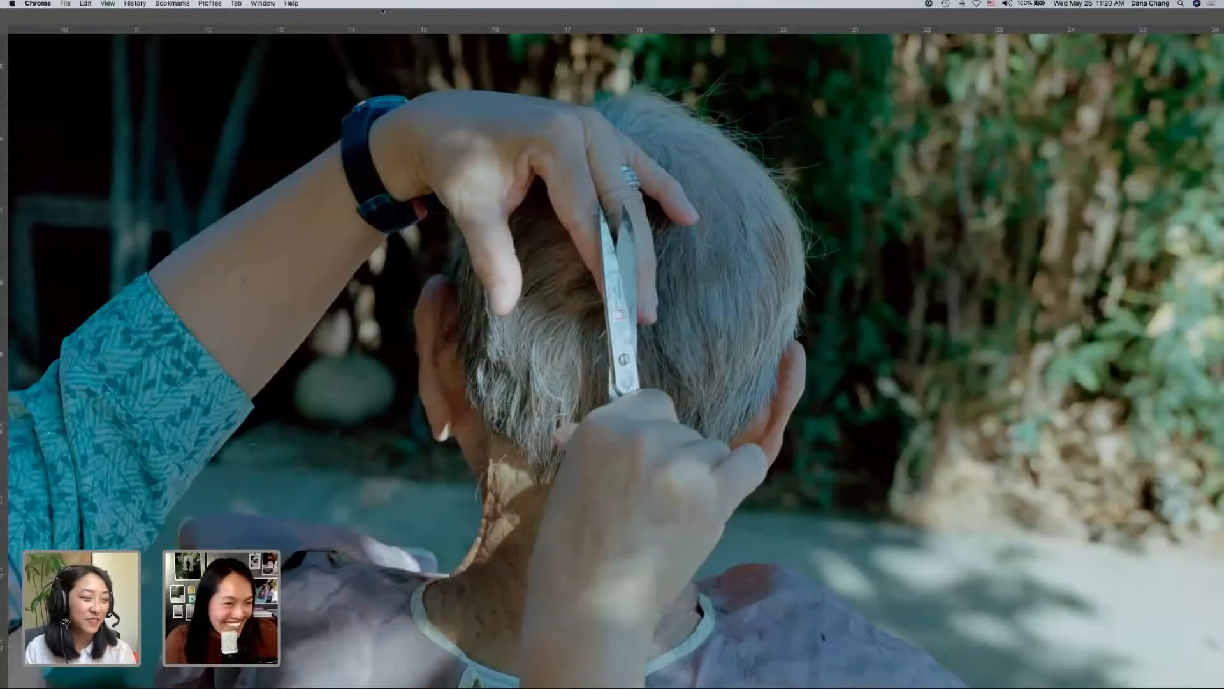
left_click(375, 19)
key("super+minus")
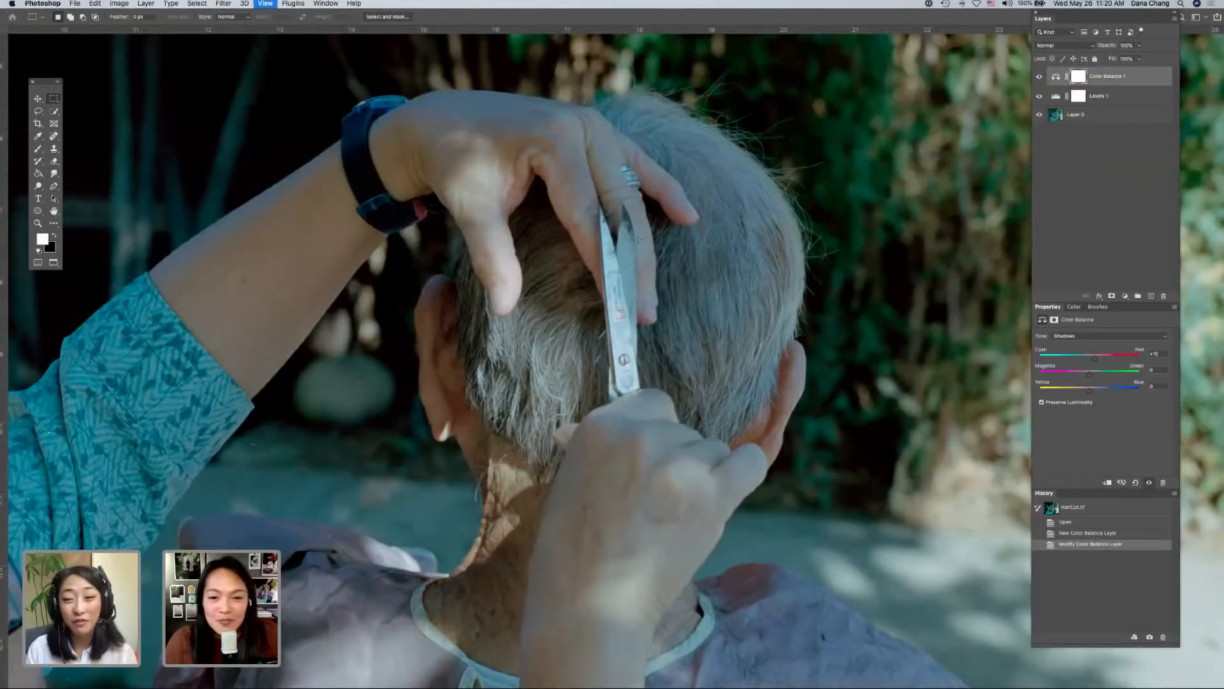
scroll(927, 359, "down", 1)
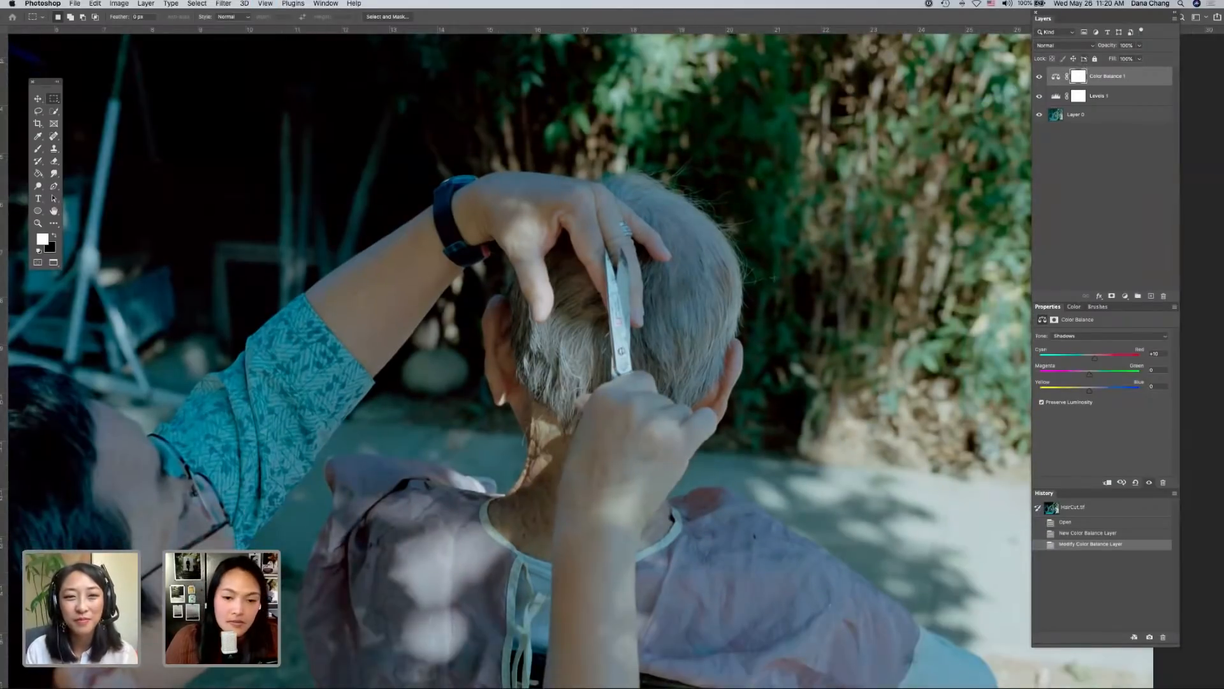
- Compare the whole haircut scan with and without the Levels 1 adjustment
scroll(771, 322, "down", 5)
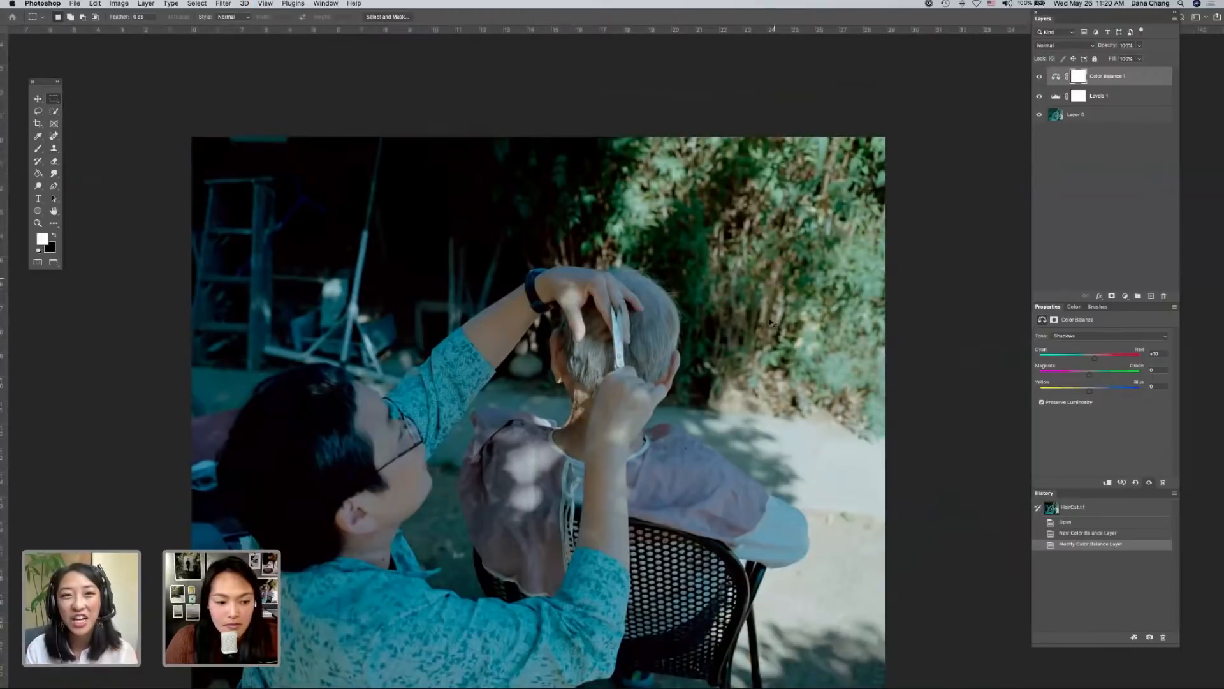
left_click(1039, 96)
left_click(1040, 96)
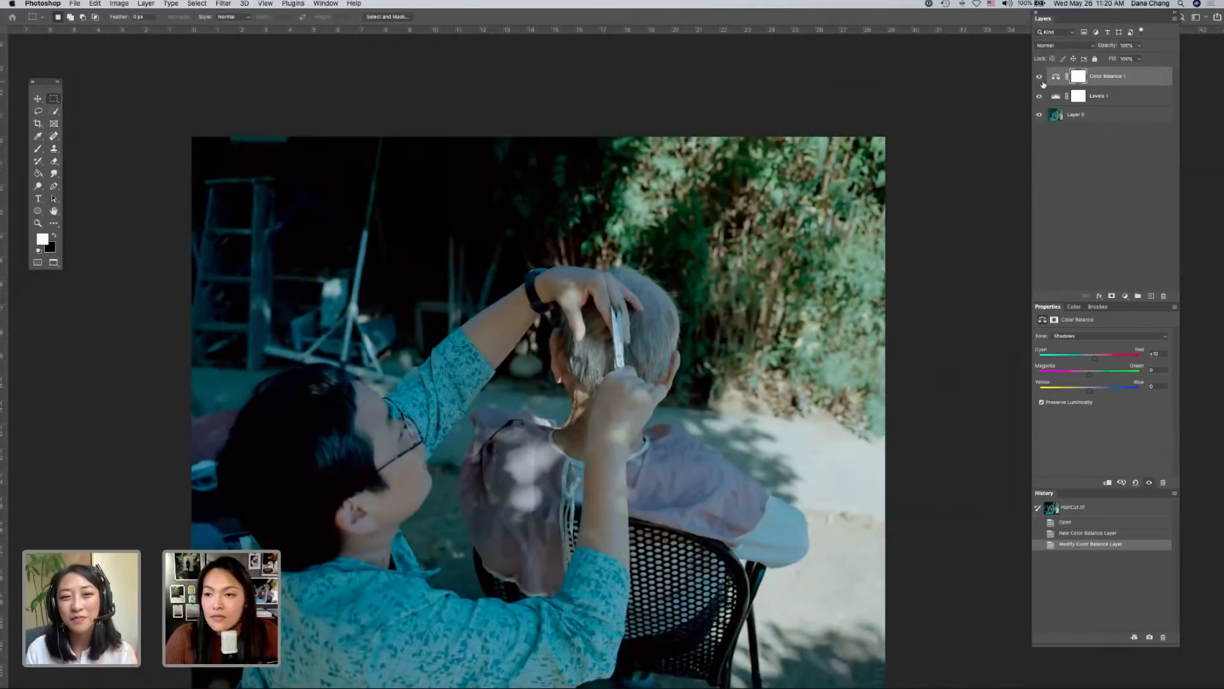
- Set the Color Balance shadows to Cyan–Red +12 and Yellow–Blue 0, and switch the tone to Midtones
left_click(1098, 360)
left_click_drag(1089, 392, 1087, 393)
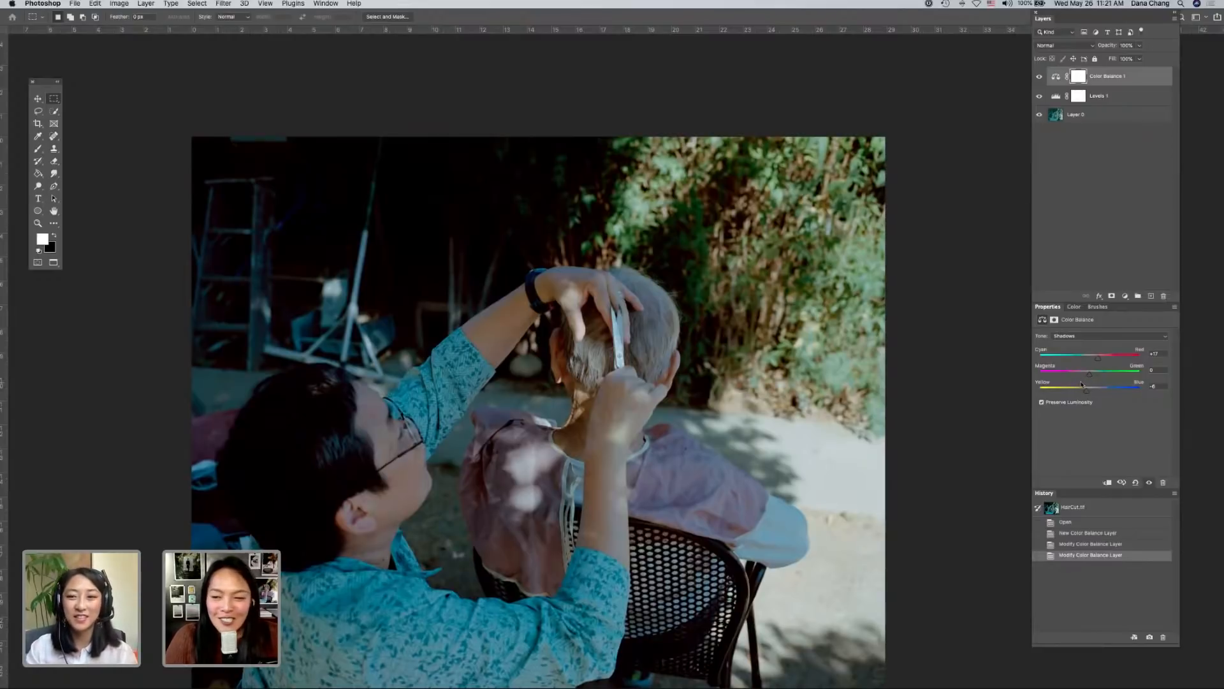
key("Return")
left_click(1081, 337)
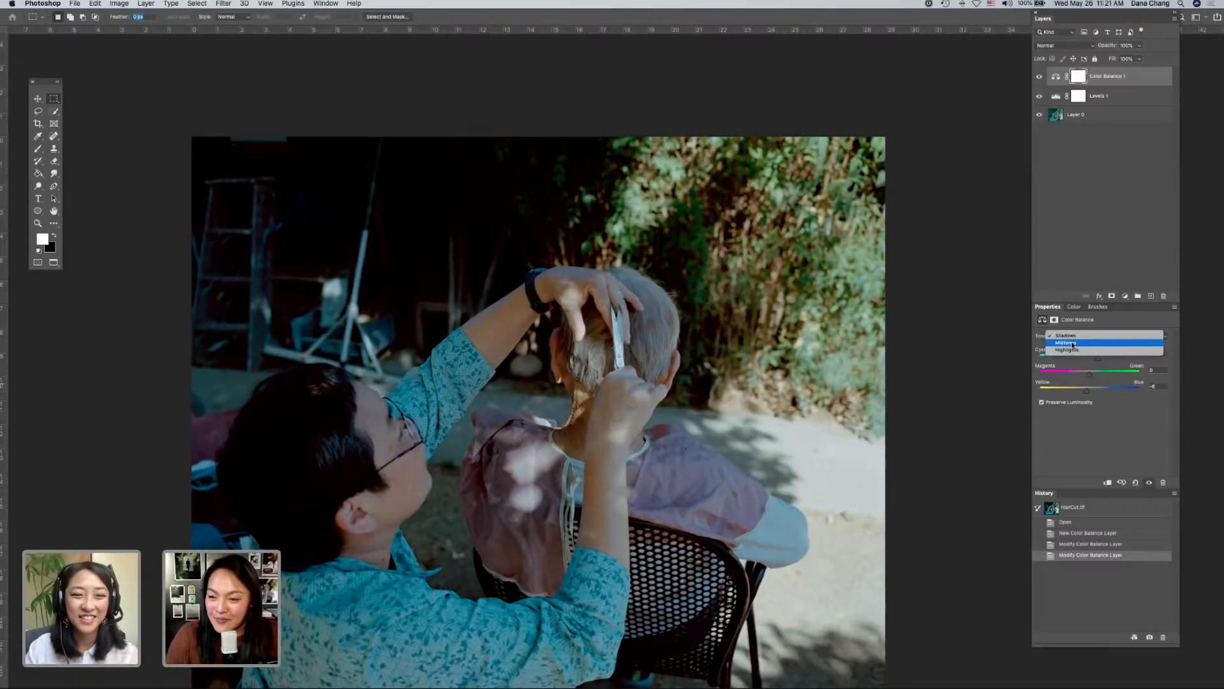
left_click(1083, 335)
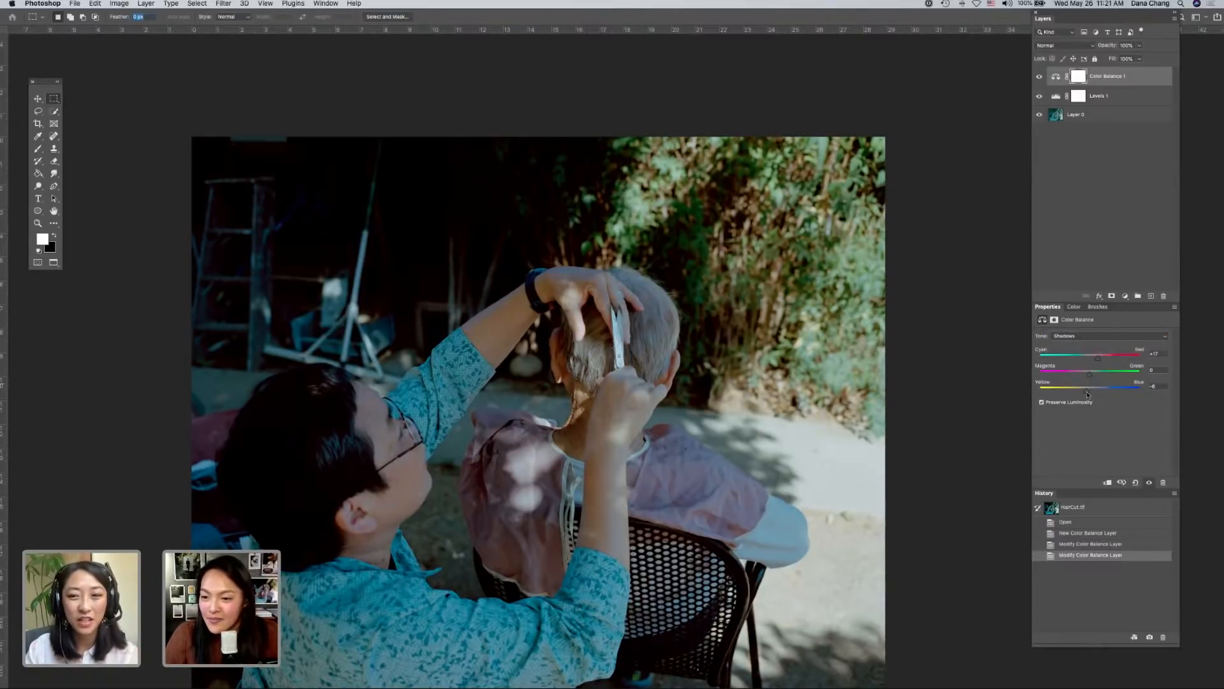
left_click_drag(1099, 360, 1097, 361)
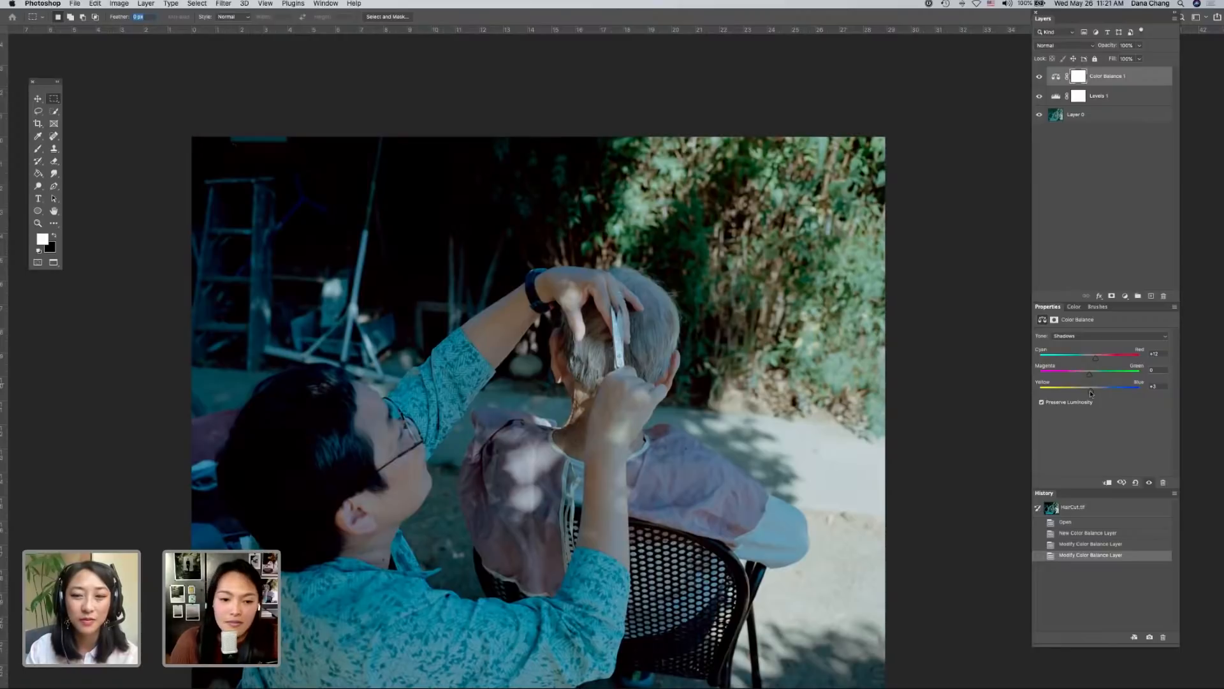
left_click_drag(1086, 396, 1088, 396)
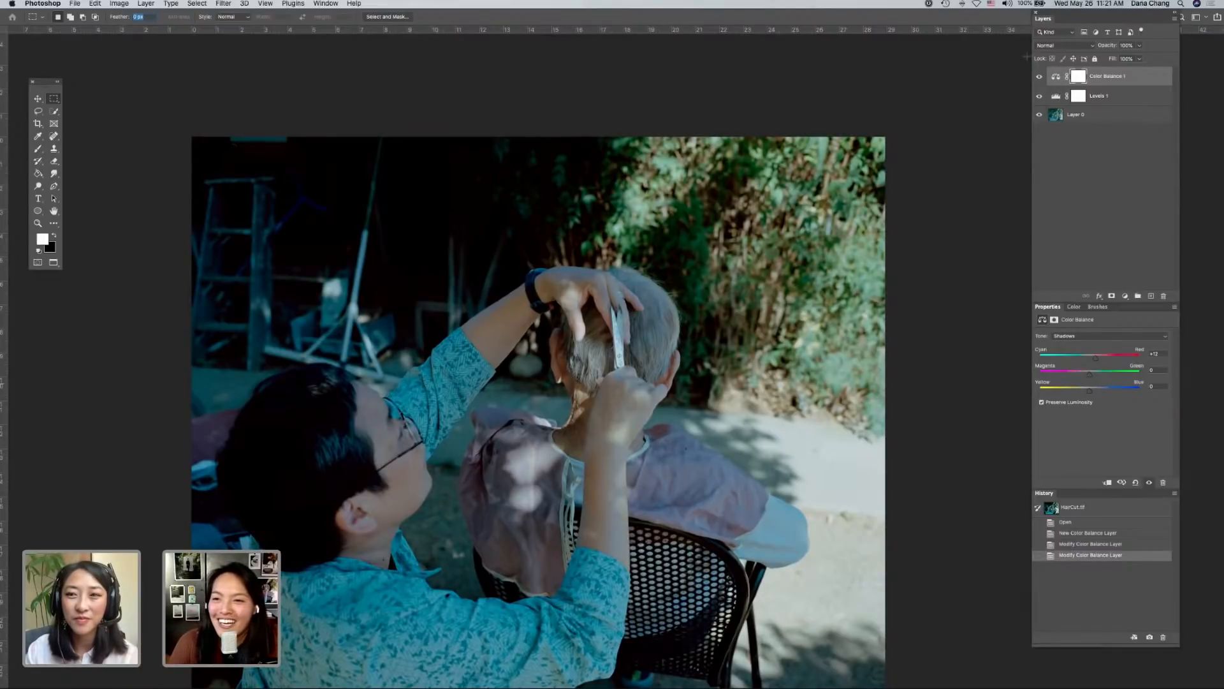
left_click(1089, 335)
left_click(1089, 345)
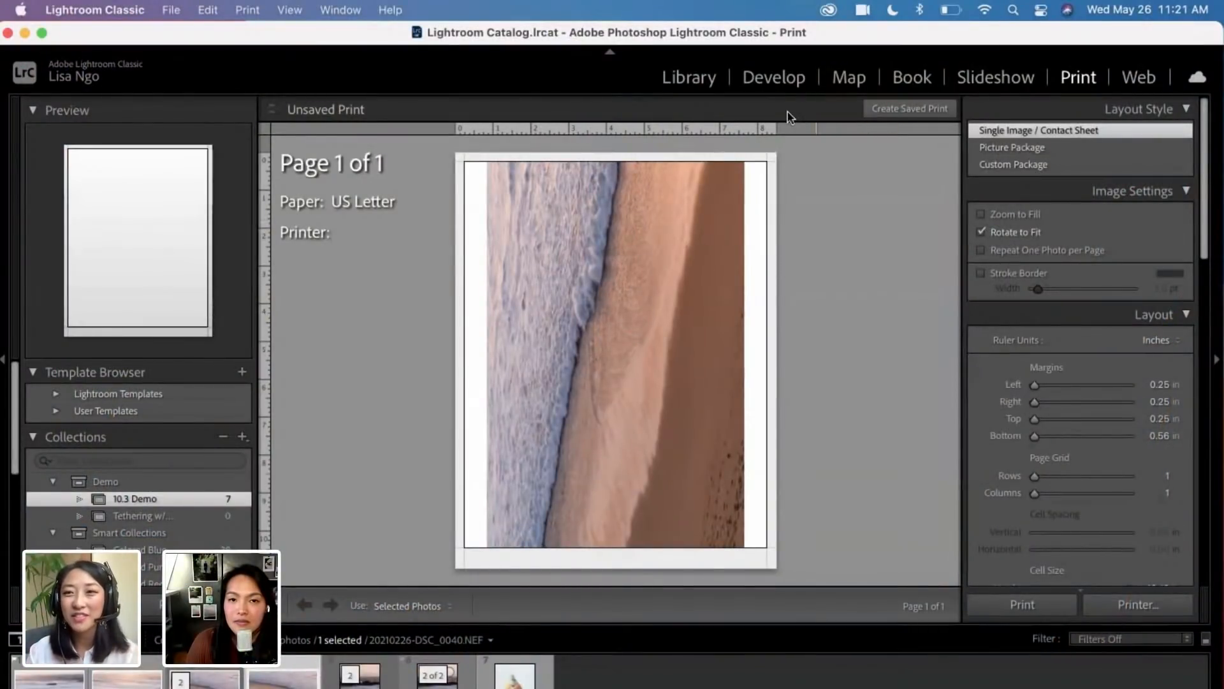
- In Lightroom Classic, view the beach photo in Develop, return to the Print module and briefly try Zoom to Fill on the page
left_click(761, 84)
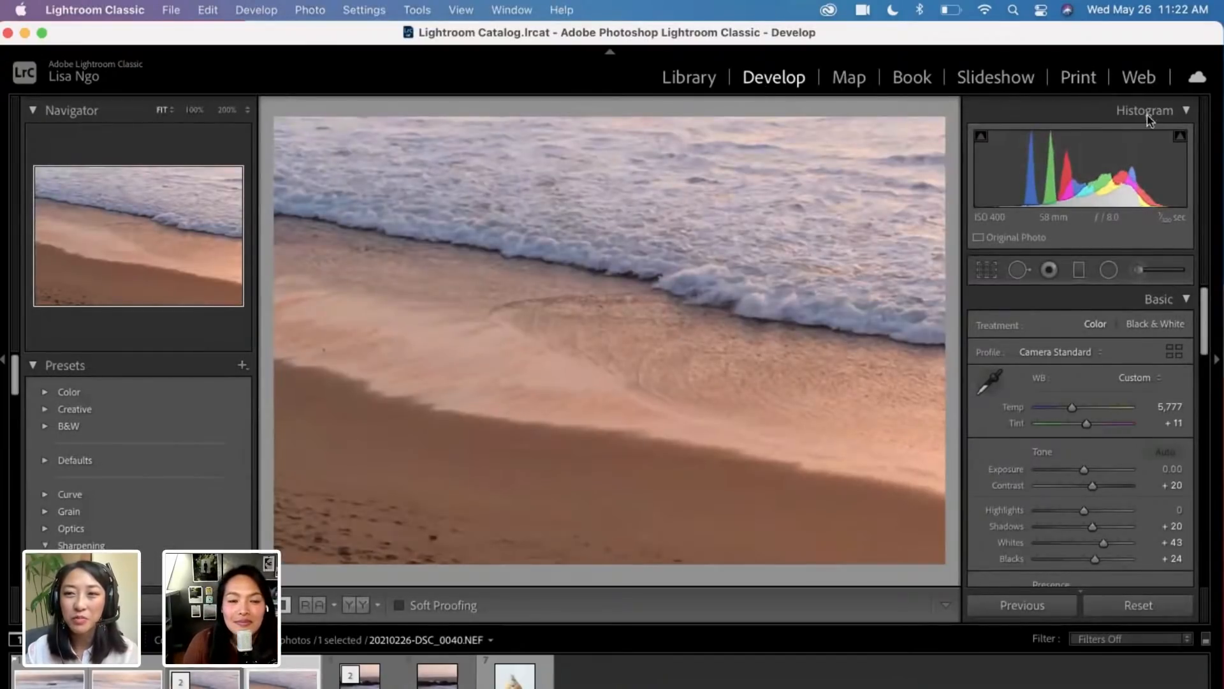
left_click(1084, 80)
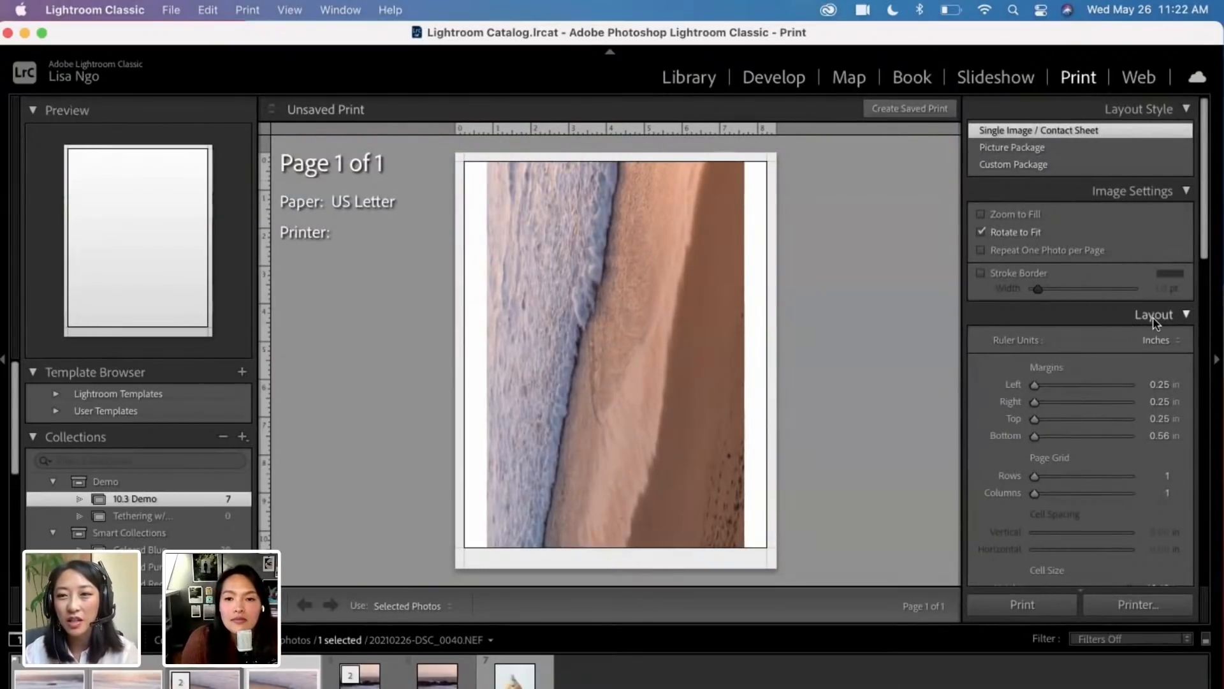
mouse_move(1035, 385)
left_mouse_down()
mouse_move(1071, 386)
mouse_move(1033, 386)
left_mouse_up()
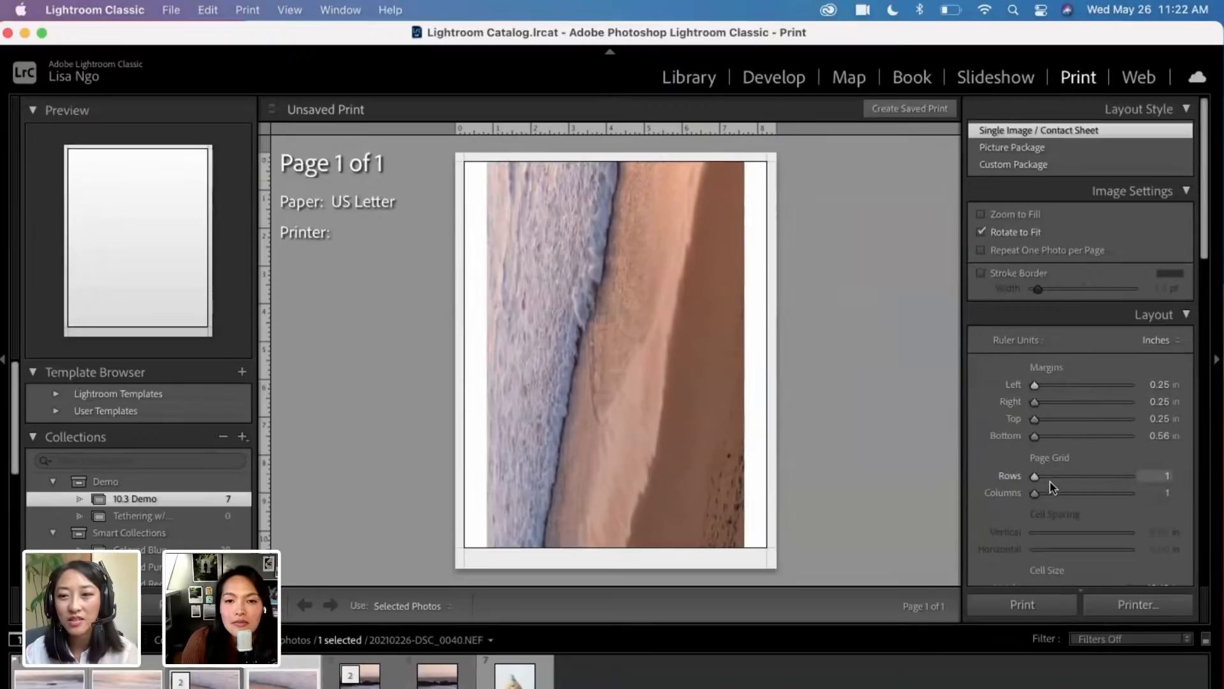
scroll(1052, 486, "down", 3)
scroll(1052, 485, "down", 5)
scroll(1052, 486, "up", 7)
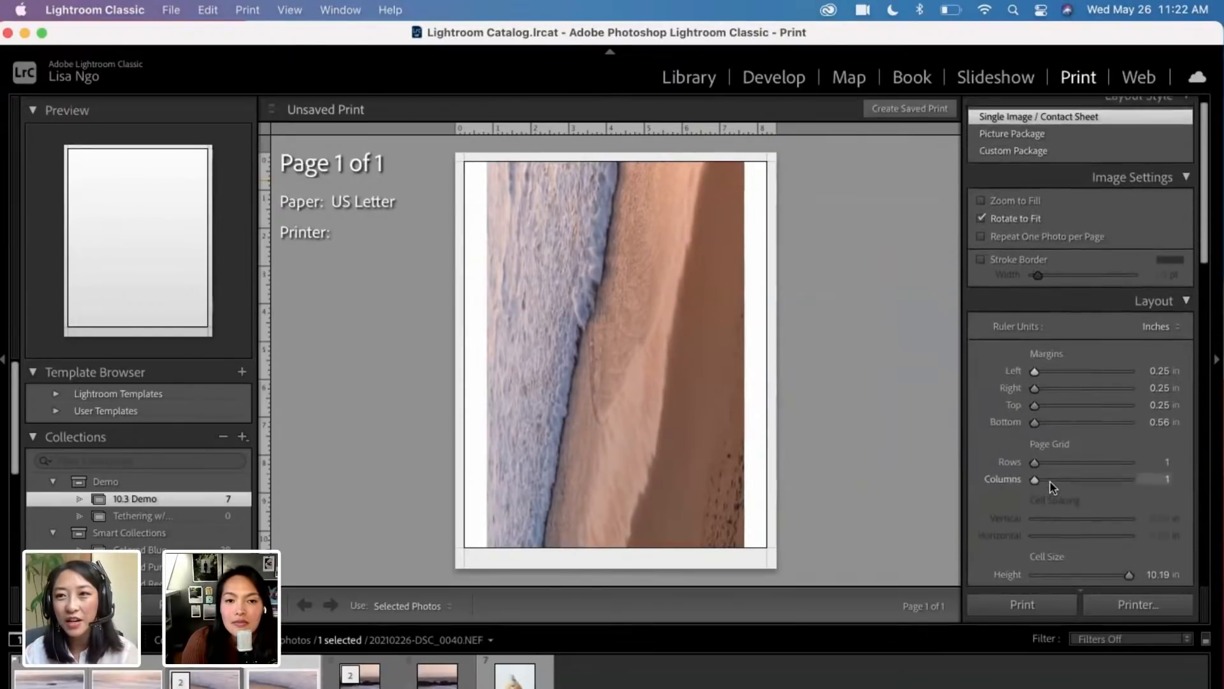
left_click(1018, 201)
left_click(1018, 200)
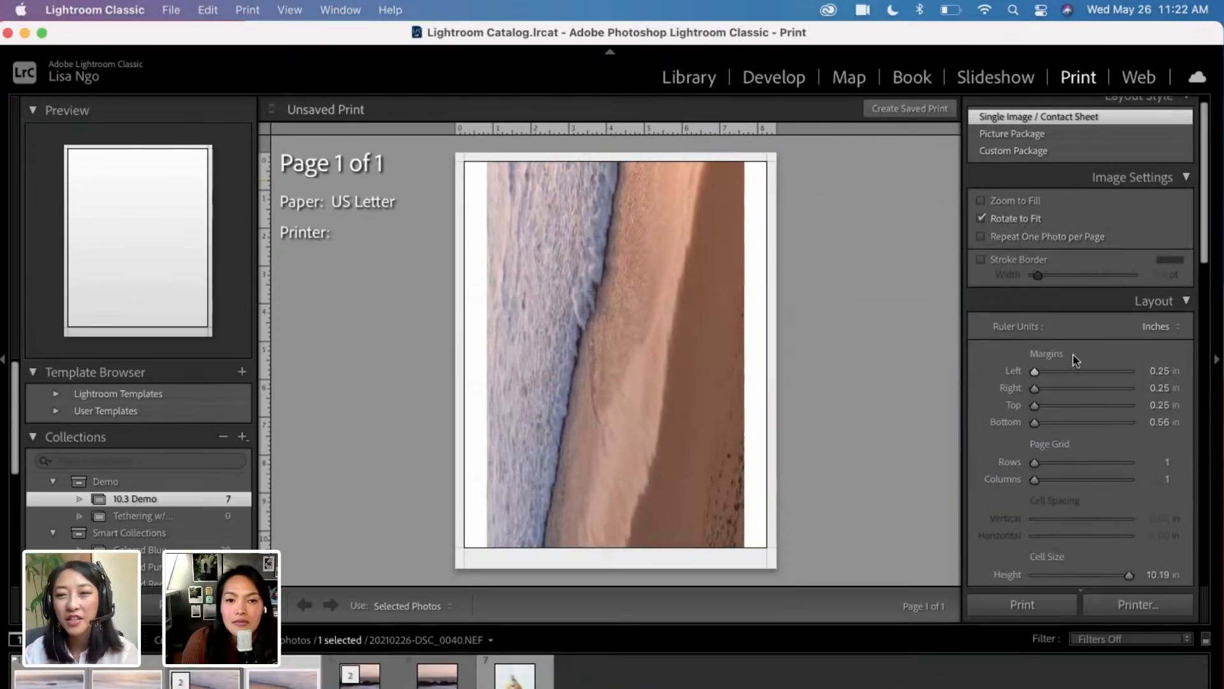
- Examine the print settings from Layout and Guides through Page, Print Job, Color Management and Print Adjustment
scroll(1076, 360, "down", 2)
scroll(1052, 400, "down", 6)
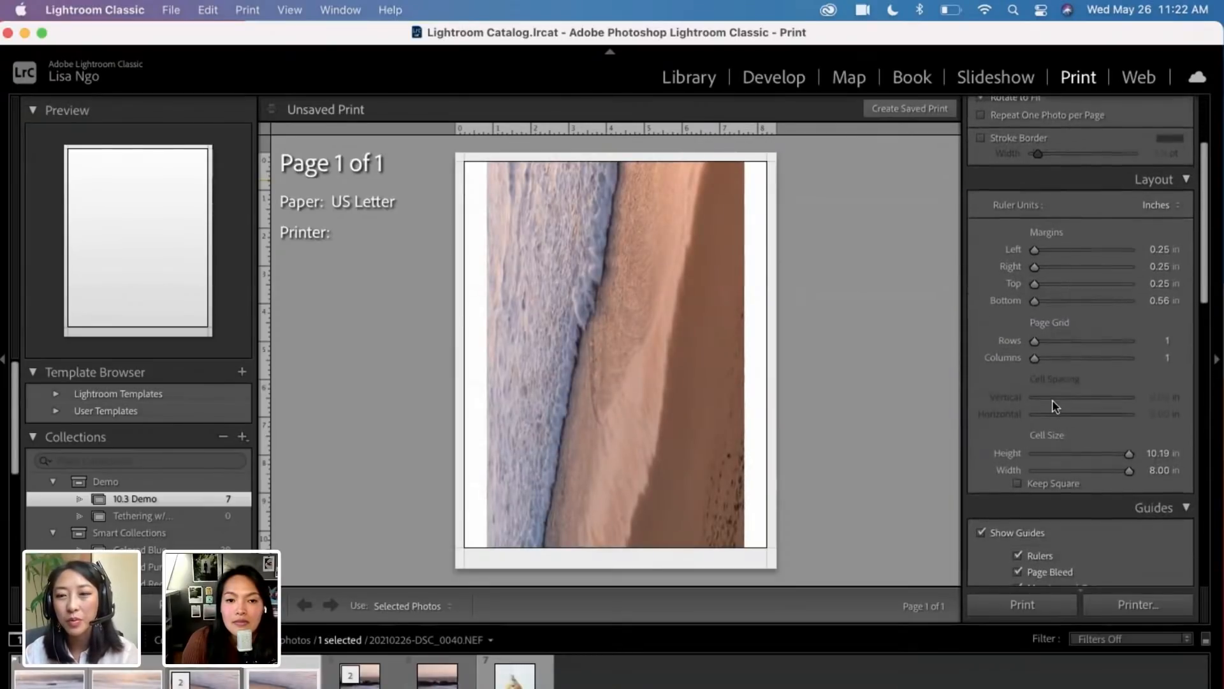
scroll(1059, 488, "down", 8)
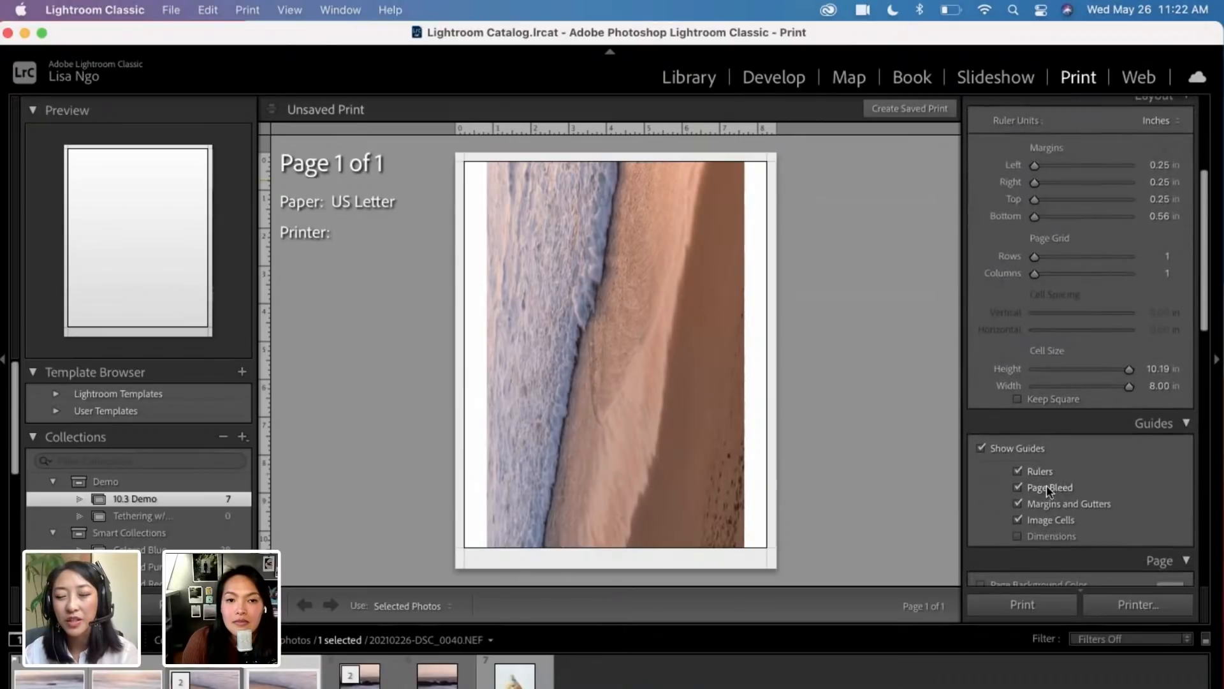
scroll(1046, 485, "down", 3)
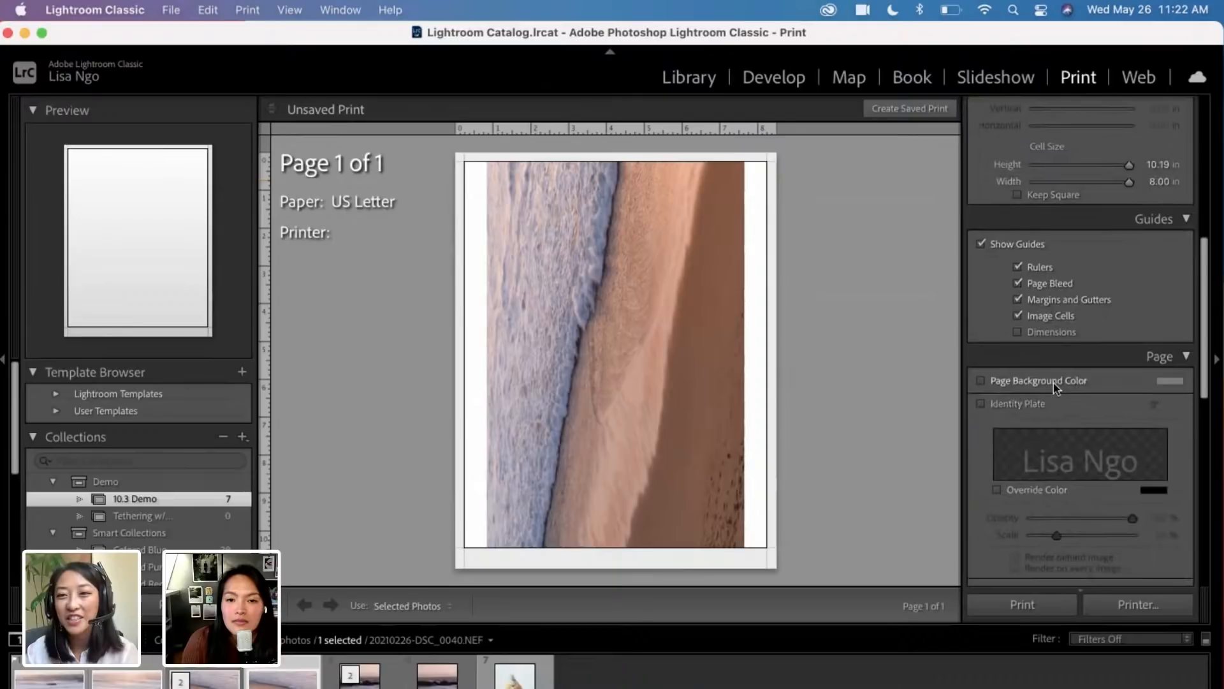
scroll(1066, 407, "down", 10)
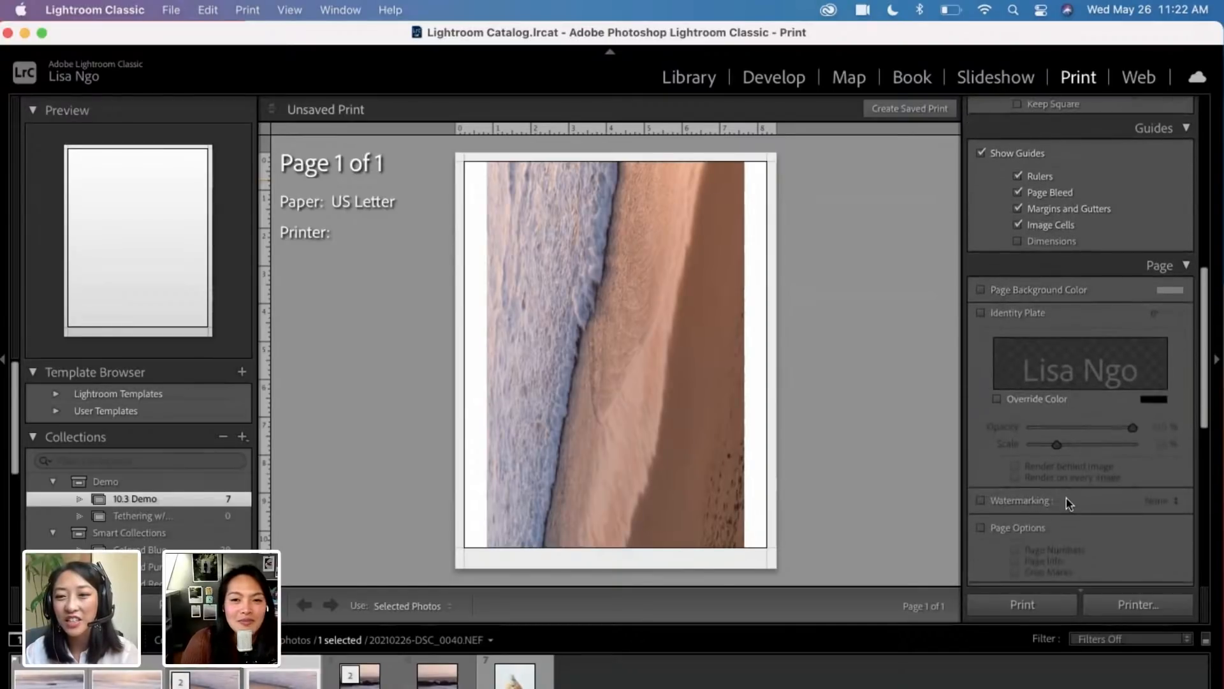
scroll(1066, 499, "down", 3)
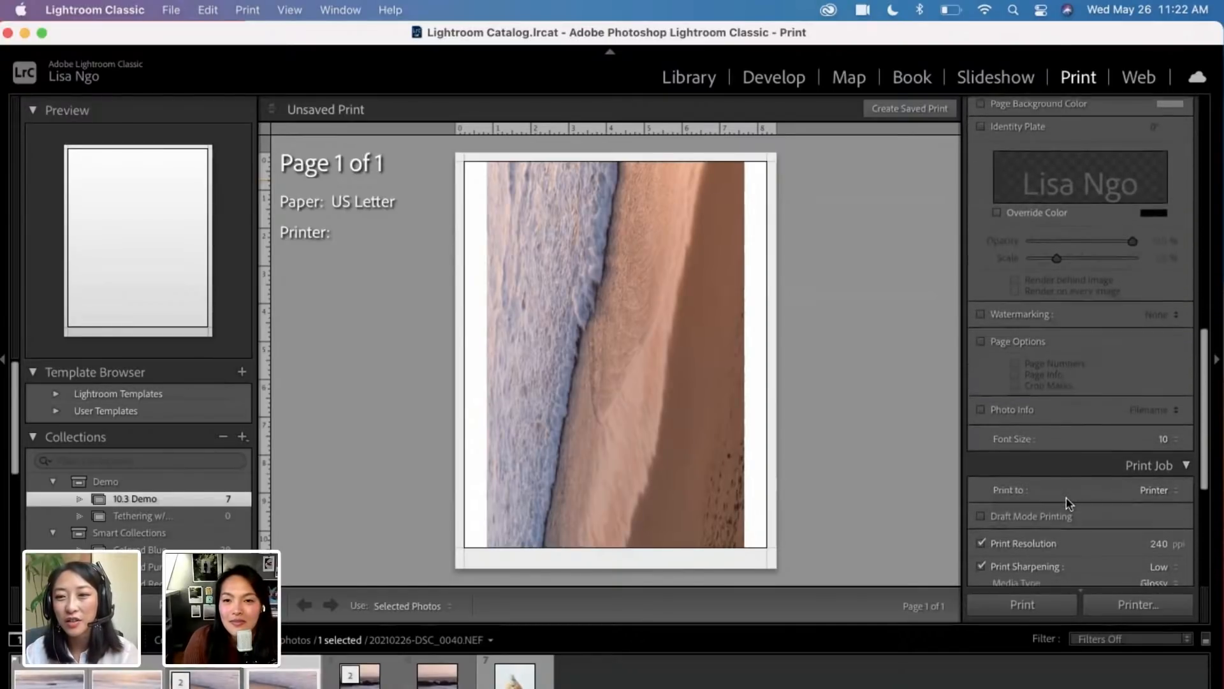
scroll(1076, 486, "down", 3)
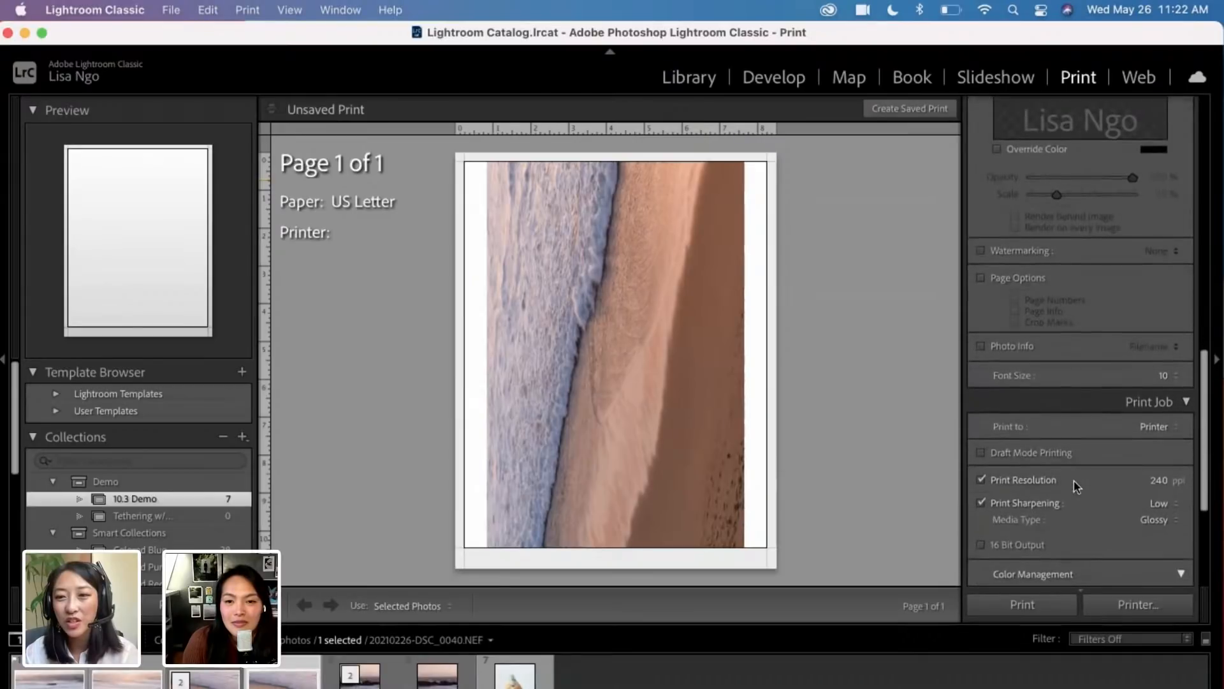
scroll(1060, 433, "down", 2)
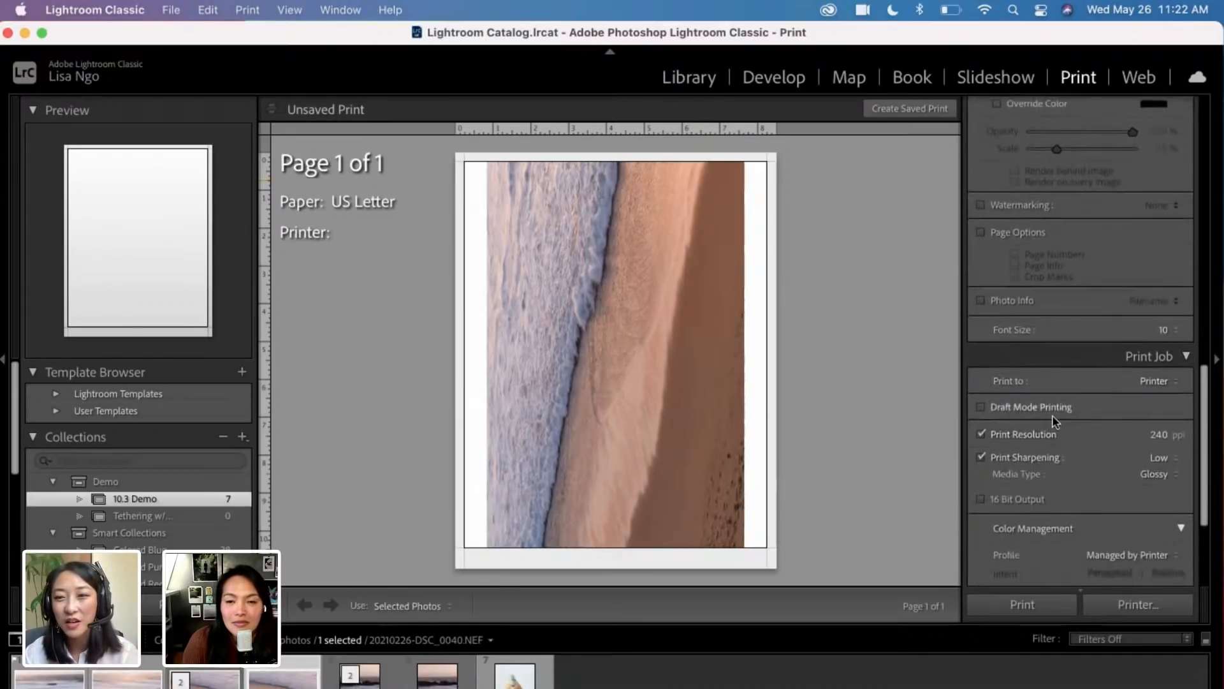
scroll(1052, 415, "down", 1)
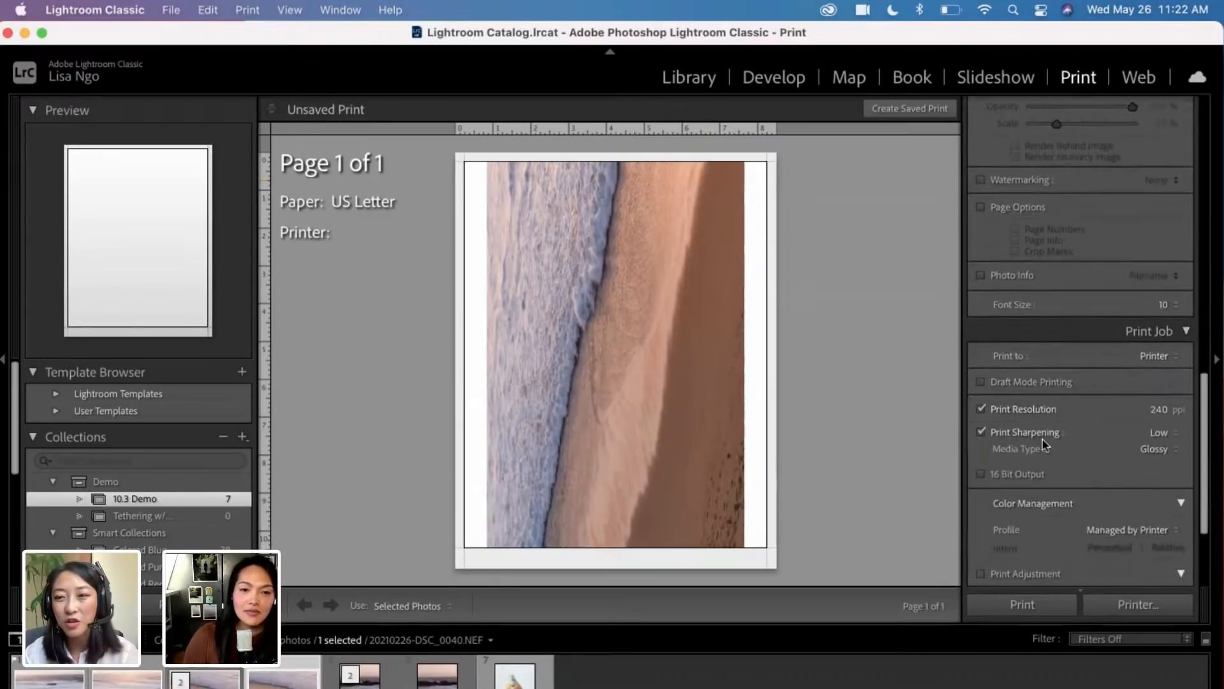
scroll(1067, 475, "down", 5)
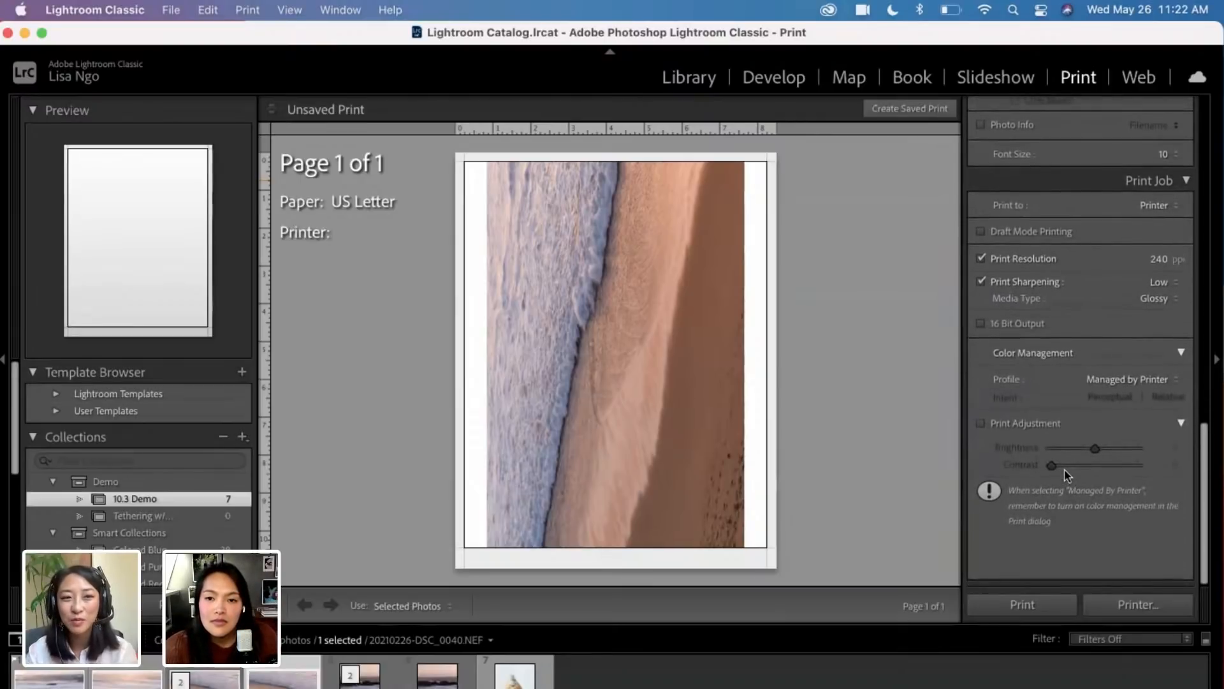
scroll(1067, 475, "up", 15)
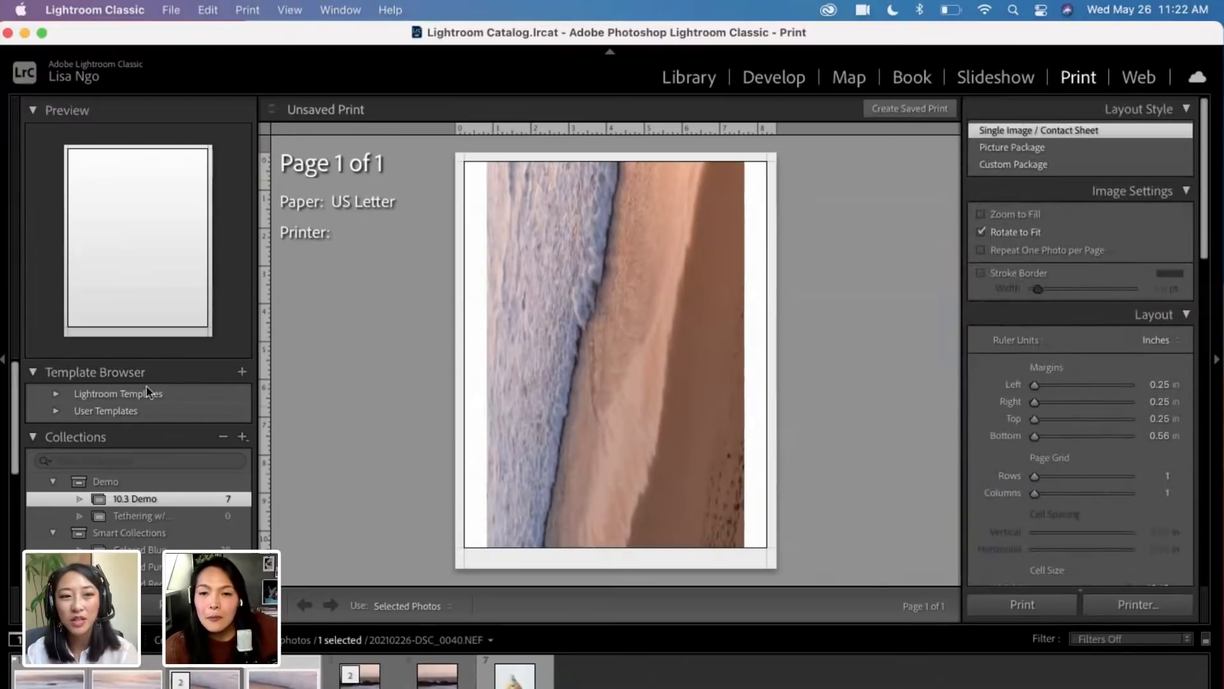
- Look through the Lightroom and User print templates and recheck the layout, page and print job settings
left_click(55, 396)
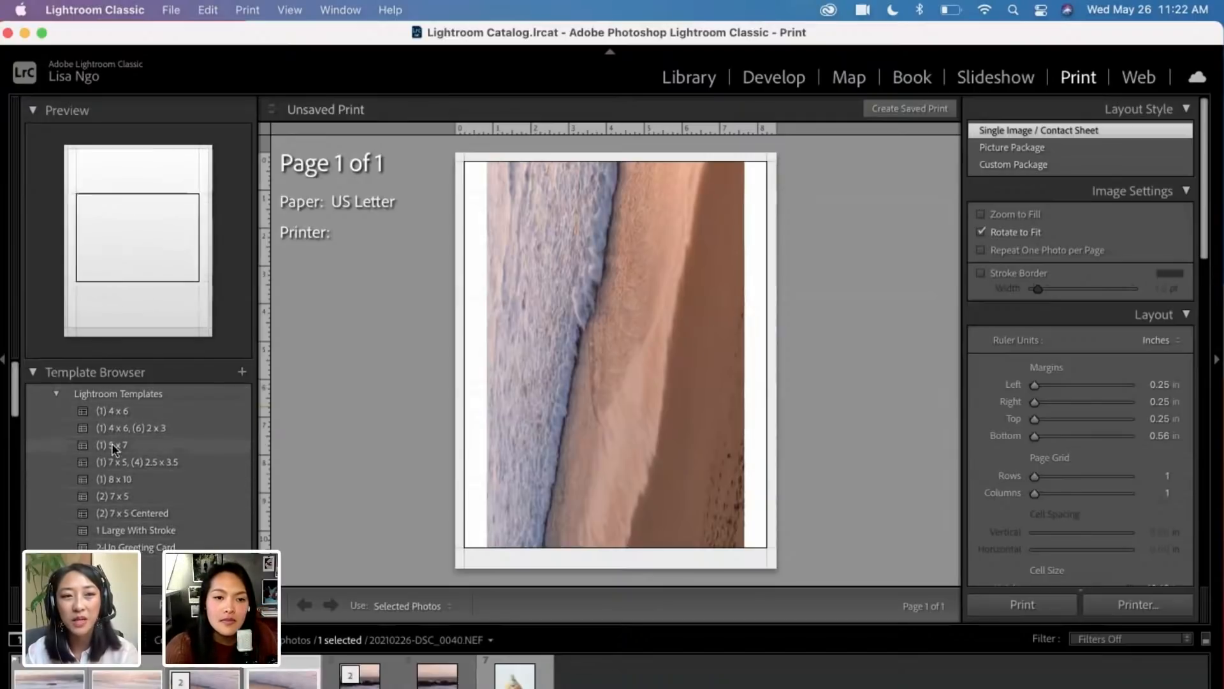
left_click(56, 394)
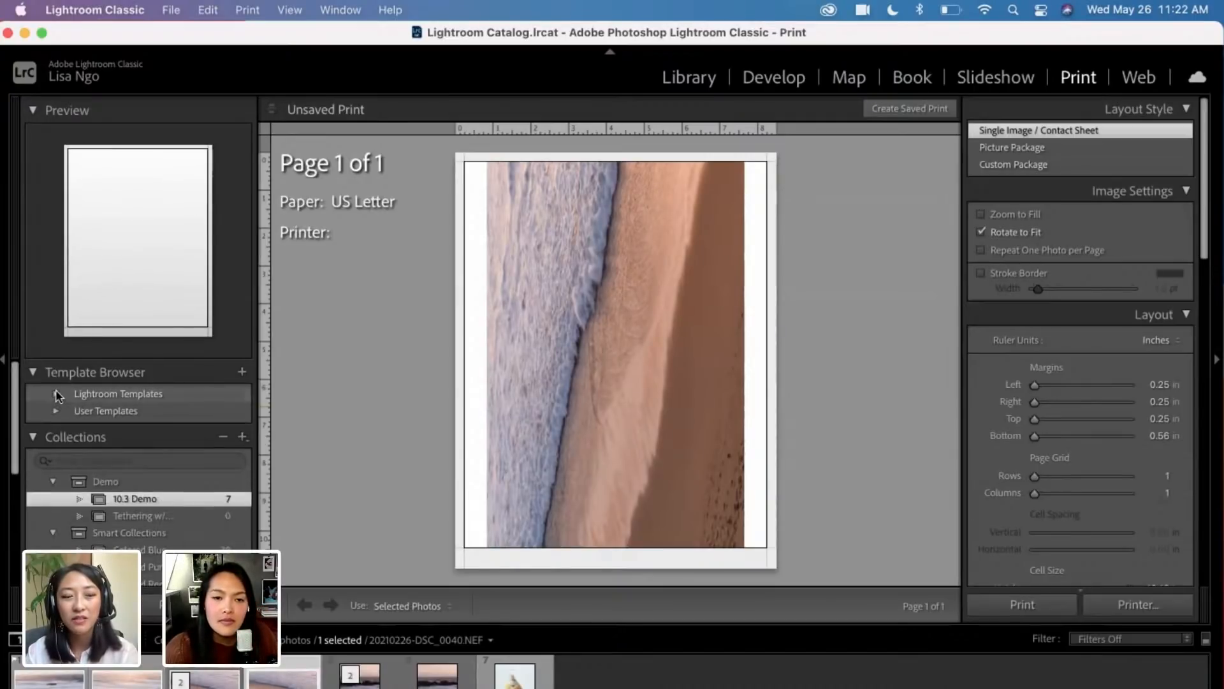
left_click(55, 411)
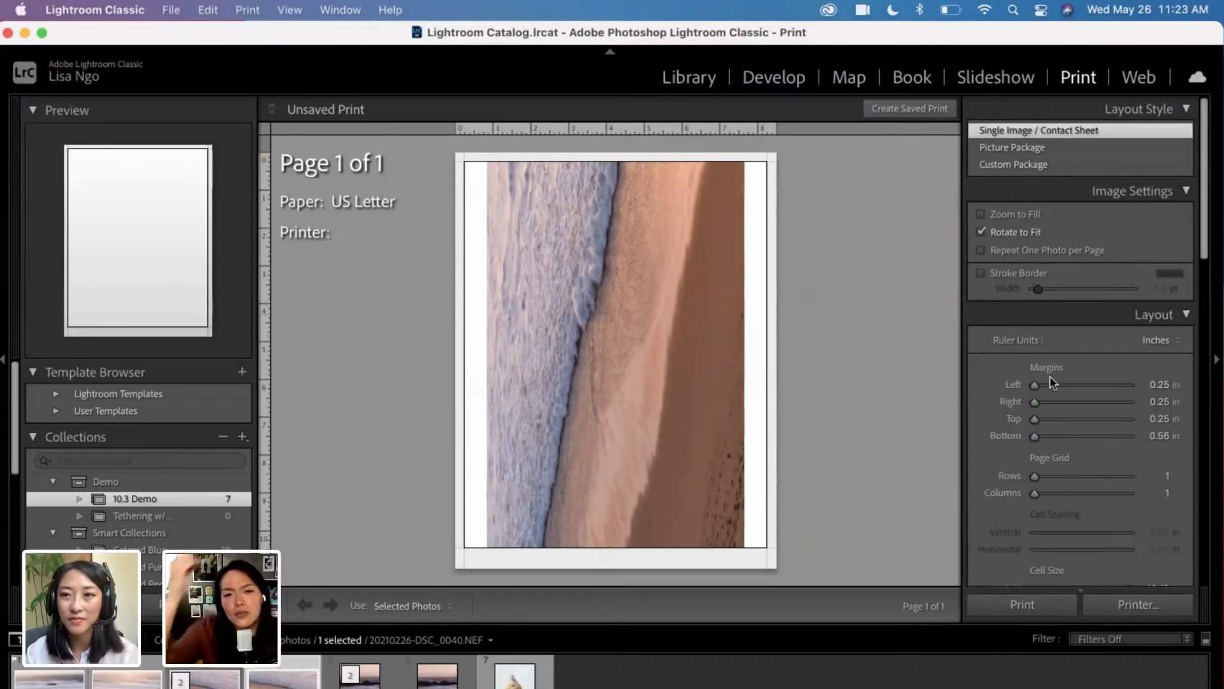
scroll(1050, 383, "down", 10)
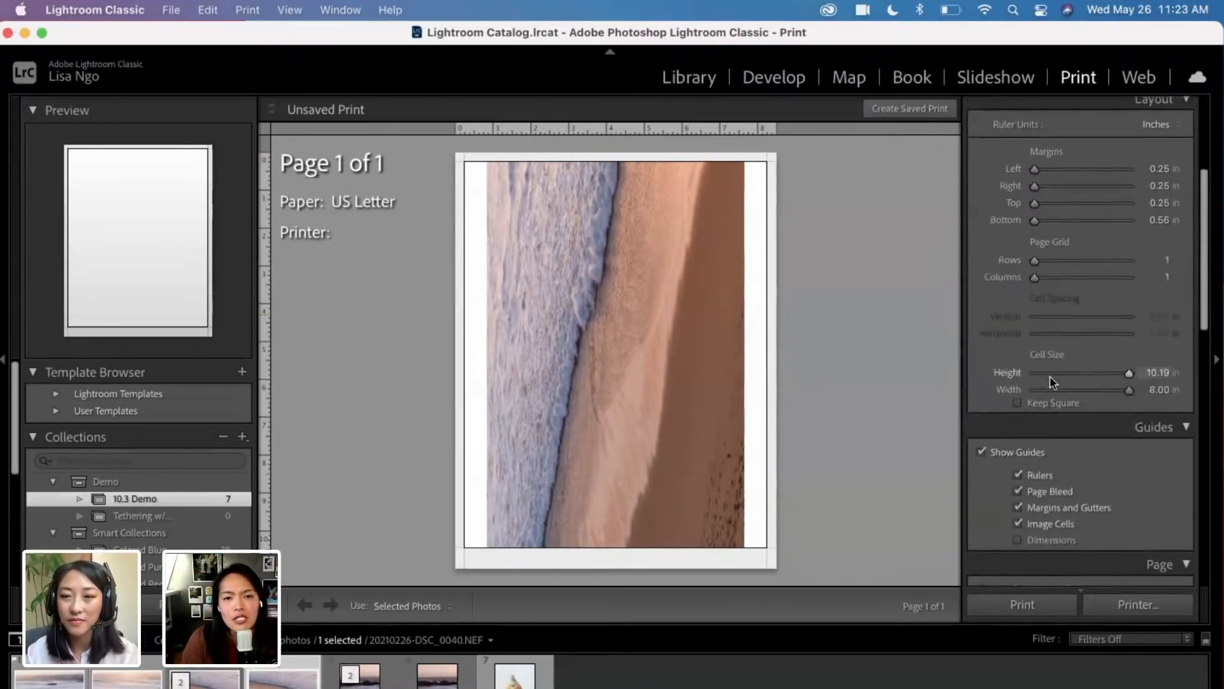
scroll(1050, 382, "down", 10)
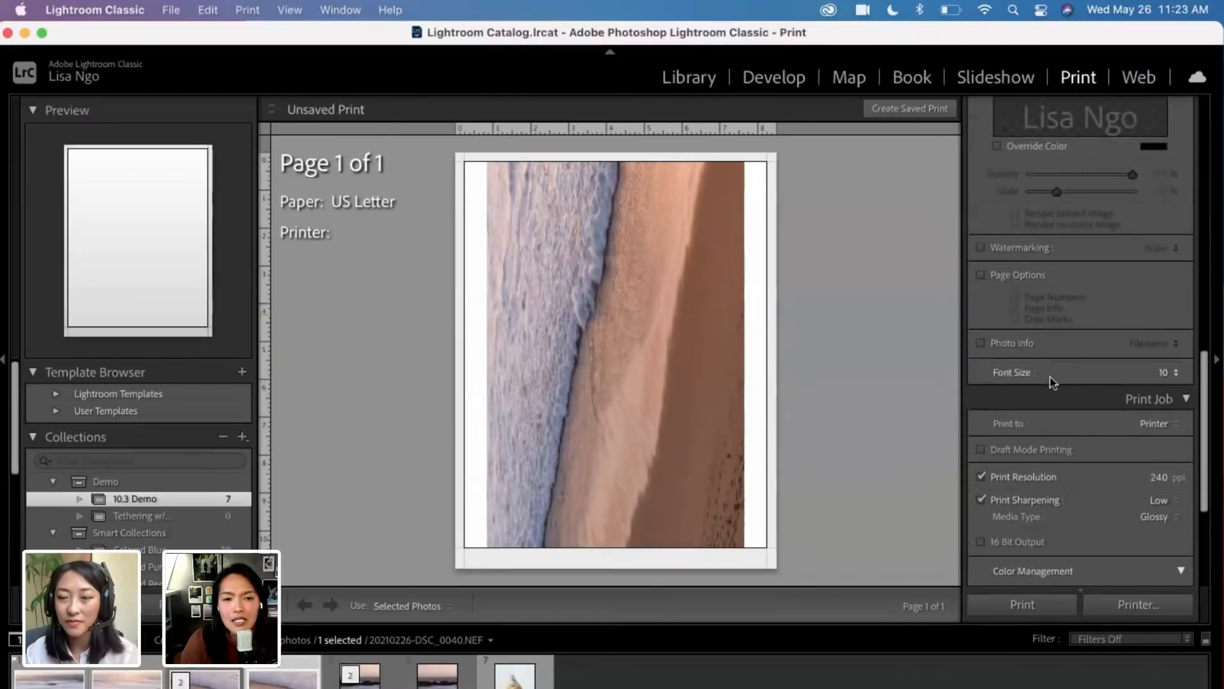
scroll(1050, 383, "down", 3)
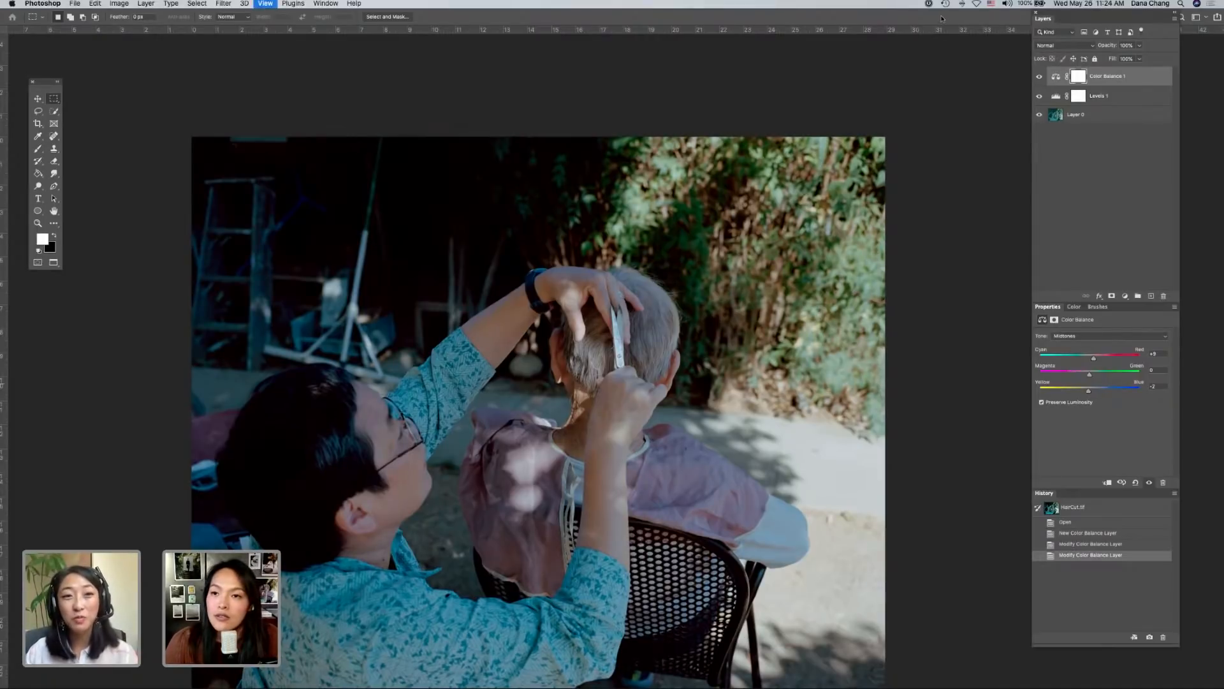
- Switch back to Photoshop and duplicate Layer 0 of the haircut scan beneath the adjustment layers
key("super+minus")
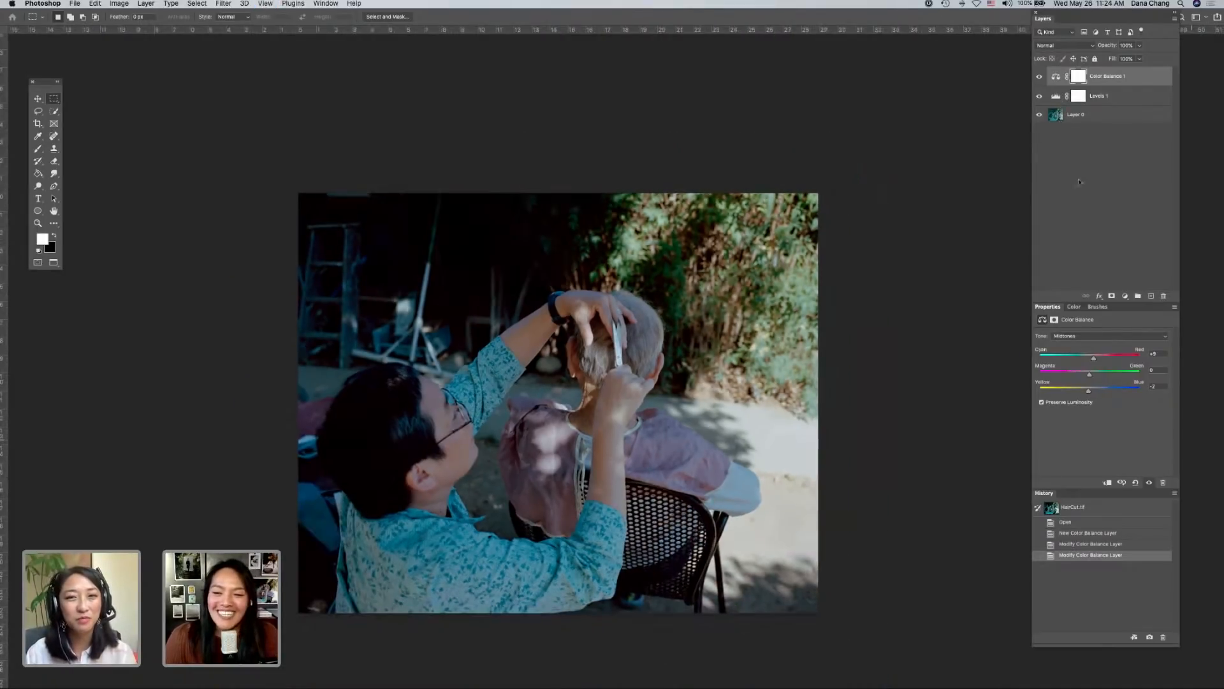
left_click_drag(1050, 115, 1150, 297)
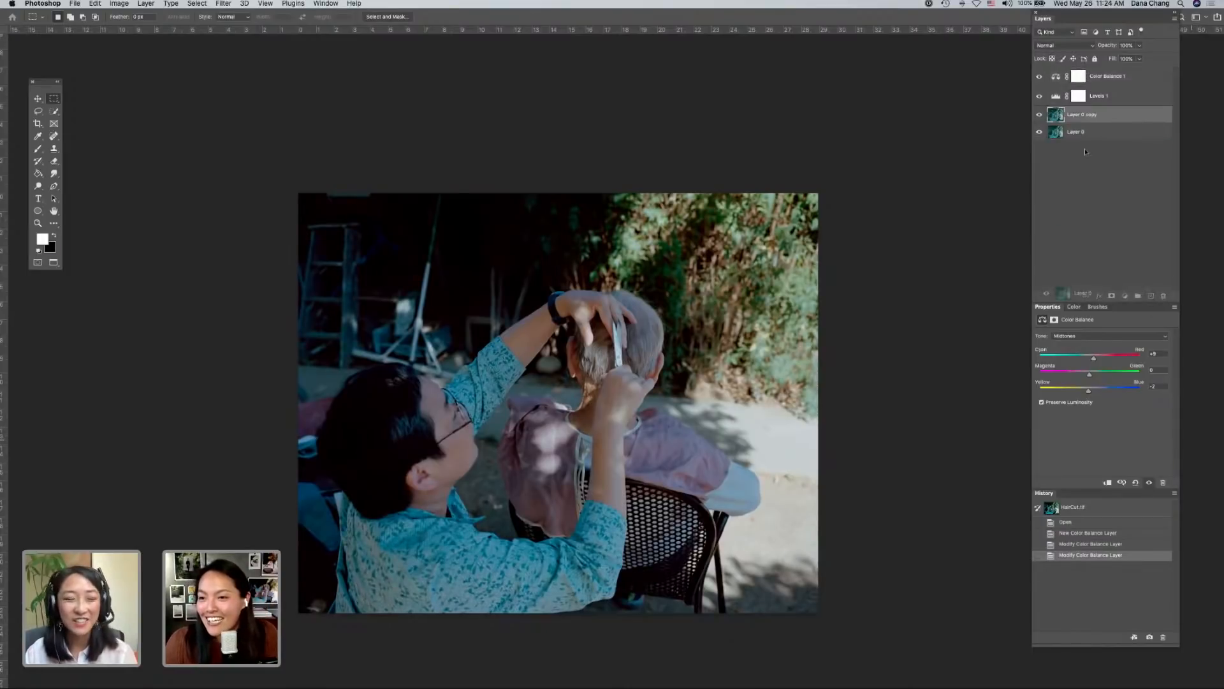
- Search the available commands for "smart" and locate Convert for Smart Filters without running it
left_click(355, 3)
type("smart")
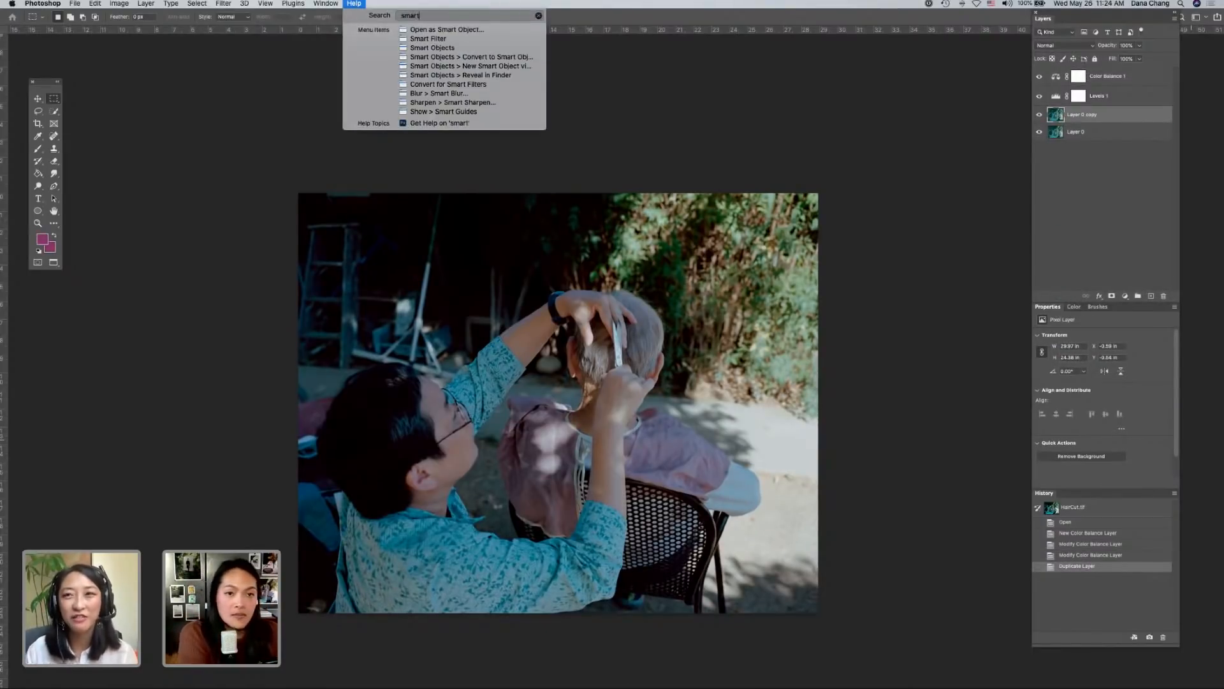
key("Down")
key("Down")
key("Down")
key("Down")
key("Down")
key("Down")
key("Down")
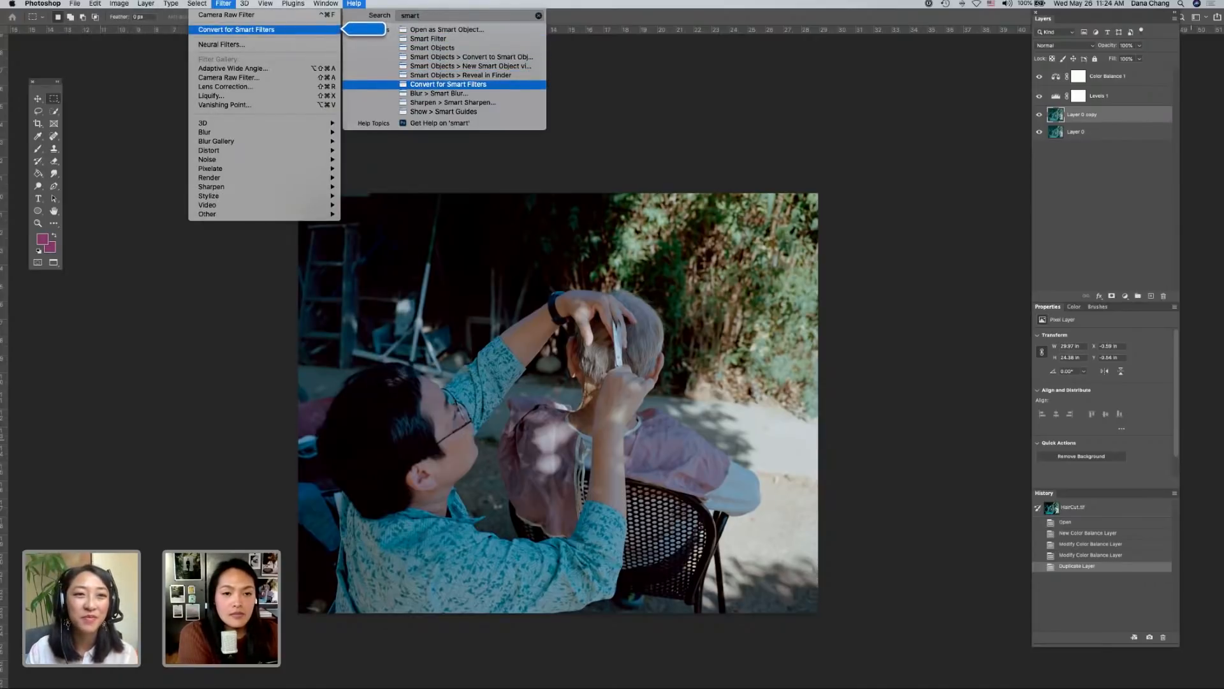
key("Up")
key("Up")
key("Up")
key("Escape")
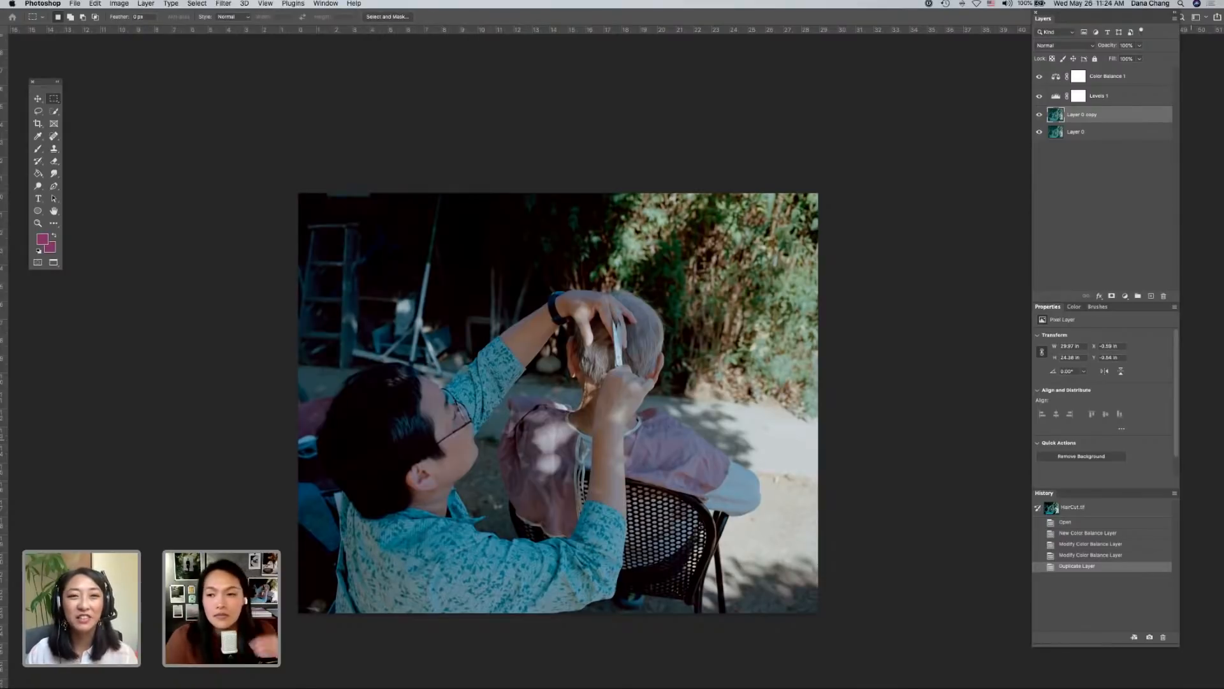